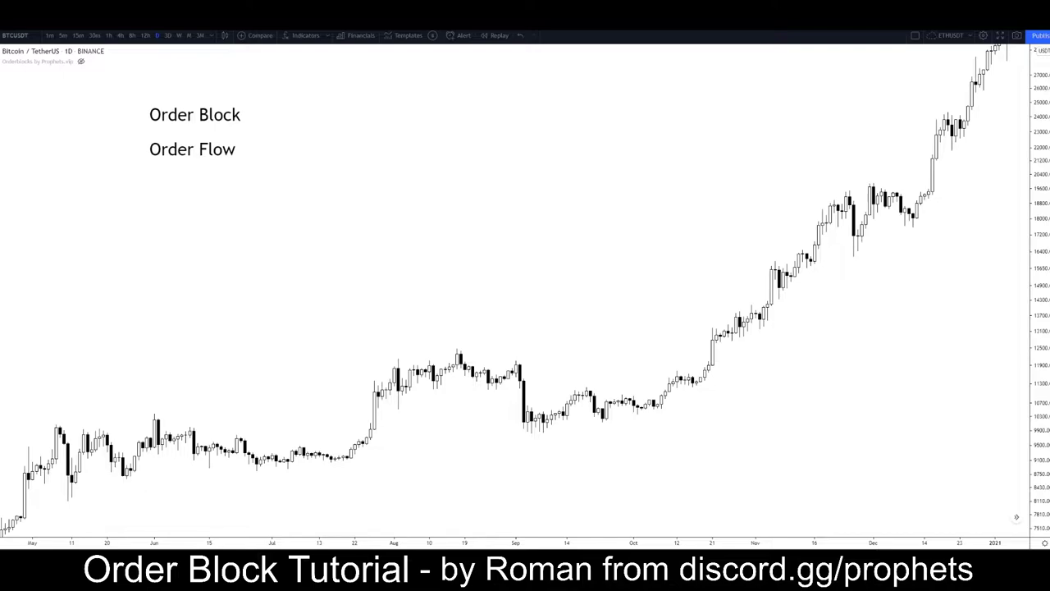
Reposition the Order Block and Order Flow text labels in the empty area above the May to June 2020 candles
left_click_drag(258, 330, 281, 305)
left_click_drag(199, 94, 140, 147)
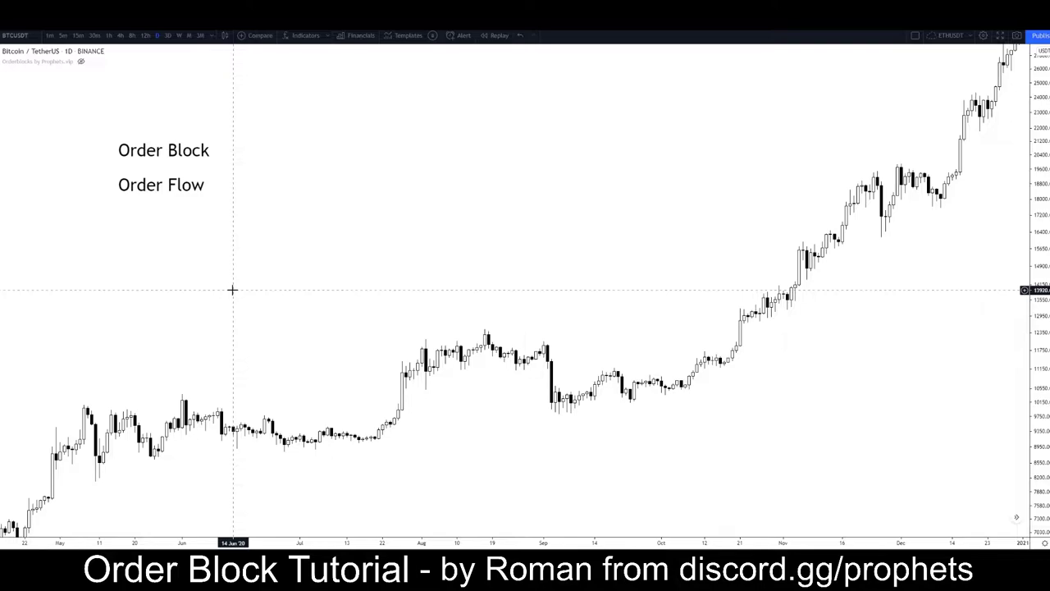
left_click_drag(202, 300, 209, 268)
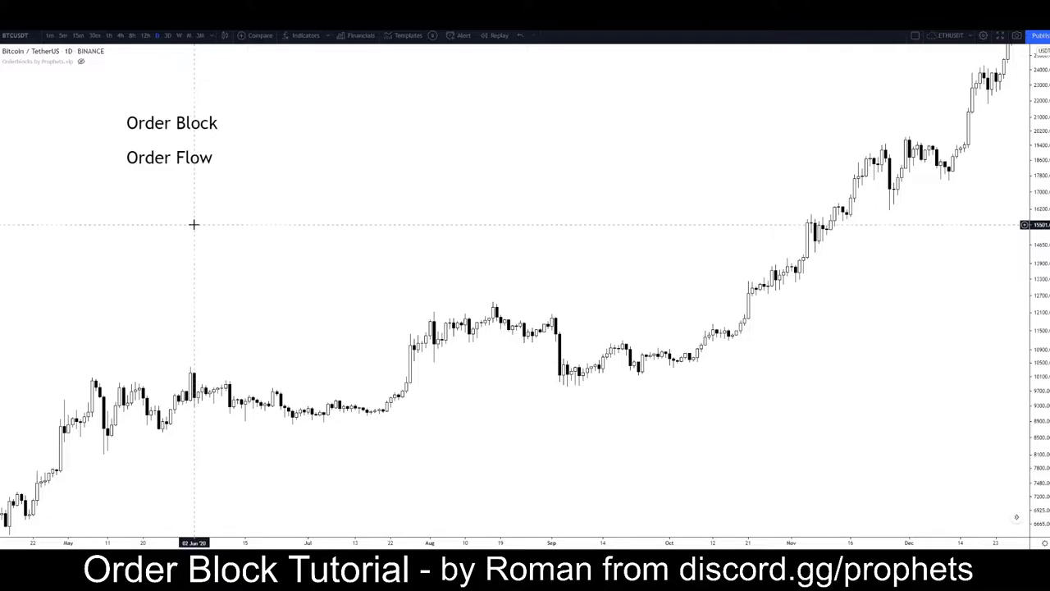
left_click_drag(180, 140, 192, 114)
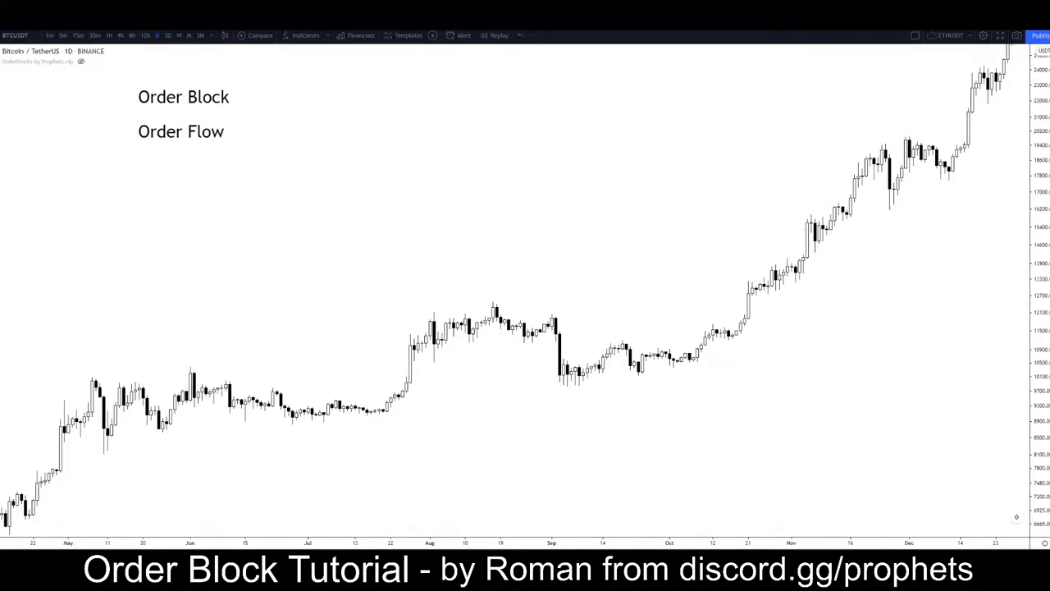
Draw a path arrow from below the price action up to the candle of 1 May 2020
left_click(1, 101)
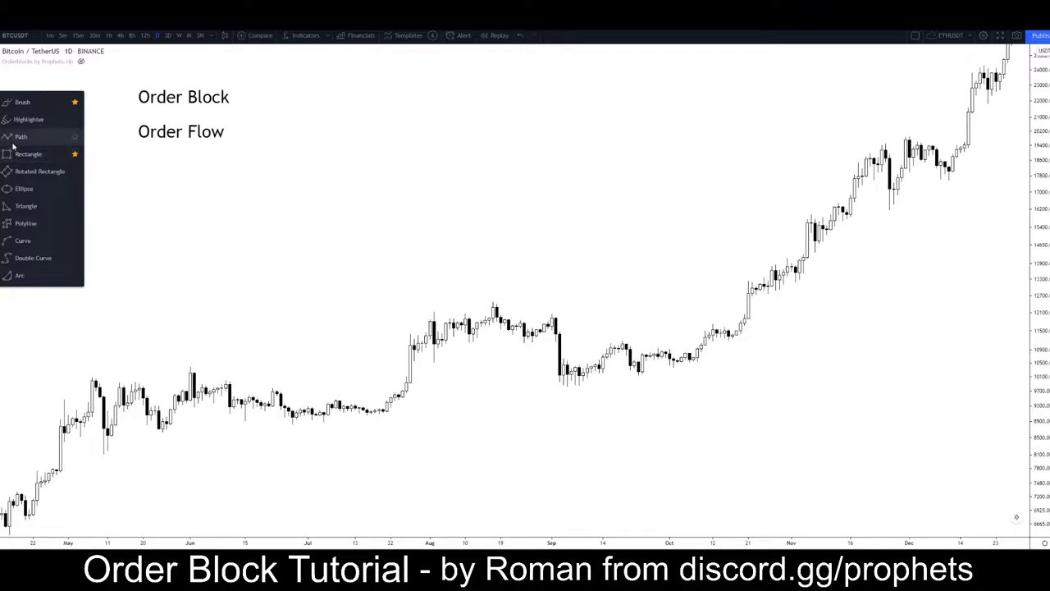
left_click(186, 159)
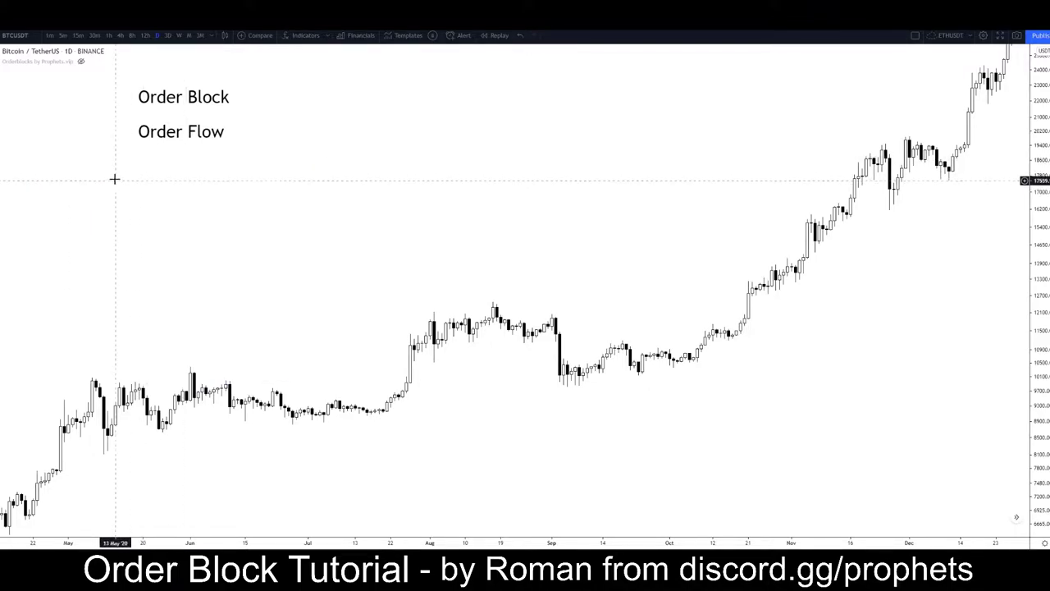
left_click(0, 99)
left_click(21, 137)
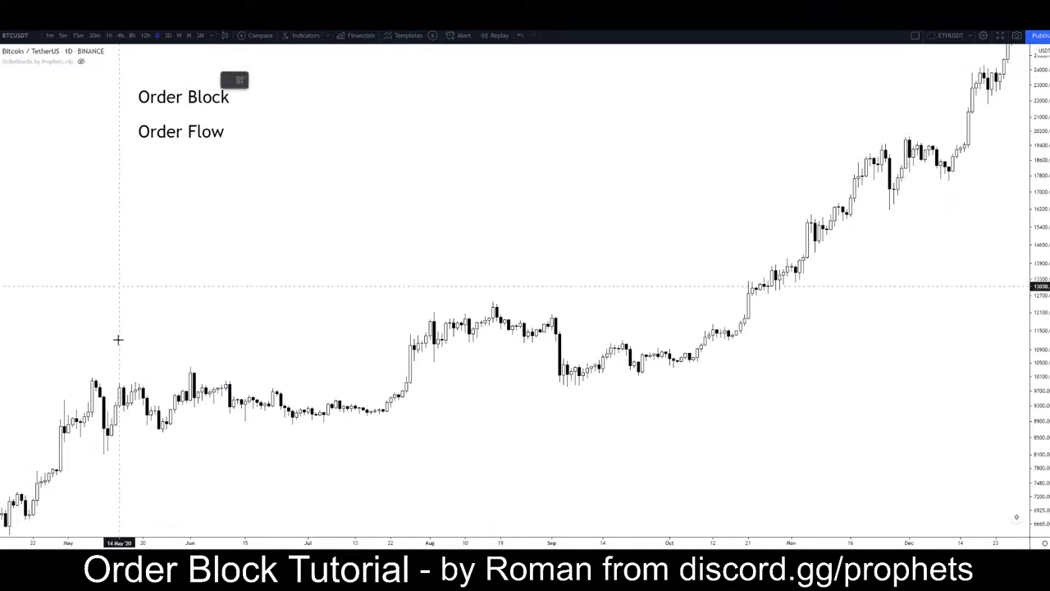
left_click(131, 515)
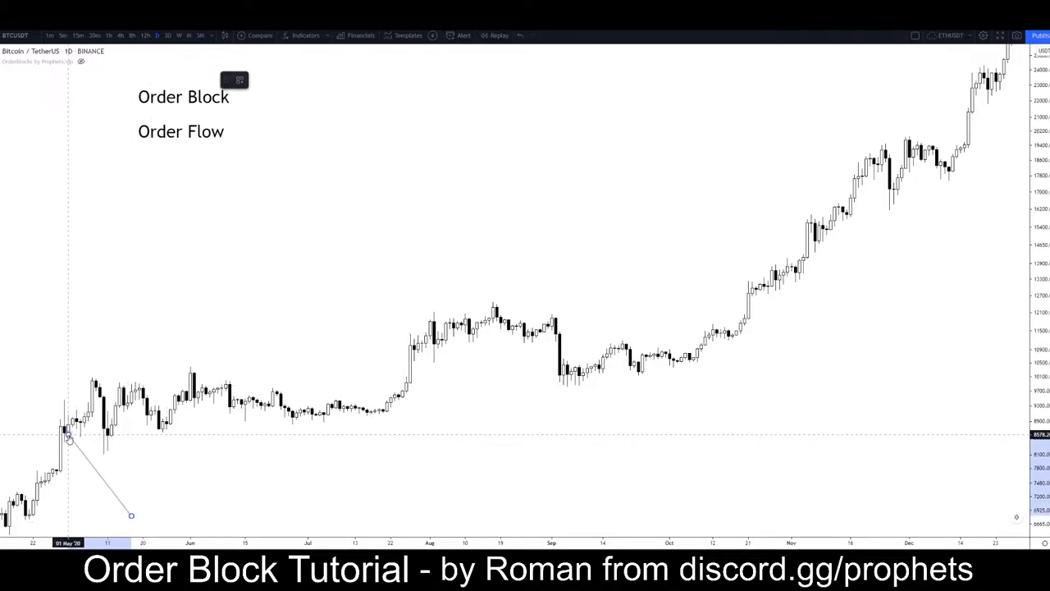
double_click(69, 434)
left_click(79, 485)
Draw a rectangle over the body of the 30 April 2020 bearish candle and extend it to early July 2020
left_click_drag(196, 466, 705, 339)
scroll(663, 339, "up", 4)
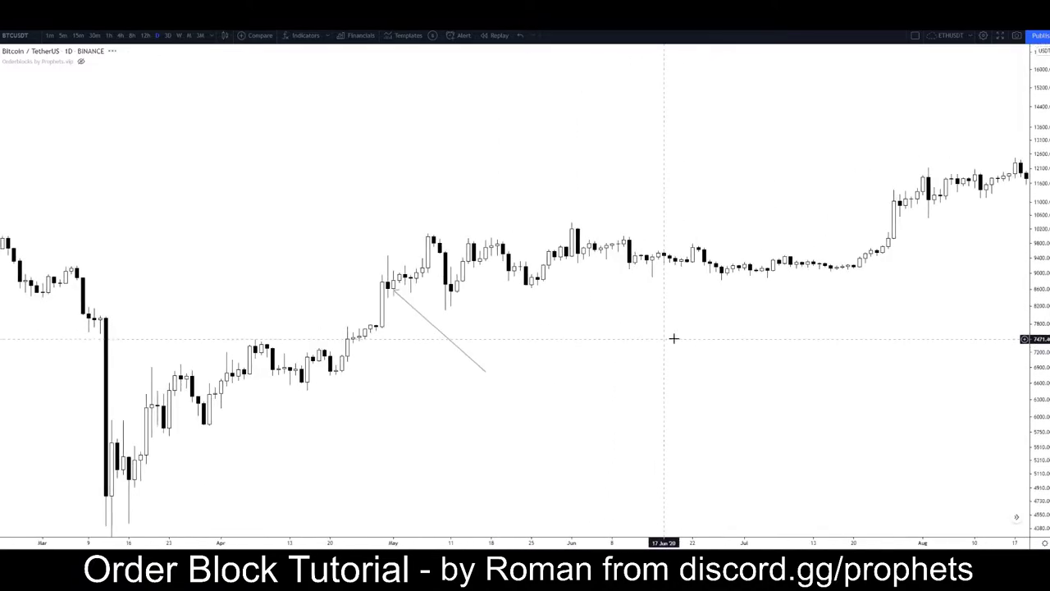
left_click_drag(1039, 328, 1039, 156)
scroll(729, 310, "up", 2)
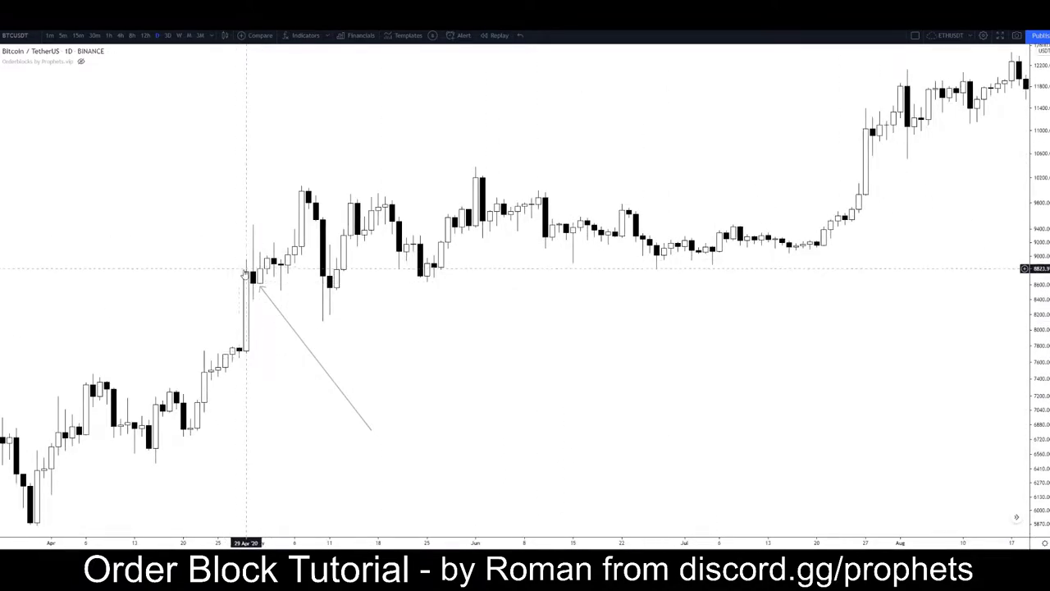
left_click(1, 101)
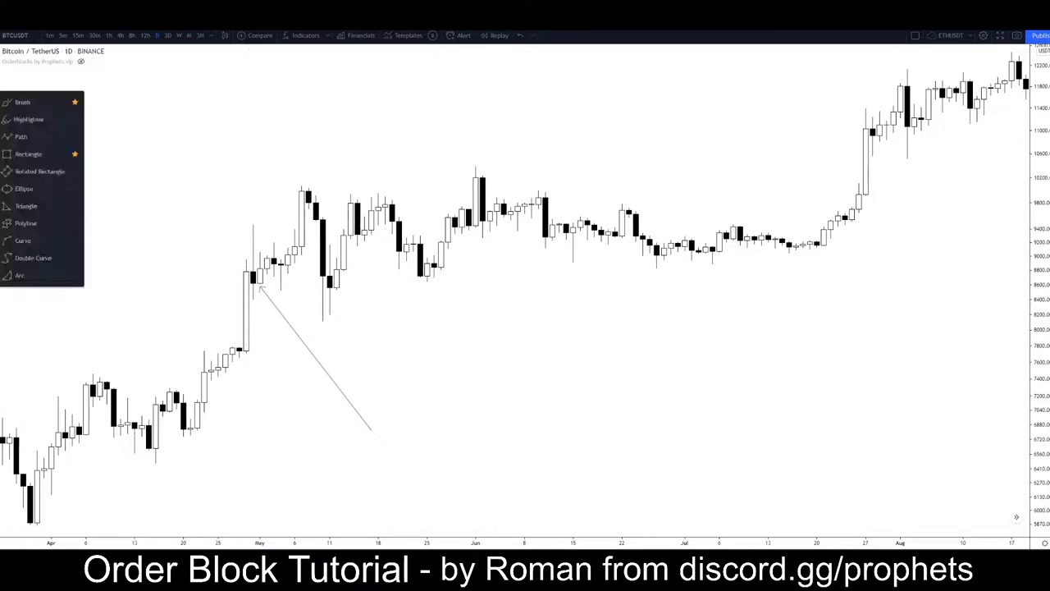
left_click(28, 154)
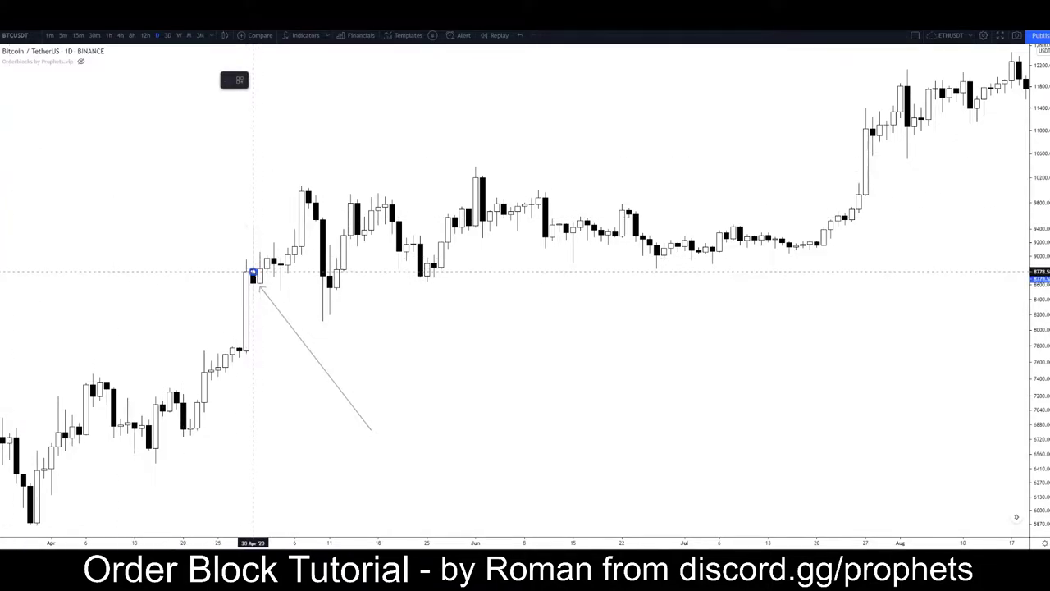
left_click(252, 273)
left_click(552, 284)
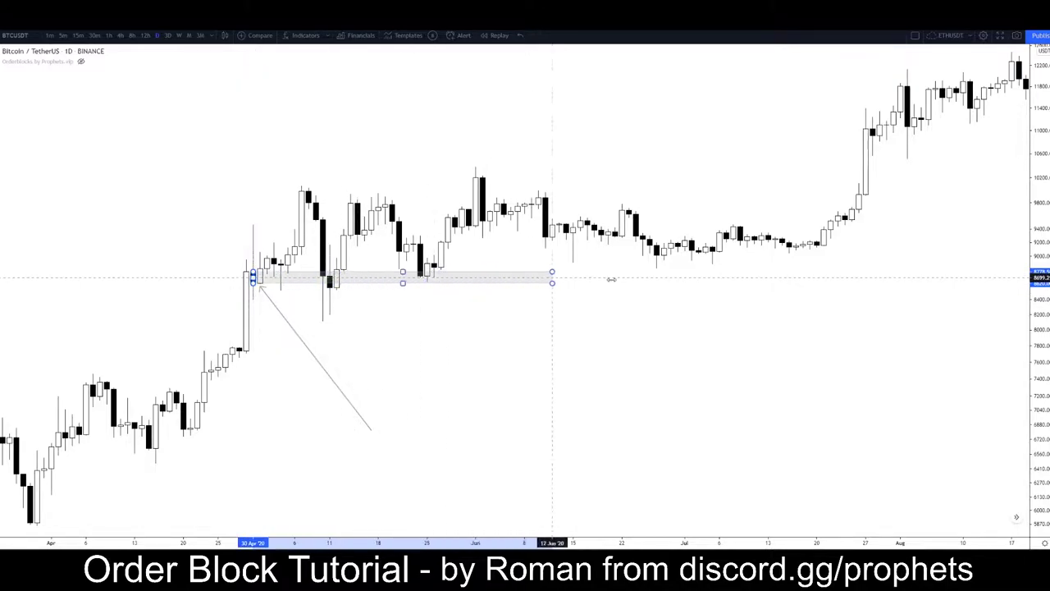
left_click_drag(594, 278, 727, 278)
scroll(492, 340, "right", 2)
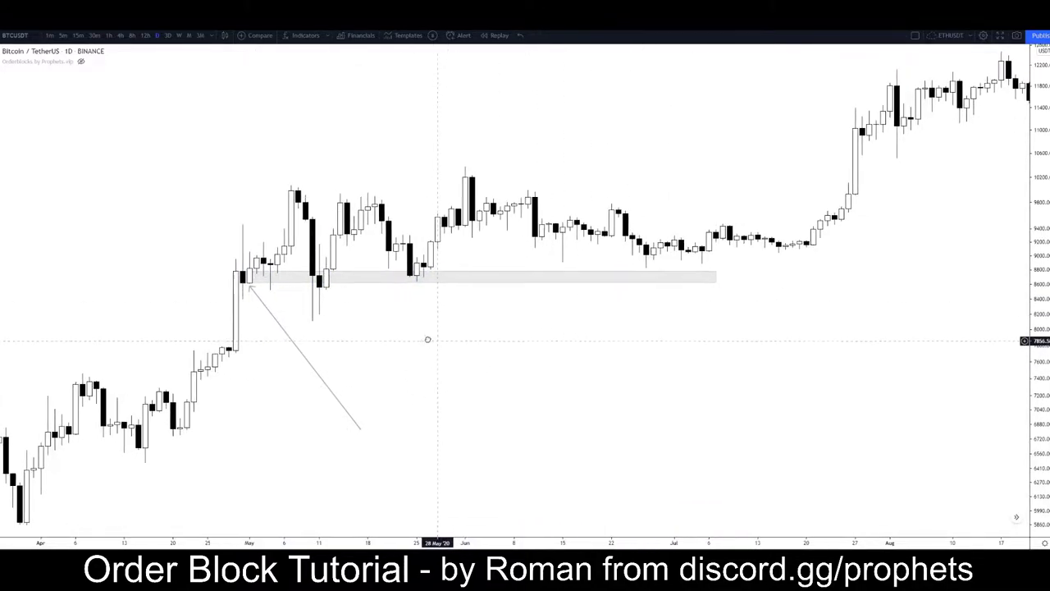
Draw a path arrow from beneath the 20 April 2020 low up to the base of the large late-April bullish candle
left_click(232, 276)
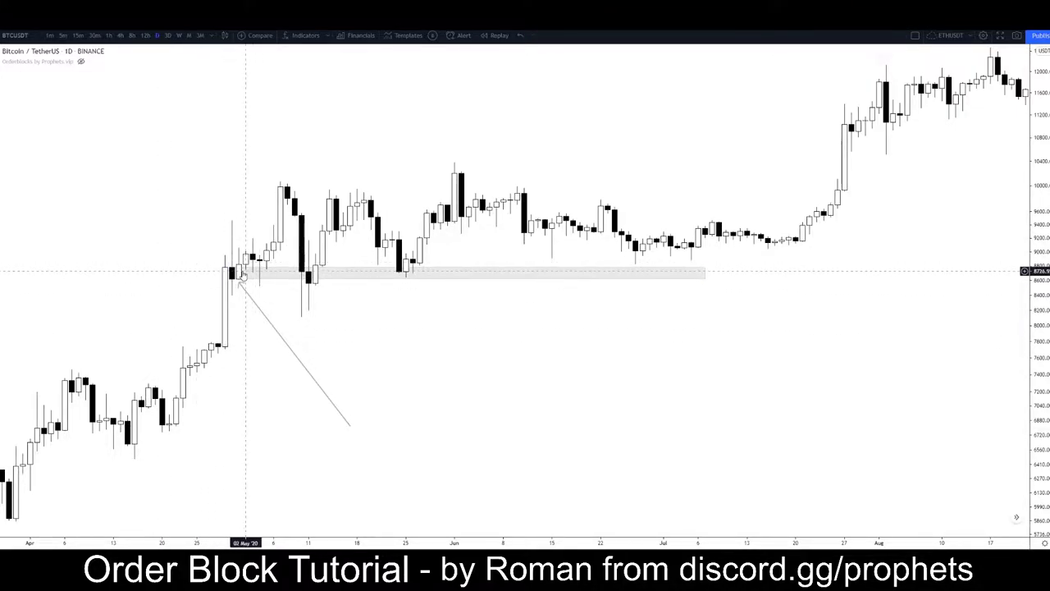
scroll(125, 172, "left", 1)
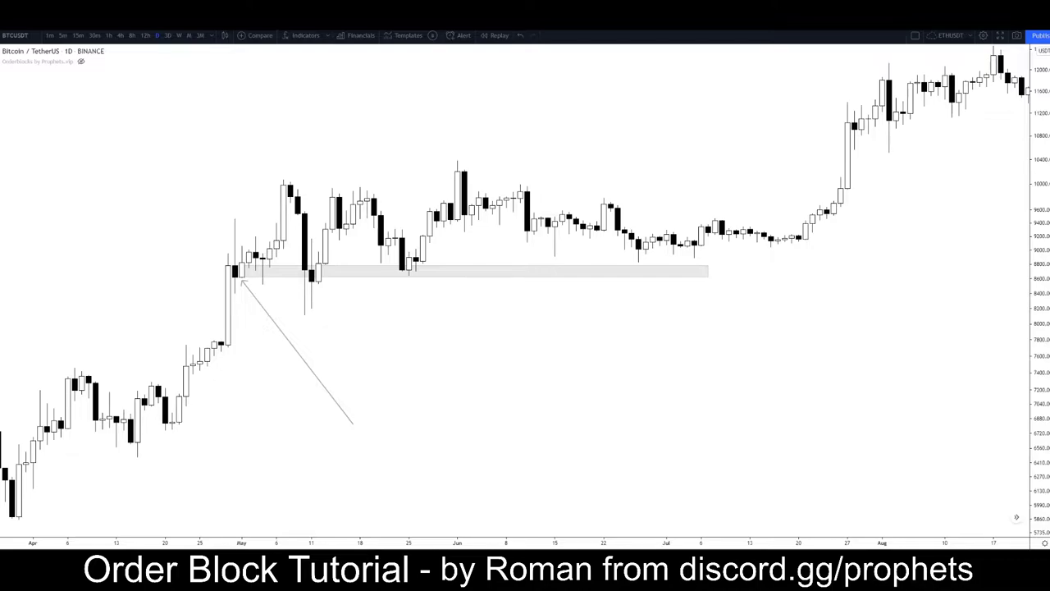
left_click(1, 103)
left_click(17, 135)
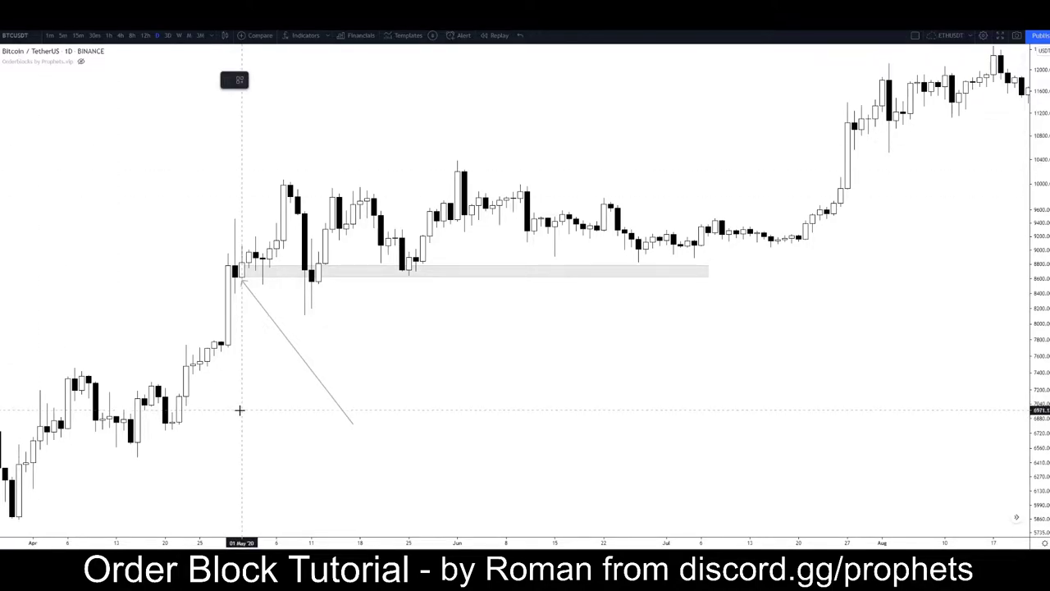
left_click(165, 441)
double_click(234, 345)
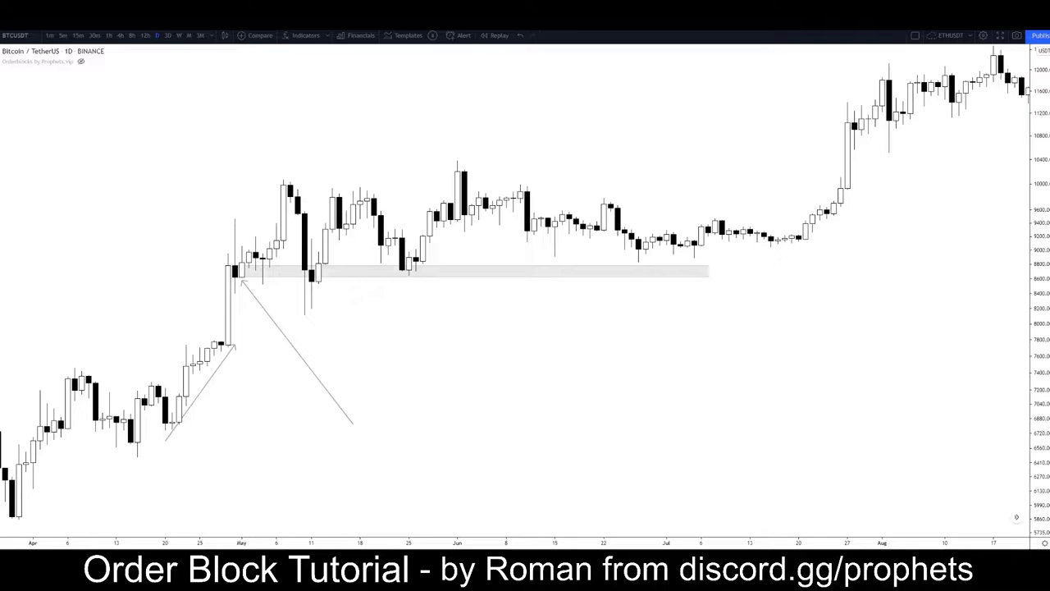
Draw a short second arrow from below the price action to the base of the large late-April bullish candle
left_click(298, 385)
left_click(229, 345)
left_click(229, 425)
Draw a rectangle from the 28 April 2020 bearish candle to 27 July 2020 and narrow it to that candle's body
left_click(0, 118)
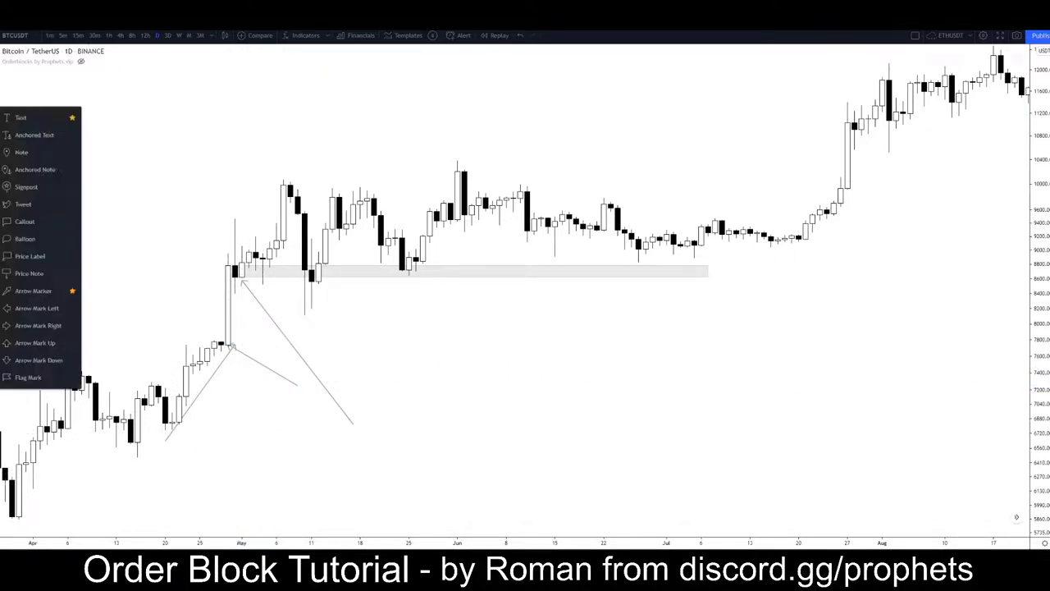
left_click(24, 151)
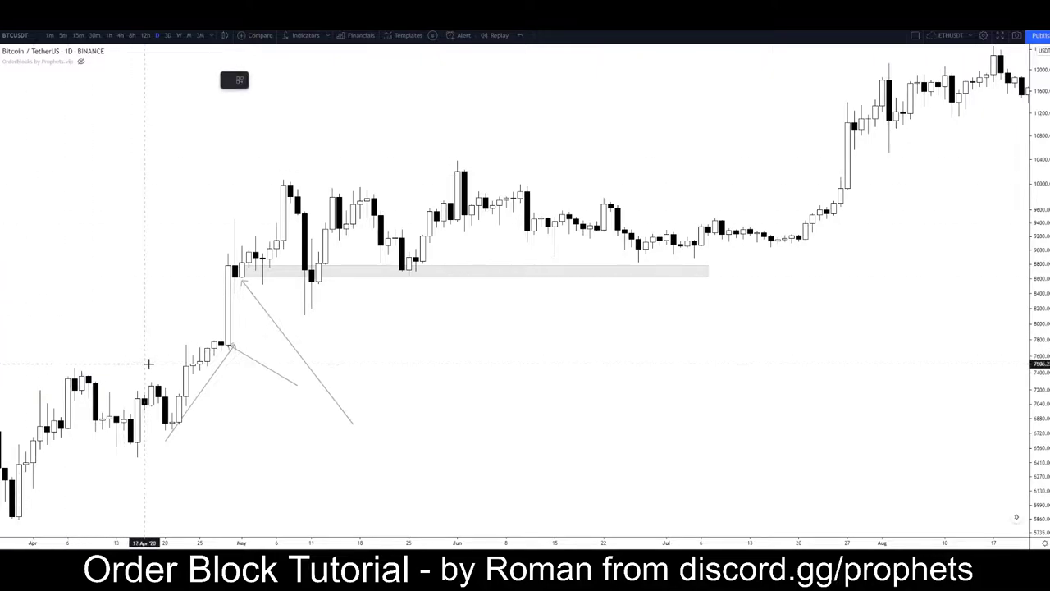
left_click(847, 368)
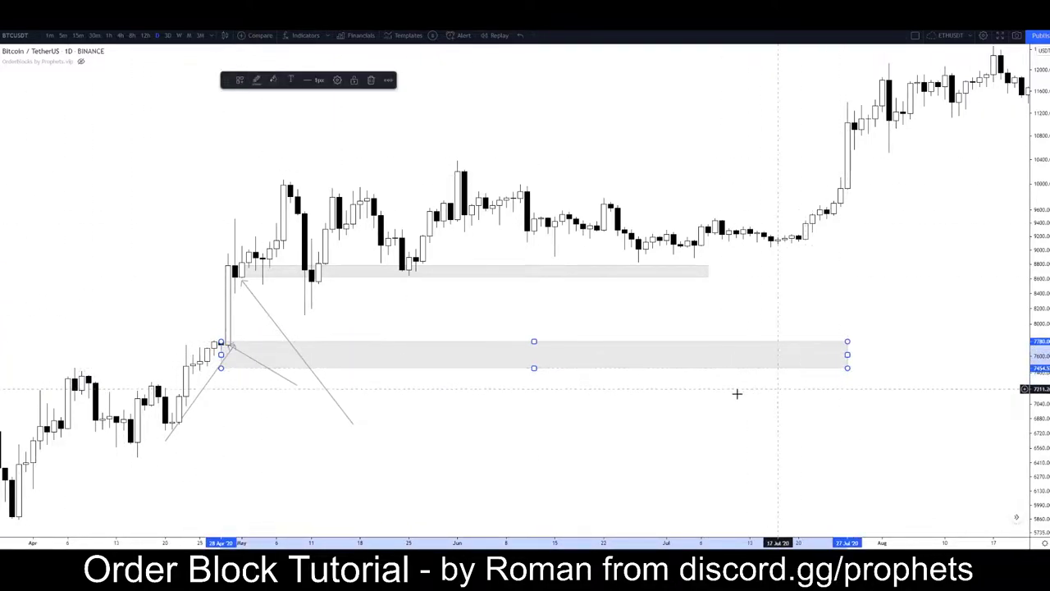
left_click_drag(534, 368, 534, 343)
left_click(175, 293)
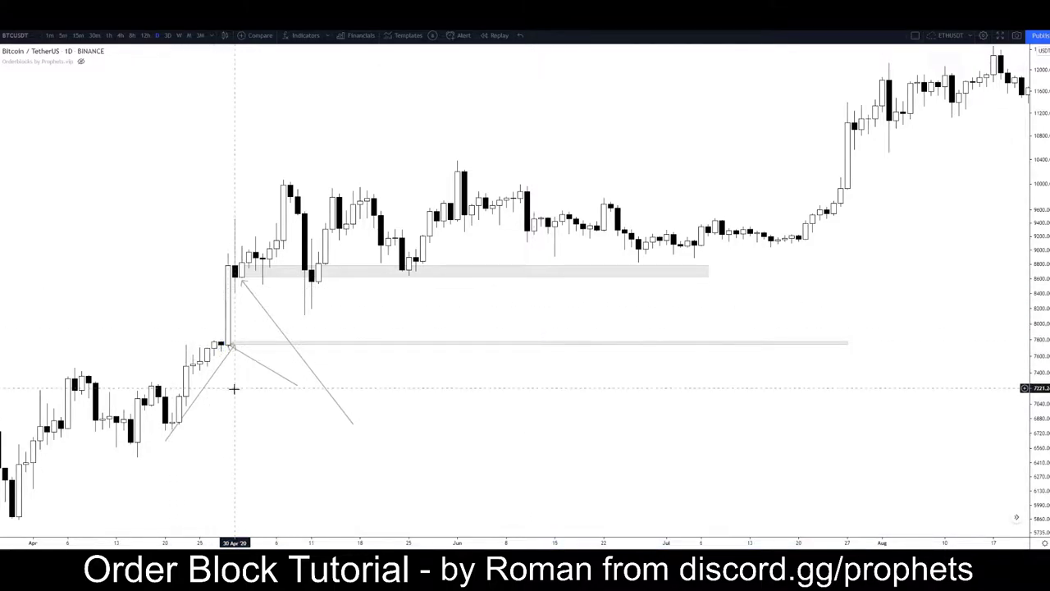
Delete the short arrow that points at the start of the lower rectangle
left_click(293, 381)
key("Delete")
left_click(228, 344)
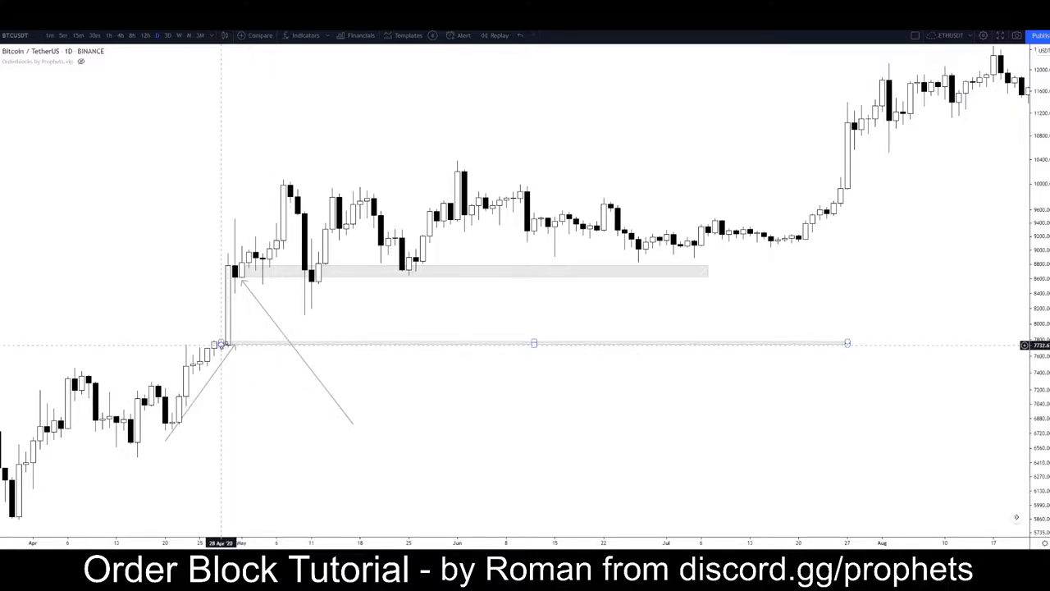
left_click(230, 284)
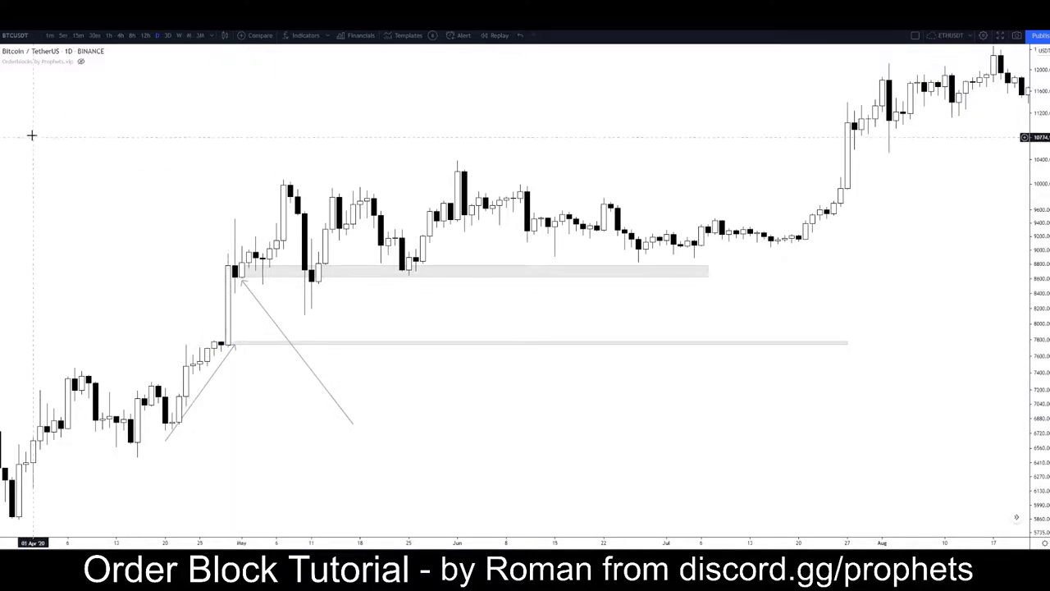
Draw a short arrow from below up to the low of the 4 May 2020 candle inside the upper rectangle
left_click(2, 102)
left_click(41, 154)
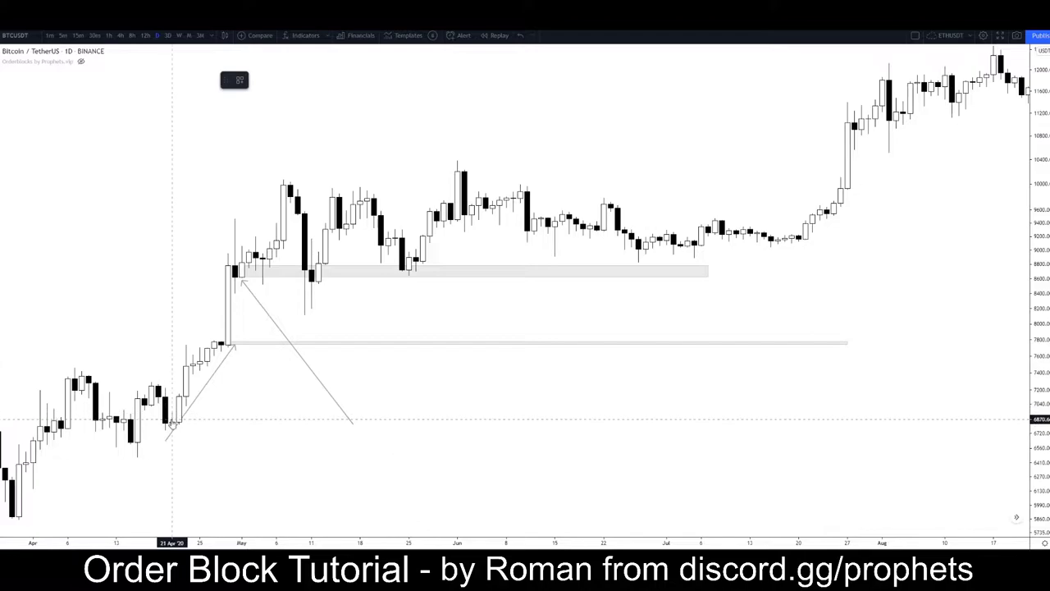
left_click(231, 270)
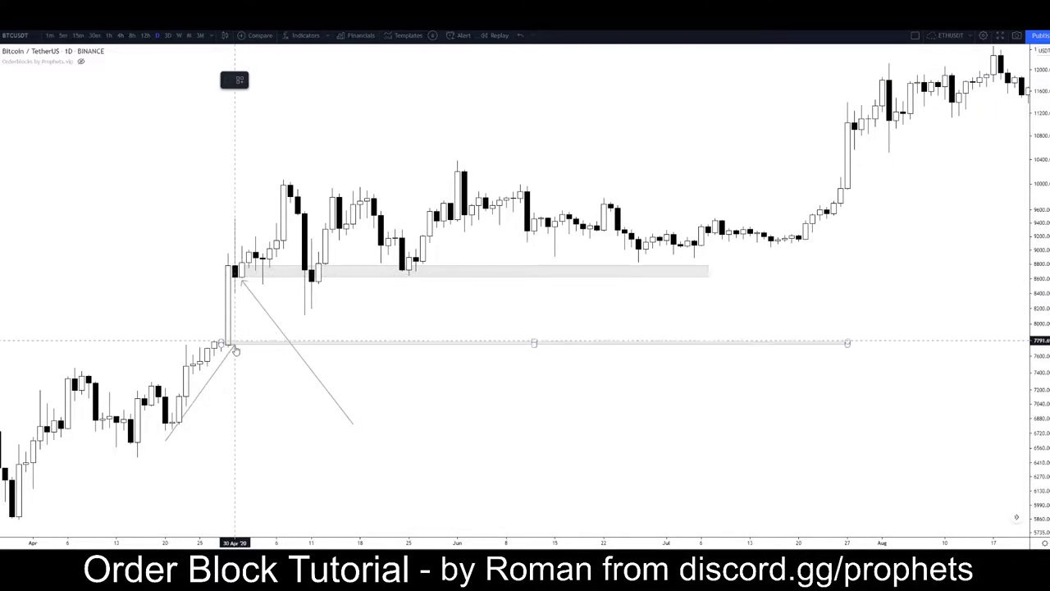
left_click(223, 343)
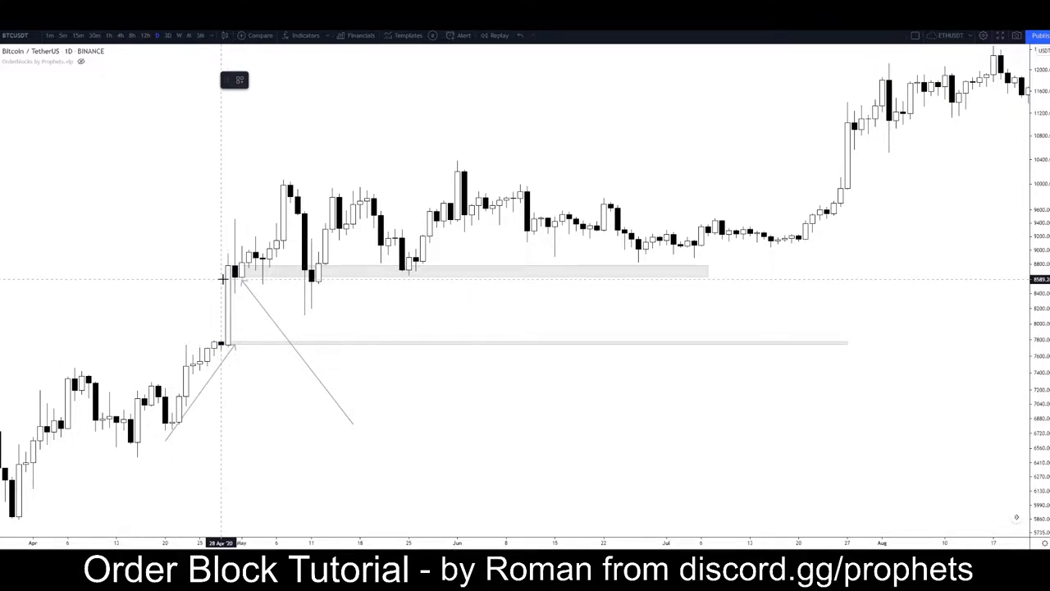
left_click(223, 345)
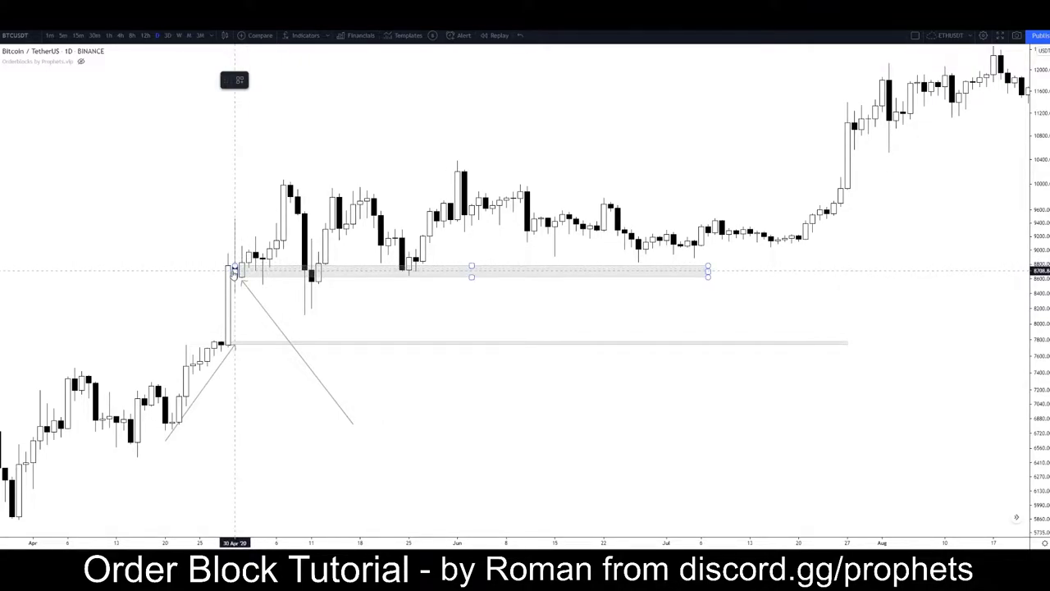
left_click(290, 266)
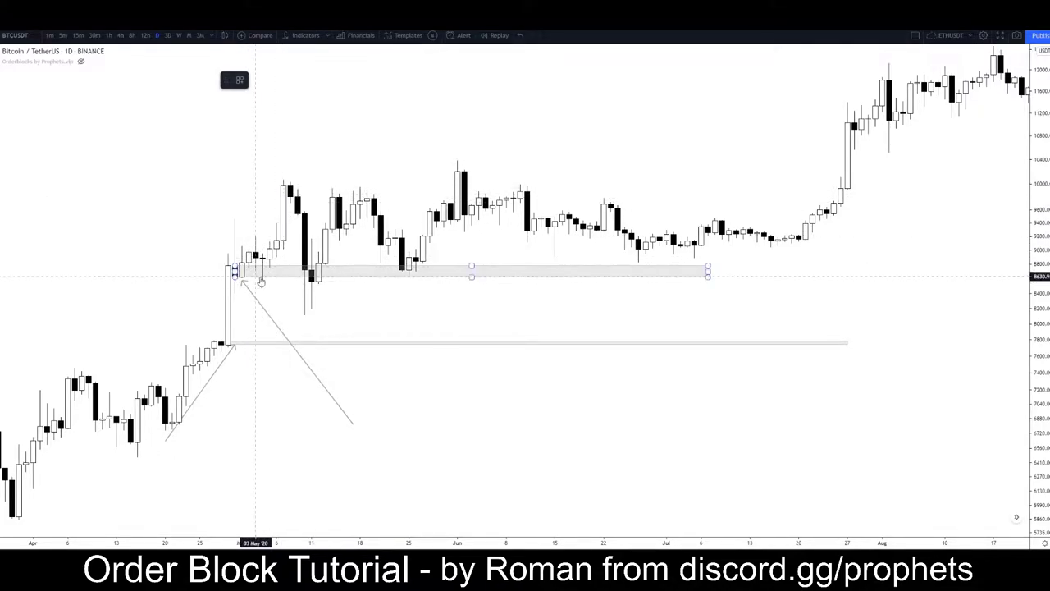
left_click(297, 266)
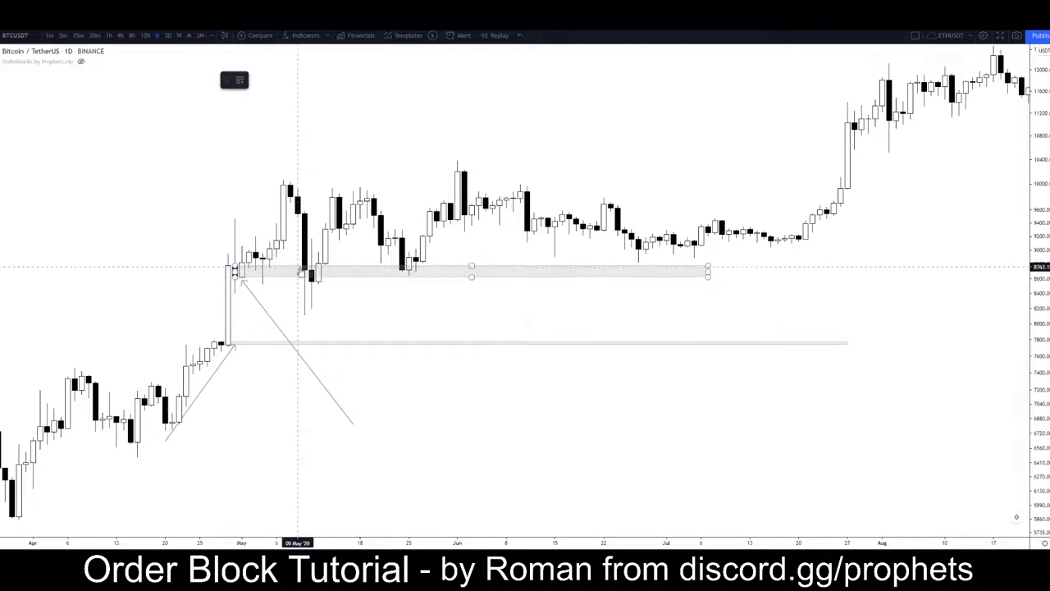
left_click(271, 310)
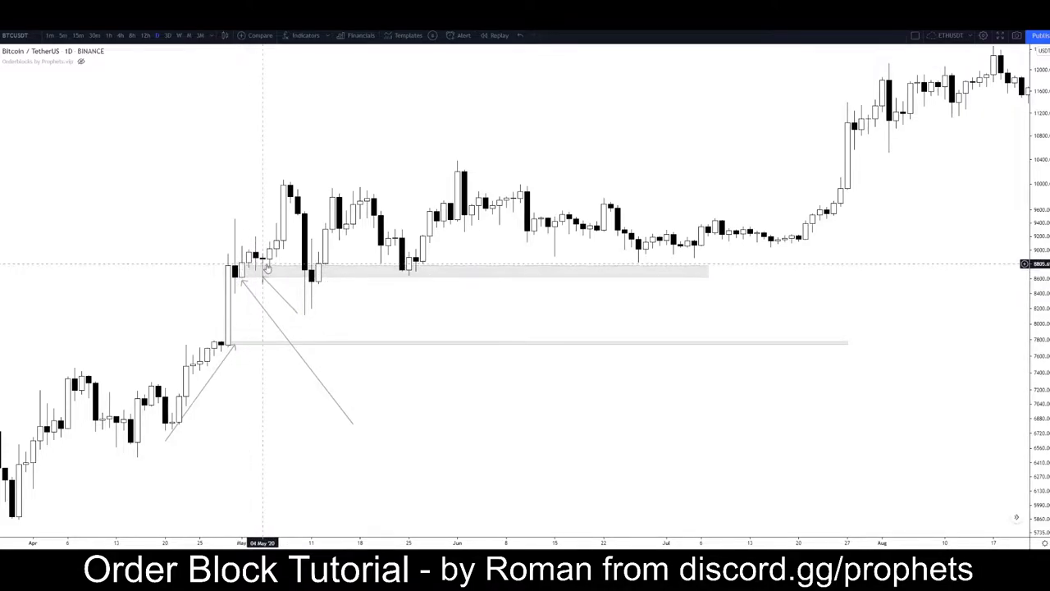
Draw a short, nearly horizontal arrow pointing at the 5 May 2020 candle just above the upper rectangle
left_click(1, 128)
left_click(237, 275)
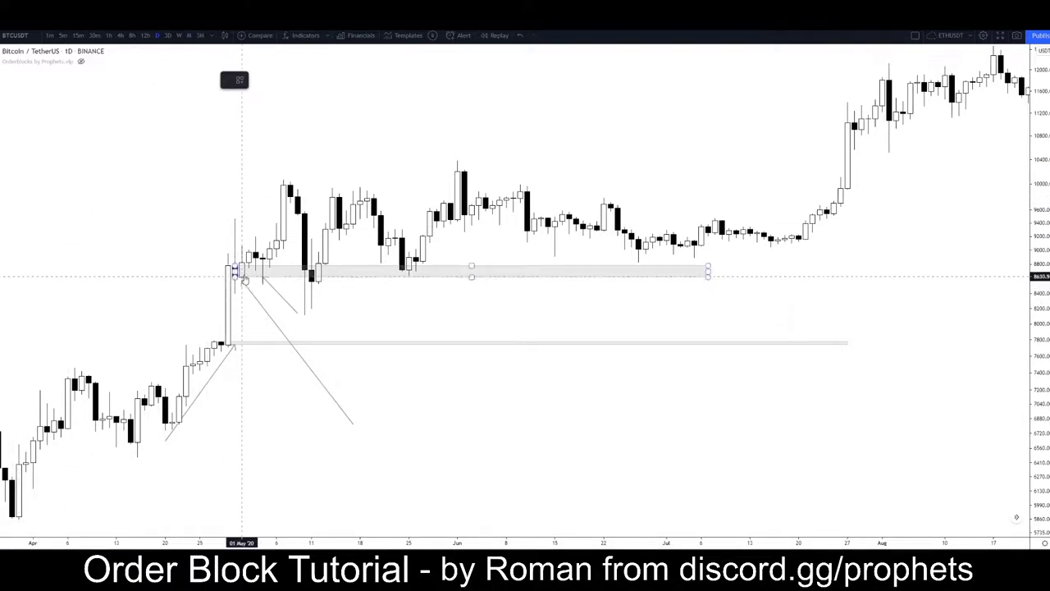
left_click(271, 268)
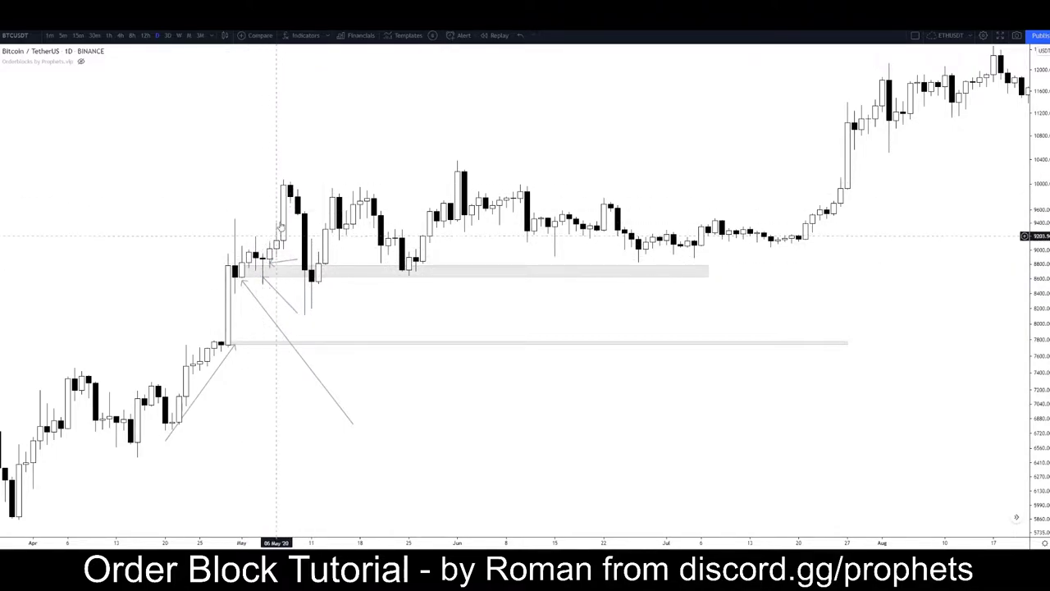
Delete the two short early-May arrows and the long arrow pointing at the 1 May 2020 candle
left_click(277, 262)
key("Delete")
left_click(271, 288)
key("Delete")
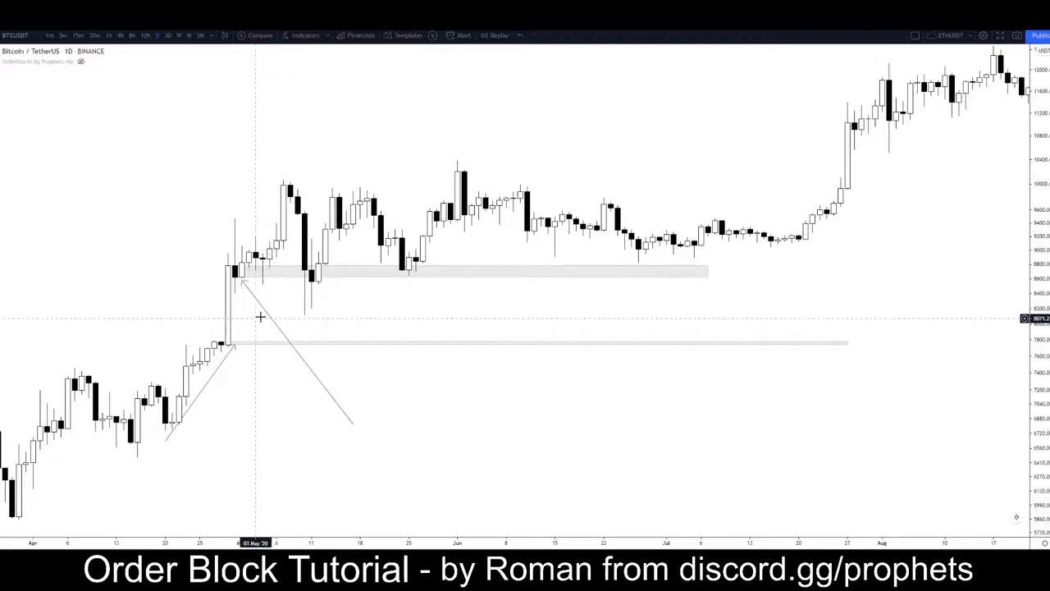
left_click(269, 318)
key("Delete")
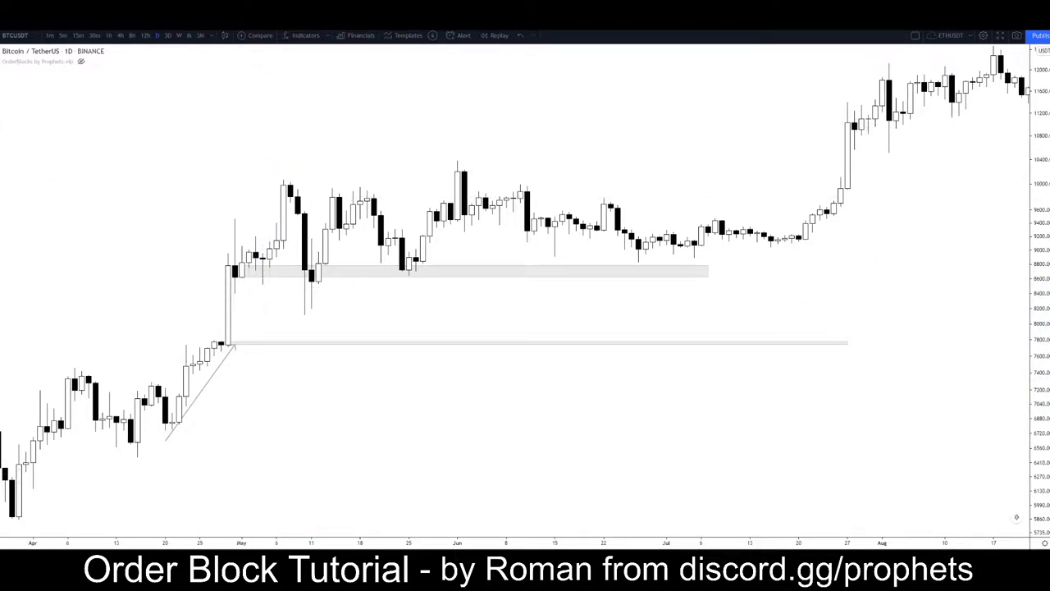
Draw a thin rectangle over the 28 July 2020 candle's range near 11,000, extending it to about 21 August
left_click(1, 99)
left_click(31, 159)
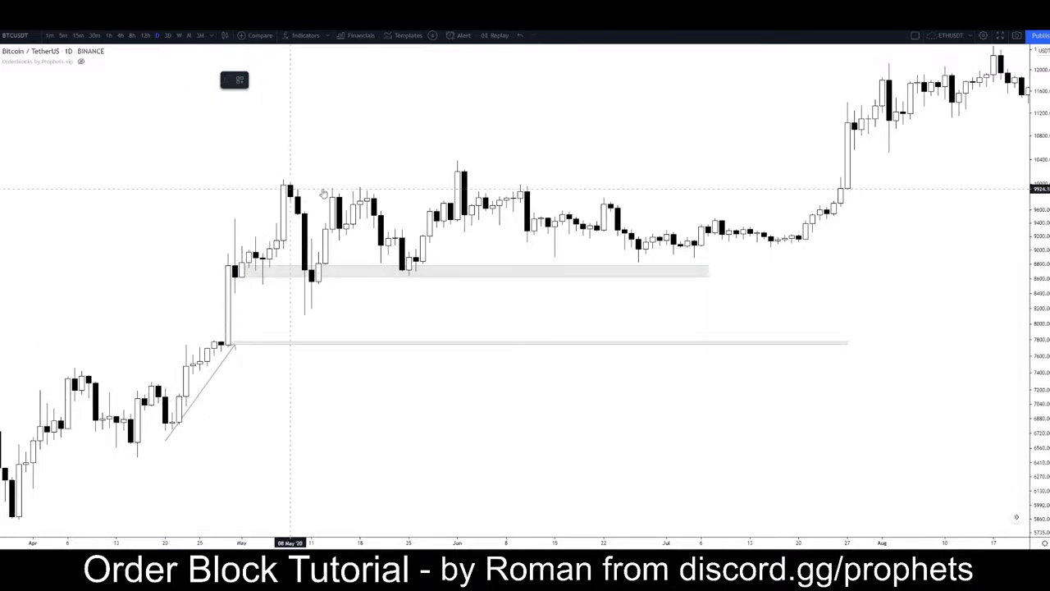
left_click_drag(854, 122, 1023, 151)
left_click(1023, 151)
left_click(952, 150)
left_click_drag(938, 149, 853, 131)
left_click(865, 214)
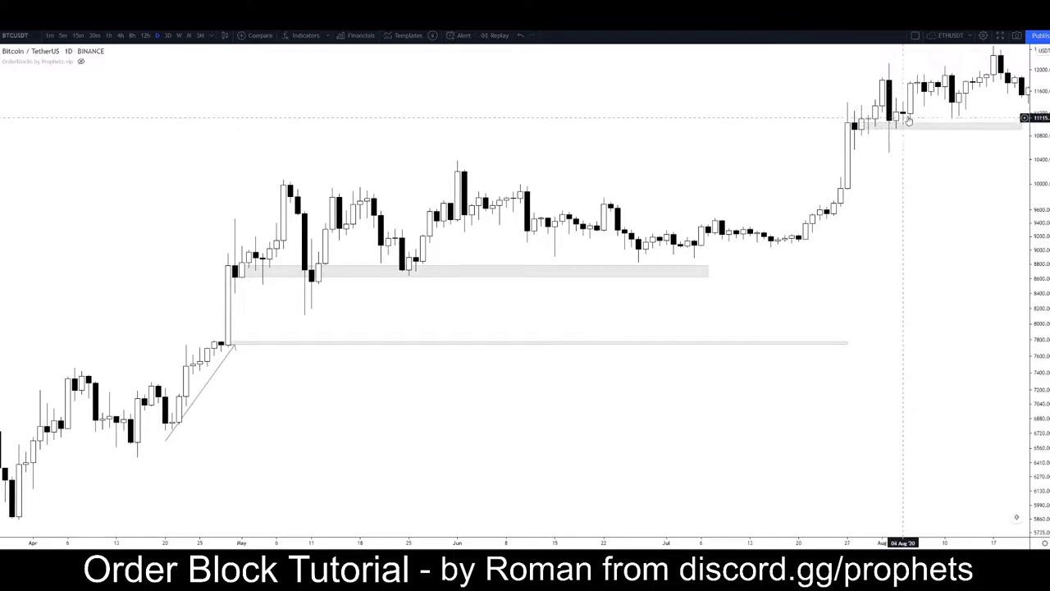
Remove all drawings from the chart, including the rectangles and the rising arrow
left_click_drag(964, 189, 808, 182)
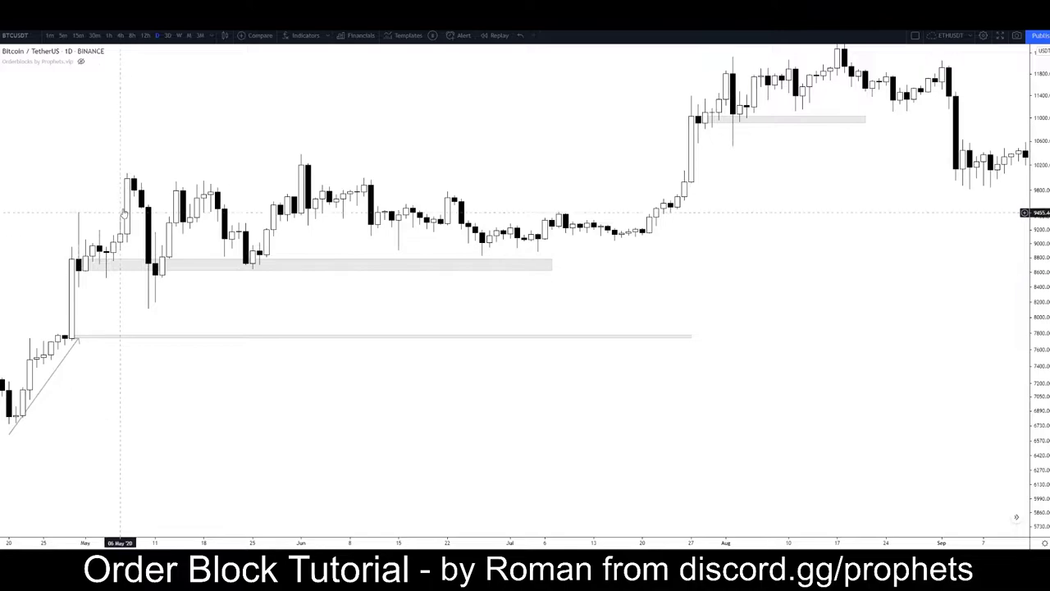
left_click_drag(673, 92, 660, 152)
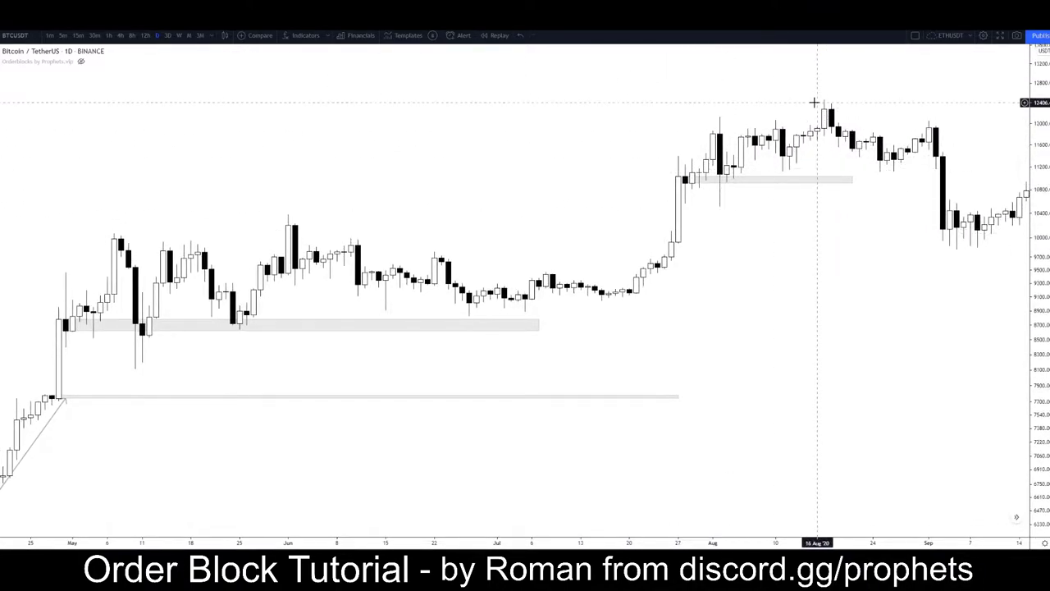
left_click_drag(756, 352, 752, 316)
scroll(752, 315, "down", 1)
right_click(322, 160)
left_click(379, 342)
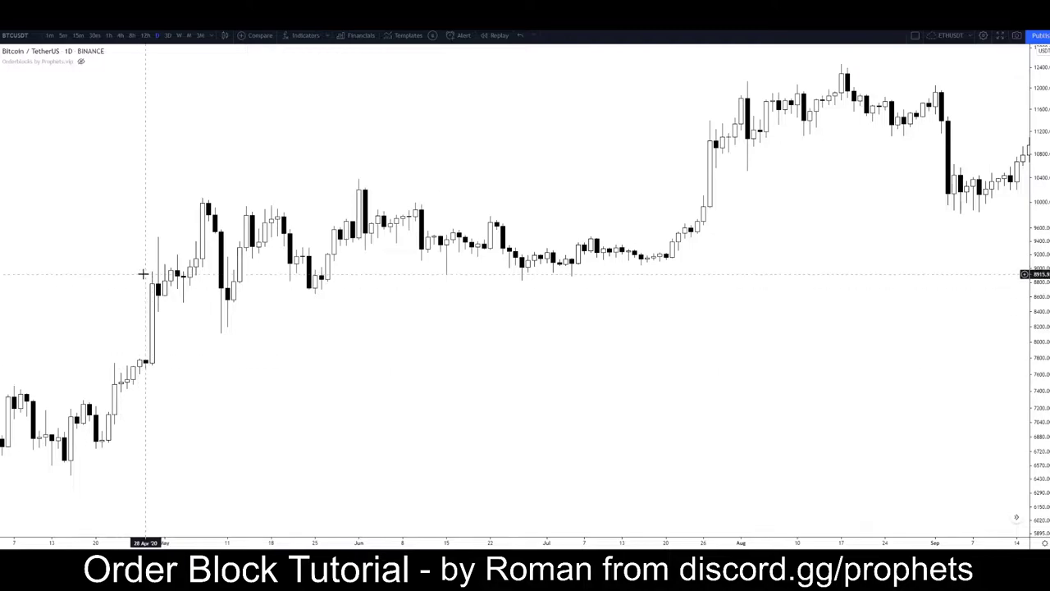
scroll(176, 169, "right", 10)
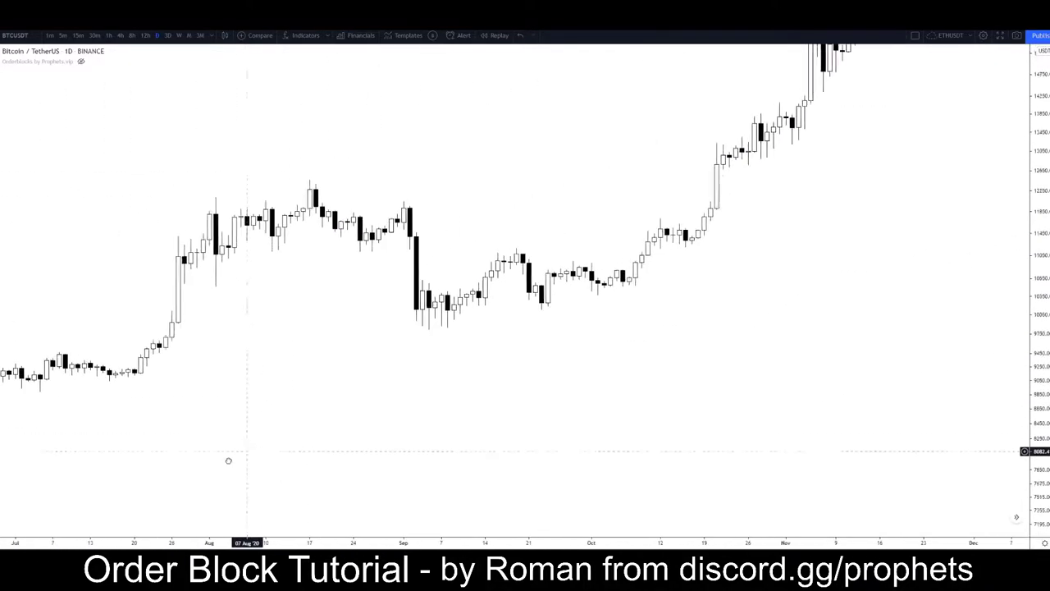
scroll(695, 353, "right", 5)
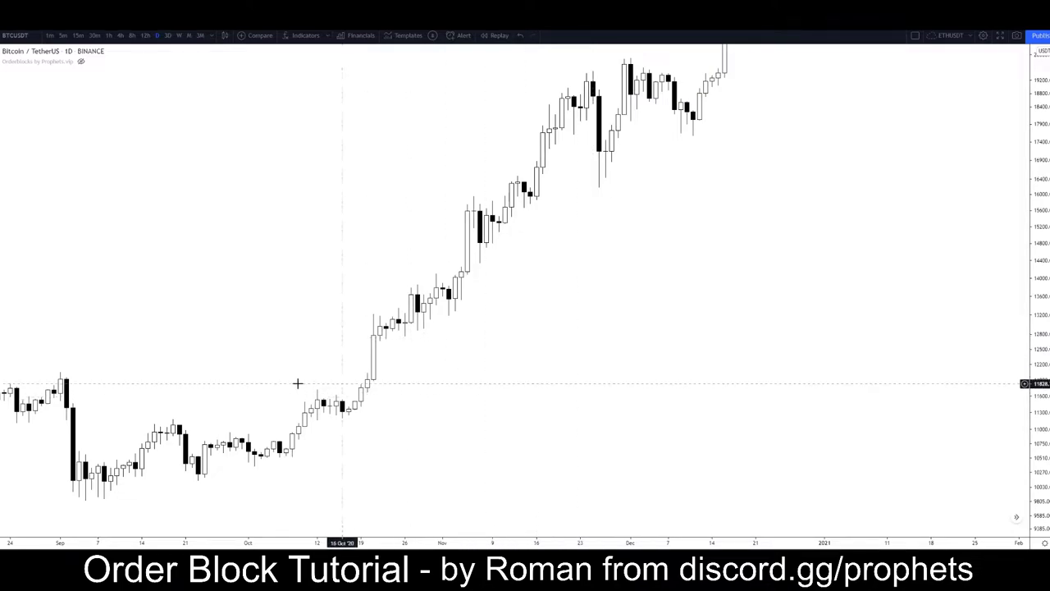
left_click(0, 154)
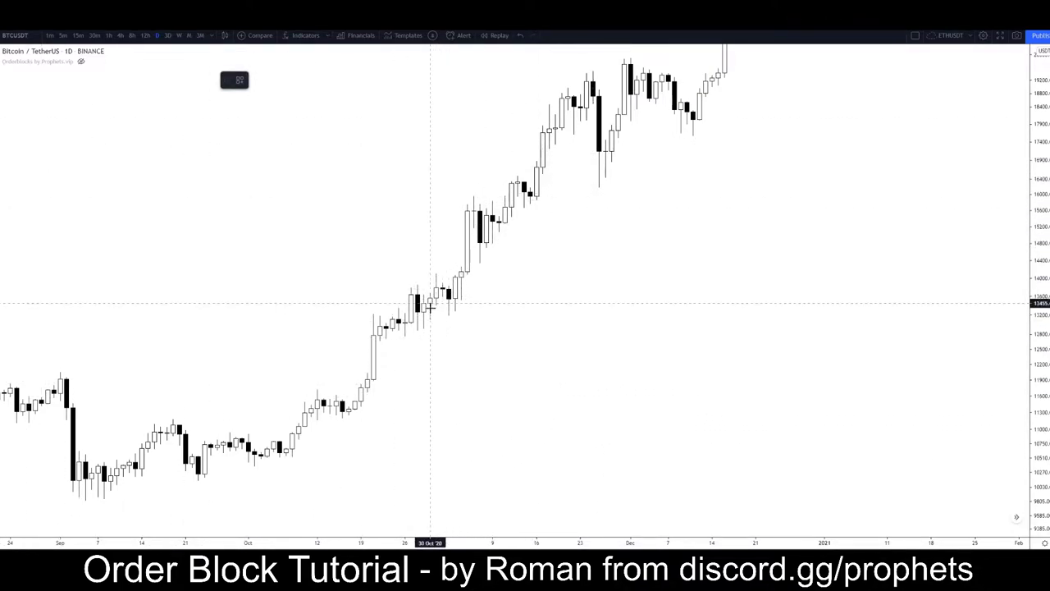
key("Escape")
left_click_drag(598, 345, 551, 345)
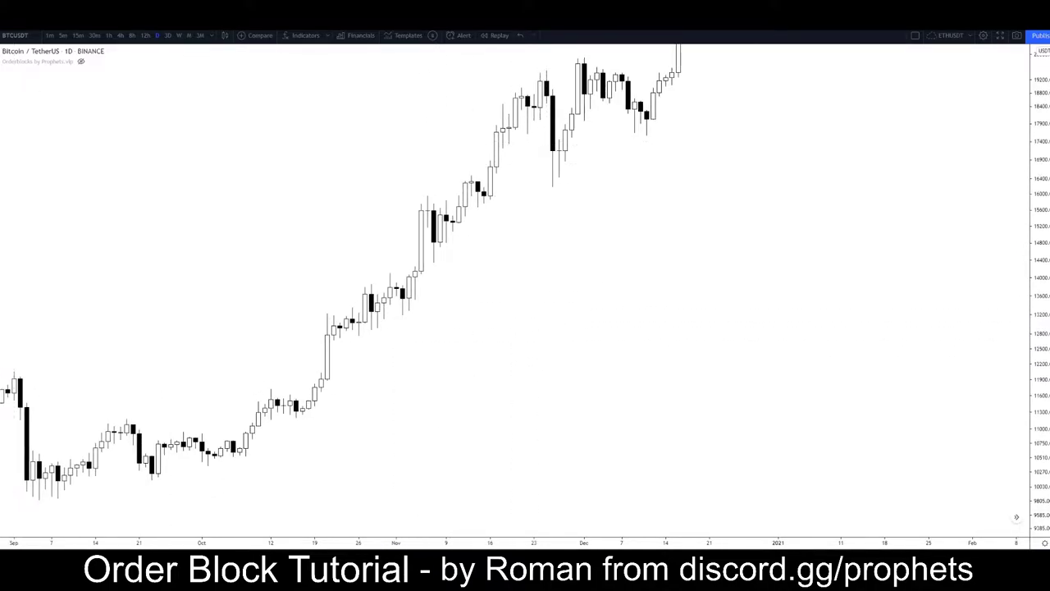
left_click(0, 101)
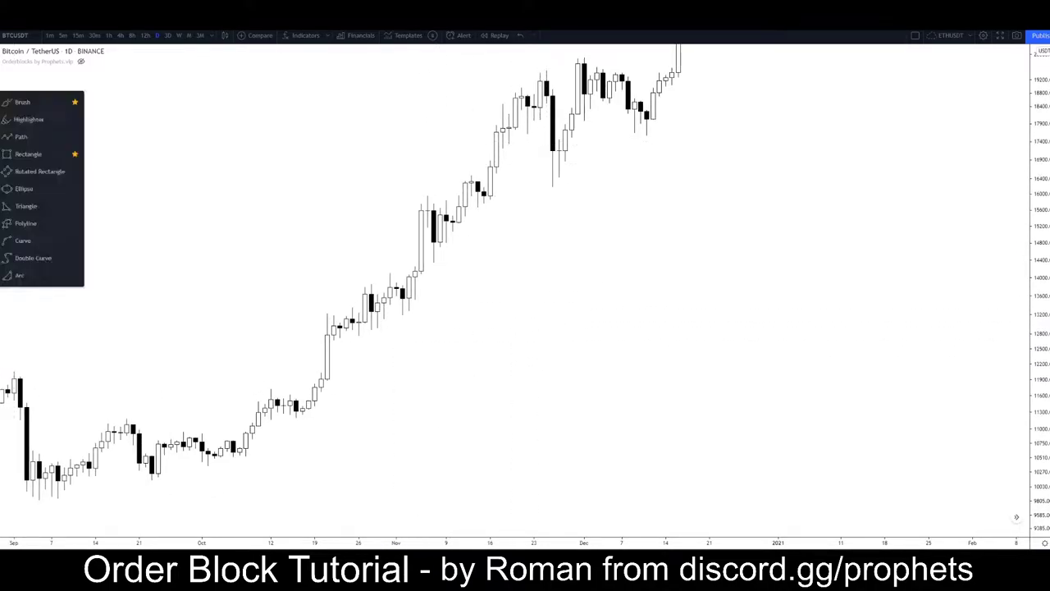
left_click(27, 141)
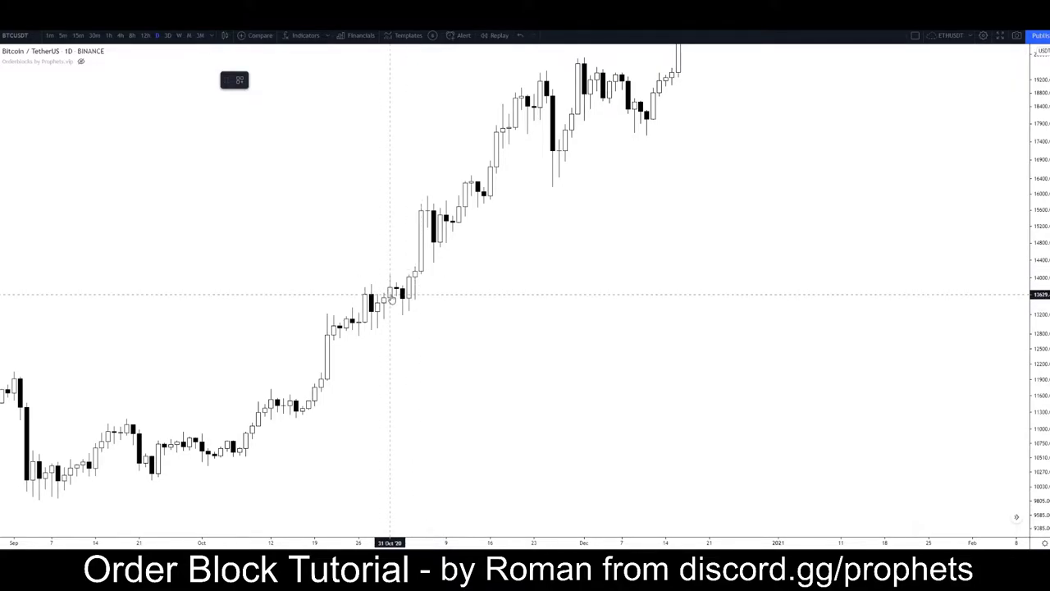
scroll(422, 306, "right", 5)
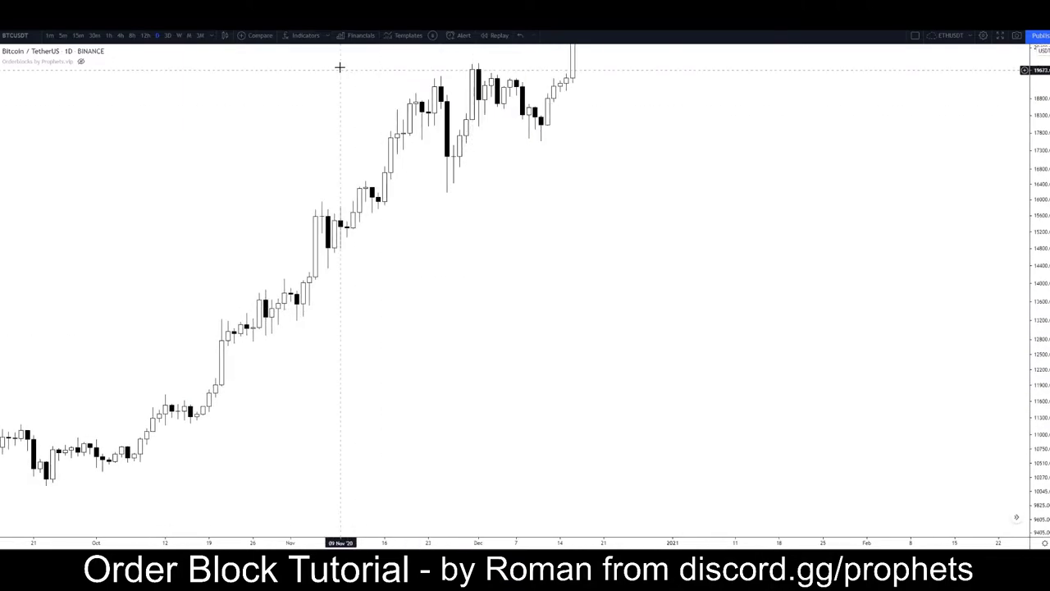
Search the indicators for VPVR and add the Visible Range volume profile to the chart
left_click(305, 35)
type("VPVR")
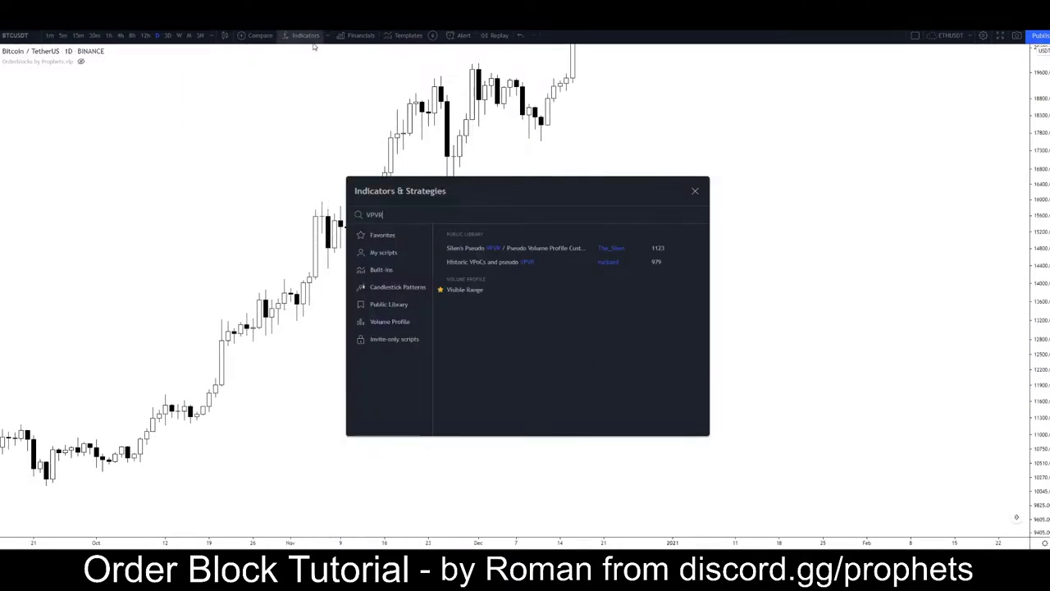
left_click(516, 291)
key("Escape")
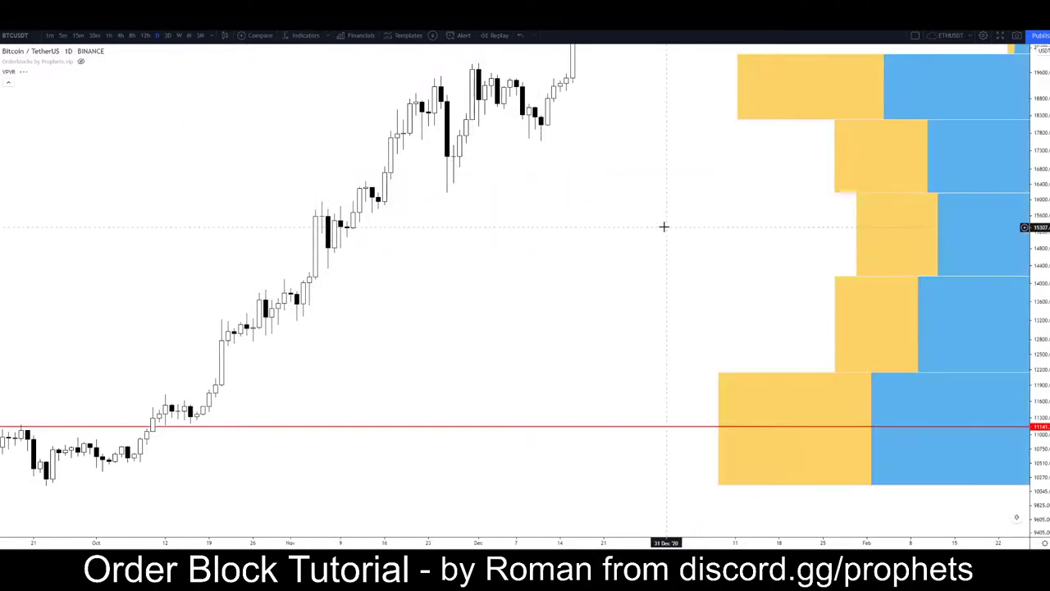
Draw a rectangle from mid-April to mid-November 2020 matching the height of the volume profile's widest row
scroll(662, 292, "down", 5)
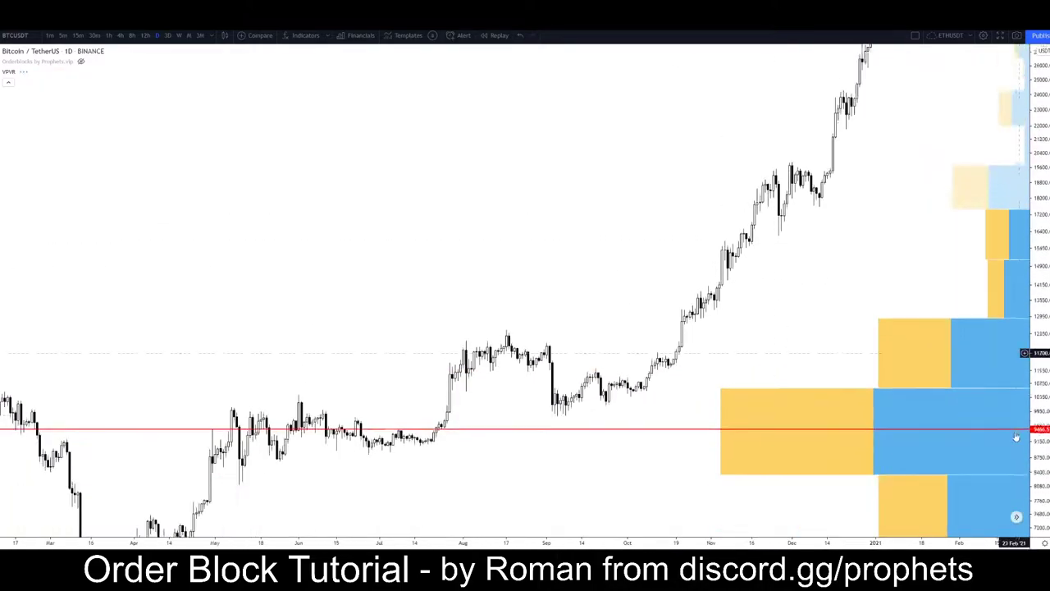
left_click_drag(663, 446, 663, 369)
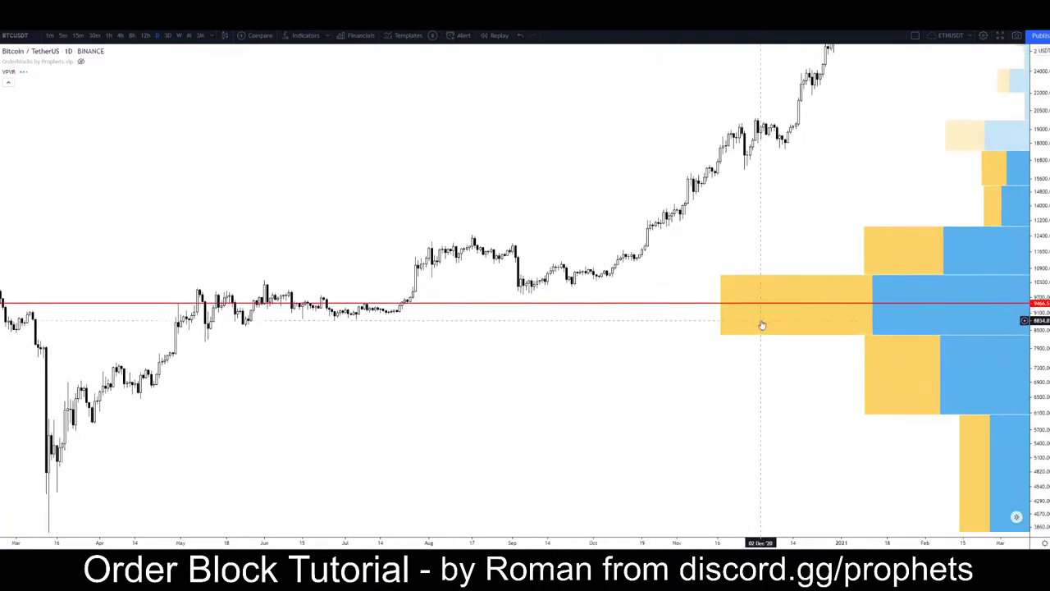
left_click(1, 101)
left_click(30, 155)
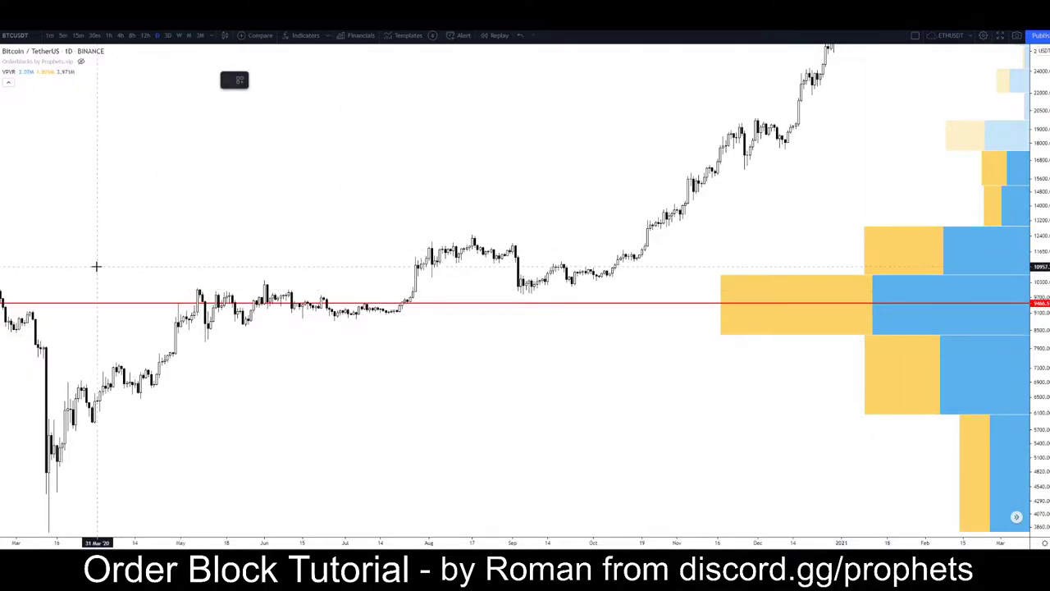
mouse_move(132, 275)
left_mouse_down()
mouse_move(443, 337)
mouse_move(722, 339)
left_mouse_up()
left_click(626, 390)
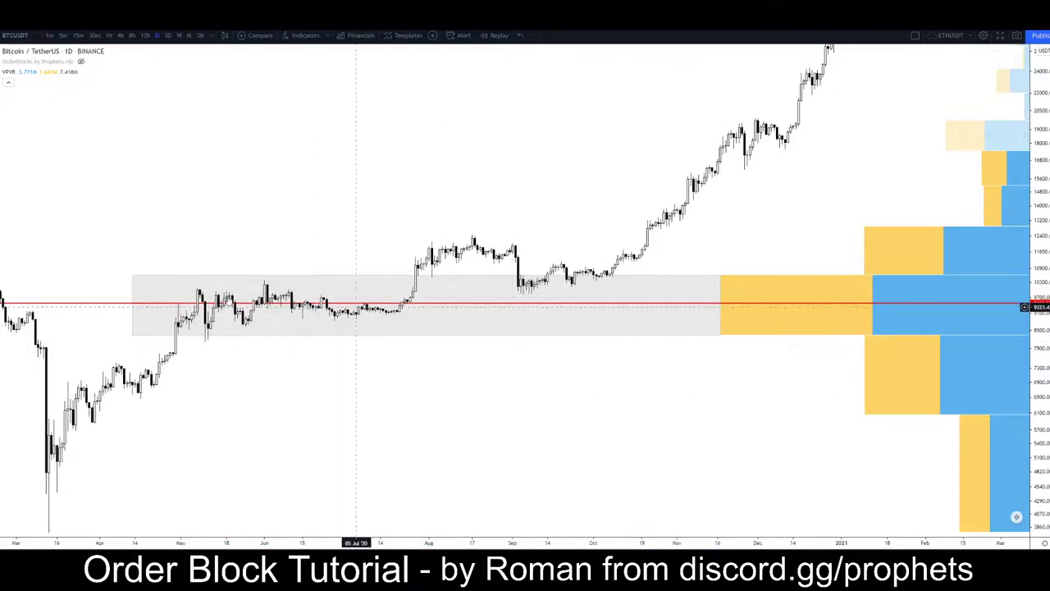
Delete the rectangle beside the volume profile and remove the volume profile indicator
left_click(507, 332)
key("Delete")
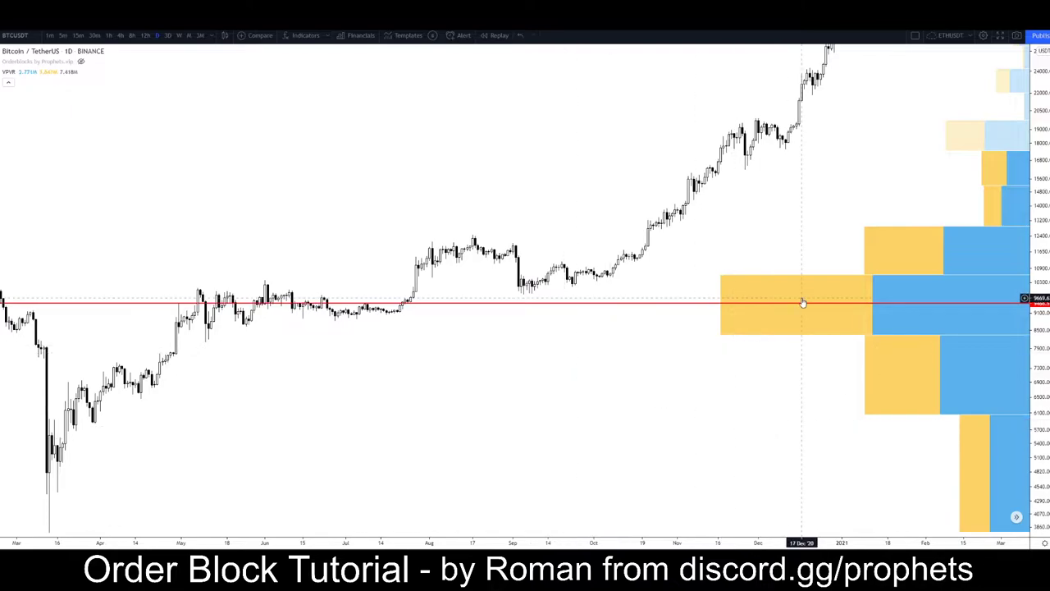
key("Delete")
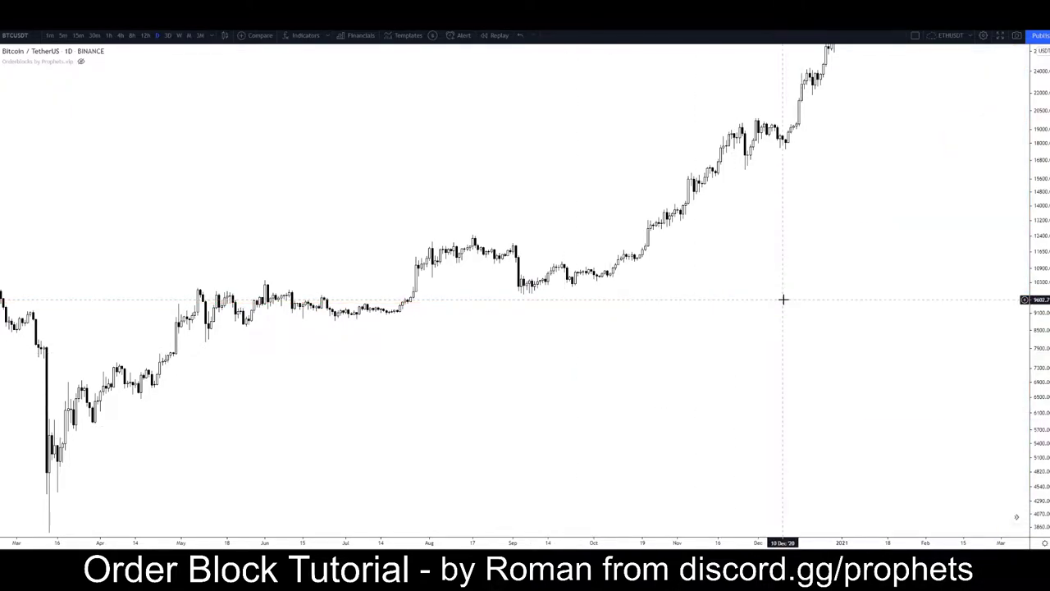
Draw a thin rectangle from 27 April to about 11 November 2020 at roughly 9,700 to 9,800, just below the September lows
left_click_drag(731, 246, 888, 233)
scroll(840, 236, "up", 4)
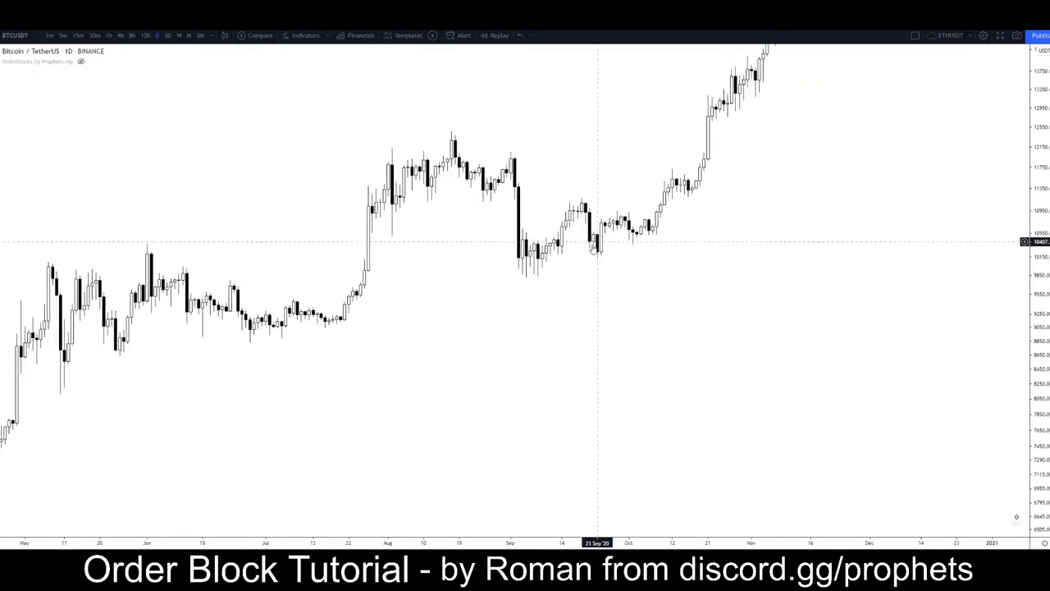
left_click_drag(860, 319, 1017, 282)
left_click_drag(911, 257, 722, 295)
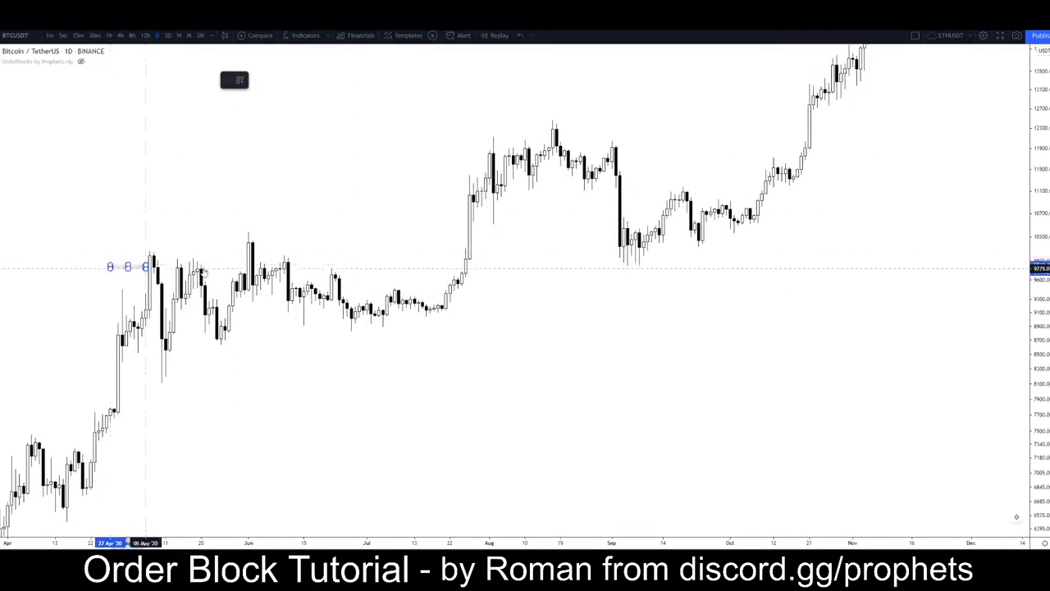
left_click(892, 274)
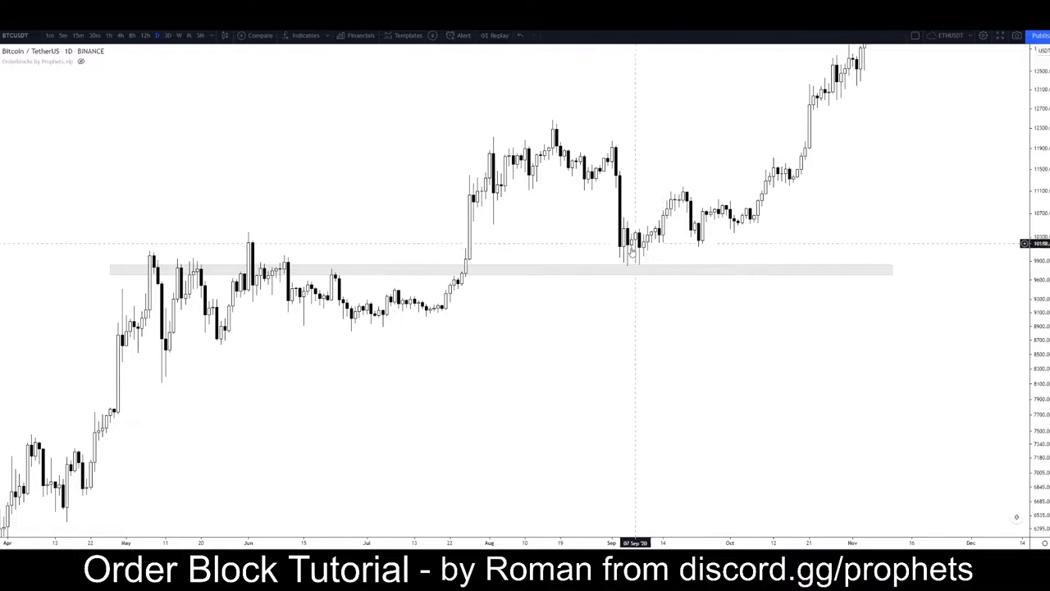
Remove the thin rectangle below the September lows by clearing the chart's drawings
left_click_drag(755, 208, 807, 162)
left_click_drag(565, 422, 836, 226)
right_click(424, 208)
left_click(471, 389)
Examine the daily price action from the April 2020 rise through the summer consolidation to the October rally
left_click_drag(375, 248, 515, 169)
scroll(492, 179, "up", 1)
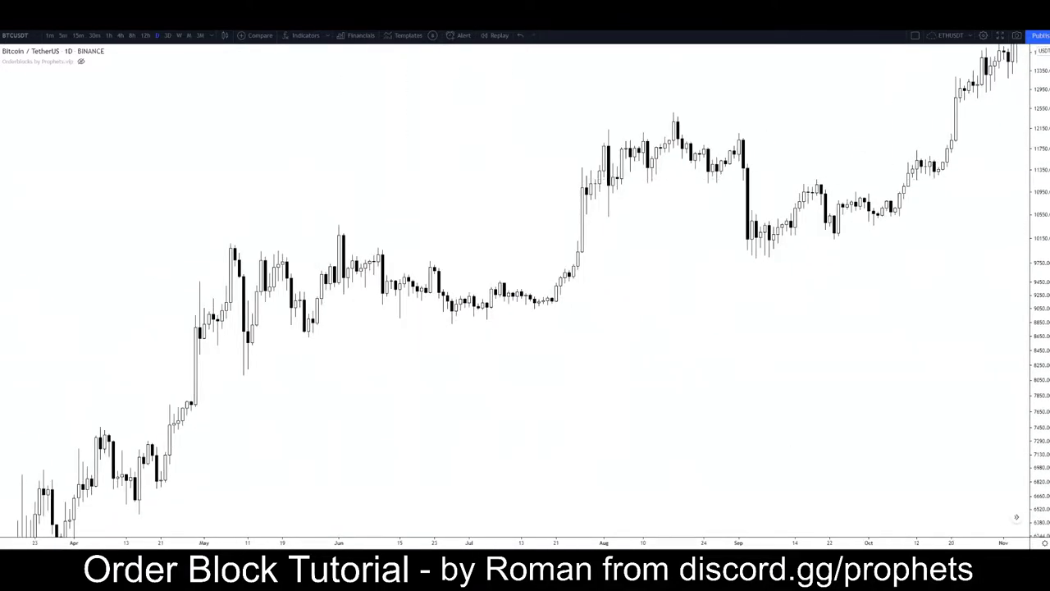
left_click_drag(326, 371, 306, 329)
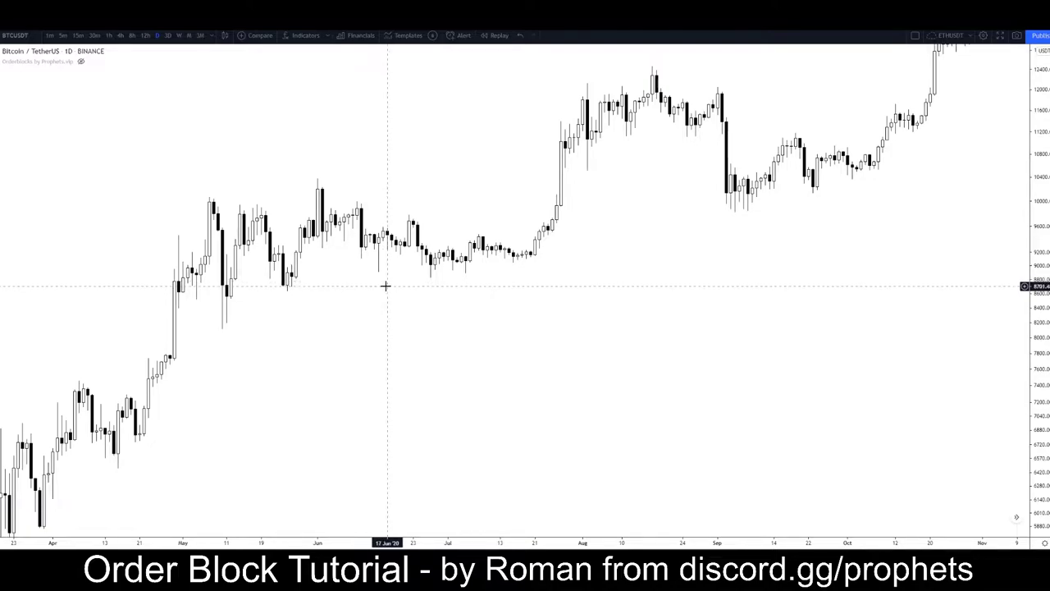
left_click_drag(377, 292, 411, 310)
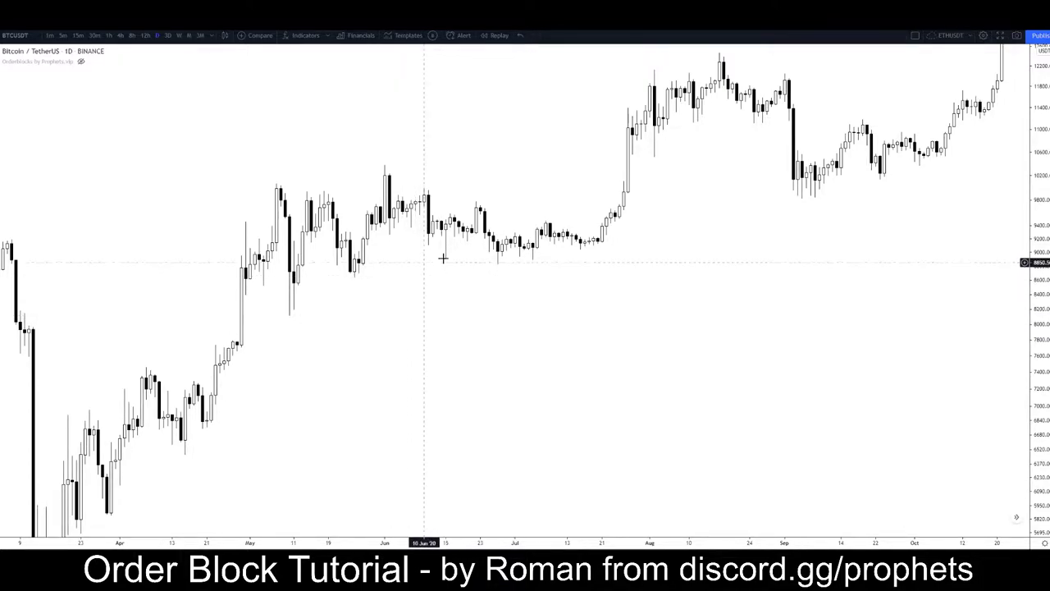
left_click_drag(403, 291, 490, 216)
left_click_drag(557, 255, 98, 419)
left_click_drag(621, 194, 559, 292)
scroll(681, 272, "left", 5)
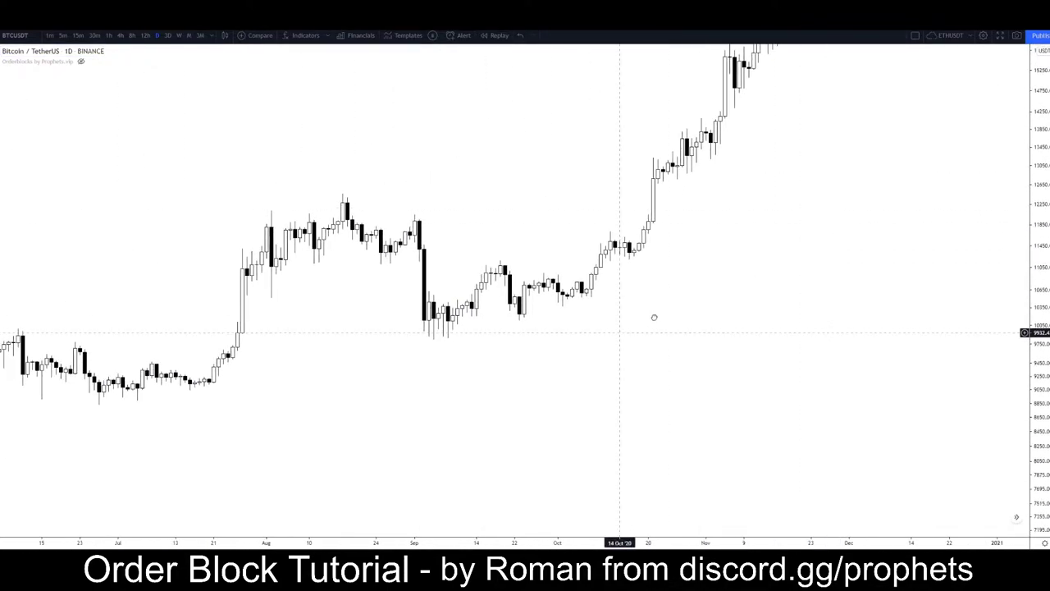
Draw a thin rectangle over the 28 July 2020 candle's range at about 10,900 to 11,000, extending it to 8 November
left_click(0, 117)
left_click(0, 117)
left_click(0, 117)
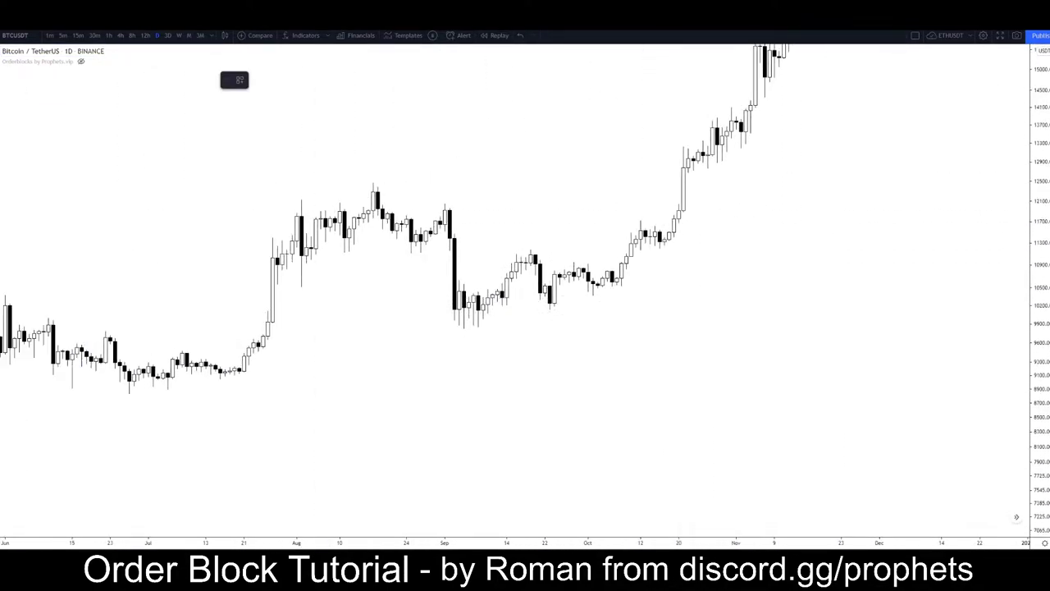
mouse_move(277, 259)
left_mouse_down()
mouse_move(452, 255)
mouse_move(770, 282)
left_mouse_up()
left_click_drag(525, 282, 525, 264)
left_click(242, 282)
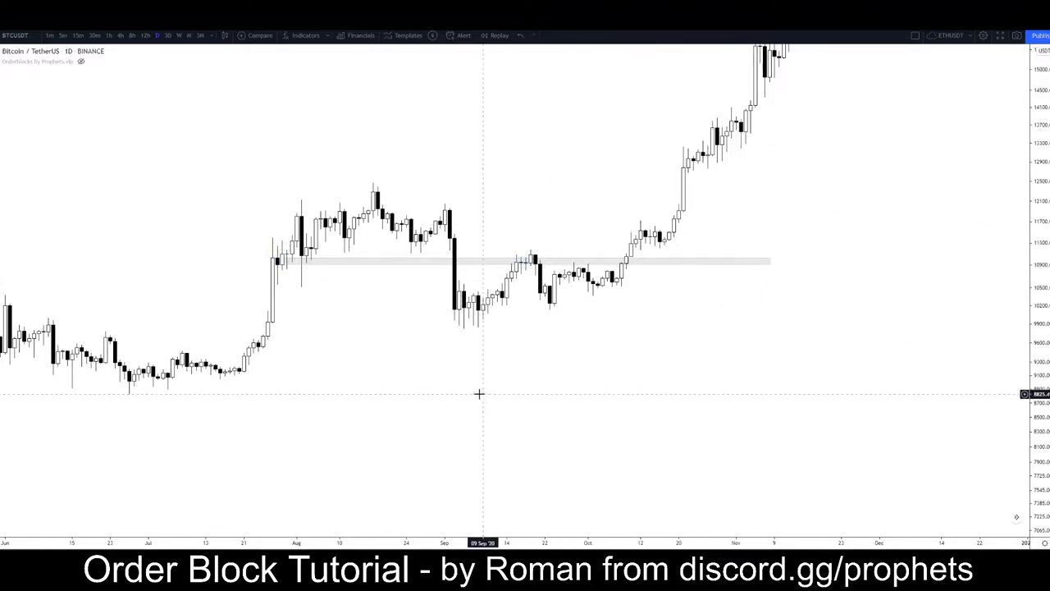
Draw a rising arrow with the Path tool from the rectangle in early October up to the late-October candles near 13,700
left_click(278, 262)
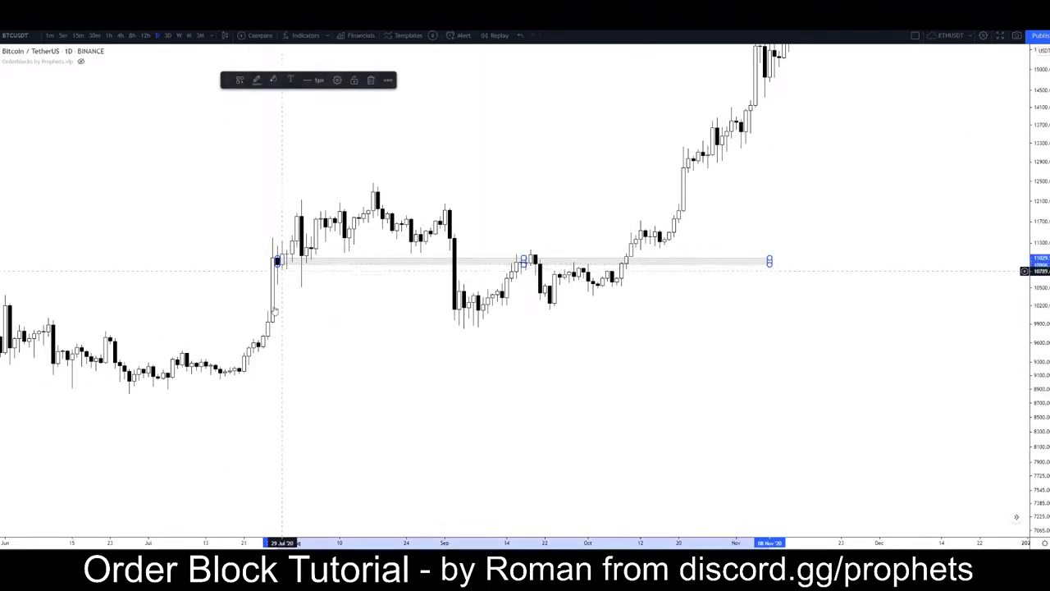
left_click(1, 100)
left_click(2, 100)
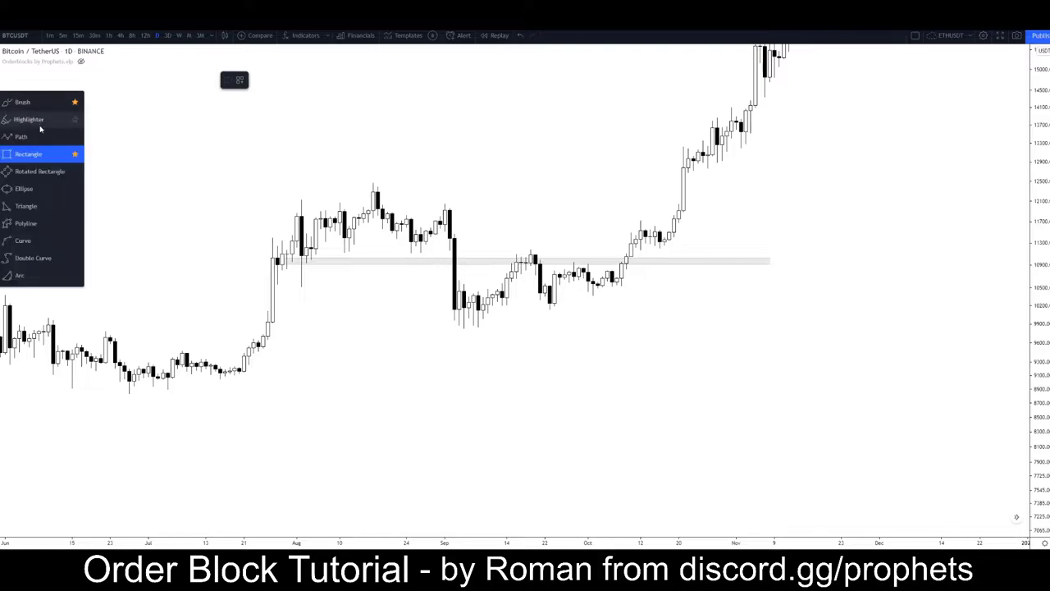
left_click(37, 139)
left_click_drag(603, 262, 707, 127)
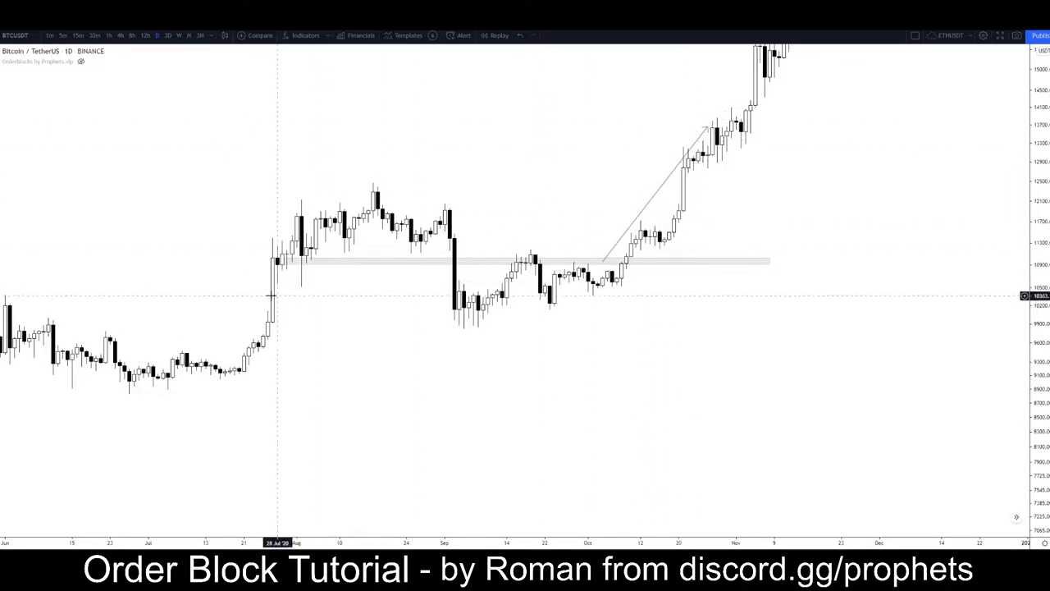
Delete the thin rectangle extending from the 28 July 2020 candle
left_click(282, 264)
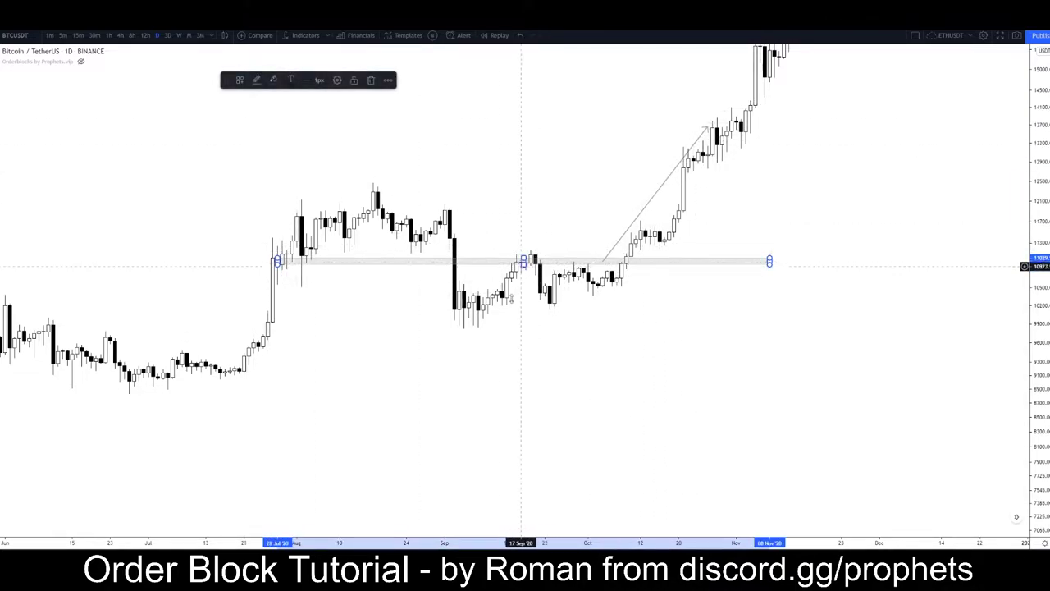
left_click(521, 265)
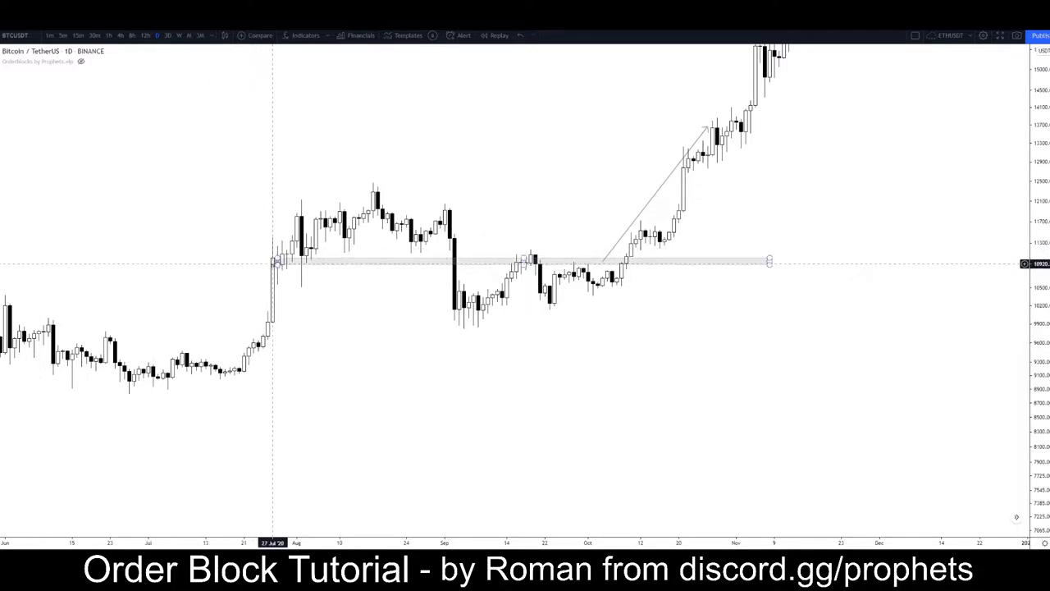
key("Delete")
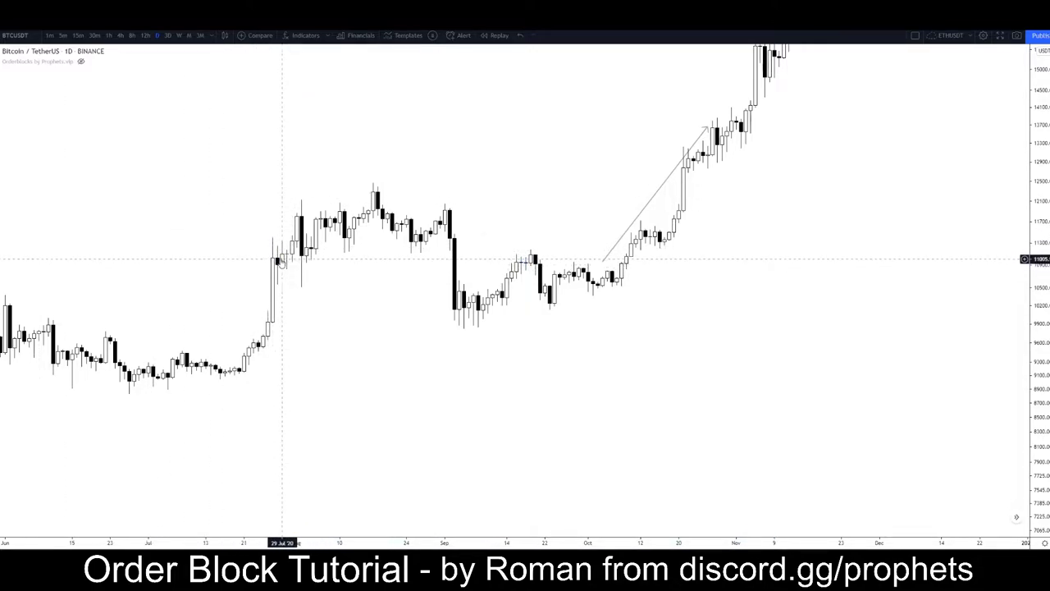
Draw a rectangle over the mid-June to late-July 2020 consolidation at about 9,000 to 9,450
left_click(0, 127)
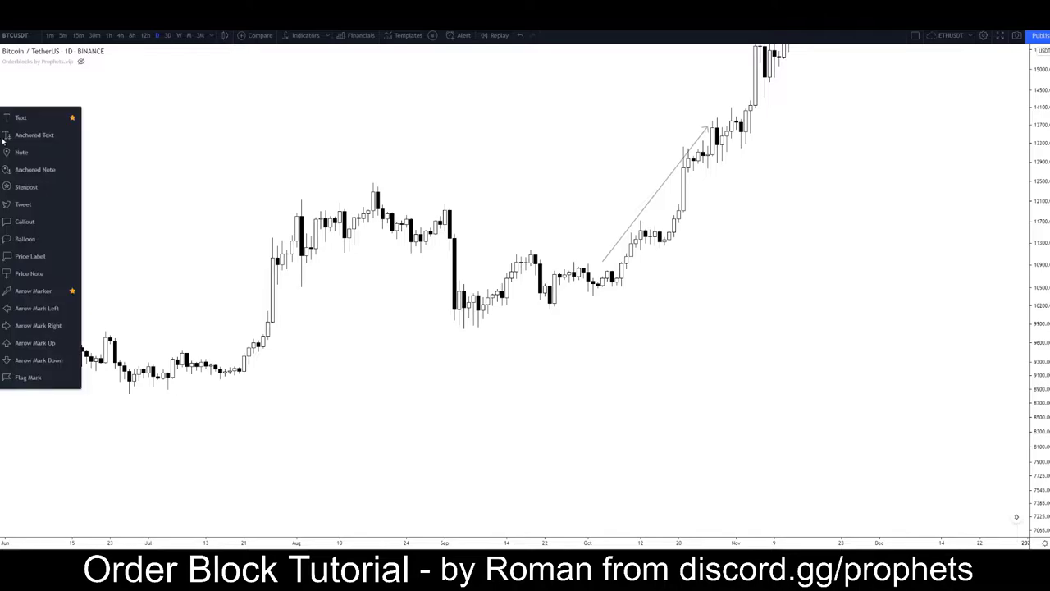
left_click(397, 251)
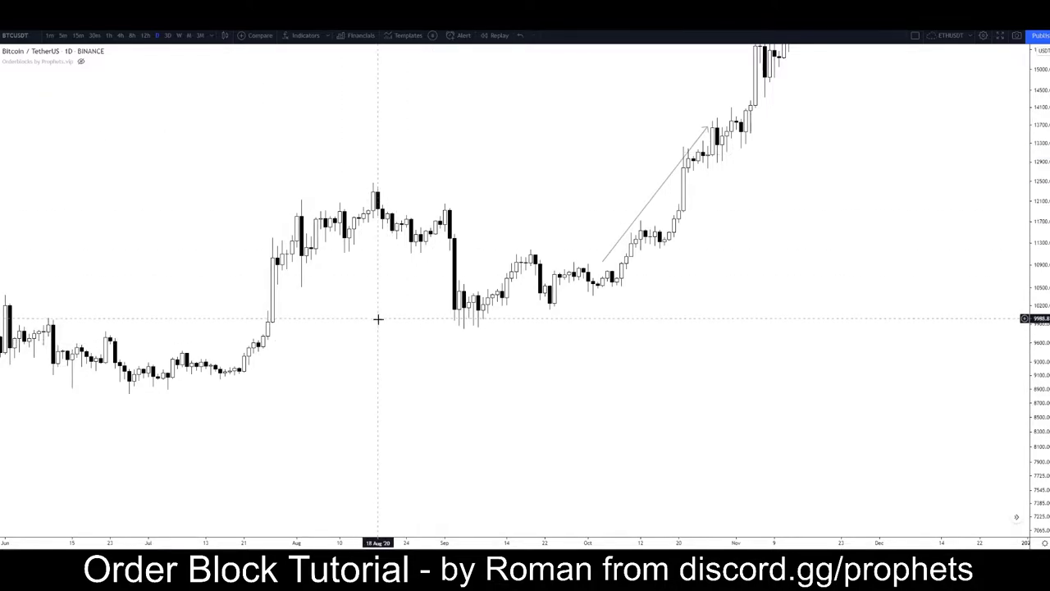
scroll(457, 317, "down", 2)
left_click_drag(279, 288, 413, 210)
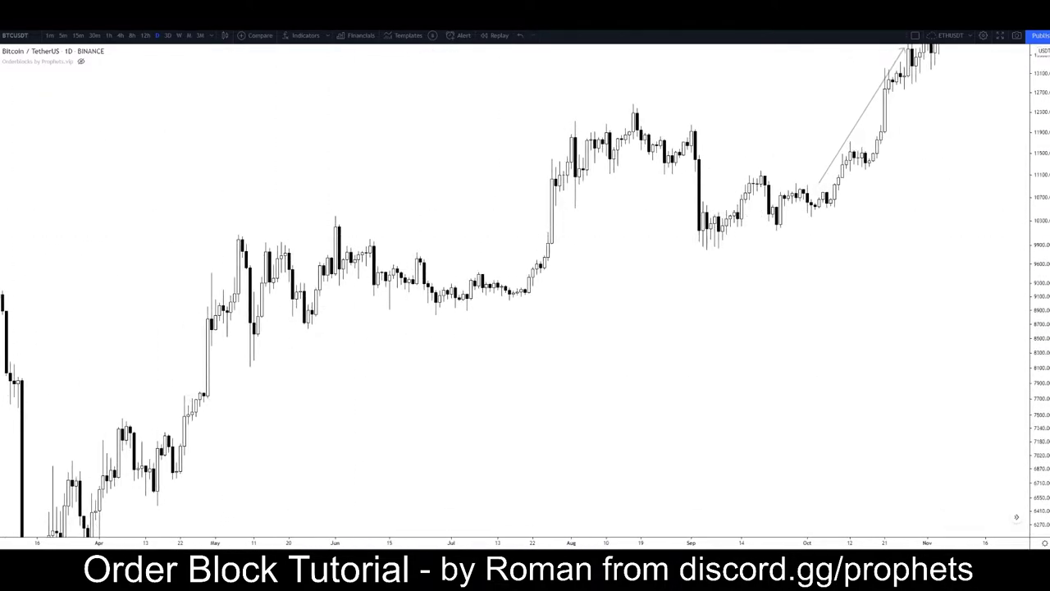
left_click(0, 127)
left_click(0, 103)
left_click(34, 155)
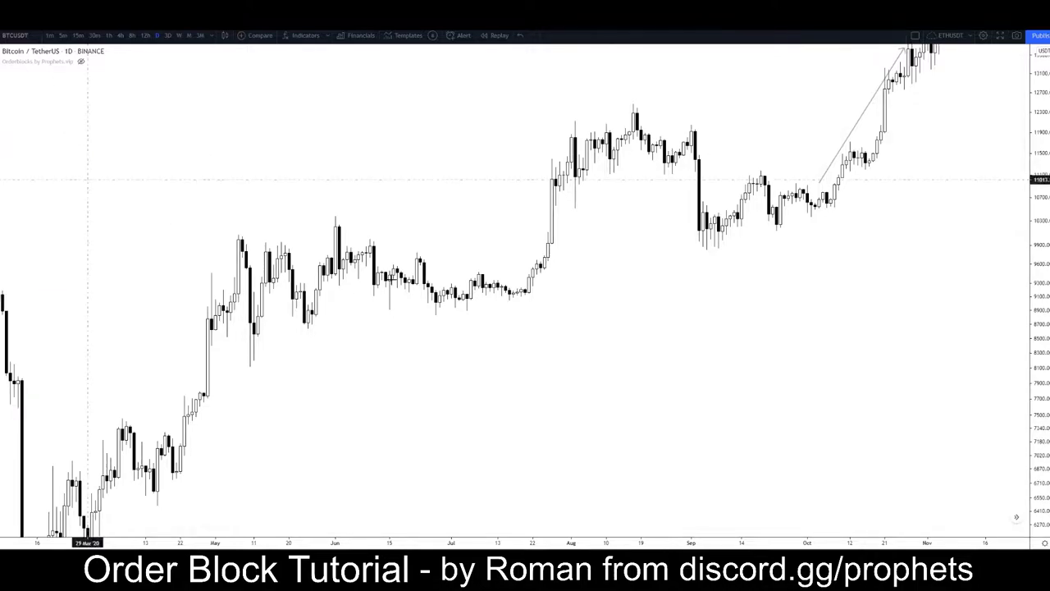
left_click(382, 273)
left_click_drag(501, 285, 560, 302)
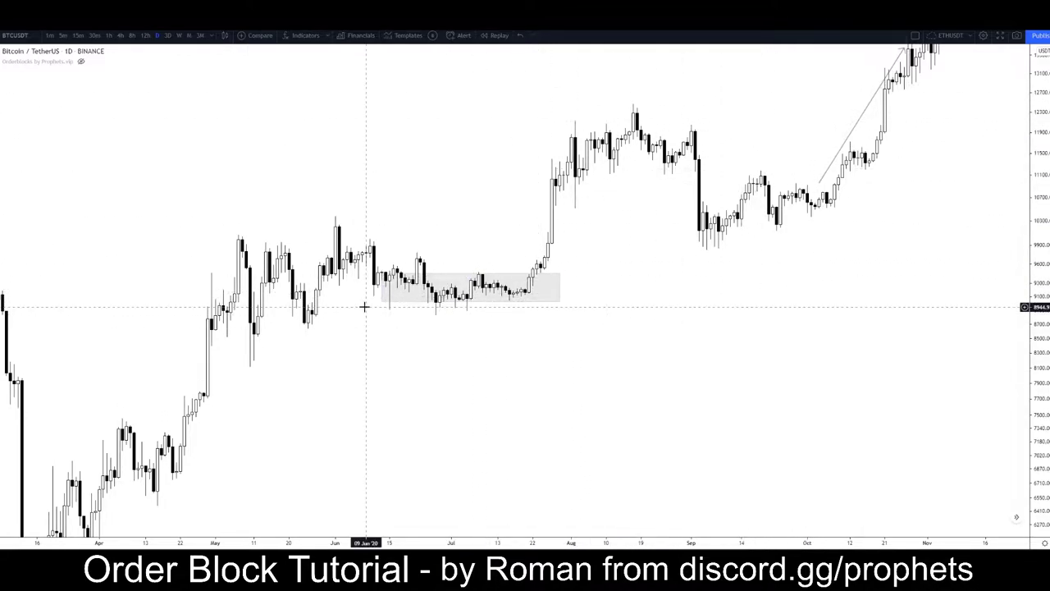
Delete the rectangle over the June–July 2020 consolidation and remove the remaining drawings from the chart
left_click(490, 301)
key("Delete")
left_click_drag(724, 306, 470, 399)
left_click_drag(639, 317, 556, 359)
left_click_drag(644, 277, 648, 327)
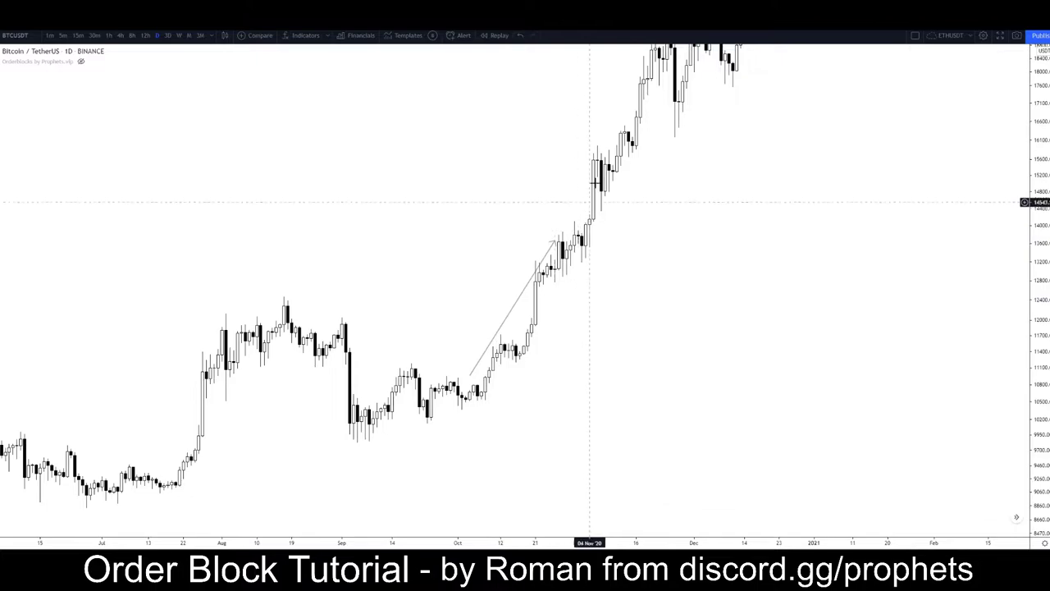
left_click_drag(390, 289, 662, 164)
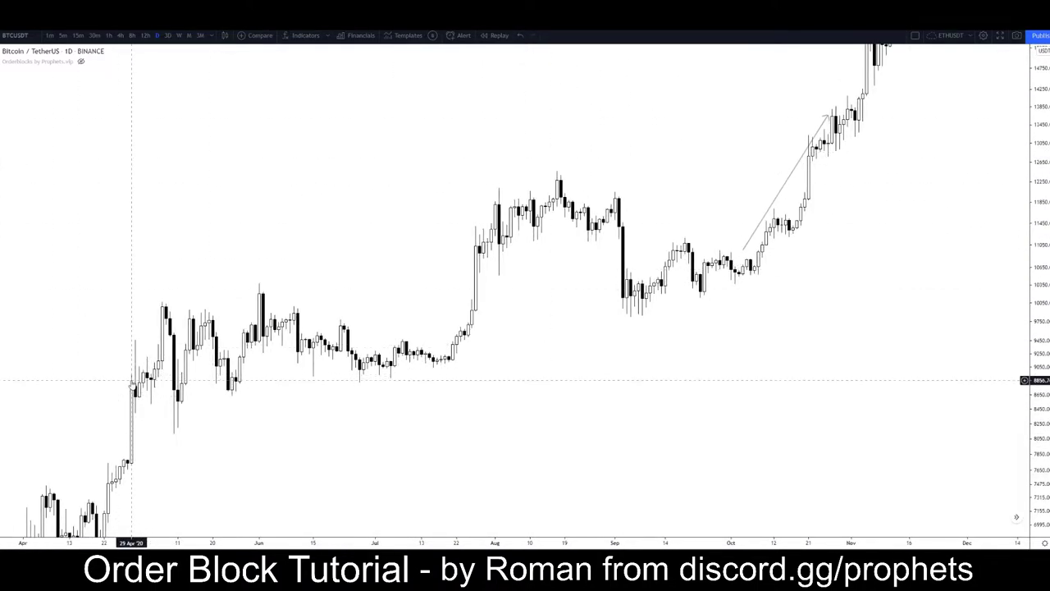
left_click_drag(132, 385, 150, 362)
right_click(469, 420)
left_click(503, 540)
Start a bar replay in the earliest part of the chart history, cutting the data at 23 October 2017
left_click_drag(374, 455, 509, 368)
left_click_drag(40, 169, 134, 171)
scroll(254, 206, "down", 10)
left_click_drag(317, 279, 654, 185)
scroll(628, 209, "down", 4)
left_click_drag(484, 309, 771, 224)
left_click_drag(689, 289, 999, 227)
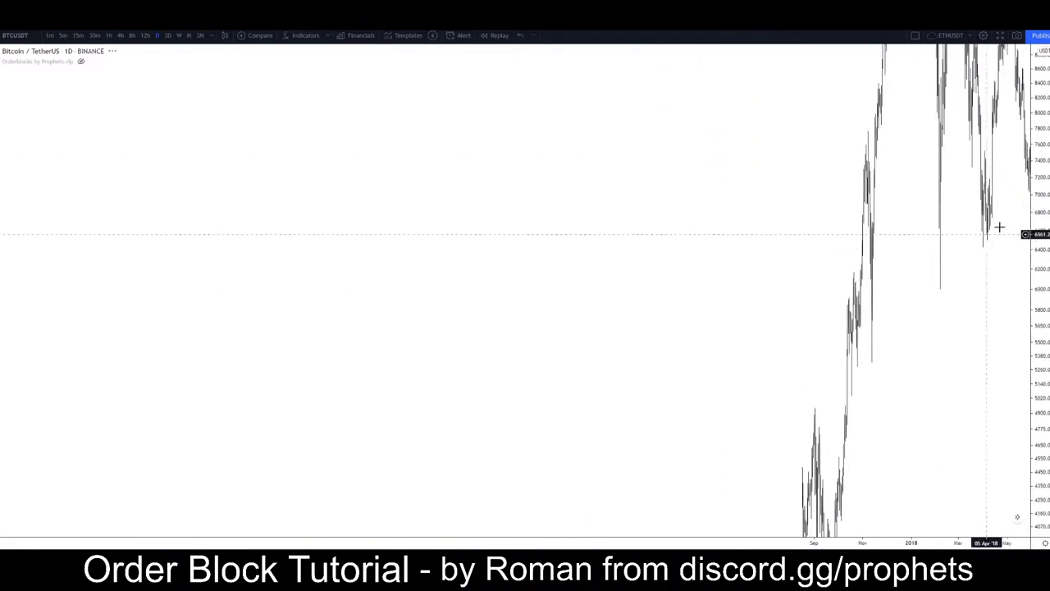
double_click(1048, 201)
scroll(566, 308, "up", 10)
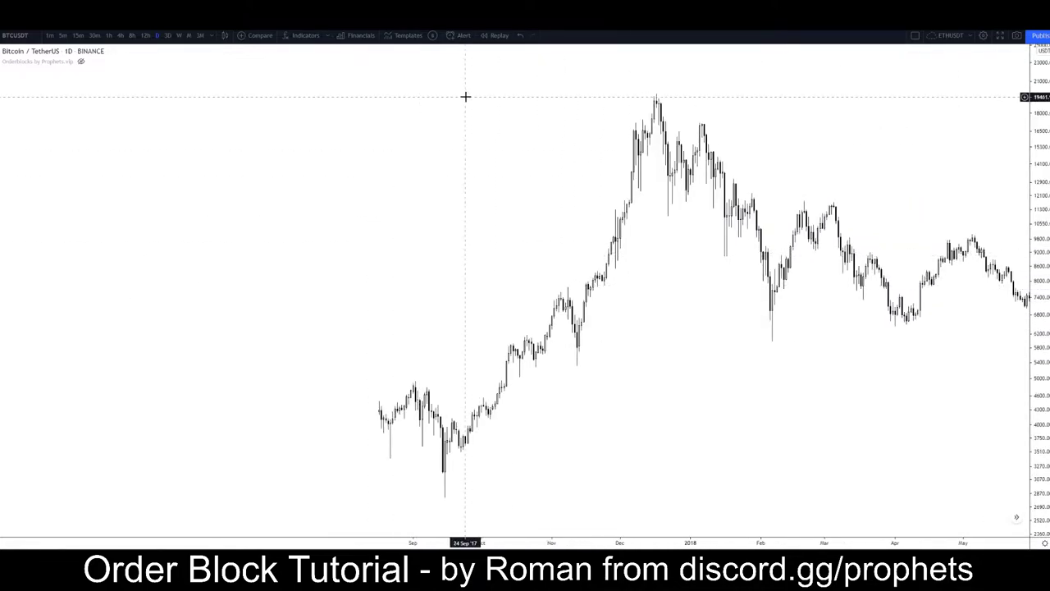
left_click(499, 35)
left_click(534, 263)
Set the bar replay speed to its fastest setting
left_click_drag(453, 261, 865, 264)
scroll(532, 283, "up", 15)
left_click_drag(703, 265, 424, 266)
scroll(614, 266, "down", 3)
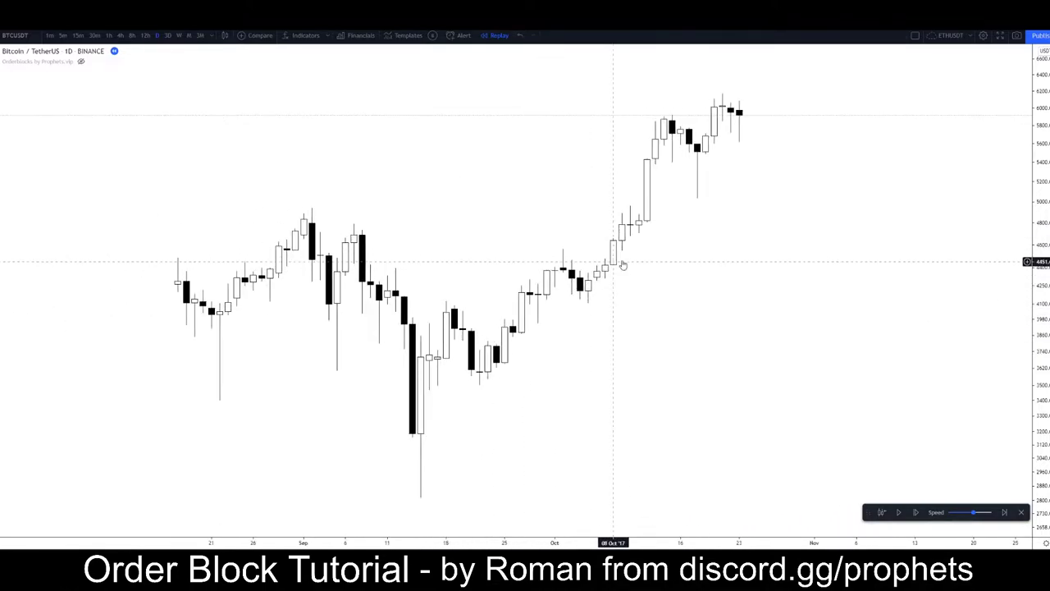
left_click_drag(831, 295, 739, 294)
left_click_drag(811, 265, 737, 263)
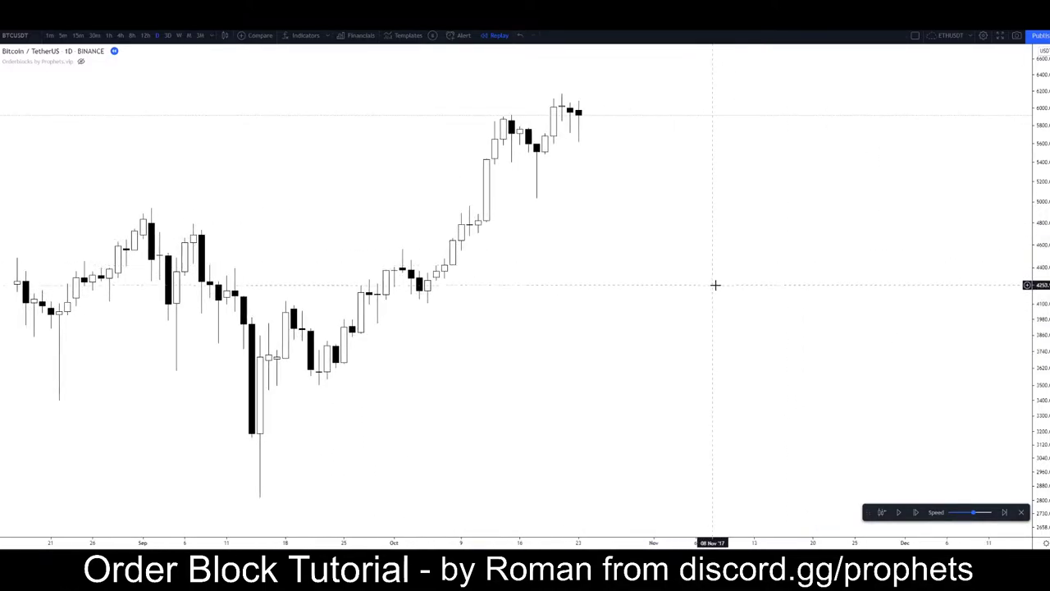
left_click_drag(1047, 297, 1044, 182)
left_click_drag(741, 223, 752, 480)
left_click_drag(702, 279, 671, 331)
scroll(631, 318, "up", 2)
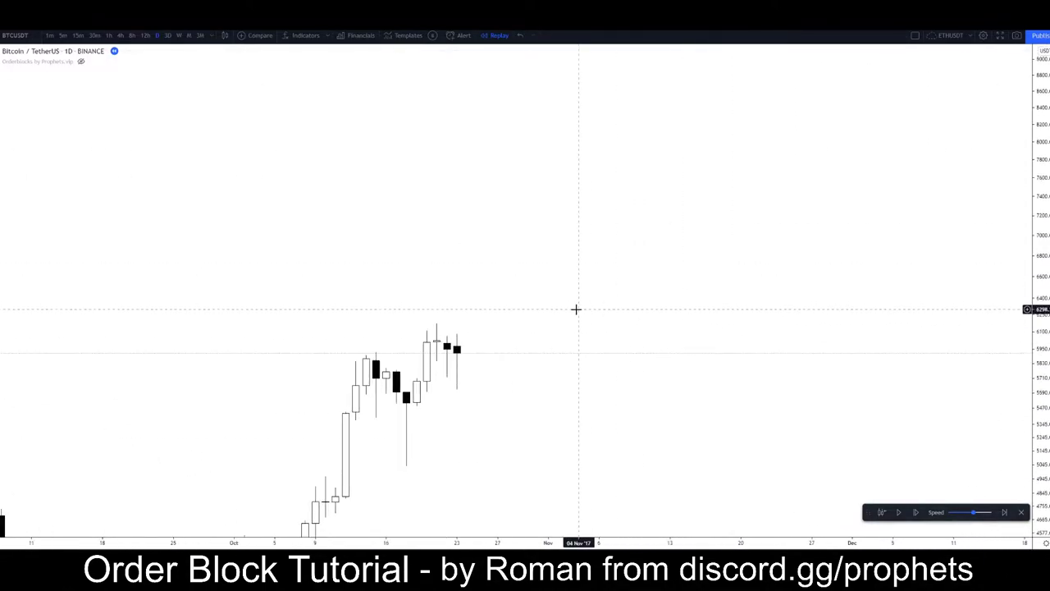
left_click_drag(588, 309, 666, 266)
left_click_drag(974, 513, 992, 513)
Draw a thin rectangle from the 11 September 2017 candle at about 4,150 to 4,210, extending it to mid-October
left_click_drag(649, 268, 649, 169)
scroll(632, 261, "down", 4)
left_click_drag(688, 407, 740, 160)
scroll(745, 238, "up", 3)
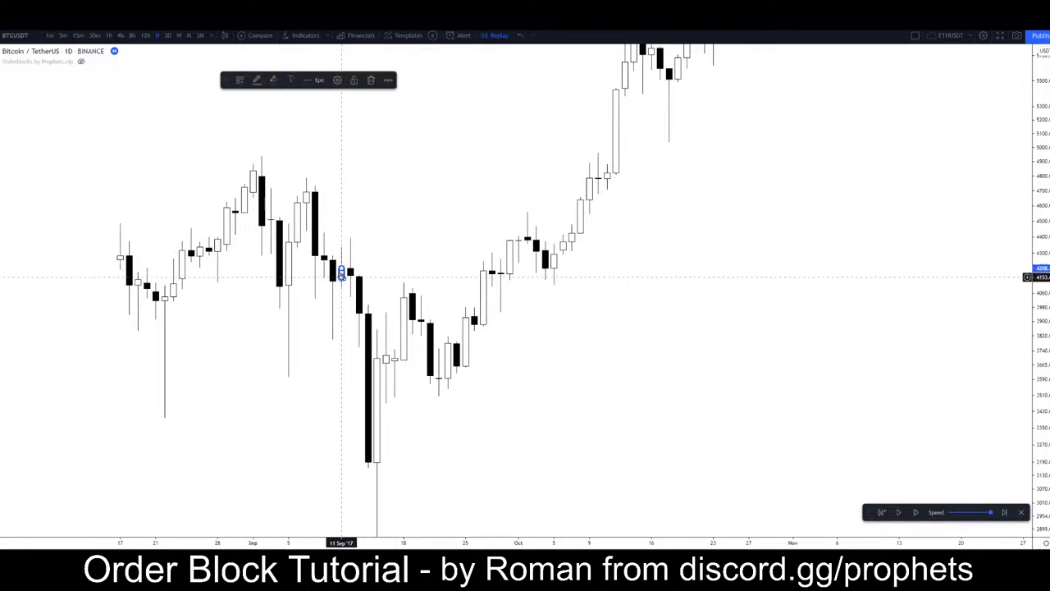
left_click_drag(341, 272, 663, 274)
Draw an arrow with the Path tool from about 4,600 on 25 September down to the 28 September candle at the rectangle
left_click(65, 157)
left_click(2, 102)
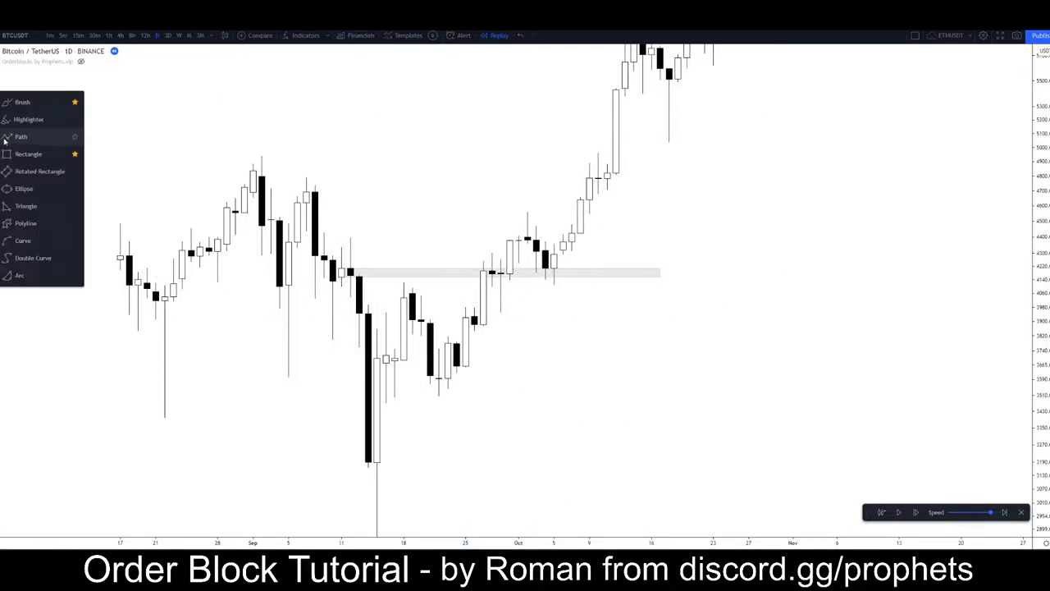
left_click(7, 139)
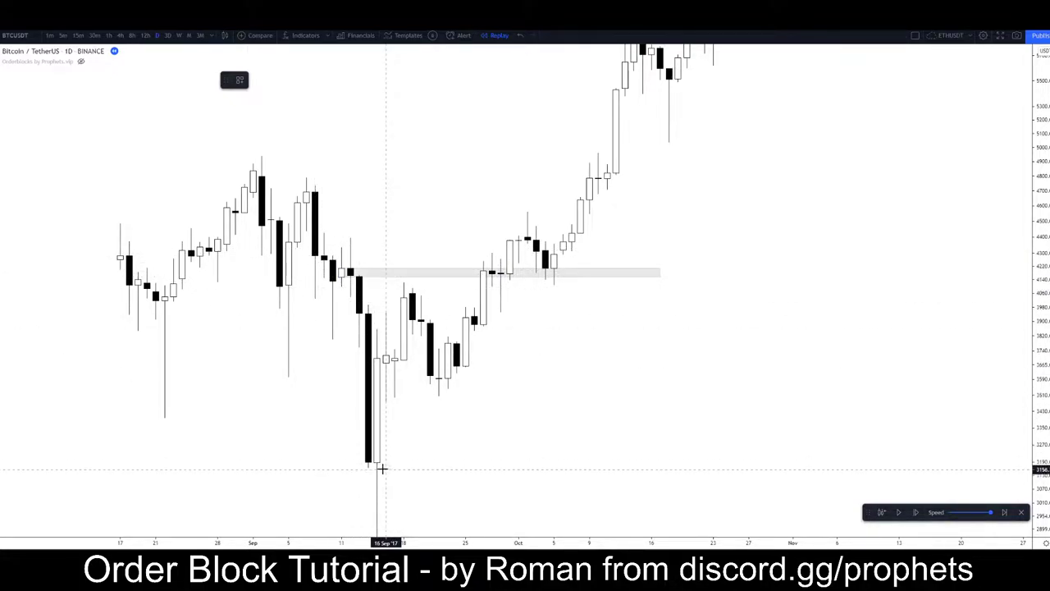
left_click(466, 204)
left_click(493, 276)
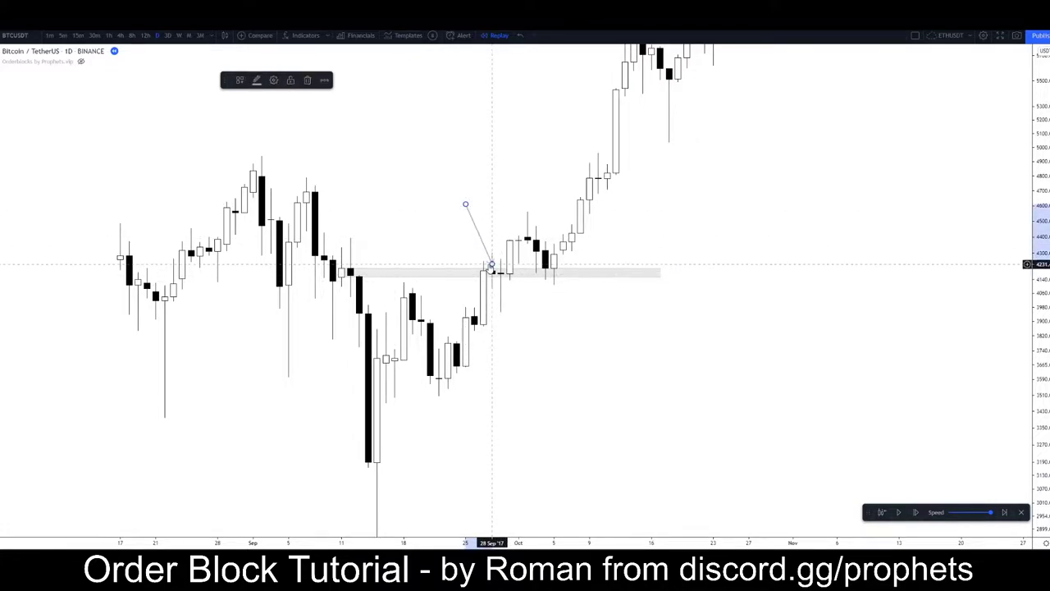
double_click(492, 270)
left_click(599, 493)
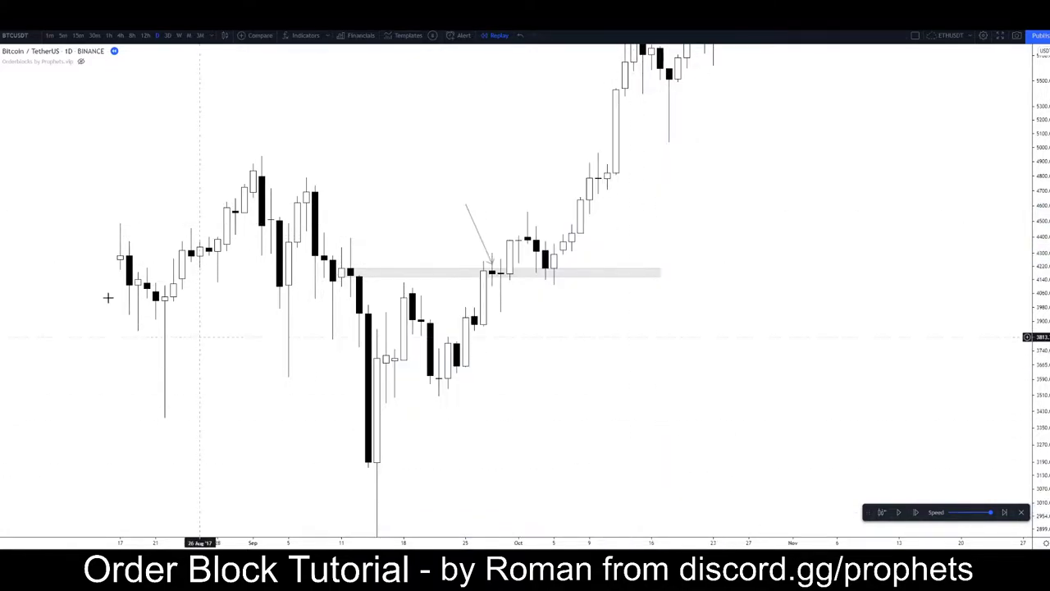
Draw a second Path arrow from about 3,920 on 22 October to the 5 October candle at the rectangle
left_click(704, 319)
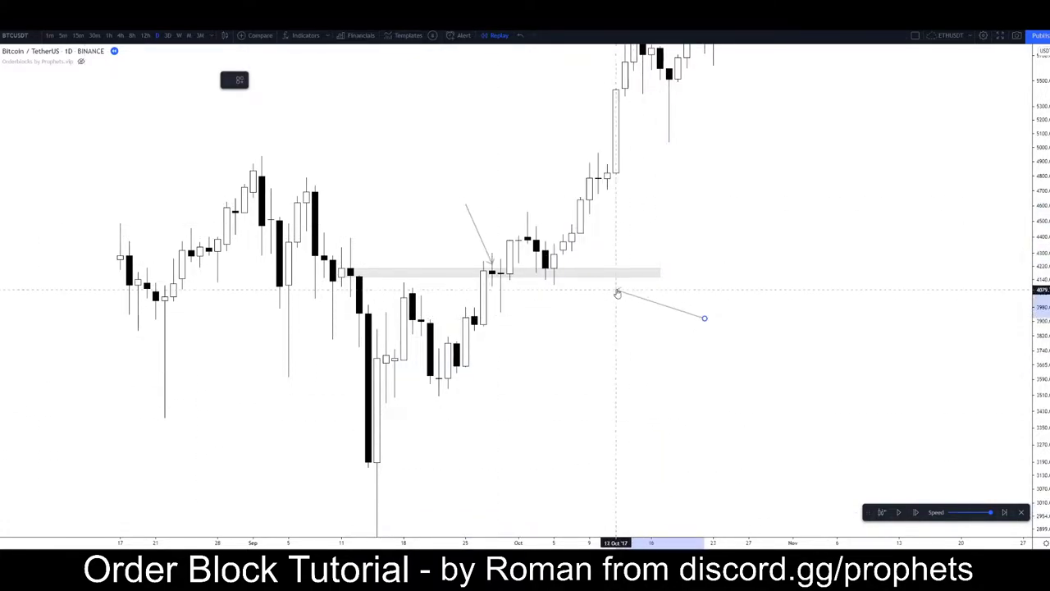
double_click(558, 272)
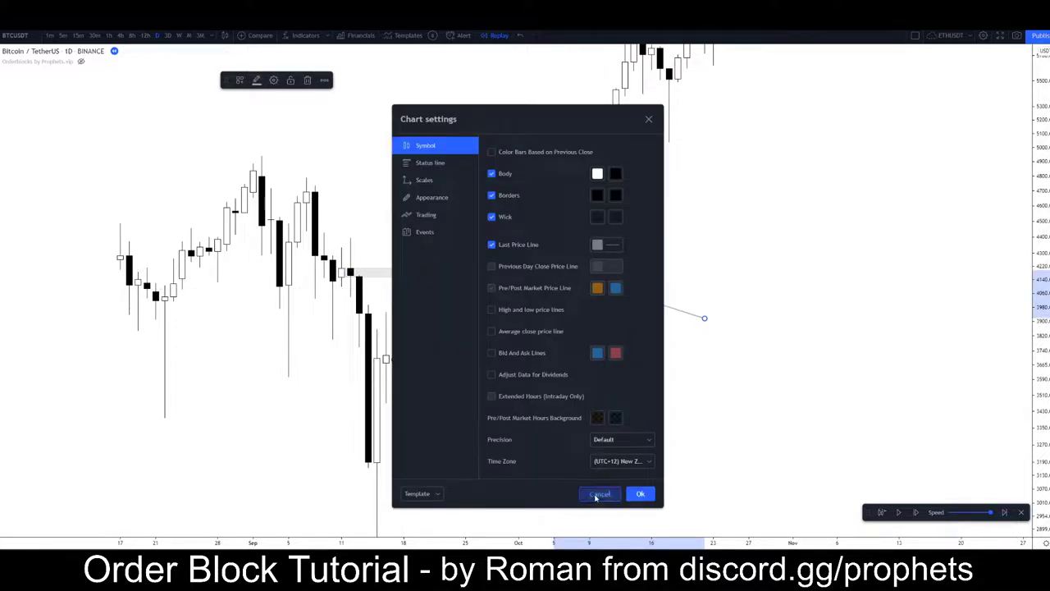
left_click(599, 494)
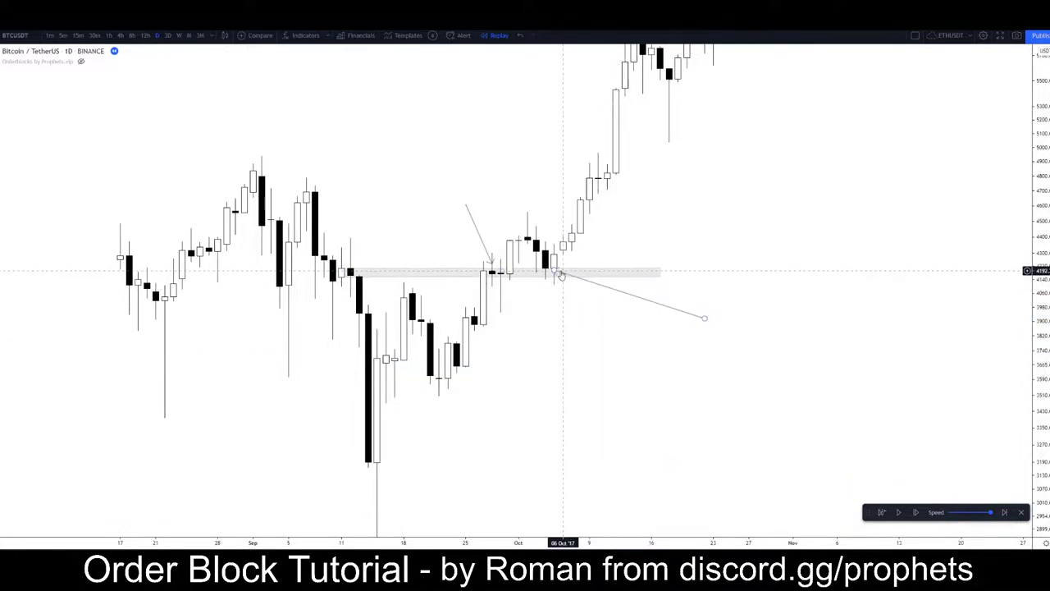
left_click(549, 275)
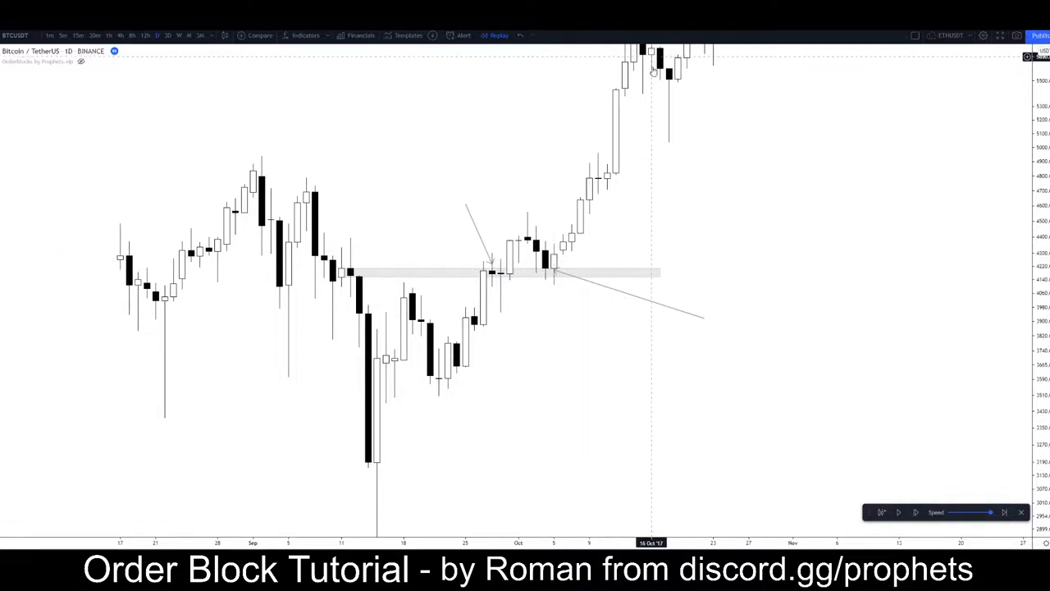
left_click_drag(563, 147, 602, 157)
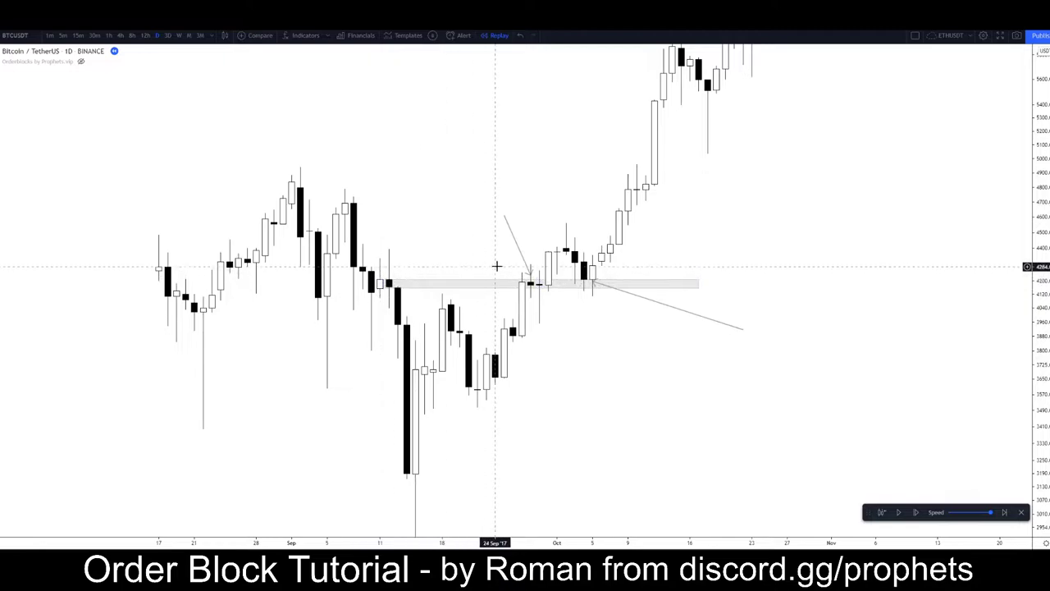
Delete both arrows pointing at the September 2017 rectangle
left_click(531, 270)
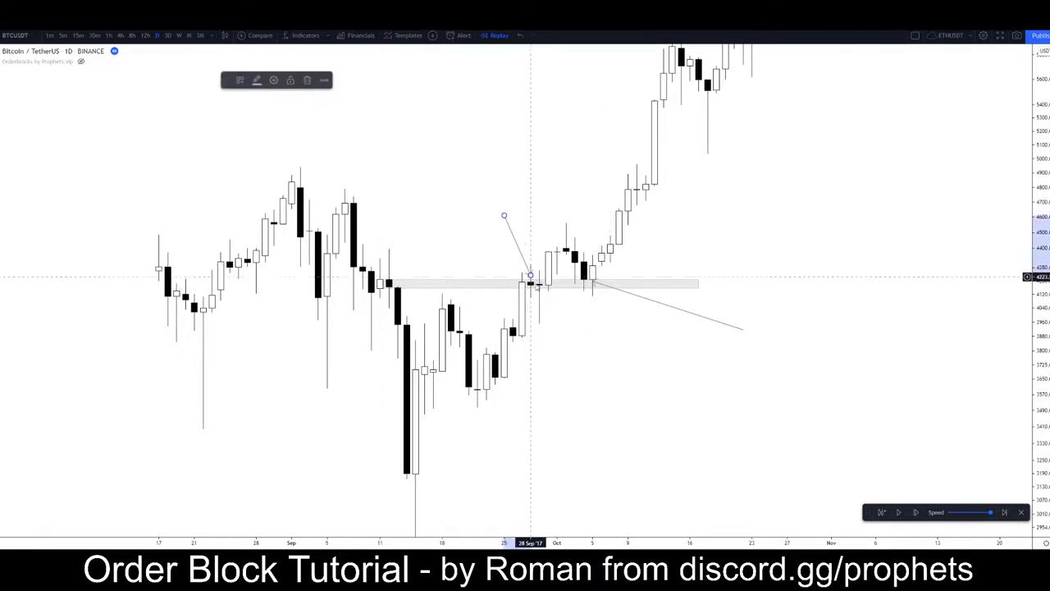
key("Delete")
left_click(617, 290)
key("Delete")
Examine the October 2017 rally away from the rectangle against the preceding September price action
left_click_drag(592, 381, 541, 373)
scroll(555, 330, "right", 5)
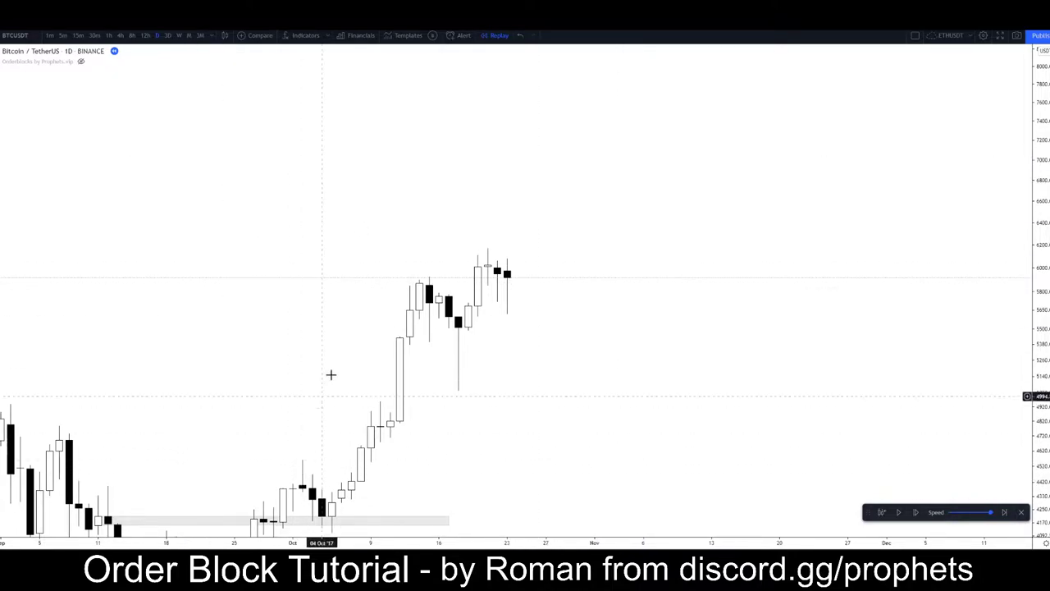
left_click_drag(323, 356, 346, 356)
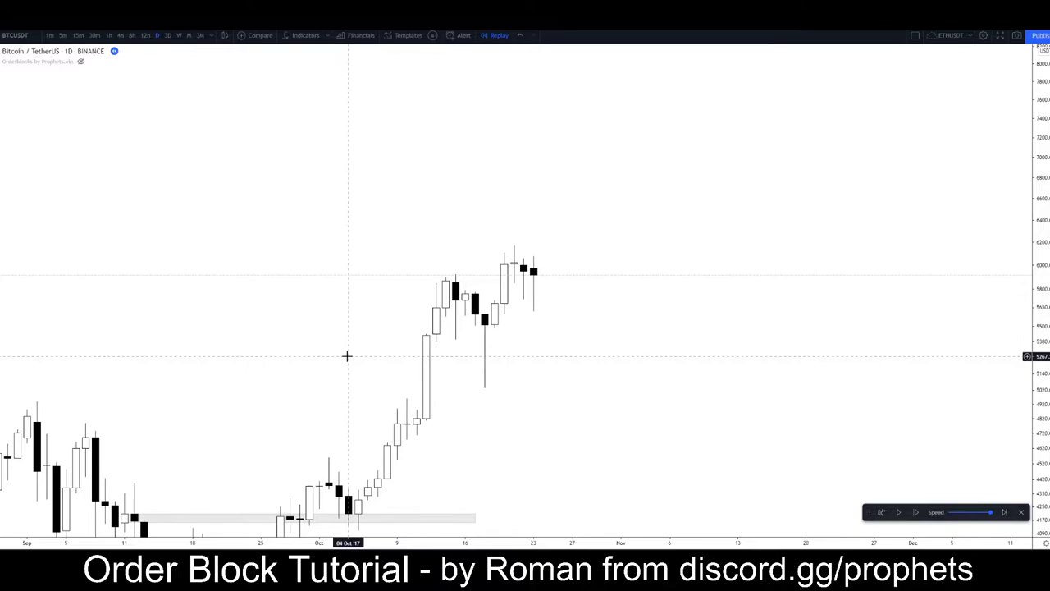
left_click_drag(458, 247, 499, 218)
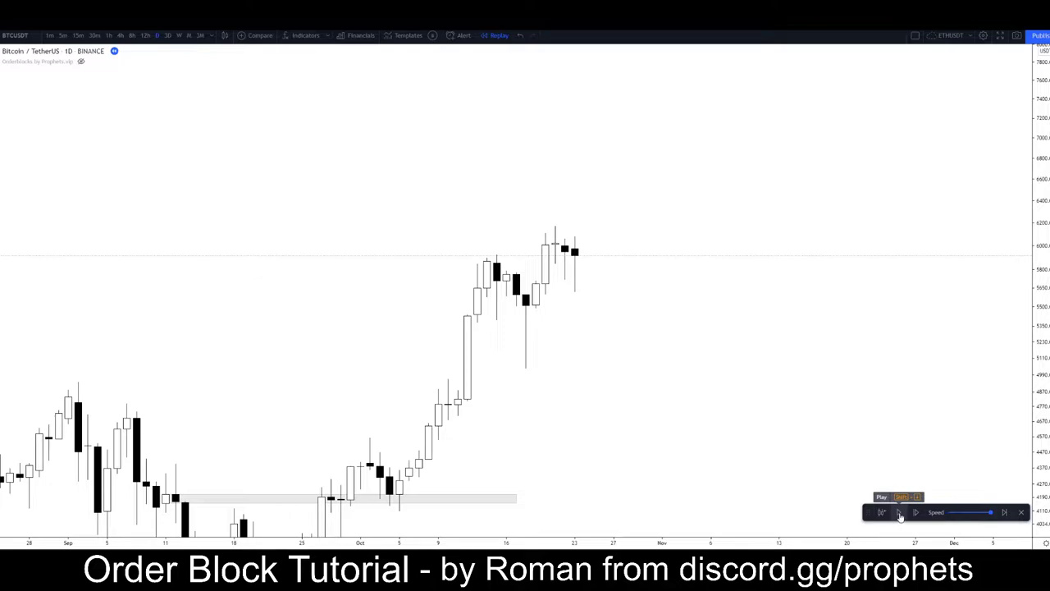
left_click_drag(612, 446, 813, 168)
scroll(806, 228, "down", 4)
left_click_drag(1040, 185, 1014, 349)
scroll(795, 264, "up", 2)
scroll(796, 264, "up", 1)
left_click_drag(795, 266, 764, 348)
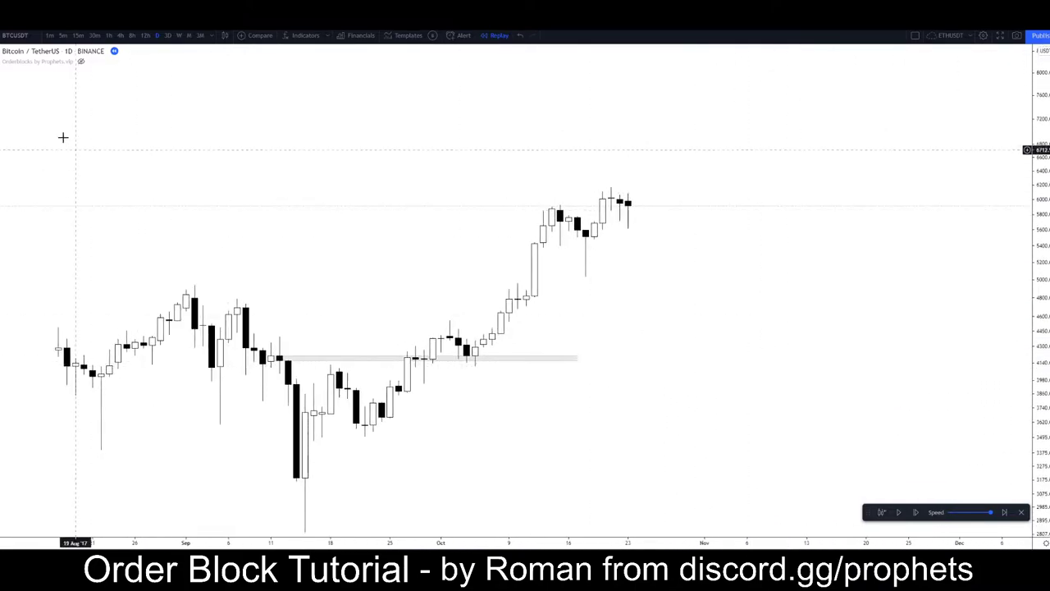
Draw a Fibonacci retracement from the 2 September 2017 high down to the mid-September low, extending it to 9 November
left_click(0, 85)
left_click(16, 242)
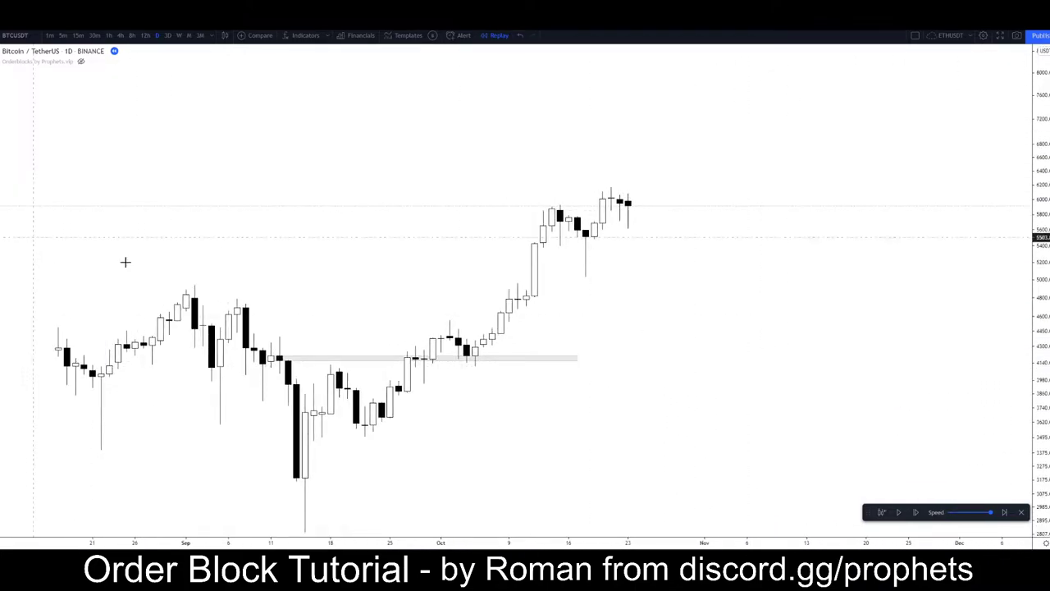
left_click(194, 285)
left_click(282, 534)
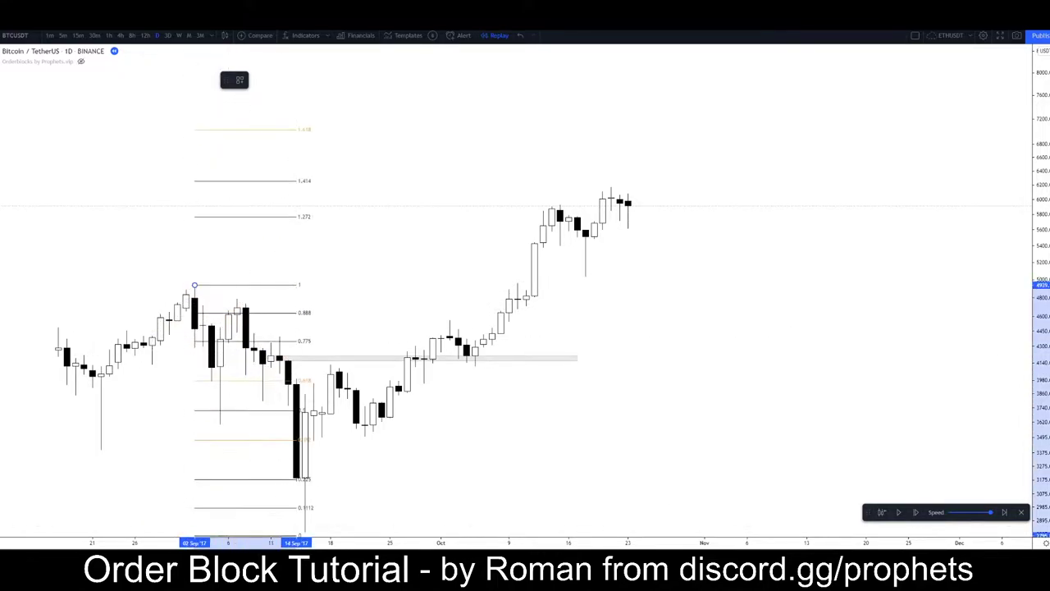
left_click_drag(282, 533, 775, 532)
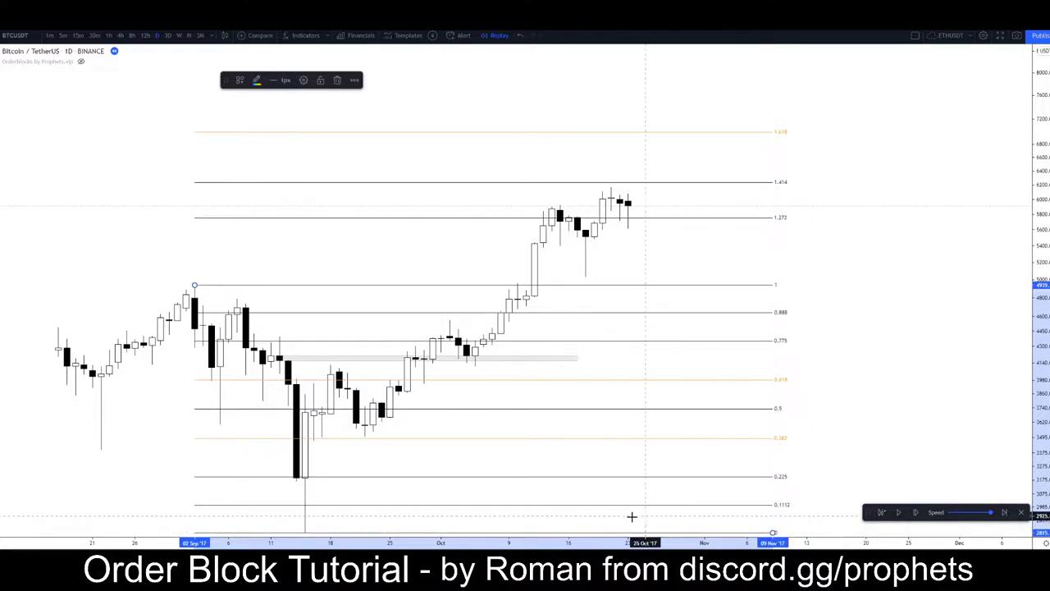
Switch the price scale to linear and fit the candles and Fibonacci levels in view
left_click_drag(149, 487, 173, 423)
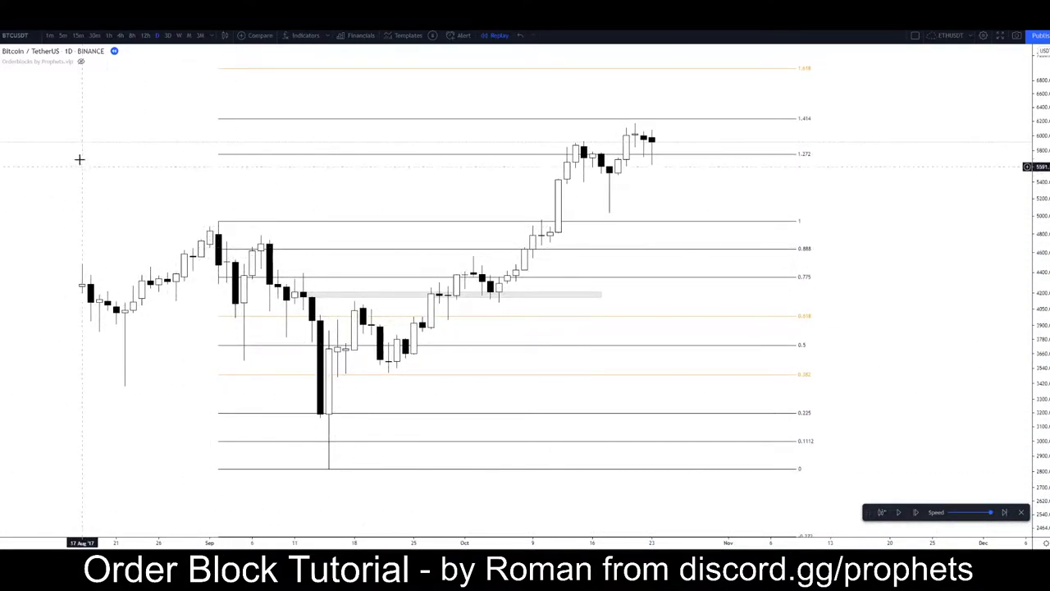
left_click_drag(484, 157, 401, 270)
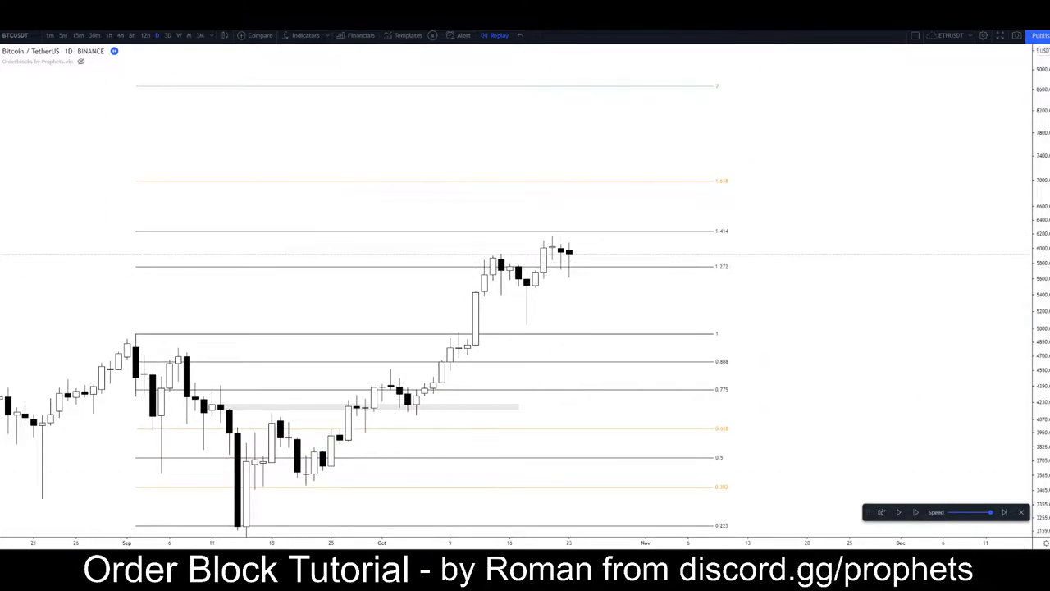
key("alt+l")
left_click_drag(812, 331, 844, 334)
left_click_drag(1048, 411, 1047, 358)
left_click_drag(901, 363, 925, 295)
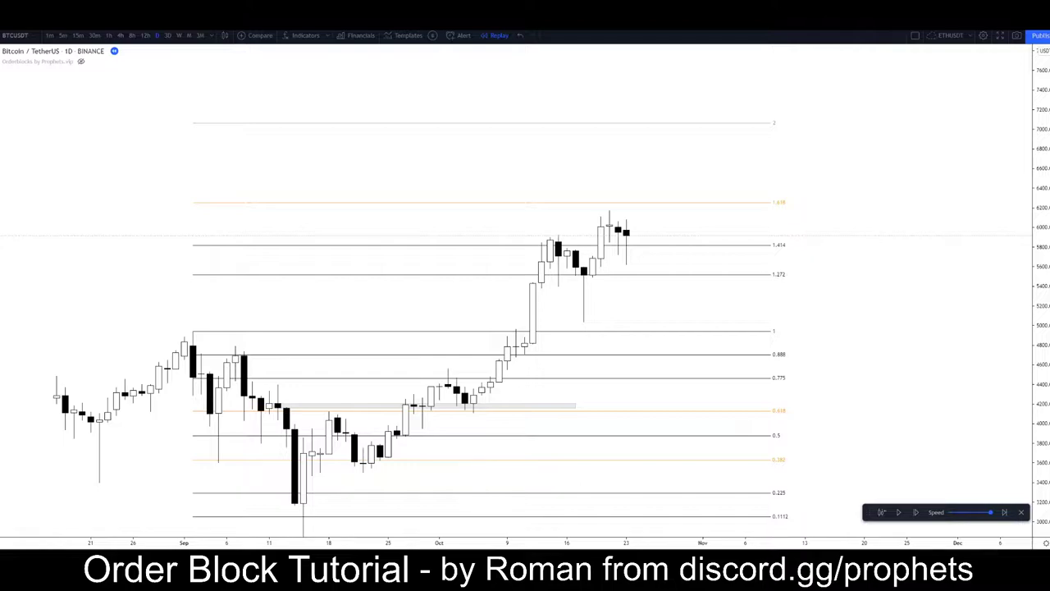
Draw an arrow pointing at the 11 September 2017 candle where the rectangle starts
left_click(1, 117)
left_click(1, 117)
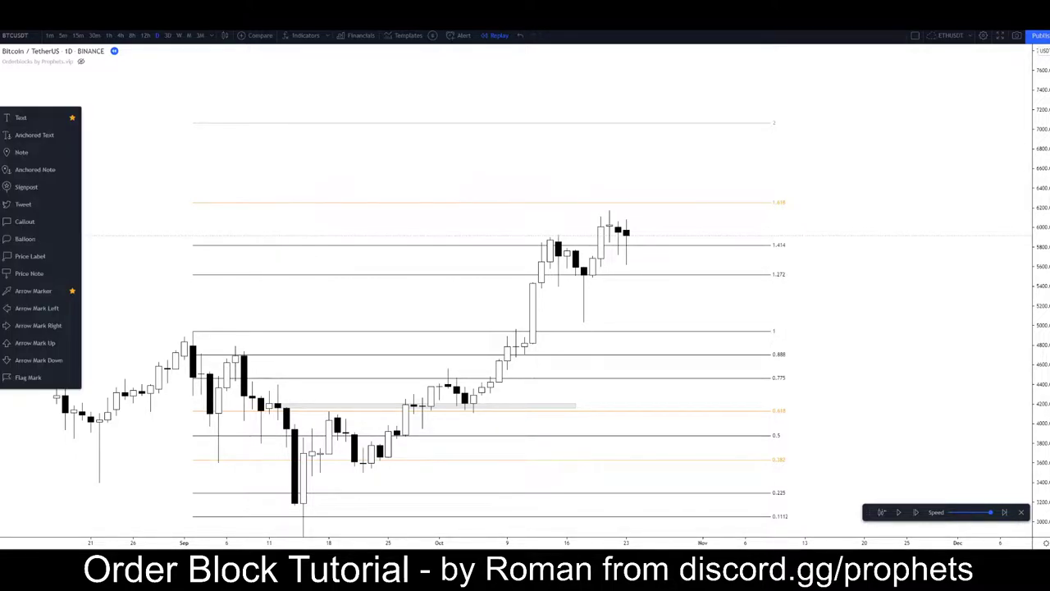
left_click(1, 100)
left_click(20, 154)
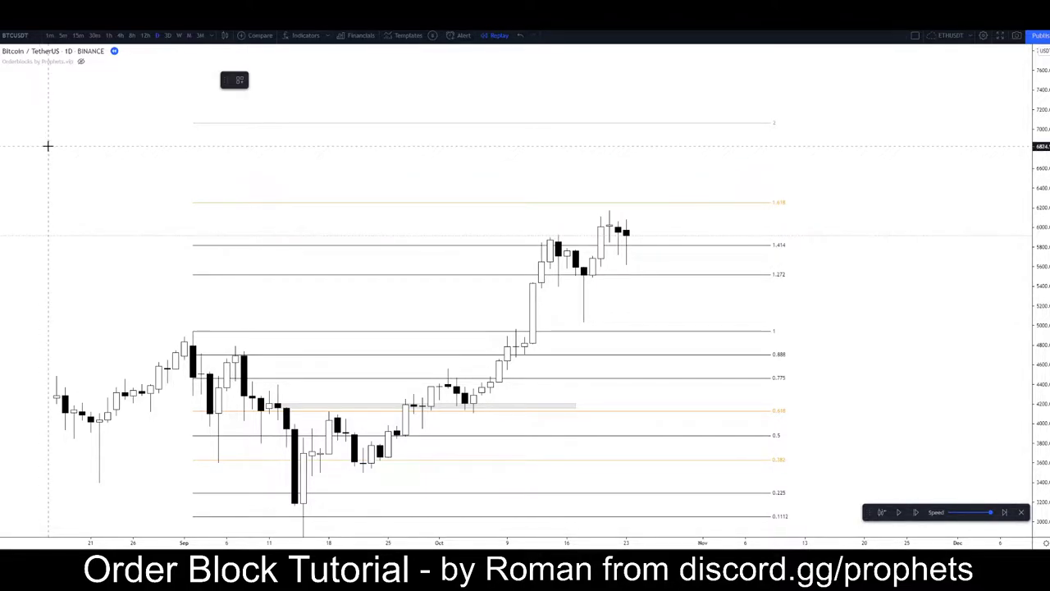
left_click_drag(52, 213, 81, 152)
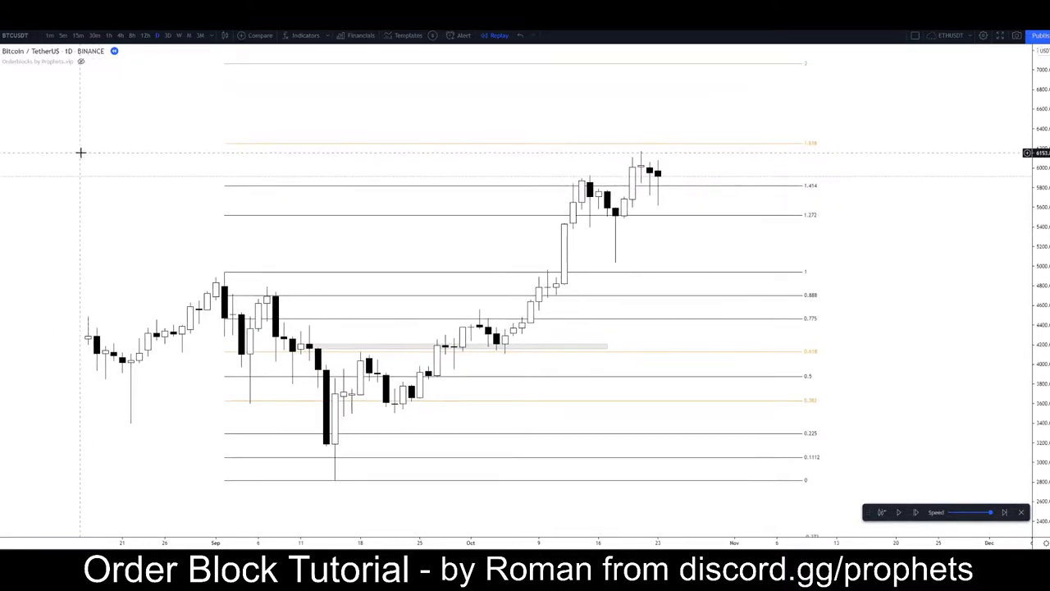
left_click_drag(96, 204, 60, 193)
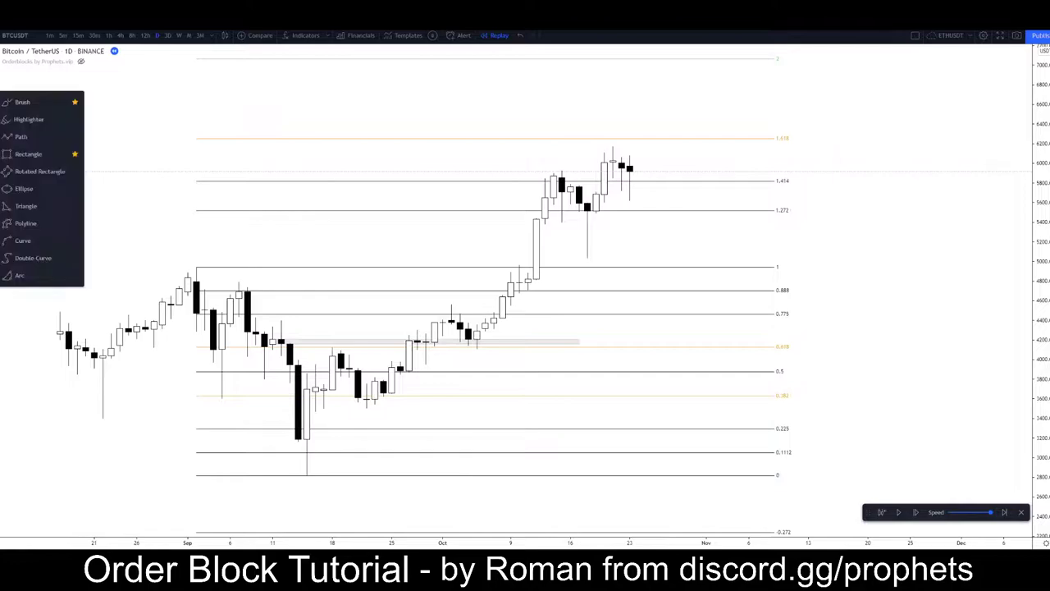
left_click(315, 306)
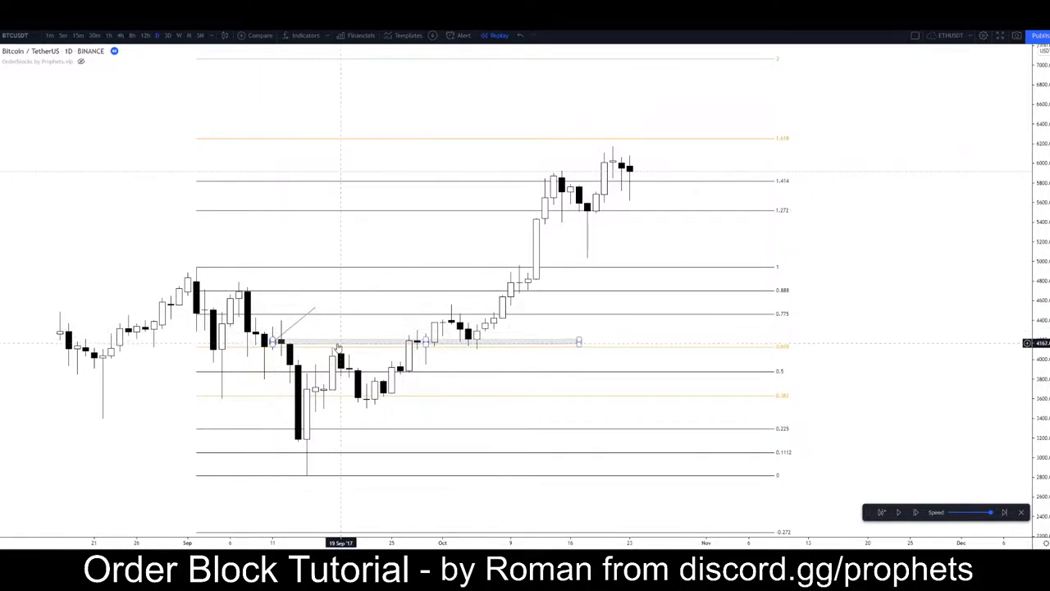
Delete the September rectangle and draw a thin one from the late-September candles at about 4,180, extending to about 20 October 2017
key("Delete")
left_click(2, 101)
left_click(28, 154)
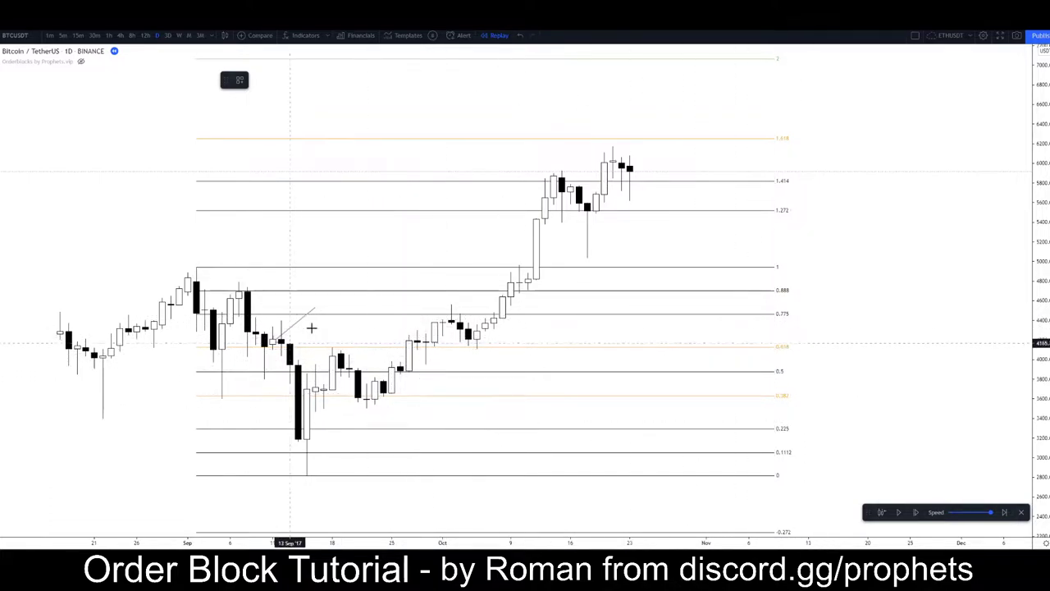
left_click(407, 340)
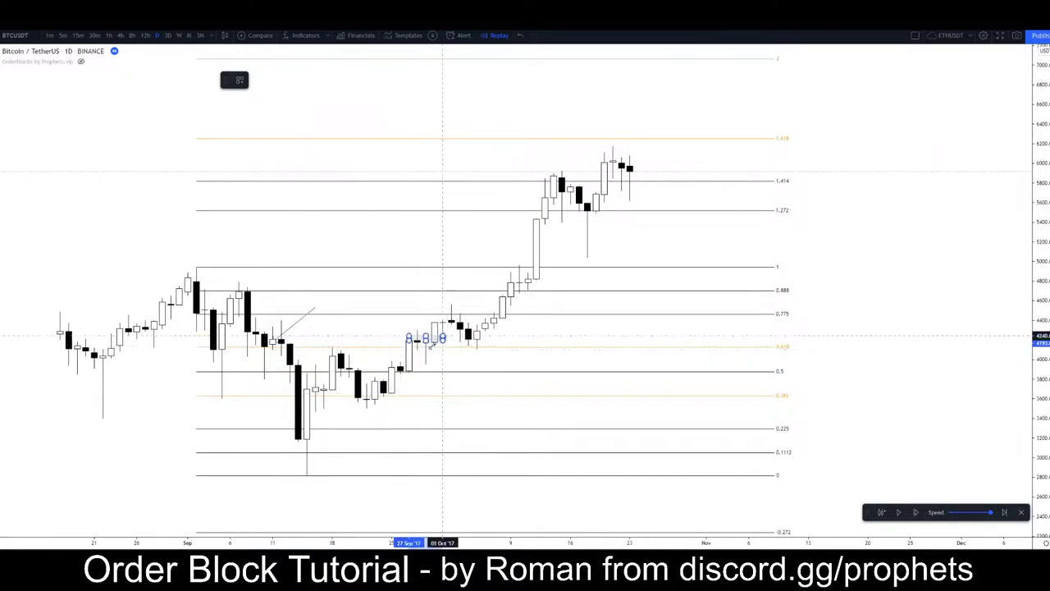
left_click(483, 377)
Draw one arrow pointing at the 0.618 Fibonacci level label and another at the 28 September 2017 candle
left_click(1, 100)
left_click(18, 140)
left_click(885, 370)
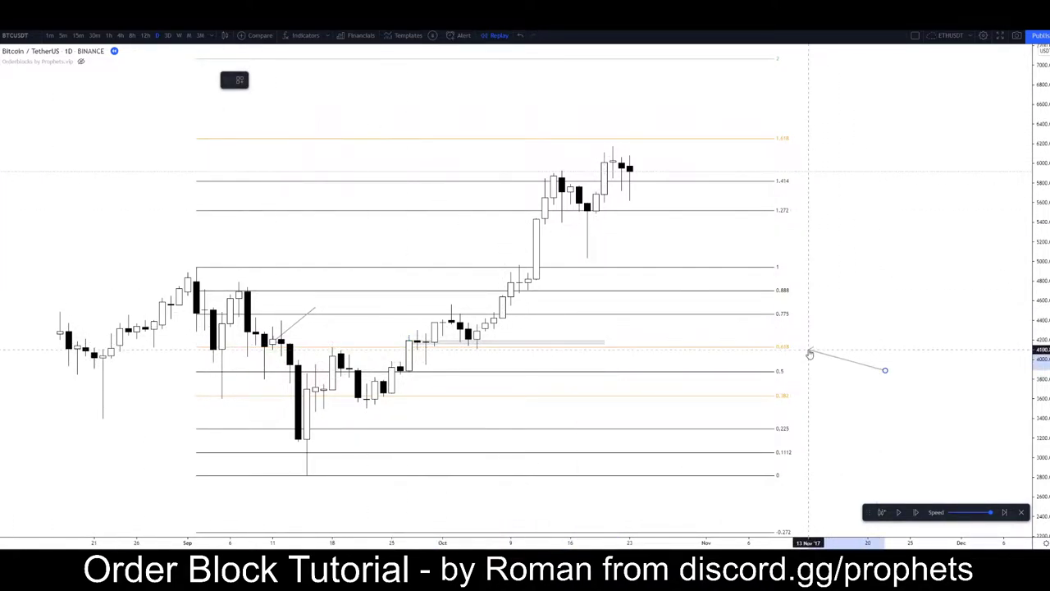
left_click(806, 348)
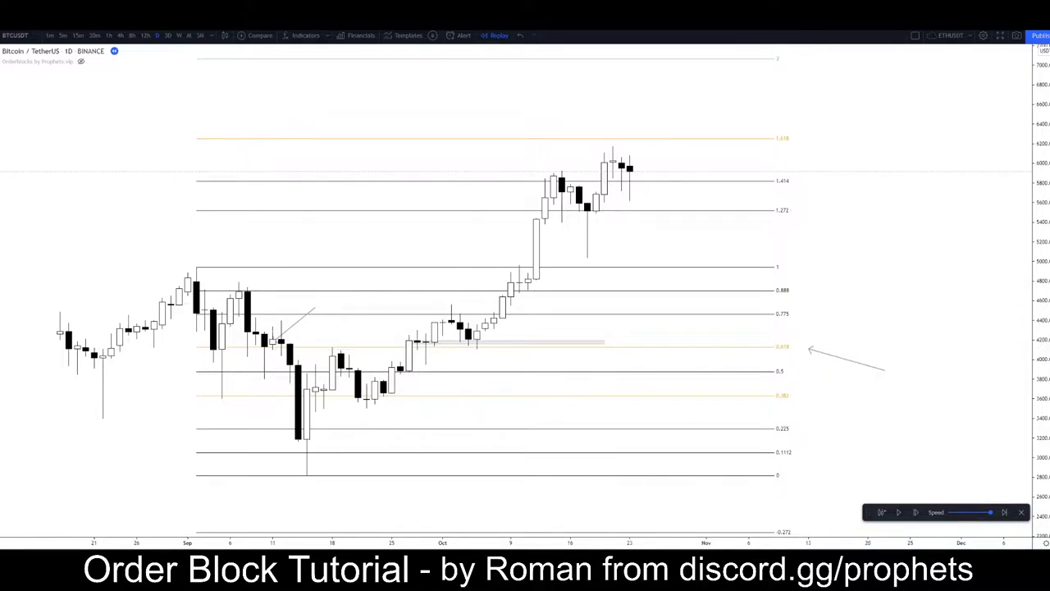
left_click(357, 261)
left_click(417, 337)
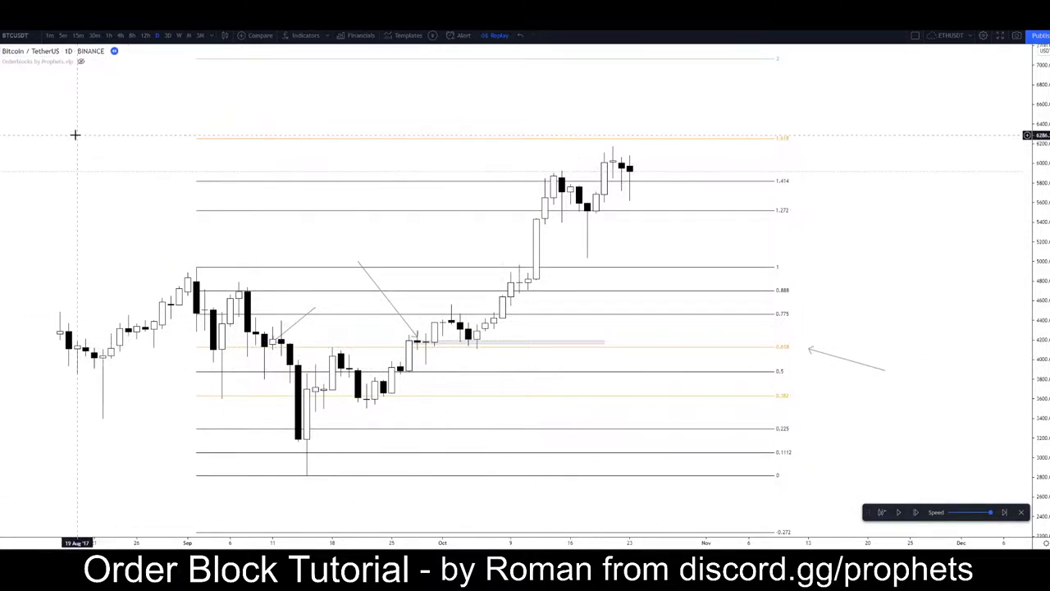
Delete the Fibonacci retracement and draw an arrow pointing at the 4 October 2017 candle where it touches the rectangle
left_click(639, 346)
key("Delete")
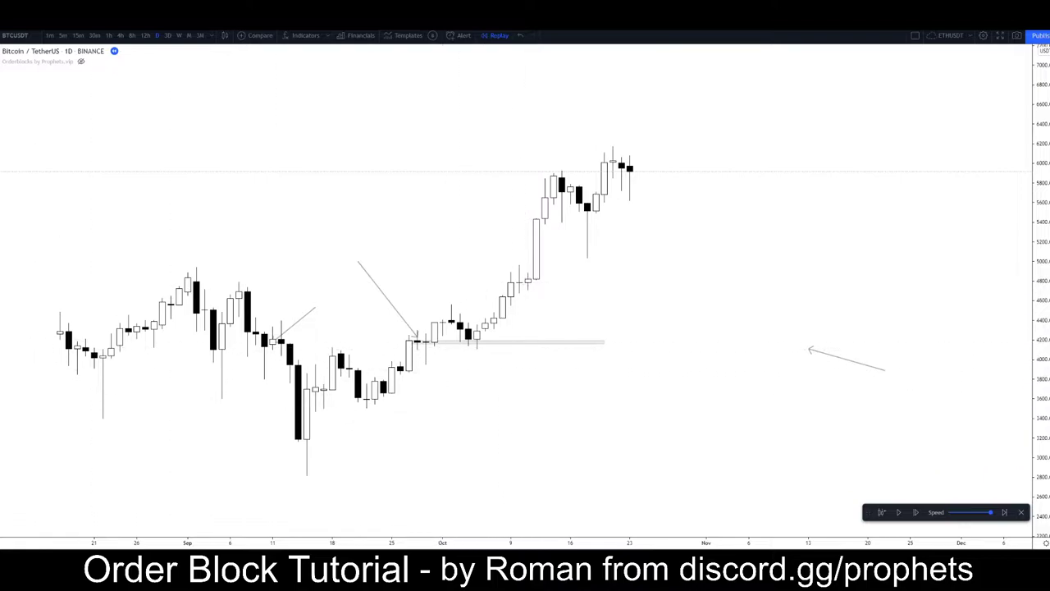
left_click(629, 429)
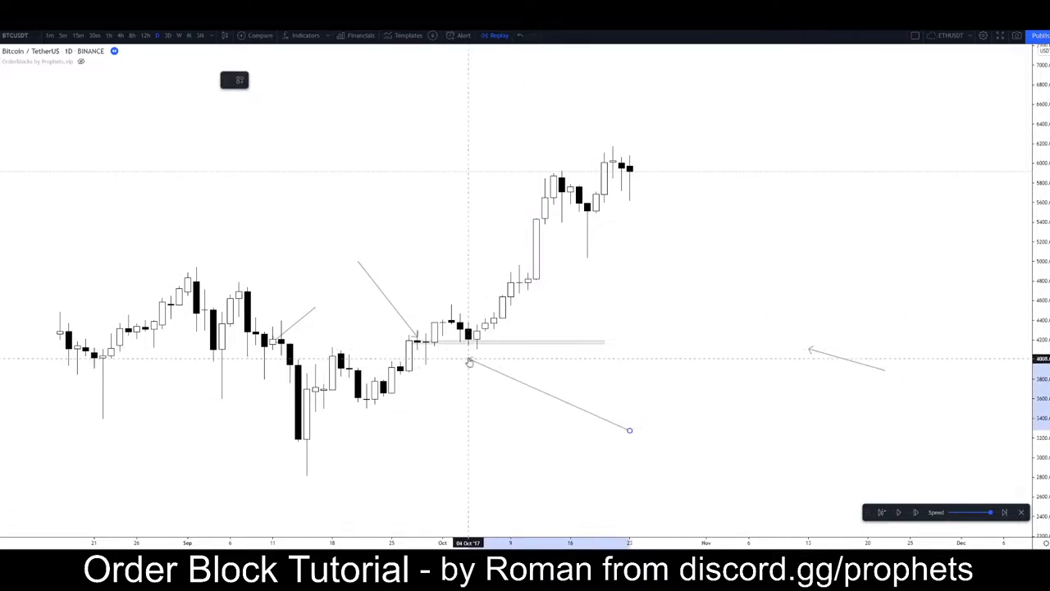
left_click(469, 342)
left_click(483, 380)
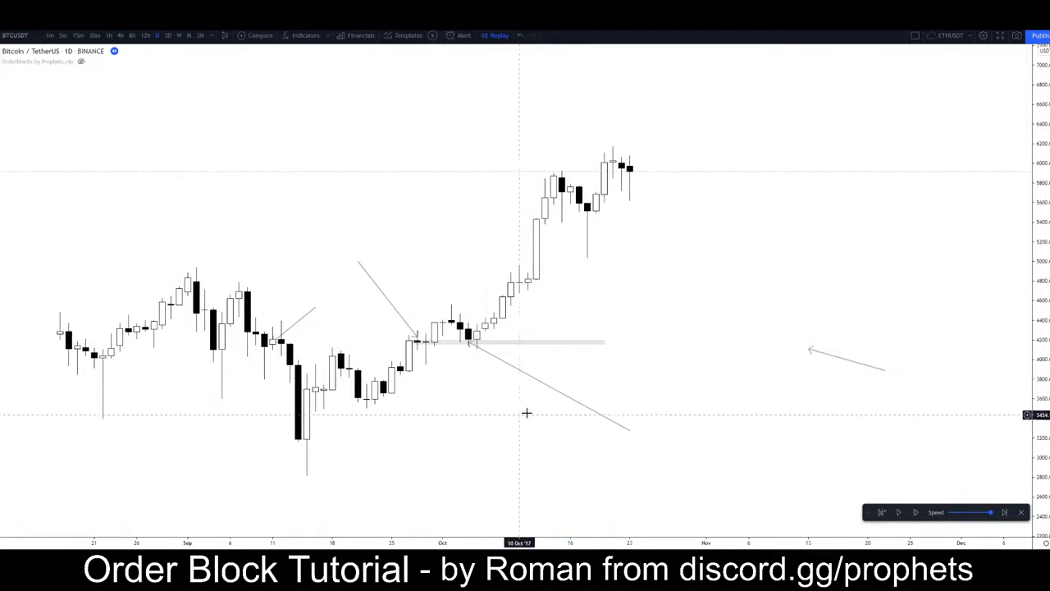
Delete all four arrows and the thin rectangle, clearing the chart of drawings
left_click(529, 379)
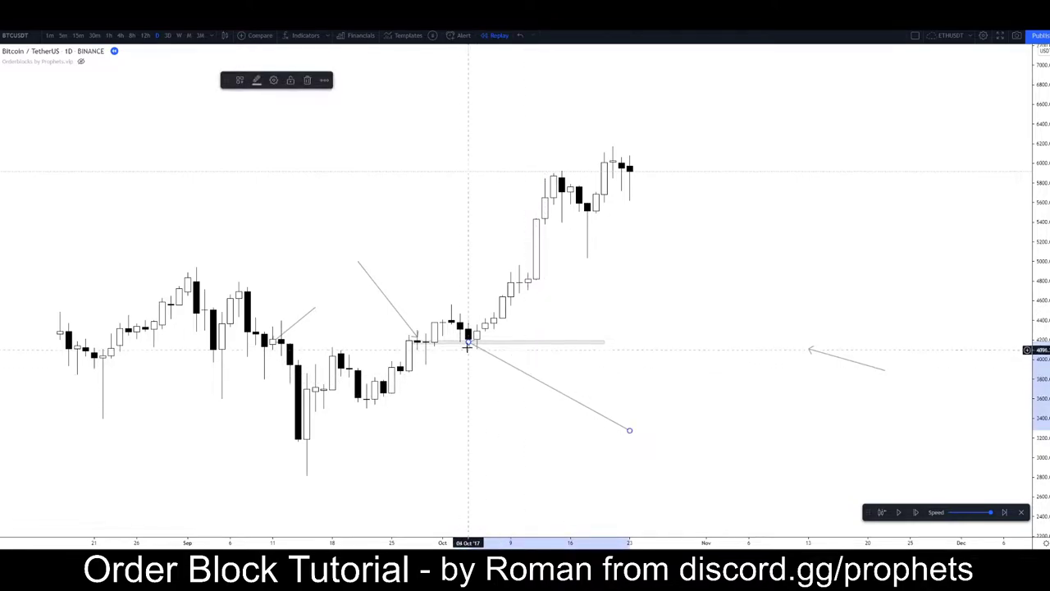
key("Delete")
left_click(396, 309)
key("Delete")
left_click(297, 323)
key("Delete")
left_click(578, 343)
key("Delete")
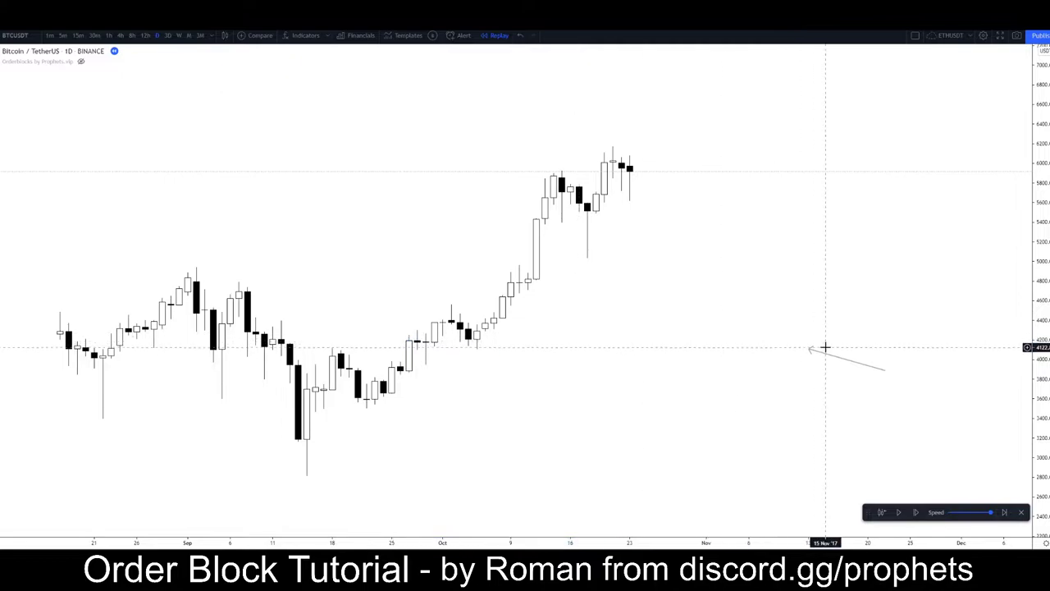
double_click(827, 354)
key("Delete")
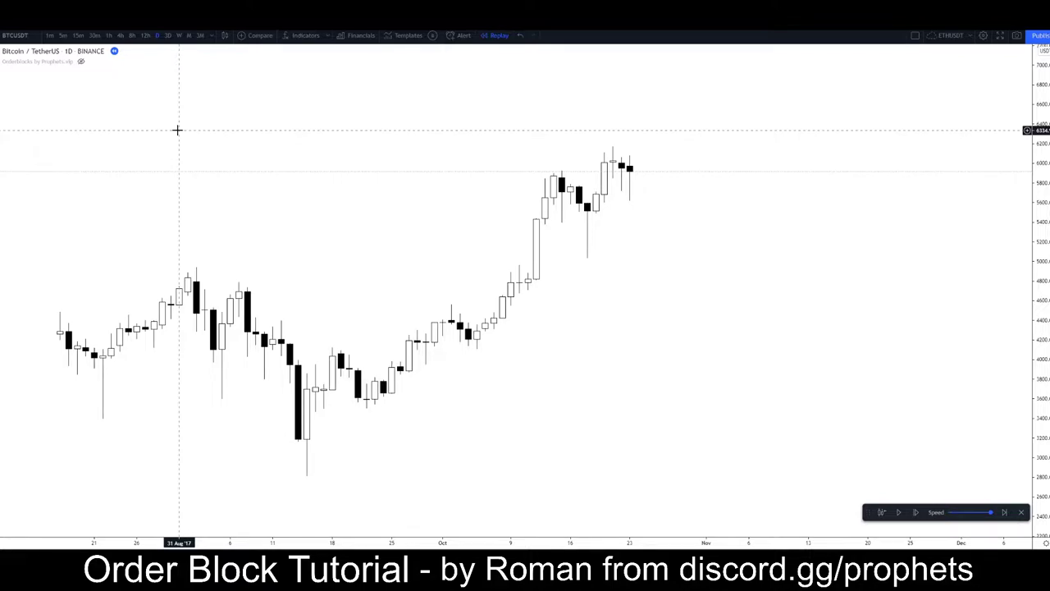
right_click(224, 163)
left_click(220, 150)
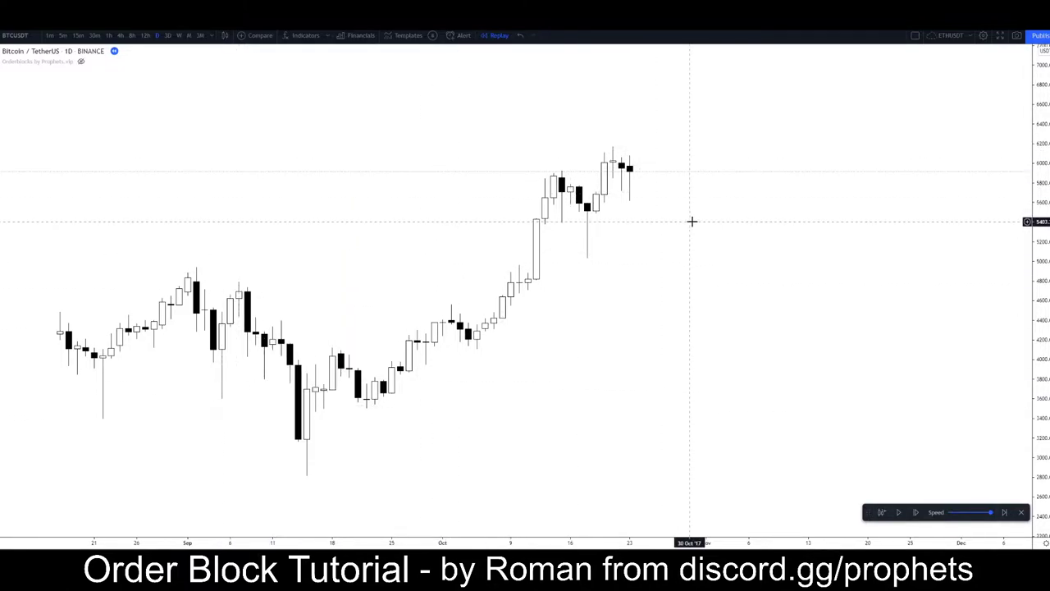
Draw a rectangle over the 16 October 2017 candle body, from about 5,760 down to about 5,710, extending to 8 November
left_click_drag(695, 233, 692, 272)
left_click_drag(1030, 201, 1043, 358)
left_click_drag(906, 383, 877, 400)
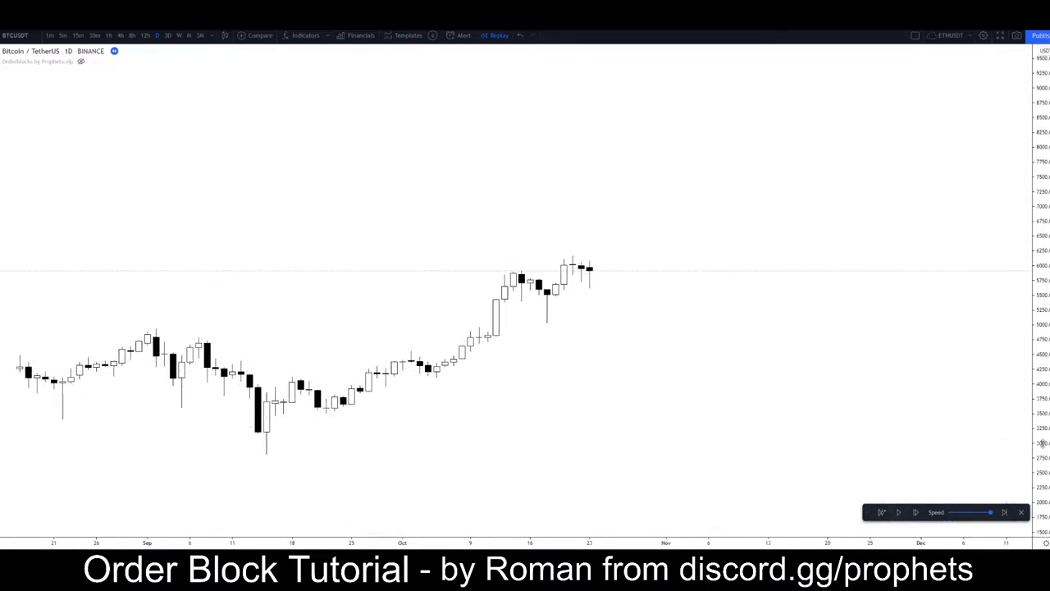
left_click_drag(1040, 406, 1036, 151)
left_click_drag(762, 312, 709, 397)
scroll(708, 344, "up", 3)
left_click_drag(702, 274, 799, 269)
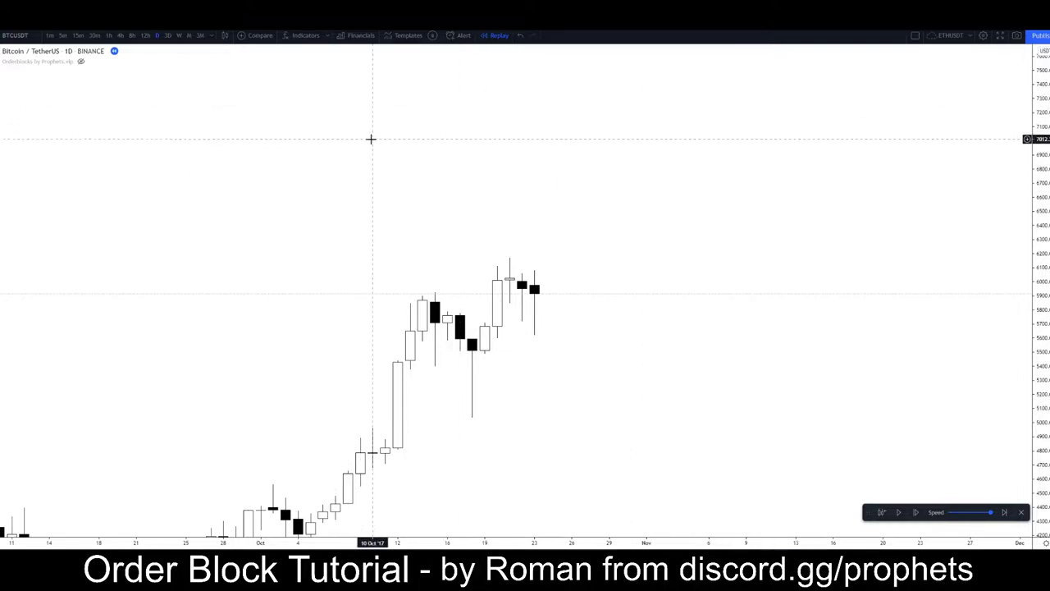
left_click(5, 108)
left_click(20, 154)
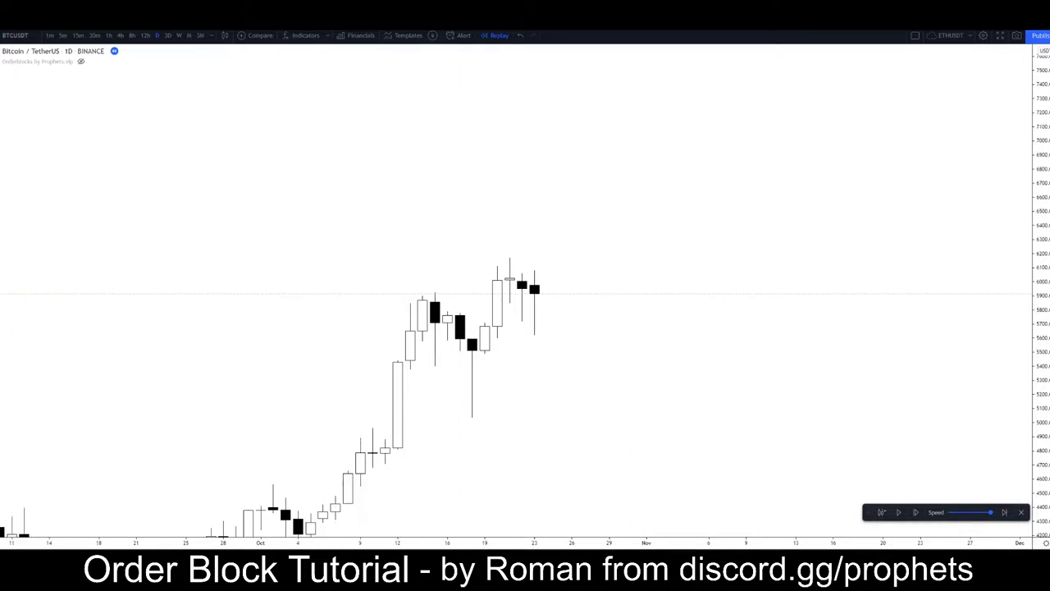
left_click(4, 105)
left_click(25, 155)
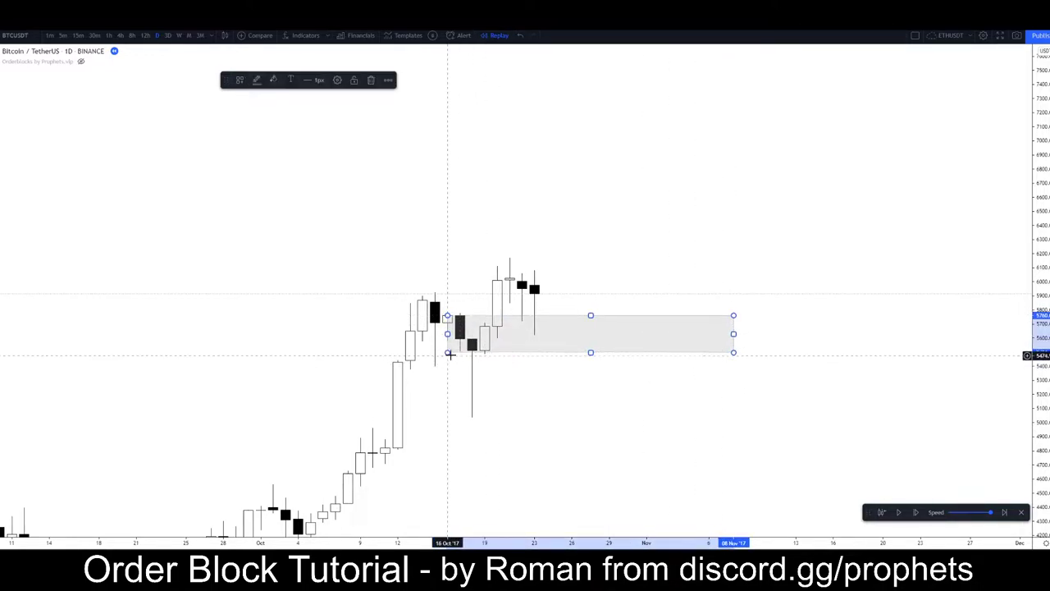
left_click_drag(451, 351, 450, 322)
left_click(394, 274)
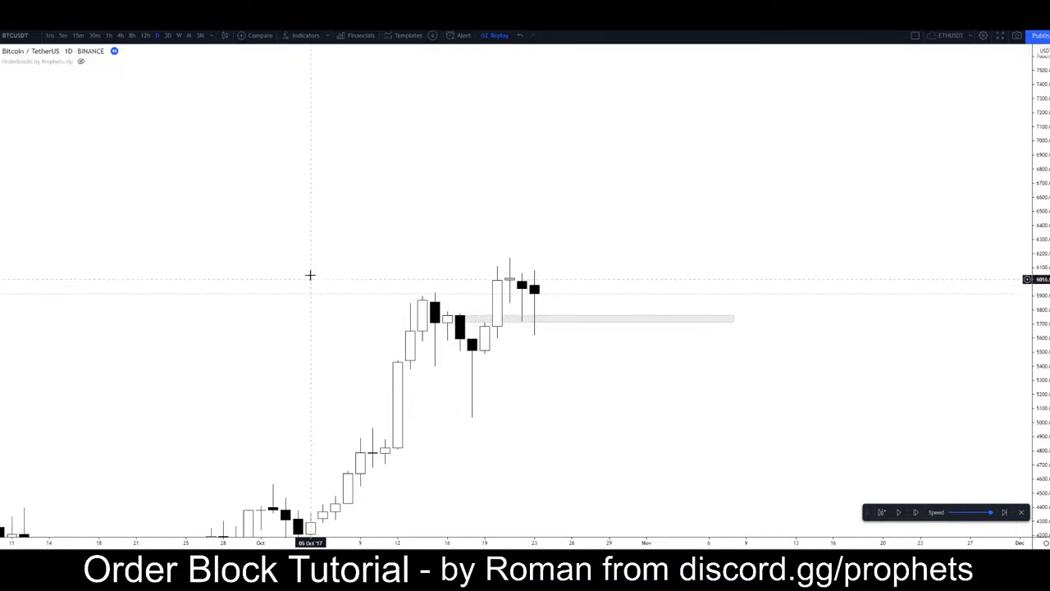
Point an arrow at the 23 October 2017 wick inside the rectangle, and delete the arrow
left_click(2, 123)
left_click(26, 140)
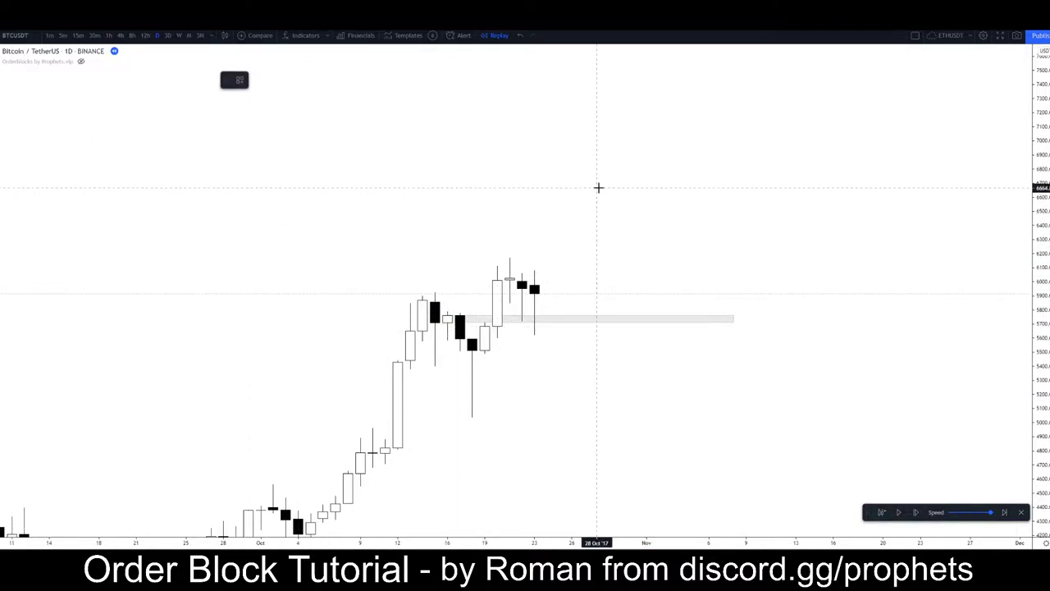
left_click(598, 188)
double_click(536, 318)
left_click(510, 351)
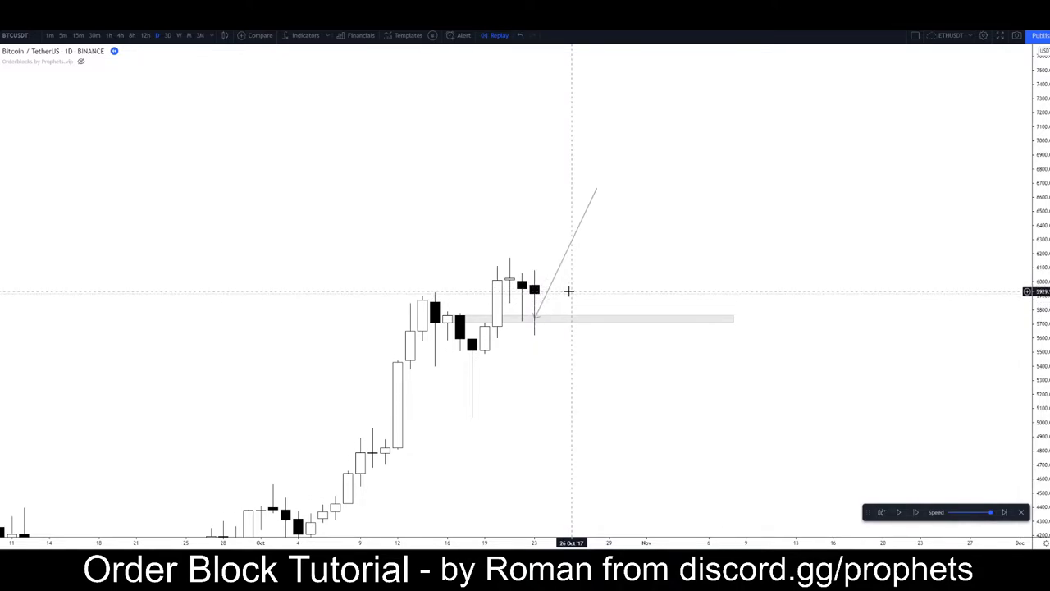
left_click(552, 281)
key("Delete")
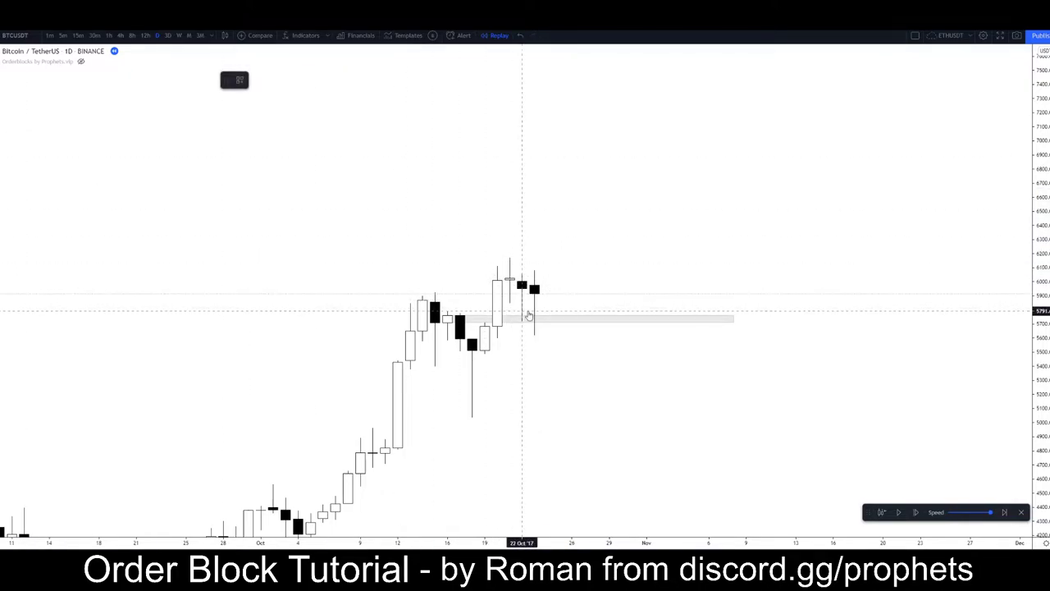
left_click(522, 319)
left_click(537, 340)
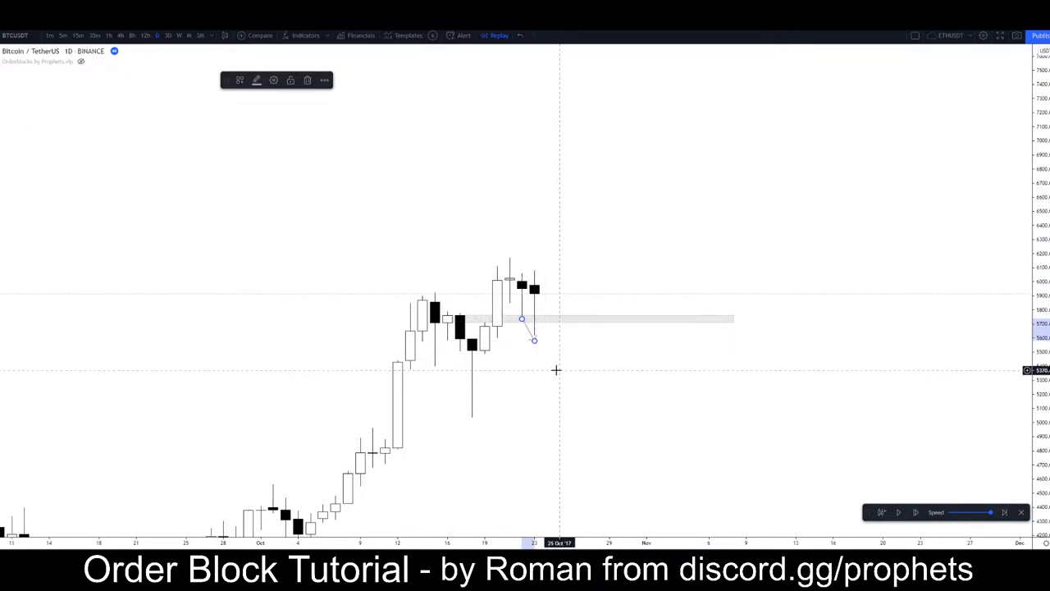
key("Delete")
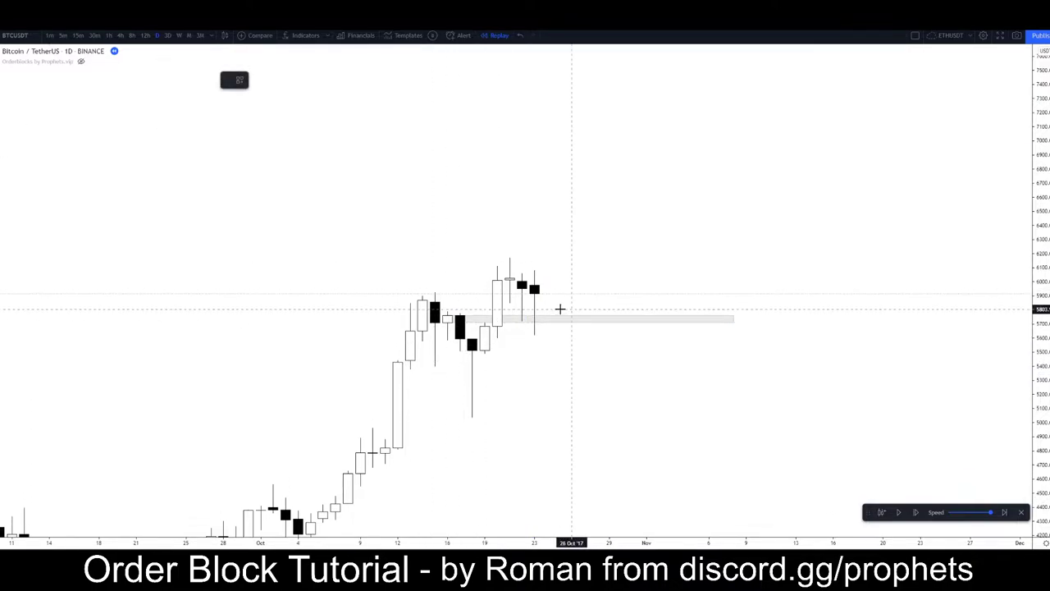
Point a short arrow at the 22 October 2017 wick inside the rectangle, and delete the arrow
left_click(485, 297)
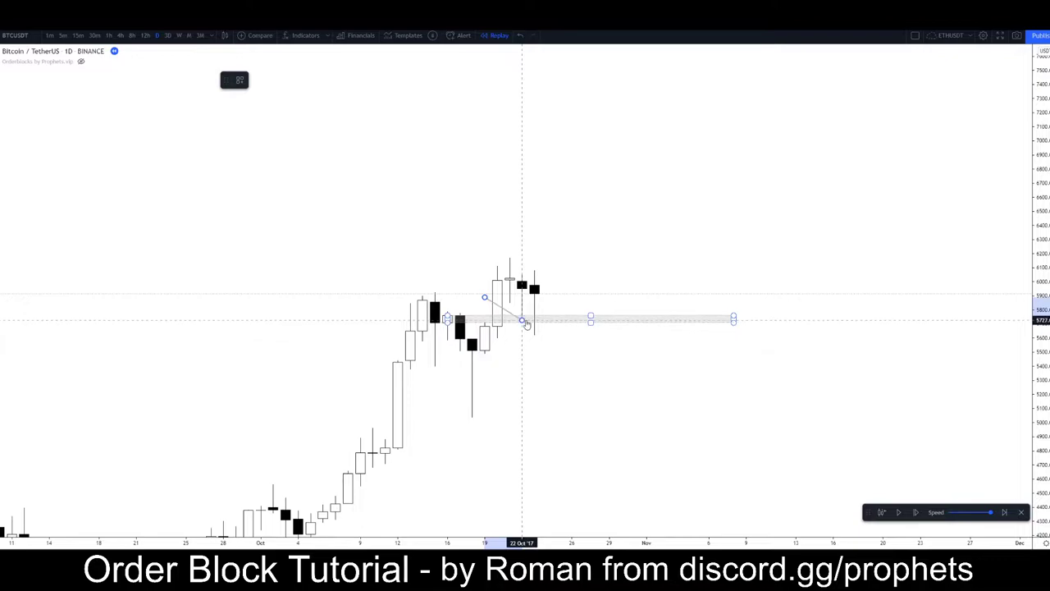
double_click(522, 321)
left_click(543, 391)
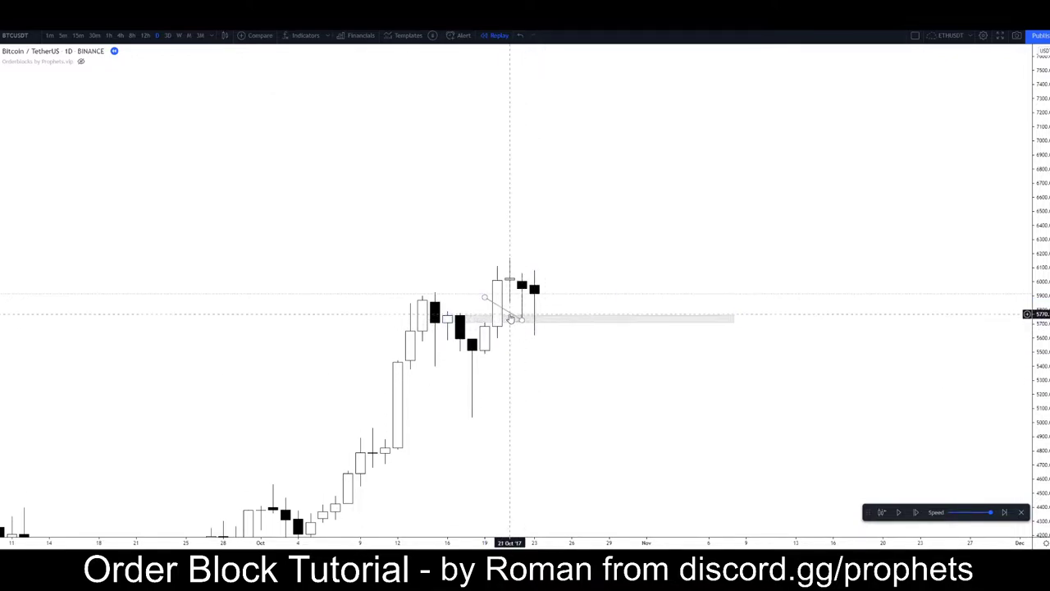
left_click(515, 313)
key("Delete")
Draw a horizontal line from the 18 October 2017 candle's close at about 5,510, extending to 29 October
left_click_drag(546, 372, 561, 334)
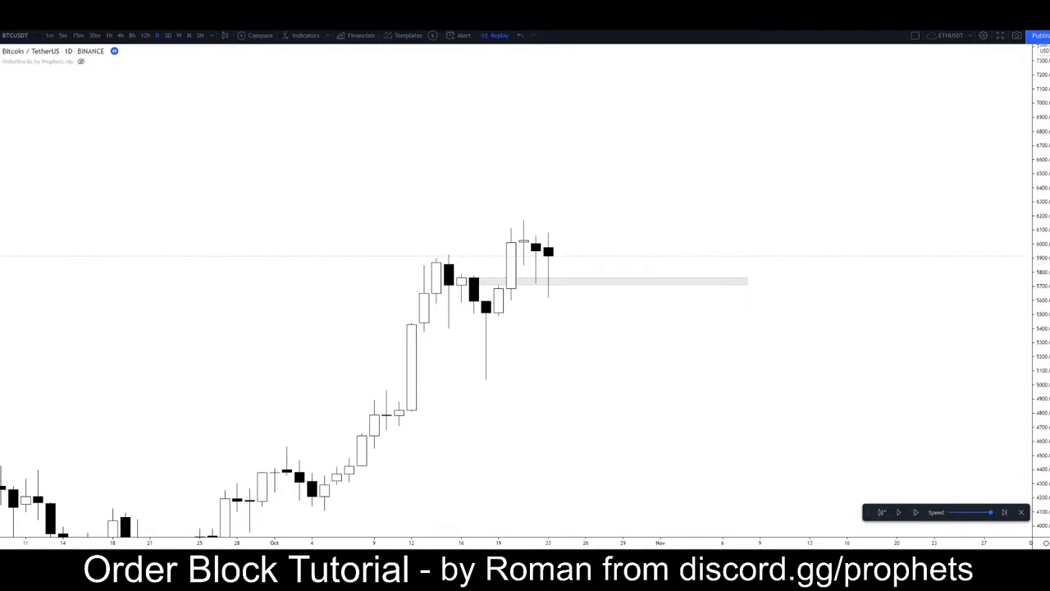
left_click(487, 313)
left_click(622, 313)
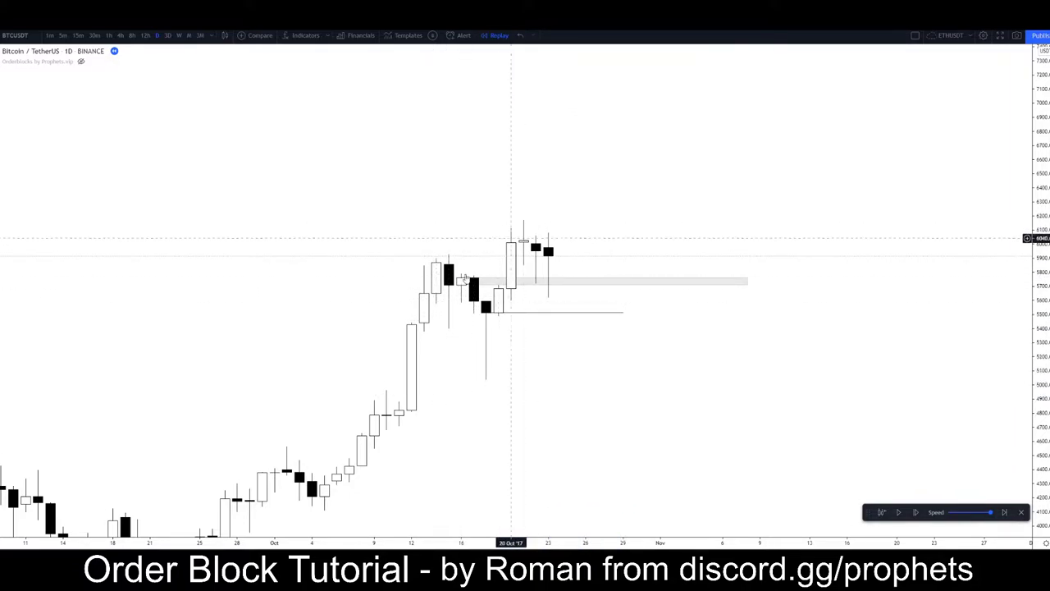
left_click(548, 252)
left_click(585, 320)
right_click(678, 403)
right_click(567, 417)
left_click(497, 445)
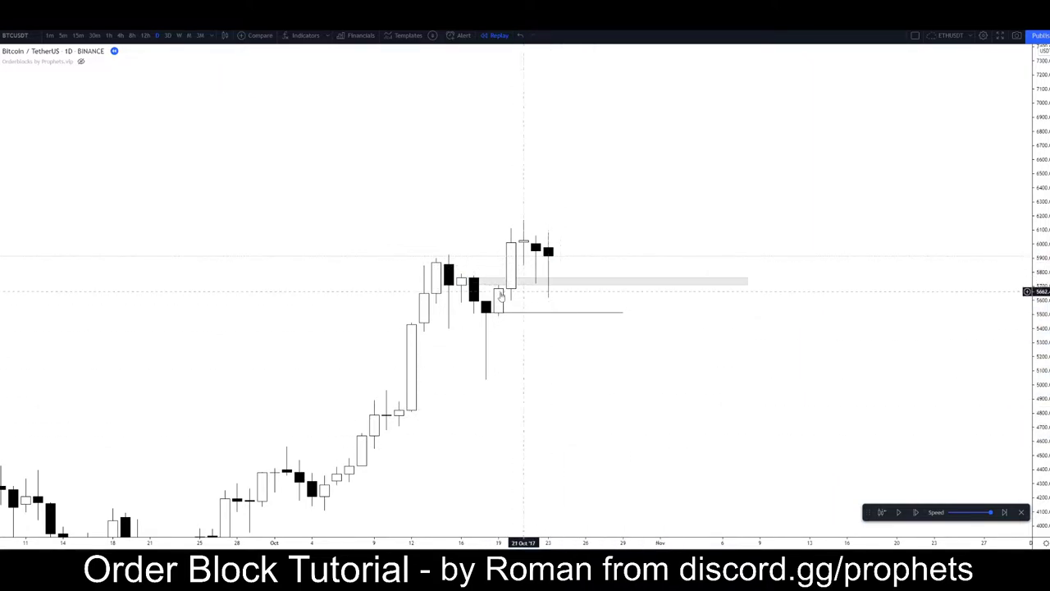
Play the bar replay forward to 28 October 2017 and draw an arrow pointing at the horizontal line beside the 25 October candle
left_click(897, 512)
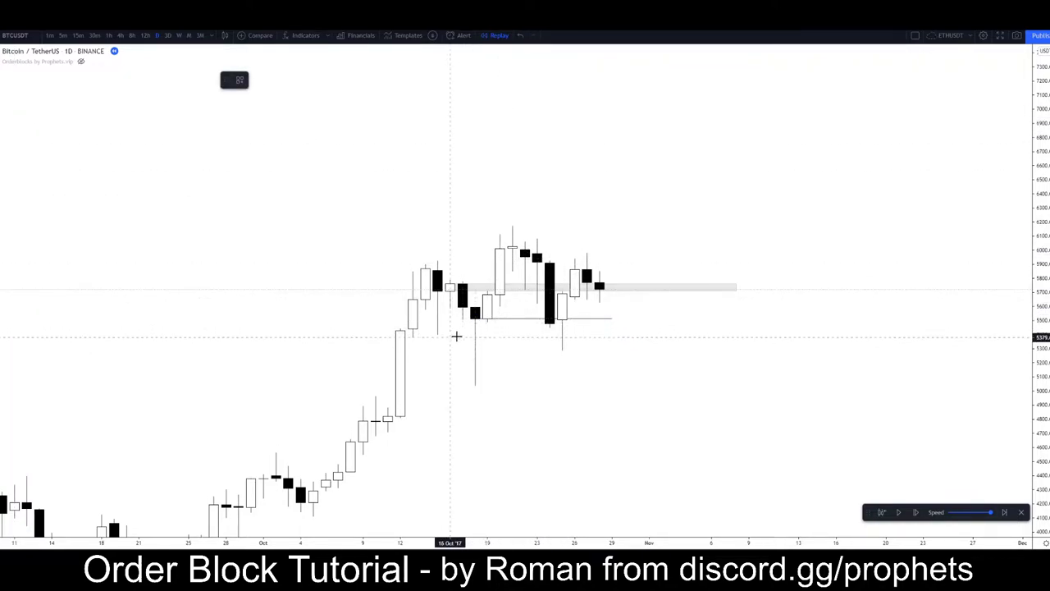
key("alt+t")
left_click(673, 374)
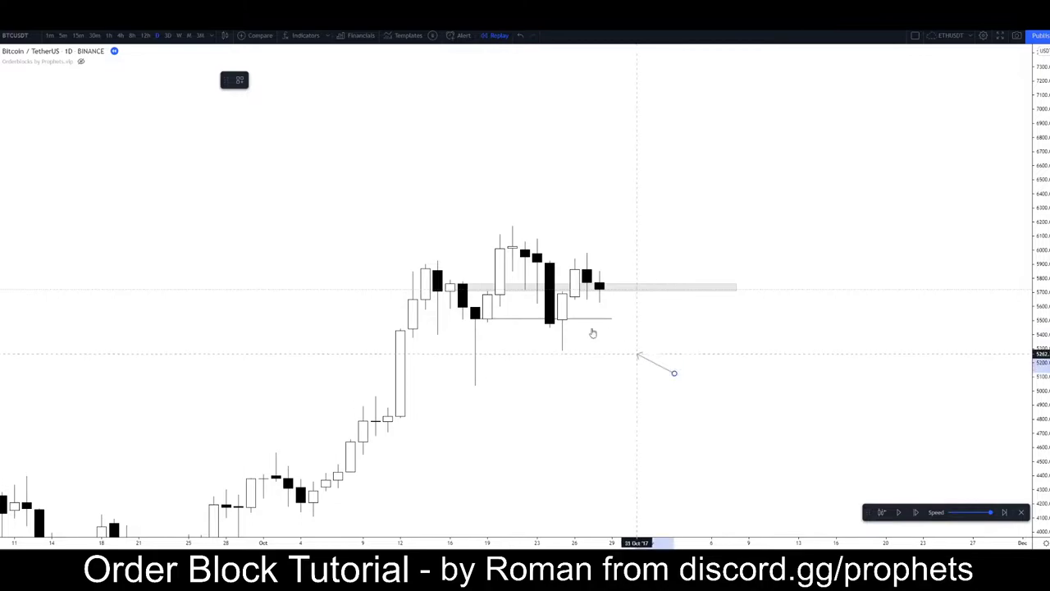
left_click(575, 322)
left_click(563, 305)
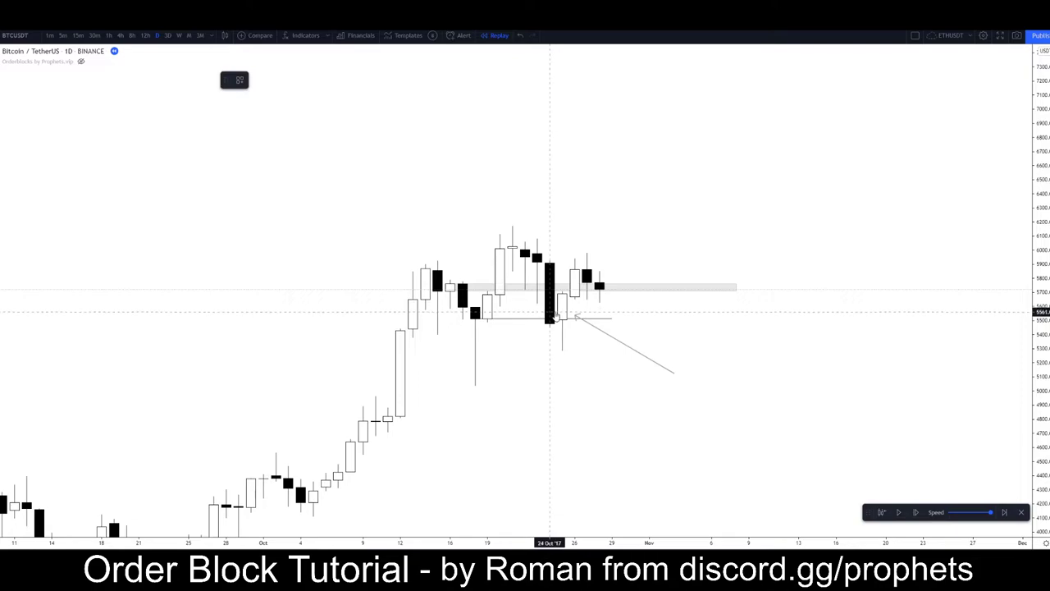
Lower the replay speed slightly and play the bar replay forward to 2 November 2017
left_click(462, 234)
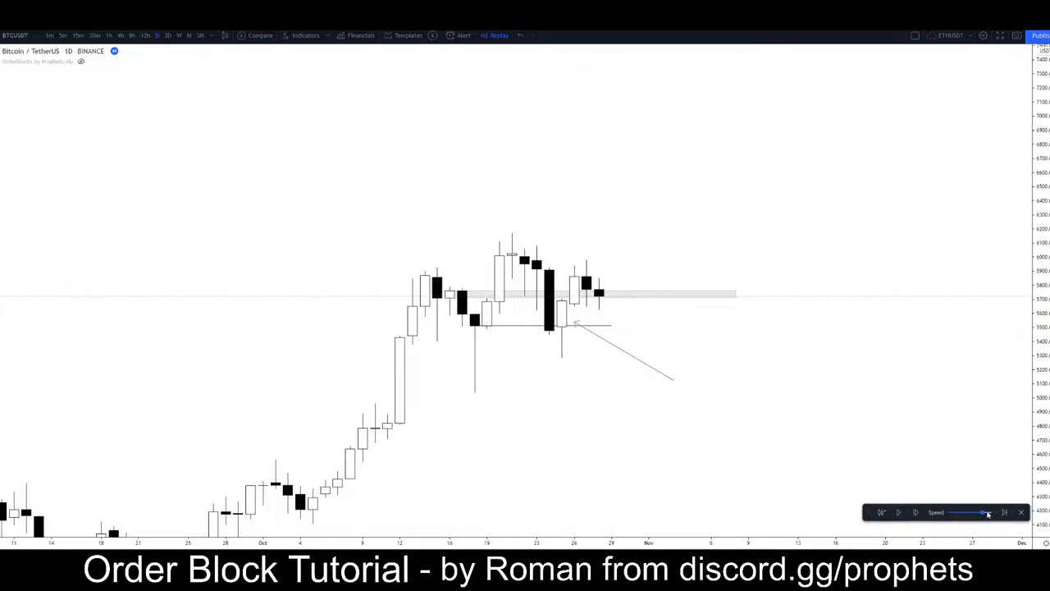
left_click(903, 515)
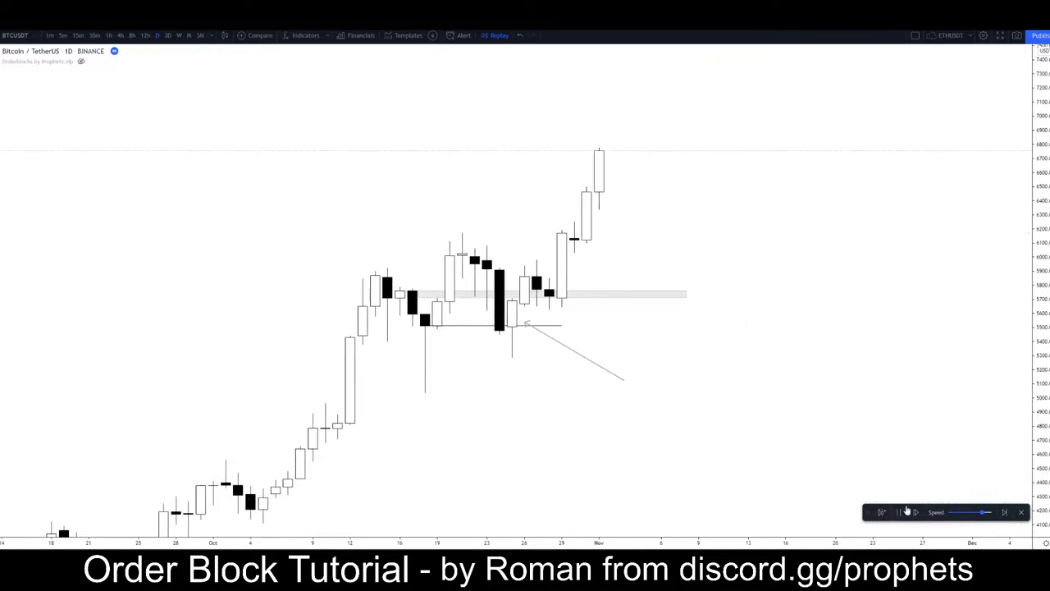
left_click(900, 512)
Delete the arrow pointing at the 5,510 line and the rectangle starting at the 16 October 2017 candle
left_click(586, 371)
key("Delete")
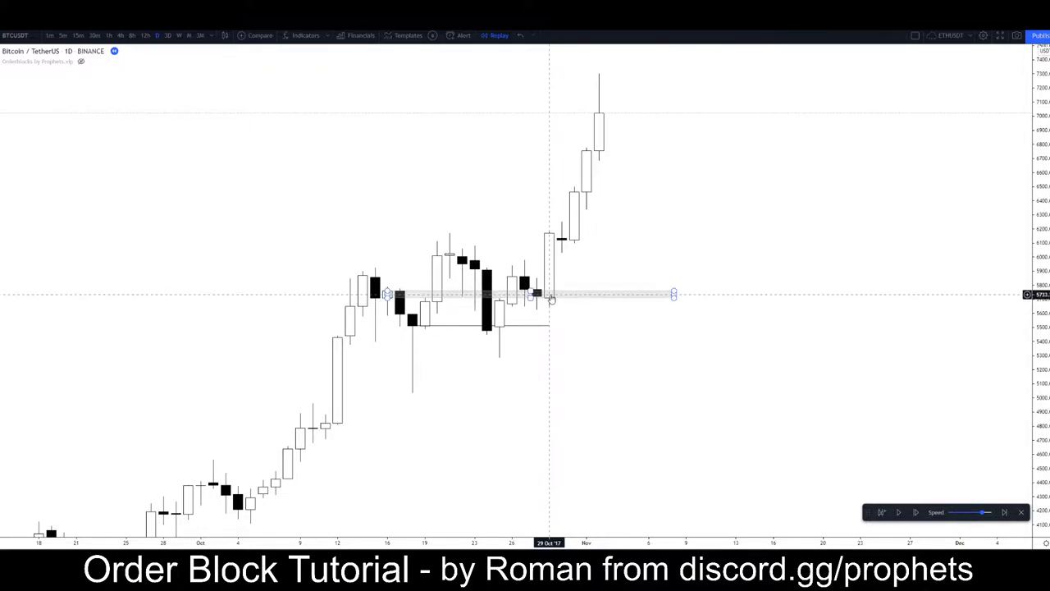
left_click(566, 297)
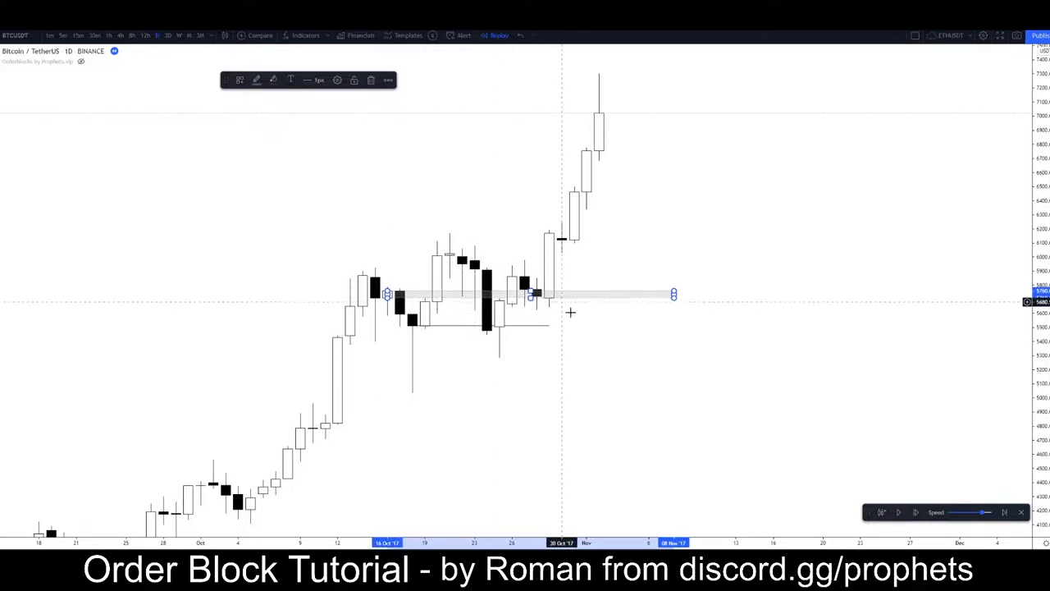
key("Delete")
Draw a rectangle from the 30 October 2017 candle to 24 November and shrink it to a thin band at about 6,130
left_click_drag(708, 326, 626, 77)
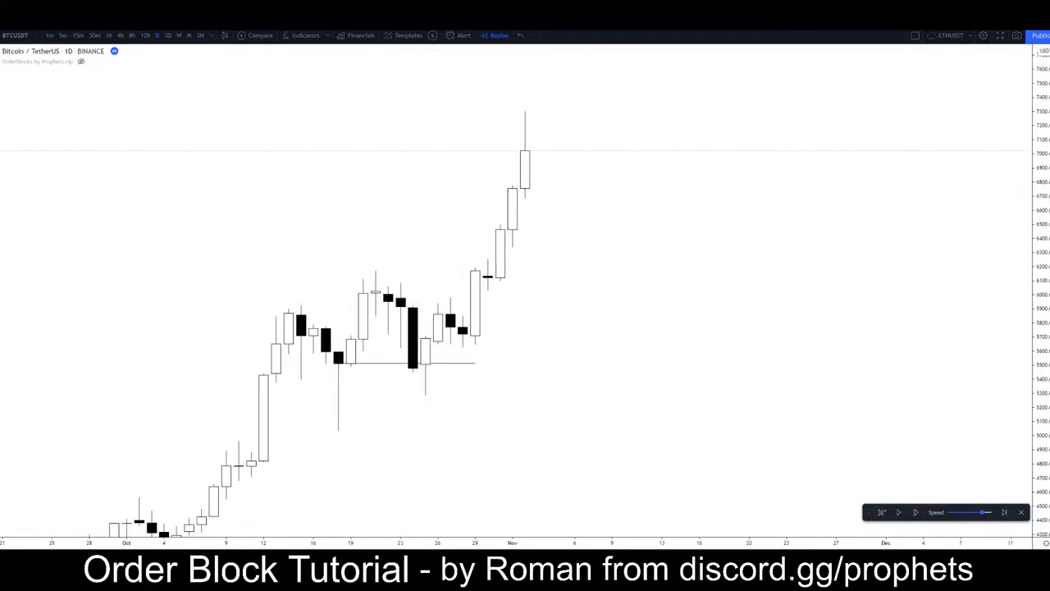
left_click(2, 105)
left_click(29, 155)
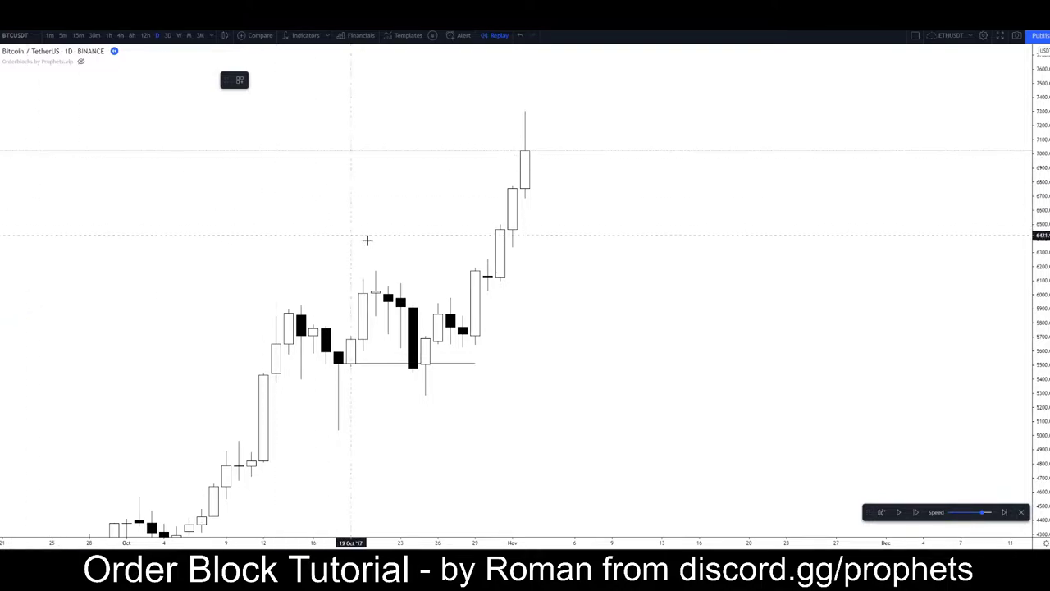
left_click(487, 276)
left_click(798, 325)
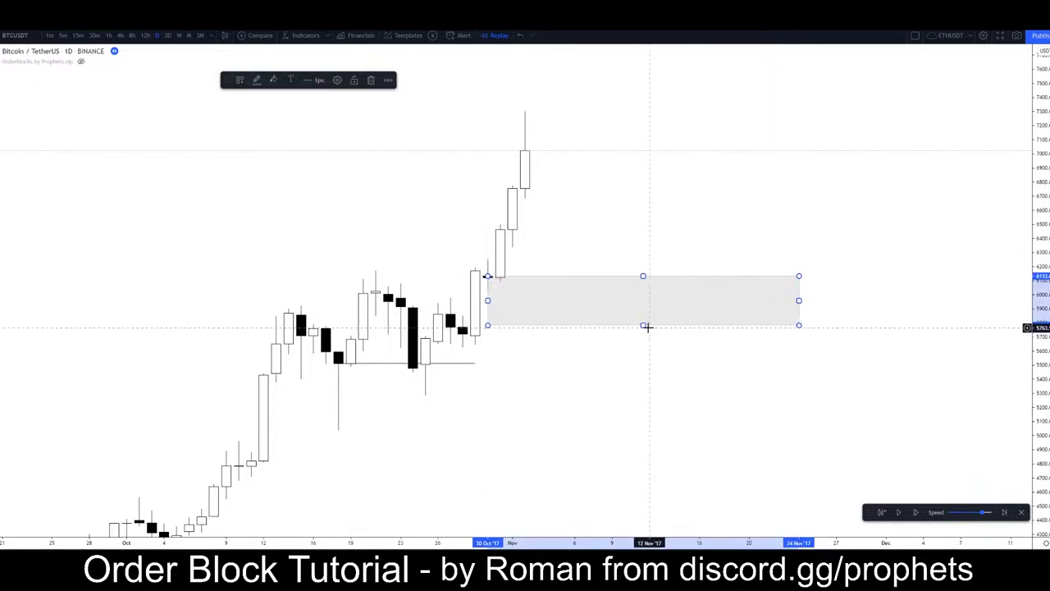
left_click_drag(644, 325, 644, 277)
left_click(486, 317)
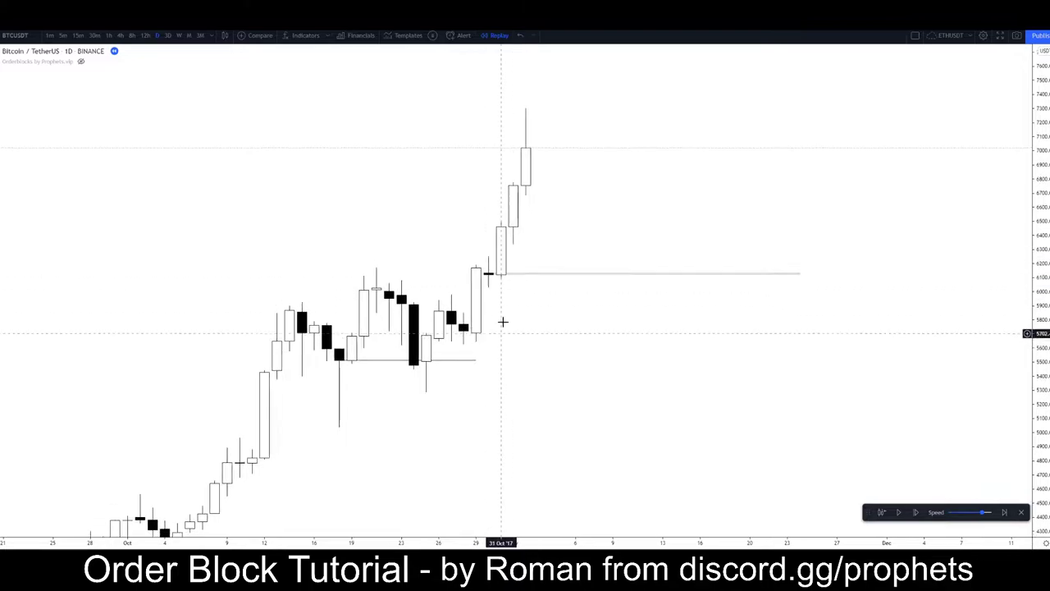
Try a horizontal line at about 6,126 from 12 October 2017 to the 30 October candle
left_click_drag(527, 310, 531, 307)
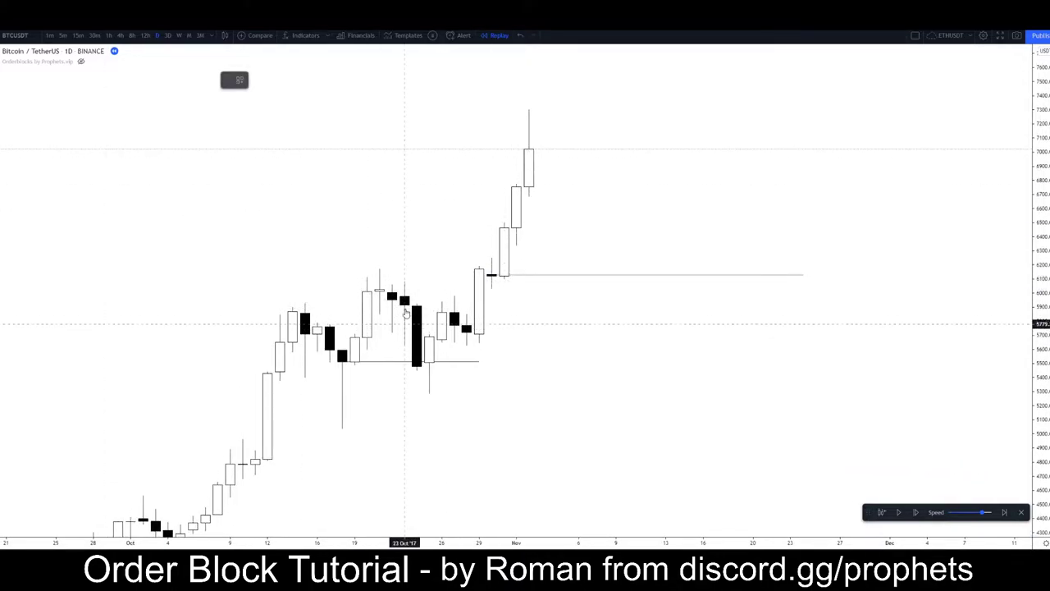
left_click(264, 275)
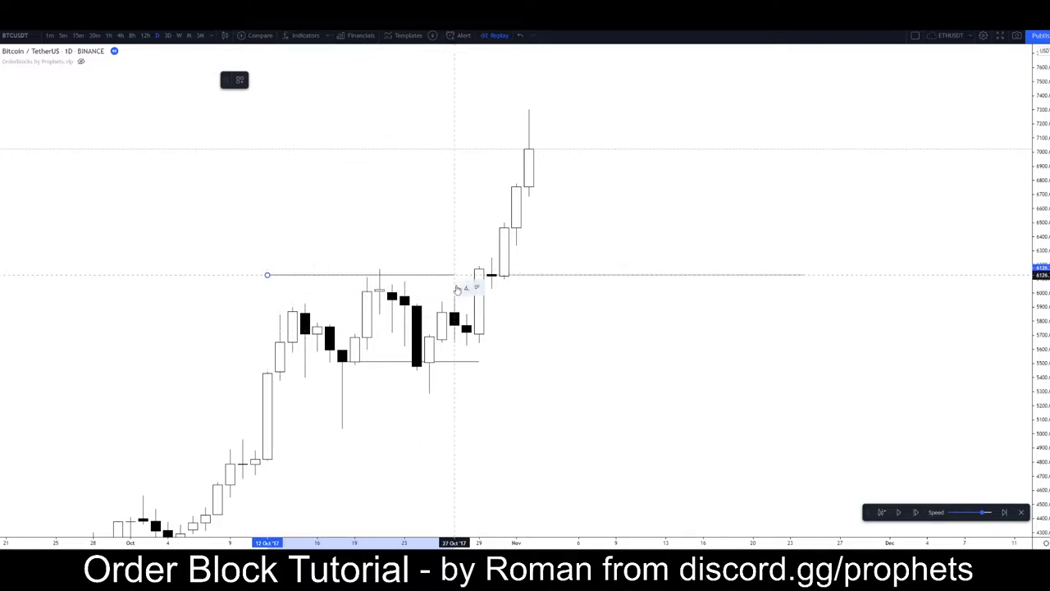
left_click(491, 275)
Extend the horizontal line at about 5,510 forward to about 2 December 2017
left_click_drag(406, 241, 333, 241)
left_click_drag(1039, 280, 1038, 228)
left_click_drag(914, 216, 952, 298)
scroll(927, 302, "up", 2)
left_click_drag(669, 308, 800, 292)
left_click_drag(737, 298, 671, 223)
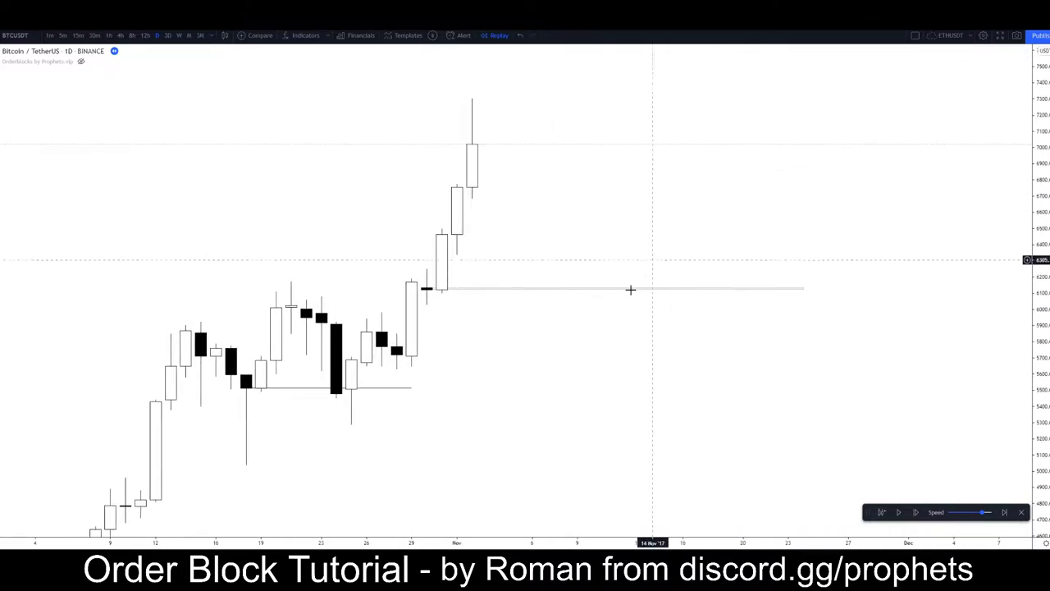
left_click_drag(411, 388, 923, 388)
Play the bar replay forward to 7 November 2017 and pause it
left_click_drag(825, 334, 770, 380)
left_click_drag(662, 268, 659, 269)
left_click_drag(794, 123, 849, 137)
left_click_drag(752, 167, 759, 145)
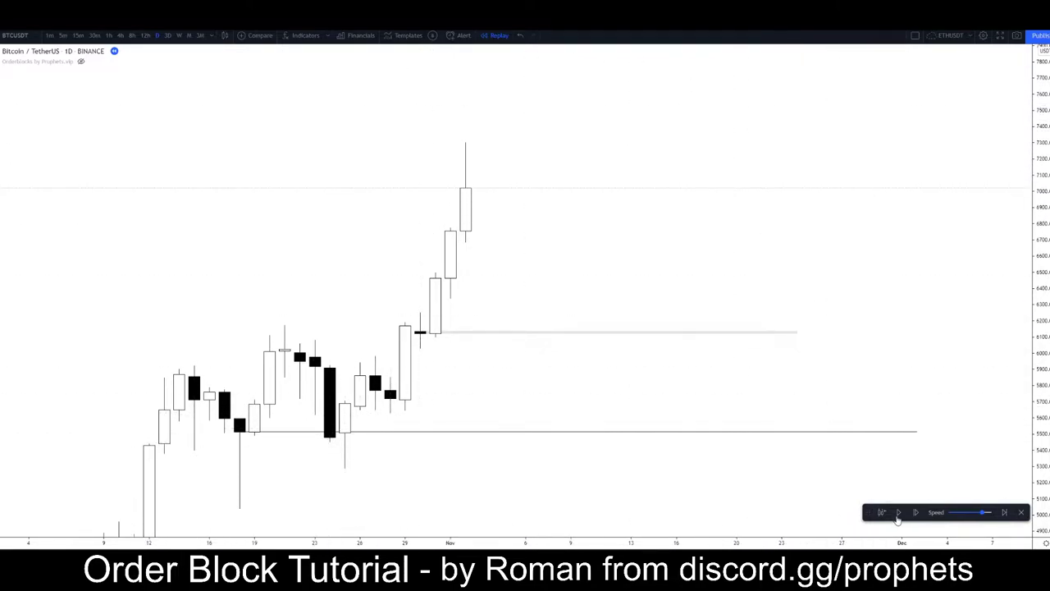
left_click(898, 513)
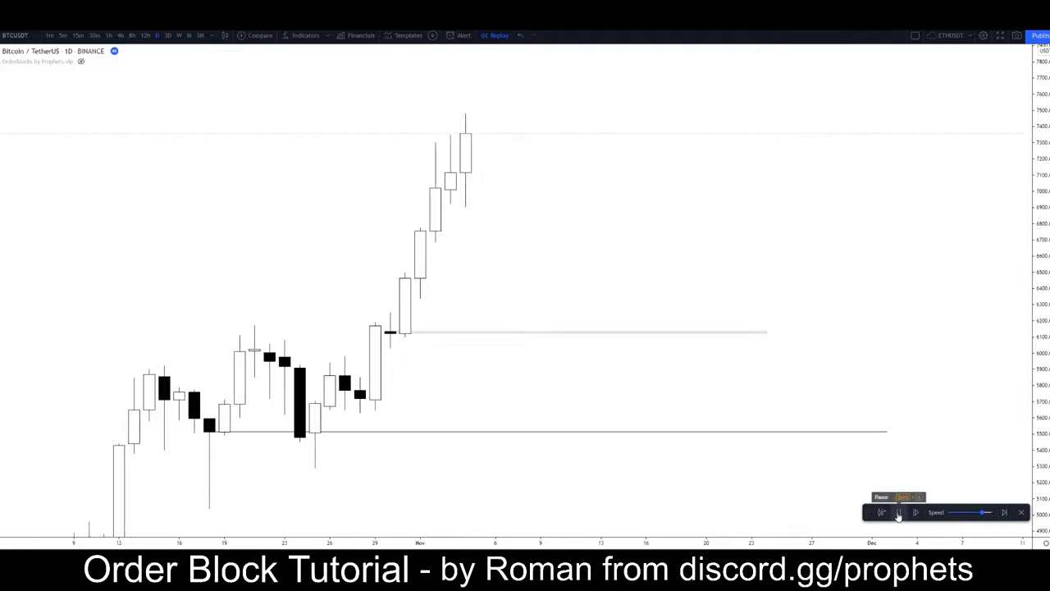
left_click(899, 515)
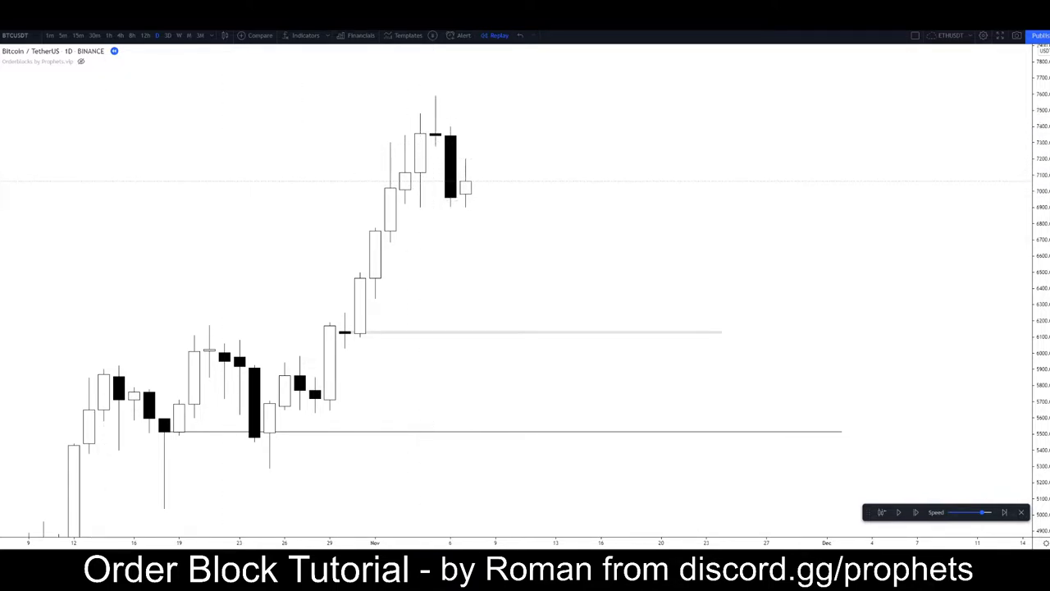
Draw a horizontal line from the 4 November 2017 high at about 7,480 to 7 November, and play the replay forward to 9 November
left_click(465, 113)
left_click(251, 202)
left_click(902, 512)
left_click(621, 333)
left_click_drag(517, 252, 623, 241)
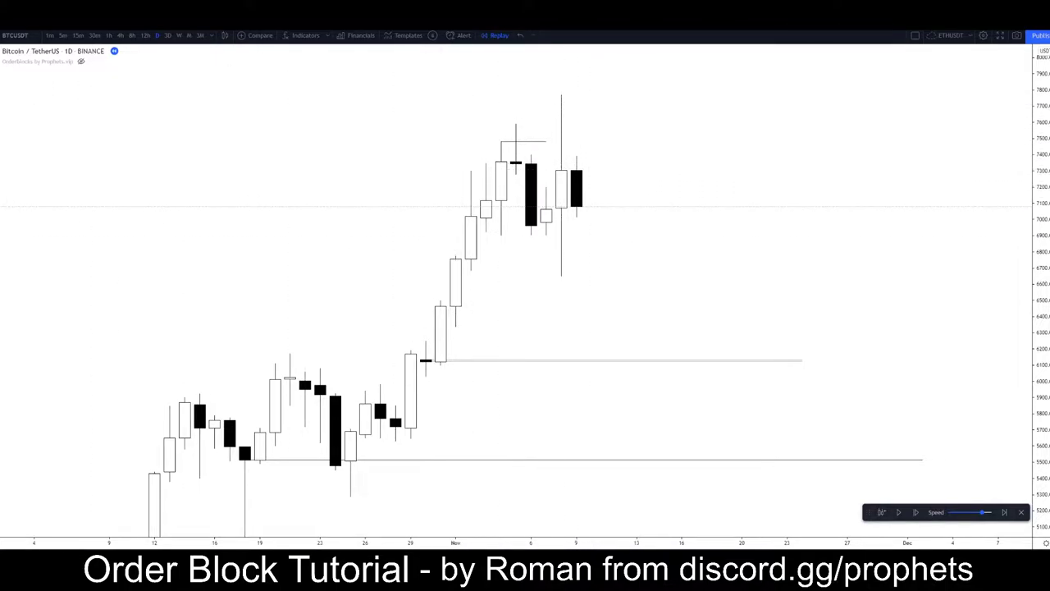
Draw a horizontal line from the 5 November 2017 high at about 7,590, extending to 13 November
left_click_drag(516, 123, 637, 123)
left_click_drag(661, 244, 687, 219)
left_click_drag(764, 219, 727, 232)
left_click_drag(653, 239, 631, 240)
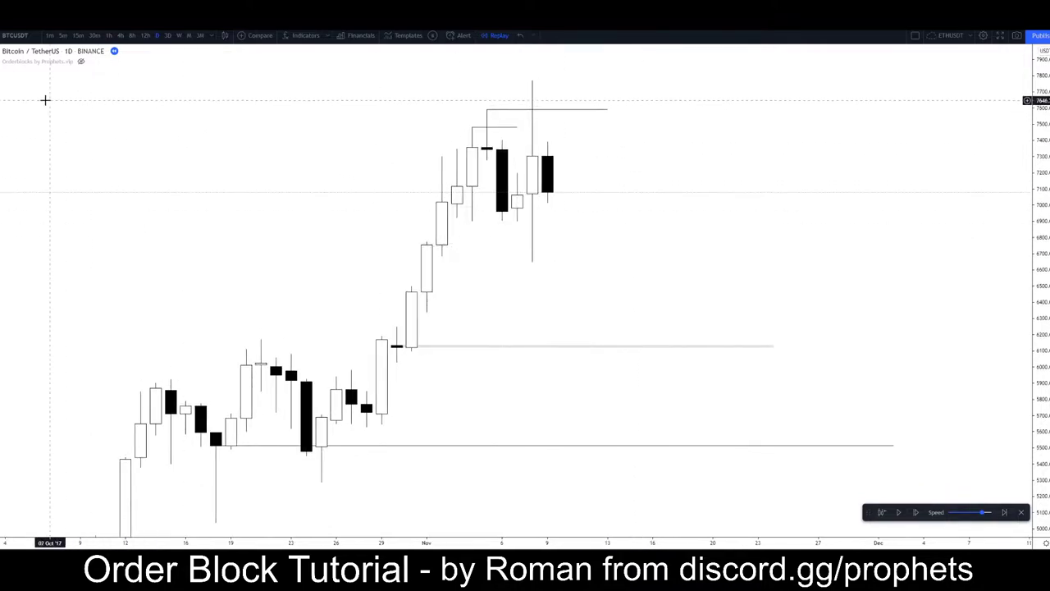
Draw a rectangle from about 7,080 to 6,960 beside the 7 November 2017 candle, extending to 14 November, and delete the rectangle
left_click(532, 194)
left_click(532, 195)
left_click_drag(533, 202, 622, 202)
left_click(578, 187)
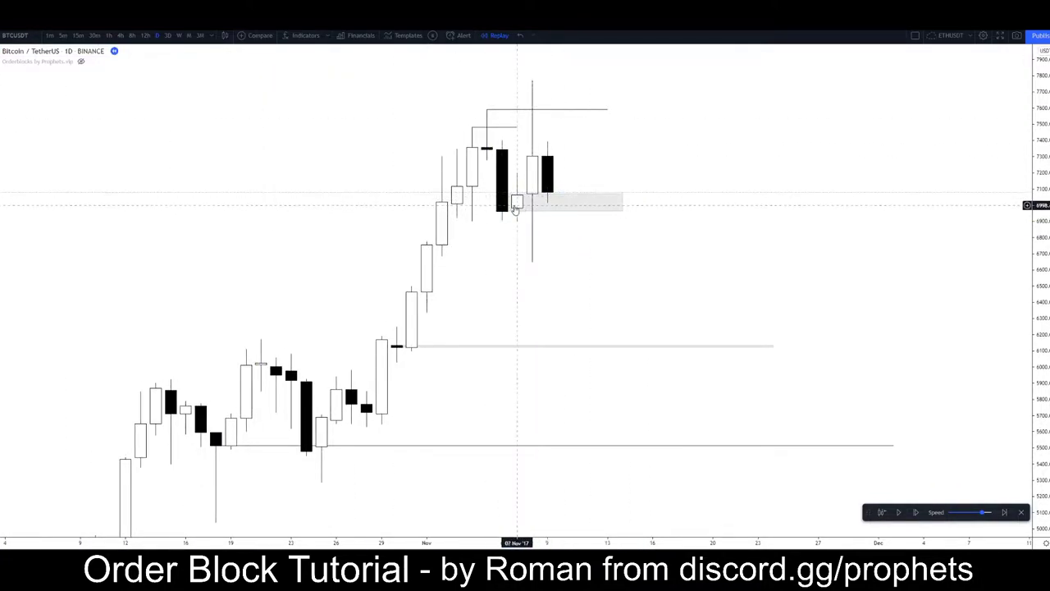
left_click(588, 209)
key("Delete")
Play the bar replay forward to 11 November 2017 and pause it
left_click_drag(595, 276, 630, 258)
left_click_drag(808, 266, 766, 282)
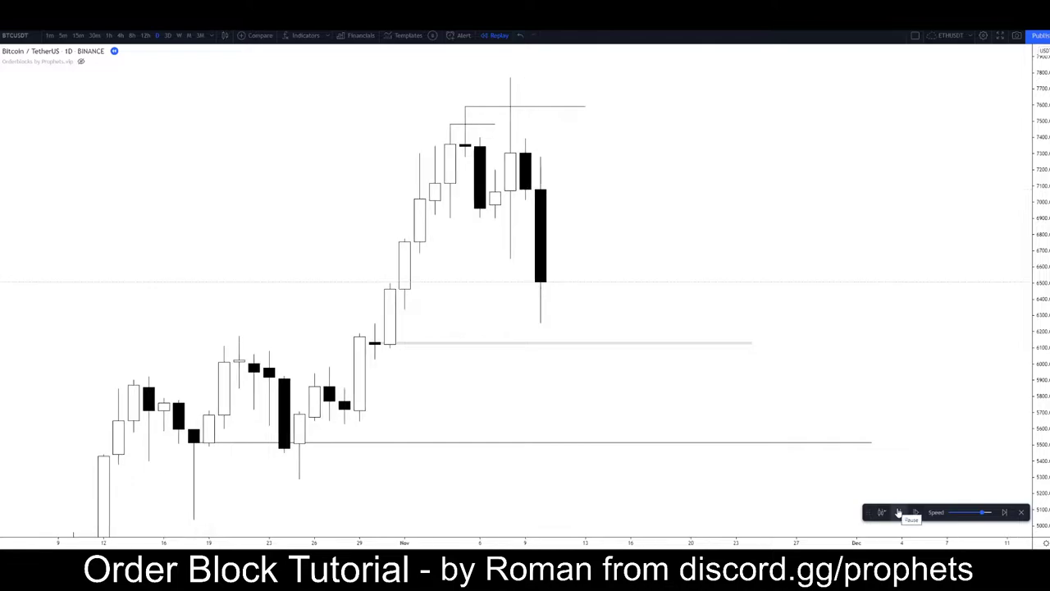
left_click(899, 512)
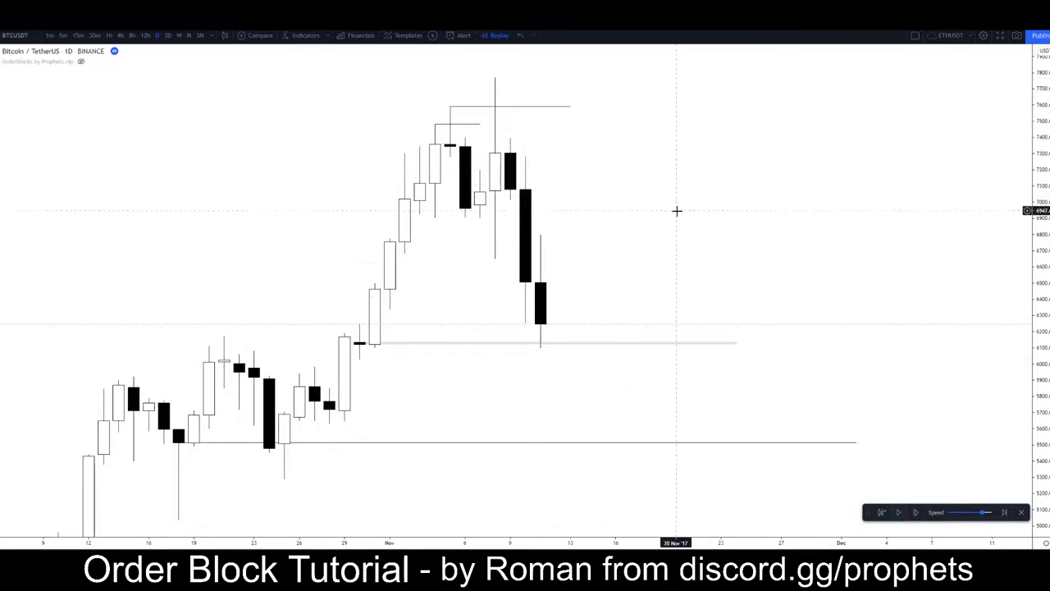
Draw an arrow pointing at the 11 November 2017 wick where it meets the thin rectangle at about 6,130
left_click_drag(672, 209, 727, 191)
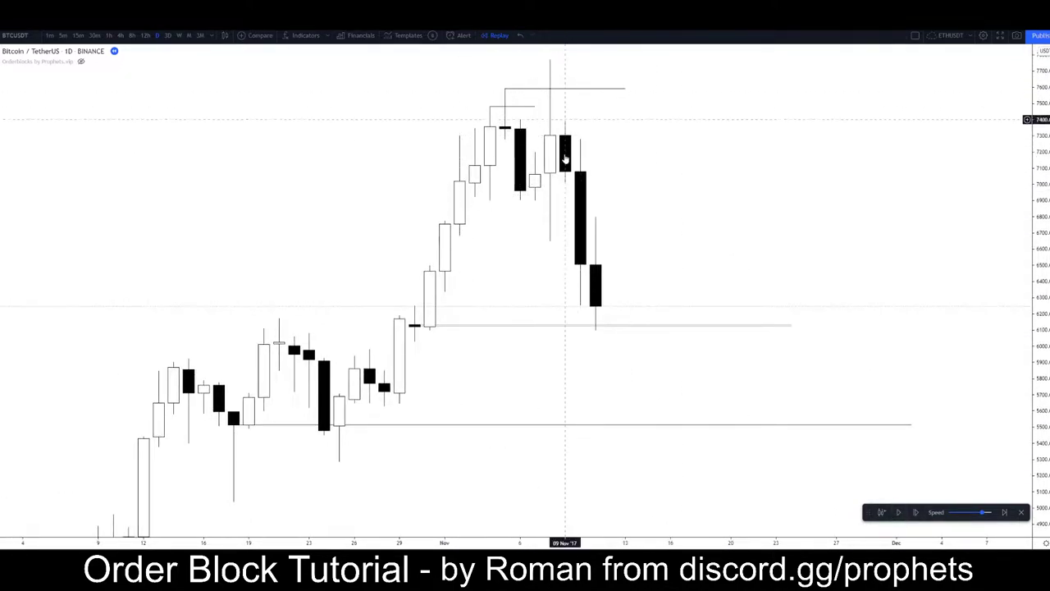
left_click_drag(670, 217, 724, 195)
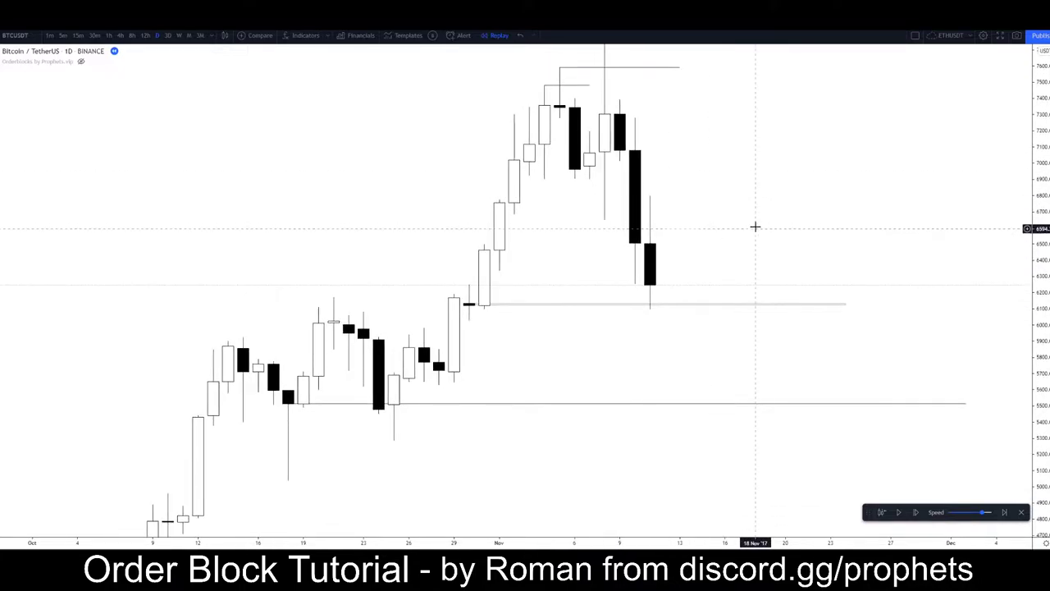
left_click(2, 100)
left_click(31, 137)
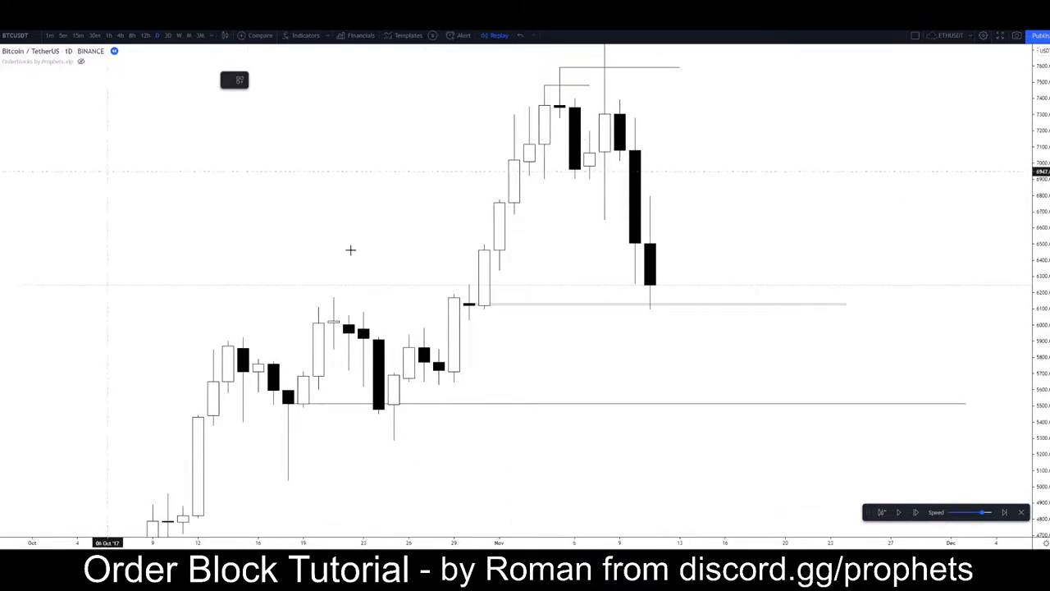
left_click(725, 345)
left_click(665, 309)
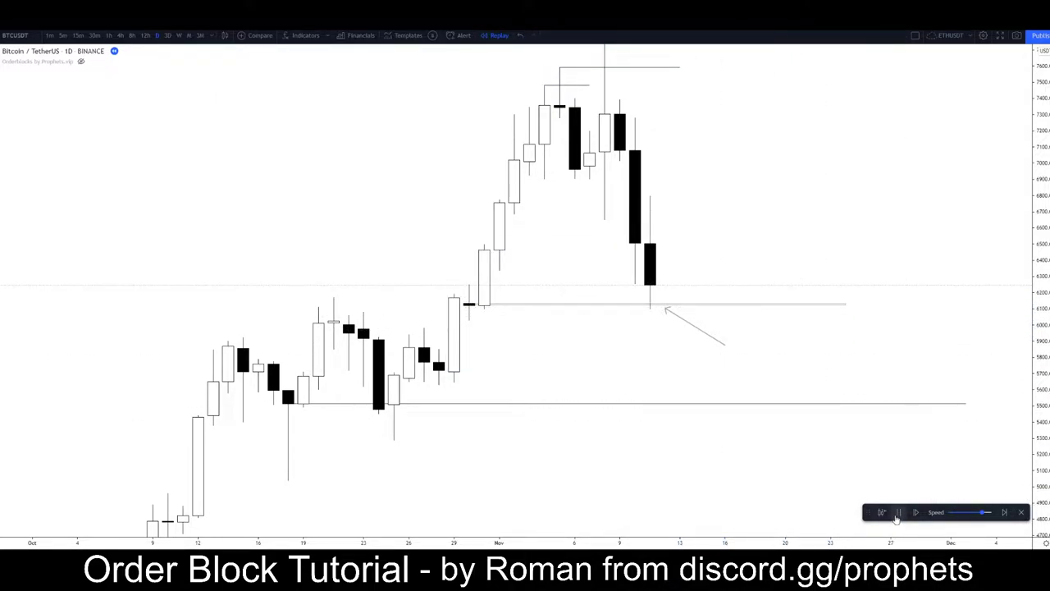
Advance the replay to 12 November 2017 and draw a path arrow from the 11 November low via the 12 November high down to the 5,510 line
left_click(897, 513)
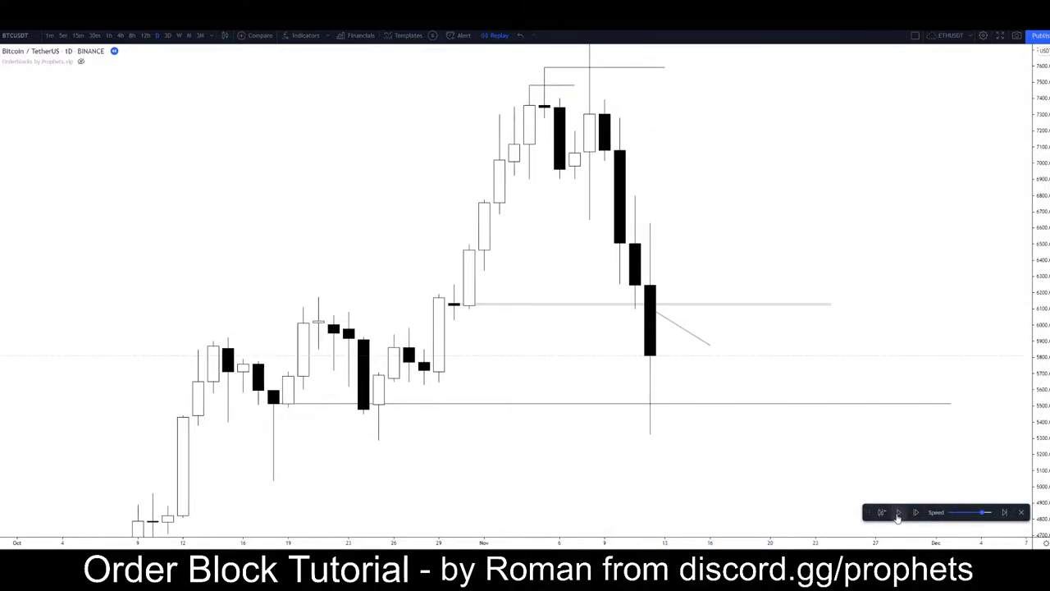
key("alt+t")
left_click(634, 310)
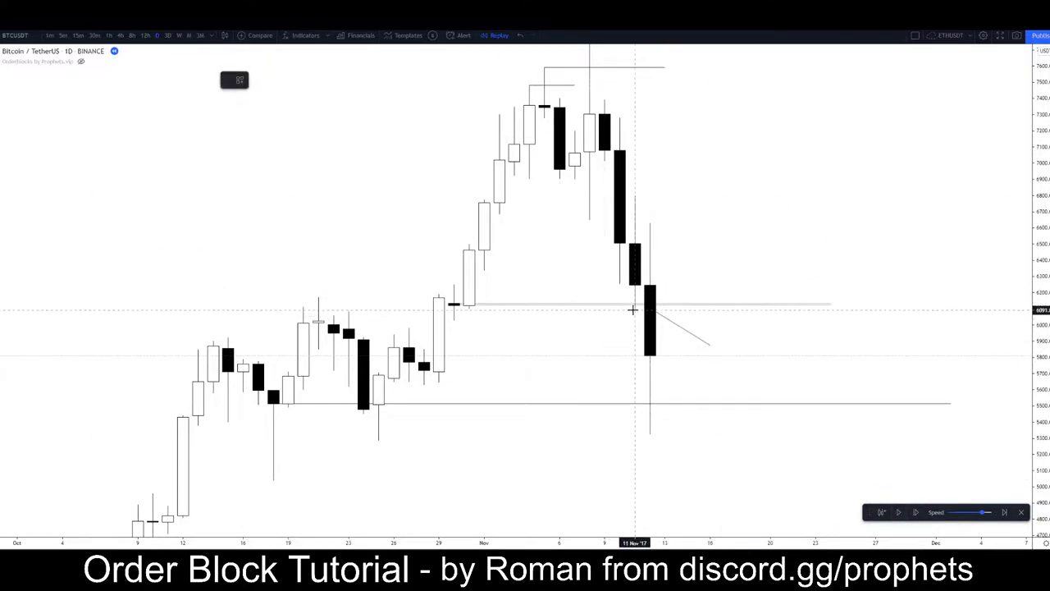
left_click(650, 223)
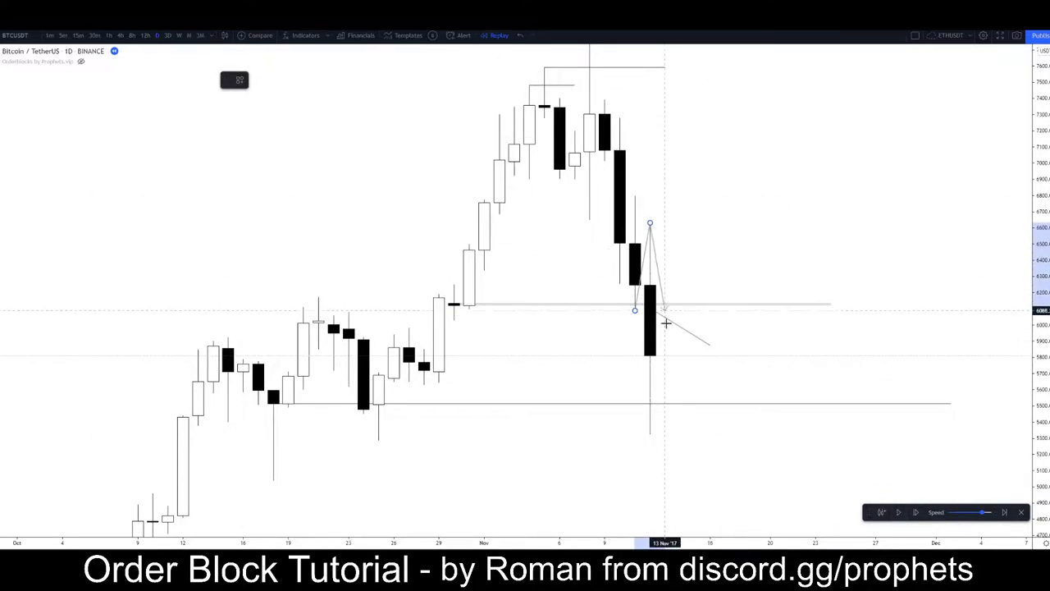
double_click(680, 401)
left_click(576, 432)
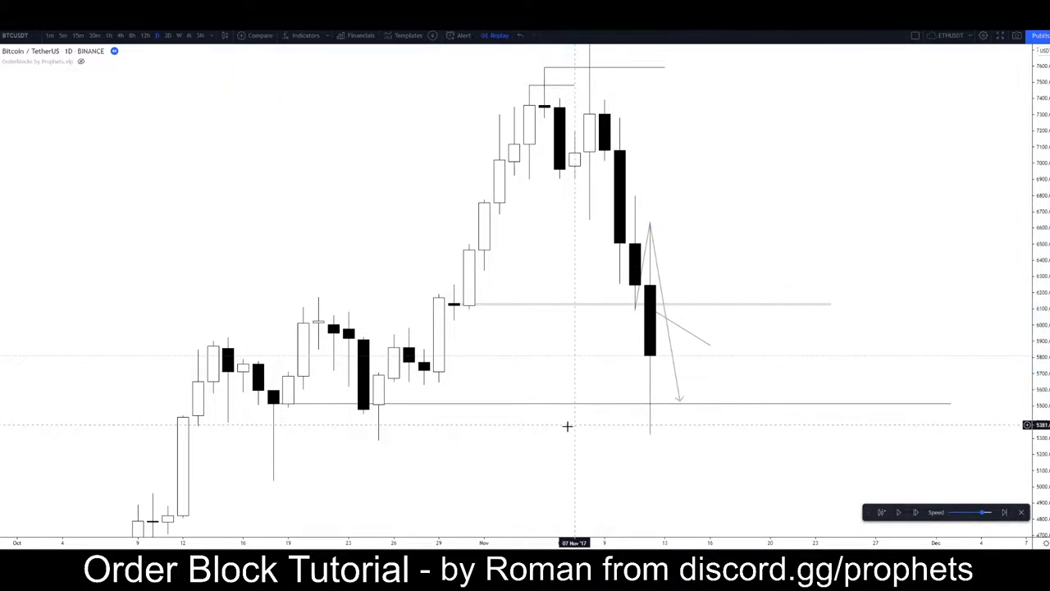
Delete the path arrow and the straight arrow beside the 11 and 12 November 2017 candles
left_click_drag(560, 441, 512, 419)
left_click(621, 312)
key("Delete")
left_click(633, 305)
key("Delete")
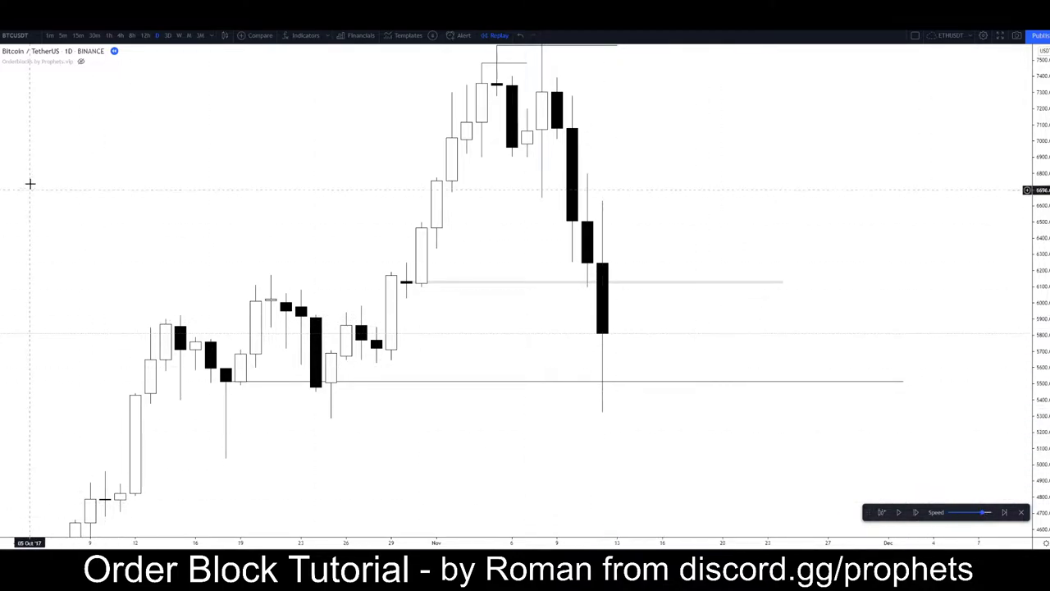
Draw an arrow pointing at the start of the 5,510 line below the 19 October 2017 candle
key("alt+t")
left_click(496, 494)
left_click(240, 388)
left_click(429, 434)
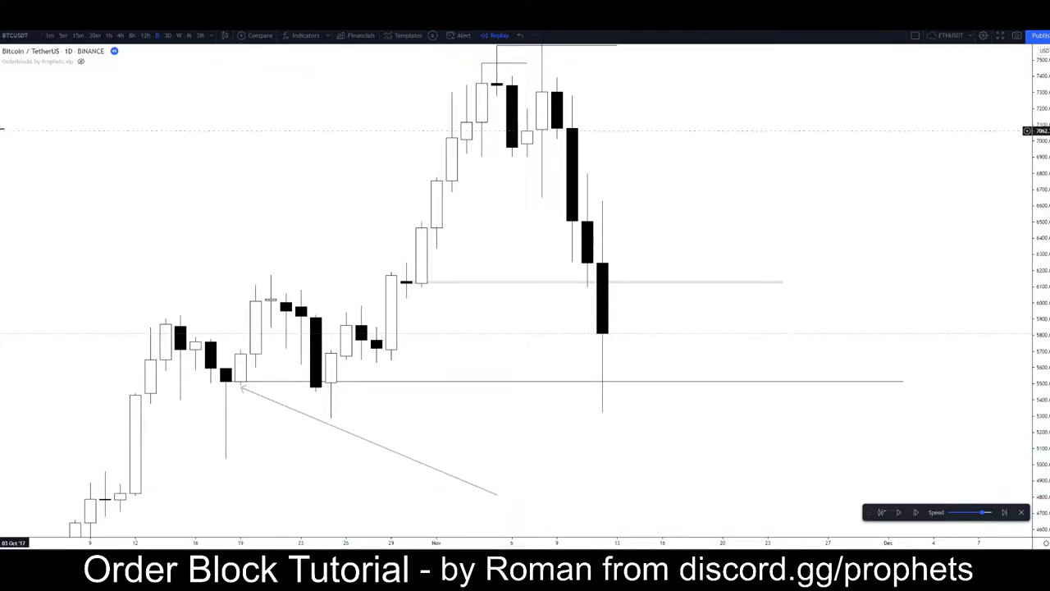
Draw a rectangle from the 16 October 2017 candle to 24 November and fit it to the candle's body between about 5,760 and 5,710
left_click(1, 102)
left_click(25, 154)
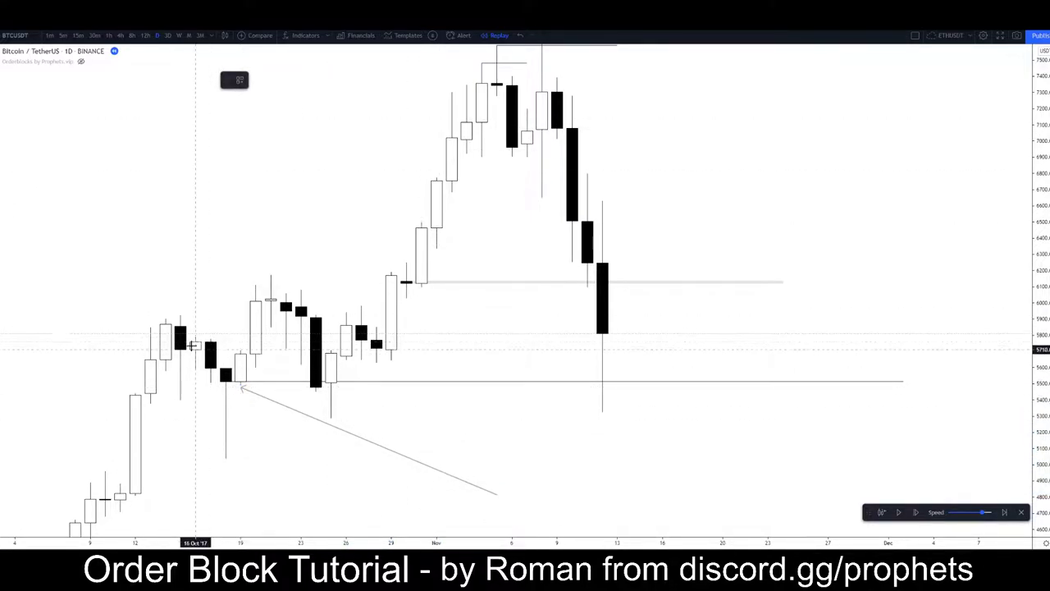
left_click_drag(194, 341, 783, 352)
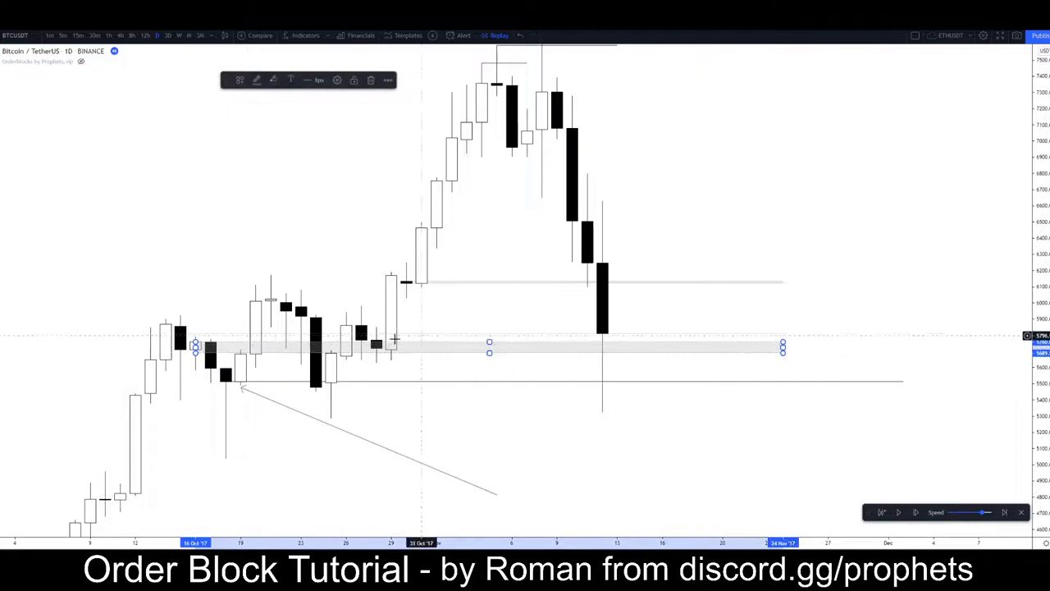
left_click_drag(195, 353, 195, 349)
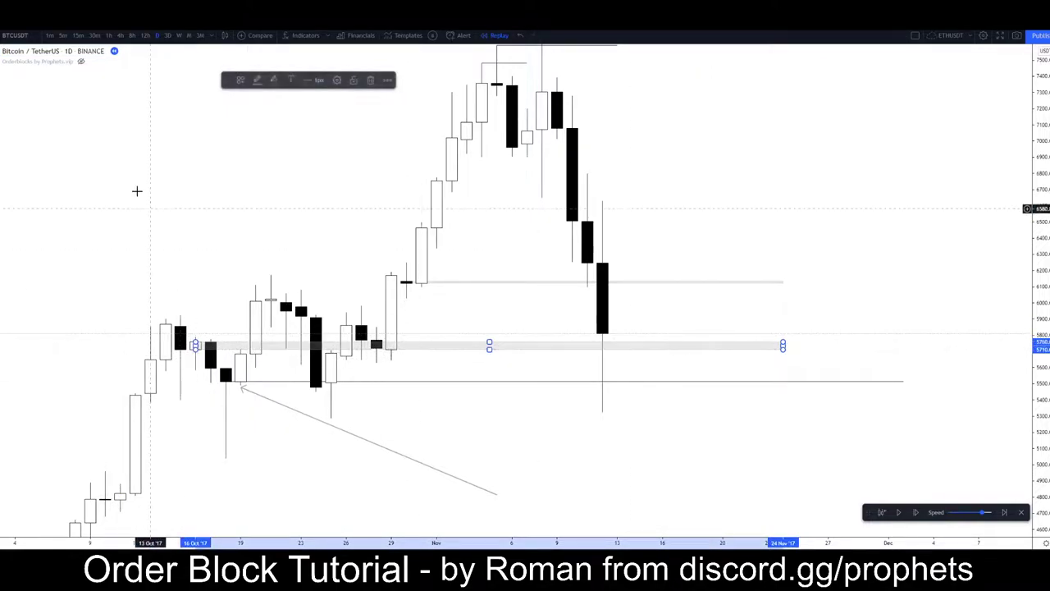
left_click(136, 190)
left_click(639, 348)
left_click(680, 318)
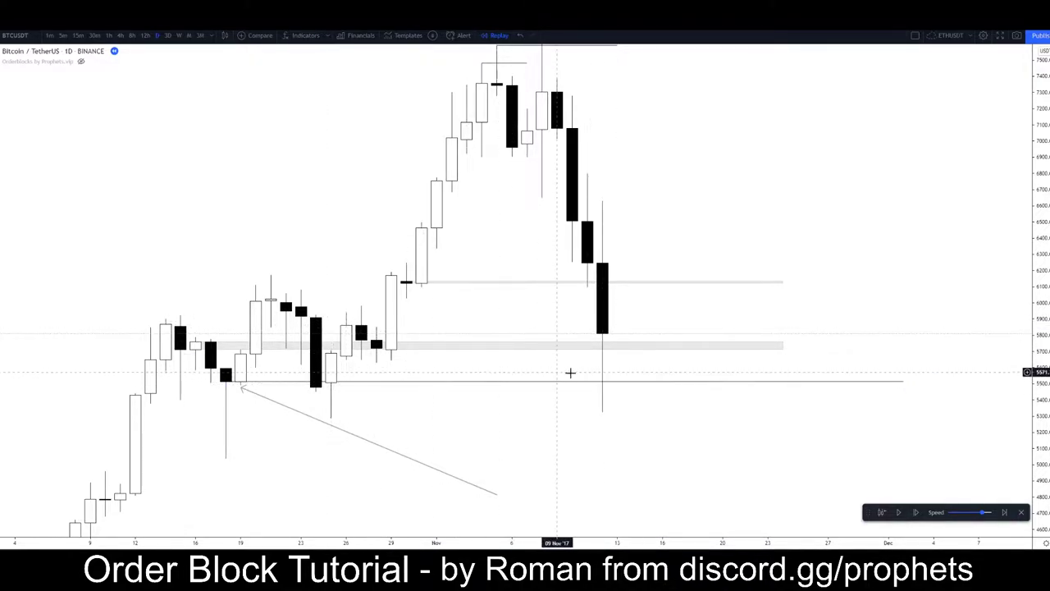
left_click(614, 383)
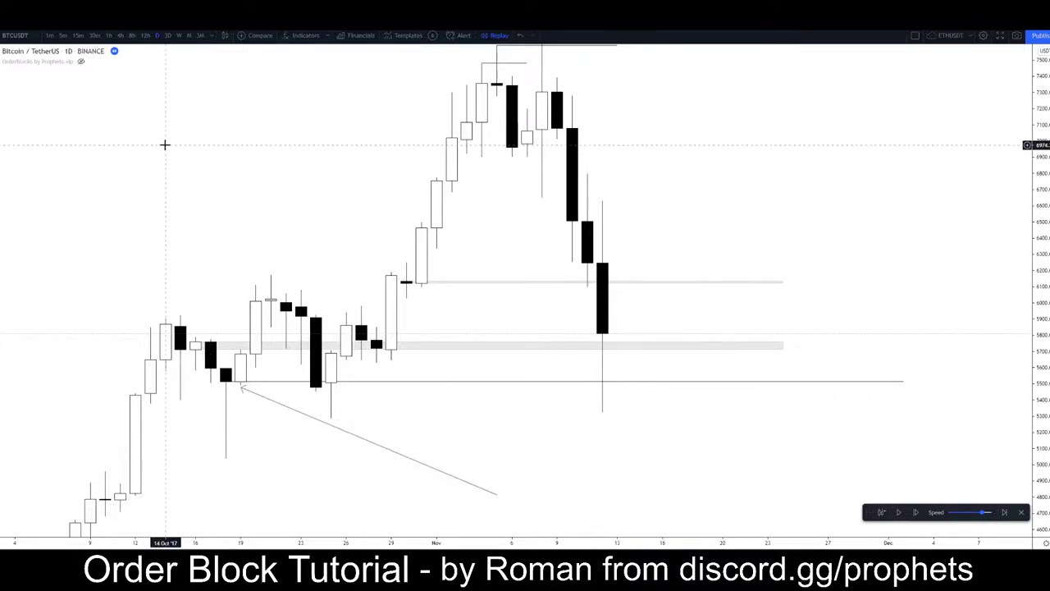
Play the bar replay forward to 14 November 2017
left_click(897, 514)
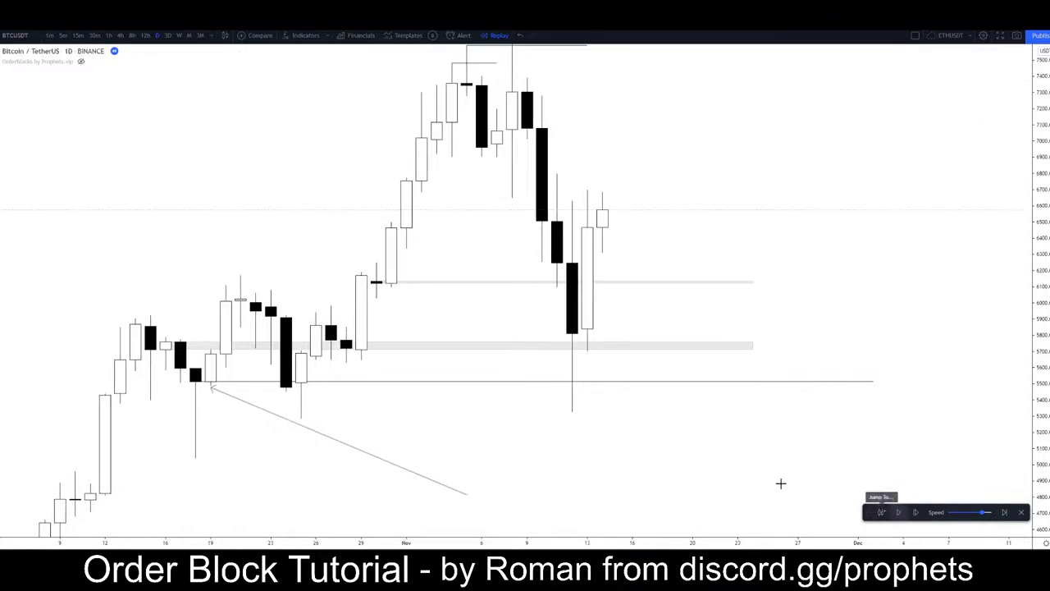
Draw an arrow pointing at the low of the 13 November 2017 candle
left_click(1, 99)
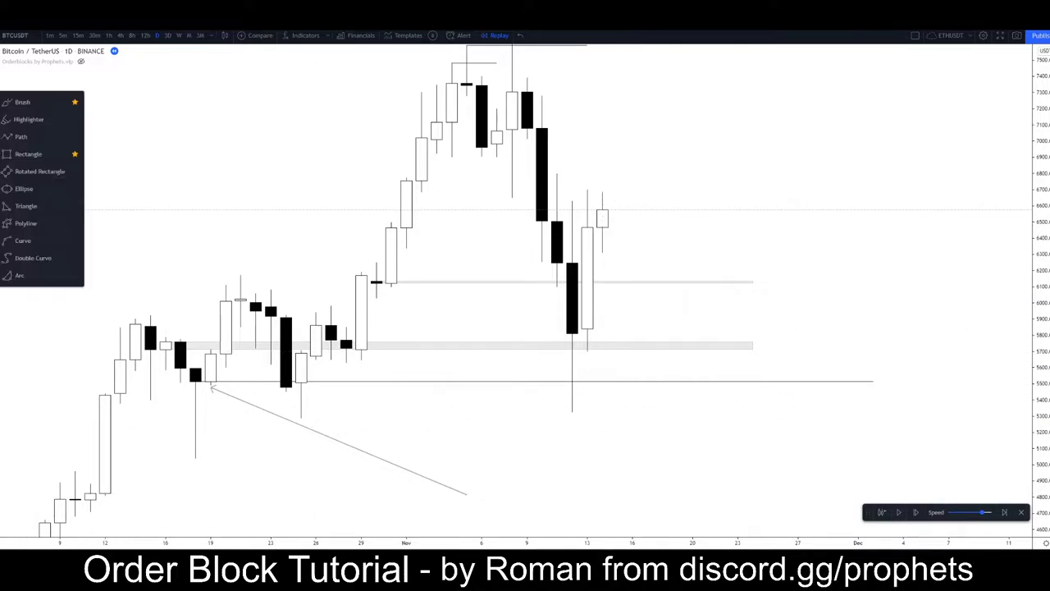
left_click(28, 139)
left_click(723, 458)
left_click(587, 349)
left_click(603, 441)
Switch the chart to the 4-hour timeframe and draw a short falling arrow from the 12 November 09:00 candle to the 13 November 09:00 candle
left_click(122, 35)
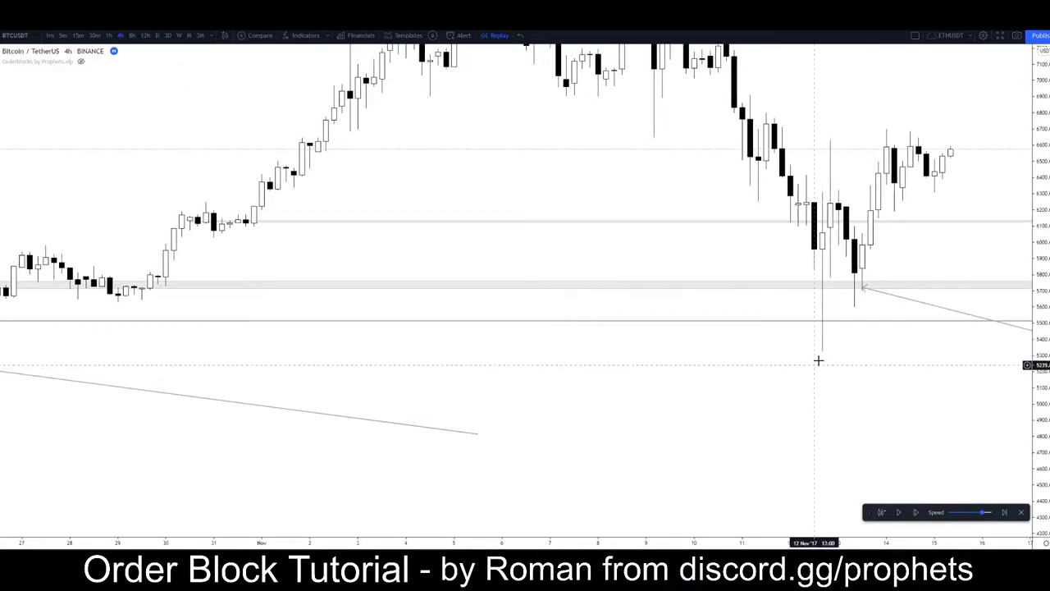
scroll(833, 326, "down", 5)
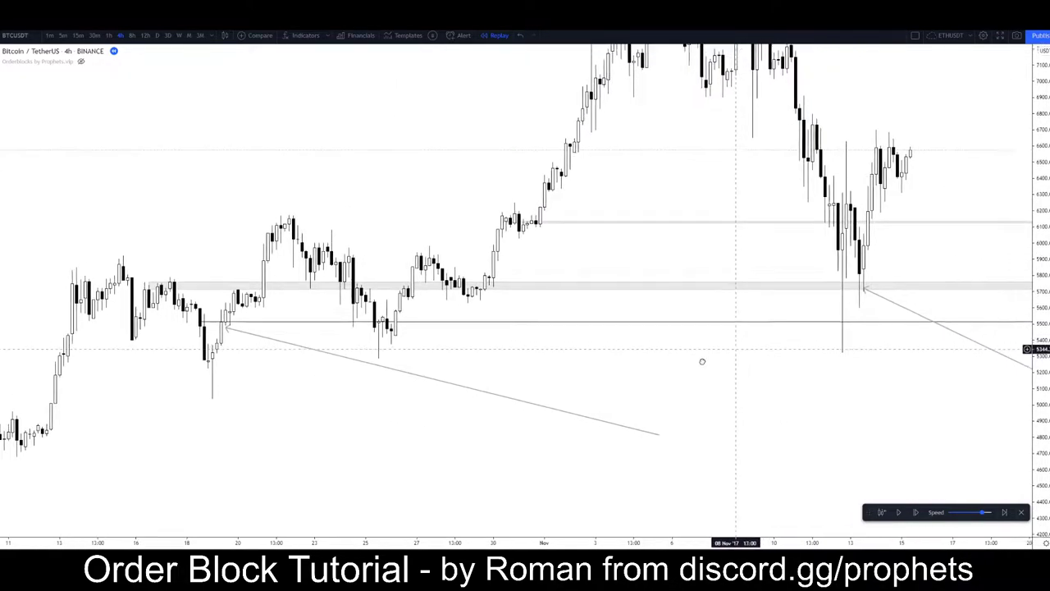
scroll(751, 430, "up", 4)
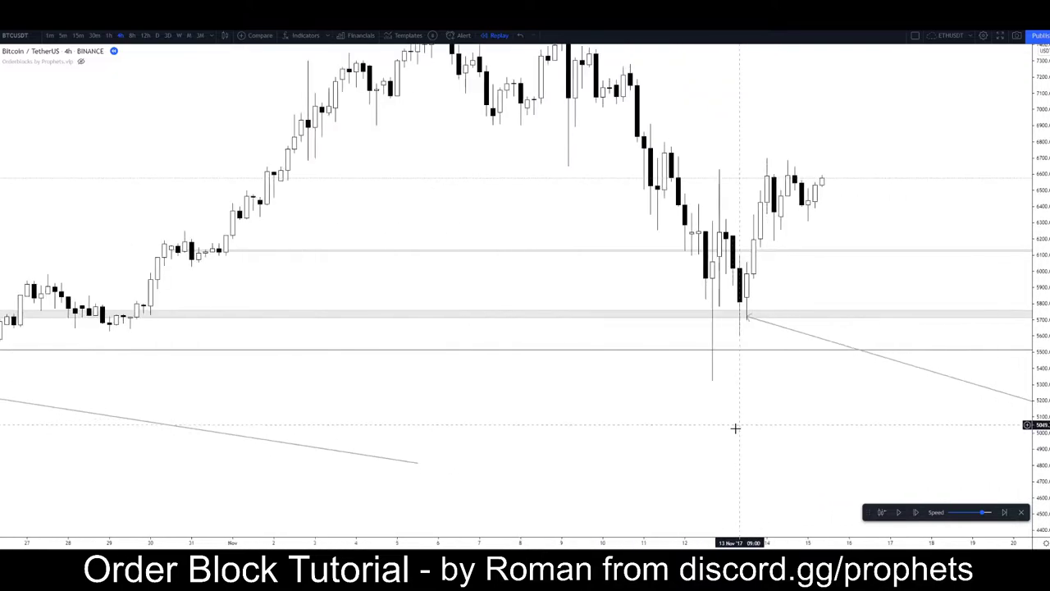
scroll(736, 427, "up", 2)
key("alt+t")
left_click(628, 283)
left_click(682, 311)
Add the RSI indicator to the 4-hour chart
left_click(305, 35)
type("rsi")
left_click(513, 247)
key("Escape")
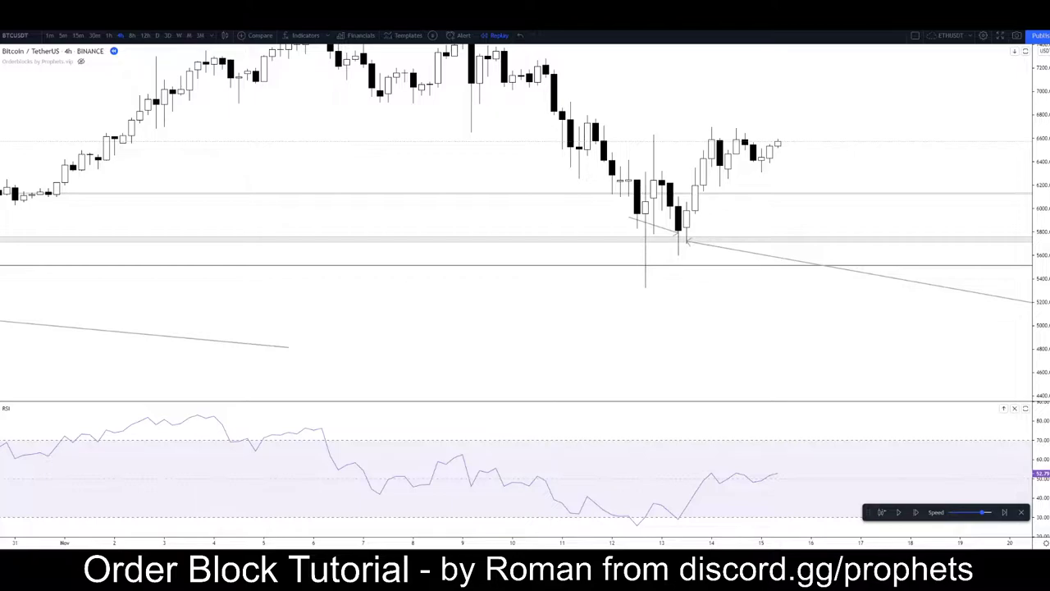
Draw a rectangle from 26 October 17:00 to 19 November 09:00, 2017, and narrow it to between about 5,719 and 5,670
scroll(457, 258, "down", 2)
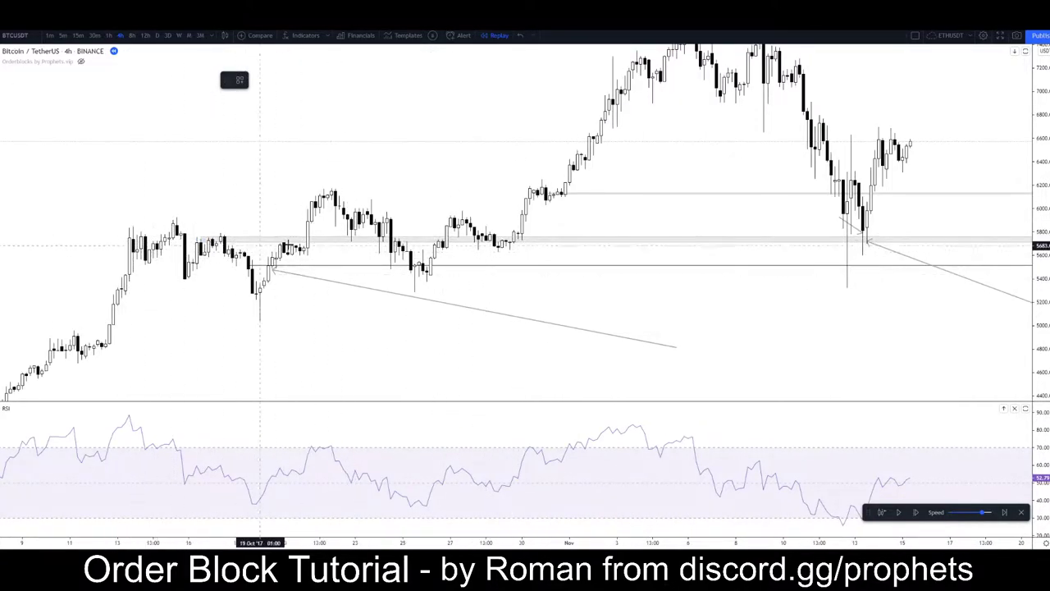
left_click_drag(724, 314, 558, 303)
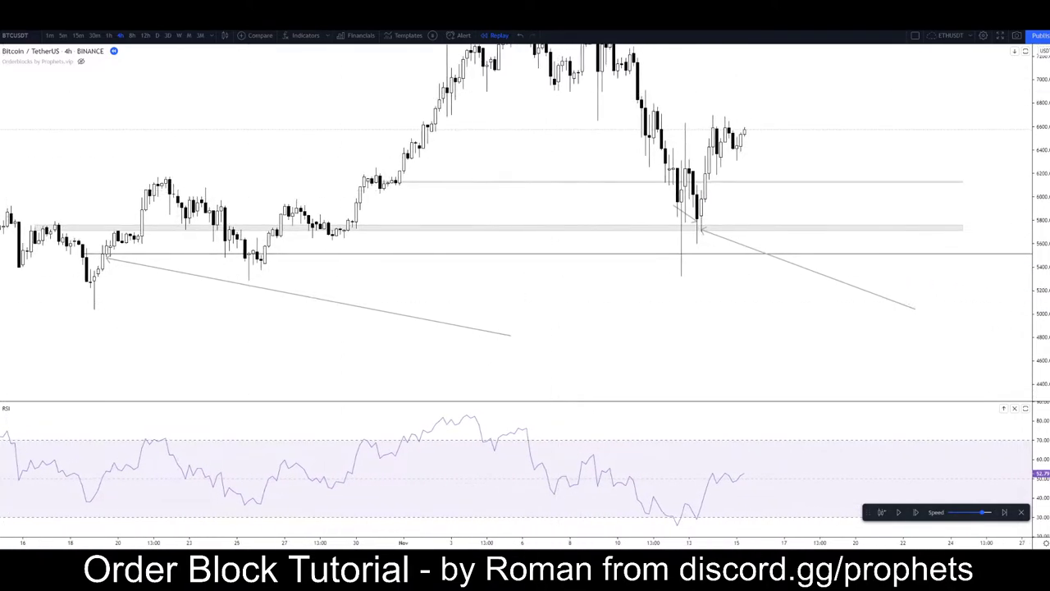
left_click(1, 117)
left_click(21, 152)
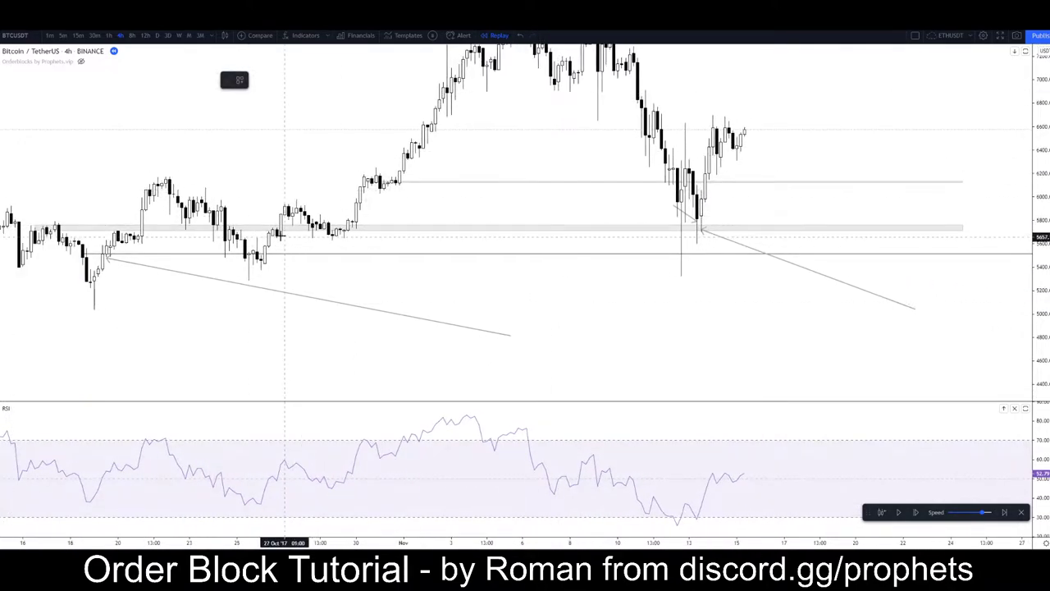
mouse_move(276, 230)
left_mouse_down()
mouse_move(625, 260)
mouse_move(839, 251)
left_mouse_up()
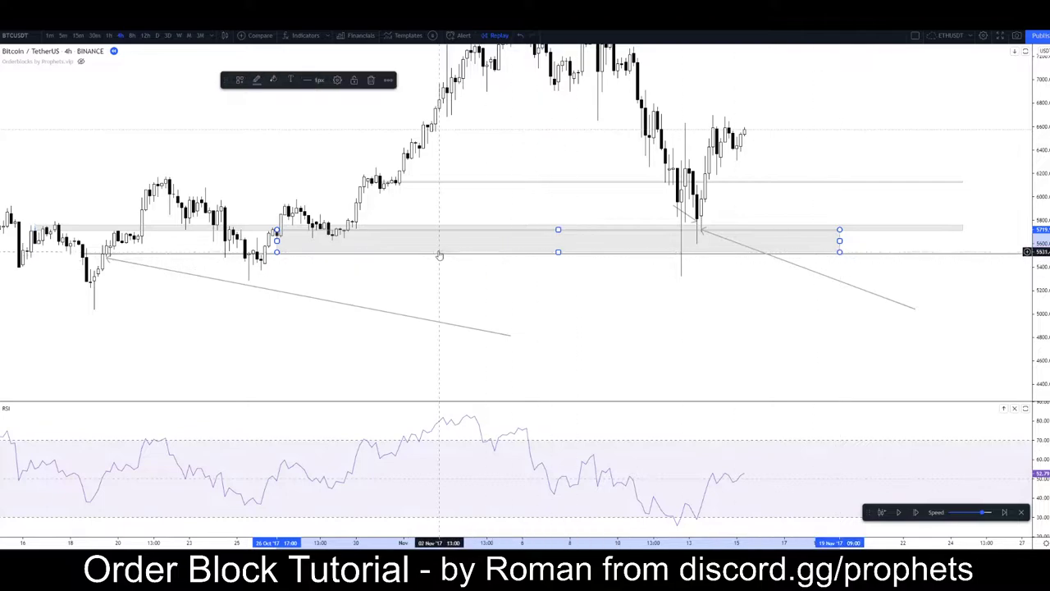
left_click_drag(558, 251, 558, 236)
left_click(280, 246)
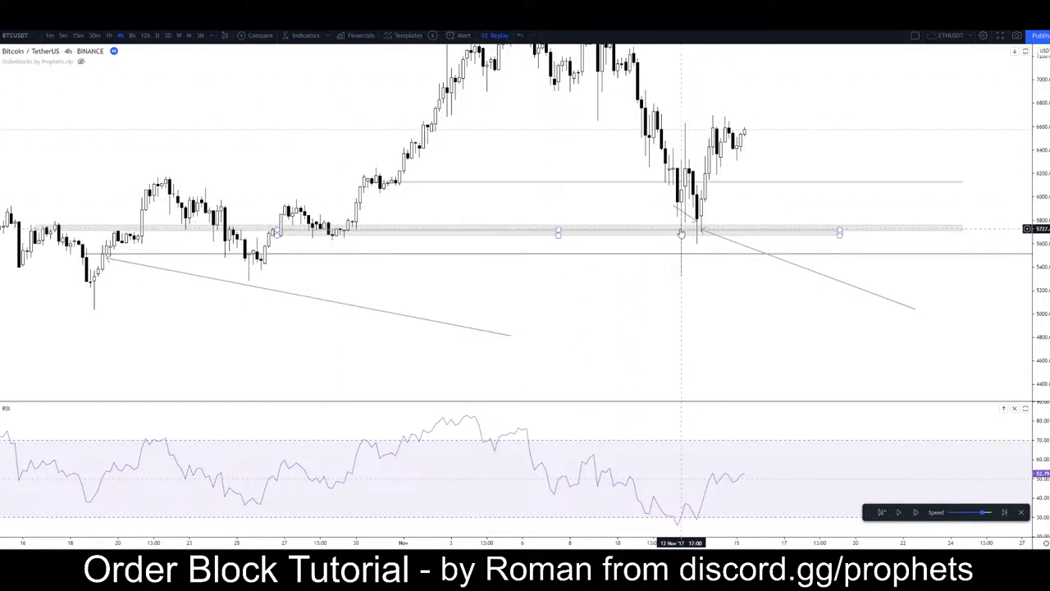
Draw a short rising arrow beneath the two RSI lows of 12 and 13 November 2017
left_click(1, 102)
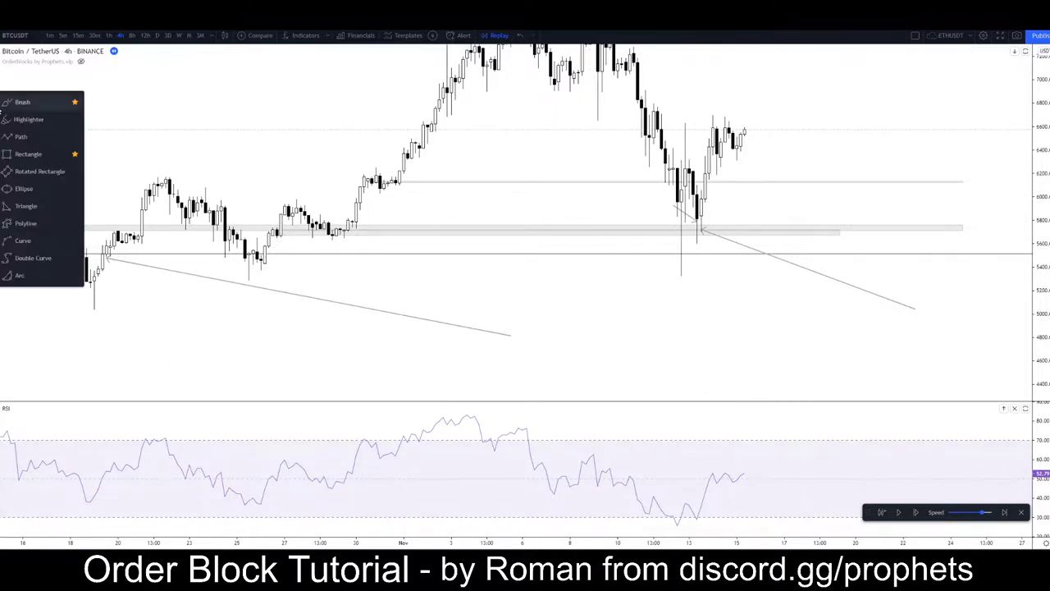
left_click(21, 144)
left_click(675, 210)
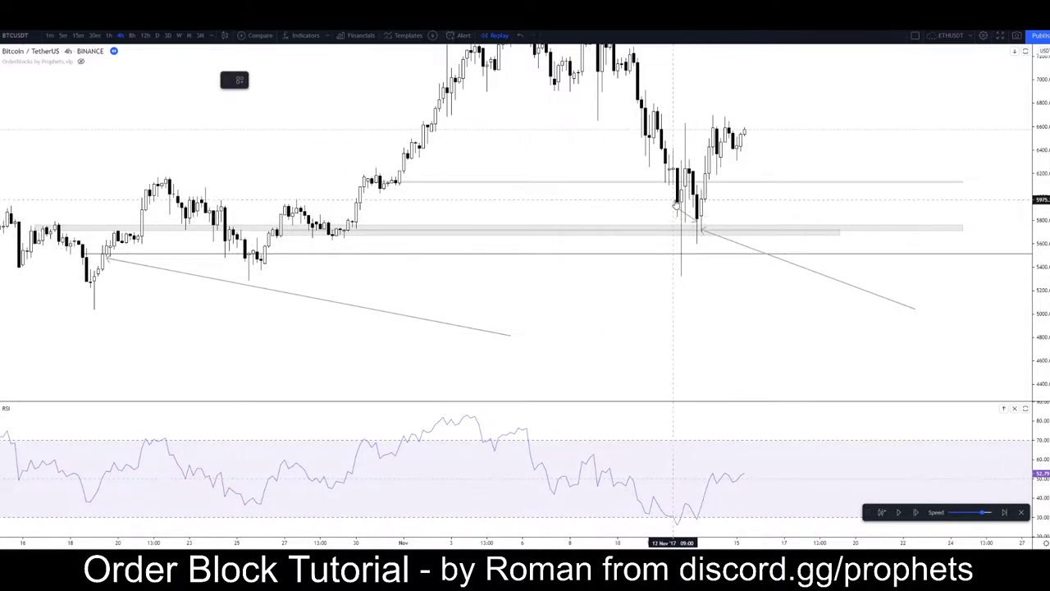
left_click(696, 523)
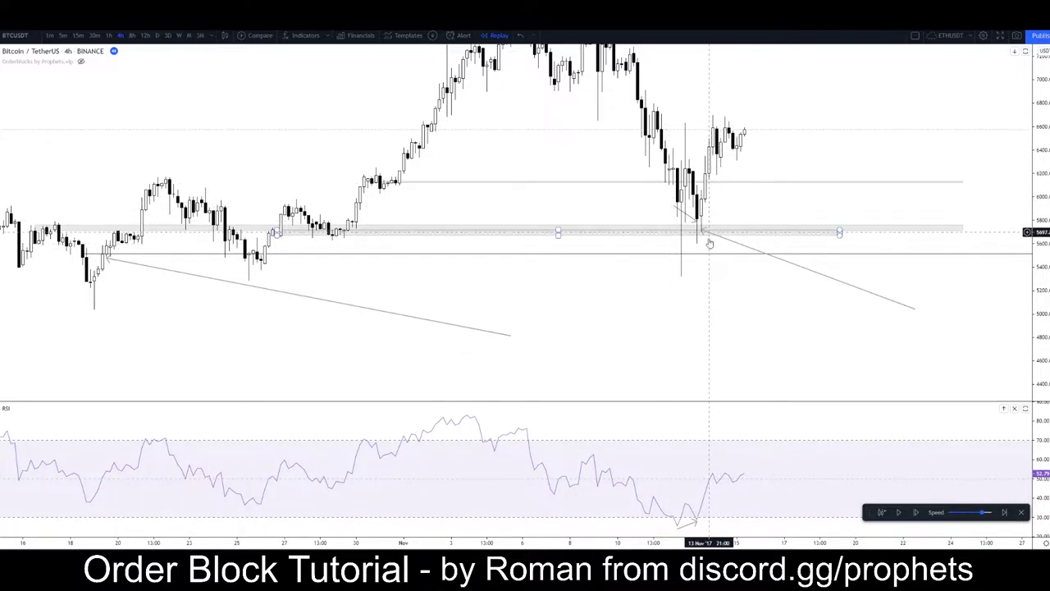
Remove the rising arrow from the RSI and delete the RSI indicator from the chart
scroll(539, 332, "up", 1)
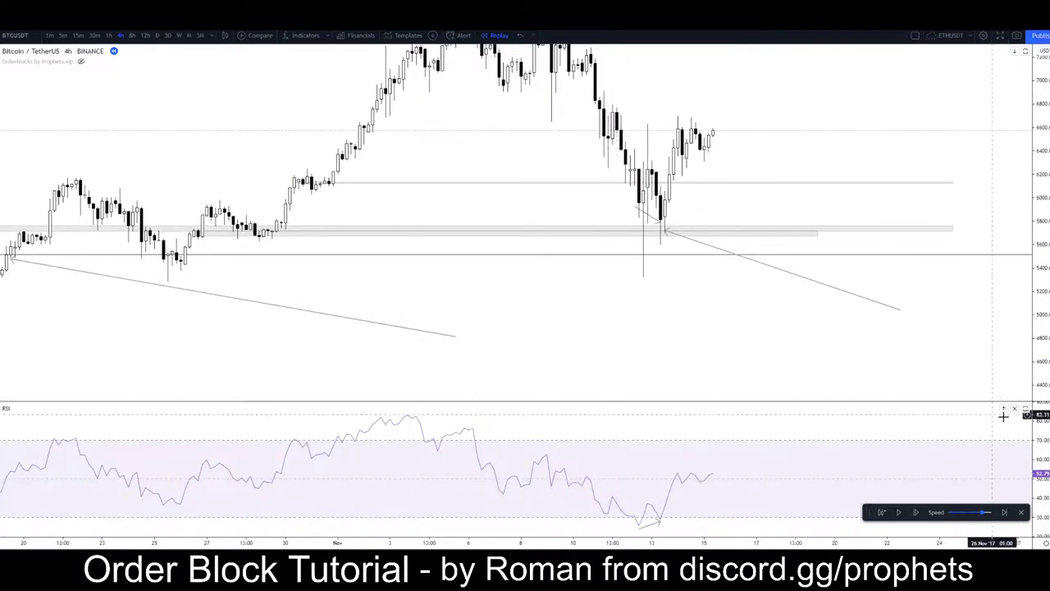
left_click(984, 256)
key("ctrl+z")
key("ctrl+z")
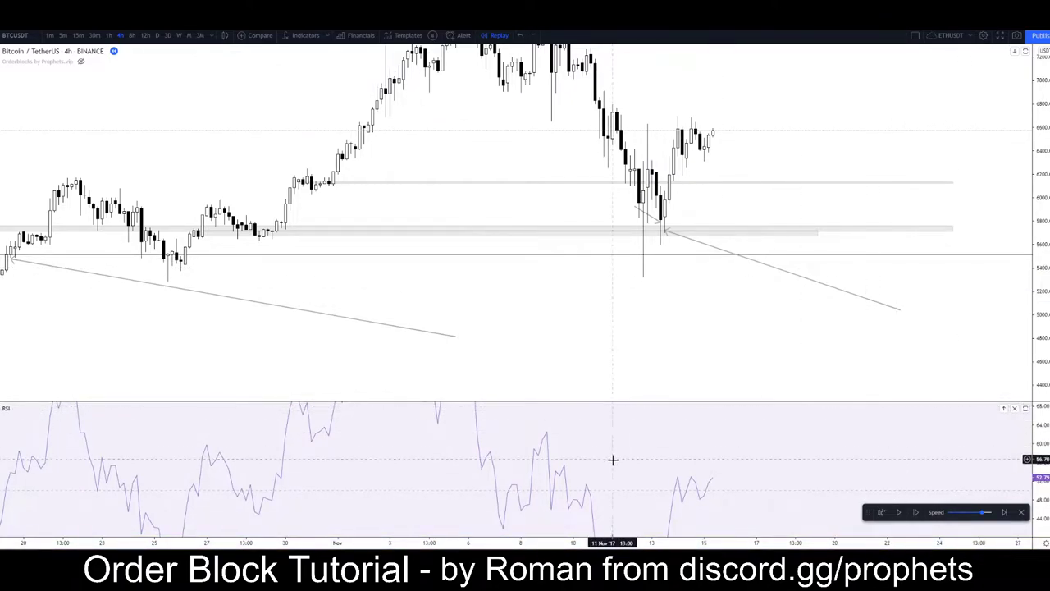
left_click(545, 436)
key("Delete")
Draw a horizontal line at about 5,956 from the close of the large black 12 November 2017 candle to 14 November 09:00
scroll(574, 484, "up", 2)
left_click_drag(523, 404, 675, 398)
scroll(676, 394, "up", 5)
left_click_drag(1042, 450, 1040, 203)
scroll(680, 219, "up", 3)
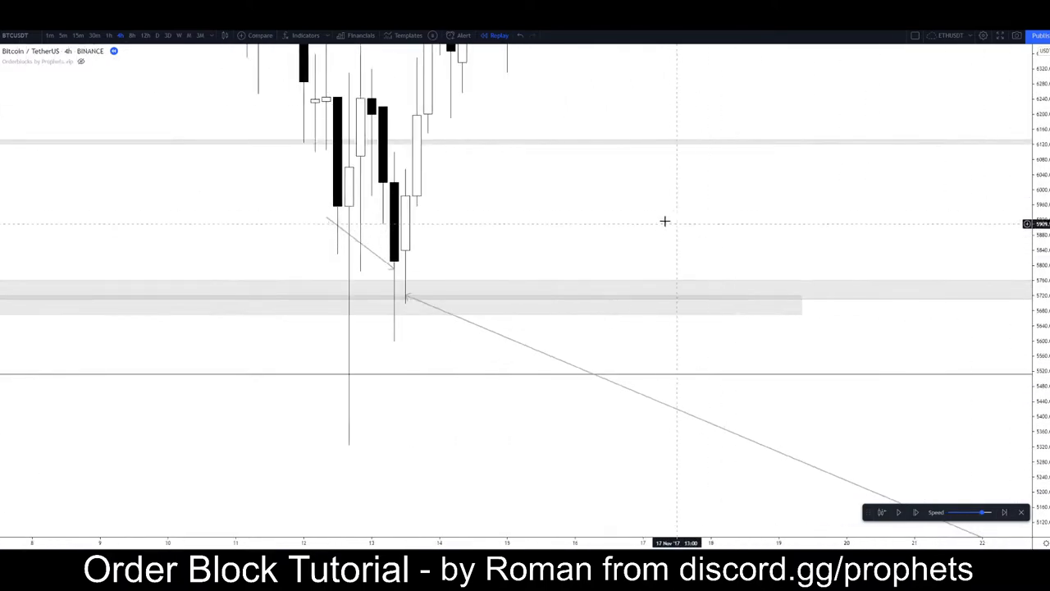
left_click_drag(669, 222, 799, 305)
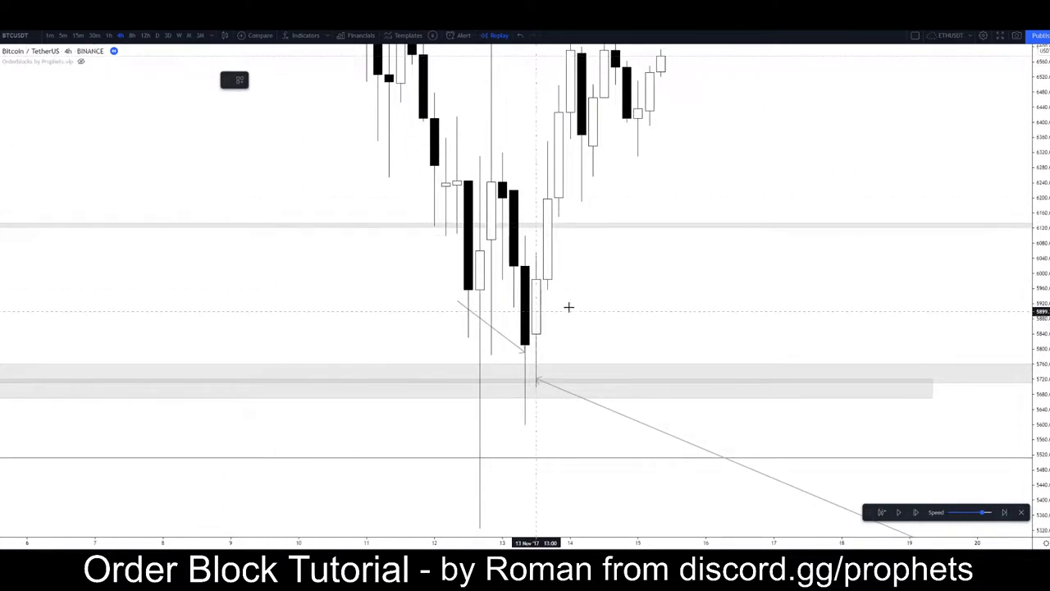
left_click(468, 290)
left_click(593, 289)
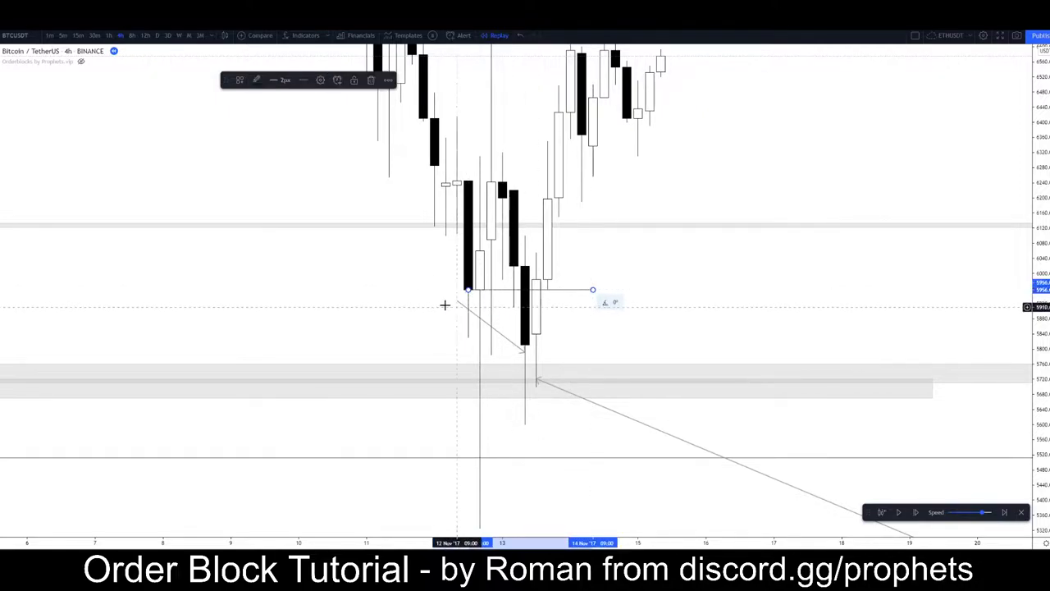
left_click(449, 304)
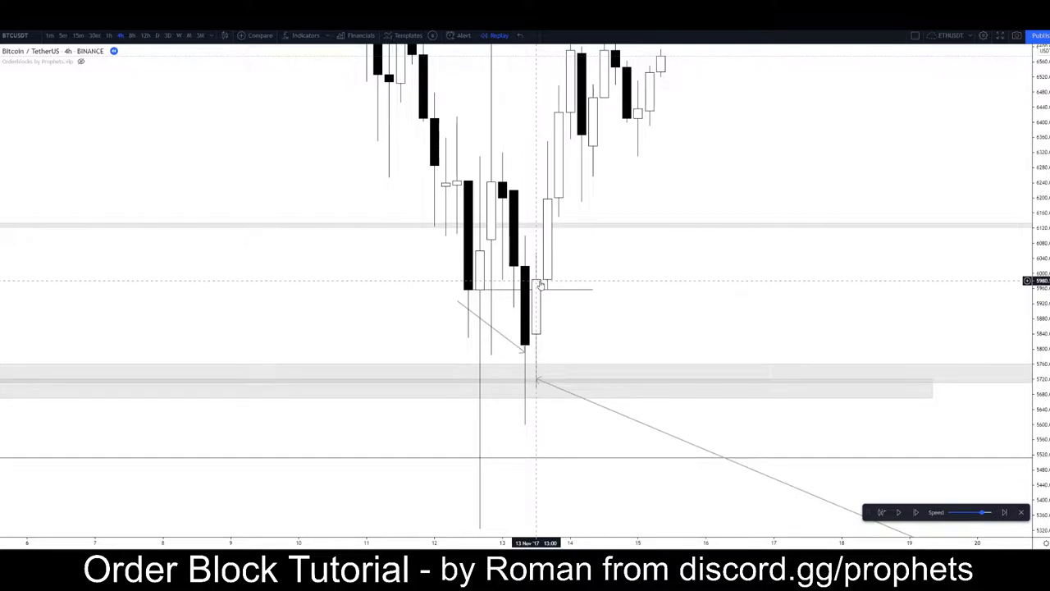
Examine how the 4-hour candles of 12 to 15 November 2017 react to the 5,956 line and the order block rectangles
scroll(534, 377, "down", 3)
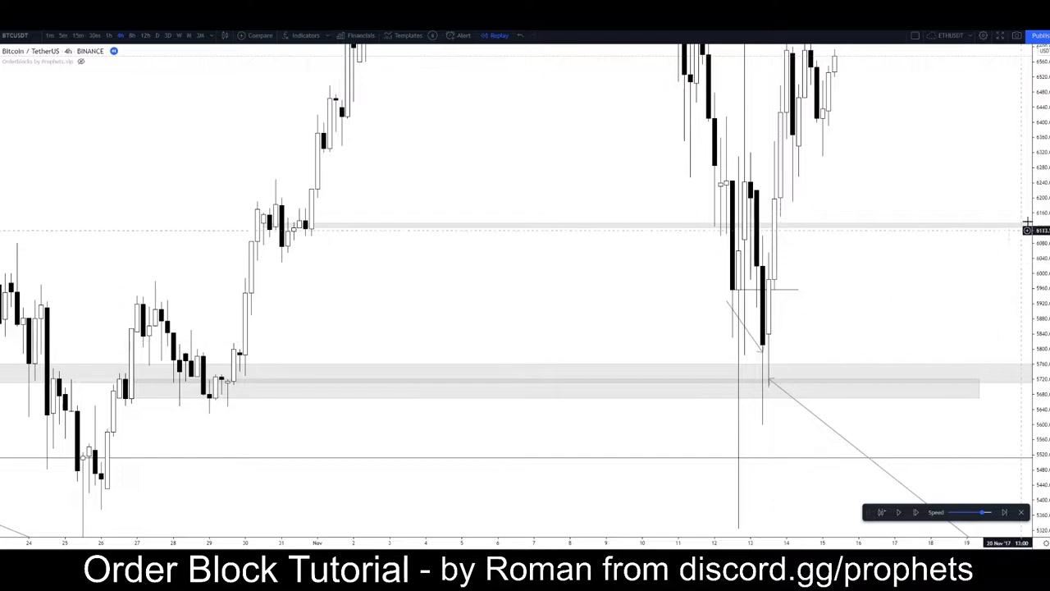
scroll(921, 279, "up", 2)
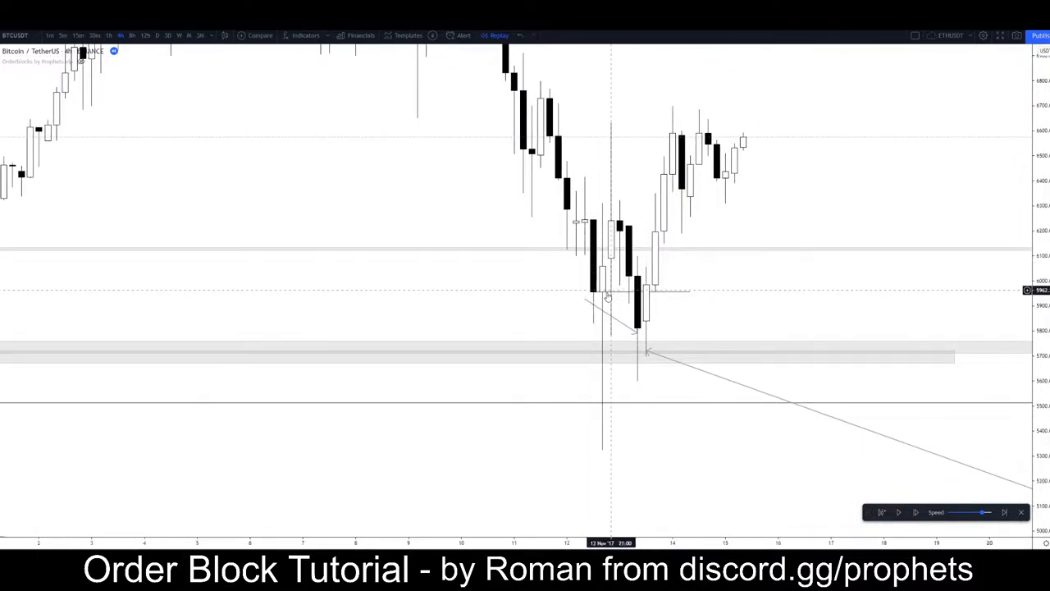
left_click(661, 293)
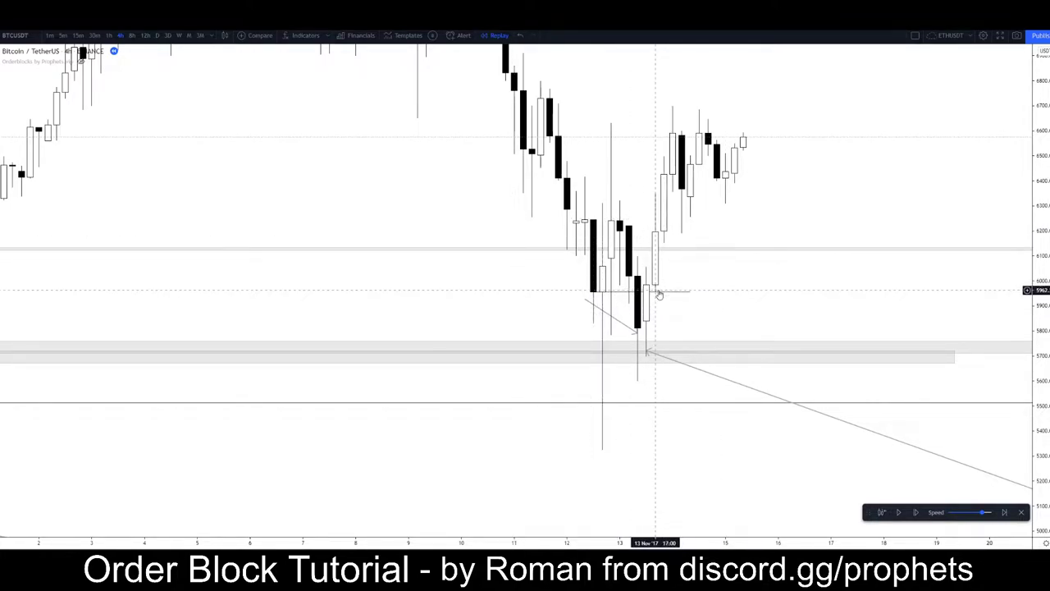
scroll(661, 259, "down", 3)
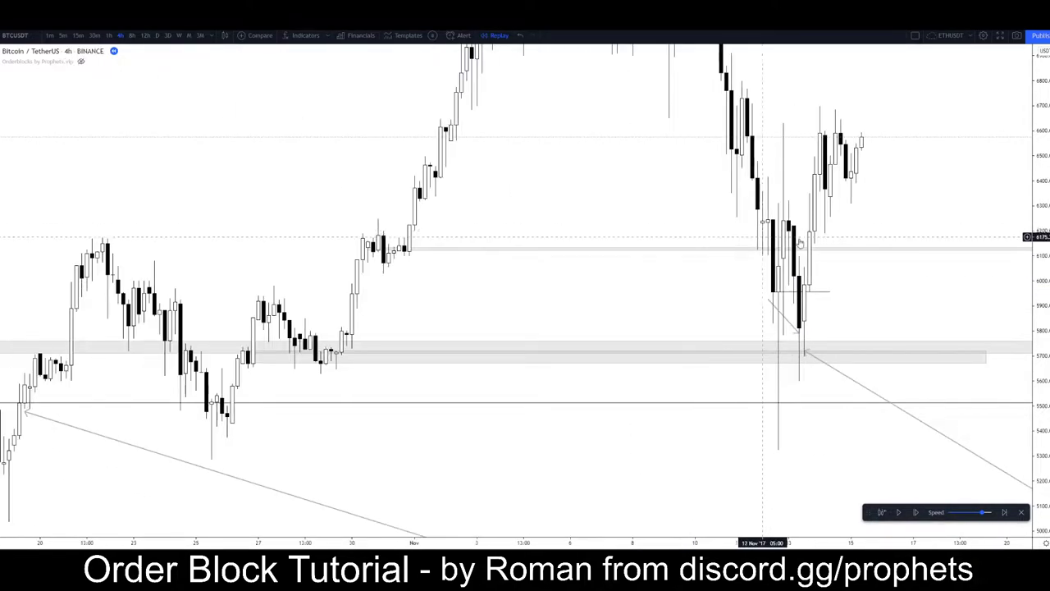
double_click(1034, 173)
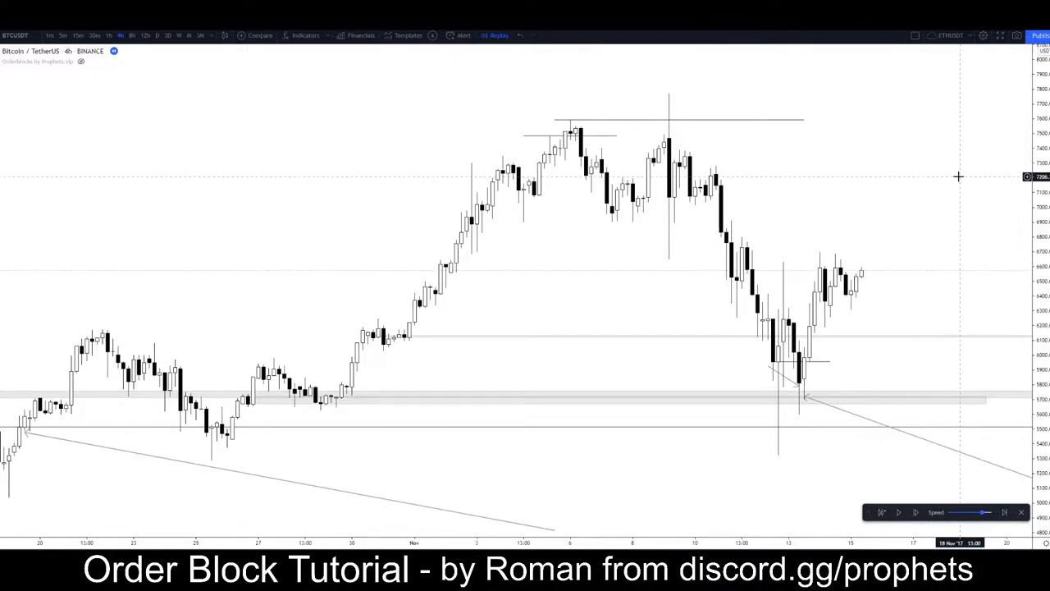
scroll(958, 163, "down", 3)
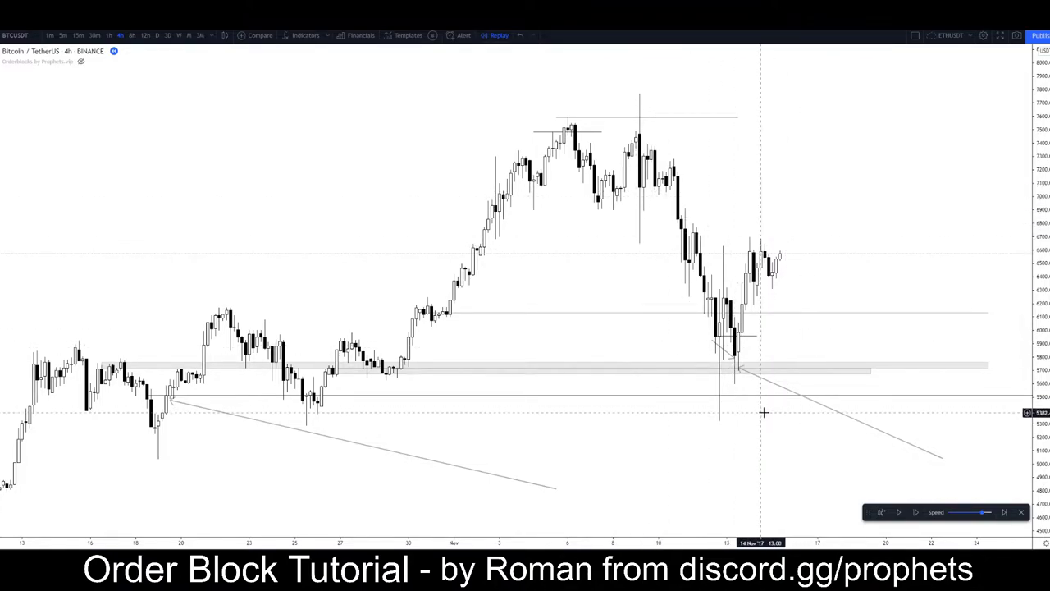
left_click_drag(840, 237, 817, 222)
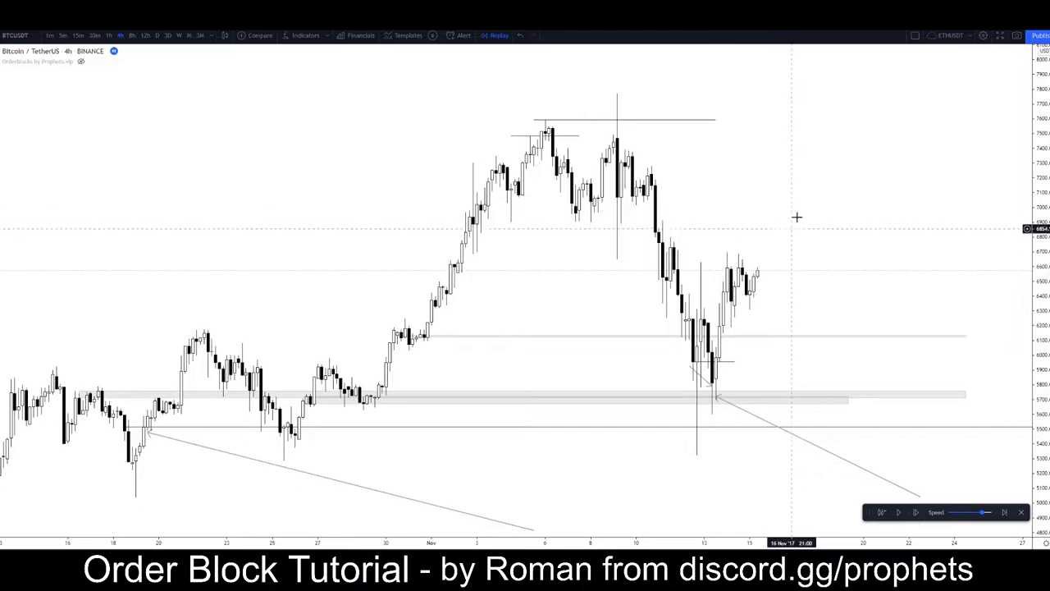
Return the chart to the daily timeframe and remove all drawings
left_click(156, 38)
scroll(554, 204, "up", 7)
left_click_drag(484, 192, 695, 197)
scroll(695, 197, "up", 3)
right_click(679, 208)
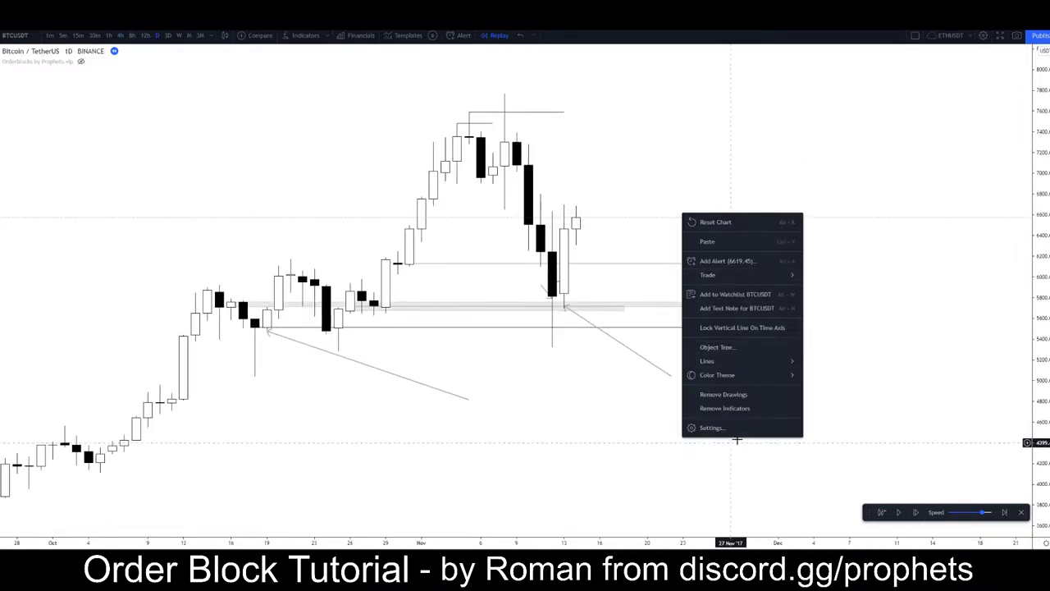
left_click(757, 394)
Draw a rectangle from the 16 October 2017 candle to about 30 November and fit it to the candle's body between about 5,760 and 5,710
left_click_drag(208, 267, 204, 264)
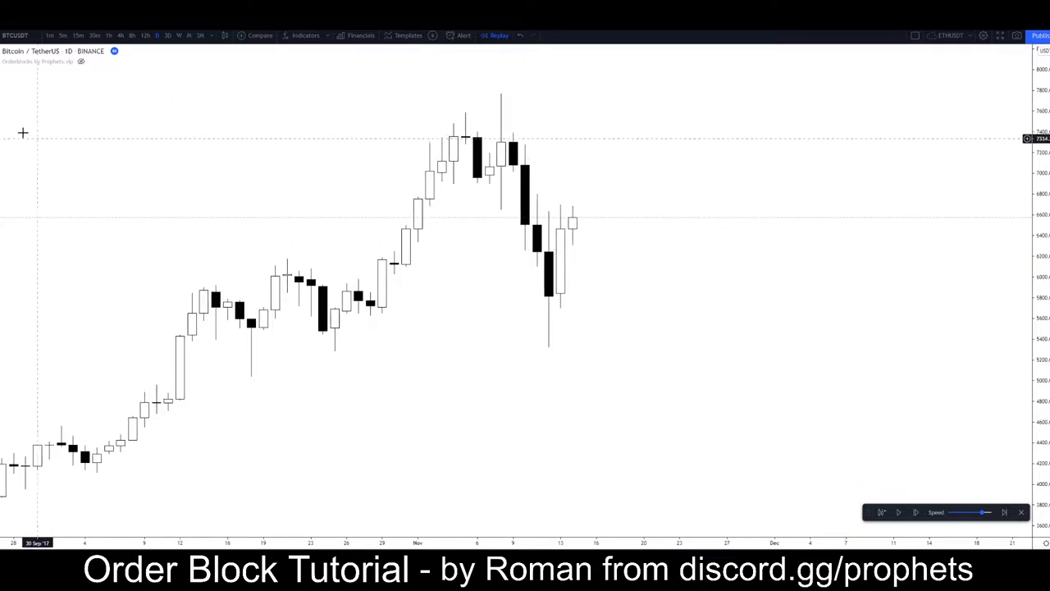
mouse_move(227, 302)
left_mouse_down()
mouse_move(727, 347)
mouse_move(762, 334)
left_mouse_up()
left_click_drag(495, 334, 495, 306)
left_click(187, 376)
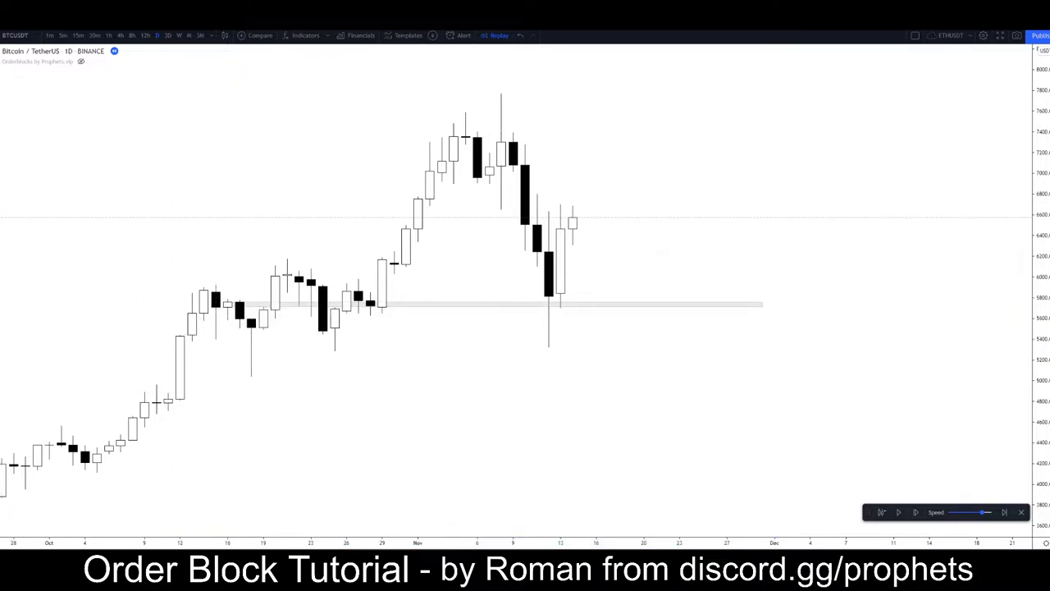
Sketch green brush strokes under the 28 October 2017 candle and along the rise and fall from 29 October to 11 November
left_click(0, 112)
left_click(1, 98)
left_click(1, 97)
left_click(25, 102)
mouse_move(182, 347)
left_mouse_down()
mouse_move(209, 283)
mouse_move(249, 324)
mouse_move(382, 331)
mouse_move(431, 144)
mouse_move(468, 148)
mouse_move(535, 321)
left_mouse_up()
key("Delete")
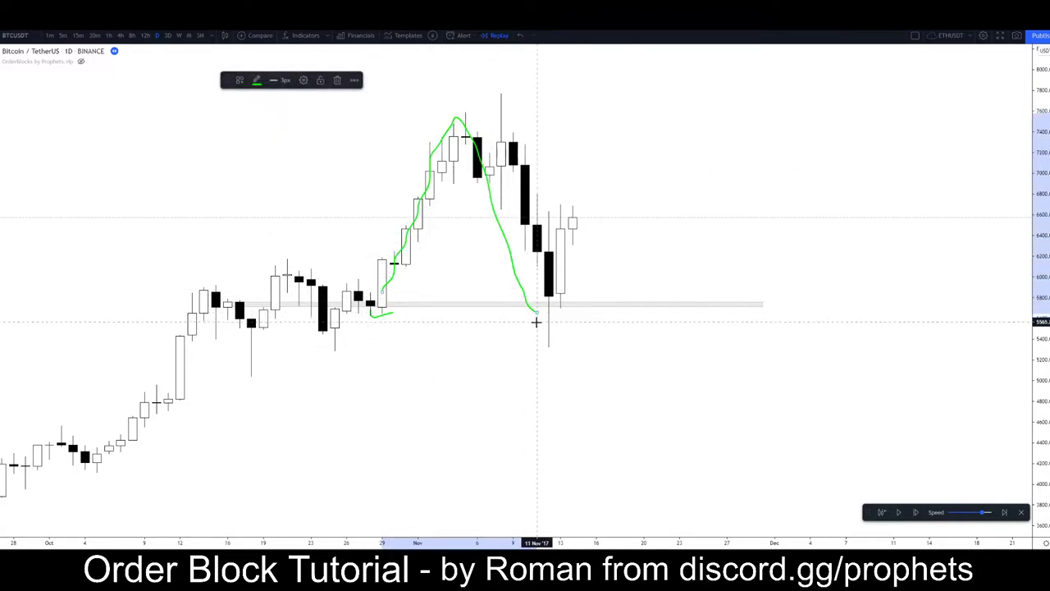
Remove the green brush strokes from the chart
key("ctrl+z")
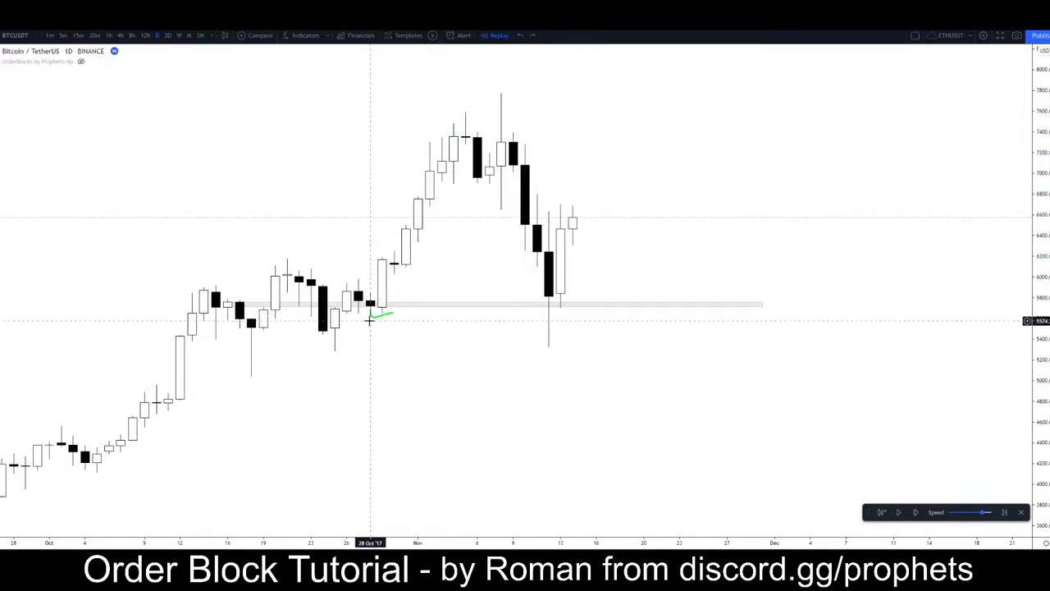
left_click(381, 316)
key("Delete")
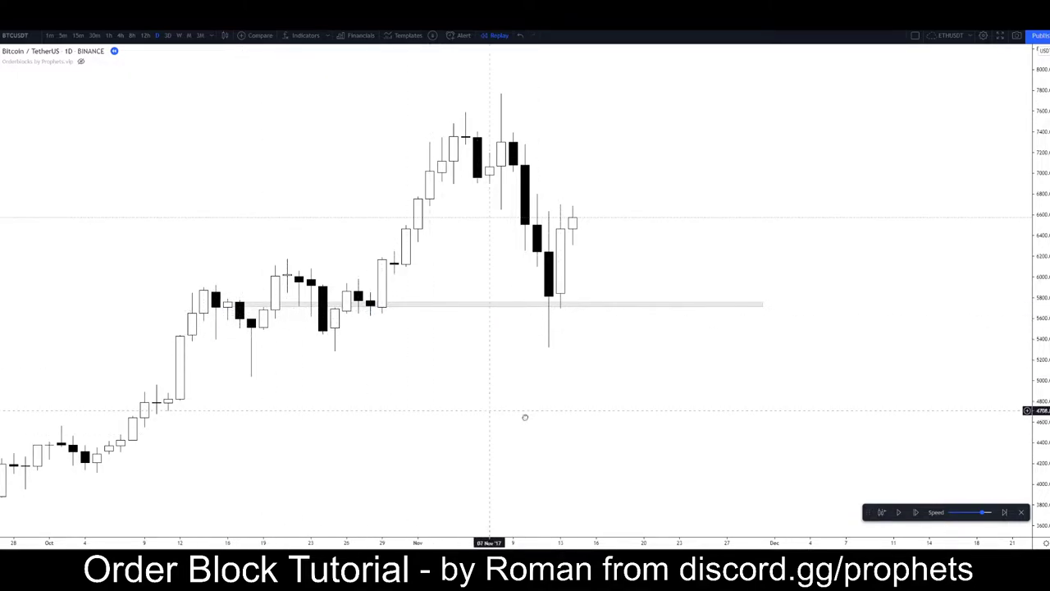
Draw a path from 7 November up to the 13 November candle and down to about 4,750 on 18 November, and delete it
left_click_drag(501, 413, 581, 443)
scroll(794, 391, "up", 2)
left_click_drag(647, 429, 763, 424)
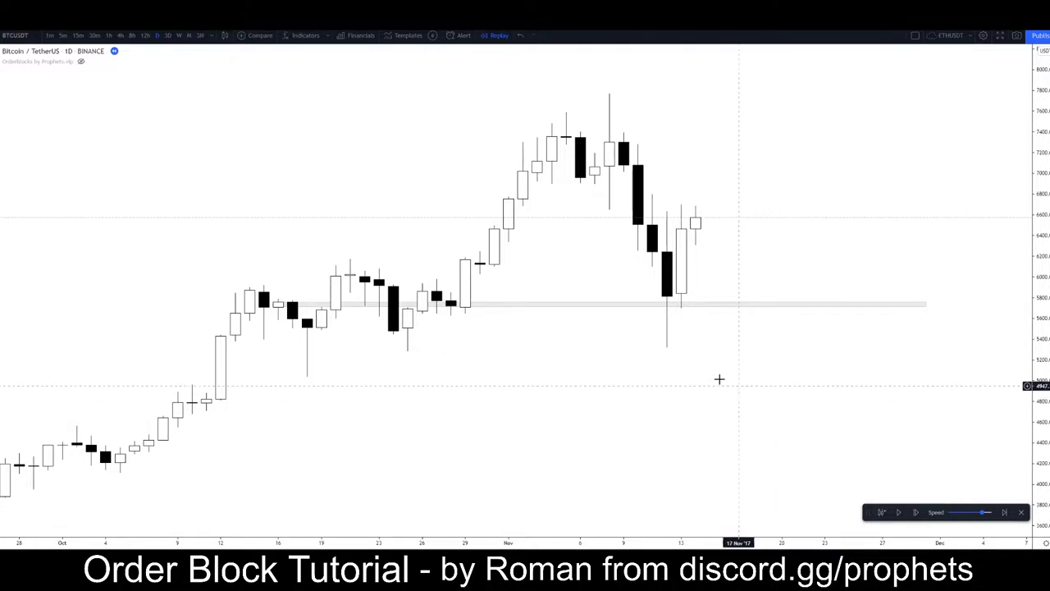
left_click(1, 101)
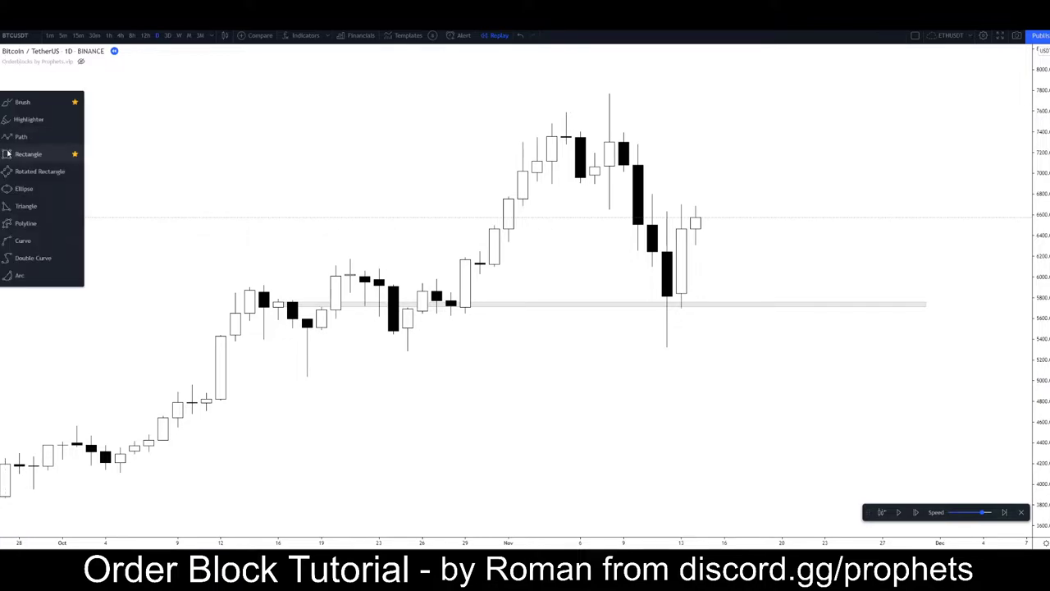
left_click(18, 153)
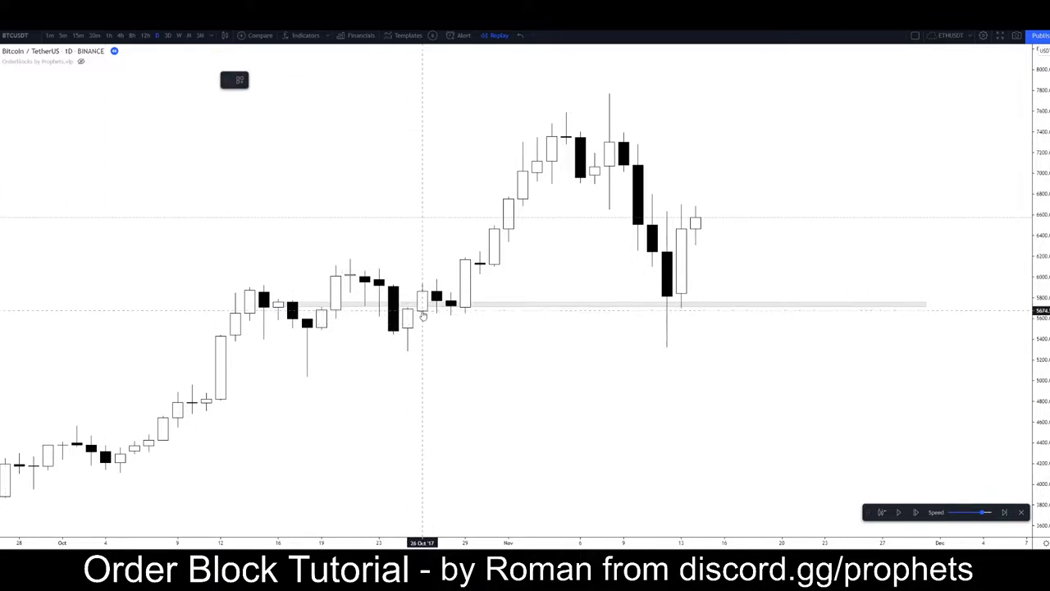
left_click(595, 450)
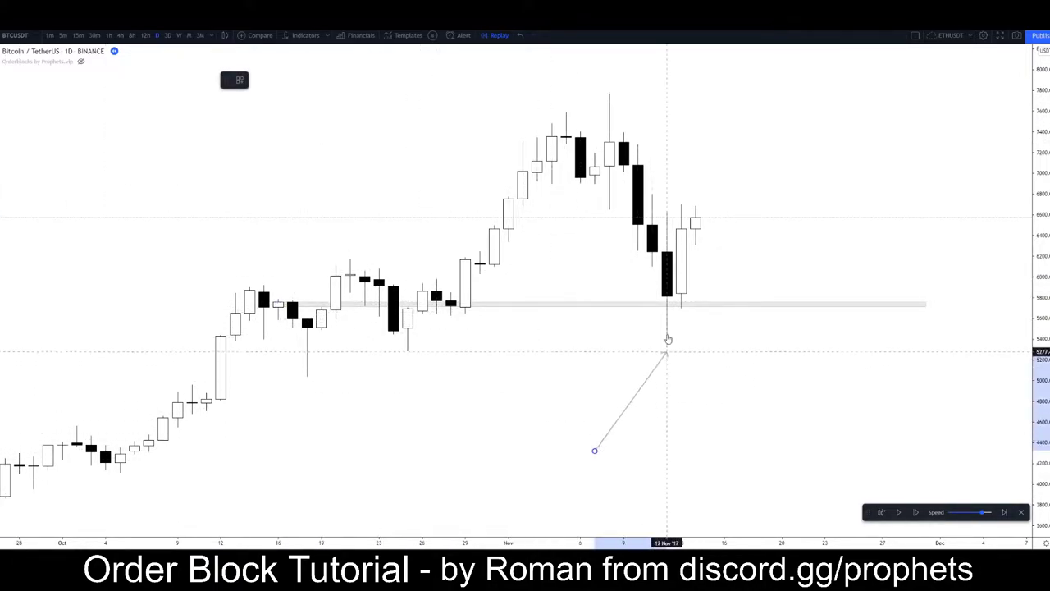
left_click(679, 310)
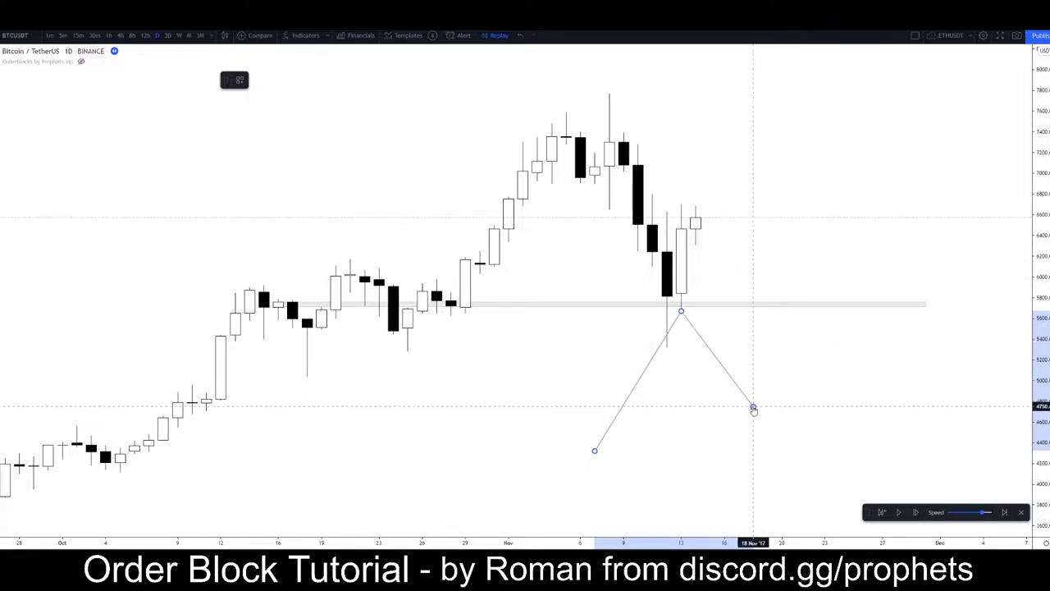
left_click(754, 408)
key("Delete")
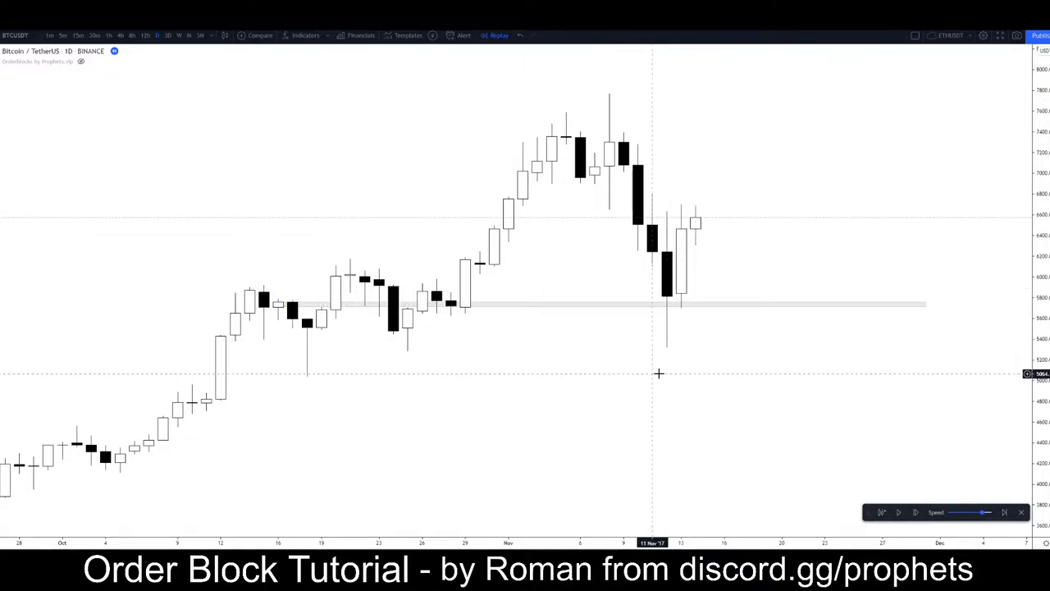
Draw a parallel channel around the October range from 10 October to 3 November, between about 6,170 and 5,290
left_click_drag(659, 373, 651, 386)
left_click(1, 117)
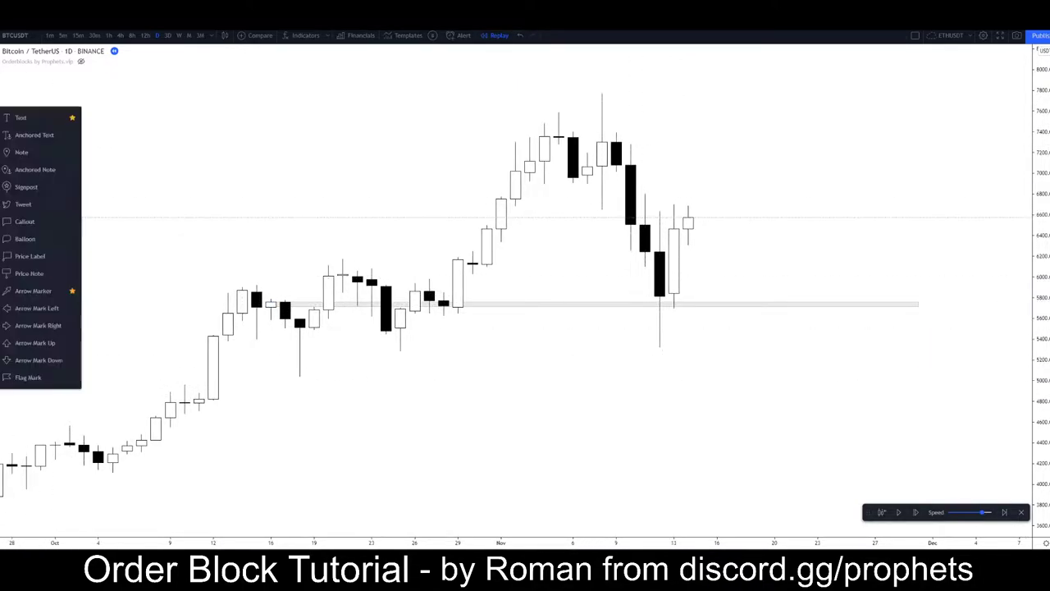
left_click(1, 102)
left_click(1, 102)
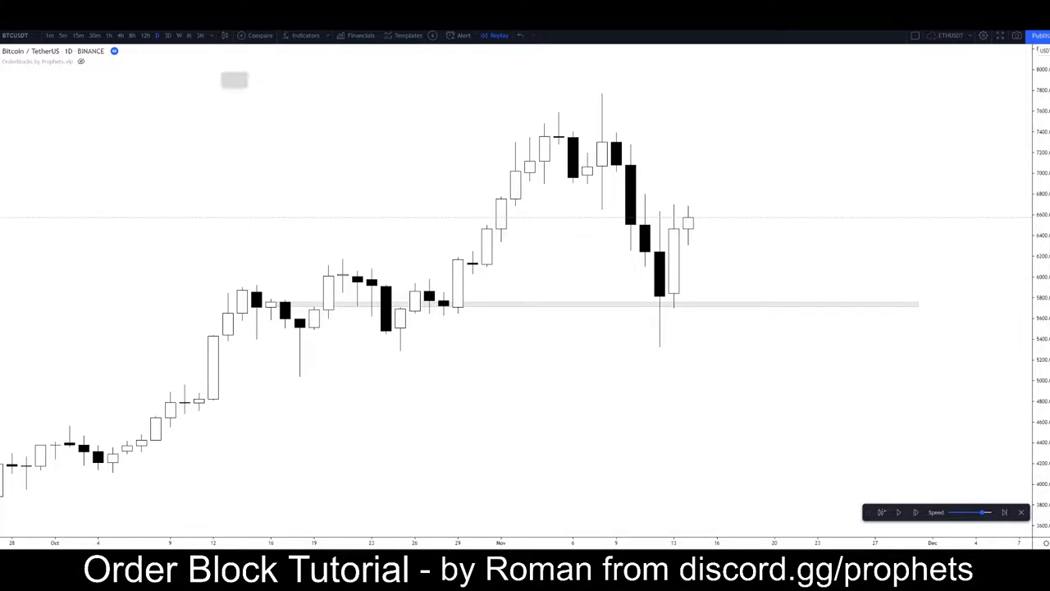
left_click(2, 71)
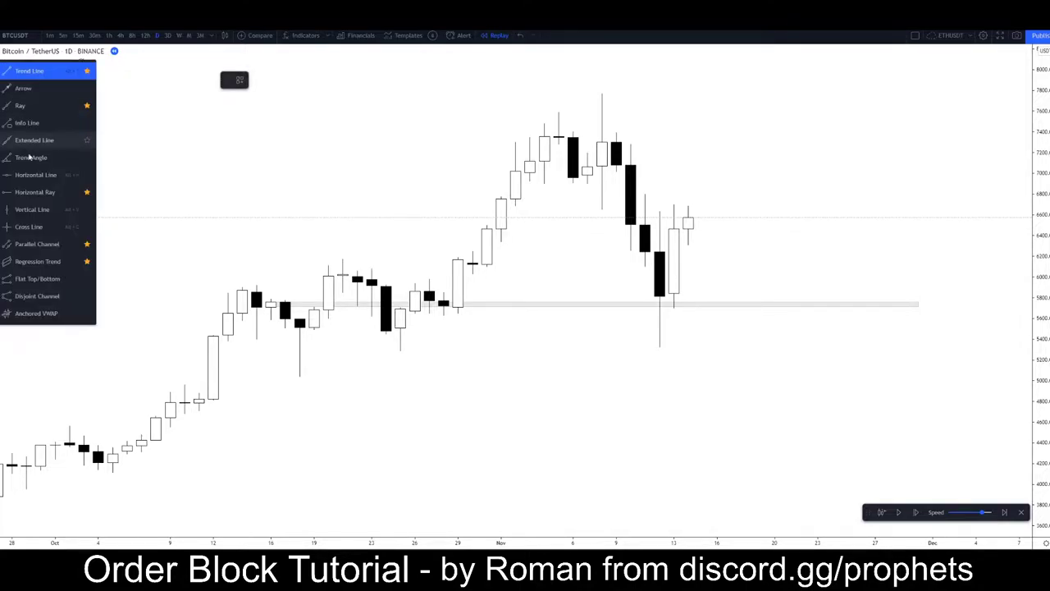
left_click(41, 244)
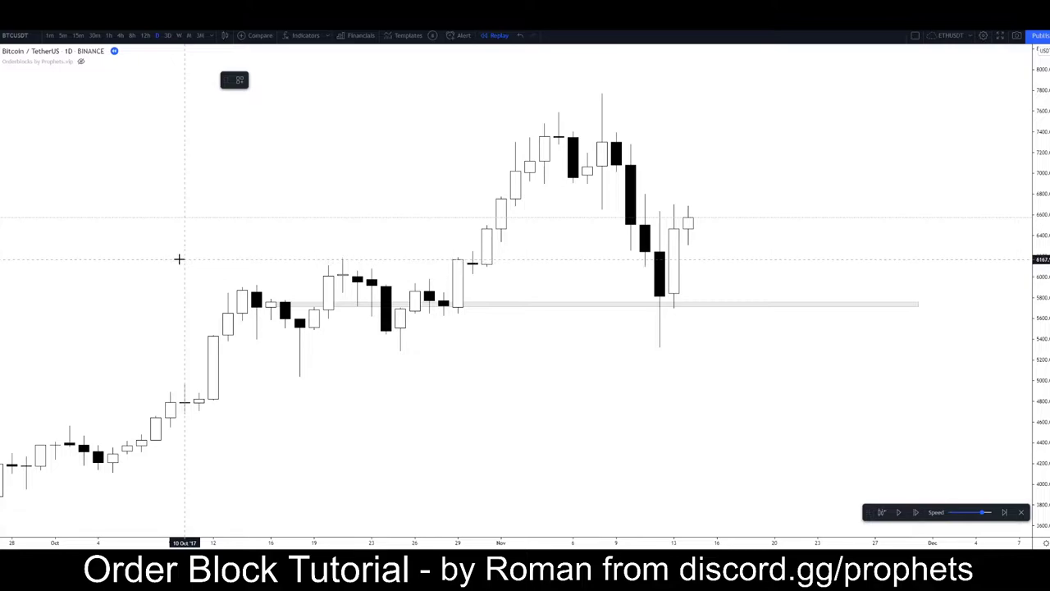
left_click(184, 259)
left_click(529, 260)
left_click(502, 351)
left_click(494, 377)
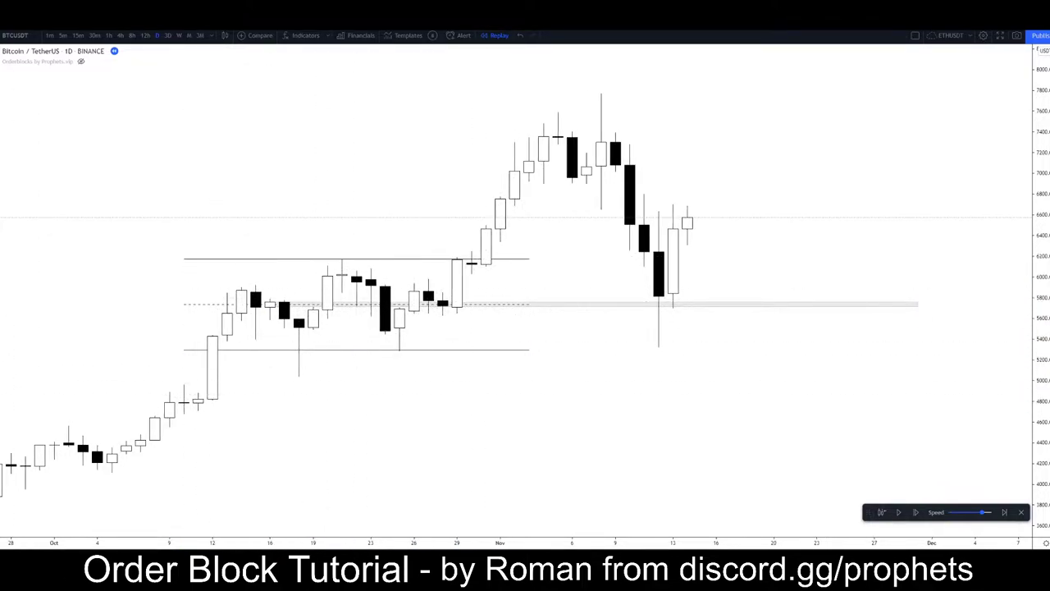
Draw an arrow from the rectangle at 27 November back to just below the 14 November candle, and delete it
key("alt+t")
left_click(873, 300)
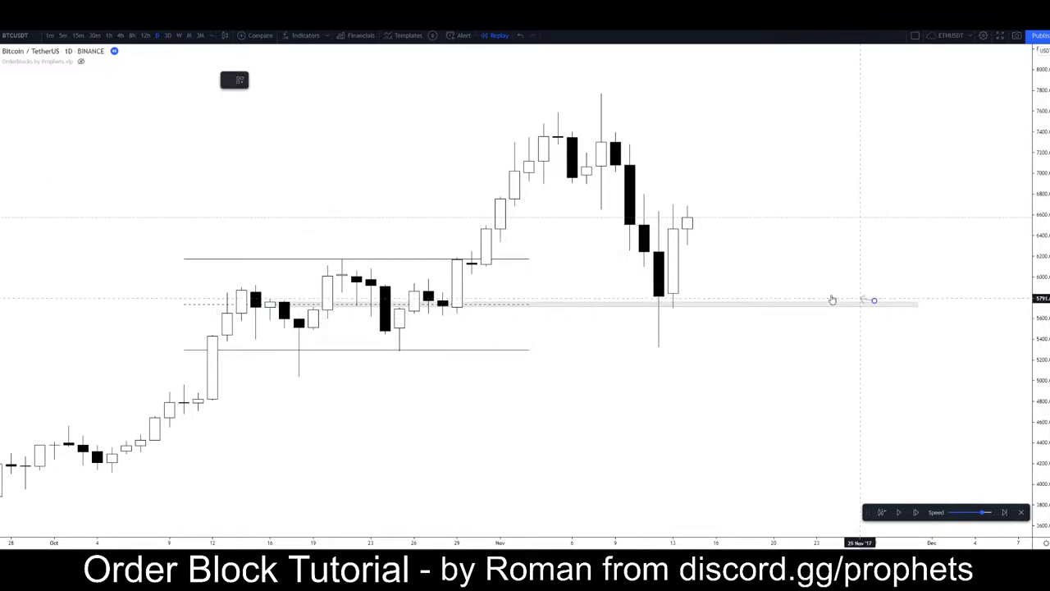
left_click(687, 253)
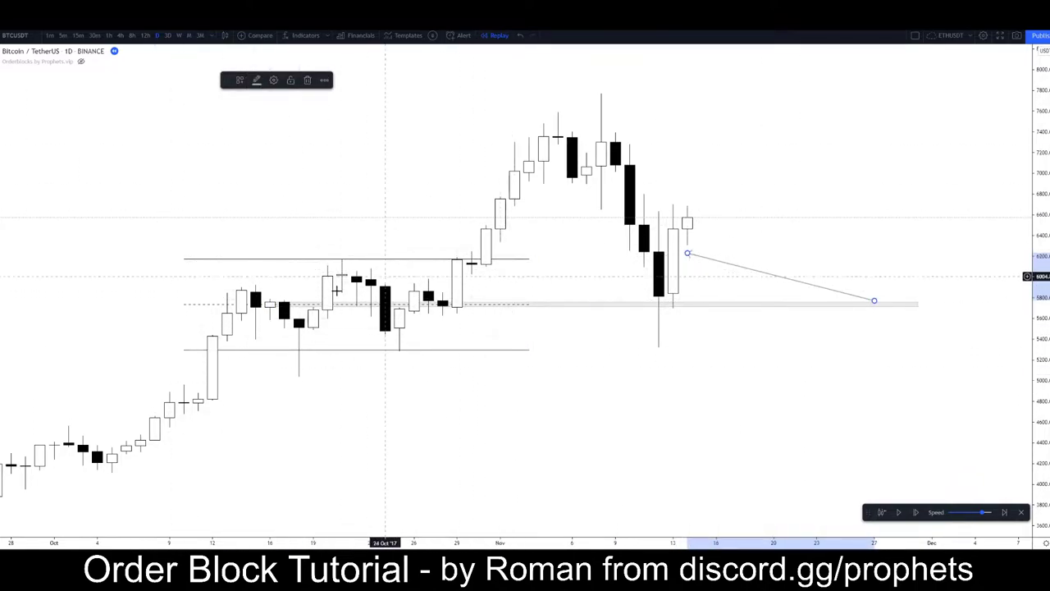
key("Delete")
Remove the parallel channel and the order block rectangle from the chart
right_click(476, 415)
left_click(405, 421)
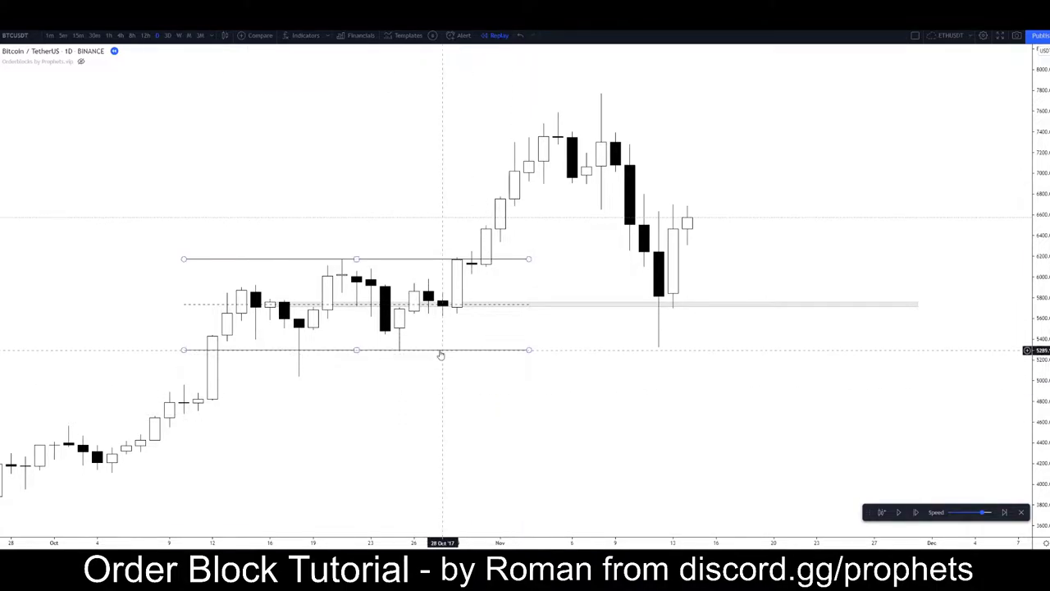
key("Delete")
left_click(543, 304)
key("Delete")
Draw a rectangle from the 30 October 2017 candle to 13 December and flatten it to the candle's thin body at about 6,130
left_click_drag(652, 312, 487, 320)
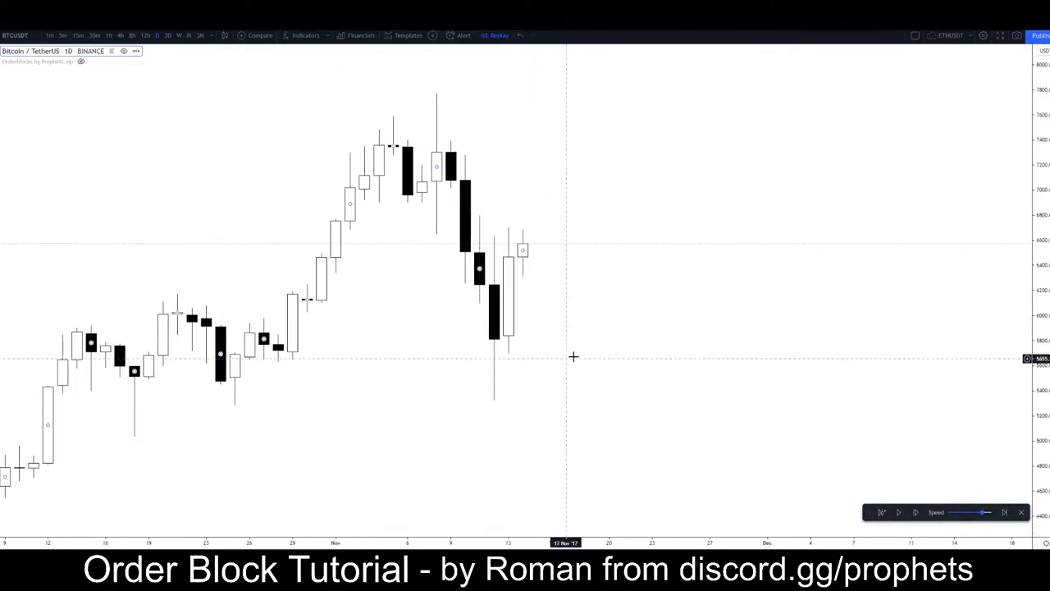
left_click_drag(573, 356, 546, 358)
left_click(4, 137)
left_click(8, 154)
left_click_drag(272, 309, 905, 348)
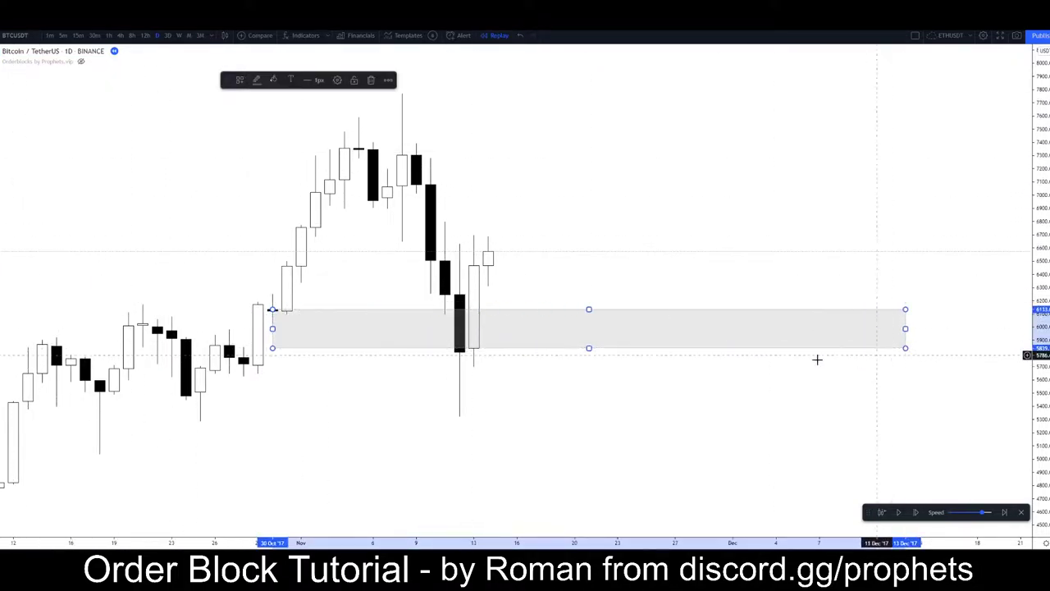
left_click_drag(588, 348, 588, 309)
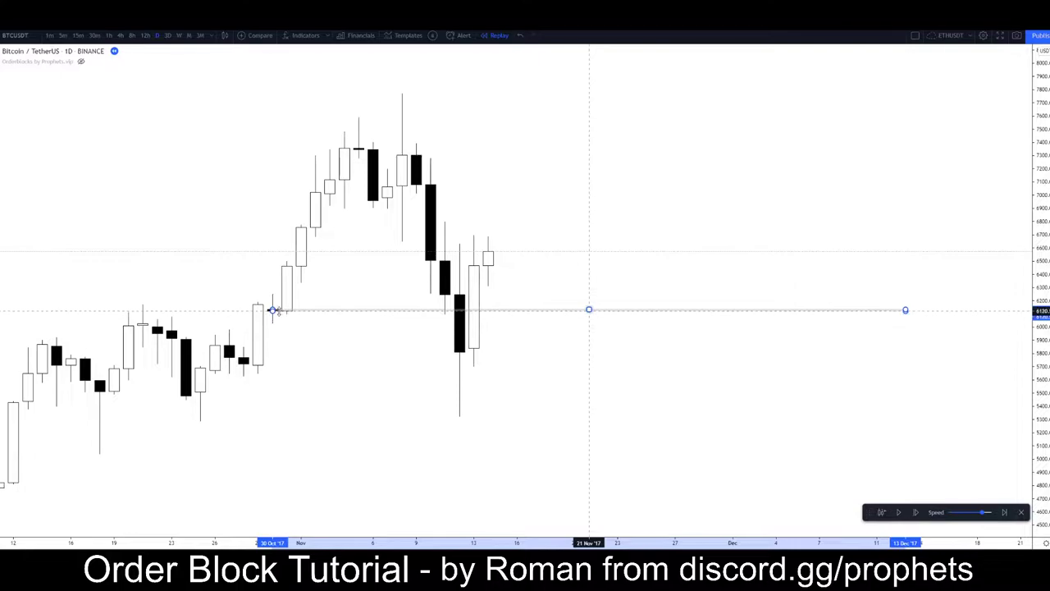
left_click(750, 380)
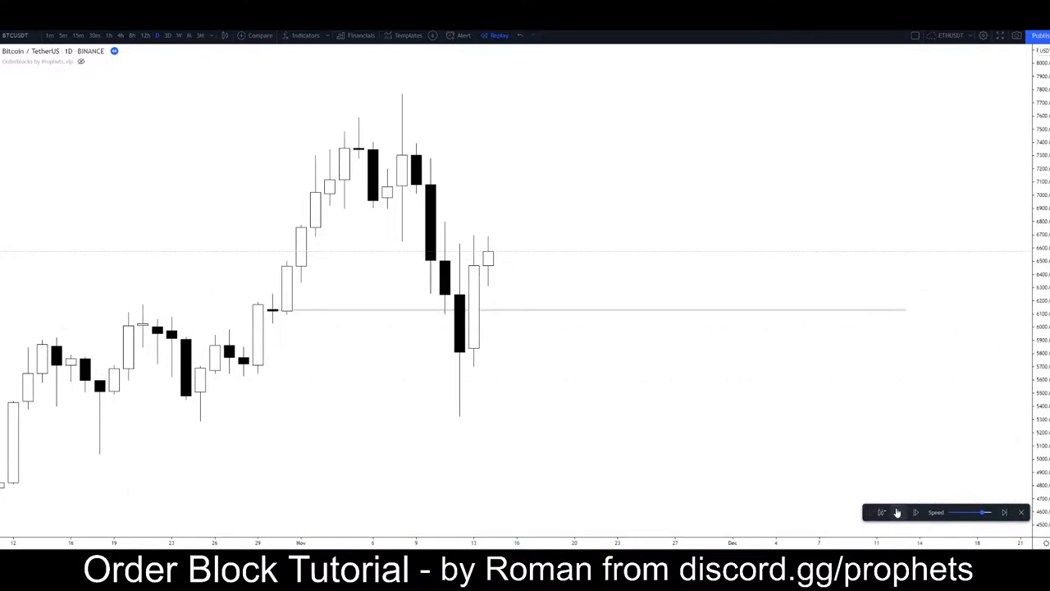
Play the bar replay forward to the 18 November 2017 candle and pause it
left_click(894, 512)
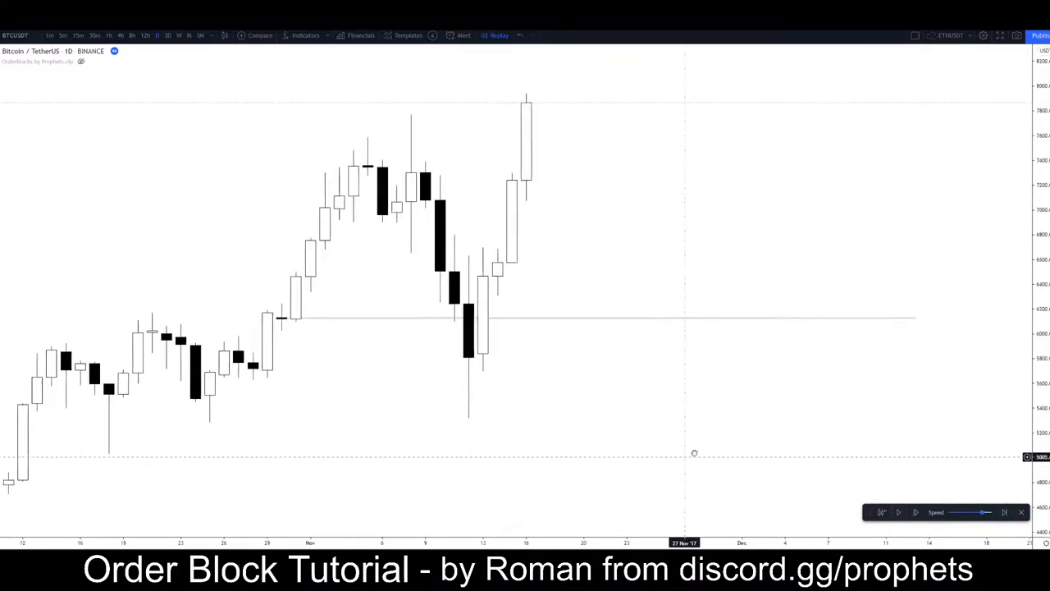
scroll(924, 251, "down", 2)
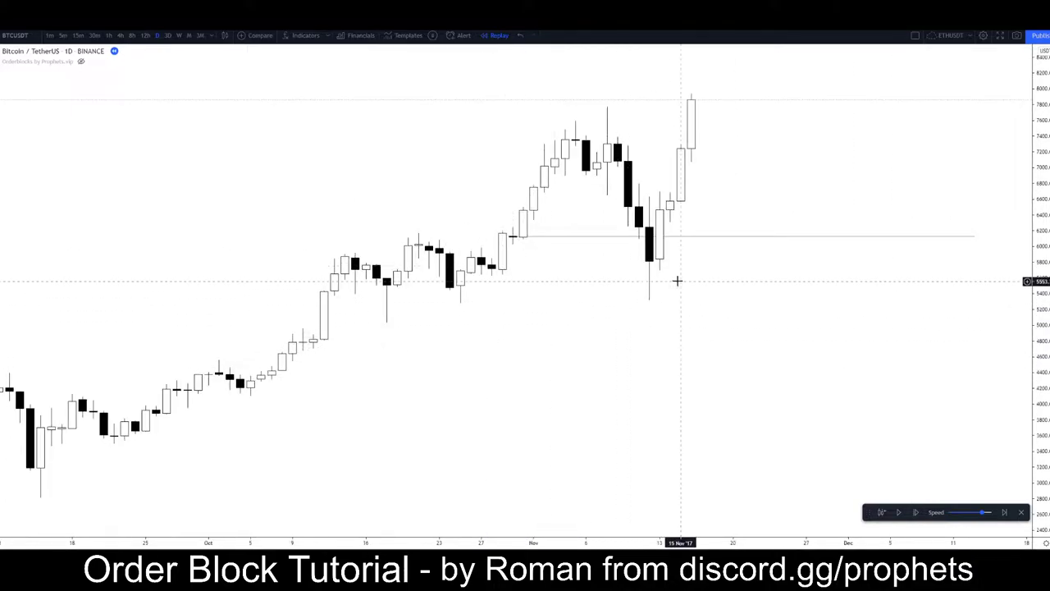
left_click_drag(743, 325, 704, 326)
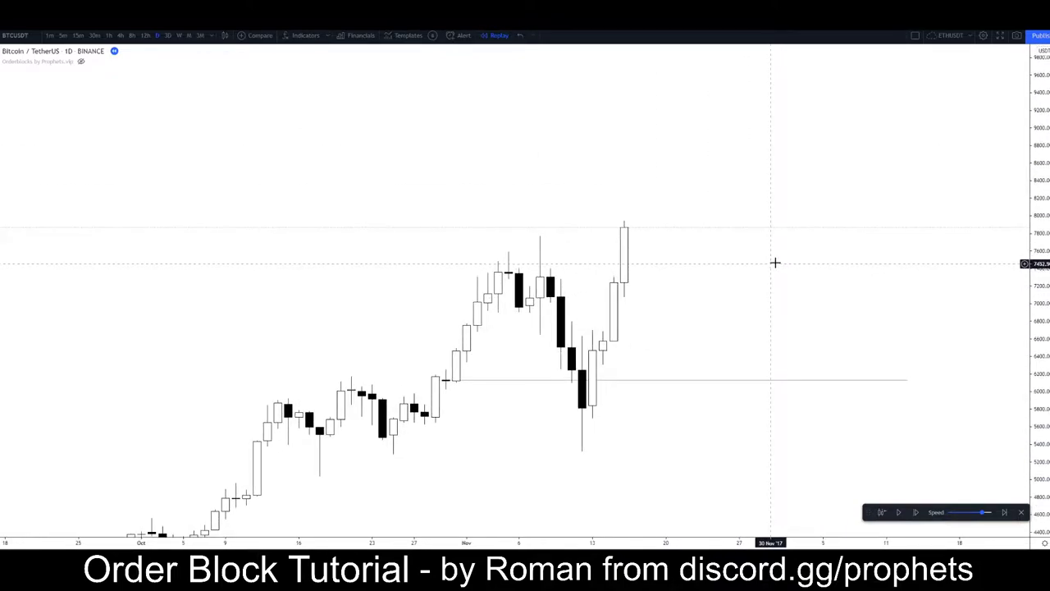
left_click_drag(762, 187, 775, 152)
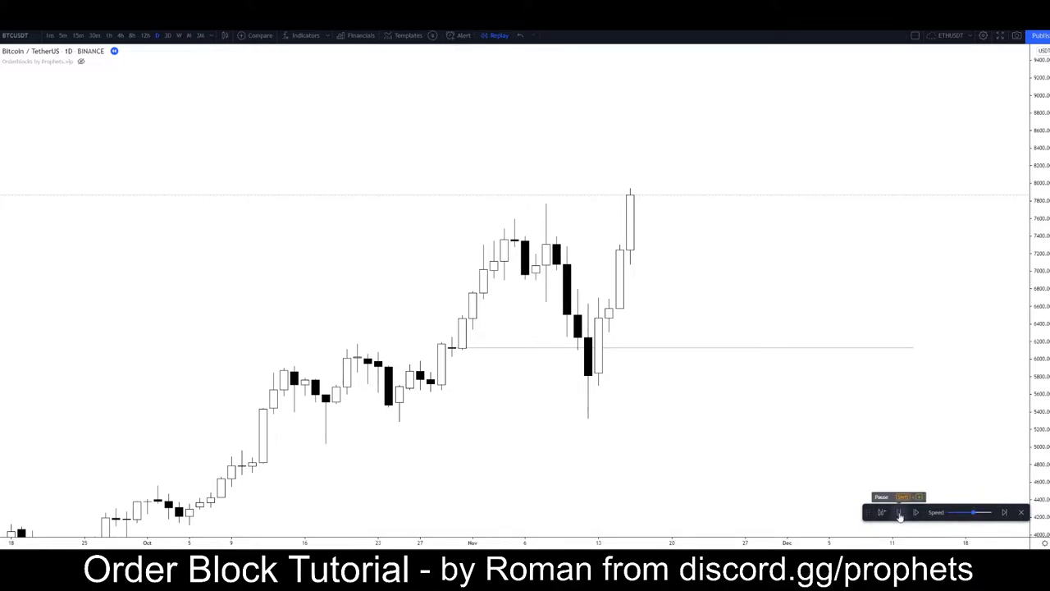
left_click(900, 515)
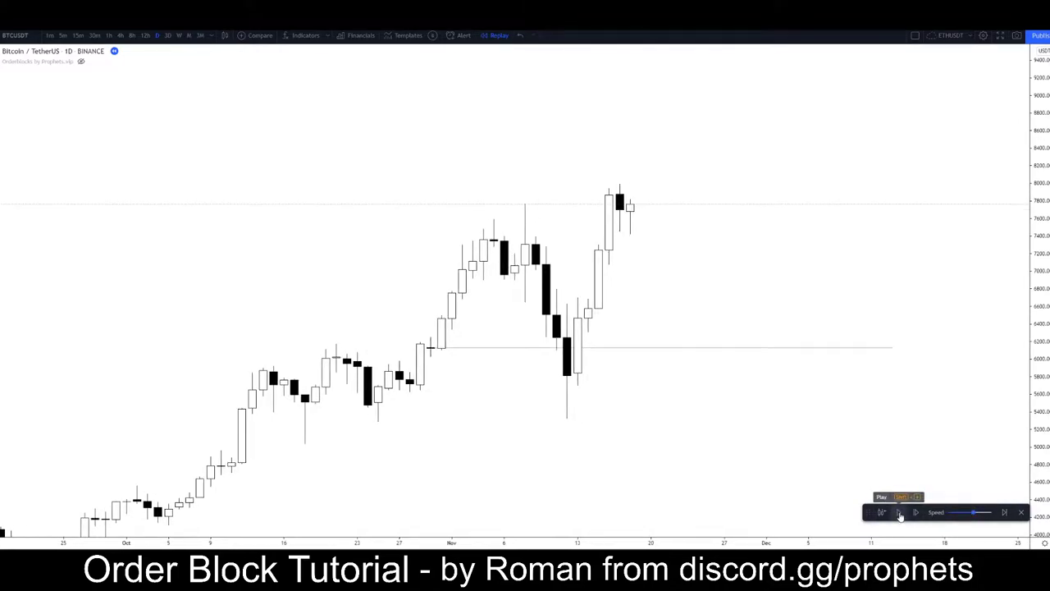
Mark the 17 November candle's body with a rectangle to about 9 December, and the 16 November high with a short trend line to 19 November
left_click_drag(762, 464, 628, 471)
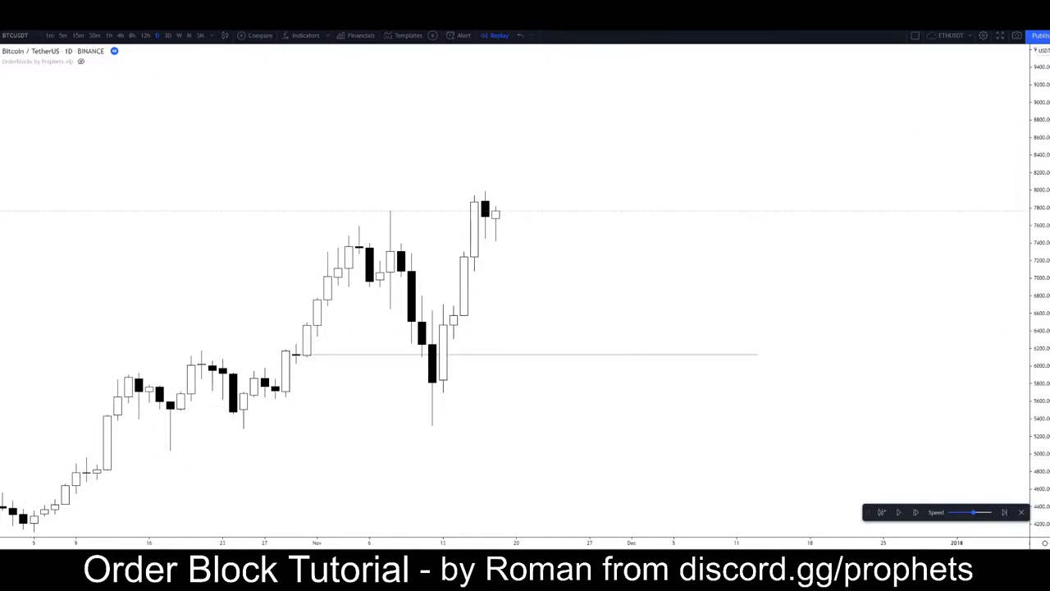
left_click_drag(489, 202, 719, 216)
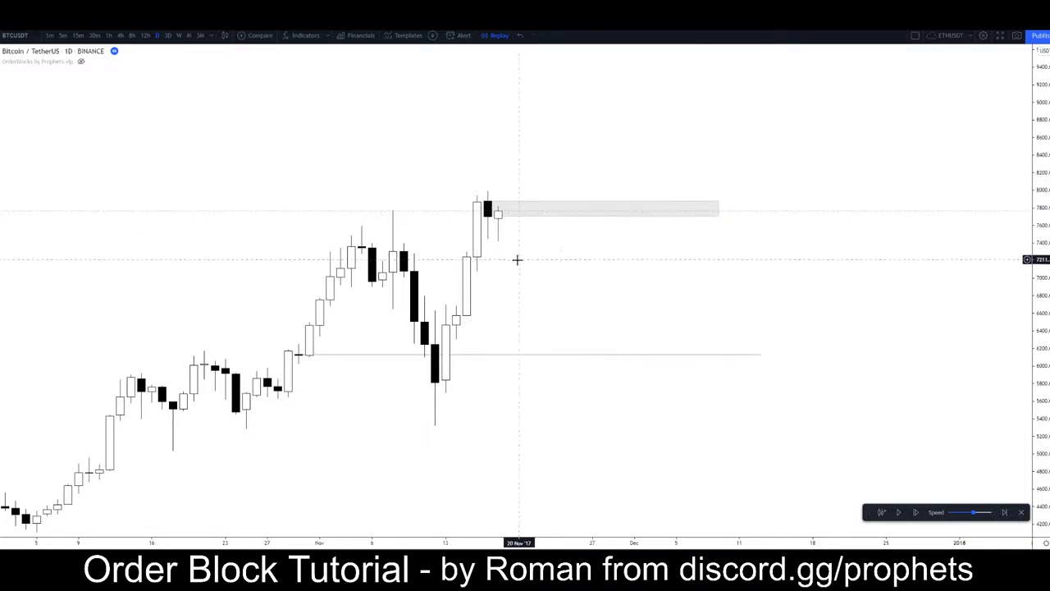
left_click_drag(541, 241, 557, 248)
left_click(0, 71)
left_click(39, 70)
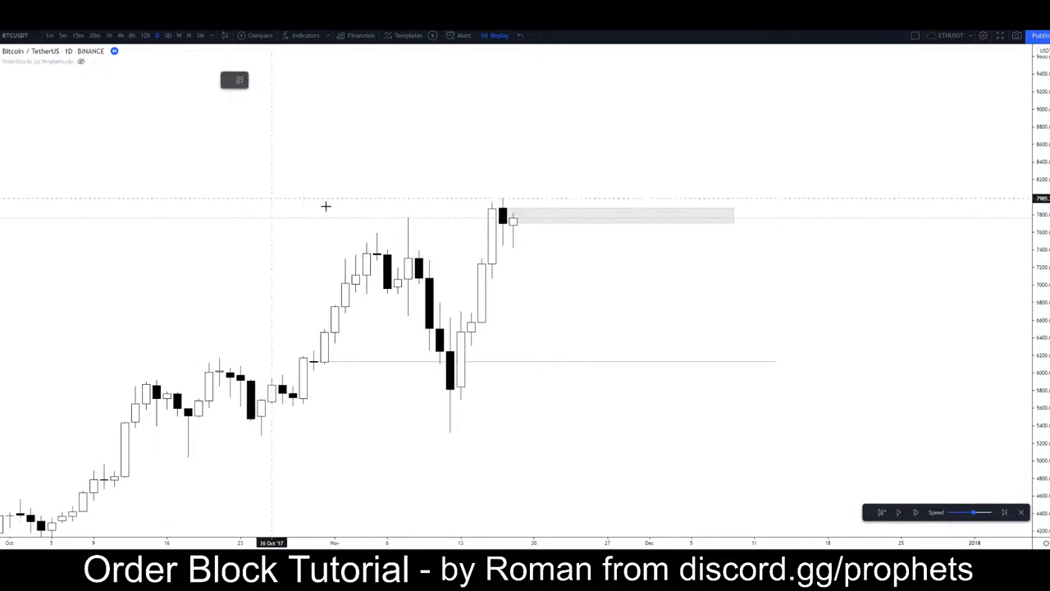
left_click(524, 203)
left_click(504, 168)
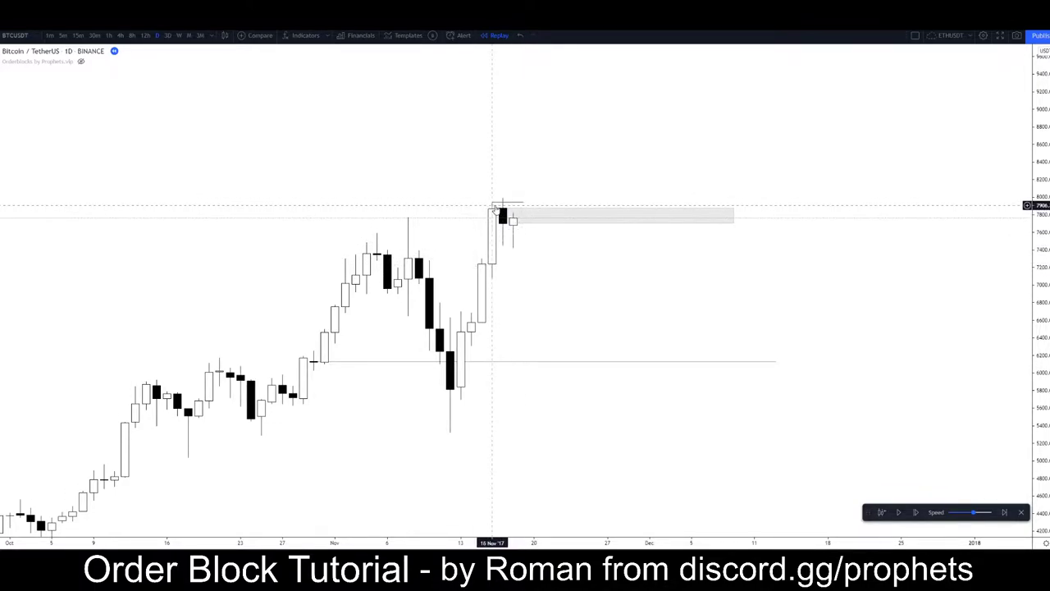
Draw a path arrow from about 29 November pointing just below the 19 November candle at about 7,530
left_click_drag(569, 274, 763, 286)
scroll(763, 286, "up", 3)
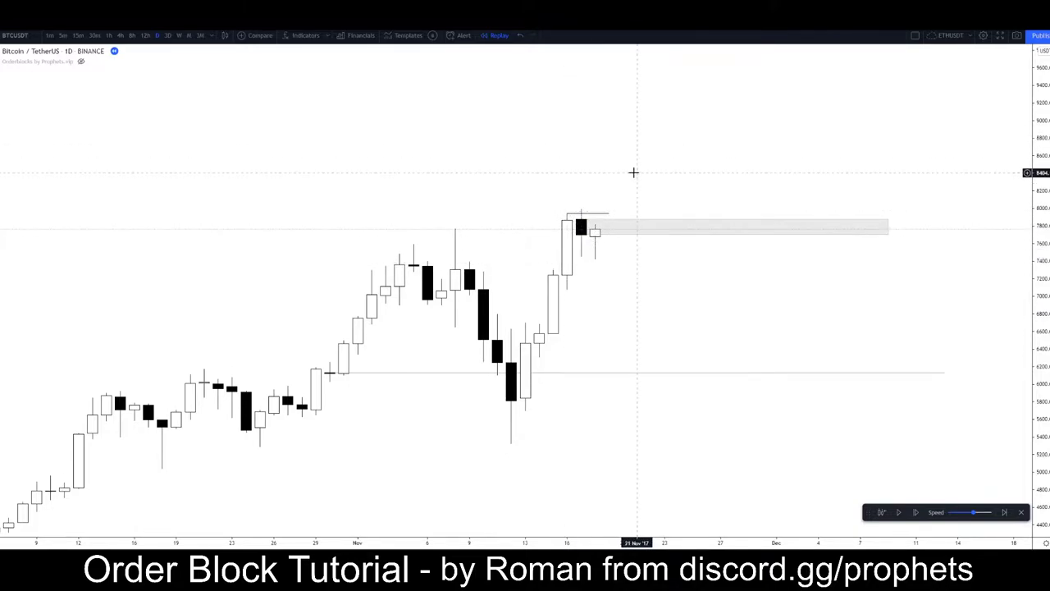
left_click_drag(632, 171, 581, 185)
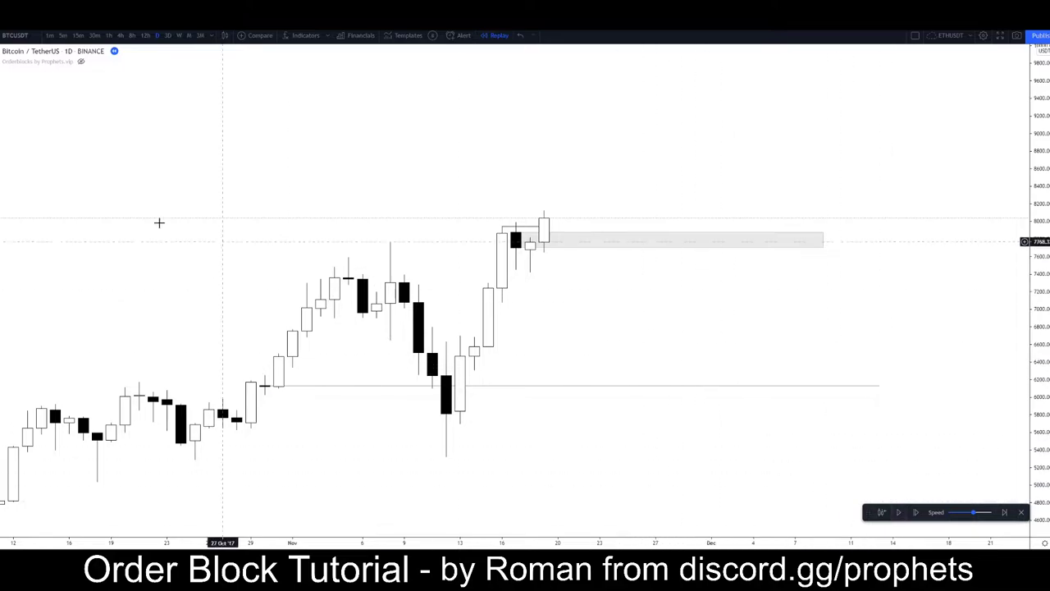
left_click(2, 105)
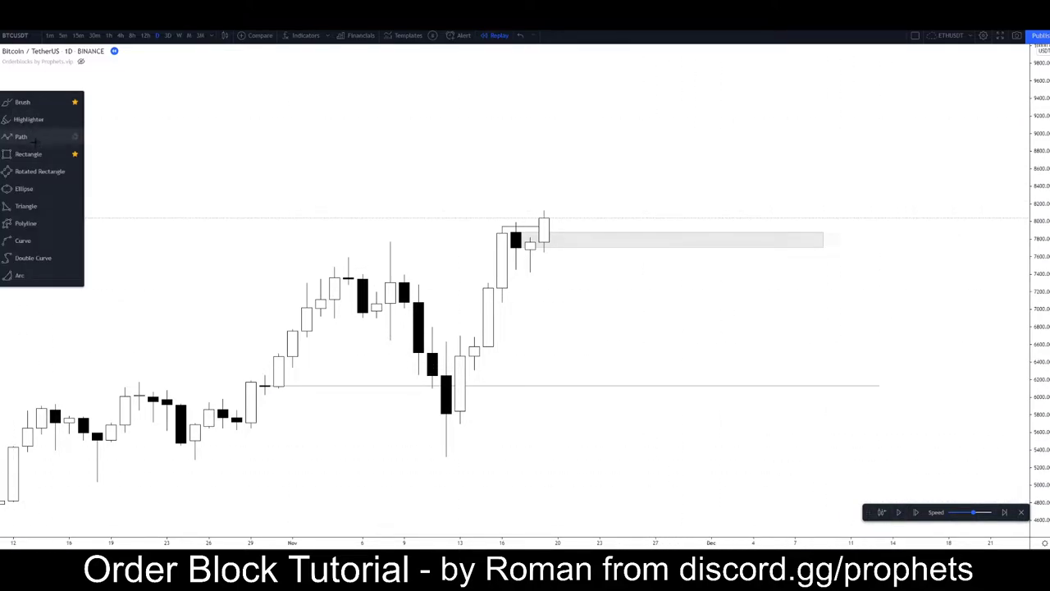
left_click(35, 143)
left_click(684, 281)
left_click(542, 263)
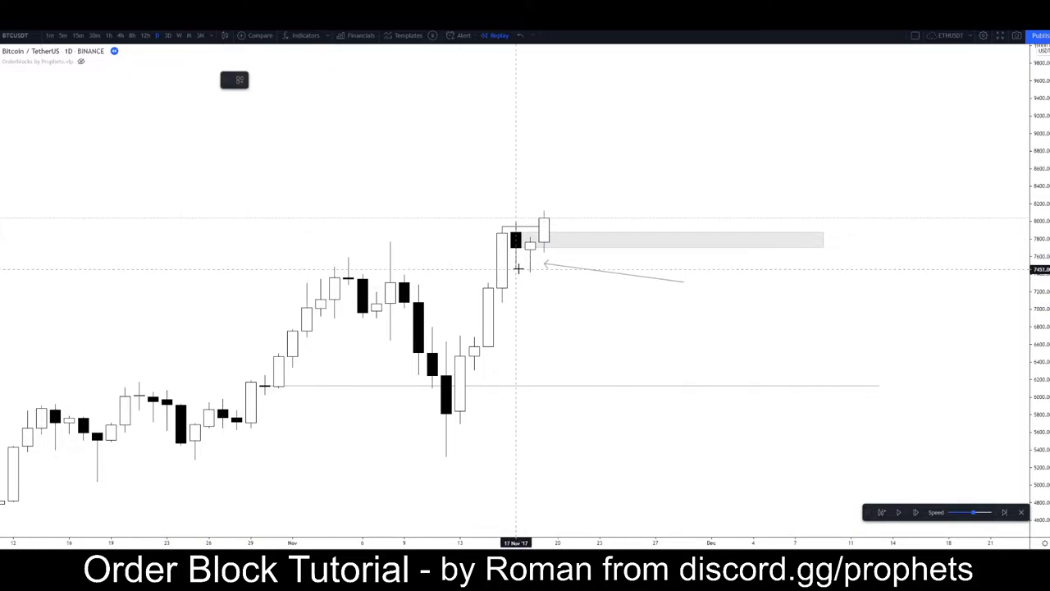
Remove the arrow and the short trend line around the 16 to 19 November candles, keeping the rectangle
left_click(515, 238)
left_click(531, 259)
left_click(532, 239)
left_click(561, 265)
key("Delete")
left_click(541, 269)
key("Delete")
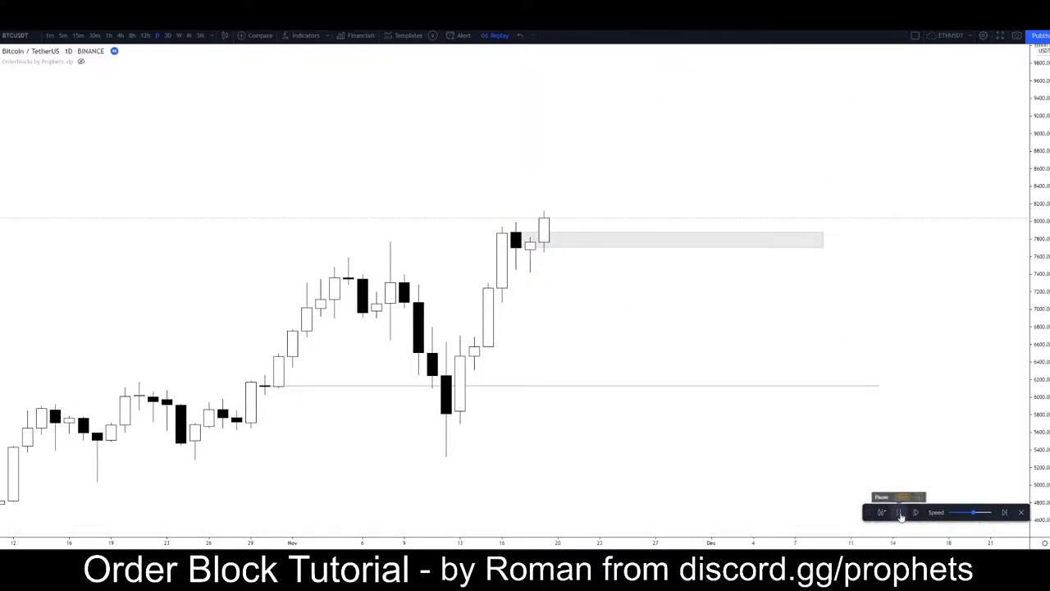
Play the bar replay forward to the 22 November 2017 candle
left_click(900, 516)
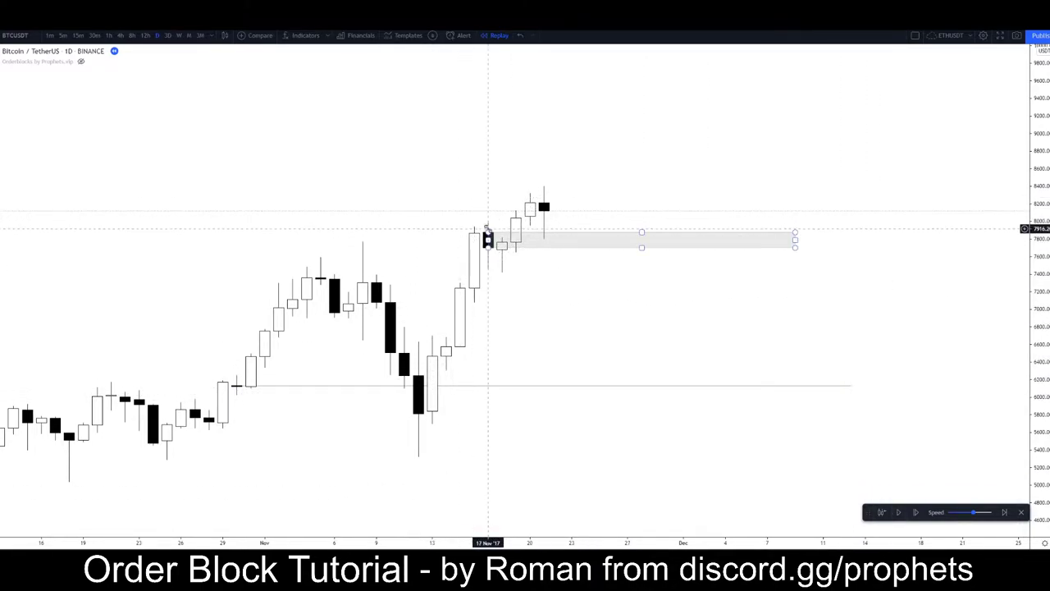
left_click_drag(573, 311, 516, 320)
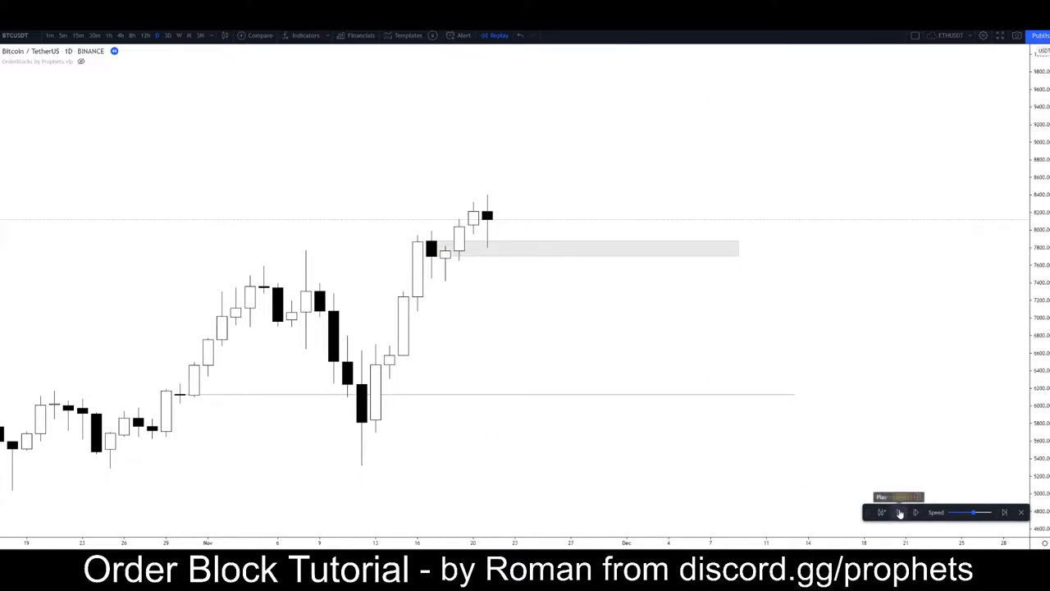
left_click(899, 512)
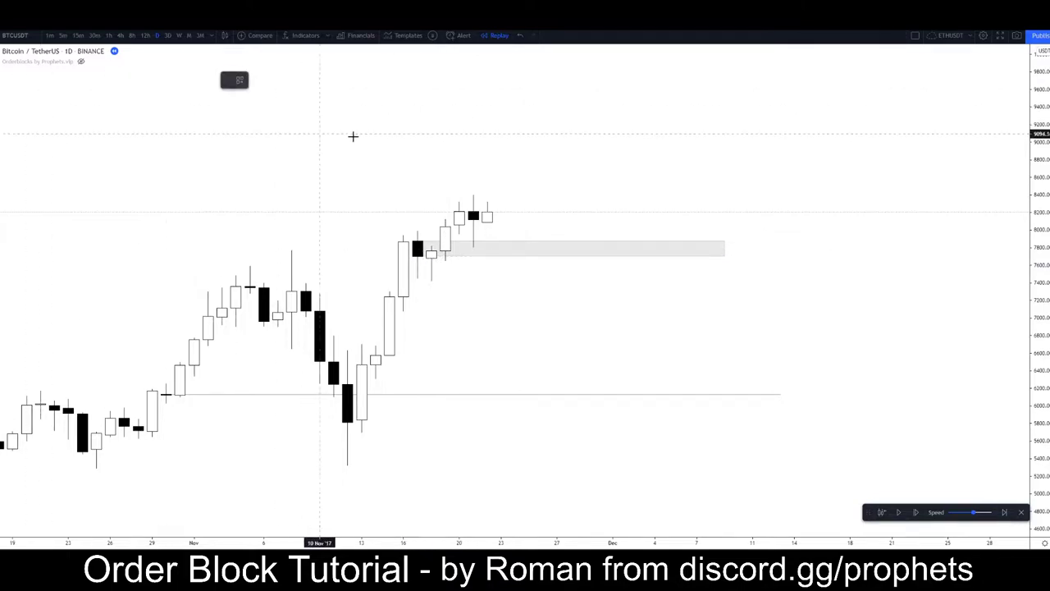
Mark the 20 to 22 November highs with a short horizontal trend line at about 8,320
left_click(489, 210)
left_click(465, 204)
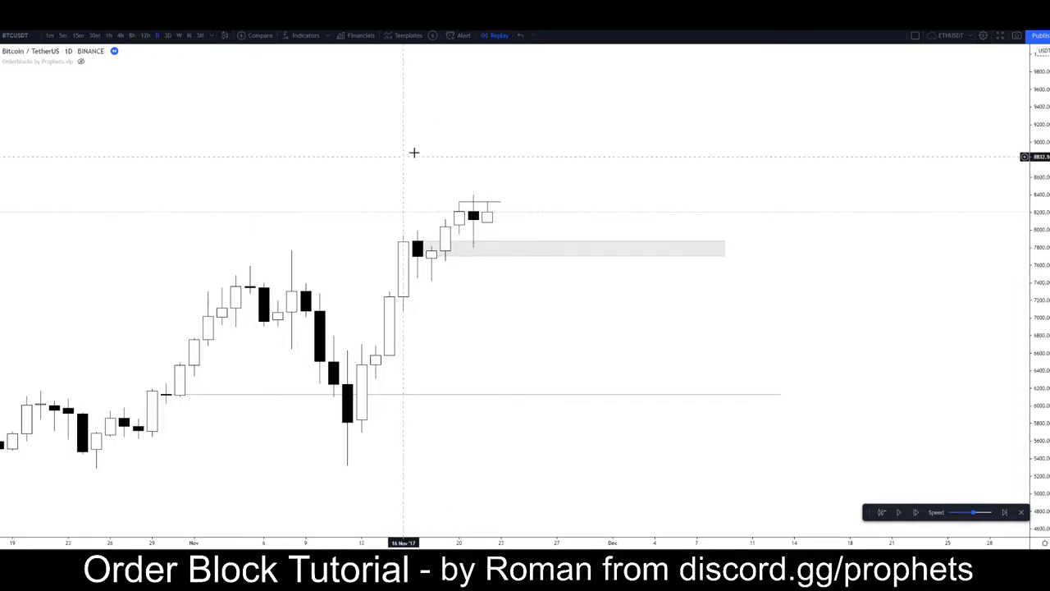
left_click_drag(383, 197, 398, 193)
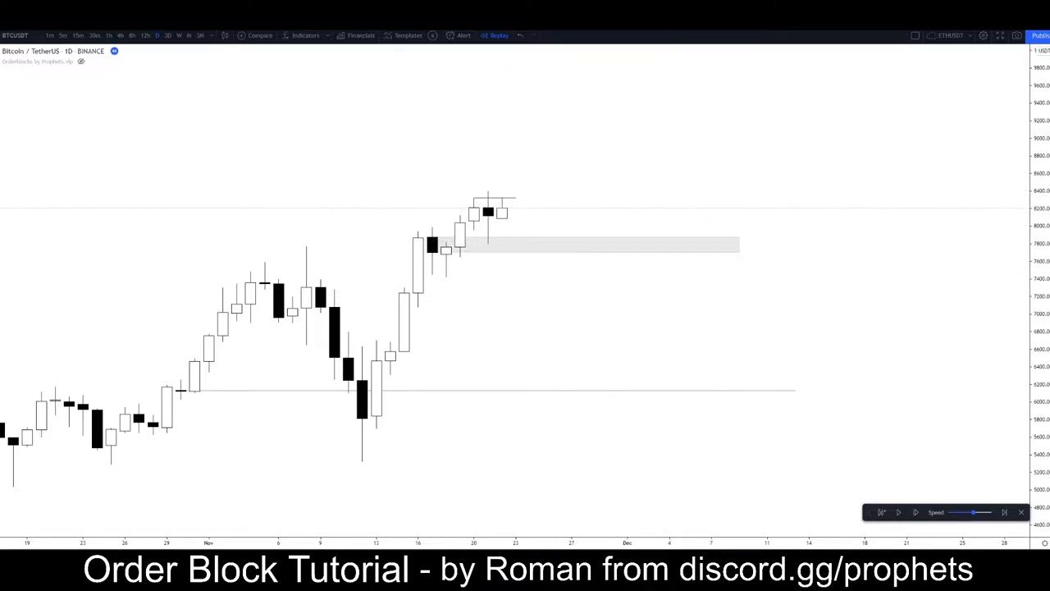
Draw a path arrow from the 22 November high down to about 7,720 inside the order block, rising to about 8,960 on 28 November
key("alt+t")
left_click(501, 199)
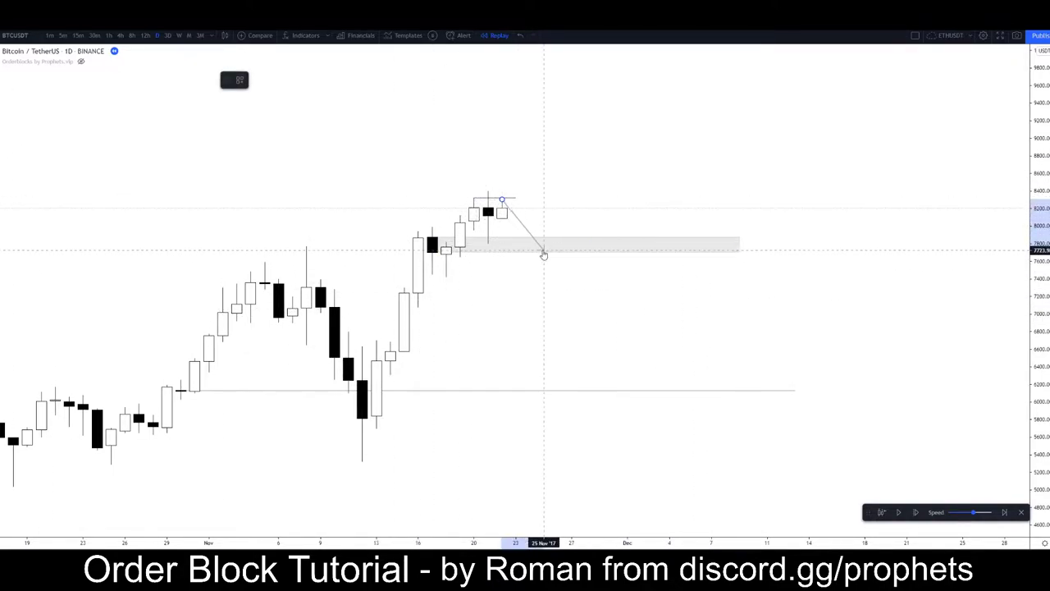
left_click(543, 251)
double_click(585, 141)
left_click(390, 183)
Draw a zigzag path from 23 November through the order block down to about 7,000, ending near 8,010 on 7 December
key("alt+t")
left_click(516, 209)
left_click(573, 275)
left_click(600, 243)
left_click(656, 311)
double_click(711, 223)
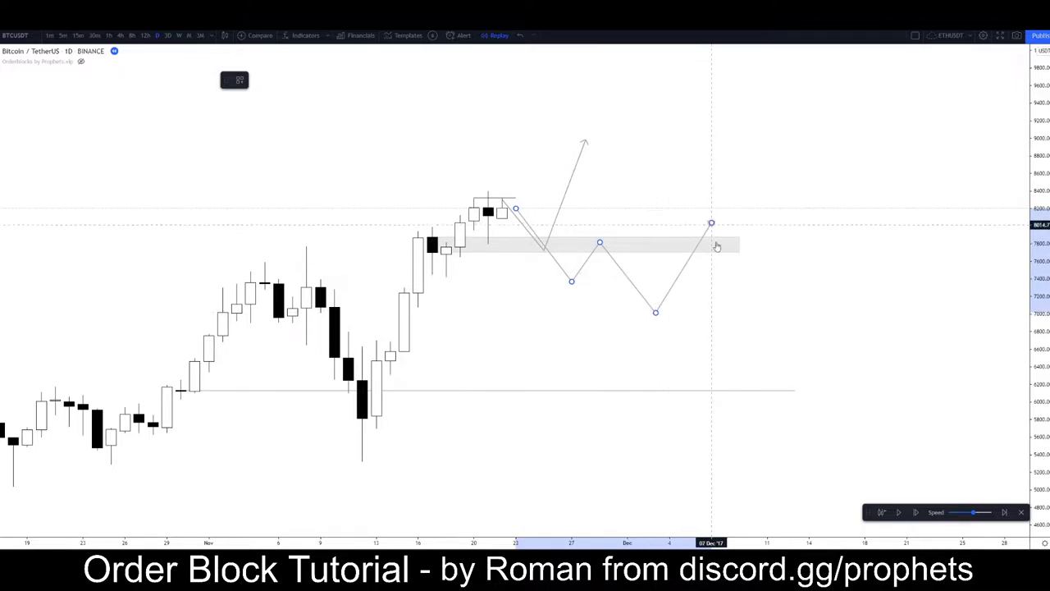
double_click(768, 128)
Remove the zigzag path, the rising arrow and the short trend line above the 20 to 22 November candles
key("Delete")
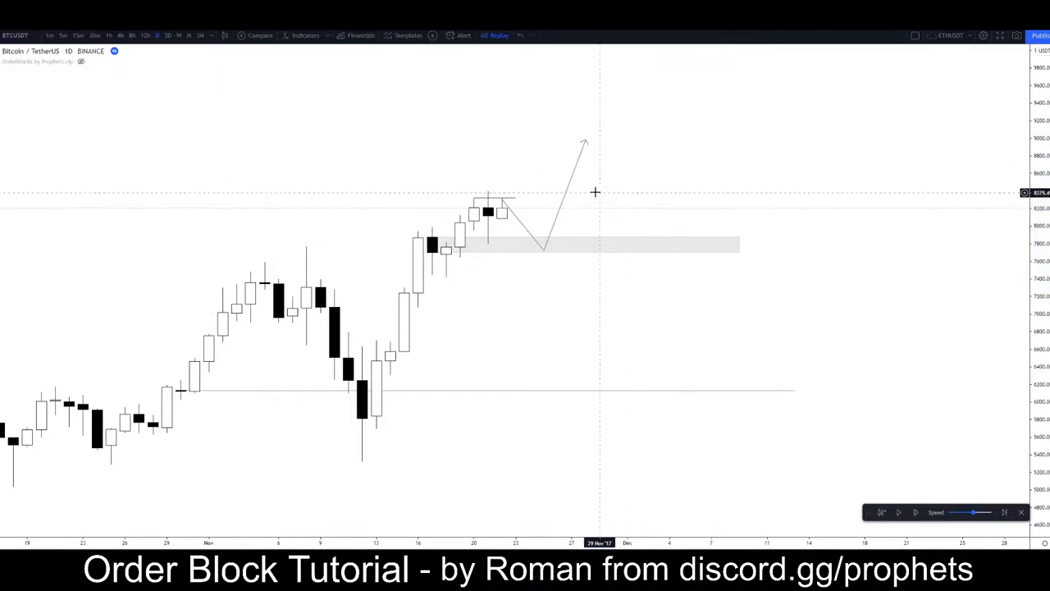
double_click(563, 197)
key("Escape")
key("Delete")
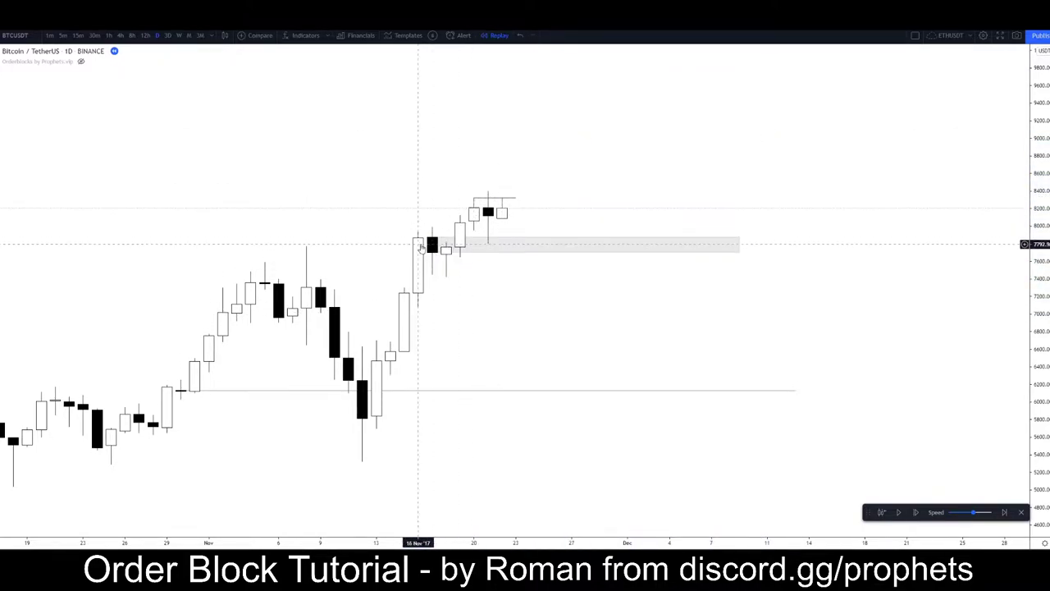
double_click(490, 197)
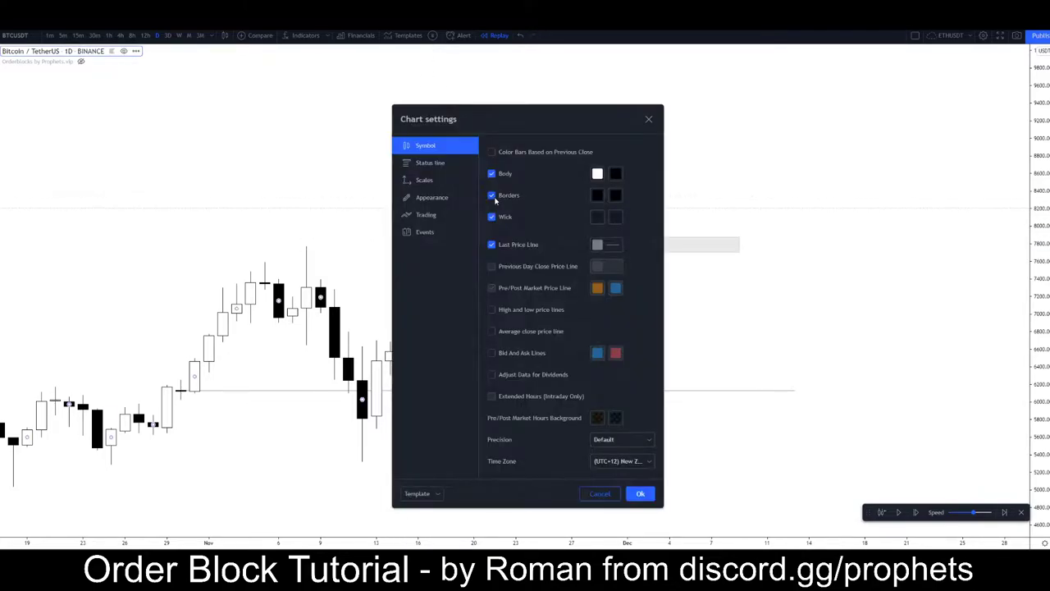
left_click(648, 119)
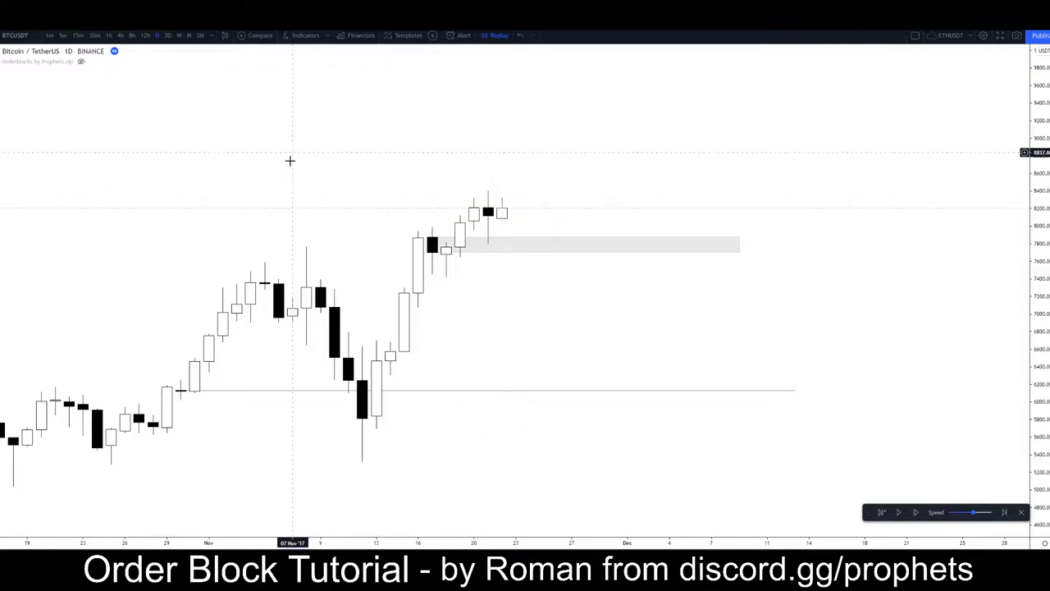
Mark the 21 November candle's body with a rectangle to 9 December, spanning about 8,210 down to 8,120
left_click(2, 102)
left_click(41, 155)
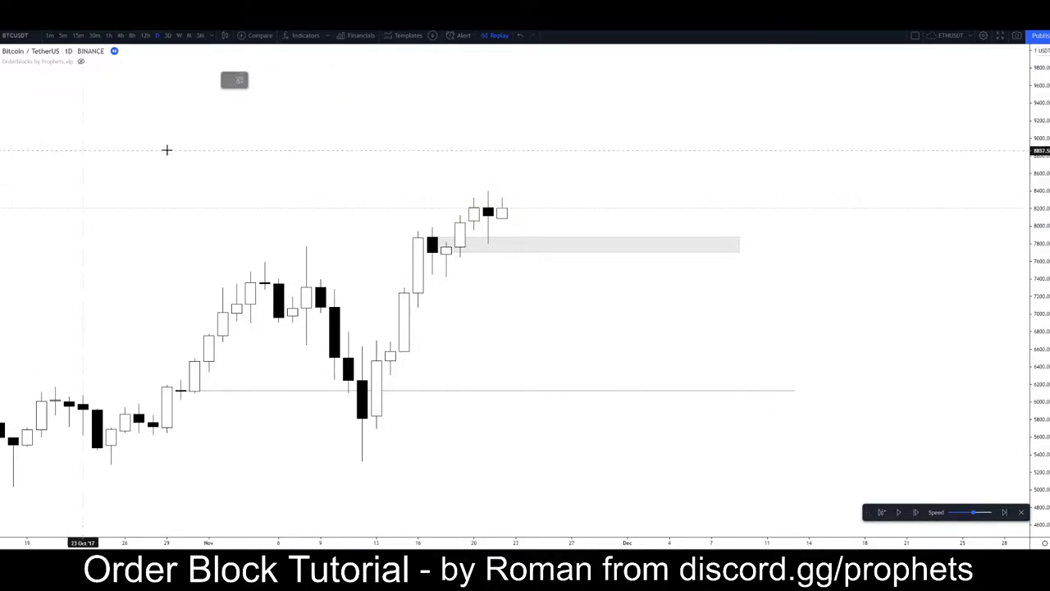
left_click(488, 208)
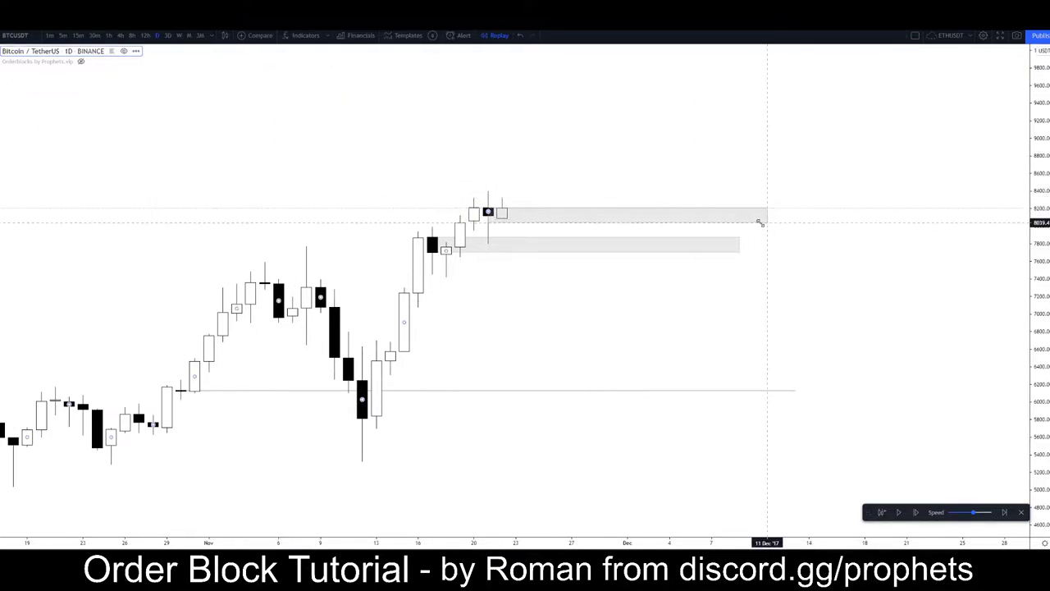
left_click(739, 223)
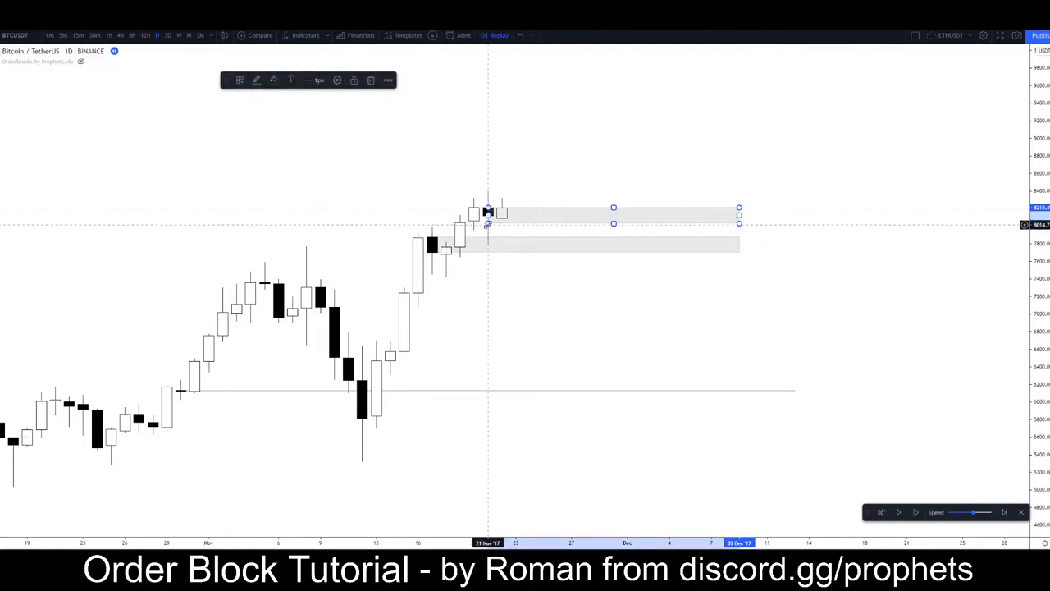
left_click_drag(488, 223, 487, 214)
left_click(363, 201)
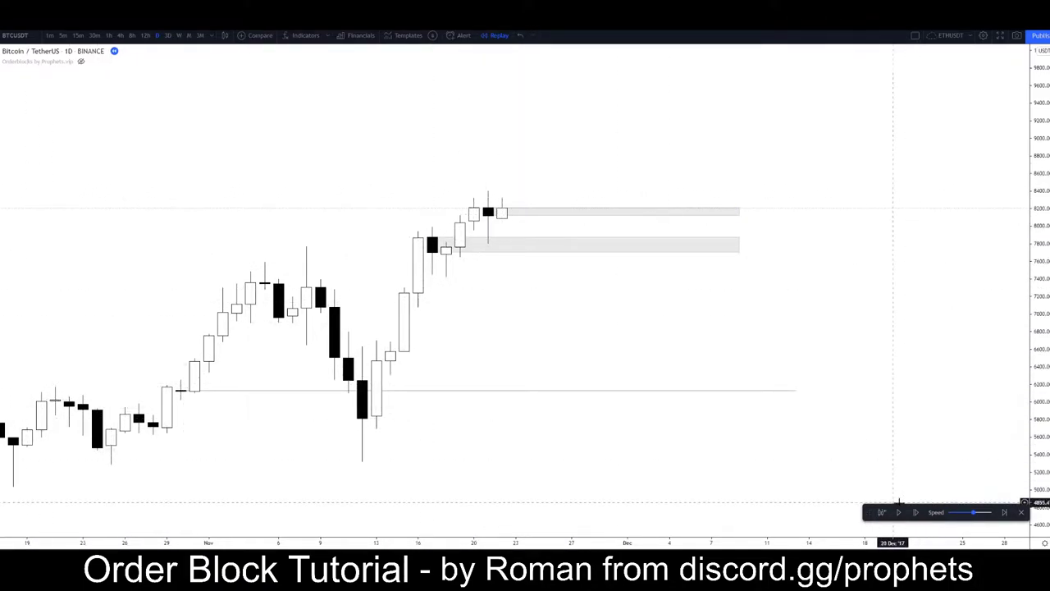
Play the bar replay forward to the 23 November 2017 candle
left_click(898, 513)
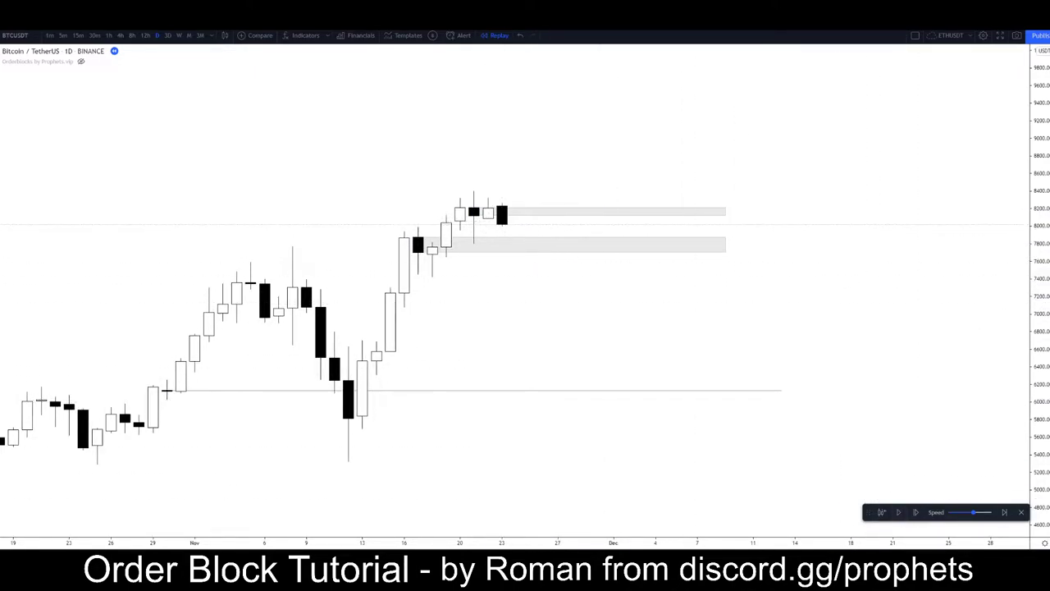
scroll(714, 297, "up", 5)
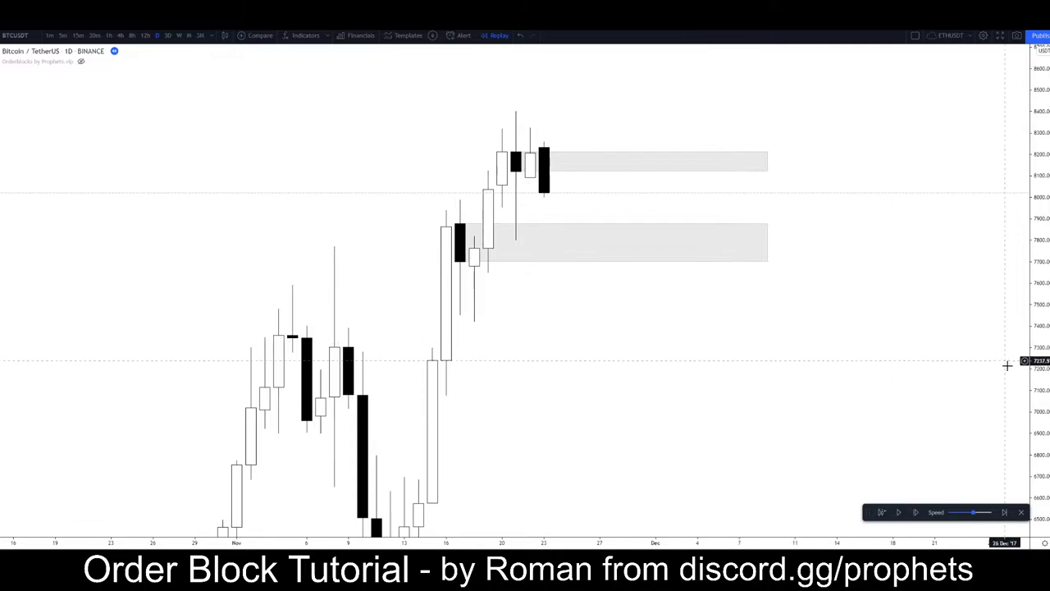
scroll(1012, 289, "up", 5)
left_click_drag(499, 307, 681, 388)
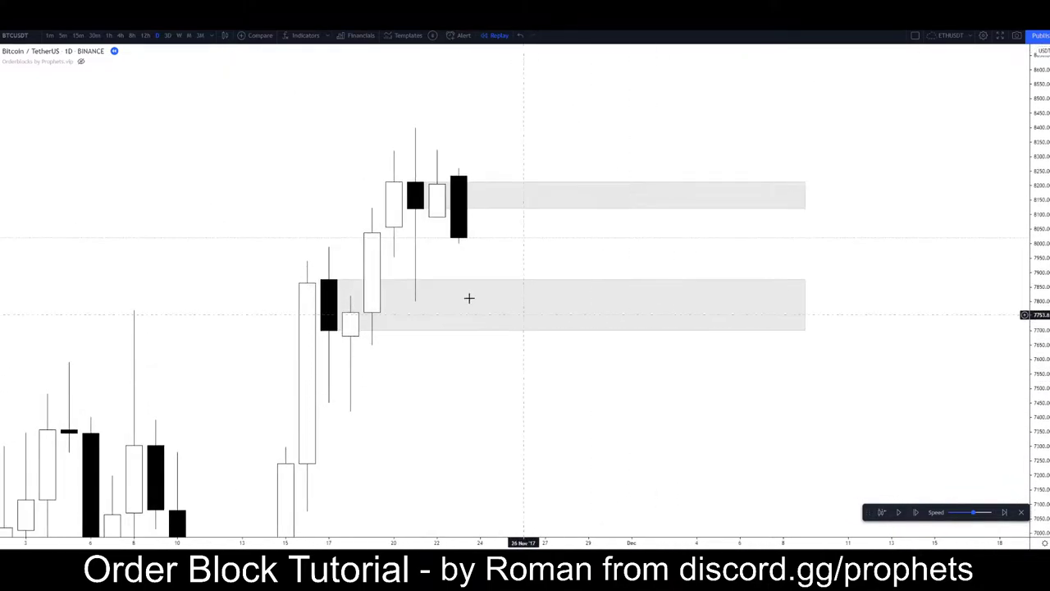
left_click(1, 101)
left_click(18, 136)
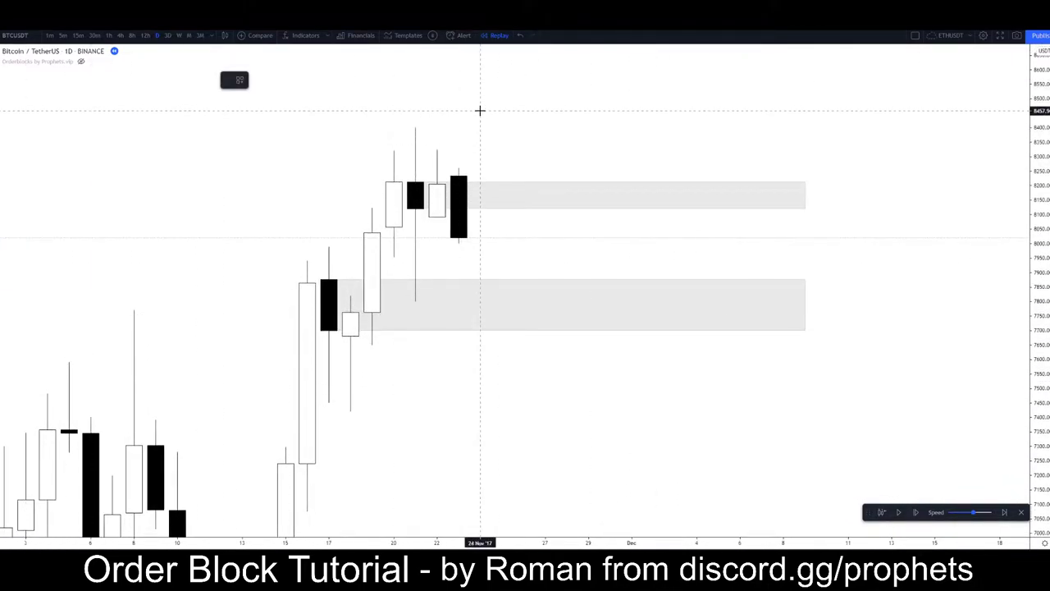
left_click(482, 111)
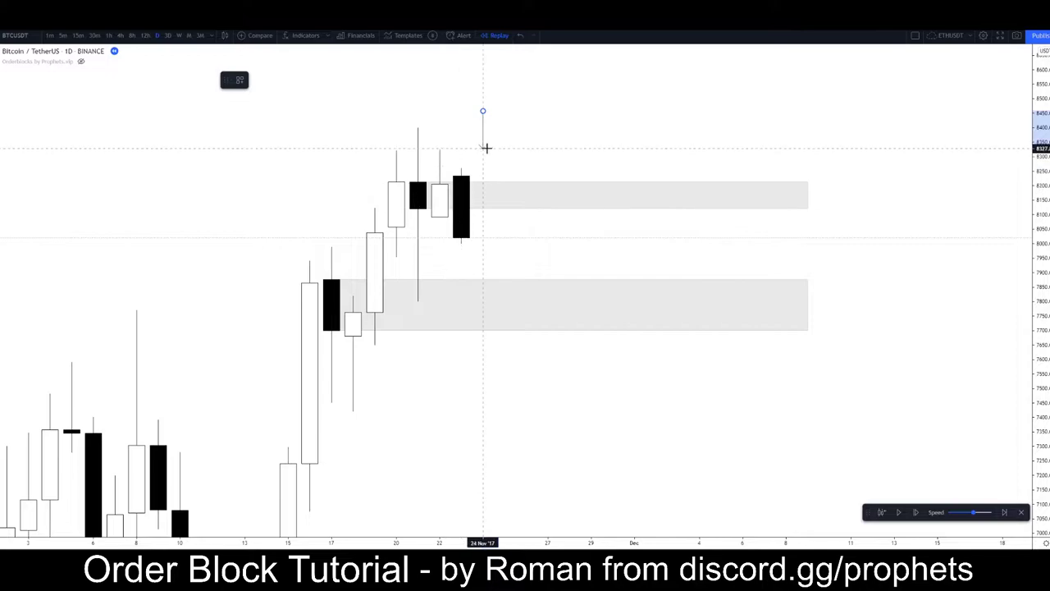
key("Escape")
Play the bar replay forward to the 24 November 2017 candle
left_click_drag(521, 130, 603, 178)
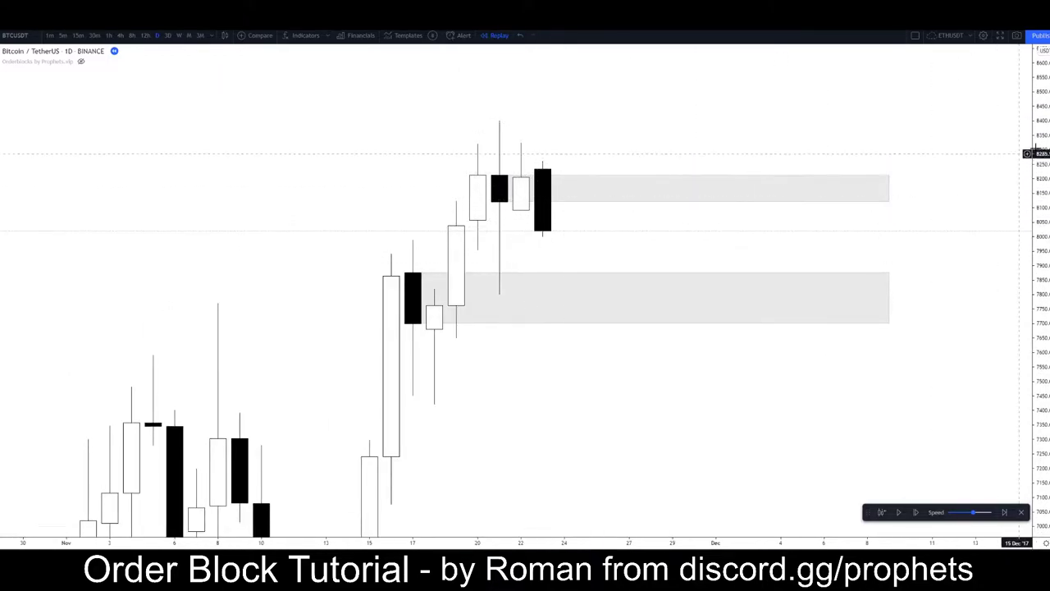
double_click(1045, 148)
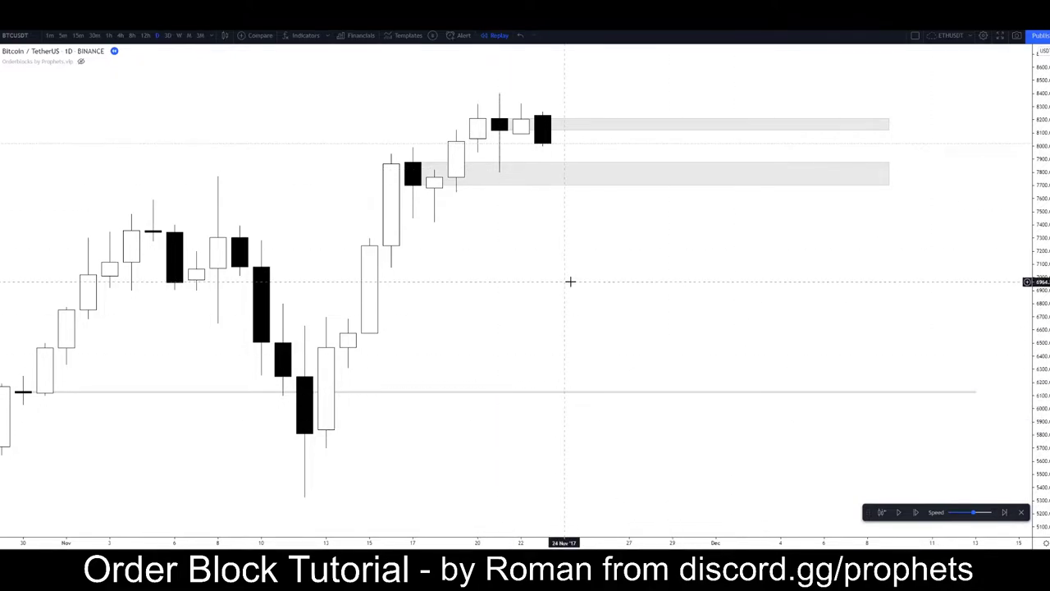
left_click_drag(836, 238, 881, 240)
left_click_drag(1042, 293, 1042, 236)
left_click_drag(858, 270, 911, 370)
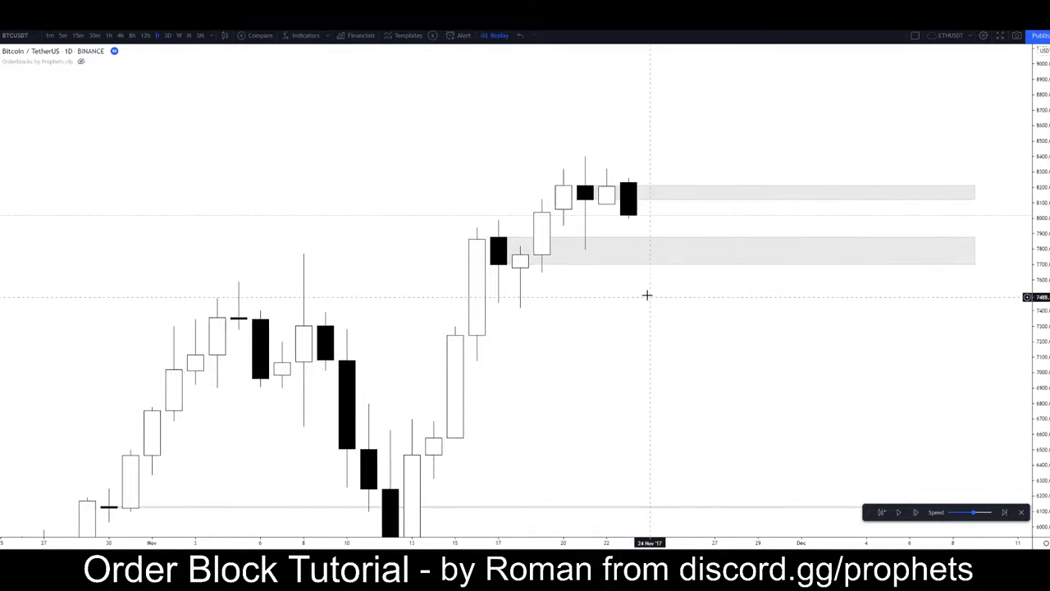
left_click_drag(608, 308, 430, 328)
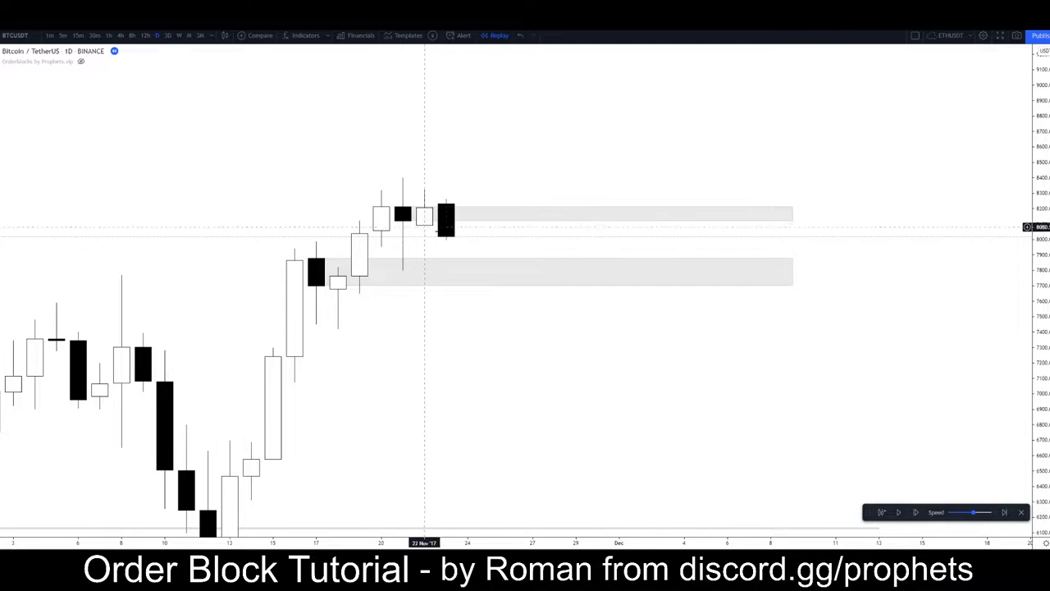
left_click_drag(532, 362, 582, 365)
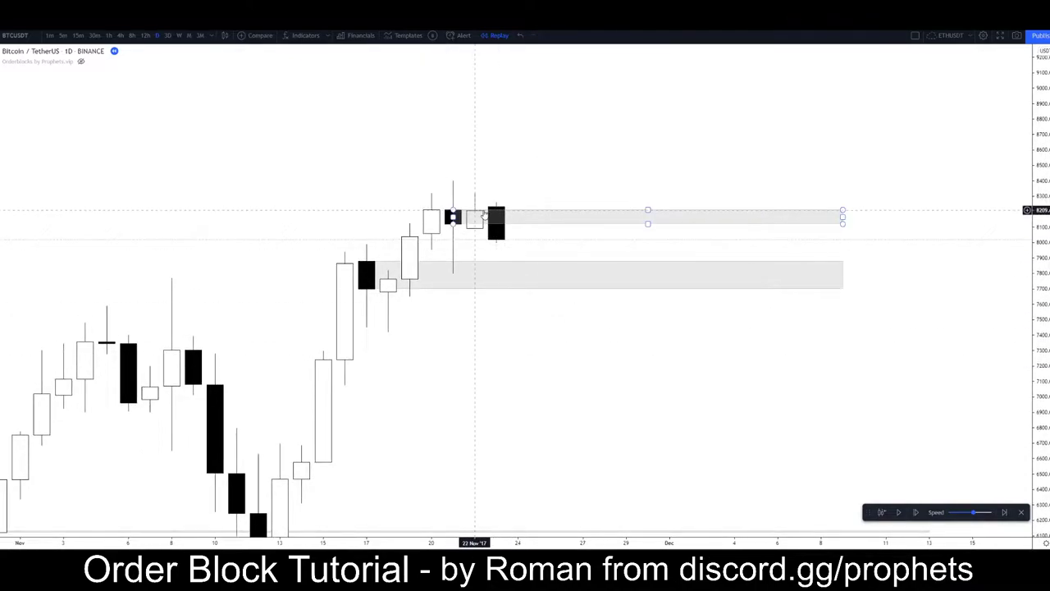
left_click(866, 503)
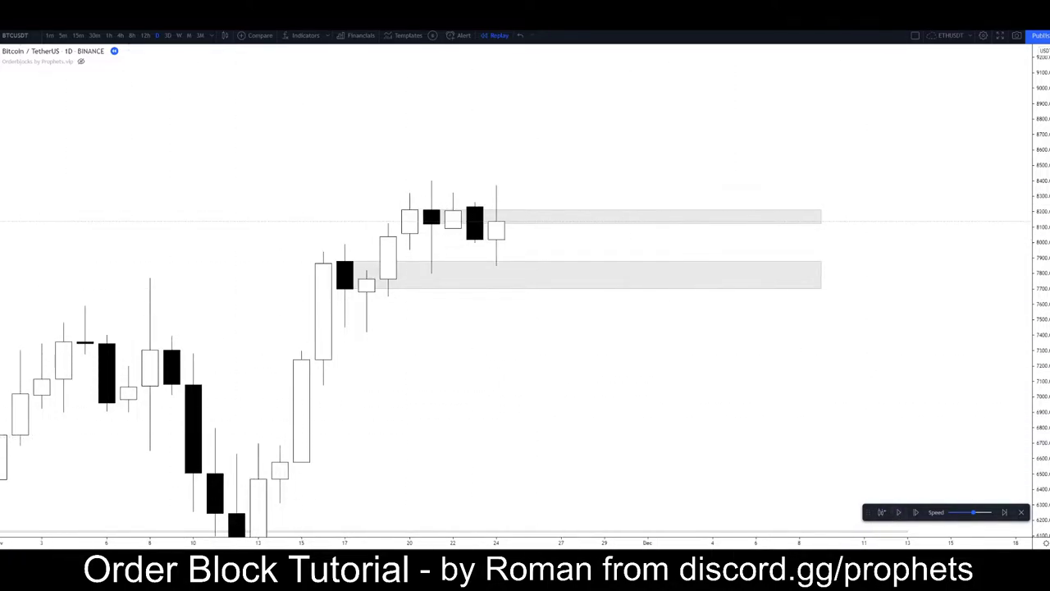
Draw a path arrow from about 30 November to the 24 November candle's low, and switch the chart to the 4-hour interval
left_click(626, 432)
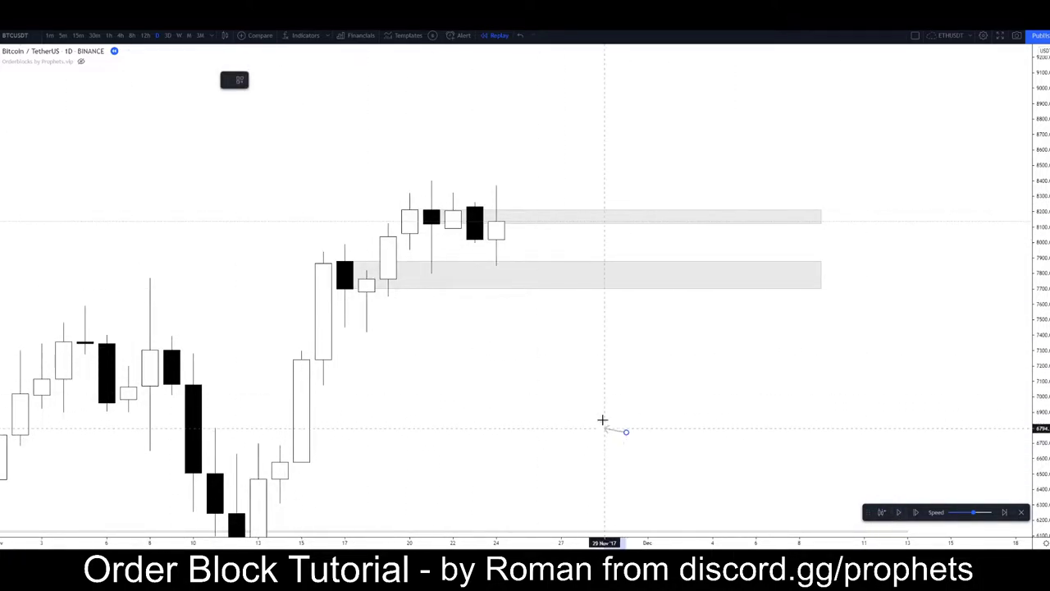
left_click(500, 271)
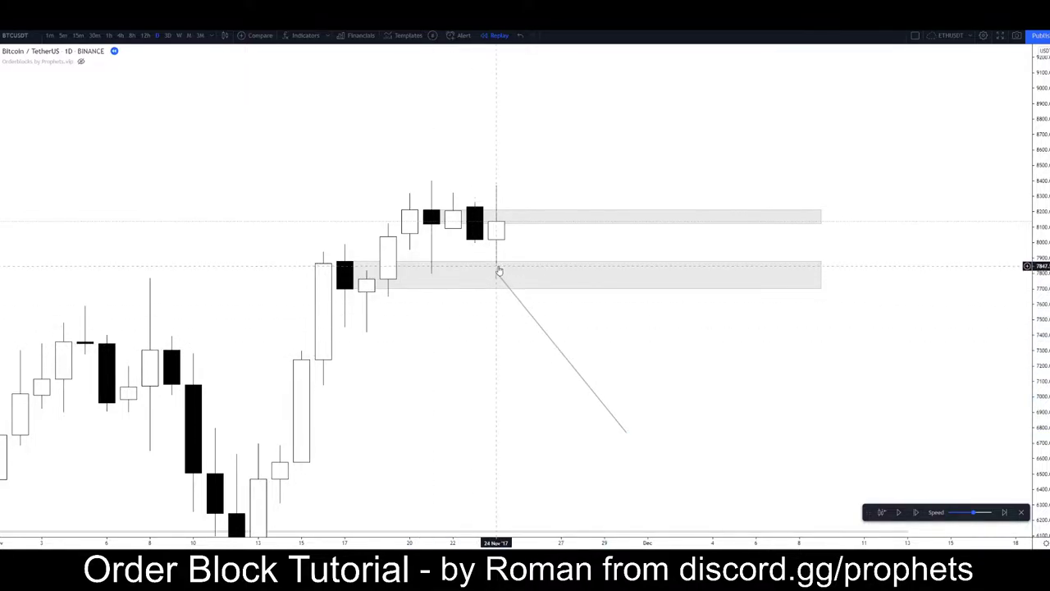
left_click(119, 35)
scroll(484, 320, "down", 3)
left_click_drag(607, 386, 517, 391)
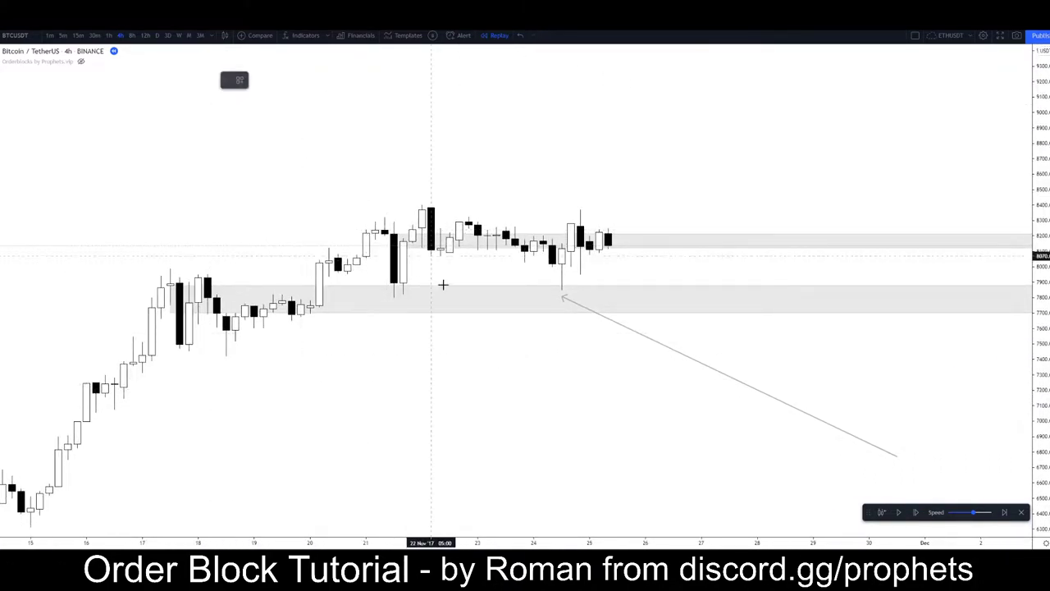
Draw a short horizontal trend line at about 8,000 under the body of the 24 November 13:00 candle
left_click(552, 267)
left_click(571, 267)
left_click(515, 282)
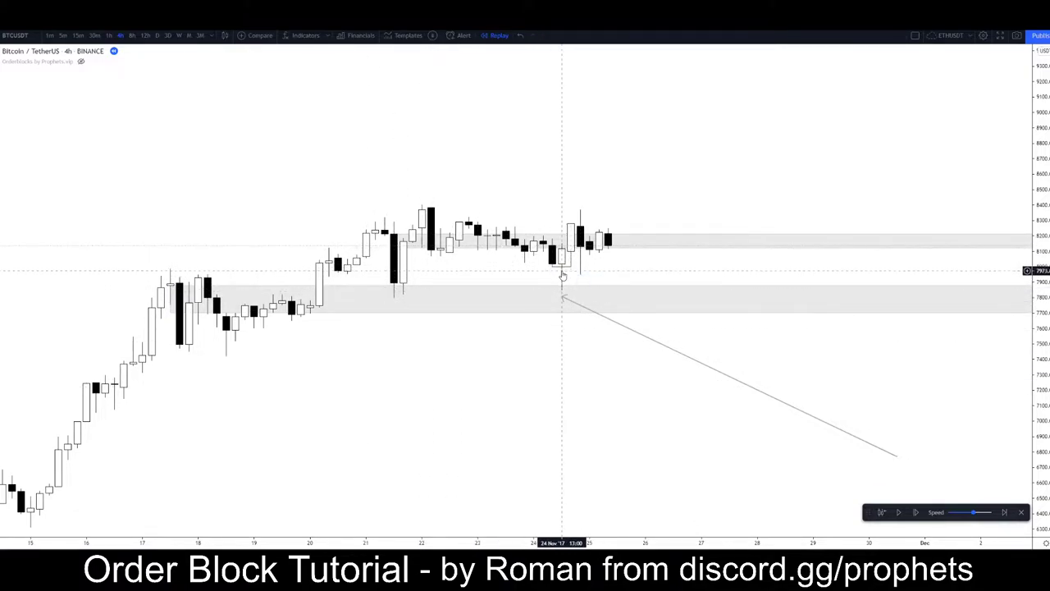
Draw a vertical path arrow at 27 November 13:00 from about 7,960 down to about 7,650
left_click(4, 115)
left_click(4, 115)
left_click(4, 102)
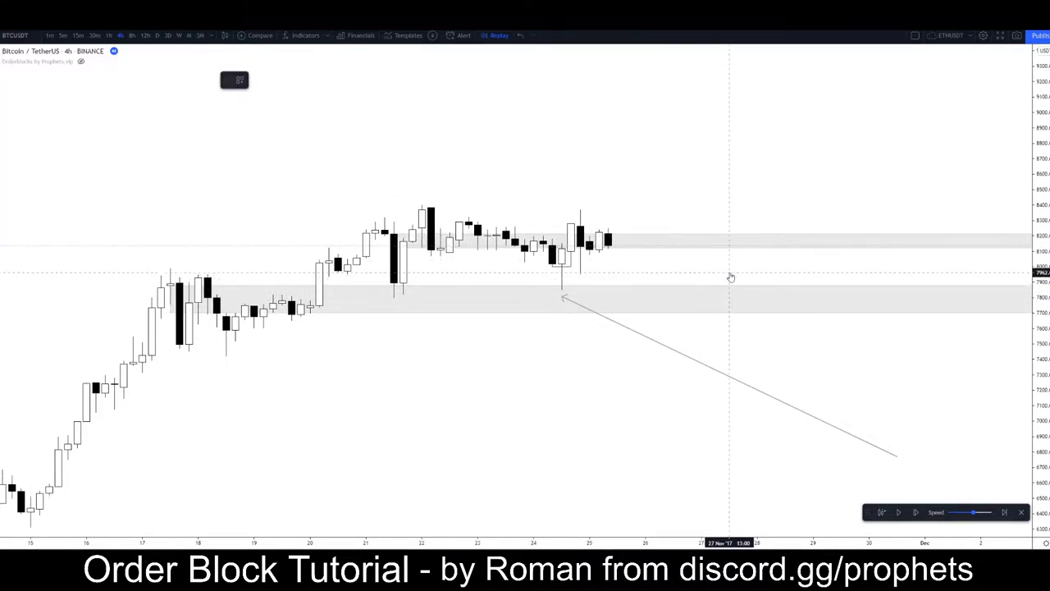
left_click(730, 322)
key("Escape")
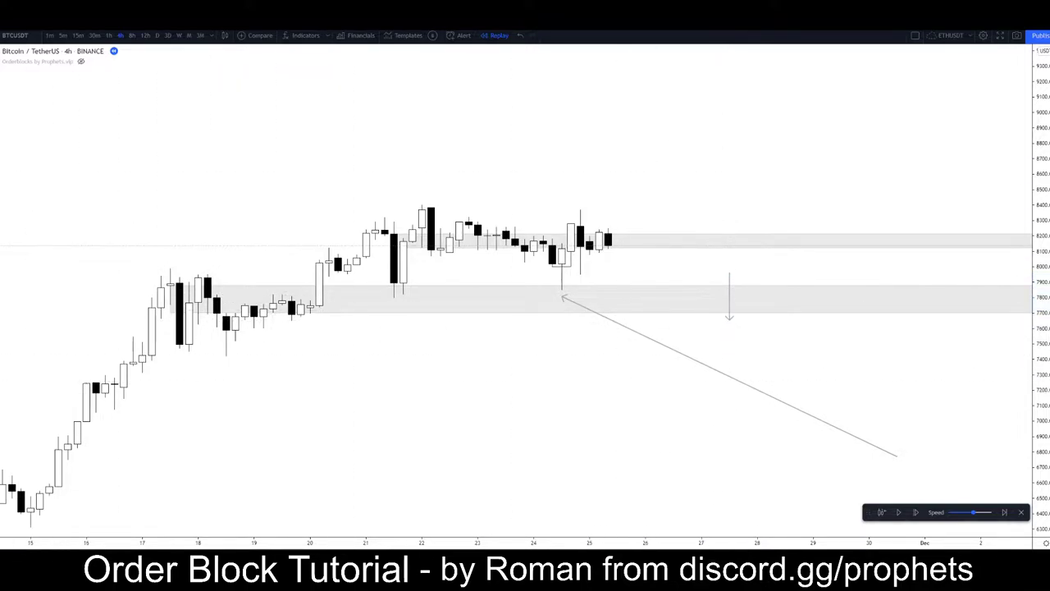
Sketch a small rectangle from about 8,180 to 7,980 above the vertical arrow at 27 November, and remove both drawings
left_click(1, 102)
left_click(7, 160)
left_click(721, 238)
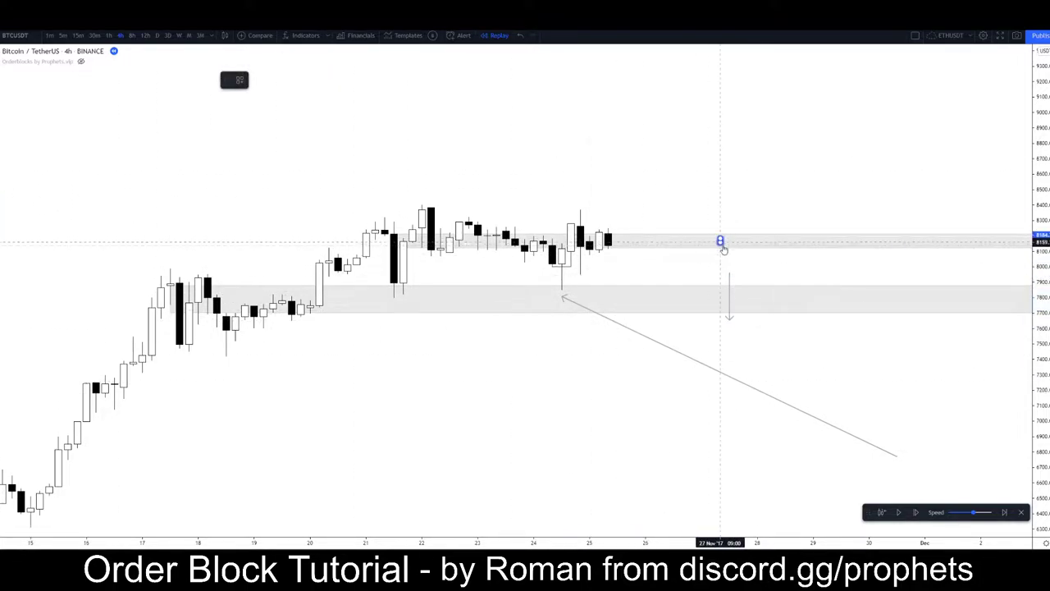
key("Escape")
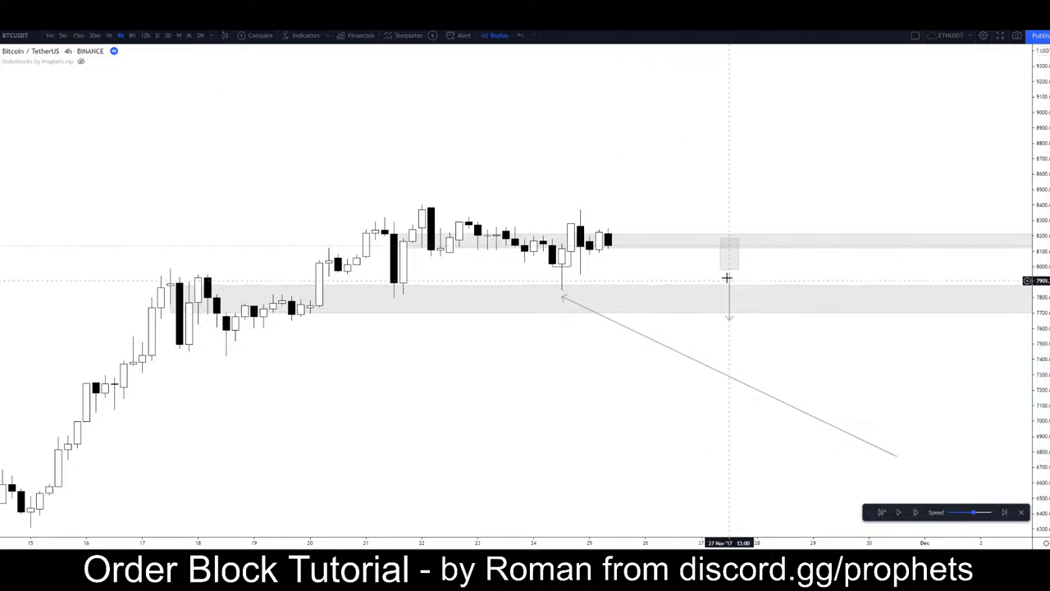
left_click(730, 302)
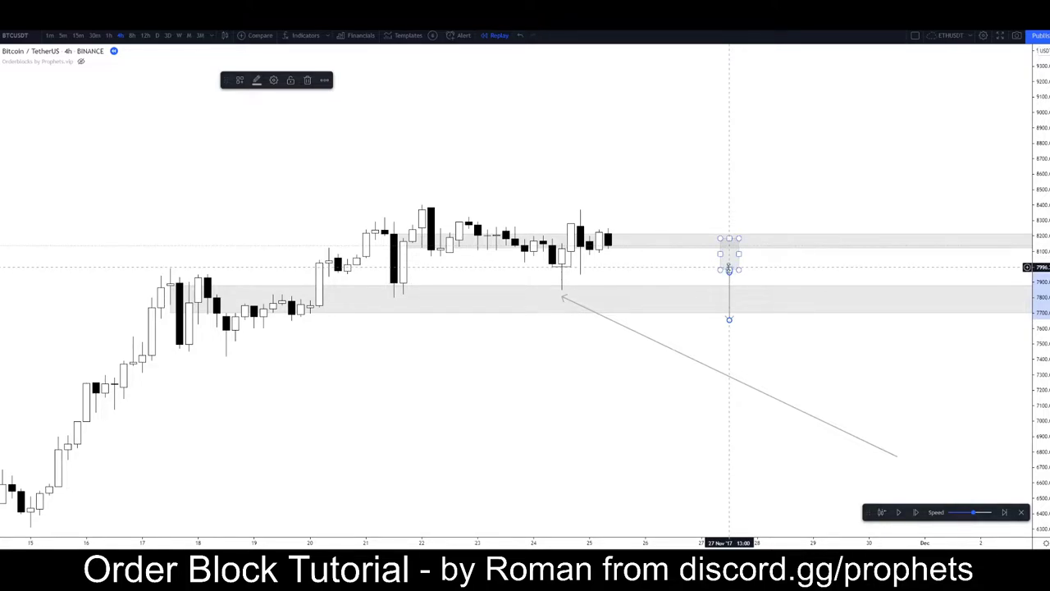
key("Delete")
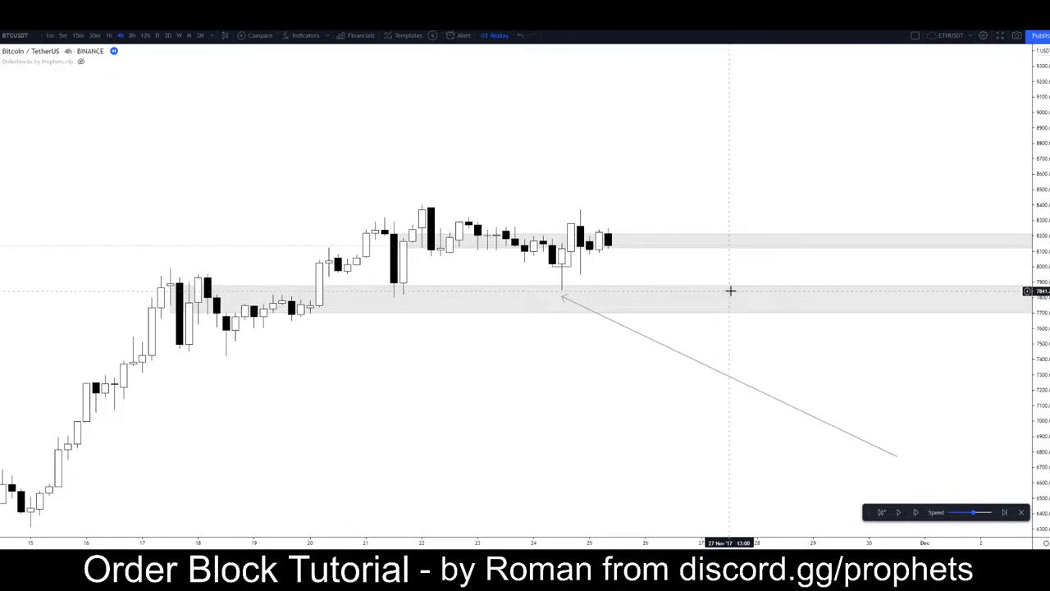
Remove the long arrow pointing at the 24 November low
scroll(715, 332, "down", 2)
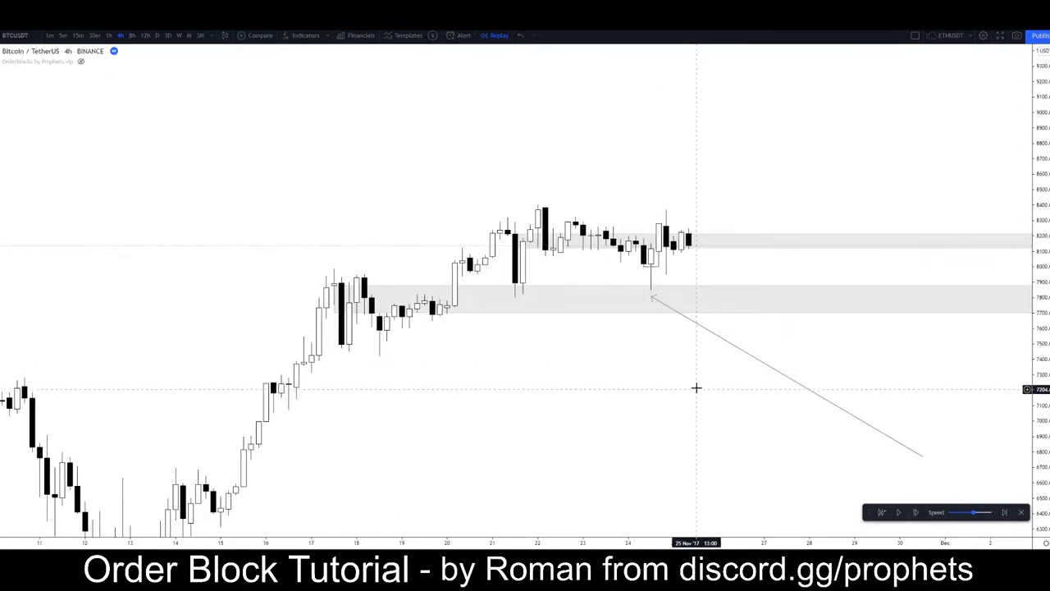
left_click_drag(698, 388, 594, 323)
left_click(607, 318)
key("Delete")
Sketch a short vertical arrow at 27 November 09:00 from about 7,920 down to about 7,650, and remove it
left_click(1, 102)
left_click(22, 142)
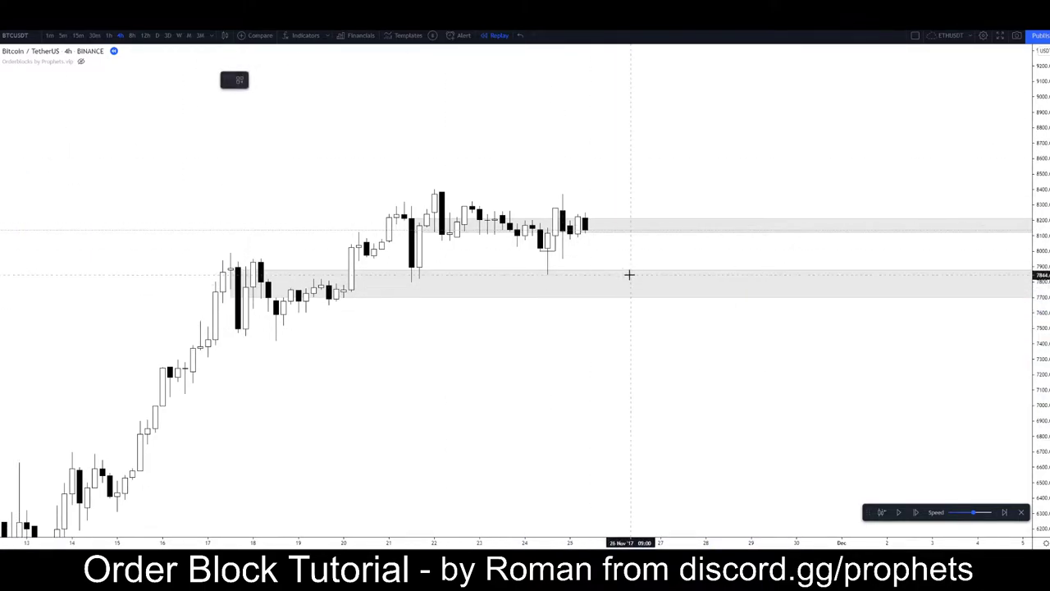
left_click(676, 263)
left_click(676, 304)
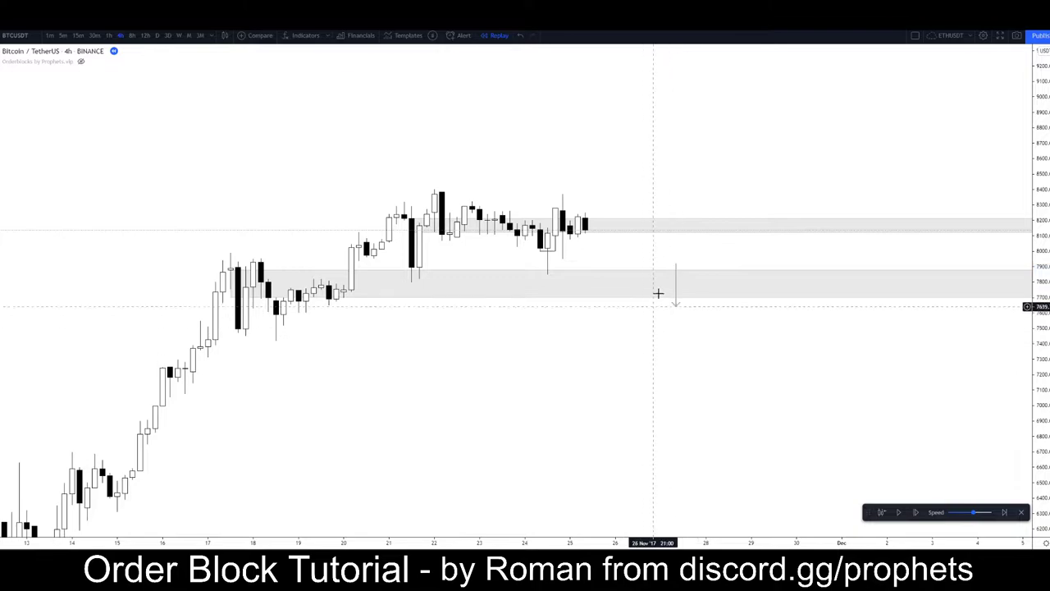
left_click(676, 279)
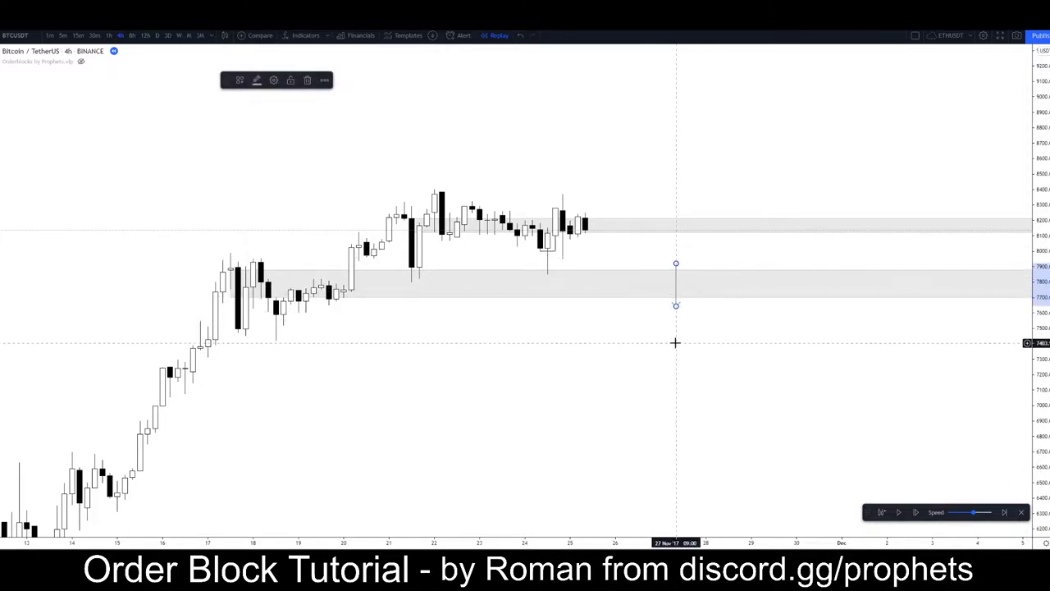
key("Delete")
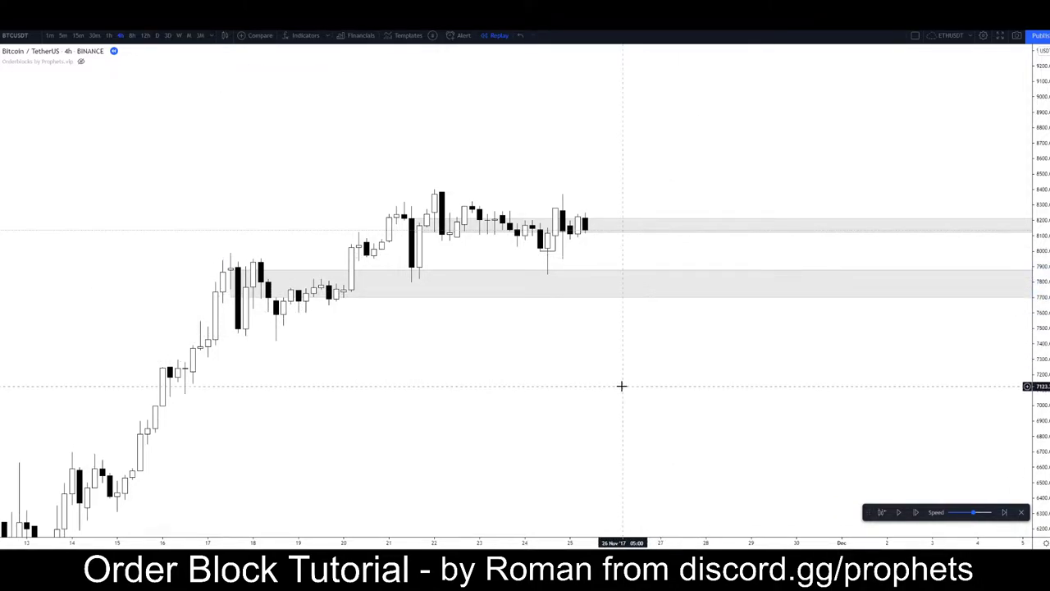
Remove the short horizontal trend line under the body of the 24 November candle
left_click(558, 251)
key("Delete")
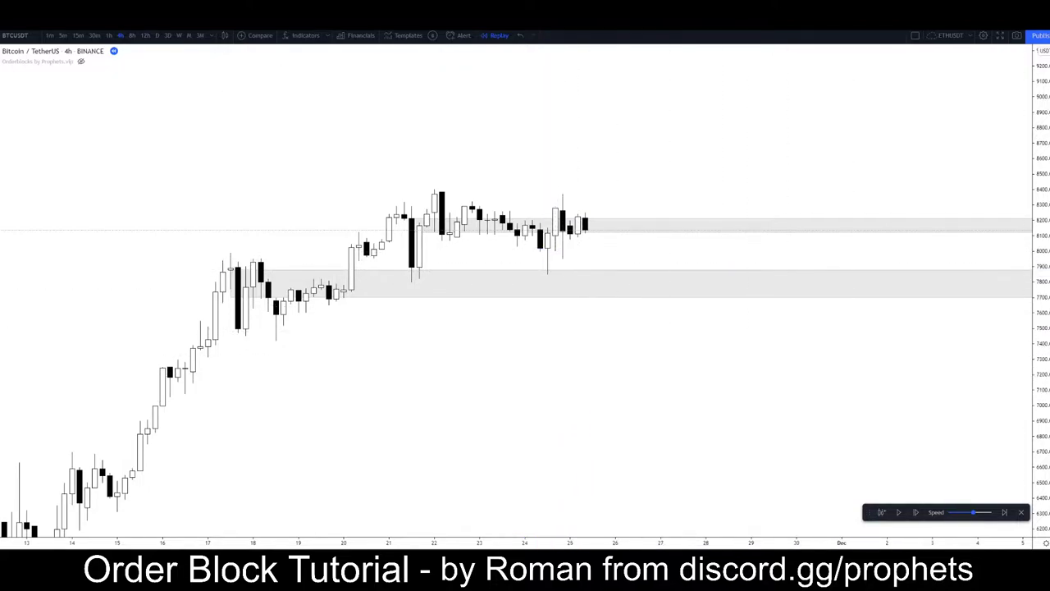
Sketch a descending arrow from about 8,010 on 17 November to about 7,760 on 20 November, and remove it
left_click_drag(1025, 354, 1043, 246)
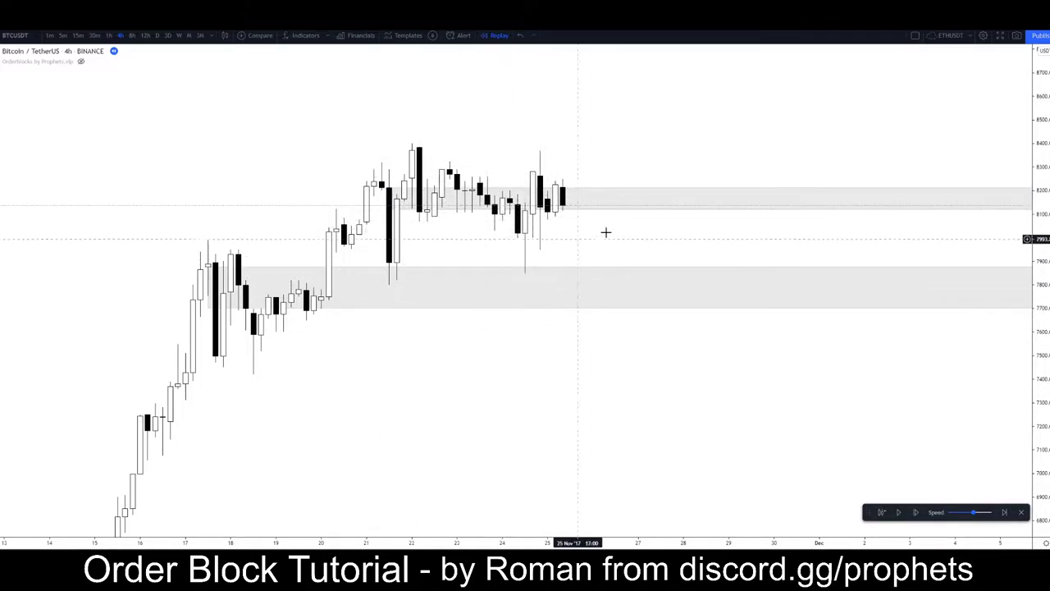
scroll(279, 369, "down", 2)
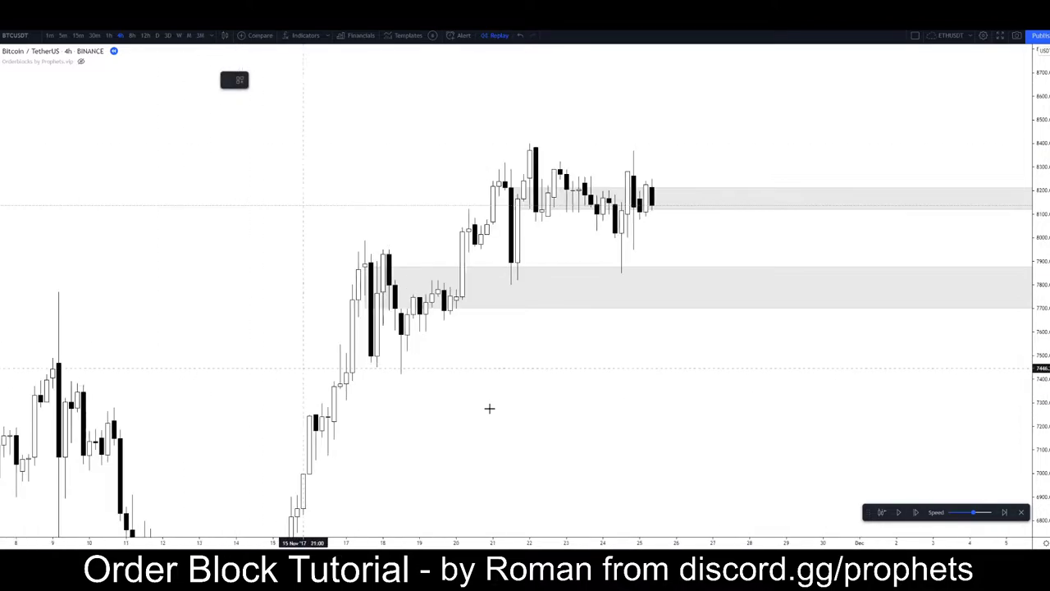
left_click_drag(1040, 187, 1039, 343)
scroll(484, 369, "down", 1)
mouse_move(549, 393)
left_mouse_down()
mouse_move(555, 304)
mouse_move(539, 294)
mouse_move(551, 374)
left_mouse_up()
scroll(537, 360, "up", 3)
left_click_drag(320, 353, 426, 355)
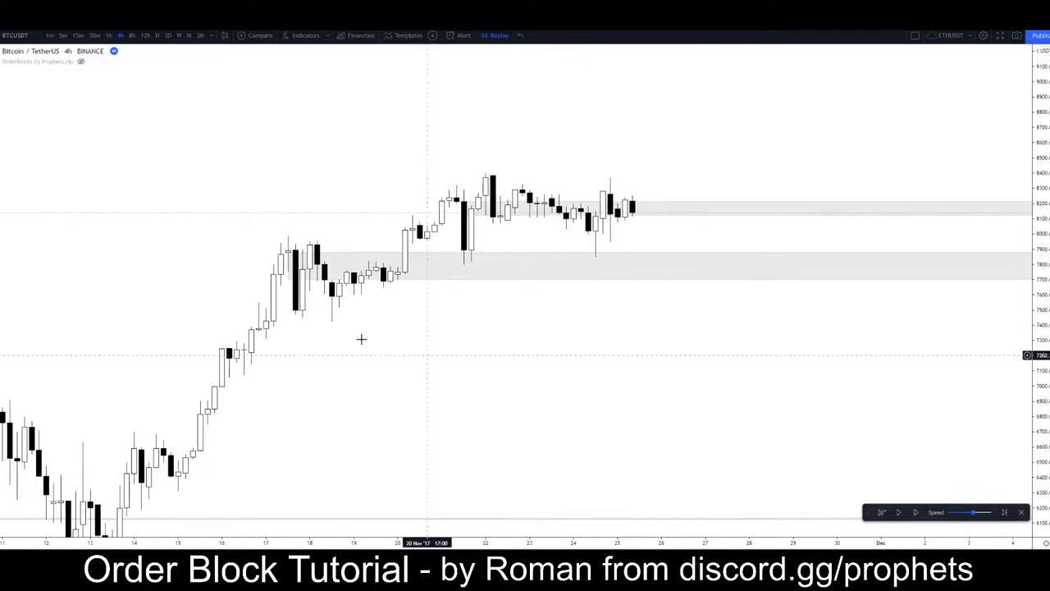
mouse_move(267, 232)
left_mouse_down()
mouse_move(405, 281)
mouse_move(419, 269)
left_mouse_up()
left_click(273, 330)
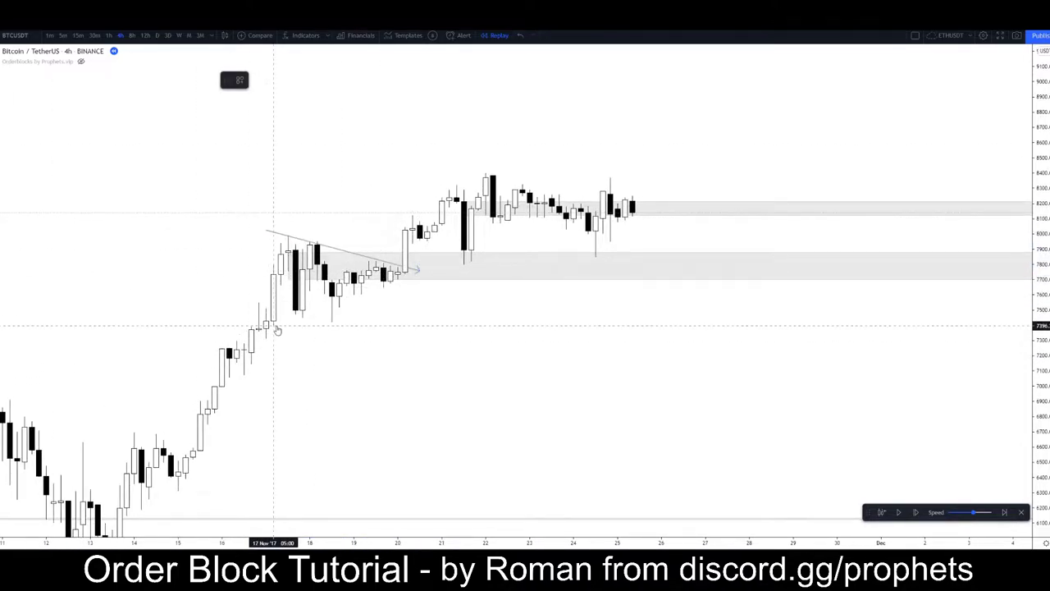
left_click(411, 280)
key("Escape")
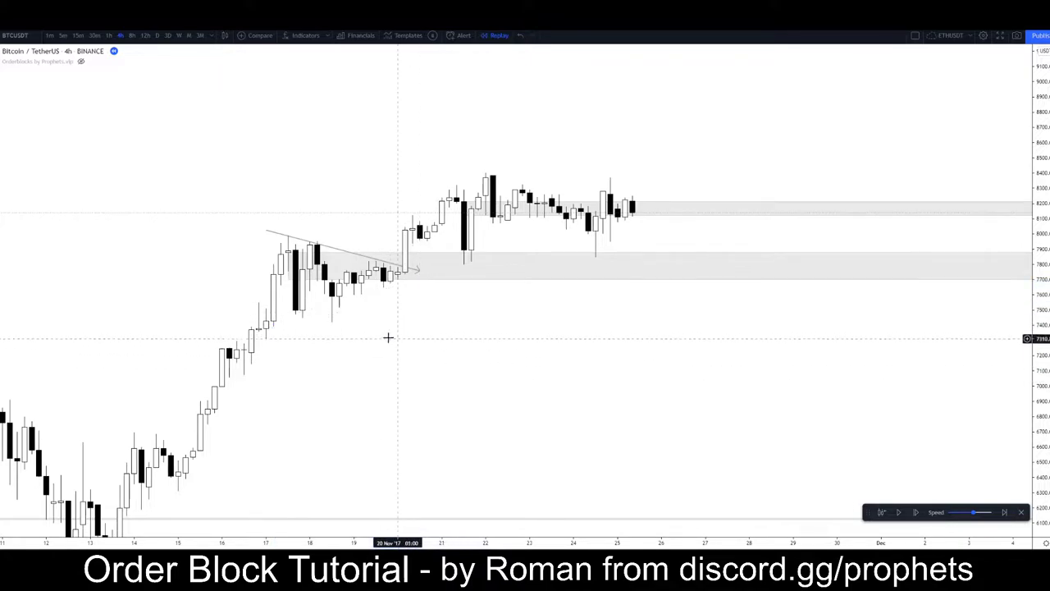
left_click(352, 253)
key("Delete")
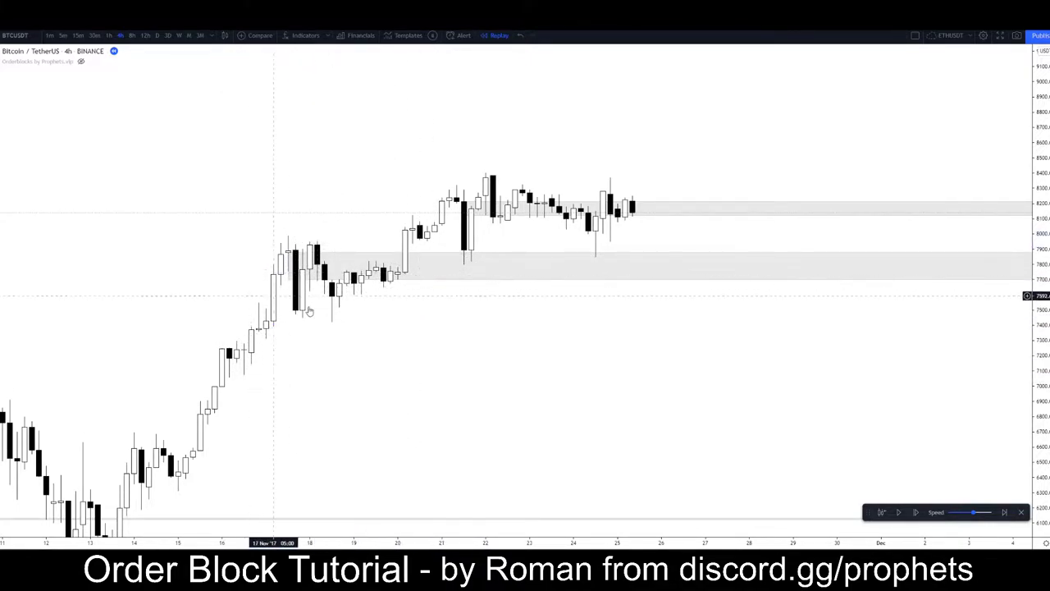
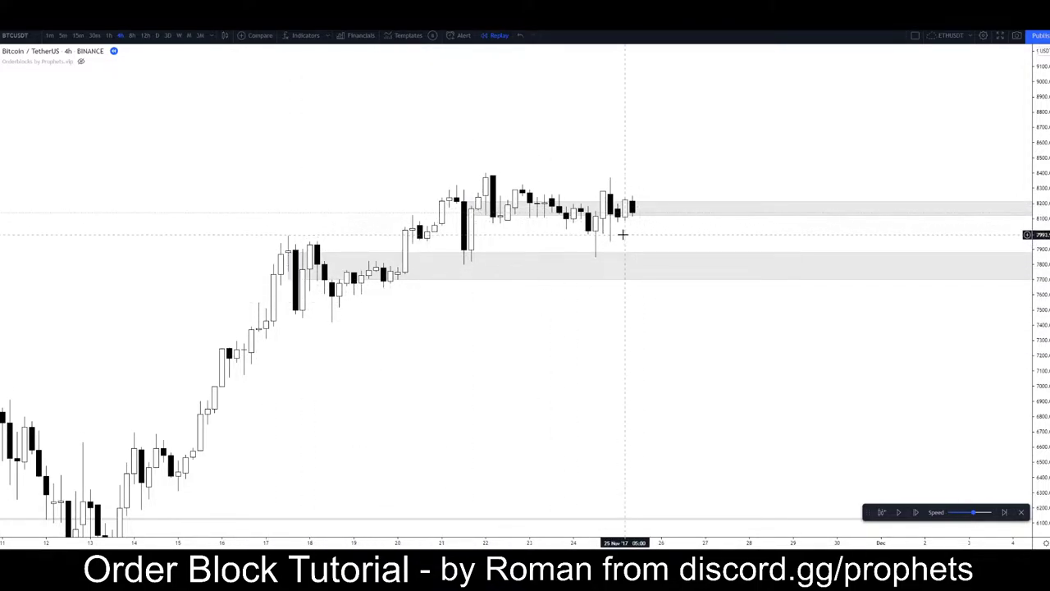
Switch the Bitcoin / TetherUS chart to the 1-day interval and frame the November candles and order block zones
left_click_drag(521, 360, 713, 251)
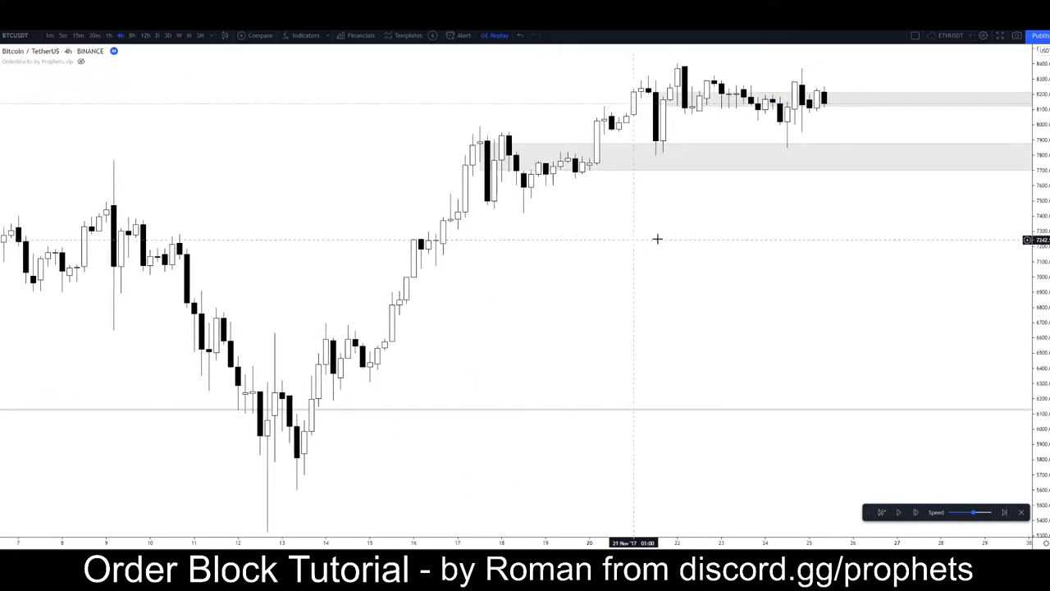
left_click_drag(642, 239, 422, 392)
left_click_drag(285, 227, 319, 201)
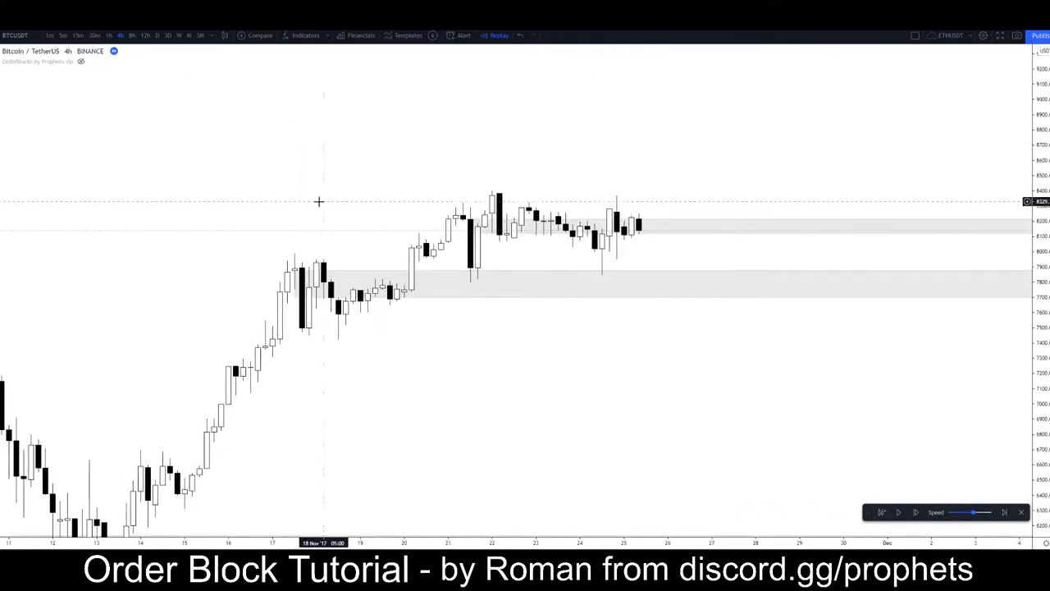
left_click(159, 36)
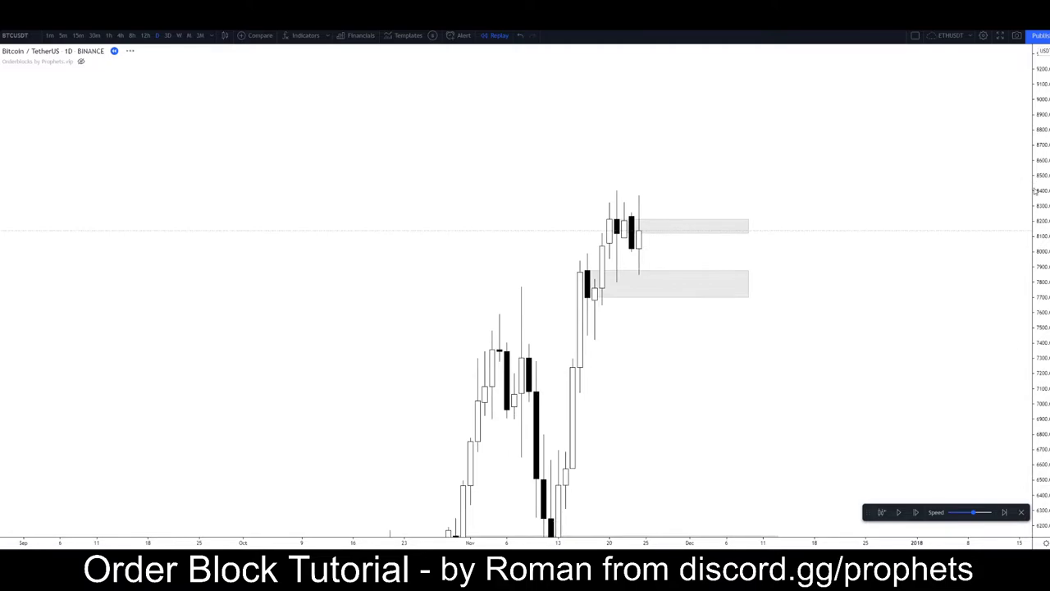
double_click(1036, 193)
scroll(534, 300, "up", 5)
left_click_drag(535, 295, 854, 265)
scroll(801, 265, "up", 2)
left_click_drag(789, 265, 717, 265)
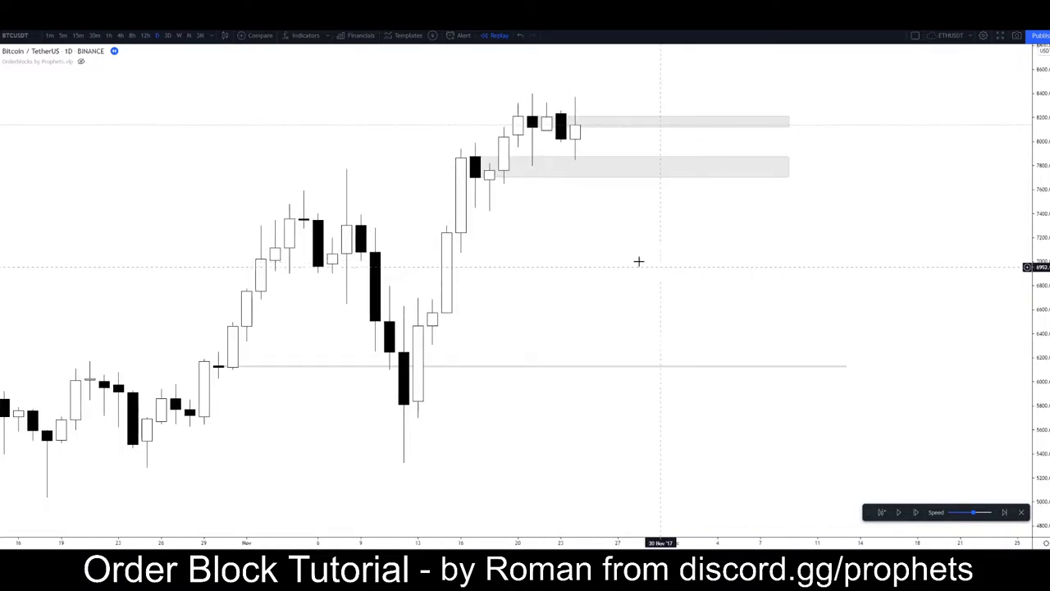
scroll(641, 264, "up", 1)
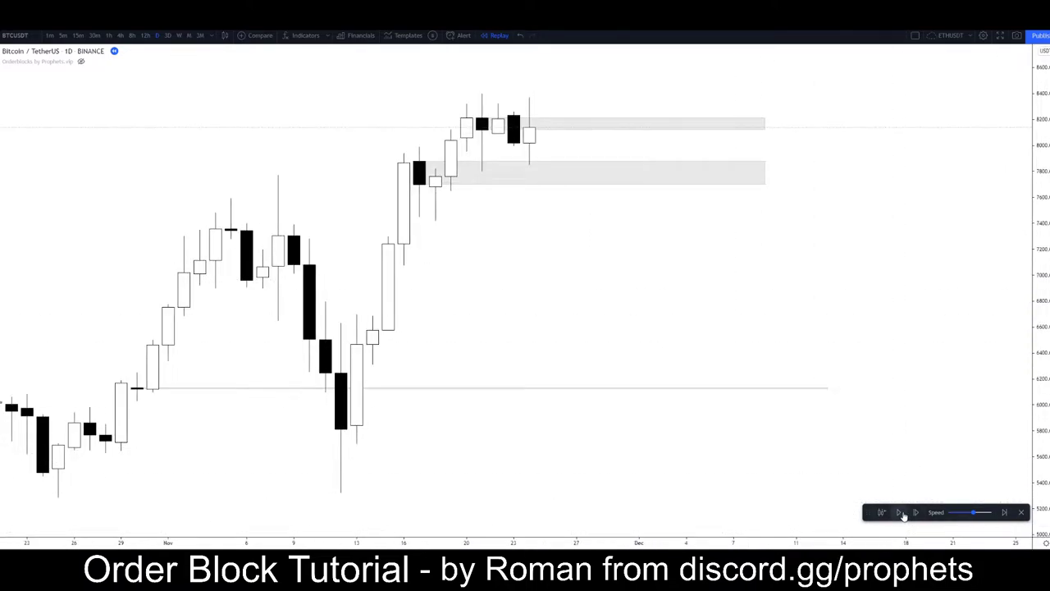
Advance the bar replay to the 25 November daily candle
left_click(900, 512)
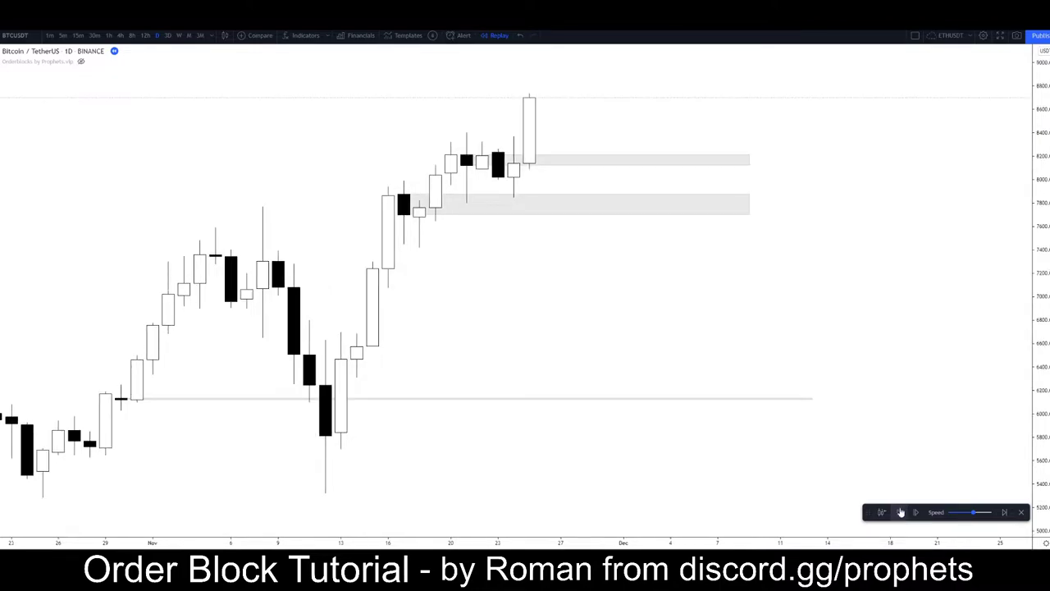
left_click_drag(590, 302, 610, 280)
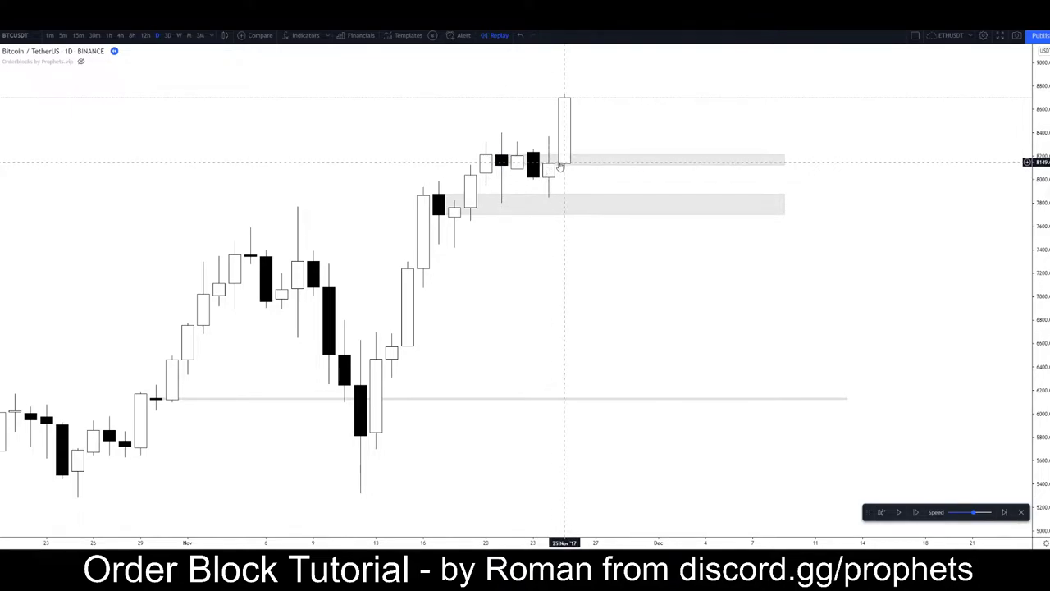
left_click_drag(650, 113, 728, 117)
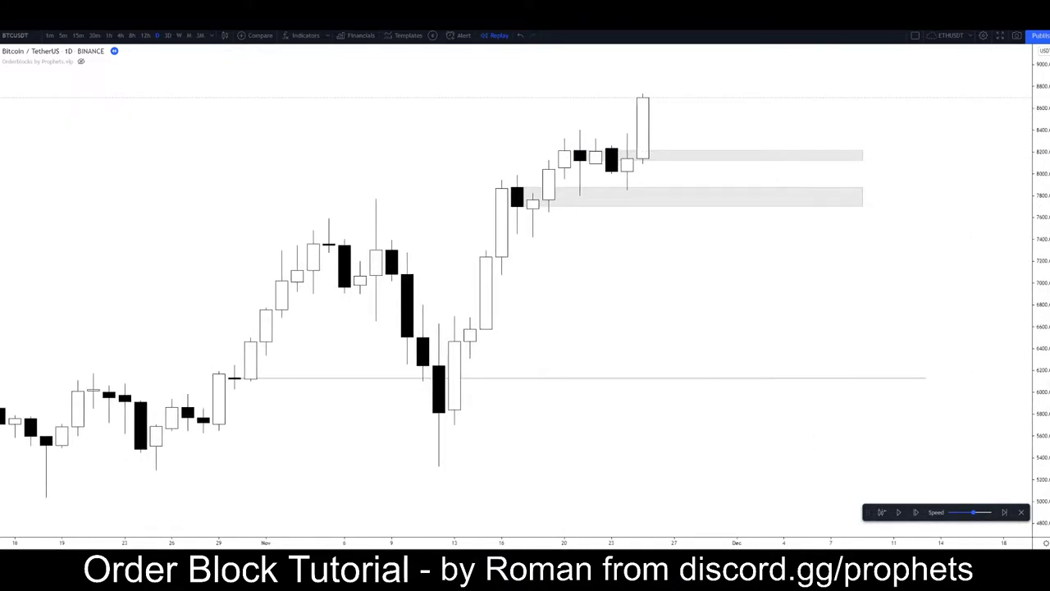
Advance the daily bar replay to the 29 November bearish candle and pause it there
left_click_drag(1044, 248, 1045, 327)
scroll(851, 297, "down", 3)
left_click_drag(890, 287, 734, 380)
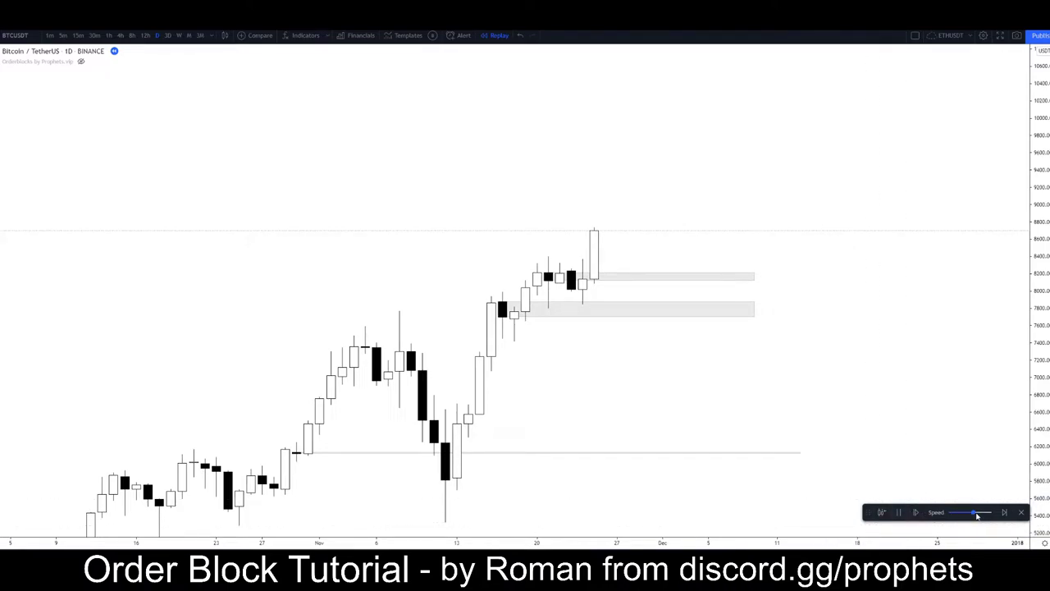
left_click(897, 513)
left_click_drag(677, 369, 679, 399)
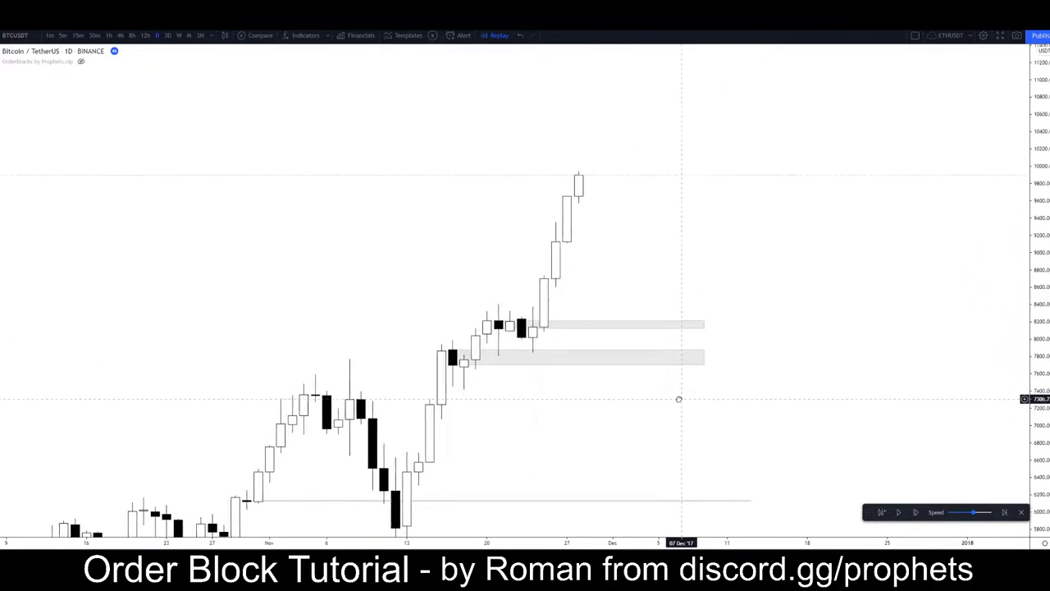
left_click_drag(731, 232, 710, 297)
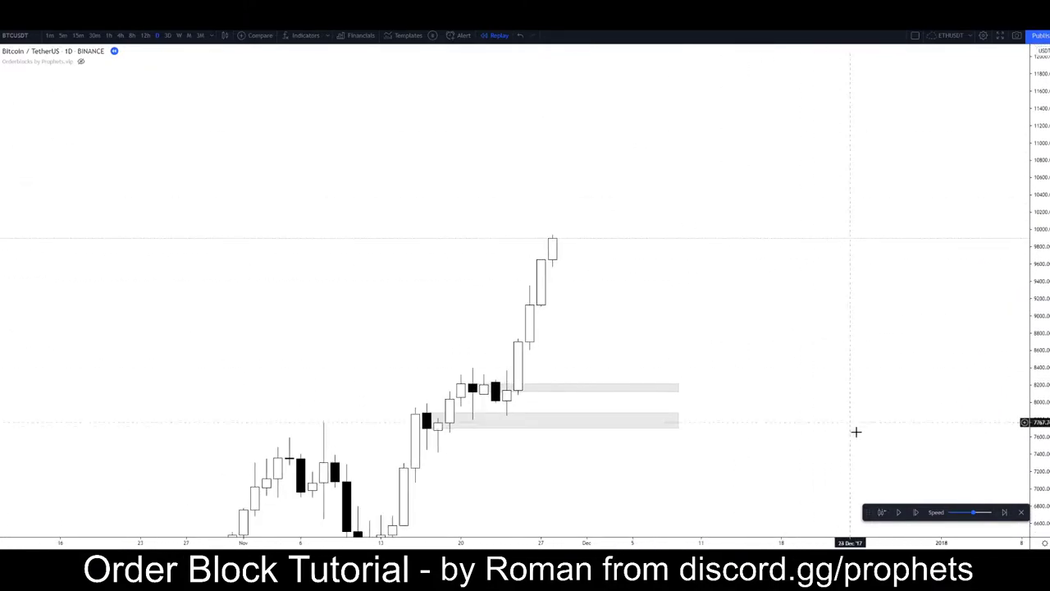
left_click(902, 515)
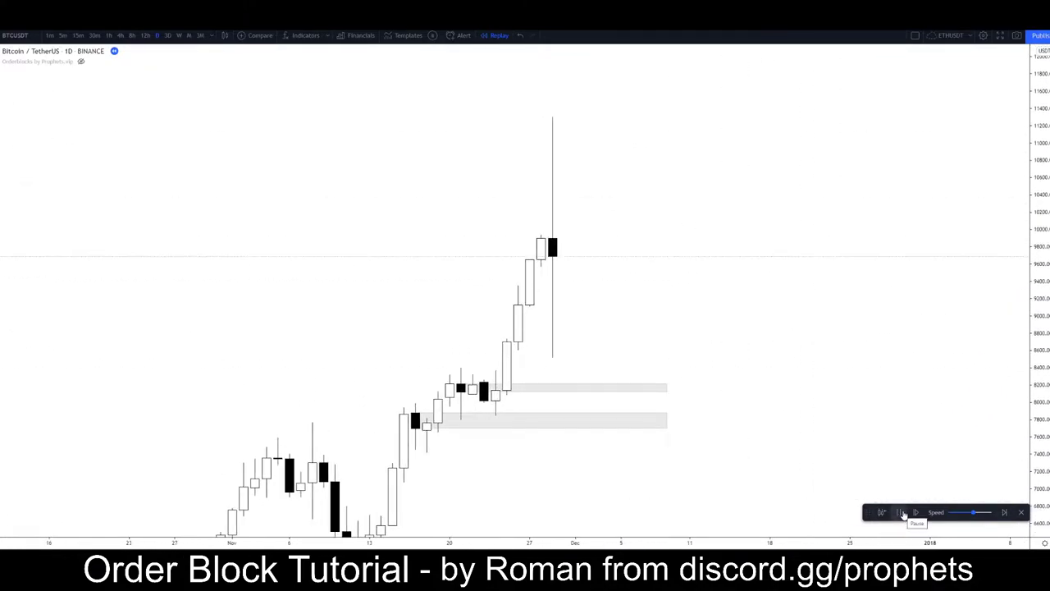
left_click_drag(648, 318, 661, 265)
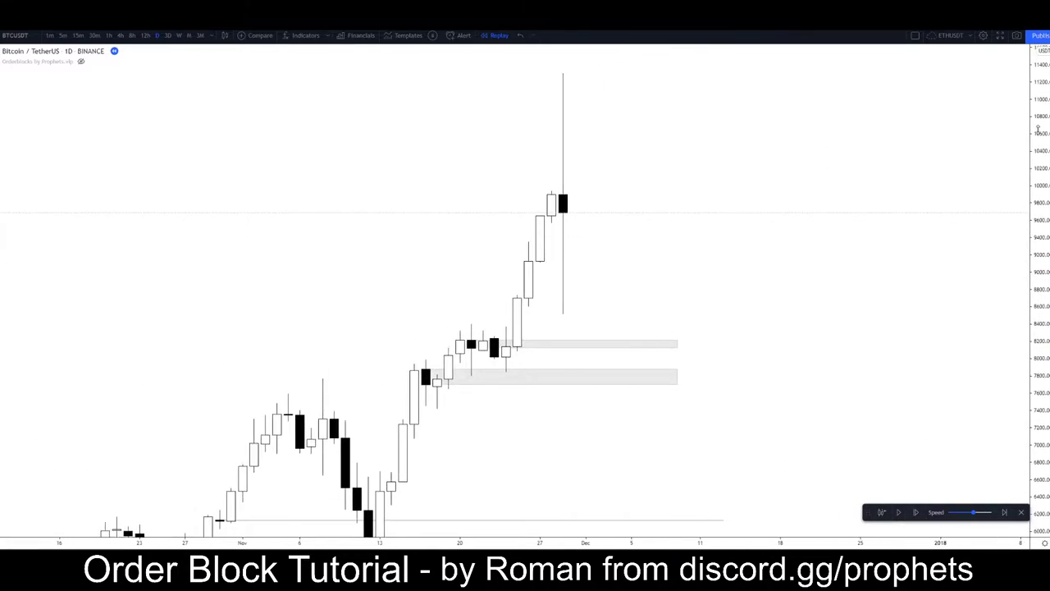
Draw an order block rectangle over the 29 November candle body, from about 9,896 to 9,687, extending to 27 December
left_click_drag(1038, 128, 1038, 268)
scroll(788, 254, "down", 3)
left_click_drag(783, 251, 687, 221)
left_click_drag(753, 208, 650, 238)
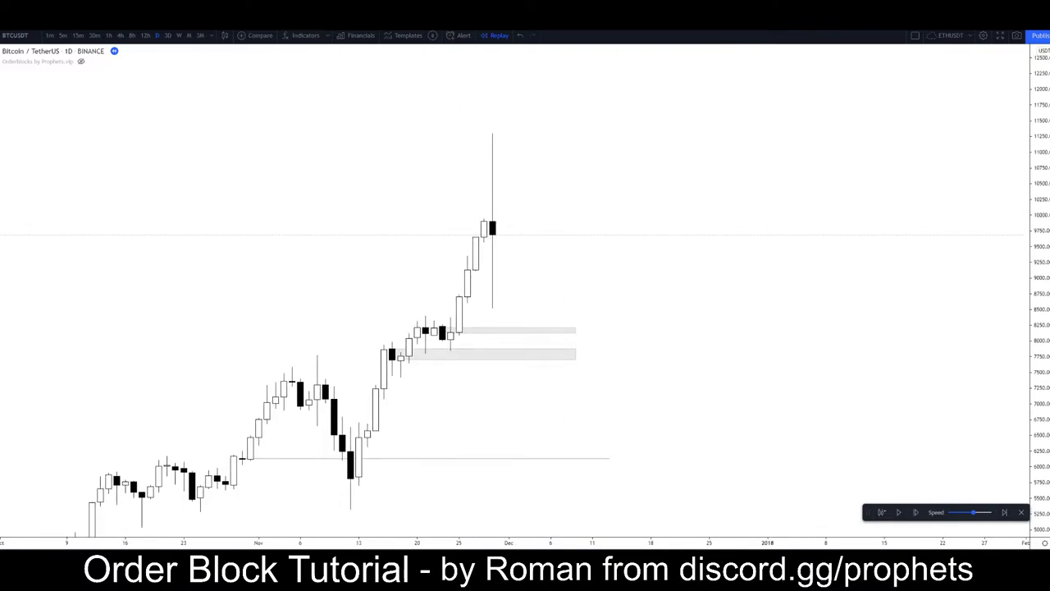
left_click(1, 98)
left_click(34, 154)
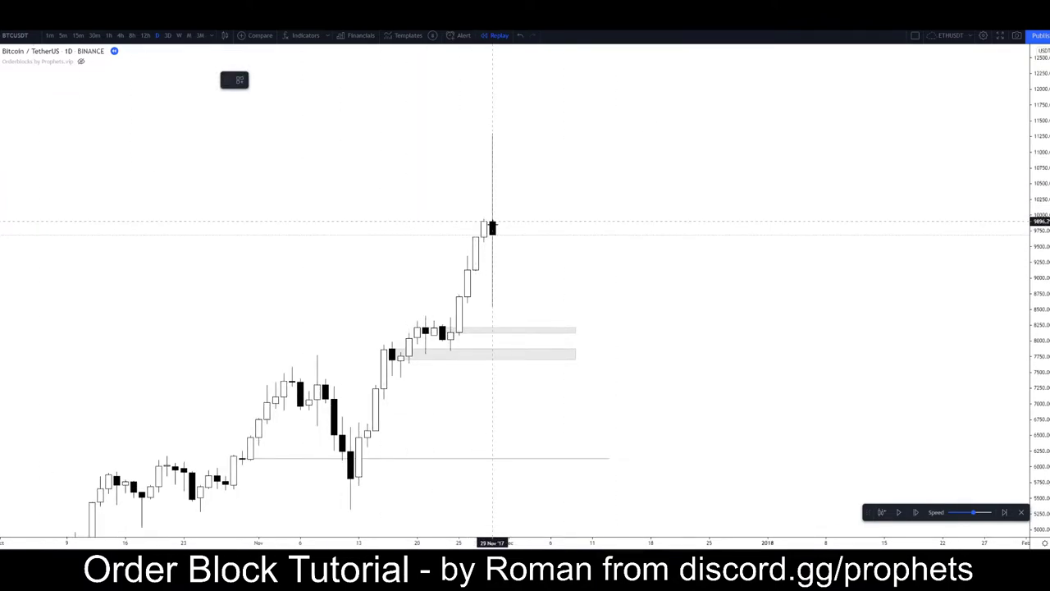
left_click(493, 234)
left_click_drag(493, 228, 726, 223)
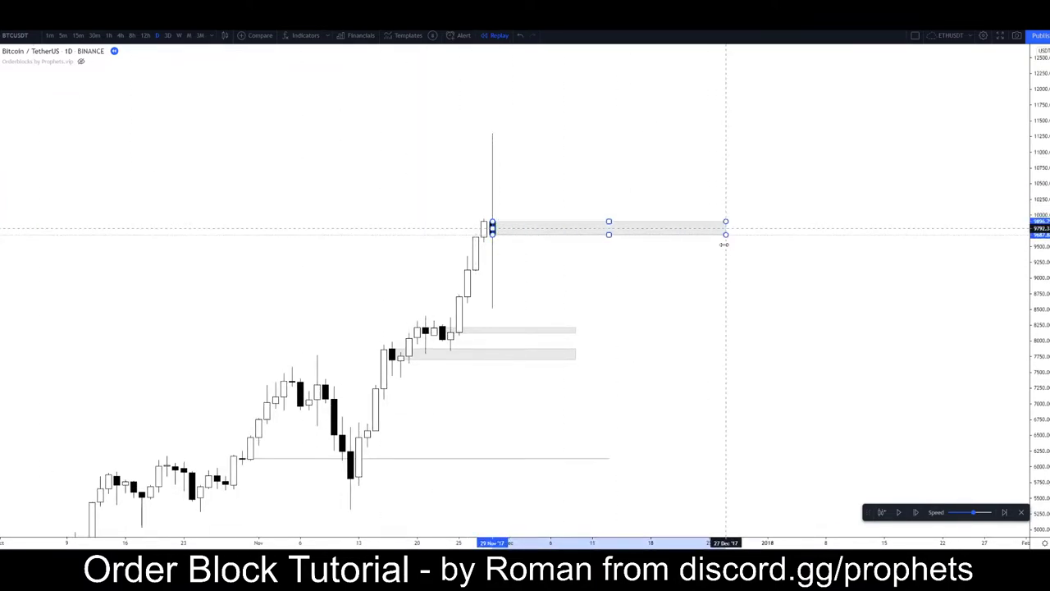
Advance the daily bar replay past the new order block to the 3 December candle
scroll(699, 281, "up", 3)
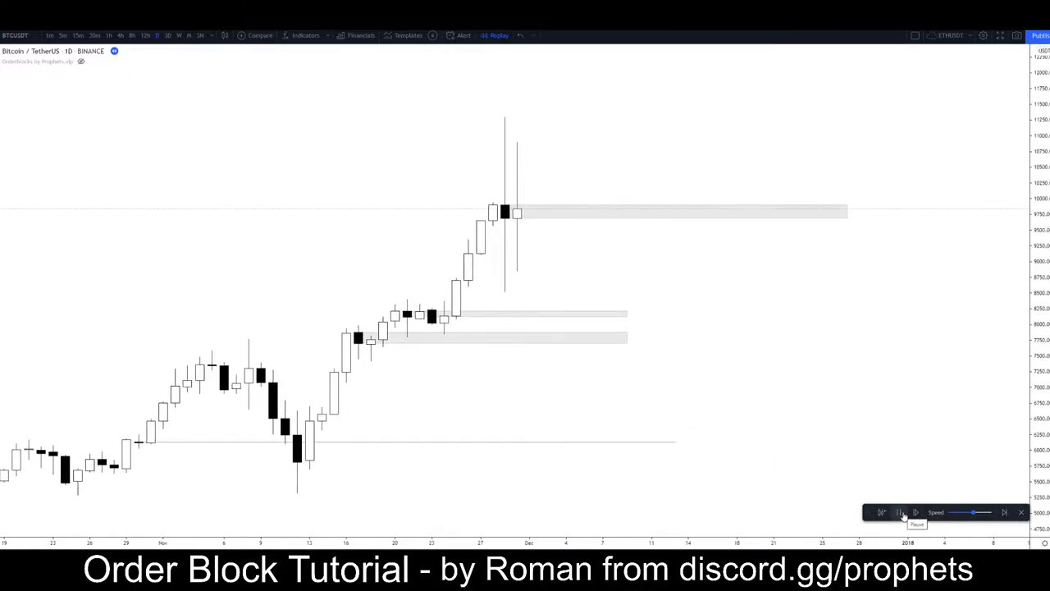
left_click(900, 512)
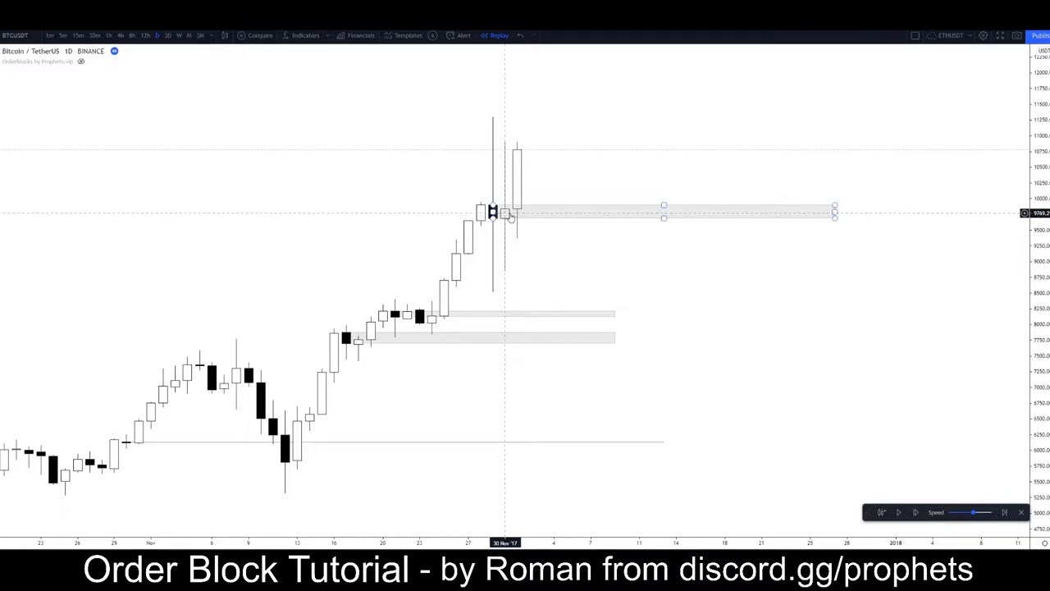
left_click_drag(615, 170, 617, 218)
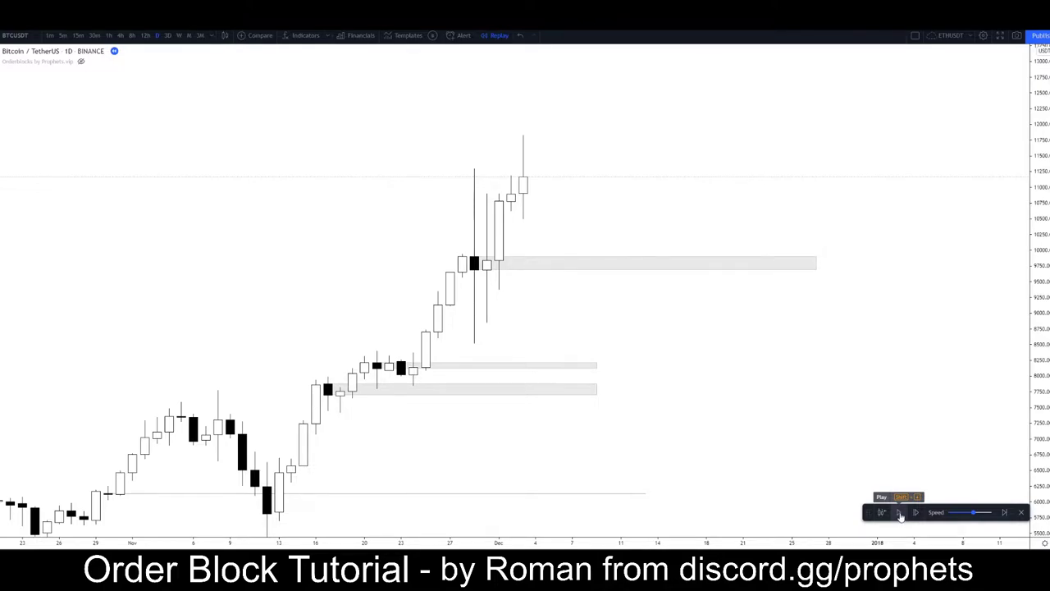
scroll(520, 438, "down", 6)
left_click_drag(485, 400, 375, 377)
scroll(384, 286, "up", 5)
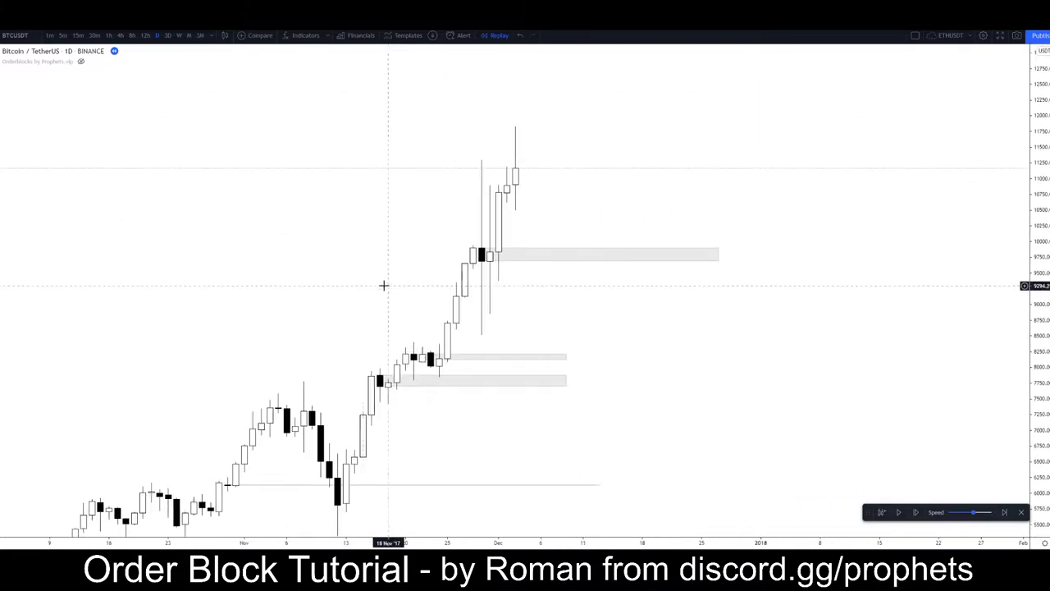
left_click_drag(640, 172, 717, 207)
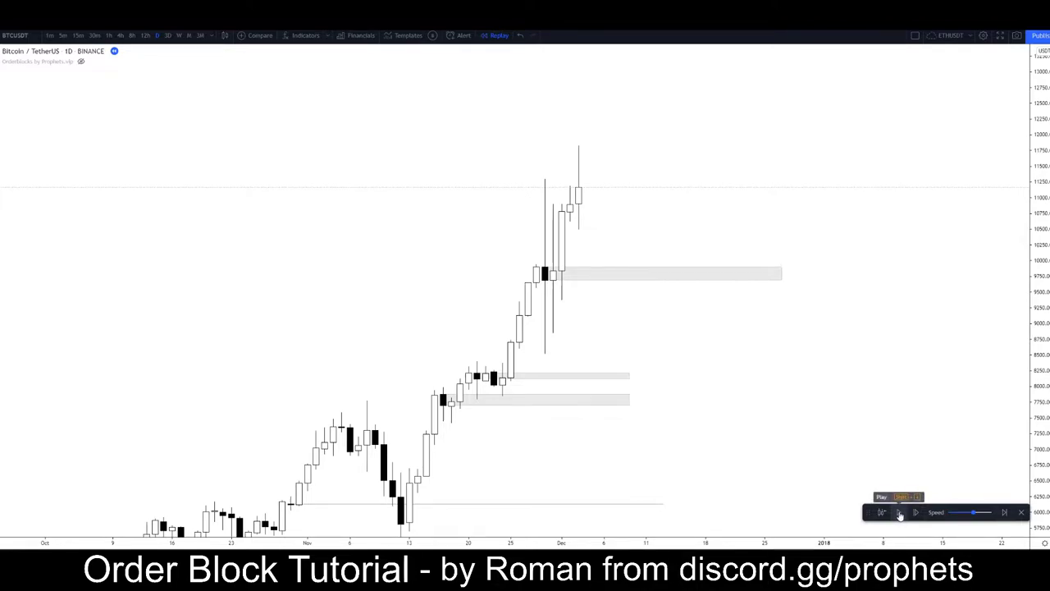
left_click_drag(684, 379, 694, 356)
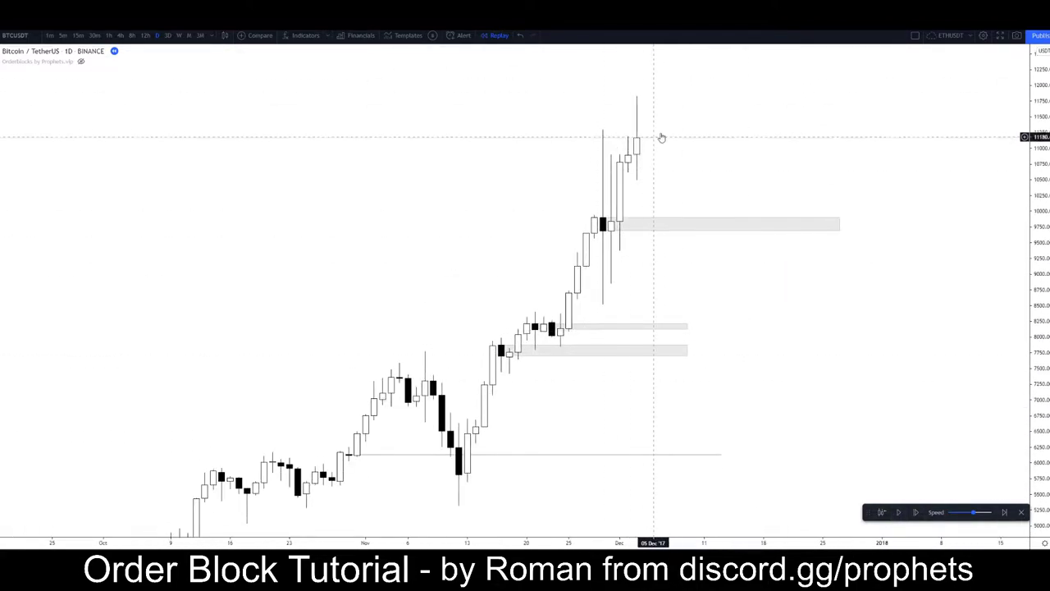
left_click_drag(762, 144, 794, 229)
scroll(779, 221, "up", 2)
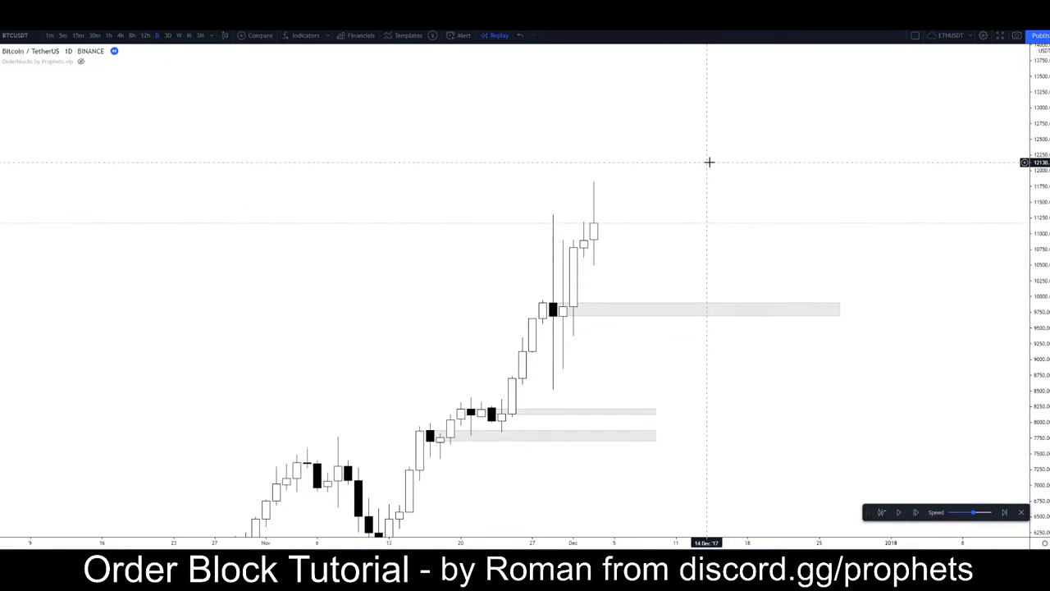
Draw an arrow from about 6,700 on 2 December to about 6,000 on 14 November, pointing at the reaction from the lowest order block line
left_click_drag(286, 310, 256, 203)
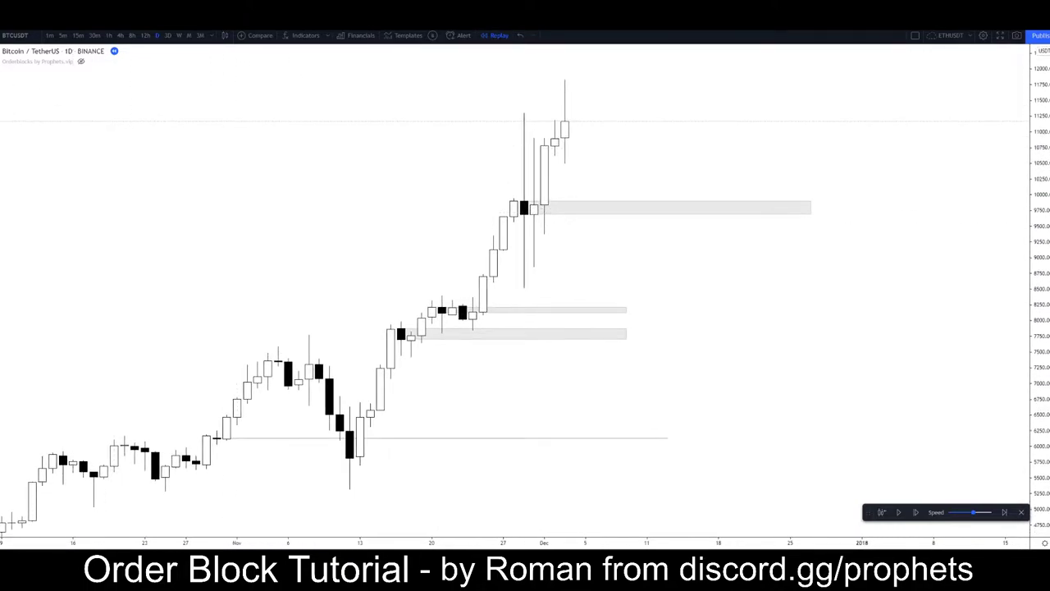
left_click(2, 106)
left_click(25, 136)
left_click(554, 402)
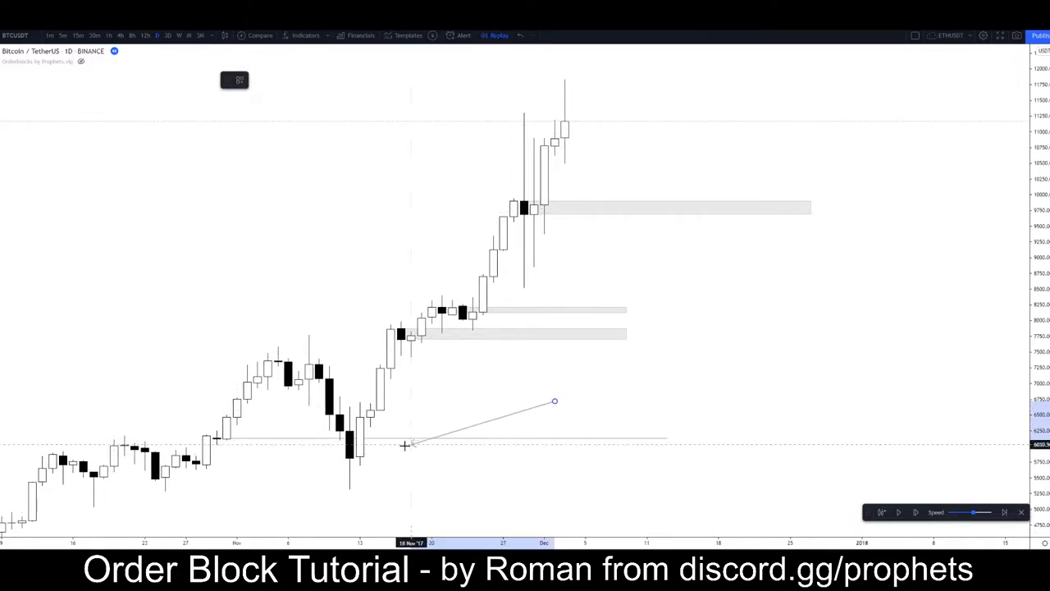
left_click(370, 447)
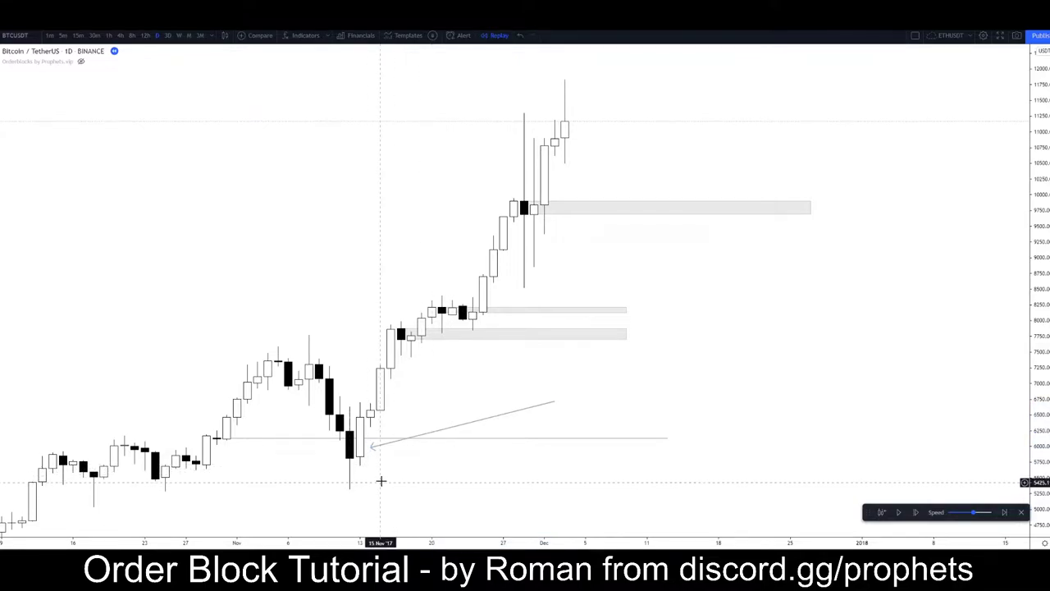
Measure the price rise from the mid-November low to the early December high
left_click(380, 479, "shift")
left_click(577, 105)
left_click(678, 223)
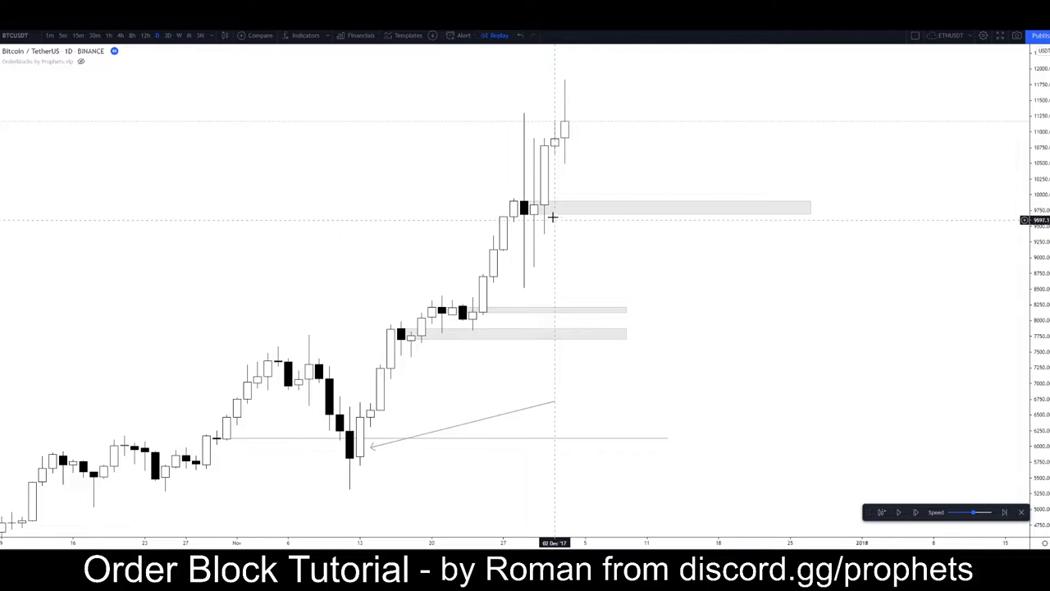
Advance the daily bar replay to the large bullish candle of 6 December and pause it there
left_click_drag(616, 147, 680, 156)
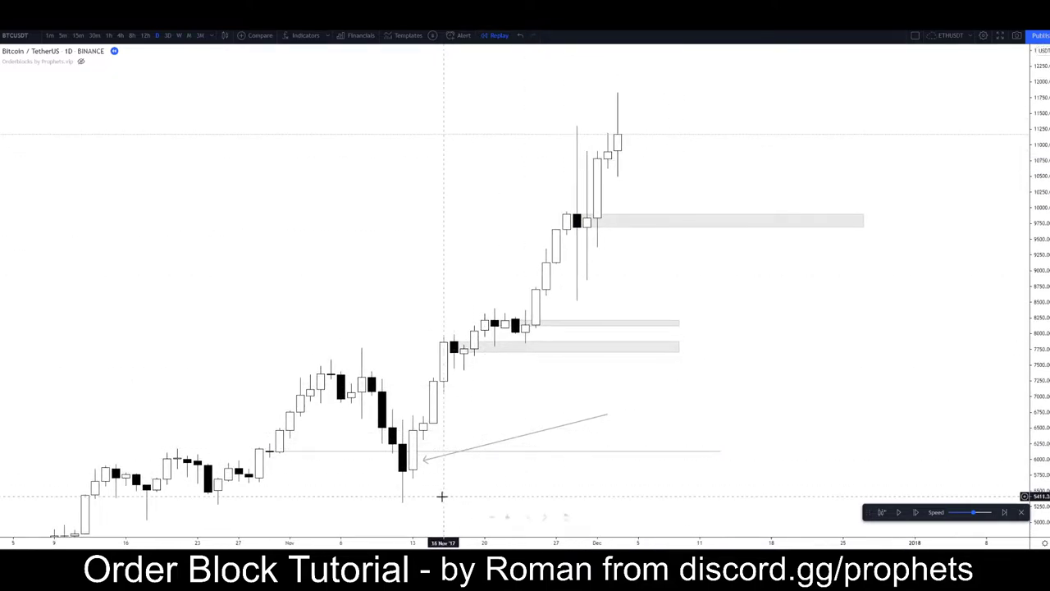
left_click_drag(709, 245, 741, 268)
scroll(741, 268, "up", 2)
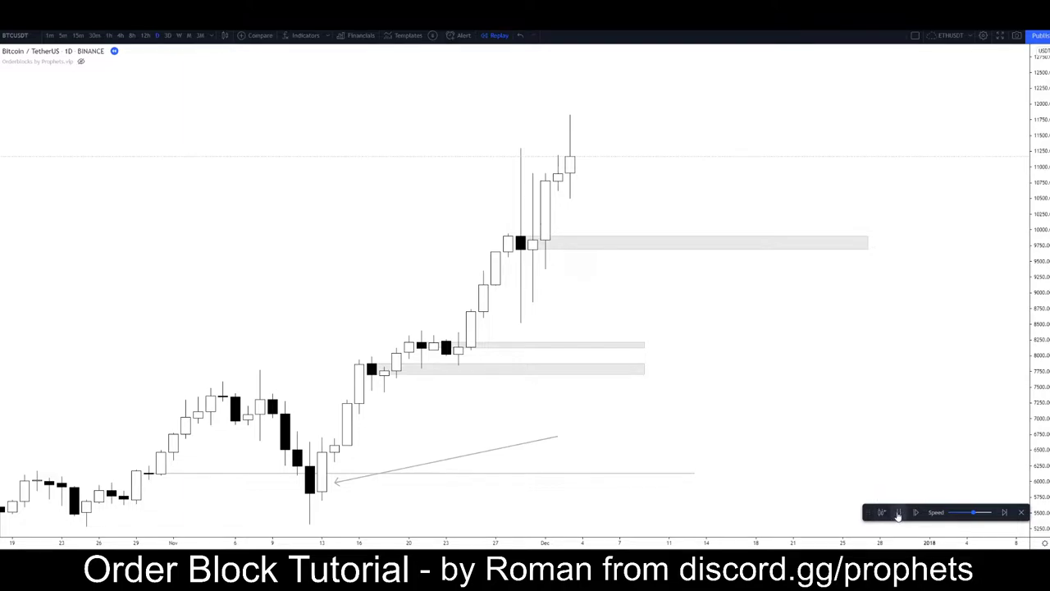
left_click(898, 513)
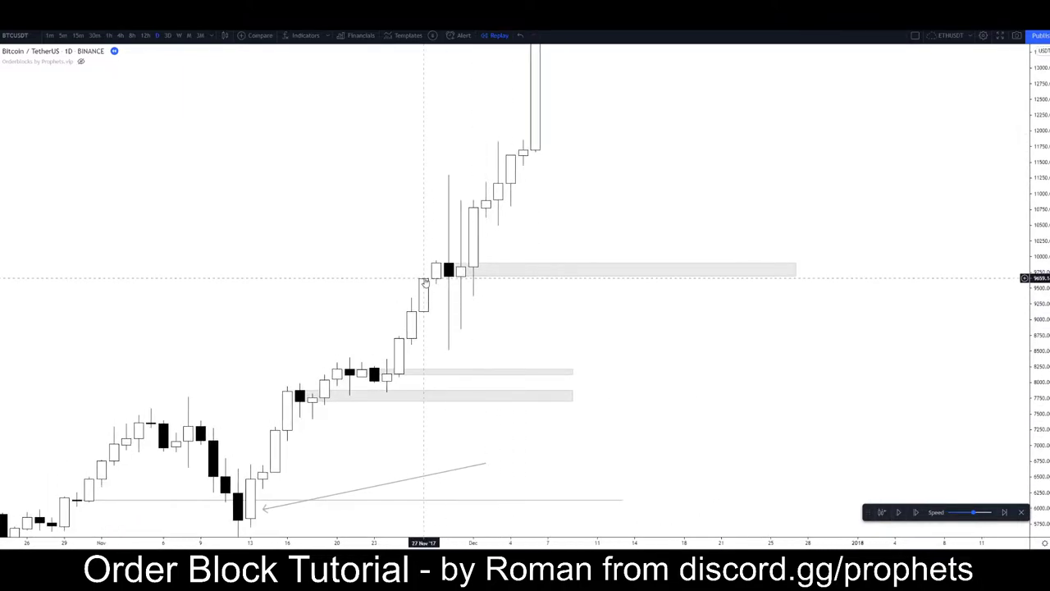
Extend the right edges of the three order block rectangles near 9,800, 8,200 and 7,800 to about late July 2018
left_click_drag(597, 159, 666, 120)
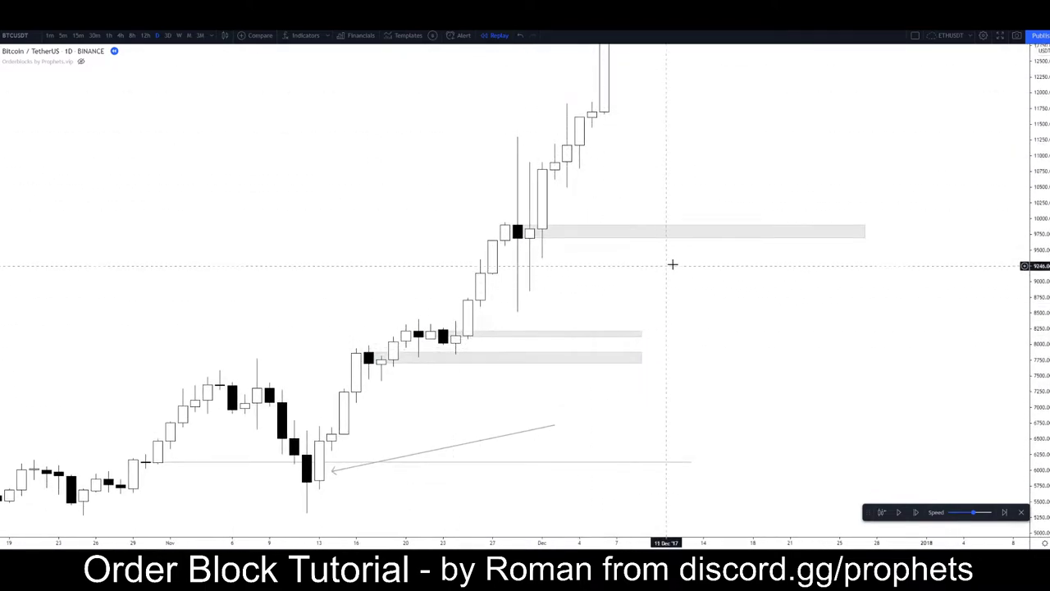
scroll(487, 335, "down", 5)
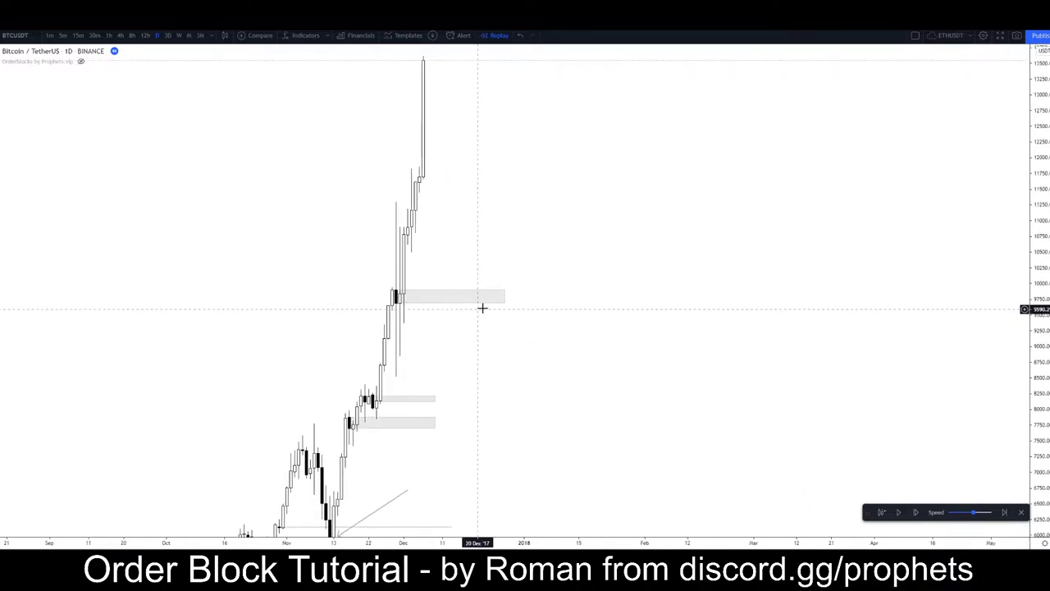
left_click_drag(504, 293, 1025, 294)
left_click_drag(596, 401, 298, 307)
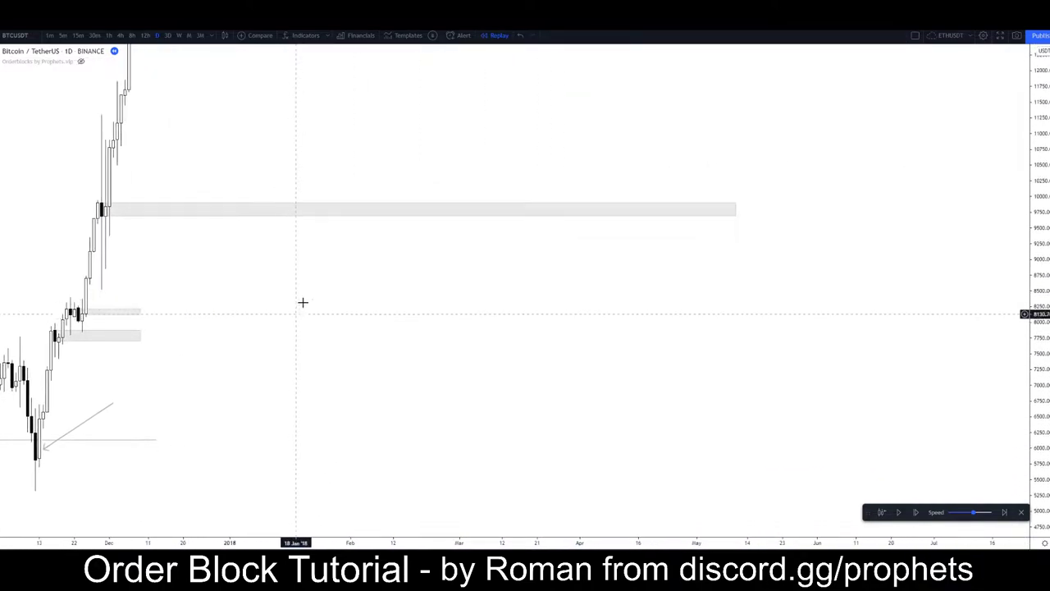
scroll(328, 312, "down", 3)
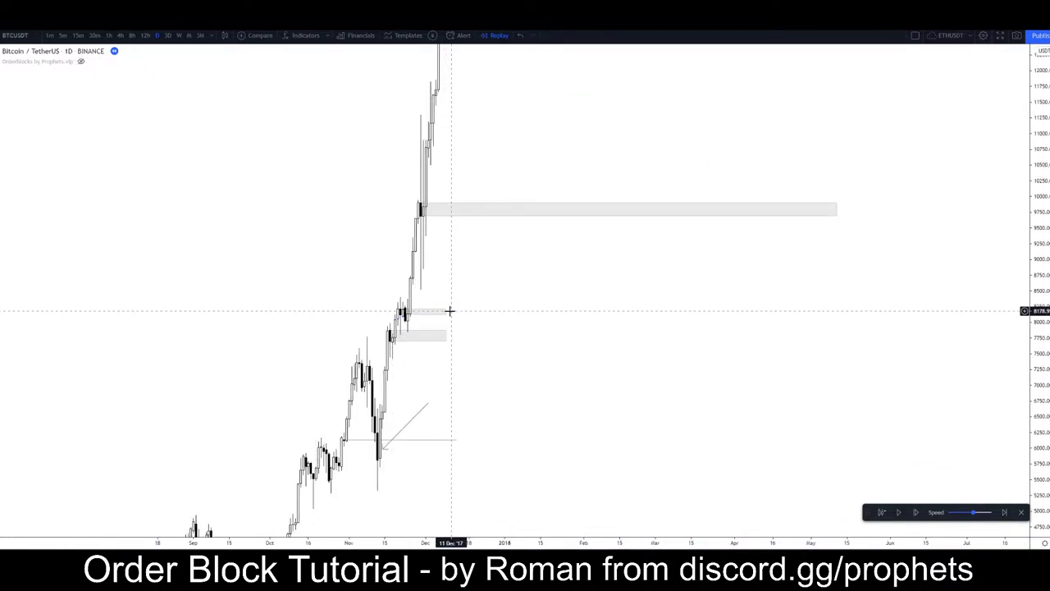
left_click_drag(446, 311, 1026, 312)
left_click(446, 337)
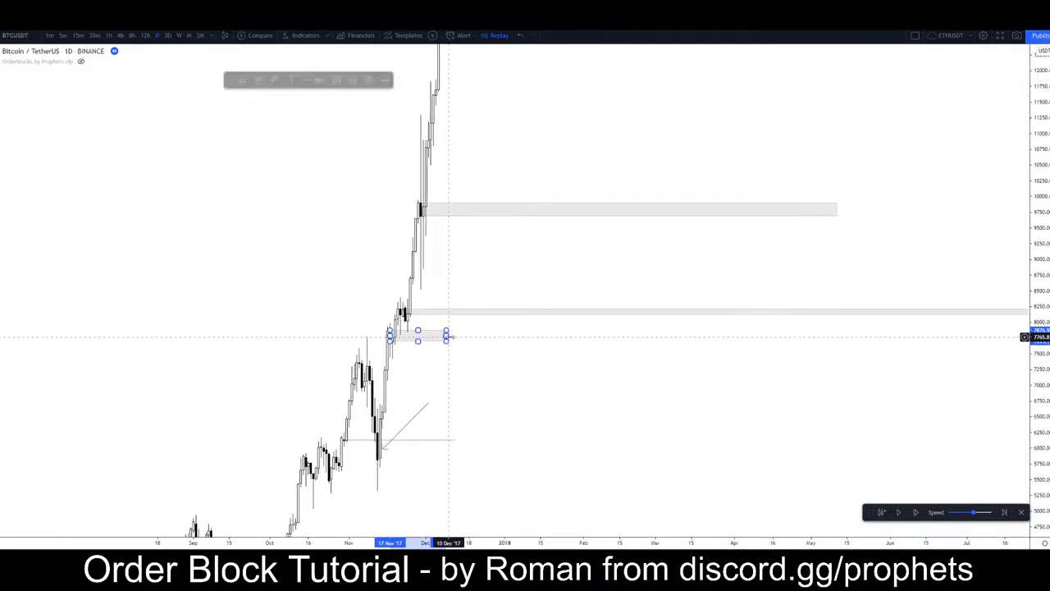
left_click_drag(448, 337, 1027, 336)
left_click_drag(876, 398, 637, 441)
left_click_drag(599, 252, 790, 249)
Examine the daily rally up to 6 December in relation to the three extended order blocks below it
scroll(639, 320, "left", 8)
left_click_drag(337, 198, 343, 192)
left_click_drag(1035, 188, 1034, 399)
scroll(797, 308, "up", 6)
left_click_drag(748, 335, 743, 382)
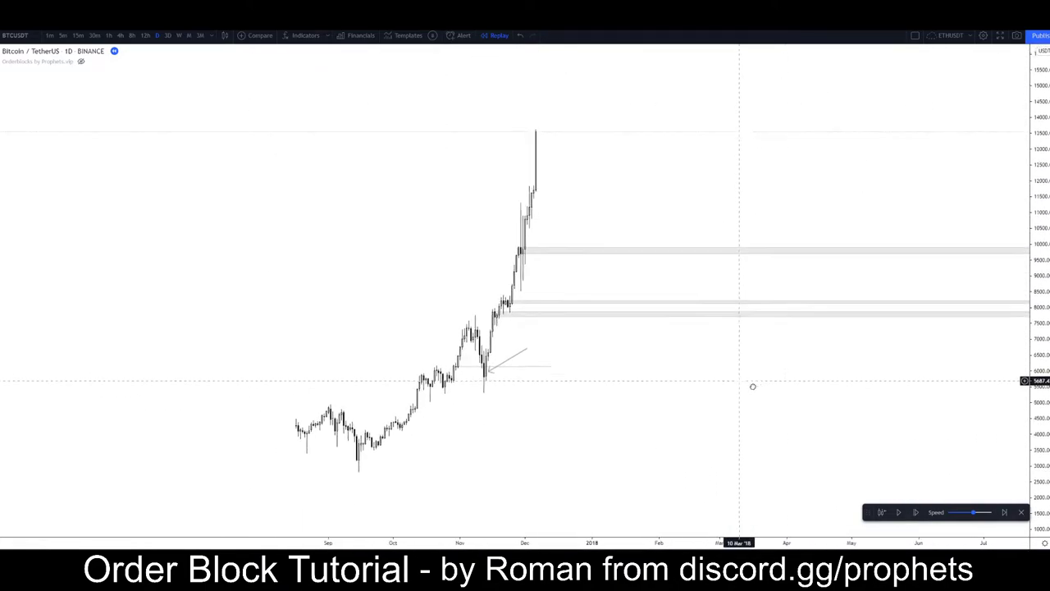
scroll(744, 382, "up", 2)
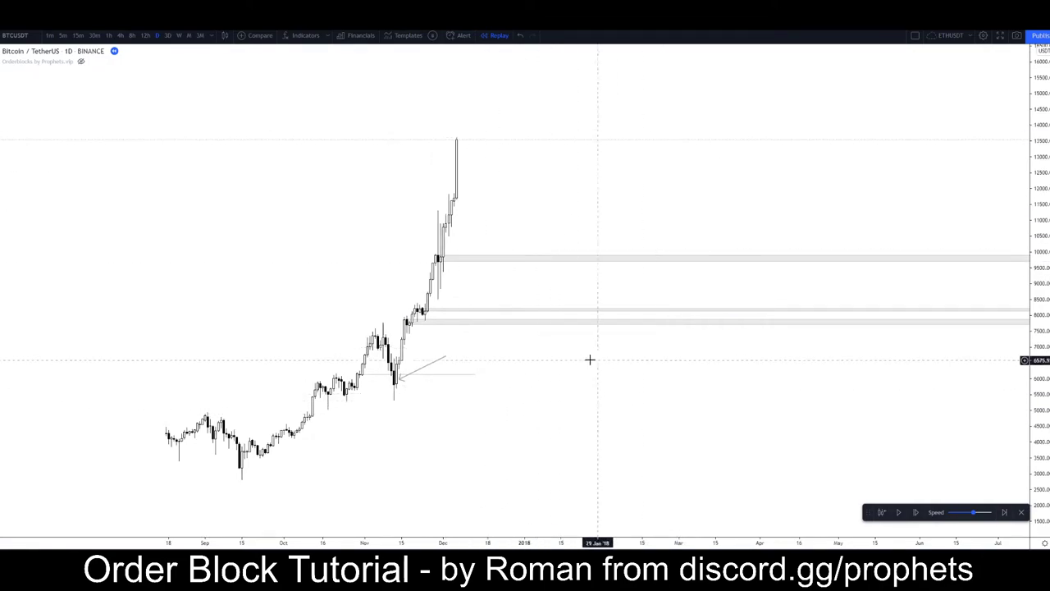
left_click_drag(598, 371, 615, 374)
left_click_drag(1037, 366, 1035, 143)
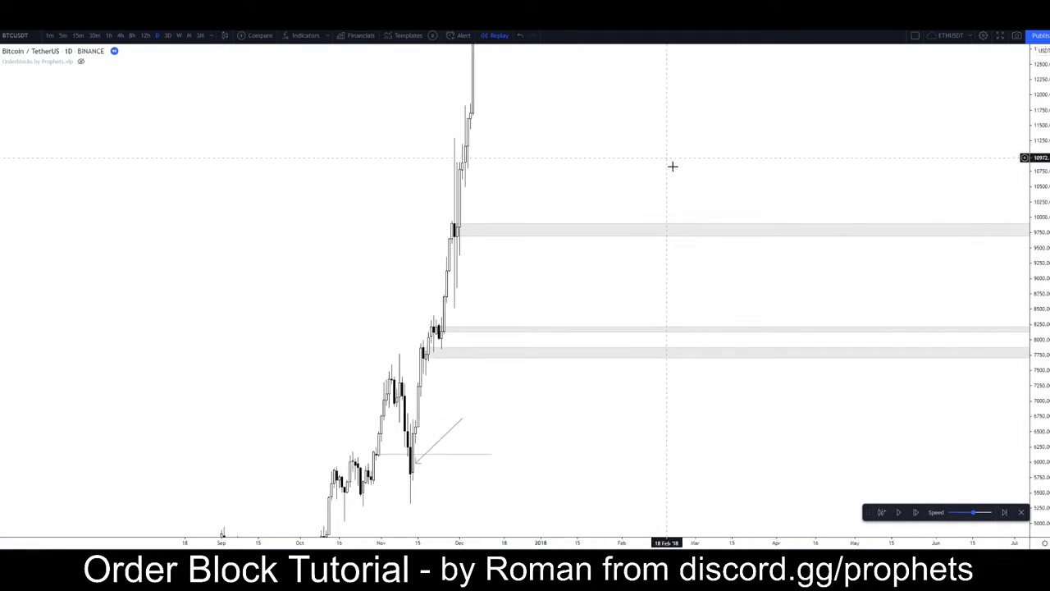
left_click_drag(668, 159, 891, 484)
scroll(722, 402, "up", 6)
left_click_drag(375, 365, 788, 280)
scroll(640, 328, "up", 3)
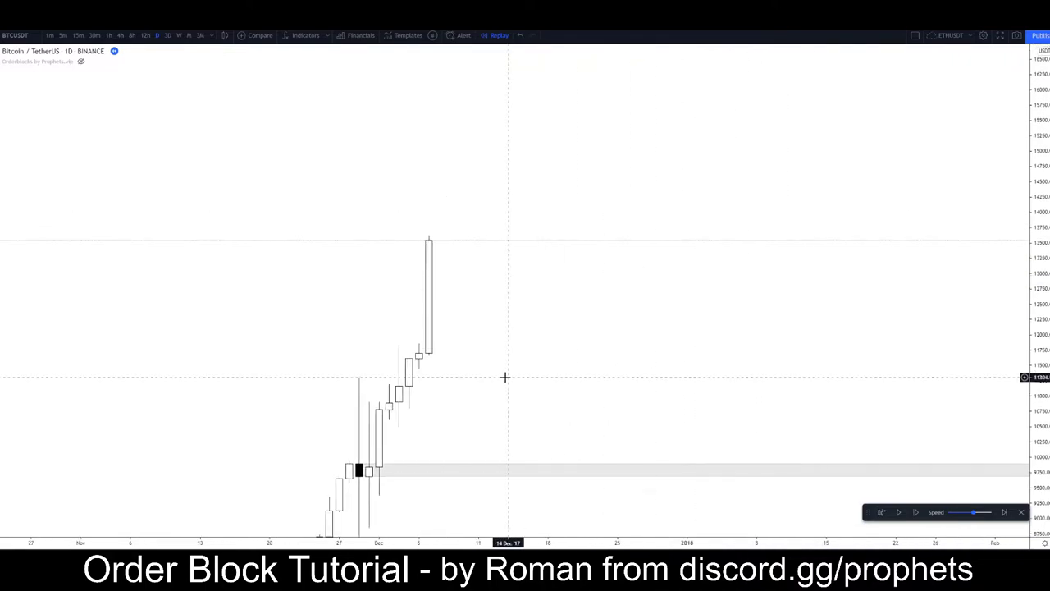
left_click_drag(504, 376, 688, 312)
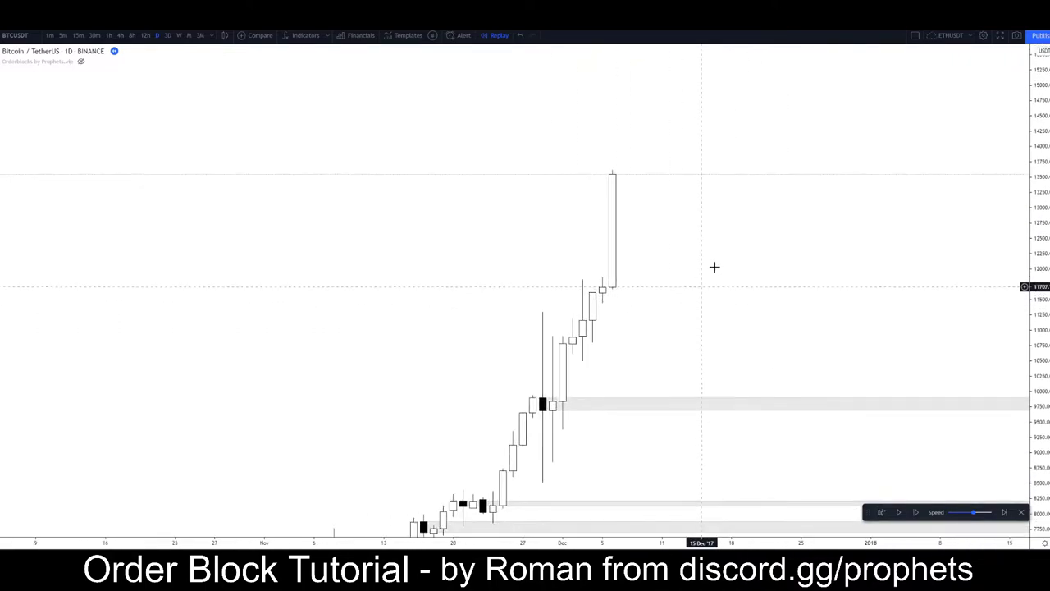
Advance the daily bar replay to the 8 December bearish candle and pause it, keeping the whole rally in view
left_click(897, 512)
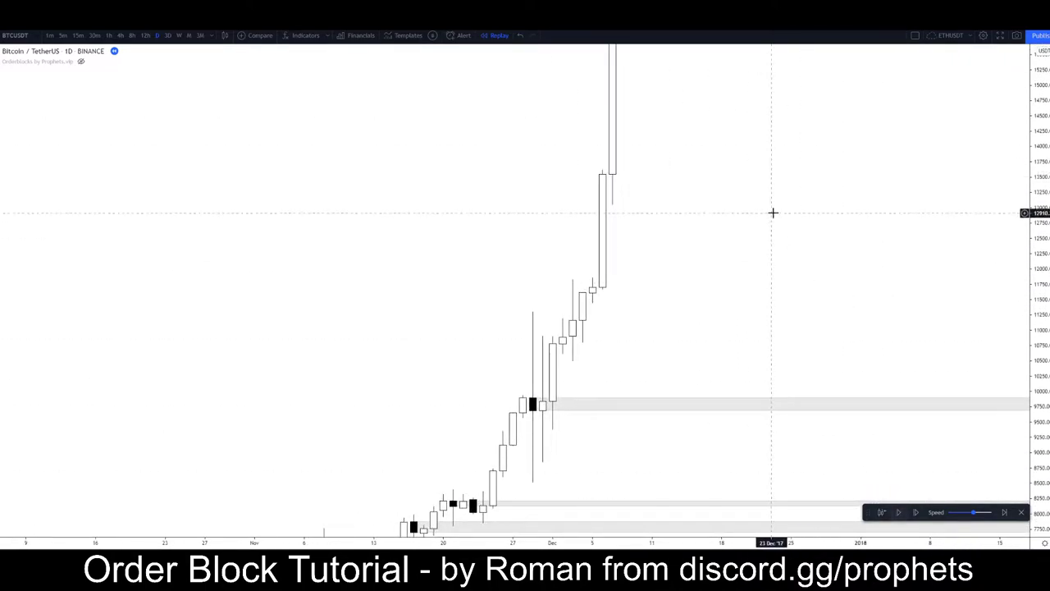
left_click_drag(1044, 131, 1037, 367)
scroll(779, 309, "up", 3)
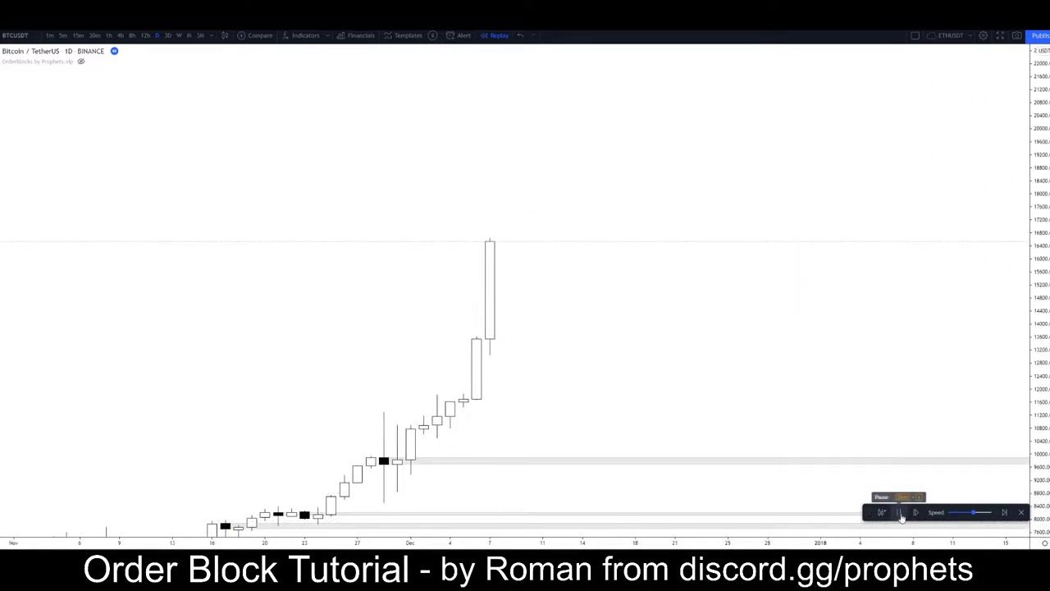
left_click(899, 513)
left_click_drag(598, 347, 640, 296)
scroll(722, 284, "up", 2)
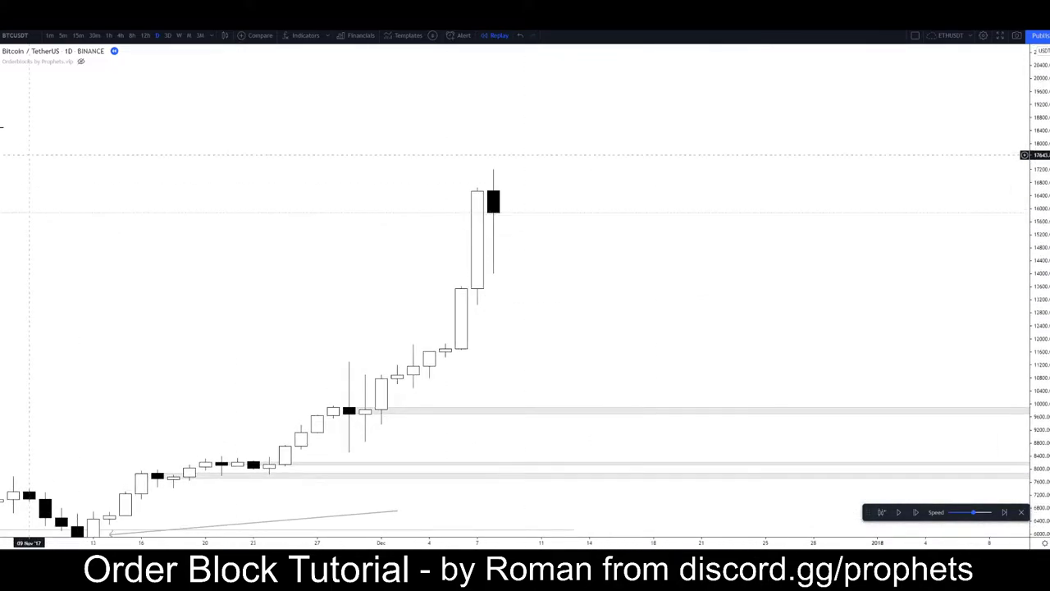
Draw an order block rectangle over the 8 December candle body, from about 16,550 to 15,900, extending to 19 December
left_click(1, 100)
left_click(23, 154)
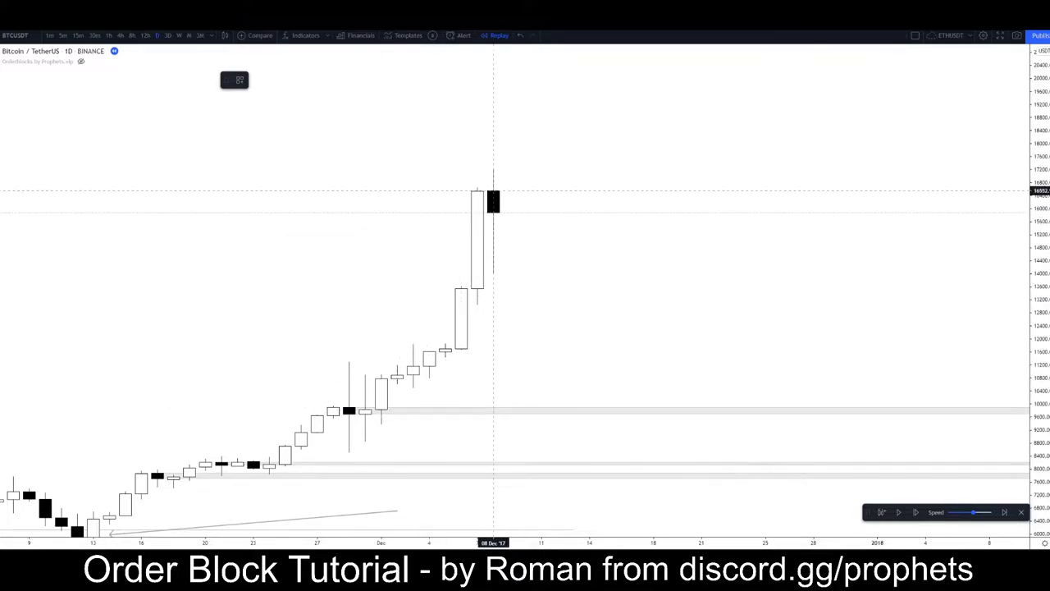
left_click(493, 201)
left_click(668, 201)
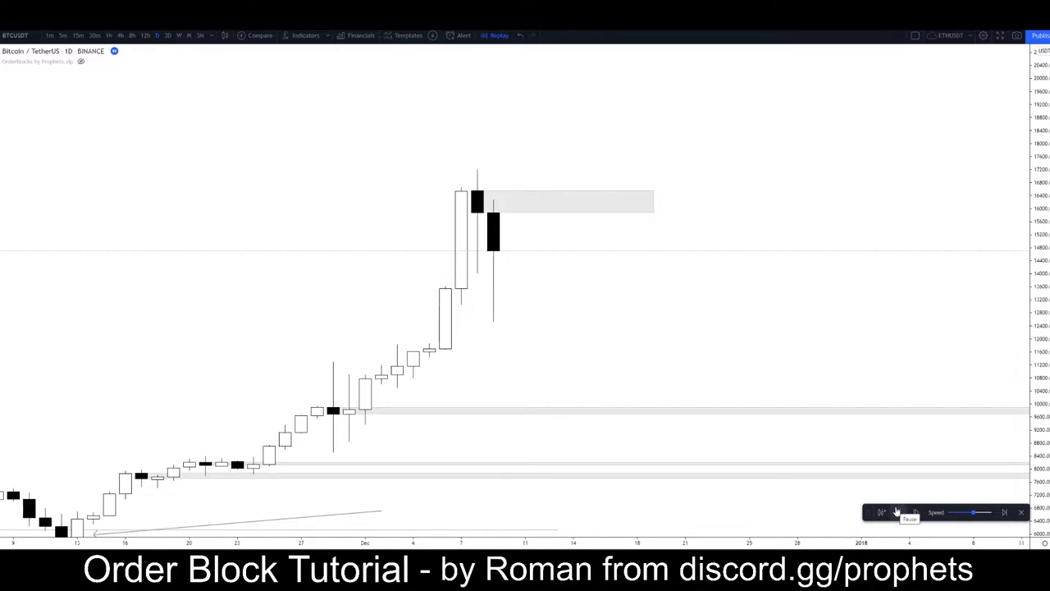
Advance the daily bar replay past the 8 December order block to the 11 December candle
left_click(479, 213)
left_click(507, 247)
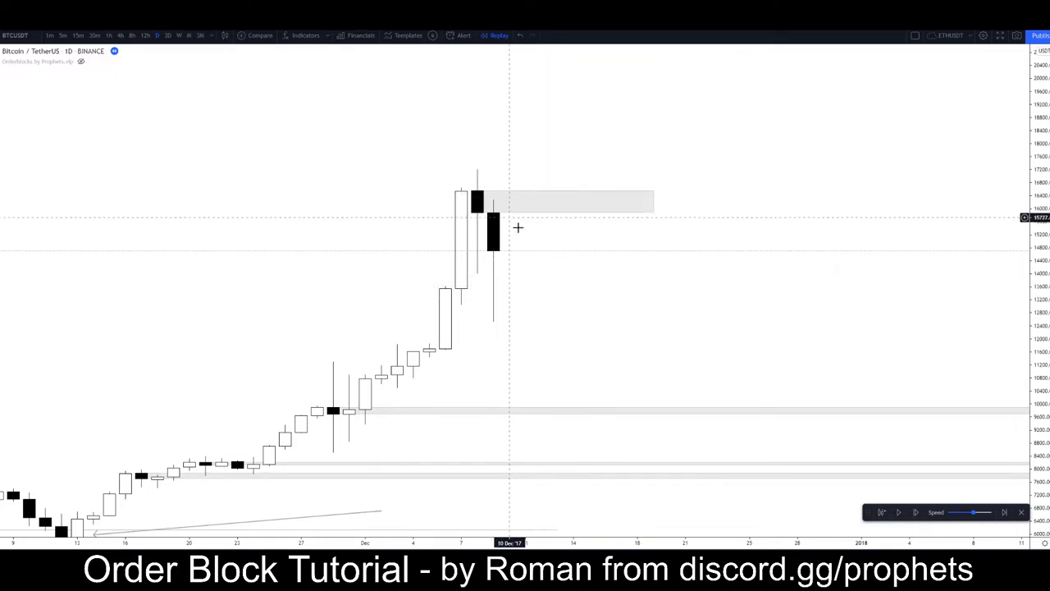
left_click_drag(509, 237, 551, 236)
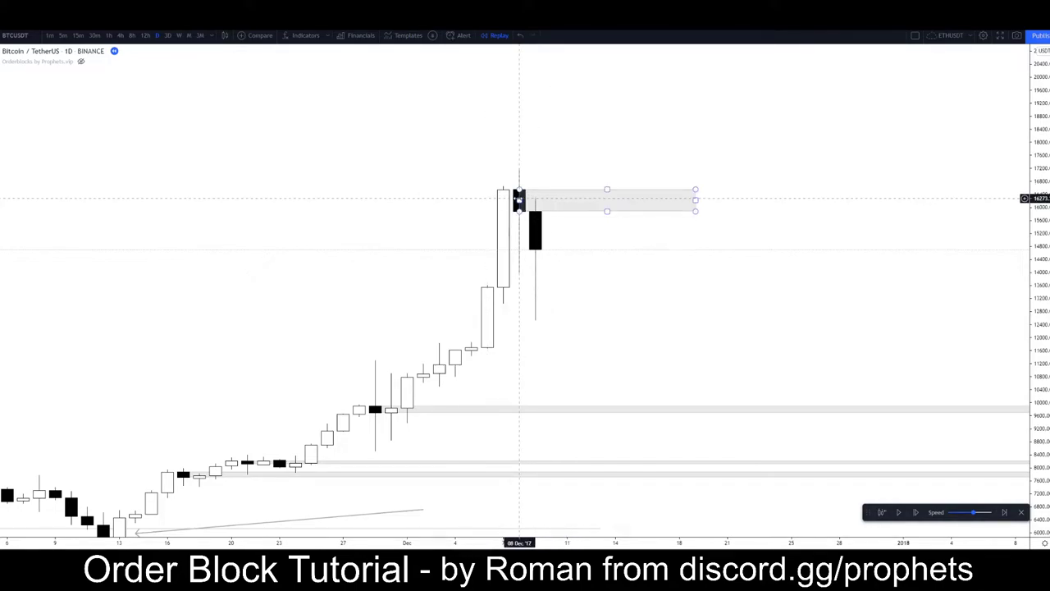
scroll(680, 265, "down", 2)
left_click_drag(728, 269, 712, 312)
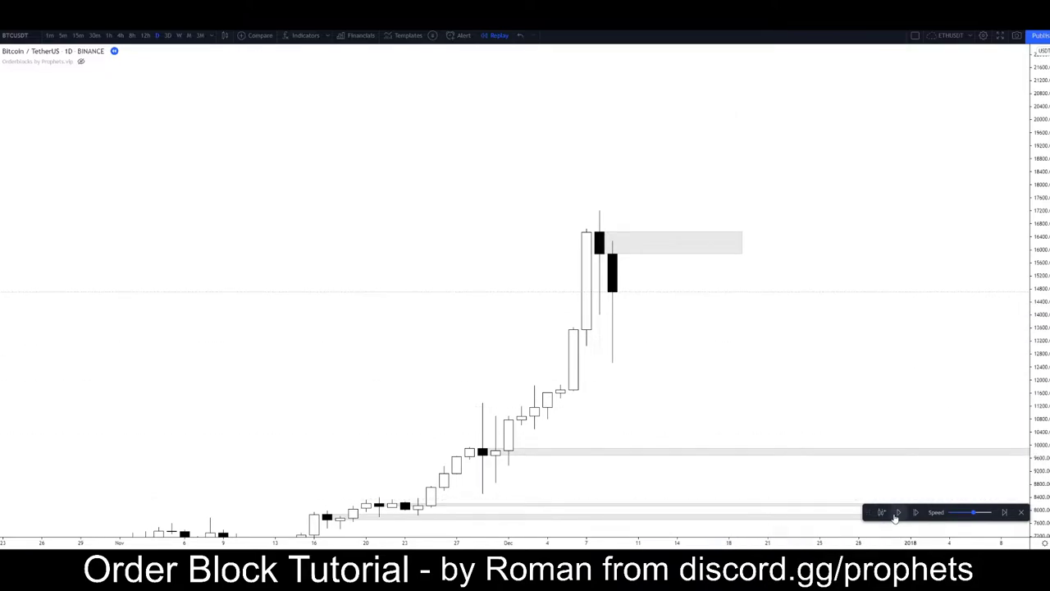
left_click(896, 514)
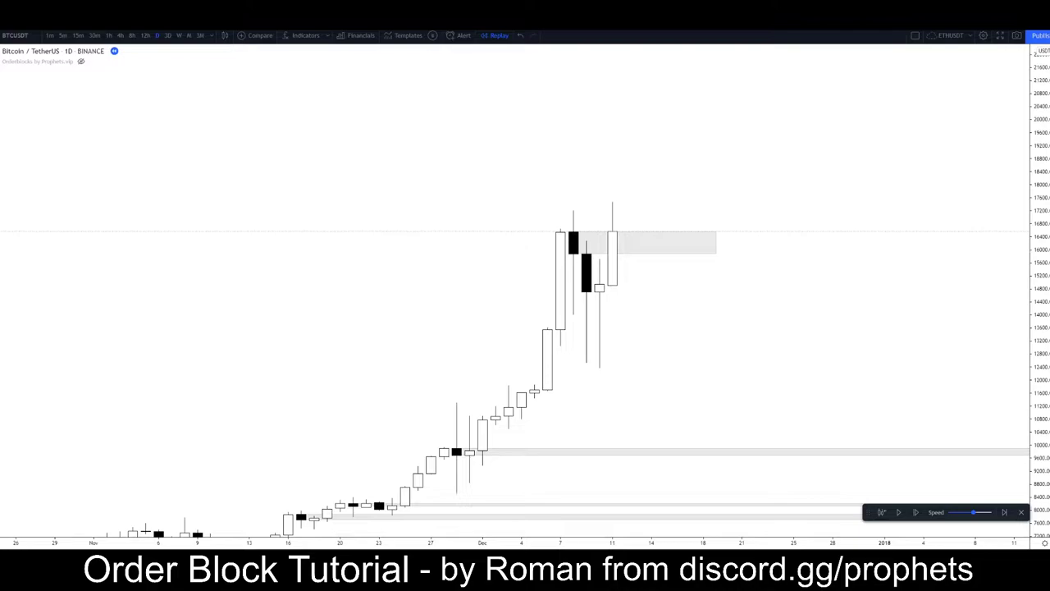
Mark the 9 December candle's low at about 12,500 with a short horizontal line extending to 12 December
left_click(589, 360)
left_click(629, 360)
left_click(613, 391)
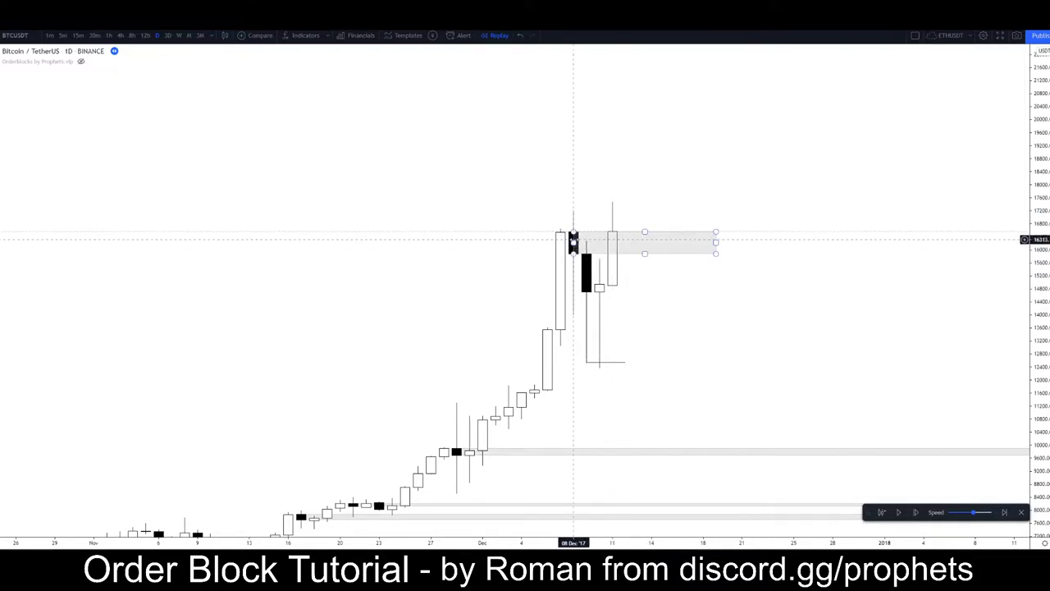
Stretch the order block rectangle down to the 9 December candle's body low, starting at that candle and ending at about 2 January
mouse_move(573, 242)
left_mouse_down()
mouse_move(514, 169)
mouse_move(383, 142)
mouse_move(333, 159)
left_mouse_up()
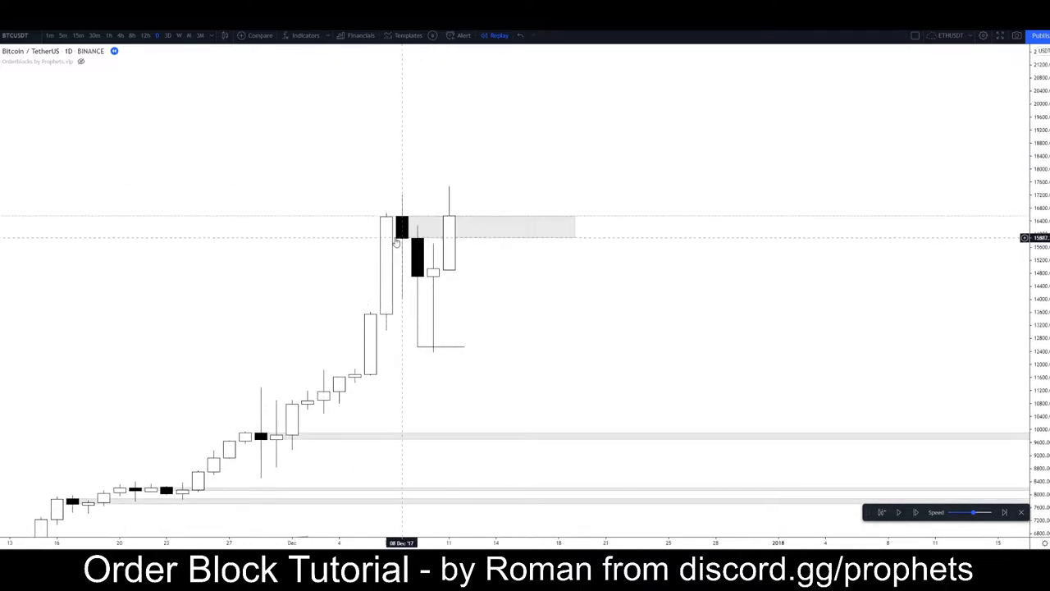
left_click_drag(402, 238, 417, 276)
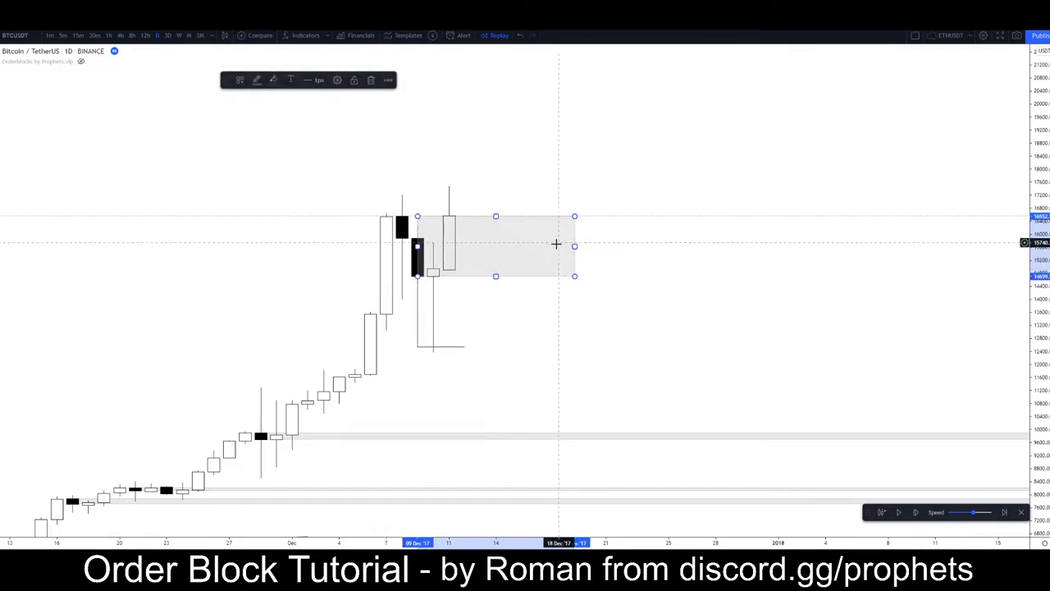
left_click_drag(575, 256, 794, 246)
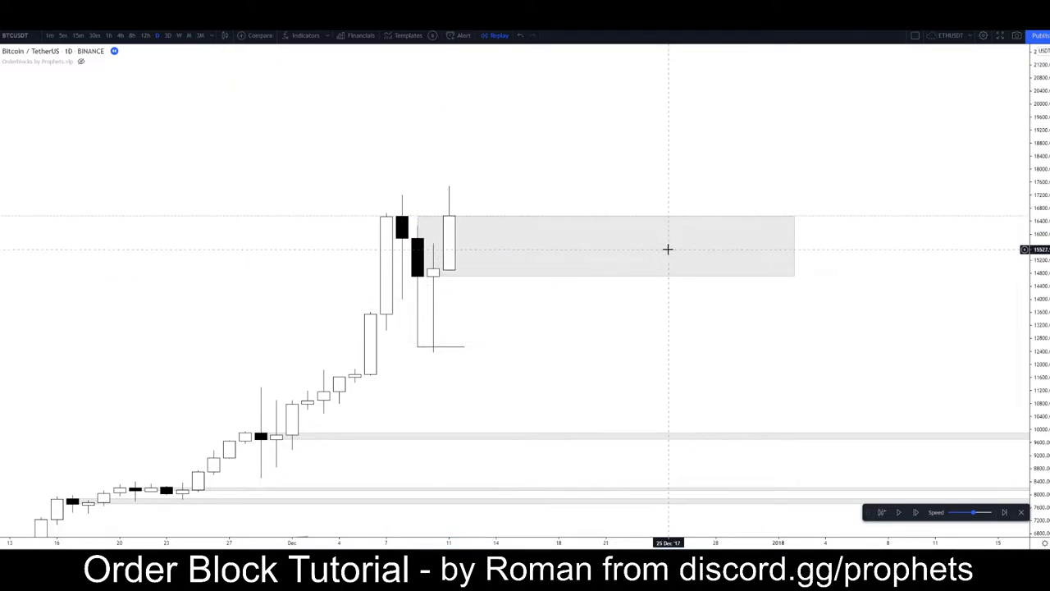
Delete the order block rectangle that starts at the 9 December candle
left_click_drag(417, 277, 388, 244)
key("Delete")
scroll(624, 140, "down", 3)
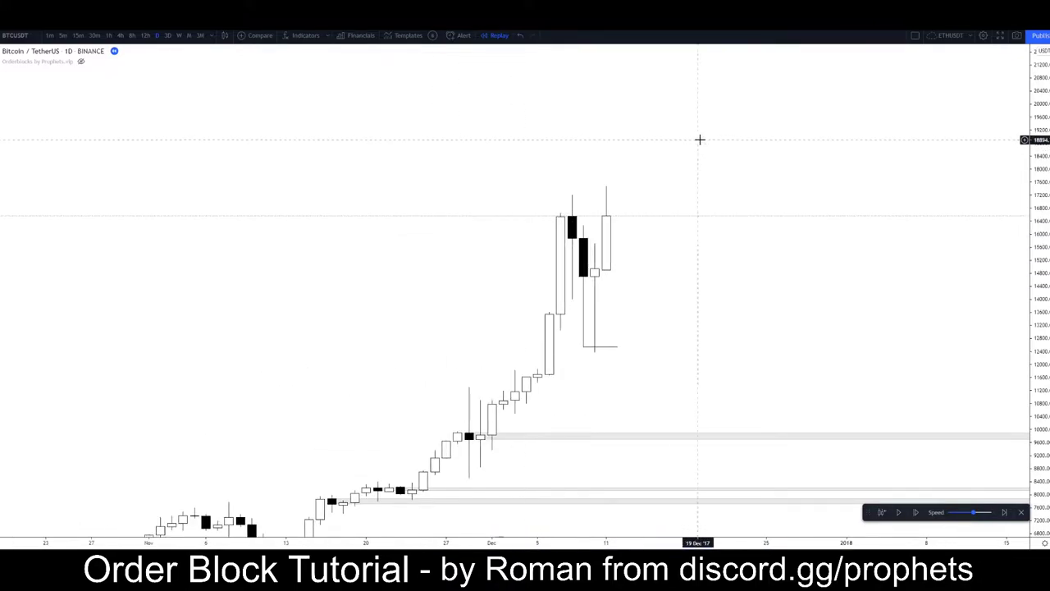
Play the bar replay forward and pause it at the 15 December candle
left_click_drag(699, 140, 618, 194)
left_click(898, 513)
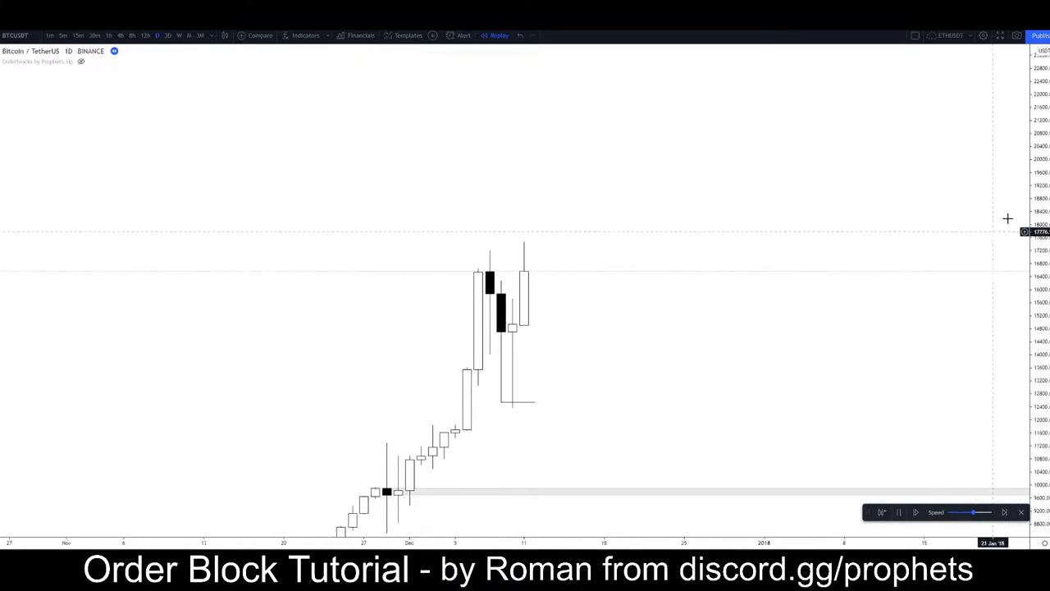
left_click_drag(686, 225, 727, 230)
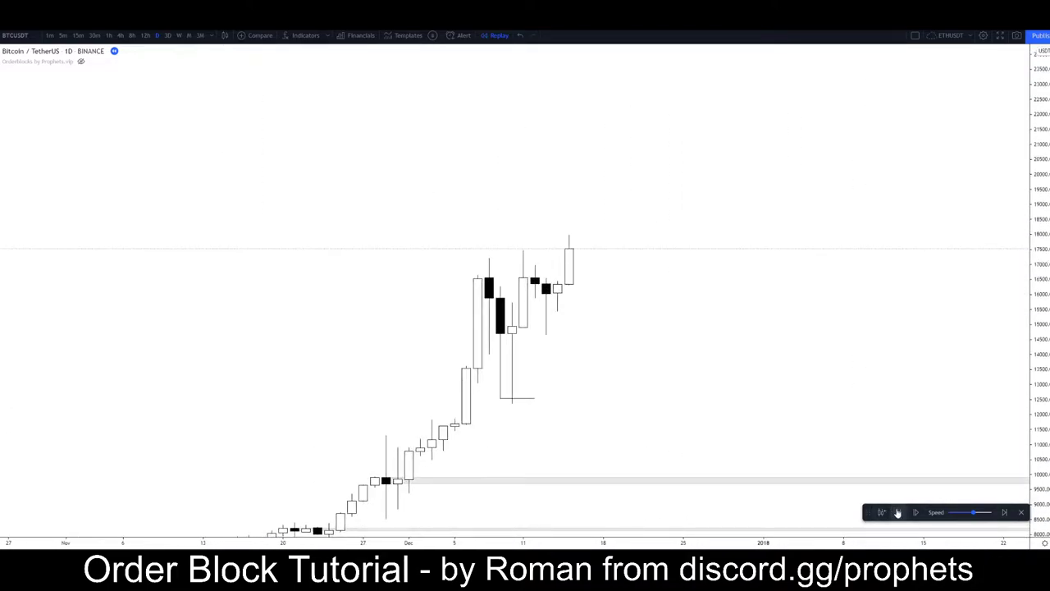
Draw a horizontal line at about 16,500 from the top of the 7 December candle's body to 19 December
left_click(481, 278)
left_click(616, 278)
left_click(575, 369)
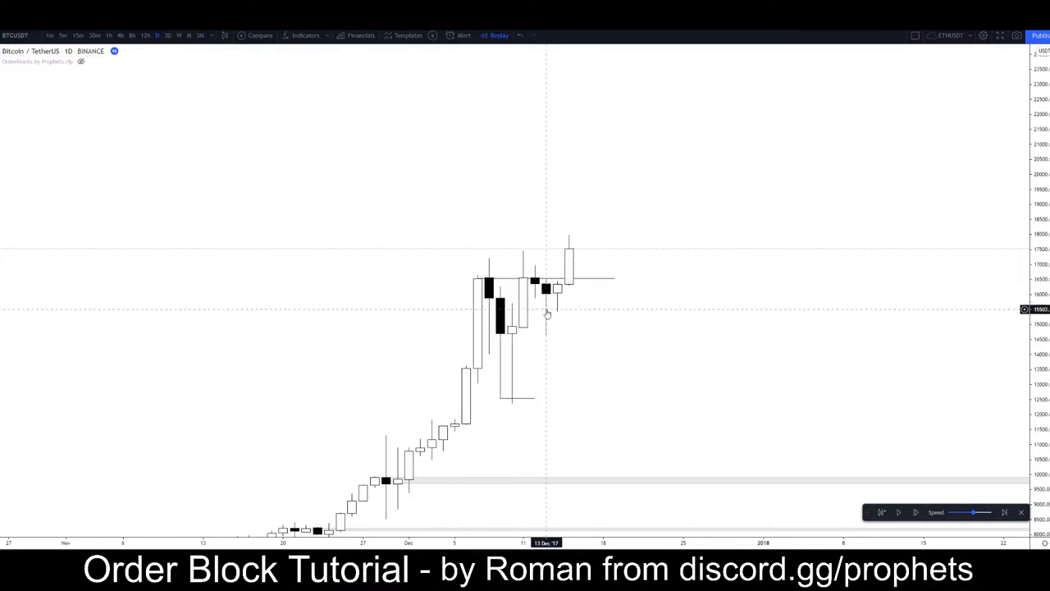
Advance the replay to the 18 December candle and mark the 16 December high at about 19,500 with a short horizontal line
left_click_drag(395, 482, 469, 332)
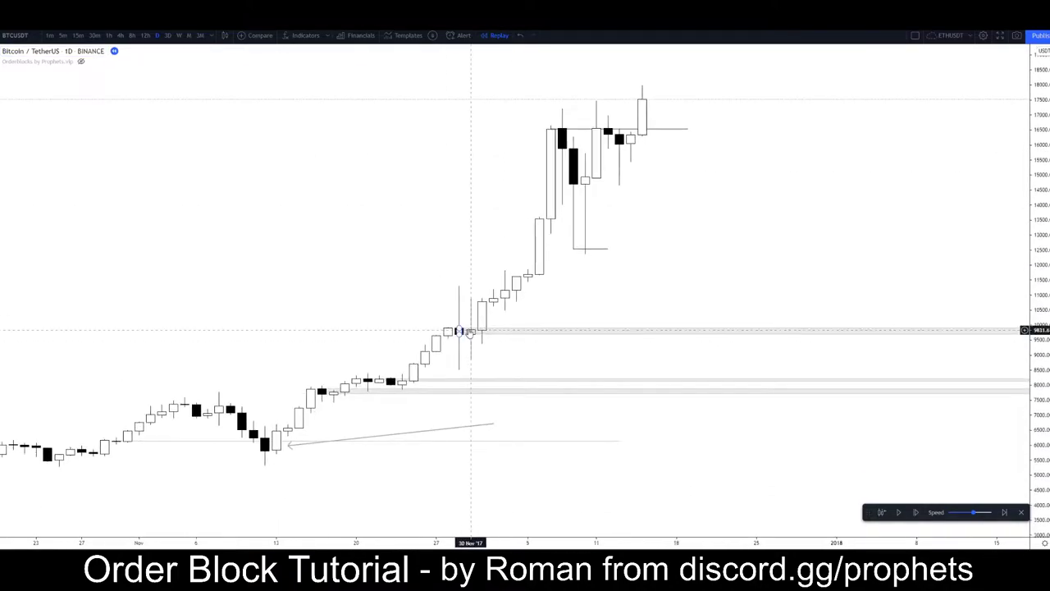
scroll(645, 263, "down", 5)
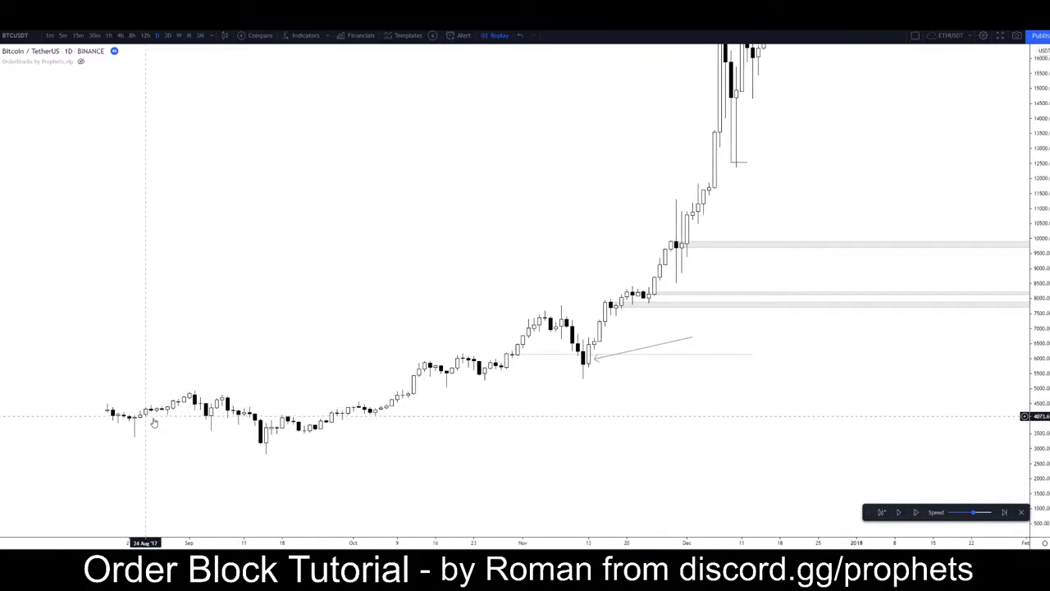
scroll(373, 281, "up", 6)
left_click_drag(546, 311, 569, 297)
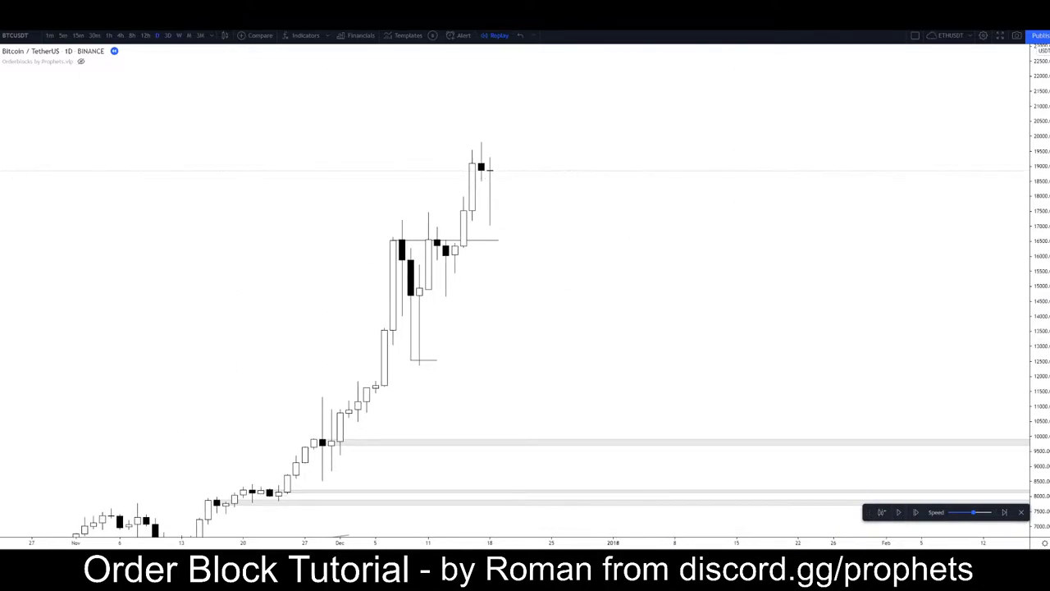
left_click(497, 154)
left_click(261, 304)
Examine the uptrend from September to December together with the marked order blocks and swing levels
left_click_drag(176, 319, 251, 162)
scroll(252, 177, "down", 3)
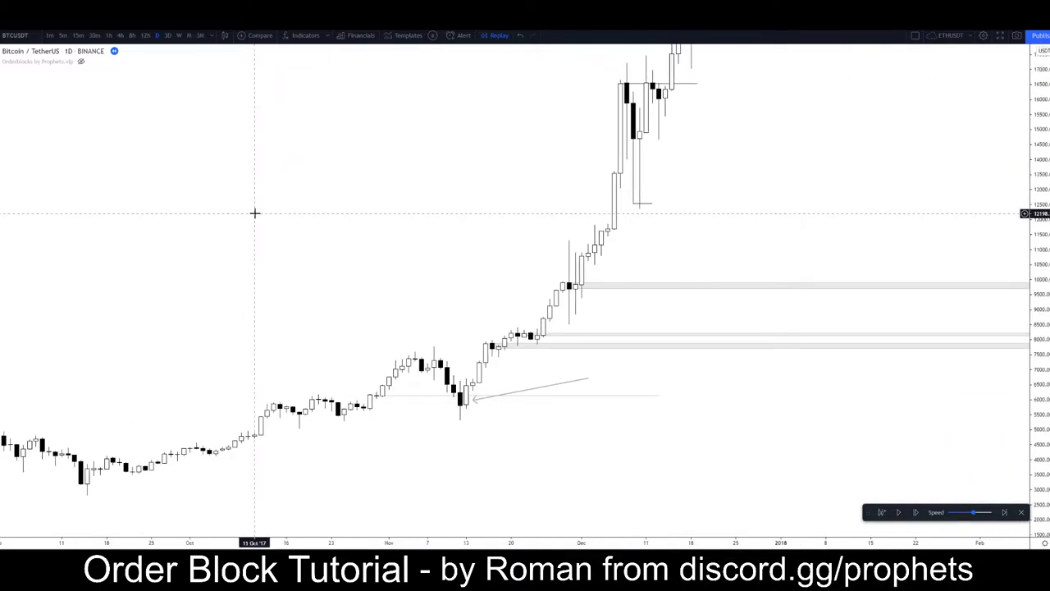
left_click_drag(255, 213, 312, 168)
scroll(329, 165, "down", 3)
left_click_drag(497, 182, 469, 193)
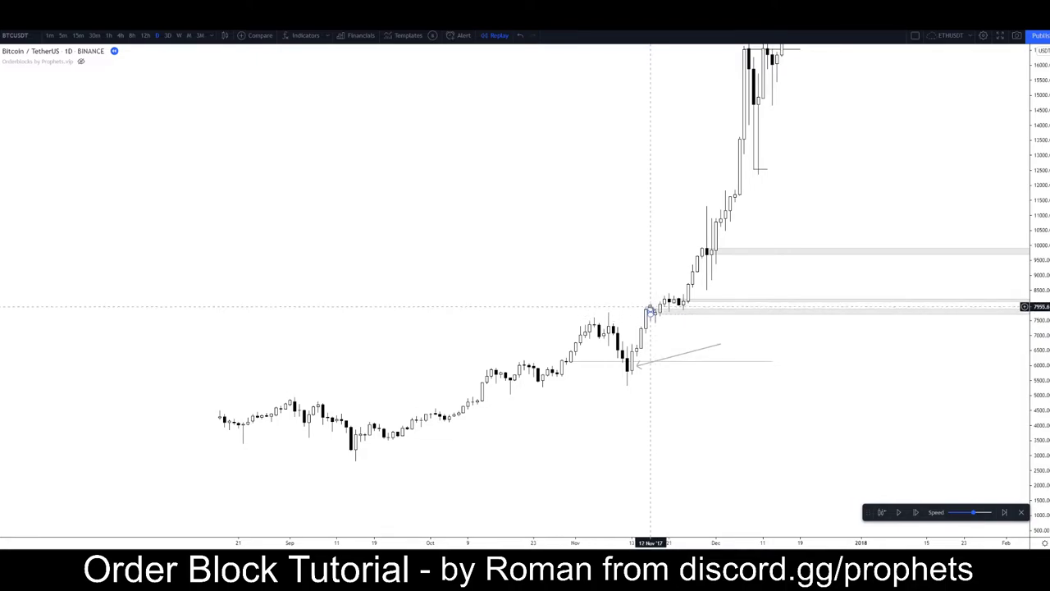
left_click_drag(680, 336, 628, 377)
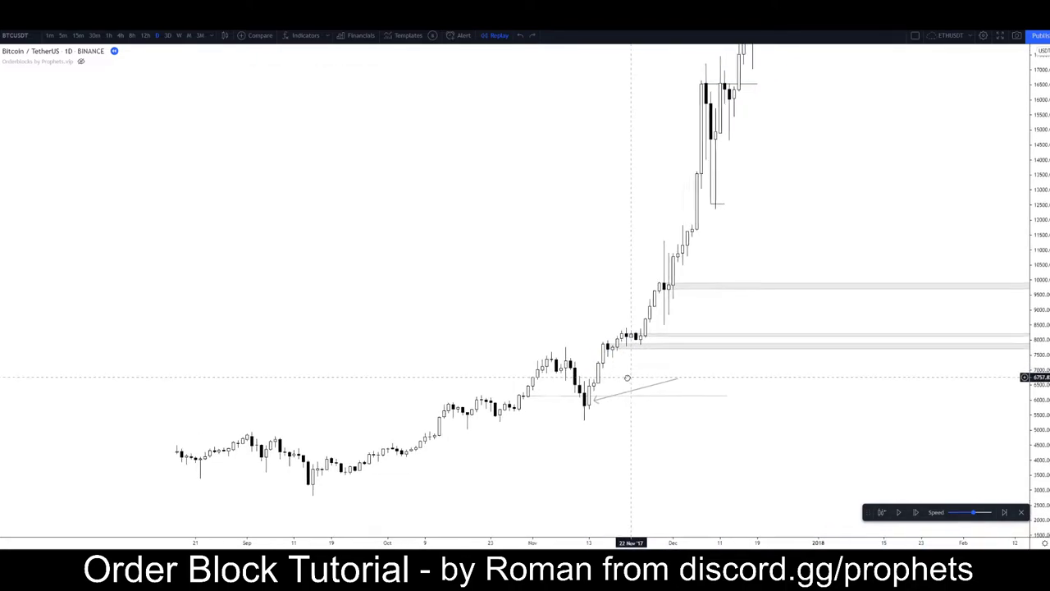
left_click_drag(736, 184, 684, 364)
left_click_drag(795, 236, 729, 296)
left_click_drag(1037, 410, 1036, 162)
scroll(751, 174, "up", 4)
left_click_drag(664, 214, 760, 282)
scroll(656, 270, "up", 3)
left_click_drag(587, 260, 728, 345)
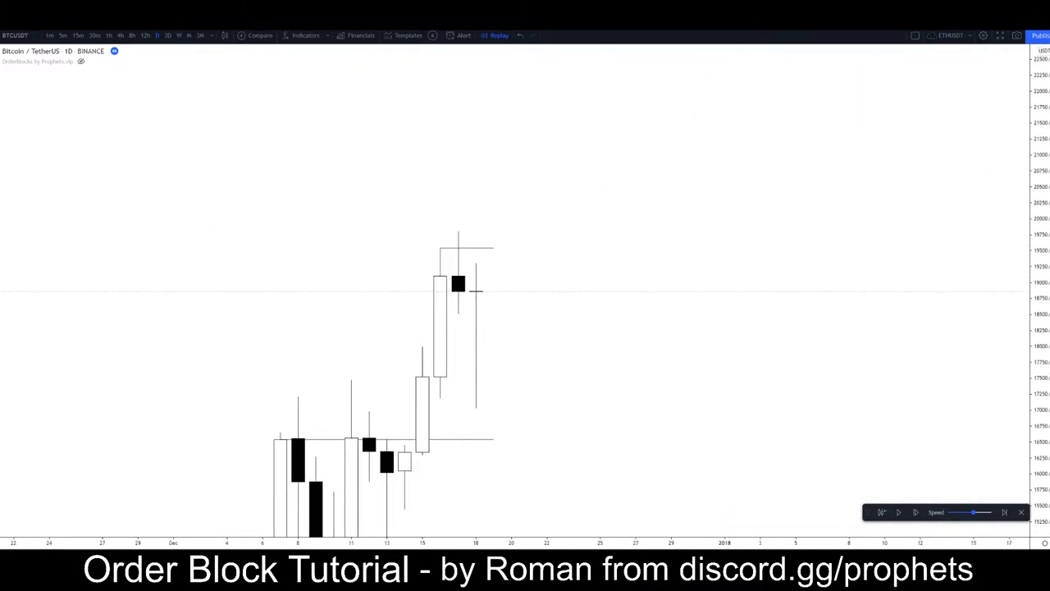
Draw an order block rectangle over the 17 December candle's body, extending to about 26 December
left_click(459, 285)
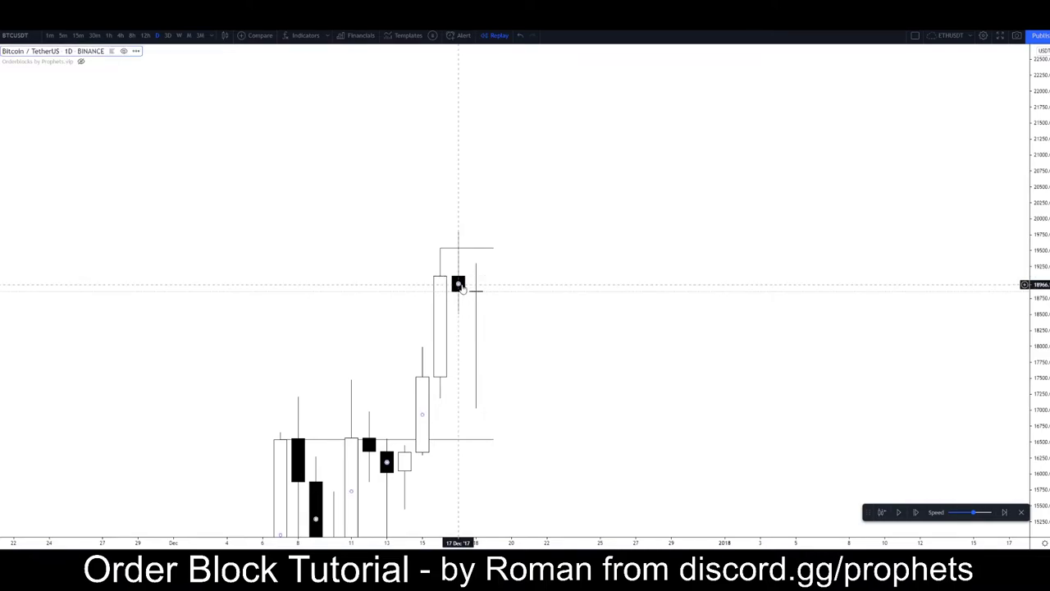
left_click_drag(459, 284, 618, 285)
left_click_drag(511, 383, 704, 274)
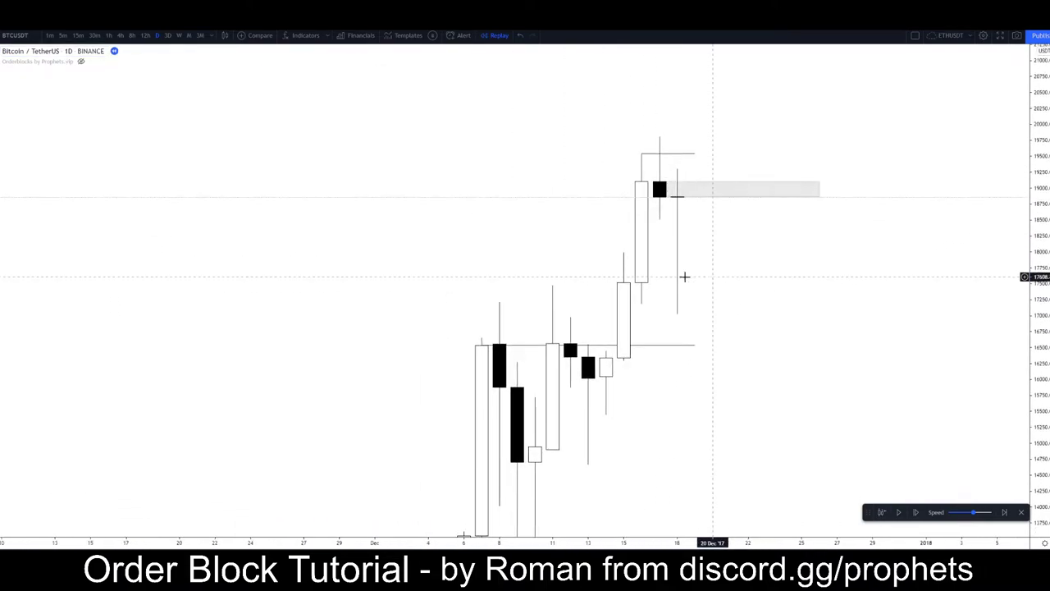
Advance the replay to the 19 December candle and stretch the price scale around the 17 December order block
scroll(713, 283, "up", 2)
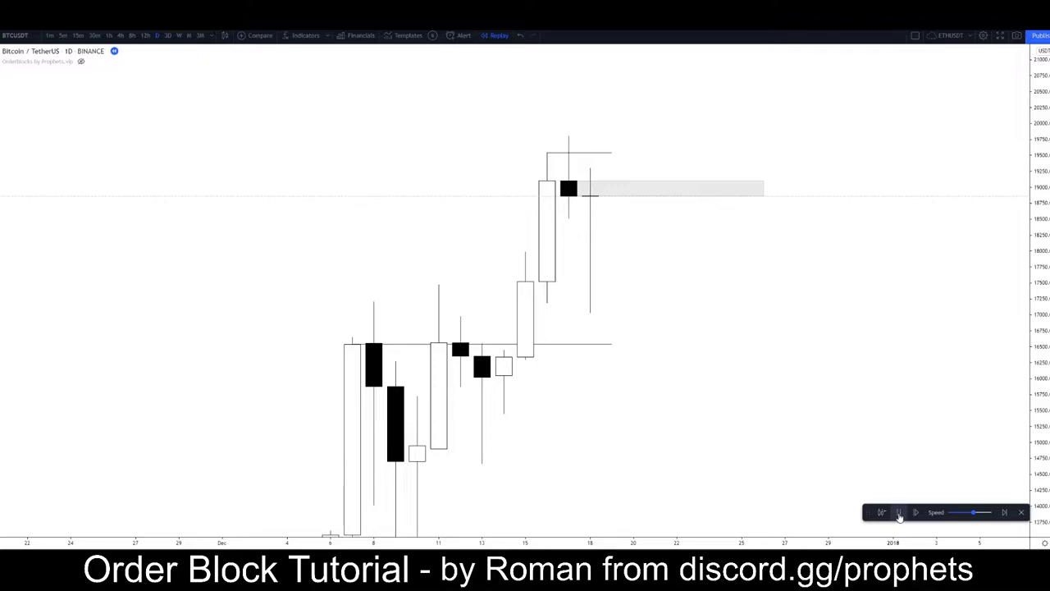
left_click(900, 514)
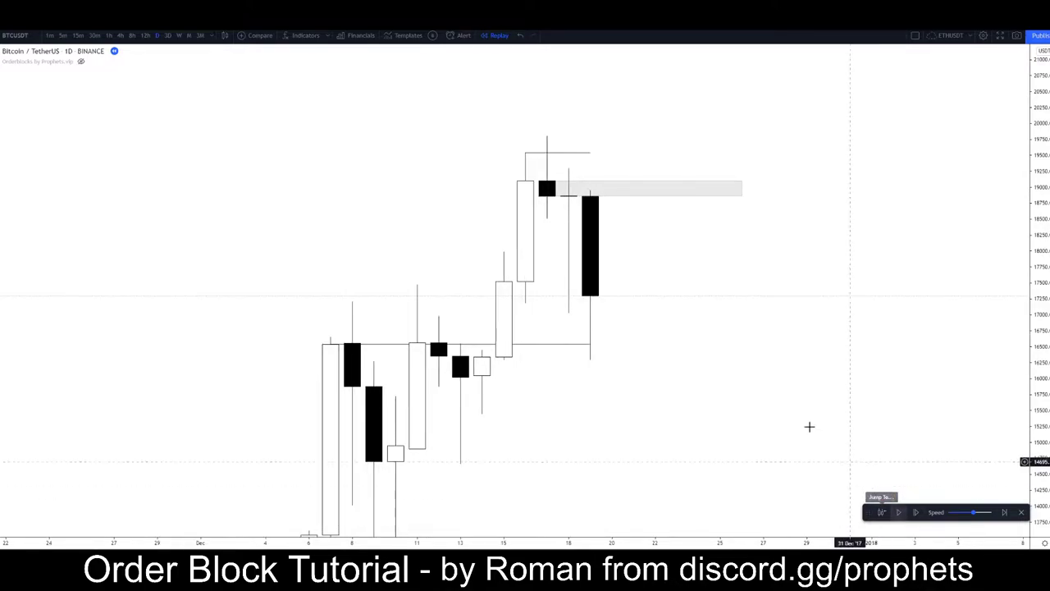
left_click_drag(1039, 386, 980, 205)
left_click_drag(808, 241, 851, 549)
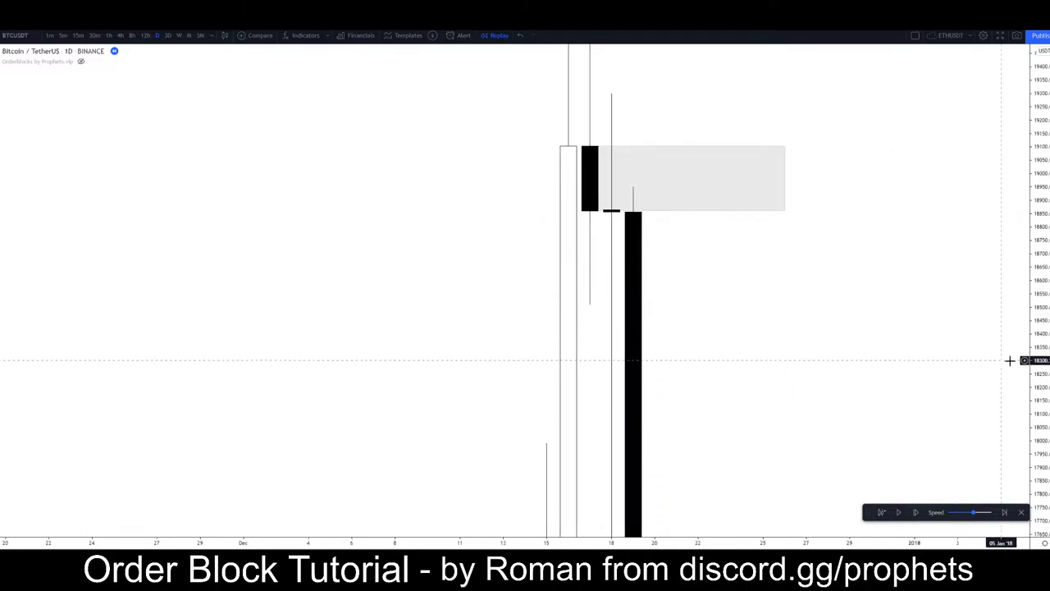
left_click_drag(1039, 362, 1017, 138)
left_click_drag(828, 303, 839, 395)
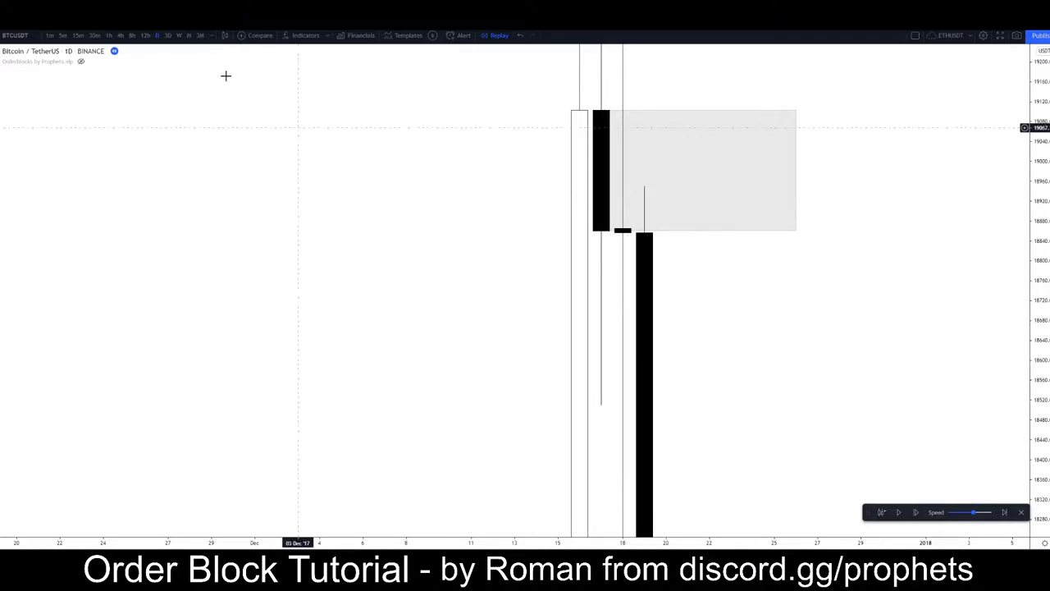
Switch to the 4h timeframe and draw a thin rectangle over the small 18 December 09:00 candle's body, extending to about 20 December
left_click(119, 37)
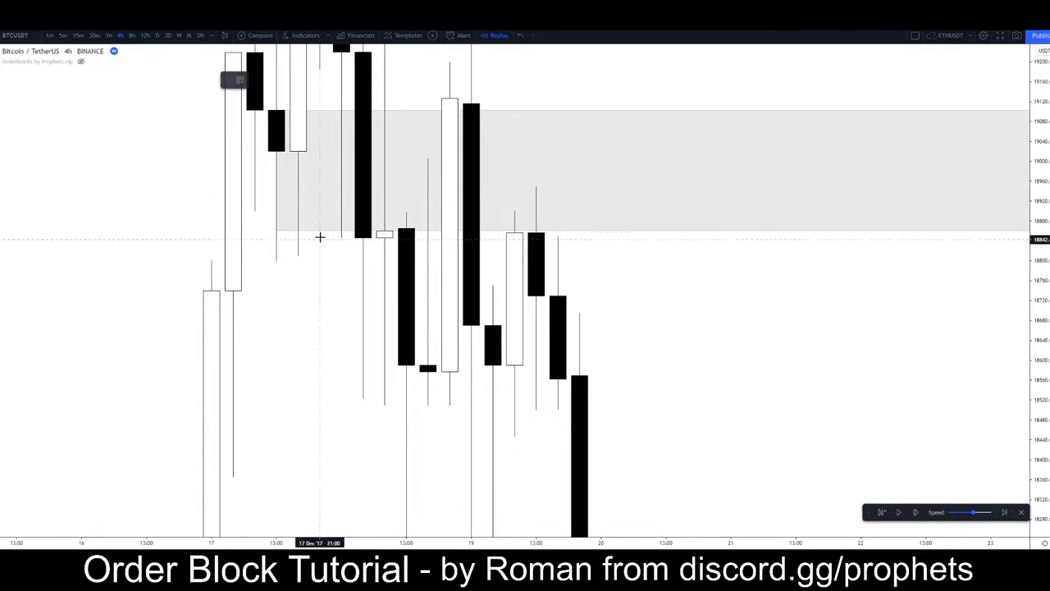
left_click_drag(384, 232, 709, 250)
left_click(385, 251)
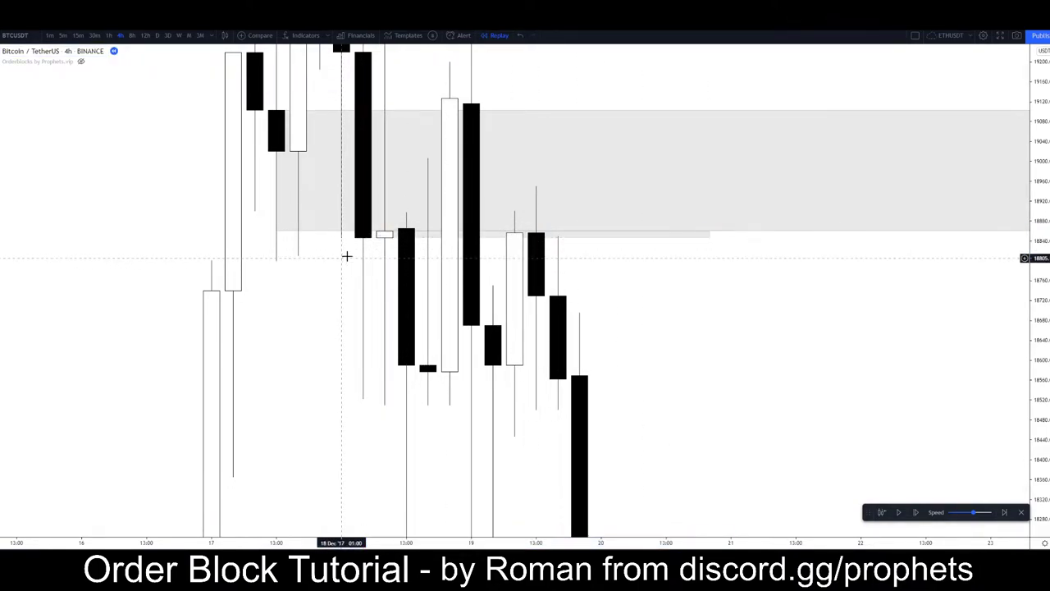
left_click(382, 237)
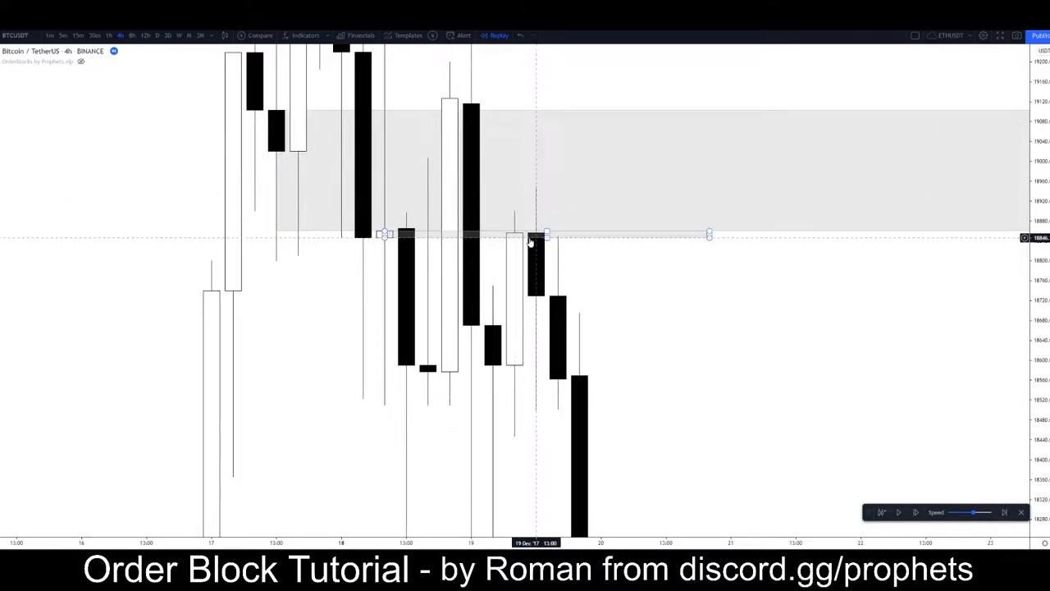
left_click(586, 270)
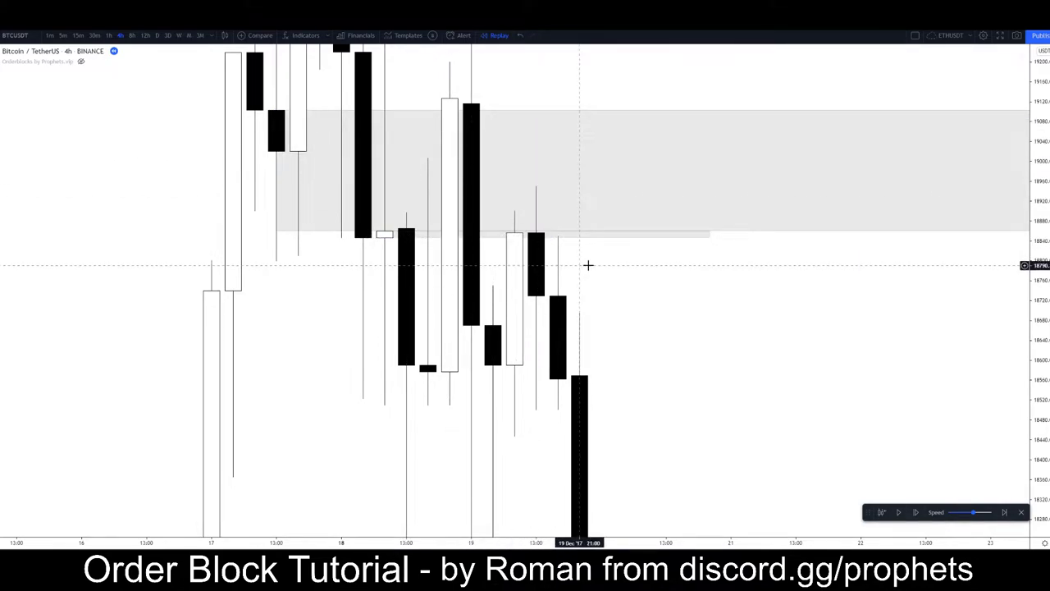
left_click_drag(616, 276, 656, 286)
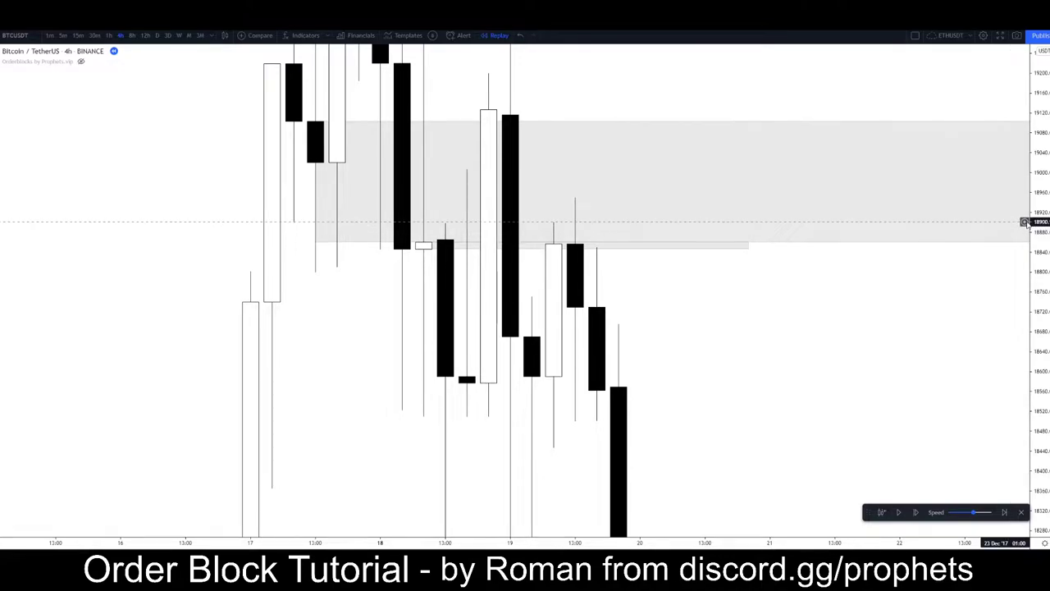
Reset the price scale and examine the 4h uptrend and price action around the December order block
left_click(1024, 220)
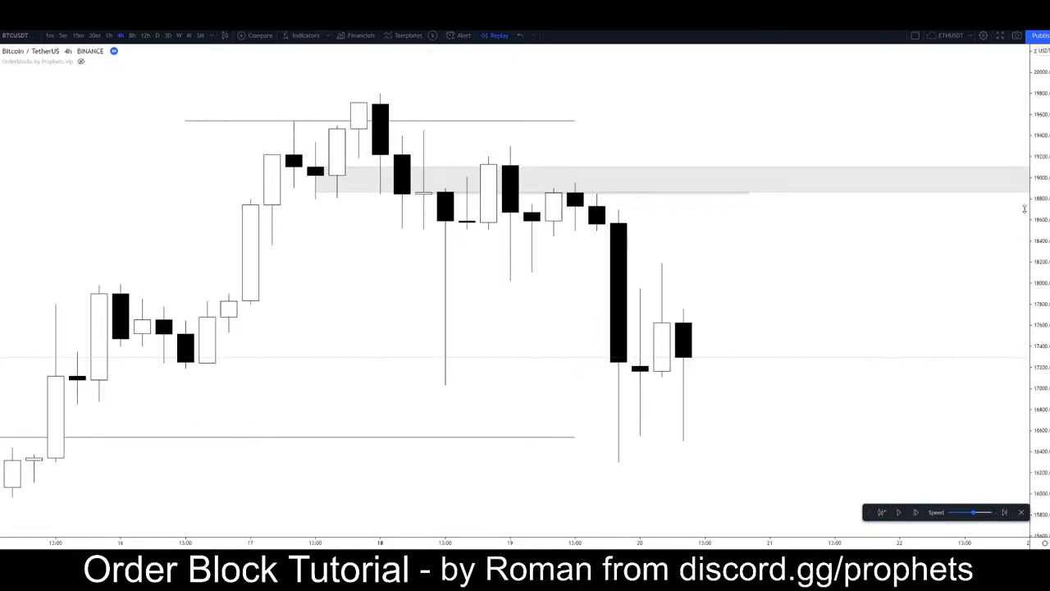
scroll(768, 326, "down", 15)
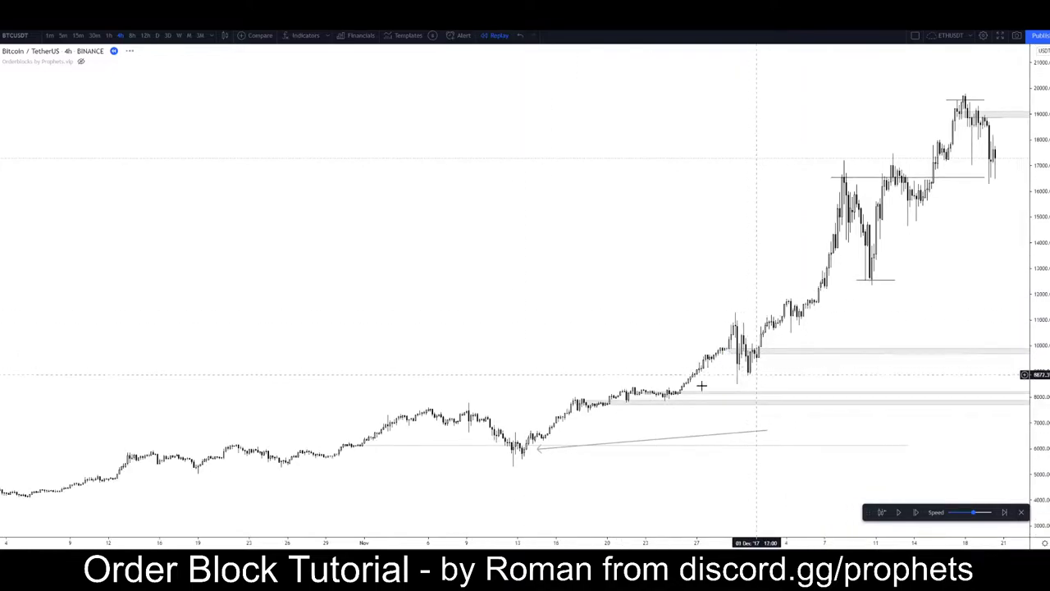
left_click_drag(587, 383, 405, 384)
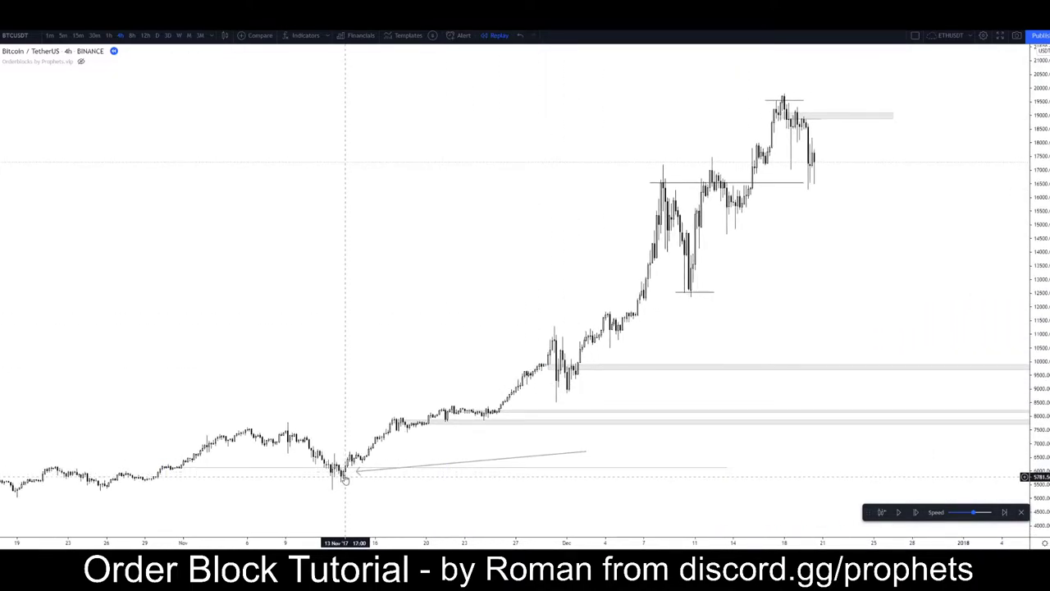
scroll(408, 206, "up", 10)
left_click_drag(369, 283, 693, 365)
scroll(585, 275, "up", 6)
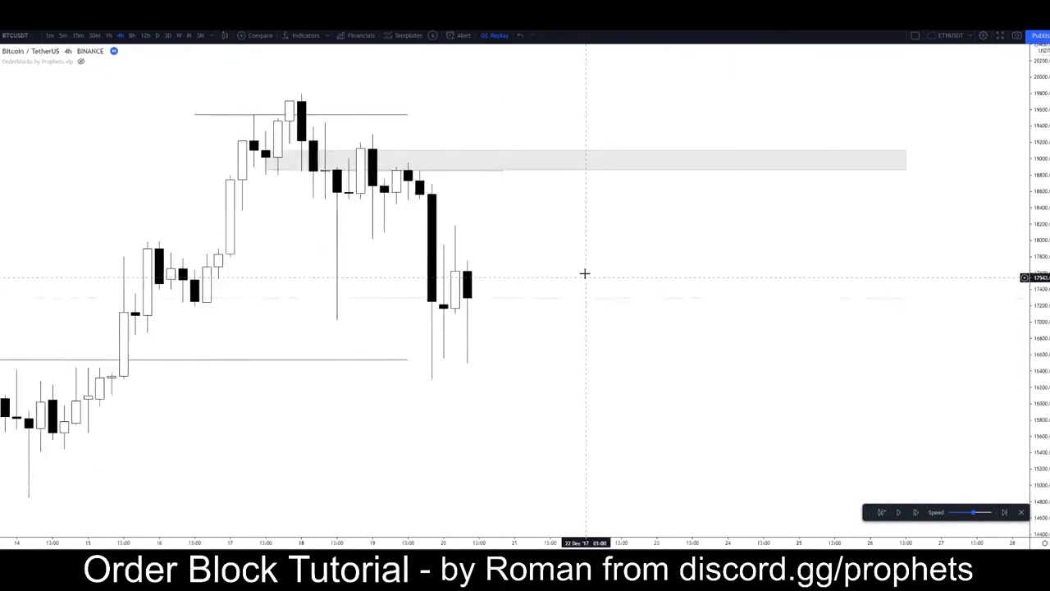
scroll(585, 275, "up", 2)
left_click_drag(589, 275, 731, 279)
scroll(630, 263, "up", 1)
left_click_drag(644, 264, 729, 265)
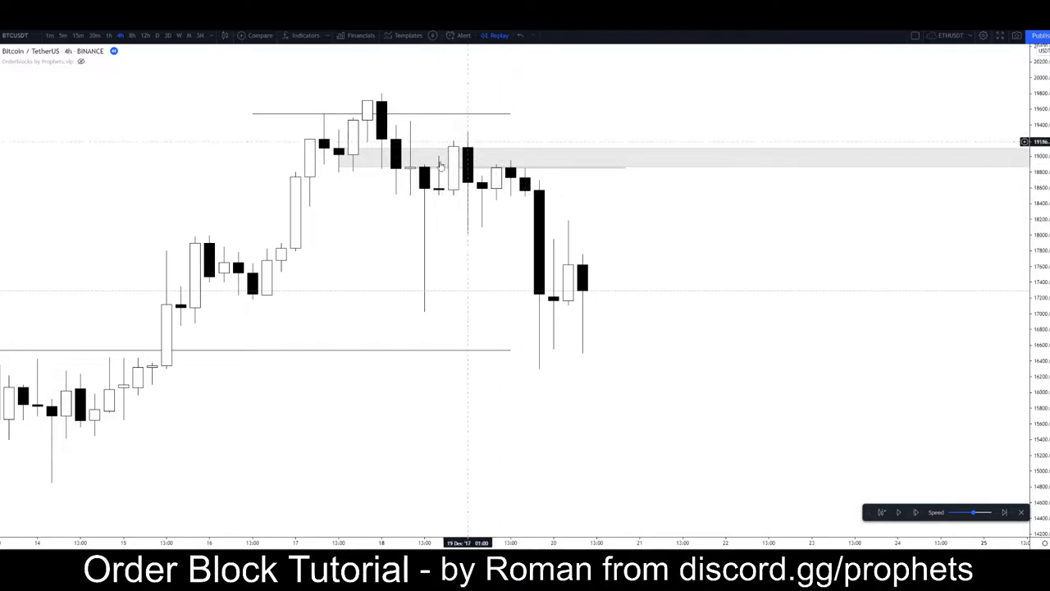
scroll(509, 150, "down", 3)
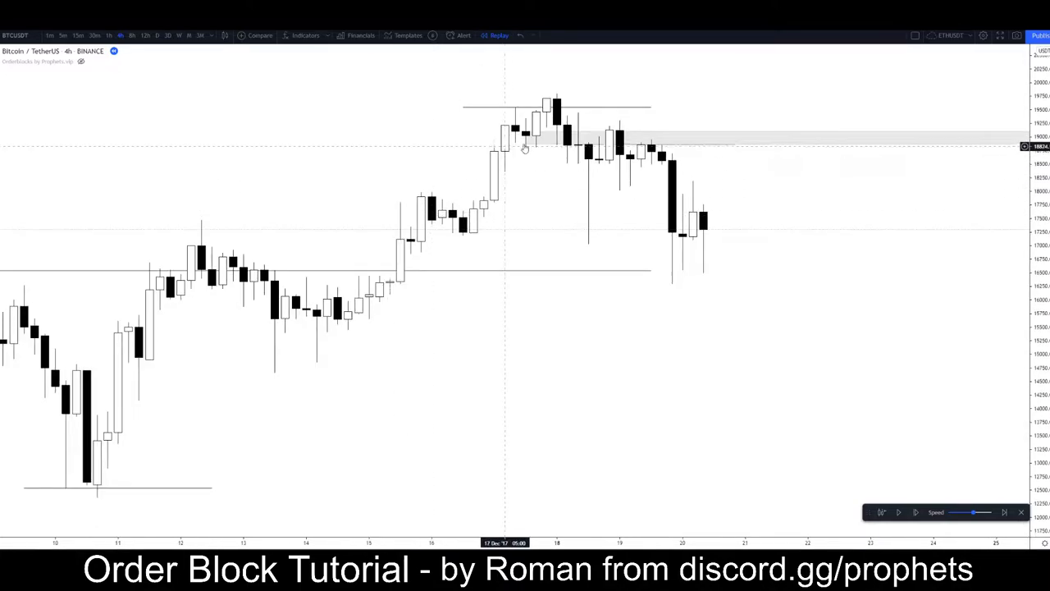
Return to the daily timeframe and extend the horizontal line drawn from the 7 December candle to about 29 December
left_click(157, 35)
scroll(355, 316, "up", 5)
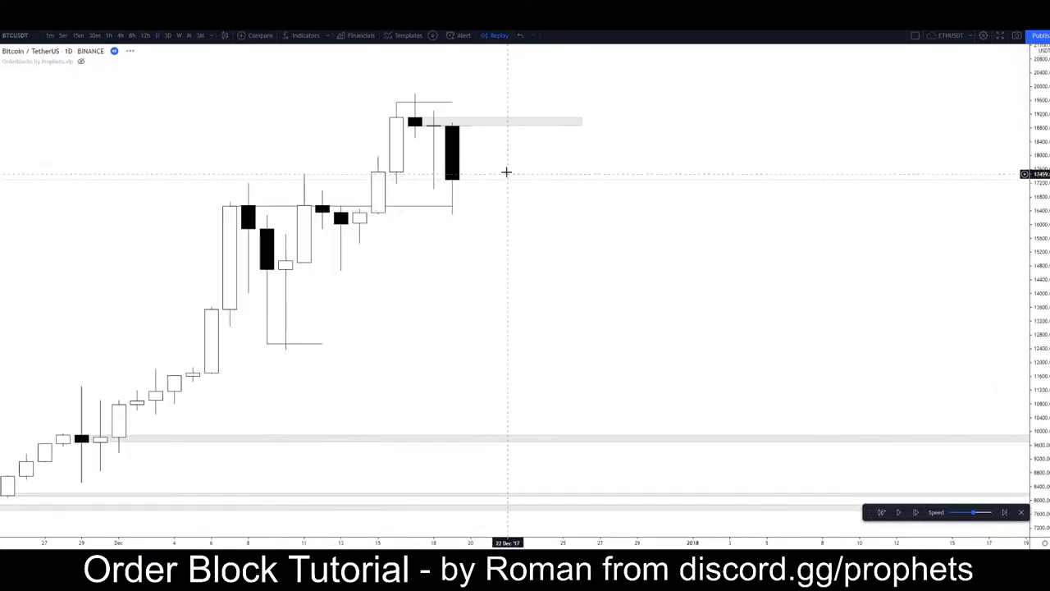
left_click_drag(355, 316, 616, 270)
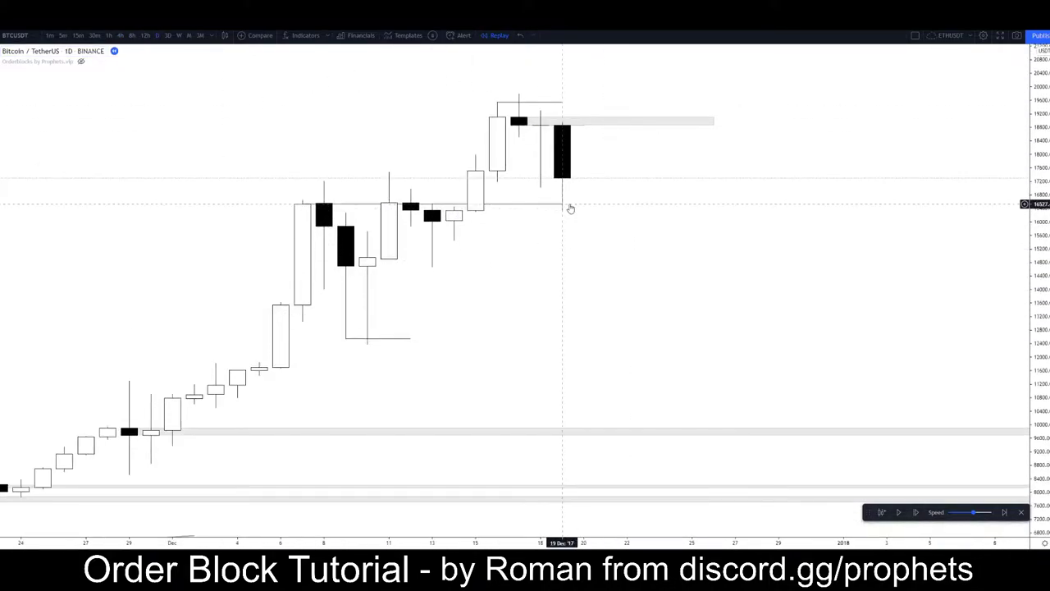
scroll(820, 246, "down", 3)
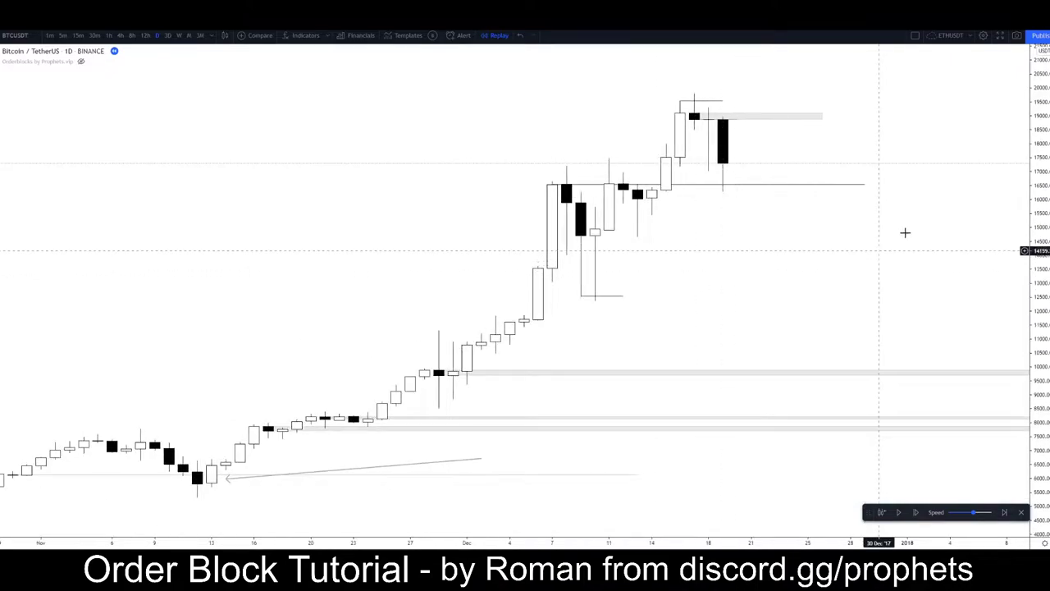
Advance the replay to the 22 December candle
left_click_drag(858, 307, 693, 308)
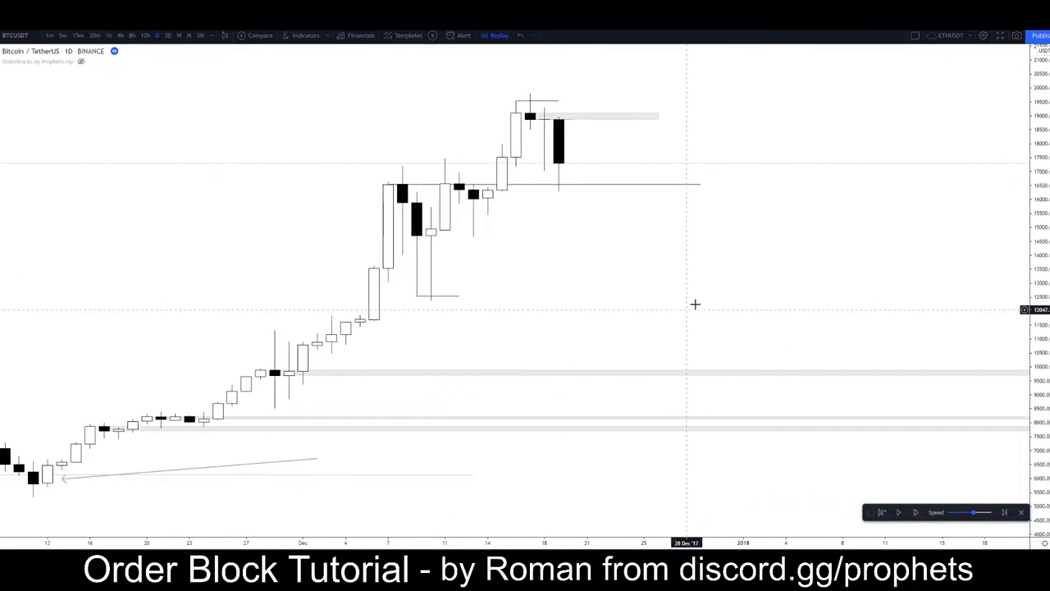
scroll(729, 286, "right", 4)
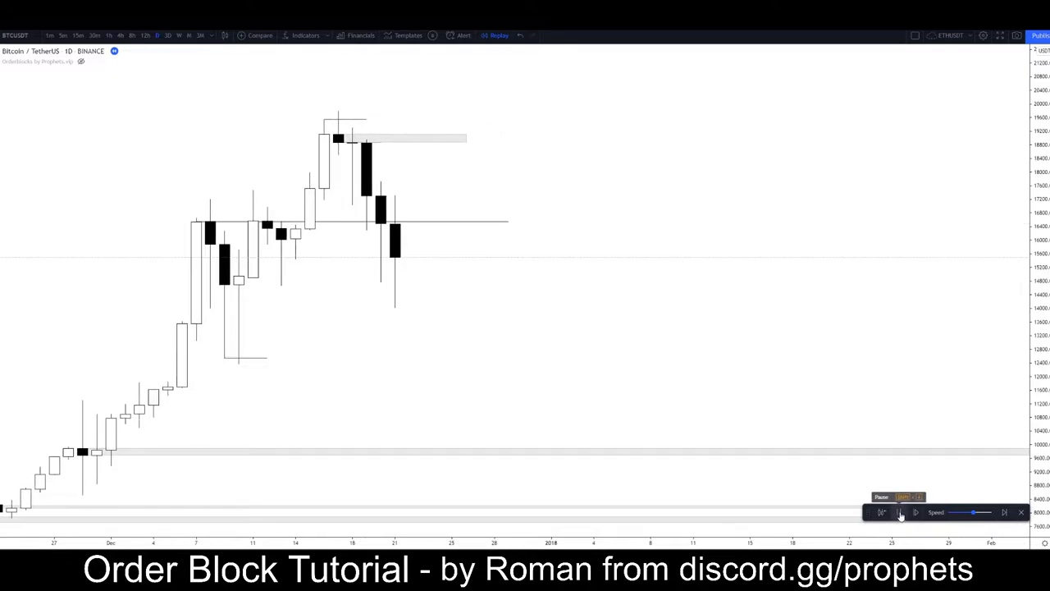
left_click(900, 514)
left_click_drag(509, 281, 651, 246)
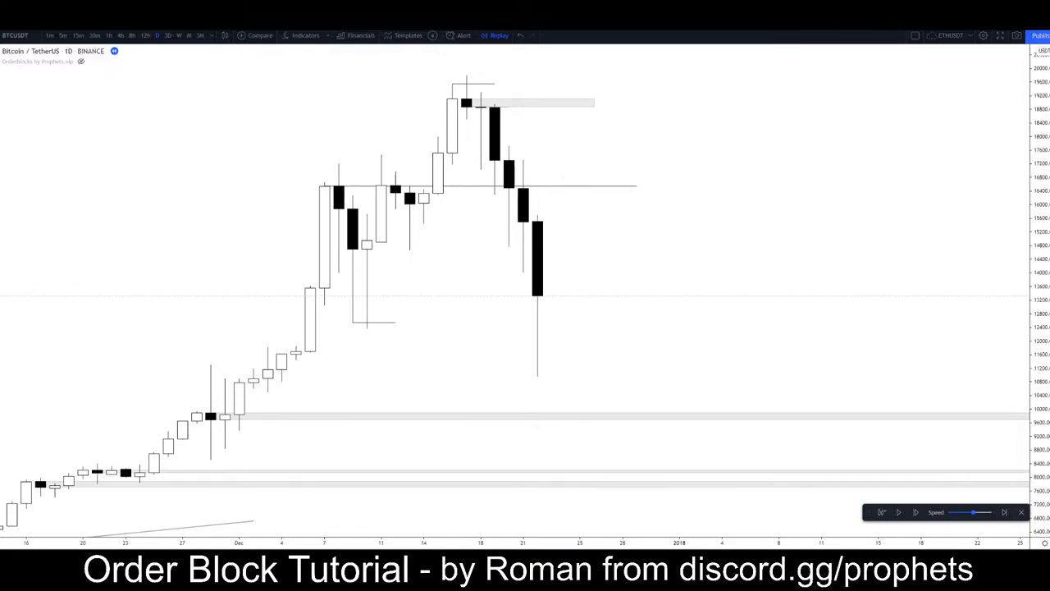
left_click(0, 83)
left_click(0, 100)
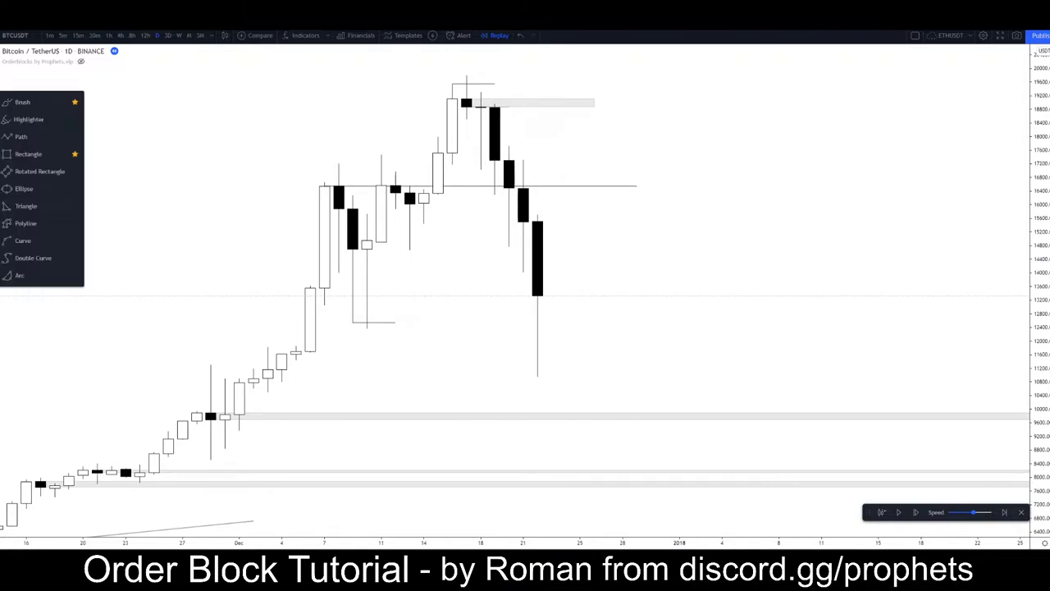
left_click(0, 83)
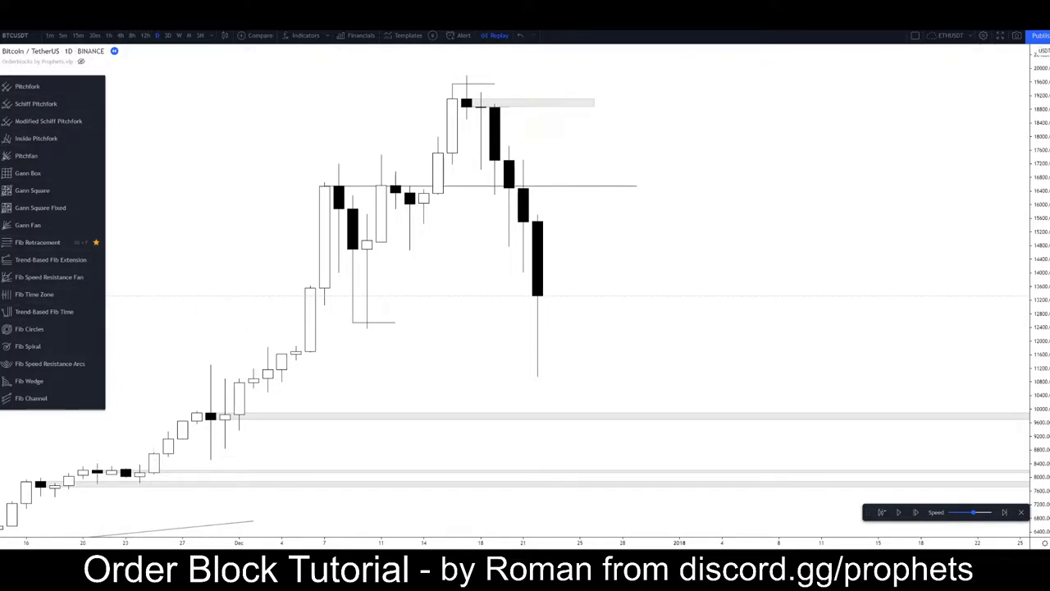
left_click(0, 83)
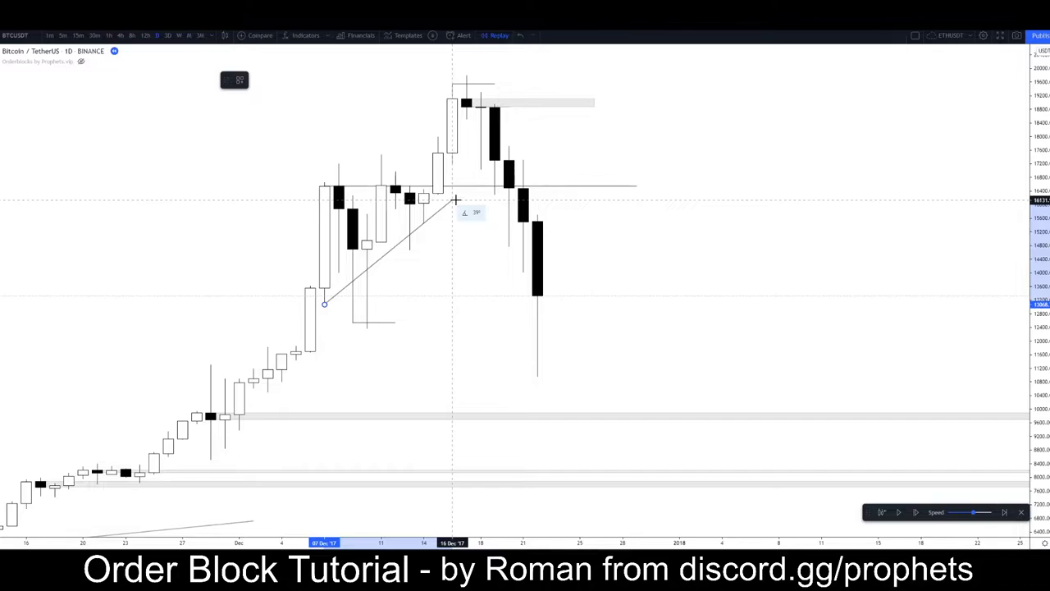
left_click(453, 202)
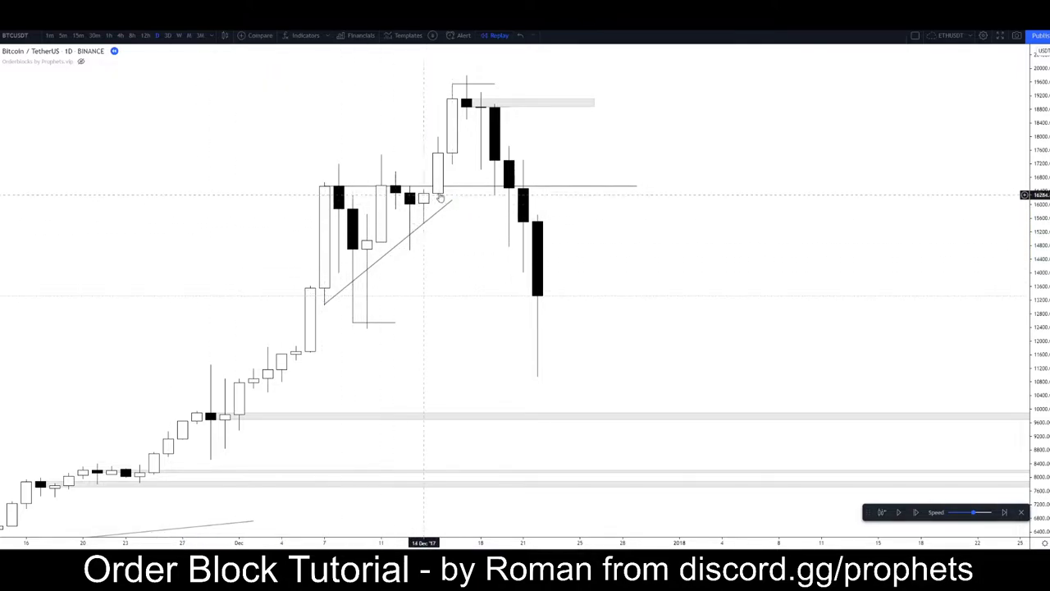
left_click(441, 207)
key("Delete")
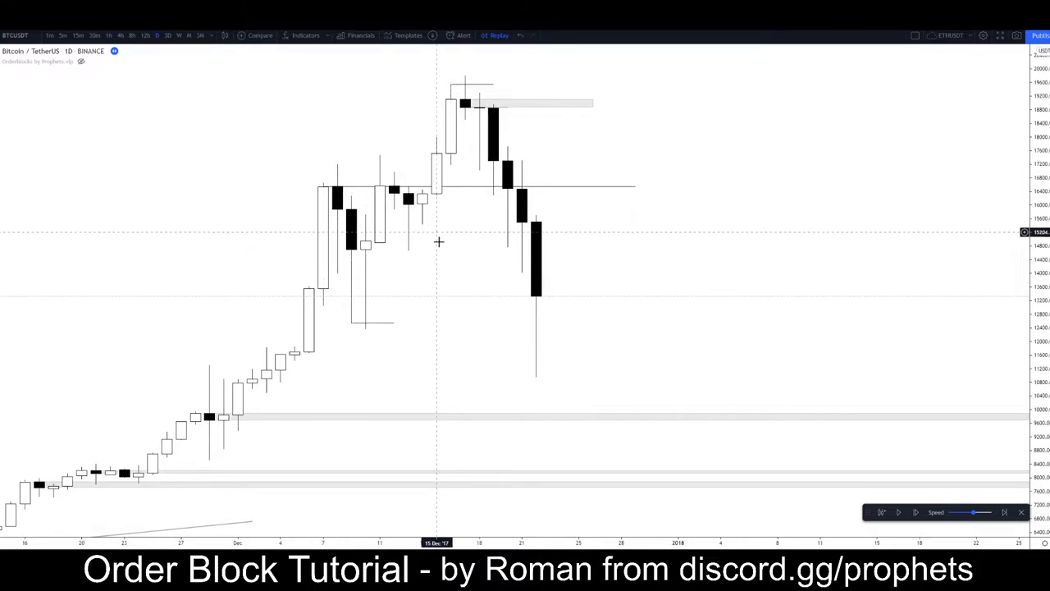
Sketch a parallel channel from 4 December to 2 January, between about 16,576 and 14,454, and remove it again
left_click(0, 86)
left_click(0, 85)
left_click(0, 86)
left_click(0, 69)
left_click(42, 248)
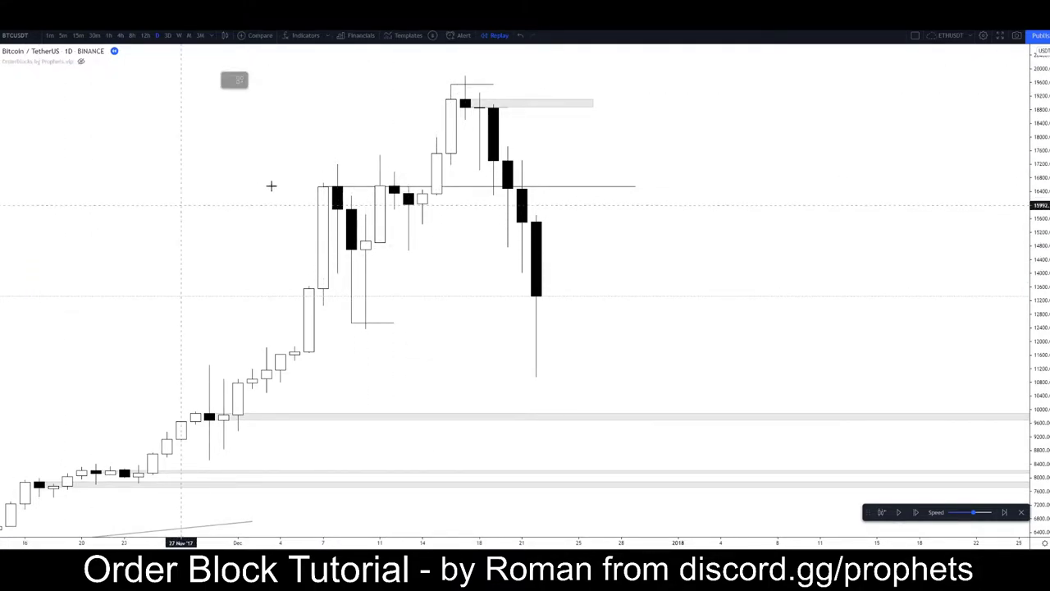
left_click(280, 186)
left_click(692, 185)
left_click(682, 257)
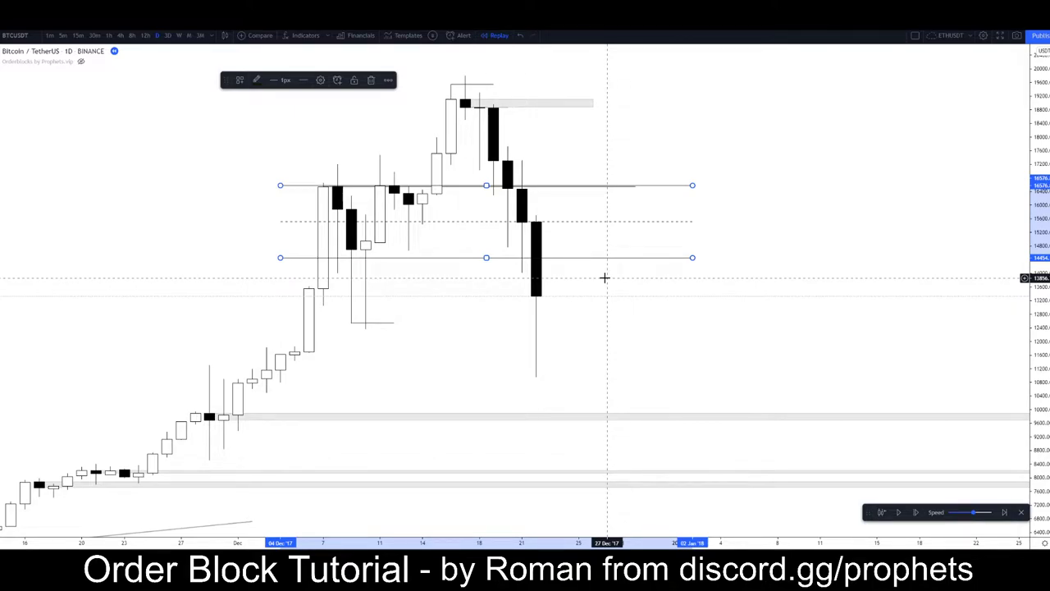
key("Delete")
Delete the horizontal lines drawn from the 7 December high and the 9 December low
scroll(684, 304, "down", 2)
left_click_drag(685, 304, 613, 220)
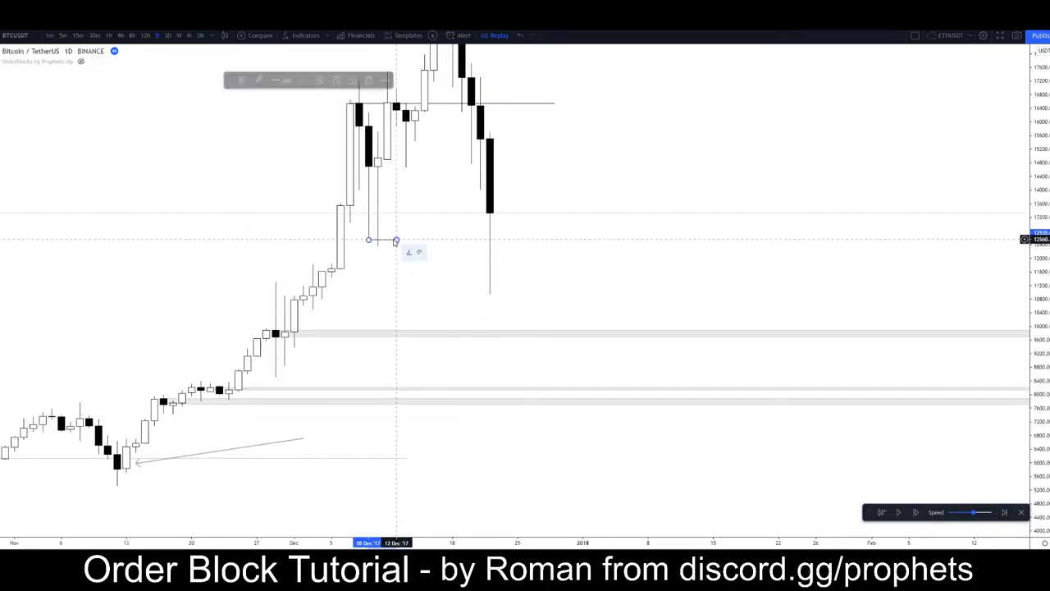
left_click_drag(477, 190, 452, 264)
left_click(530, 179, "shift")
key("Delete")
left_click(487, 98)
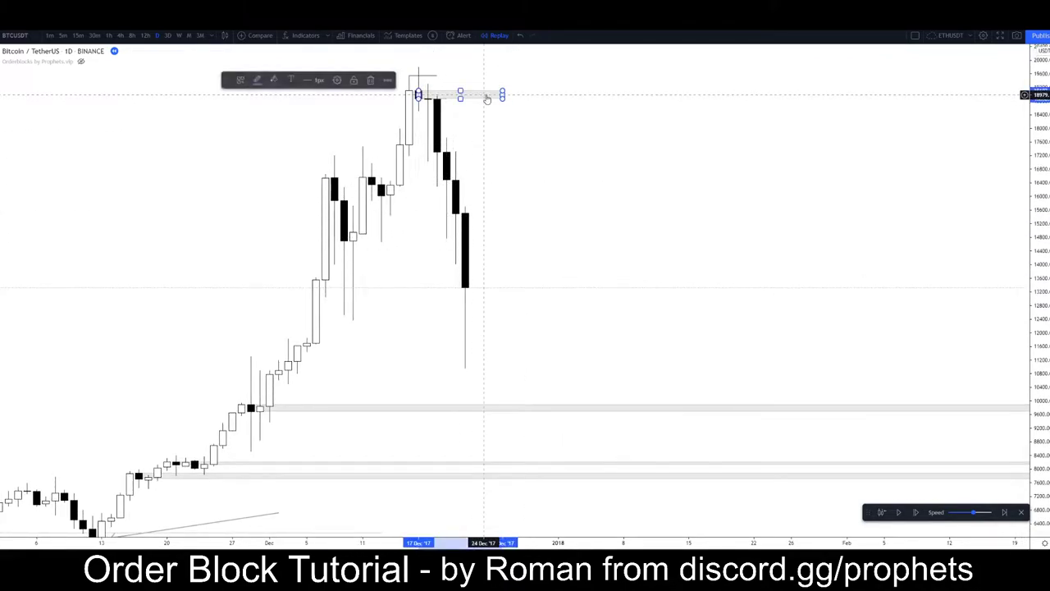
left_click(525, 214)
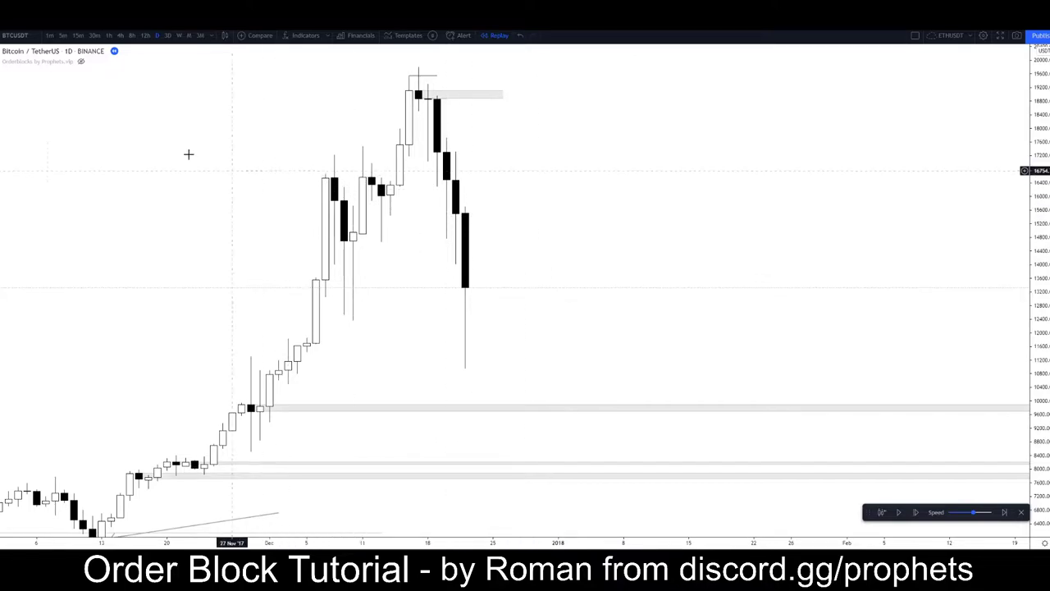
Draw a rectangle over the first black candle's body after the 7 December high, extending to about 27 January
left_click(1, 112)
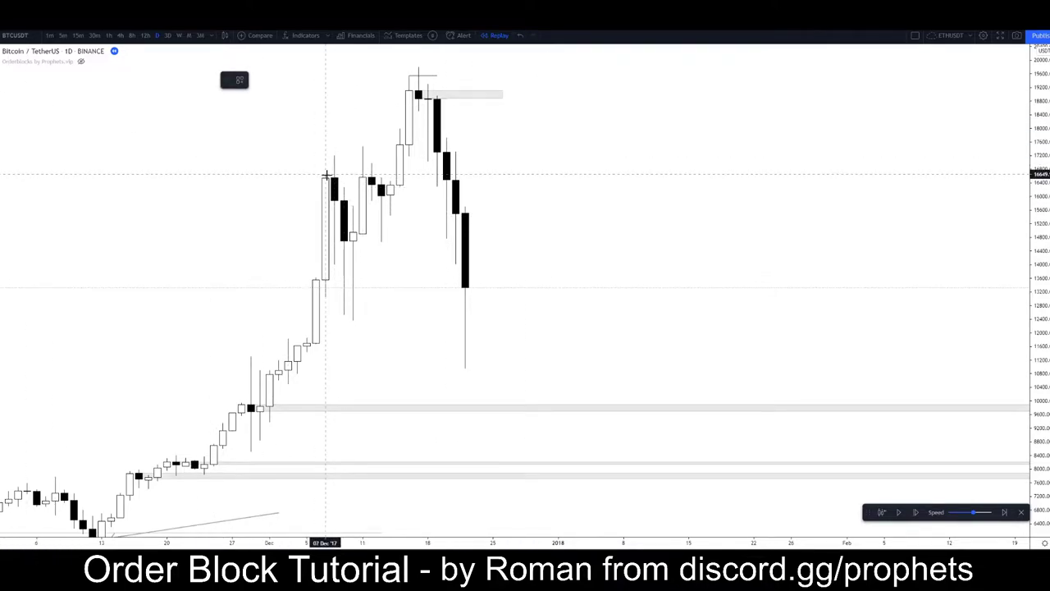
left_click(322, 178)
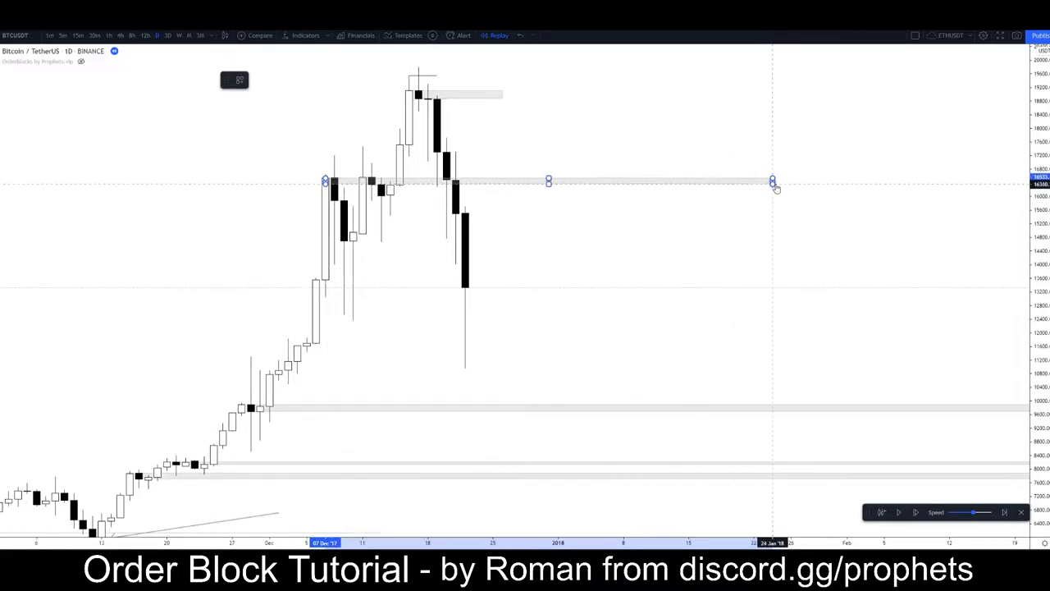
left_click(801, 185)
left_click(736, 245)
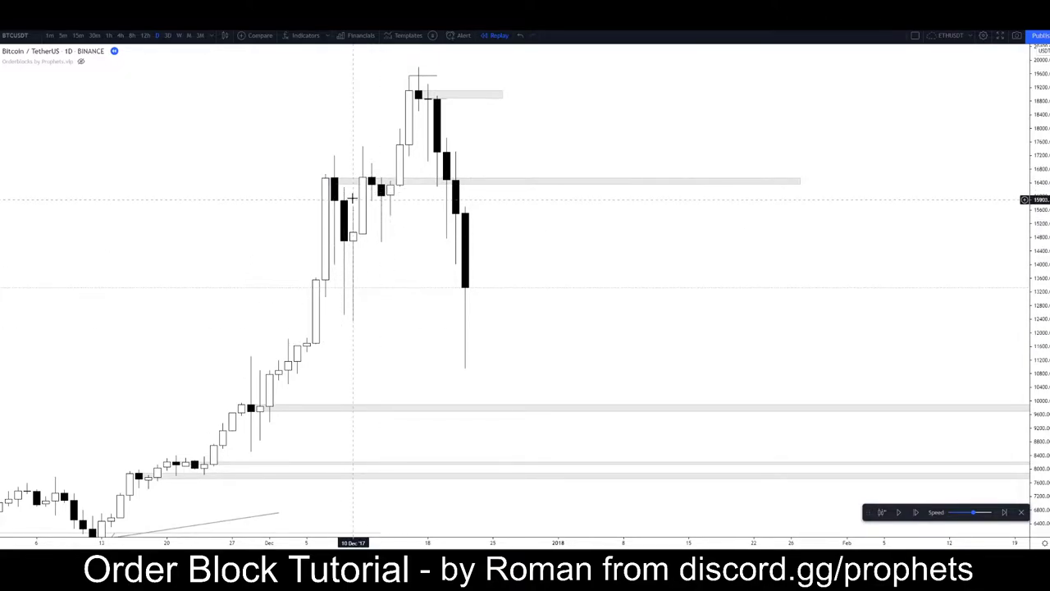
left_click(561, 184)
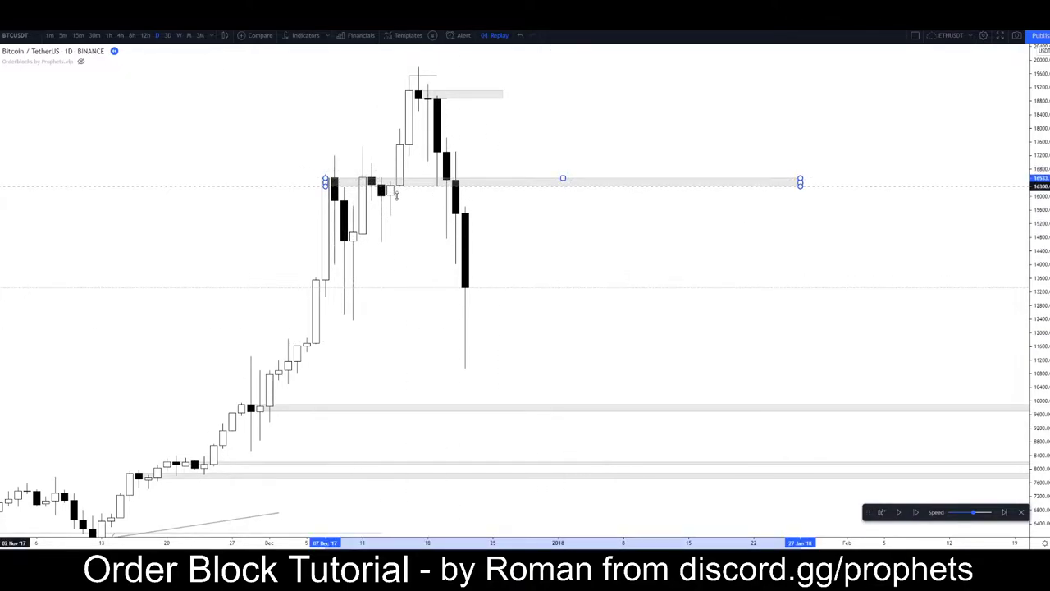
left_click(316, 174)
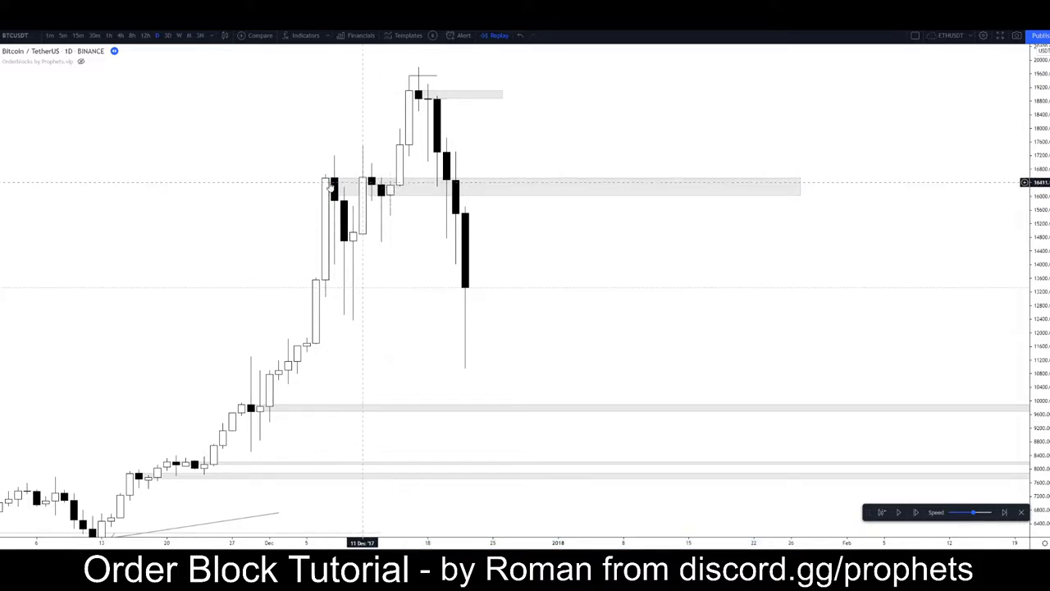
left_click_drag(326, 196, 403, 173)
Examine the candles around the 8 December order block and advance the replay to the 25 December candle
scroll(407, 174, "up", 4)
left_click_drag(263, 232, 332, 259)
left_click(265, 233)
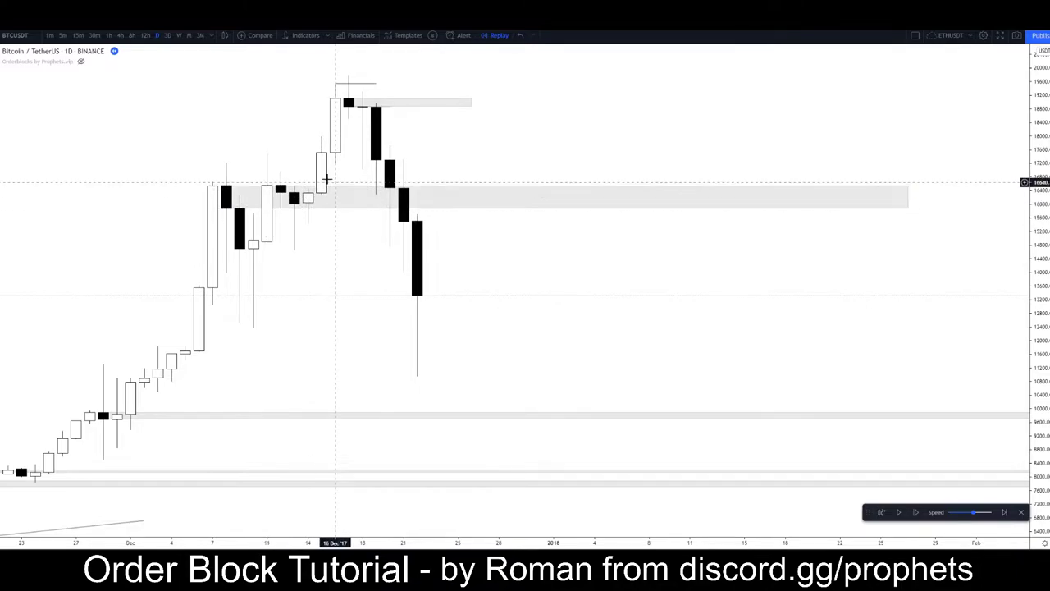
left_click_drag(525, 177, 615, 232)
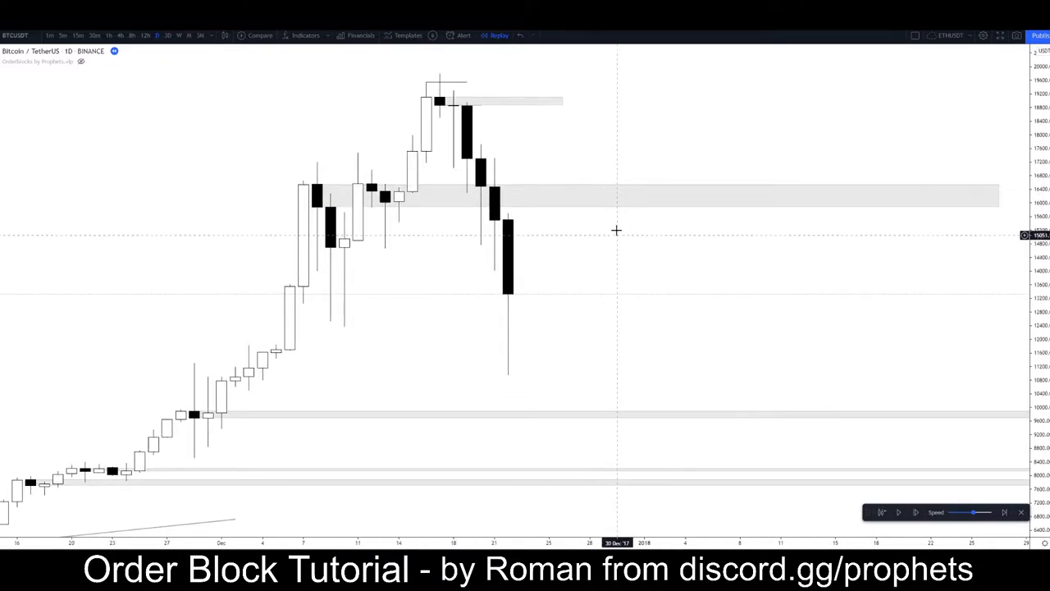
left_click(371, 197)
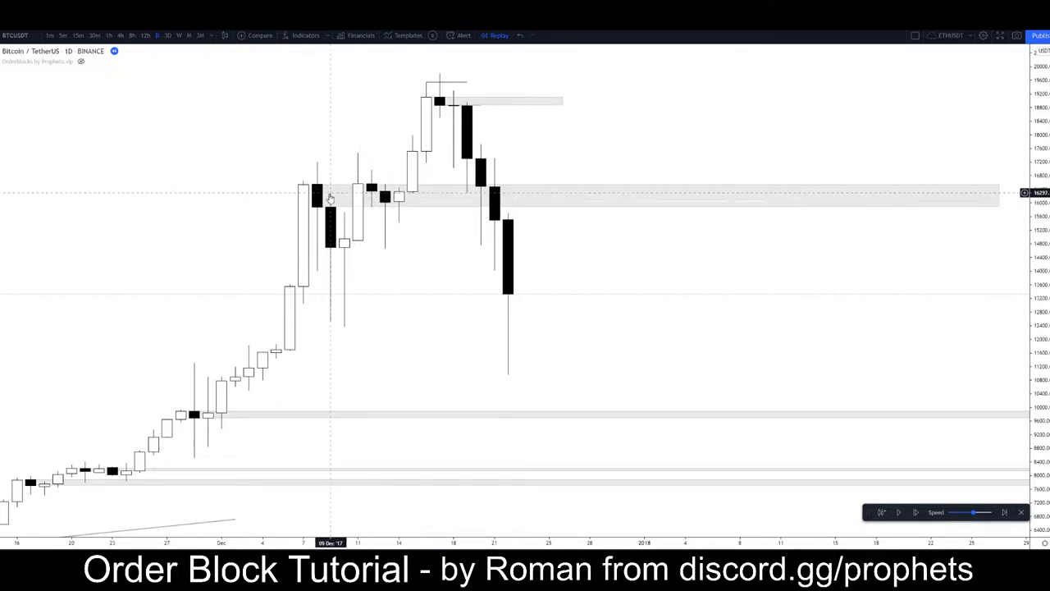
left_click(361, 129)
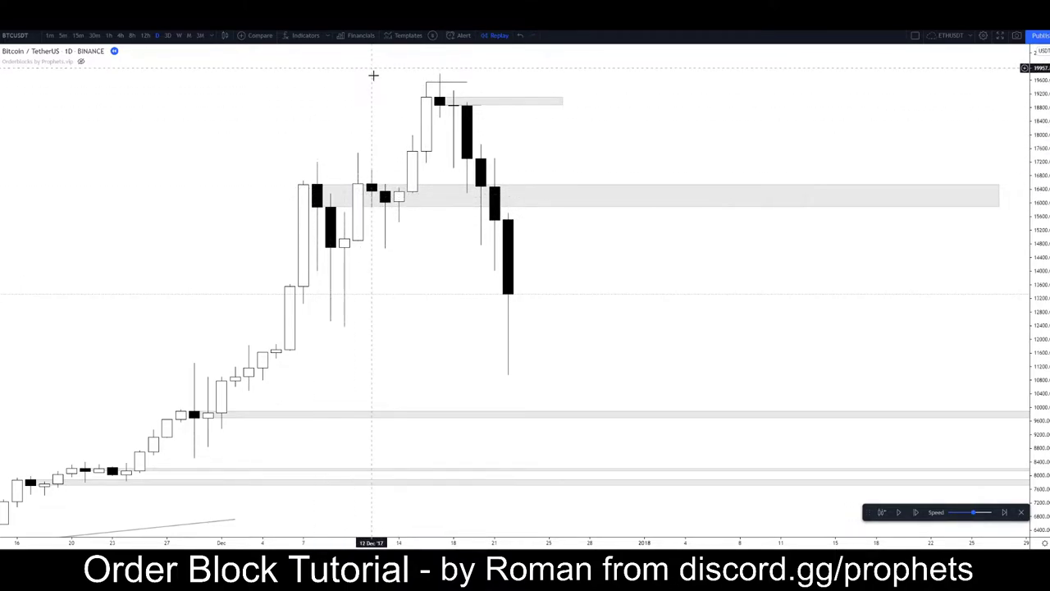
left_click_drag(608, 148, 615, 154)
left_click_drag(672, 118, 677, 121)
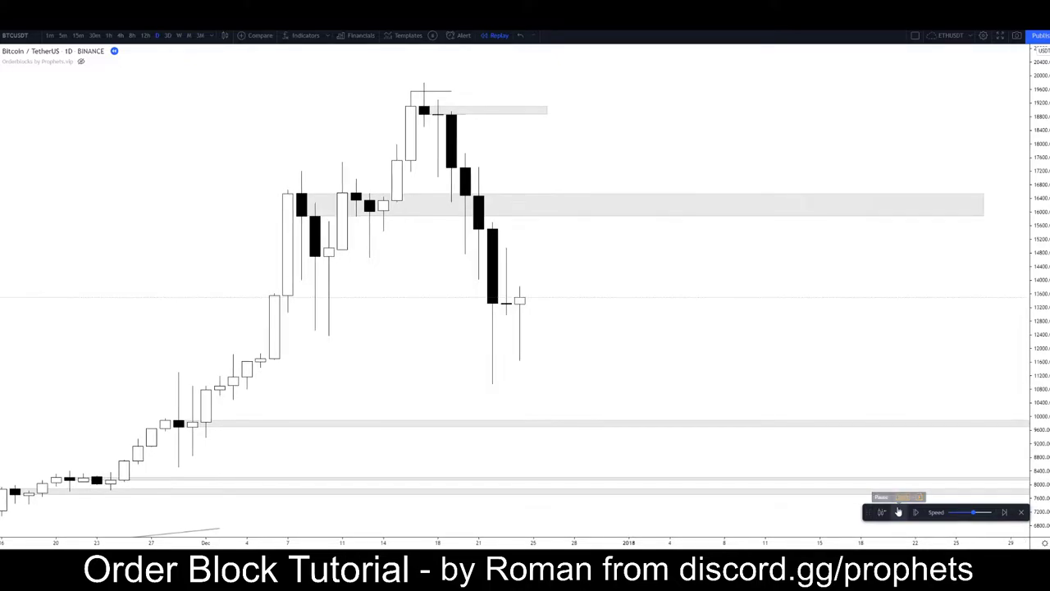
left_click(898, 511)
left_click(1, 100)
left_click(15, 136)
left_click(521, 244)
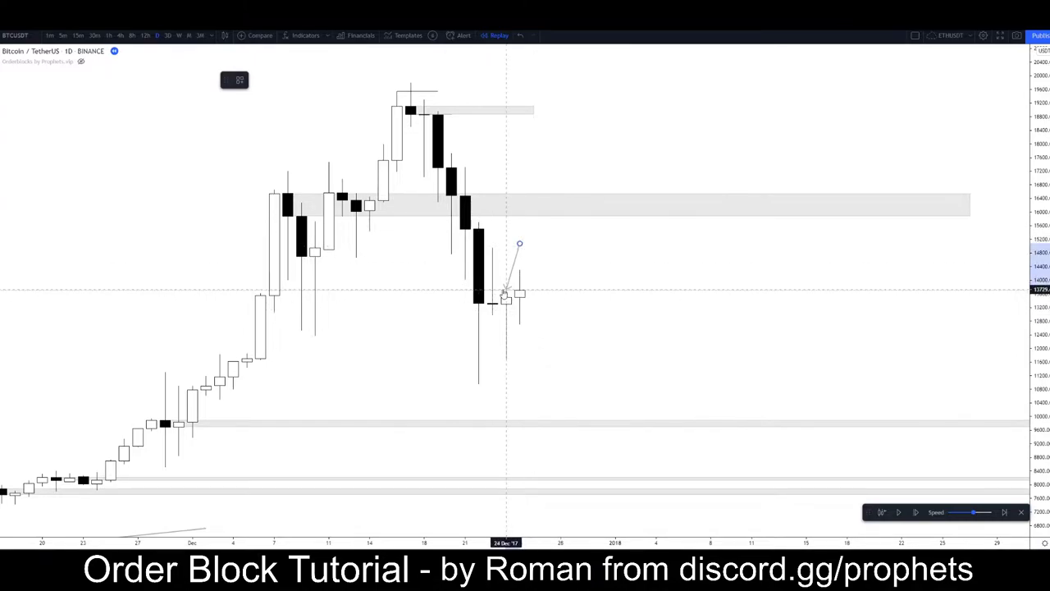
key("Escape")
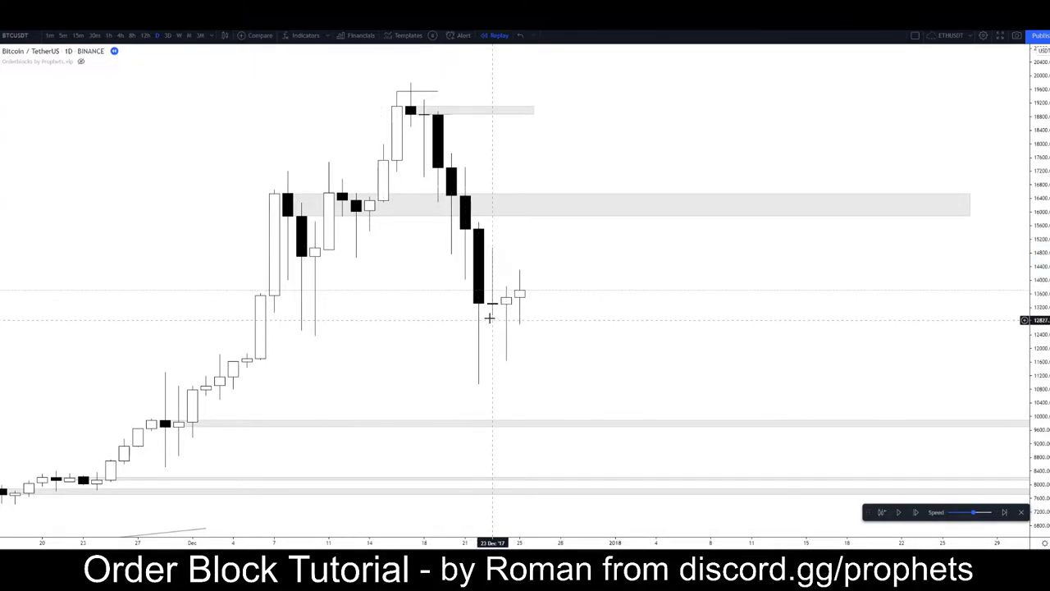
Draw an arrow path from about 3 January pointing to the 25 December candle at about 13,400
left_click_drag(386, 343, 370, 317)
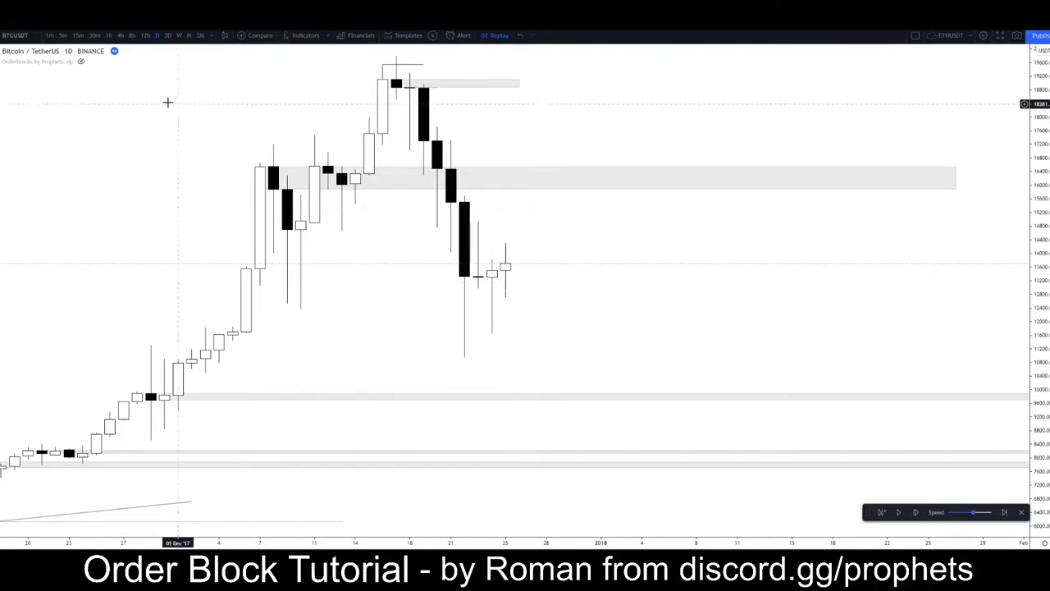
left_click(1, 99)
left_click(628, 313)
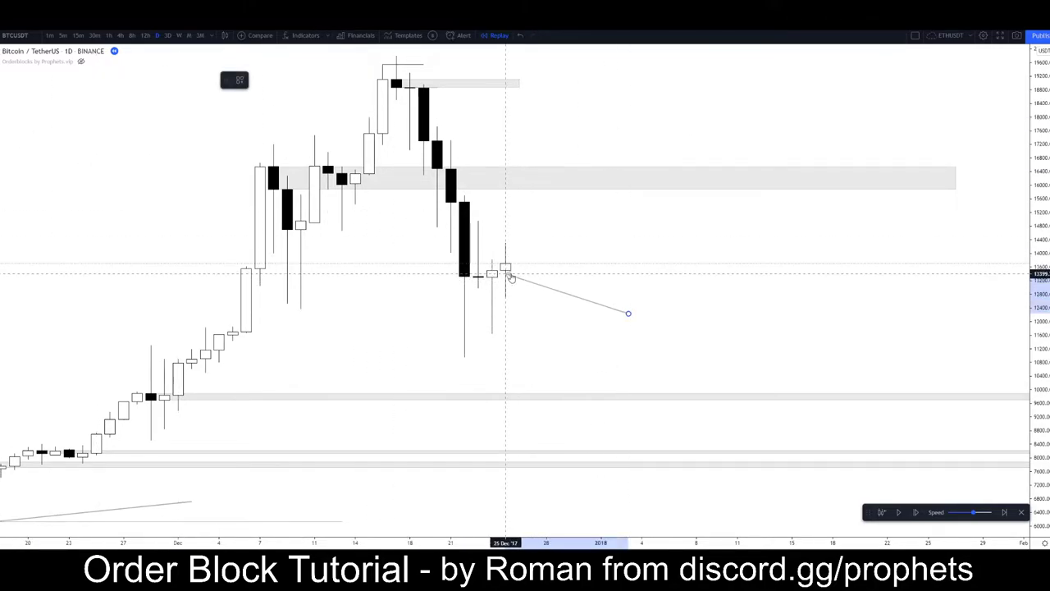
double_click(509, 276)
left_click(601, 492)
Draw a horizontal line from the top of the 6 December candle's body to about 28 December
left_click(2, 71)
left_click(12, 72)
left_click(244, 267)
left_click(541, 299, "shift")
left_click(387, 339)
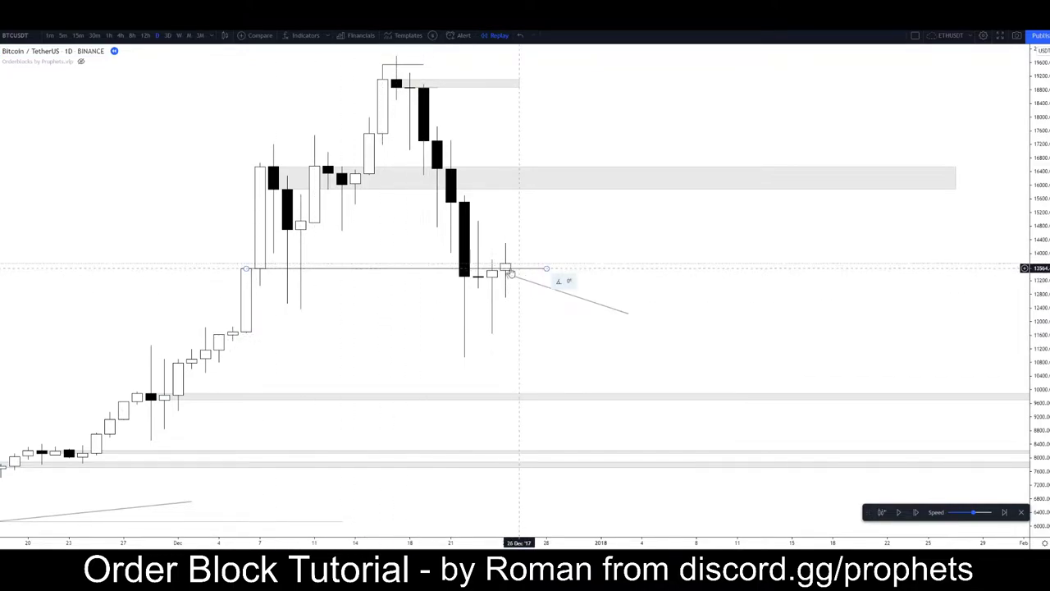
Switch to the 4h timeframe and add the RSI indicator below the price chart
left_click(121, 36)
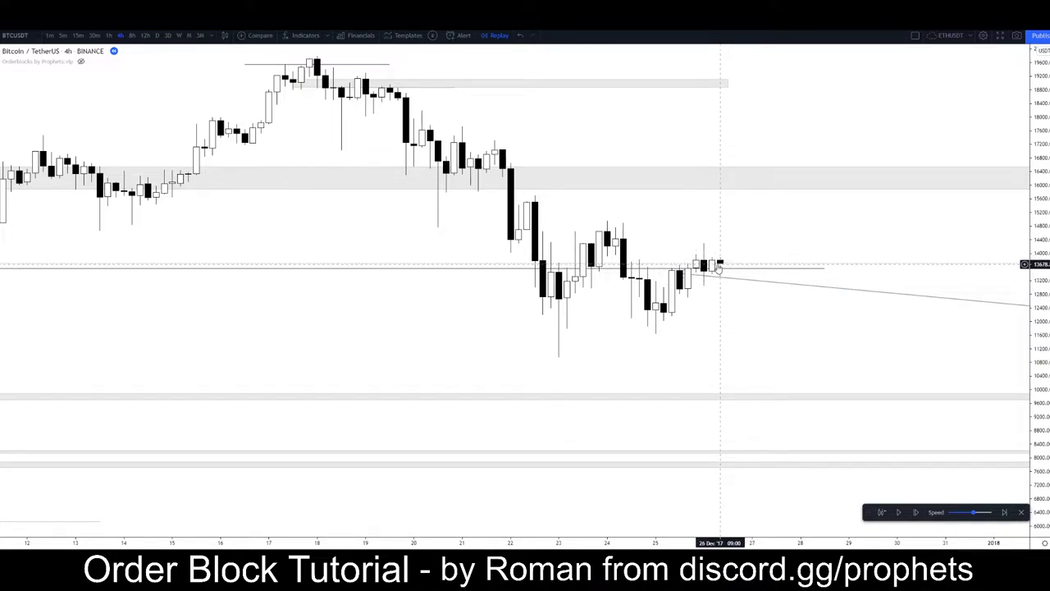
left_click(713, 269)
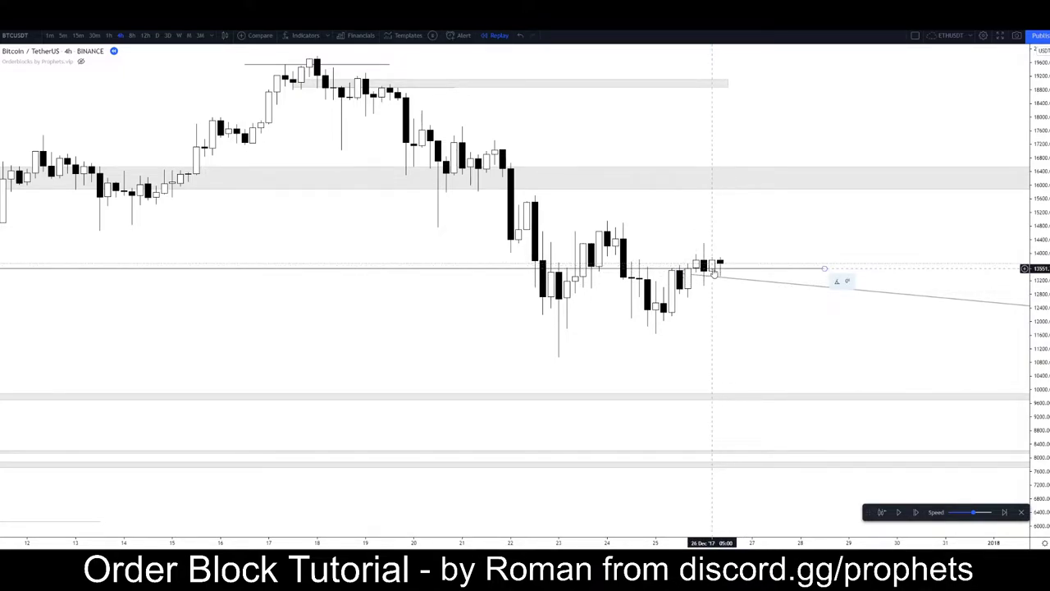
left_click_drag(753, 306, 694, 310)
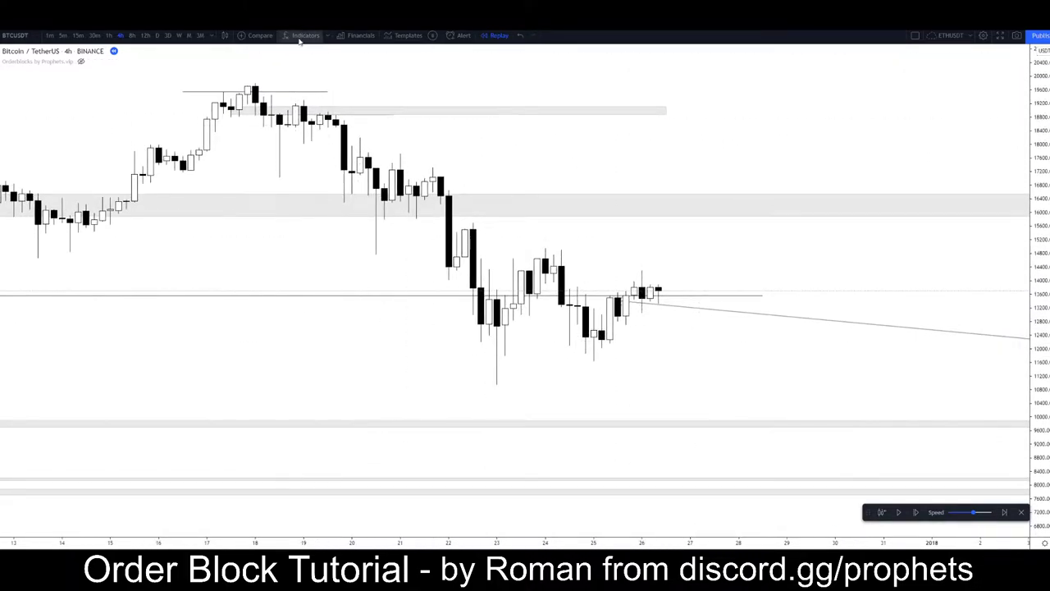
left_click(301, 38)
left_click(447, 330)
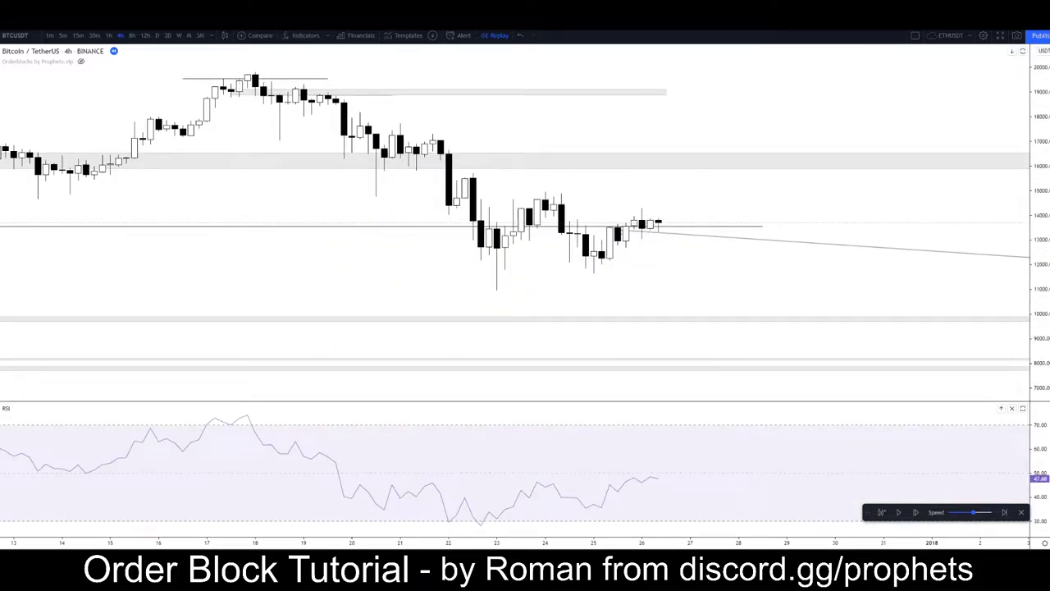
left_click(481, 250)
left_click(602, 263)
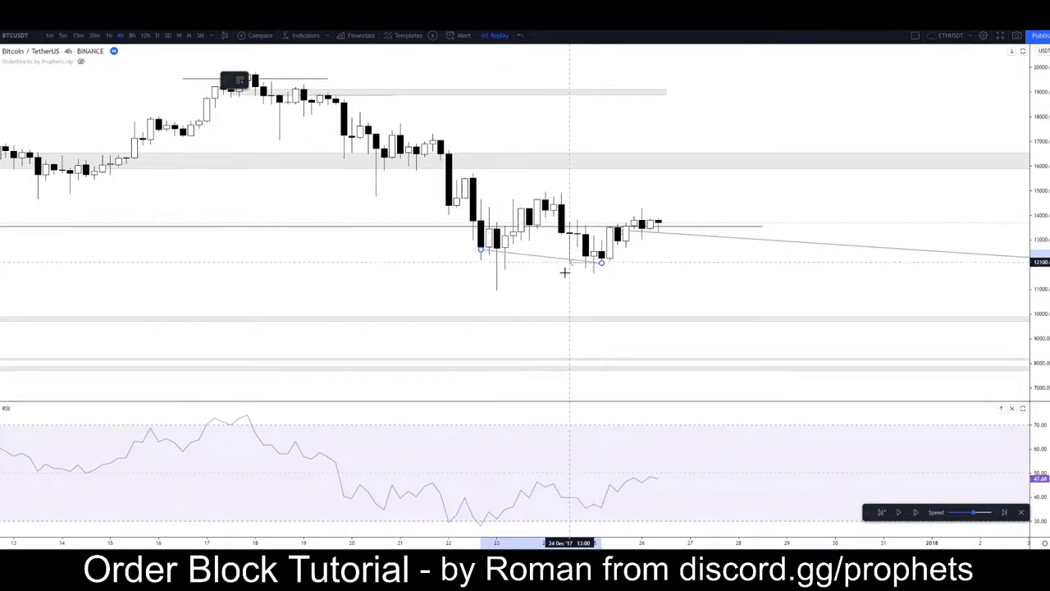
key("Escape")
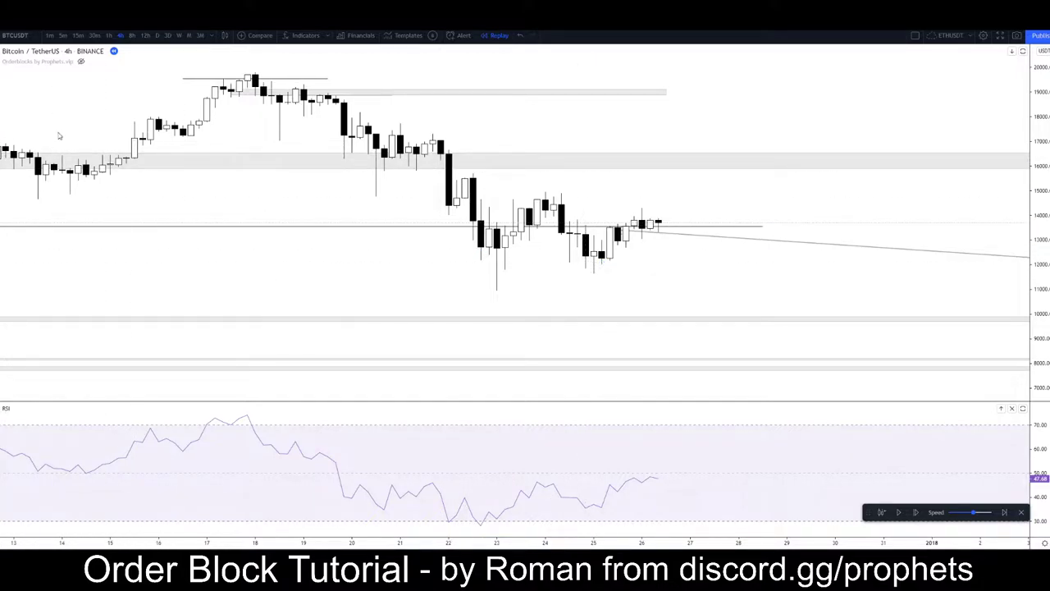
Draw divergence arrows from the 22–23 December lows to the 25 December low, sloping down under the candles and up along the RSI lows
left_click(486, 246)
left_click(586, 261)
left_click(481, 525)
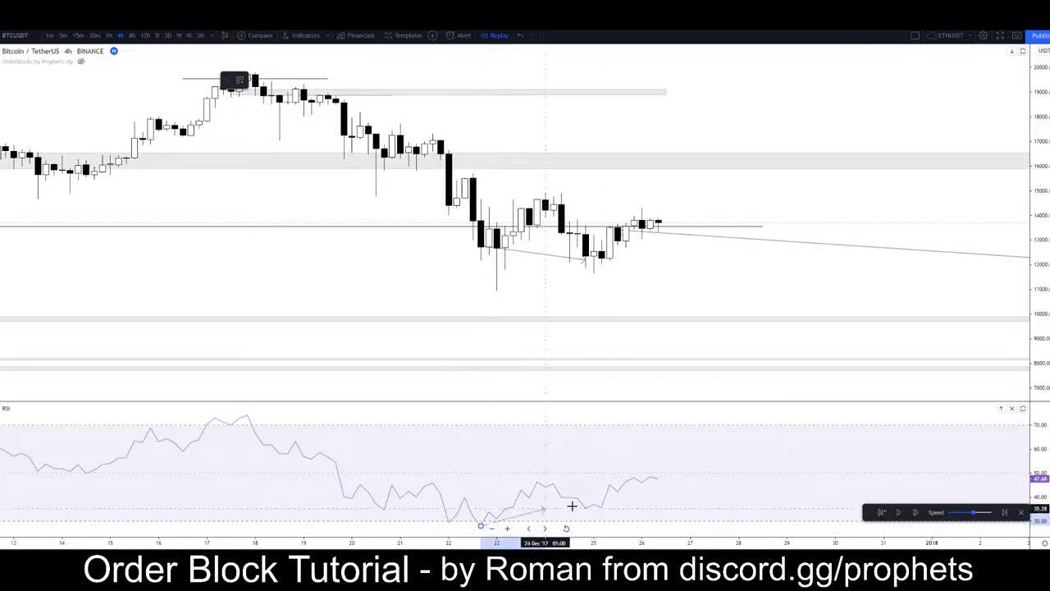
left_click(603, 514)
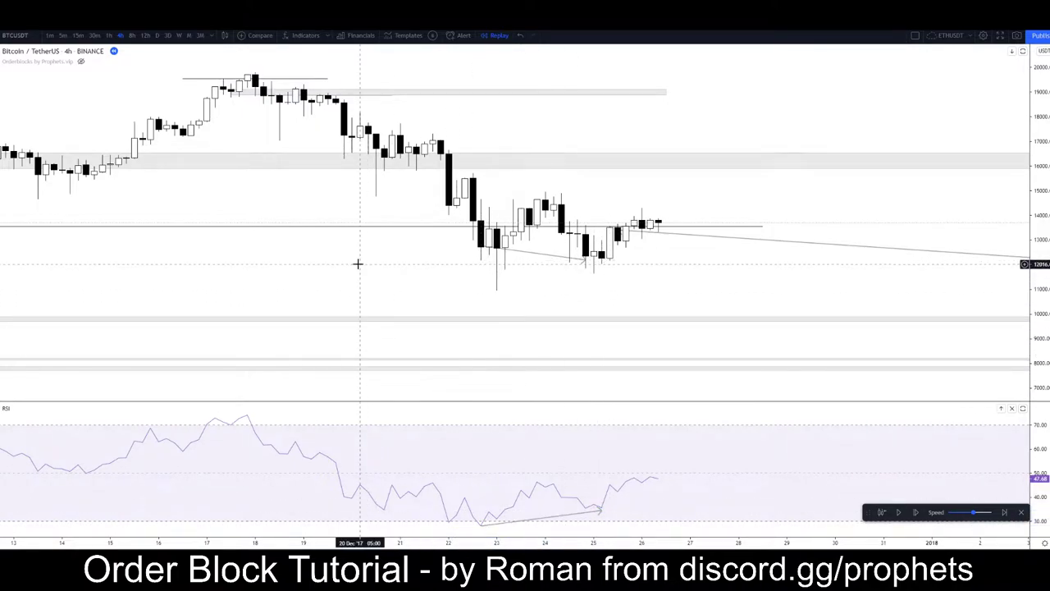
scroll(368, 261, "down", 2)
scroll(369, 261, "down", 3)
scroll(722, 261, "up", 1)
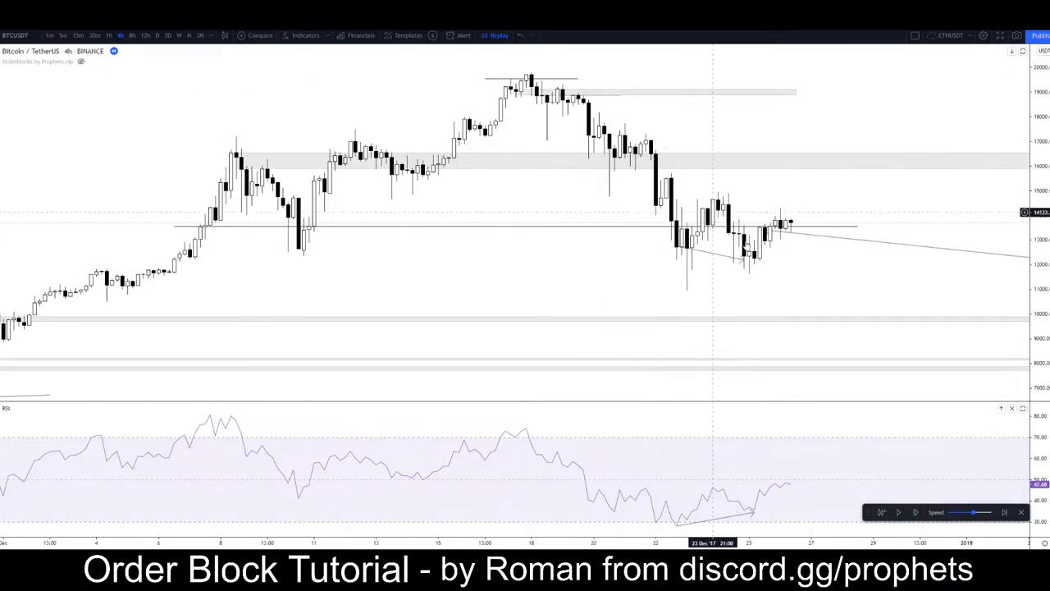
Switch back to the daily timeframe and delete the arrow to the 25 December candle and the divergence arrow on the price chart
left_click(158, 35)
scroll(628, 297, "up", 5)
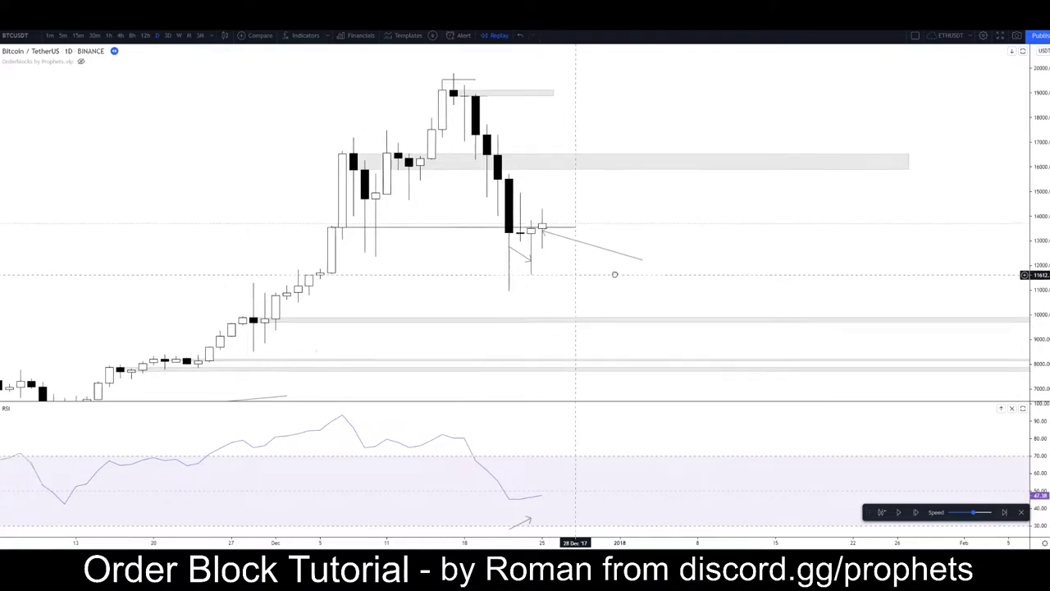
scroll(590, 276, "up", 2)
left_click(580, 237)
key("Delete")
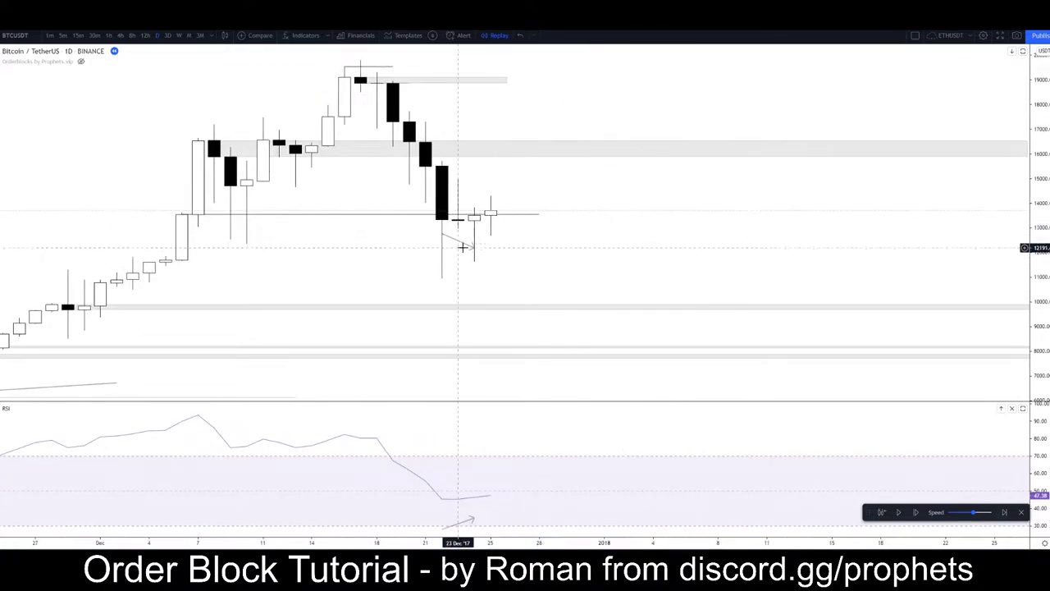
left_click(468, 247)
scroll(651, 239, "down", 6)
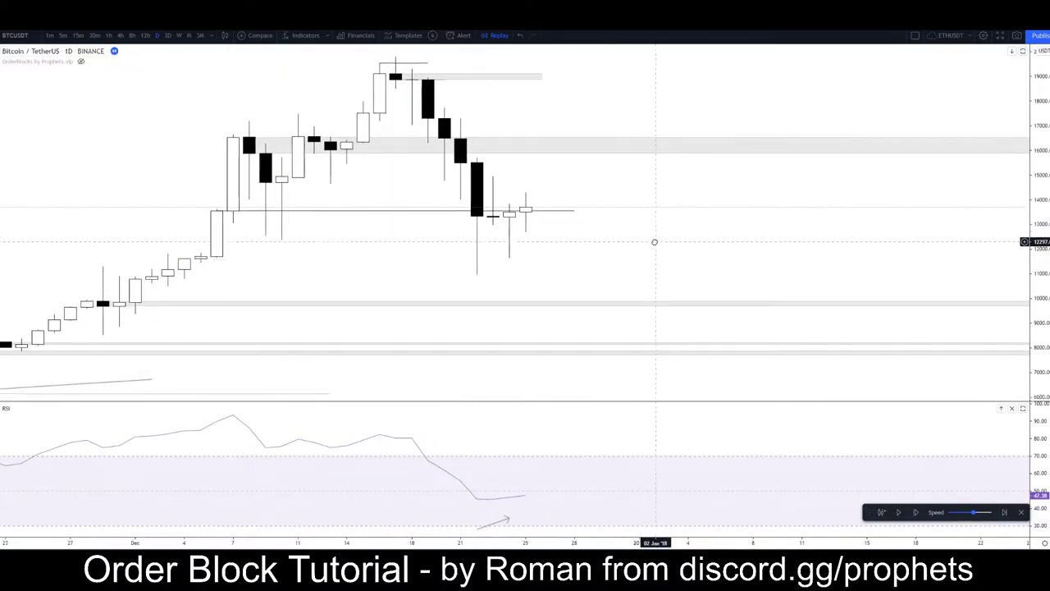
Draw an arrow from about 2 December at 18,200 down to the 8 December order block near 10 December
left_click_drag(411, 377, 498, 184)
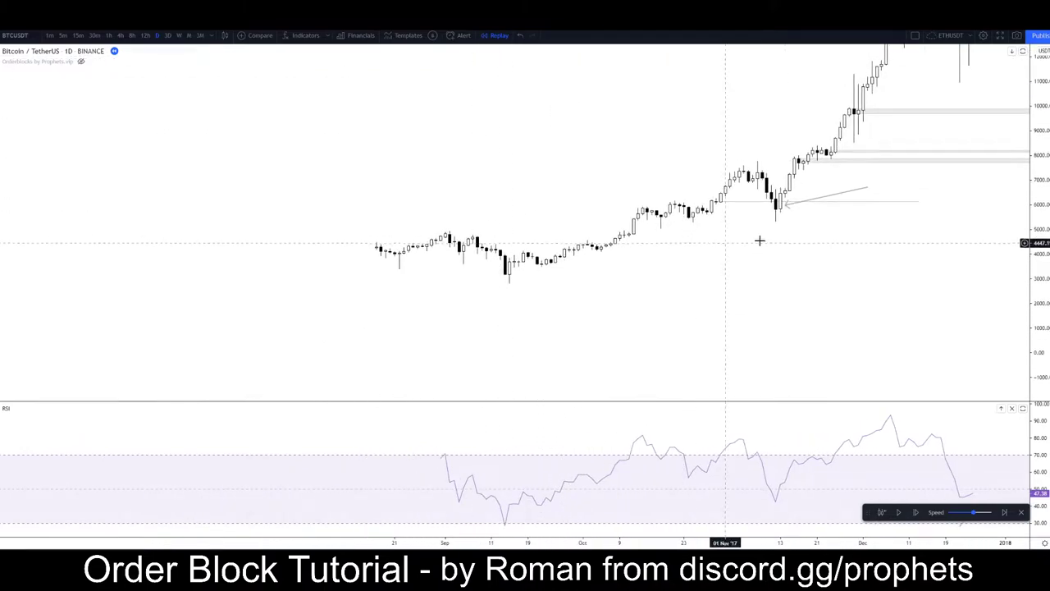
left_click_drag(833, 248, 628, 396)
left_click_drag(864, 205, 848, 270)
scroll(642, 284, "up", 7)
left_click_drag(603, 236, 654, 241)
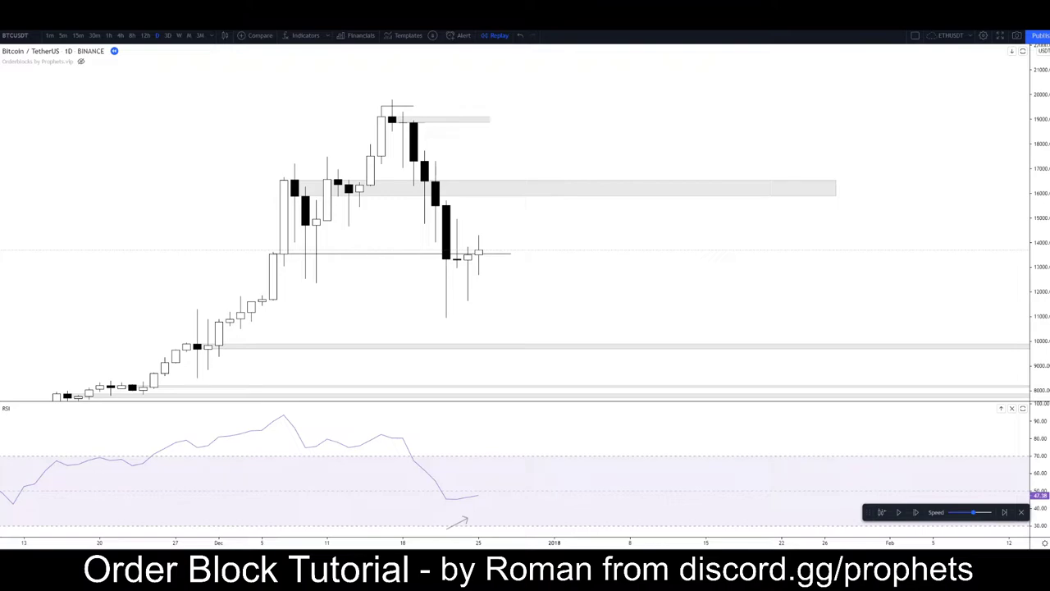
left_click(230, 137)
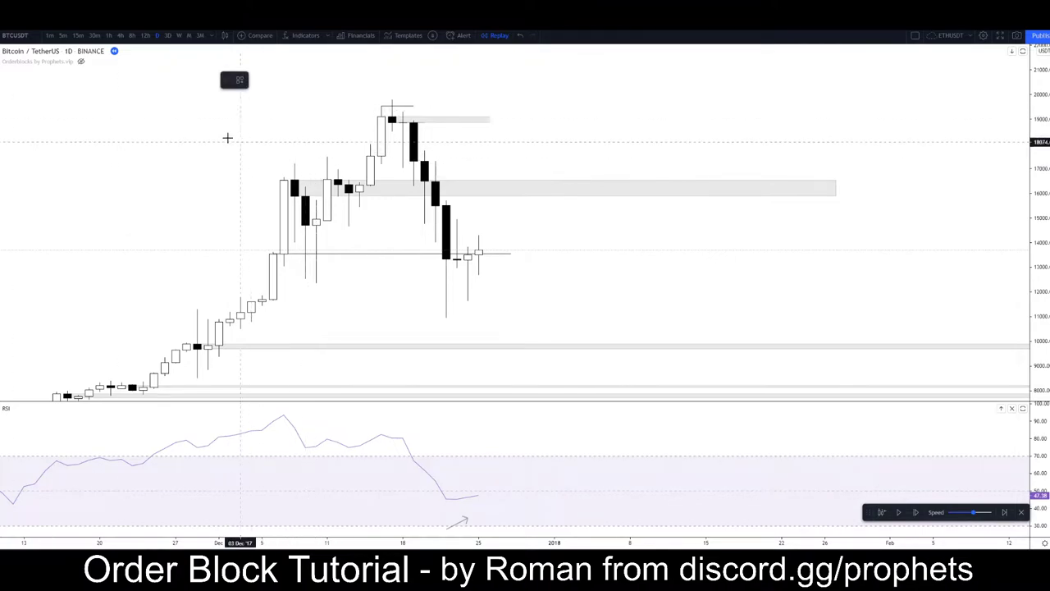
left_click(317, 177)
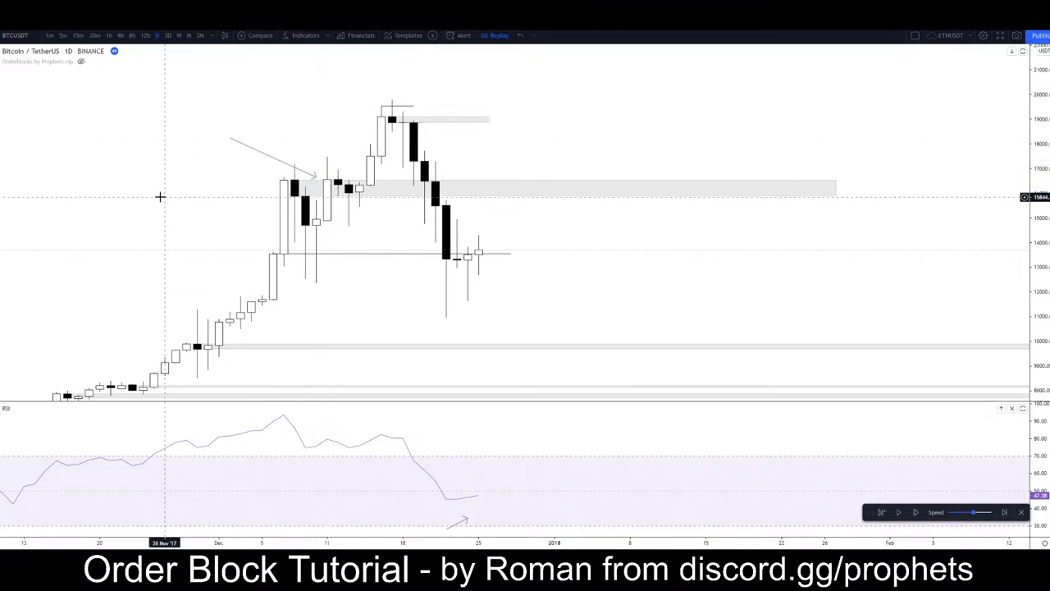
Draw a zigzag path from the 25 December low up to about 18,300, back to the order block near 16,000, and up to about 17,800
left_click(479, 270)
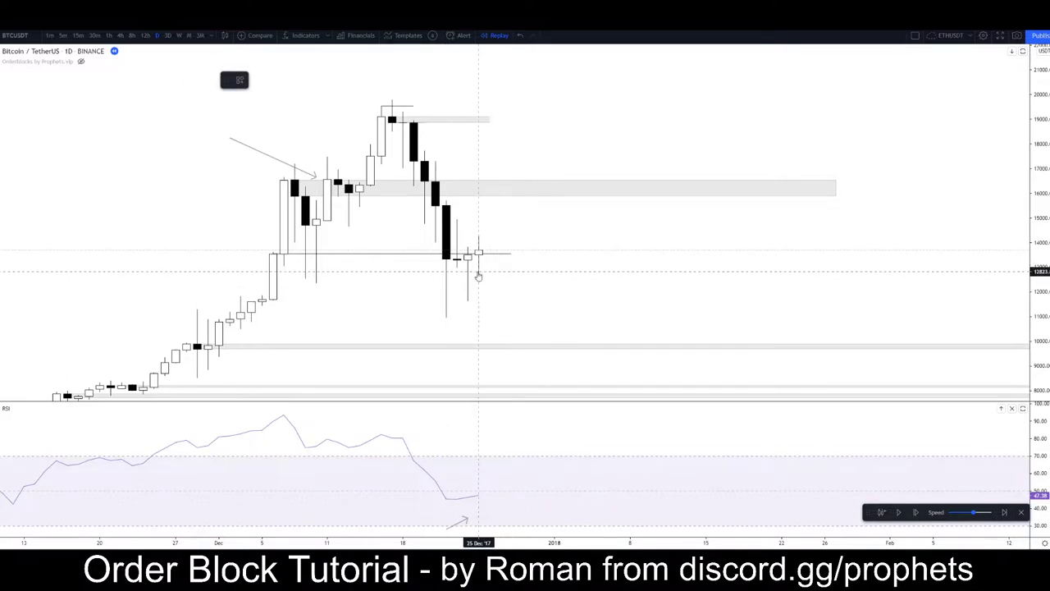
left_click(543, 135)
left_click(564, 193)
double_click(594, 149)
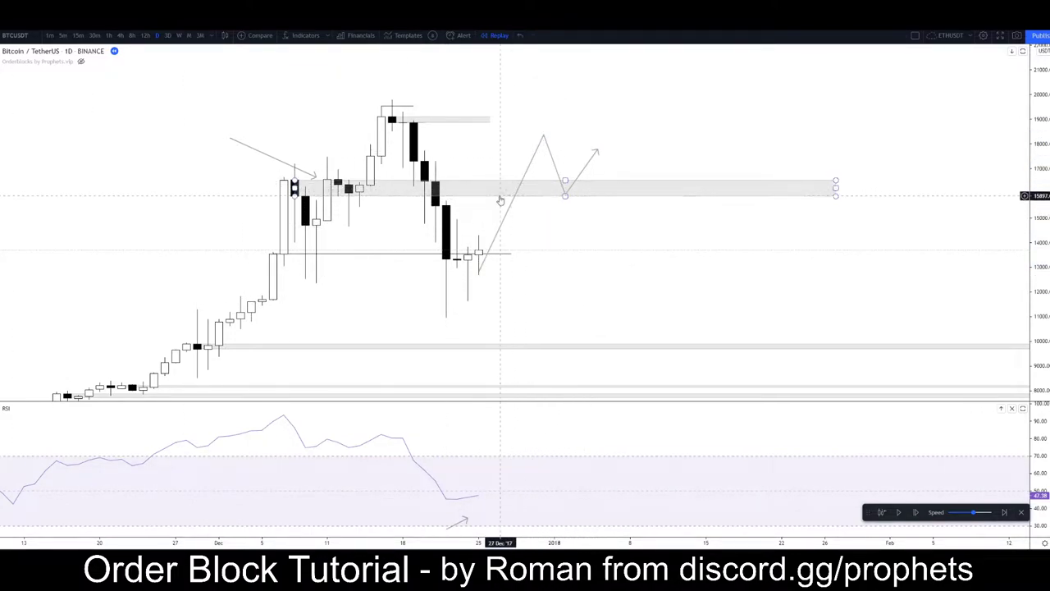
left_click(519, 189)
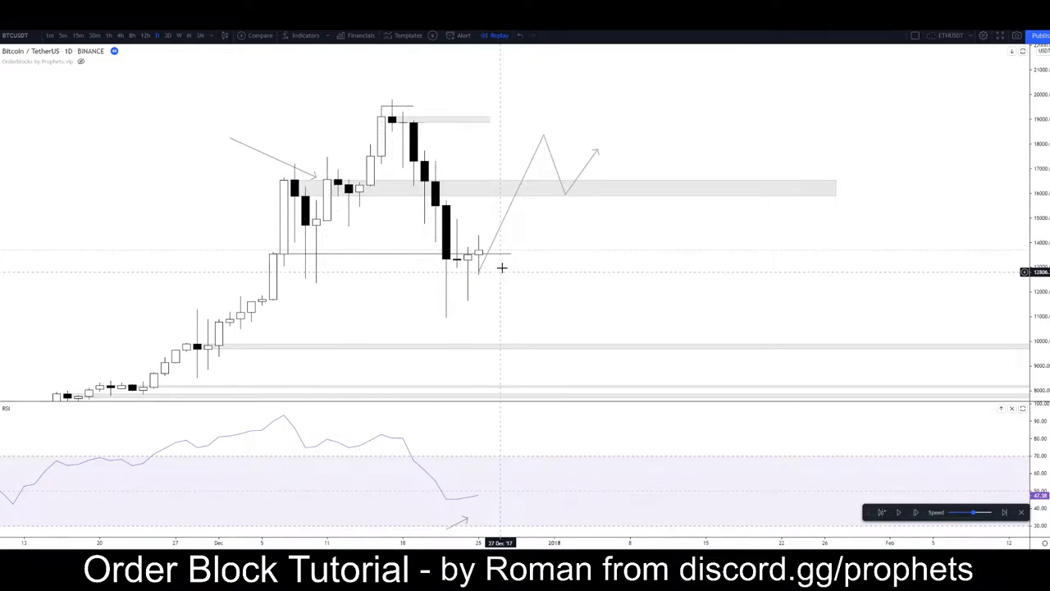
Delete the projected zigzag path that starts at the 25 December candle
left_click_drag(523, 210, 591, 207)
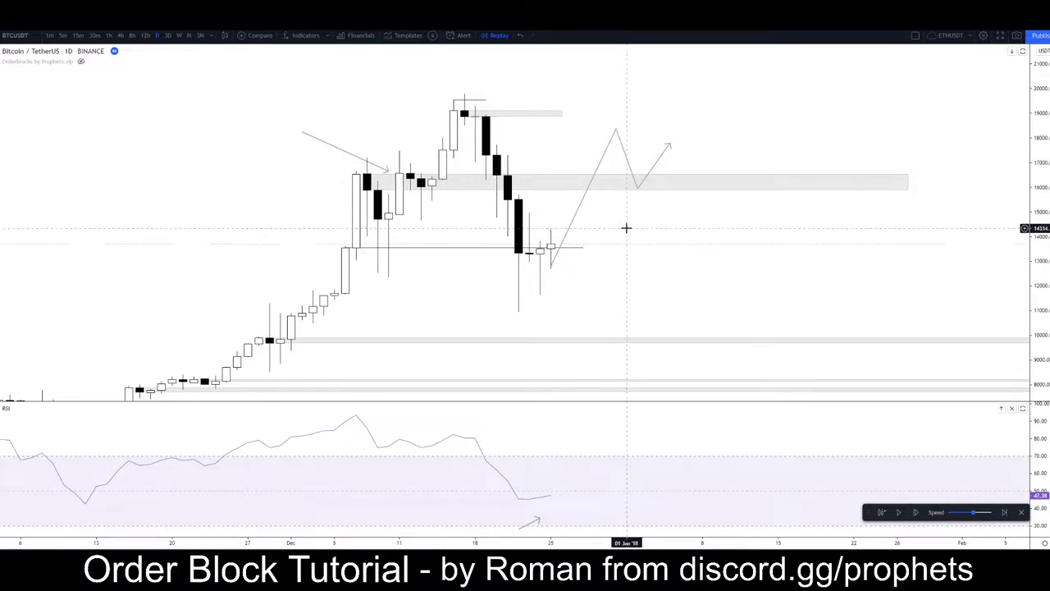
scroll(785, 297, "down", 15)
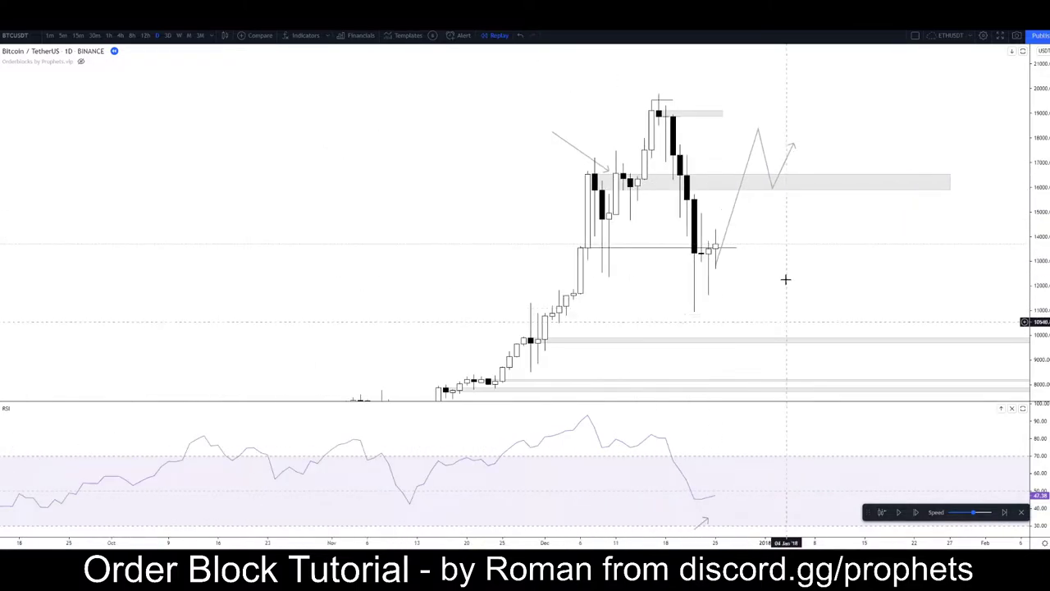
left_click_drag(783, 294, 709, 307)
scroll(615, 262, "up", 15)
left_click_drag(461, 255, 900, 258)
scroll(789, 295, "up", 4)
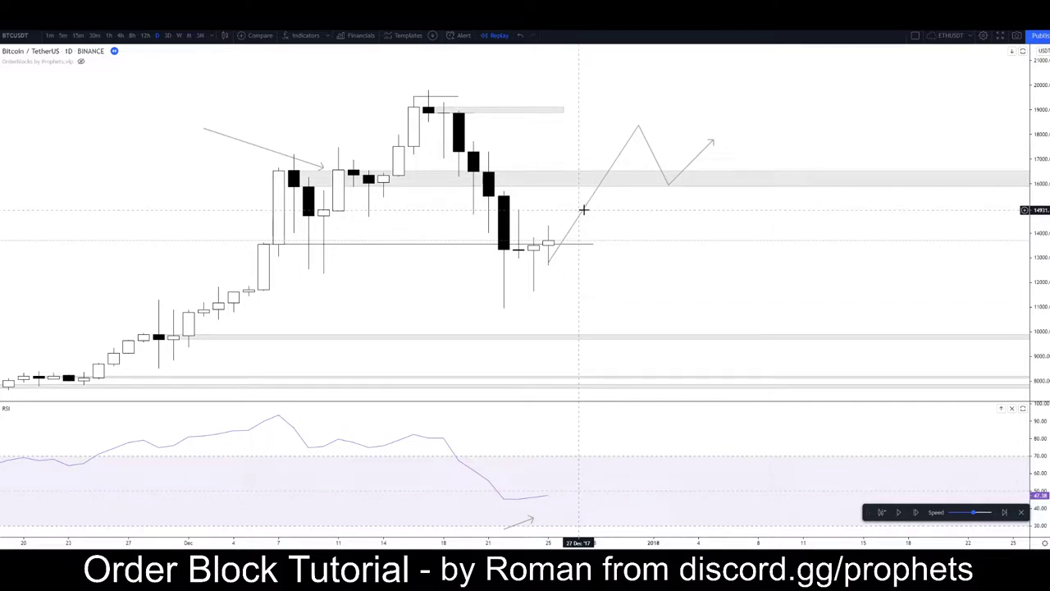
left_click(583, 210)
key("Delete")
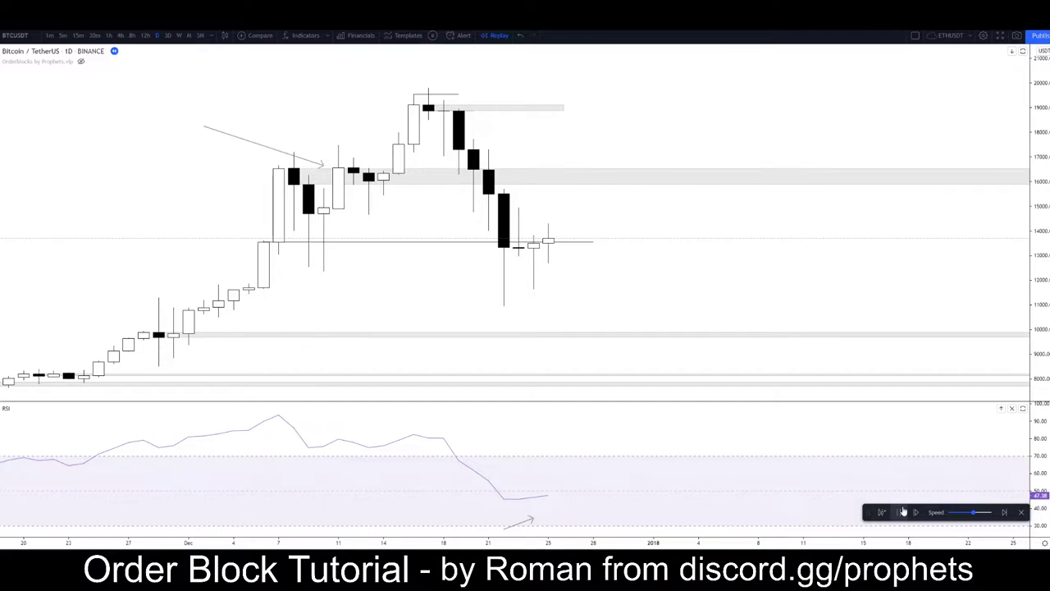
Advance the replay to the 27 December candle
left_click(904, 512)
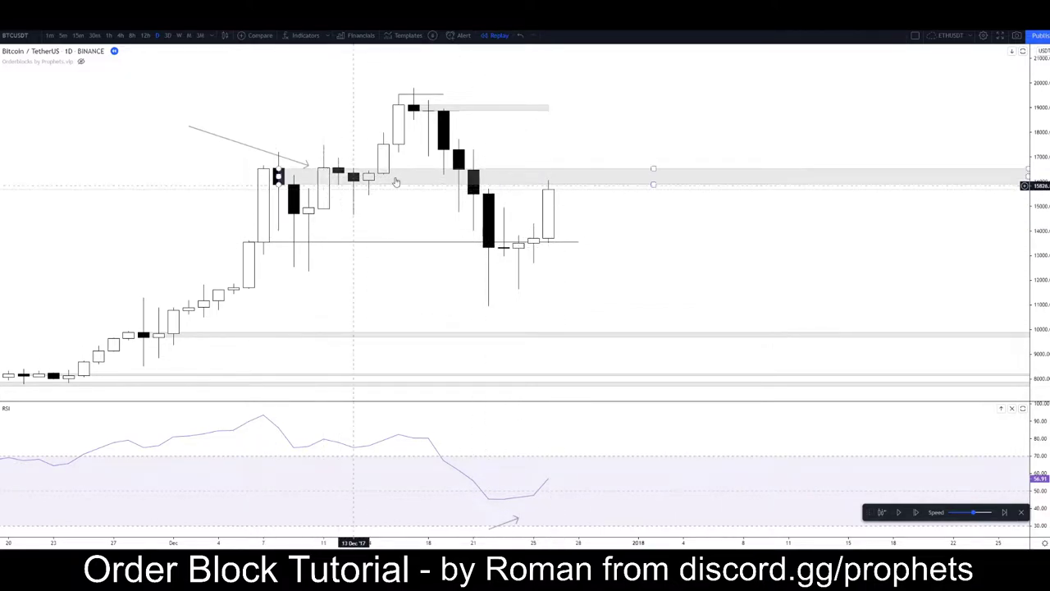
left_click_drag(674, 222, 718, 237)
scroll(900, 241, "down", 3)
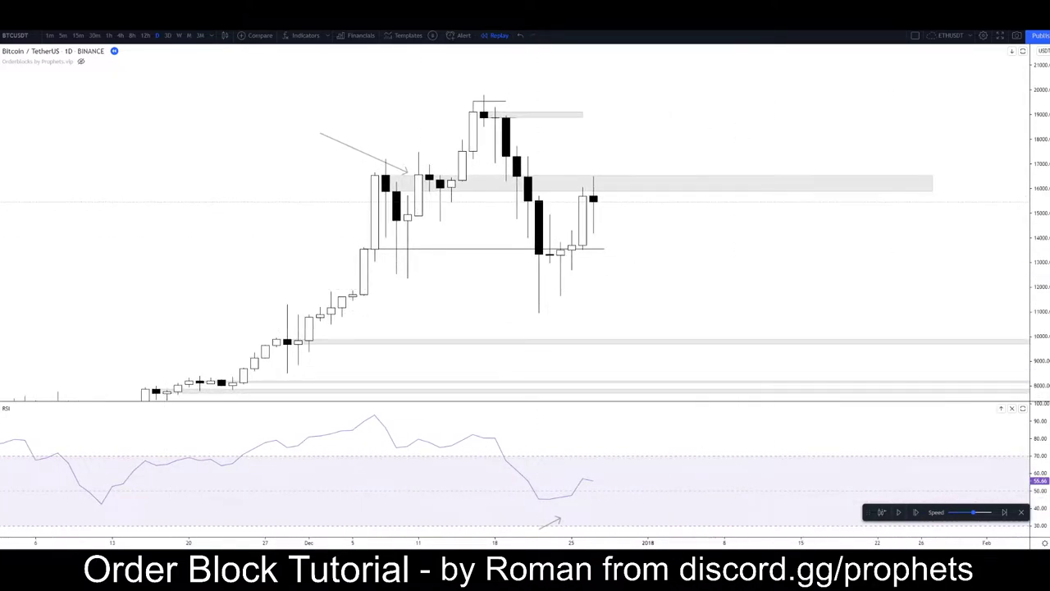
Draw an arrow from about 3 January at 18,400 pointing to the 27 December candle's high in the order block
key("alt+t")
left_click(670, 127)
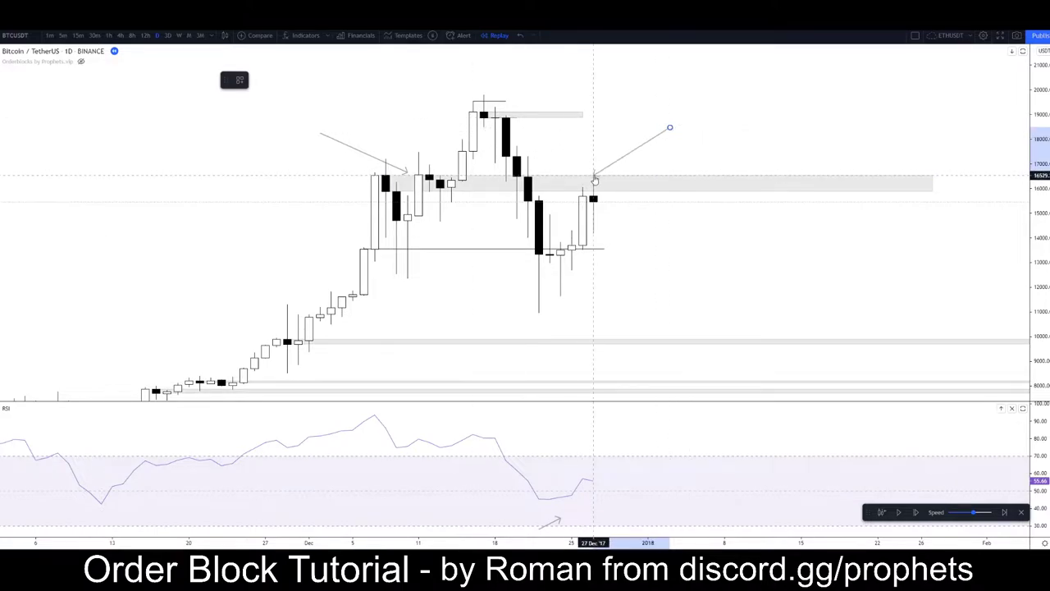
left_click(595, 174)
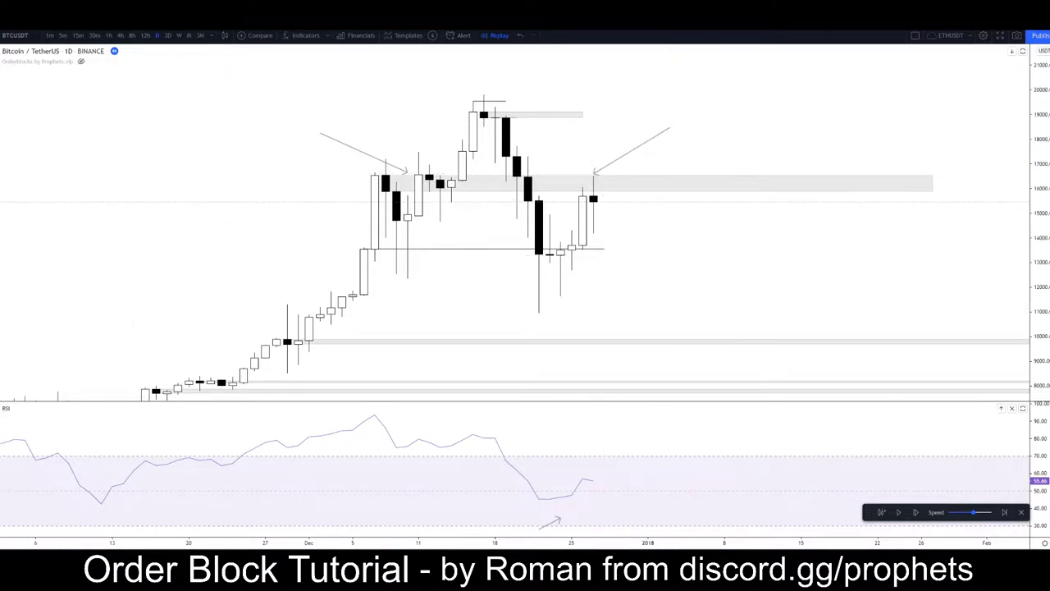
Draw a short horizontal line at about 16,050 from the 26 December candle's high to 29 December
left_click(615, 182)
left_click(603, 253)
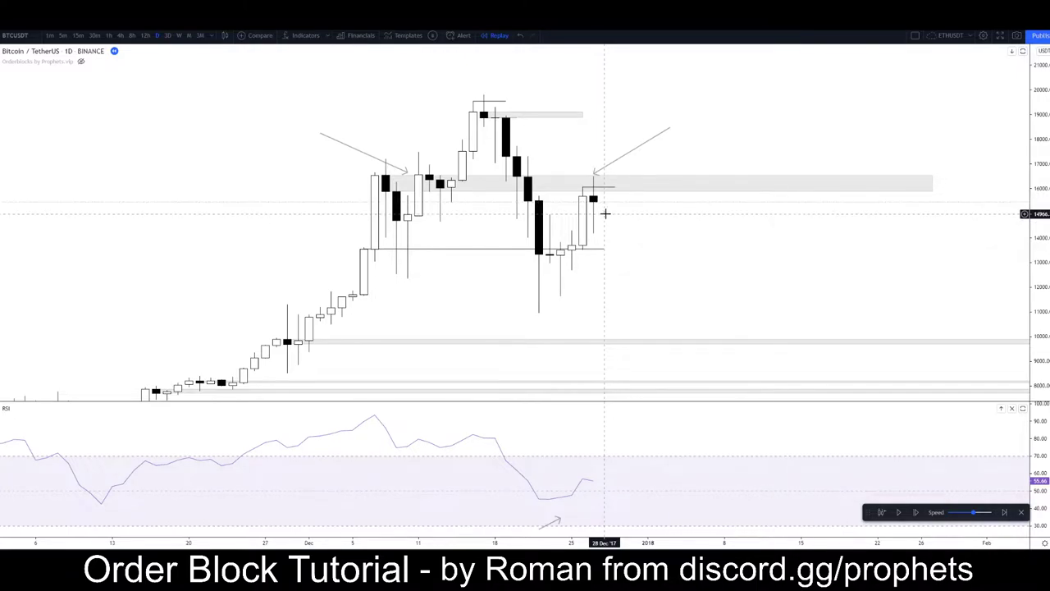
left_click_drag(703, 252, 614, 247)
left_click_drag(744, 278, 718, 274)
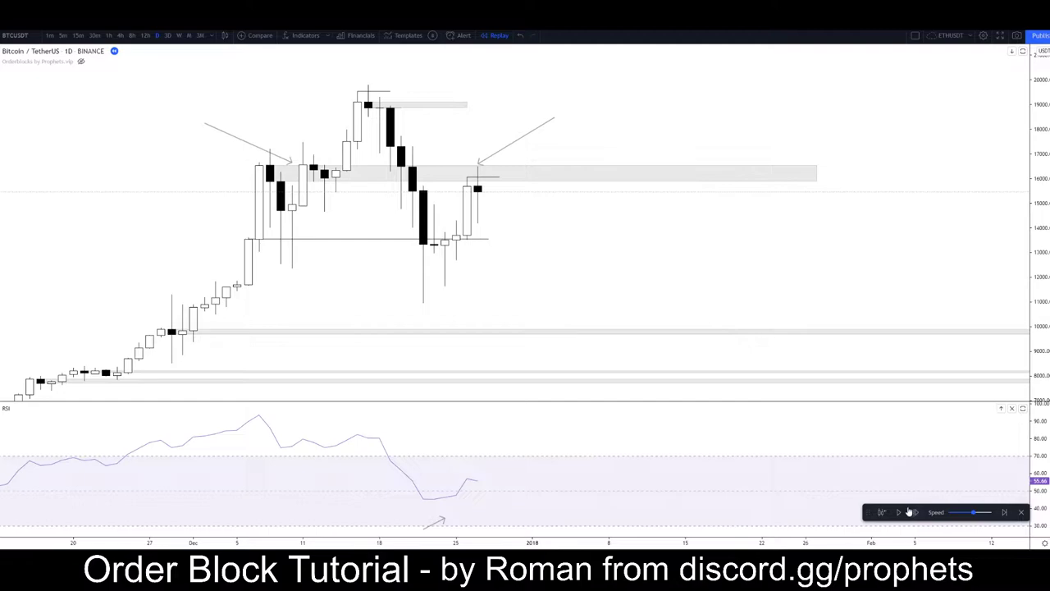
Advance the replay to the 29 December candle
left_click(481, 176)
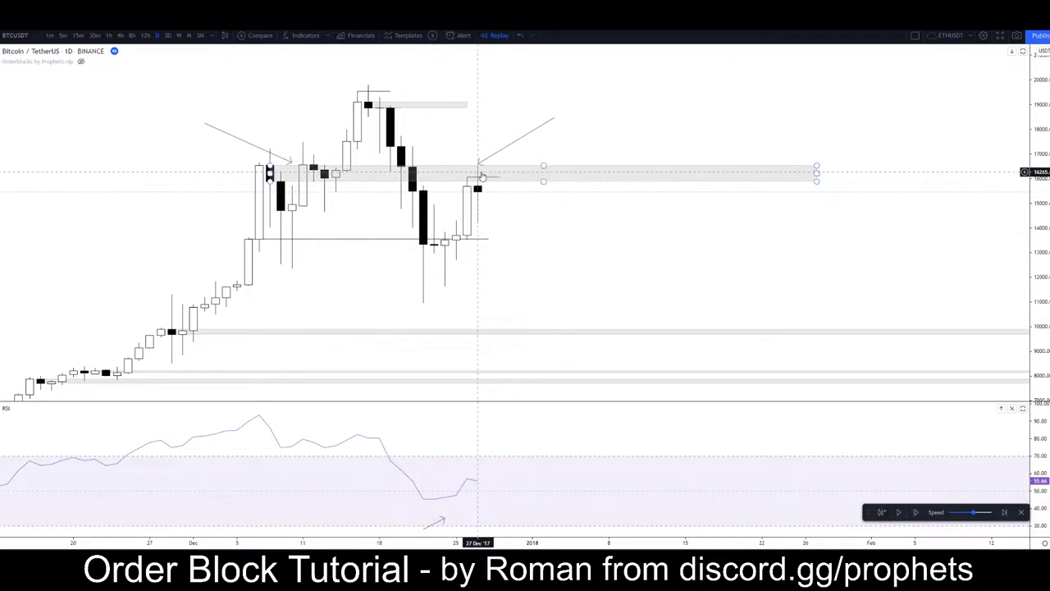
left_click(482, 177)
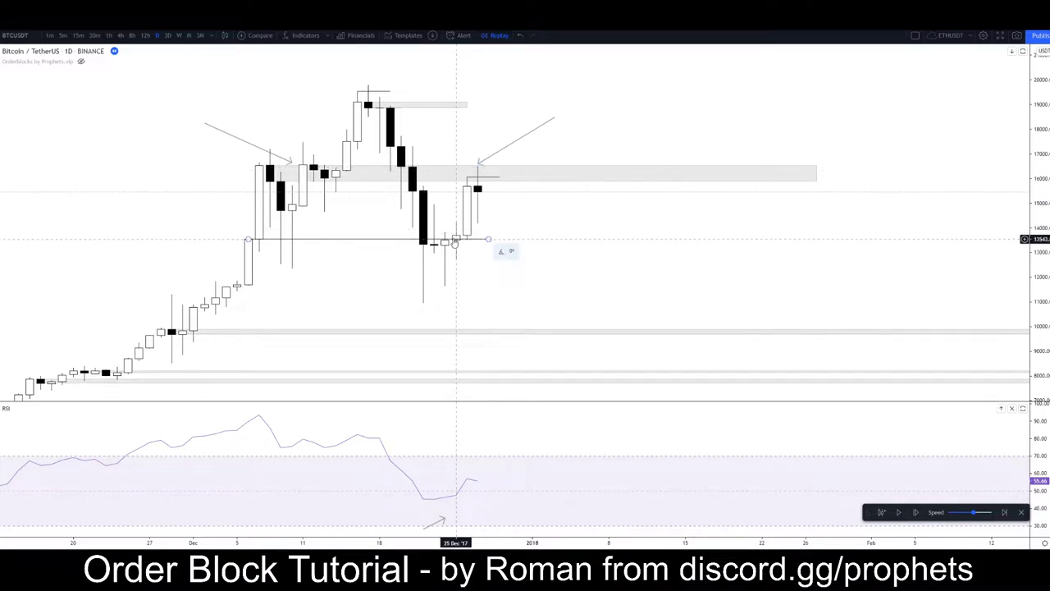
left_click(490, 184)
left_click(884, 469)
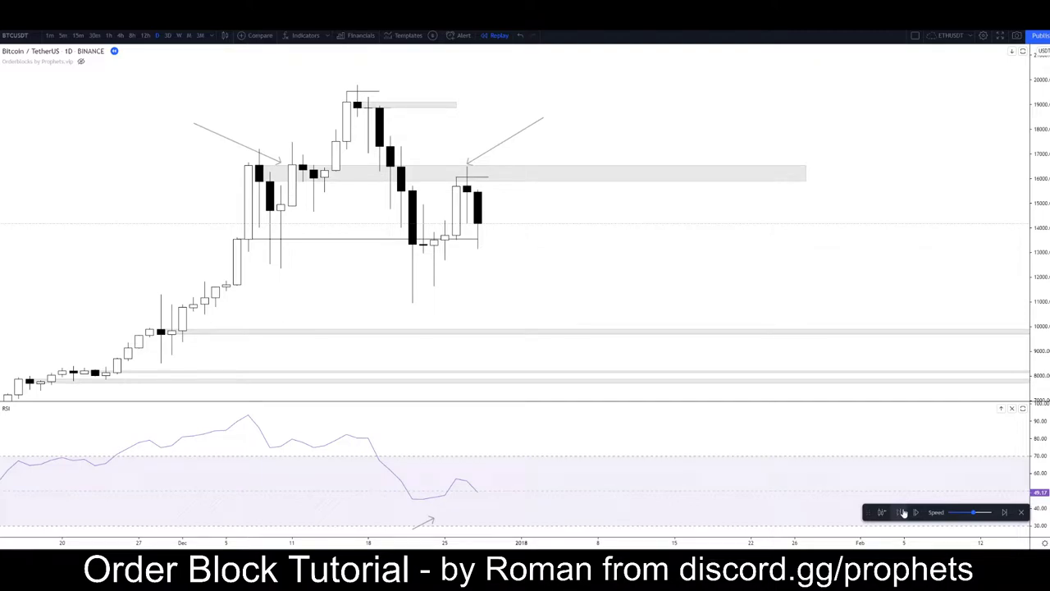
left_click(903, 512)
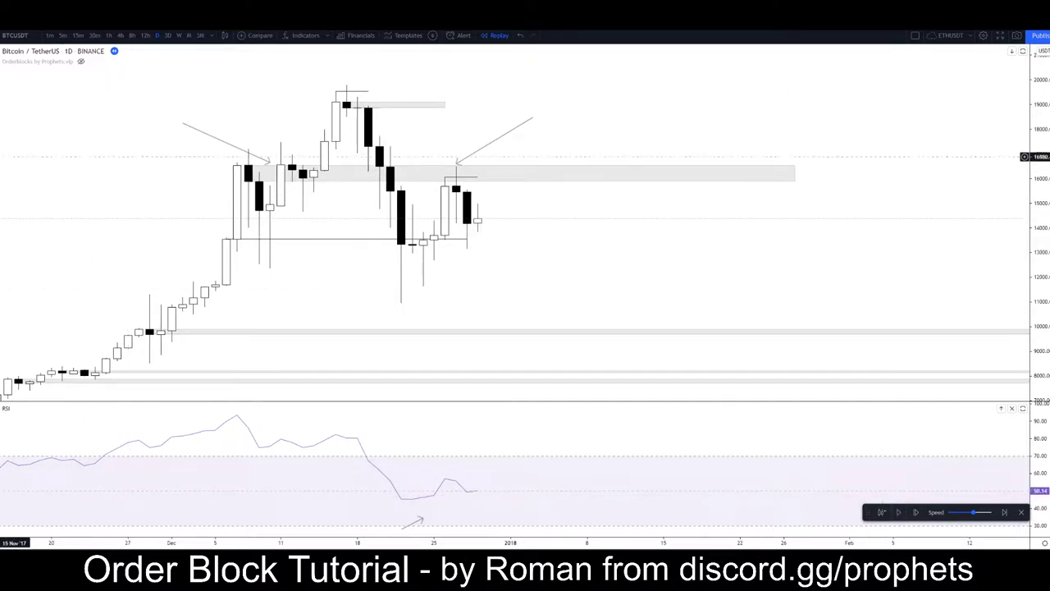
Draw a thin order block rectangle over the 29 December candle's body, about 14,200 to 14,378, extending to 26 January
left_click(1, 113)
left_click(1, 99)
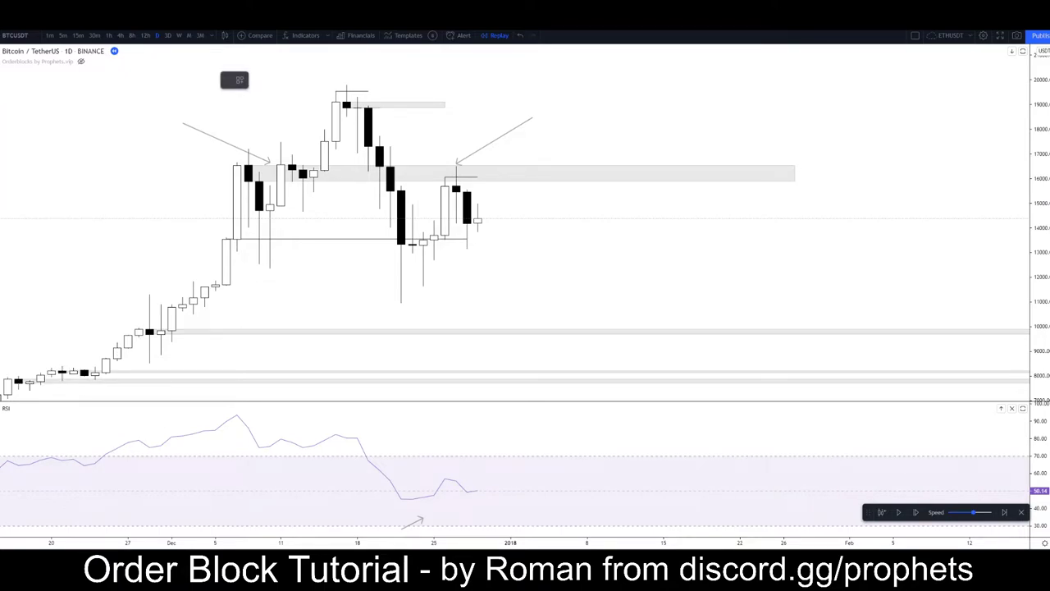
left_click(1, 98)
left_click(28, 159)
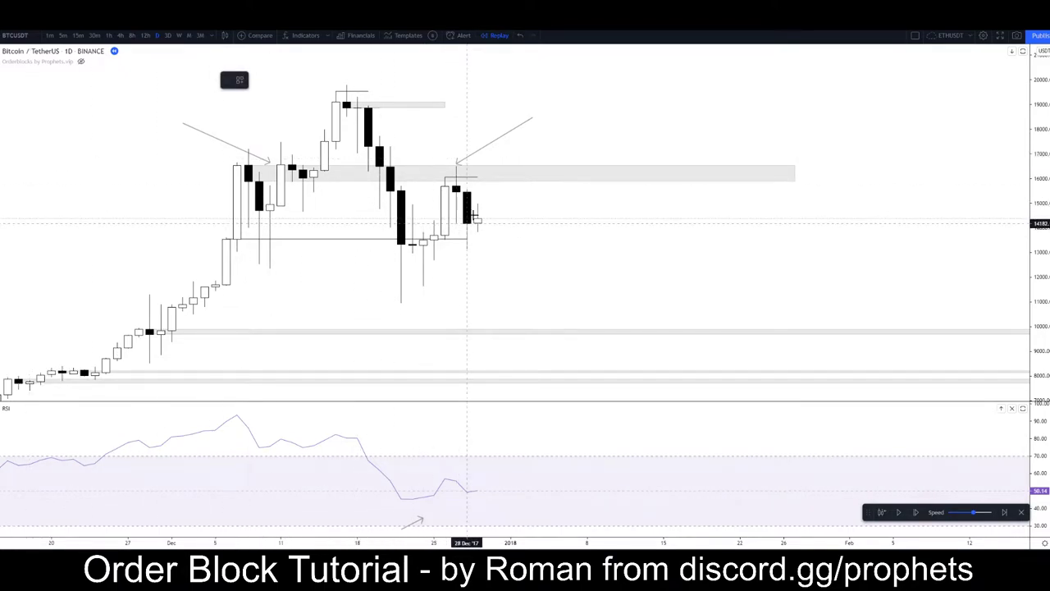
left_click(474, 215)
left_click_drag(478, 218, 784, 243)
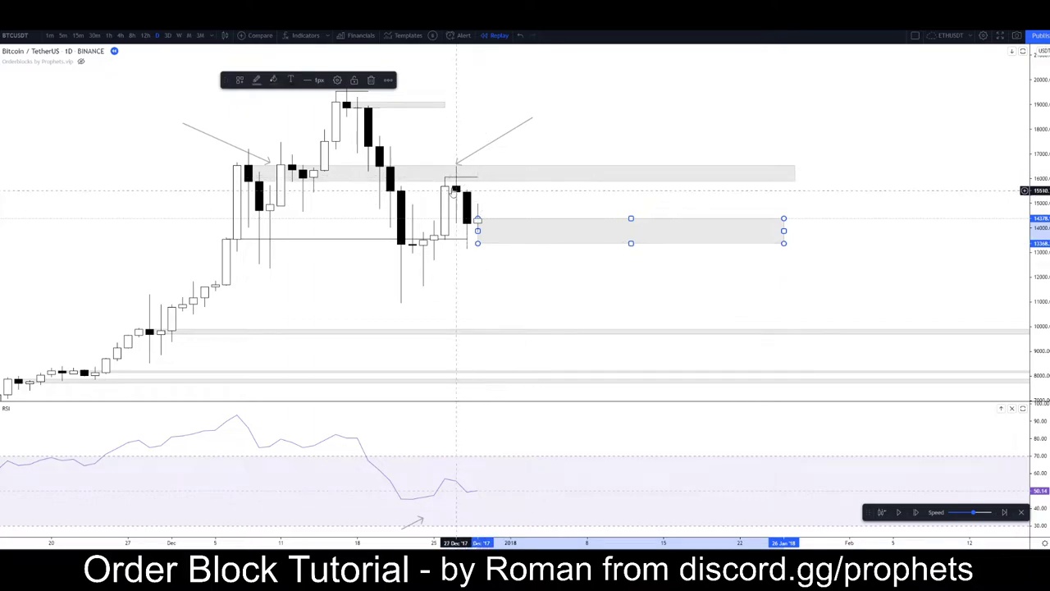
left_click_drag(477, 243, 478, 222)
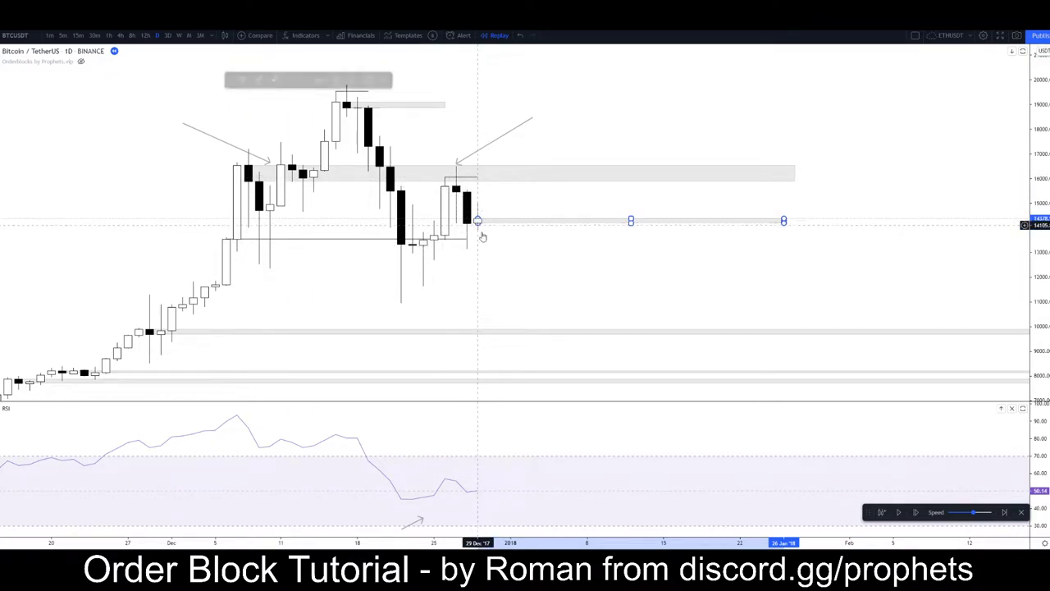
left_click(488, 283)
Maximize the price chart pane so the RSI is hidden, and advance the replay to the 31 December candle
right_click(405, 405)
left_click(342, 301)
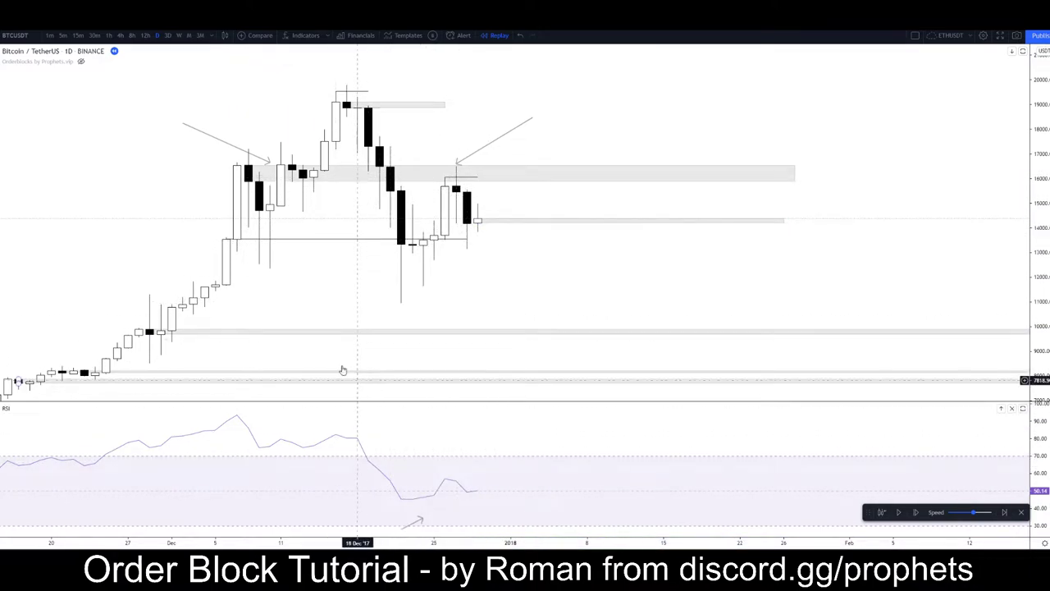
double_click(342, 283)
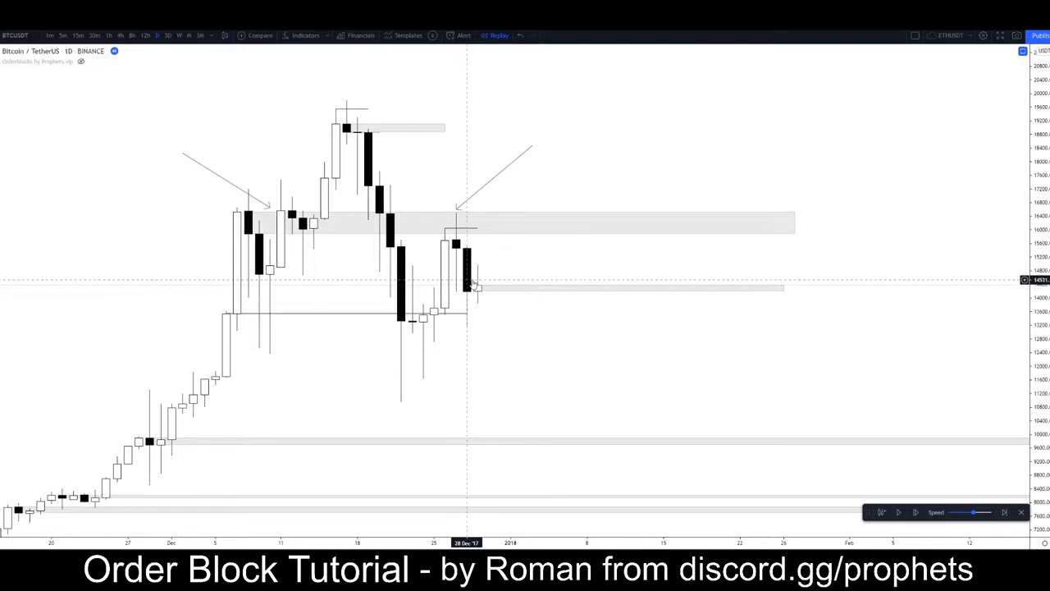
left_click_drag(516, 301, 586, 294)
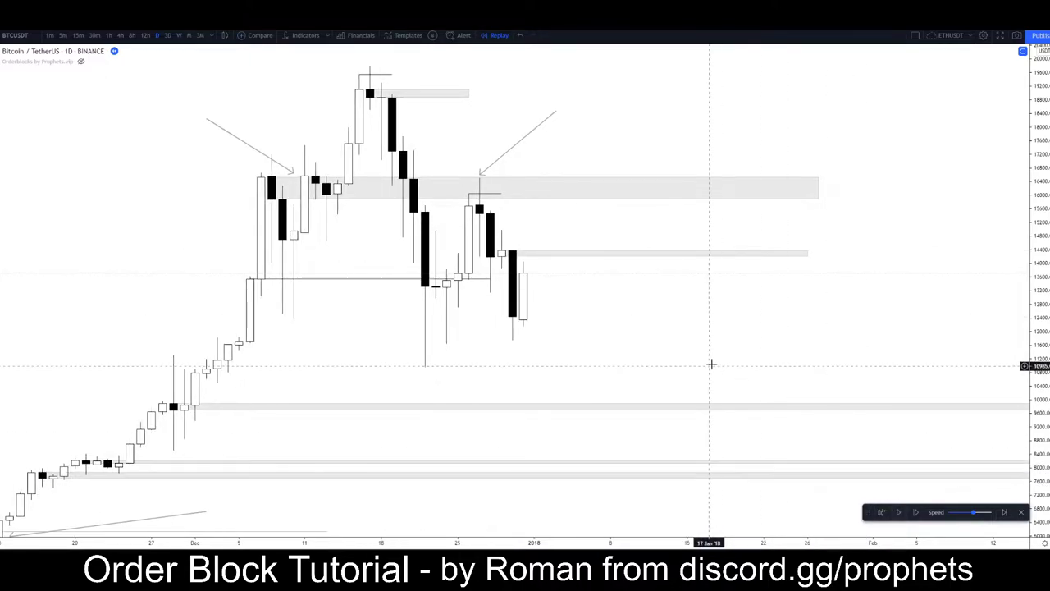
left_click(1, 100)
left_click(14, 138)
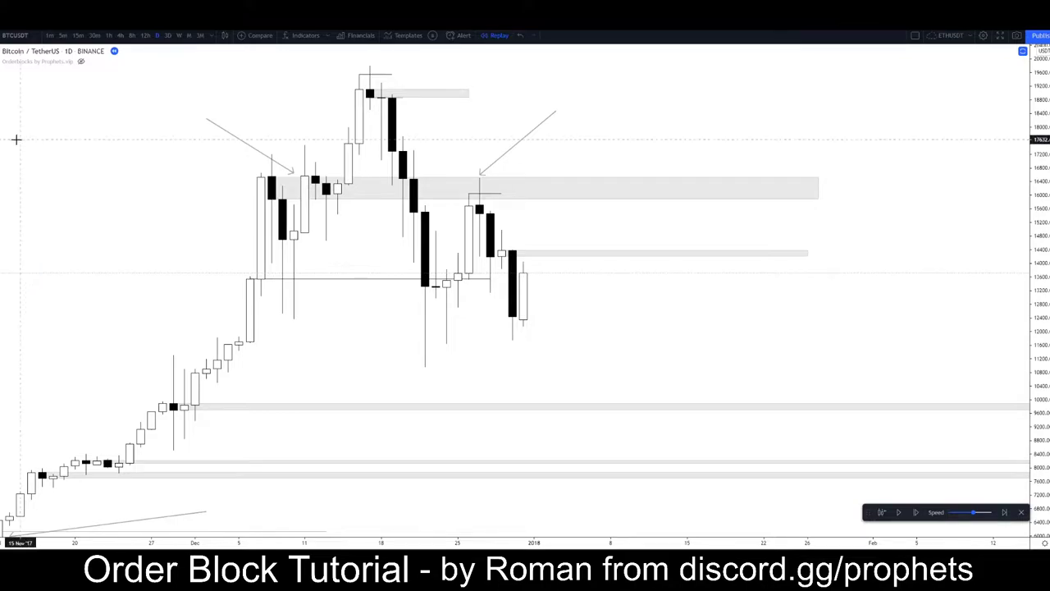
left_click(589, 123)
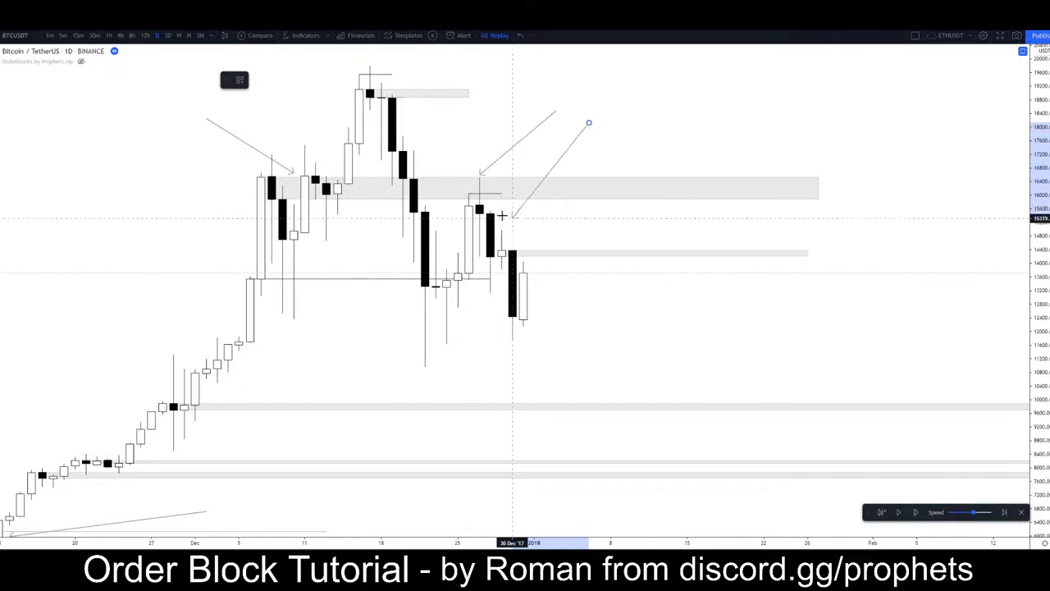
key("Escape")
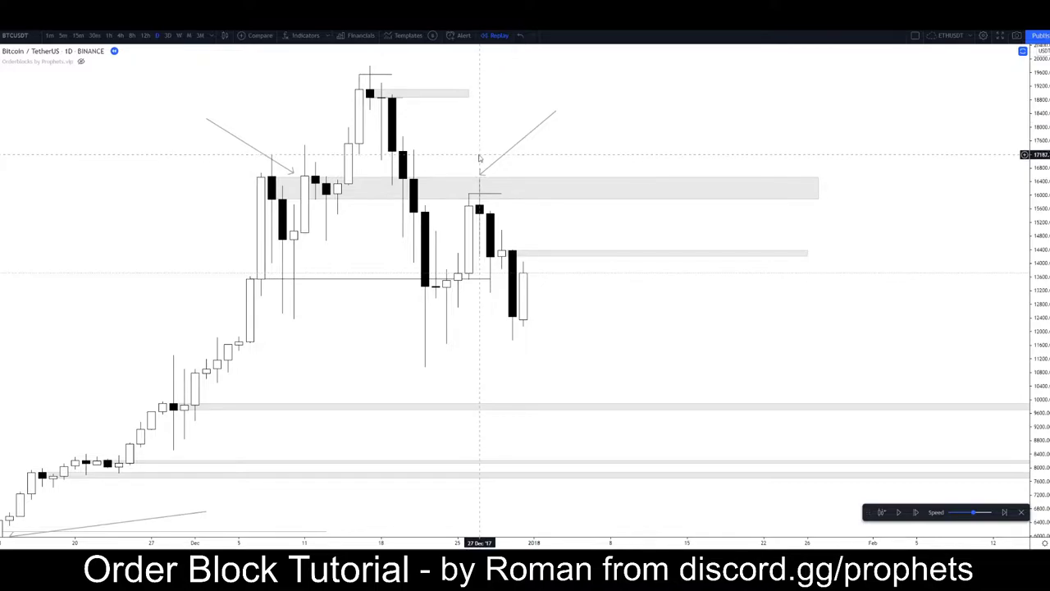
Delete the arrow at the 27 December high and draw a trend line from about 13,183 on 21 December to about 12,217 on 29 December
left_click(510, 151)
key("Delete")
key("alt+t")
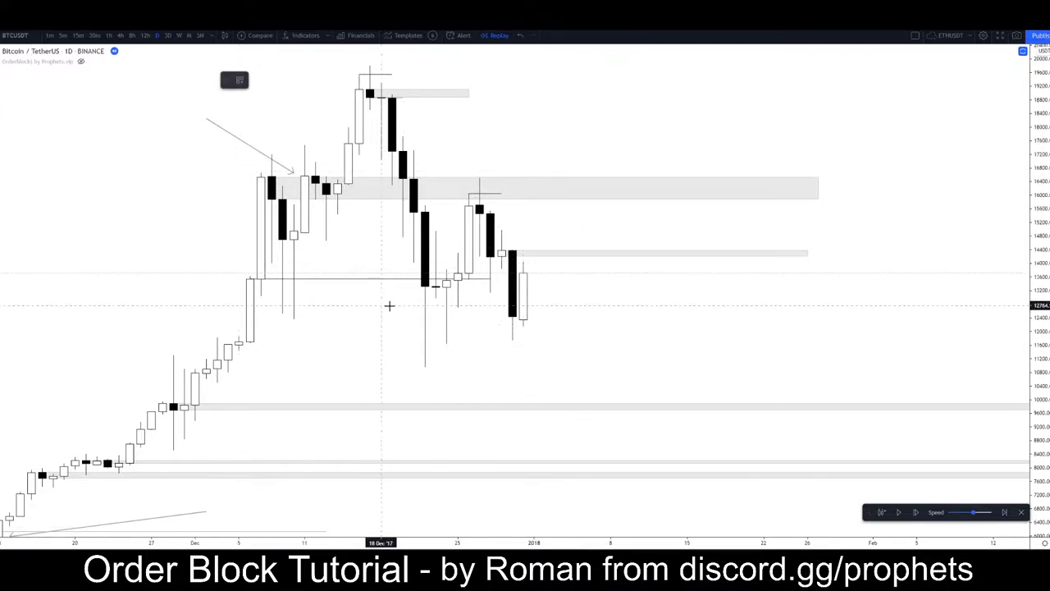
left_click(413, 291)
left_click(509, 328)
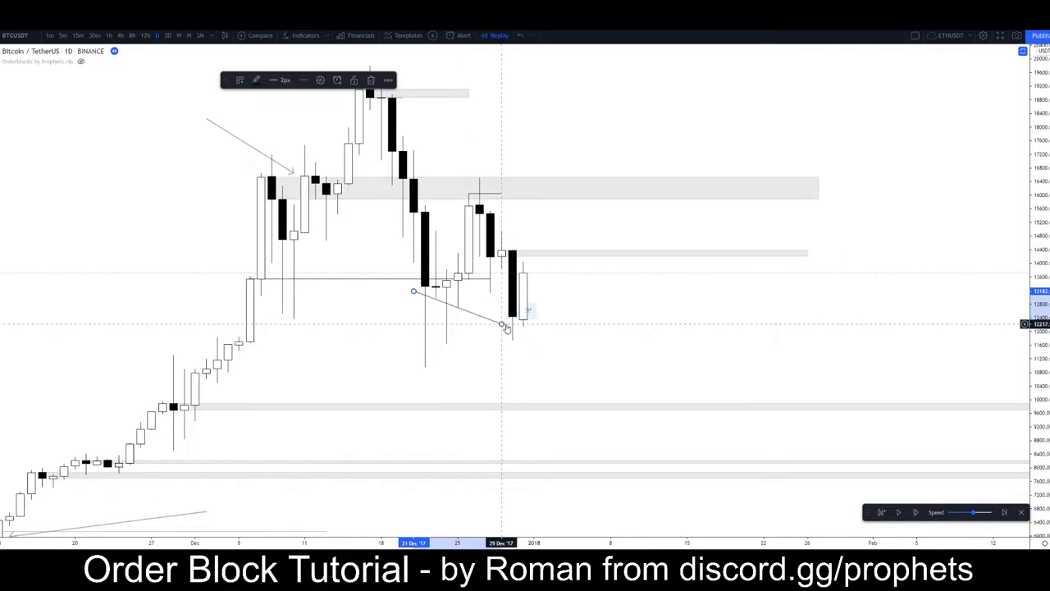
left_click(496, 330)
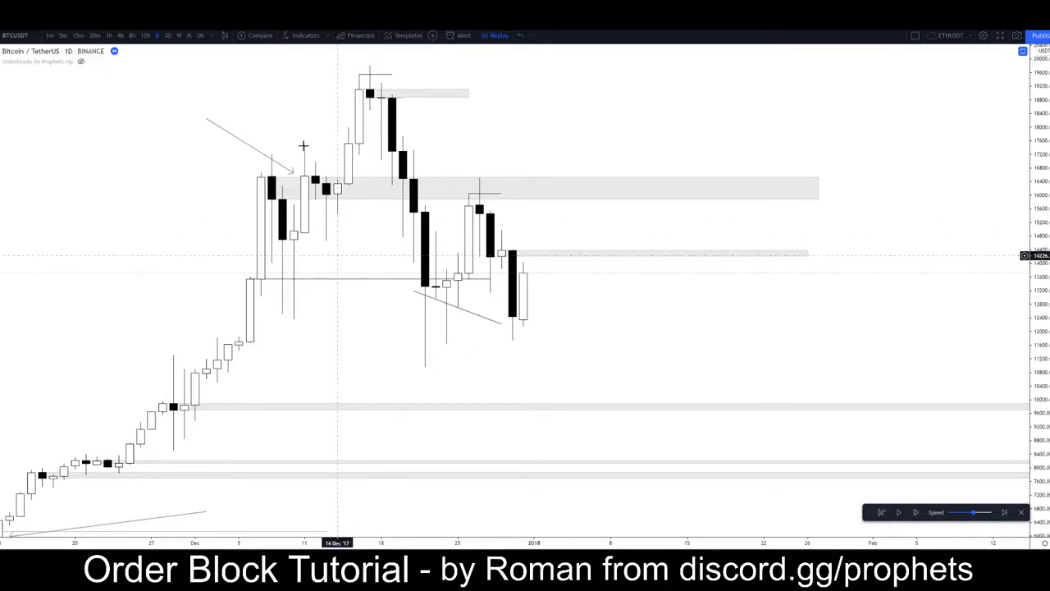
Add the built-in Relative Strength Index indicator to the chart
left_click(306, 35)
type("rsi")
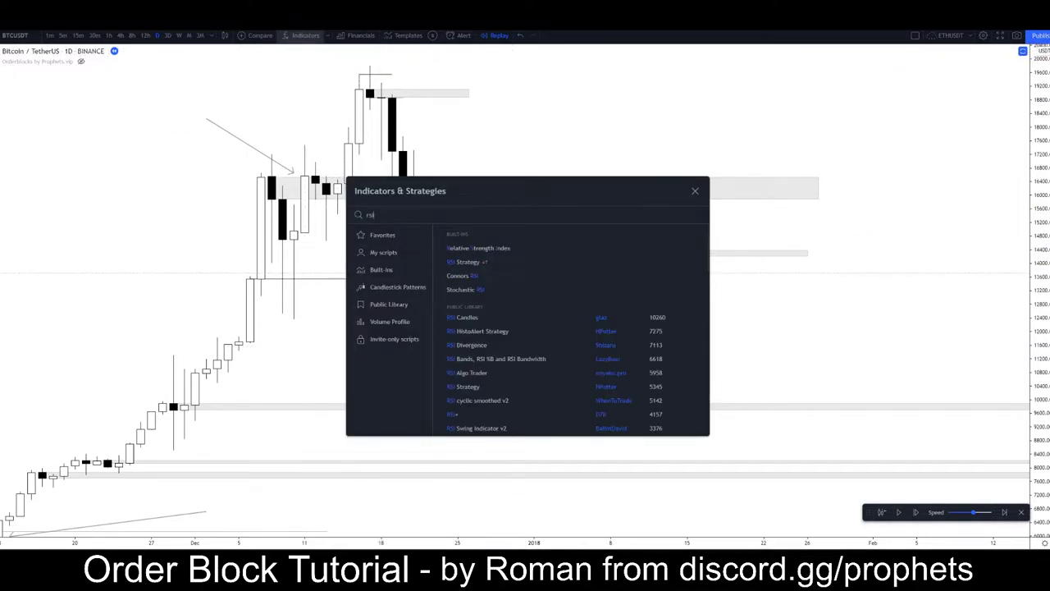
double_click(514, 246)
key("Escape")
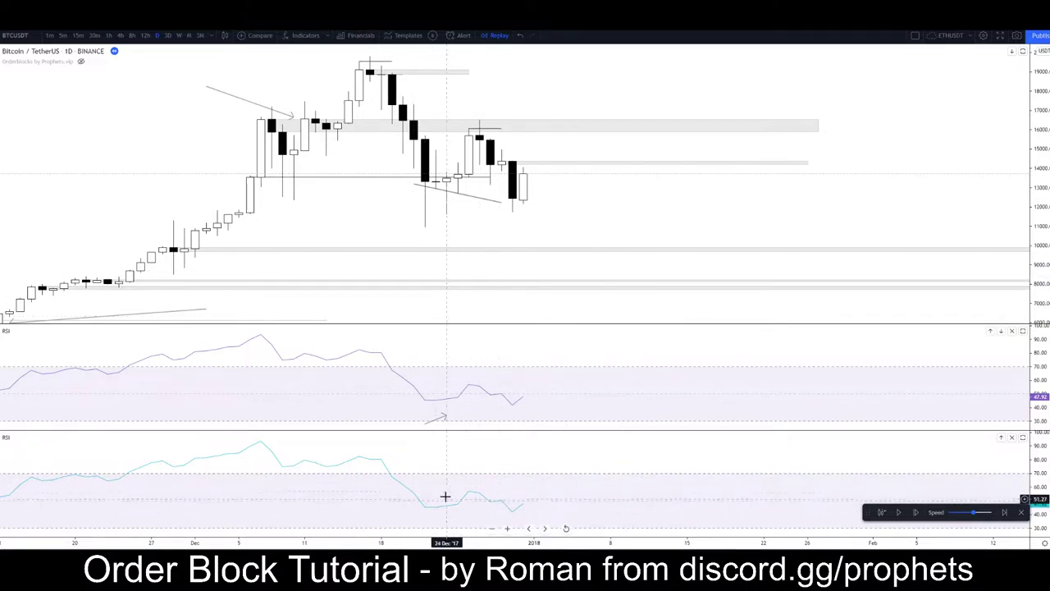
Switch the chart to the 4h timeframe with the late-December candles in view
mouse_move(81, 63)
left_click(120, 36)
left_click_drag(886, 229, 705, 219)
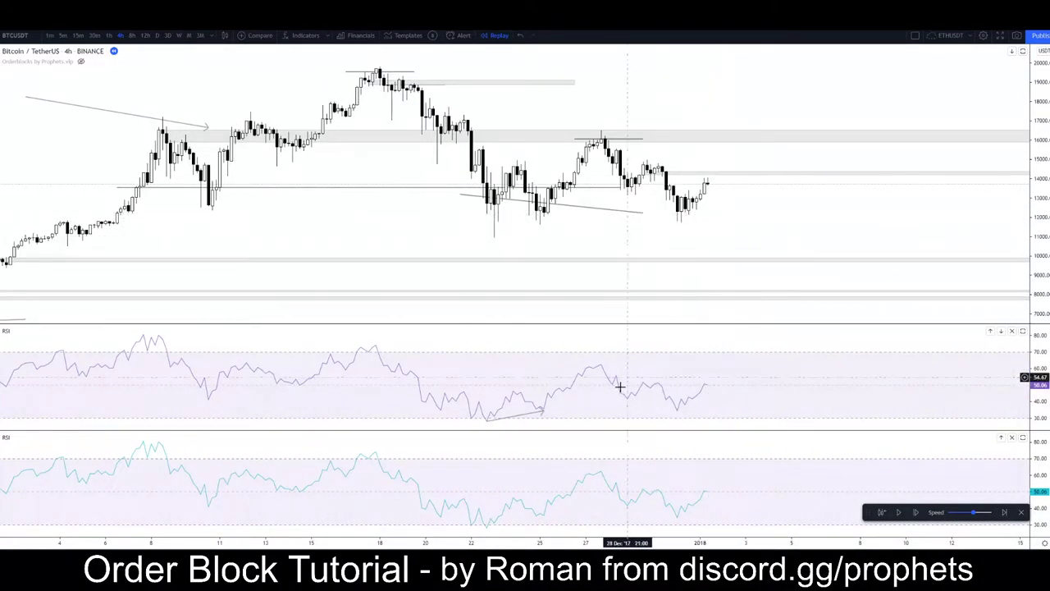
Delete the duplicate lower RSI pane and the old arrow beneath the RSI lows of 22 to 25 December
left_click(240, 469)
key("Delete")
left_click(518, 518)
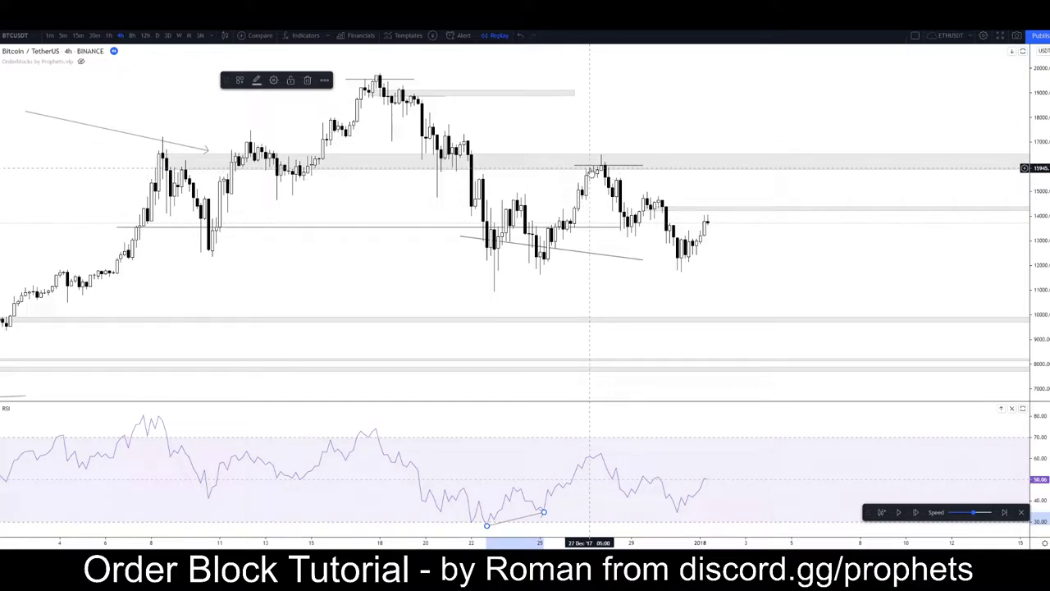
key("Delete")
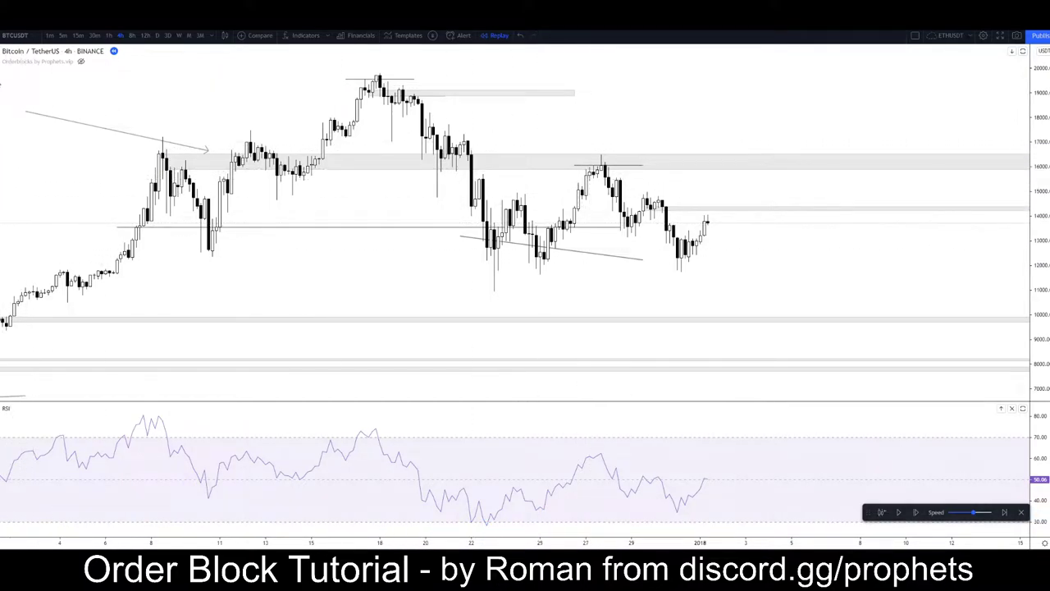
left_click(294, 246)
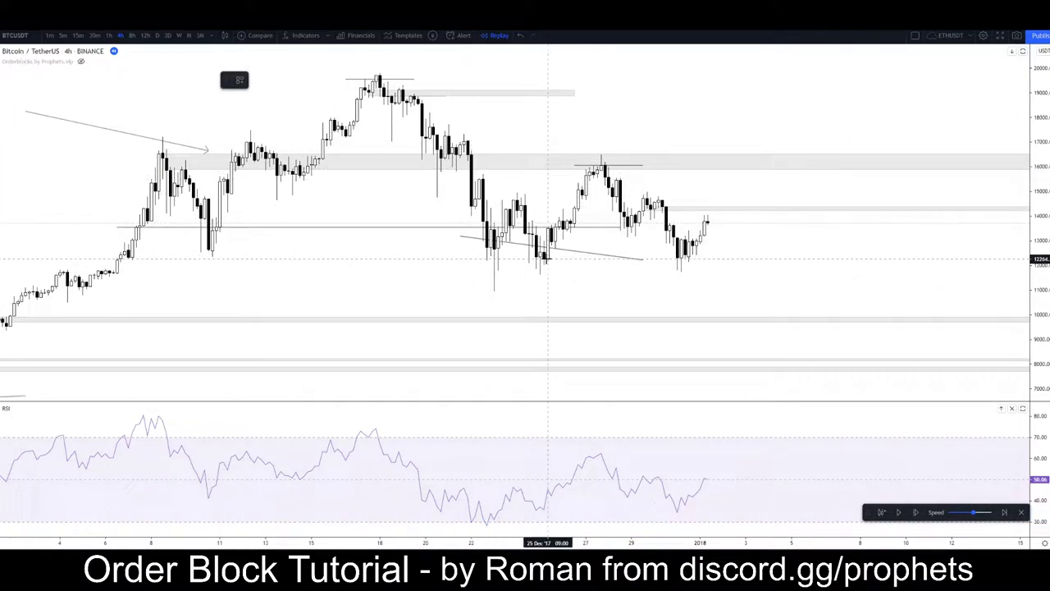
left_click(547, 259)
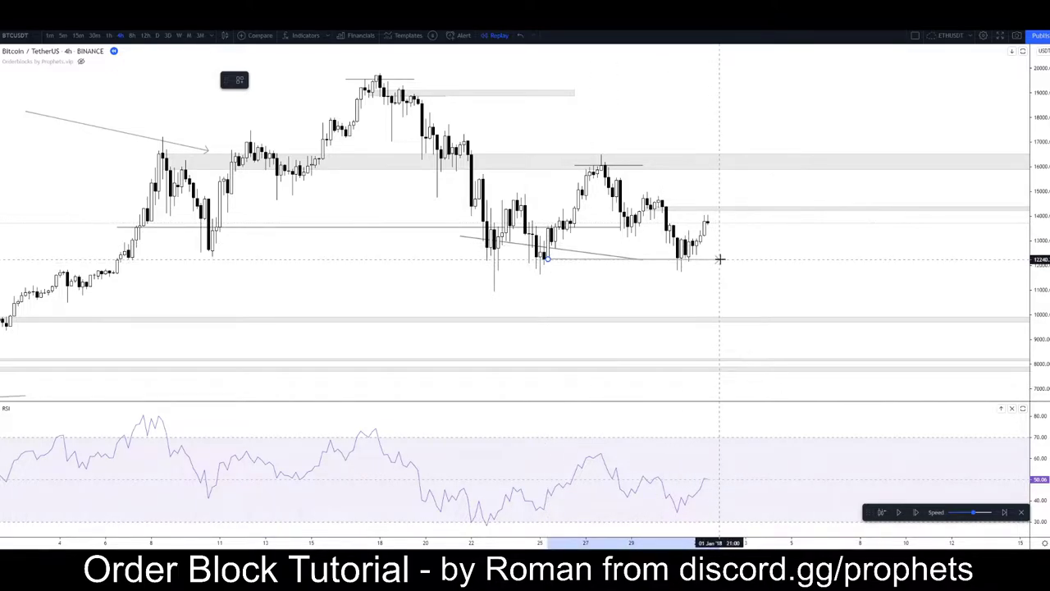
key("Escape")
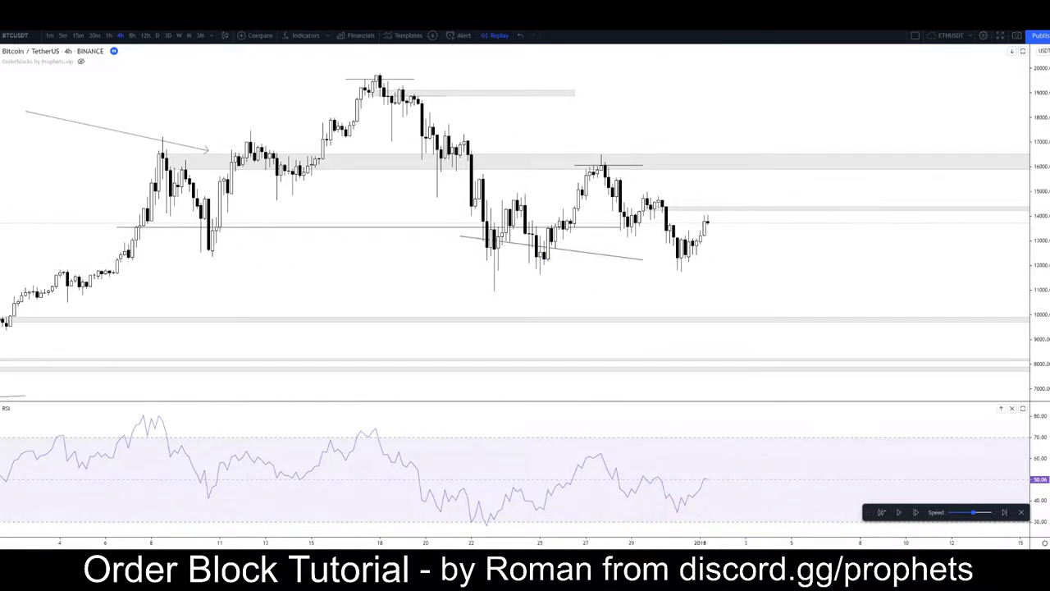
Draw a rising arrow beneath the RSI lows from about 22 December to 31 December on the 4h chart
left_click(480, 530)
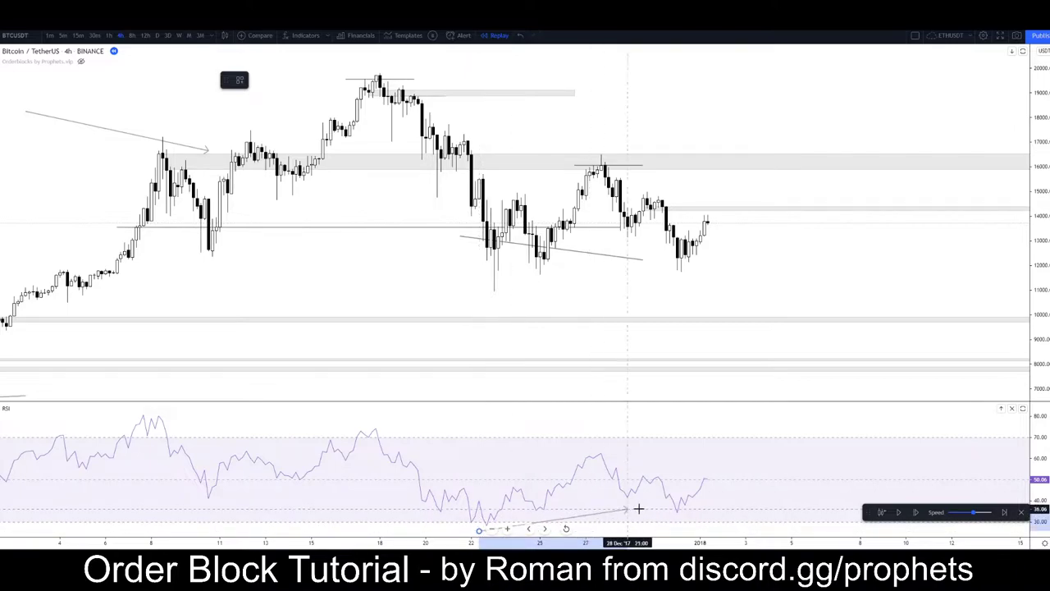
left_click(684, 514)
left_click(560, 399)
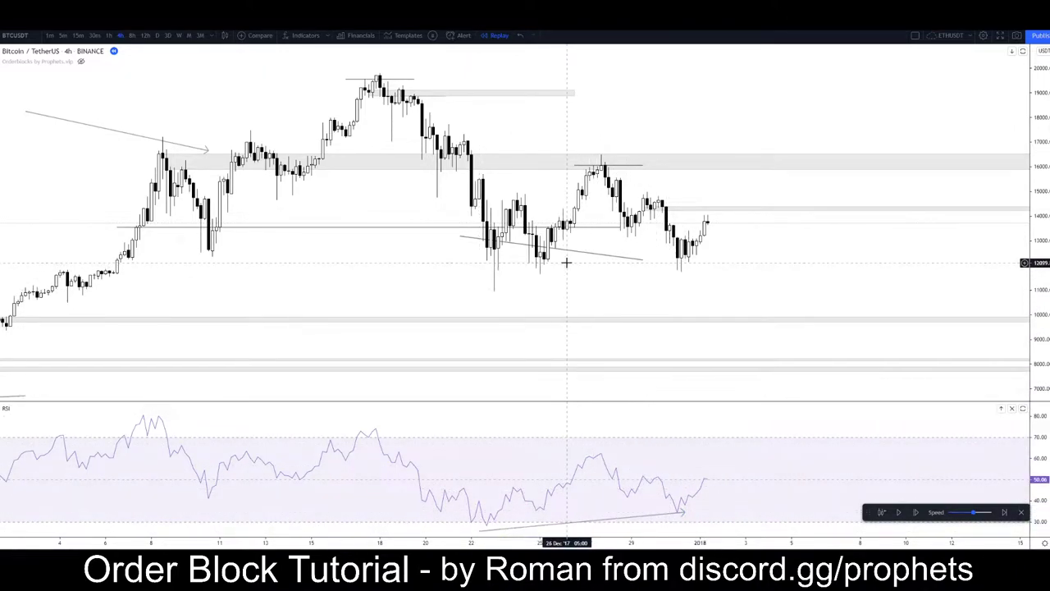
Switch to the 12h timeframe and draw a rising arrow beneath the RSI lows from about 24 December to 31 December
left_click(146, 36)
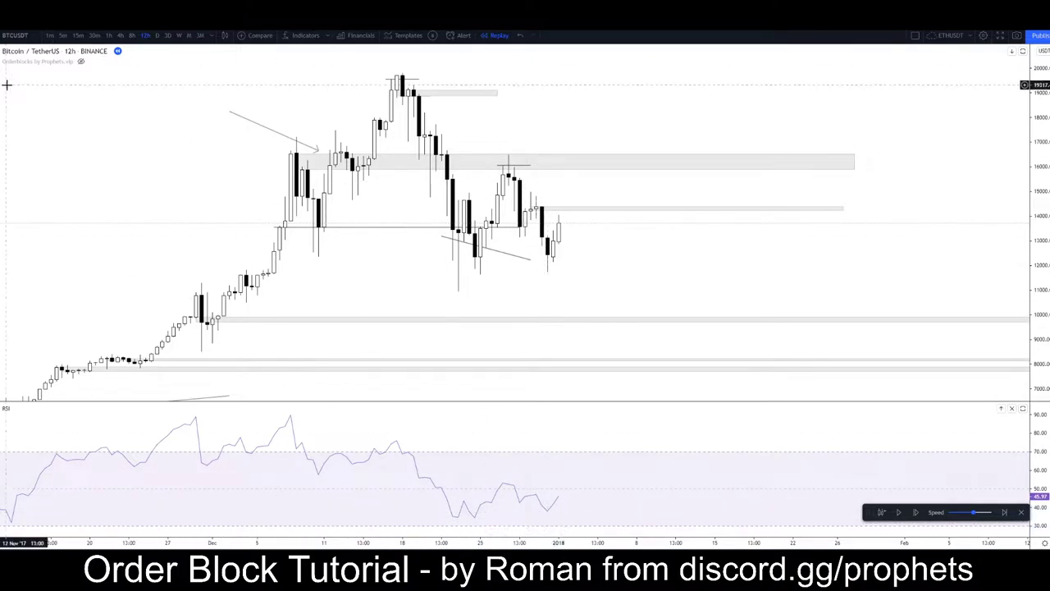
left_click(480, 257)
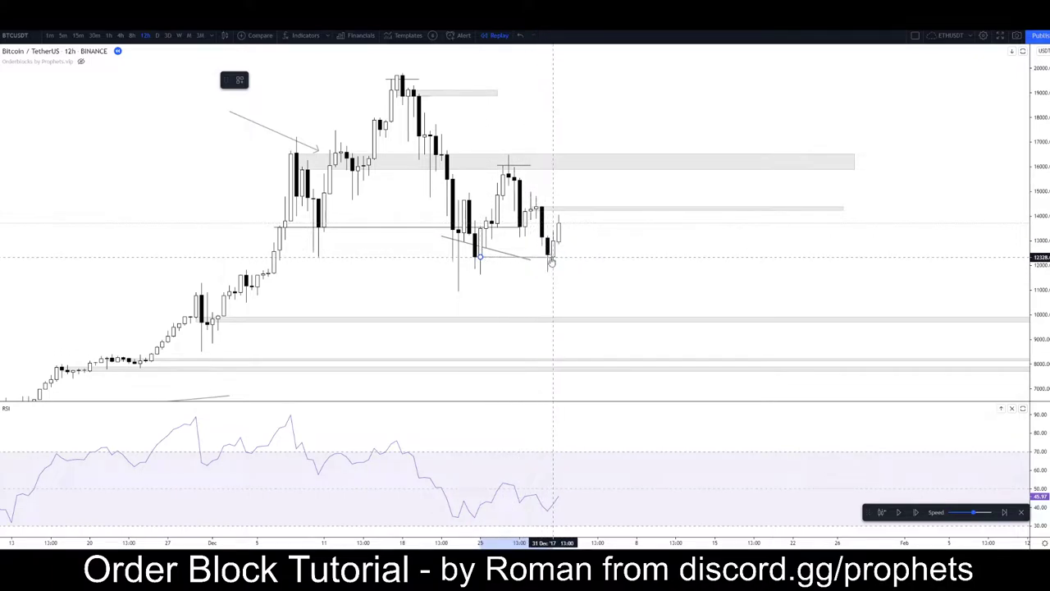
key("Escape")
left_click(468, 521)
left_click(546, 516)
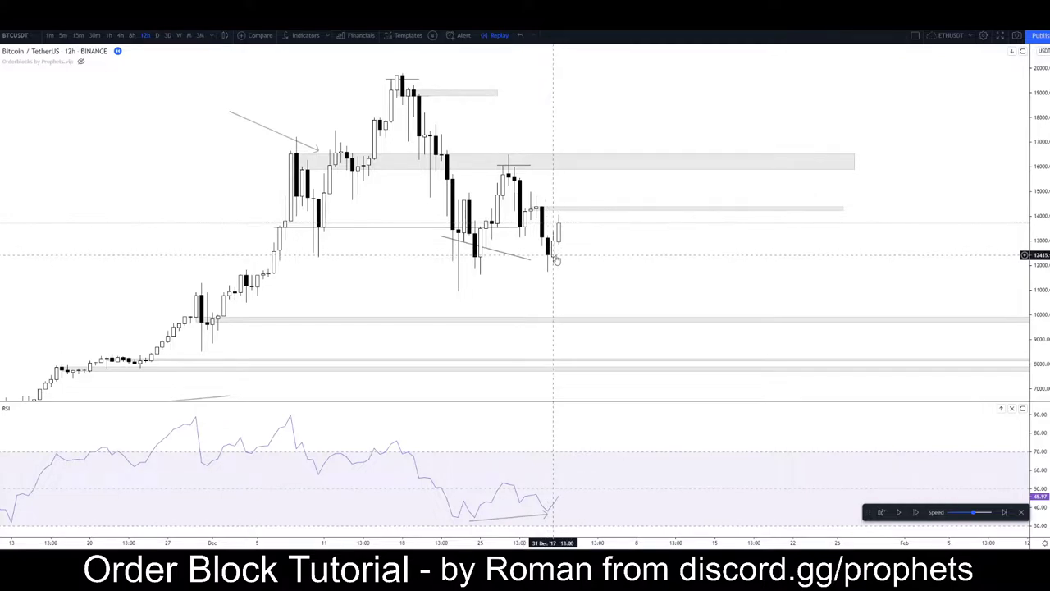
On the 4h chart, draw an order block rectangle from the 25 December low, about 12,300 to 12,550, extending to about 7 January
left_click(121, 36)
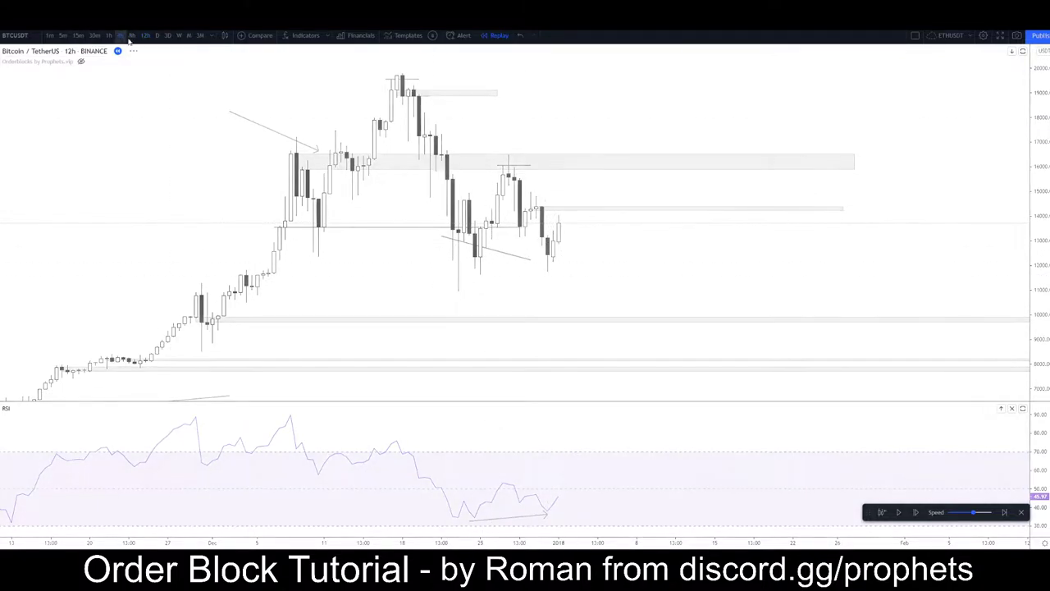
scroll(397, 167, "down", 4)
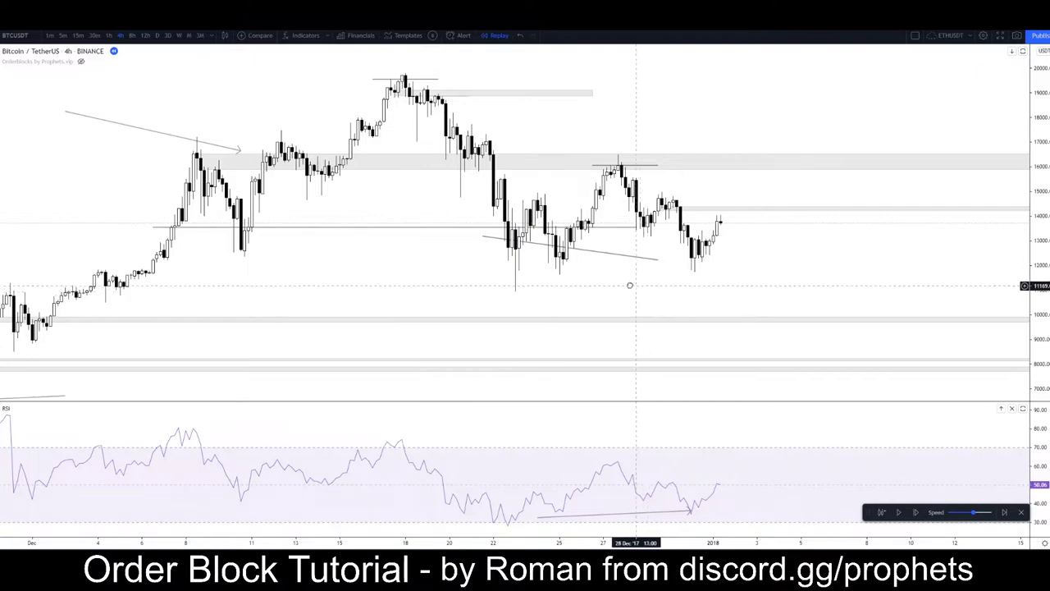
left_click_drag(634, 287, 589, 284)
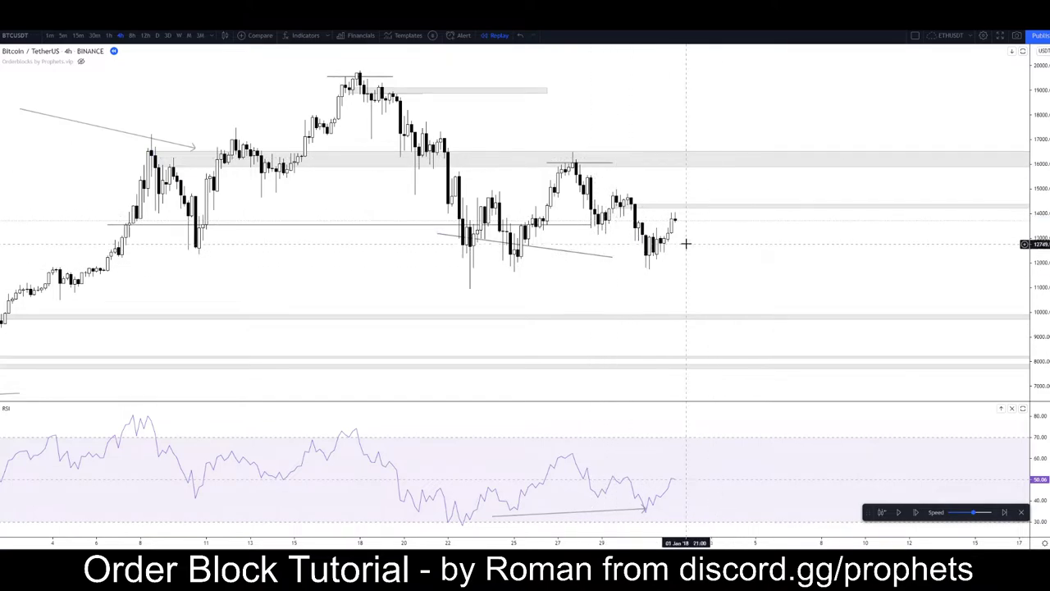
left_click_drag(695, 243, 648, 245)
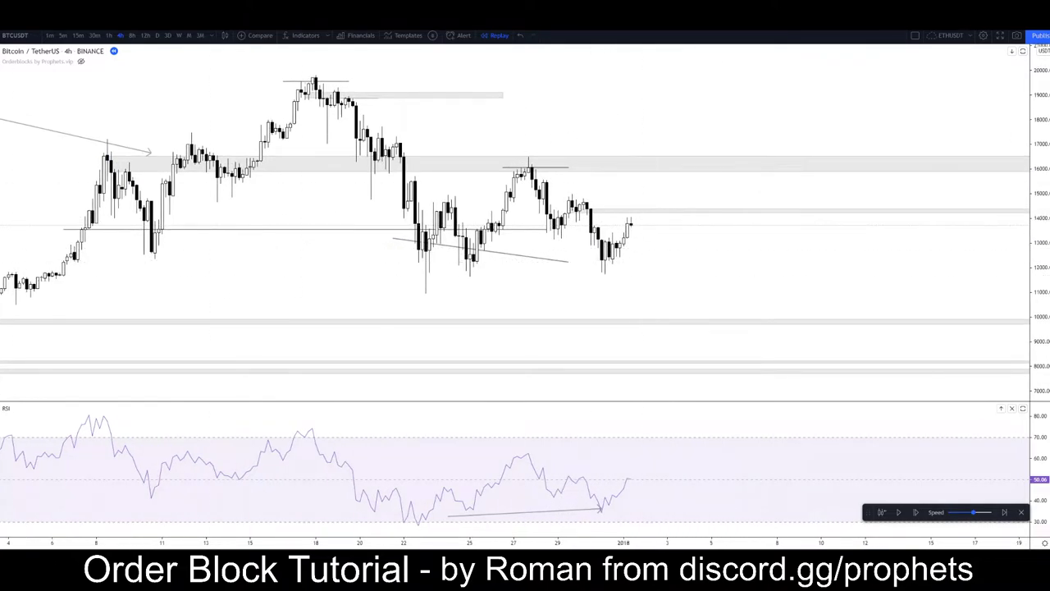
left_click(1, 86)
left_click(1, 103)
left_click(2, 102)
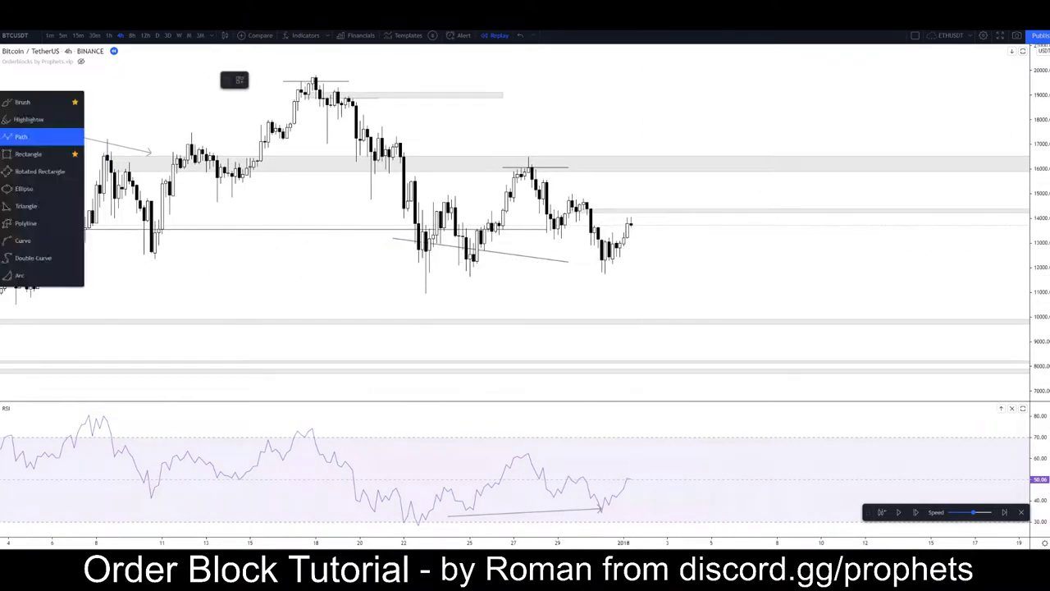
left_click(25, 155)
left_click_drag(470, 255, 763, 261)
left_click(661, 348)
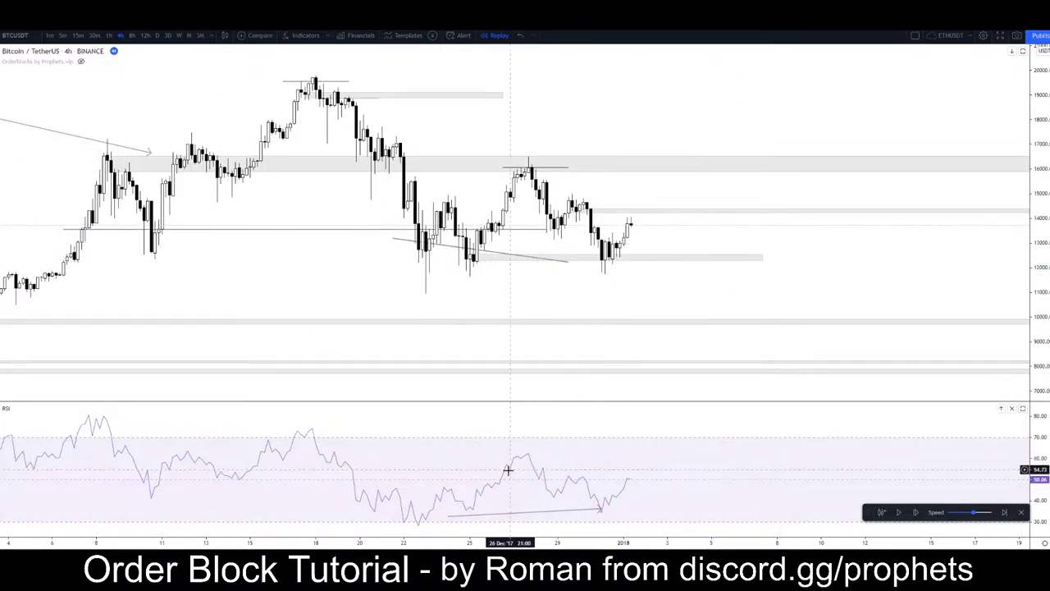
Switch the chart back to the 1D timeframe to compare the December swings with the RSI
left_click(155, 40)
scroll(586, 261, "up", 5)
left_click_drag(529, 268, 804, 256)
scroll(525, 245, "up", 4)
left_click_drag(518, 245, 594, 273)
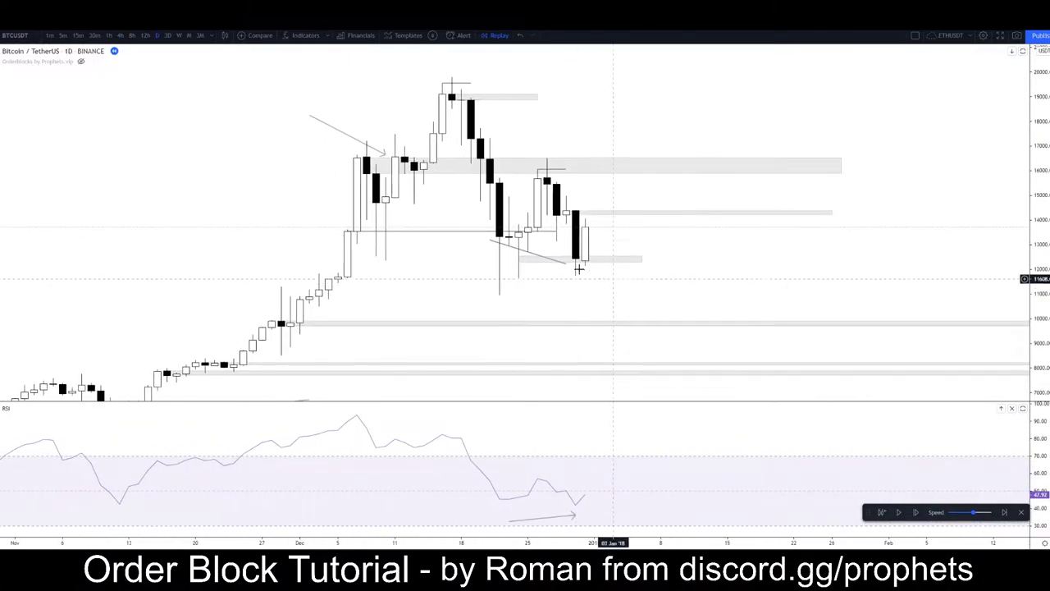
left_click_drag(664, 264, 598, 261)
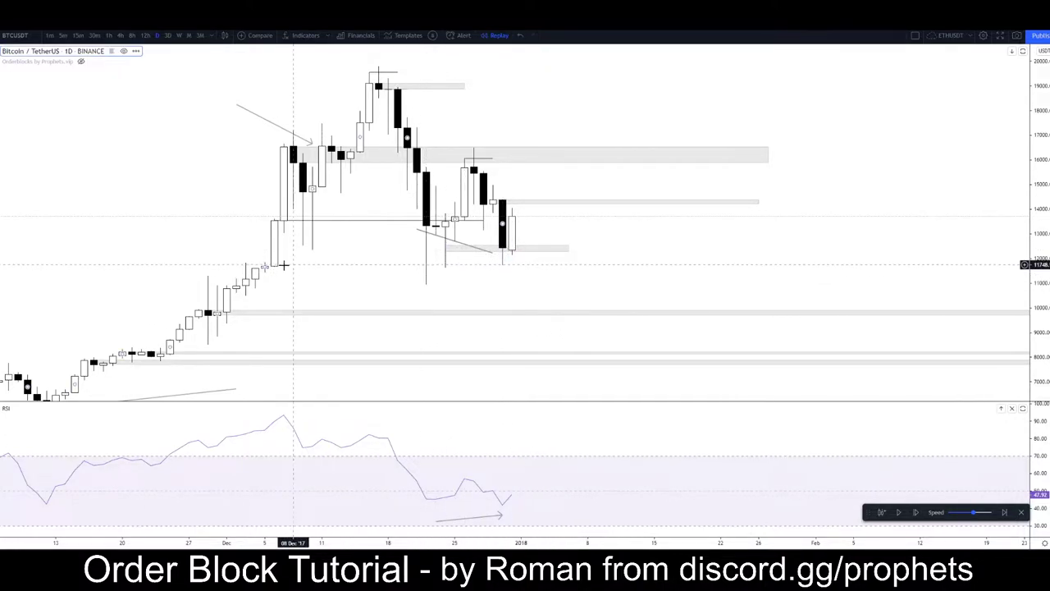
scroll(283, 264, "down", 5)
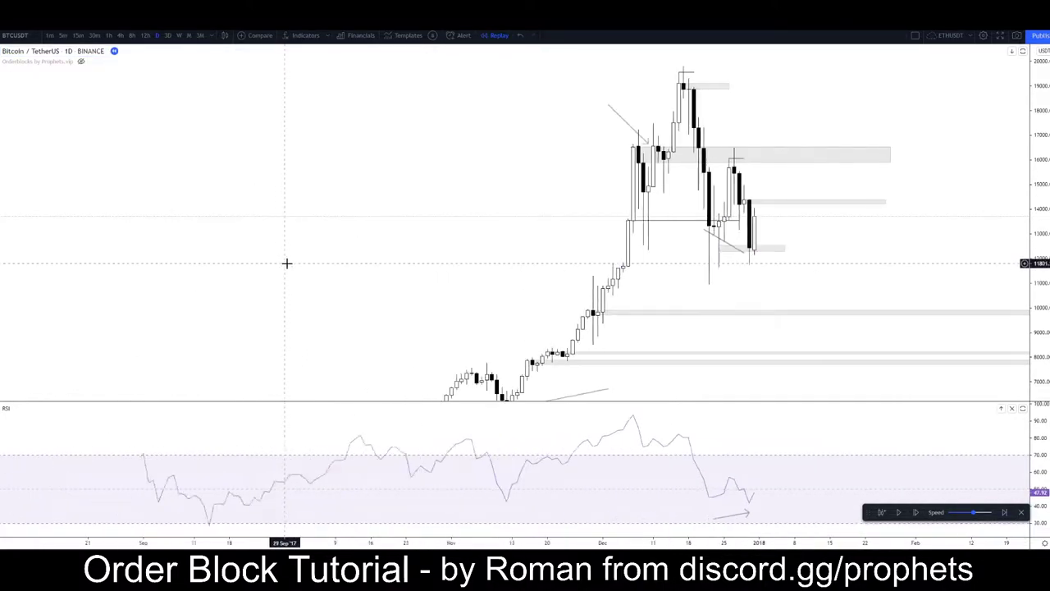
scroll(359, 267, "up", 6)
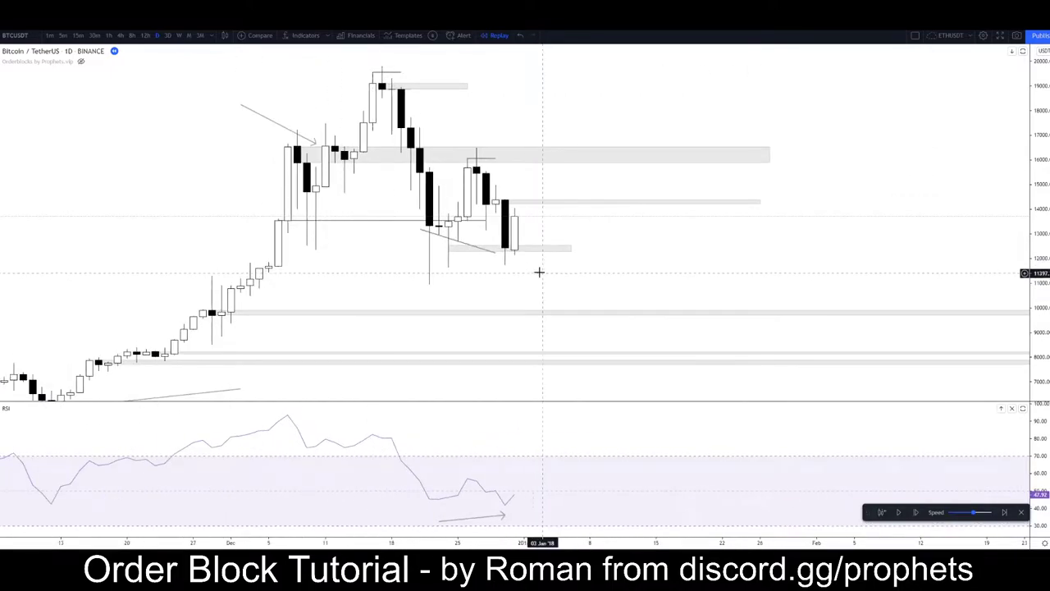
scroll(525, 265, "down", 1)
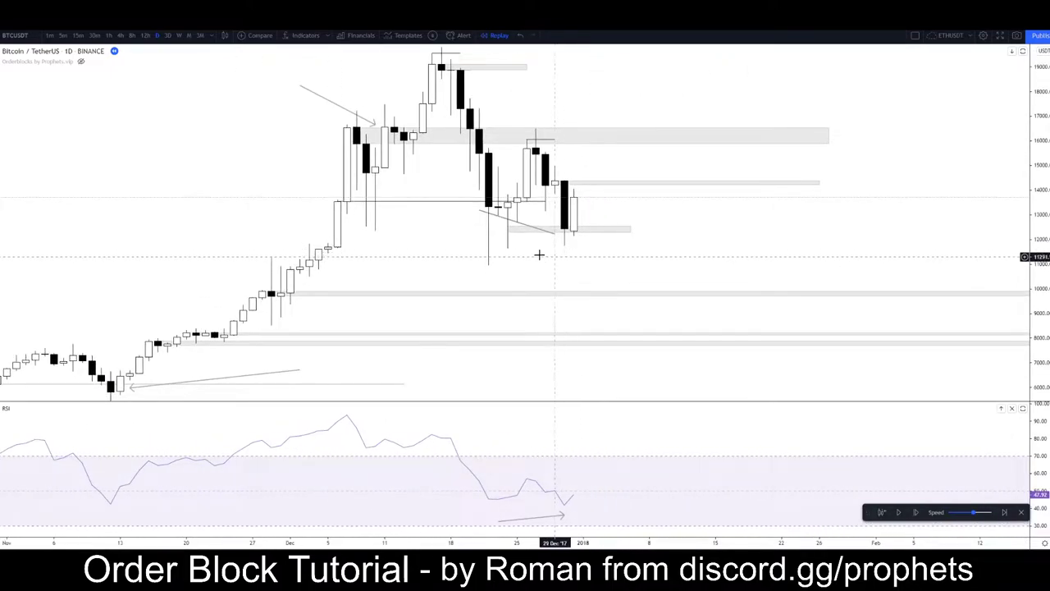
Draw a Fibonacci retracement from the 12 November low to the 17 December high, check its levels and delete it
scroll(545, 253, "down", 3)
left_click_drag(538, 252, 357, 251)
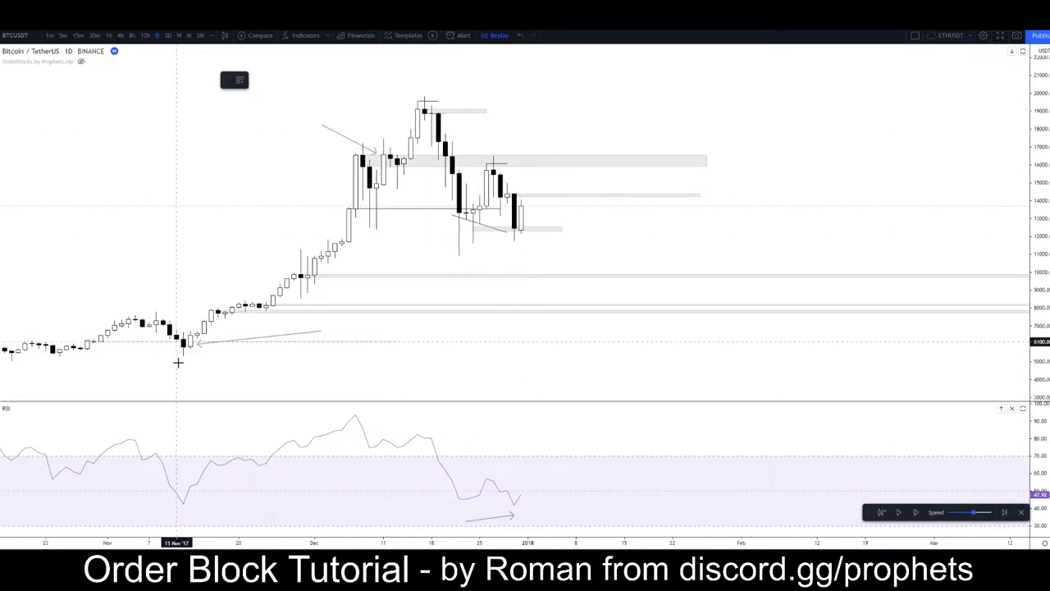
mouse_move(183, 355)
left_mouse_down()
mouse_move(574, 74)
mouse_move(637, 90)
mouse_move(625, 99)
left_mouse_up()
left_click(624, 98)
left_click(750, 247)
left_click_drag(750, 247, 808, 244)
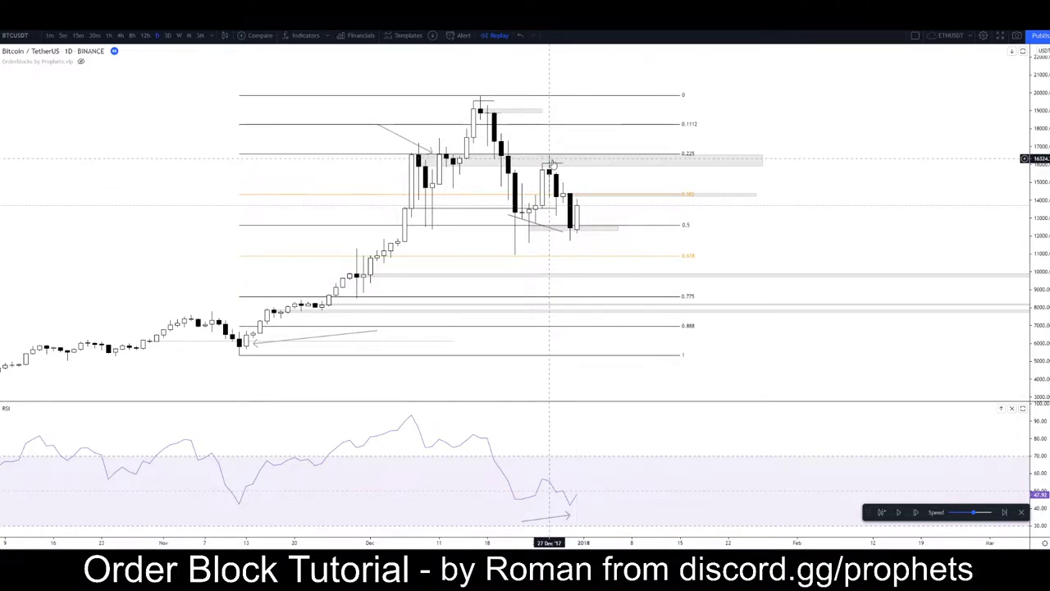
left_click(630, 225)
key("Delete")
Delete the order block rectangle that starts at the 25 December candle, at about 12,300 to 12,550
left_click_drag(675, 228, 769, 249)
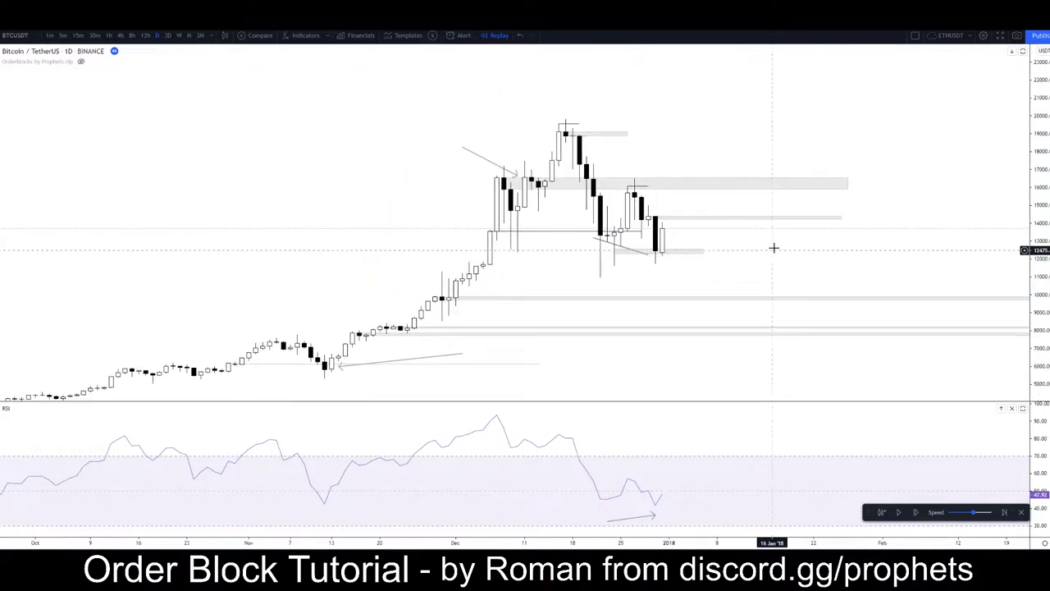
left_click_drag(1039, 312, 1038, 196)
scroll(762, 270, "up", 5)
left_click_drag(605, 287, 650, 265)
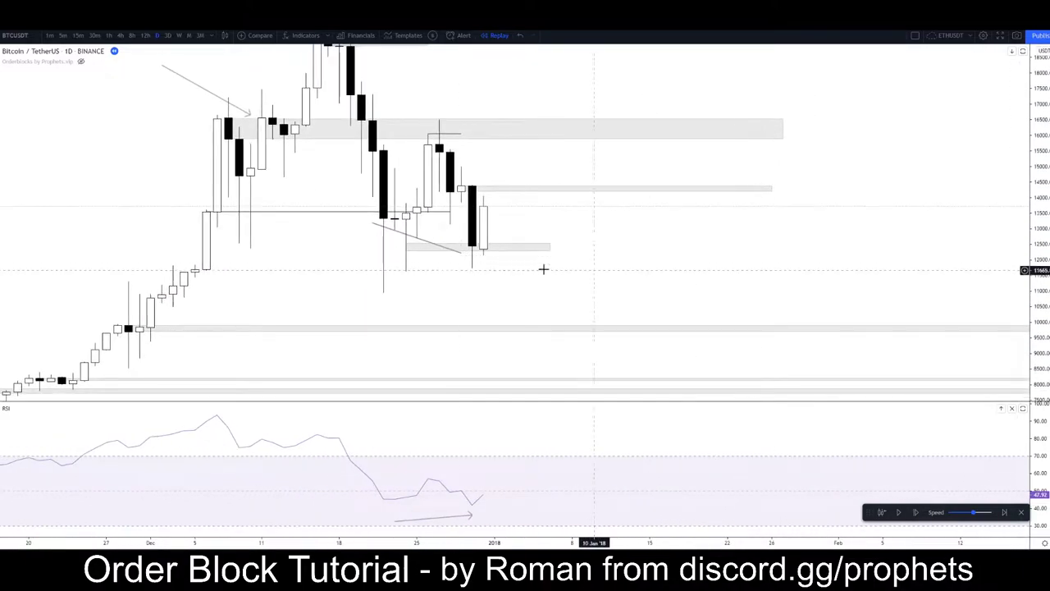
left_click(431, 247)
key("Delete")
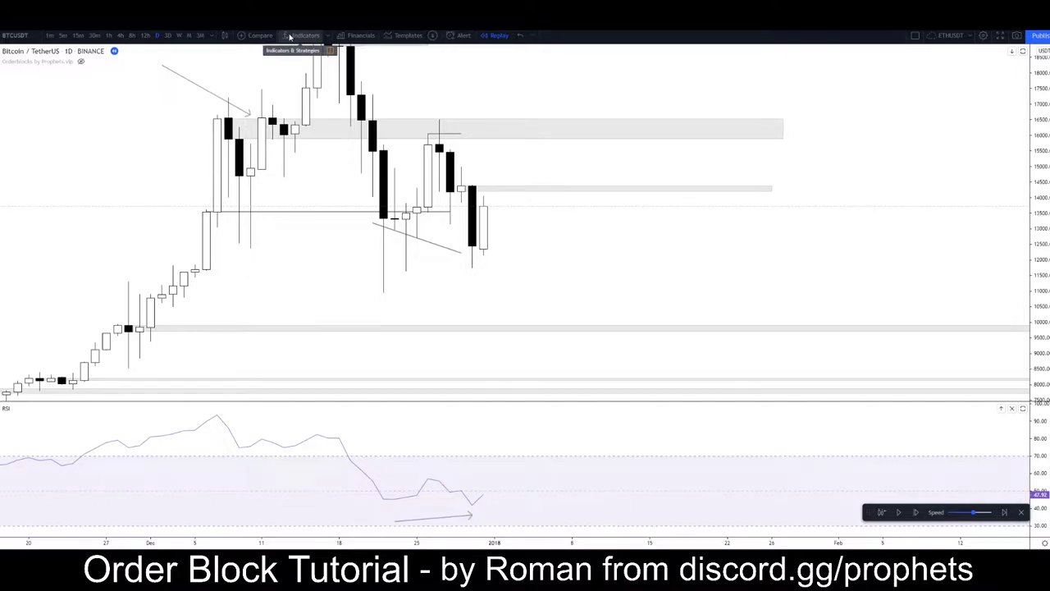
Play the replay forward to 3 January 2018, pause it and draw a horizontal line from the 23 December close at about 13,300
left_click(897, 512)
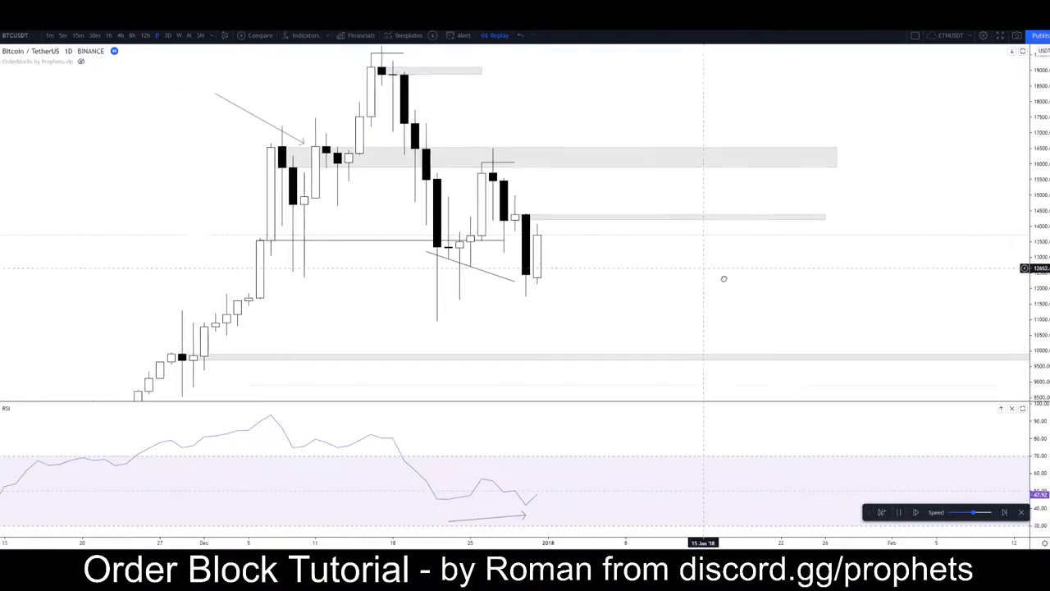
left_click(898, 512)
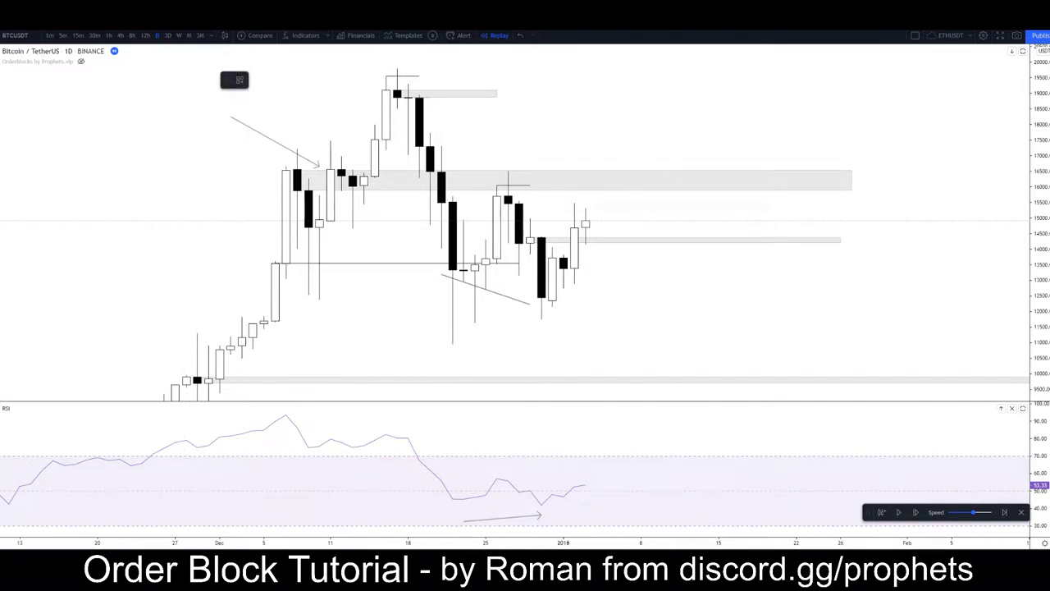
left_click_drag(1033, 358, 1033, 207)
scroll(821, 308, "up", 4)
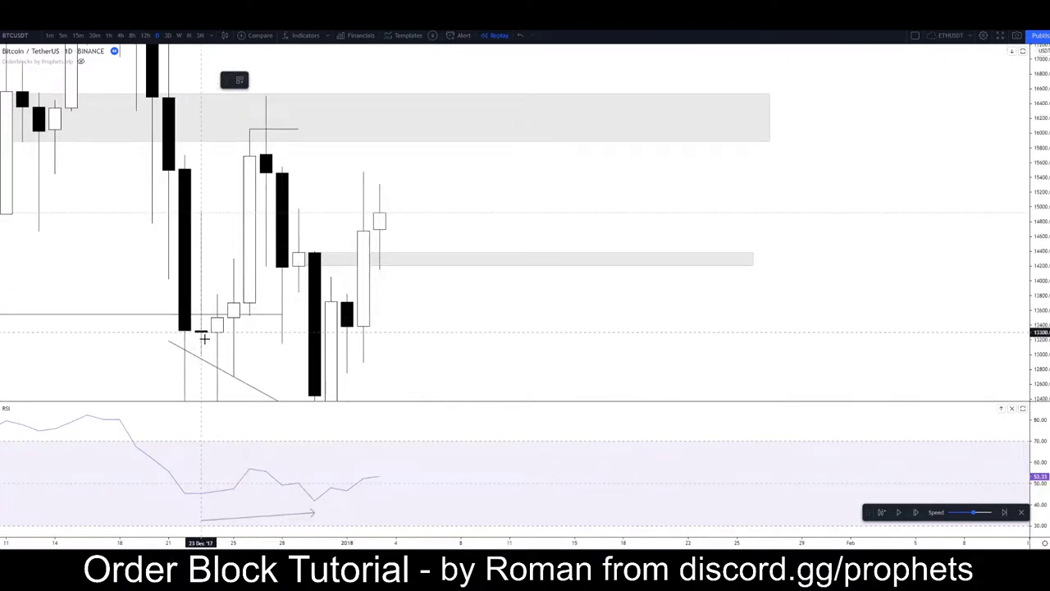
mouse_move(199, 332)
left_mouse_down()
mouse_move(412, 345)
mouse_move(677, 312)
left_mouse_up()
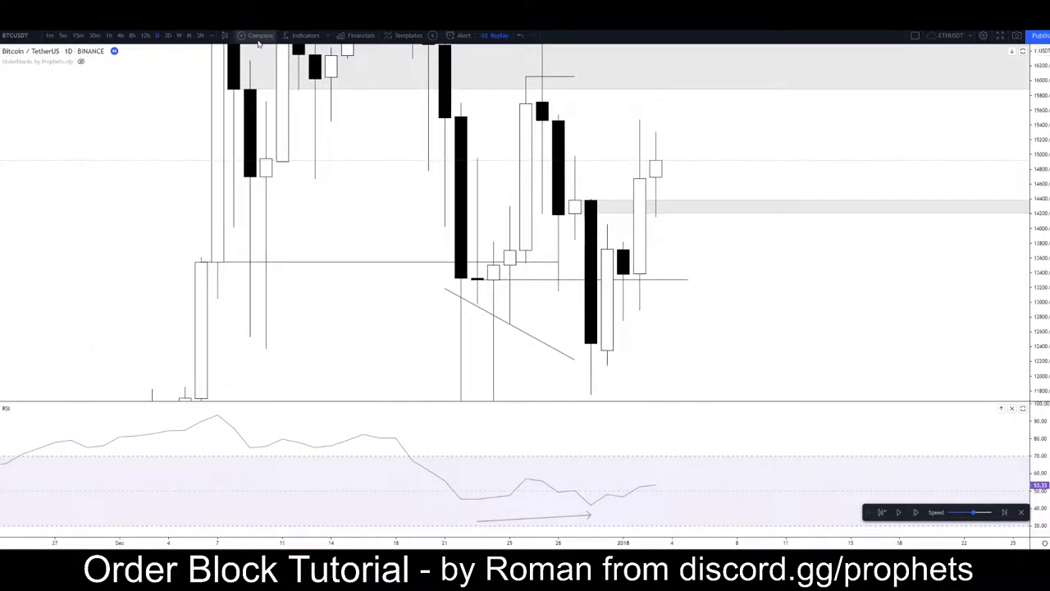
Change the chart style to line and draw an arrow from about 12,550 on 9 January pointing to the 1 January swing low
left_click(225, 35)
left_click(255, 107)
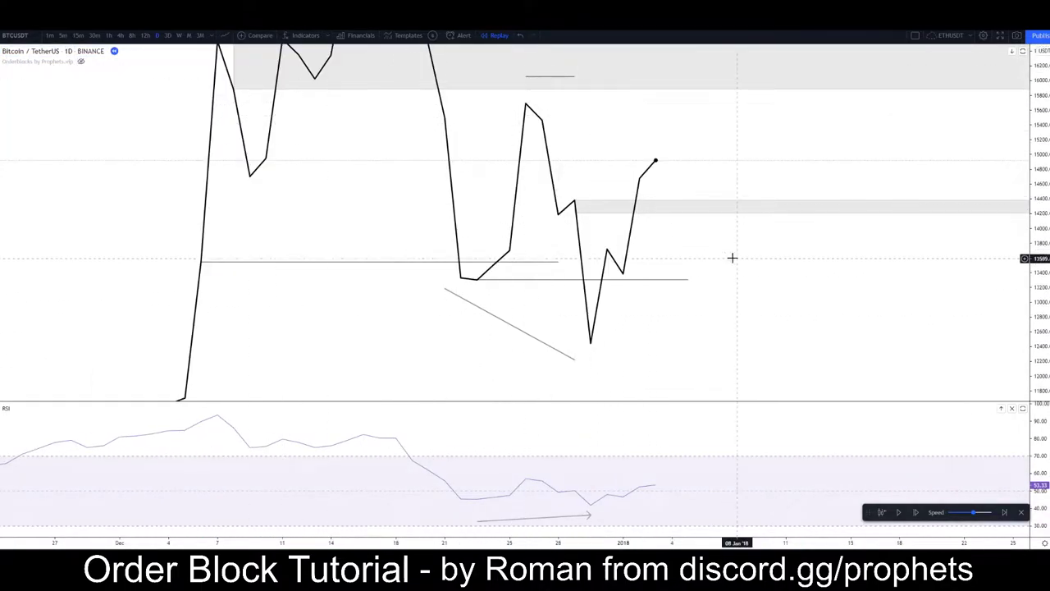
left_click(2, 102)
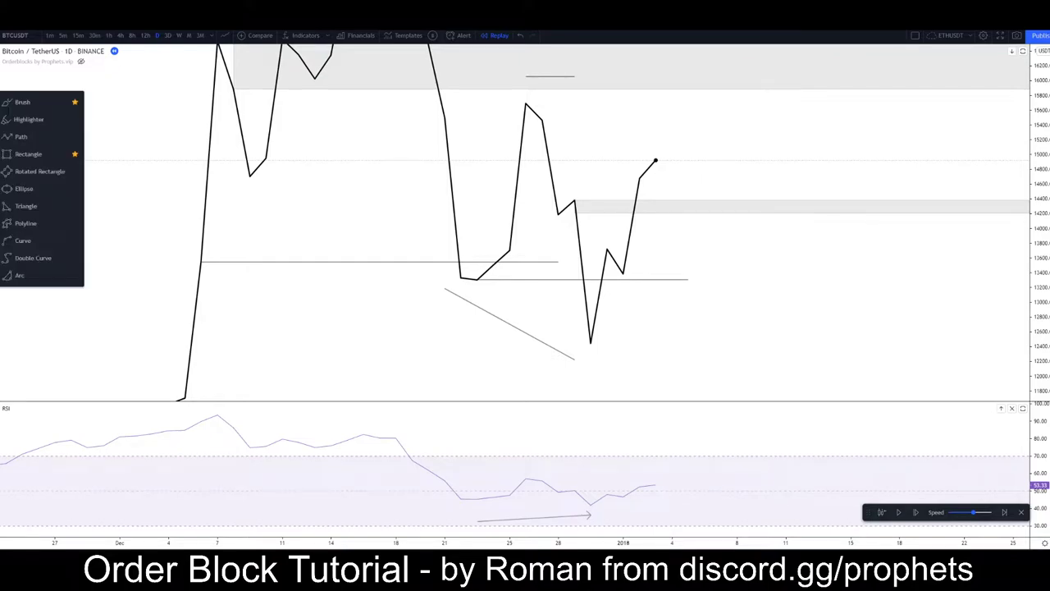
left_click(33, 140)
left_click(769, 335)
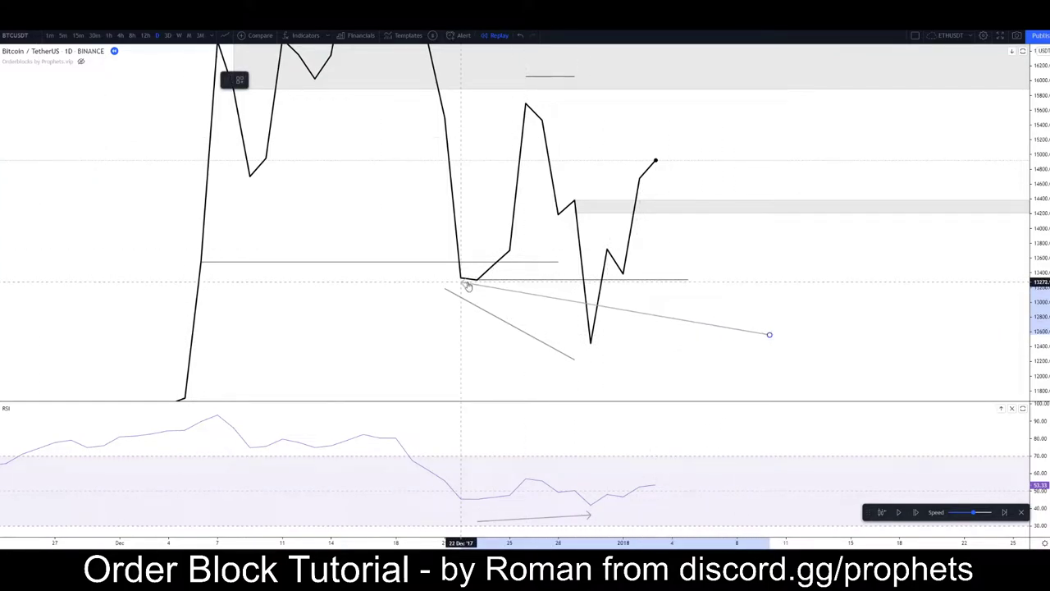
left_click(545, 272)
left_click_drag(550, 276, 632, 273)
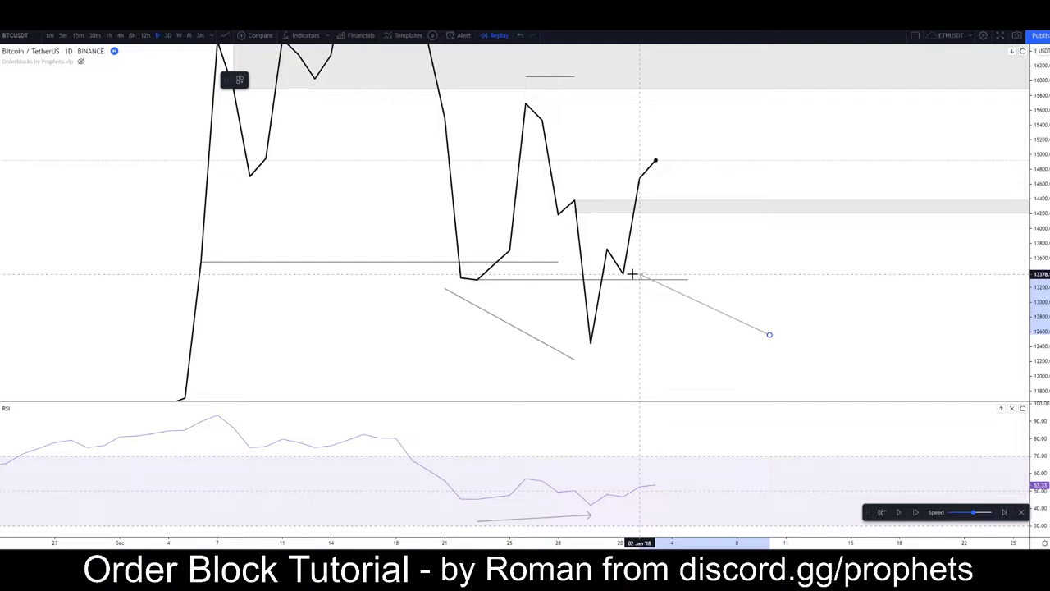
left_click(621, 314)
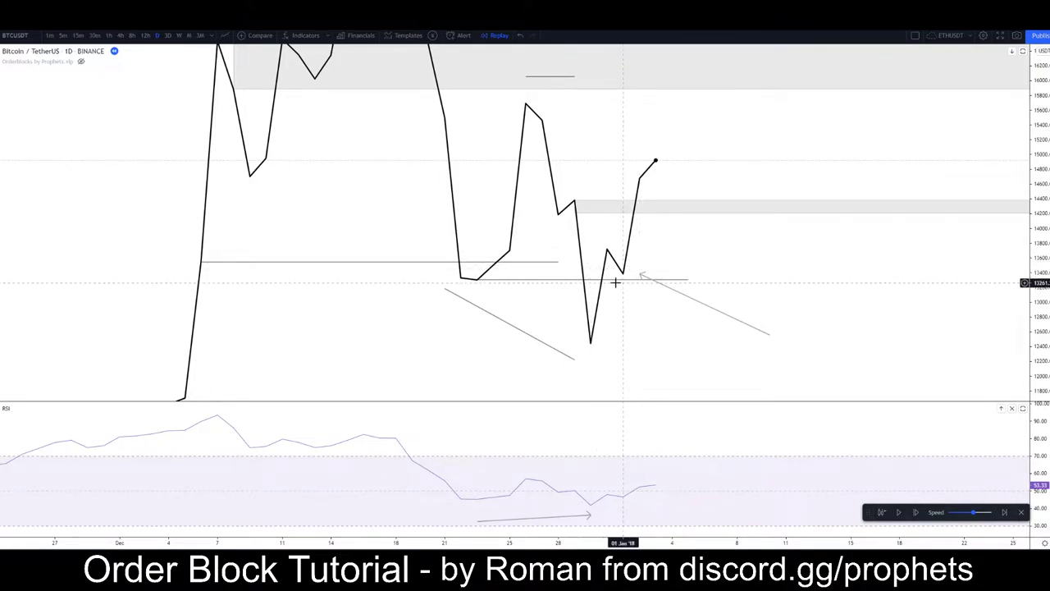
Examine the swing lows and marked levels on the daily line chart from September 2017 to January 2018
left_click_drag(377, 185, 382, 143)
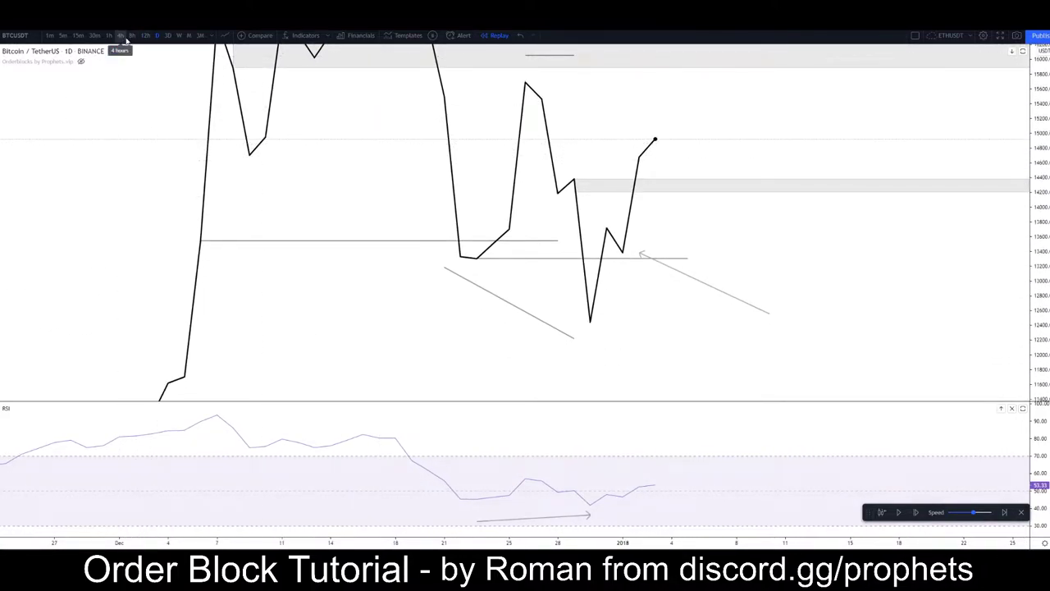
scroll(711, 237, "down", 5)
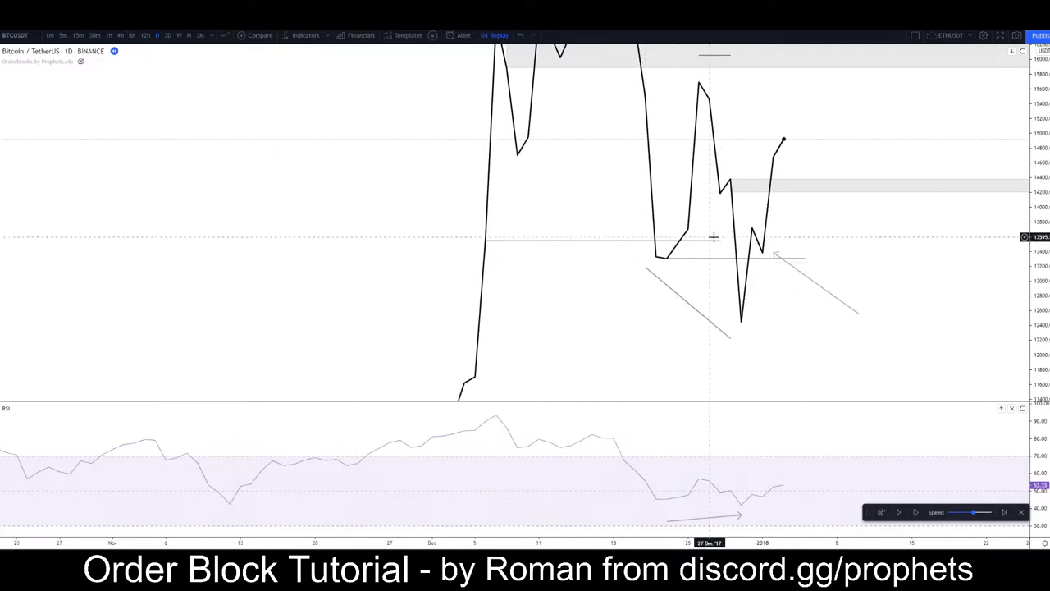
double_click(1041, 299)
scroll(853, 222, "down", 10)
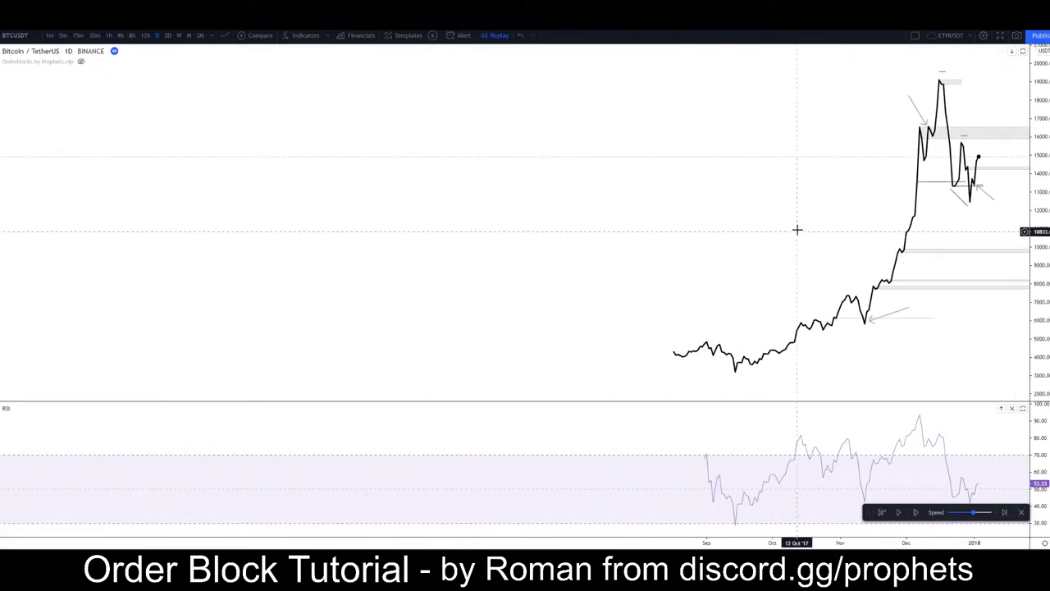
left_click_drag(797, 230, 687, 303)
scroll(694, 221, "up", 6)
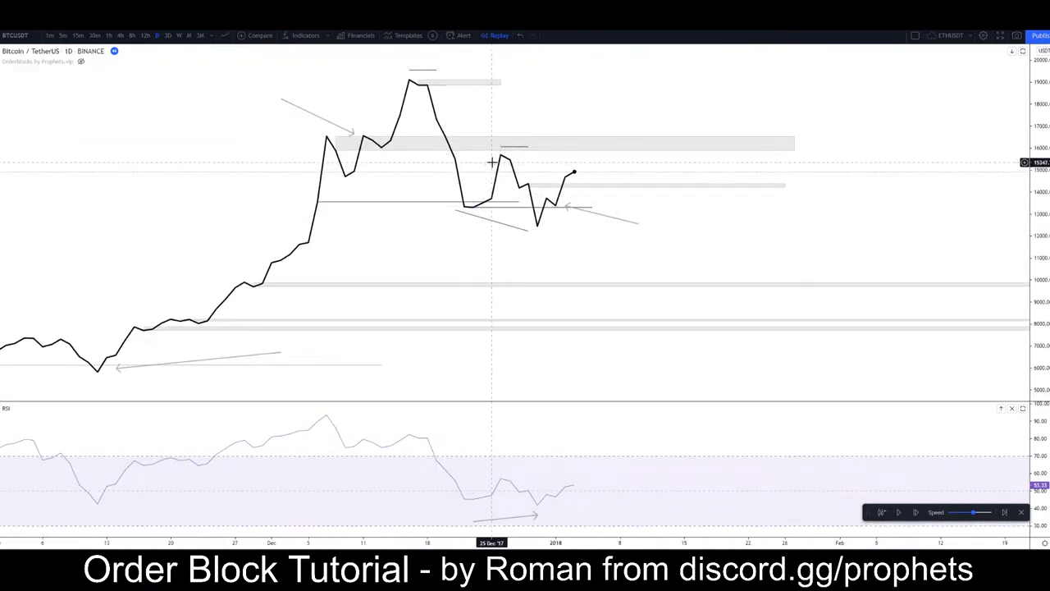
left_click_drag(623, 245, 666, 245)
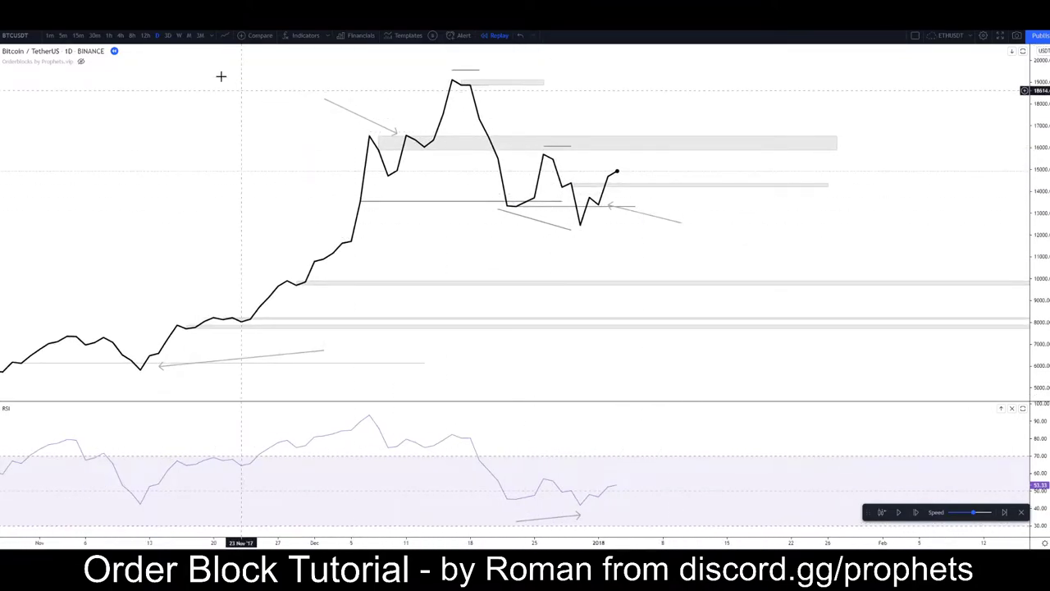
Switch the chart to the 4h timeframe and set its style back to candles
left_click(133, 37)
left_click(224, 35)
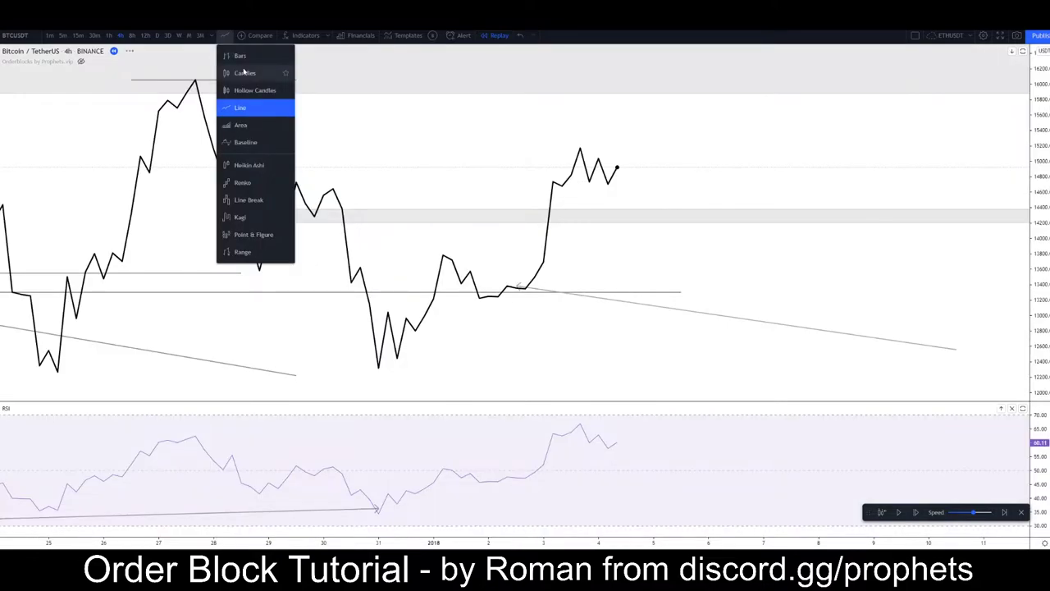
left_click(242, 72)
left_click_drag(748, 276, 675, 284)
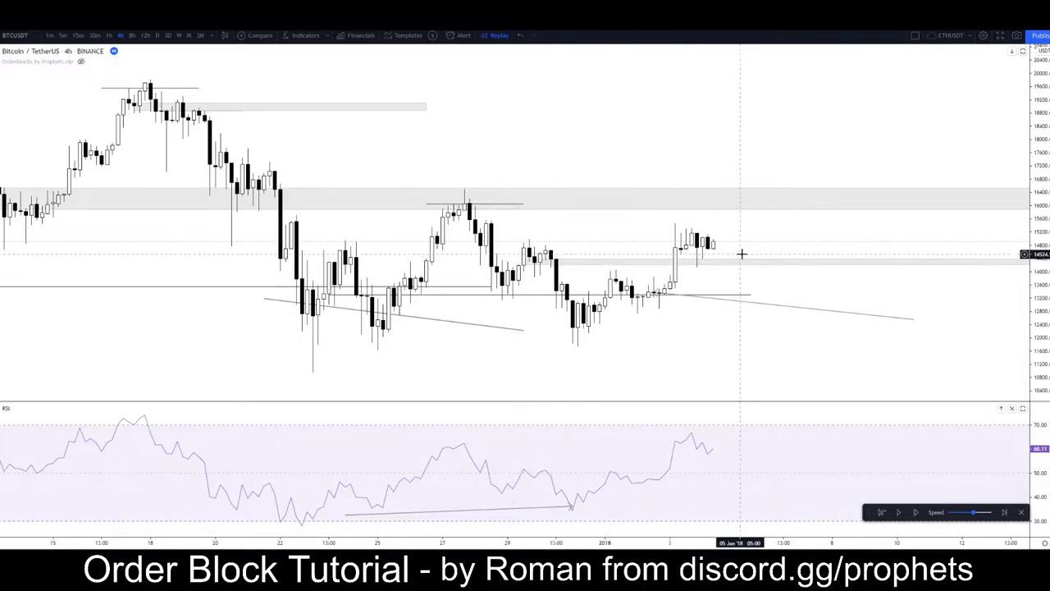
Return to the 1D timeframe and draw an order block rectangle from the 1 January candle, about 13,400 to 13,700, extending to about 26 January
left_click(157, 36)
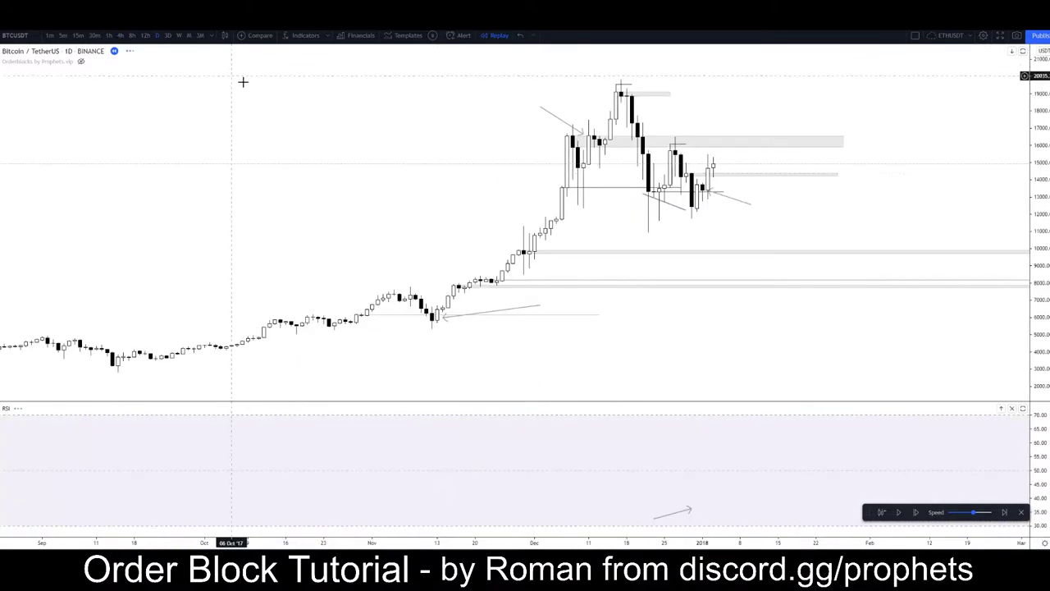
scroll(606, 222, "up", 4)
scroll(605, 223, "up", 4)
left_click_drag(579, 271, 874, 283)
scroll(781, 263, "up", 3)
left_click_drag(680, 278, 766, 283)
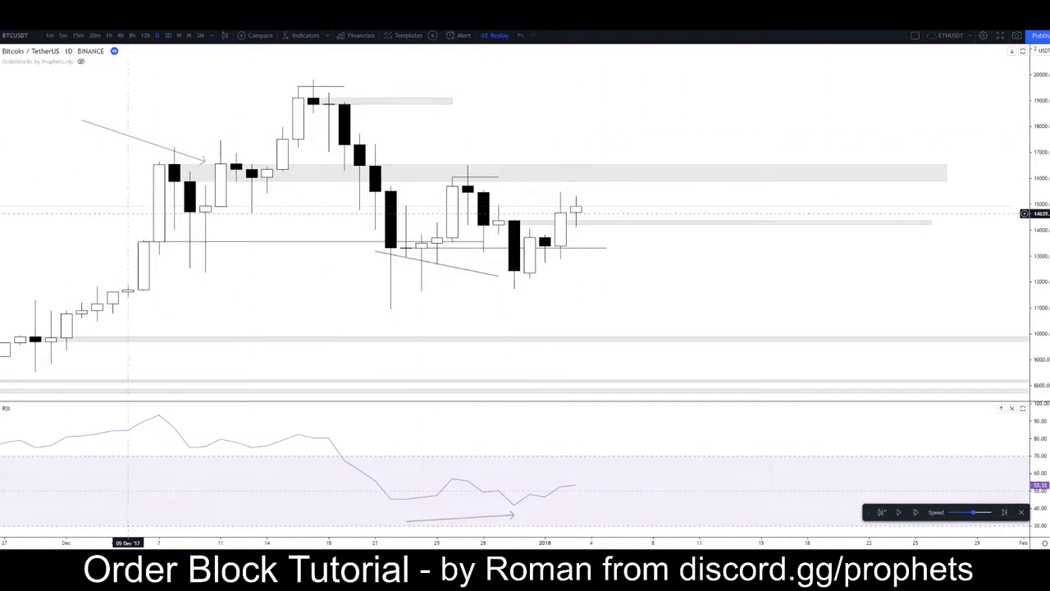
left_click(2, 102)
left_click(18, 153)
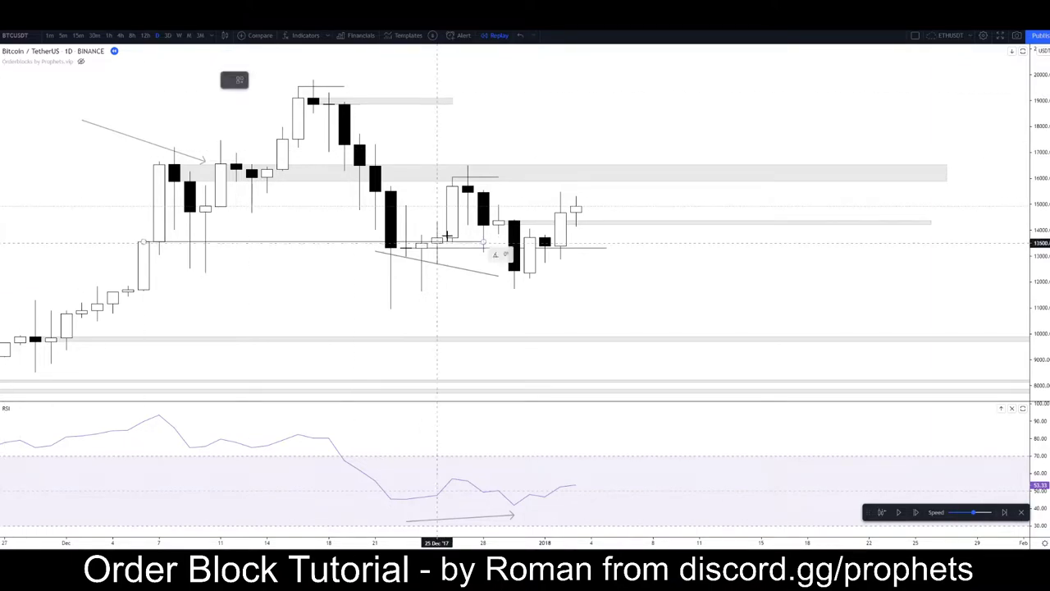
left_click_drag(545, 240, 931, 251)
left_click_drag(545, 253, 545, 246)
Delete the divergence line under the December lows and the two horizontal swing lines at about 13,300 and 13,550
left_click(488, 262)
left_click(440, 266)
key("Delete")
left_click(452, 249)
key("Delete")
left_click(358, 242)
key("Delete")
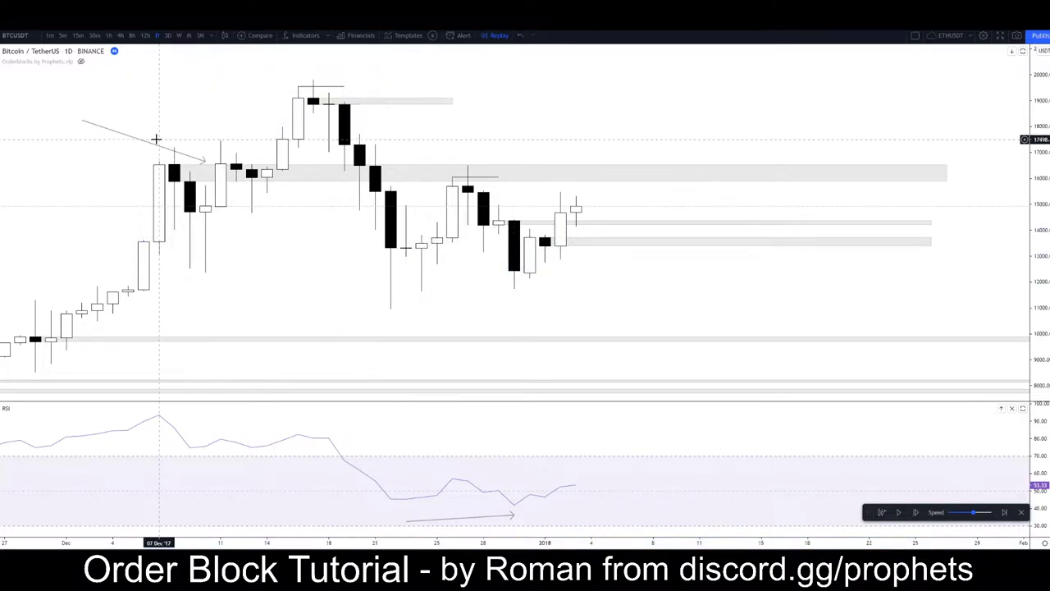
Extend the order block near 19,000 to about 31 January and delete the short swing line at about 16,050 on 26 December
left_click(449, 96)
left_click_drag(452, 96, 1006, 101)
left_click(745, 148)
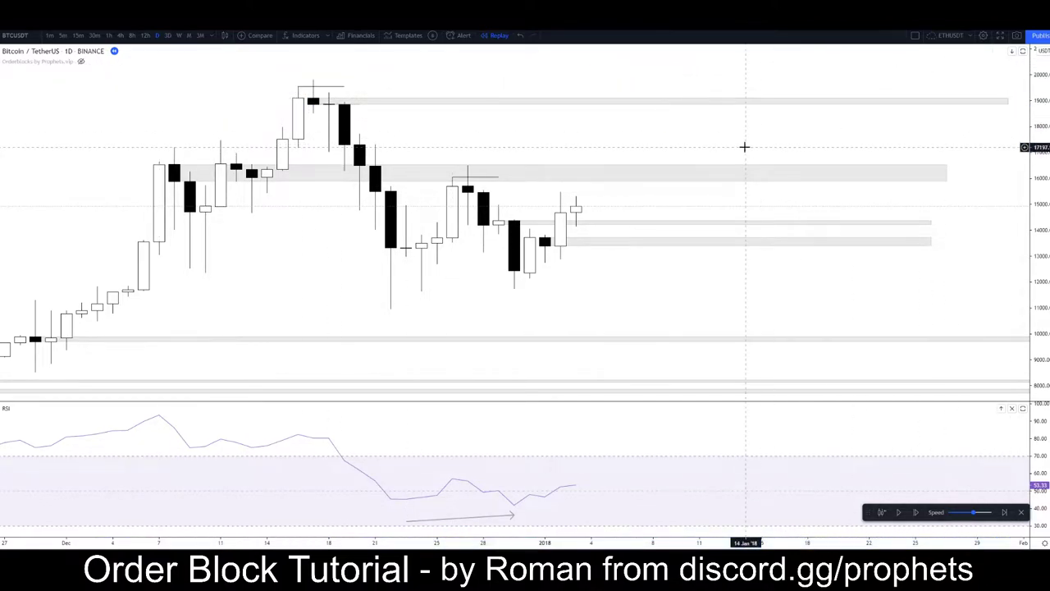
left_click(499, 178)
key("Delete")
Play the replay forward to 6 January 2018 and pause it
scroll(537, 146, "down", 4)
left_click_drag(576, 224, 400, 228)
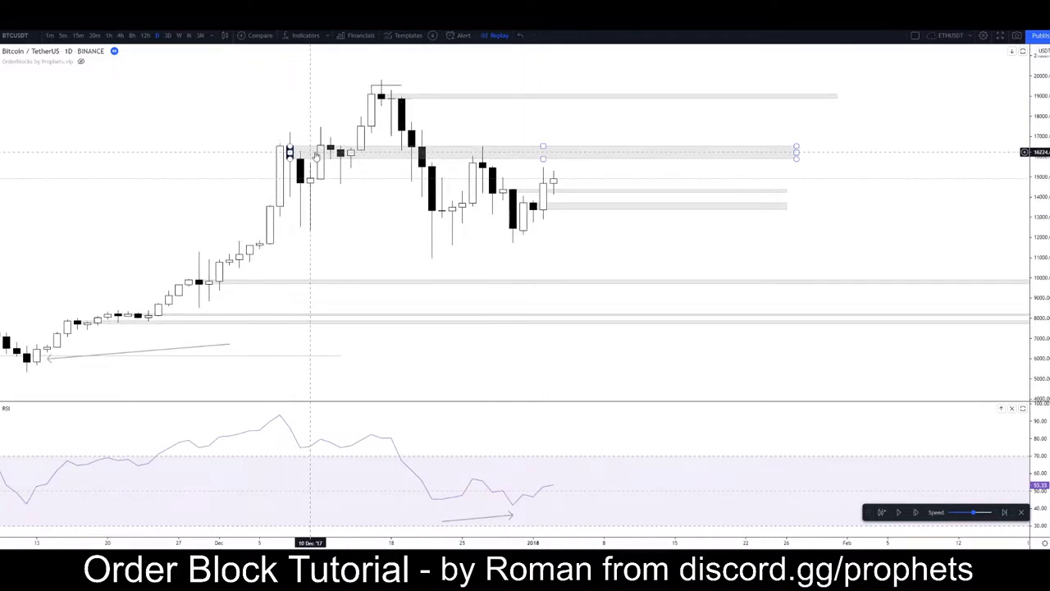
left_click_drag(356, 194, 330, 190)
left_click_drag(385, 210, 417, 213)
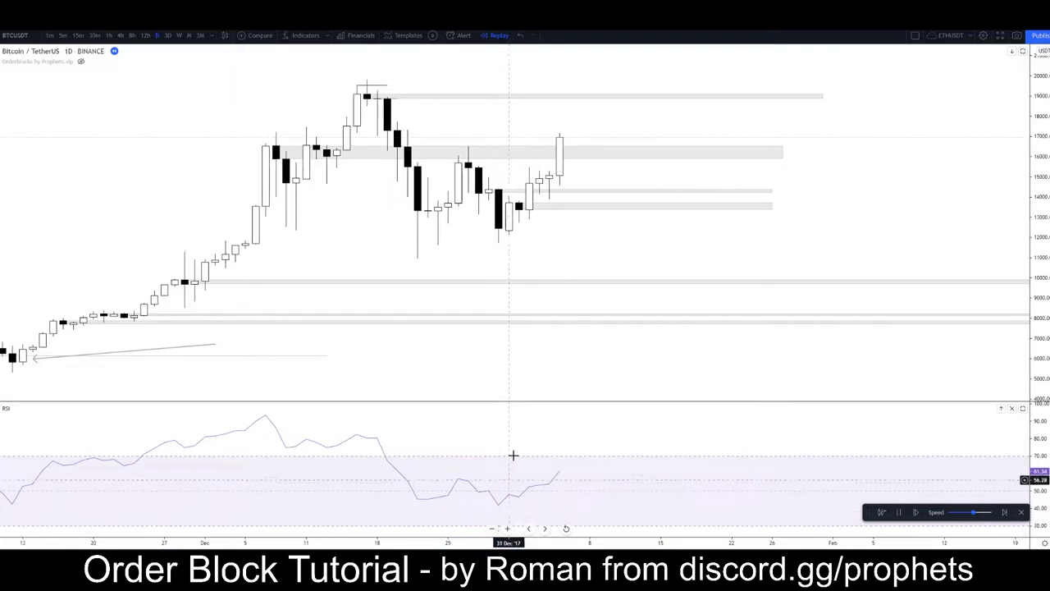
left_click(895, 515)
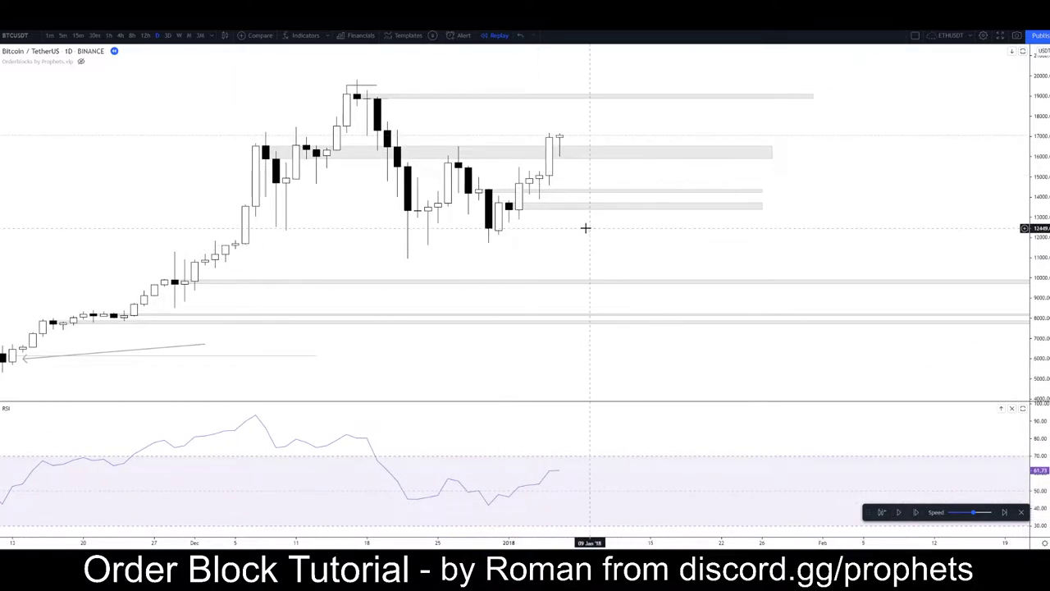
Draw a path from about 18,700 on 27 November down to the 15 December candle at about 16,500
left_click_drag(581, 232, 721, 234)
scroll(722, 235, "up", 2)
left_click(2, 103)
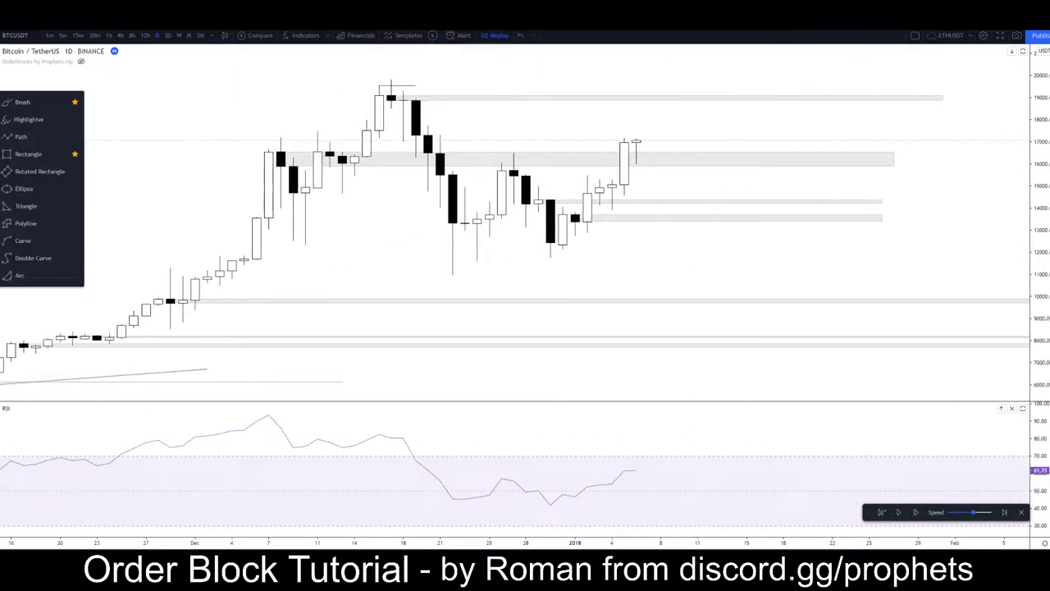
left_click(39, 151)
left_click(159, 116)
key("Escape")
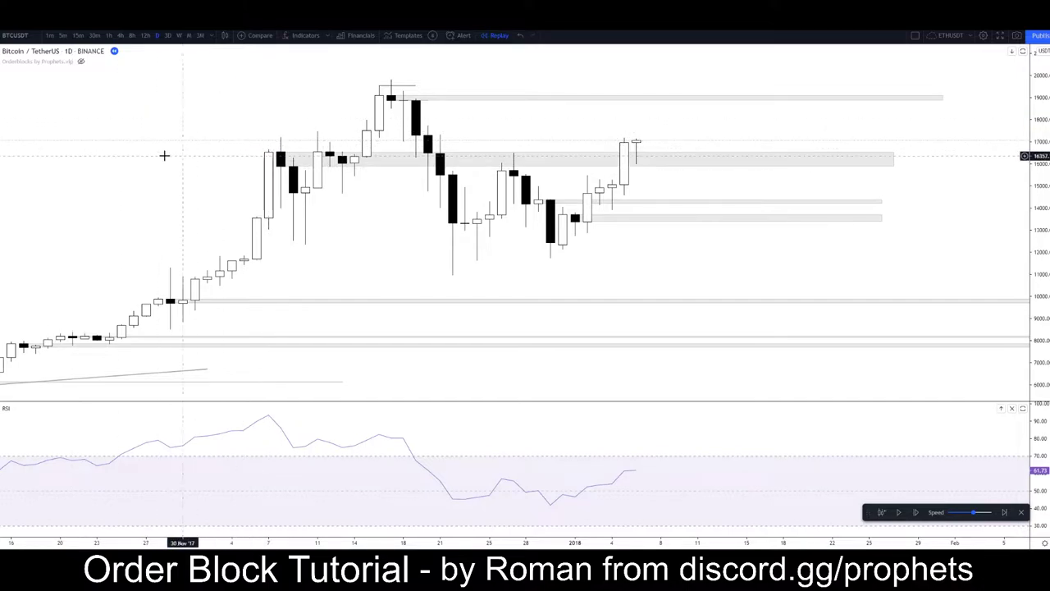
left_click(2, 103)
left_click(31, 139)
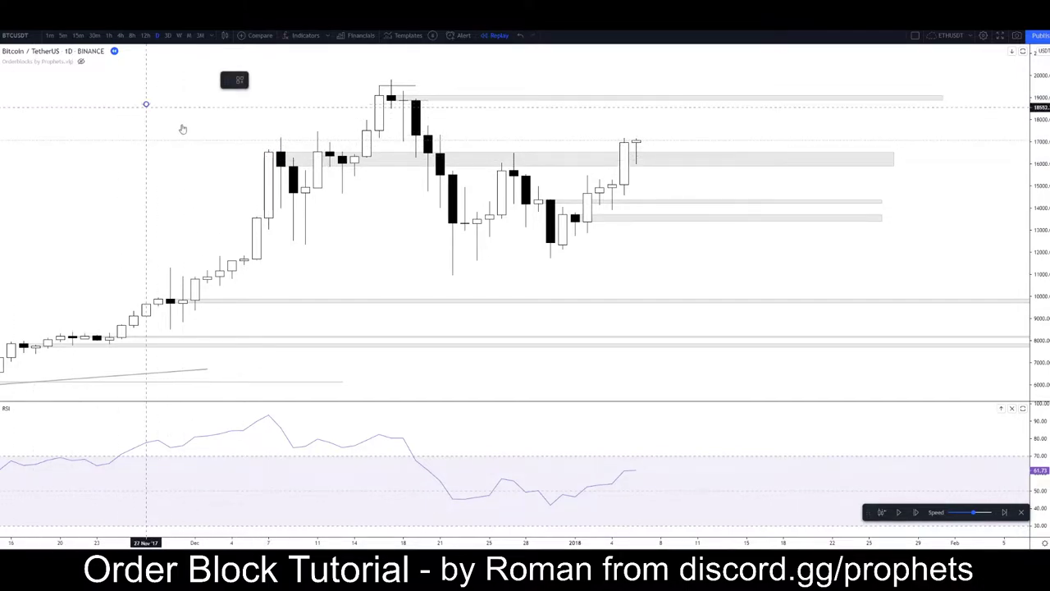
left_click(146, 105)
left_click(356, 154)
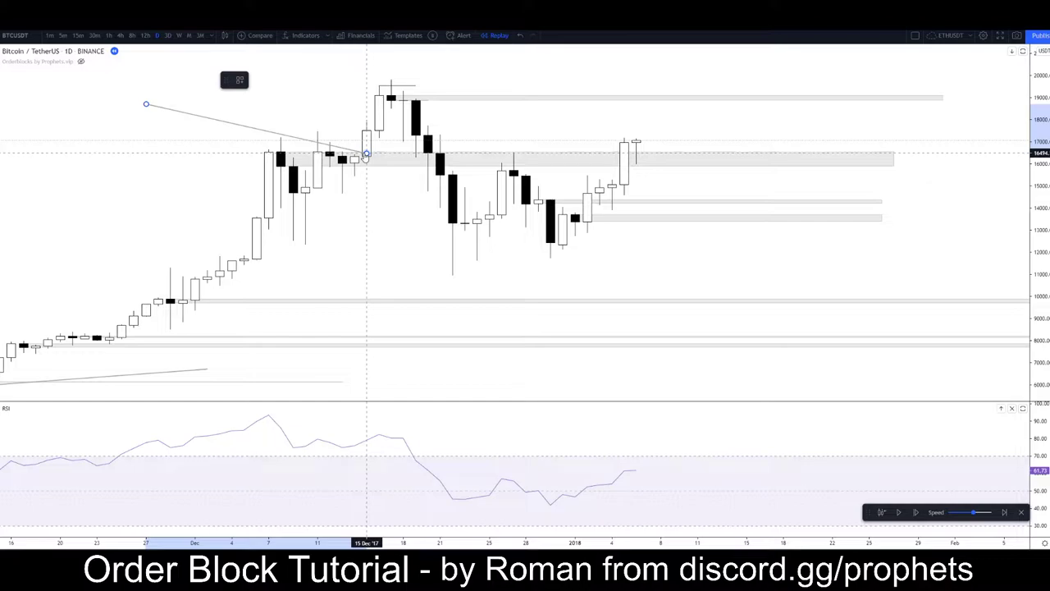
Draw a rising path from about 11,750 on 7 December to about 16,100 on 15 December, then delete it
left_click(1, 103)
left_click(269, 258)
left_click(367, 160)
left_click(363, 216)
left_click(2, 103)
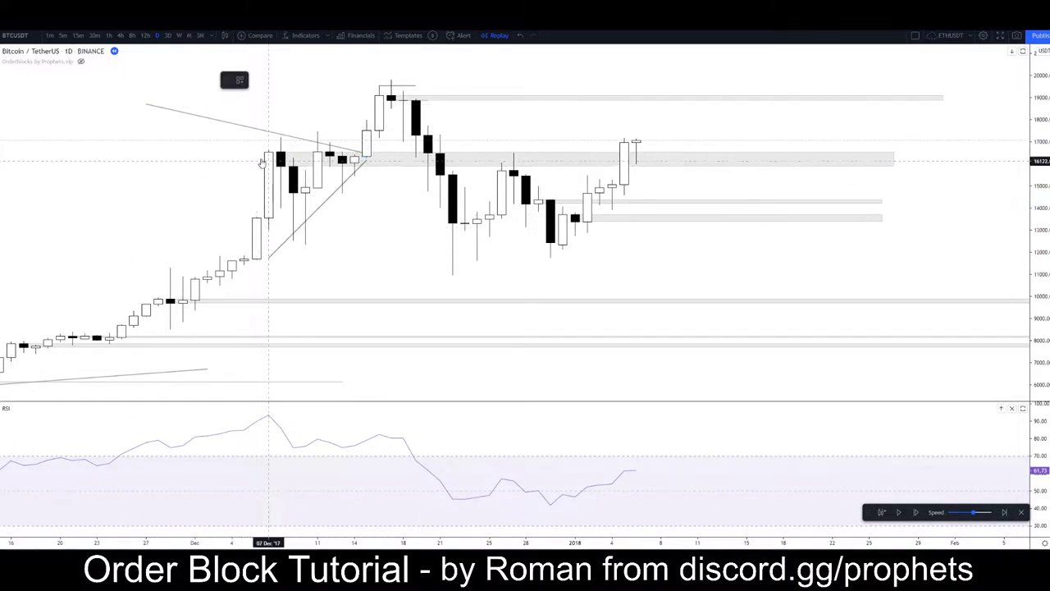
left_click(257, 152)
left_click(355, 152)
left_click(359, 196)
left_click(330, 197)
key("Delete")
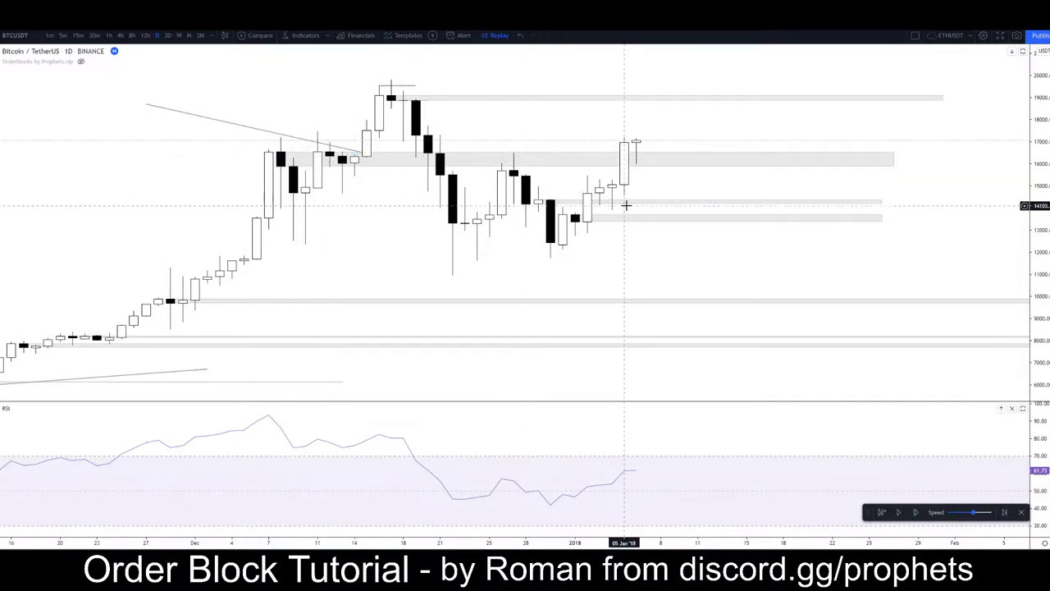
Draw a Fibonacci retracement from the 17 December high to the level of the 22 December low, extending it to about 22 January
left_click(628, 157)
left_click(627, 150)
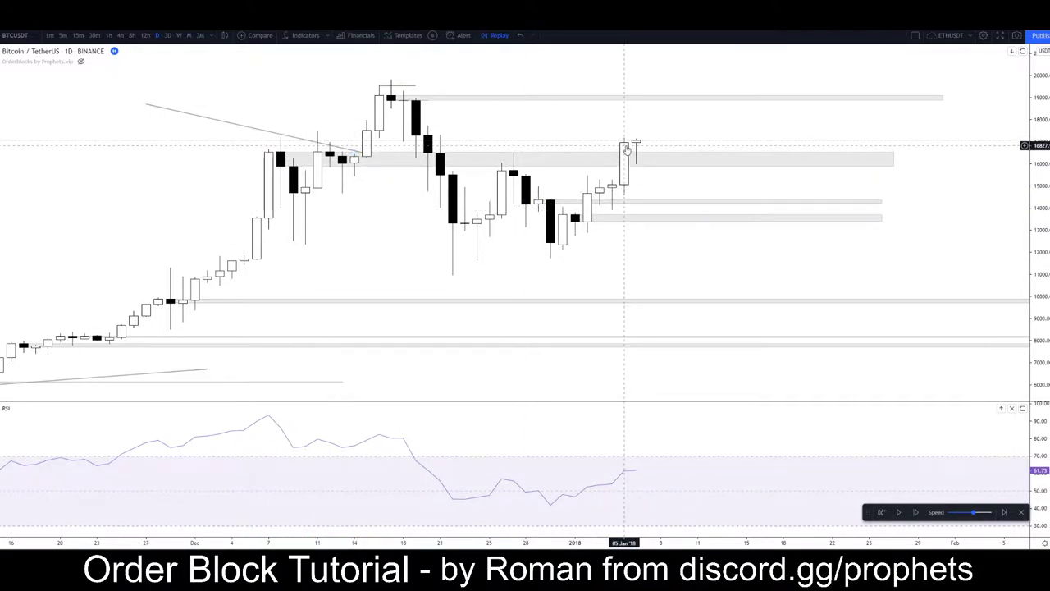
scroll(592, 255, "up", 1)
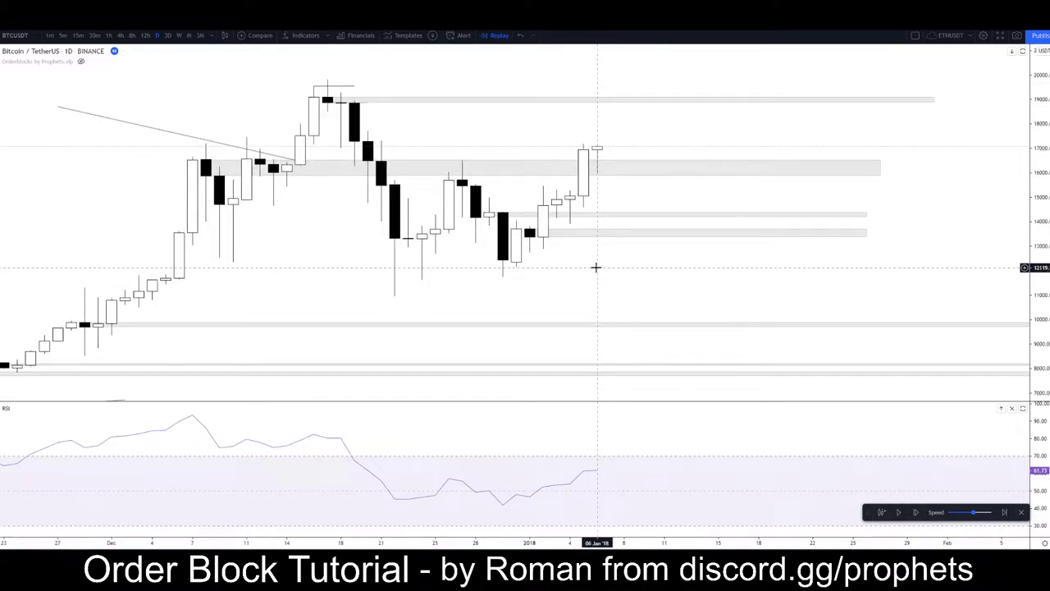
scroll(595, 267, "down", 3)
scroll(467, 262, "up", 2)
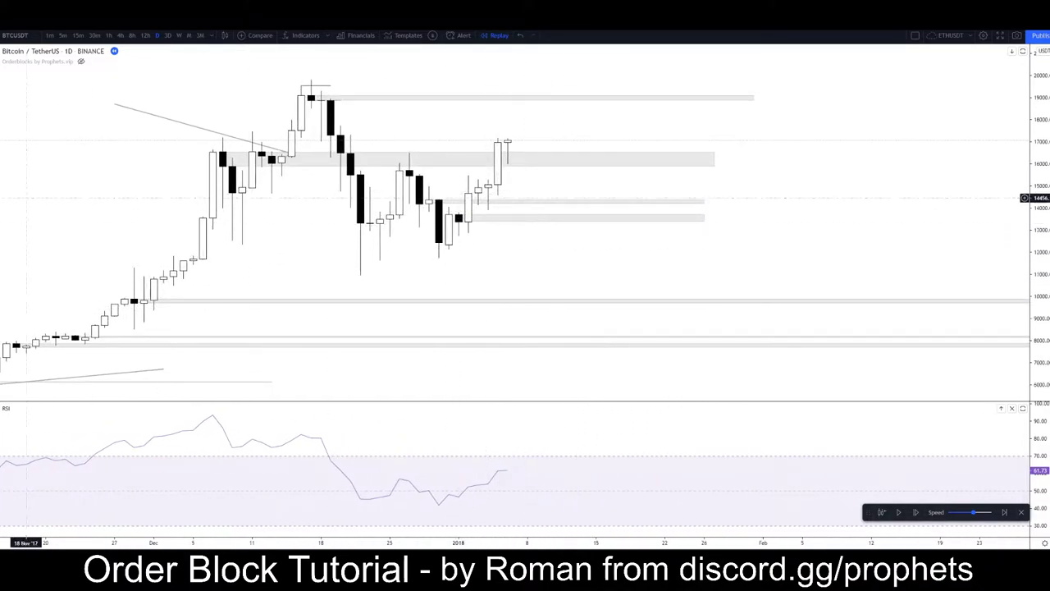
key("alt+f")
left_click(312, 77)
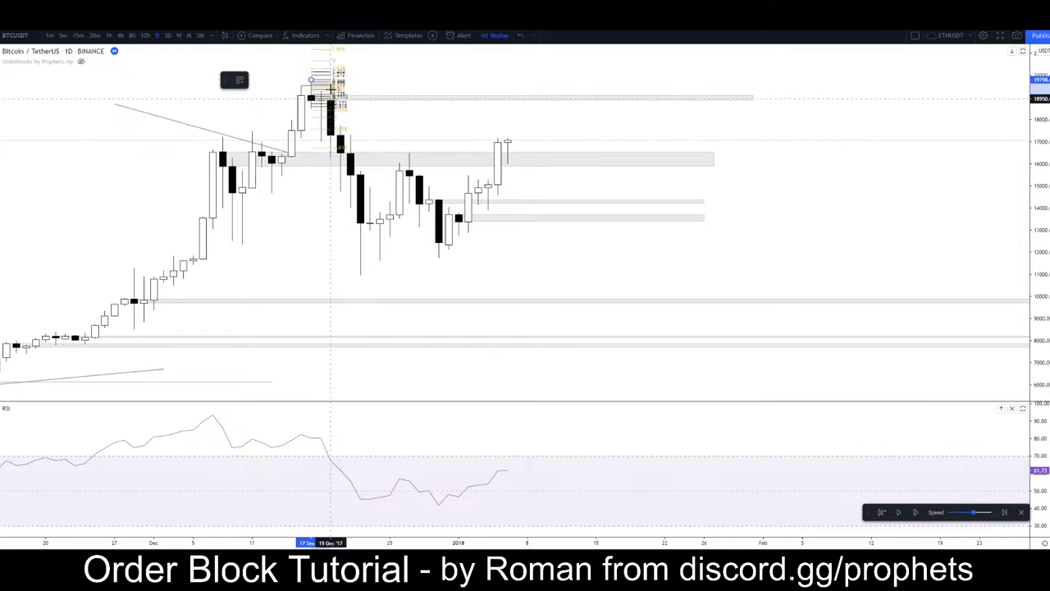
left_click(664, 277)
left_click_drag(305, 274, 336, 266)
scroll(337, 265, "up", 2)
left_click(393, 170)
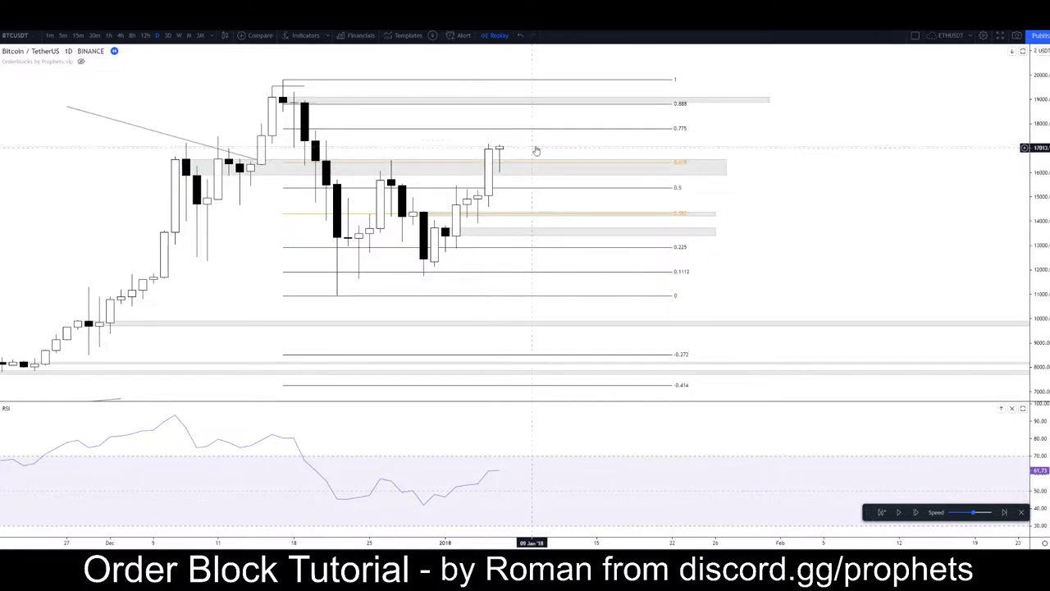
Enable the red 0.786 level in the style settings of the Fibonacci retracement drawn from the 17 December high
left_click_drag(558, 135, 604, 126)
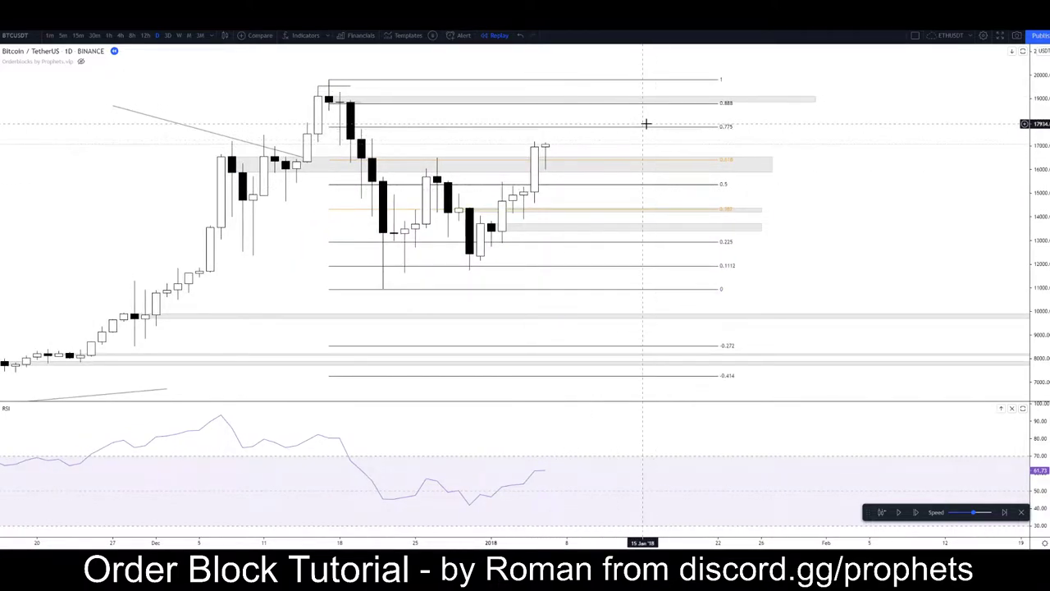
double_click(645, 125)
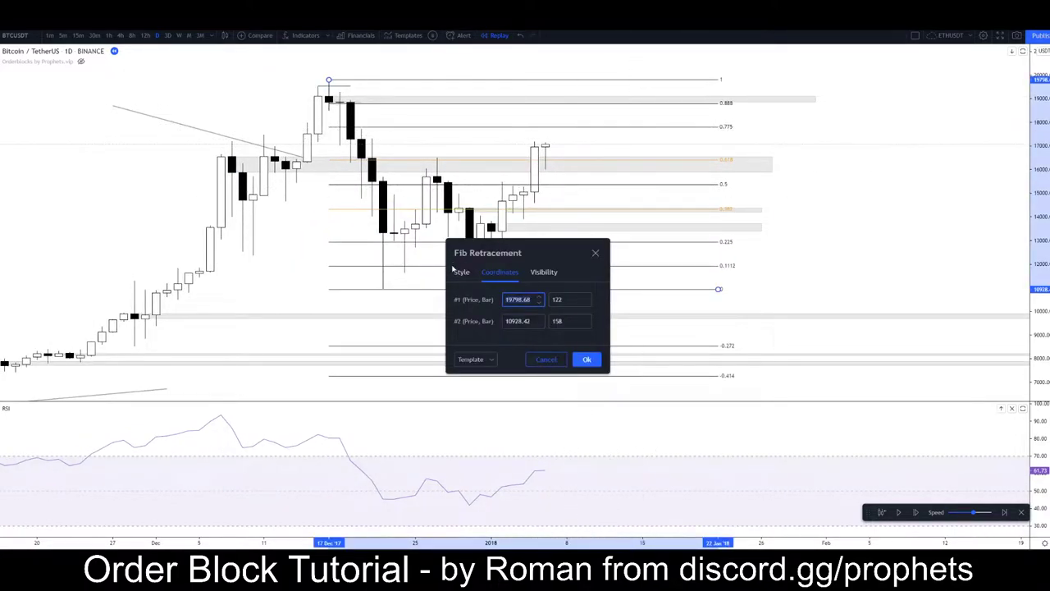
left_click(462, 271)
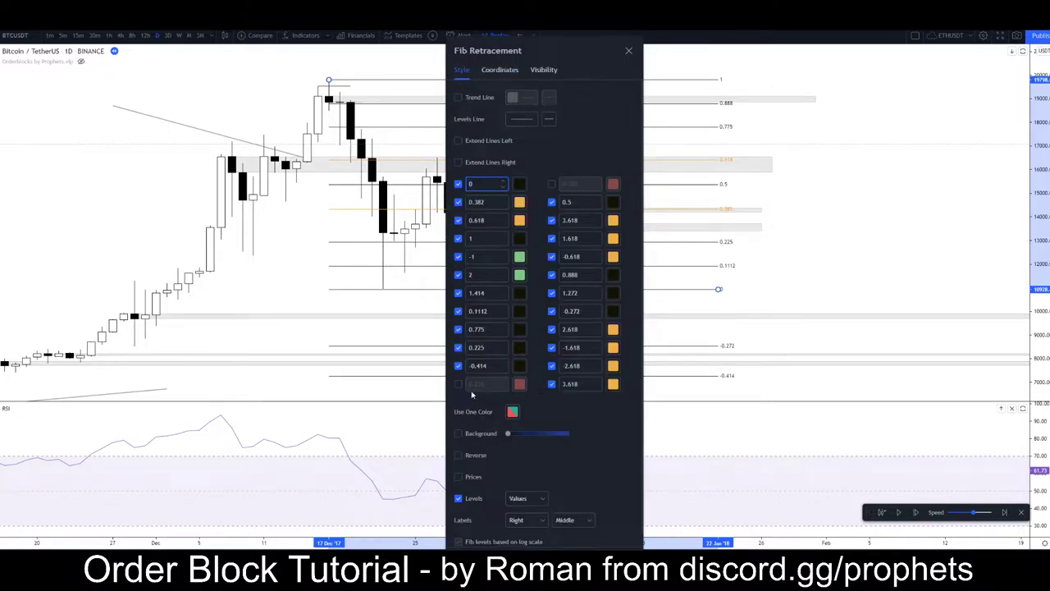
left_click(621, 550)
left_click(211, 270)
mouse_move(211, 270)
left_mouse_down()
mouse_move(275, 239)
mouse_move(253, 286)
left_mouse_up()
scroll(309, 202, "up", 1)
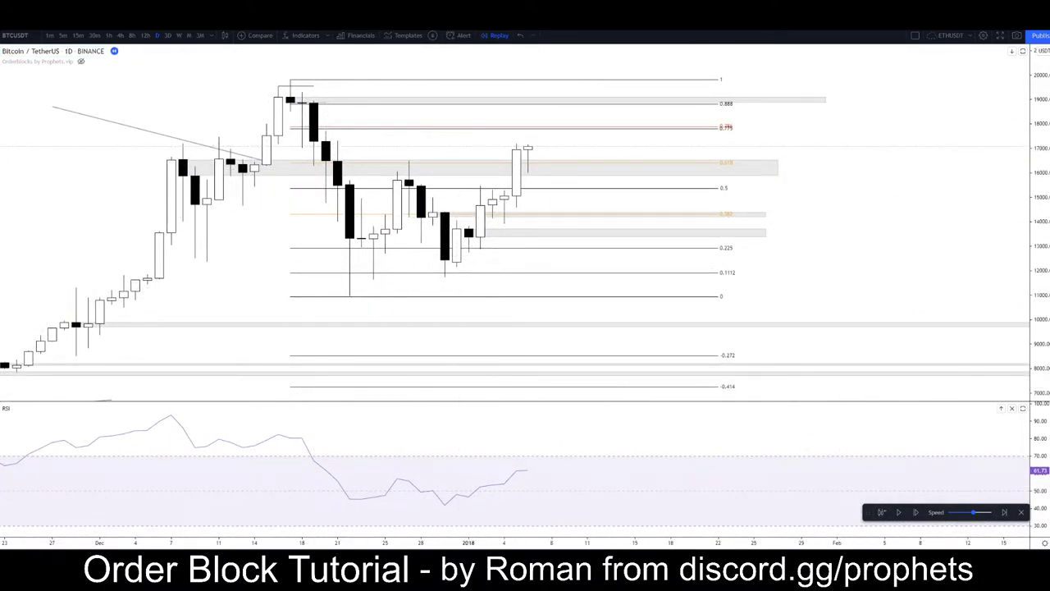
Draw two arrows ending at 7 January, one rising from about 16,750 to 18,000, one descending from 10 January to about 16,400
key("alt+t")
left_click(539, 154)
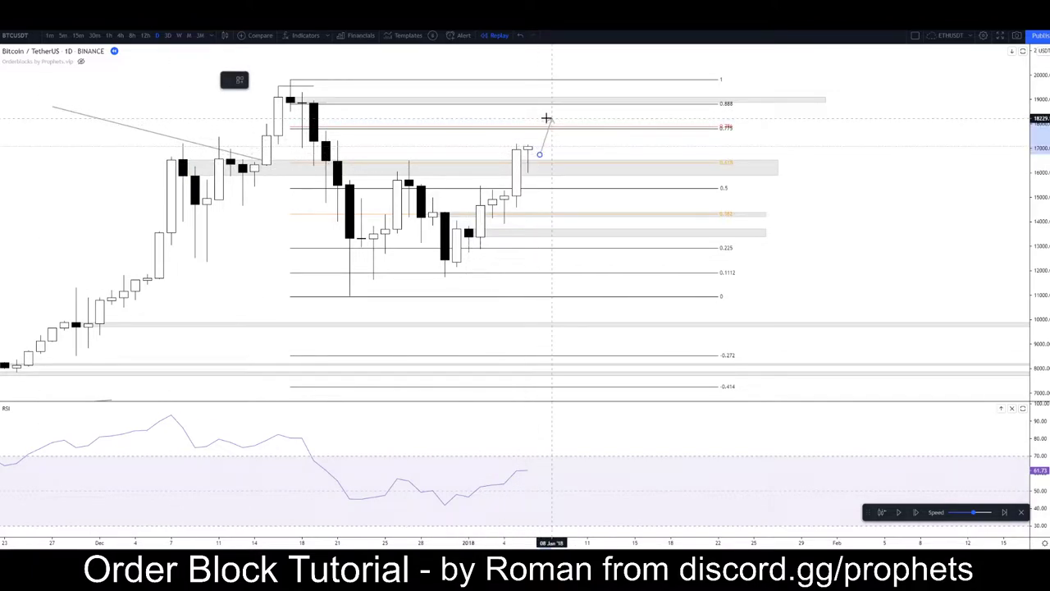
left_click(542, 126)
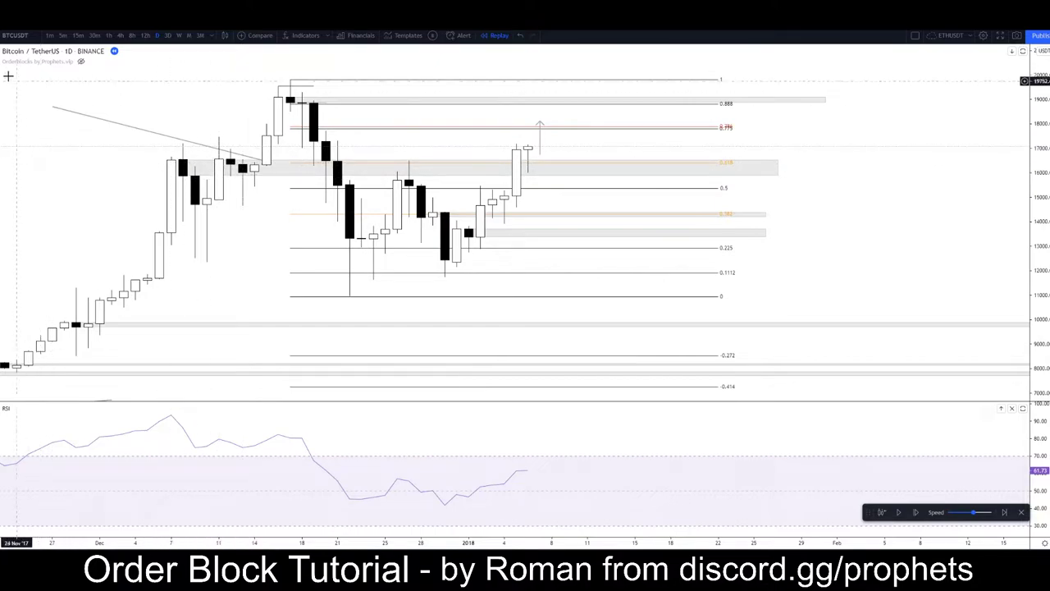
left_click(575, 144)
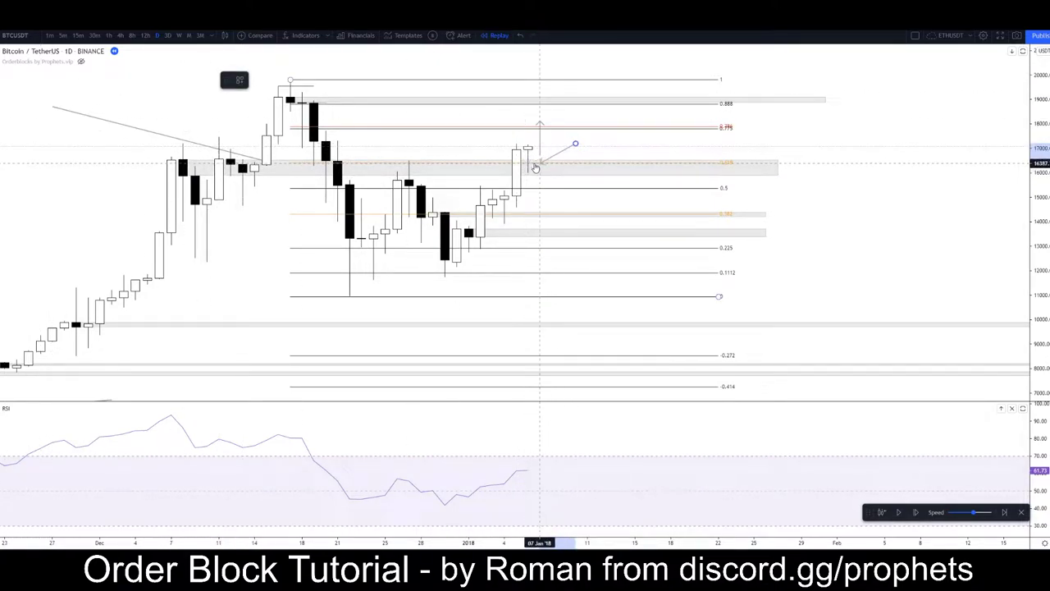
double_click(539, 164)
left_click(645, 129)
left_click(562, 179)
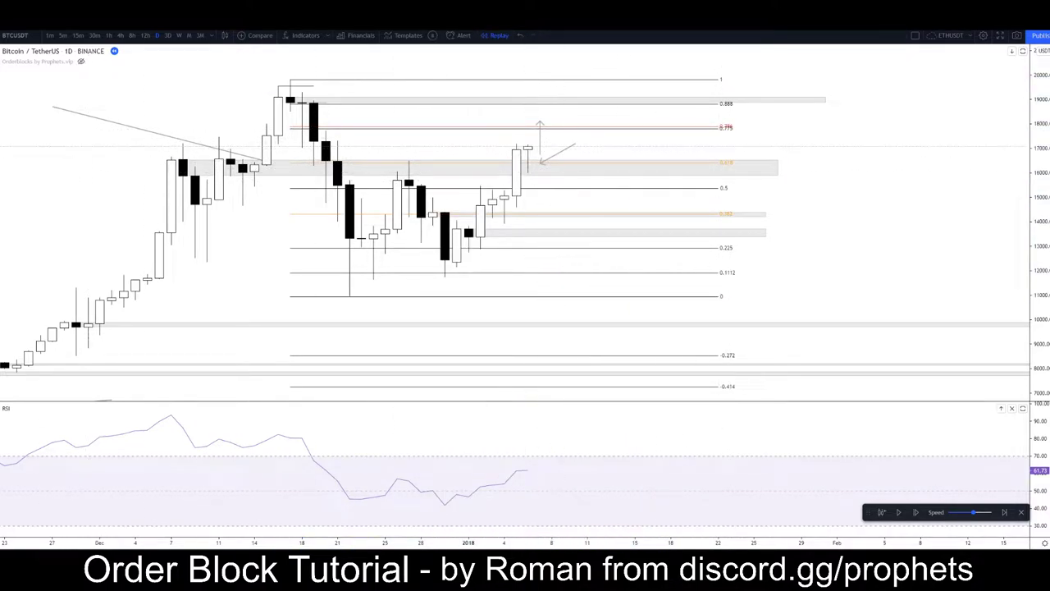
Draw an arrow from about 19,950 on 5 December down to about 19,000 on 15 December, pointing at the top order block
left_click(147, 76)
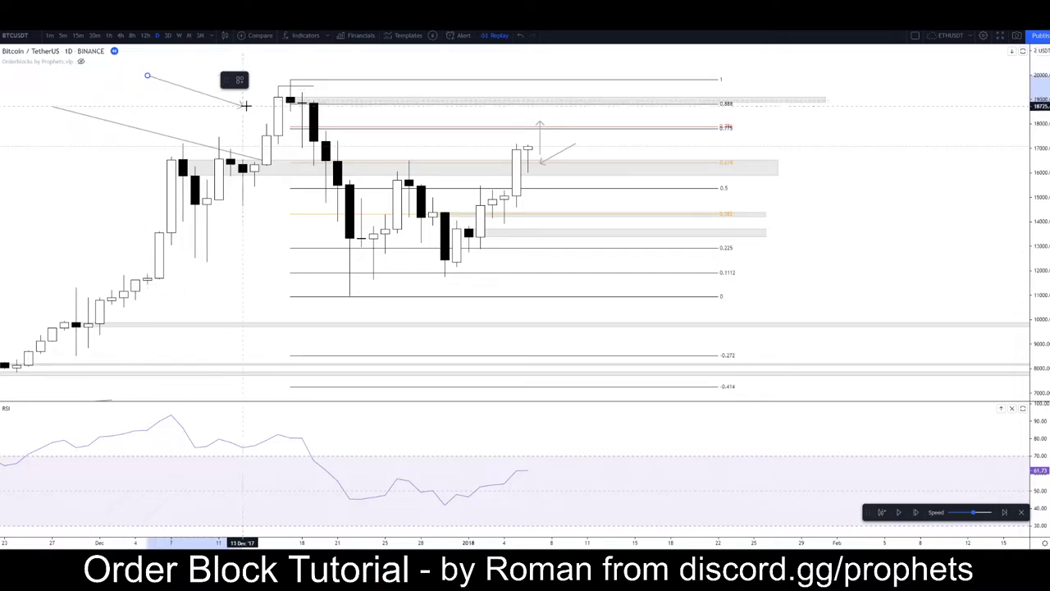
left_click(266, 100)
left_click(217, 123)
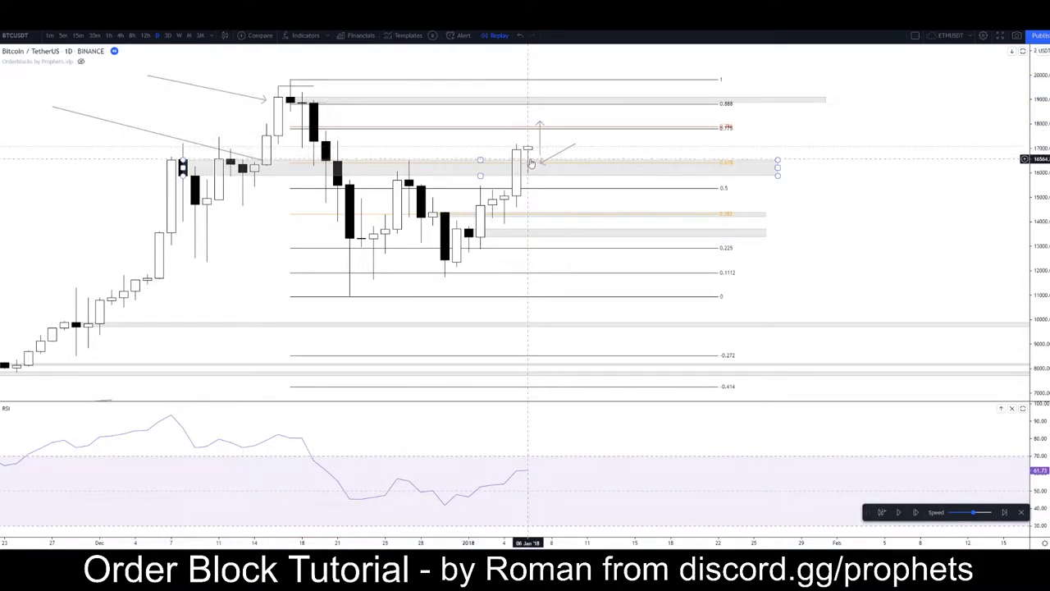
Advance the replay to 7 January 2018 and delete the two short arrows beside the latest candle
left_click(896, 512)
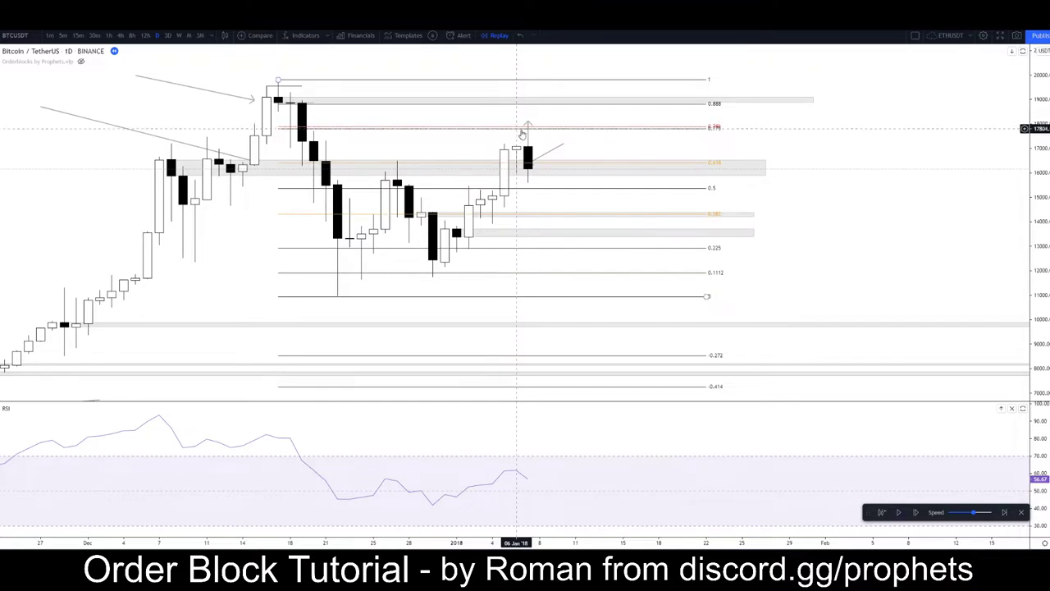
key("Delete")
left_click(557, 147)
key("Delete")
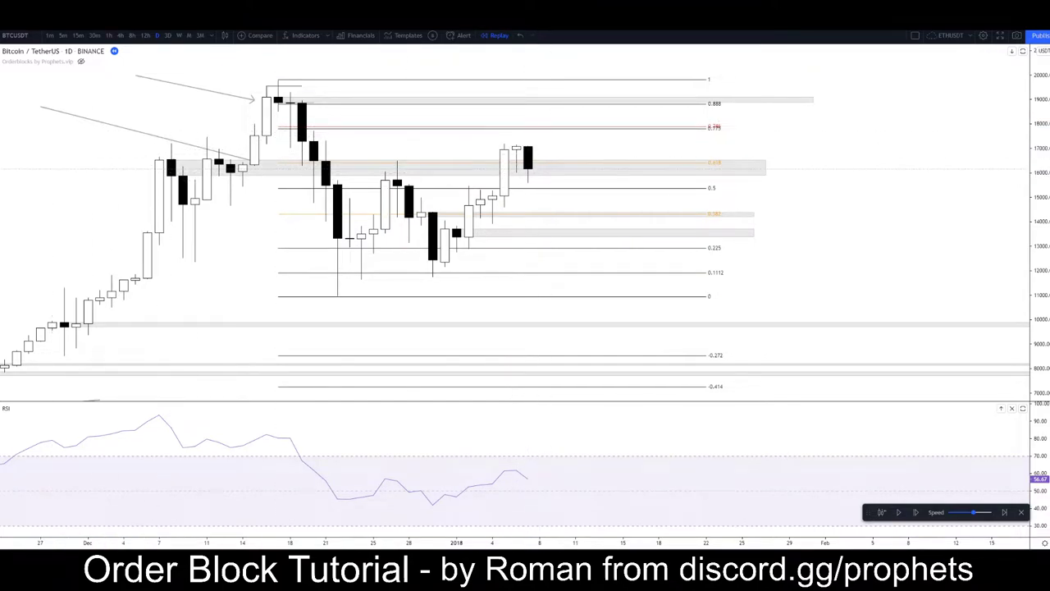
Draw arrows pointing at the 0.618 level from about 16,000 on 4 February and at the 8 December candle from 1 December
left_click(861, 172)
left_click(730, 165)
left_click(851, 243)
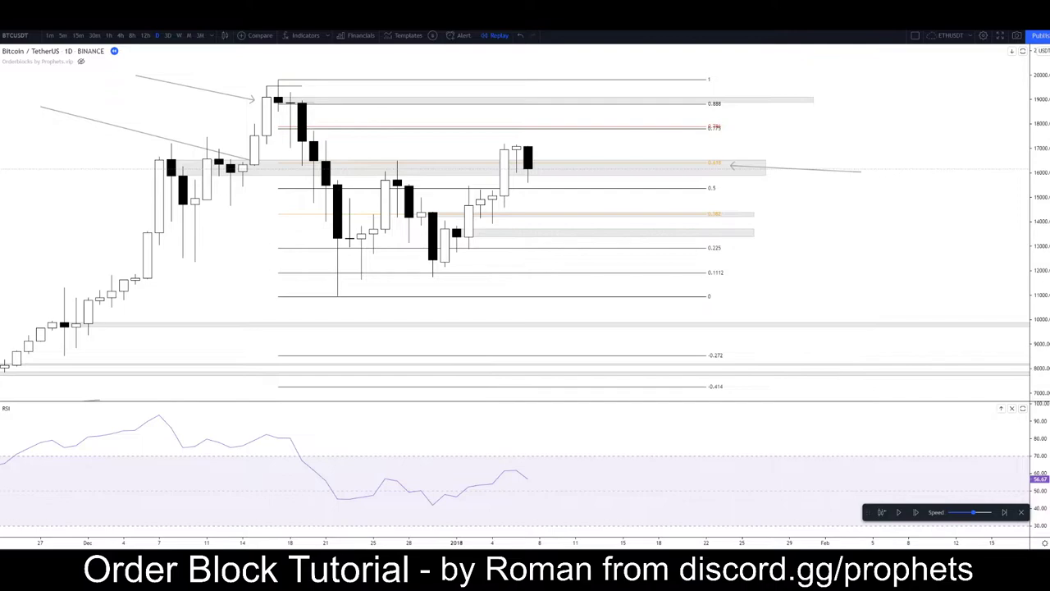
left_click(87, 132)
left_click(170, 174)
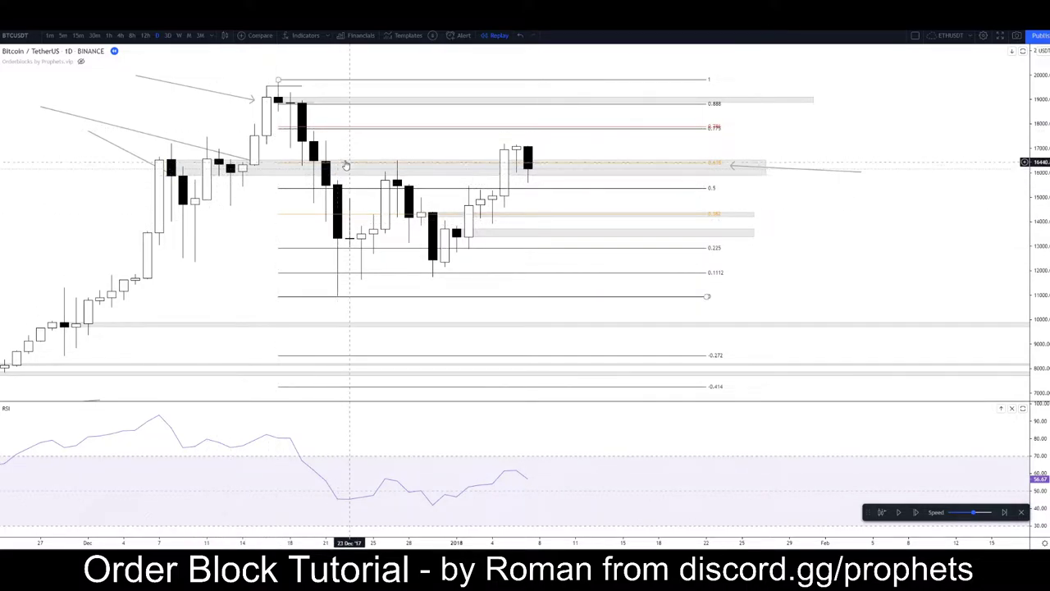
Draw a rising arrow from about 14,900 on 21 December to about 17,600 on 7 January
scroll(342, 158, "up", 2)
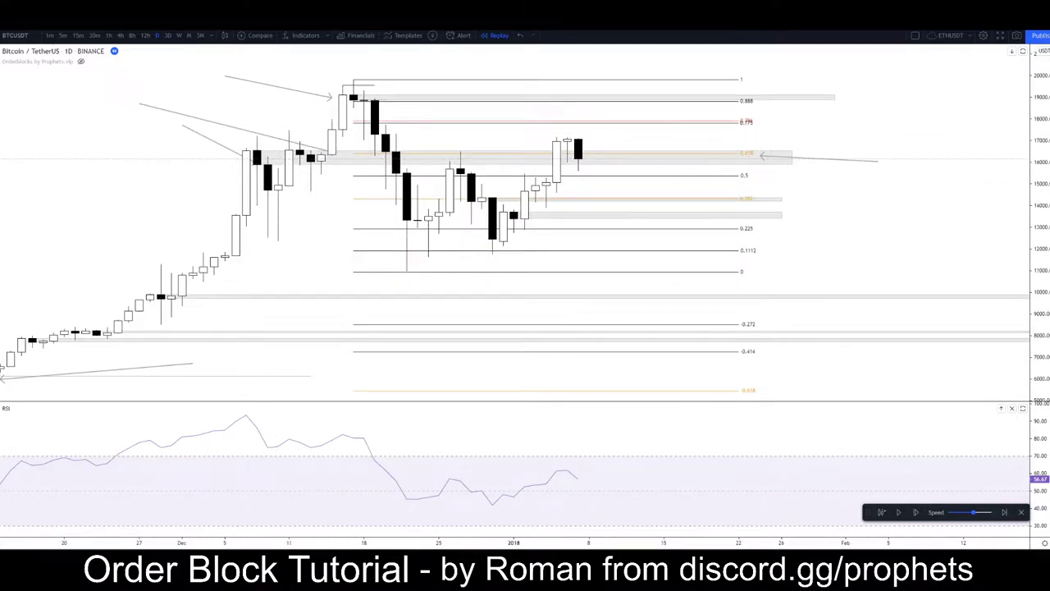
left_click(256, 158)
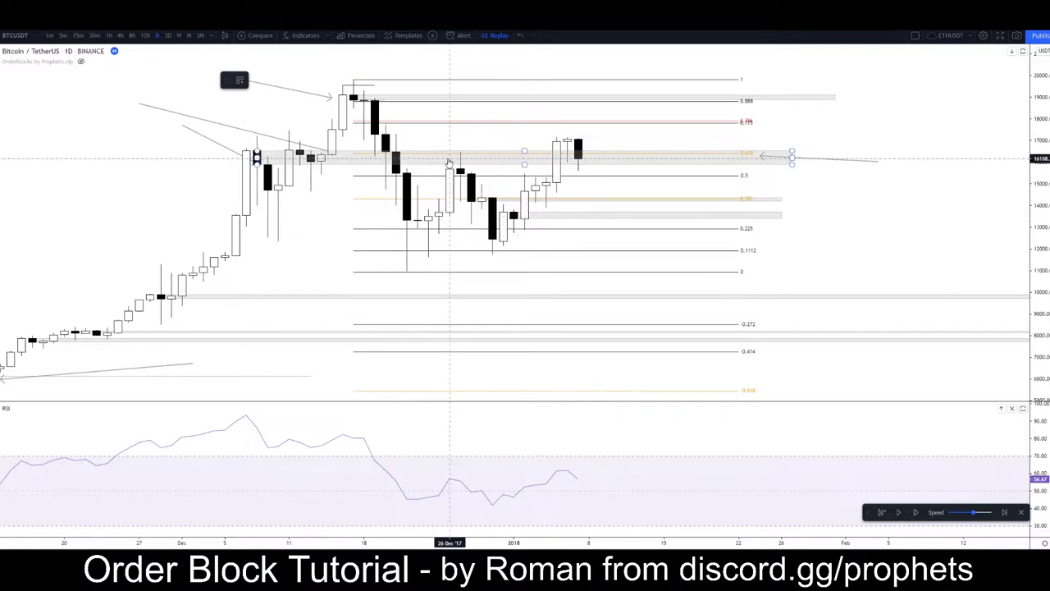
left_click(396, 185)
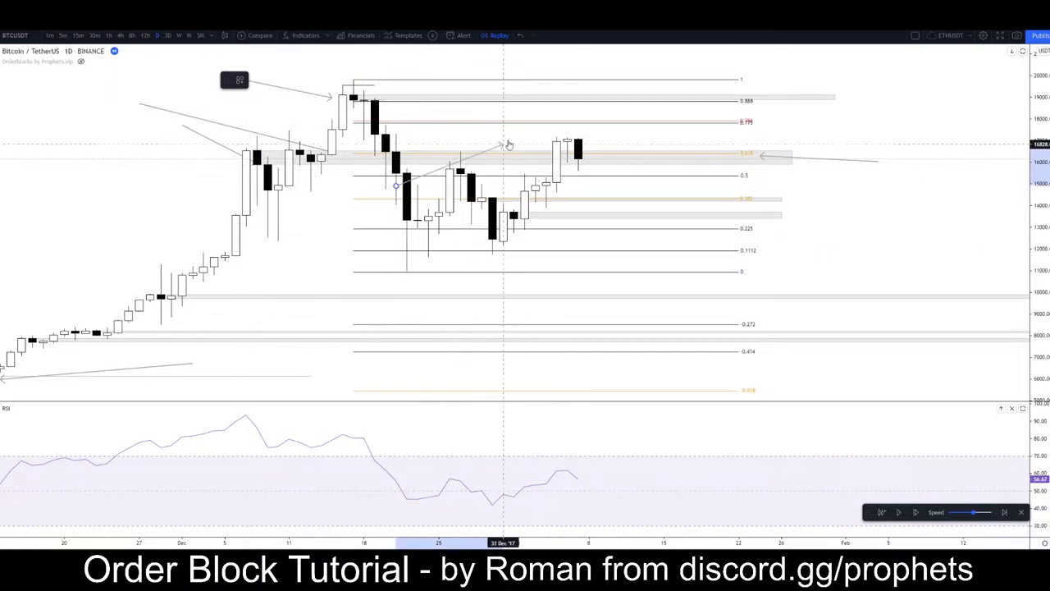
left_click(576, 127)
left_click(353, 252)
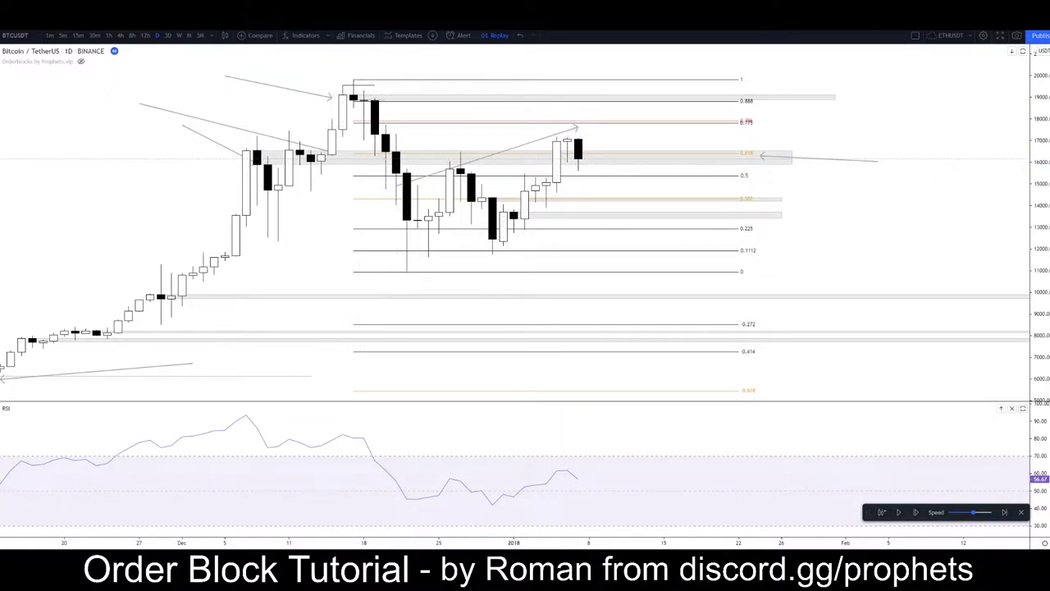
Draw a rising arrow from about 11,000 on 30 December to about 16,000 on 8 January
key("alt+t")
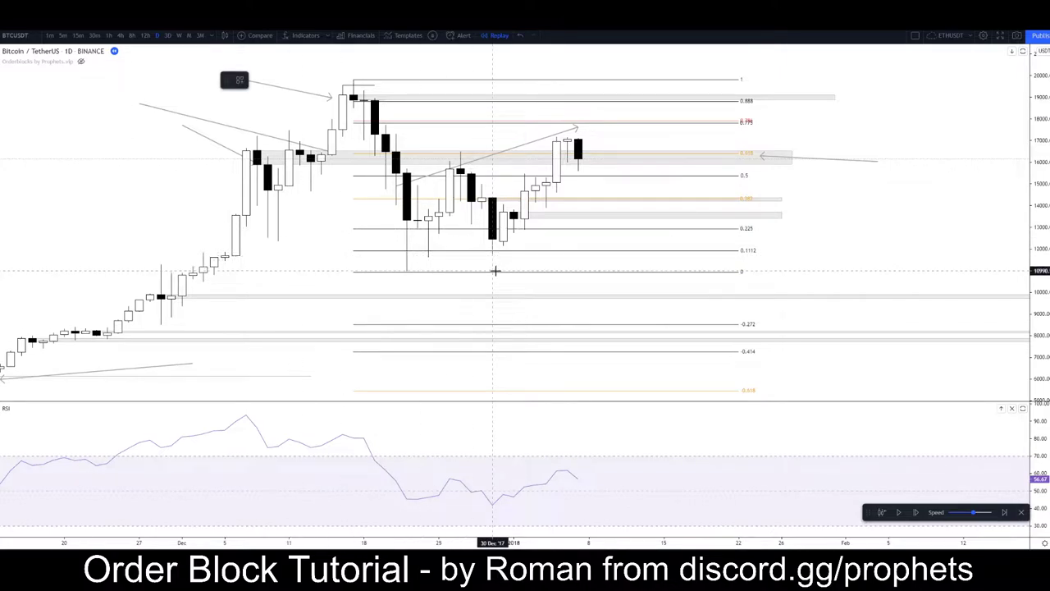
left_click(493, 270)
left_click(589, 161)
key("Escape")
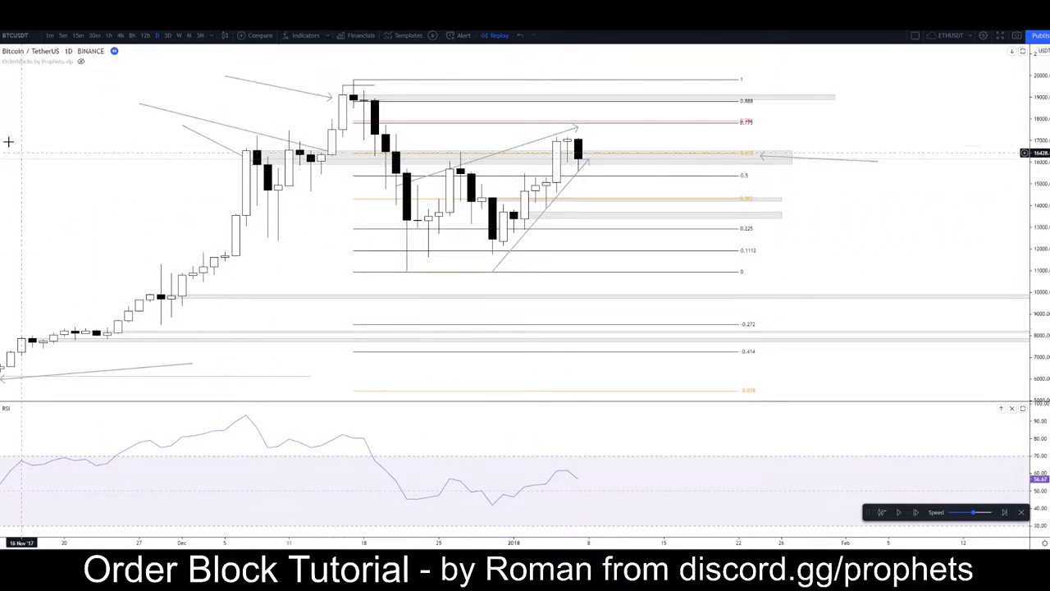
Draw a line from the 17 December high to about 11,200 on 23 December and copy it to start near 17,100 on 8 January
key("alt+t")
left_click(354, 66)
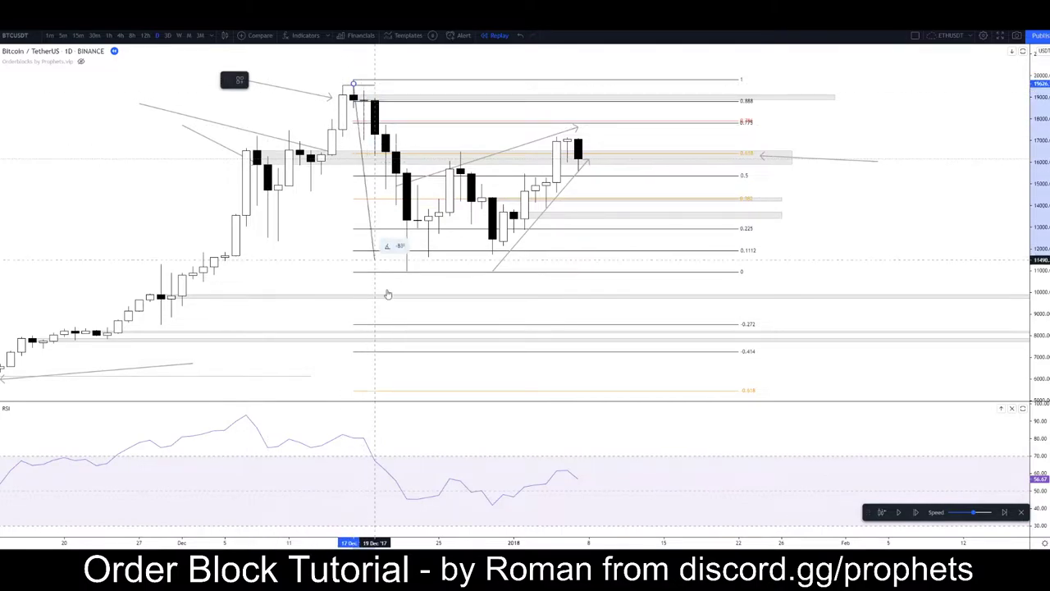
left_click(417, 249)
left_click_drag(378, 149, 653, 223)
left_click(441, 276)
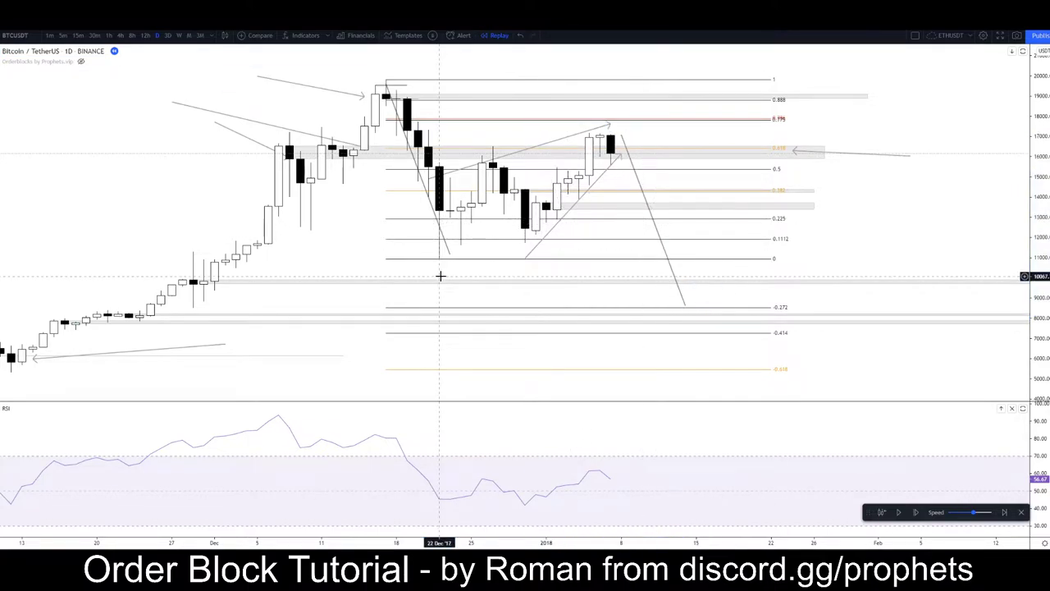
scroll(439, 265, "down", 3)
left_click_drag(341, 188, 250, 225)
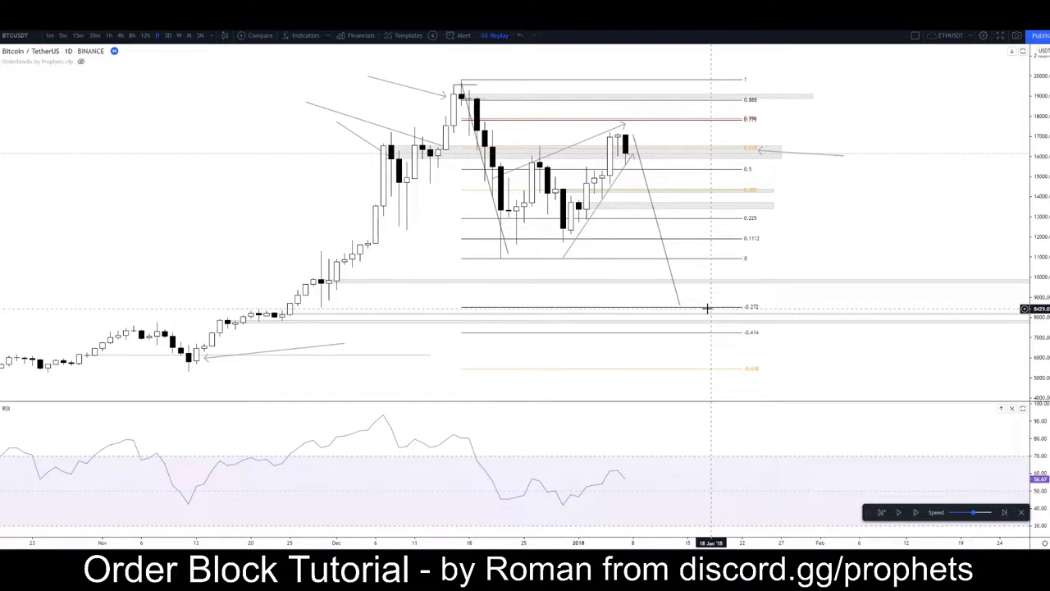
scroll(593, 208, "up", 2)
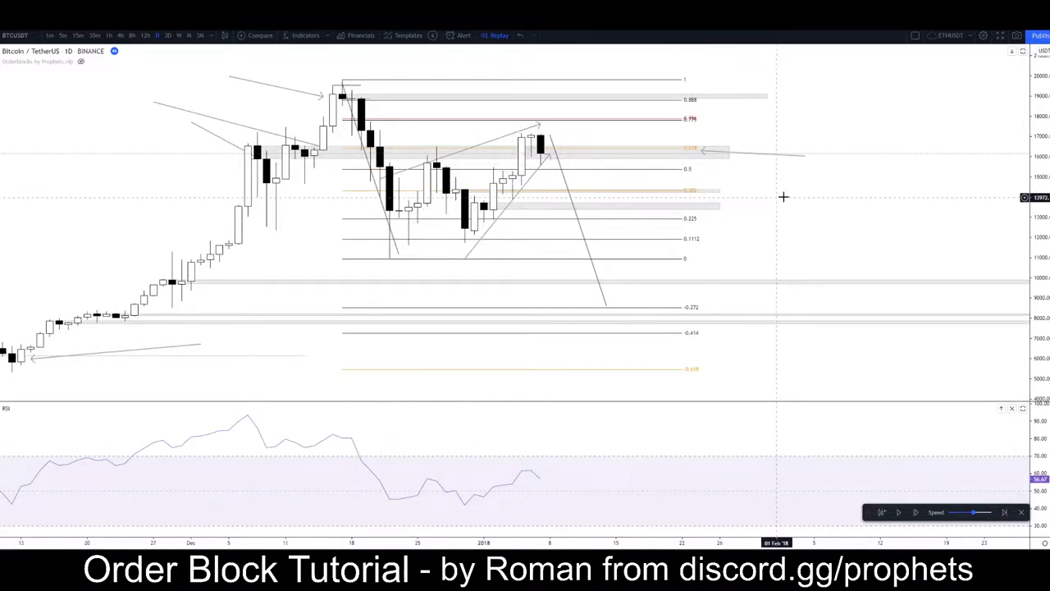
left_click_drag(781, 197, 925, 206)
scroll(615, 167, "up", 1)
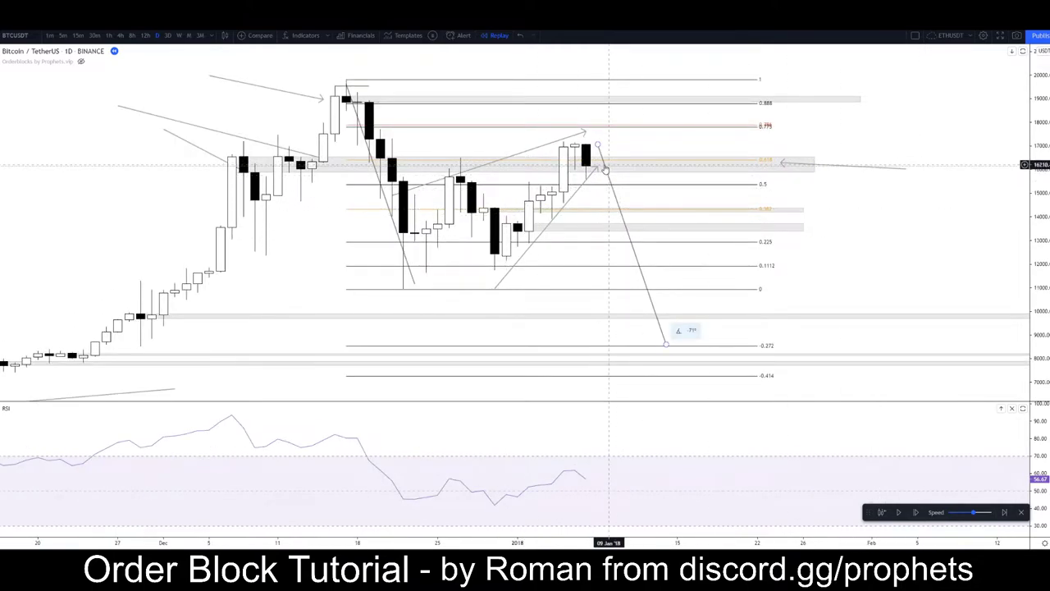
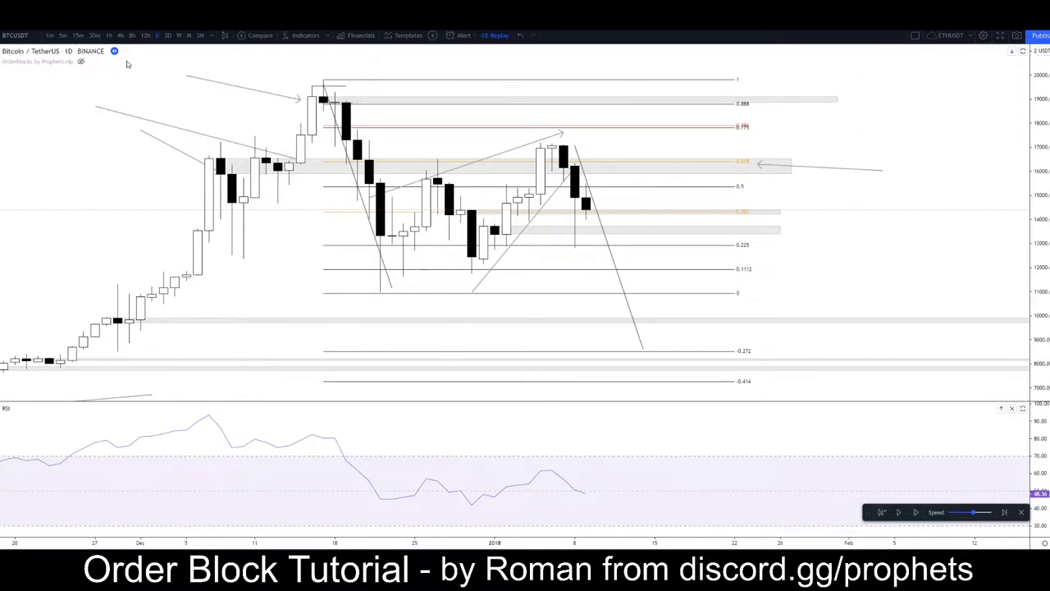
Draw a trend line from the 22 December low to about 14,240 on 21 January and delete the two rising arrows
left_click(307, 304)
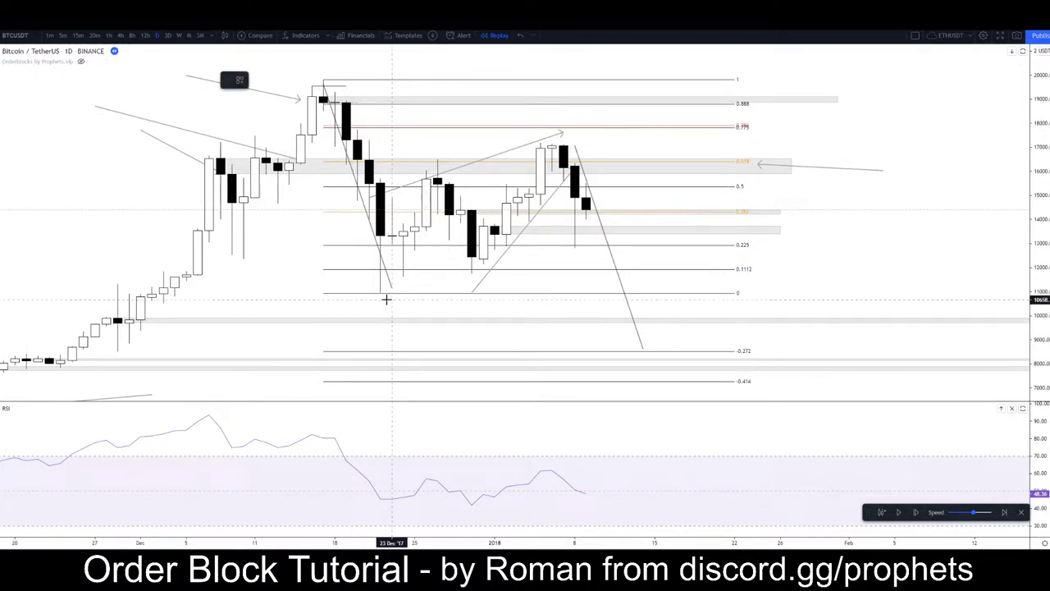
left_click(723, 213)
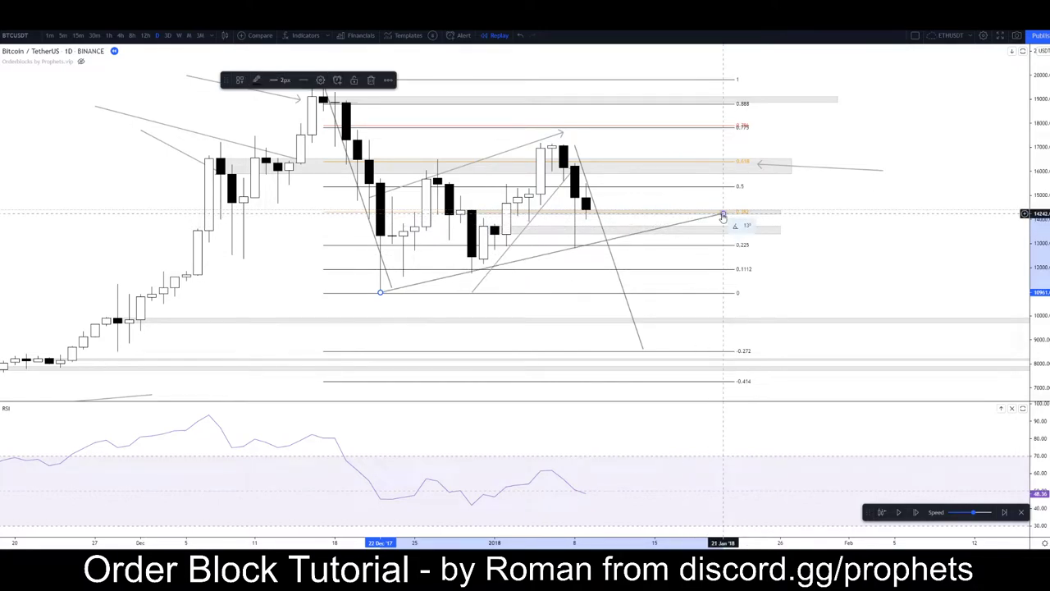
left_click(471, 155)
left_click(473, 162)
key("Delete")
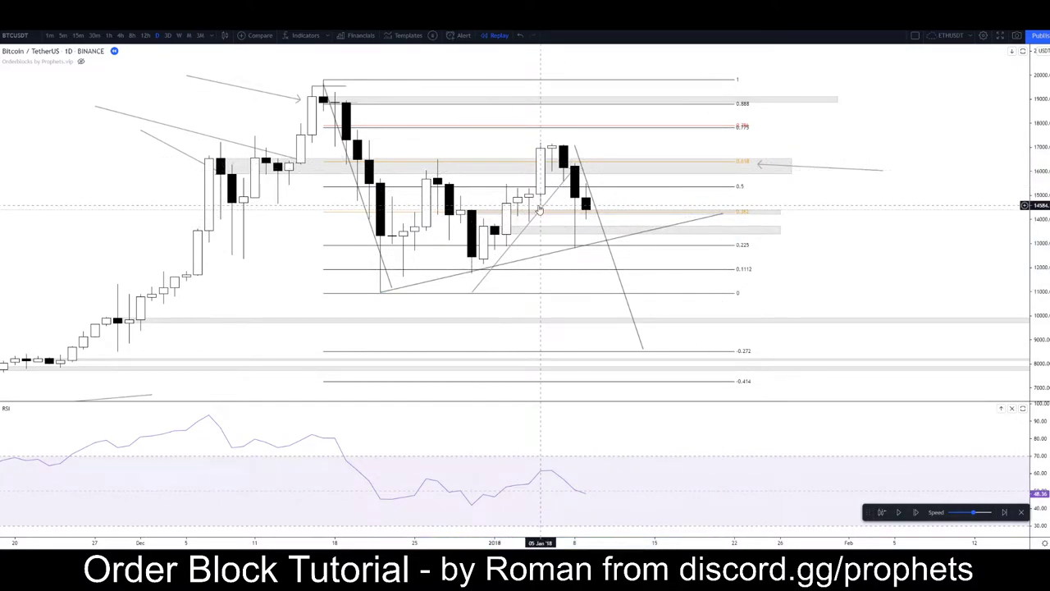
Move the copied falling line onto the rising trend line, running from about 13,360 on 13 January to about 4,880 on 19 January
scroll(863, 176, "down", 3)
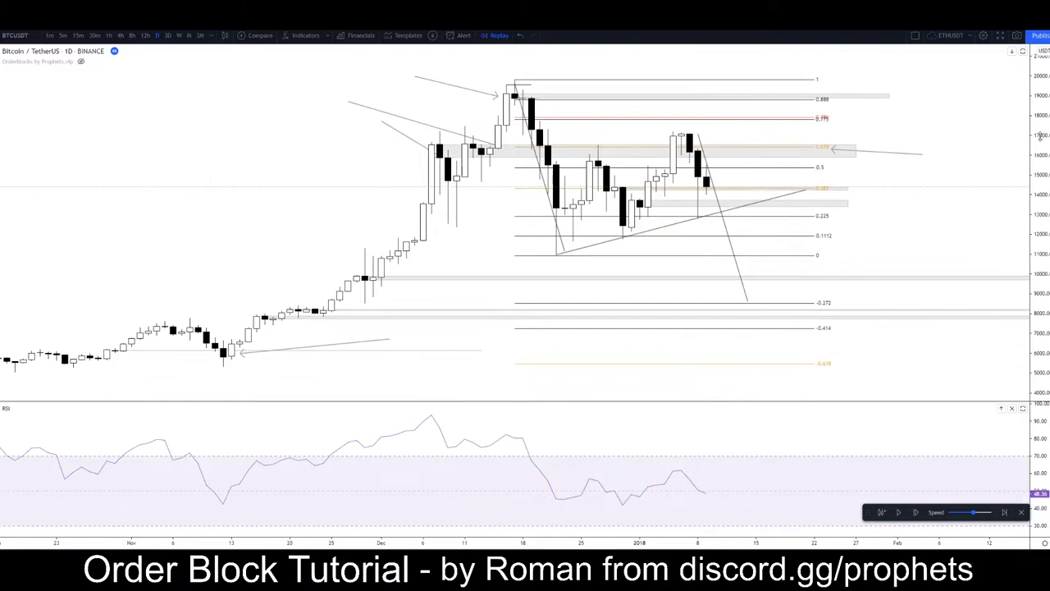
scroll(766, 208, "down", 3)
left_click_drag(766, 207, 688, 204)
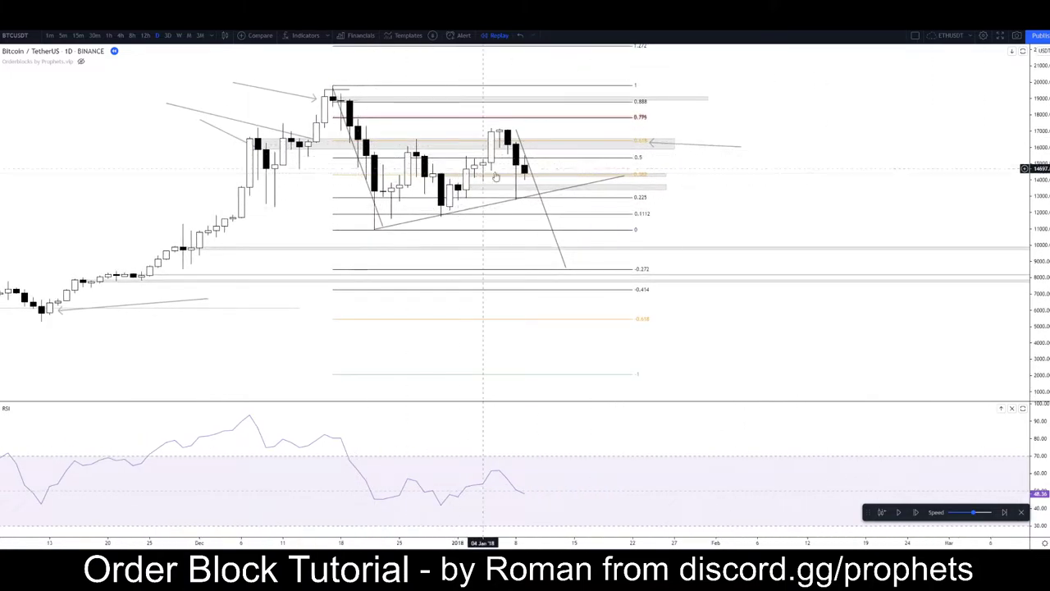
left_click(537, 191)
mouse_move(577, 253)
left_mouse_down()
mouse_move(382, 297)
mouse_move(577, 251)
mouse_move(565, 250)
left_mouse_up()
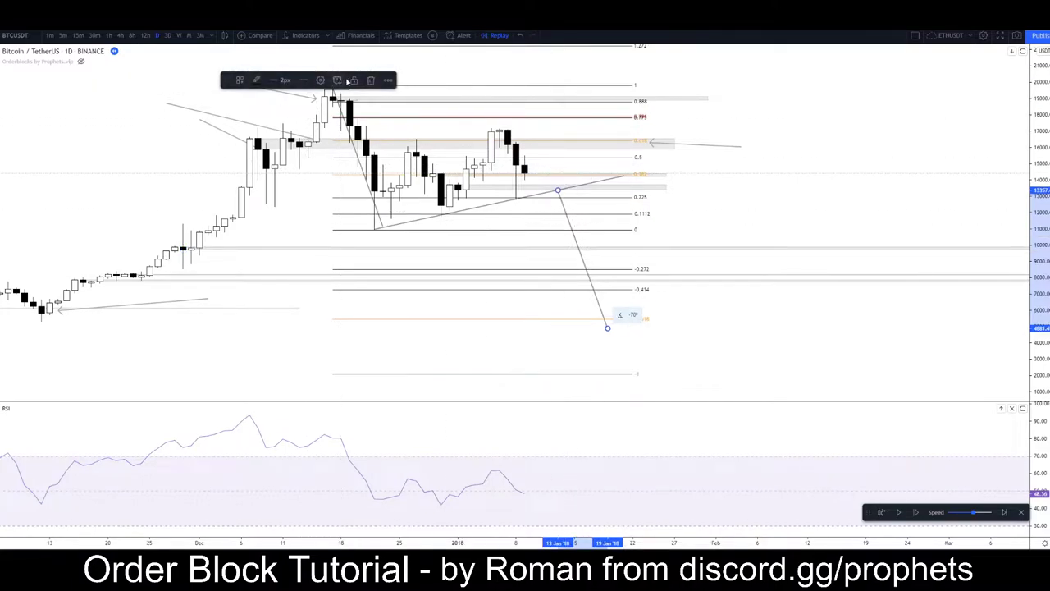
left_click(886, 219)
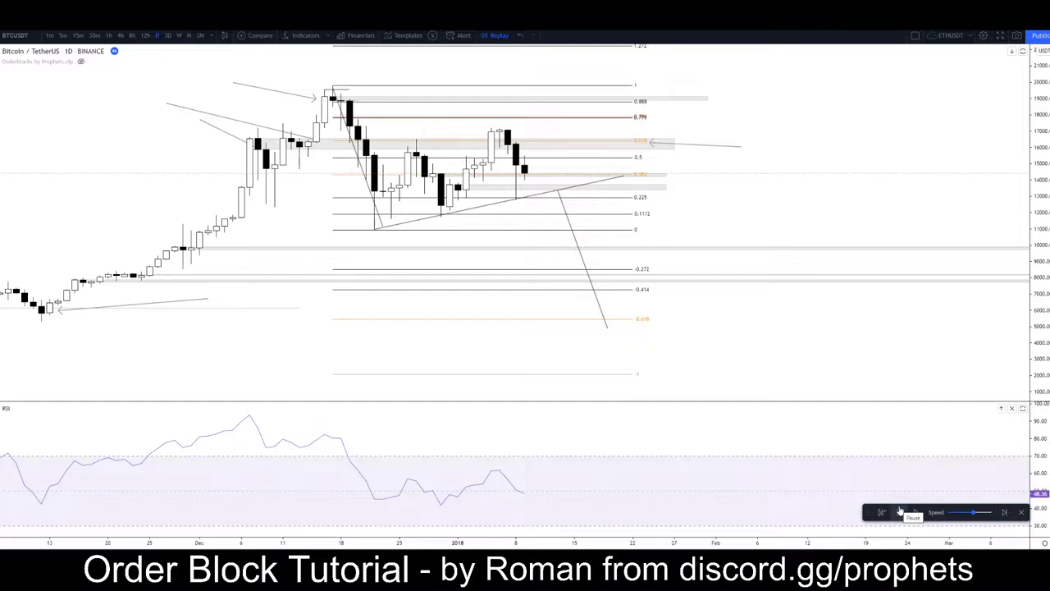
Play the replay forward to 11 January 2018
left_click(899, 512)
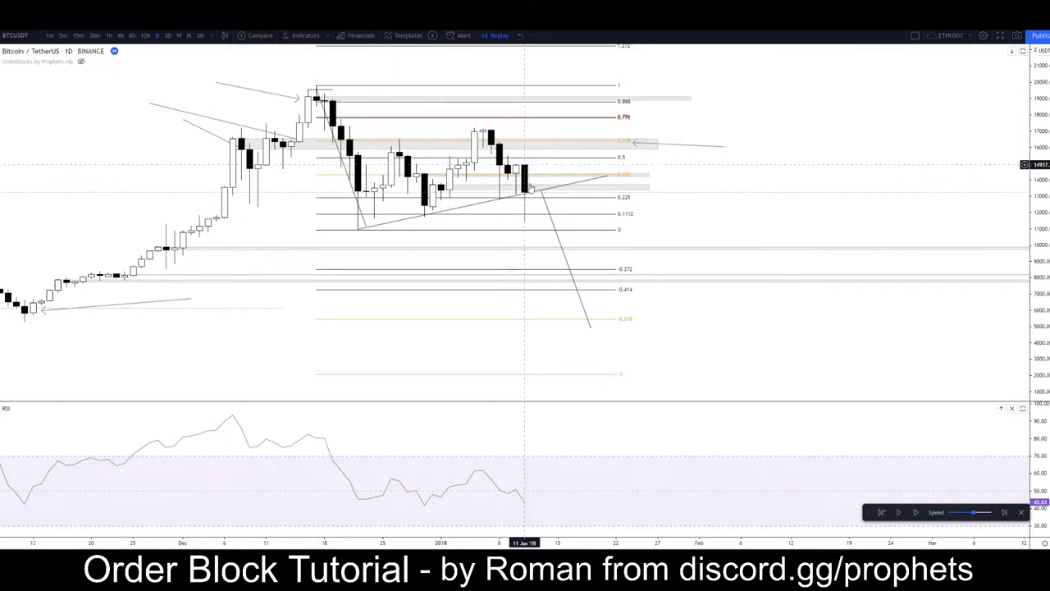
scroll(705, 191, "up", 5)
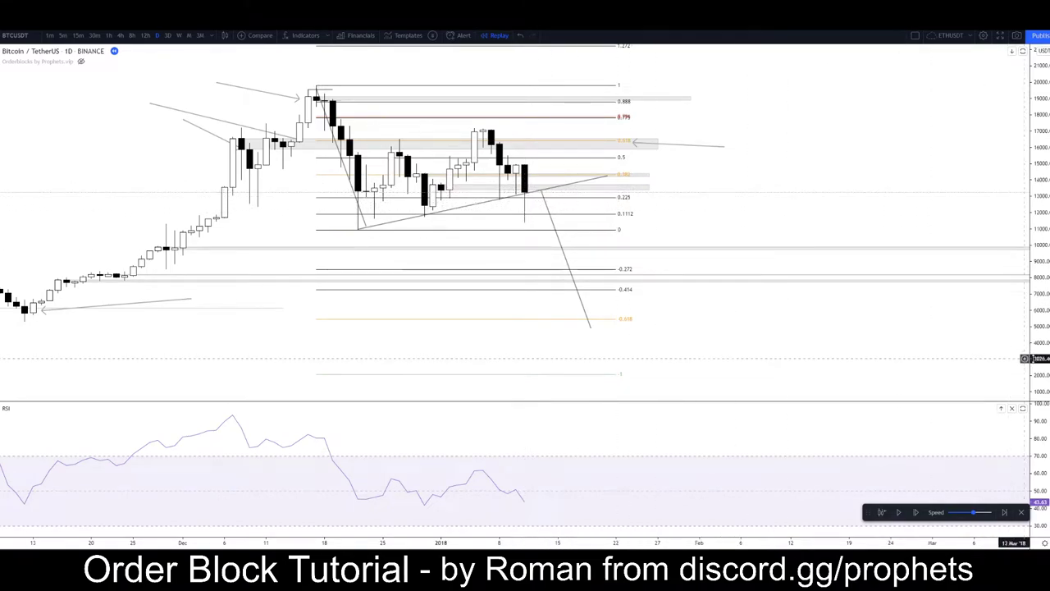
Draw a rectangle zone from about 14,900 on 10 January to about 14,400 on 25 January
left_click_drag(832, 257, 824, 228)
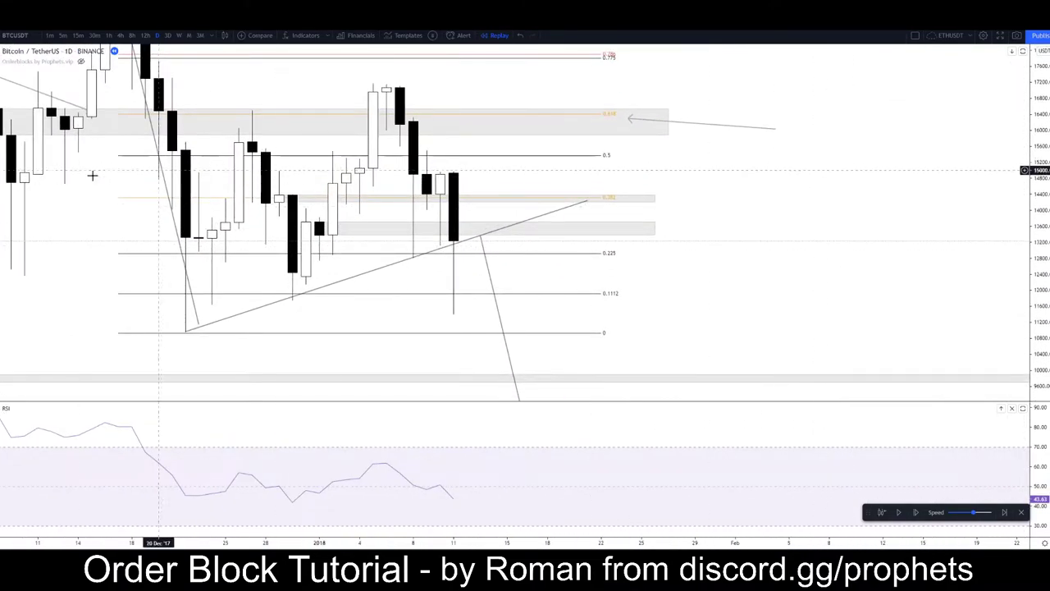
left_click(2, 100)
left_click(39, 153)
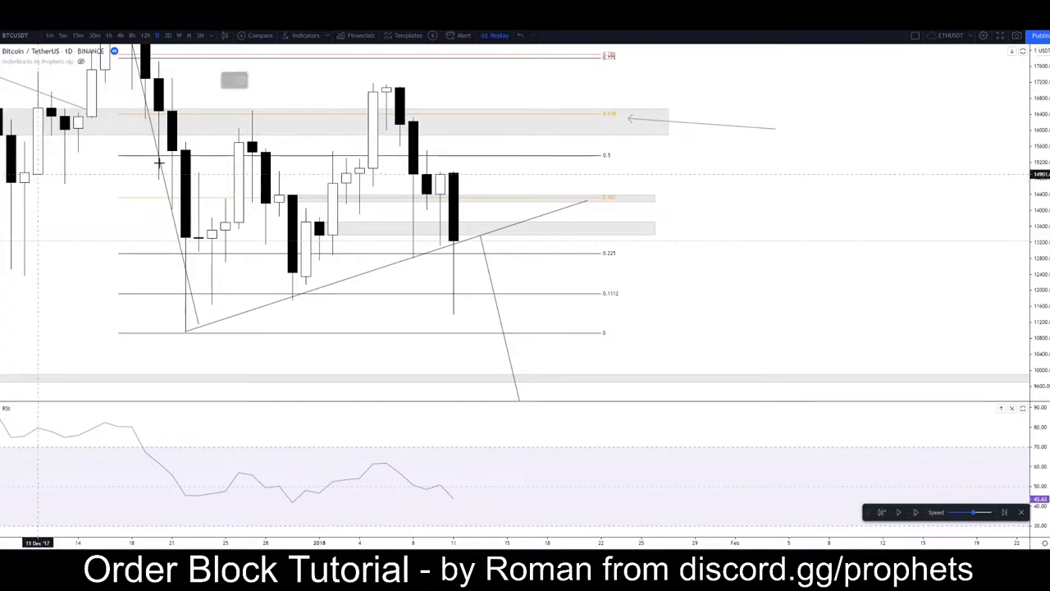
left_click_drag(440, 175, 641, 194)
left_click(613, 199)
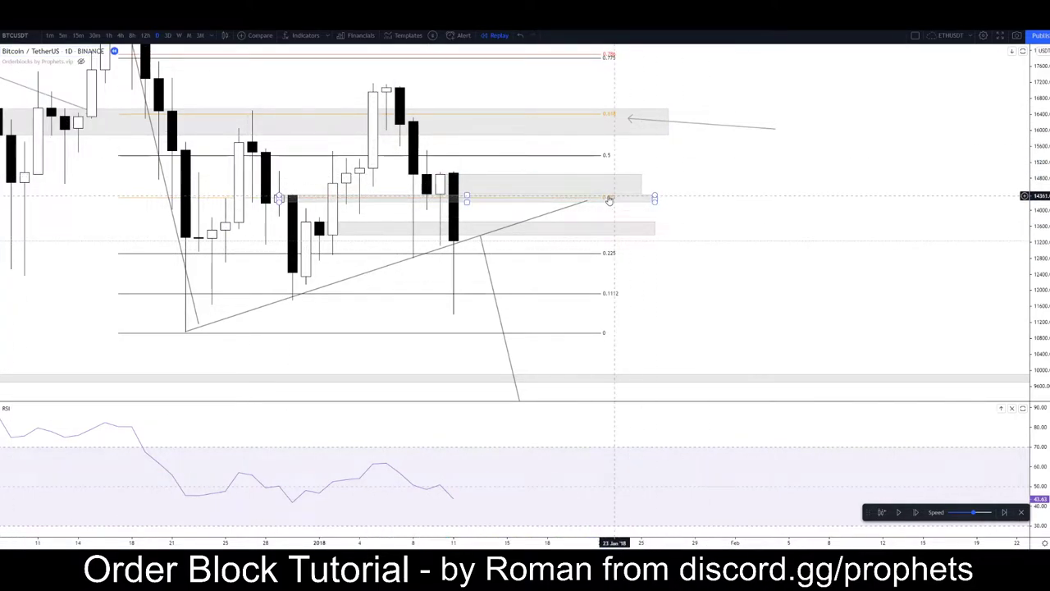
left_click(481, 185)
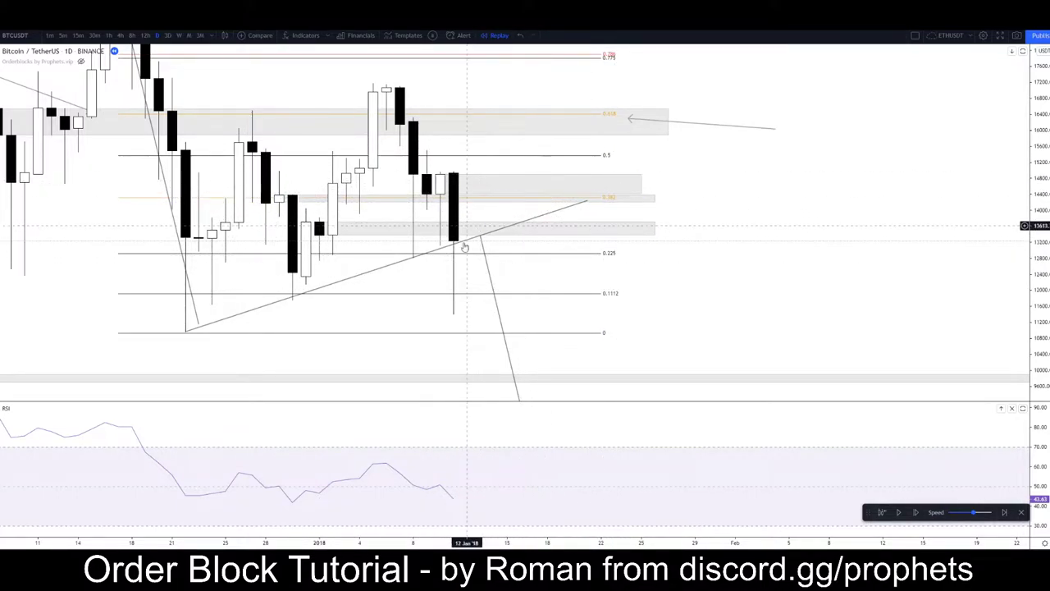
left_click(505, 228)
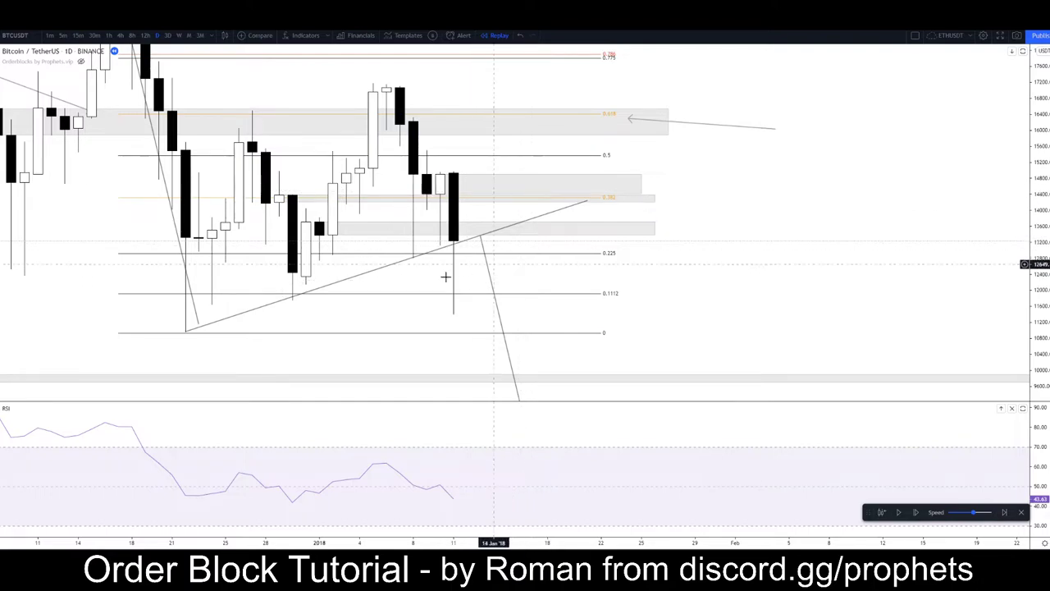
left_click(412, 264)
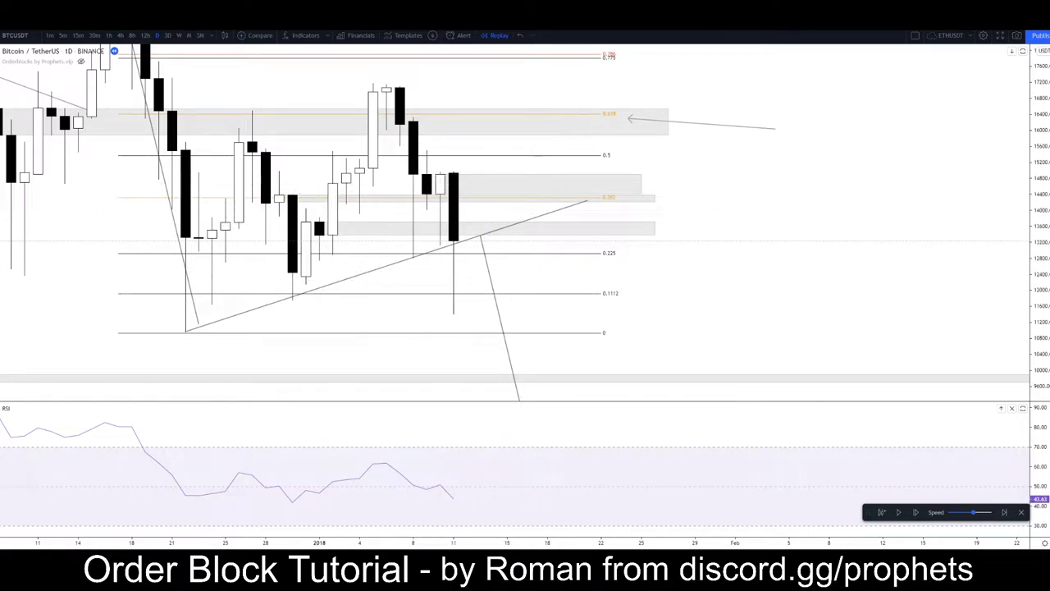
left_click(1, 117)
left_click(1, 102)
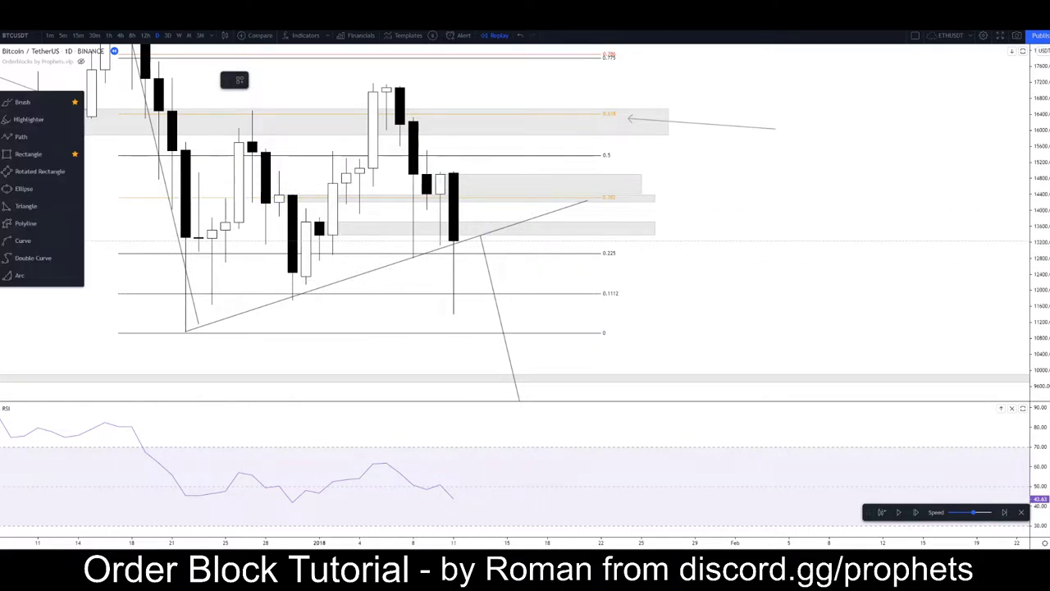
left_click(30, 136)
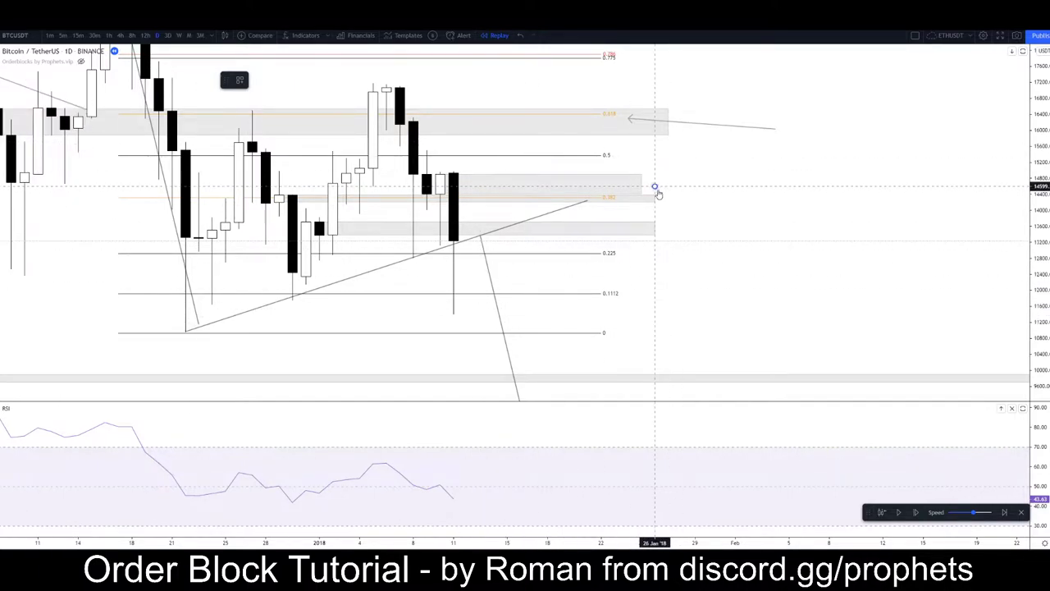
left_click(695, 313)
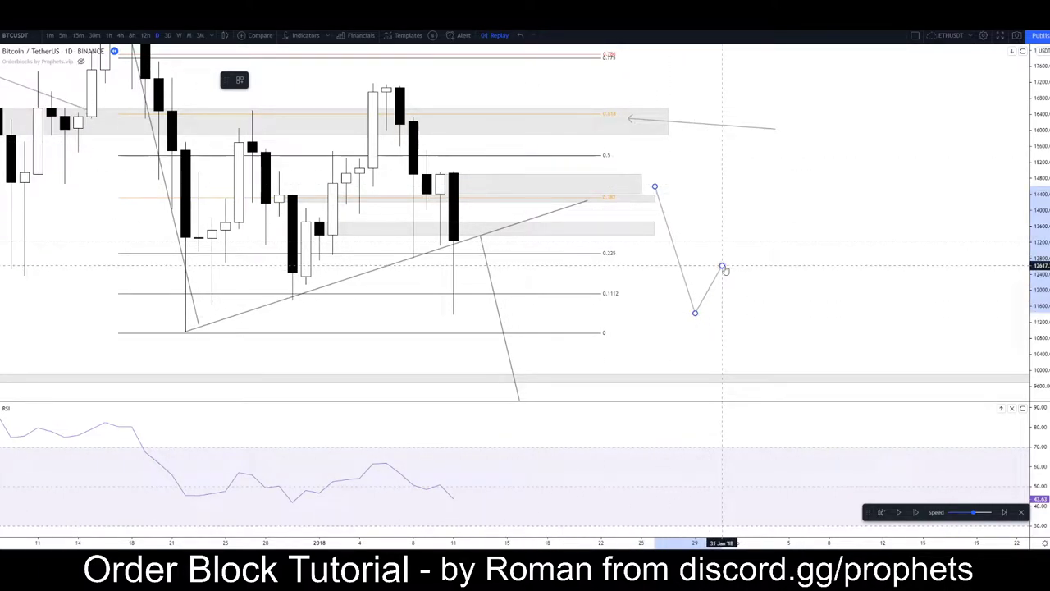
left_click(722, 267)
left_click(749, 328)
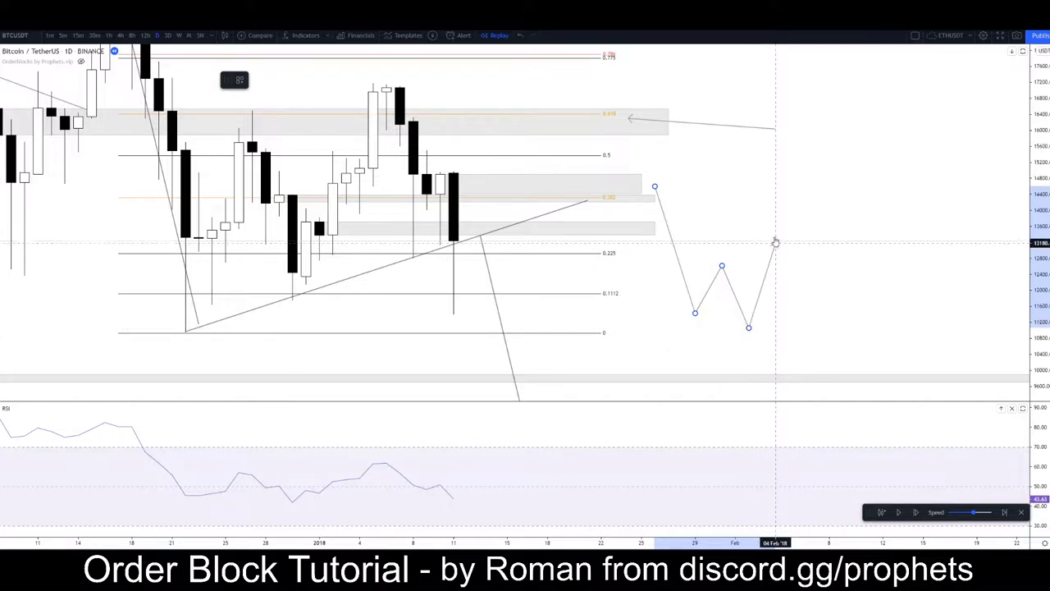
left_click(775, 241)
left_click(802, 290)
left_click(829, 258)
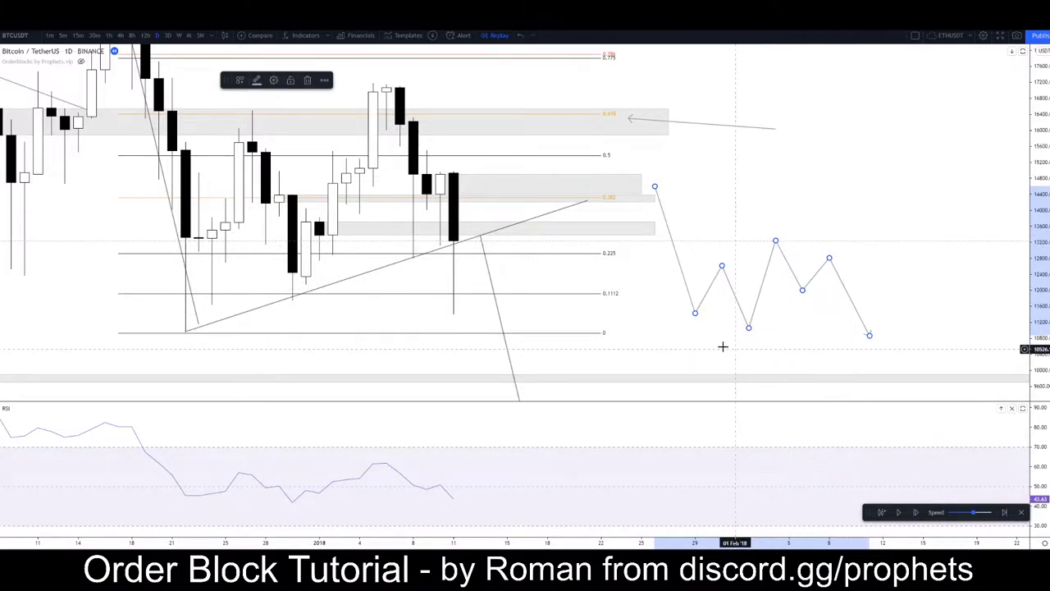
key("ctrl+z")
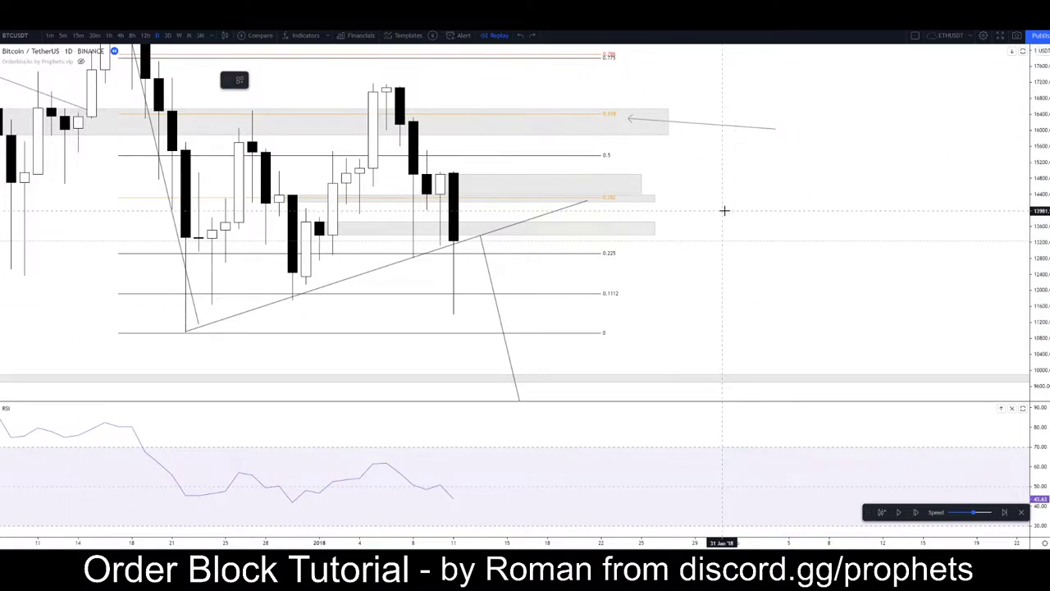
Sketch a zigzag arrow path from about 14,000 on 31 January to about 10,450 on 20 February and delete it
left_click(722, 211)
left_click(775, 338)
left_click(855, 317)
left_click(895, 234)
left_click(964, 269)
double_click(990, 351)
left_click(896, 364)
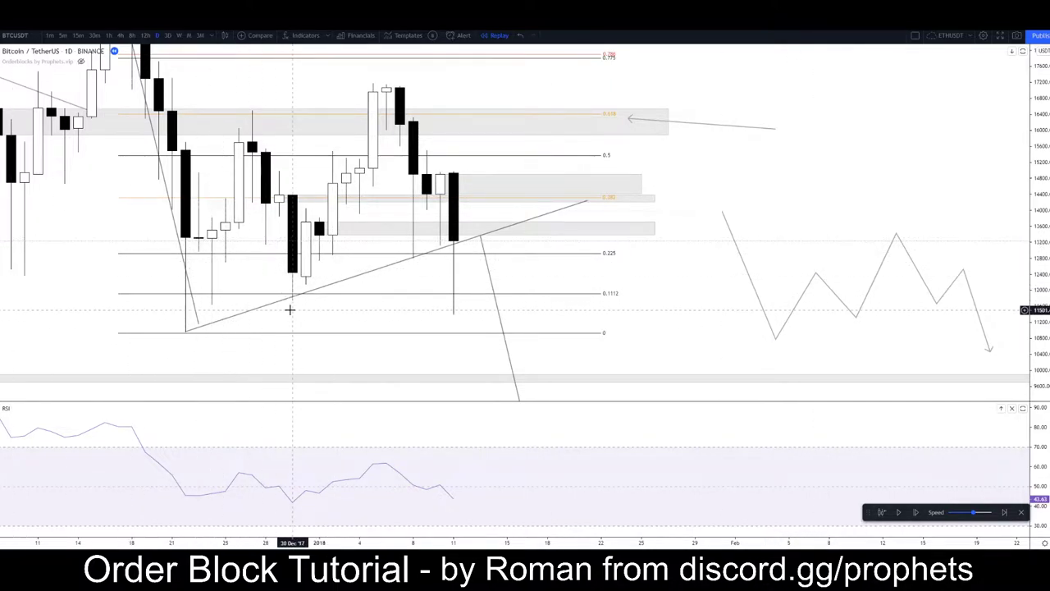
left_click(777, 339)
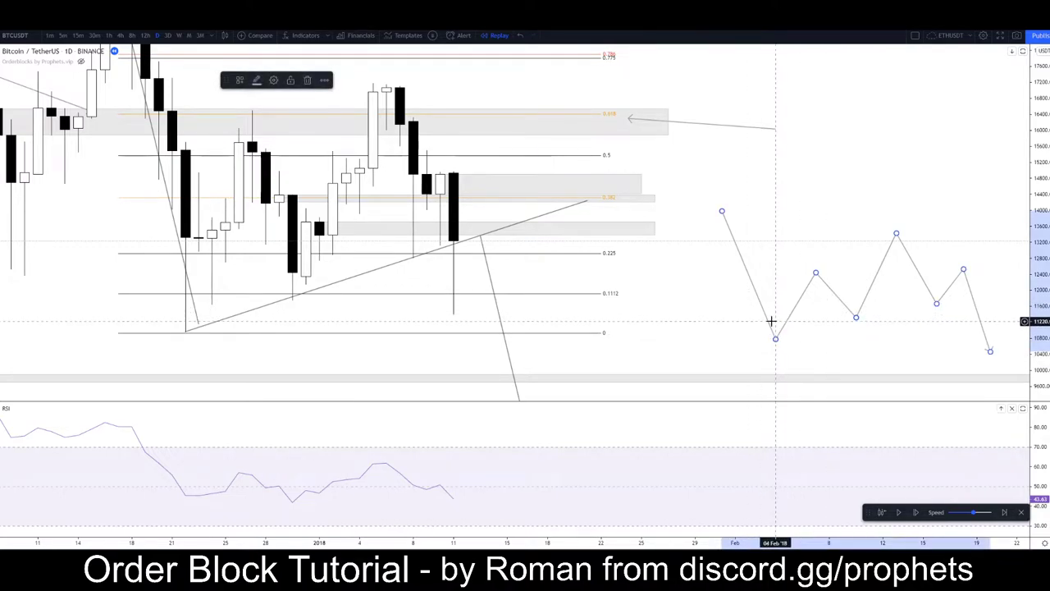
key("Delete")
Delete the zone starting on 1 January near 13,500 and the zone starting on 10 January near 14,700
left_click_drag(730, 304, 947, 204)
left_click_drag(1032, 135, 1026, 265)
scroll(923, 229, "up", 3)
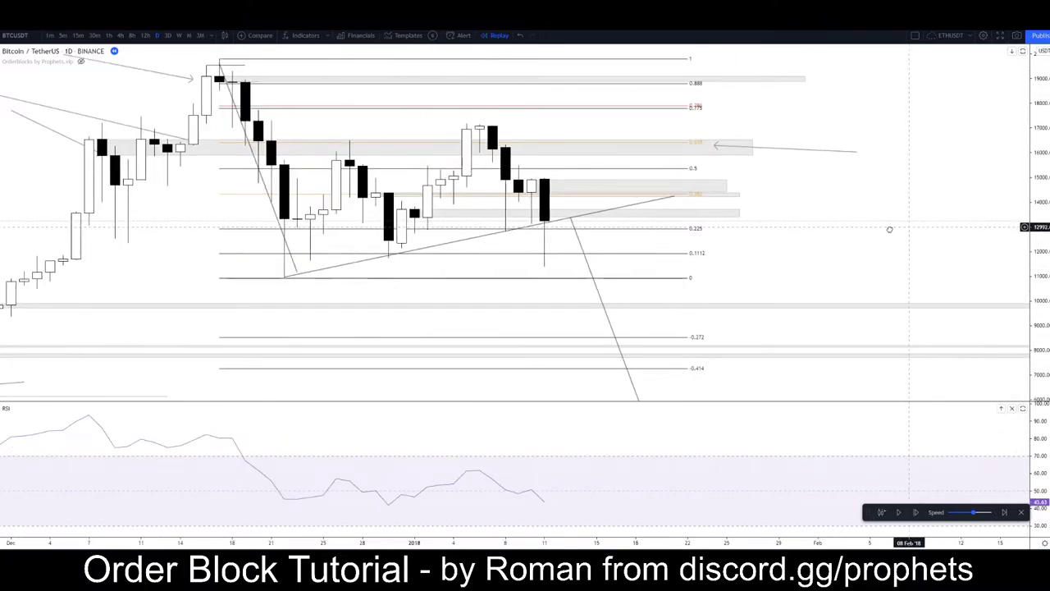
left_click_drag(895, 227, 870, 230)
scroll(820, 271, "down", 2)
left_click_drag(910, 292, 866, 292)
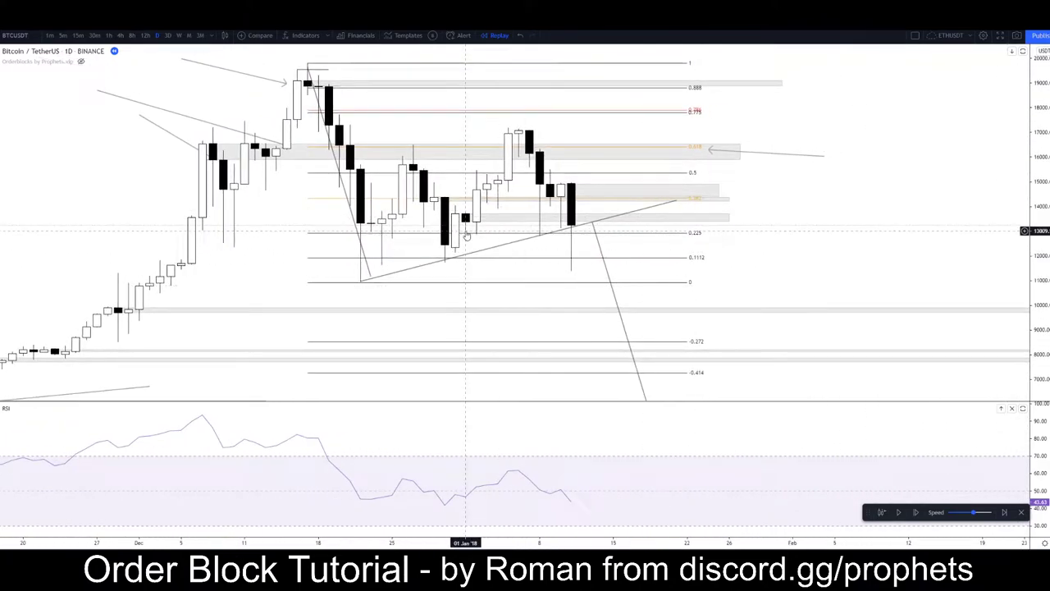
left_click(465, 219)
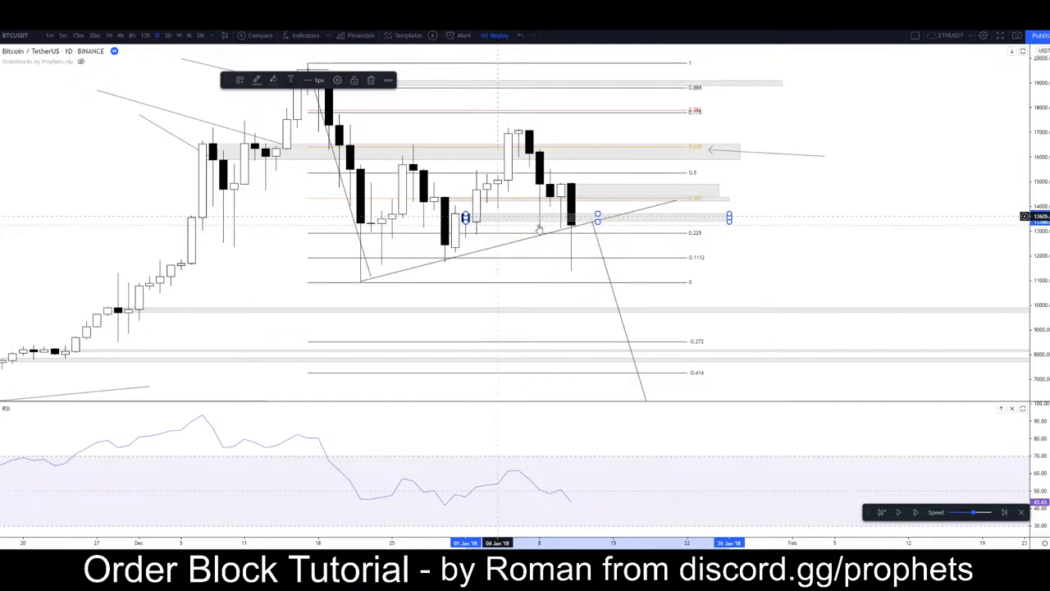
key("Delete")
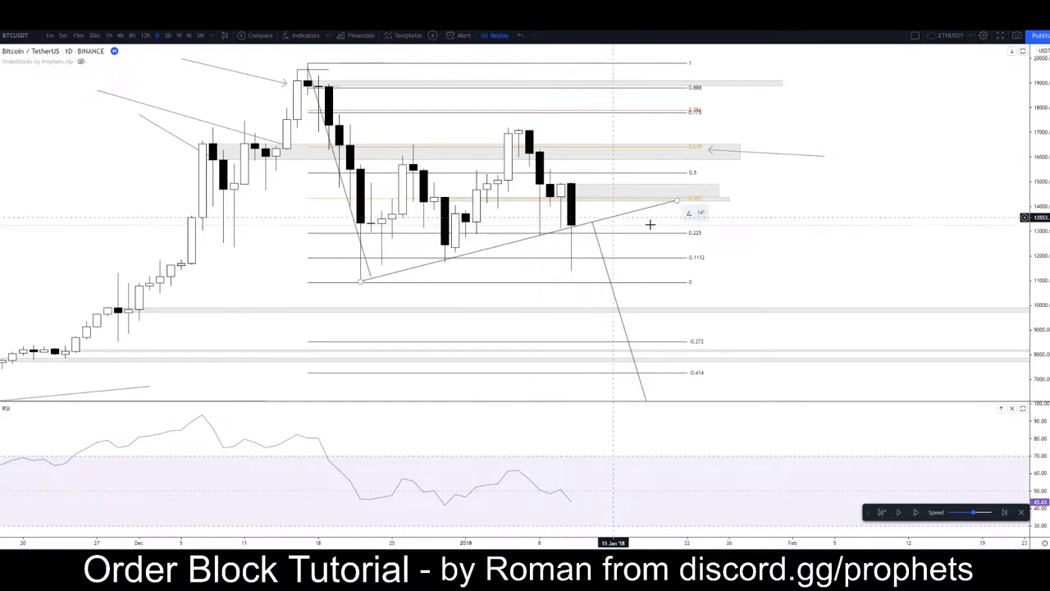
left_click(603, 186)
key("Delete")
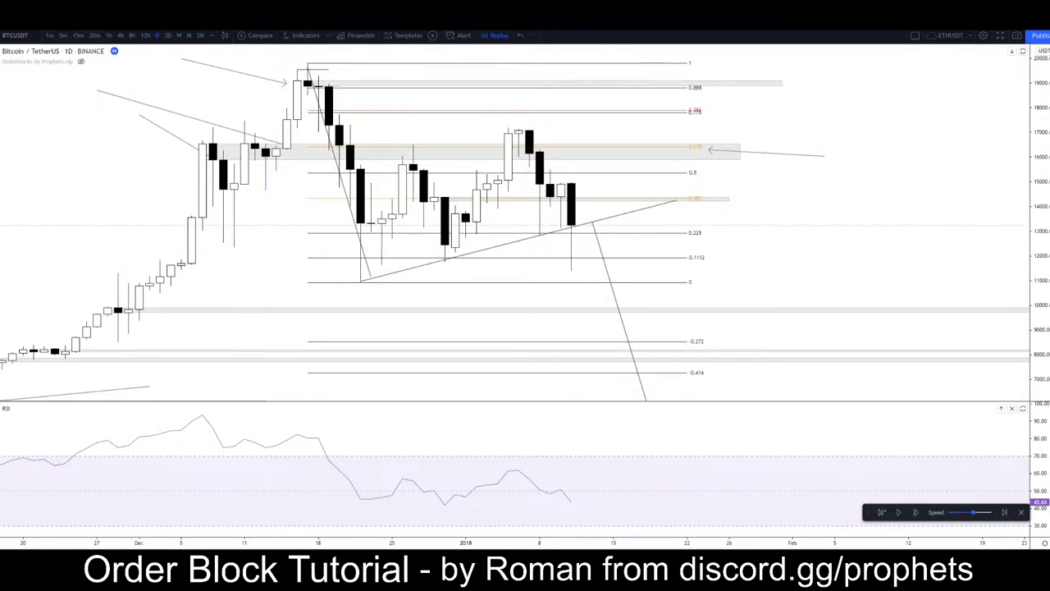
Draw a rectangle zone from about 13,330 on 22 December to about 13,750 on 2 February
left_click(1, 100)
left_click(28, 154)
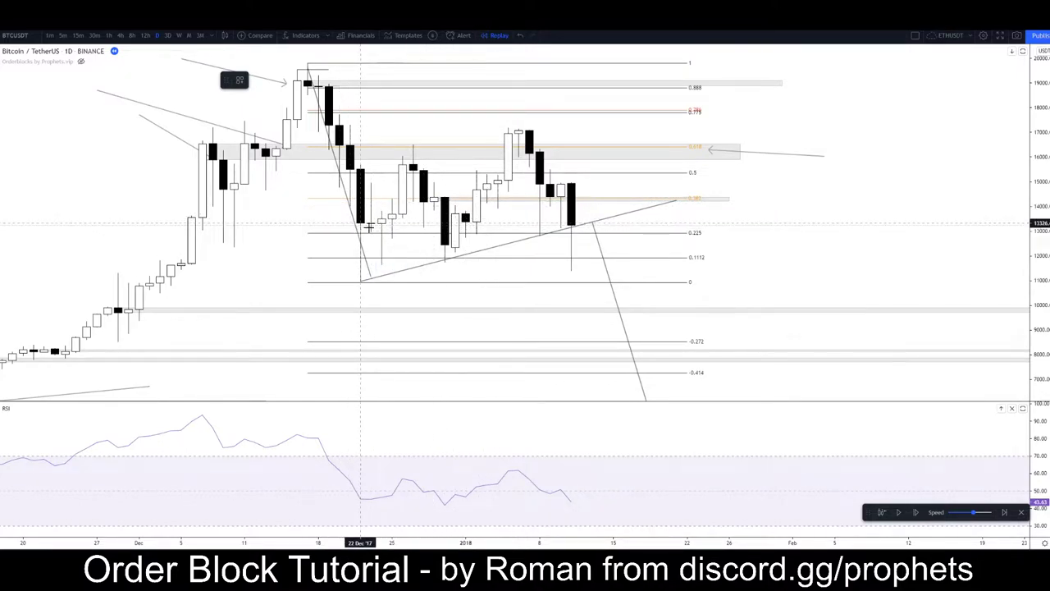
left_click(361, 223)
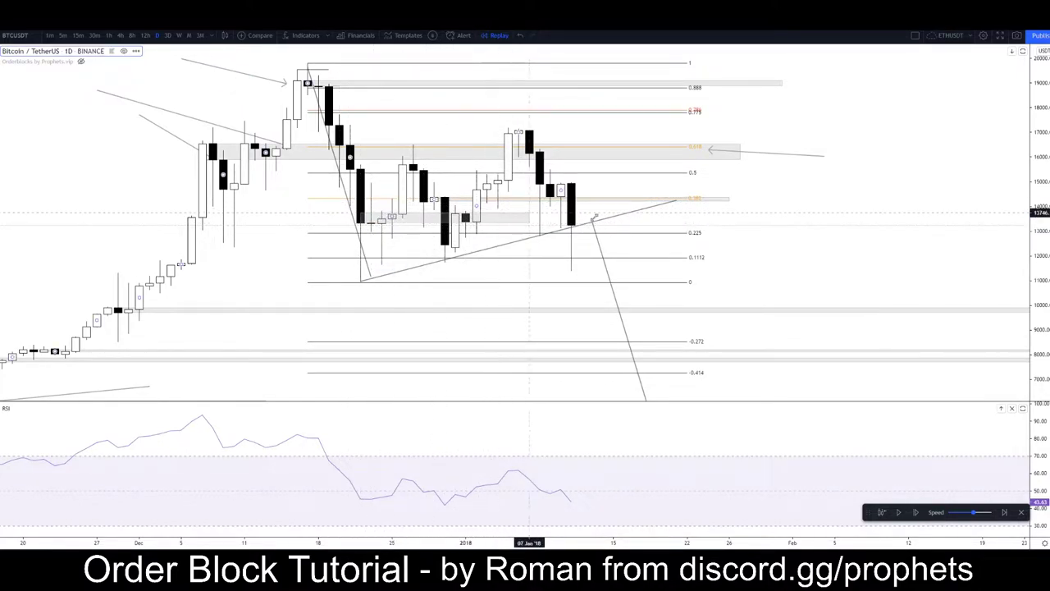
left_click(792, 214)
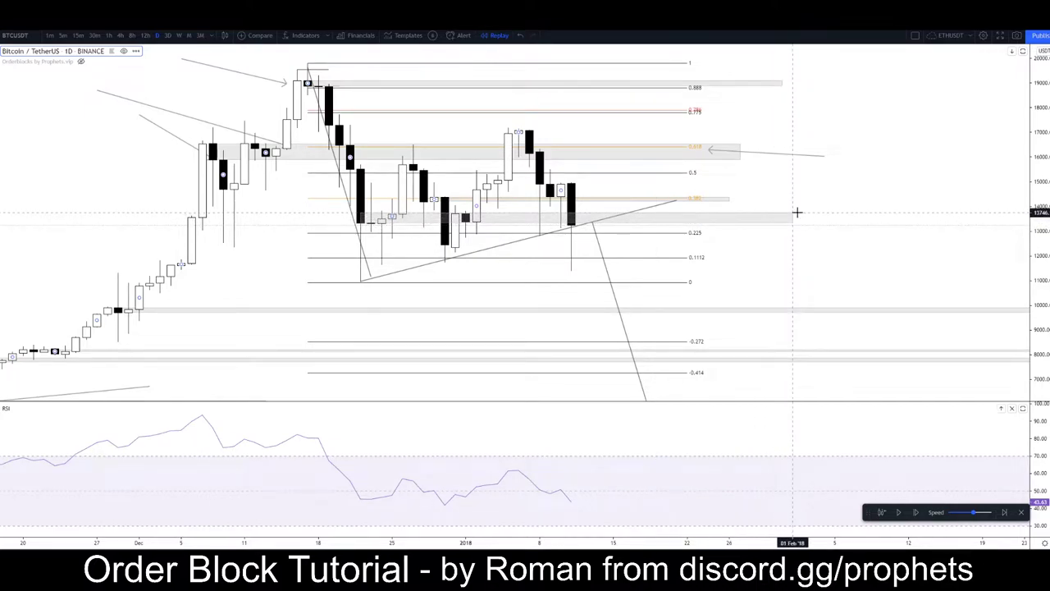
left_click_drag(797, 212, 803, 213)
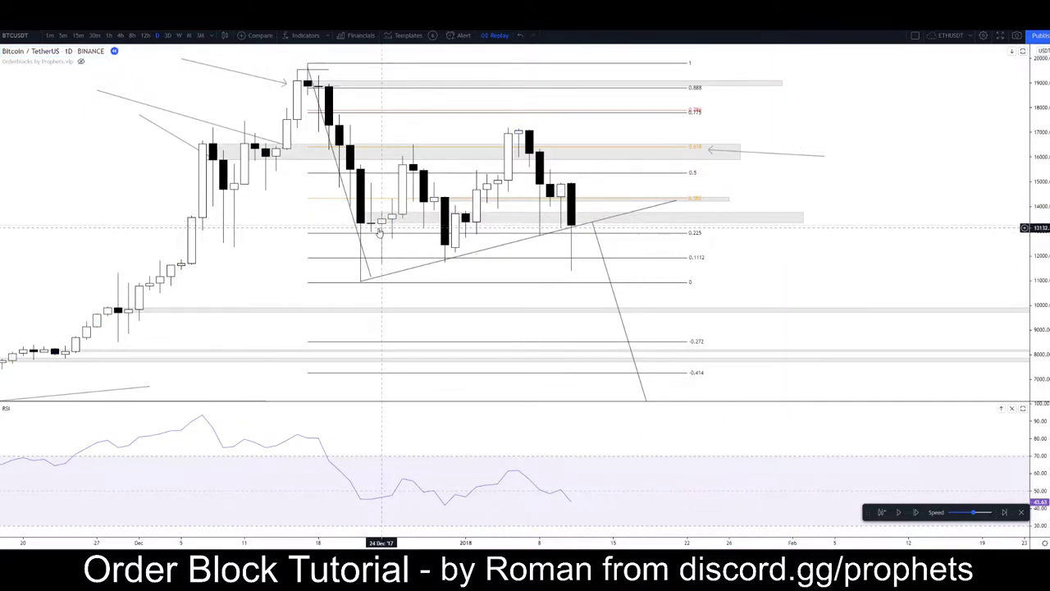
left_click(486, 227)
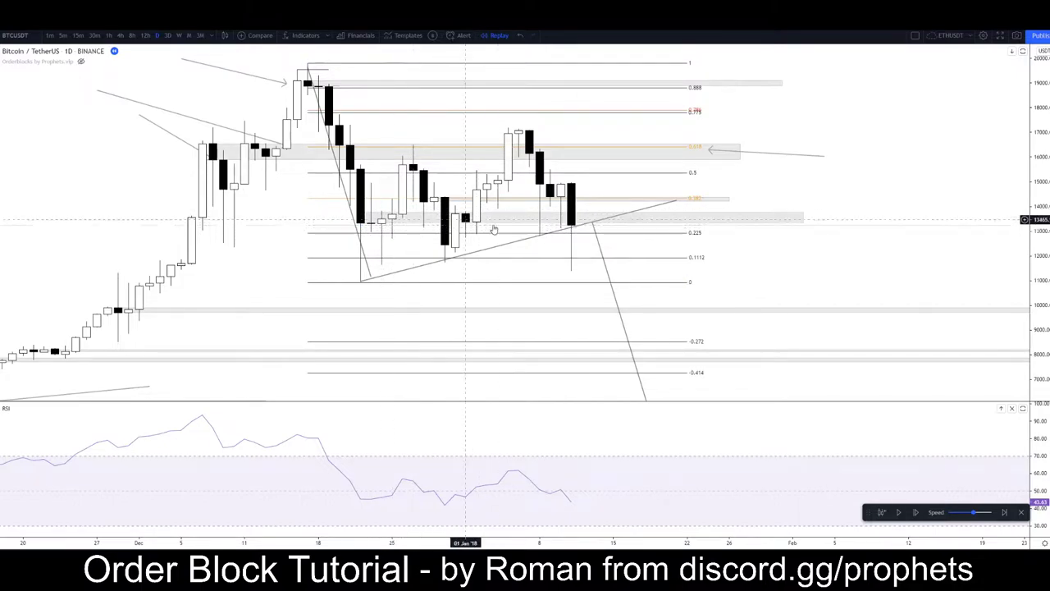
Delete the narrow zone at the 0.382 Fibonacci level and play the replay forward to 12 January 2018
left_click(456, 199)
key("Delete")
left_click_drag(757, 188, 801, 137)
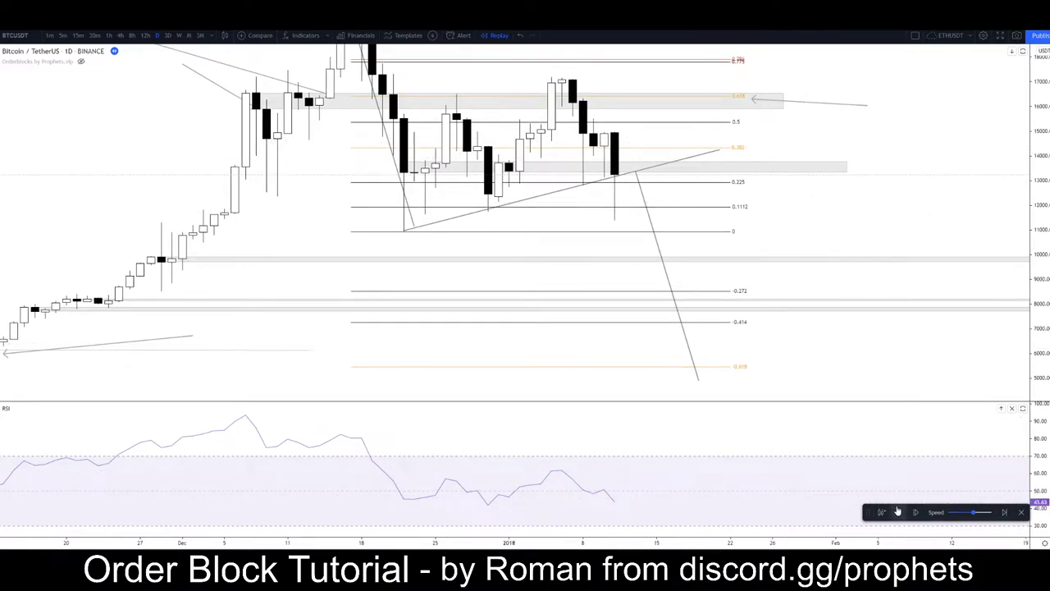
left_click(897, 511)
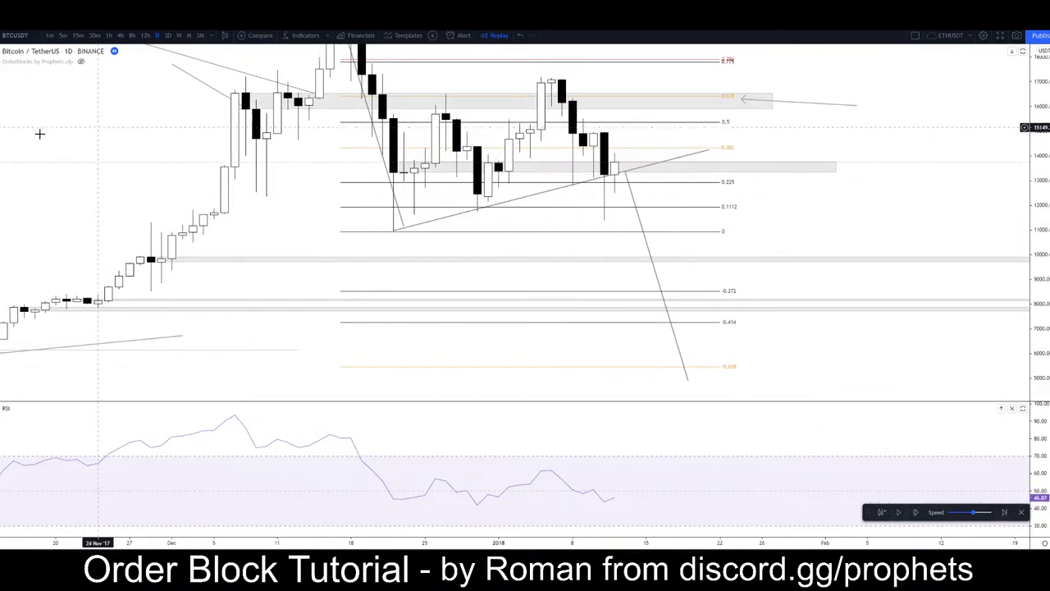
left_click(2, 101)
left_click(24, 137)
left_click(604, 327)
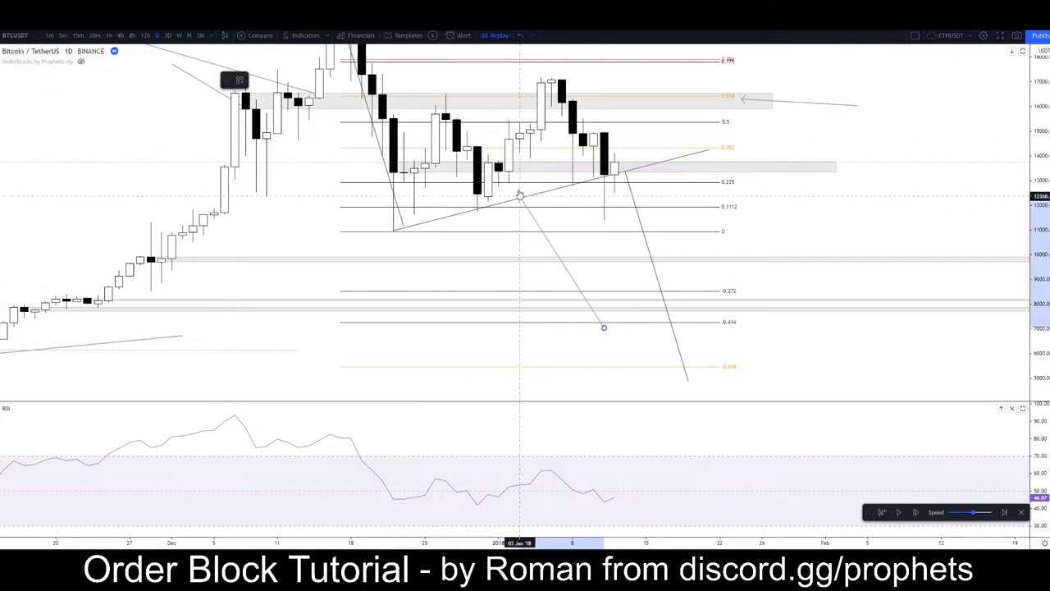
left_click(604, 180)
key("Delete")
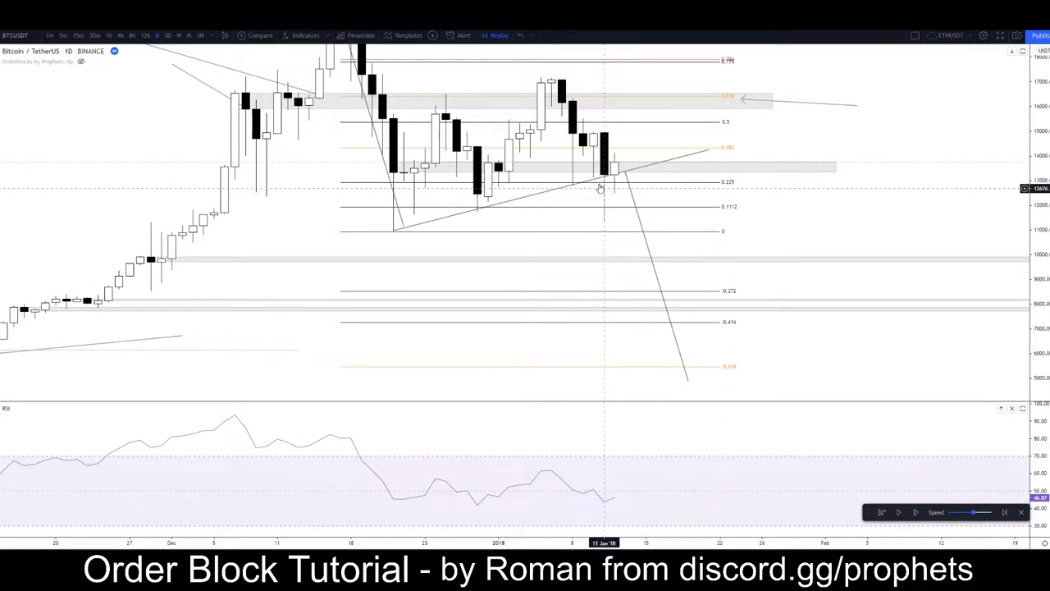
Draw a horizontal trend line from the 30 December low near 11,750 to 13 January
key("alt+t")
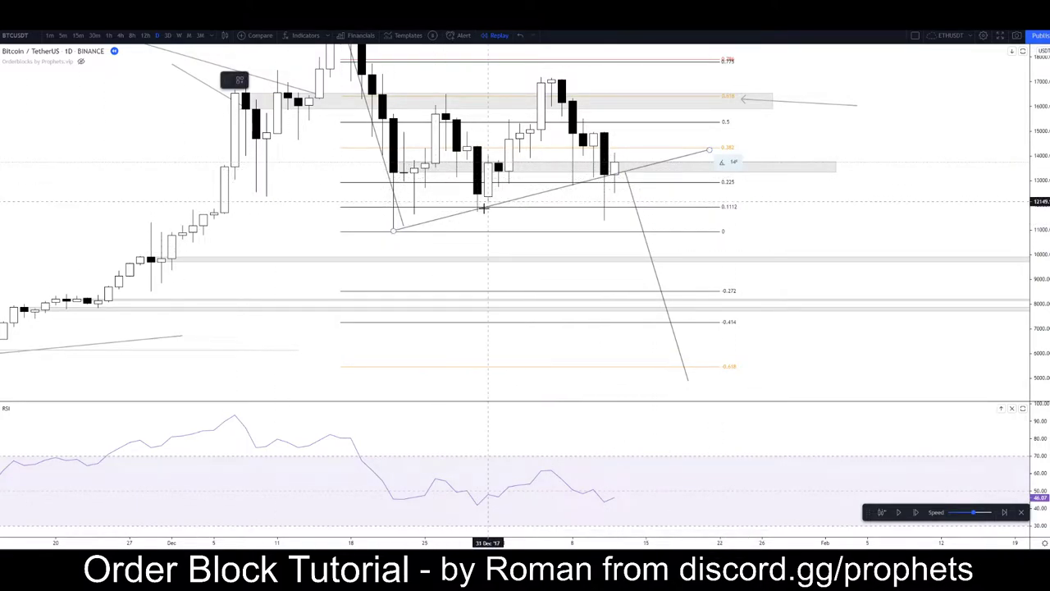
left_click(626, 224, "shift")
left_click(550, 239)
left_click_drag(853, 206, 856, 230)
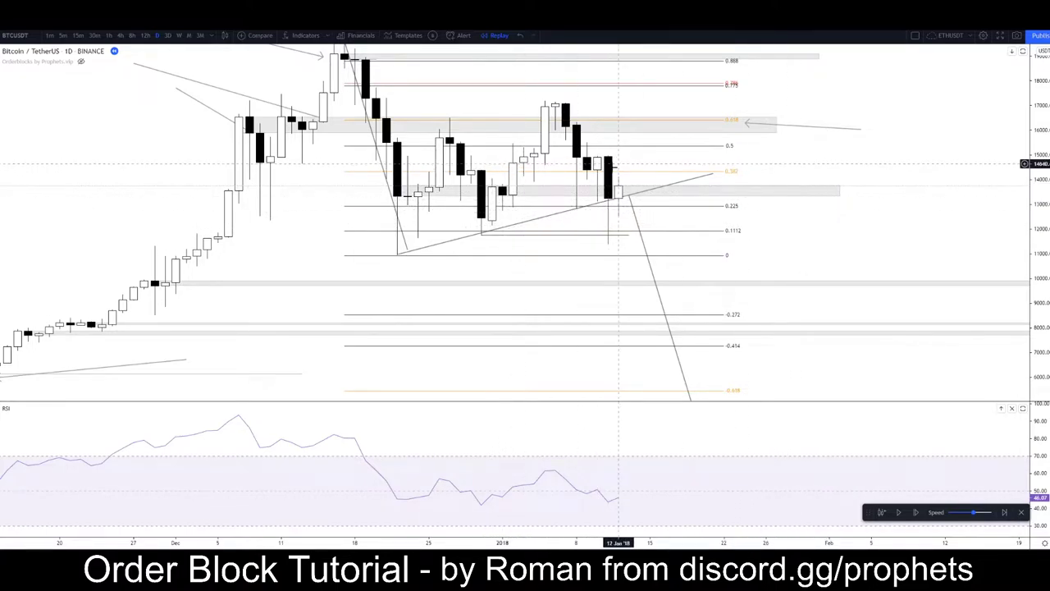
Draw a rectangle zone from about 14,900 on 10 January to about 14,400 on 21 January
left_click(2, 102)
left_click(43, 154)
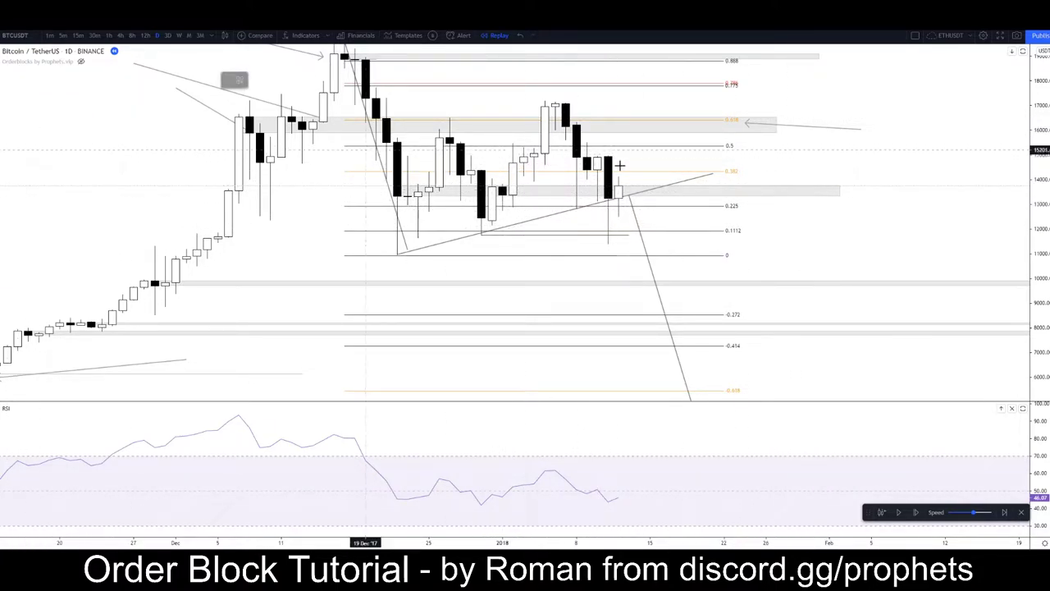
left_click_drag(597, 156, 713, 171)
Play the replay forward to 14 January 2018 and switch the chart to the 4-hour timeframe
left_click(817, 290)
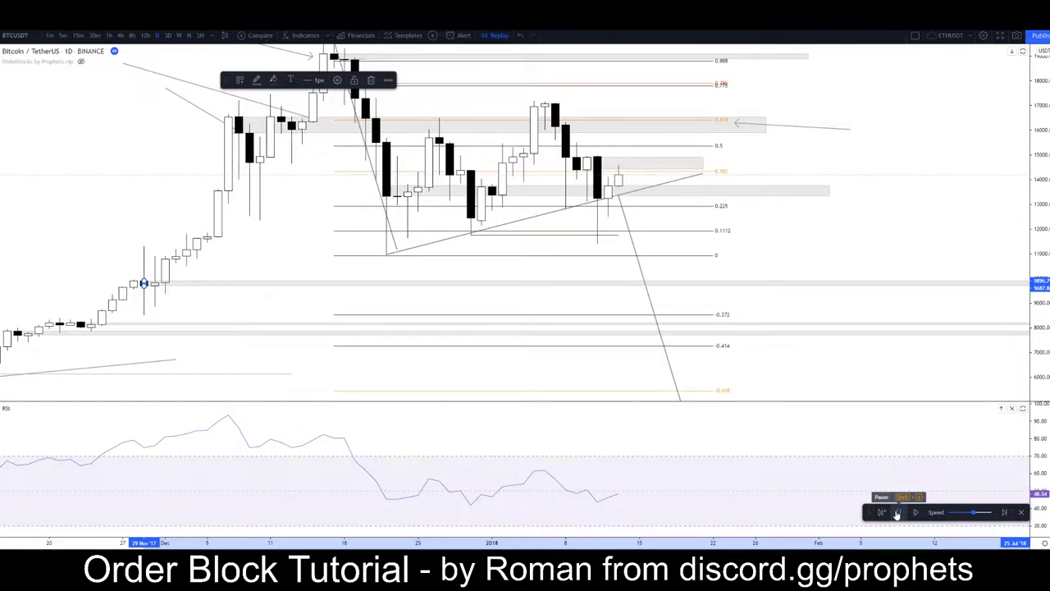
left_click(897, 513)
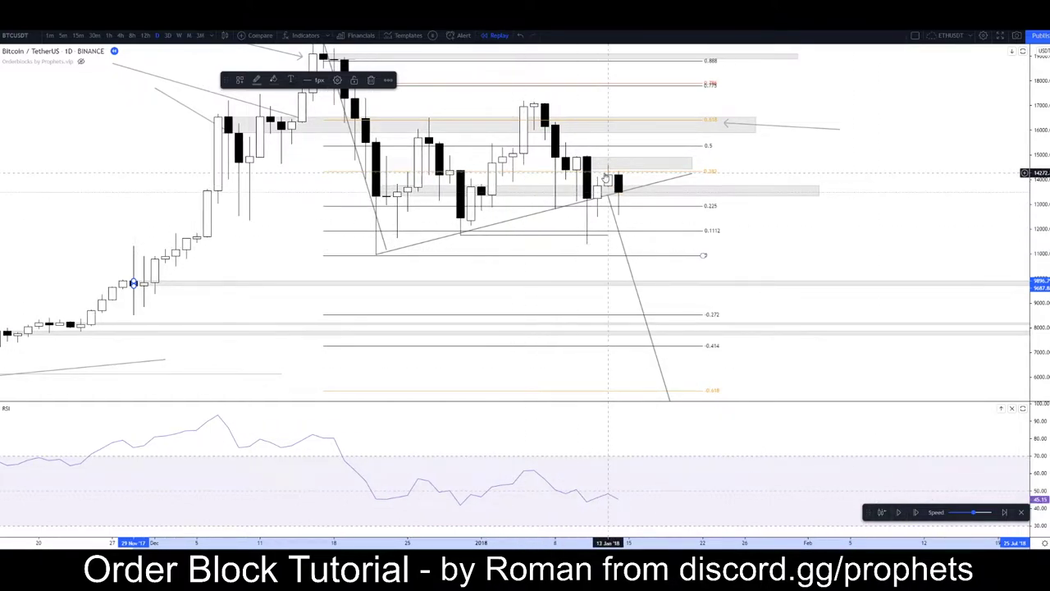
left_click(120, 35)
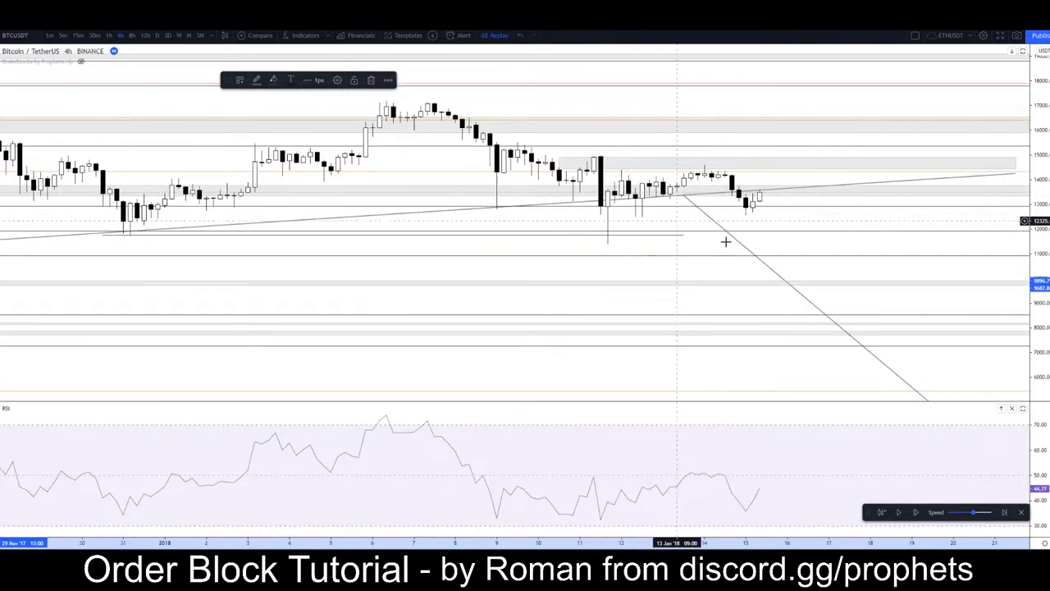
scroll(692, 228, "up", 5)
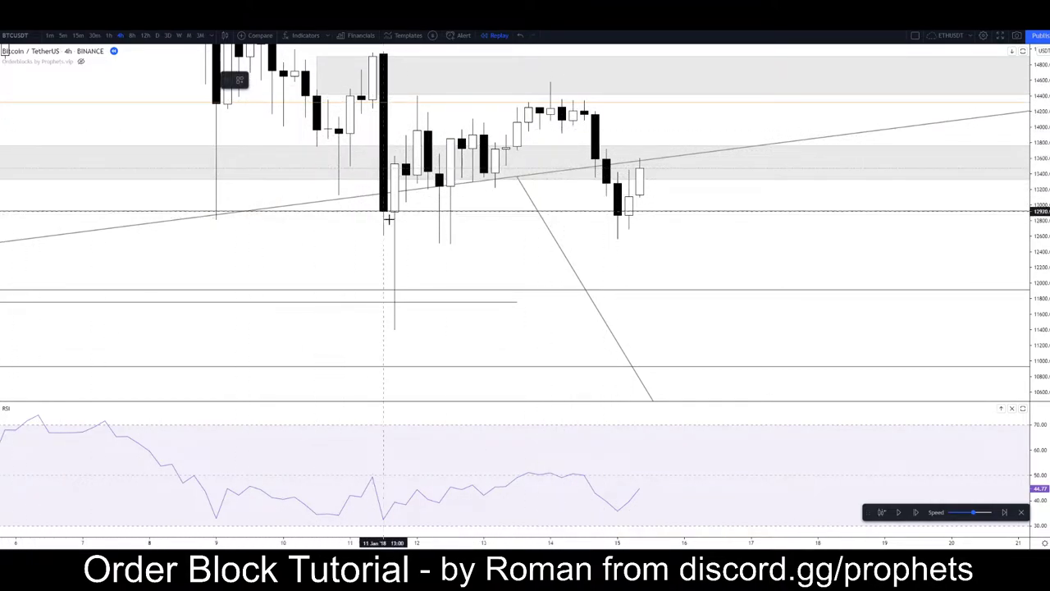
Draw divergence trend lines joining the 11 and 15 January lows, on price from about 12,911 to 12,829 and on the RSI
left_click_drag(395, 213, 628, 218)
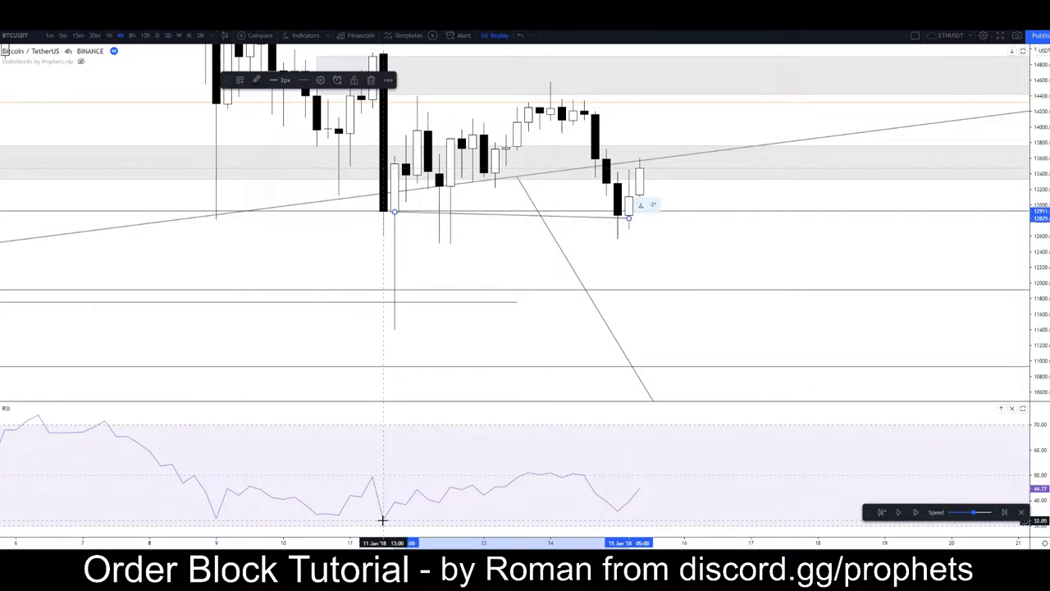
left_click(484, 255)
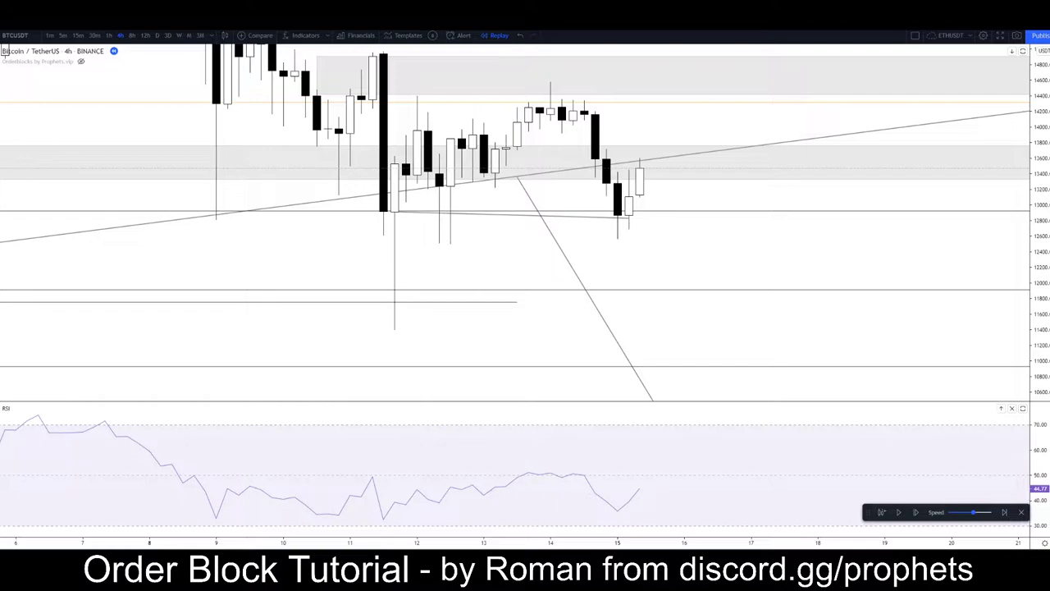
left_click_drag(383, 521, 617, 510)
left_click(617, 511)
left_click(483, 249)
Draw a zigzag path from the 15 January candle through about 11,600, 12,600 and 11,200, ending near 13,400 on 26 January
scroll(503, 241, "down", 8)
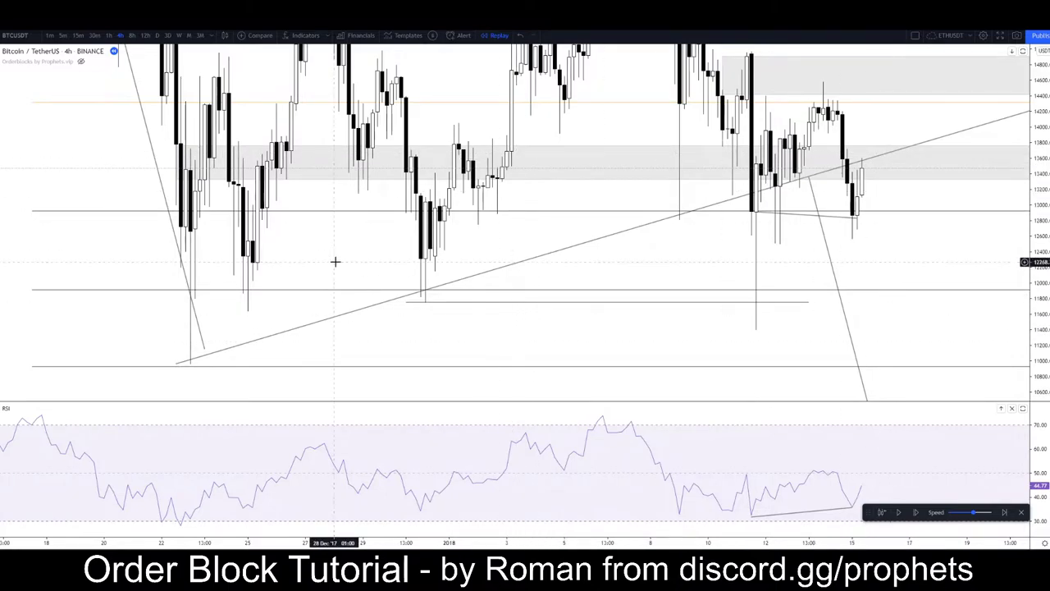
scroll(741, 197, "up", 3)
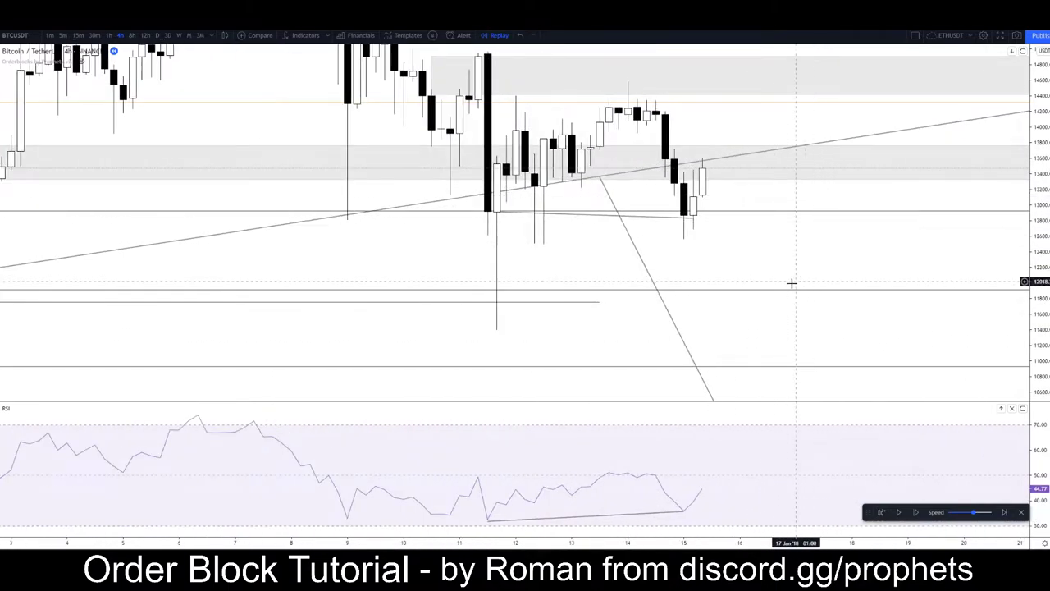
scroll(683, 201, "down", 5)
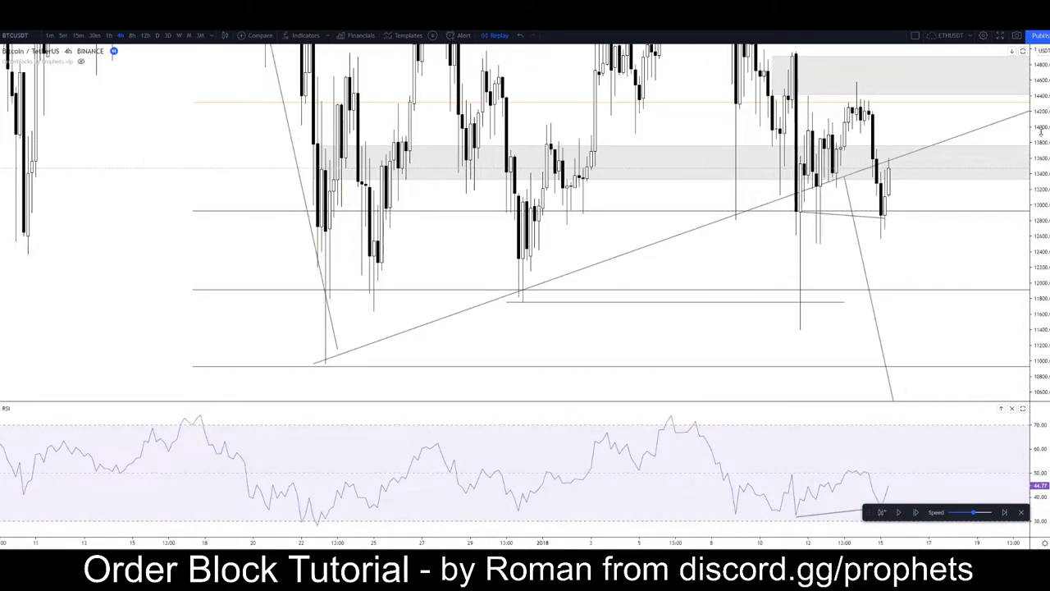
scroll(886, 267, "down", 4)
left_click_drag(788, 244, 483, 246)
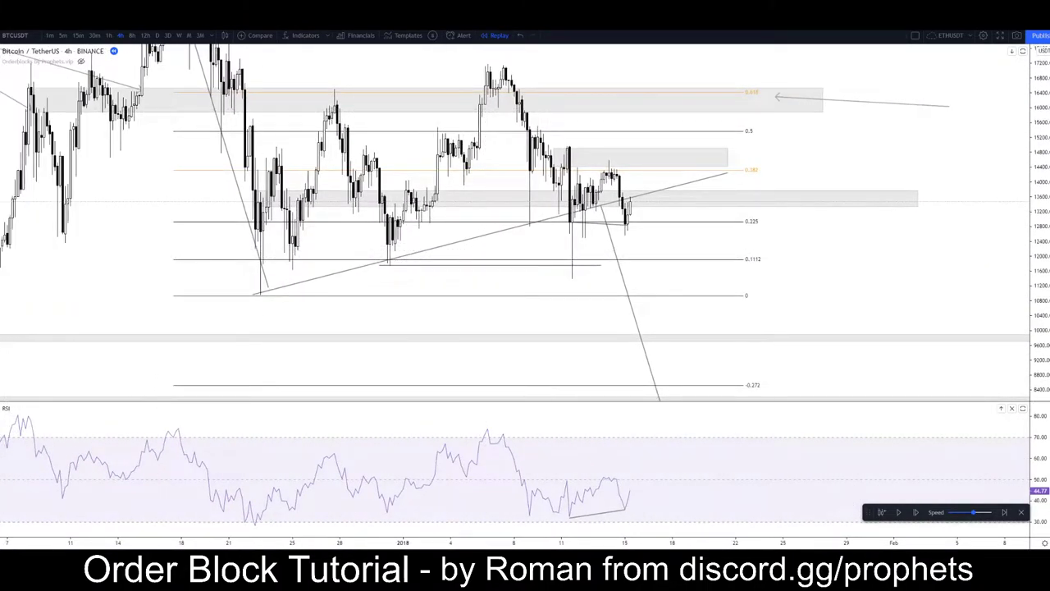
left_click(2, 100)
left_click(25, 141)
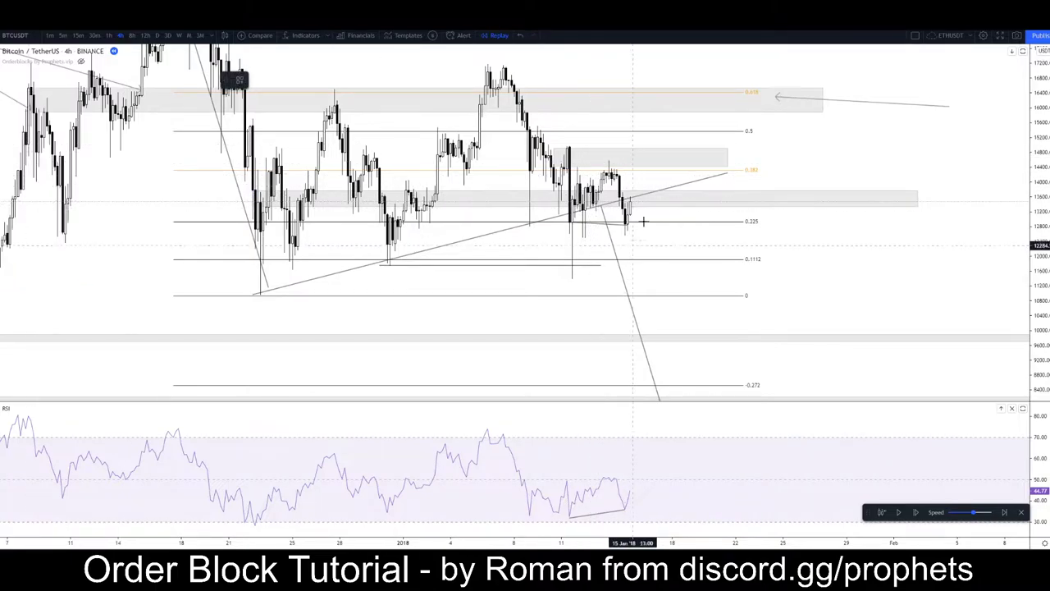
left_click(681, 270)
left_click(722, 233)
left_click(762, 287)
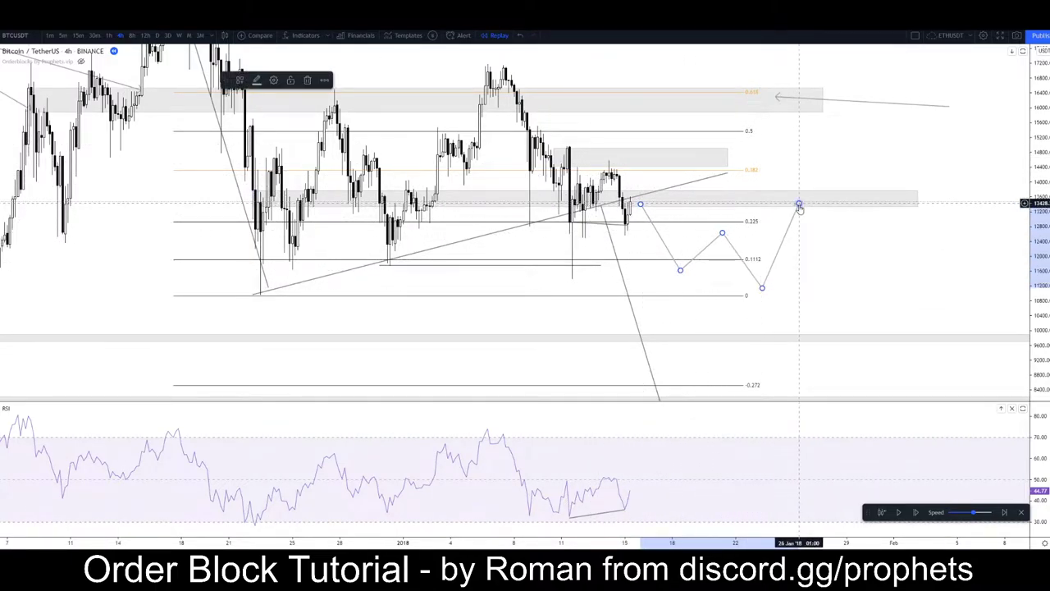
double_click(799, 205)
left_click(0, 119)
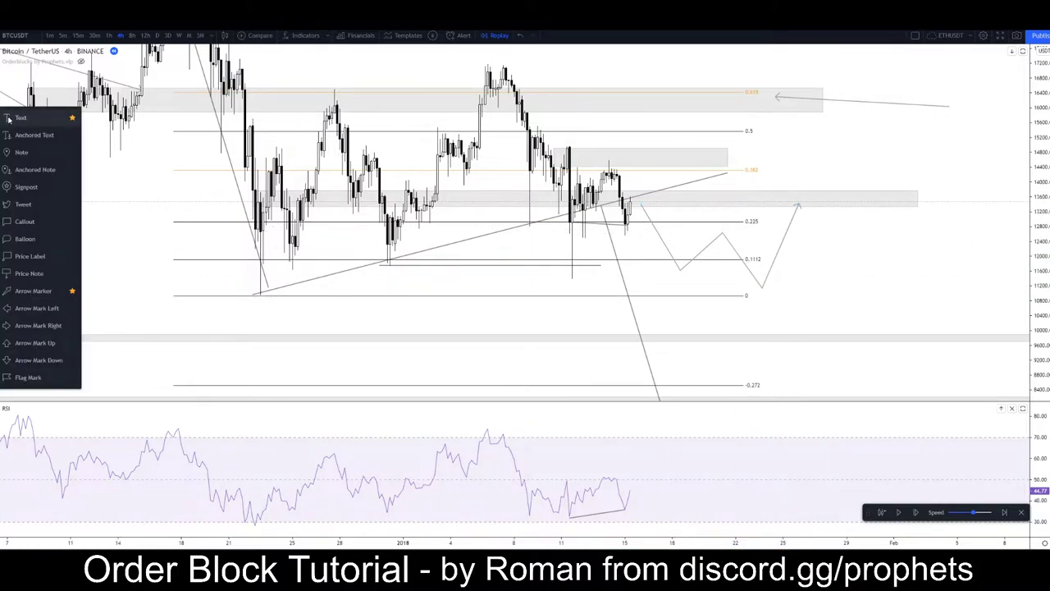
left_click(168, 238)
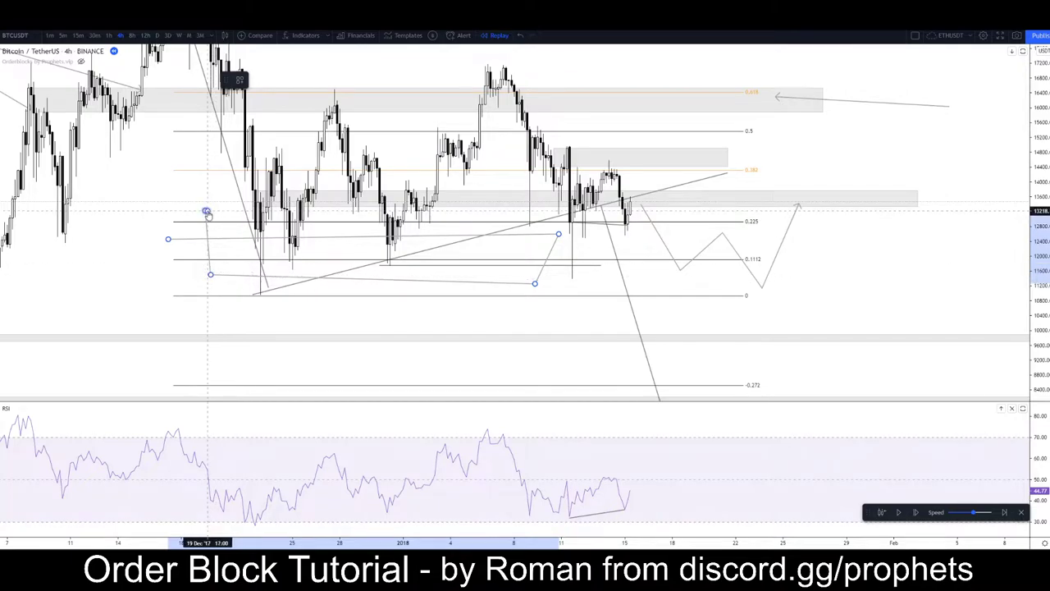
key("Escape")
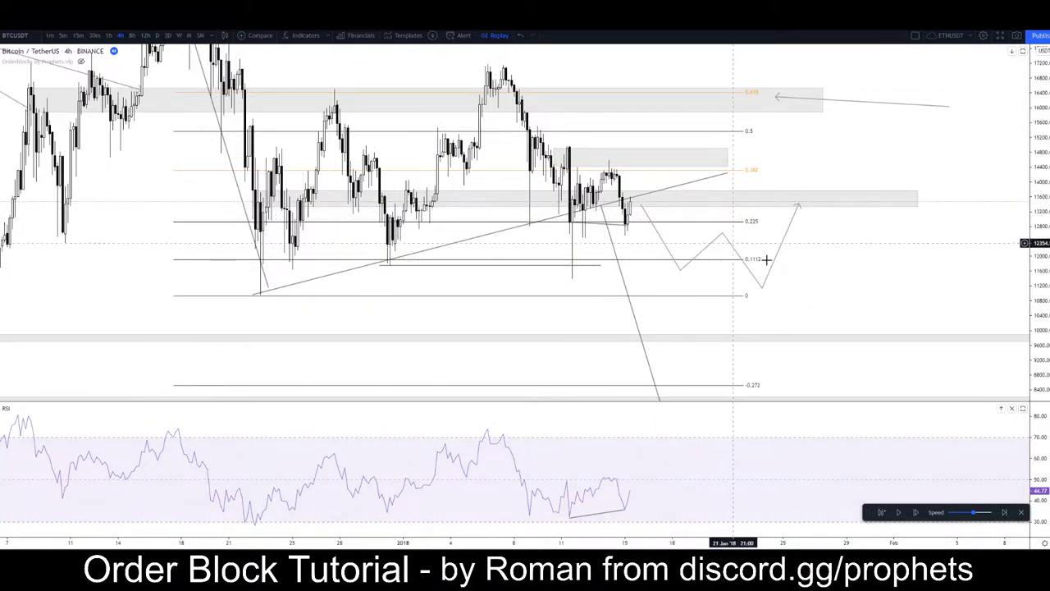
Delete the divergence trend line between the 11 and 15 January lows on the RSI
scroll(321, 254, "down", 3)
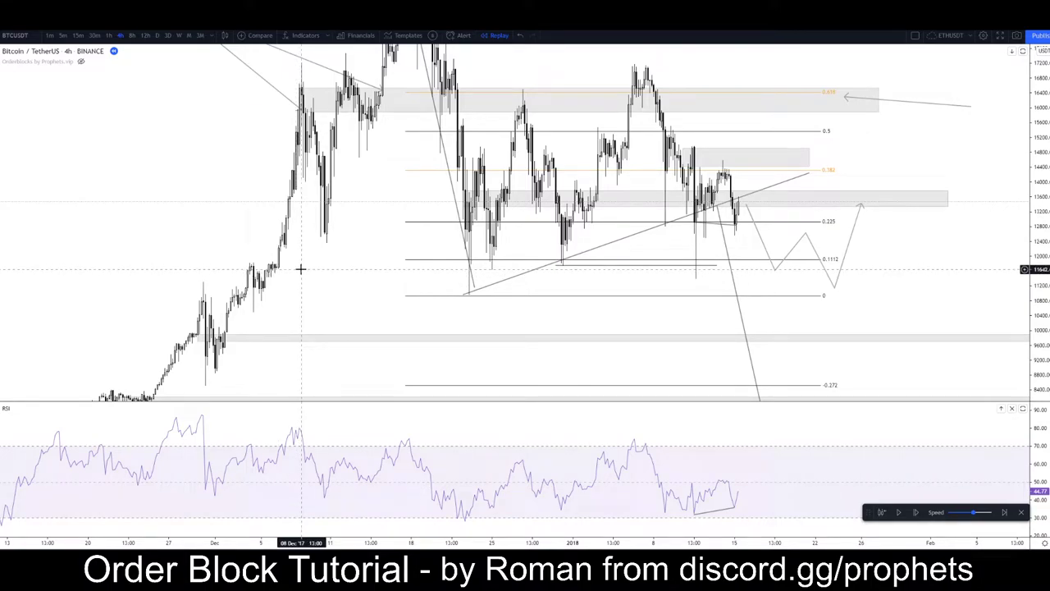
scroll(300, 268, "up", 5)
right_click(396, 231)
left_click(407, 228)
scroll(408, 228, "down", 5)
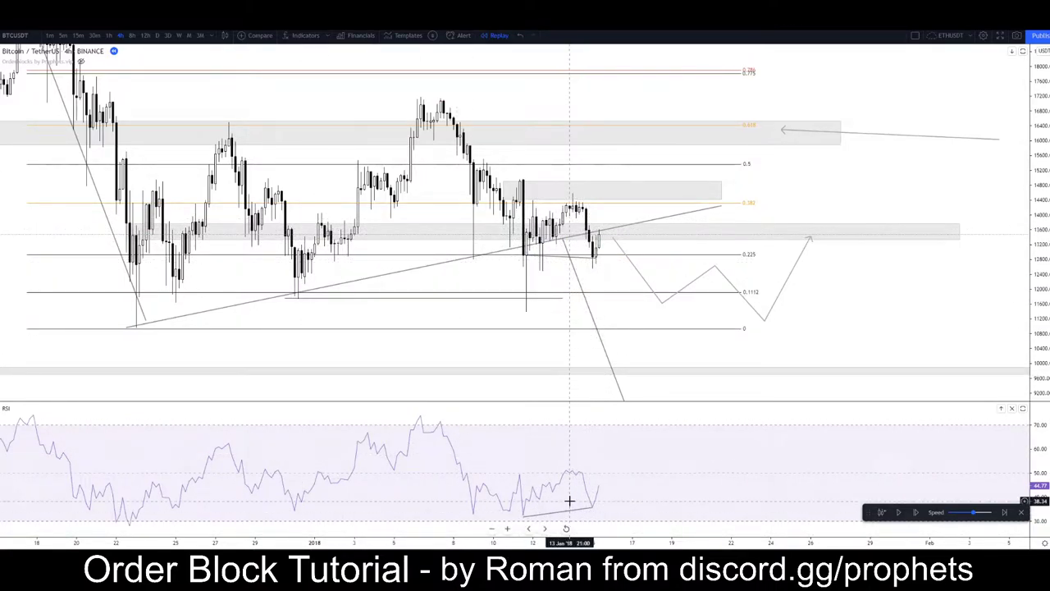
left_click(576, 508)
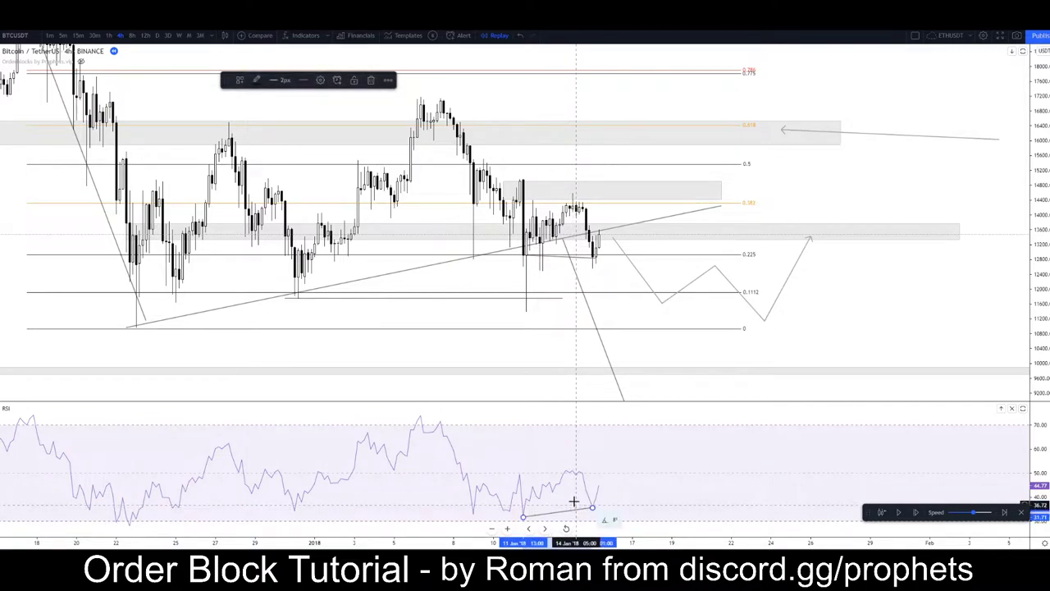
key("Delete")
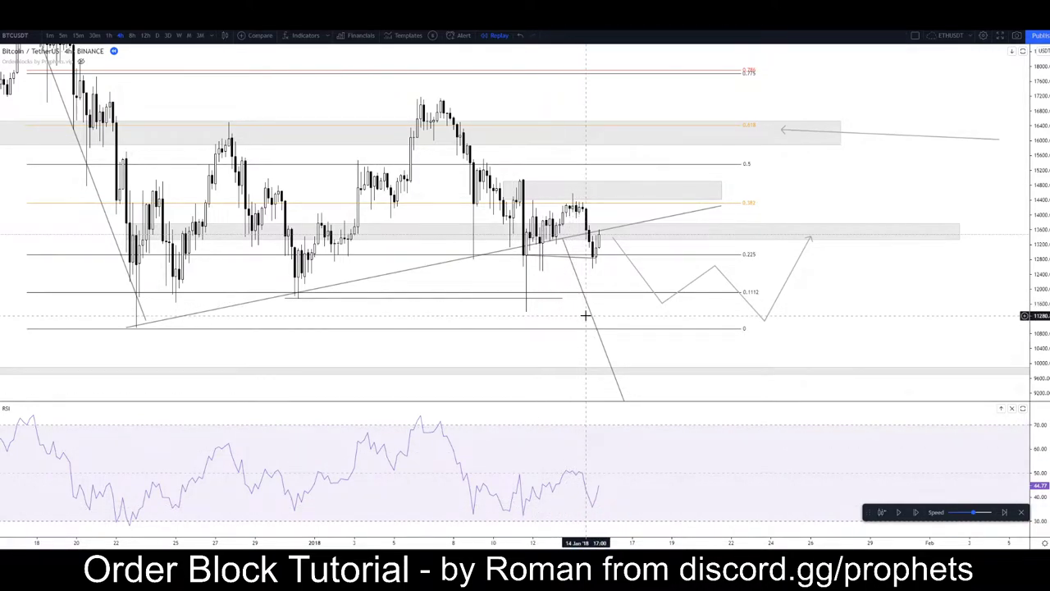
Move the steep falling line to start at the latest candle, and delete the zigzag path, the 11,750 line and the price divergence line
left_click_drag(592, 319, 628, 311)
left_click(586, 298)
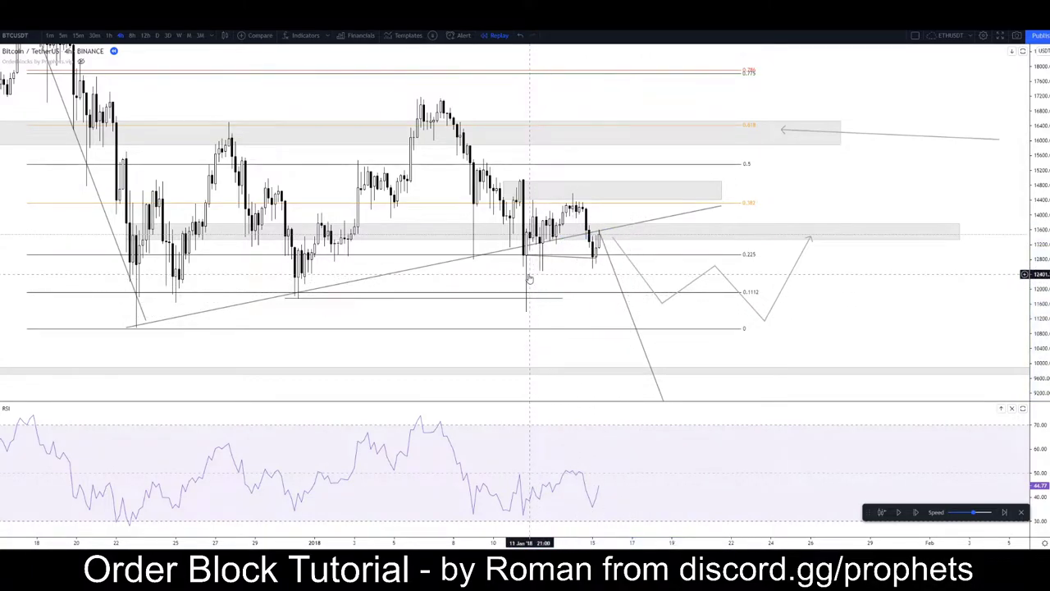
left_click(615, 250)
key("Delete")
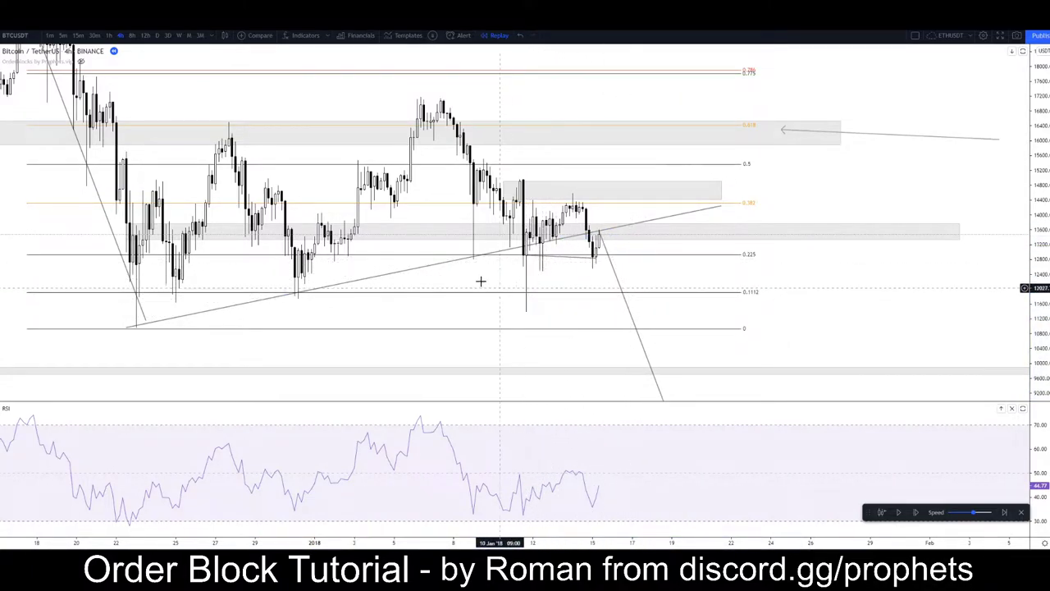
left_click(563, 257)
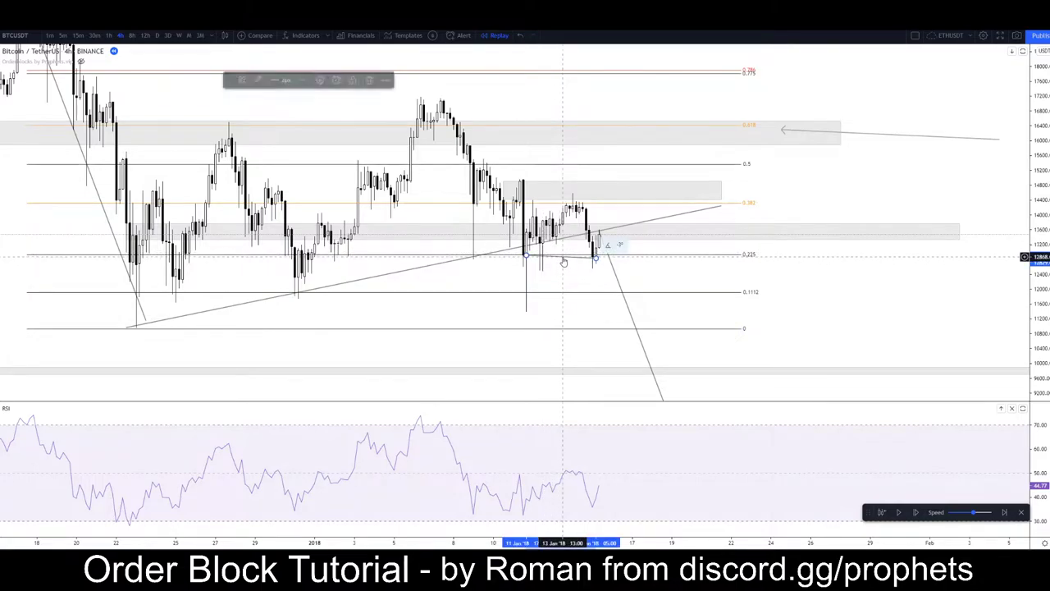
key("Delete")
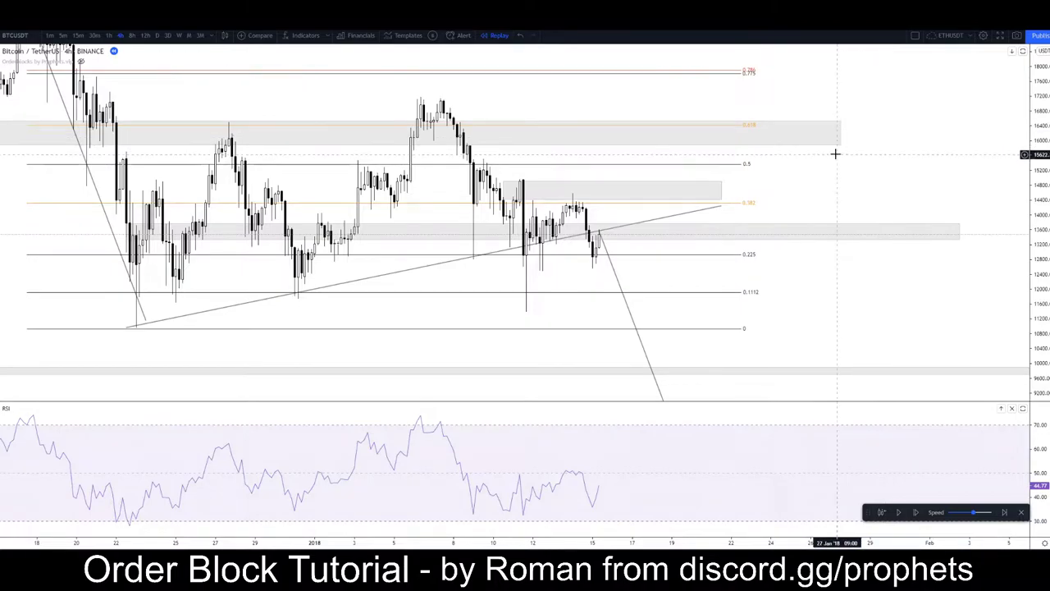
Trace the swing highs and lows from the December 2017 peak to the 15 January candle with a path, and remove it
scroll(837, 152, "down", 2)
scroll(755, 266, "up", 1)
left_click_drag(845, 300, 813, 366)
scroll(823, 285, "down", 1)
left_click_drag(1042, 111, 1037, 242)
scroll(975, 277, "down", 2)
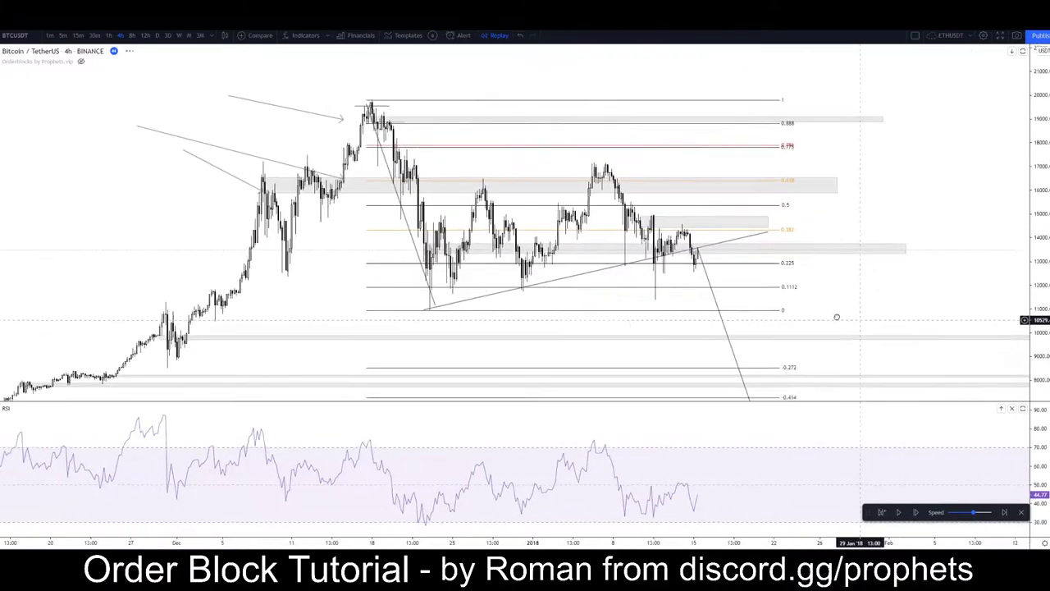
left_click(254, 74)
left_click(315, 279)
left_click(358, 158)
left_click(413, 239)
left_click(481, 129)
left_click(550, 222)
left_click(580, 216)
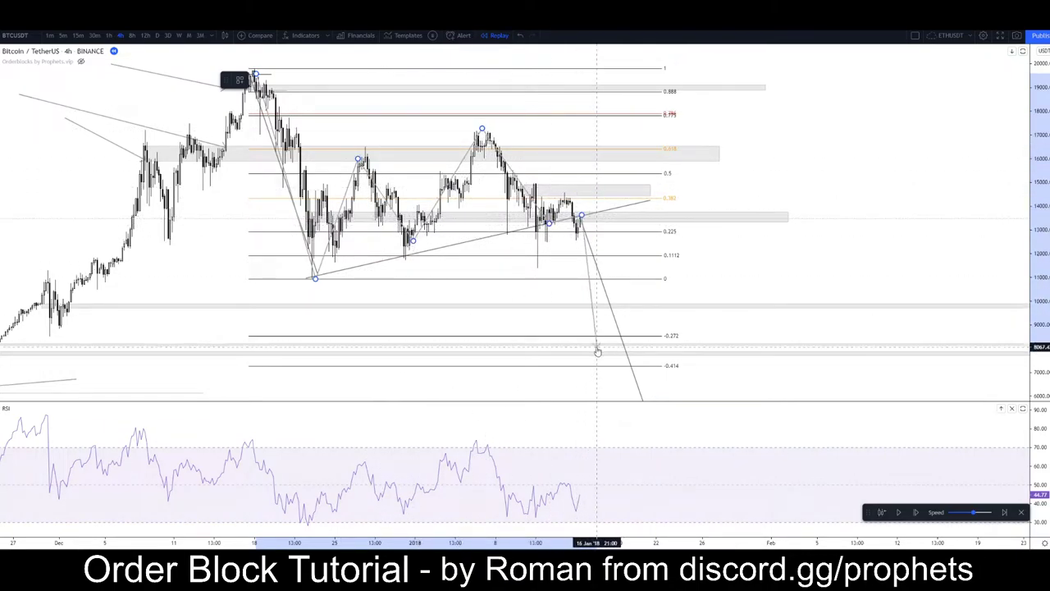
key("Delete")
Duplicate the steep falling line and place the copy parallel to it, running from the 14 January high near 14,600 to about 6,100
left_click_drag(516, 320, 513, 263)
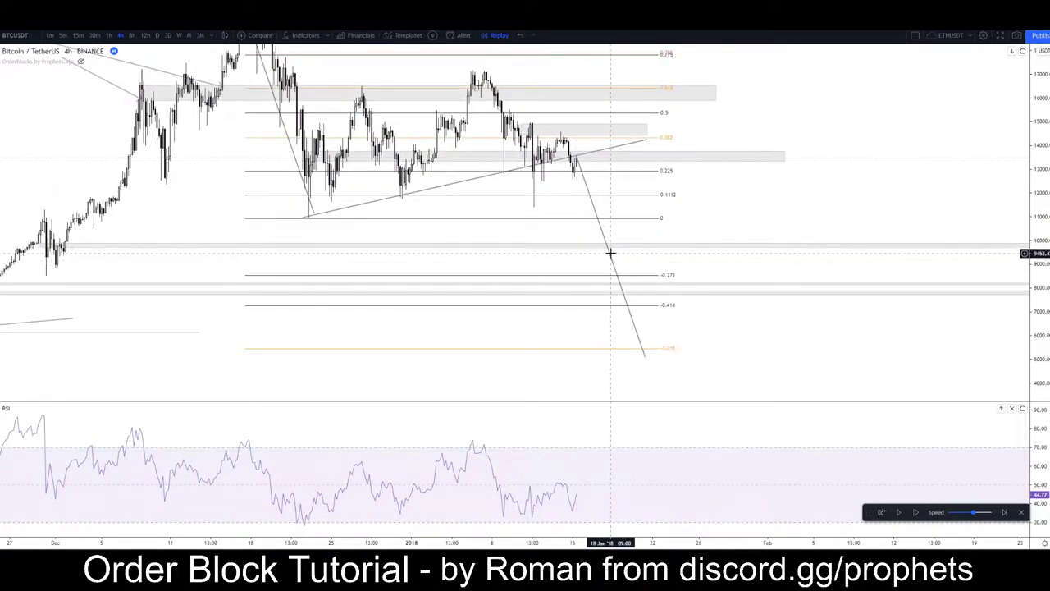
mouse_move(612, 261)
left_mouse_down()
mouse_move(598, 227)
mouse_move(586, 235)
mouse_move(602, 228)
mouse_move(597, 237)
mouse_move(583, 204)
mouse_move(605, 248)
left_mouse_up()
left_click(596, 265)
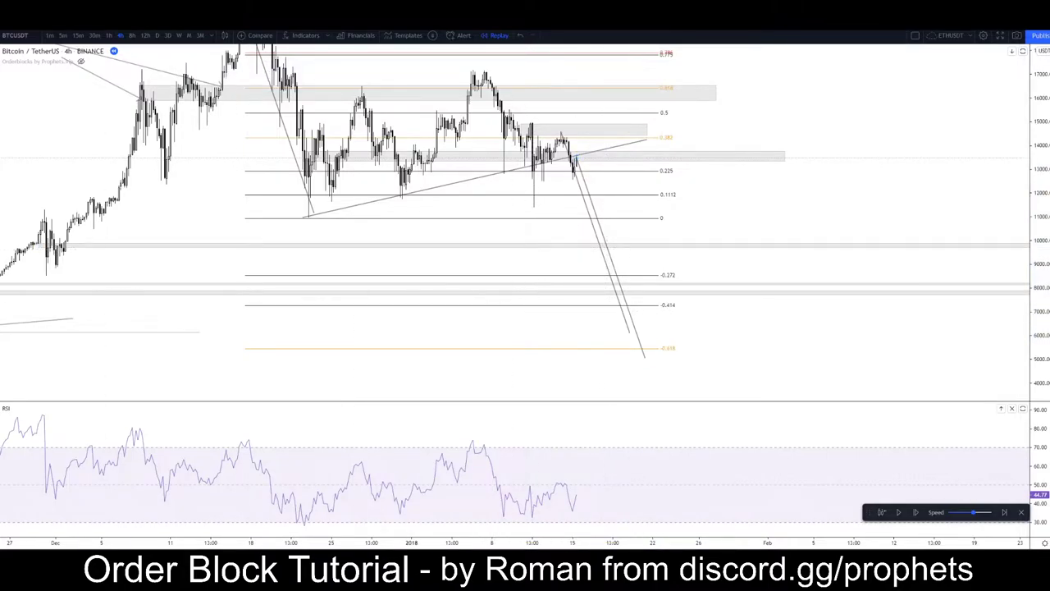
Draw a rectangle zone around the -0.618 Fibonacci level from 18 December to 26 January, spanning about 6,097 down to about 5,060
left_click(1, 117)
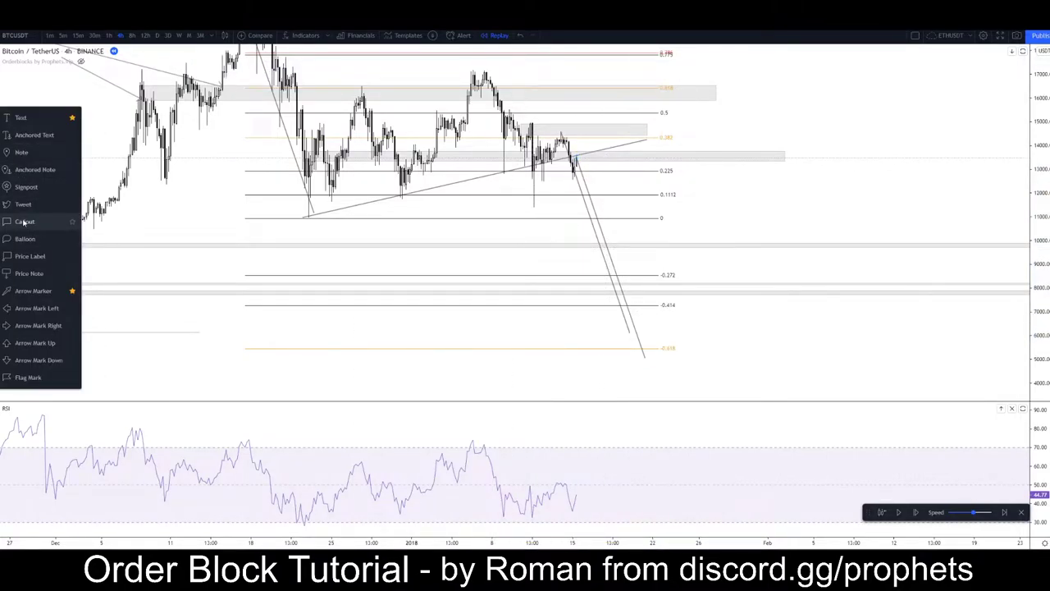
left_click(25, 152)
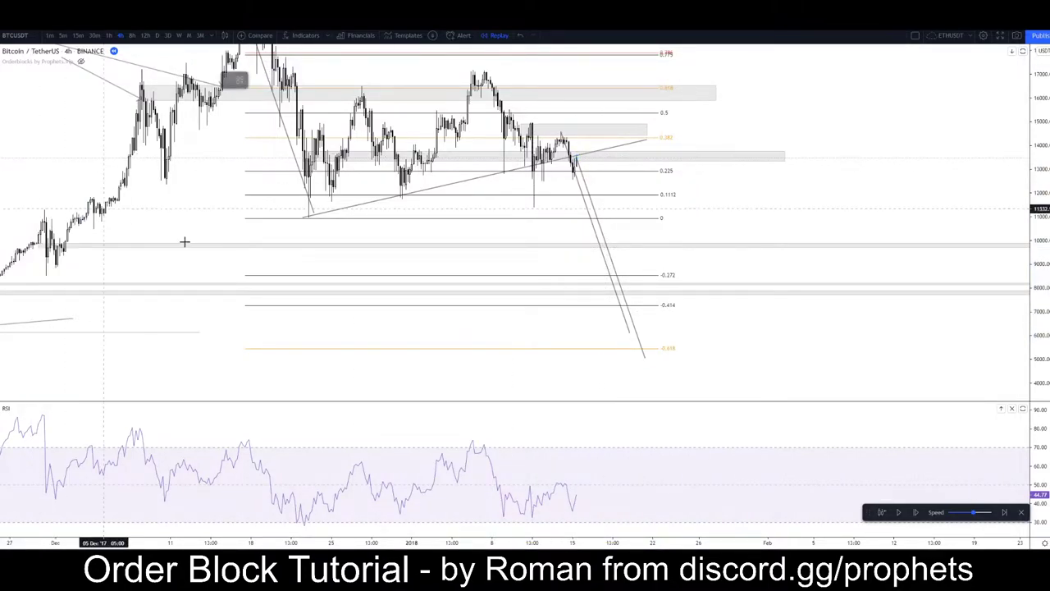
left_click(706, 357)
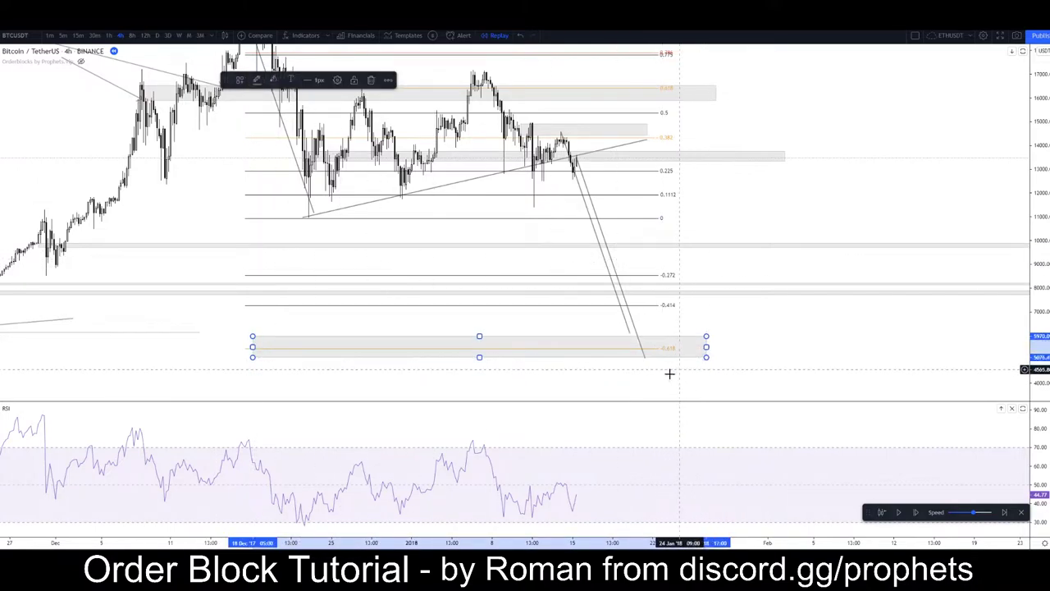
left_click(668, 375)
left_click(485, 340)
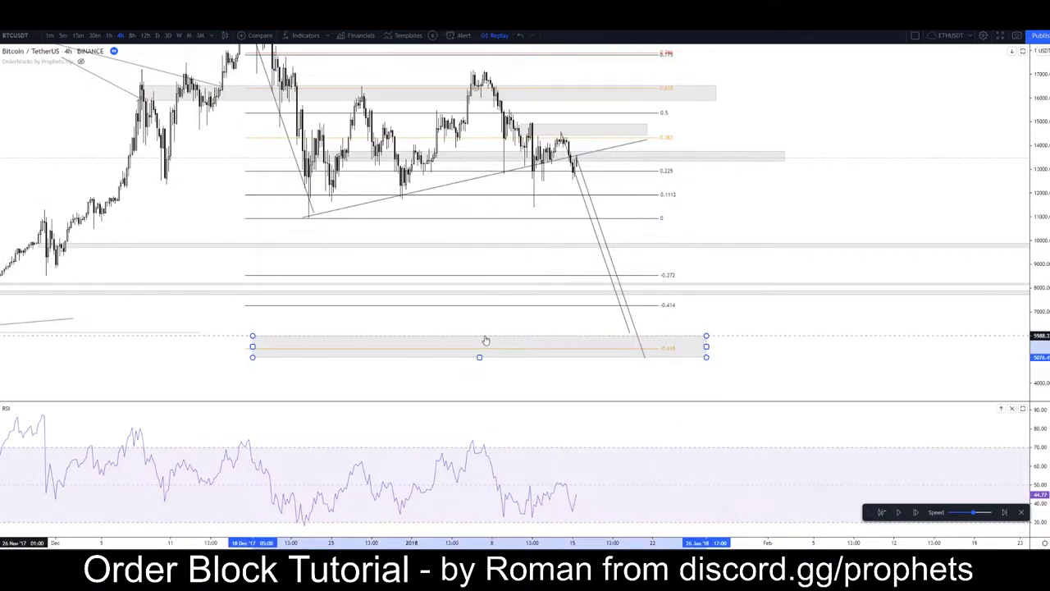
left_click_drag(500, 337, 498, 336)
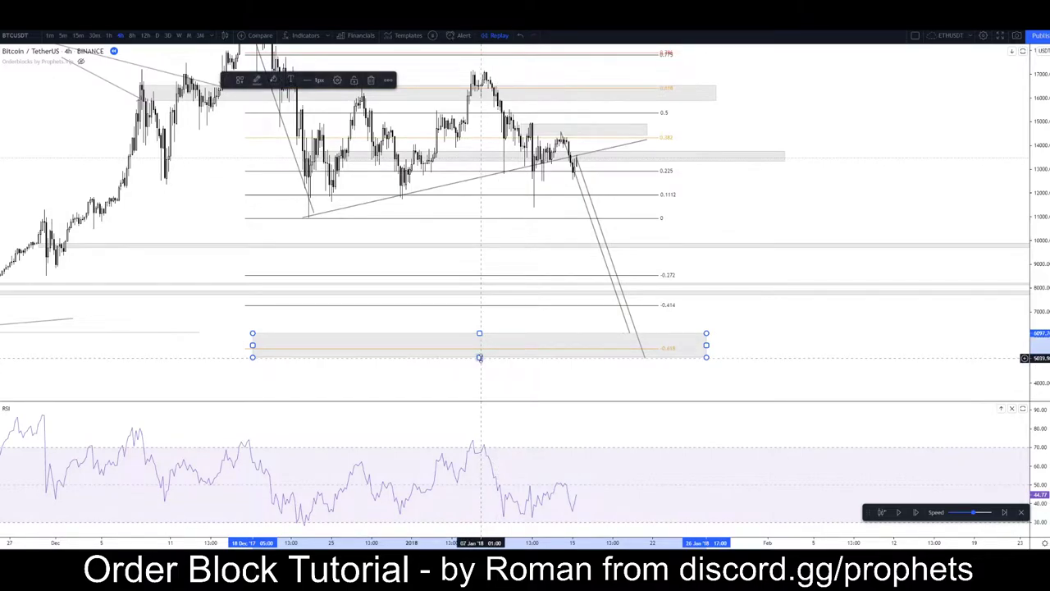
left_click(477, 373)
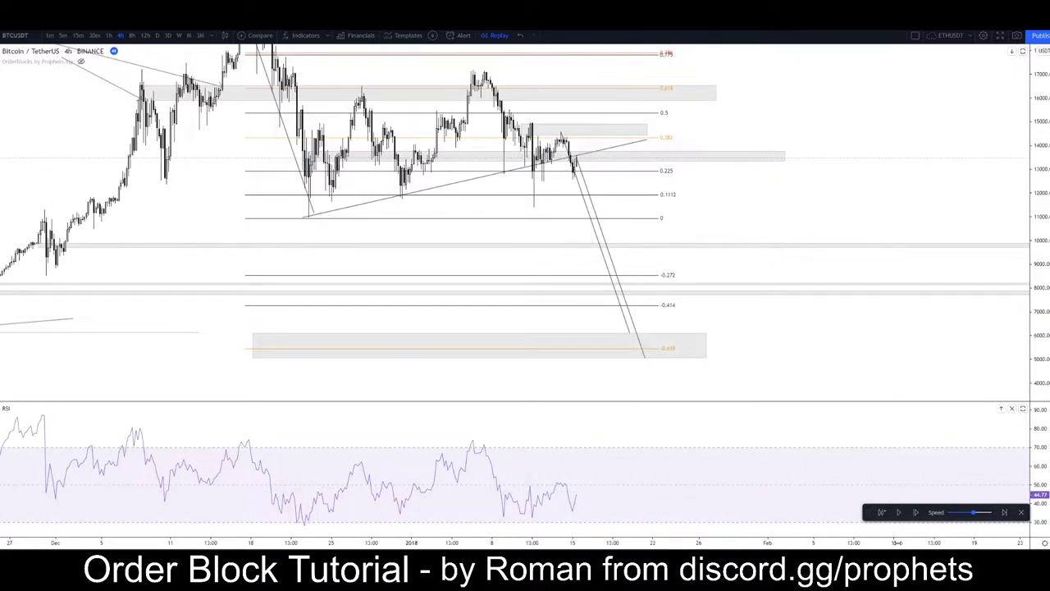
Switch the chart to the daily timeframe and draw a vertical path arrow at 1 January from about 18,600 down to about 13,700
left_click(156, 35)
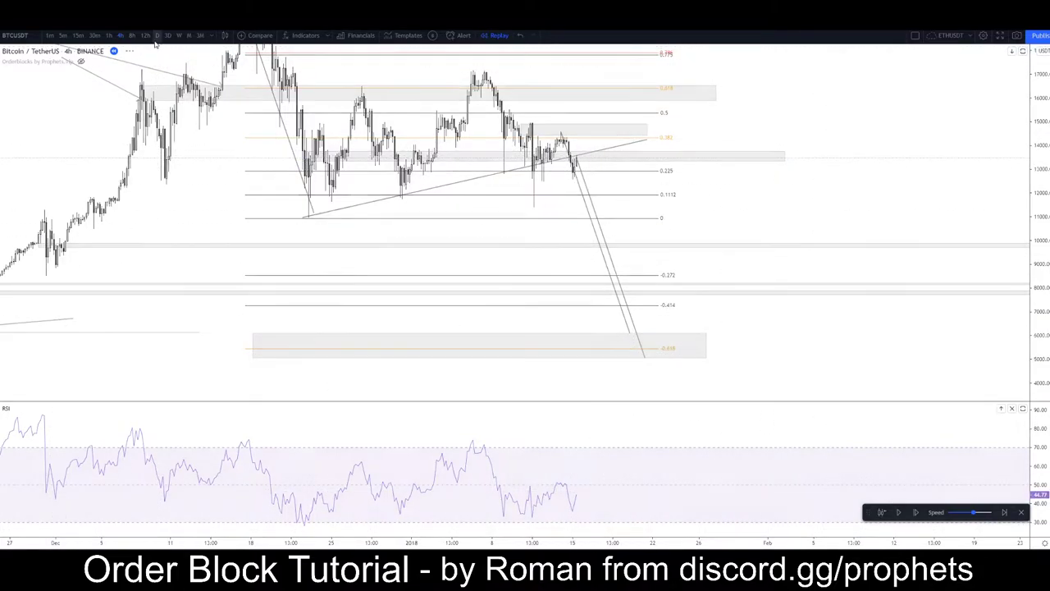
left_click_drag(268, 173, 1032, 234)
scroll(839, 149, "up", 2)
scroll(856, 138, "up", 1)
left_click_drag(861, 146, 802, 169)
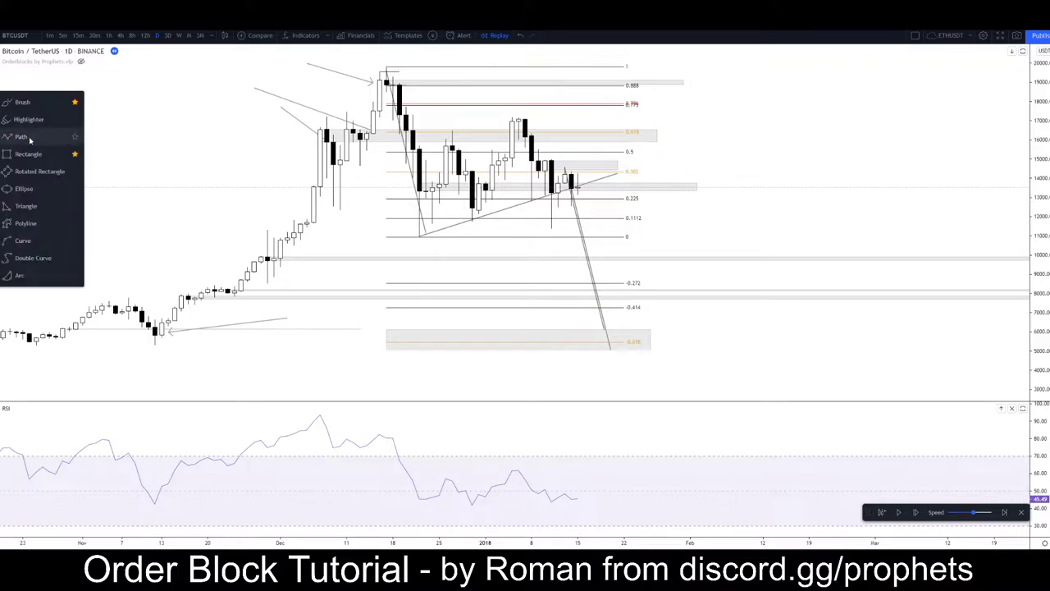
left_click(30, 139)
left_click(484, 88)
left_click(485, 188)
Play the replay forward to the 16 January 2018 daily candle
left_click_drag(794, 178, 814, 192)
scroll(808, 191, "up", 4)
mouse_move(573, 205)
left_mouse_down()
mouse_move(769, 203)
mouse_move(574, 201)
left_mouse_up()
mouse_move(626, 234)
left_mouse_down()
mouse_move(794, 215)
mouse_move(906, 251)
left_mouse_up()
scroll(853, 236, "up", 2)
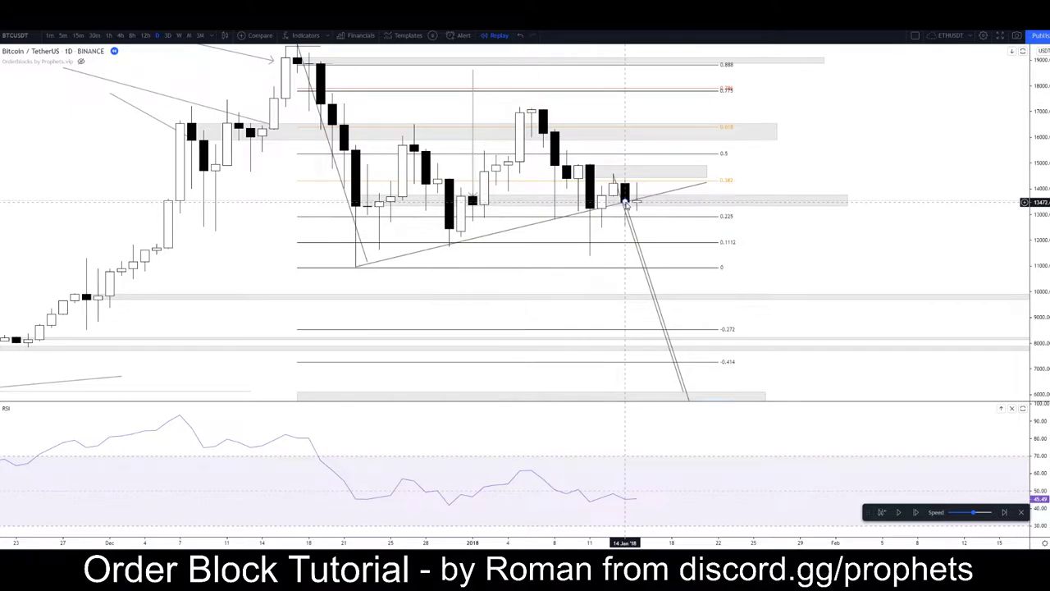
left_click(578, 170)
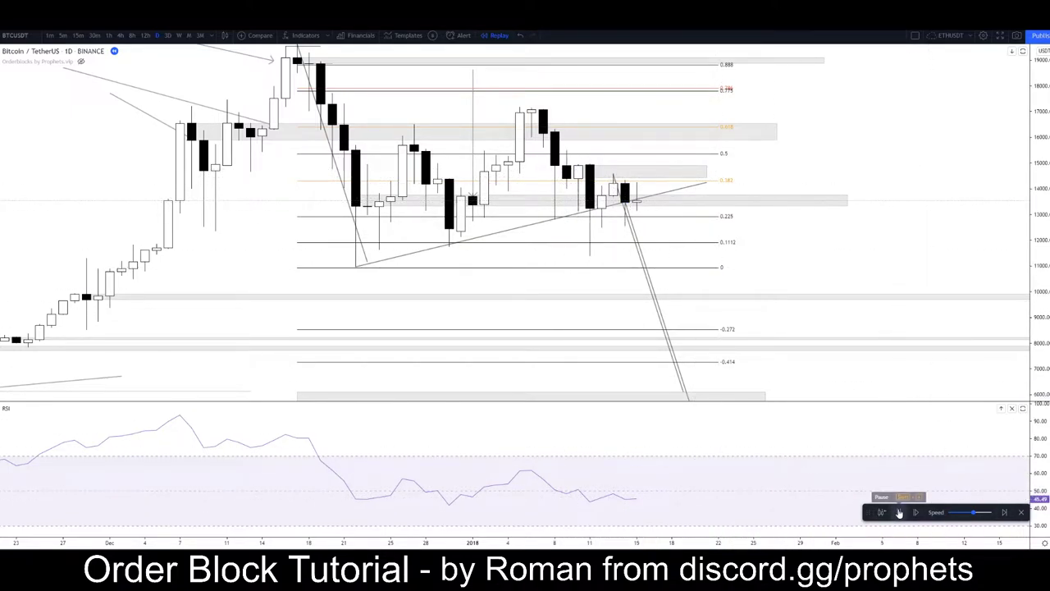
left_click(899, 512)
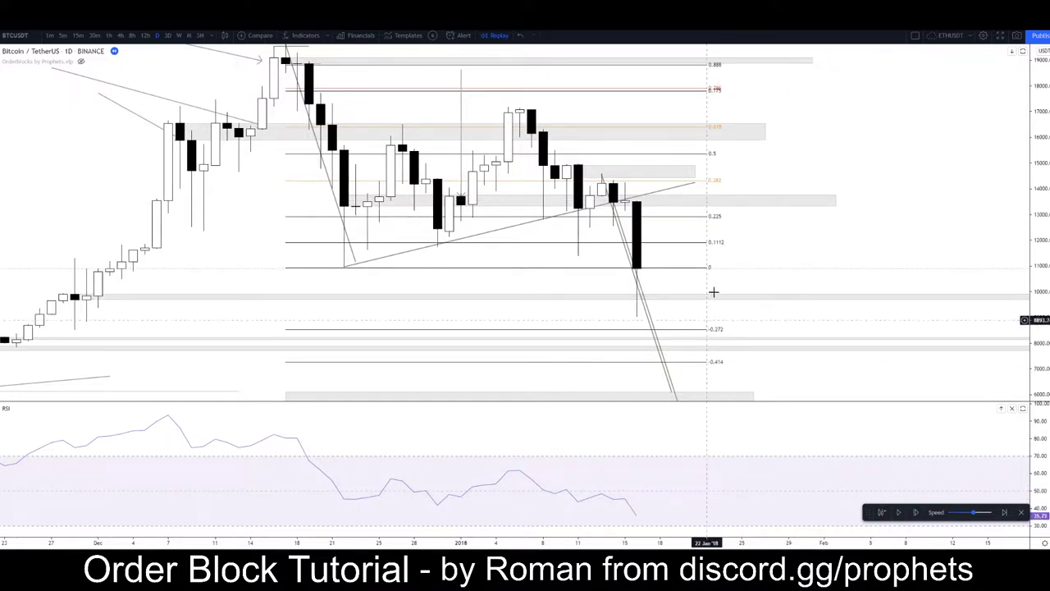
scroll(833, 233, "up", 4)
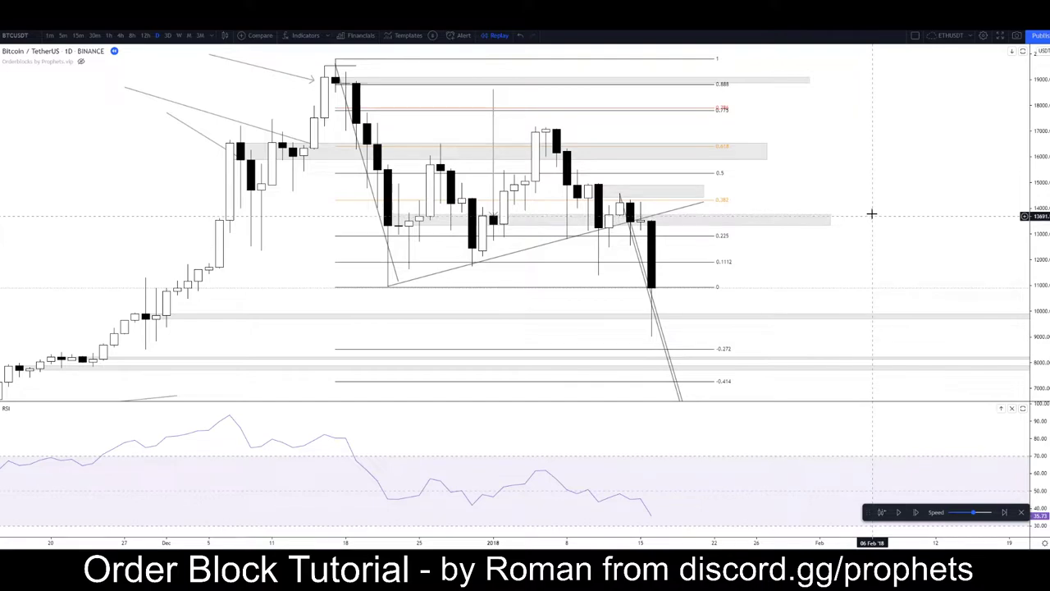
left_click(313, 78)
left_click(408, 277)
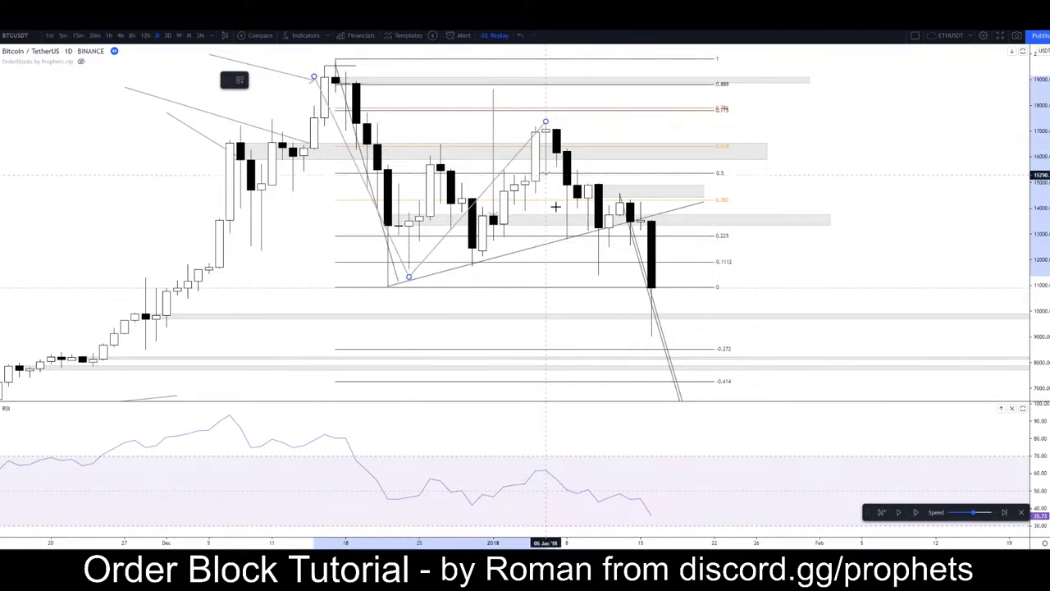
key("Escape")
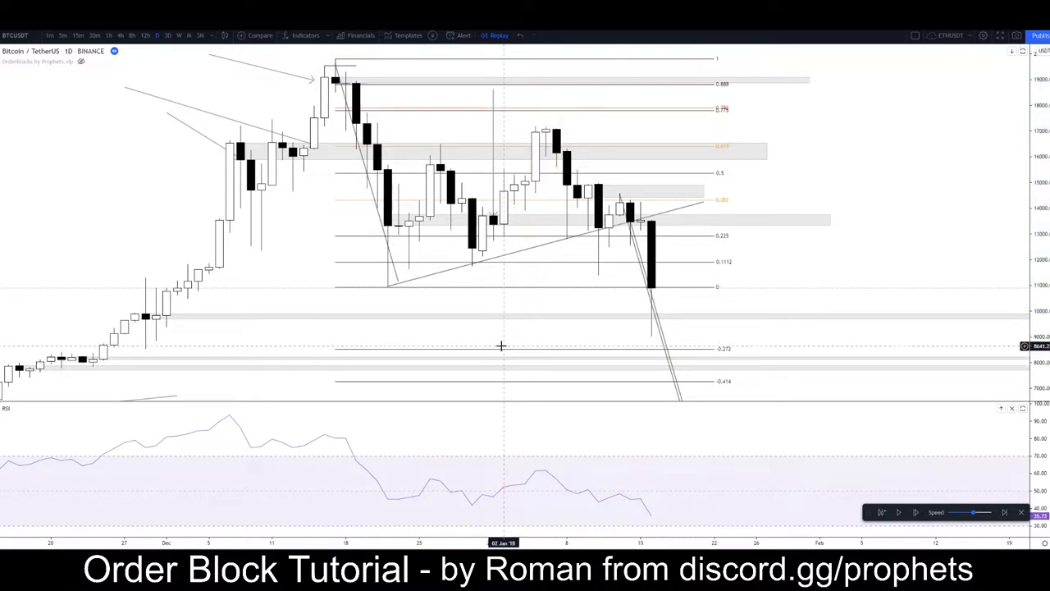
Advance the replay to the 17 January 2018 daily candle
mouse_move(807, 279)
left_mouse_down()
mouse_move(841, 237)
mouse_move(815, 269)
left_mouse_up()
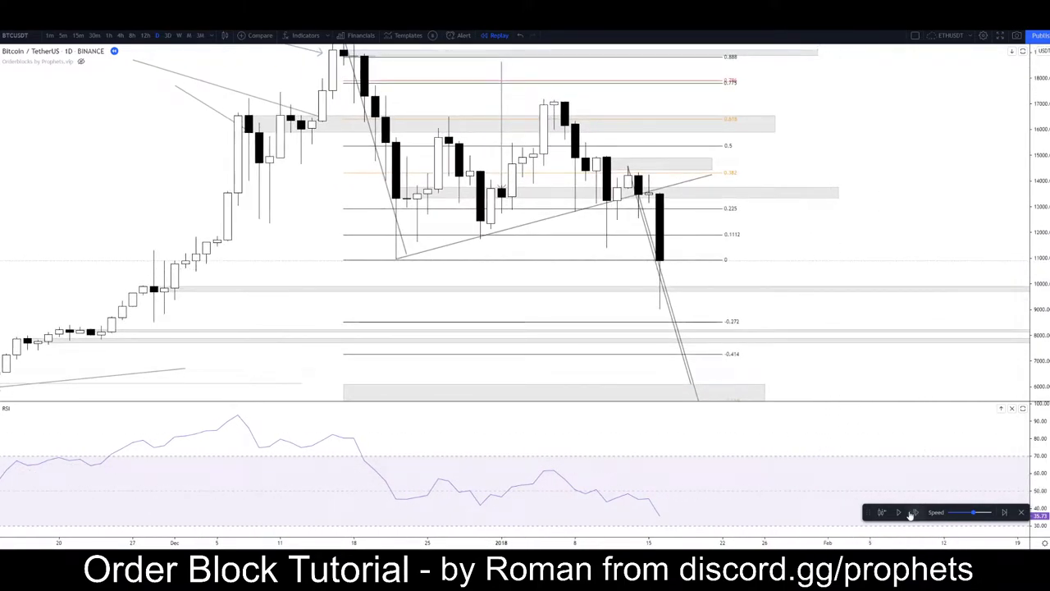
left_click(900, 513)
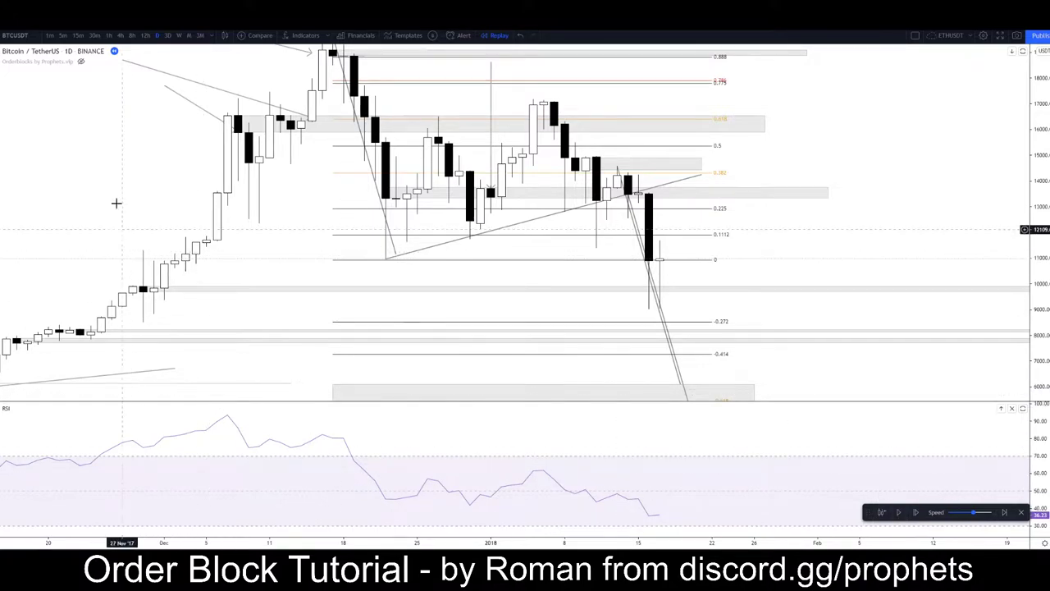
Draw two path arrows at the zone near 9,800, one to the 28 November candle and one to the 17 January wick
left_click(38, 216)
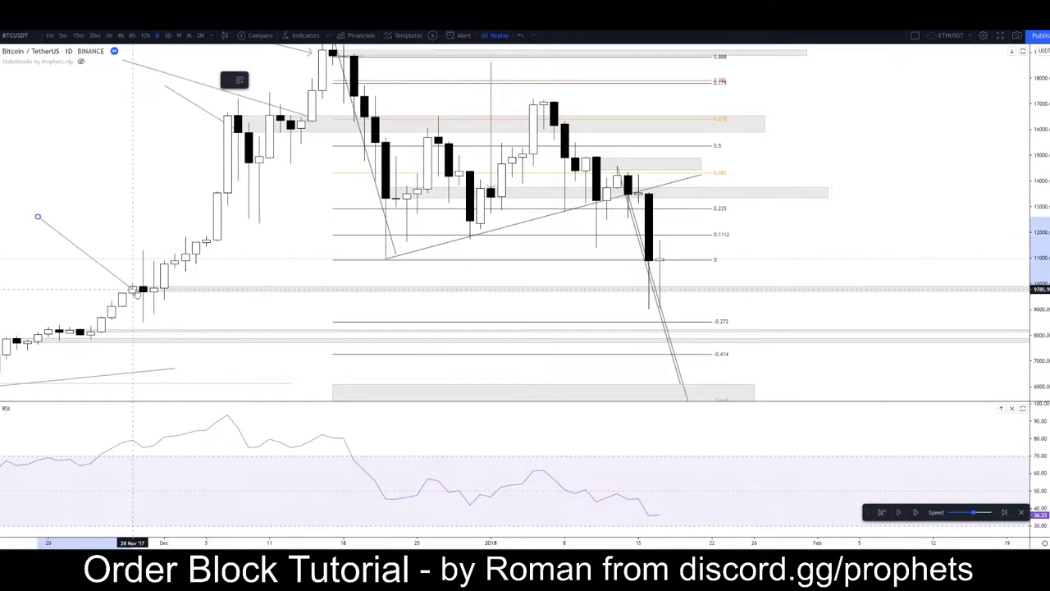
left_click(142, 289)
double_click(142, 279)
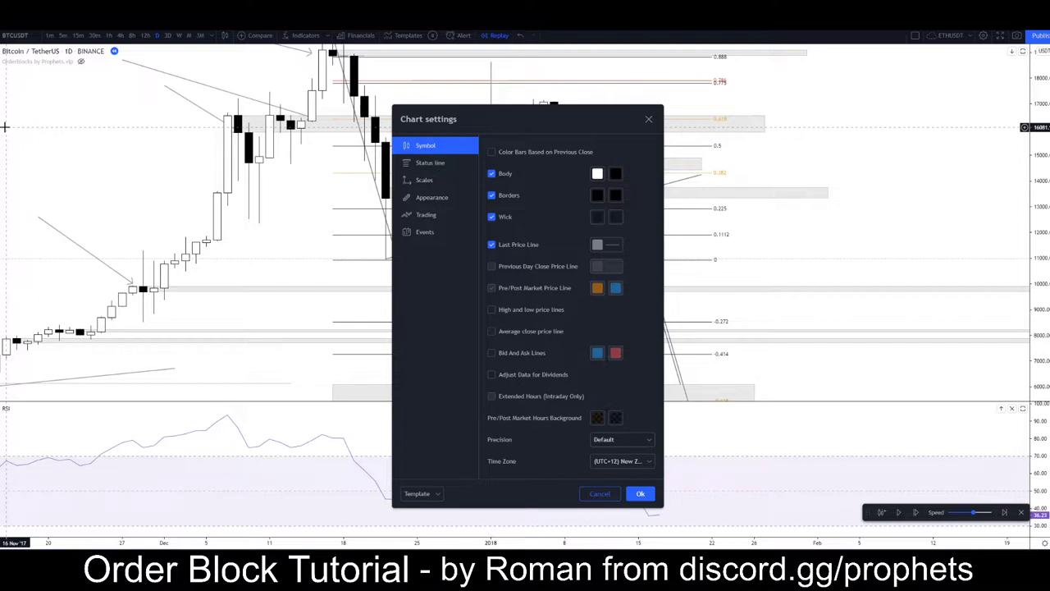
left_click(648, 119)
left_click(10, 131)
left_click(860, 297)
left_click(661, 289)
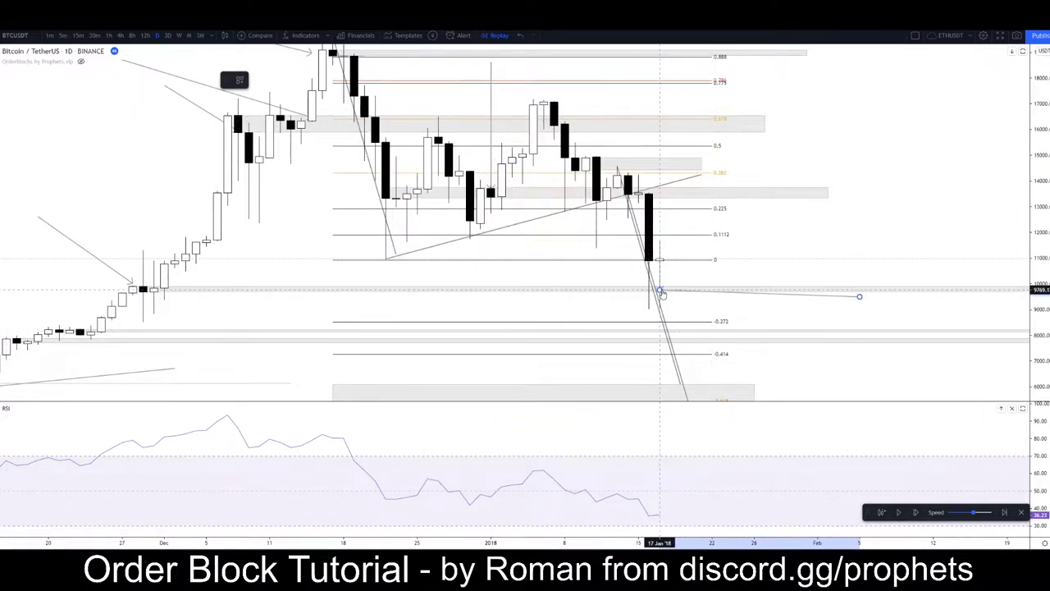
Switch the chart to the 4-hour timeframe and examine the price reaction at the zone near 9,800 on 17–18 January
left_click(120, 35)
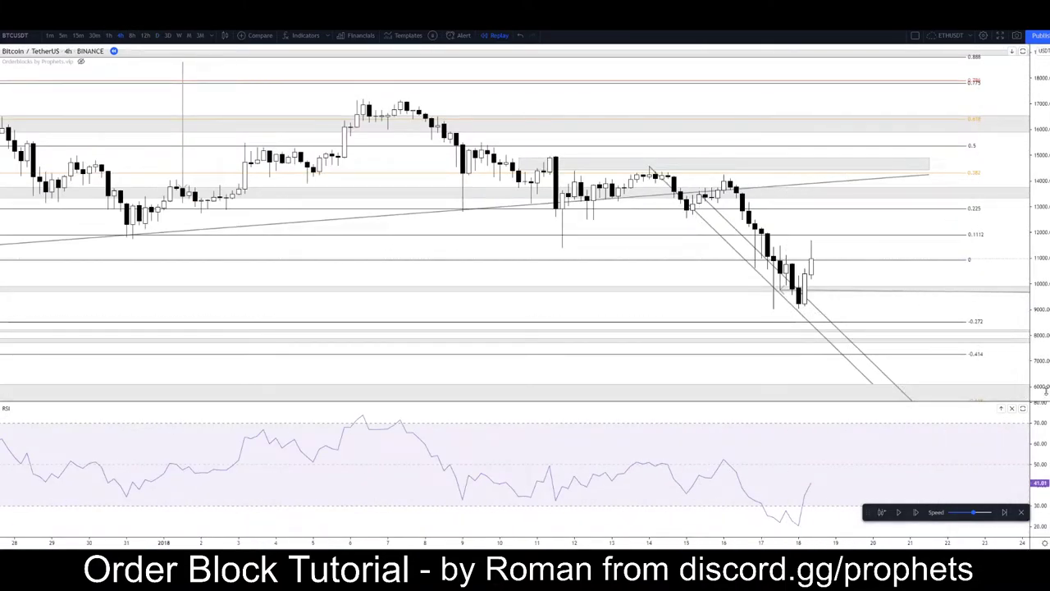
left_click_drag(1046, 392, 1043, 273)
scroll(977, 292, "up", 9)
left_click_drag(626, 378, 744, 256)
key("ctrl+z")
mouse_move(638, 335)
left_mouse_down()
mouse_move(796, 219)
mouse_move(745, 206)
left_mouse_up()
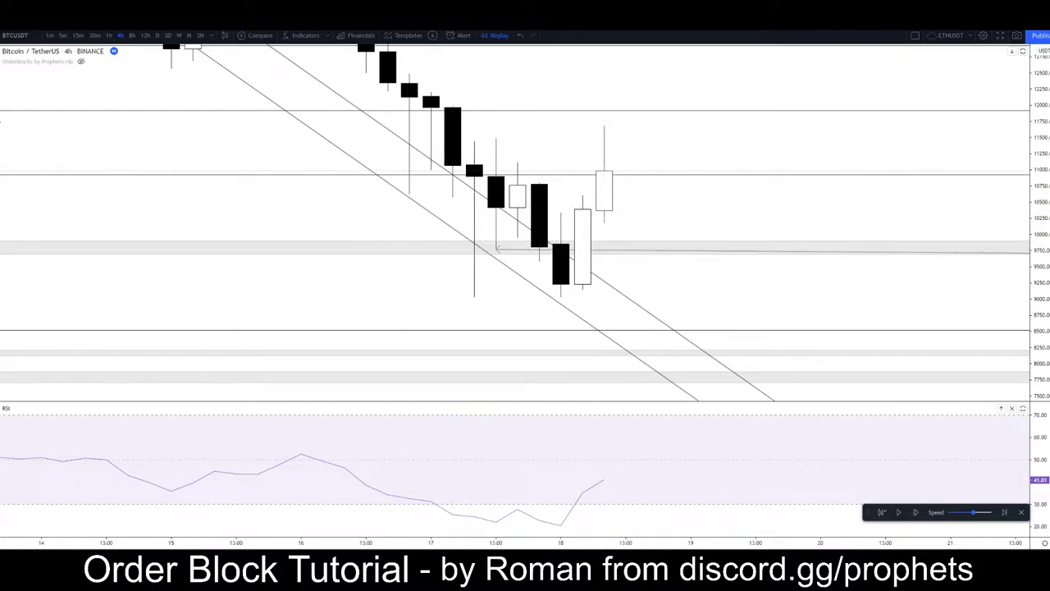
scroll(161, 162, "down", 5)
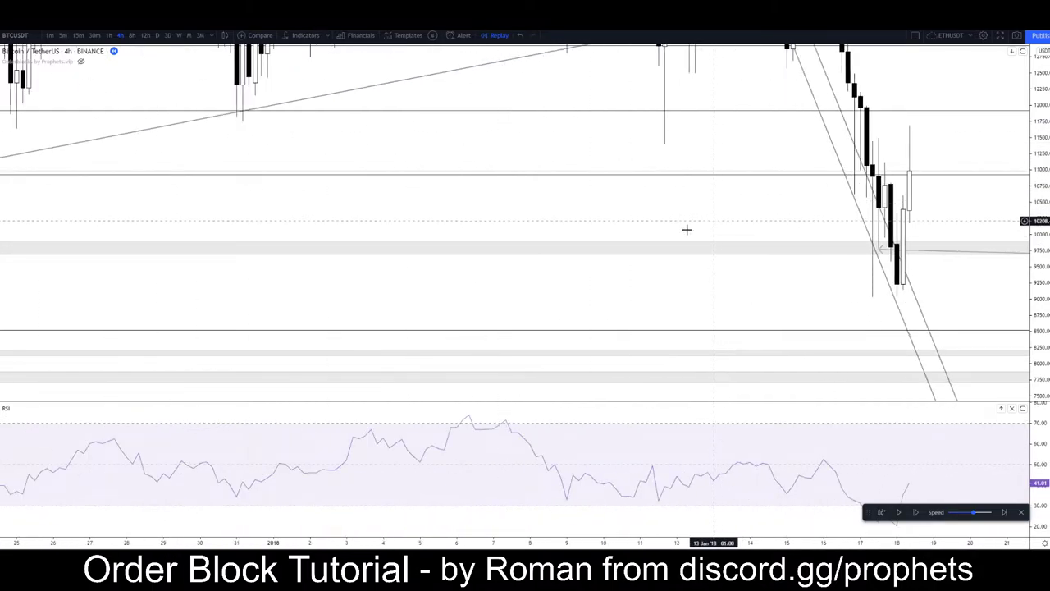
left_click_drag(496, 327, 565, 241)
scroll(667, 250, "down", 2)
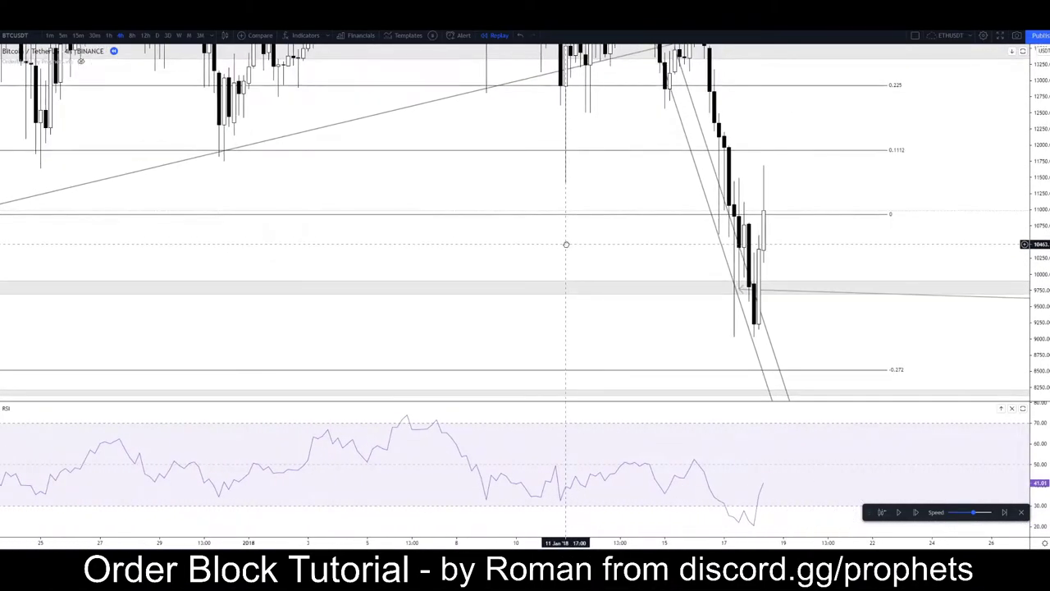
Return the chart to the daily timeframe and delete the two parallel falling lines and the path arrow at the 17 January wick
left_click(148, 35)
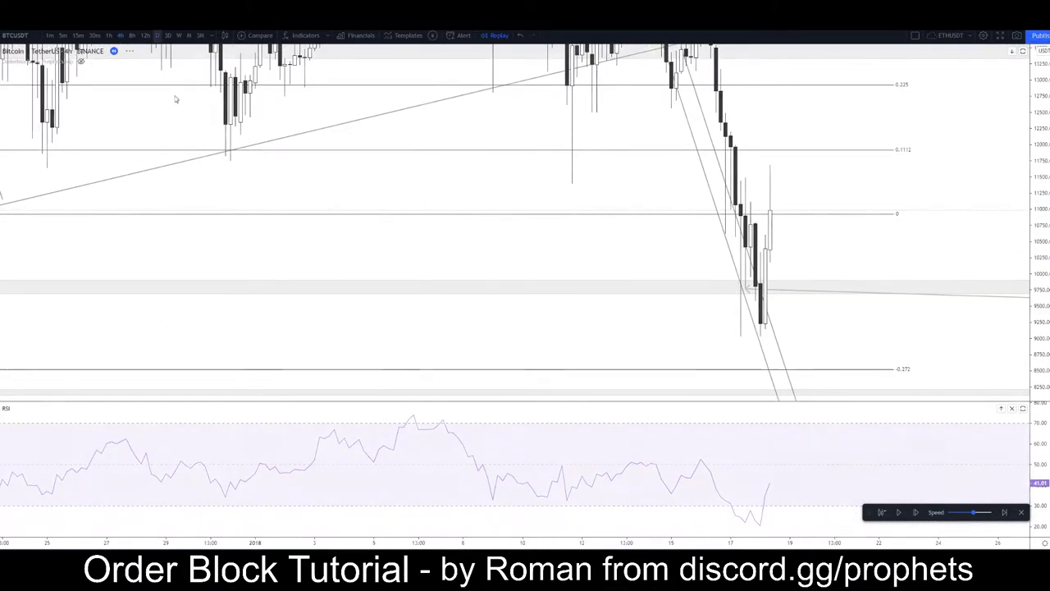
scroll(802, 253, "up", 6)
left_click_drag(708, 246, 849, 263)
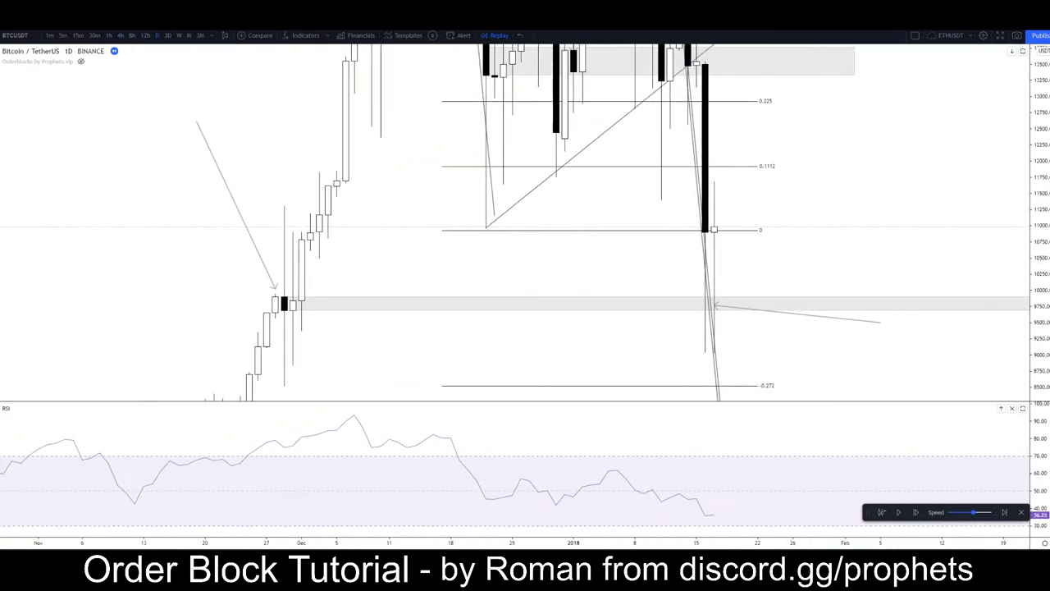
left_click_drag(1043, 154, 1040, 316)
scroll(1020, 320, "up", 1)
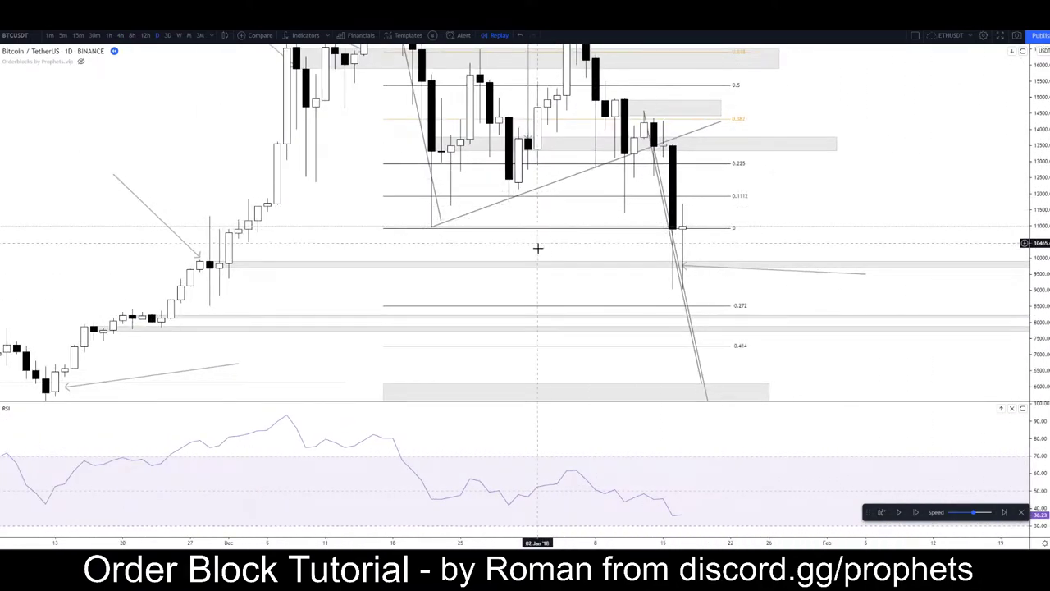
key("Delete")
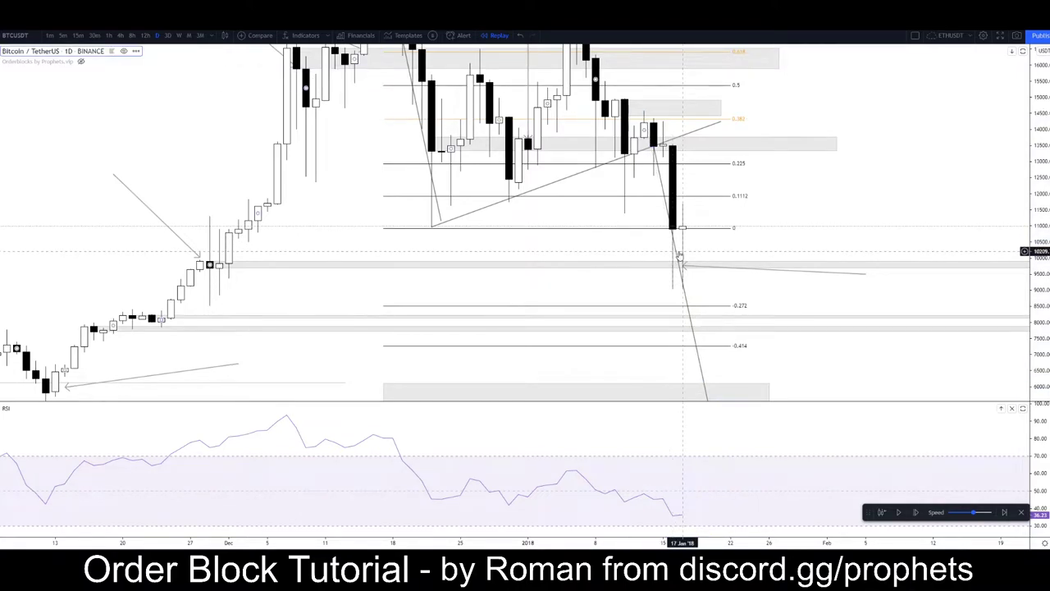
left_click(687, 302)
key("Delete")
left_click(849, 274)
key("Delete")
Draw a zigzag path arrow from about 5,250 in mid-November through 19,960, 11,700, 17,550, 9,600, 16,650 and 13,700 up to about 20,850
left_click_drag(799, 261, 676, 152)
left_click_drag(648, 292, 1022, 307)
left_click_drag(740, 341, 833, 428)
scroll(832, 185, "down", 5)
left_click_drag(783, 230, 715, 186)
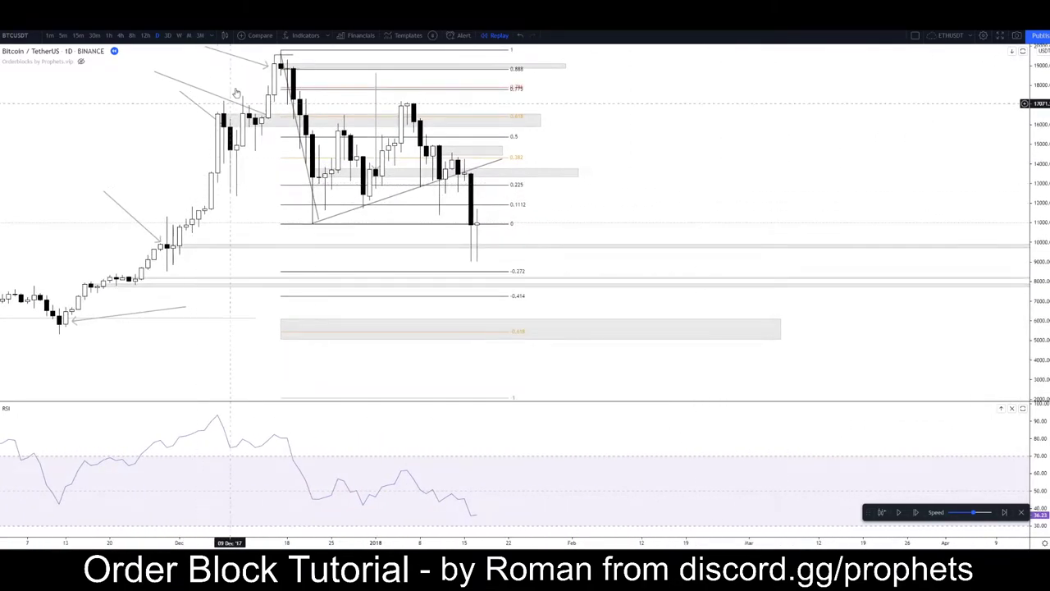
left_click_drag(852, 183, 908, 224)
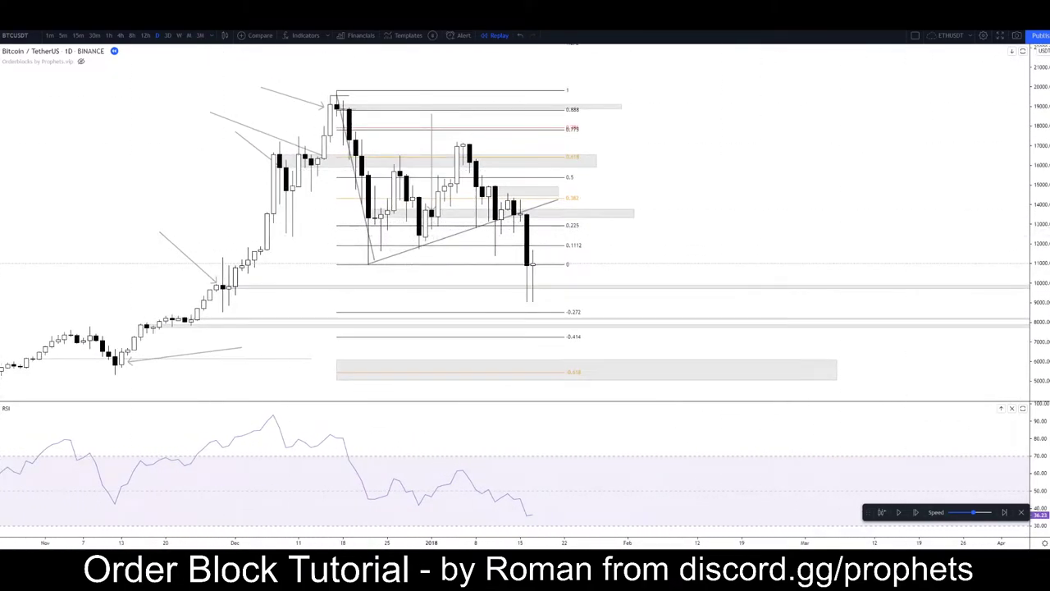
left_click(134, 377)
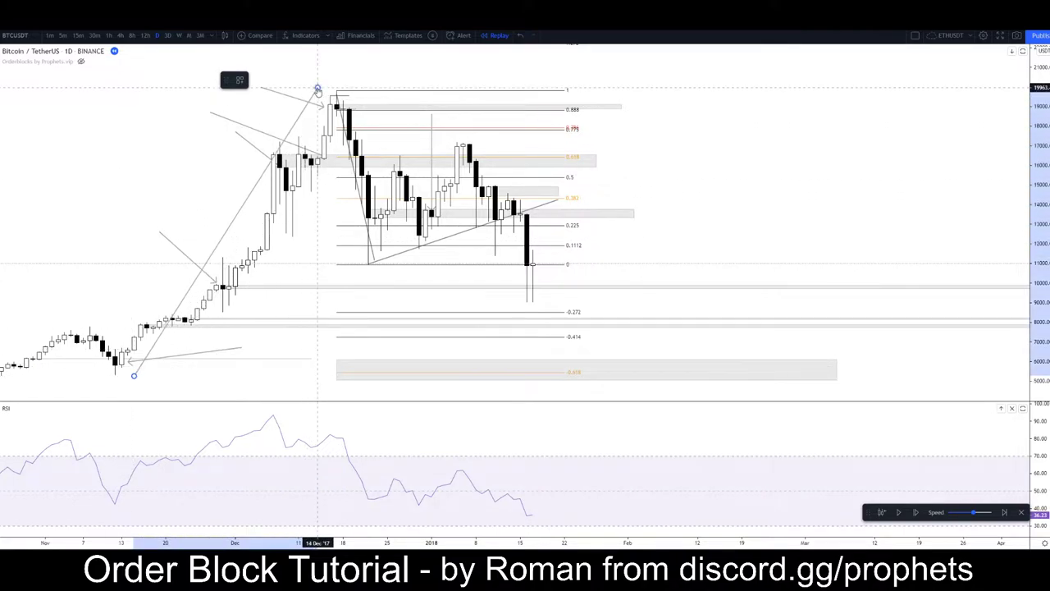
left_click(318, 88)
left_click(381, 250)
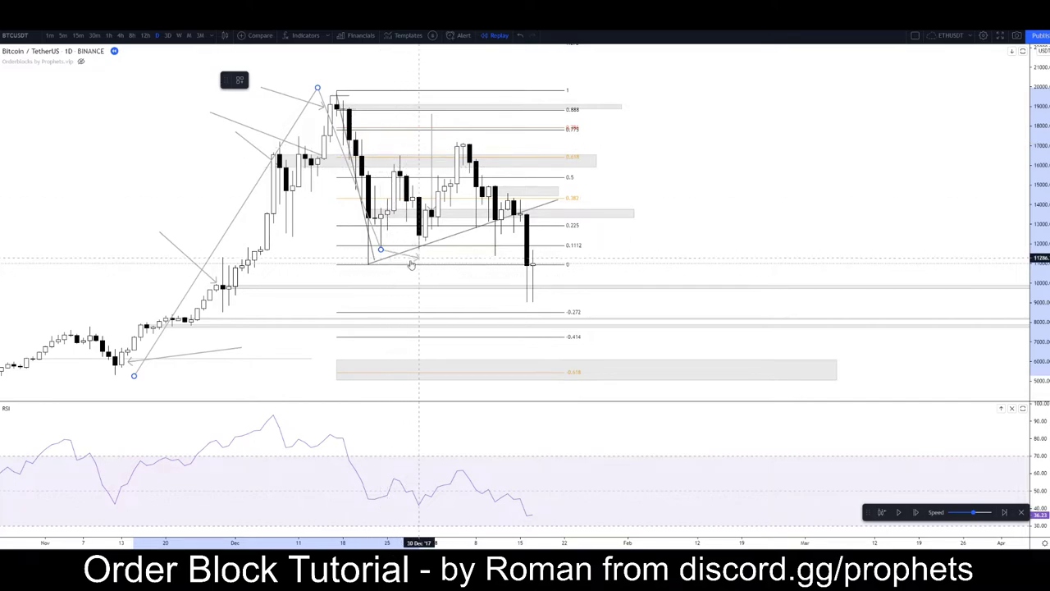
left_click(462, 134)
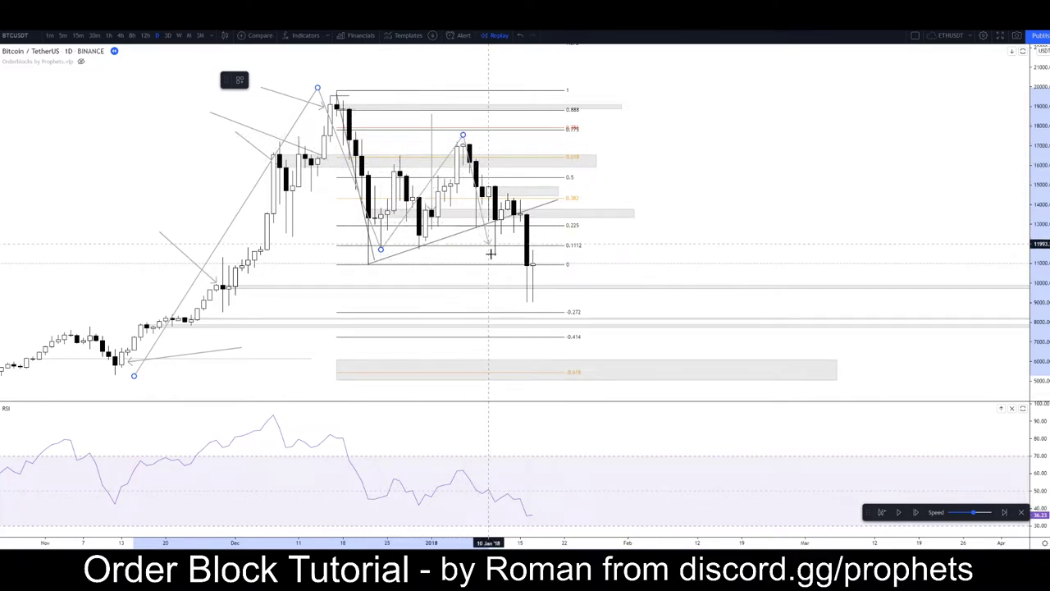
left_click(533, 290)
left_click(621, 152)
left_click(672, 210)
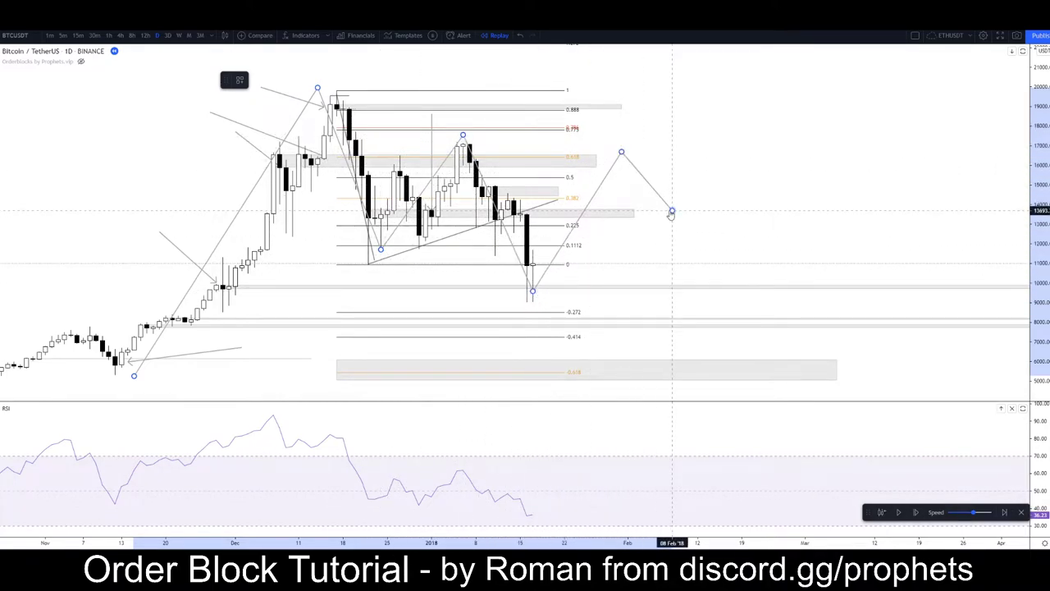
left_click(732, 71)
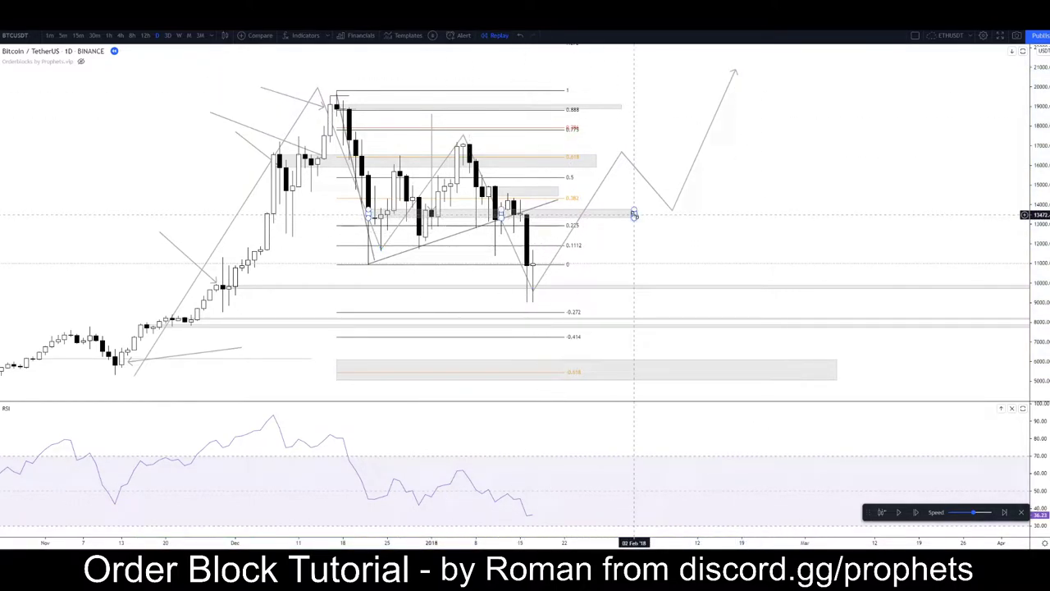
Delete the Fibonacci retracement and extend the zone around 13,500 to about 17 February
left_click(562, 266)
key("Delete")
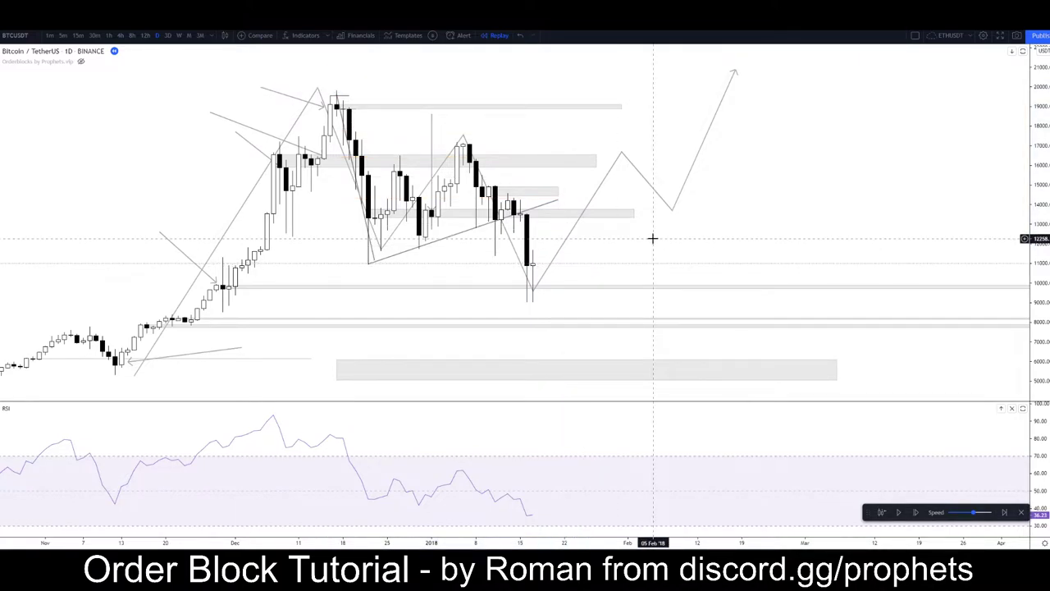
left_click_drag(651, 235, 689, 240)
scroll(689, 239, "up", 2)
left_click_drag(618, 237, 746, 231)
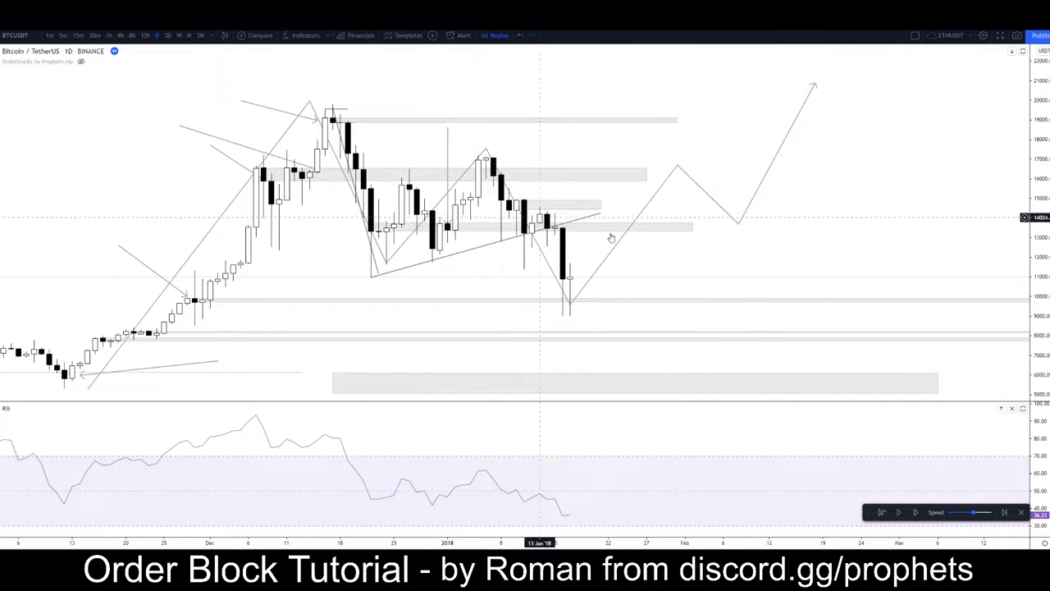
left_click_drag(697, 224, 808, 224)
Delete the rising trend line that starts at the 22 December low
left_click_drag(726, 261, 738, 238)
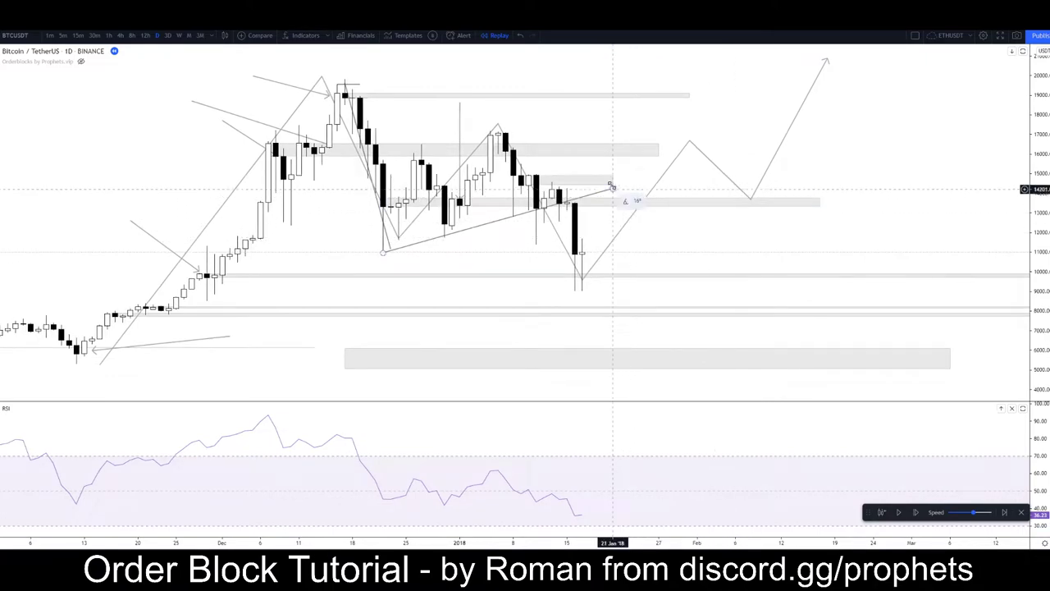
left_click(607, 192)
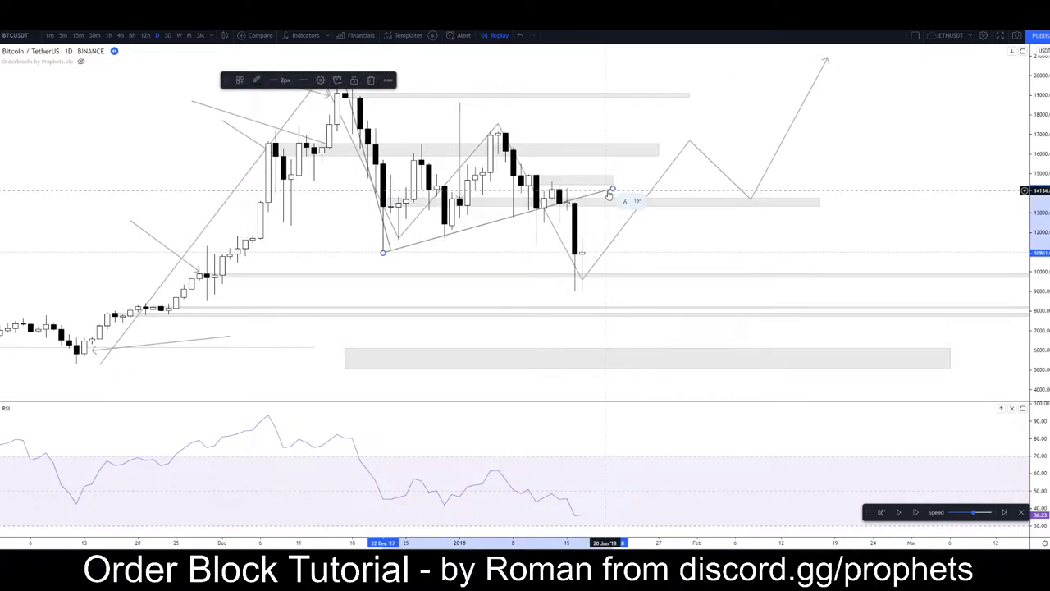
key("Delete")
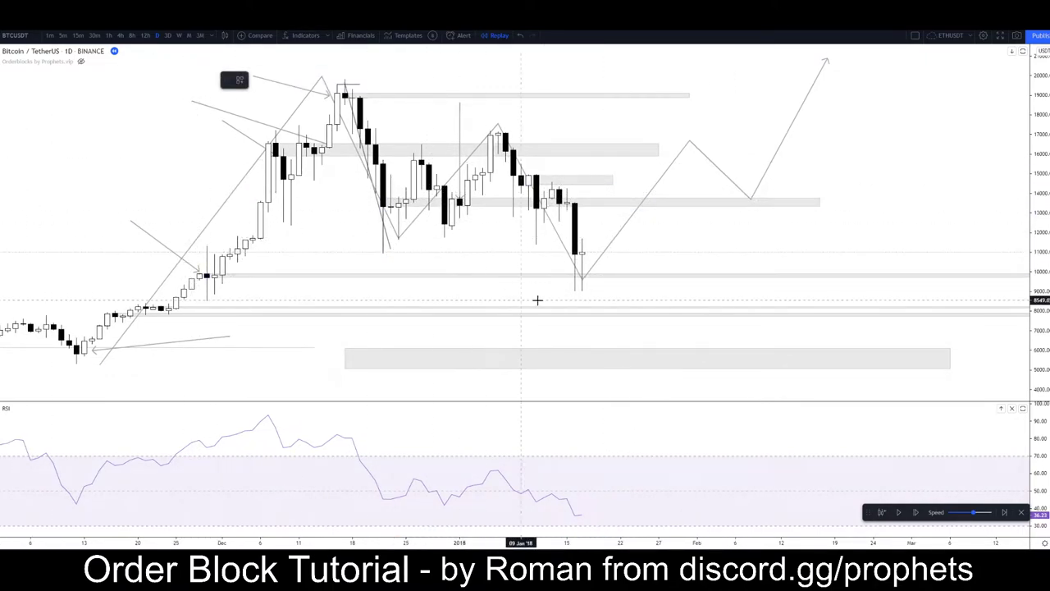
Sketch a projected path from 18 January near 10,950 up to the zone at about 13,900 and down to about 7,700
left_click(673, 243)
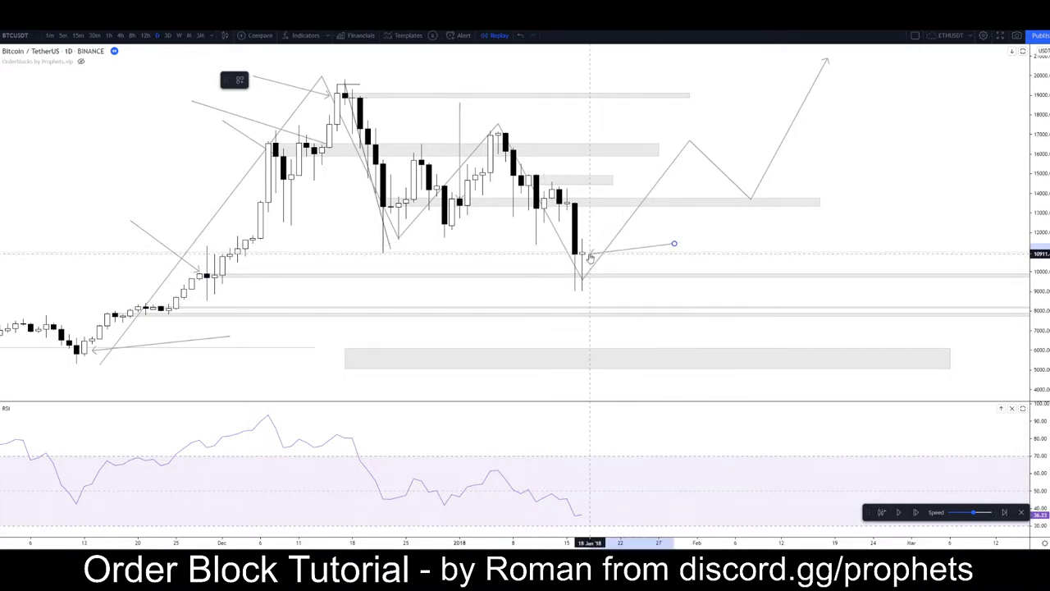
left_click(589, 254)
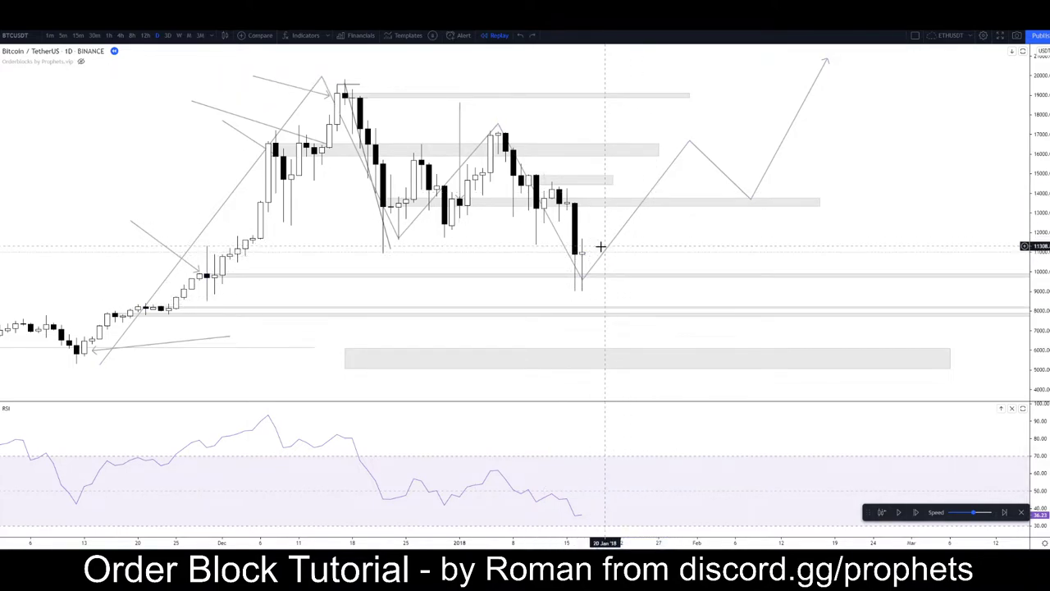
left_click(589, 253)
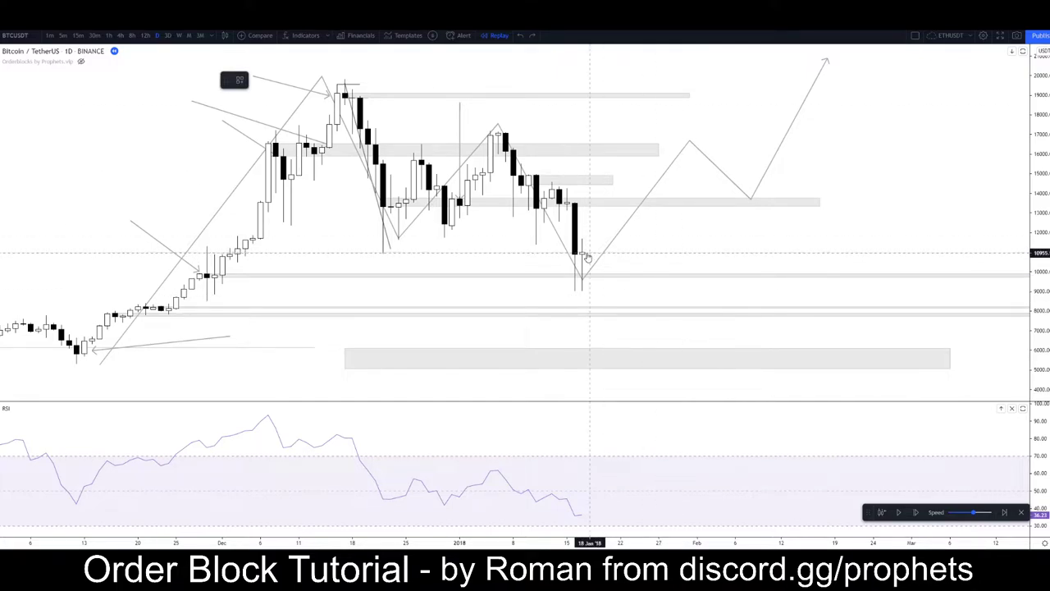
left_click(620, 197)
double_click(684, 319)
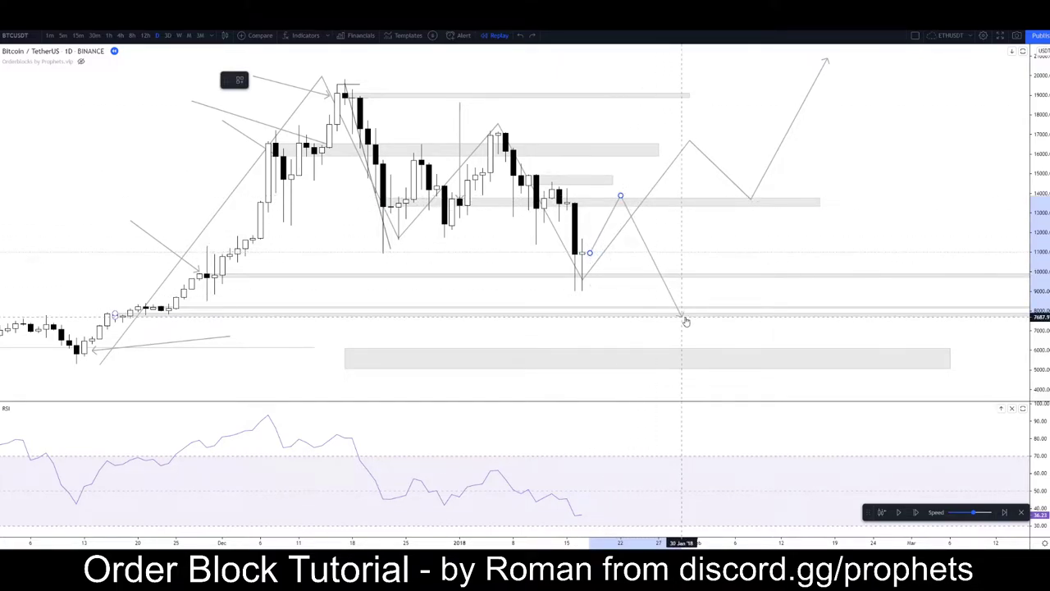
key("Delete")
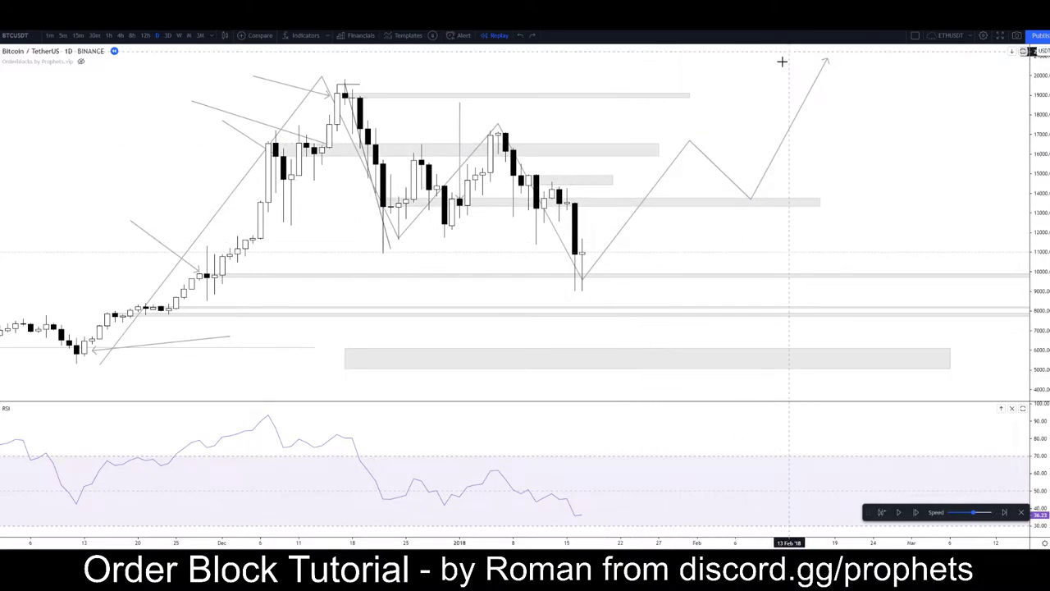
Play the replay forward to the 19 January 2018 daily candle and switch the chart to the 4-hour timeframe
left_click_drag(703, 225, 721, 252)
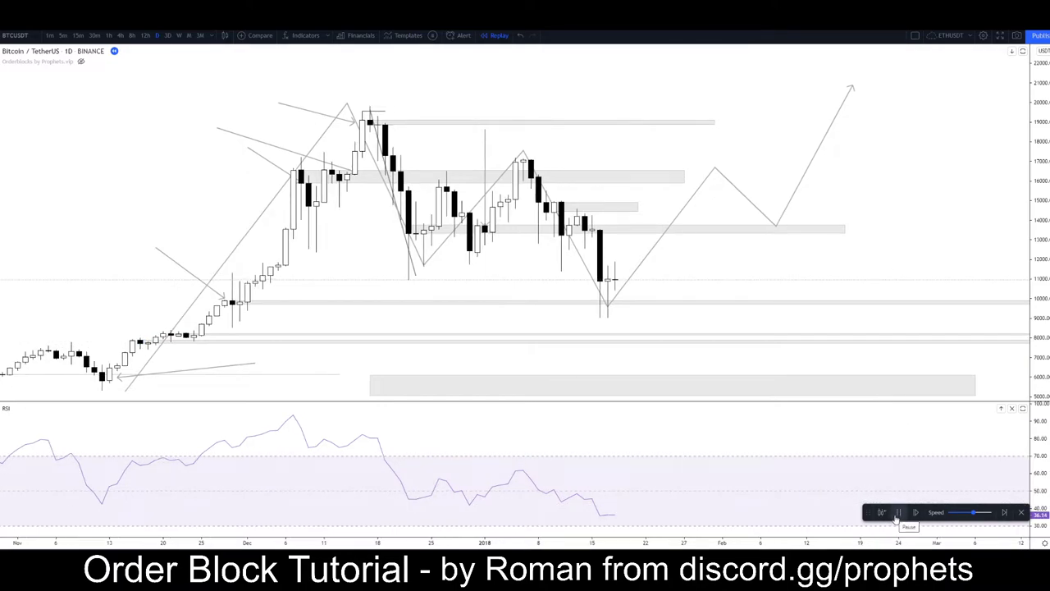
left_click(896, 515)
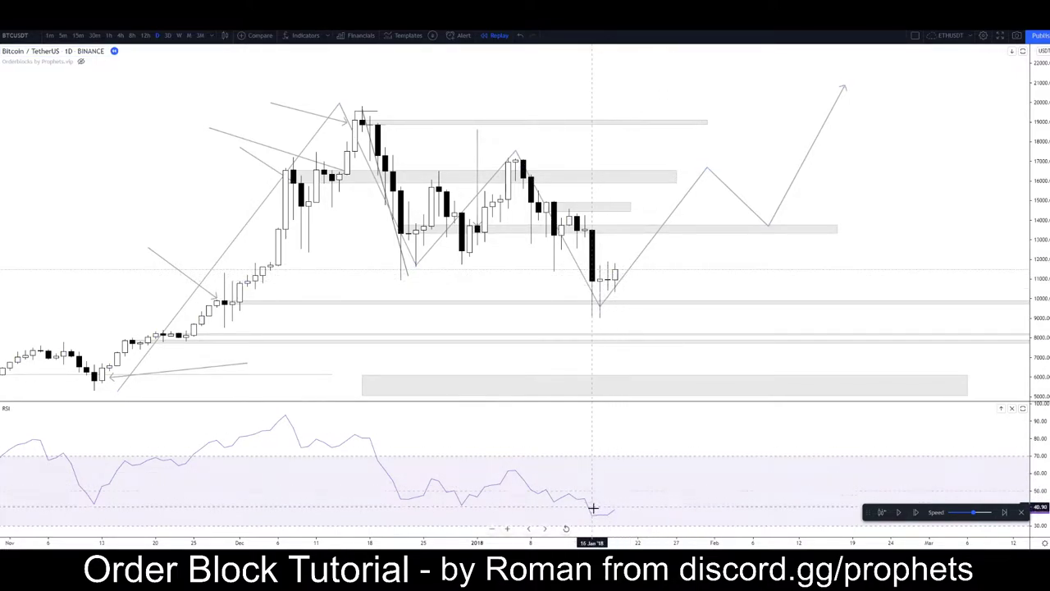
left_click(119, 35)
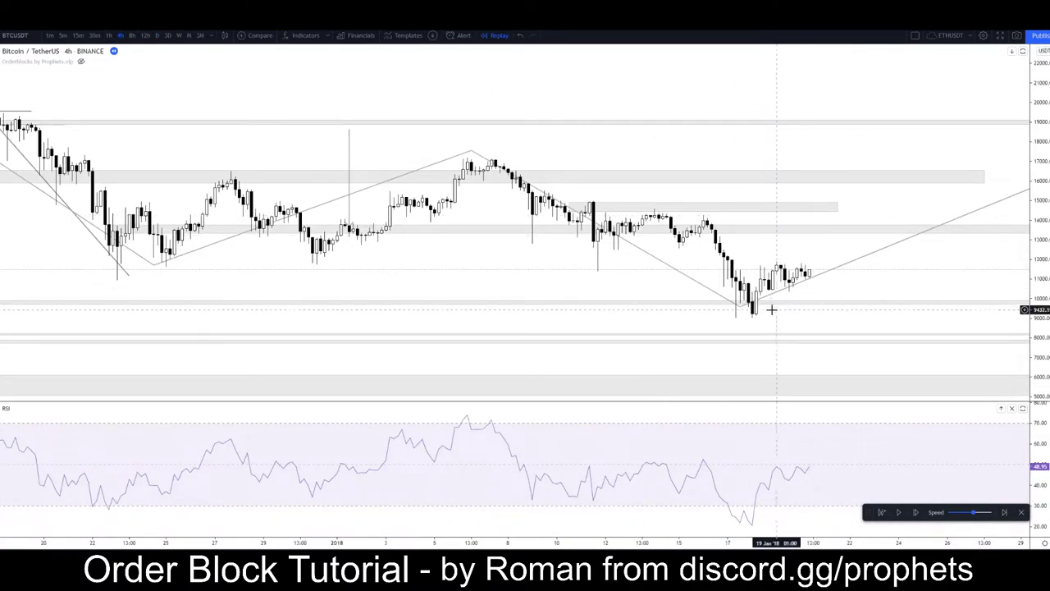
Draw a rectangle zone between about 10,400 and 10,800 from 17 January to about 26 January on the 4-hour chart
left_click_drag(1040, 344, 1040, 260)
scroll(911, 300, "up", 4)
left_click_drag(889, 305, 759, 224)
left_click(1, 102)
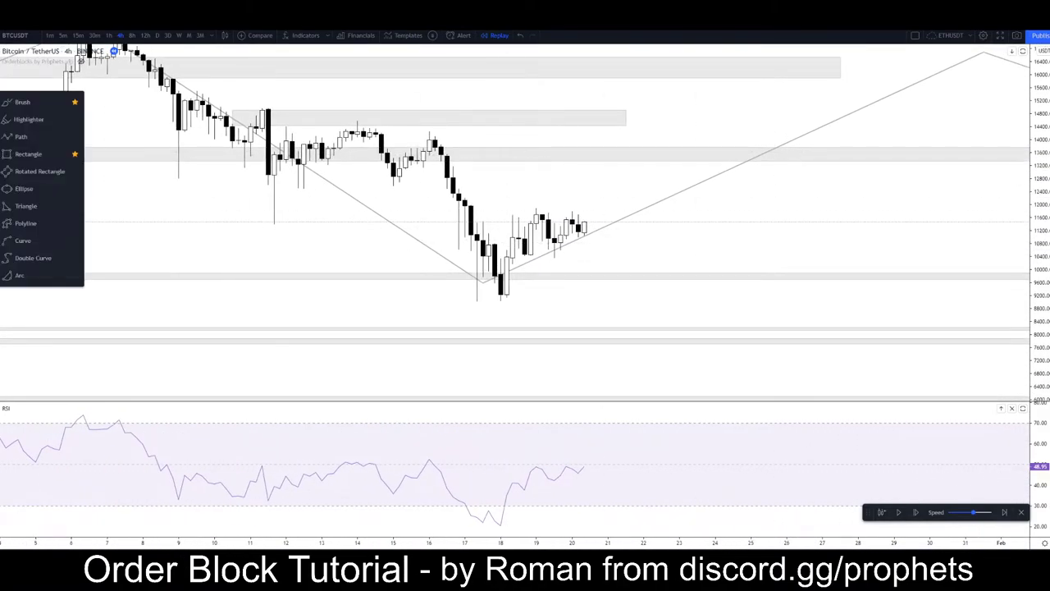
left_click(49, 156)
left_click_drag(488, 245, 780, 256)
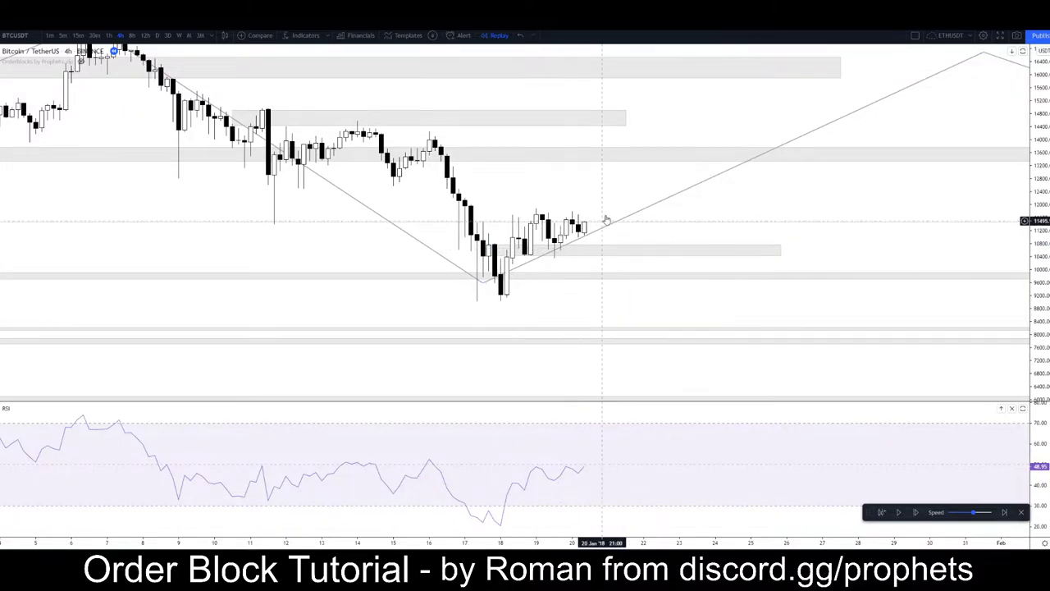
Switch the chart back to the daily timeframe and delete the small zone around 10,600
scroll(586, 253, "down", 2)
left_click_drag(694, 184, 682, 229)
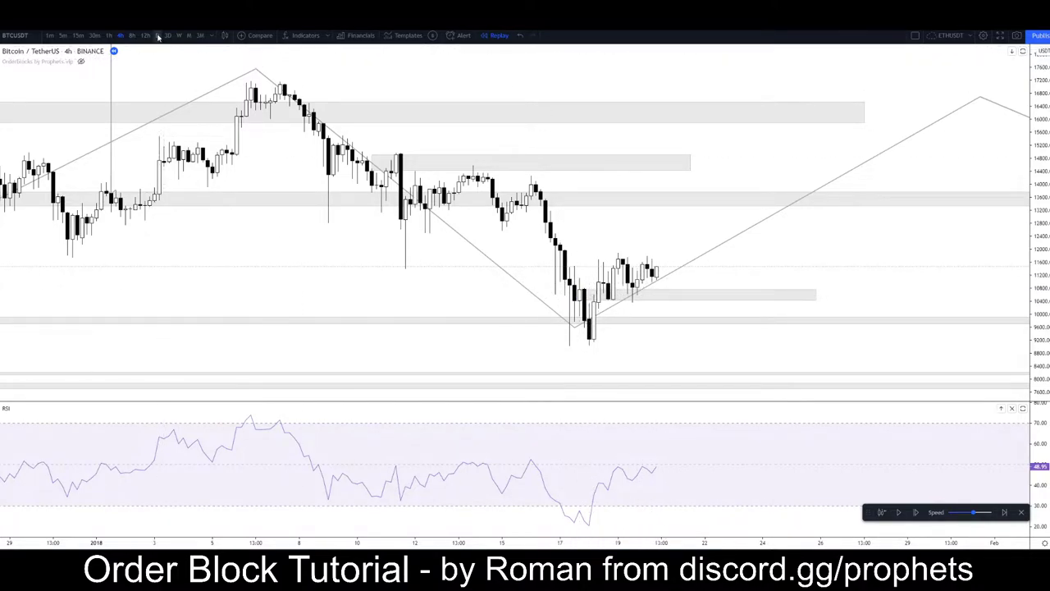
type("1D")
key("Return")
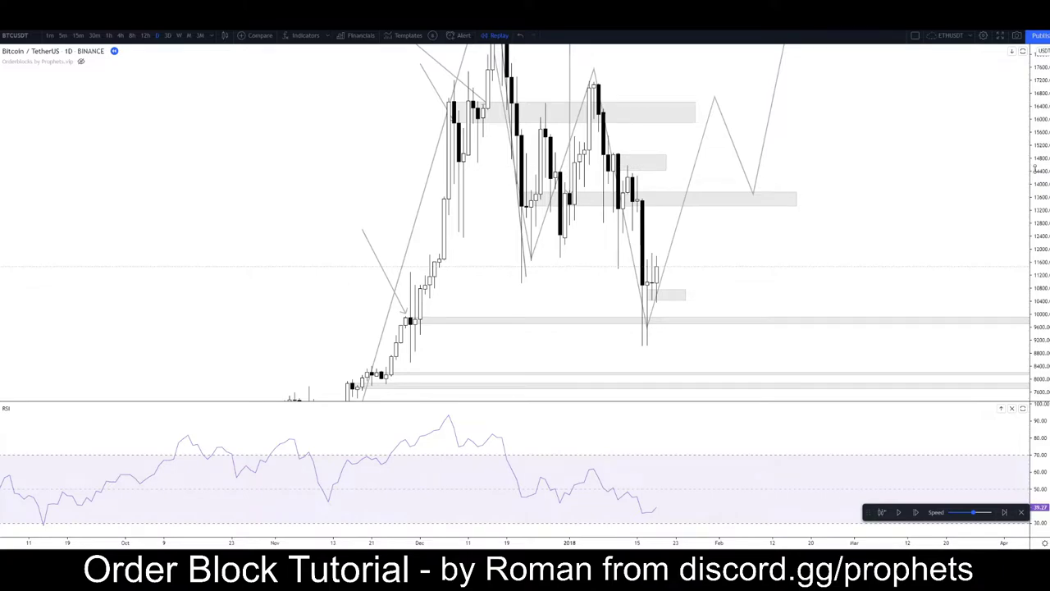
double_click(1035, 168)
left_click_drag(748, 263, 813, 277)
scroll(656, 277, "up", 4)
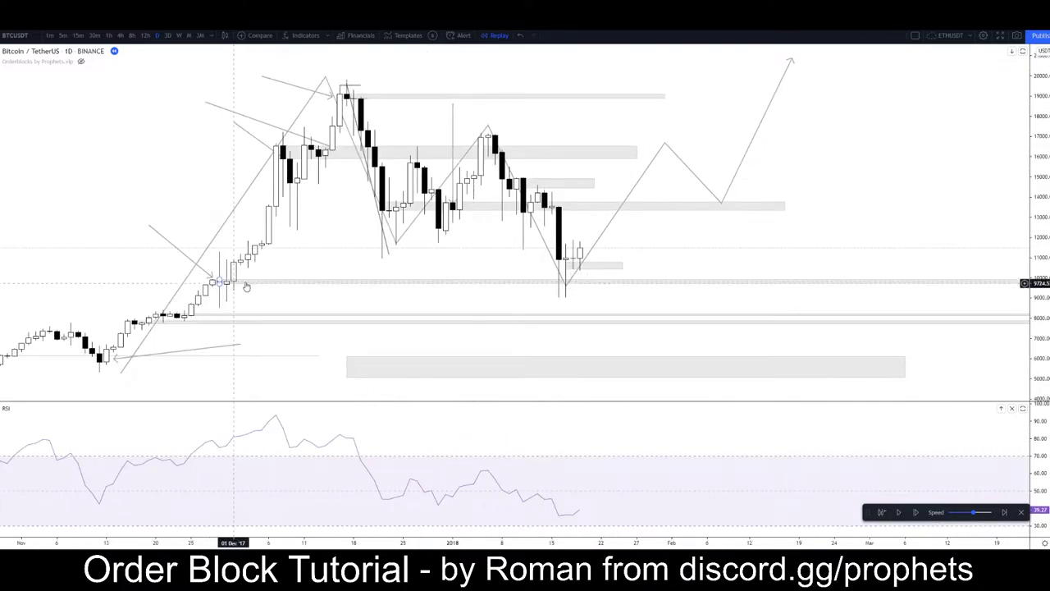
left_click(602, 265)
key("Delete")
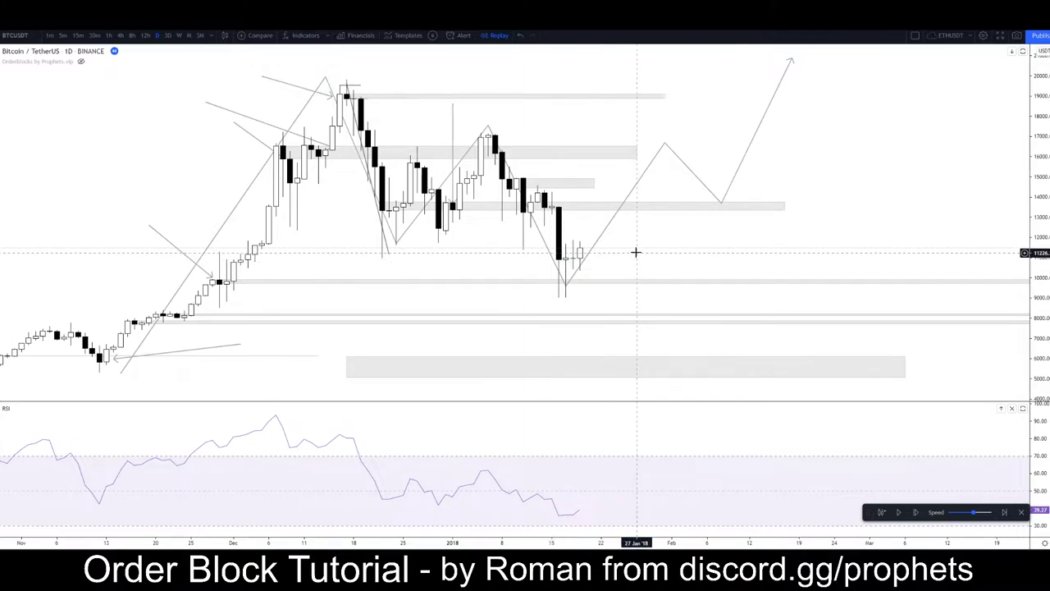
Play the replay forward to the 22 January 2018 daily candle
left_click_drag(633, 249, 761, 283)
scroll(761, 283, "up", 1)
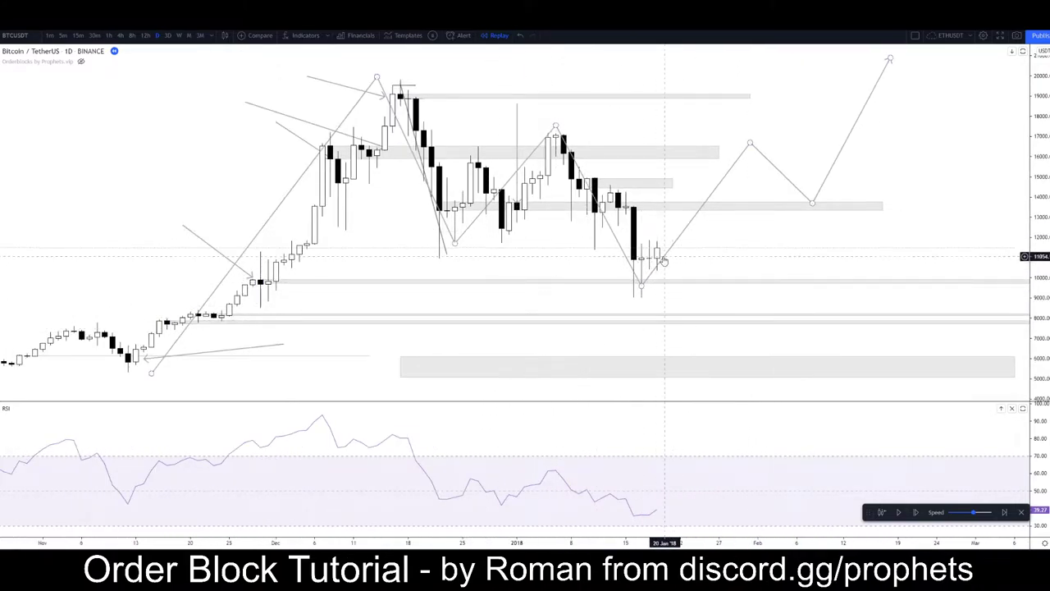
left_click_drag(781, 236, 747, 238)
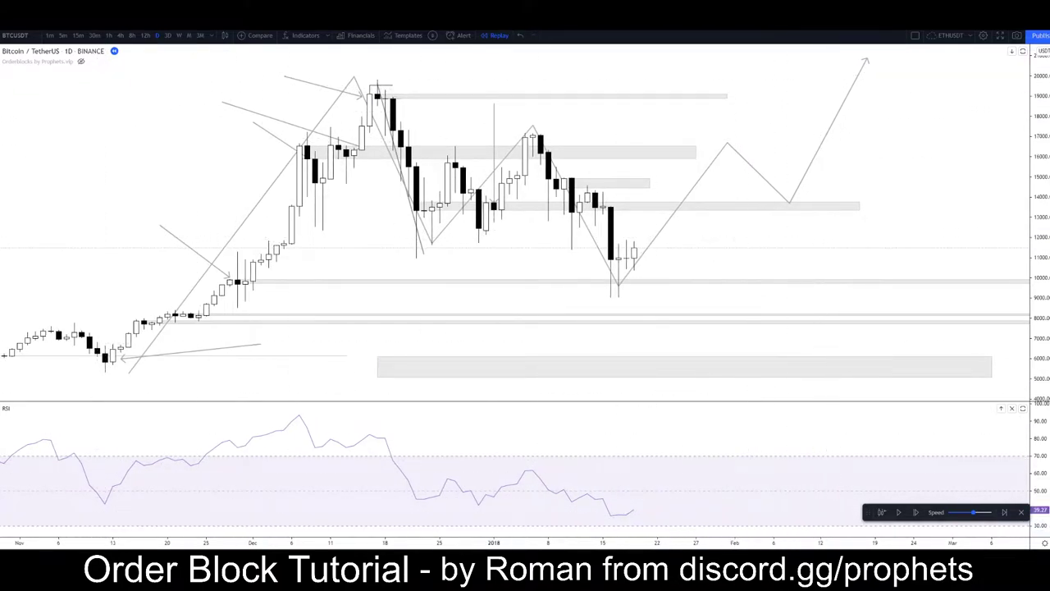
left_click(897, 515)
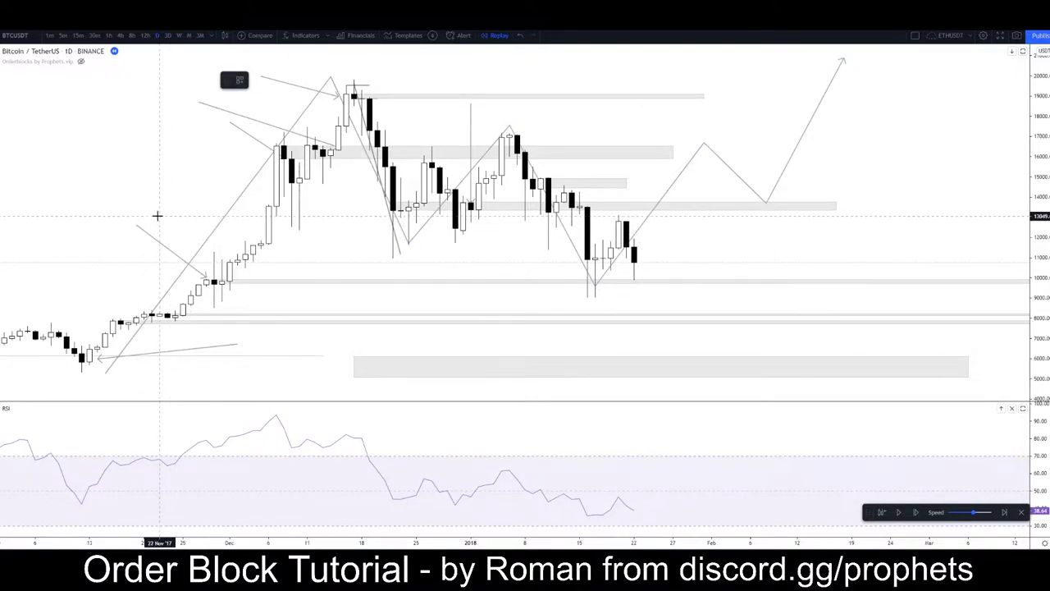
Try a thin rectangle zone between about 12,700 and 13,000 from 21 November to 18 February
left_click(154, 217)
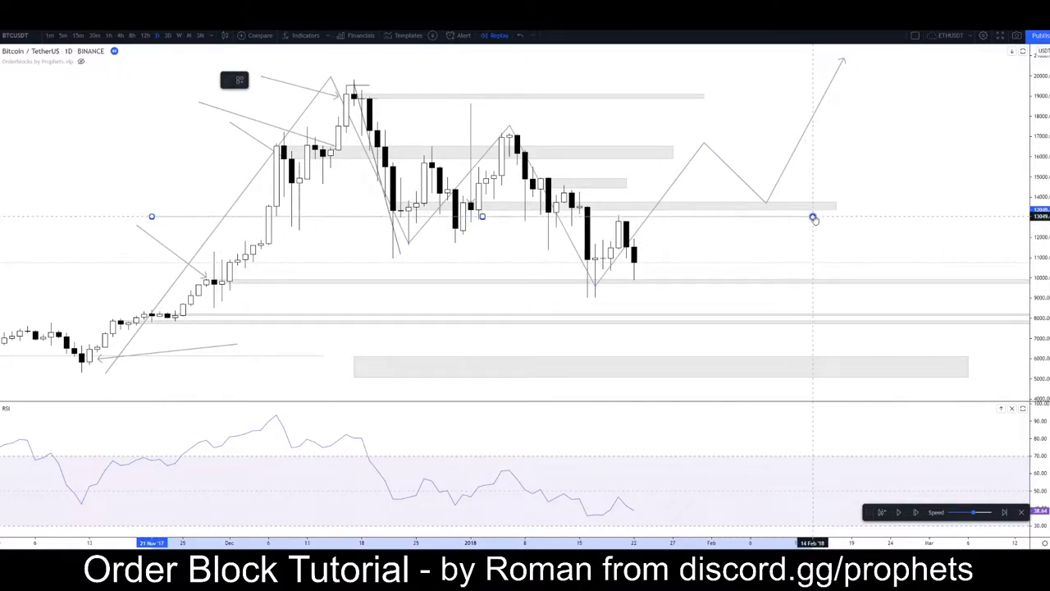
left_click(844, 223)
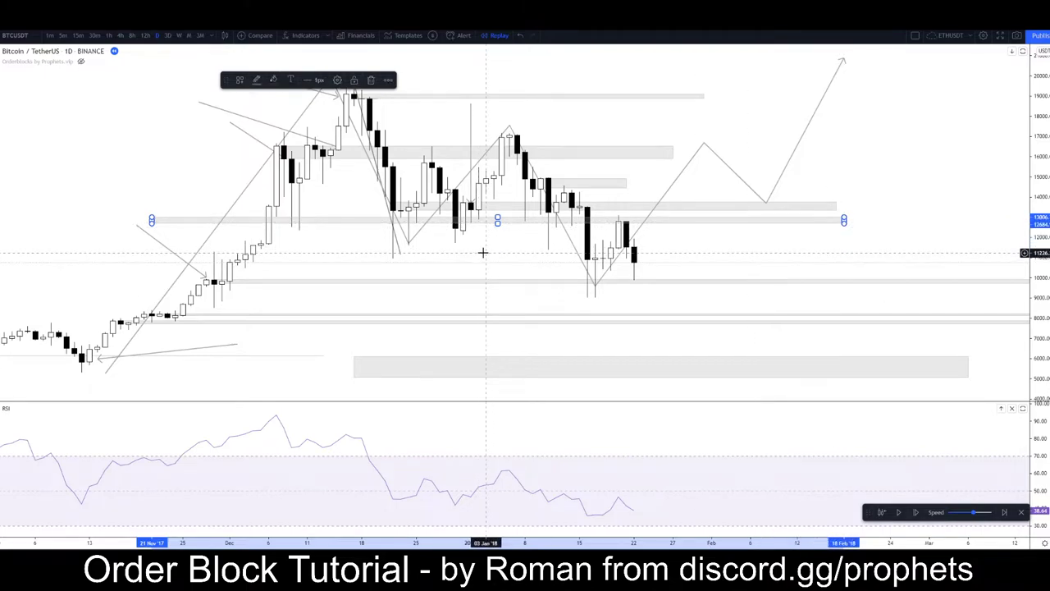
key("Delete")
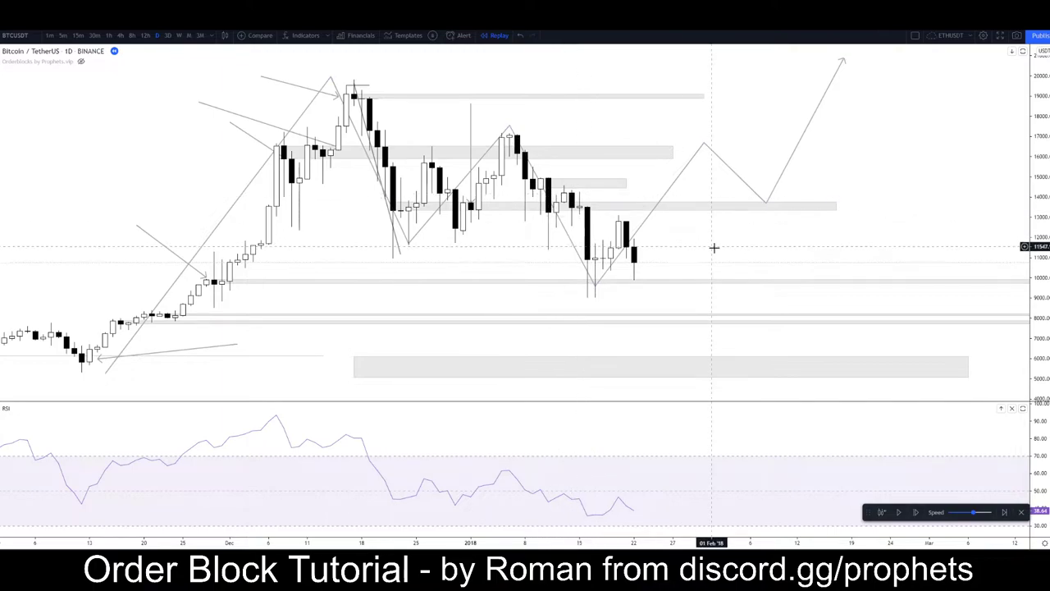
Delete the zigzag swing path that runs from the November low through the projected rise above 20,000
left_click_drag(712, 243, 629, 237)
scroll(629, 237, "down", 2)
left_click(740, 143)
key("Delete")
left_click_drag(767, 227, 694, 228)
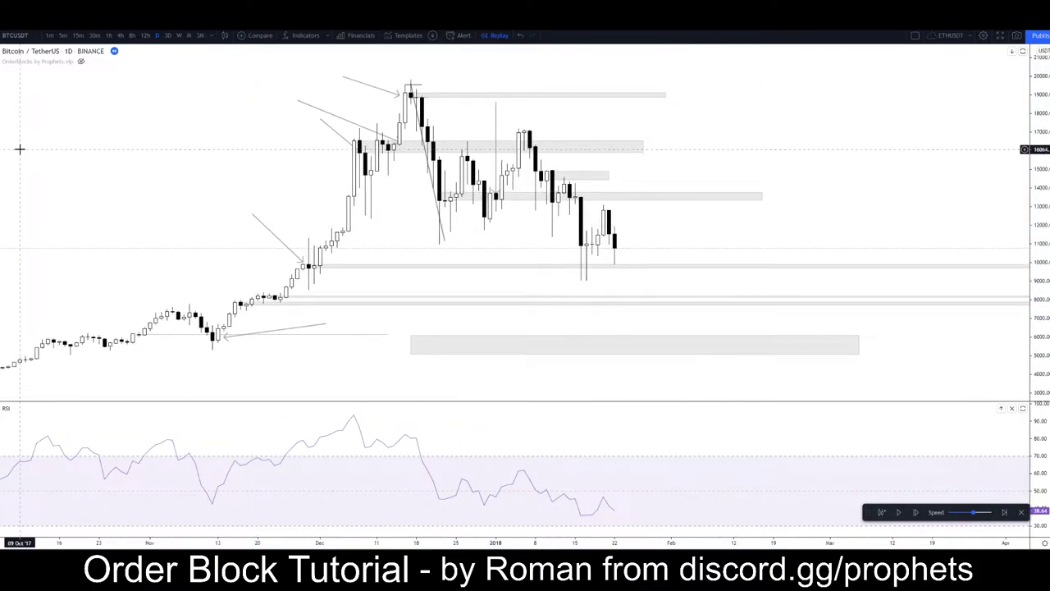
left_click(0, 100)
left_click(16, 148)
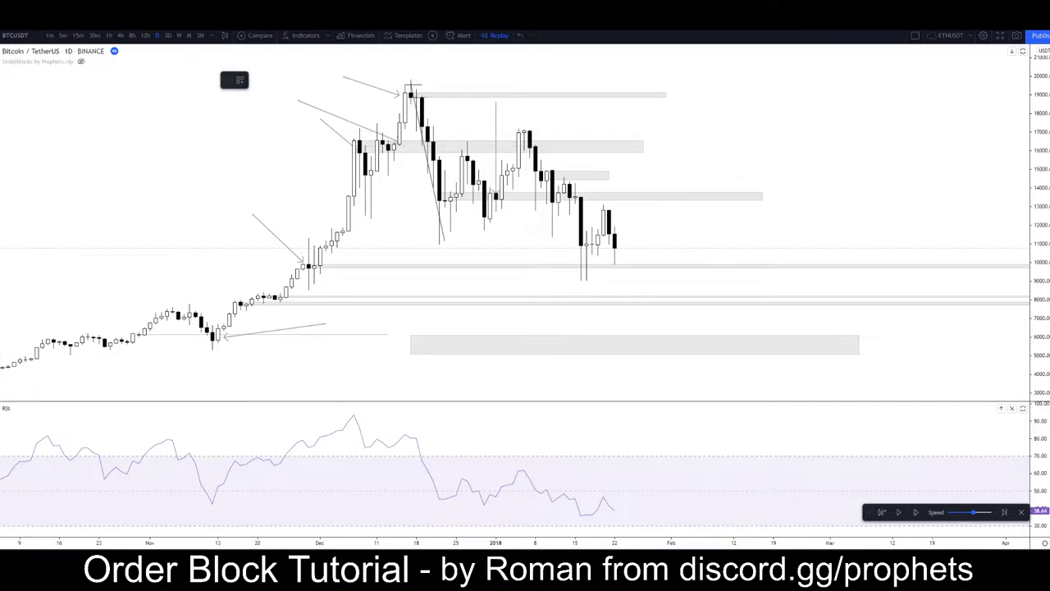
left_click(614, 253)
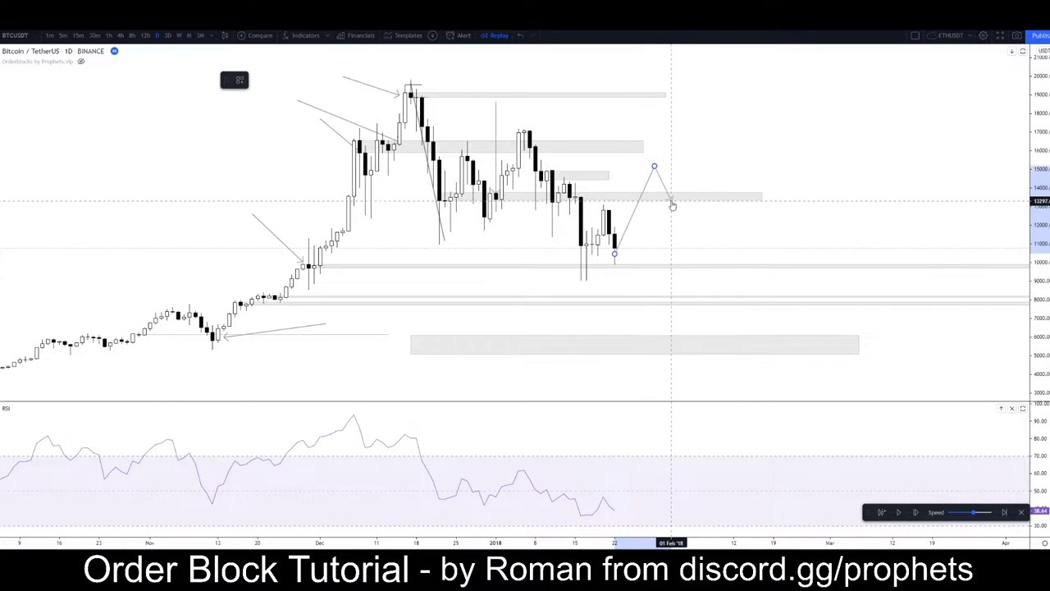
key("Escape")
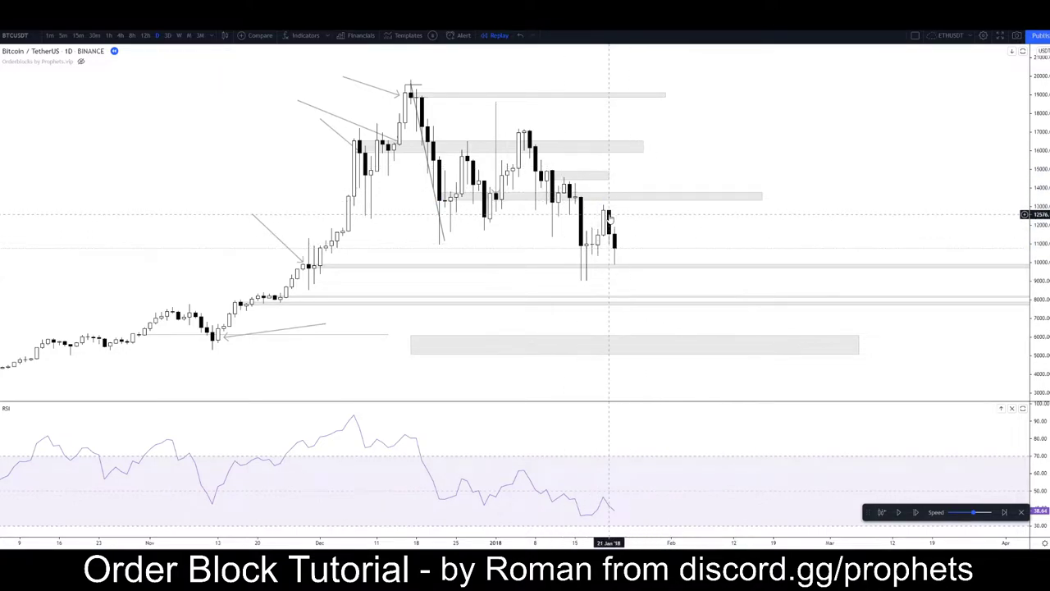
Try sketching a swing path from 15 December near 20,000 down to about 11,500 and up to the January high near 17,200
scroll(652, 210, "up", 3)
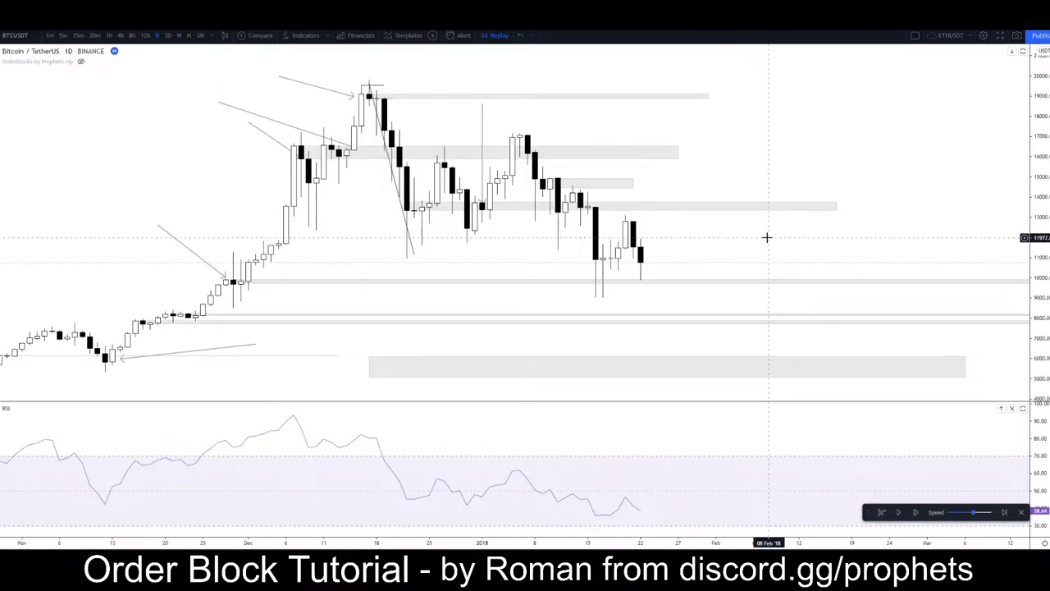
left_click_drag(732, 254, 694, 248)
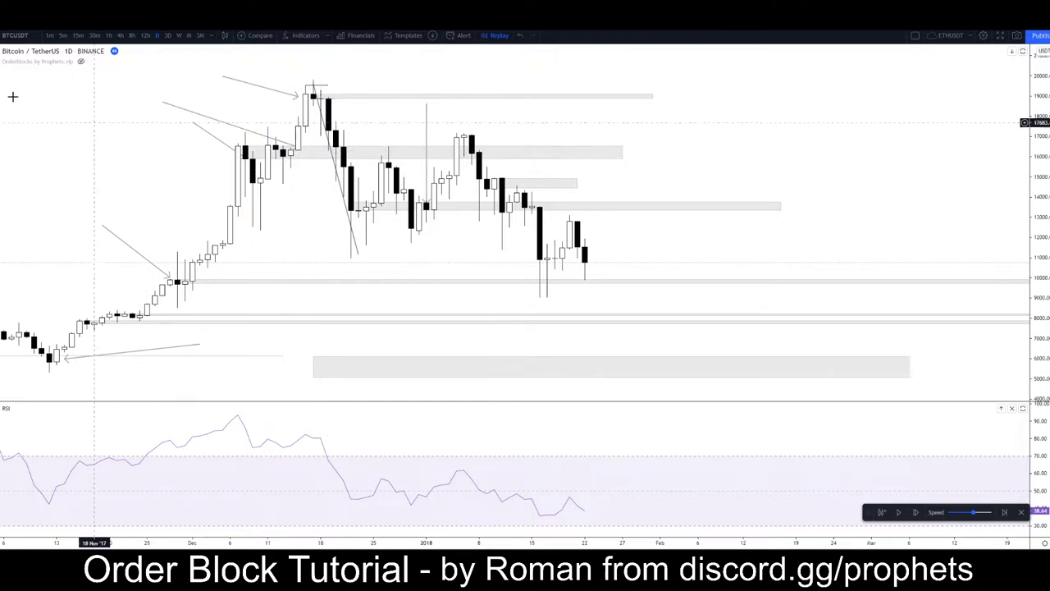
left_click(298, 76)
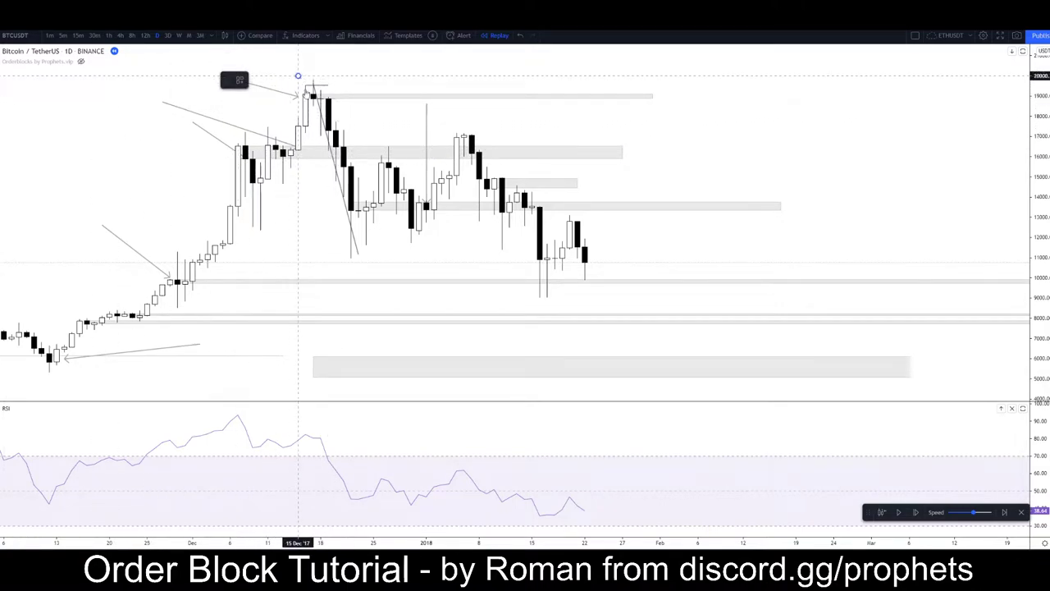
left_click(358, 247)
left_click(464, 134)
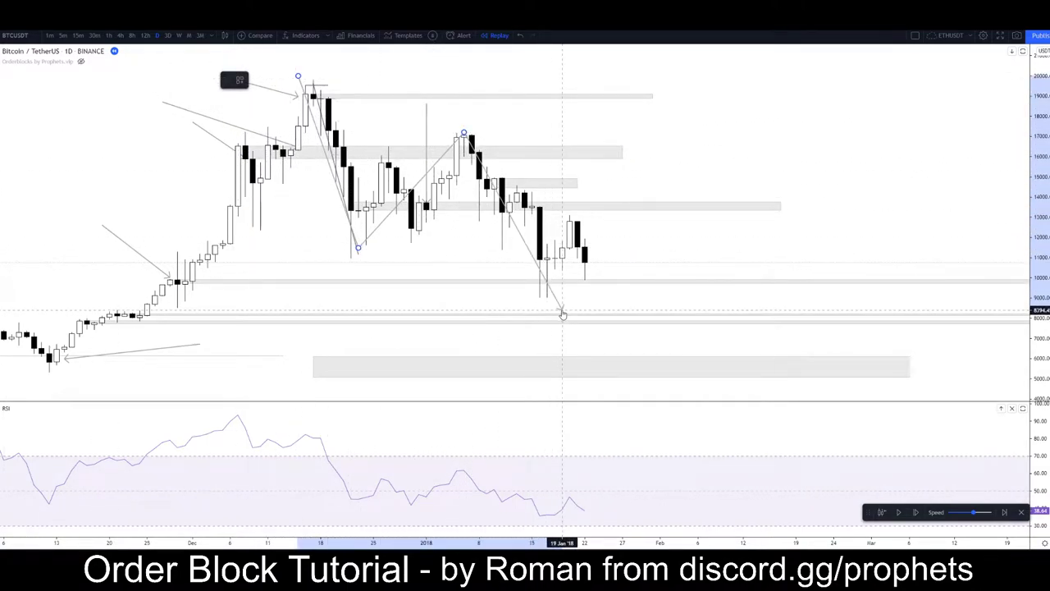
key("Escape")
left_click_drag(656, 241, 663, 250)
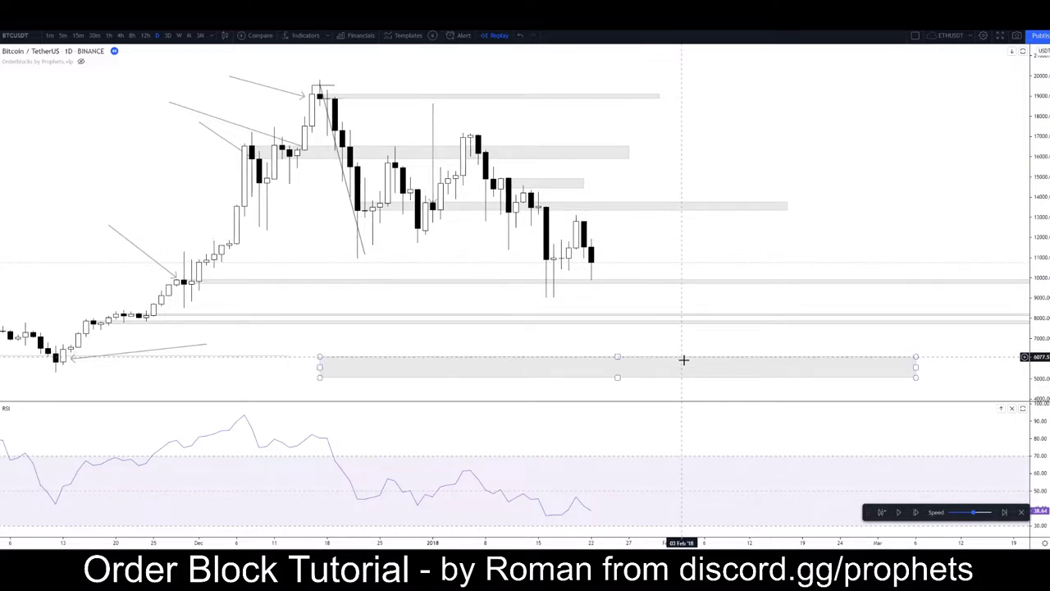
Advance the daily replay, inspect the recent price action on the 1-hour timeframe, and return the chart to daily
left_click(901, 517)
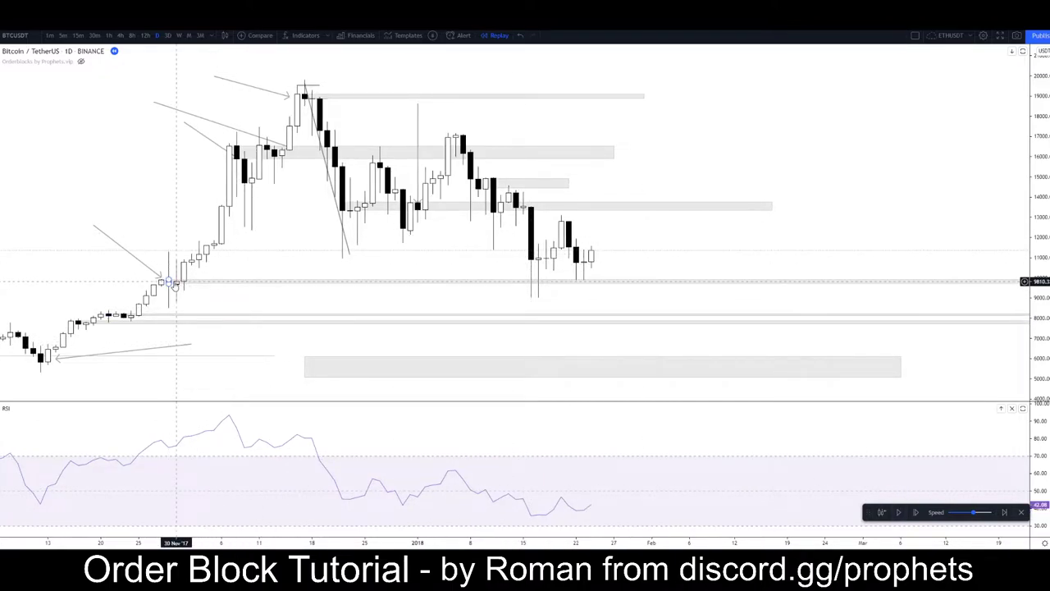
left_click(109, 36)
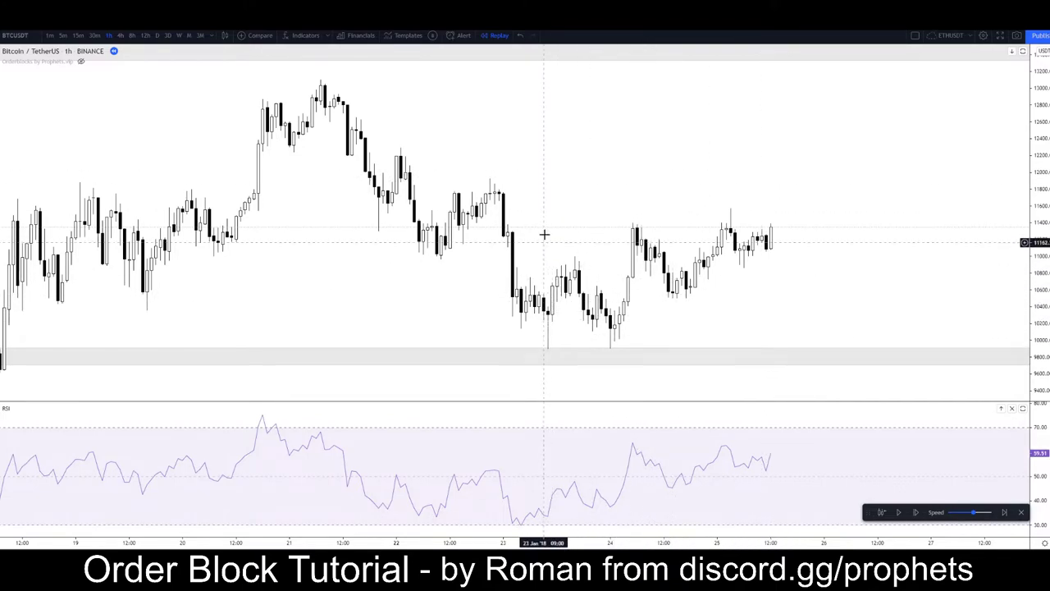
left_click(159, 37)
scroll(783, 261, "up", 3)
left_click_drag(779, 244, 693, 233)
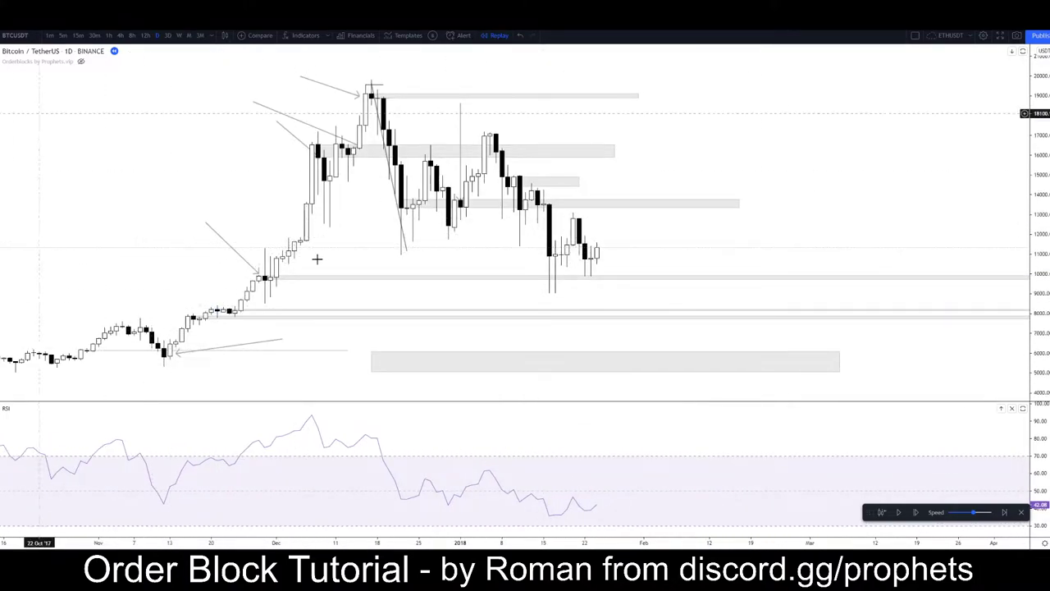
Draw a trend line beneath the RSI lows from 17 to 23 January 2018
left_click(556, 519)
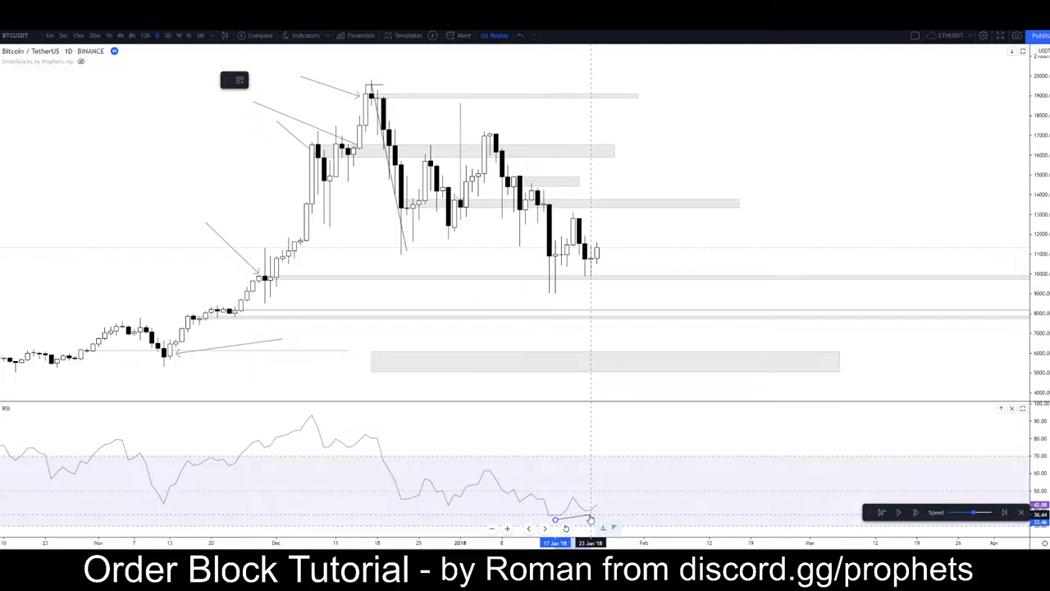
double_click(591, 515)
left_click(351, 235)
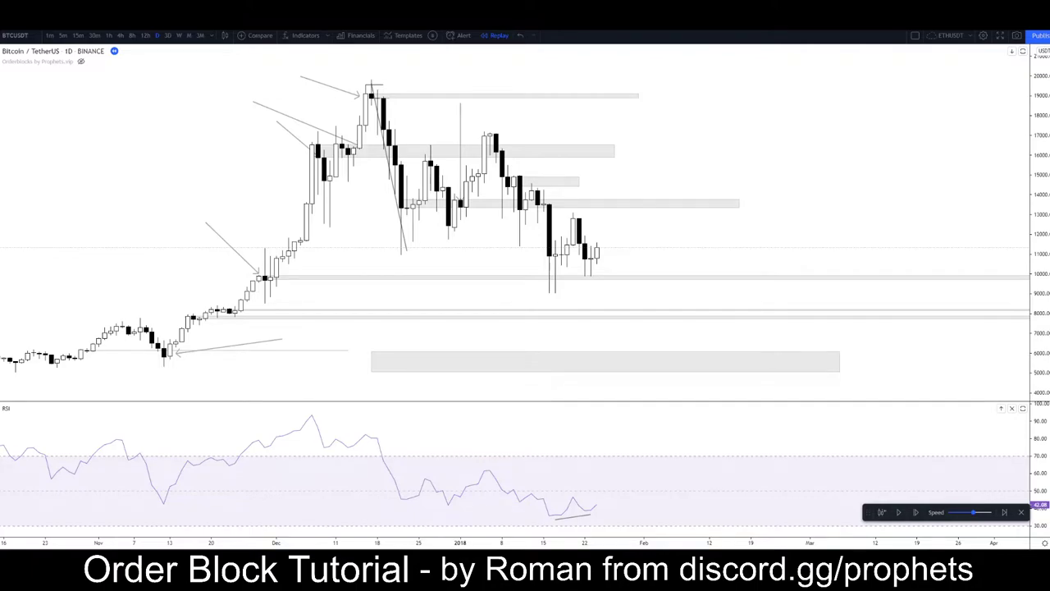
Try marking the mid-to-late January price lows with lines, and undo the RSI and price markings
left_click(577, 245)
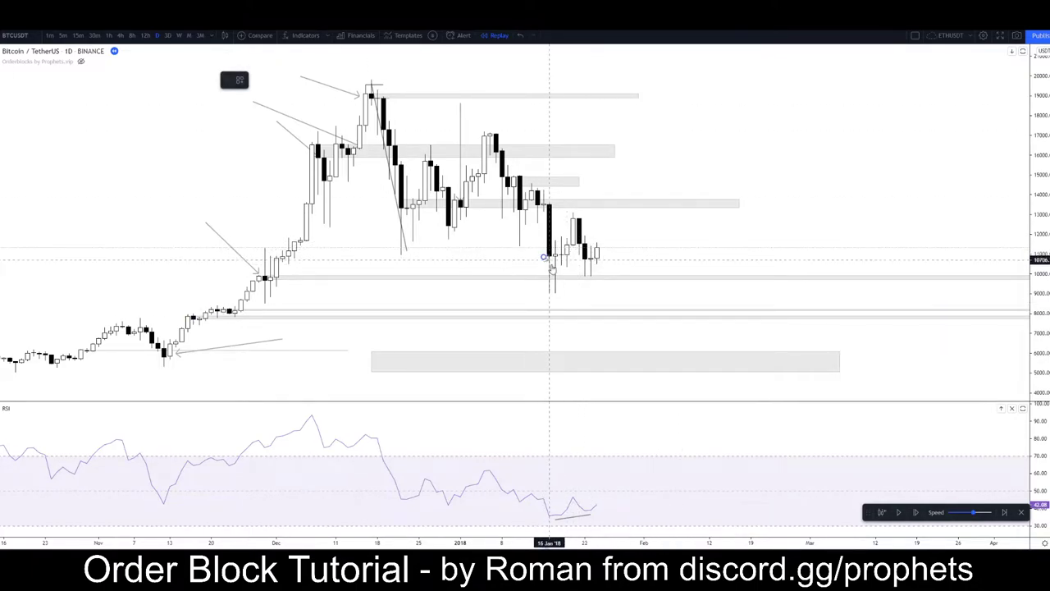
left_click(561, 276)
left_click(597, 247)
left_click(621, 281)
key("ctrl+z")
key("Escape")
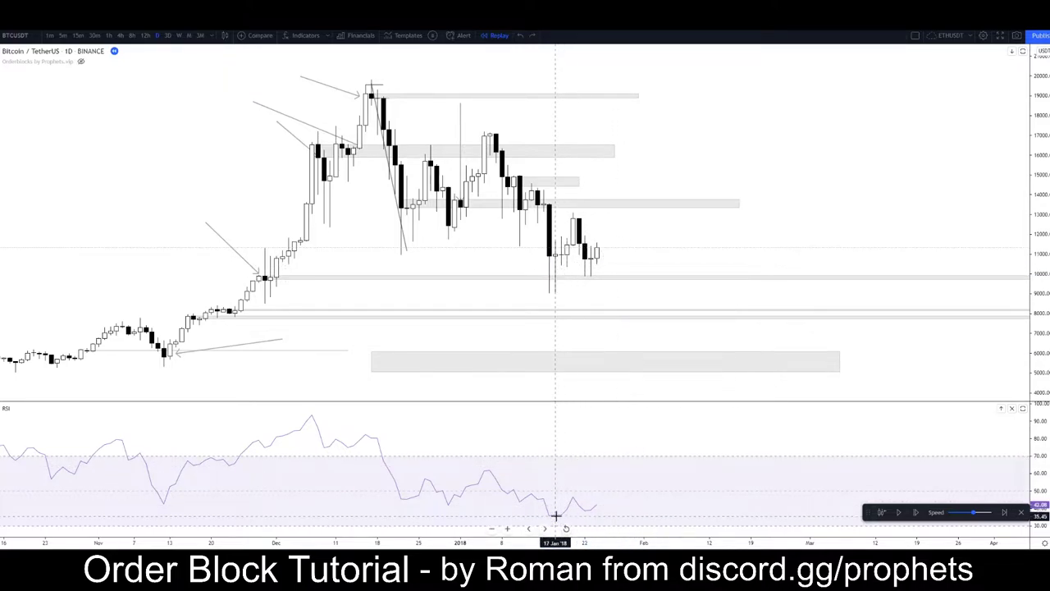
scroll(559, 492, "down", 3)
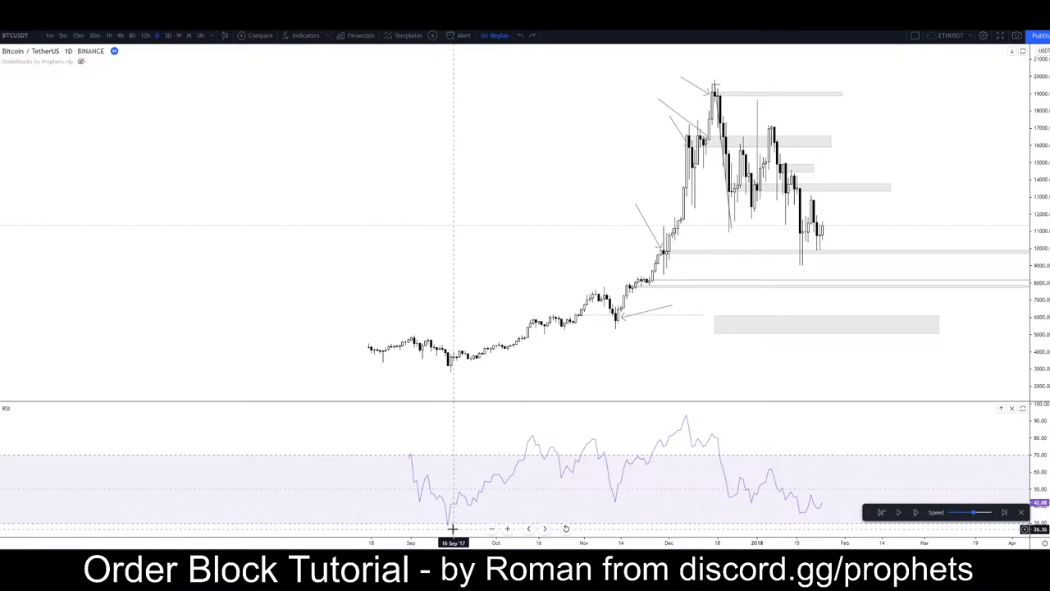
scroll(453, 527, "up", 5)
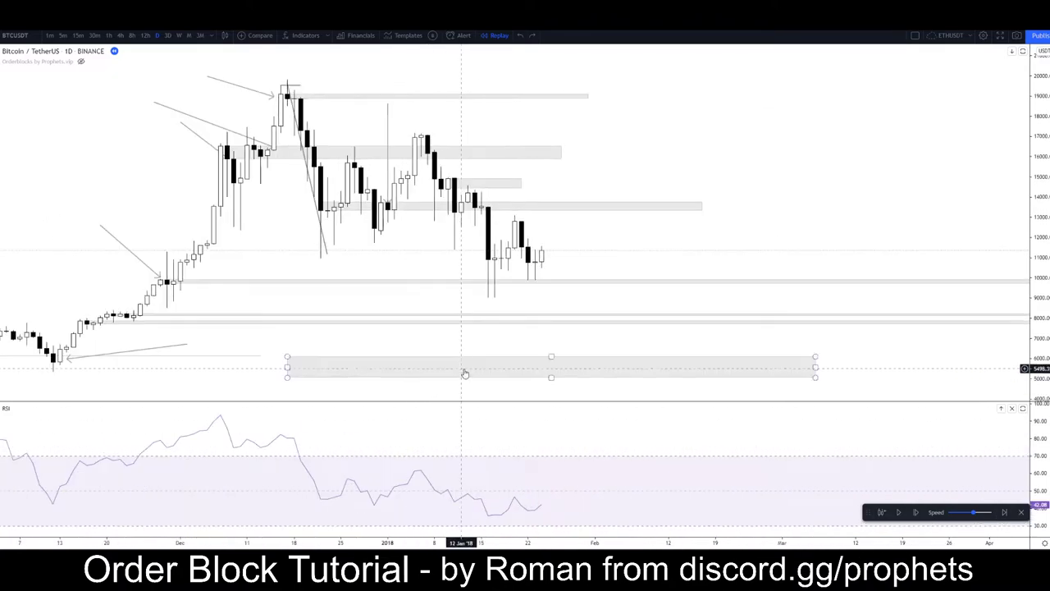
left_click_drag(643, 251, 696, 252)
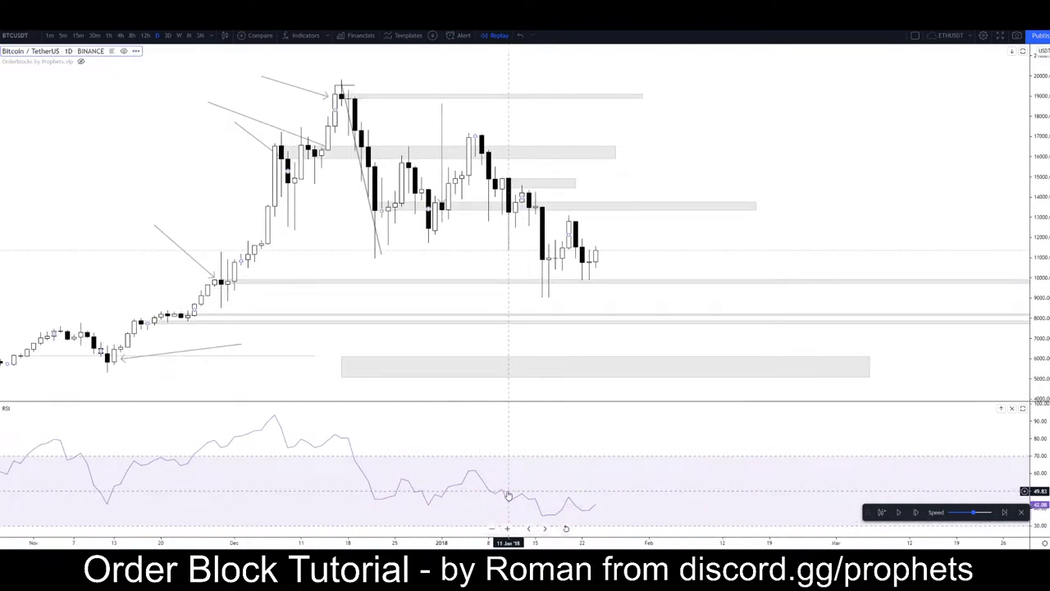
scroll(529, 347, "up", 1)
left_click_drag(420, 263, 451, 262)
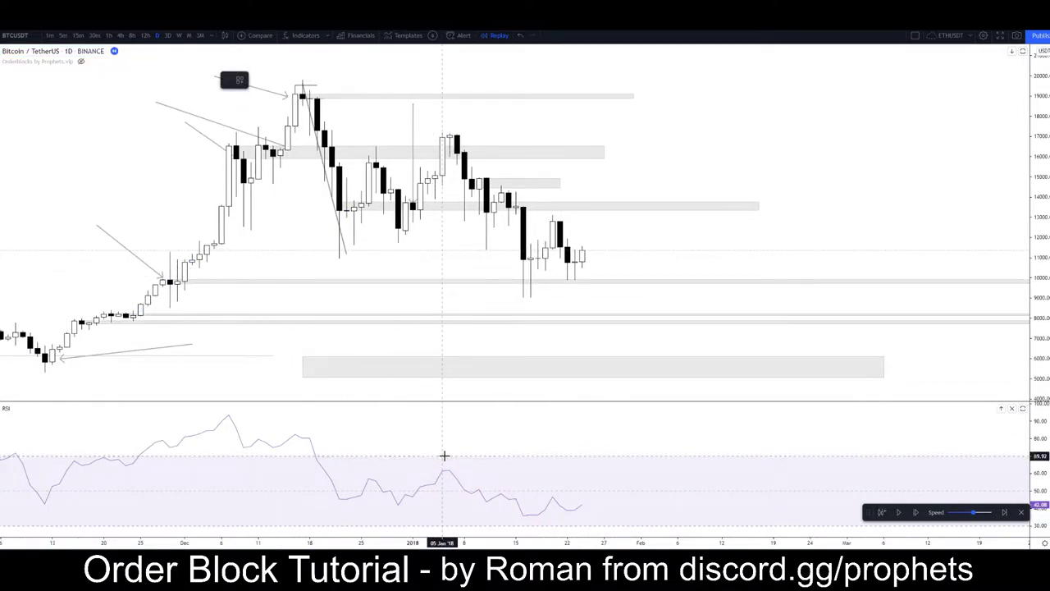
left_click_drag(424, 252, 443, 251)
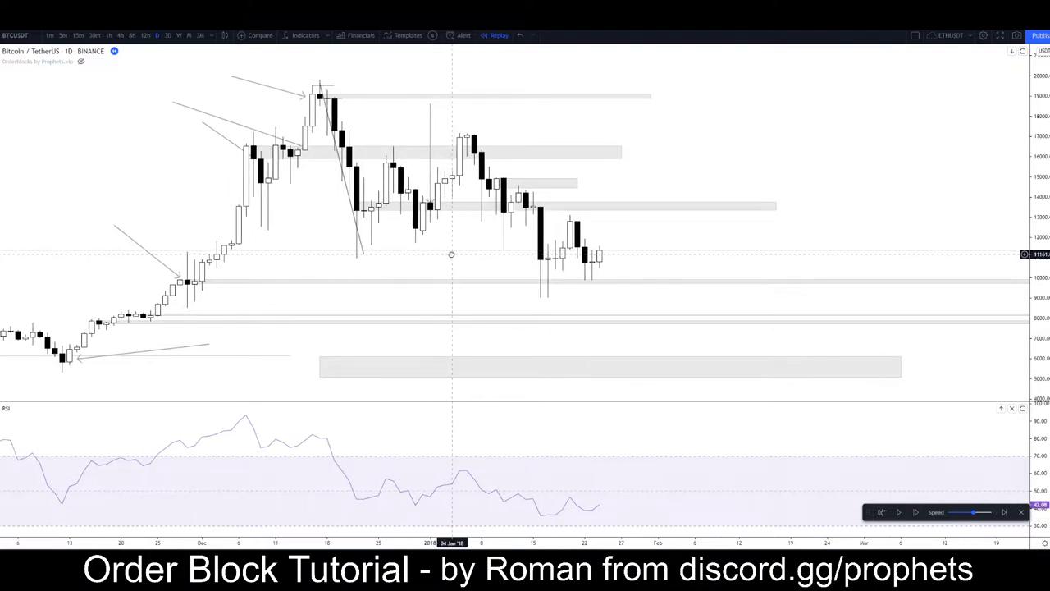
left_click(651, 296)
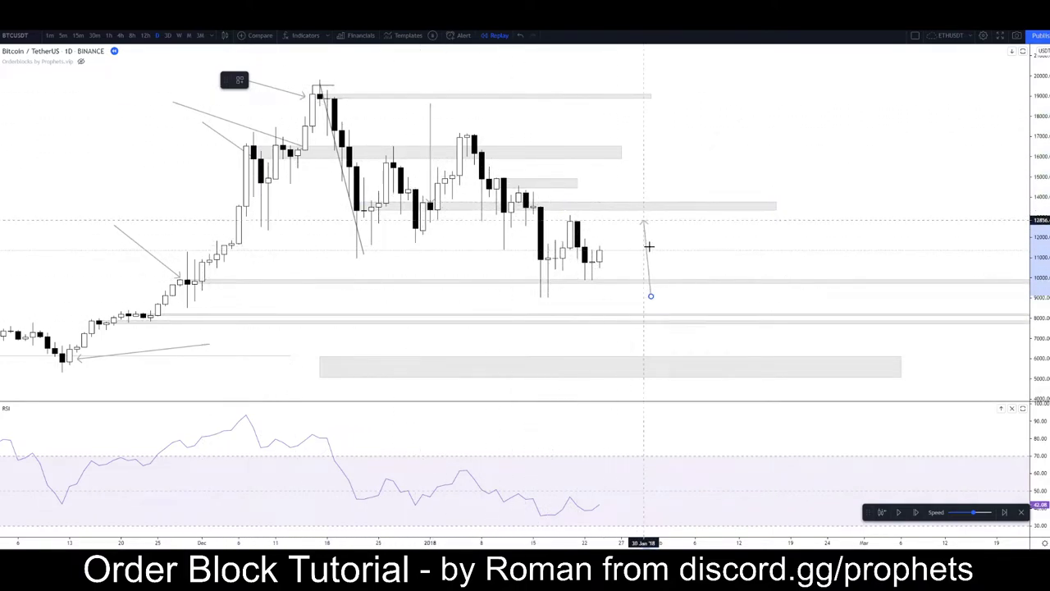
right_click(577, 225)
right_click(655, 247)
left_click(651, 237)
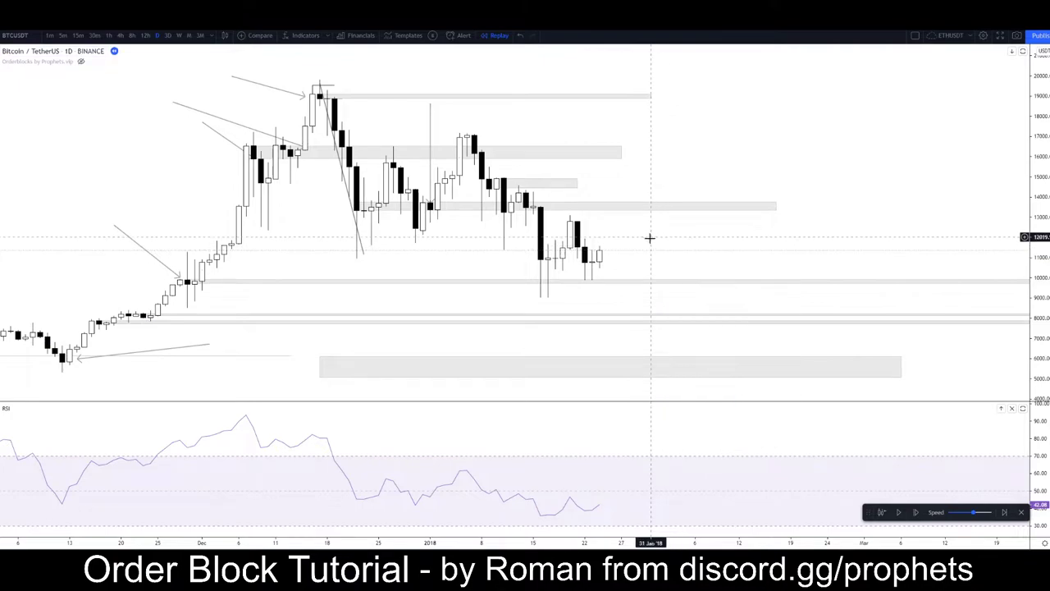
Draw a horizontal line extending forward from the base of the late December candles, and delete it
left_click(1, 102)
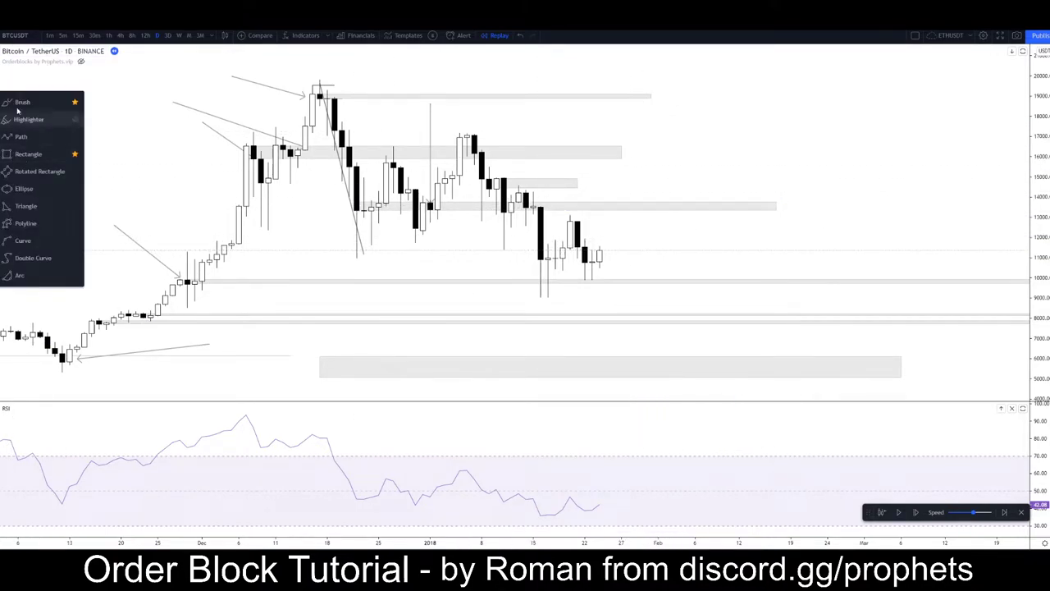
left_click(29, 119)
left_click(422, 231)
left_click(731, 230)
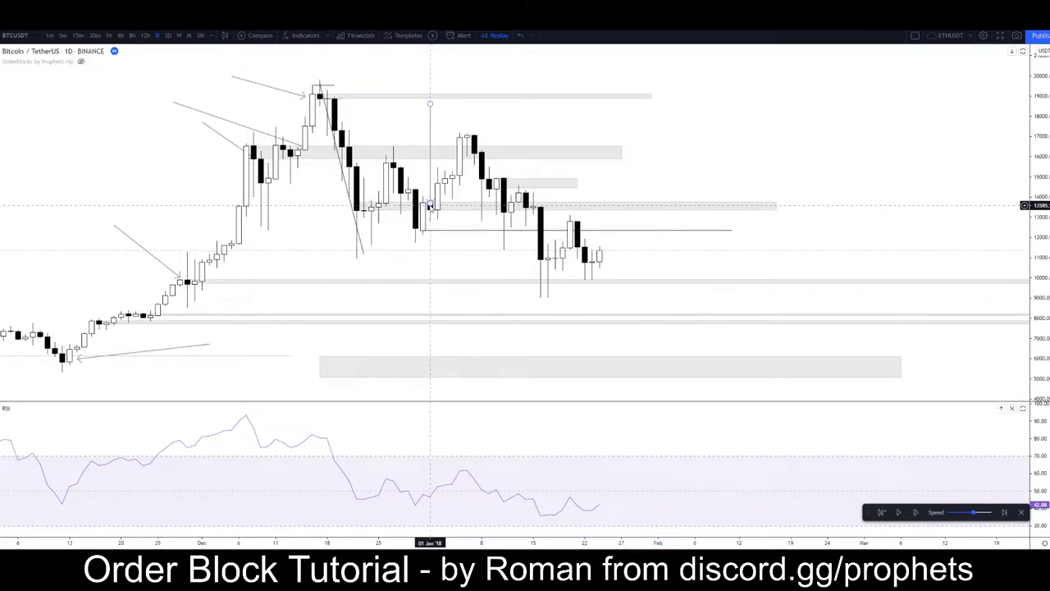
left_click(461, 230)
key("Delete")
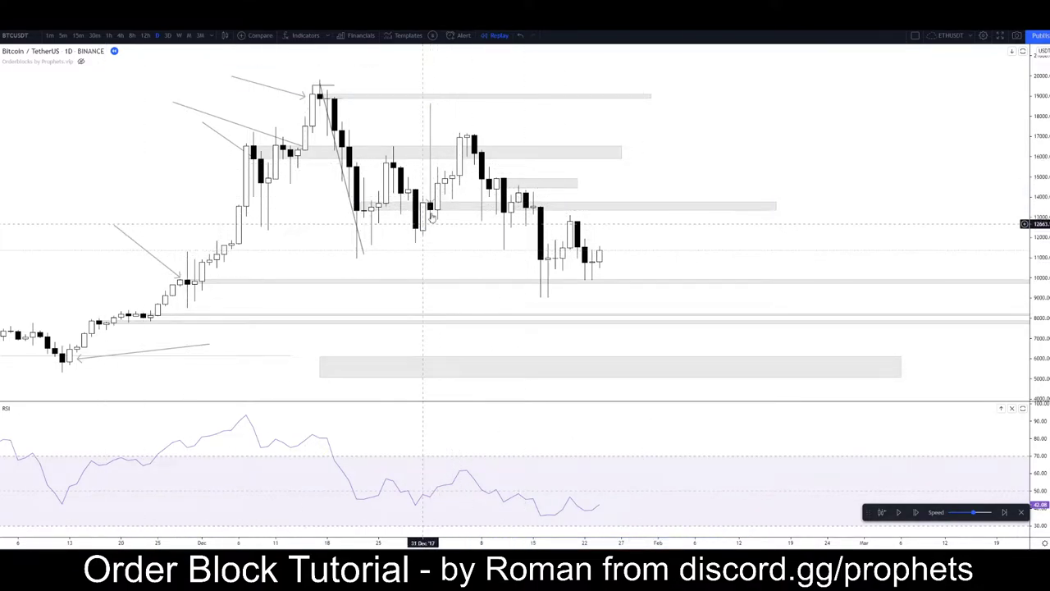
left_click(423, 206)
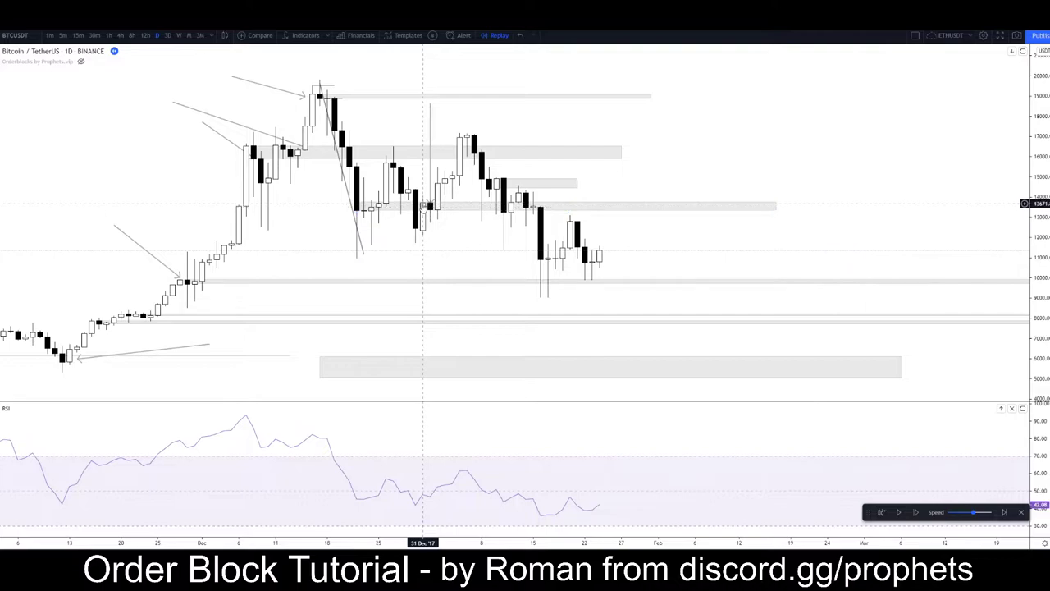
left_click(429, 214)
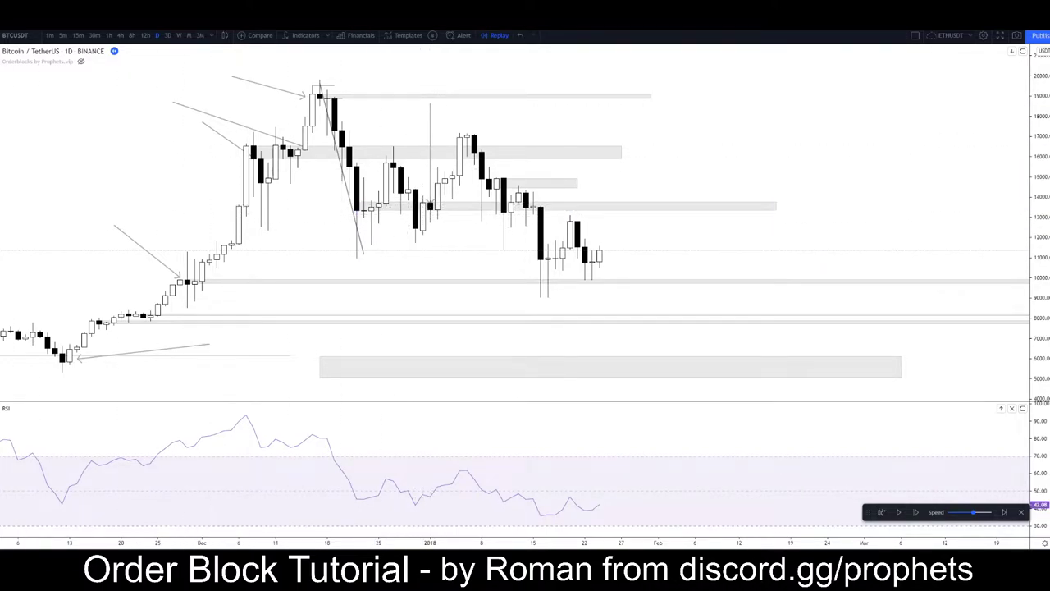
Draw a horizontal parallel channel from late November to mid February, spanning about 12,800 to 16,600
left_click(1, 84)
left_click(1, 100)
left_click(1, 85)
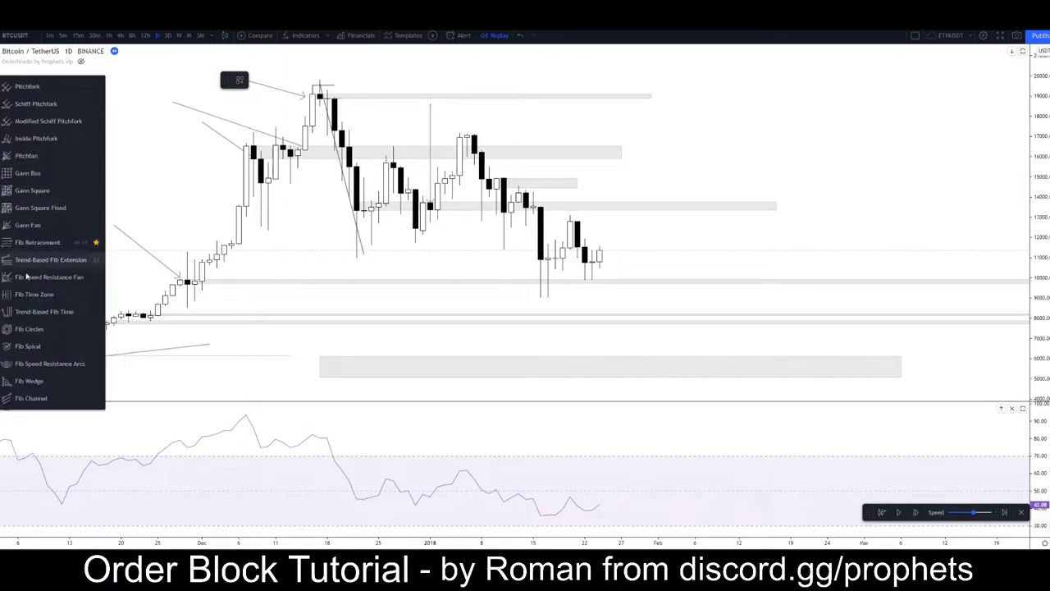
left_click(0, 85)
left_click(1, 68)
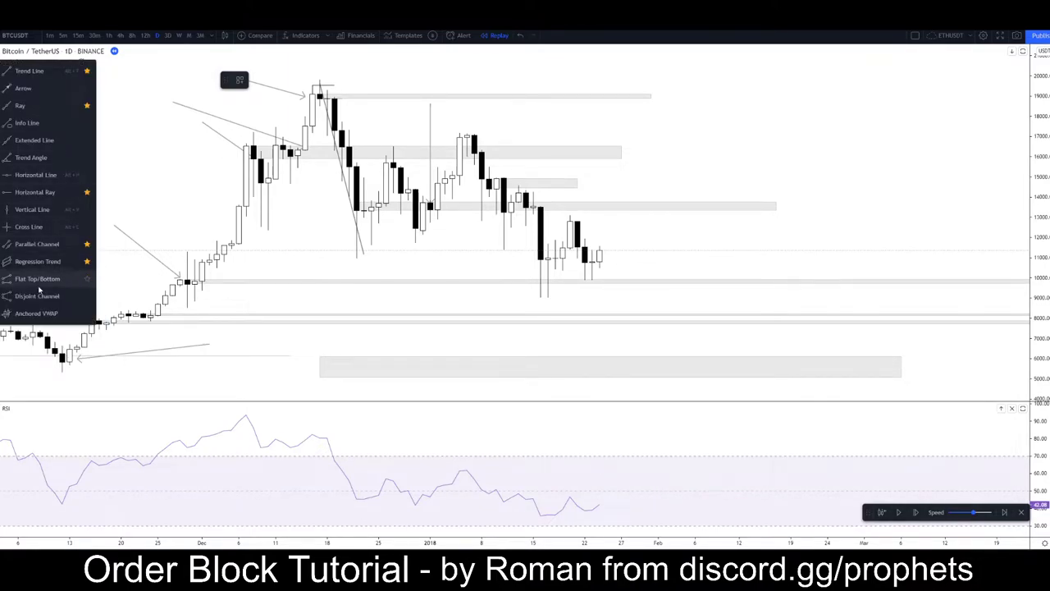
left_click(28, 244)
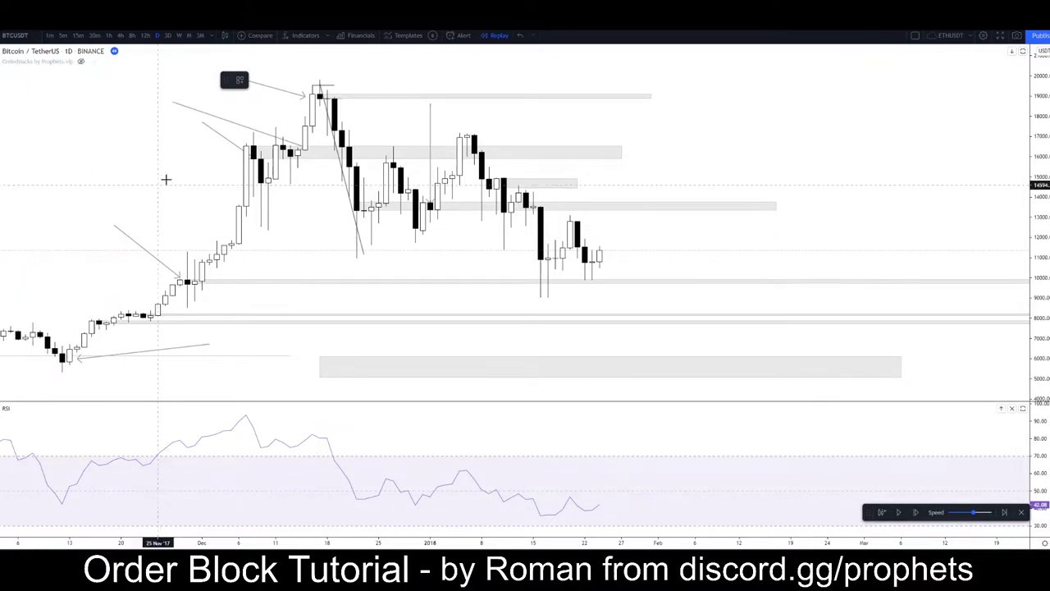
left_click(193, 144)
left_click(761, 144)
left_click(765, 221)
left_click(104, 253)
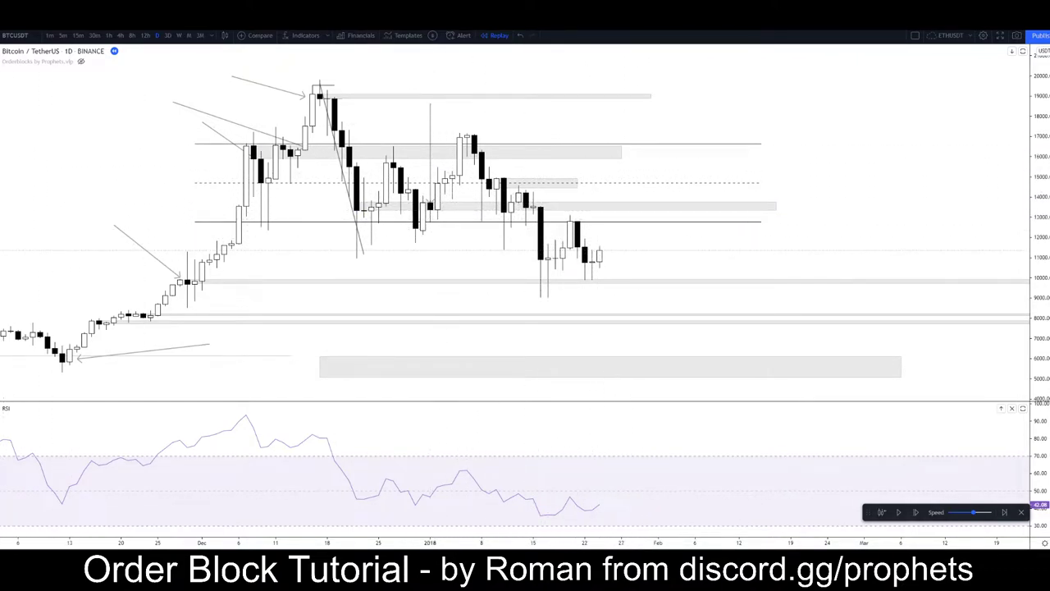
Sketch a zigzag arrow path from the latest candle through the channel and above it, and remove the path
left_click(599, 265)
left_click(636, 158)
left_click(680, 216)
double_click(739, 158)
left_click(797, 237)
double_click(915, 85)
key("Delete")
right_click(844, 149)
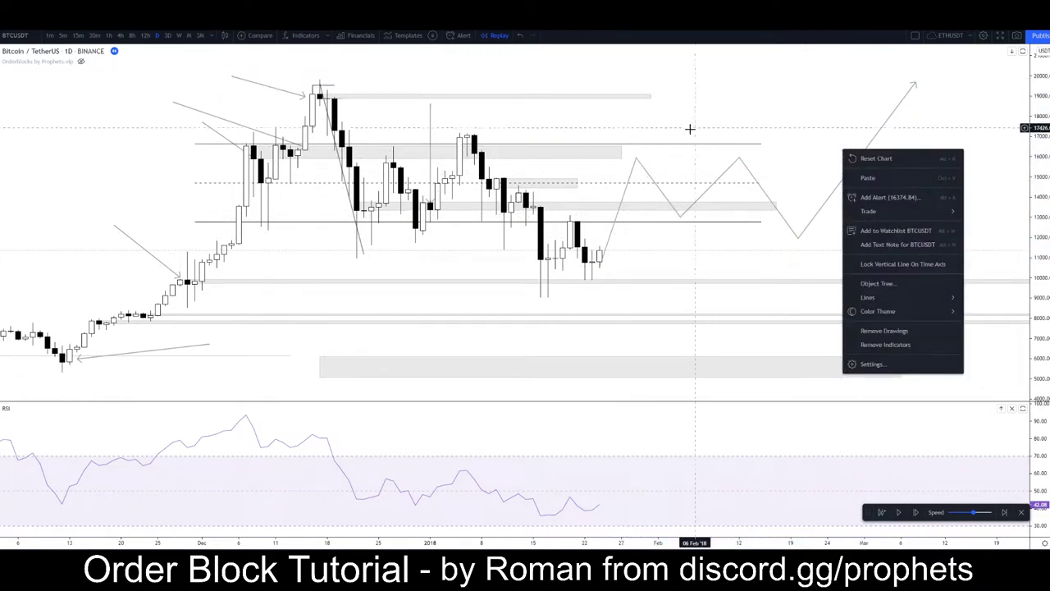
left_click(774, 150)
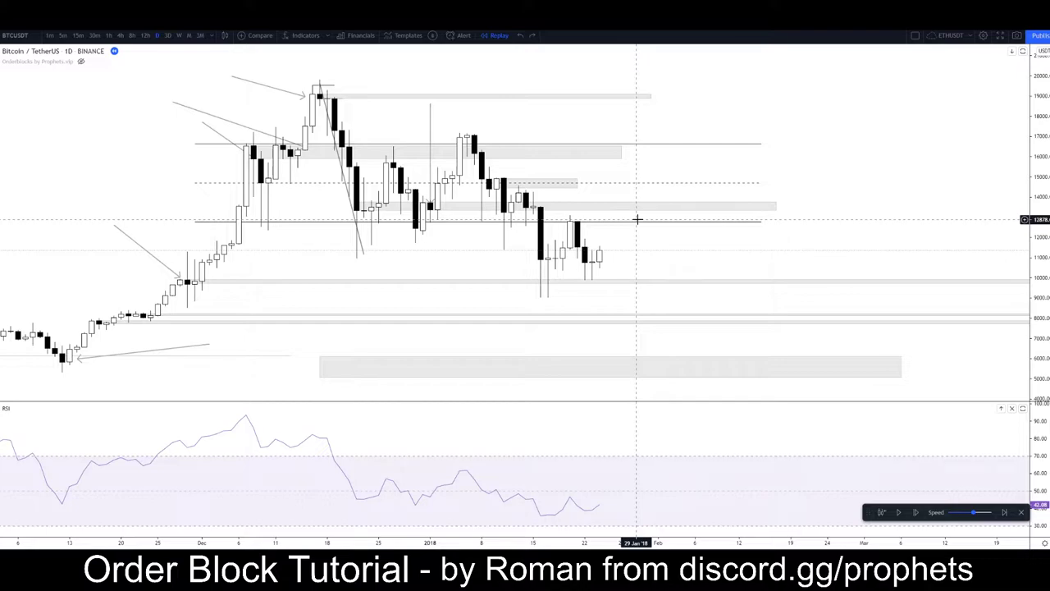
Outline the late November to early December rise with a closed path starting at the zone just below 10,000
scroll(279, 199, "down", 2)
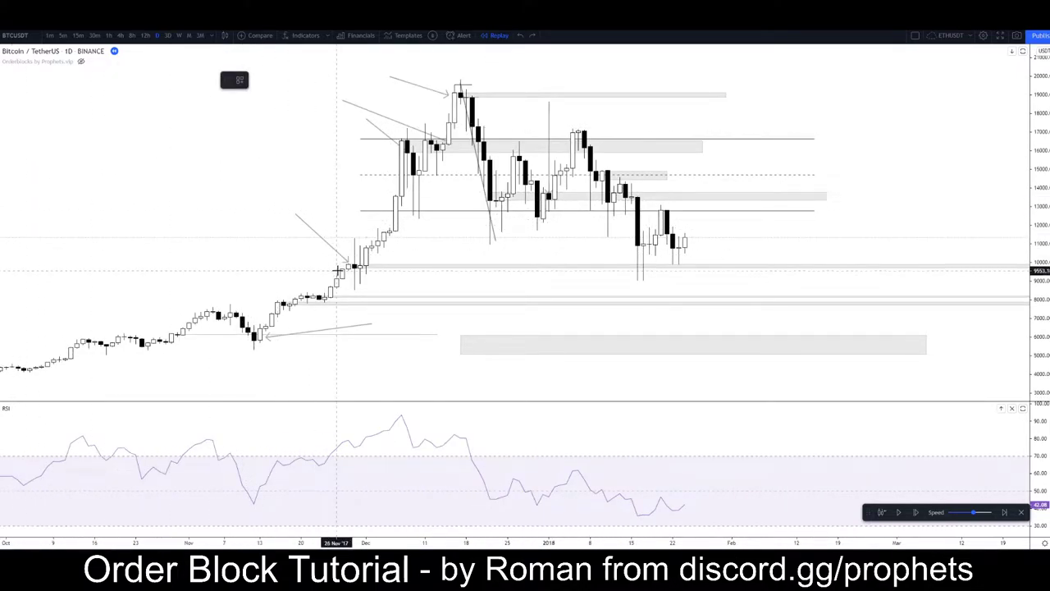
left_click(336, 270)
left_click(384, 205)
left_click(425, 217)
left_click(389, 268)
double_click(342, 268)
left_click(223, 268)
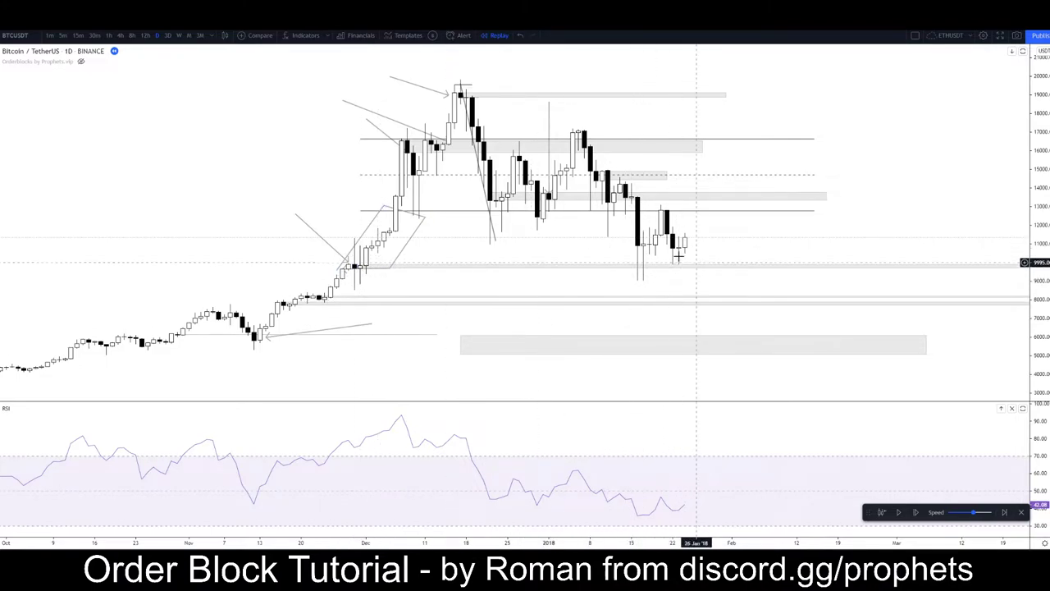
Play the daily replay forward through 26 January 2018 and pause it
scroll(662, 176, "up", 3)
scroll(652, 189, "up", 1)
left_click_drag(614, 281, 740, 260)
left_click_drag(634, 288, 676, 279)
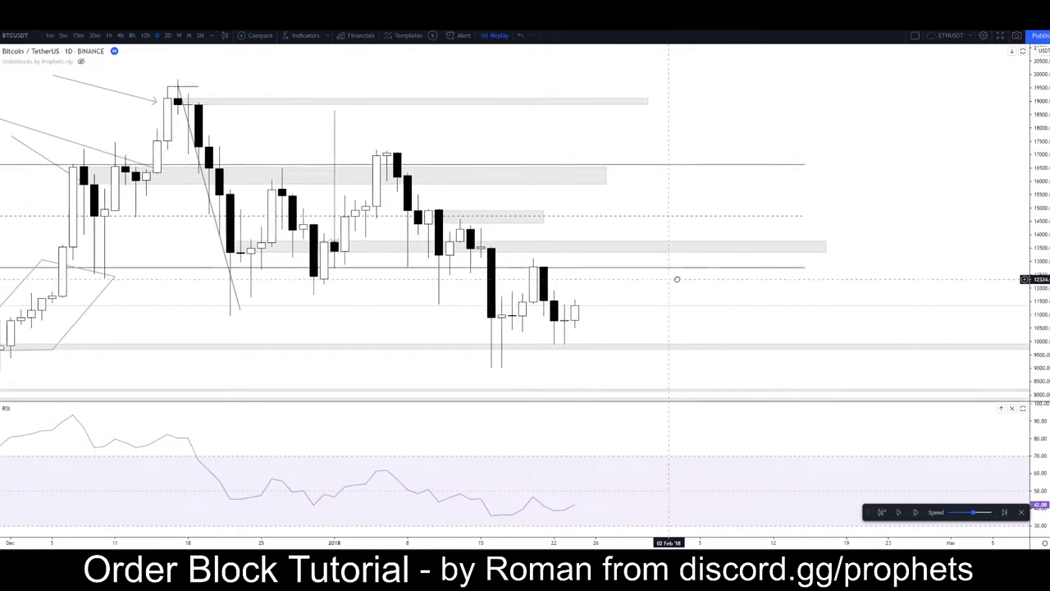
scroll(676, 279, "left", 2)
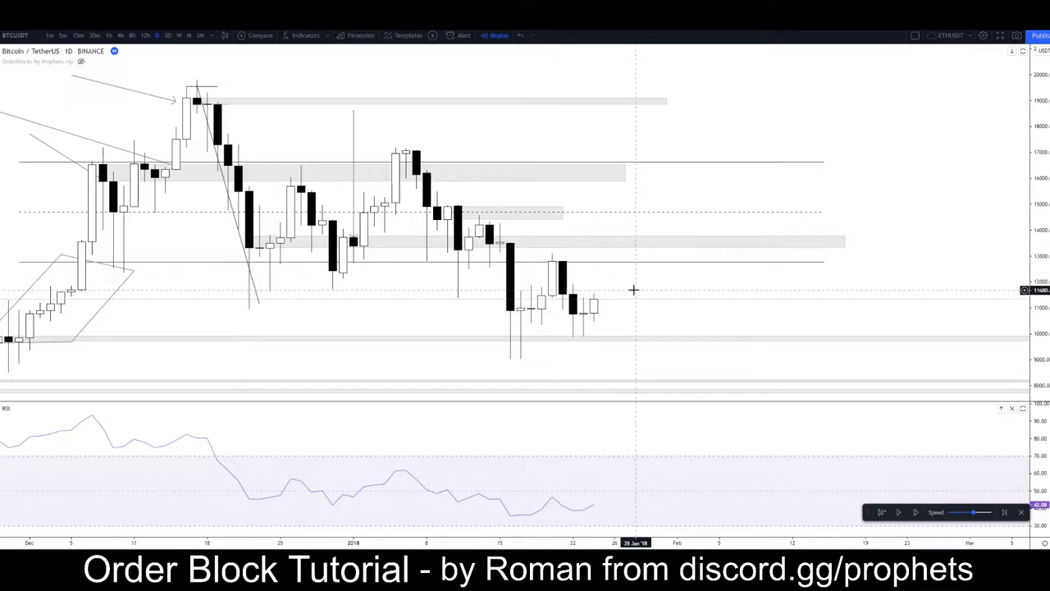
scroll(698, 288, "down", 3)
left_click_drag(791, 237, 701, 246)
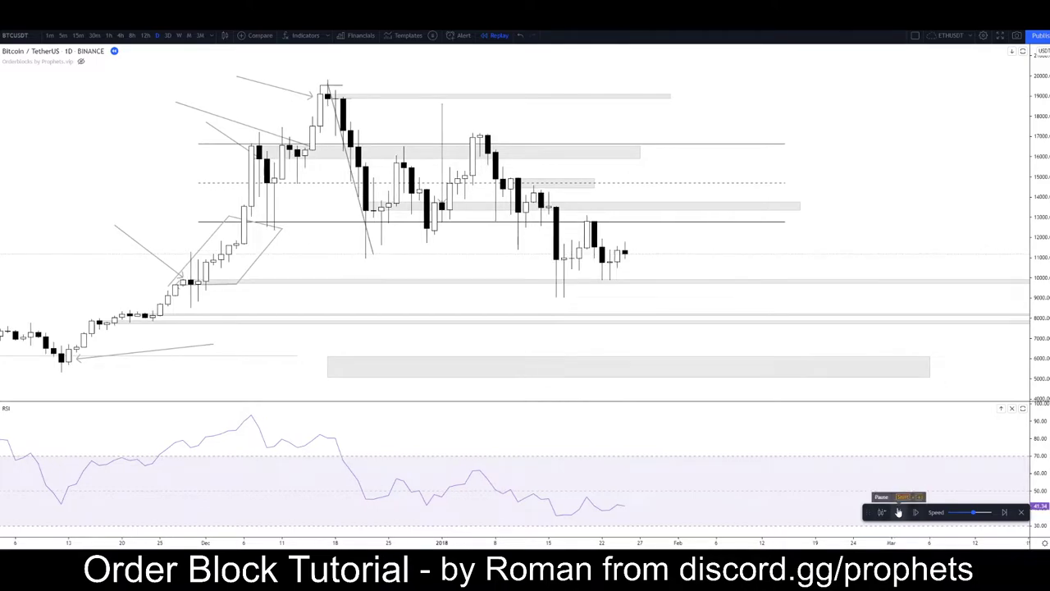
left_click(898, 512)
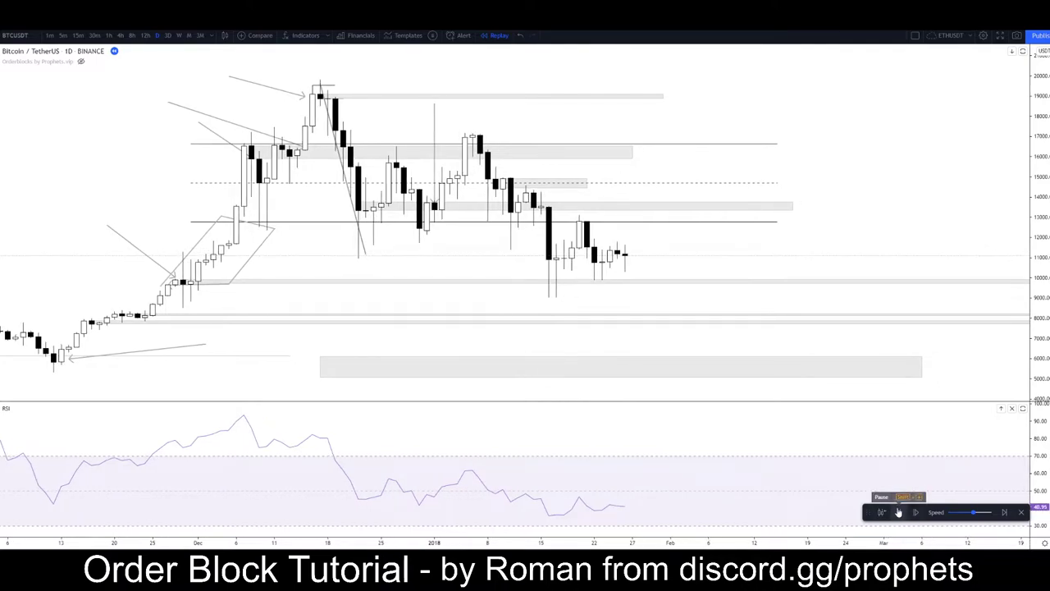
Mark the top of the latest candles with a short horizontal line and add an arrow pointing at the 26 January candle's low
left_click(1, 73)
left_click(14, 73)
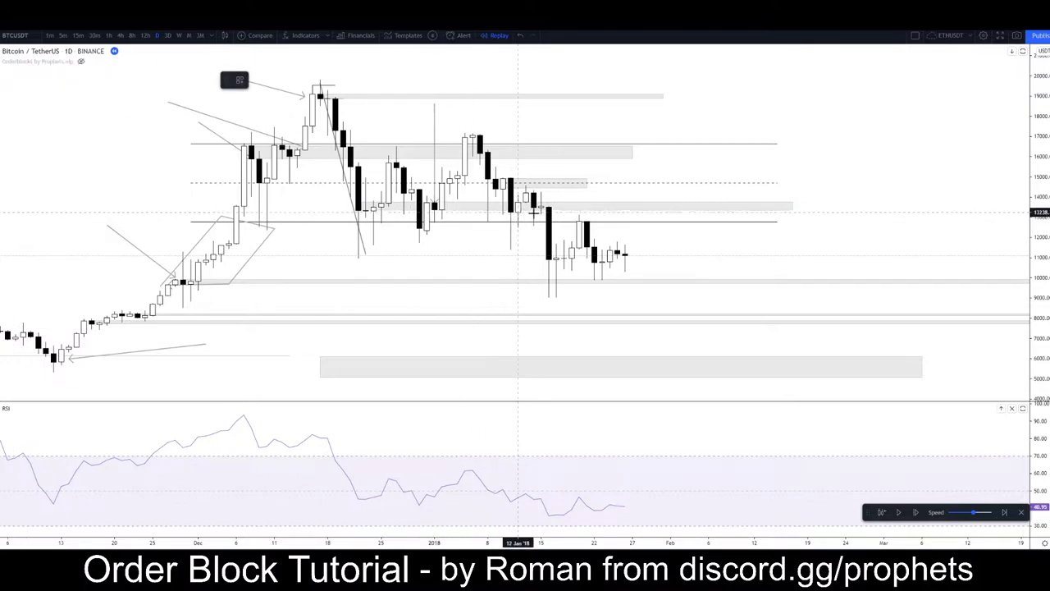
left_click(625, 246)
left_click(619, 283)
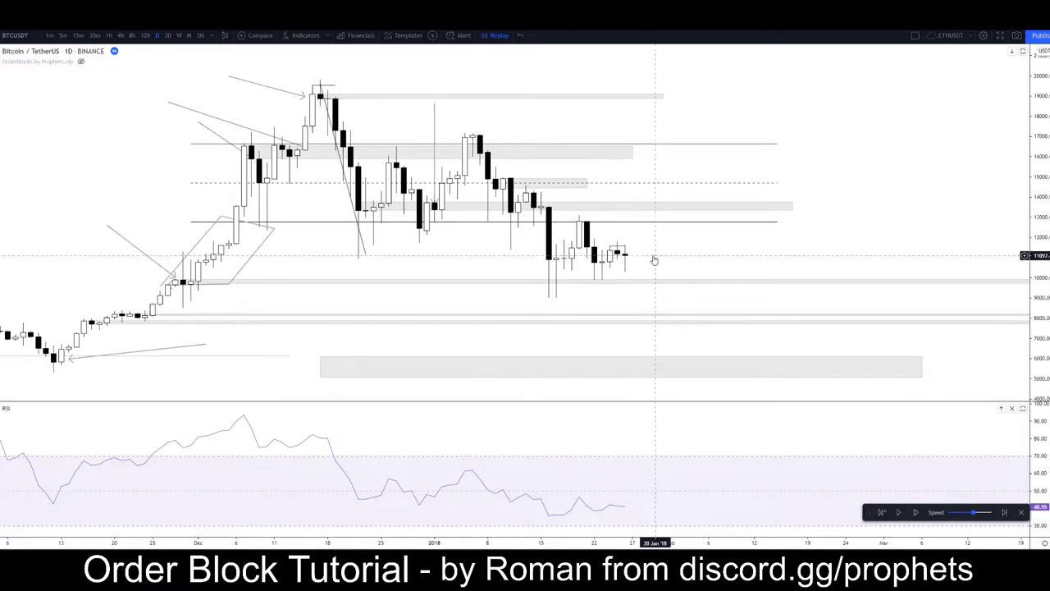
left_click(753, 259)
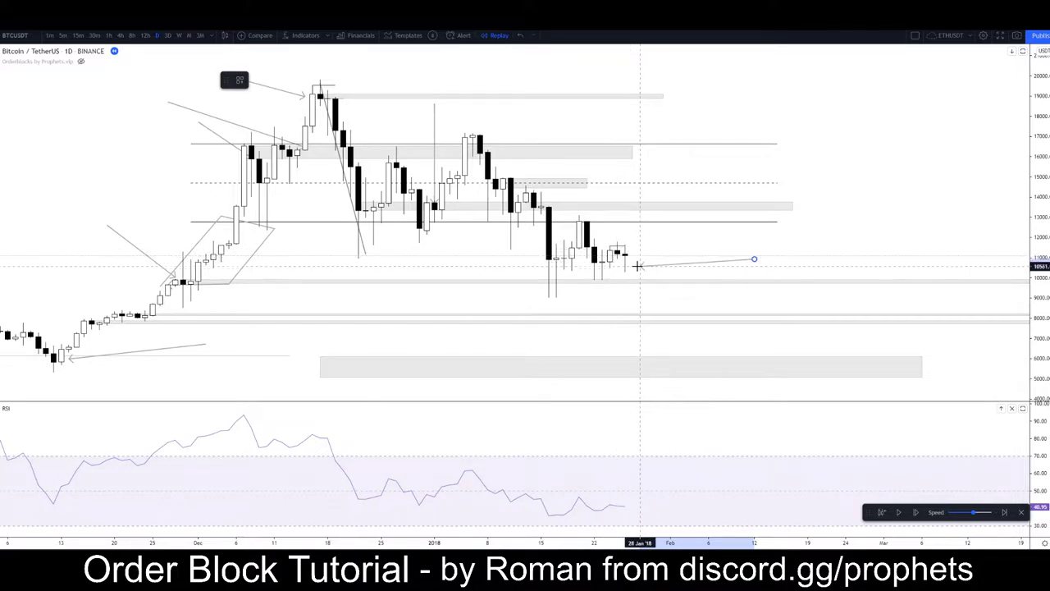
left_click(634, 271)
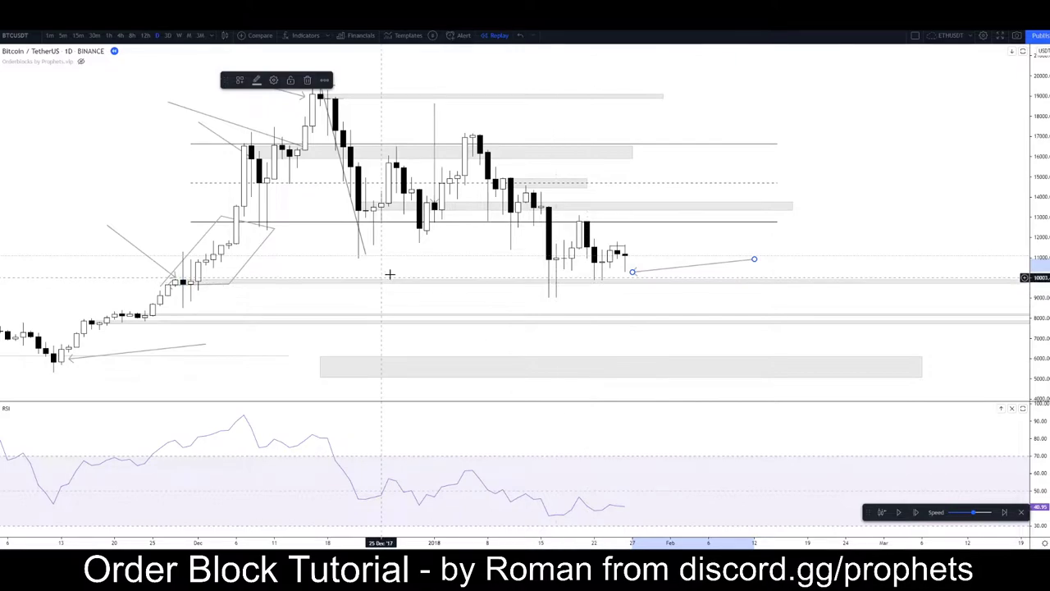
Advance the daily replay through 30 January 2018 and draw a horizontal line near 12,300 starting at the late December candle closes
left_click(414, 265)
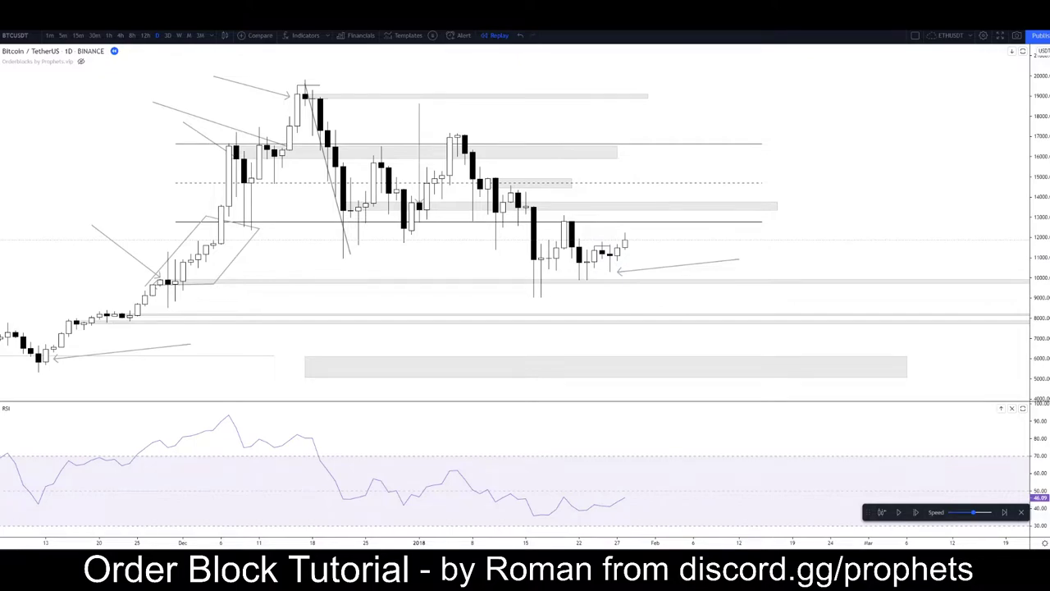
left_click(213, 161)
left_click(412, 229)
left_click(731, 253, "shift")
left_click(484, 265)
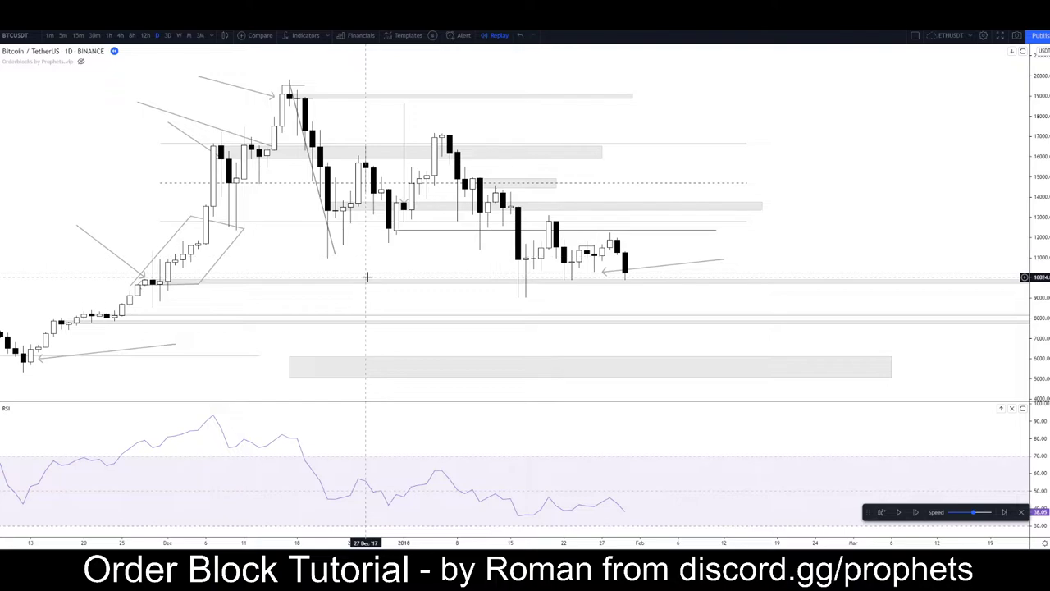
Remove all drawings from the BTCUSDT chart
scroll(493, 271, "down", 2)
left_click_drag(813, 185, 656, 167)
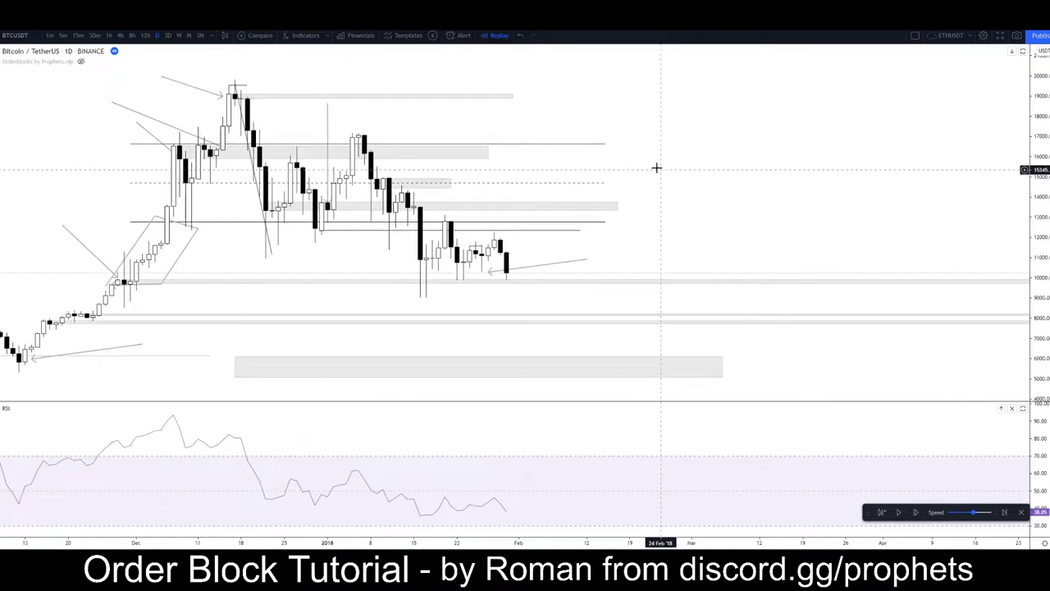
right_click(530, 119)
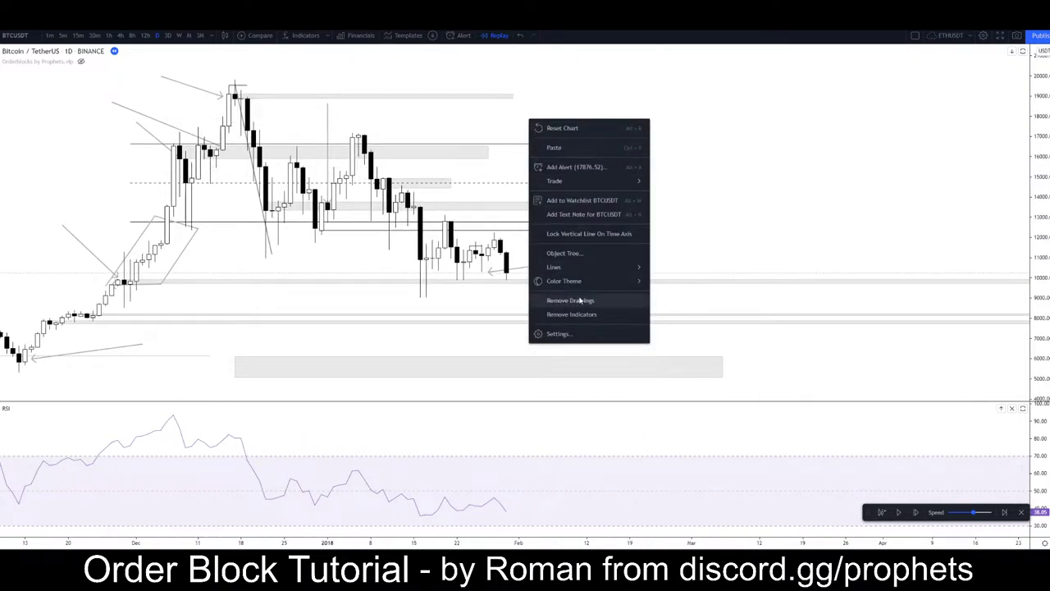
left_click(579, 301)
Draw two rectangle zones extending to late March 2018: just below 10,000 from the 28 November candle and around 8,000 from mid-November
left_click(0, 115)
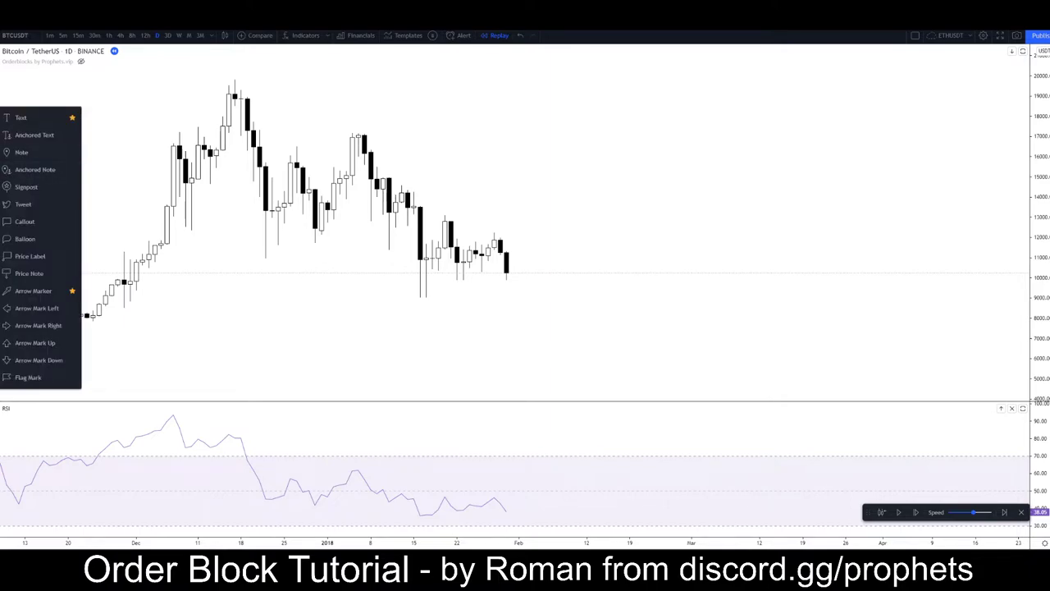
left_click(0, 100)
left_click(19, 155)
left_click_drag(119, 281, 871, 287)
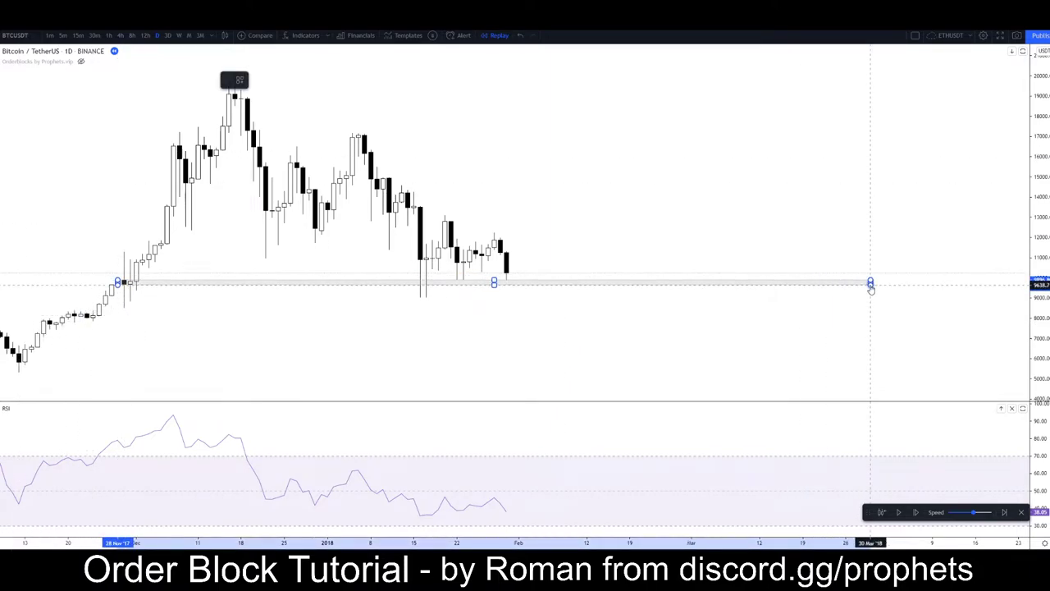
left_click(468, 325)
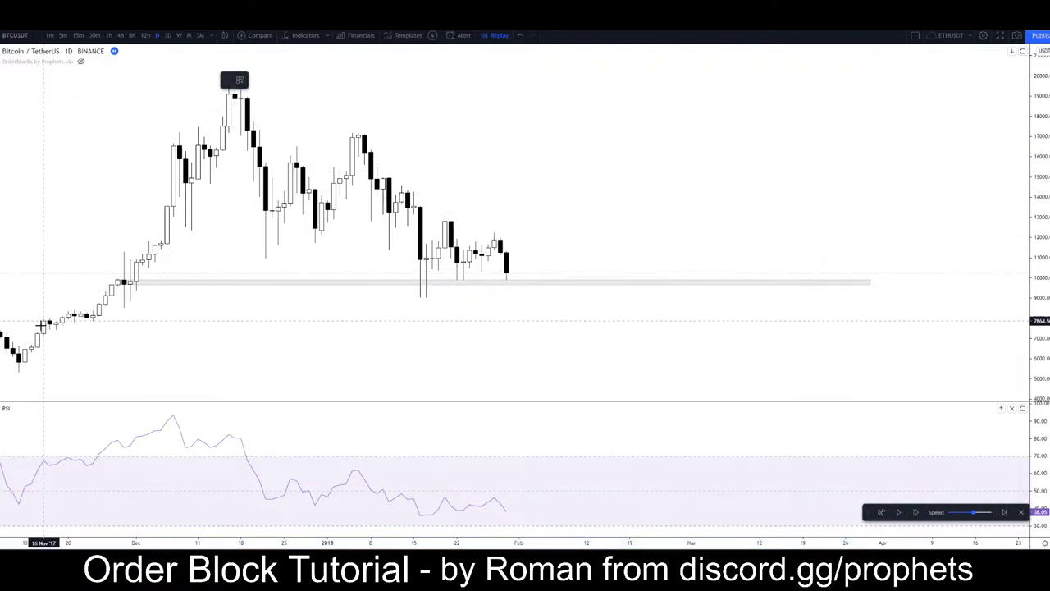
mouse_move(49, 325)
left_mouse_down()
mouse_move(92, 315)
mouse_move(877, 318)
left_mouse_up()
left_click(592, 194)
scroll(592, 194, "left", 5)
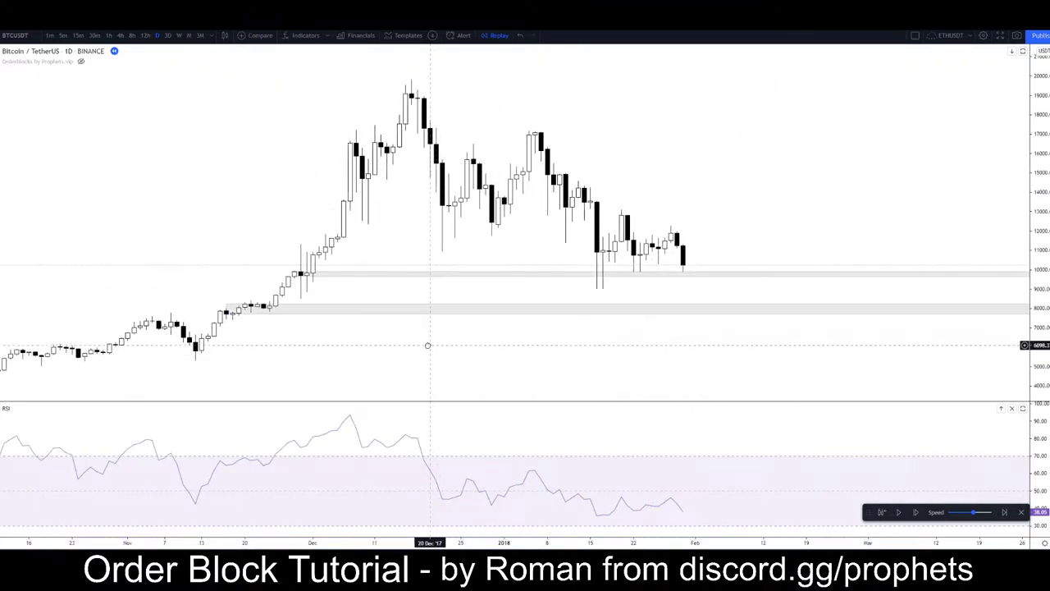
Draw a rectangle zone just below 6,000, from the 14 October 2017 candle to 30 March 2018
scroll(435, 345, "down", 3)
left_click_drag(604, 343, 554, 318)
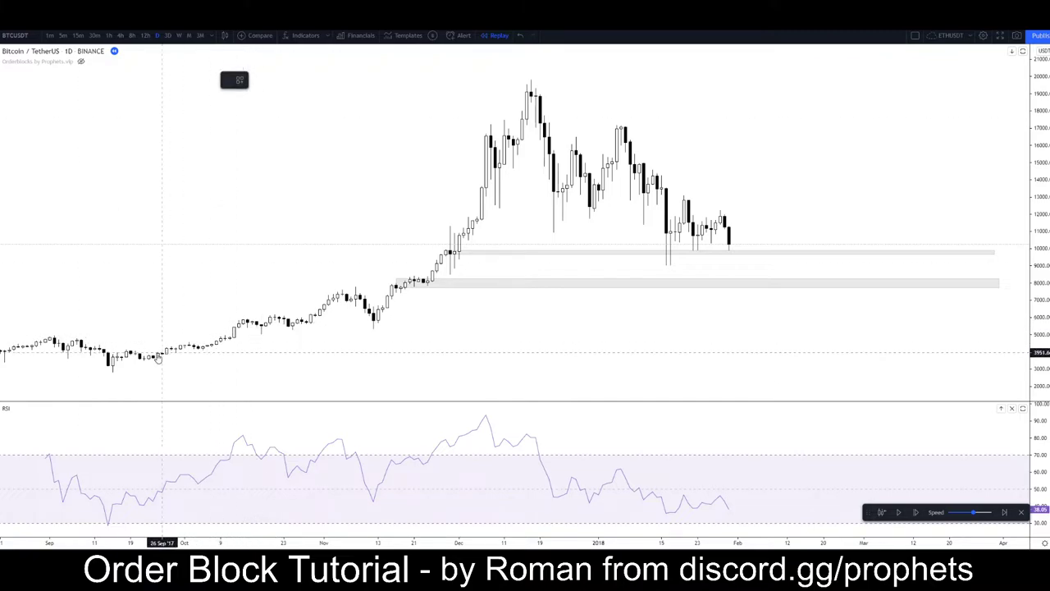
left_click_drag(242, 320, 999, 326)
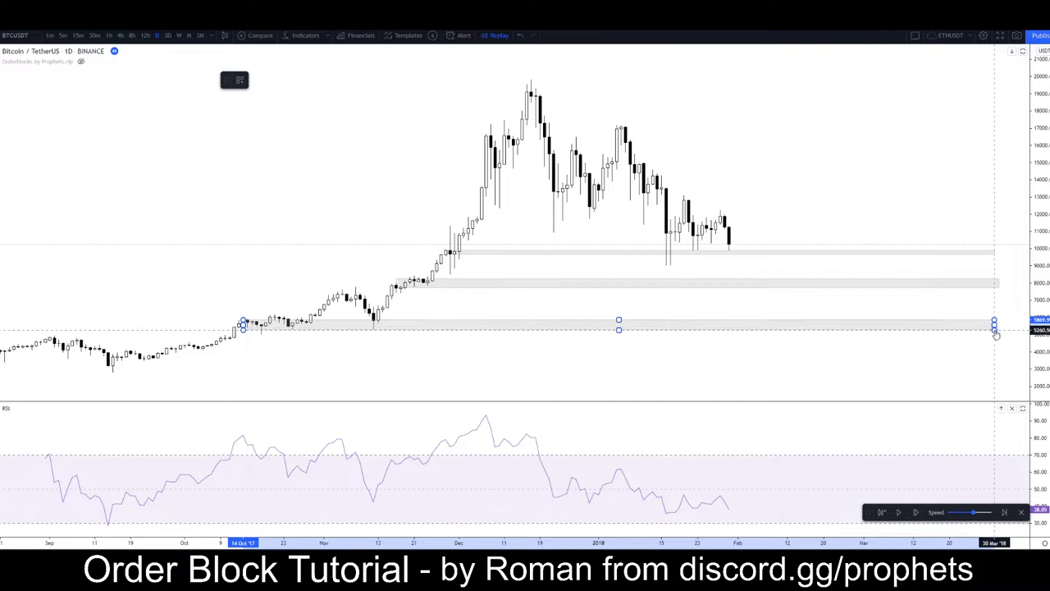
left_click(285, 214)
Draw a rectangle zone over the 1 January 2018 candle body, from about 13,378 to 13,715, extending to 19 March 2018
scroll(306, 219, "up", 4)
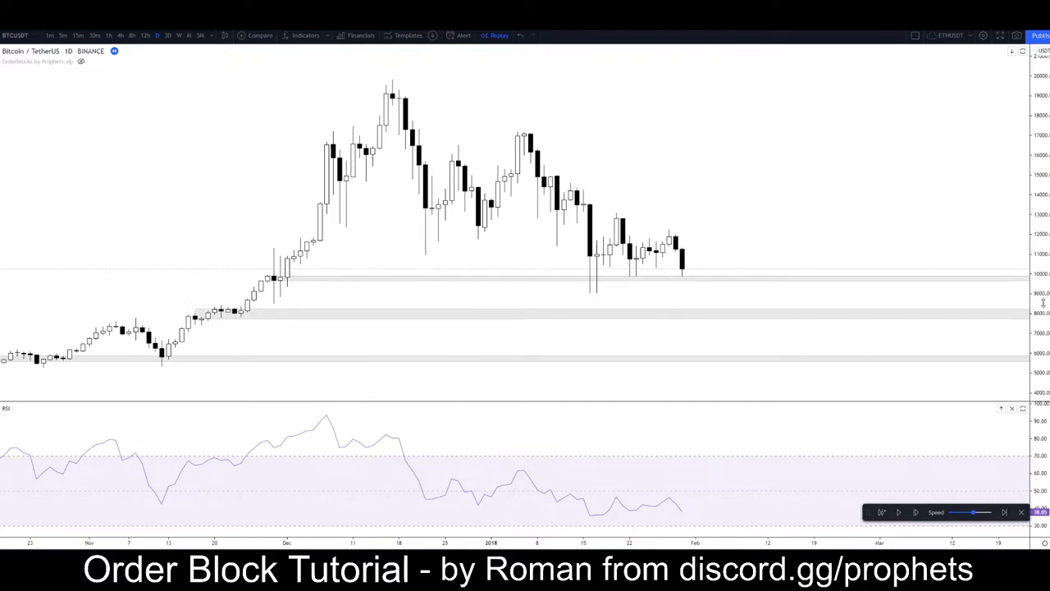
left_click_drag(1039, 303, 1039, 239)
left_click_drag(761, 215, 653, 178)
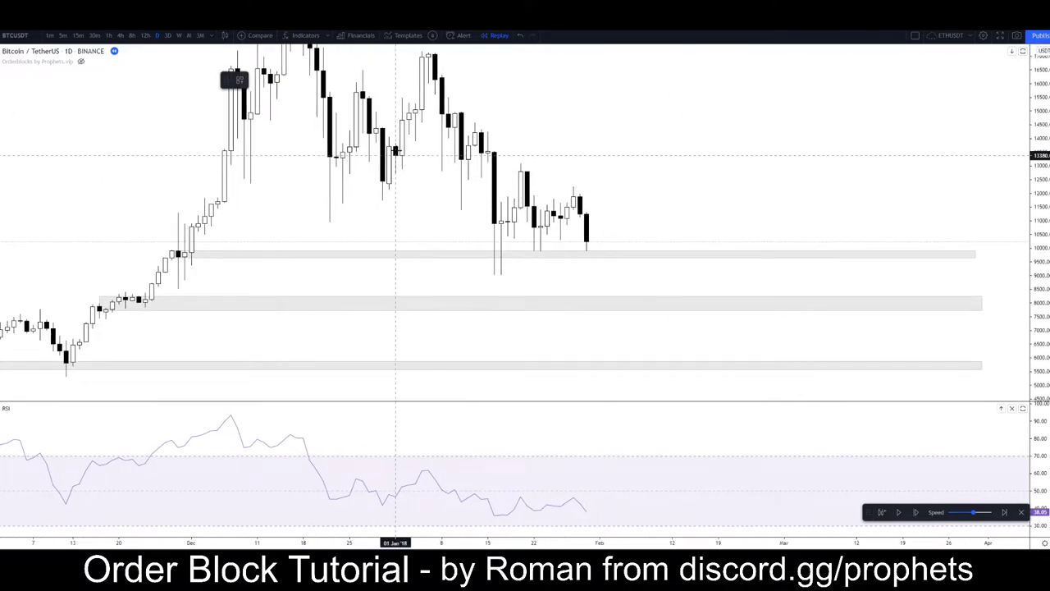
mouse_move(395, 148)
left_mouse_down()
mouse_move(851, 170)
mouse_move(902, 156)
left_mouse_up()
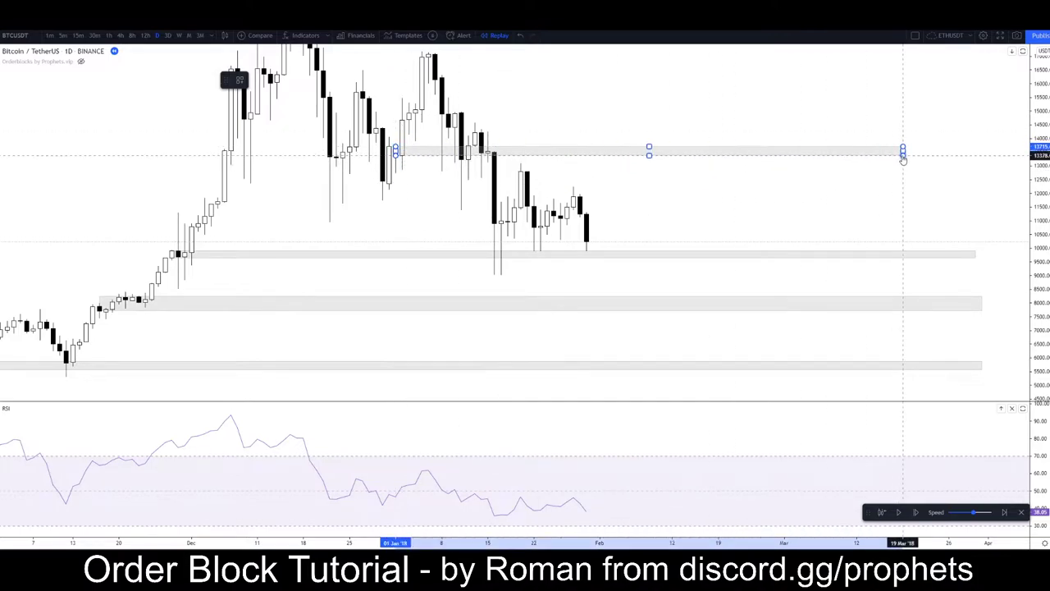
Play the daily replay forward through 1 February 2018 and pause it
left_click_drag(735, 180, 771, 171)
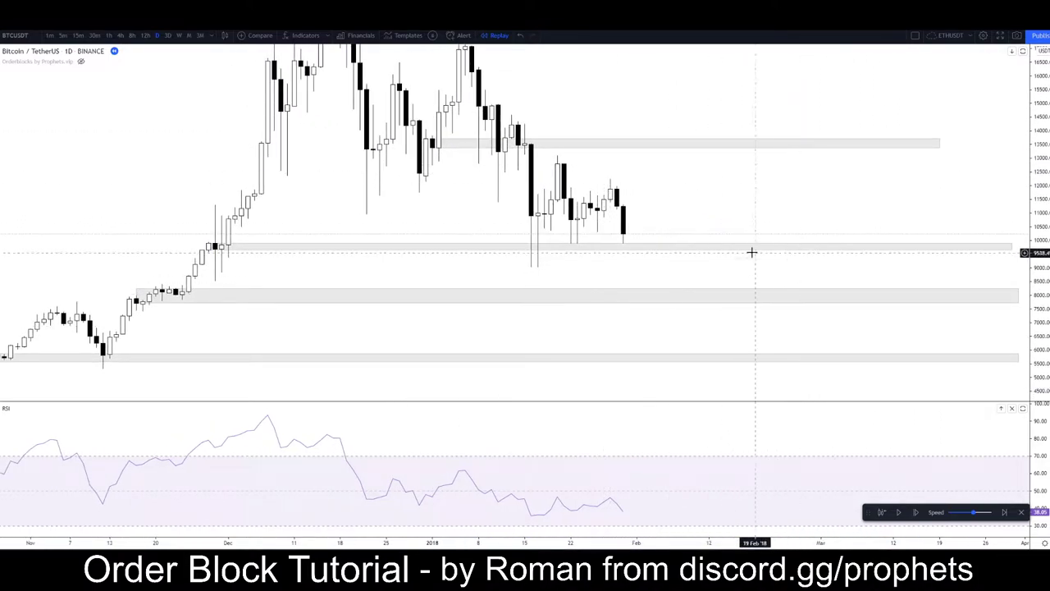
left_click_drag(741, 207, 705, 221)
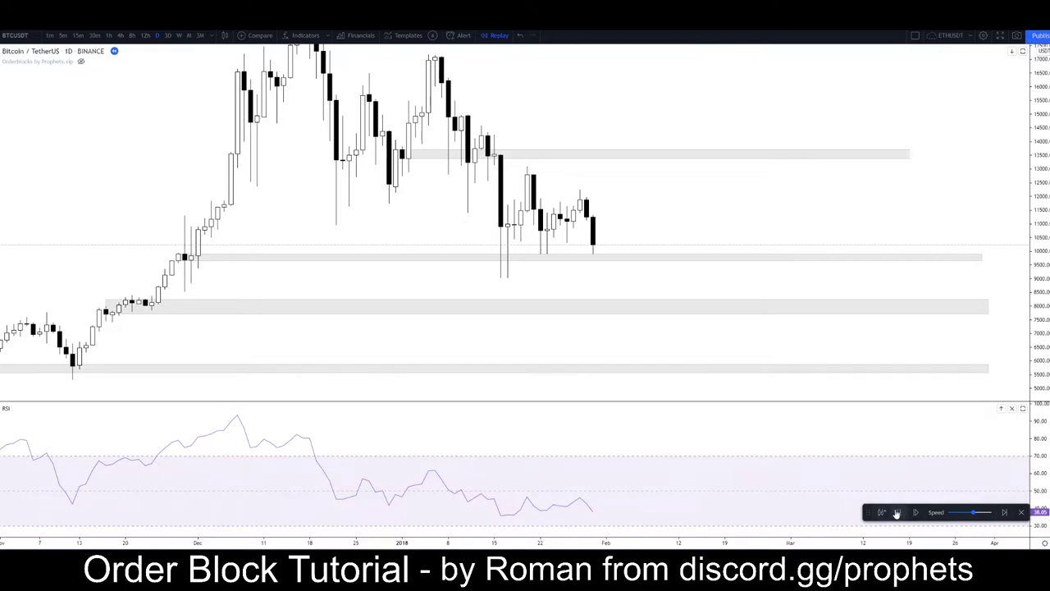
left_click(897, 512)
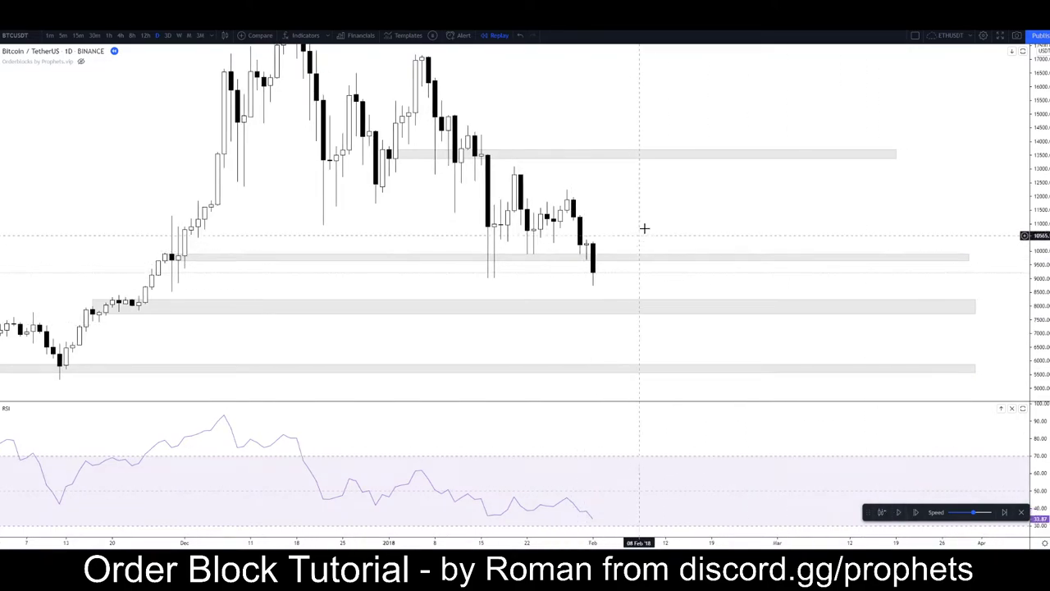
Draw a short horizontal line near 10,750 from the 23 January candle to just past the 1 February candle
key("alt+f")
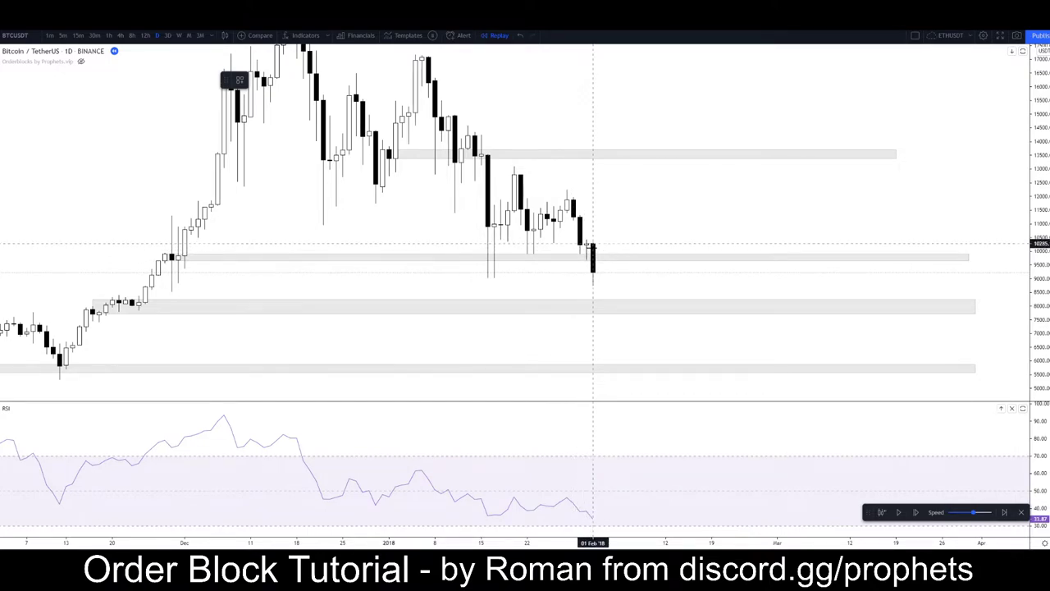
left_click_drag(627, 220, 568, 272)
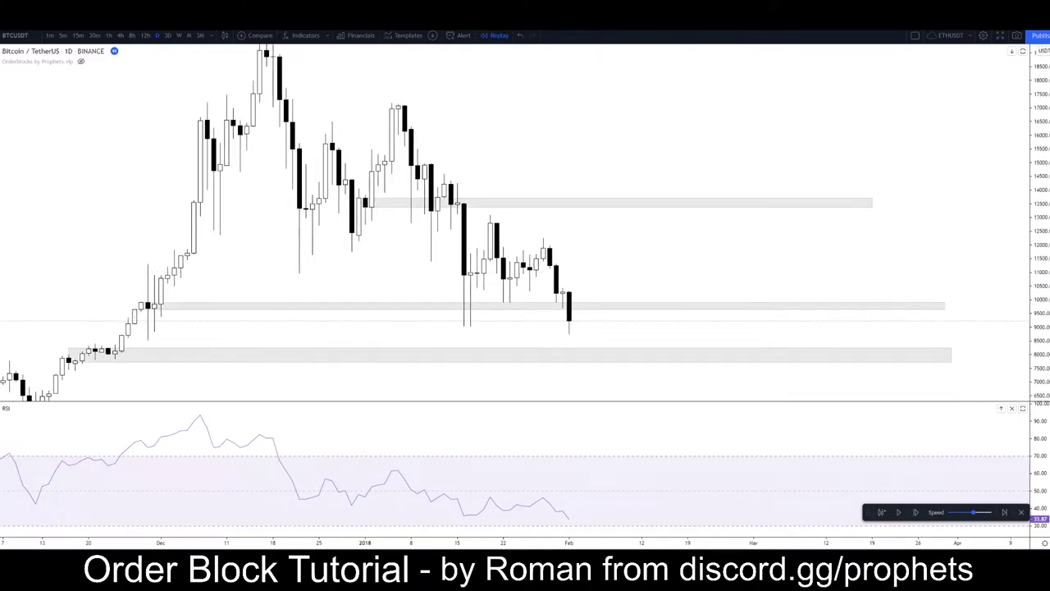
left_click(2, 192)
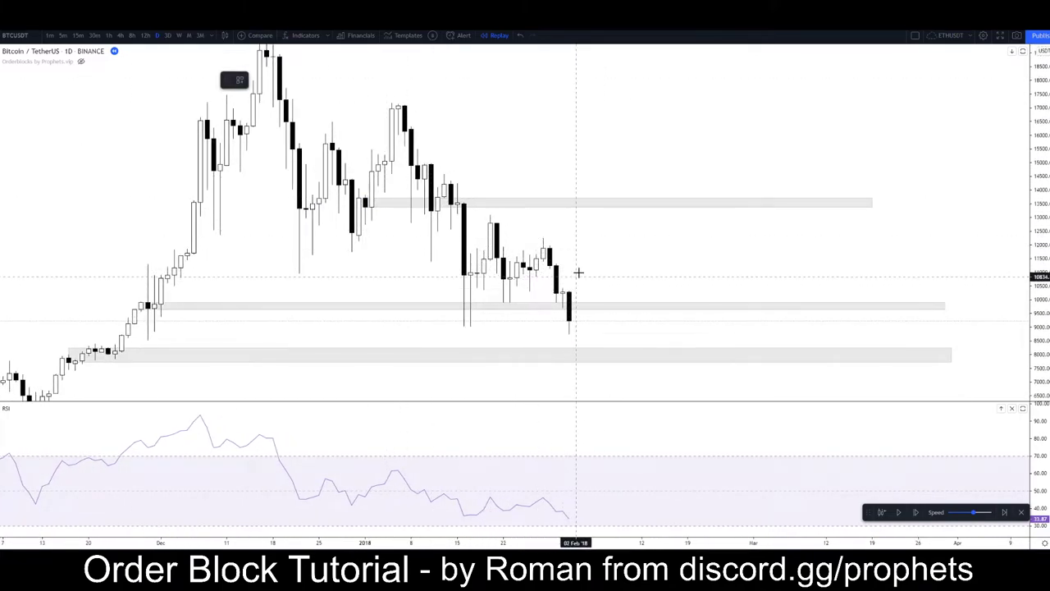
left_click(509, 279)
left_click(583, 279)
left_click(594, 278)
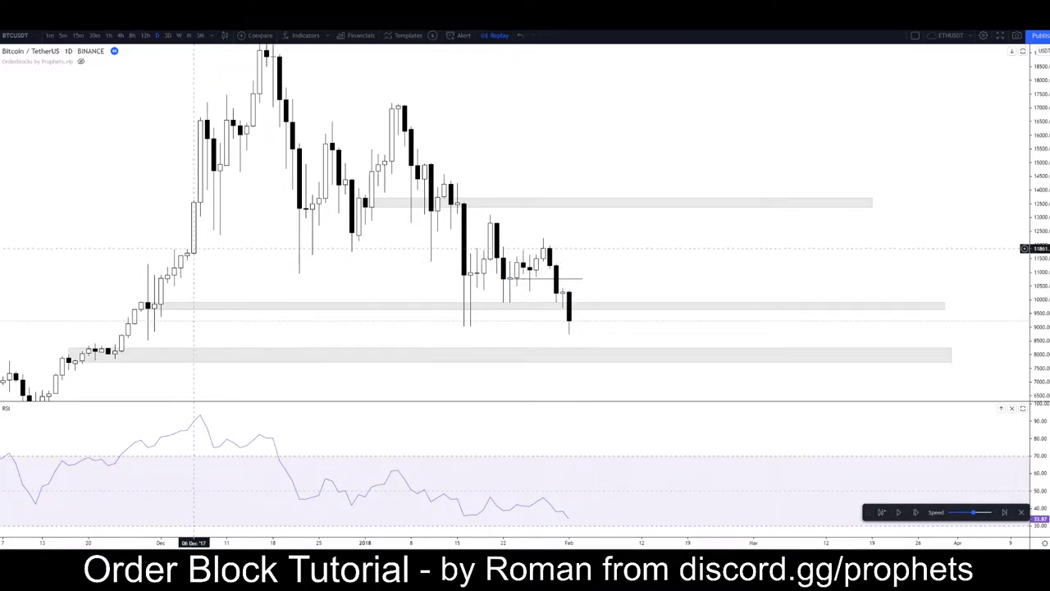
Sketch a zigzag path from the mid-November low through the December and January swings, and discard it
left_click(1, 102)
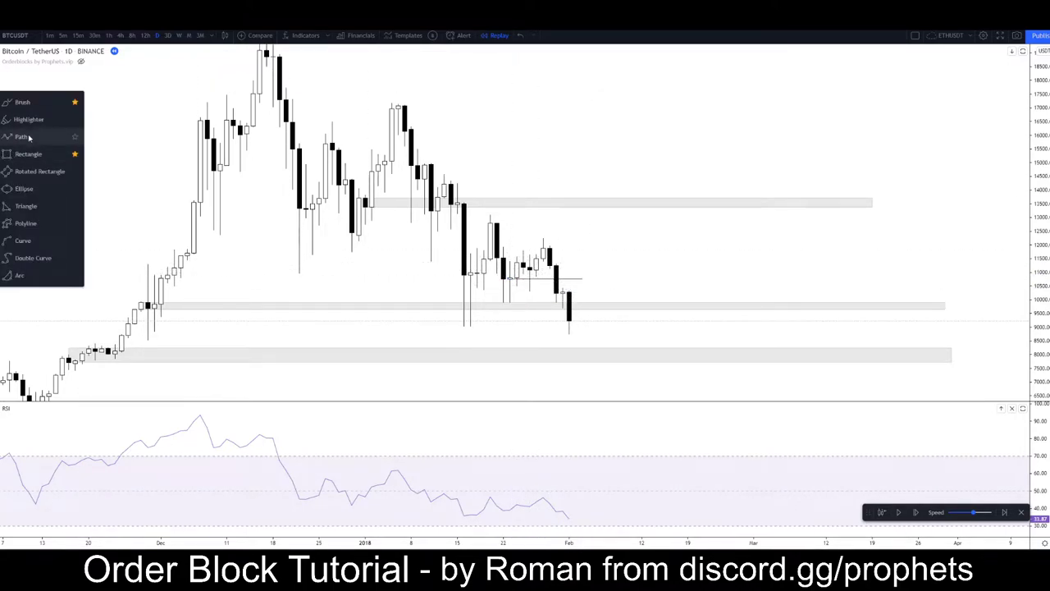
left_click(30, 138)
left_click(69, 388)
left_click(279, 74)
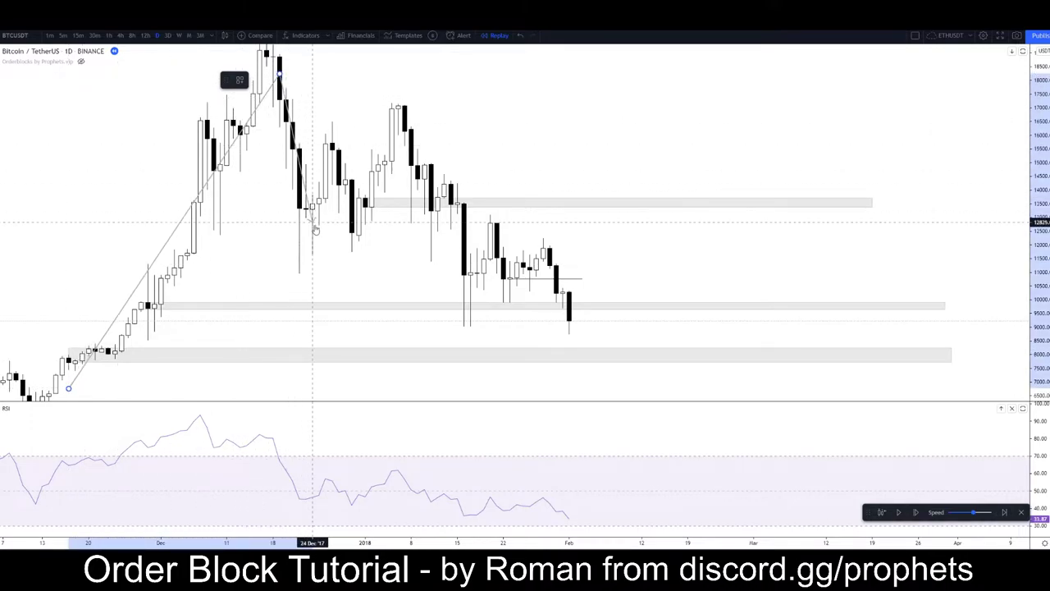
left_click(311, 228)
left_click(391, 113)
left_click(483, 302)
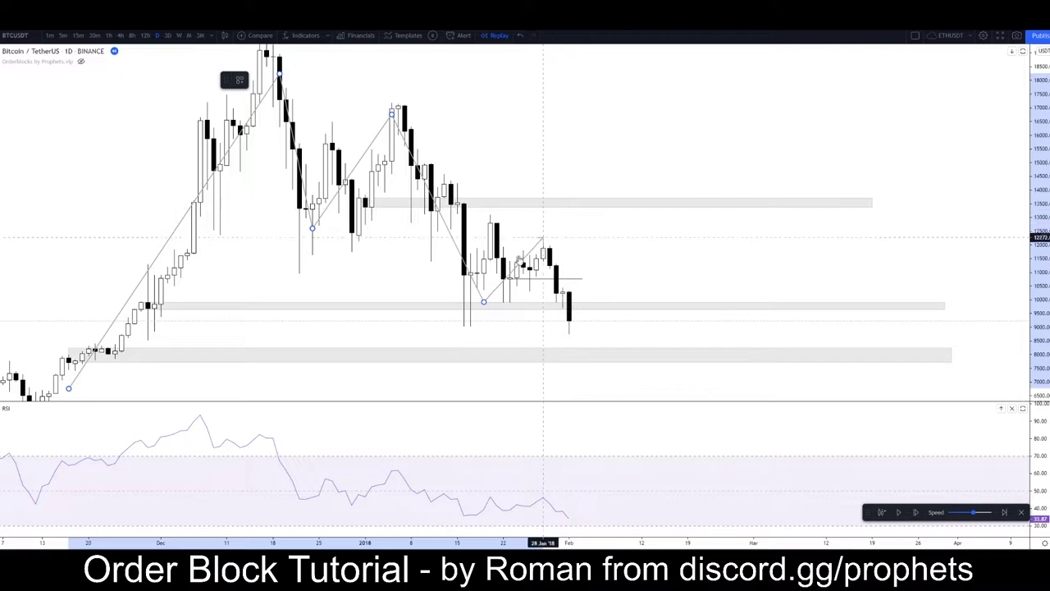
left_click(576, 177)
left_click(609, 218)
key("Escape")
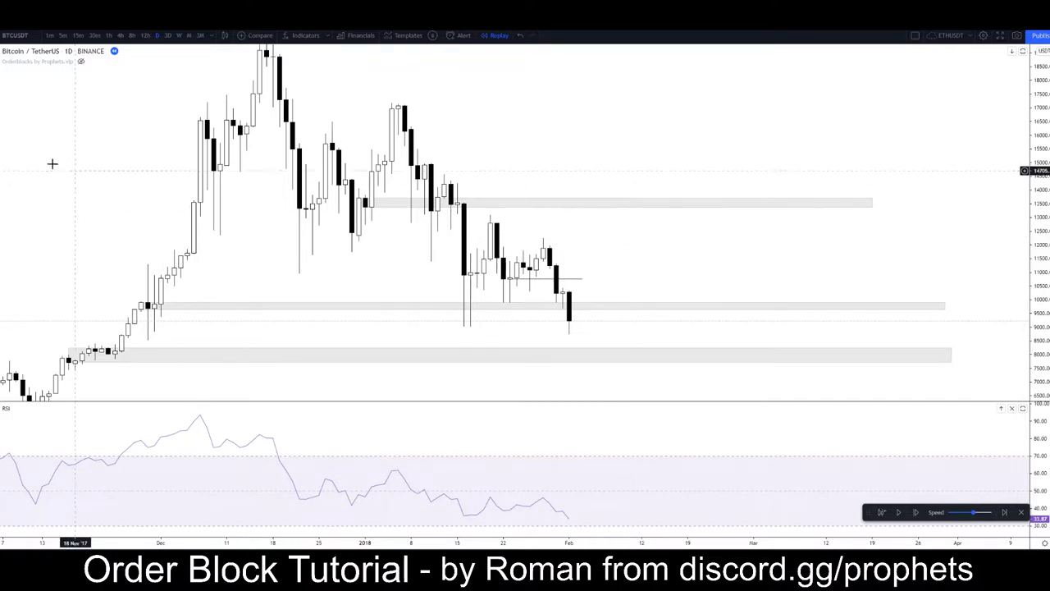
key("Escape")
Sketch a path from the December peak through the December low and January high to the 8,000 zone, and remove it
left_click_drag(491, 115, 440, 156)
scroll(764, 192, "down", 5)
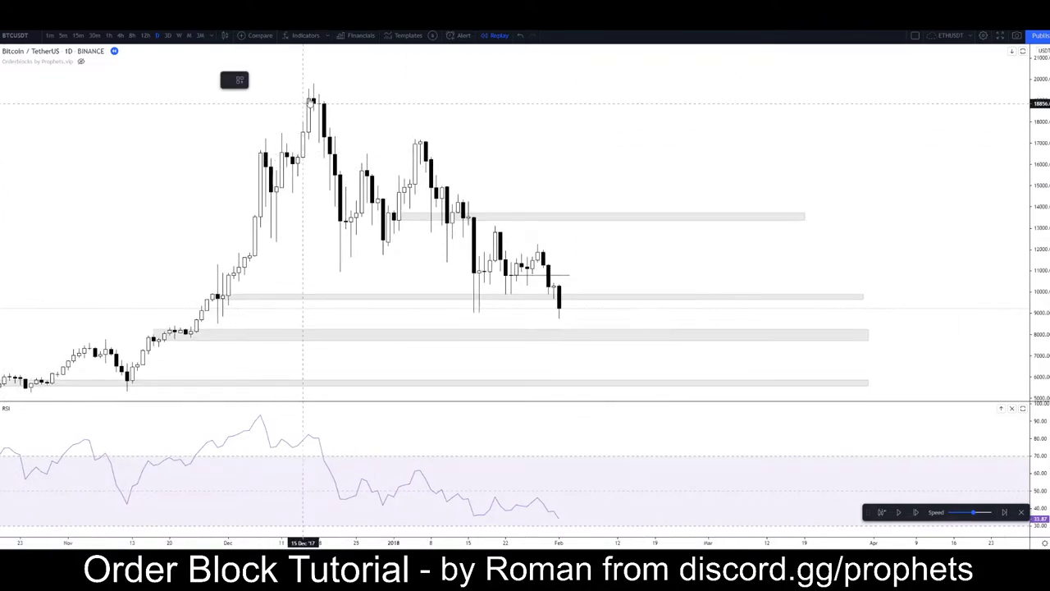
left_click(351, 266)
left_click(425, 136)
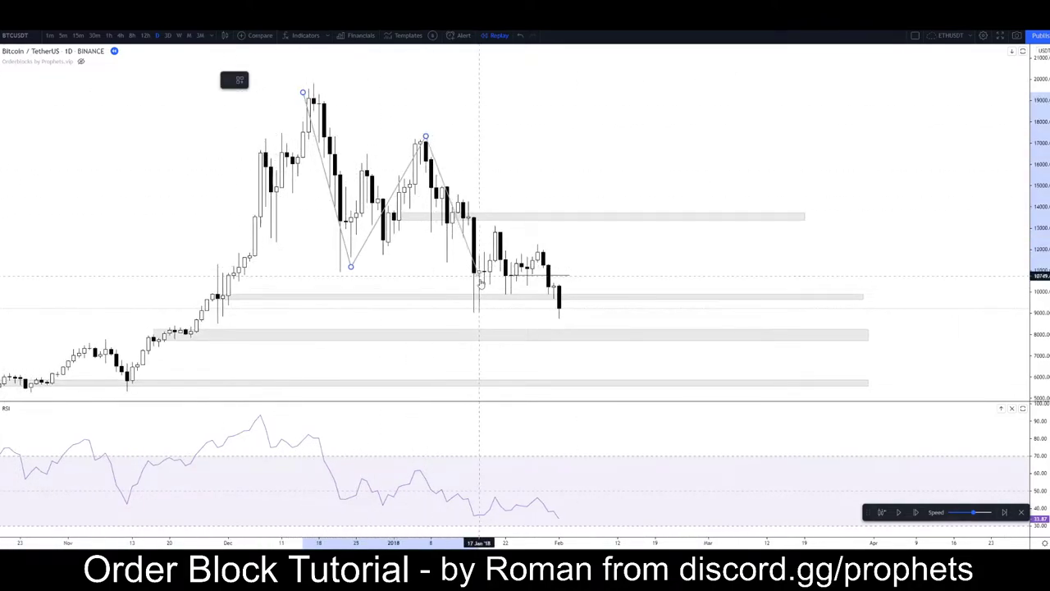
left_click(535, 342)
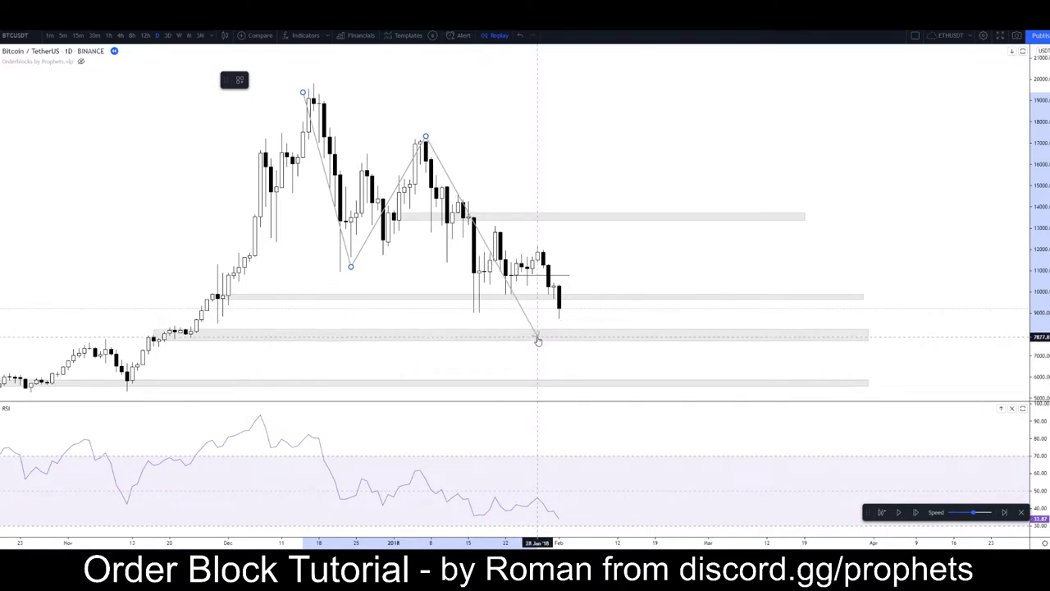
key("Delete")
Draw a trend line from the 17 December high down to the 22 December low, and place a copy starting at the mid-January high
left_click_drag(205, 175, 241, 178)
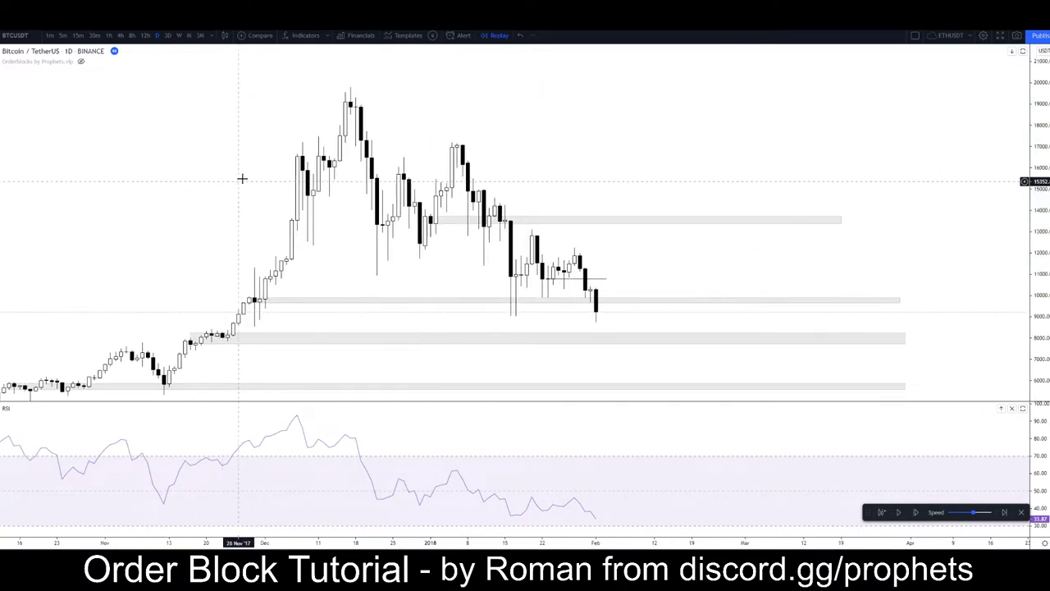
scroll(243, 176, "up", 2)
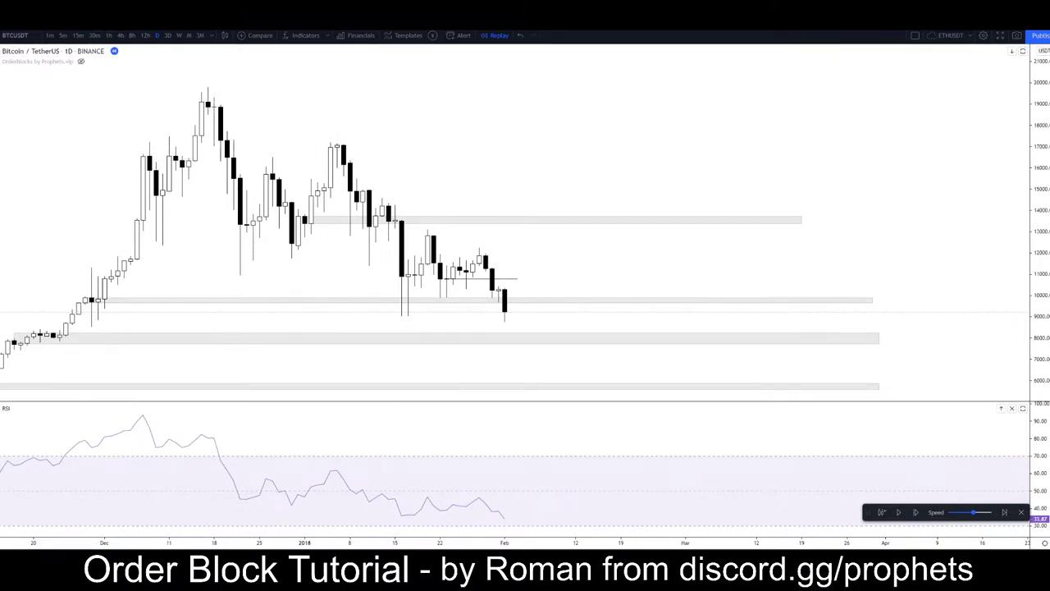
left_click(207, 86)
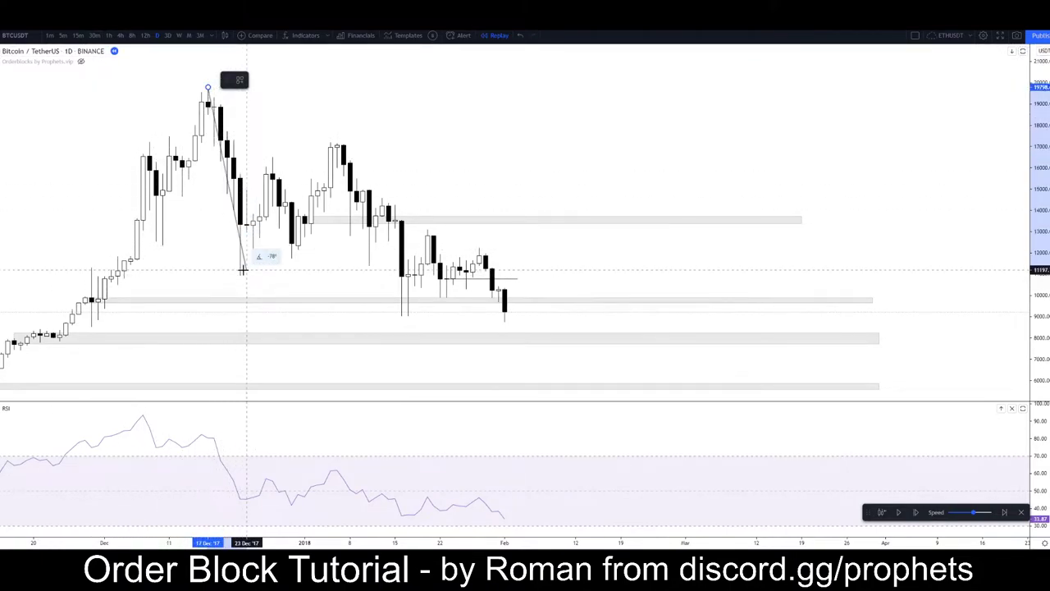
left_click(239, 274)
key("ctrl+c")
key("ctrl+v")
left_click_drag(220, 139, 397, 267)
left_click_drag(437, 158, 618, 115)
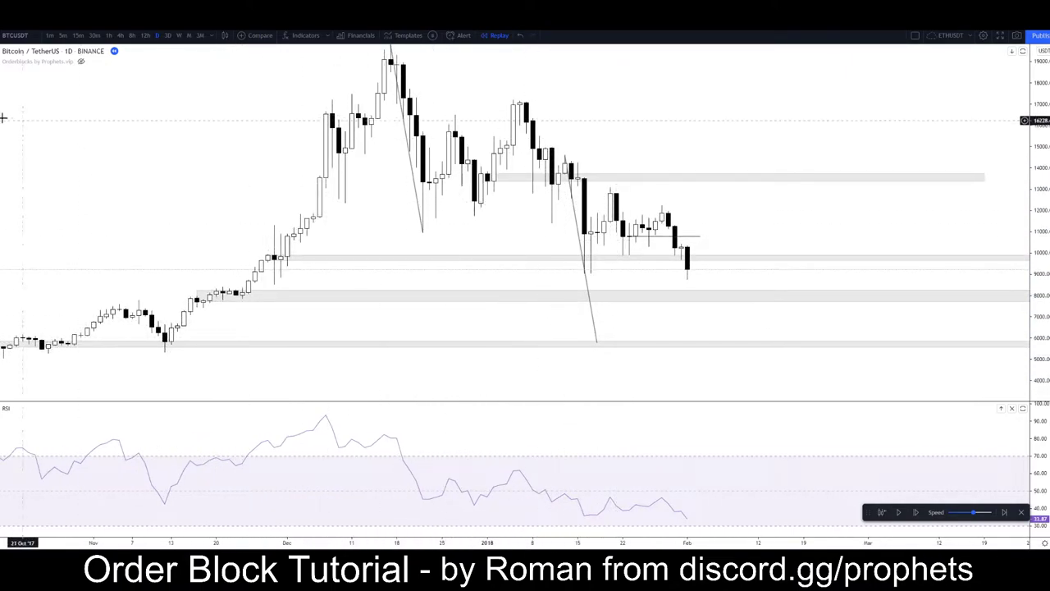
Add an arrow pointing at the zone just below 6,000, near the start of March 2018
left_click_drag(67, 98, 41, 108)
left_click_drag(97, 135, 69, 142)
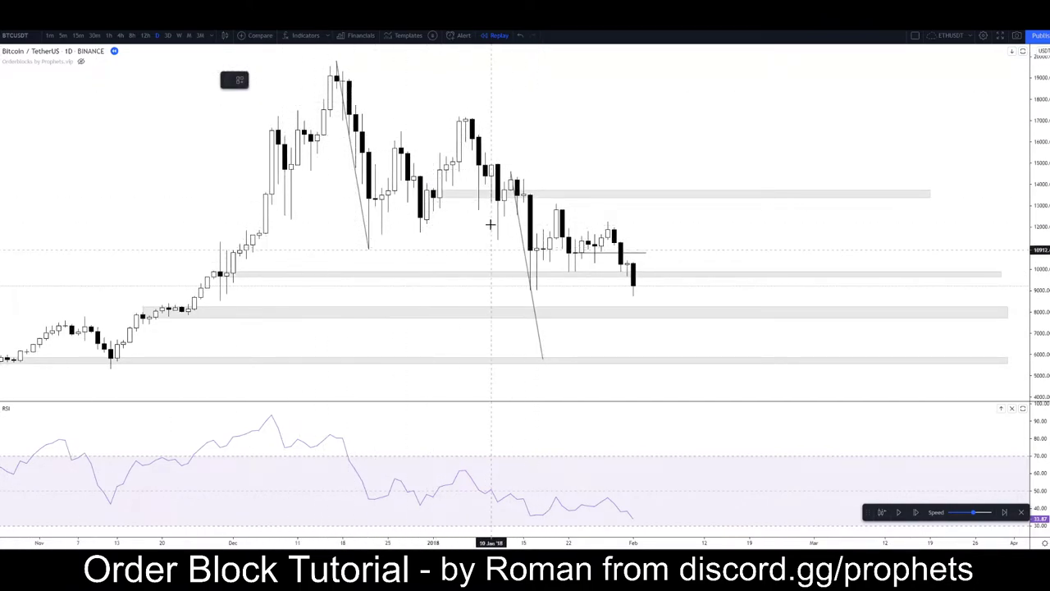
left_click(884, 373)
left_click(809, 363)
left_click(525, 294)
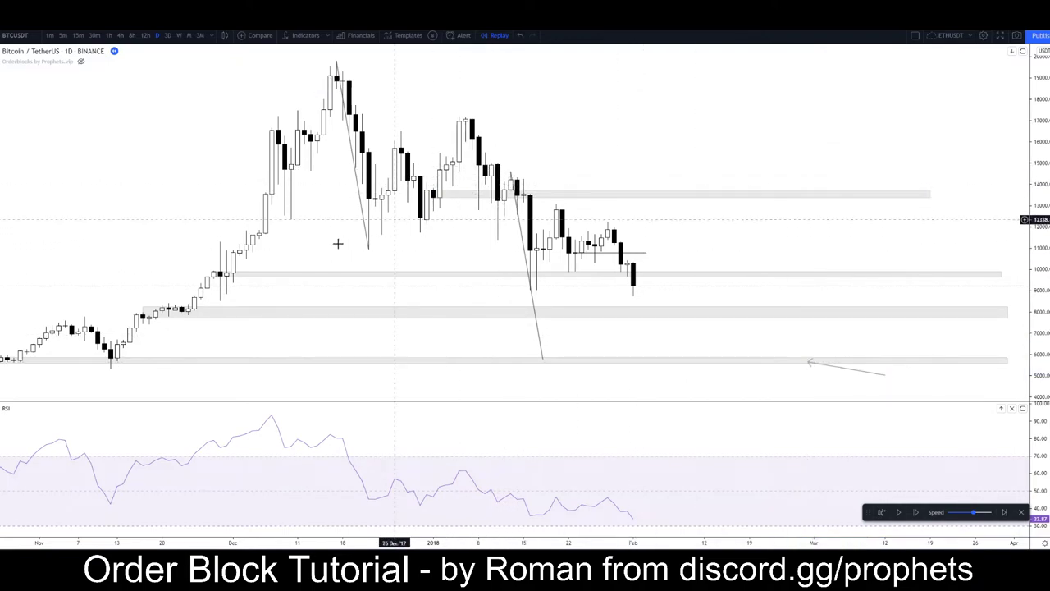
left_click(530, 173)
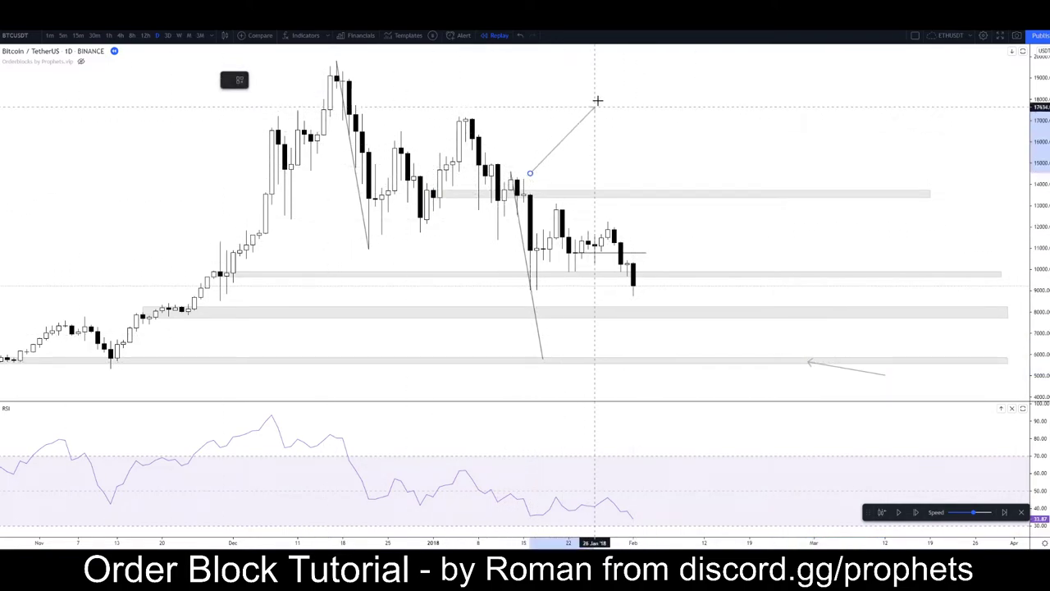
key("Escape")
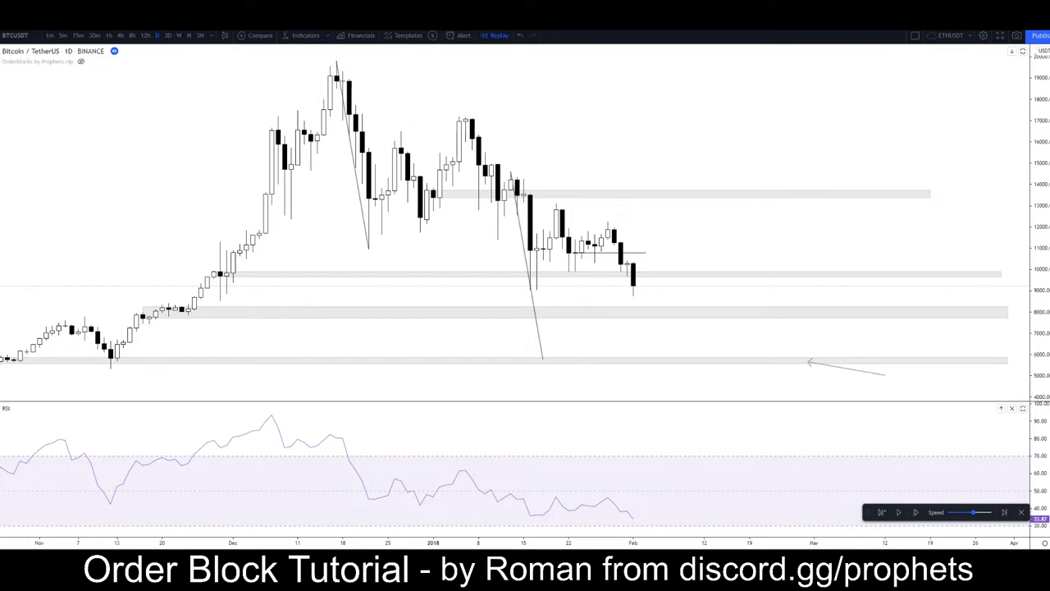
Sketch a zigzag arrow path above the candles from mid-January to mid-February 2018, and draw a rising trend line across it
left_click(537, 75)
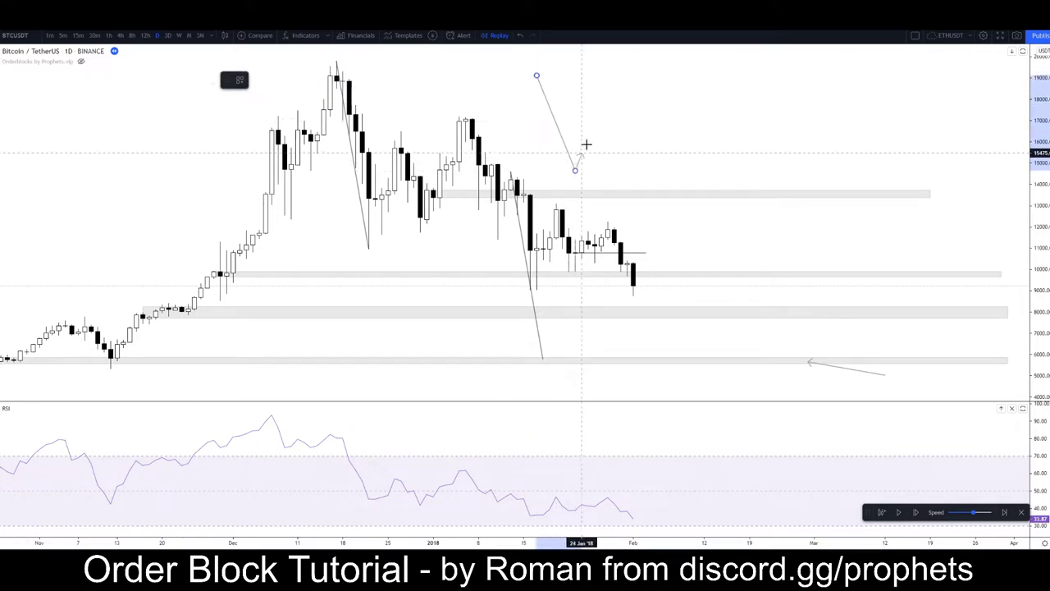
left_click(620, 162)
left_click(639, 102)
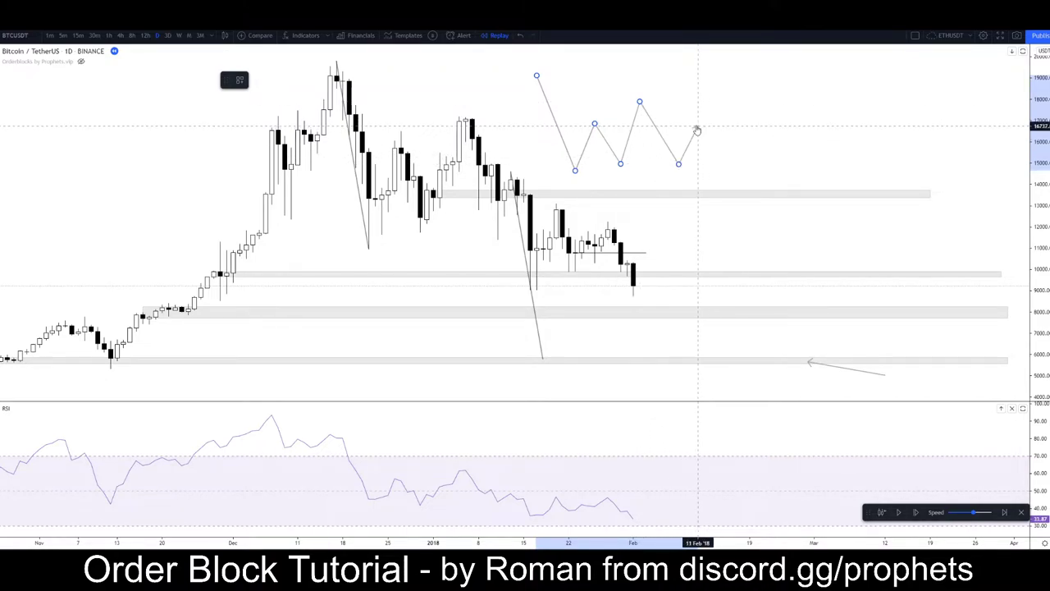
left_click(729, 176)
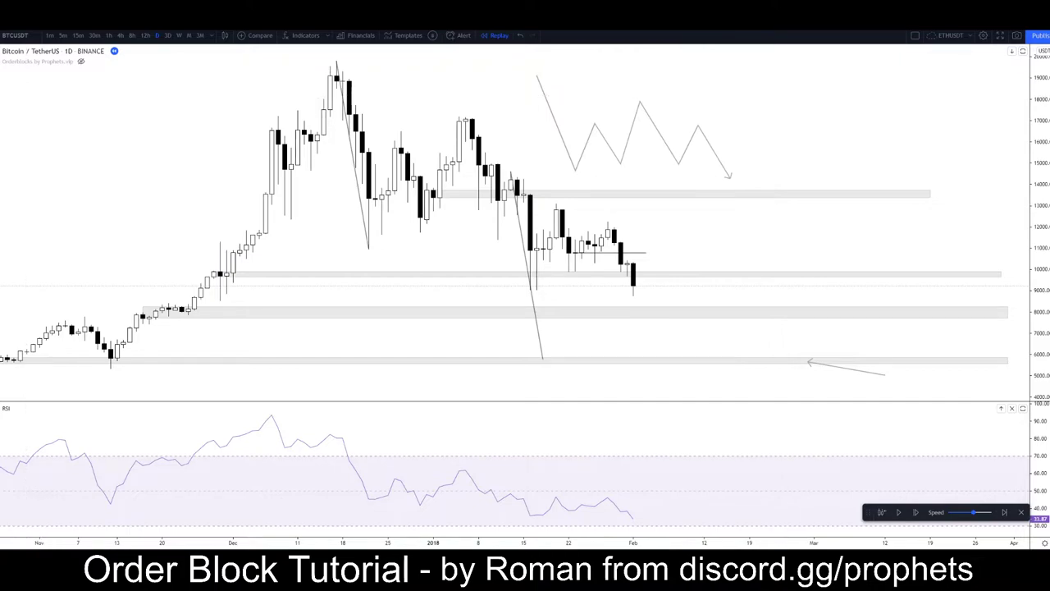
left_click(577, 175)
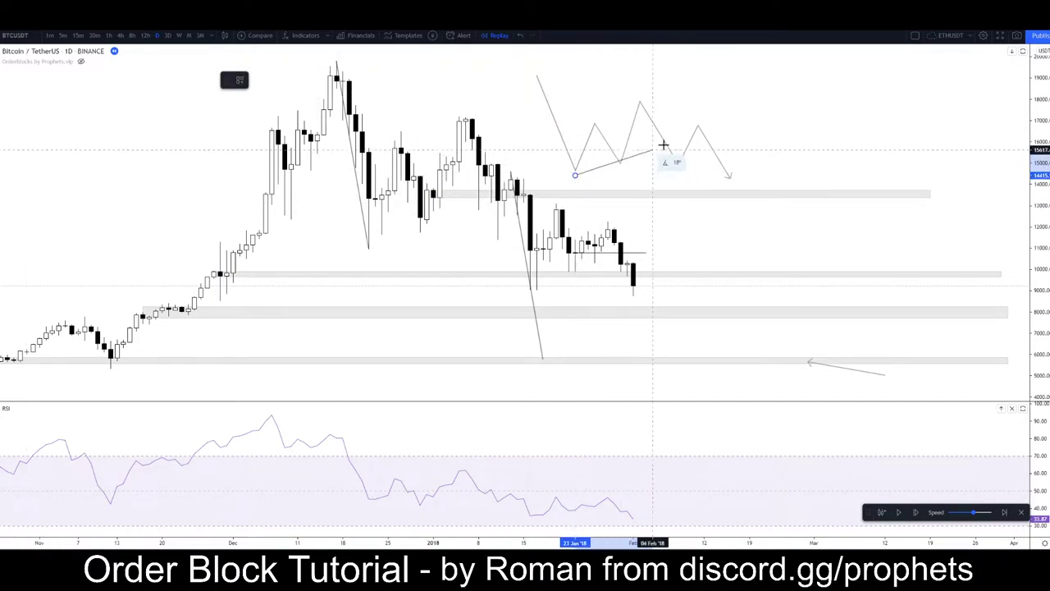
left_click(698, 127)
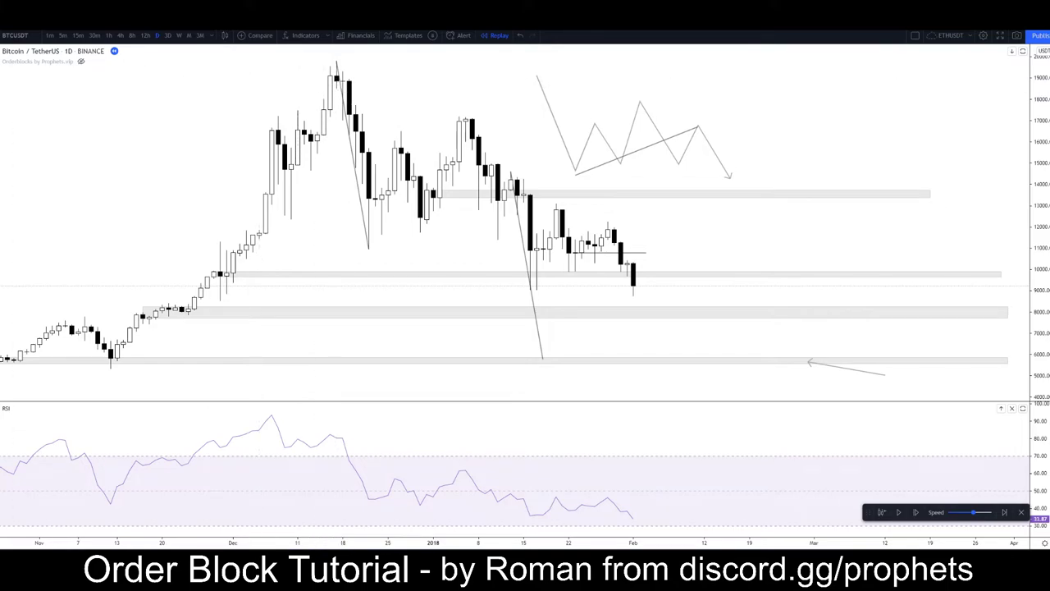
Draw a Fibonacci retracement from the 17 December high to the 22 December low, extended to mid-February, and point an arrow at its -0.618 level
left_click(337, 63)
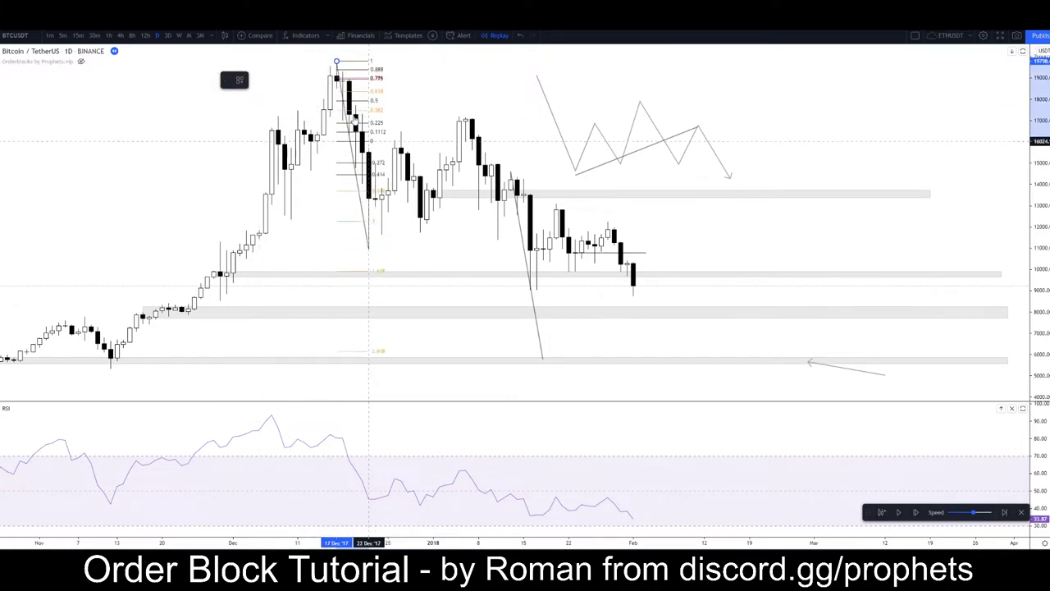
left_click(723, 248)
left_click(199, 188)
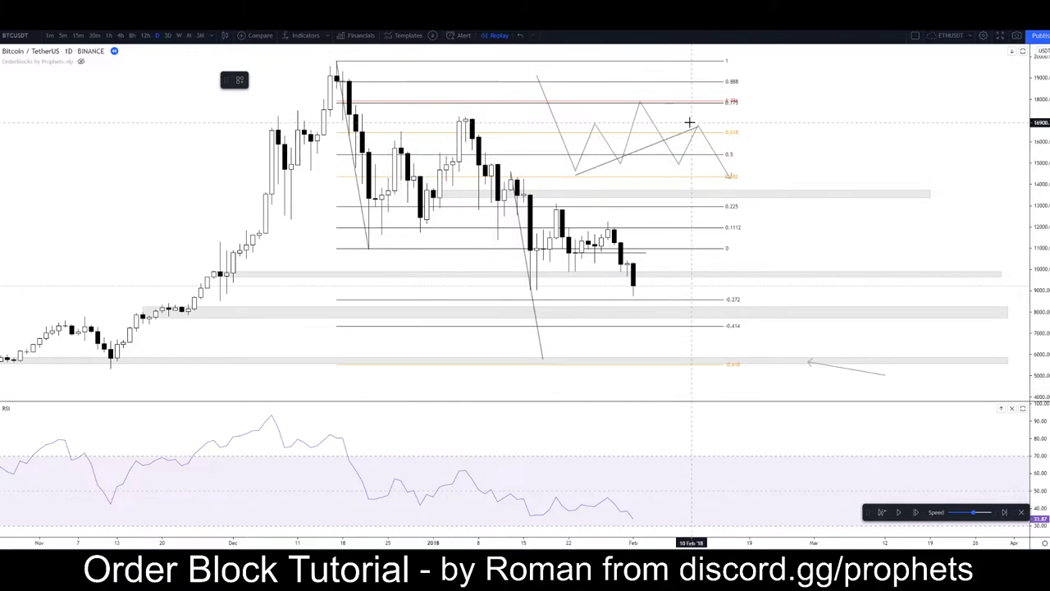
left_click_drag(781, 381, 770, 380)
left_click(732, 370)
left_click(630, 348)
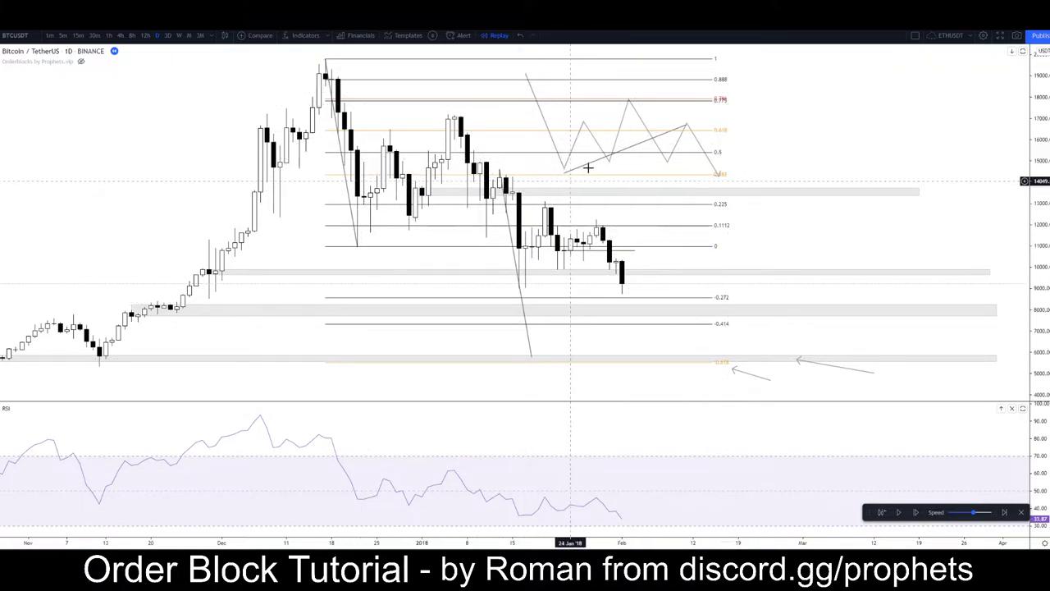
Delete the zigzag path and the steep trend line copy that starts at the mid-January high
left_click(555, 152)
key("Delete")
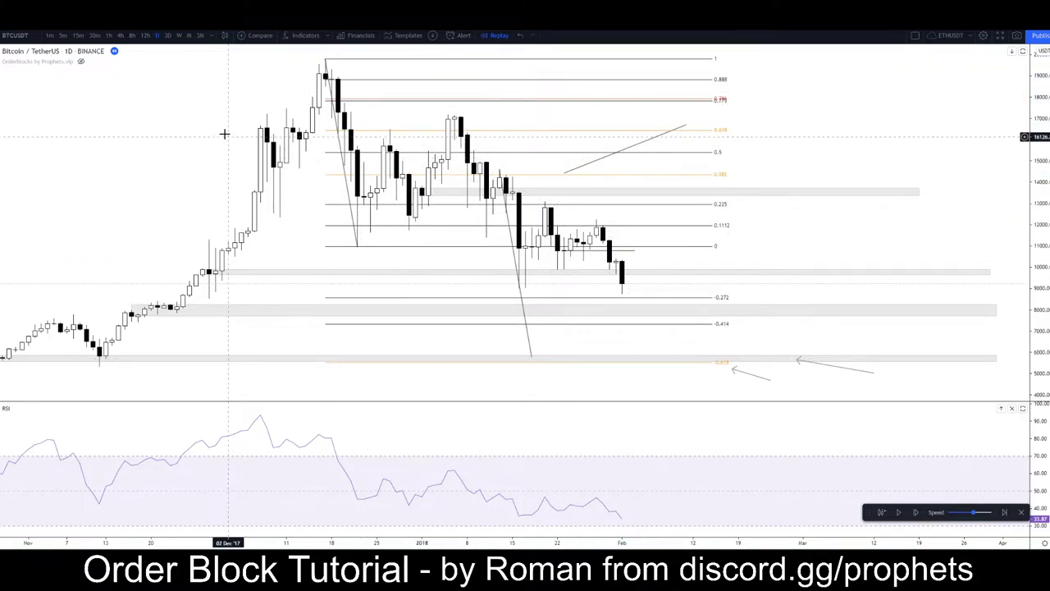
left_click(530, 347)
key("Delete")
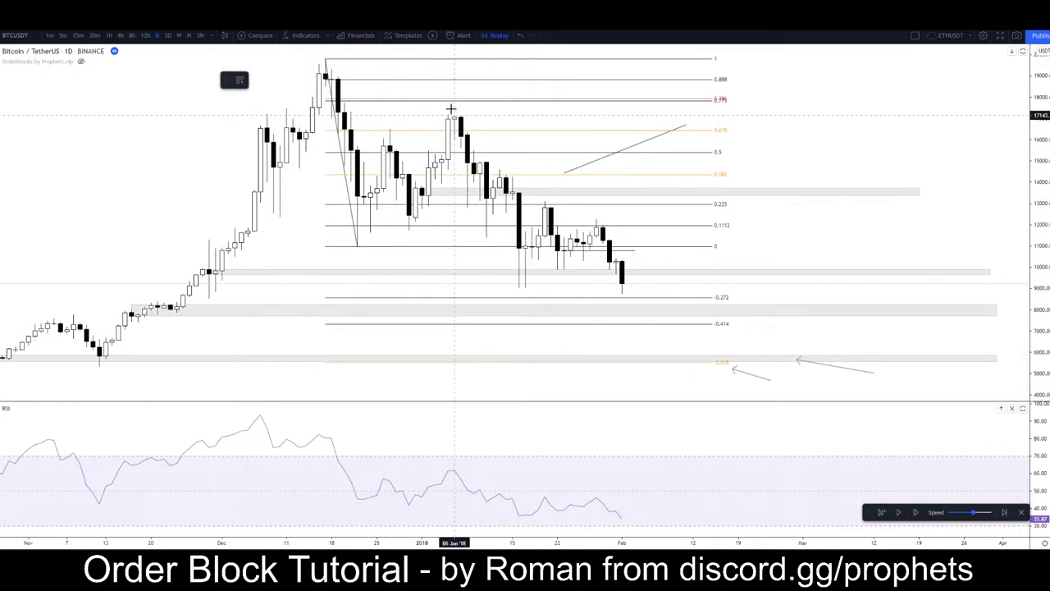
Draw a trend line from the early January high to the mid-January low, and place a copy in the empty space after the last candle
left_click(519, 289)
key("ctrl+c")
key("ctrl+v")
left_click_drag(500, 223, 804, 307)
left_click(854, 291)
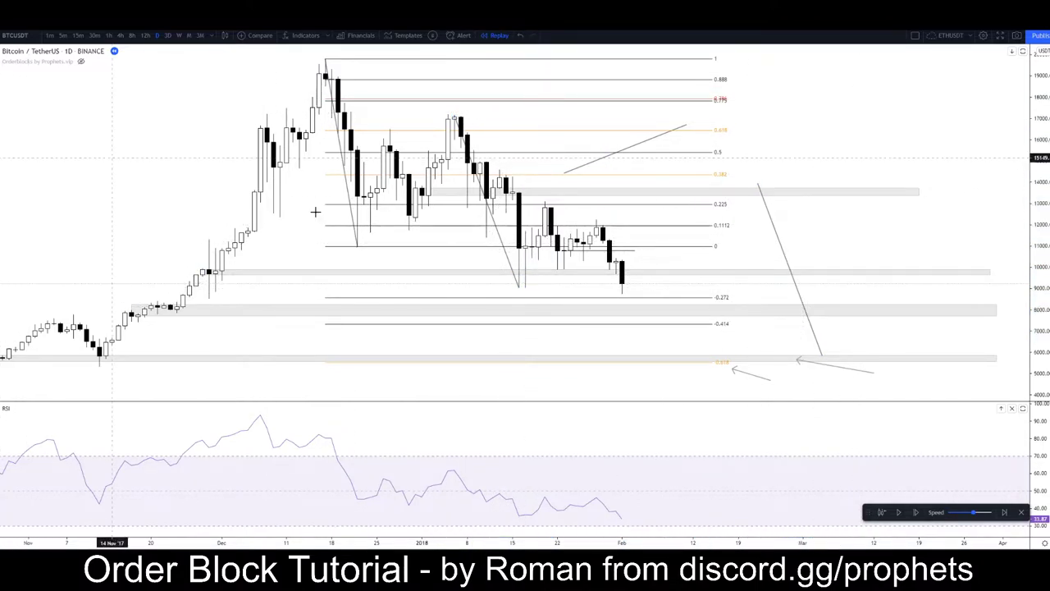
Draw two converging arrows from mid-January to early February, one along the falling highs and one along the rising lows
key("alt+t")
left_click_drag(512, 193, 648, 242)
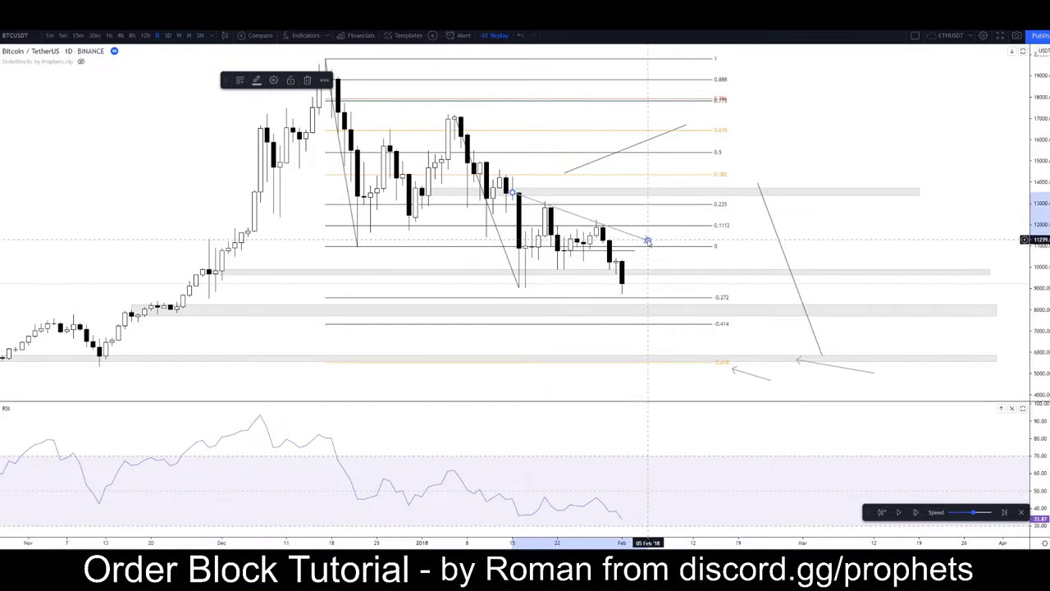
left_click(596, 210)
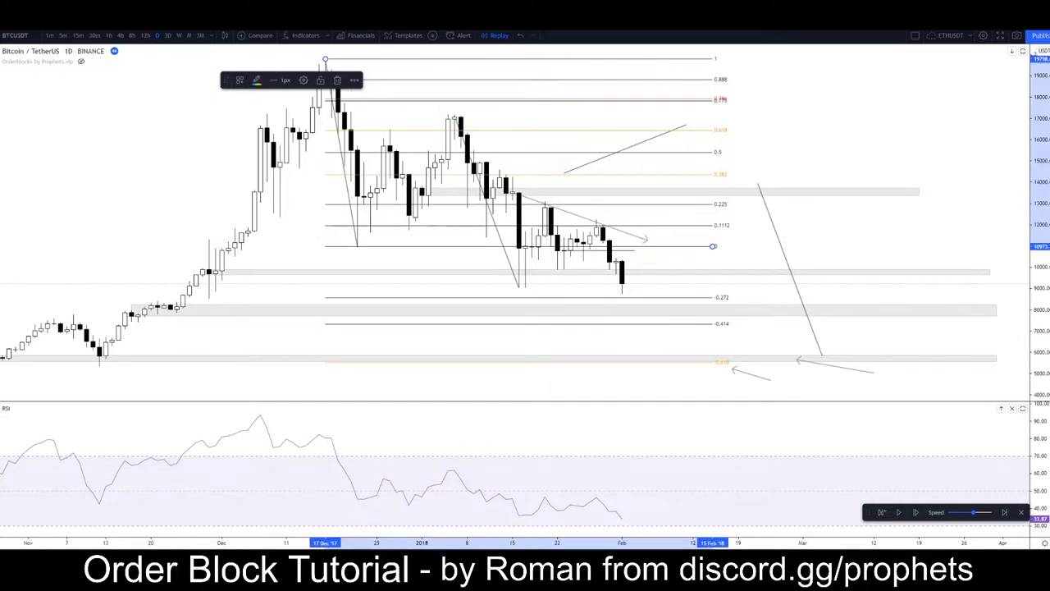
key("alt+t")
left_click_drag(512, 296, 630, 246)
left_click(634, 241)
left_click(469, 290)
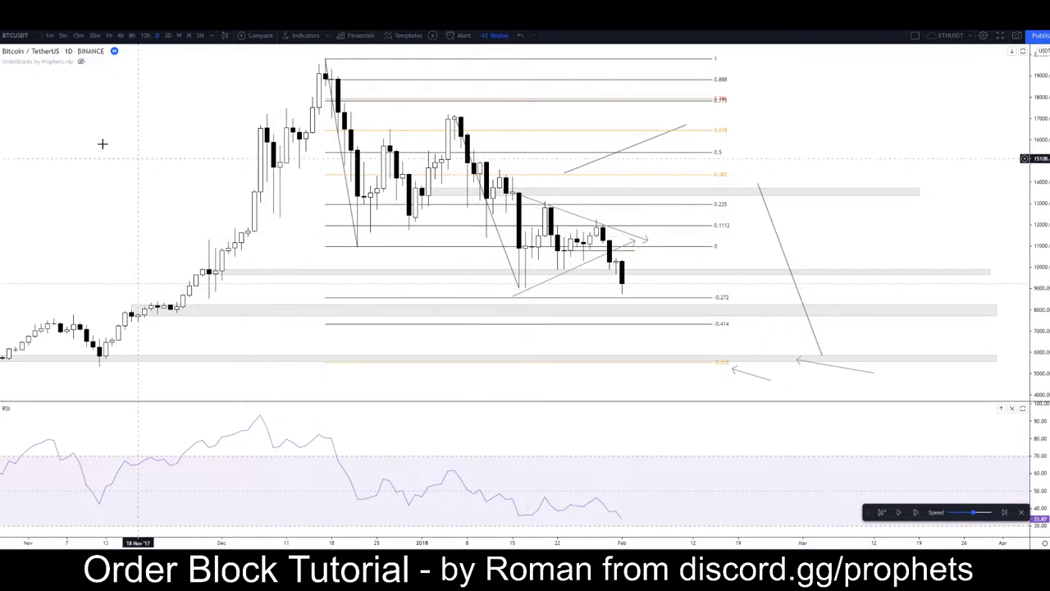
Move the copied trend line so it starts where price breaks below the triangle and projects the decline
left_click(333, 117)
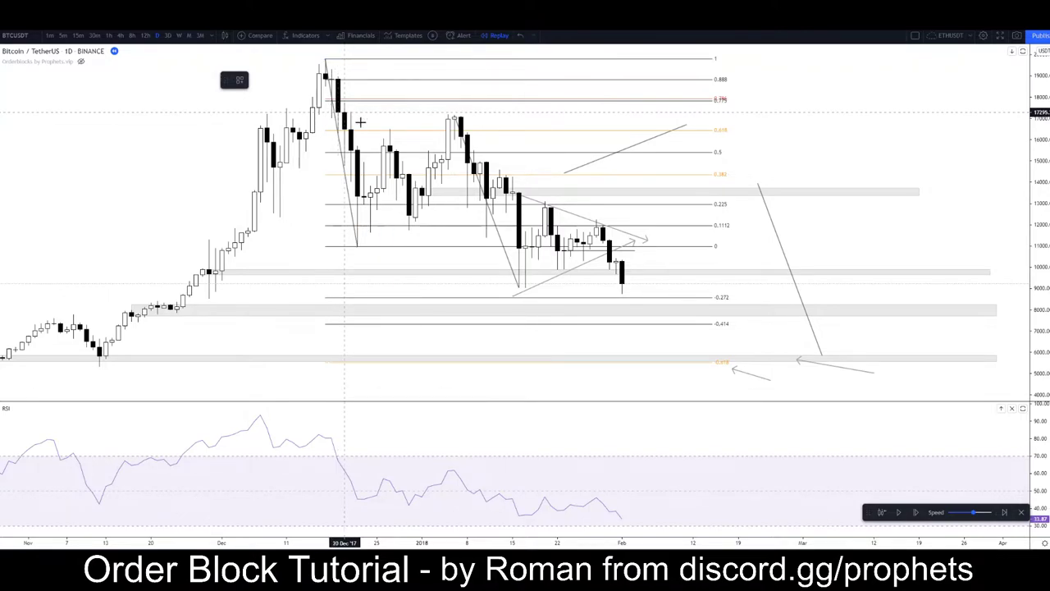
left_click(712, 281)
mouse_move(767, 225)
left_mouse_down()
mouse_move(779, 246)
mouse_move(583, 325)
mouse_move(655, 286)
mouse_move(614, 320)
mouse_move(633, 295)
left_mouse_up()
mouse_move(563, 380)
left_mouse_down()
mouse_move(621, 262)
mouse_move(649, 320)
left_mouse_up()
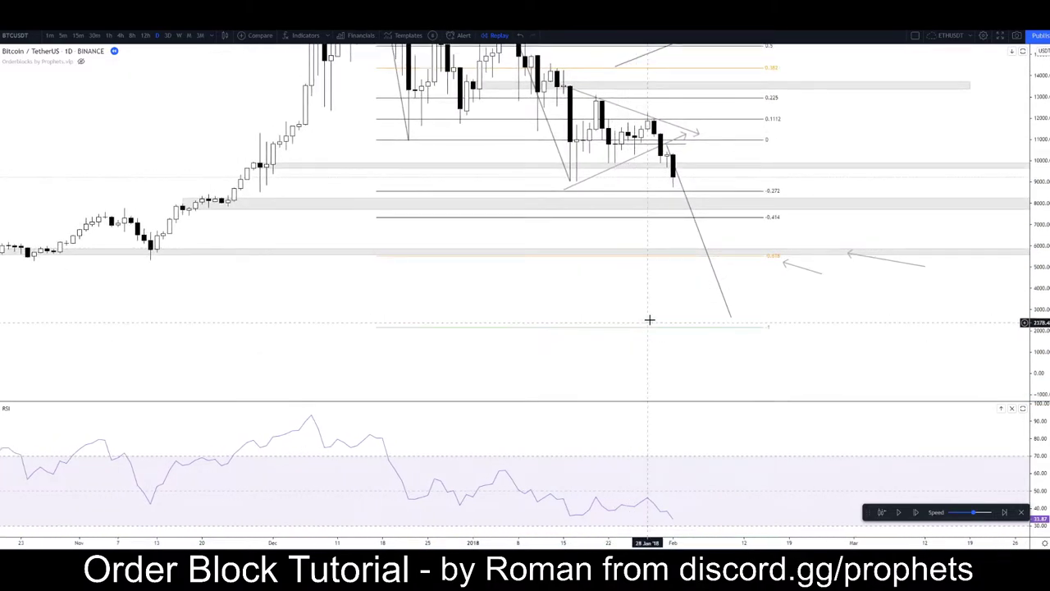
left_click_drag(695, 284, 647, 331)
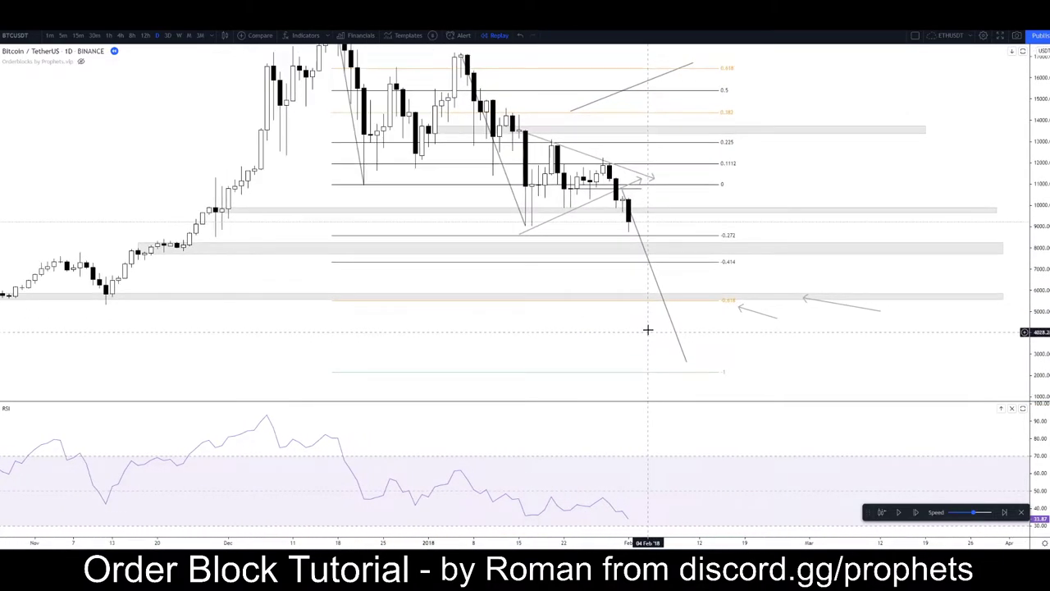
Draw a rectangle zone from about 2,800 to 3,500 across the September 2017 low, extended to May 2018
left_click_drag(197, 103, 122, 146)
scroll(123, 147, "down", 4)
left_click_drag(278, 159, 106, 122)
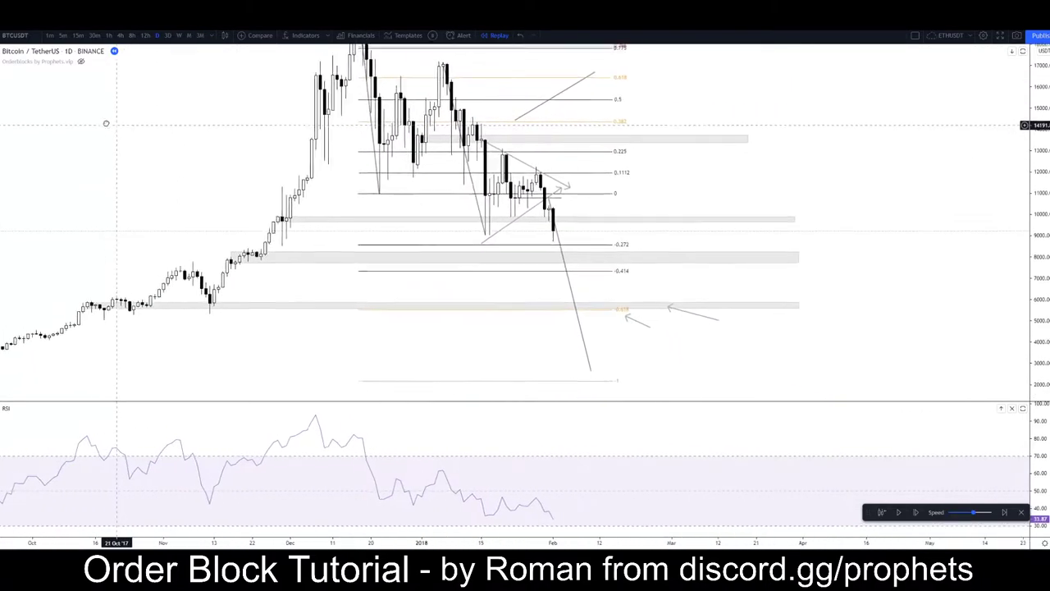
left_click(2, 102)
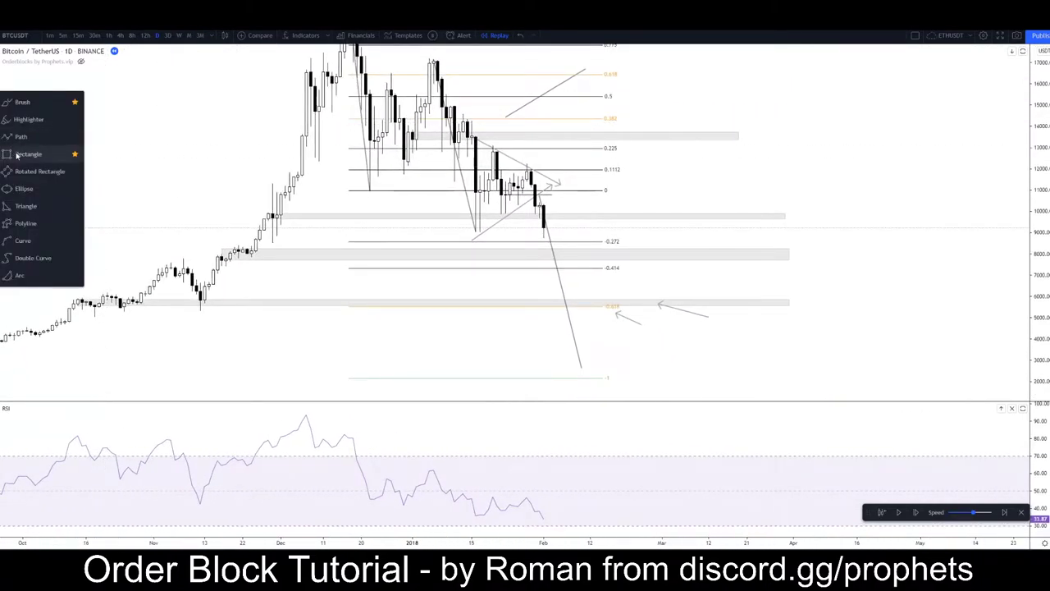
left_click(19, 156)
scroll(203, 338, "down", 3)
scroll(101, 359, "down", 1)
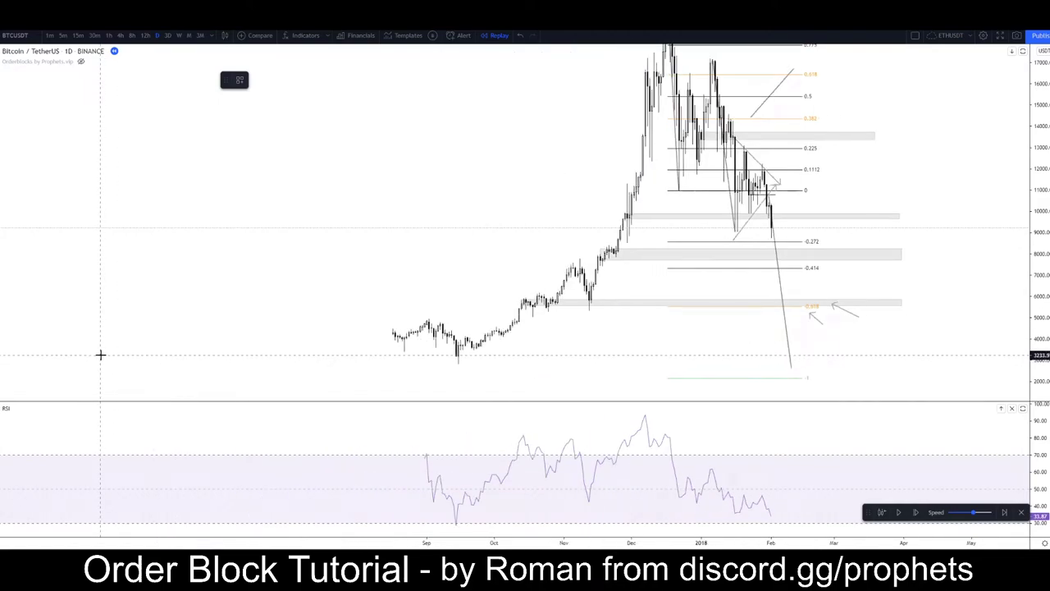
left_click_drag(99, 350, 987, 364)
left_click(817, 319)
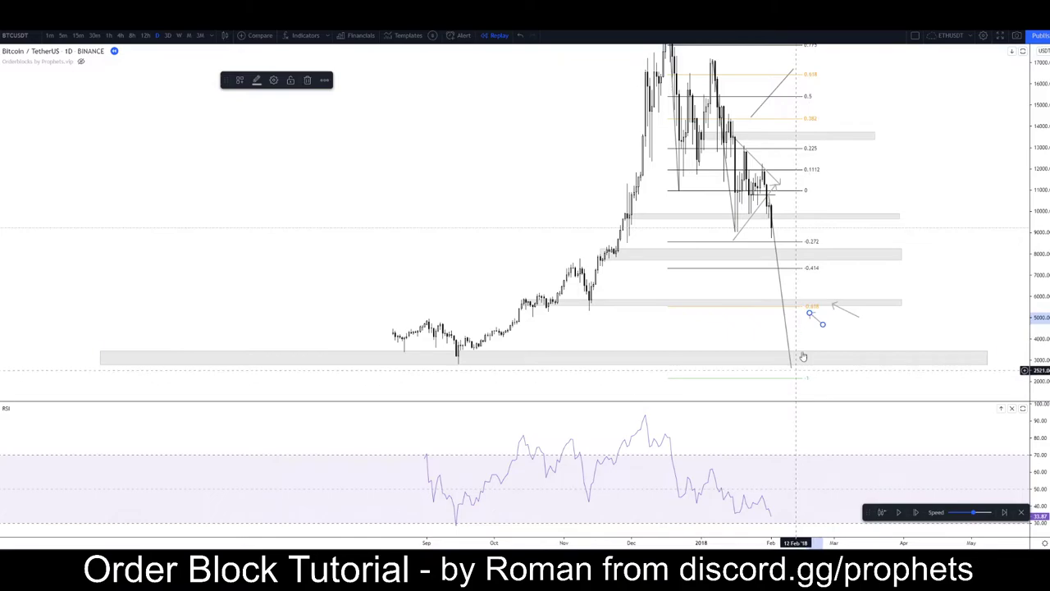
Remove the RSI pane below the price chart
scroll(796, 361, "up", 5)
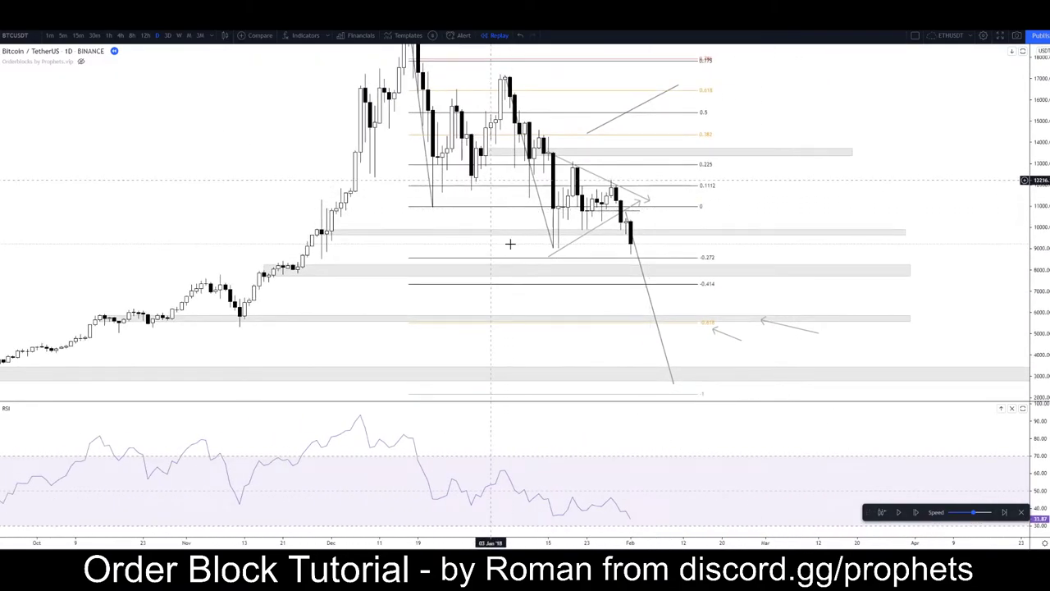
scroll(959, 151, "down", 4)
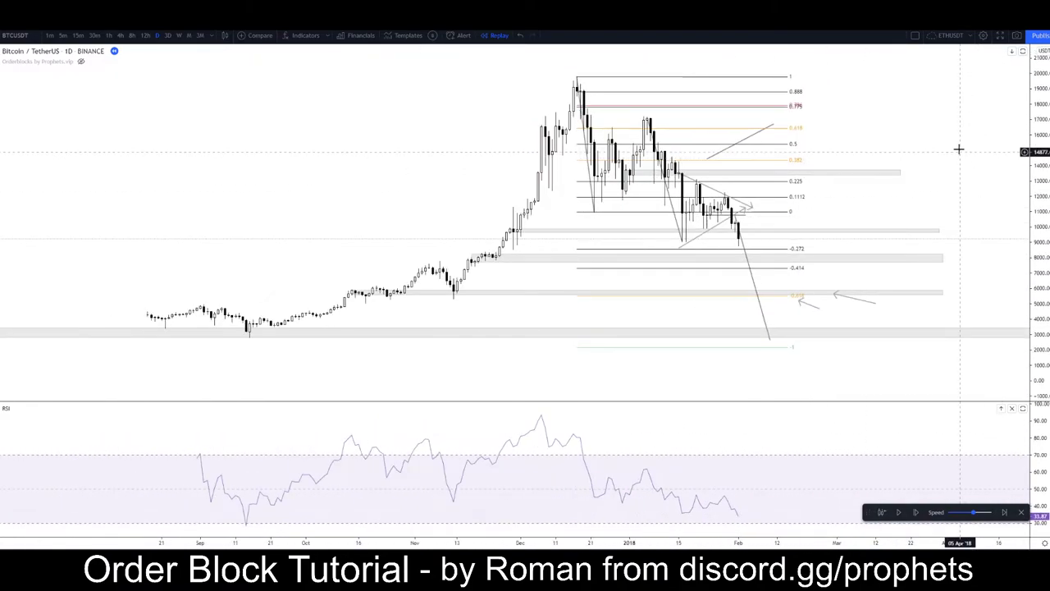
left_click_drag(958, 135, 824, 141)
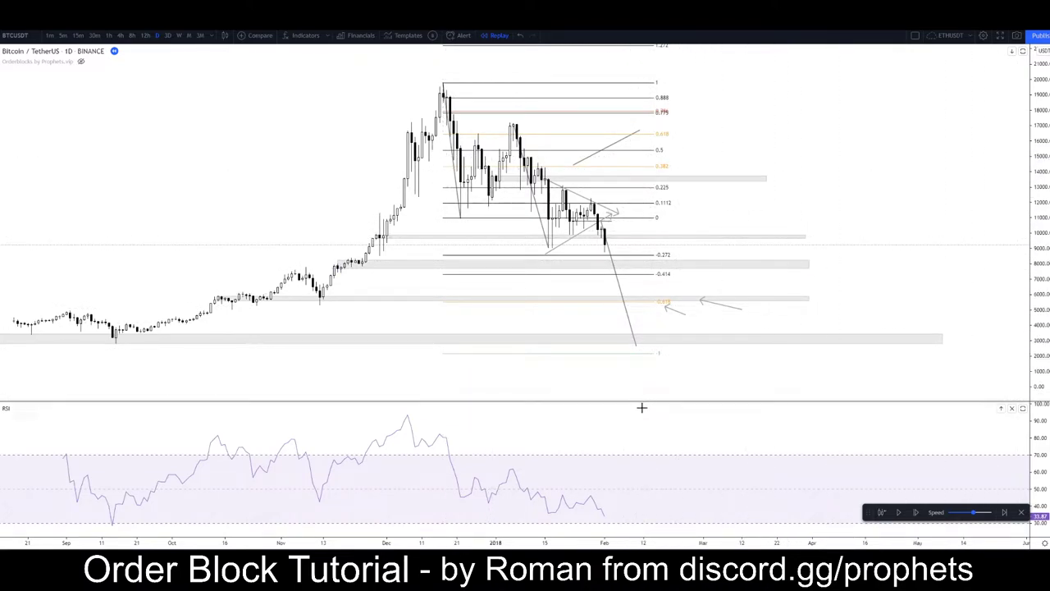
key("Delete")
left_click_drag(763, 246, 849, 185)
scroll(851, 181, "up", 5)
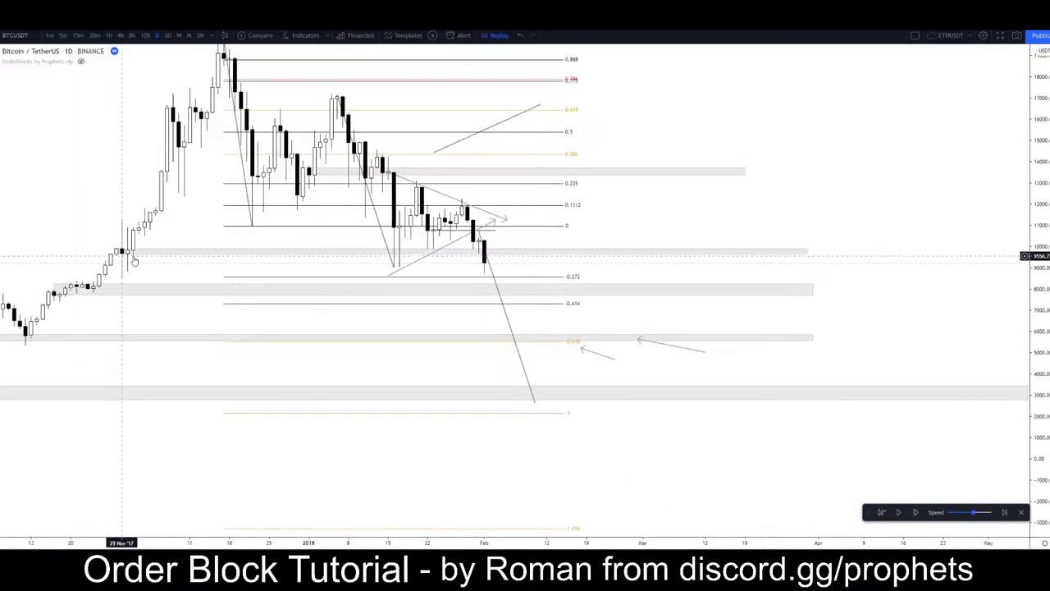
Draw a falling arrow that points at the 8,000 zone near the 22 November candles
left_click(484, 254)
left_click(1, 100)
left_click(43, 138)
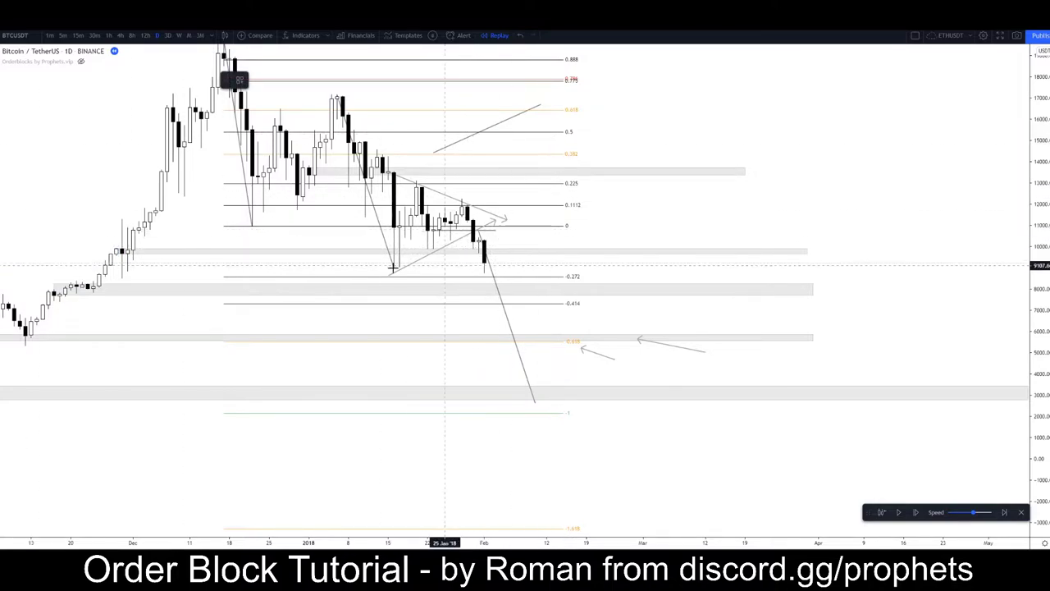
left_click(8, 261)
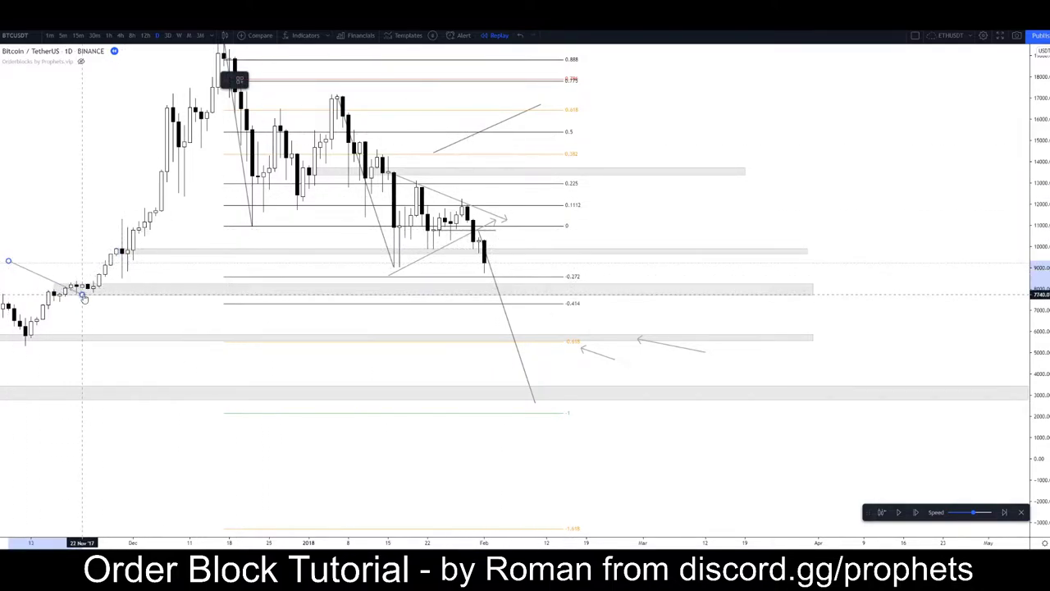
left_click(83, 297)
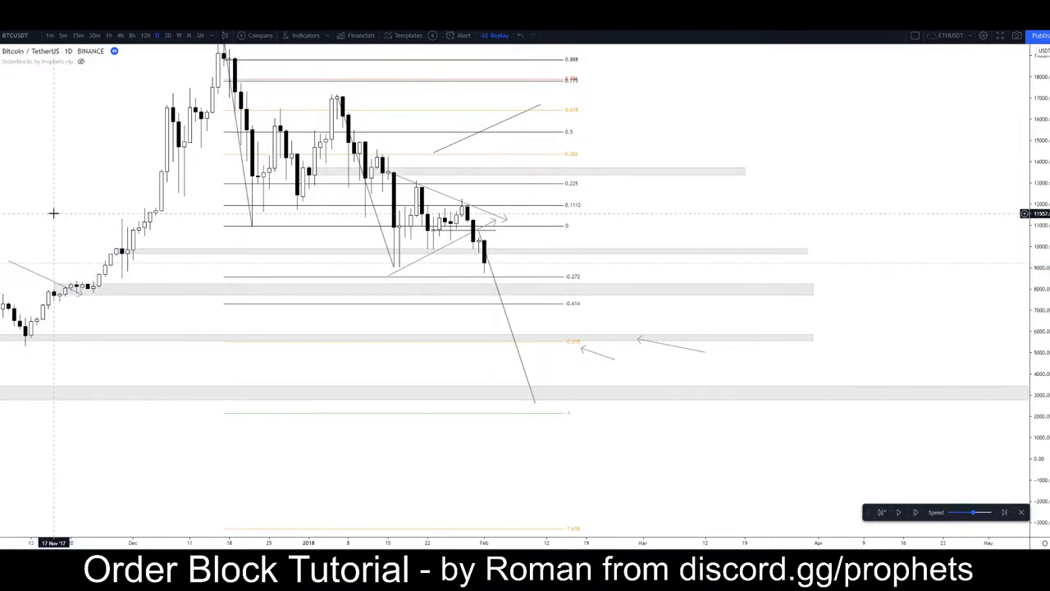
Draw two rising arrows along the late November and early December rally, and a falling arrow down to the mid-January low
double_click(104, 251)
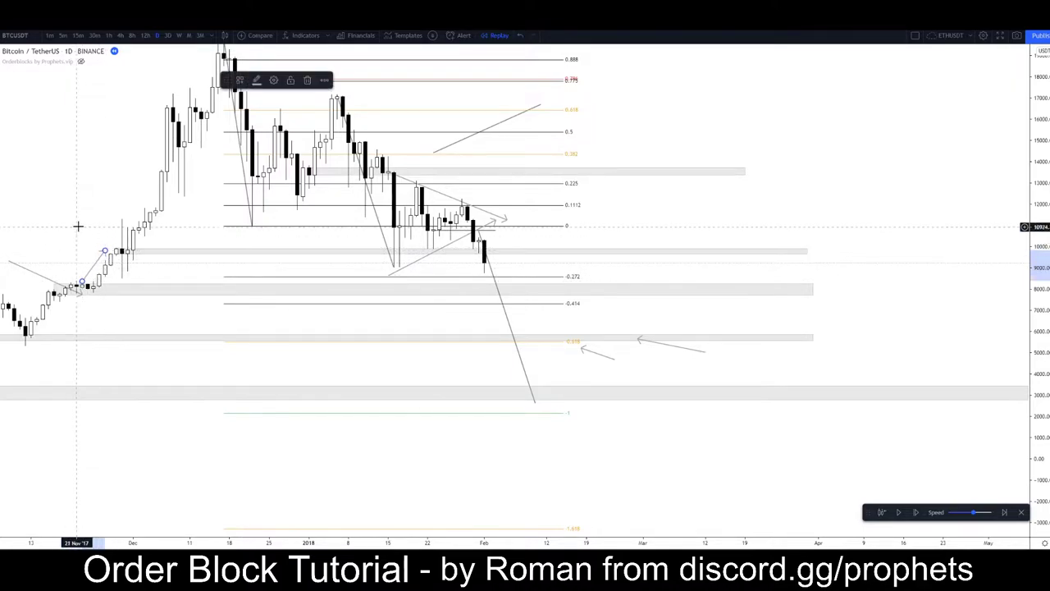
left_click(77, 227)
left_click_drag(105, 251, 145, 203)
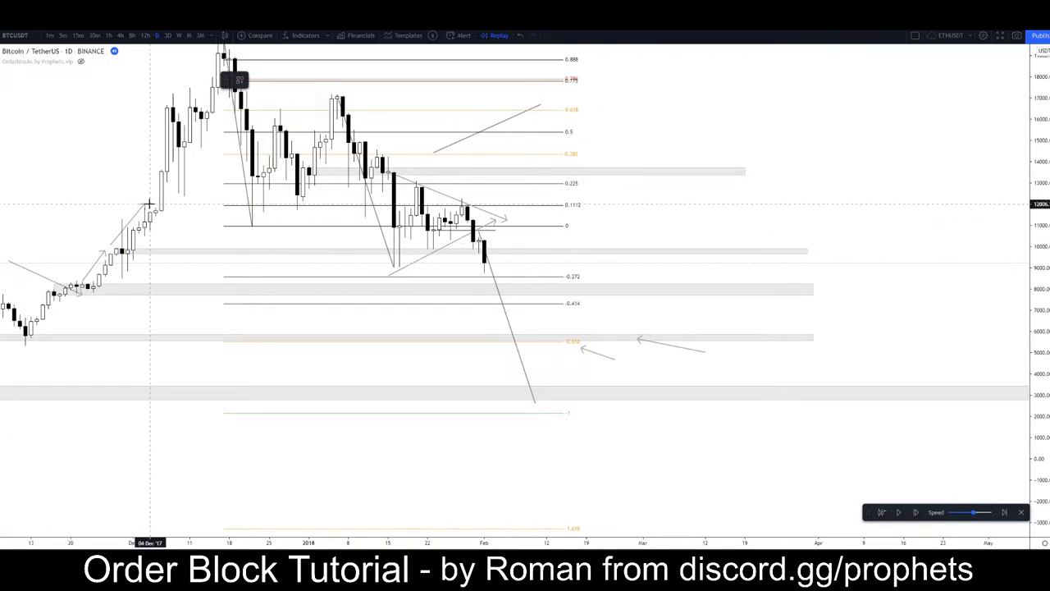
left_click(383, 208)
double_click(400, 262)
left_click(208, 235)
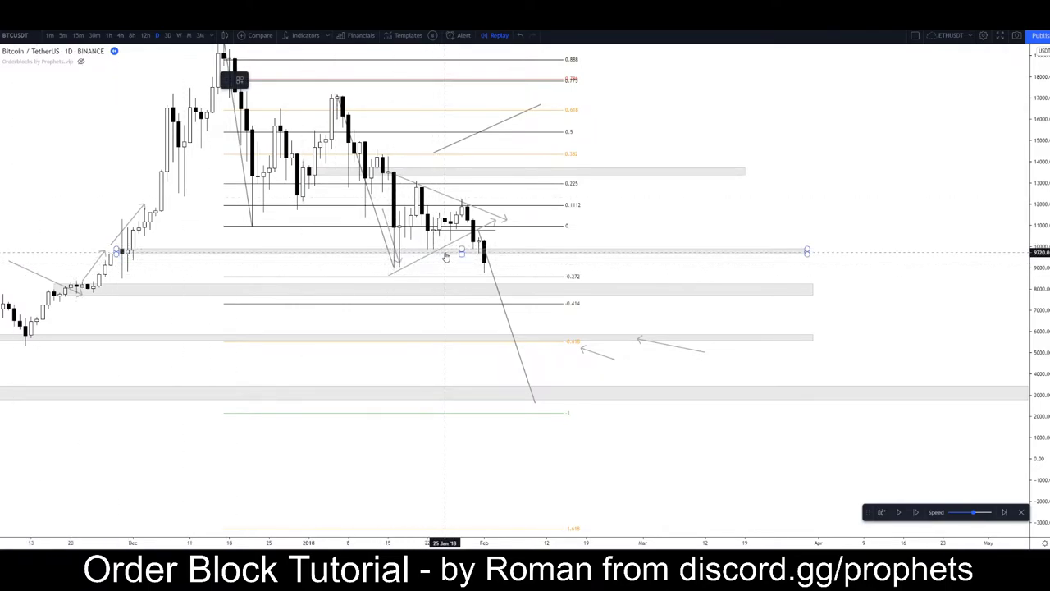
Advance the replay through the early February decline to 7 February 2018
left_click(507, 295)
key("ctrl+z")
left_click(399, 392)
left_click_drag(383, 457, 443, 445)
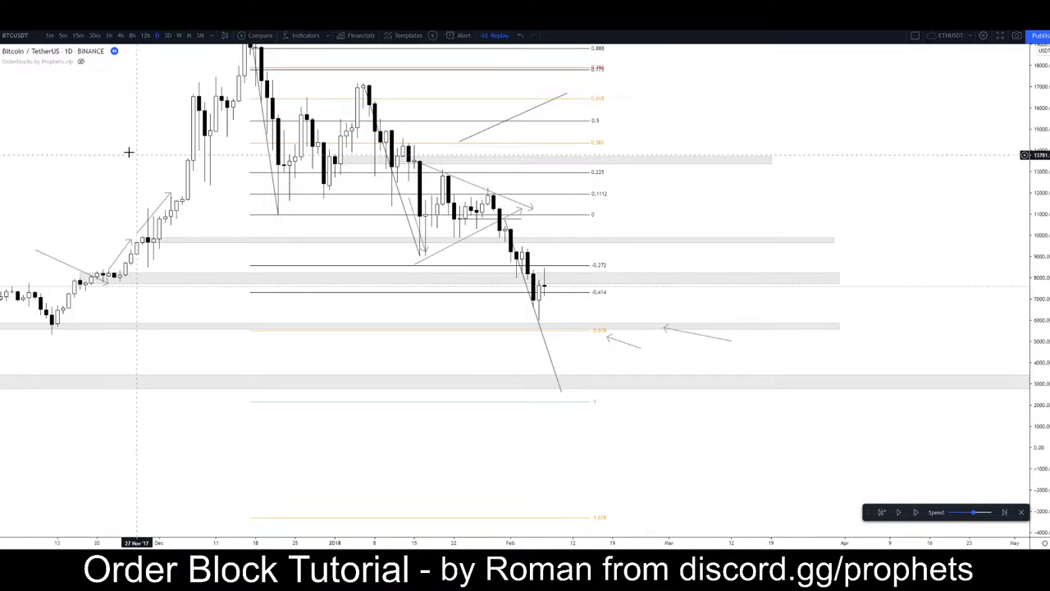
Select the zone just below 6,000 and examine its origin at the mid-October 2017 candles
left_click_drag(364, 352, 502, 325)
scroll(502, 326, "down", 1)
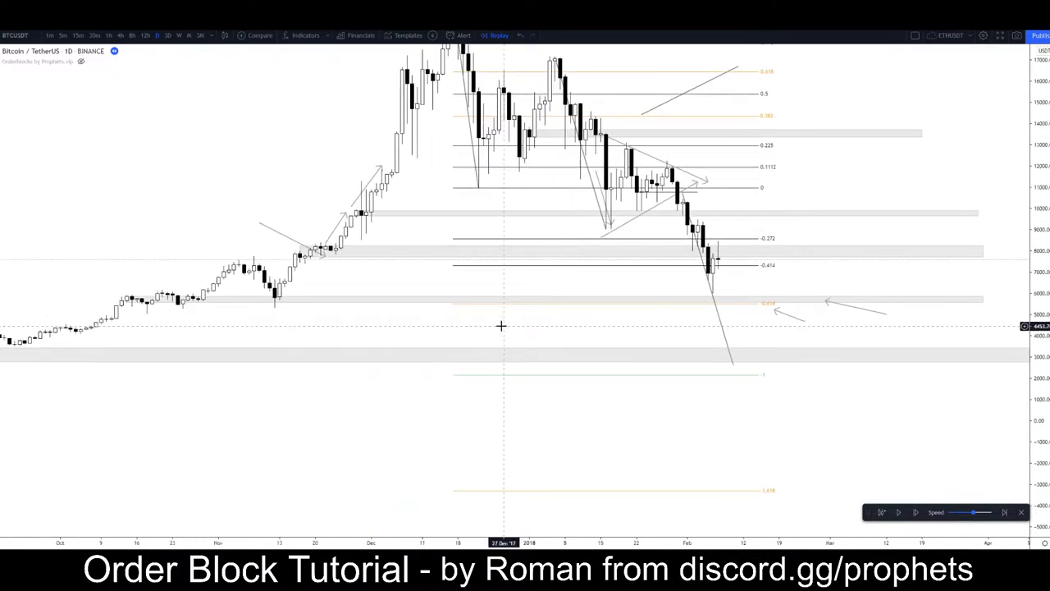
left_click_drag(377, 324, 331, 323)
left_click(98, 304)
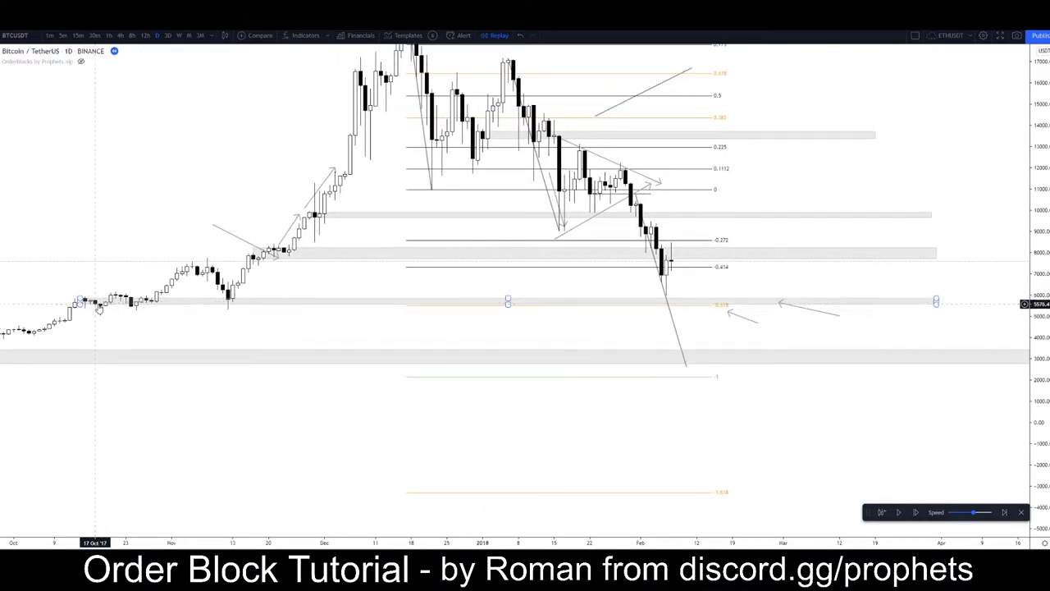
left_click(81, 293)
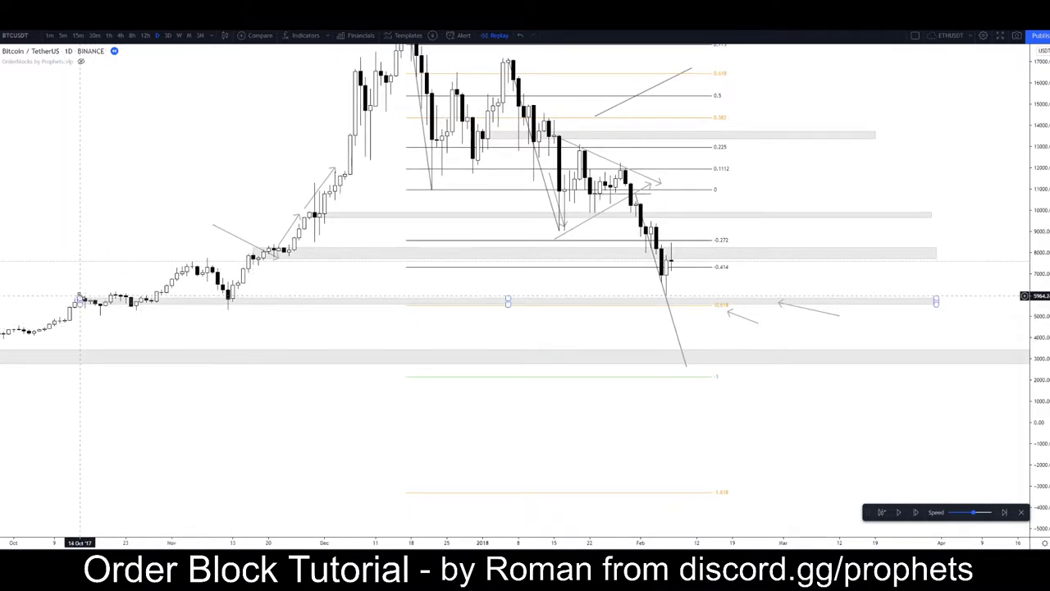
Draw a rectangle around the mid-to-late October 2017 consolidation candles, from about 5,450 to 6,050
left_click(2, 99)
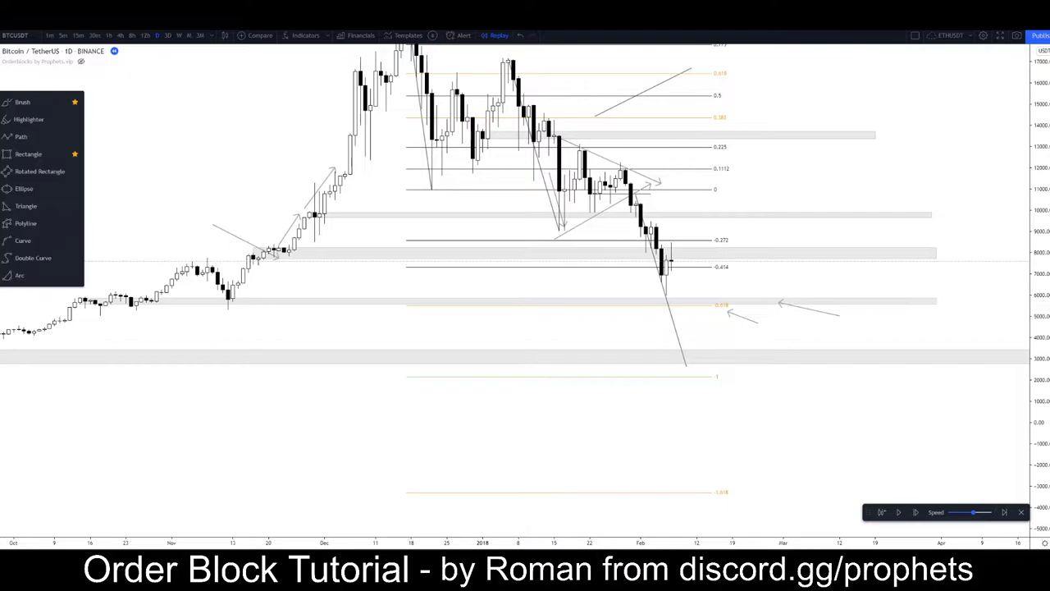
left_click(28, 153)
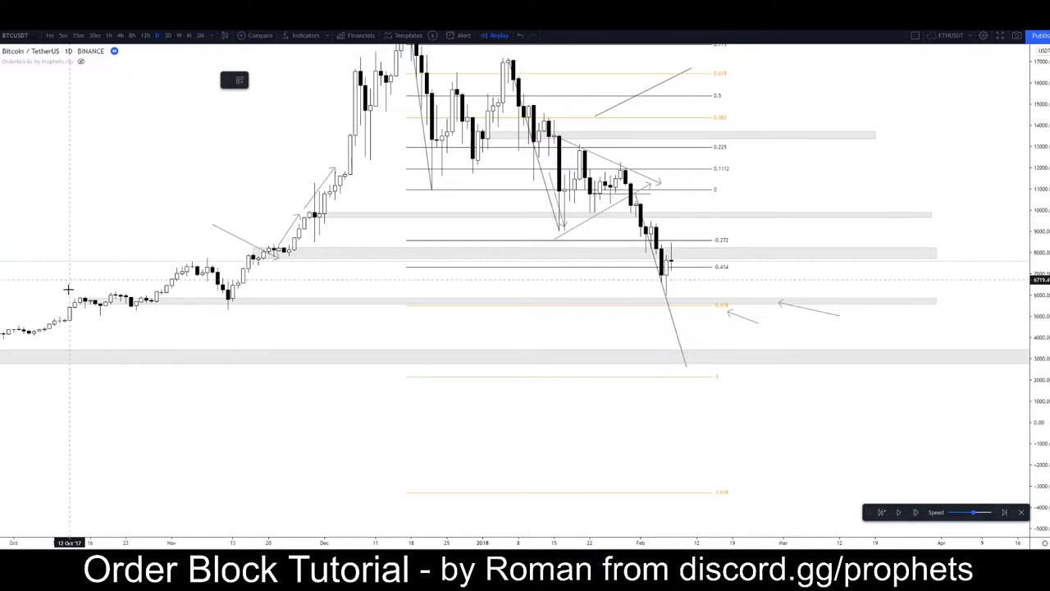
left_click(162, 307)
left_click(119, 288)
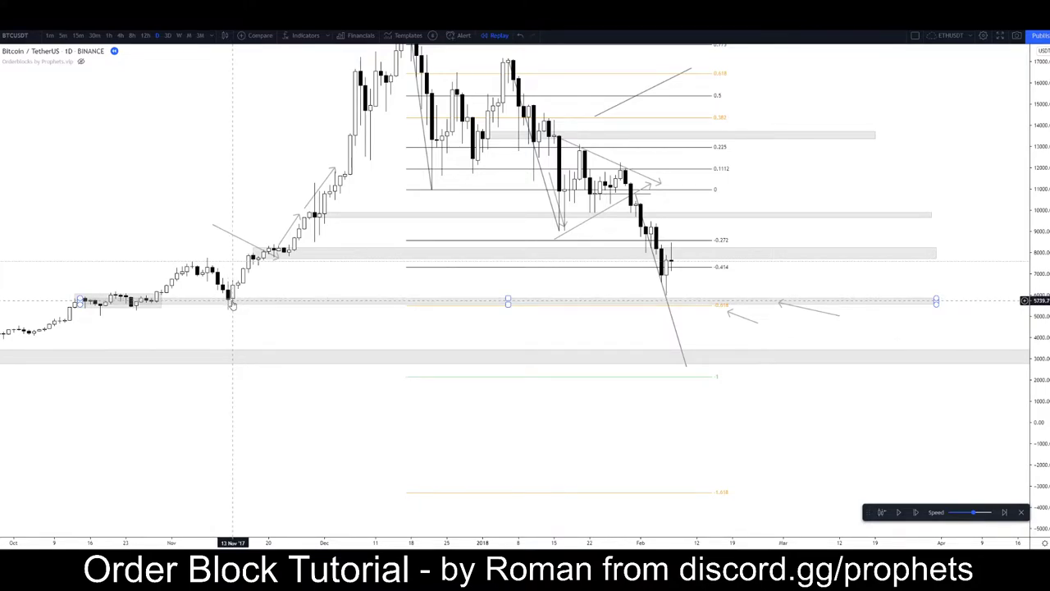
left_click(166, 296)
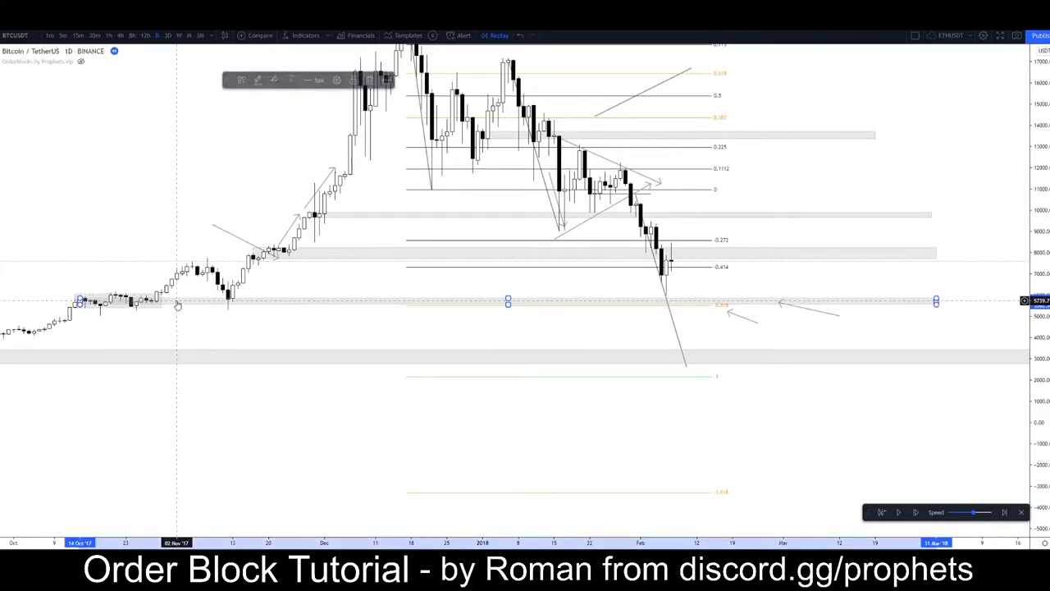
left_click(167, 212)
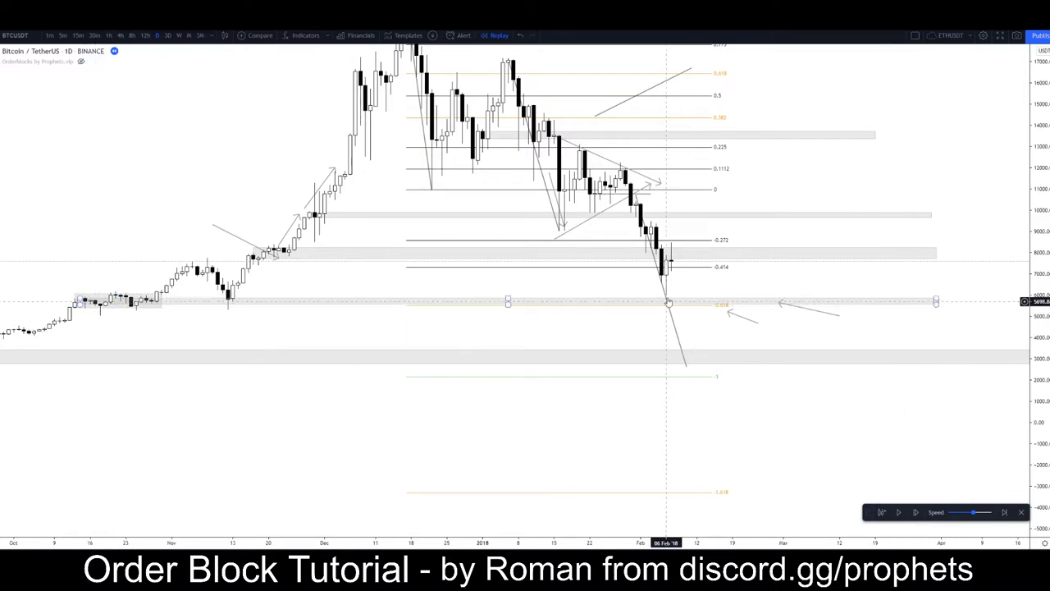
Draw a short horizontal line at about 6,600 from the base of the 5 February 2018 candle
key("alt+f")
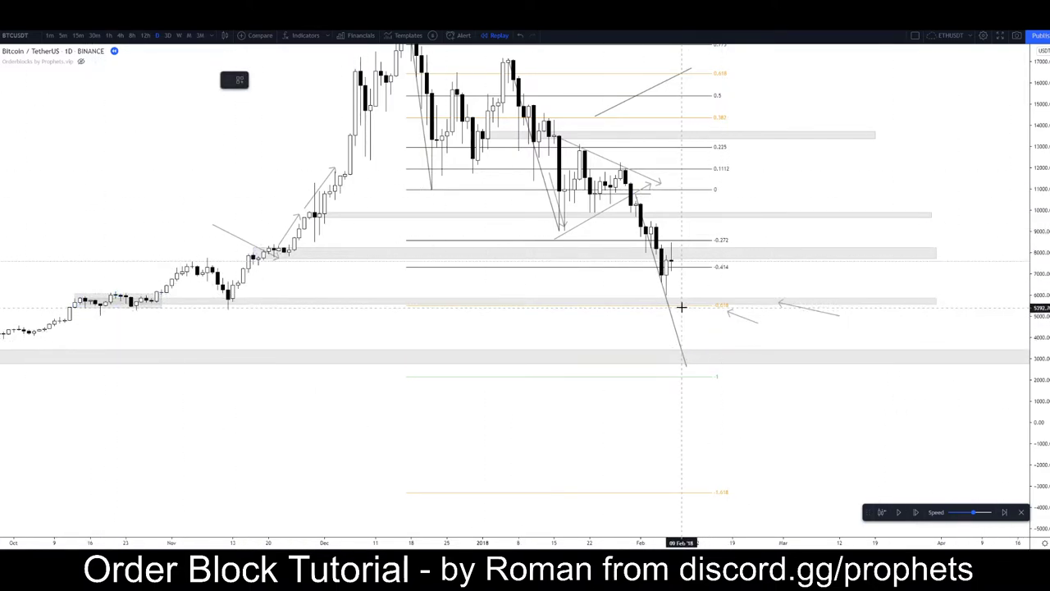
left_click(691, 283)
left_click(635, 292)
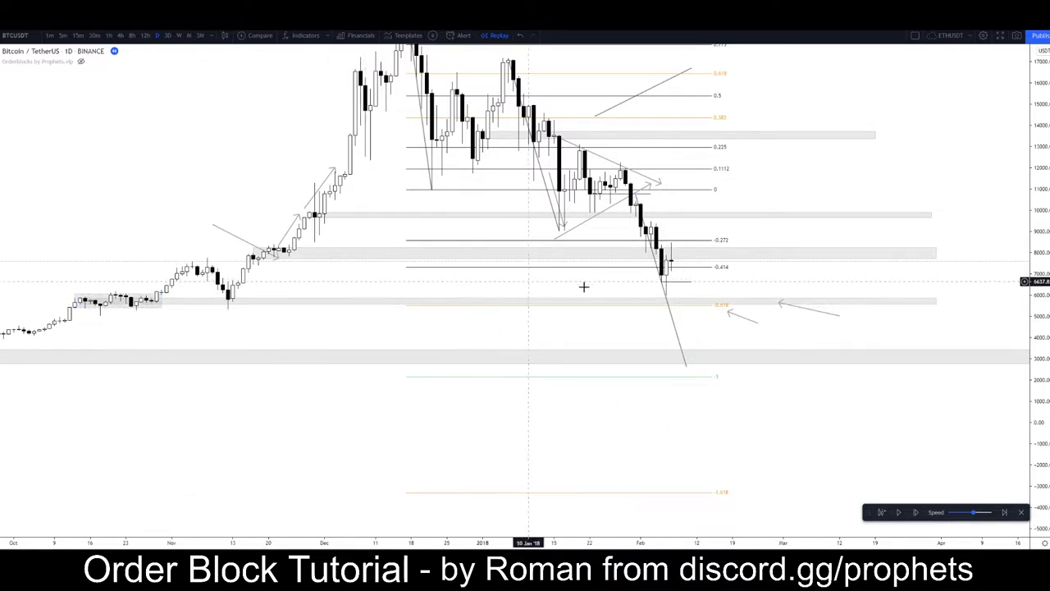
scroll(681, 283, "up", 3)
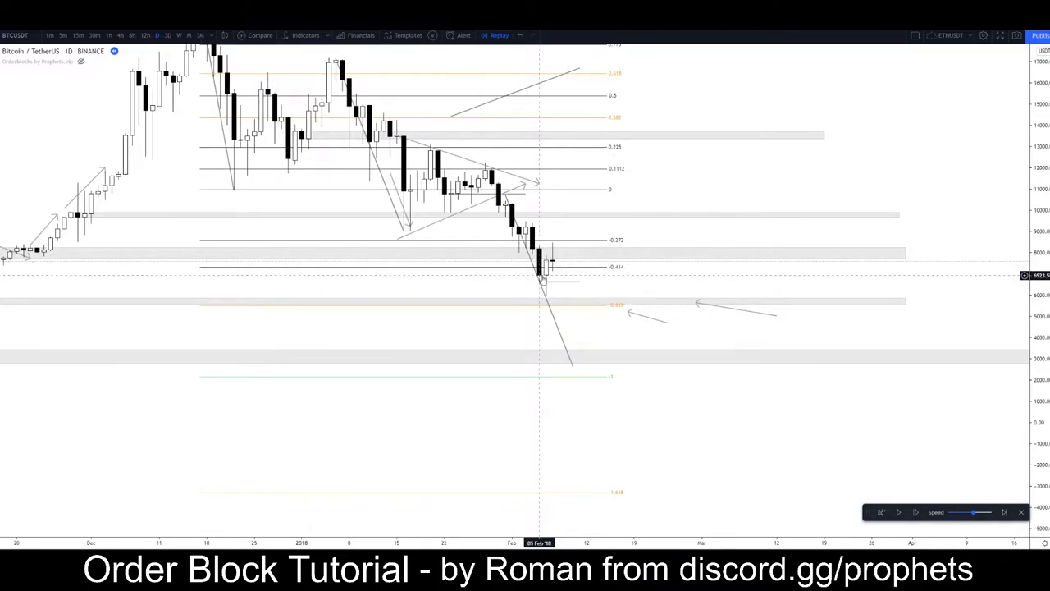
scroll(545, 279, "down", 1)
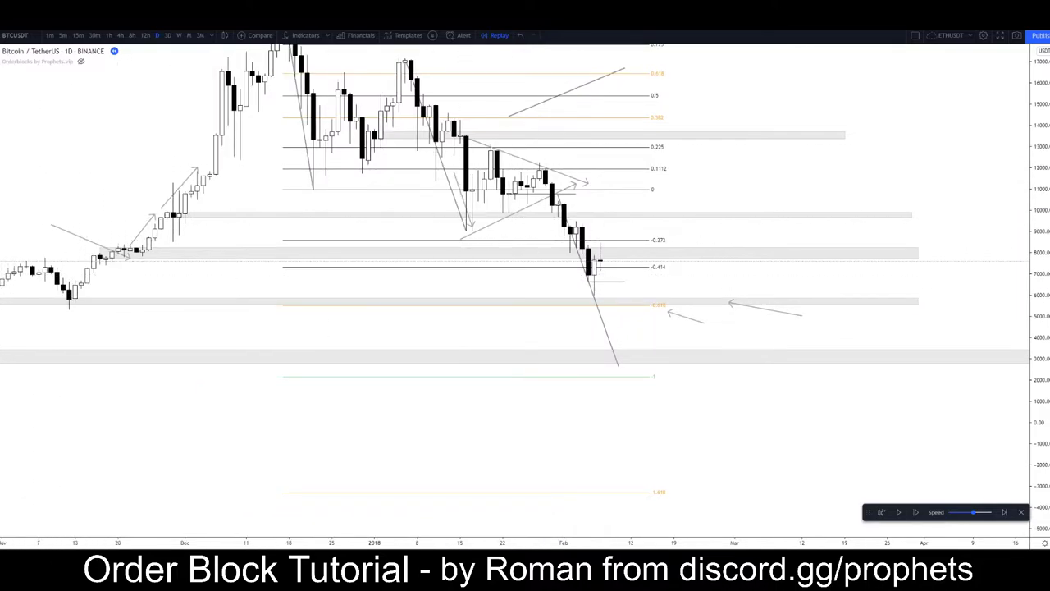
Draw a falling arrow that points at the 23 November 2017 candle, and raise the 8,000 zone's lower edge to about 8,000
left_click(1, 102)
left_click(22, 136)
left_click(69, 188)
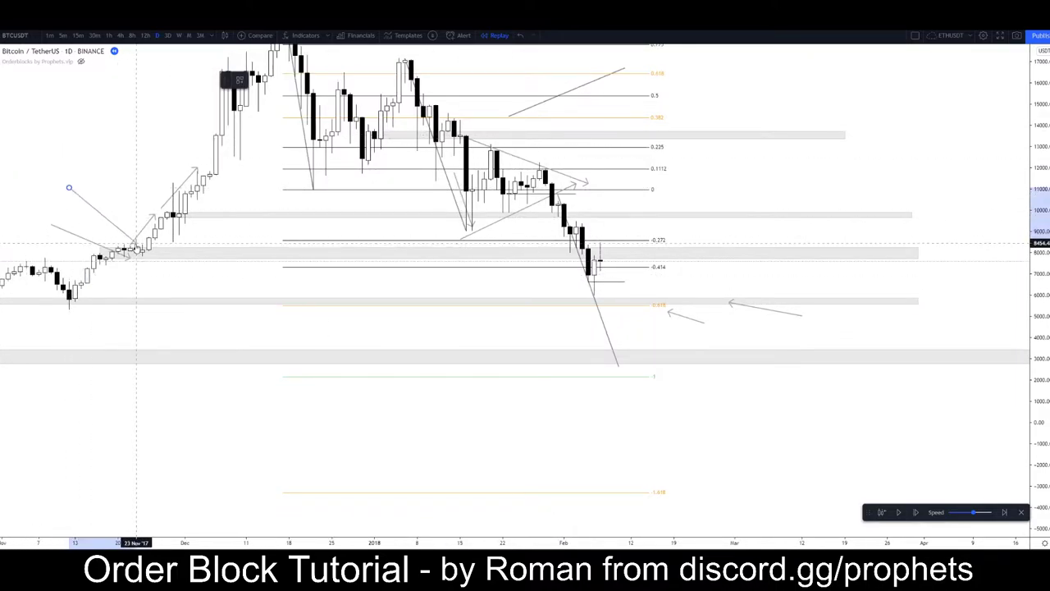
left_click(64, 196)
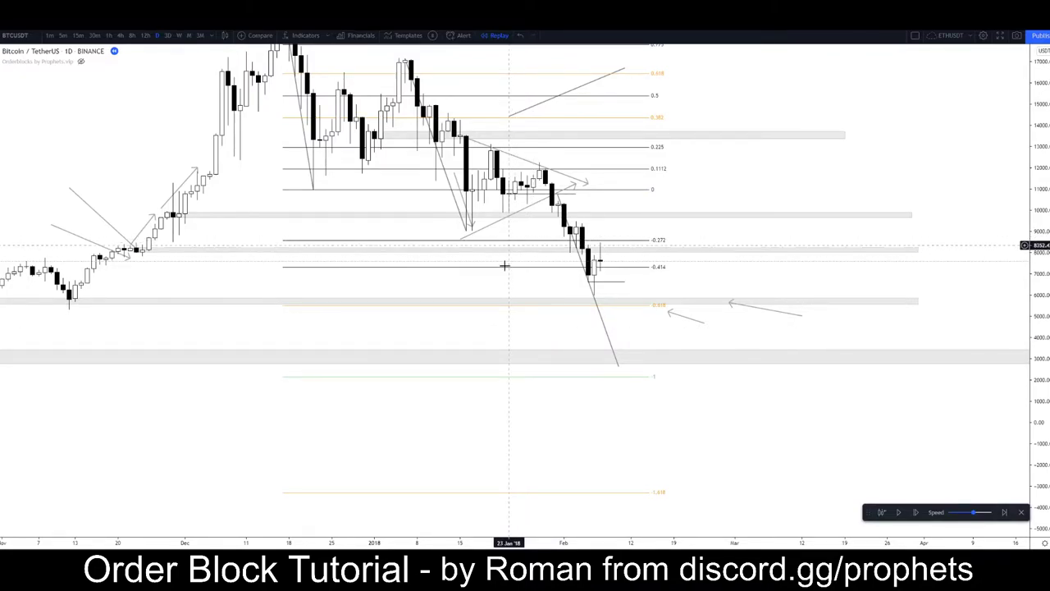
Advance the replay through the early February bounce to 10 February 2018
left_click_drag(502, 413, 575, 469)
scroll(567, 438, "down", 2)
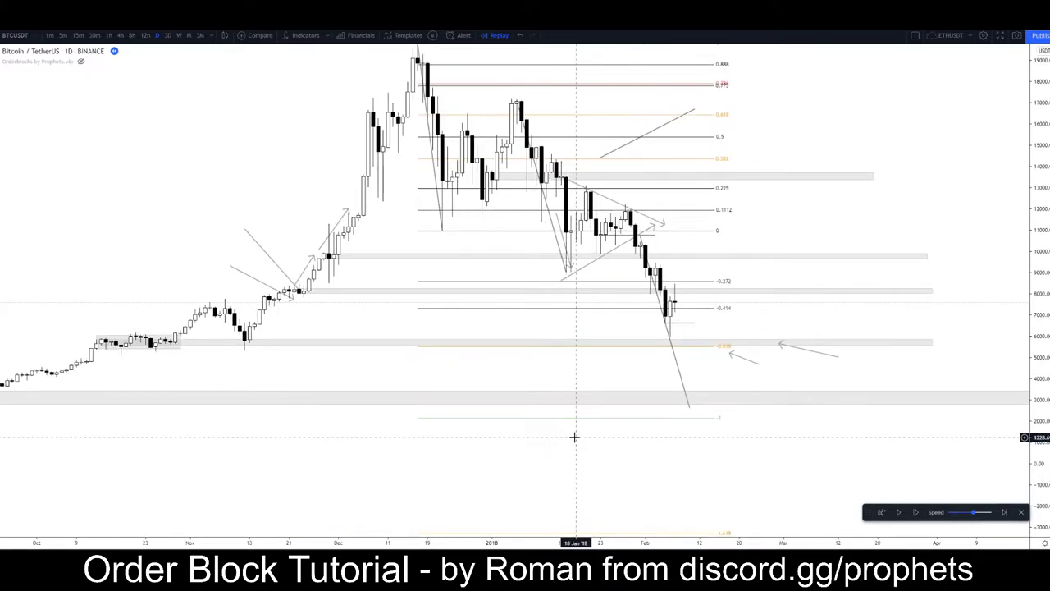
left_click_drag(710, 446, 643, 462)
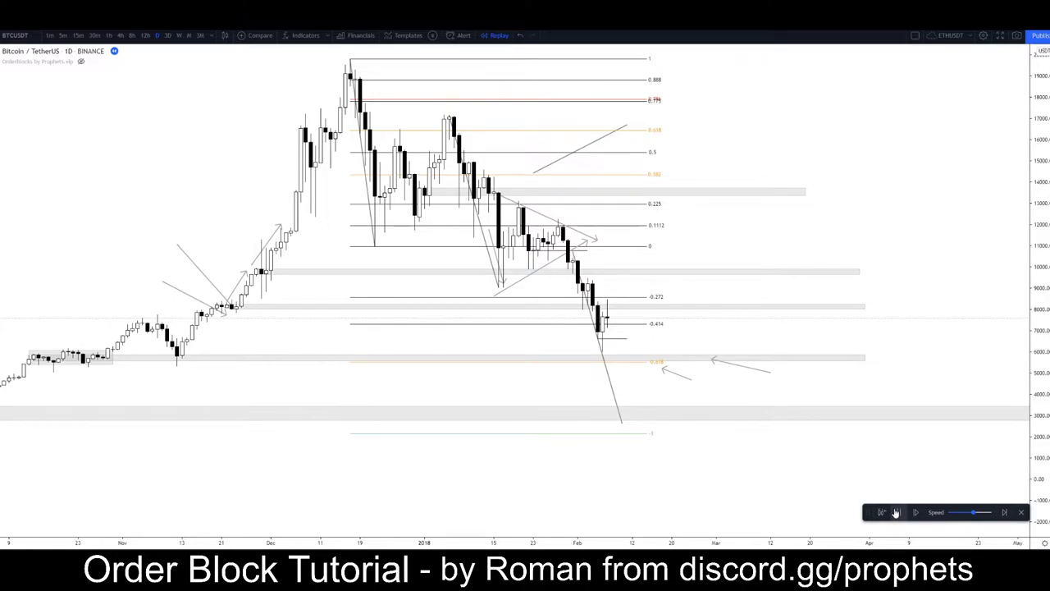
left_click(896, 512)
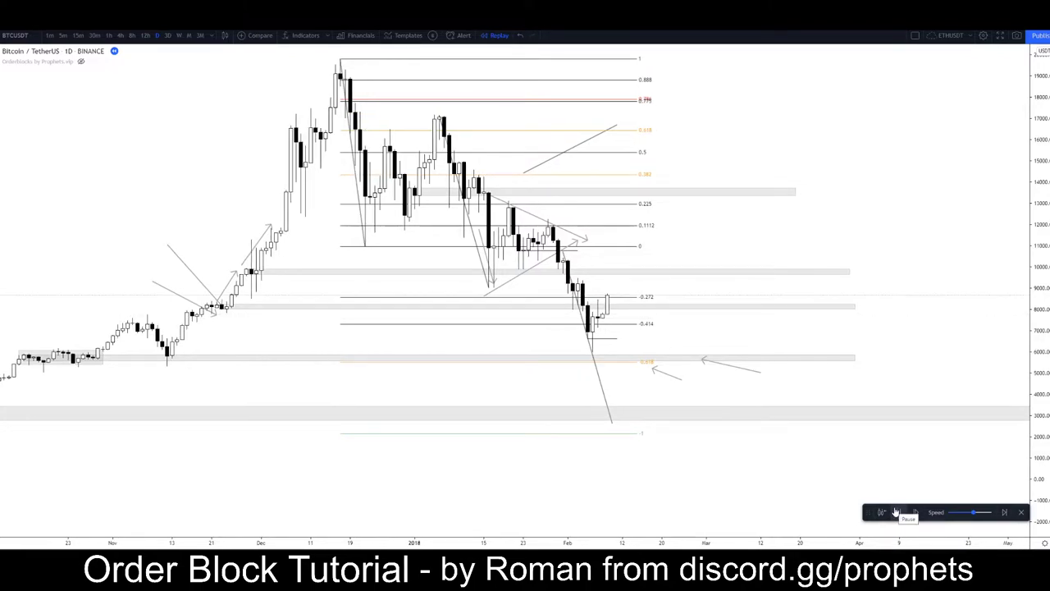
left_click(896, 511)
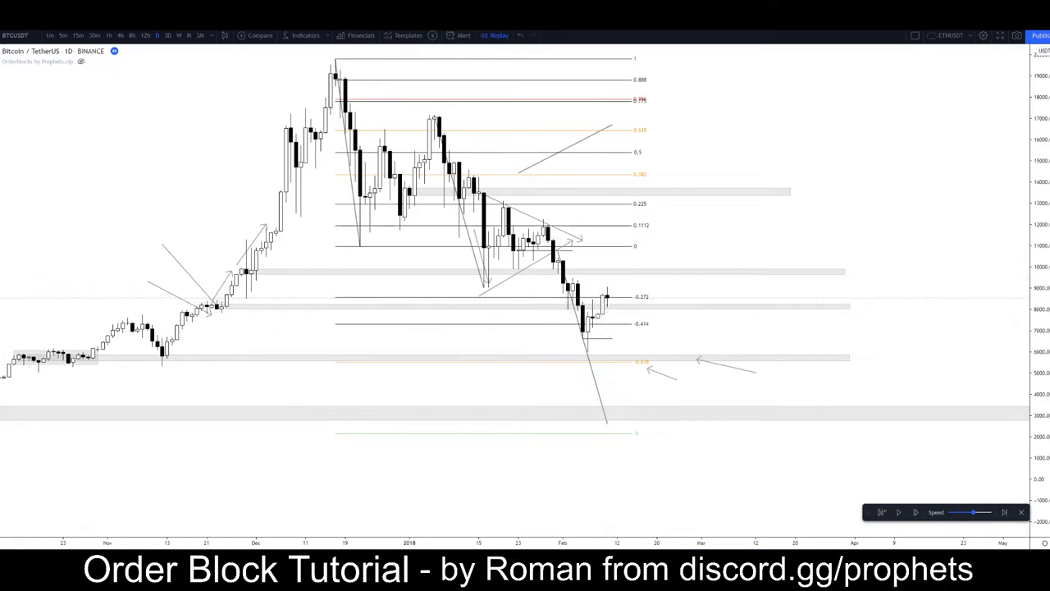
Draw a rectangular zone from the 3 February 2018 candle to late March, and narrow it to about 8,900 to 9,200
left_click(0, 117)
left_click(0, 86)
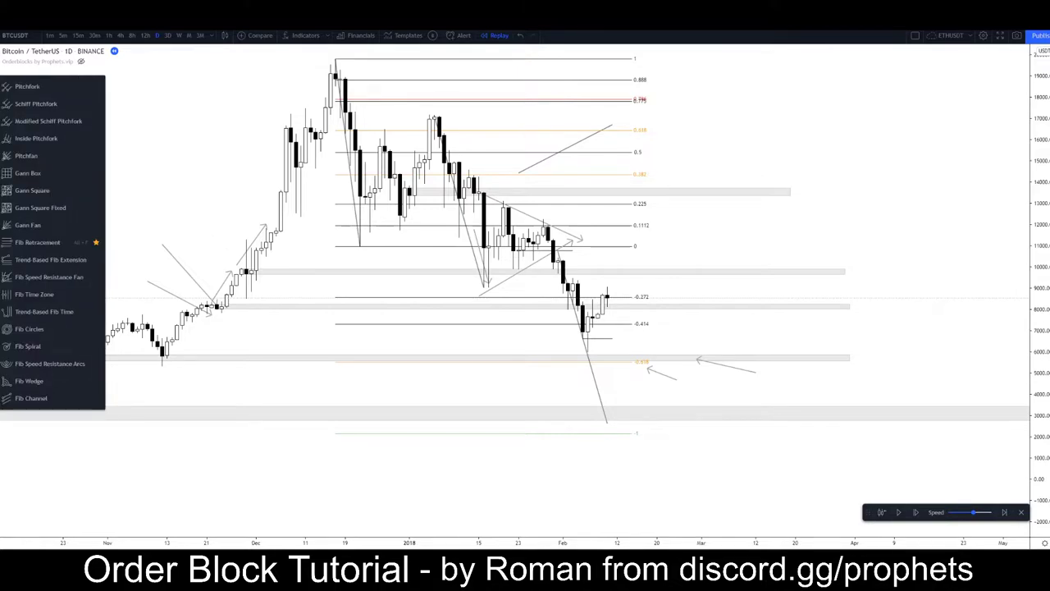
left_click(0, 70)
left_click(0, 102)
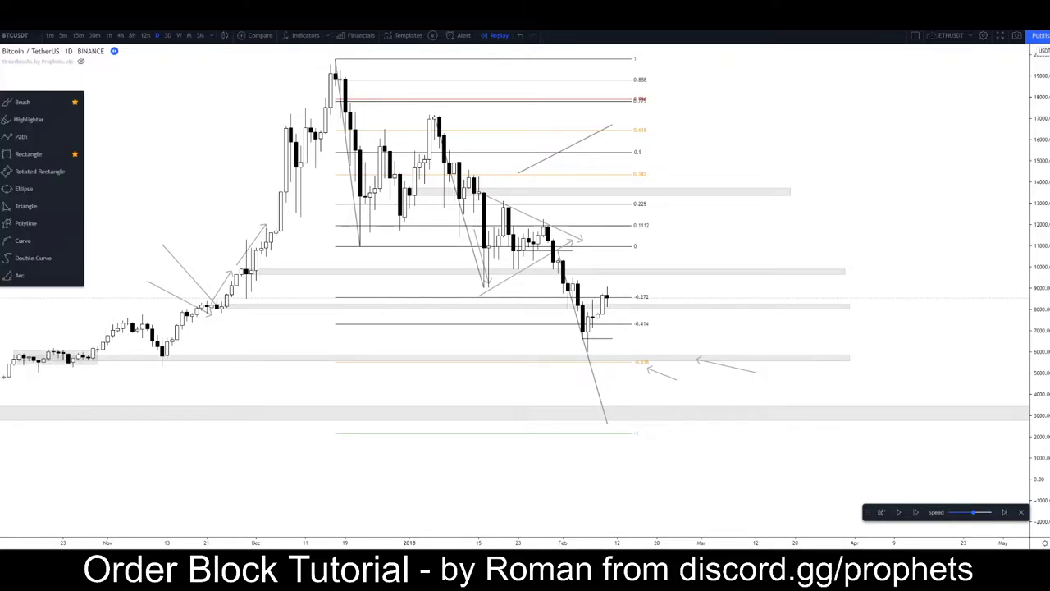
left_click(33, 154)
left_click_drag(573, 283, 834, 305)
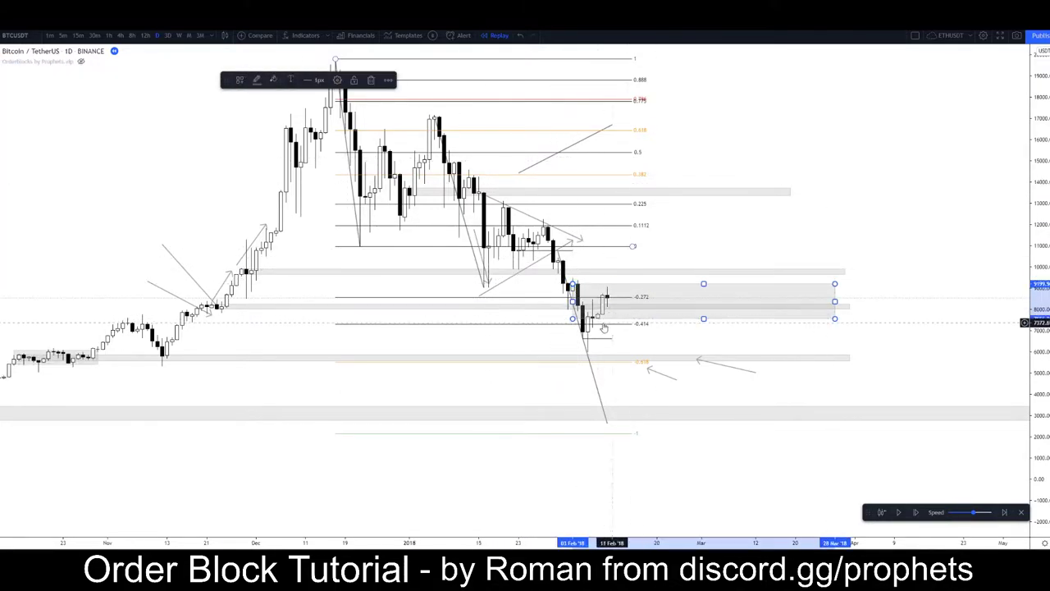
left_click(591, 302)
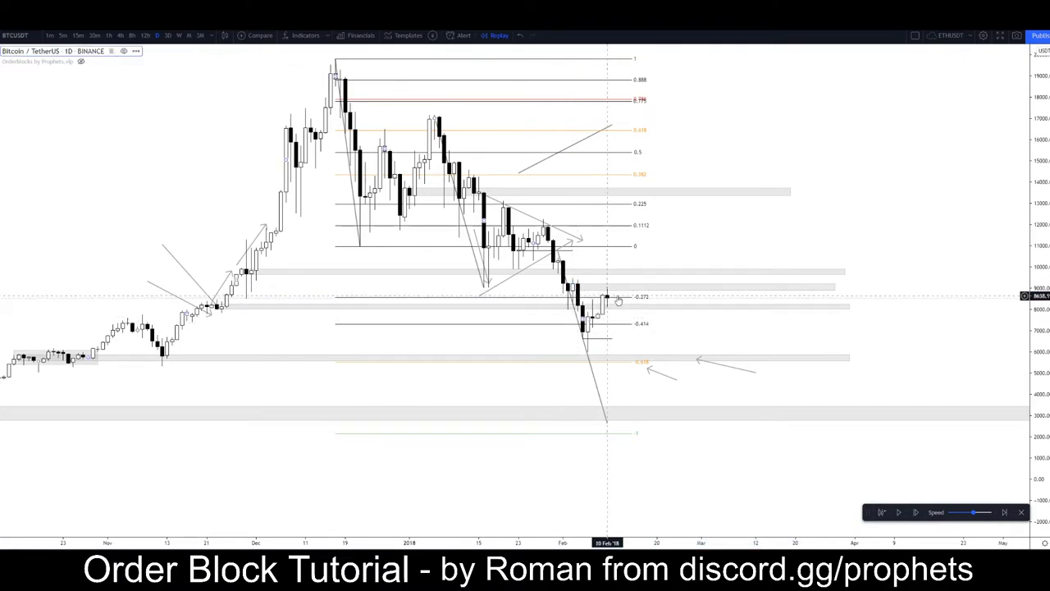
Examine closely how the 10 February candle's wick meets the zone just below 9,200
left_click(611, 287)
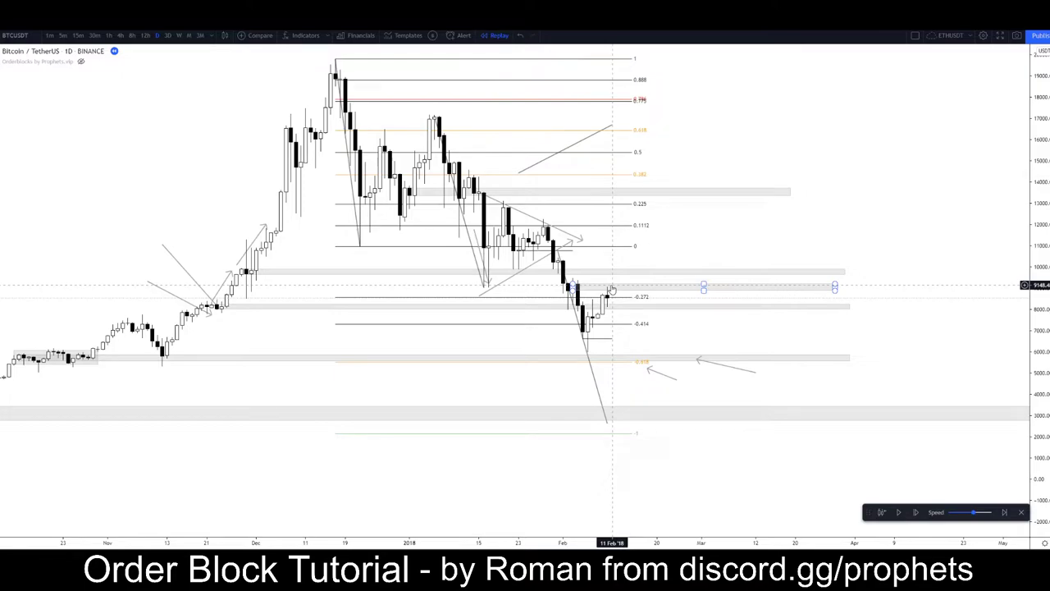
left_click(612, 295)
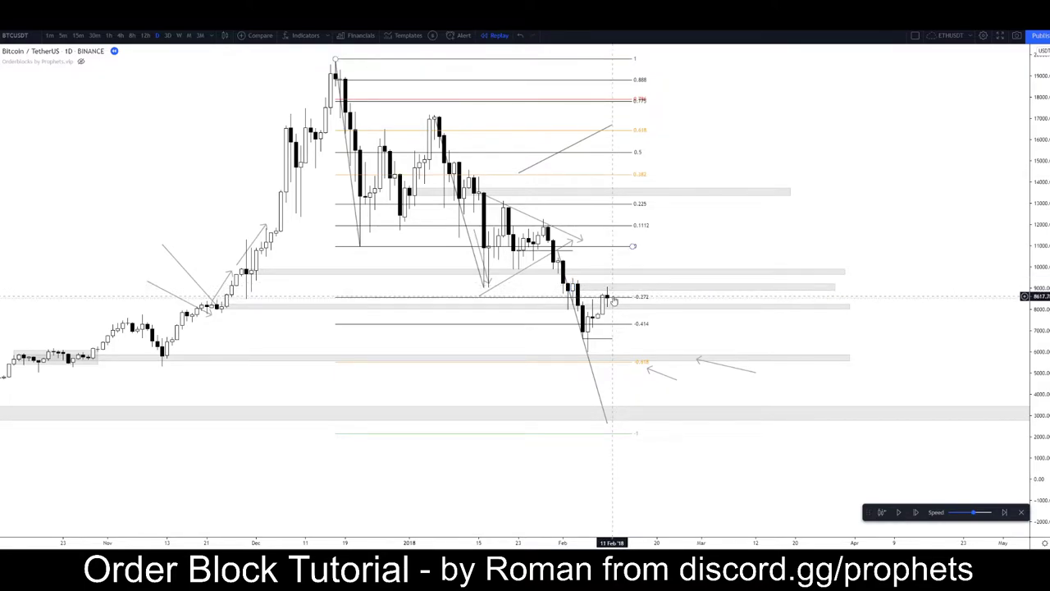
left_click(611, 293)
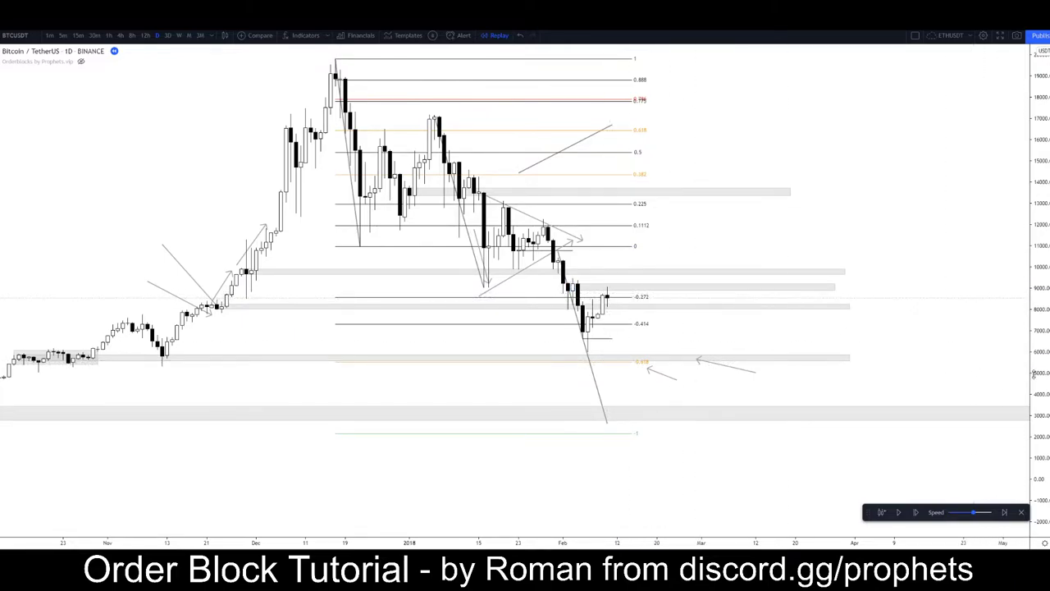
scroll(690, 272, "up", 2)
scroll(690, 271, "up", 1)
left_click(612, 263)
left_click_drag(558, 238, 837, 205)
scroll(787, 201, "up", 3)
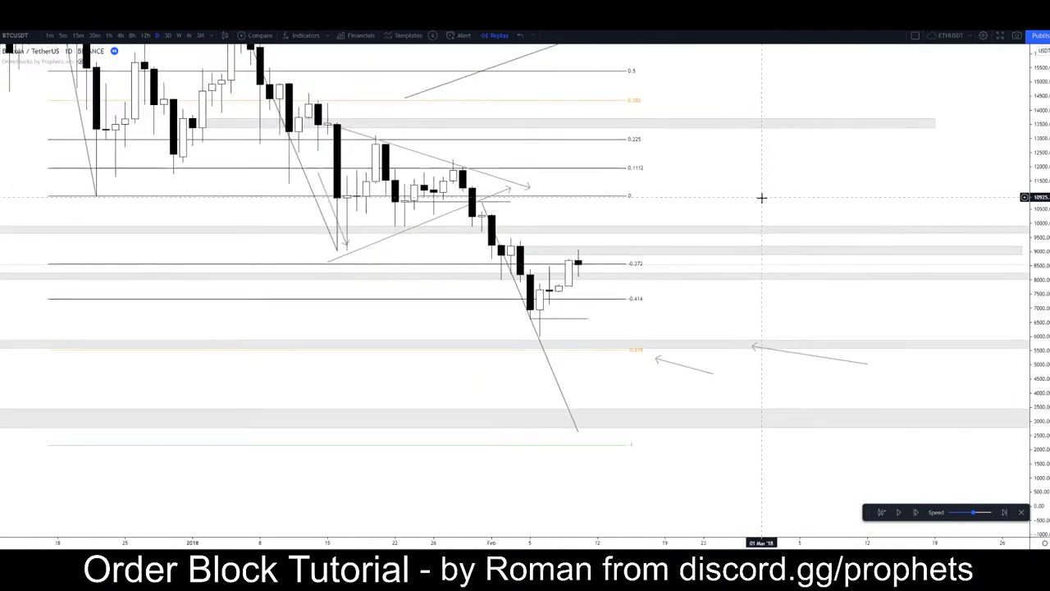
left_click_drag(1039, 305, 1039, 154)
scroll(636, 156, "up", 2)
mouse_move(633, 157)
left_mouse_down()
mouse_move(703, 149)
mouse_move(645, 167)
left_mouse_up()
left_click(694, 257)
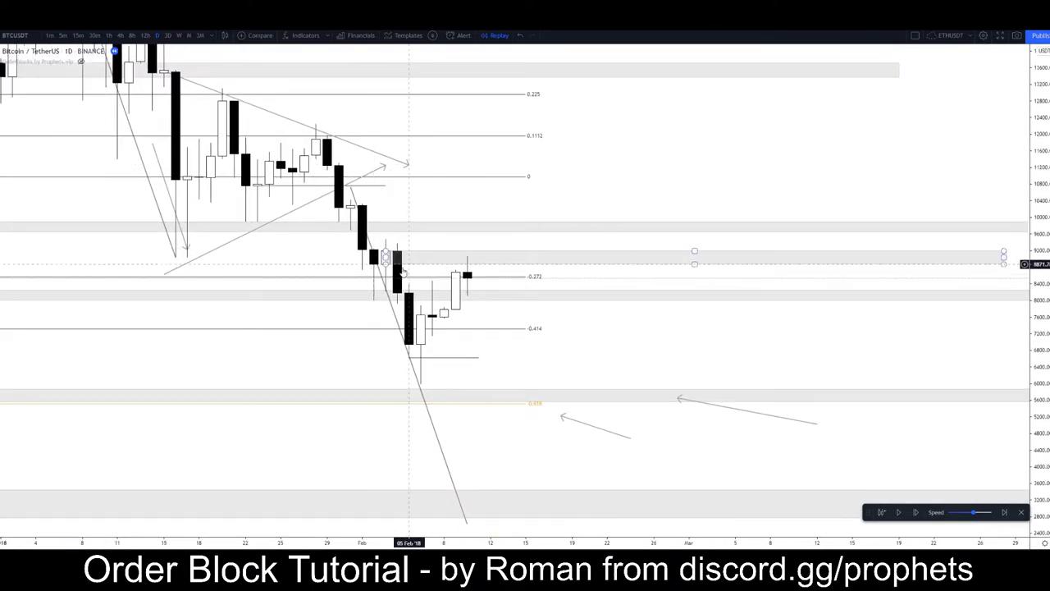
left_click(471, 261)
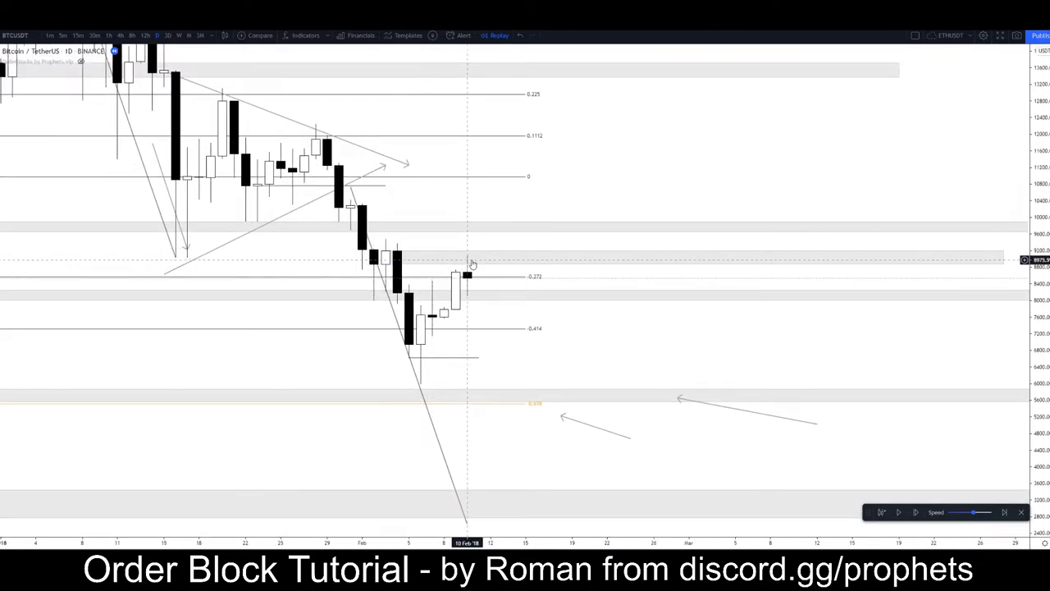
Switch to the 4-hour chart and examine the price action between the 9,000 and 8,000 zones around 10 February
left_click(121, 35)
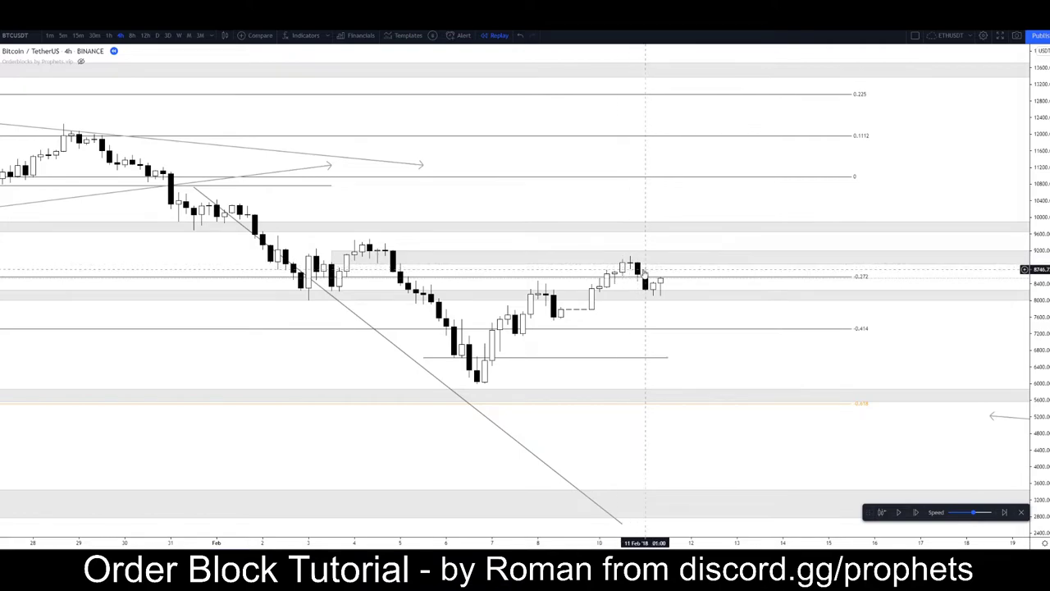
scroll(705, 287, "down", 2)
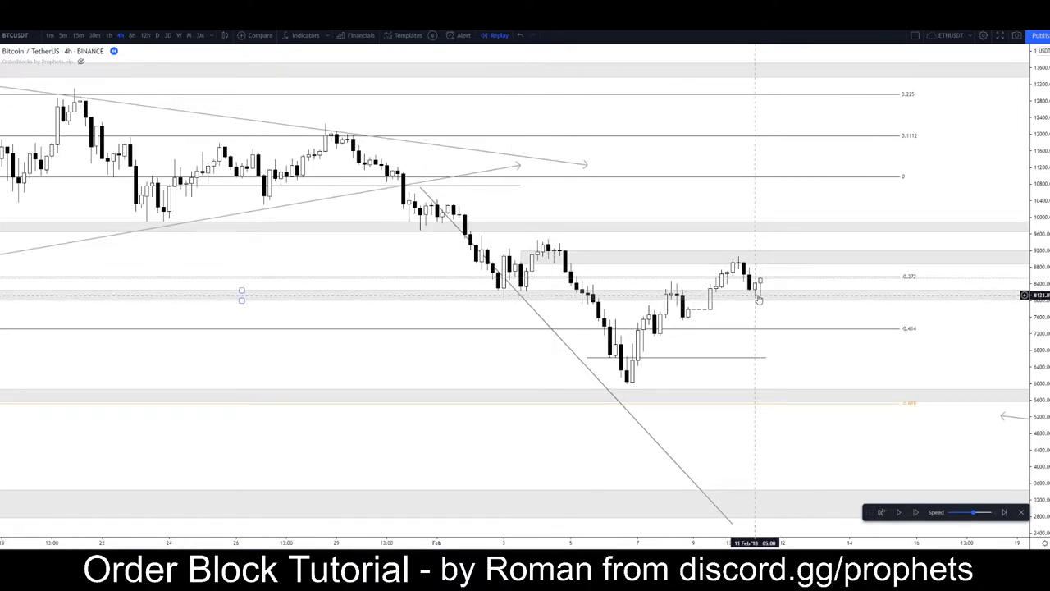
left_click_drag(1040, 375, 1040, 214)
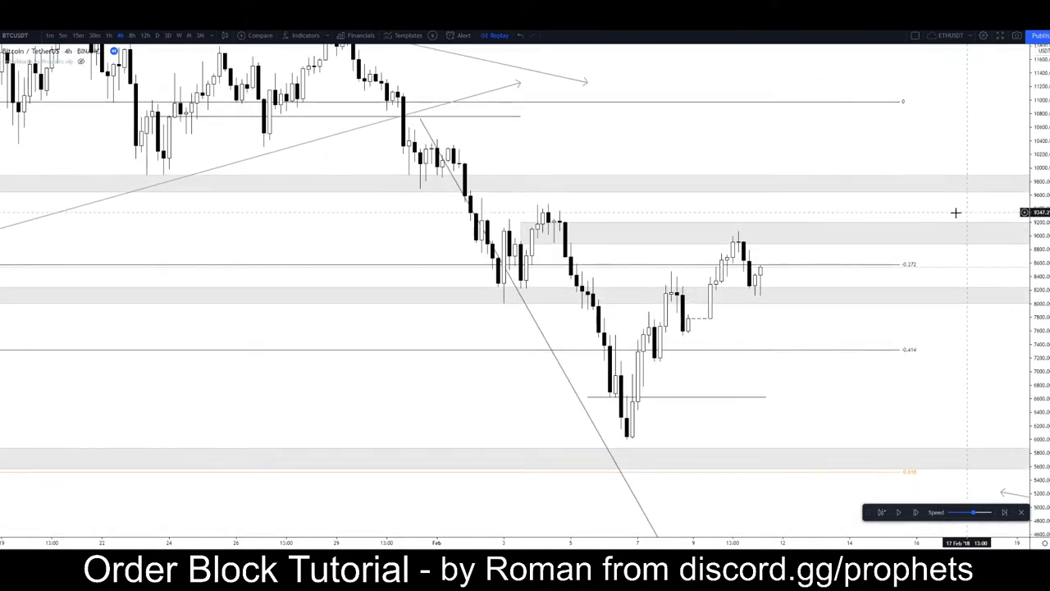
left_click_drag(820, 332, 623, 323)
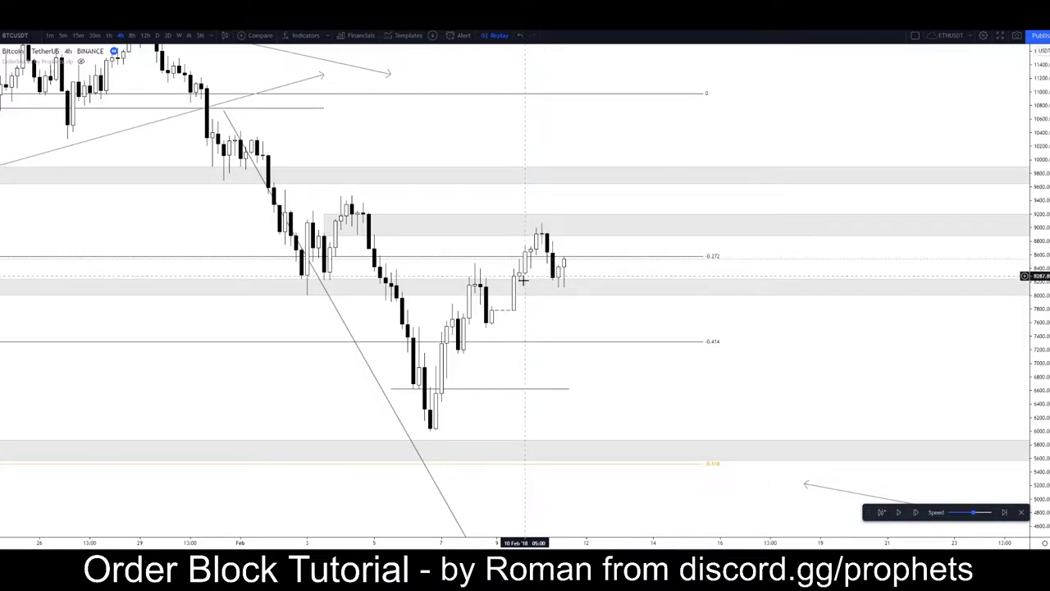
Return to the daily chart and advance the replay to 11 February 2018
left_click(155, 35)
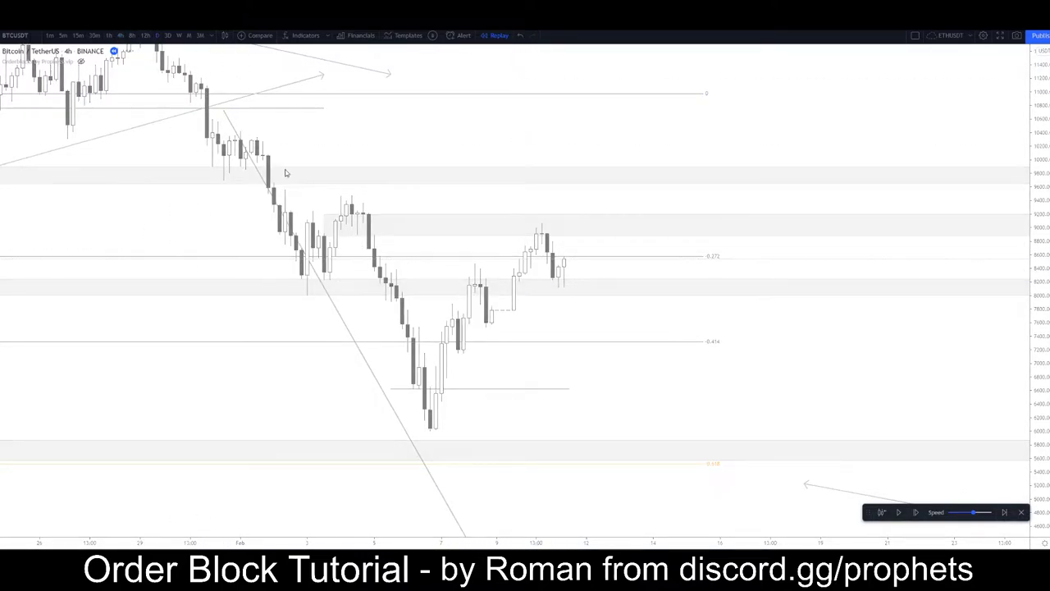
scroll(626, 347, "up", 5)
left_click_drag(1006, 355, 616, 320)
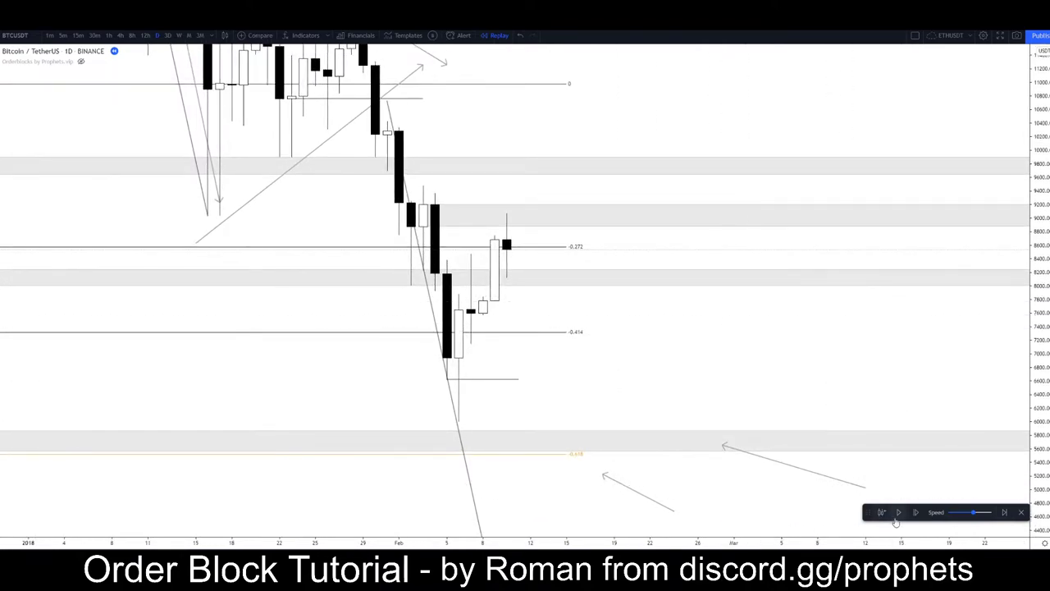
left_click(902, 511)
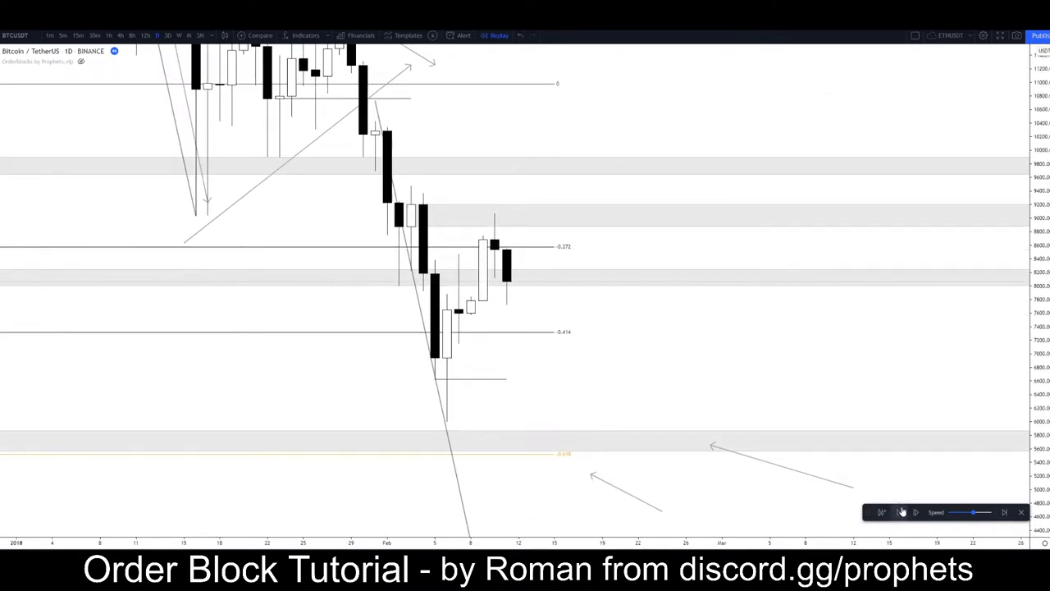
Draw an arrow from below that points up at the late November candles where the 8,000 zone begins
scroll(450, 257, "down", 2)
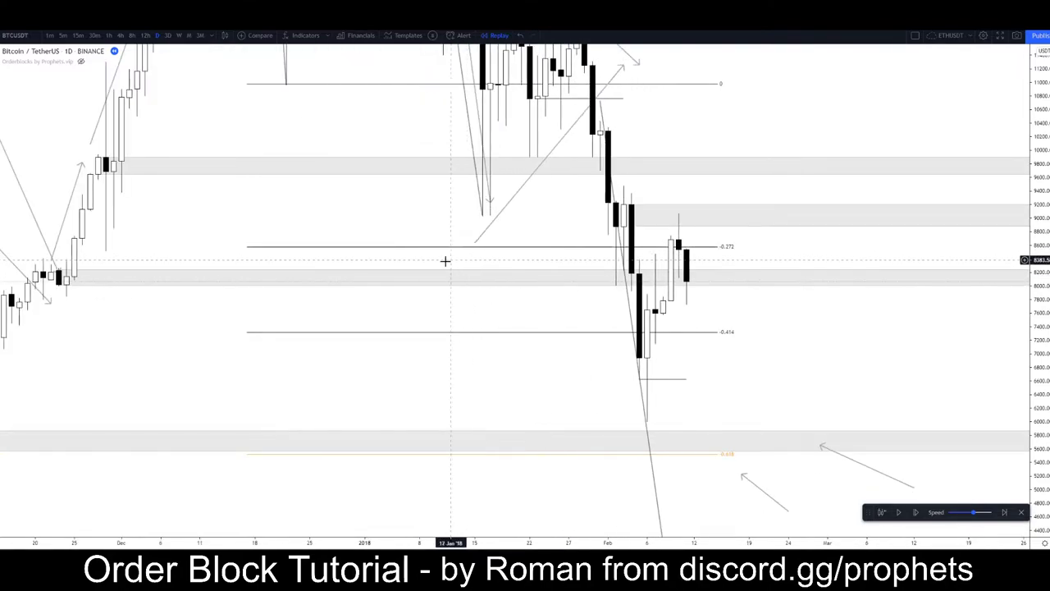
left_click(3, 161)
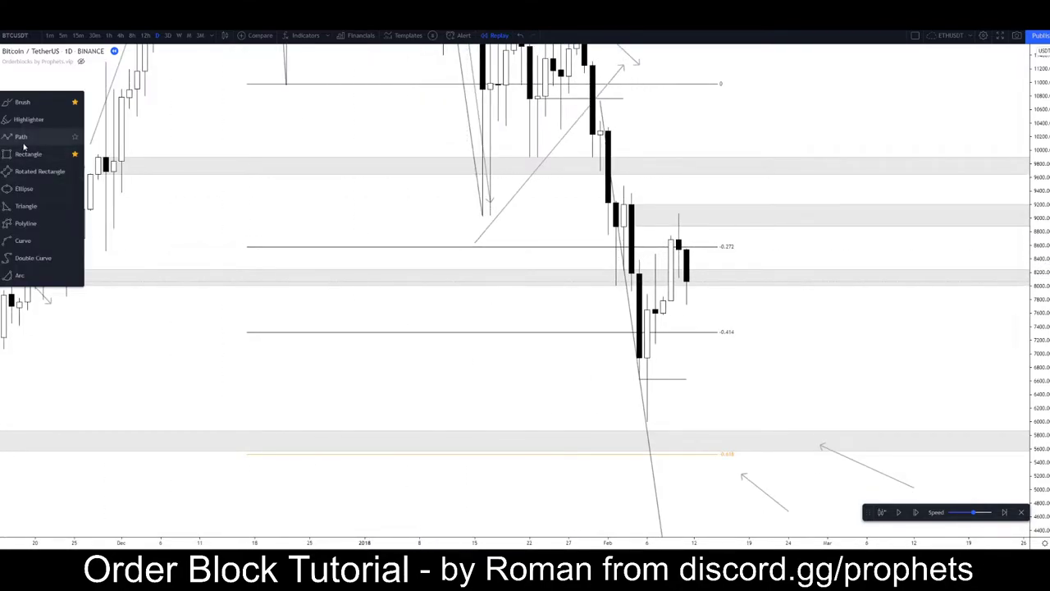
left_click(24, 143)
left_click(147, 324)
double_click(60, 287)
left_click(96, 368)
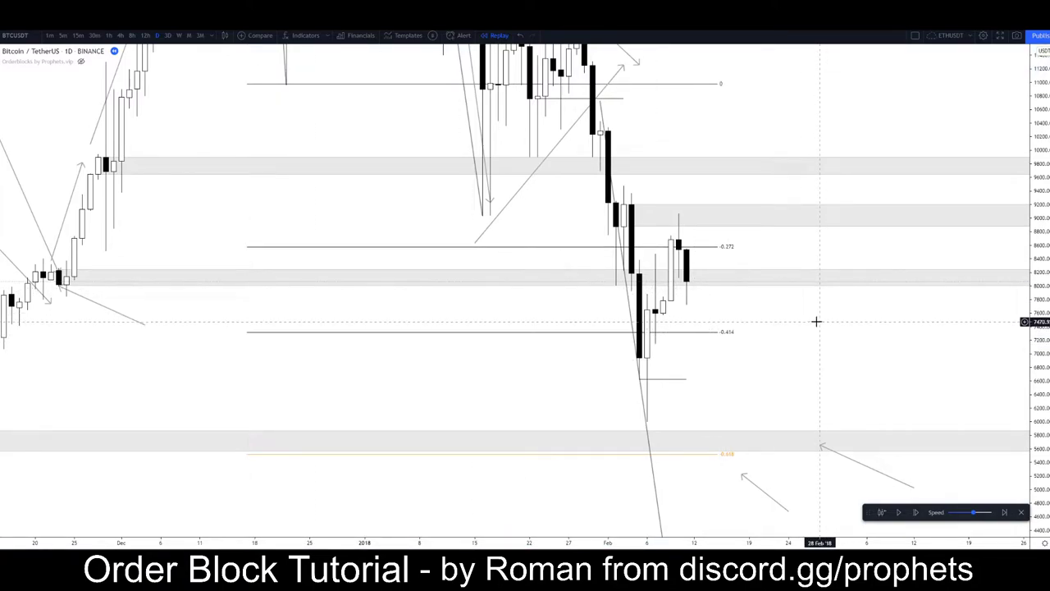
Draw an arrow sloping down from the 5 February candle towards the zone below 6,000, and another rising from that zone to about 10,400
left_click_drag(814, 328, 853, 345)
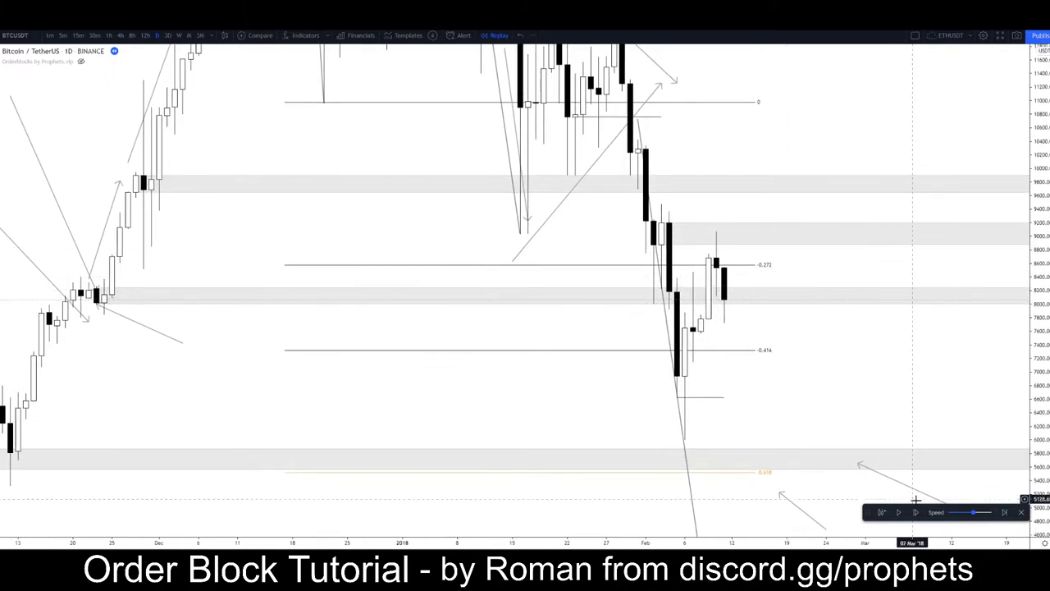
left_click_drag(1040, 283, 1040, 424)
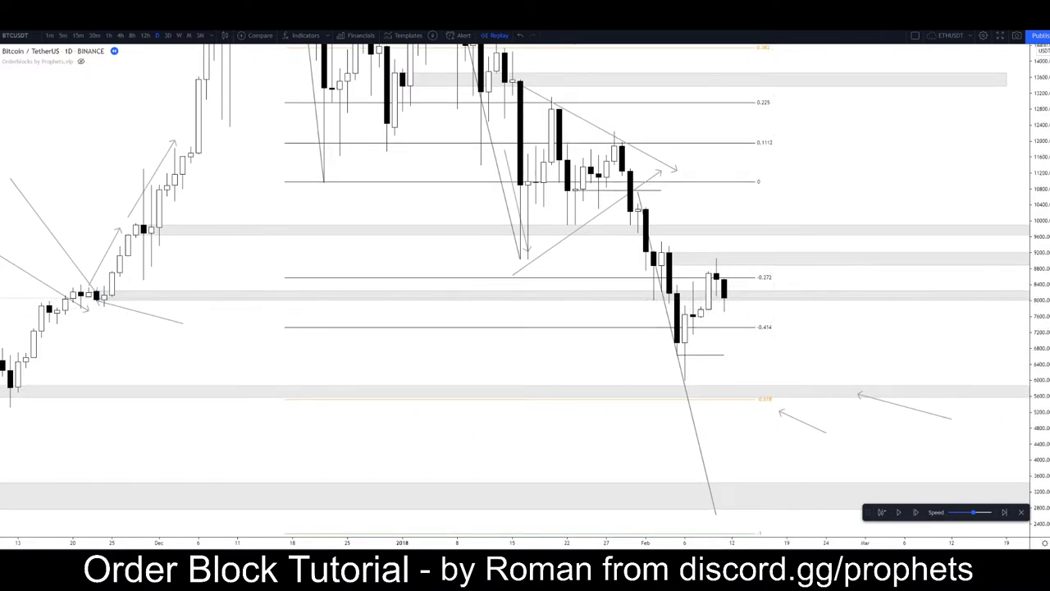
left_click_drag(678, 351, 772, 378)
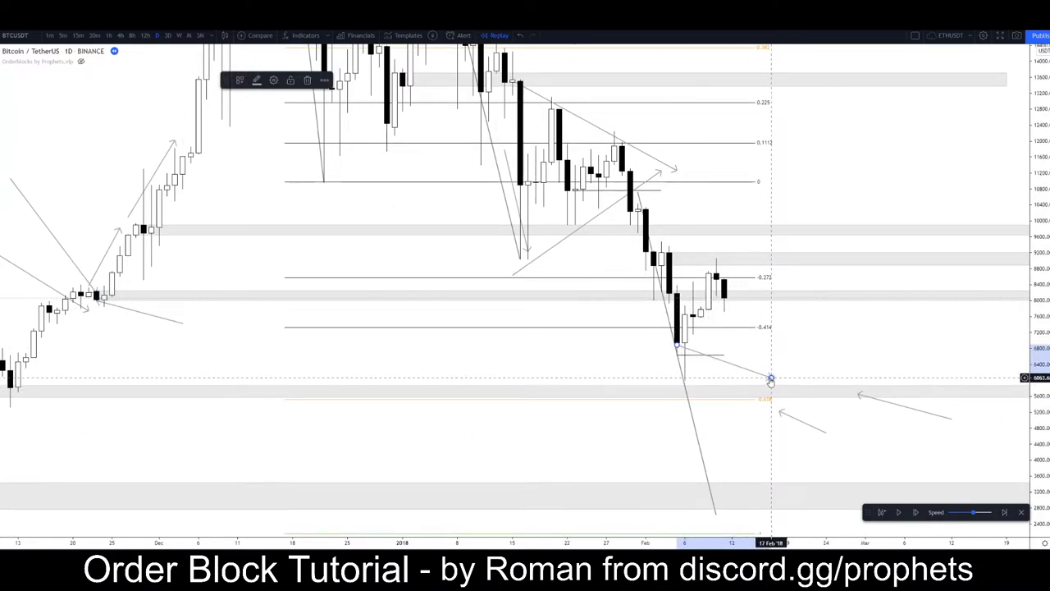
left_click(600, 352)
scroll(415, 319, "down", 2)
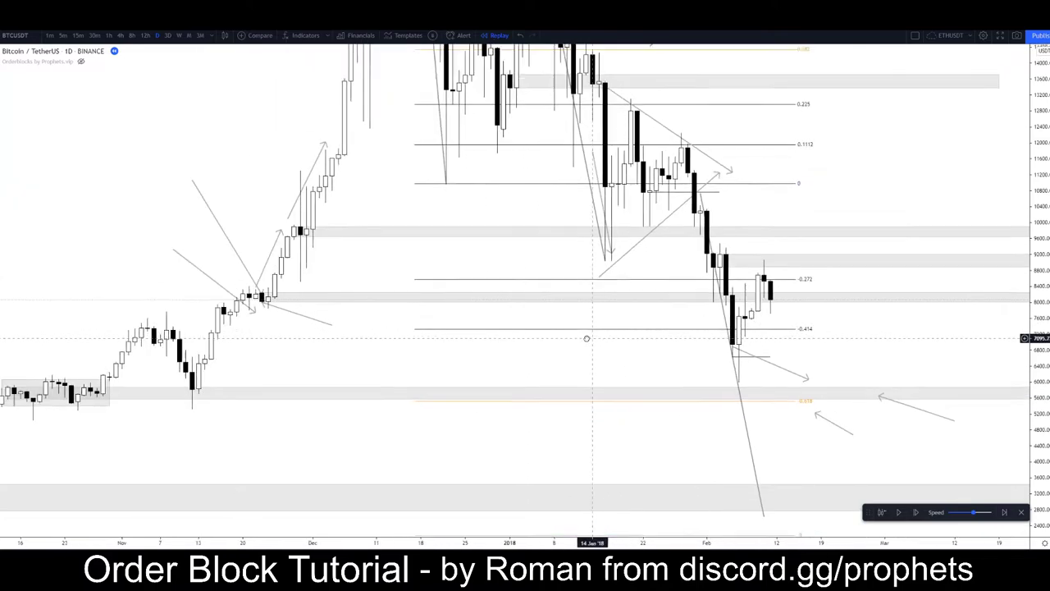
left_click_drag(588, 337, 489, 321)
left_click(1, 74)
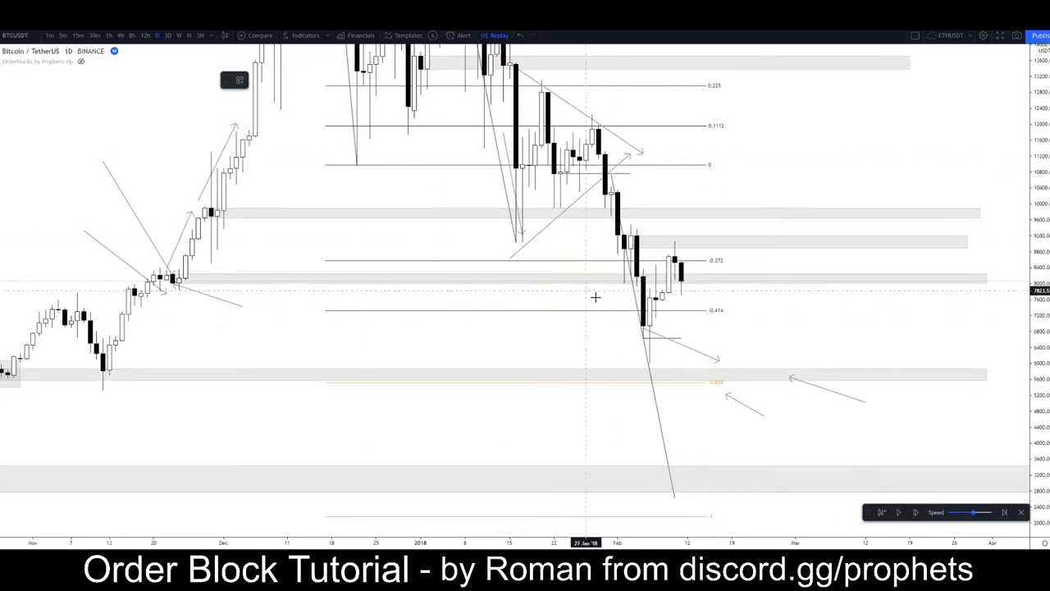
key("alt+t")
left_click(738, 372)
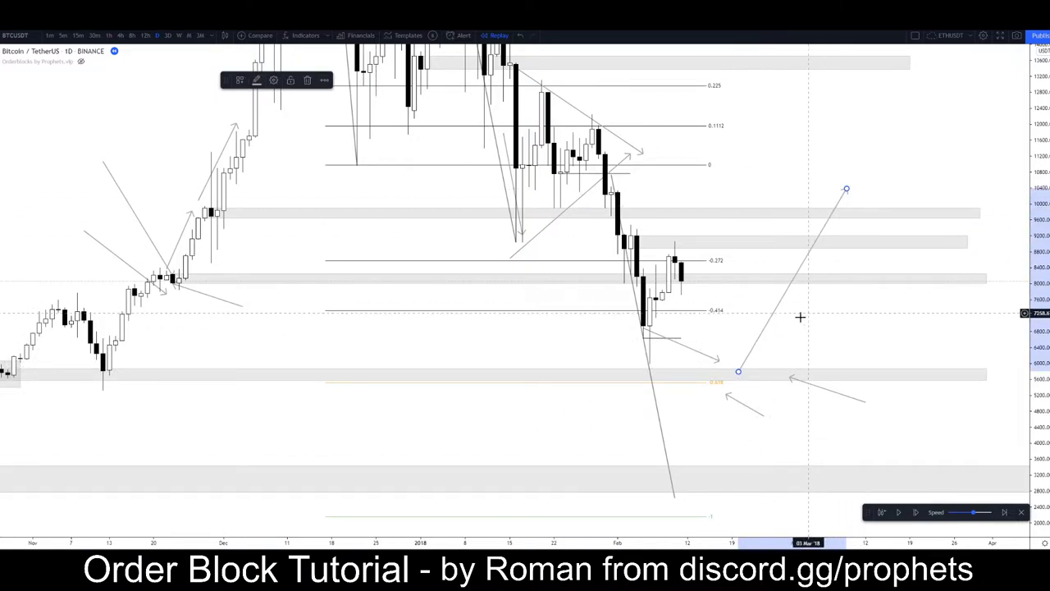
Delete the two projection arrows and the short horizontal line beneath the 5 February candle
key("Escape")
left_click(682, 349)
key("Delete")
left_click(680, 339)
key("Delete")
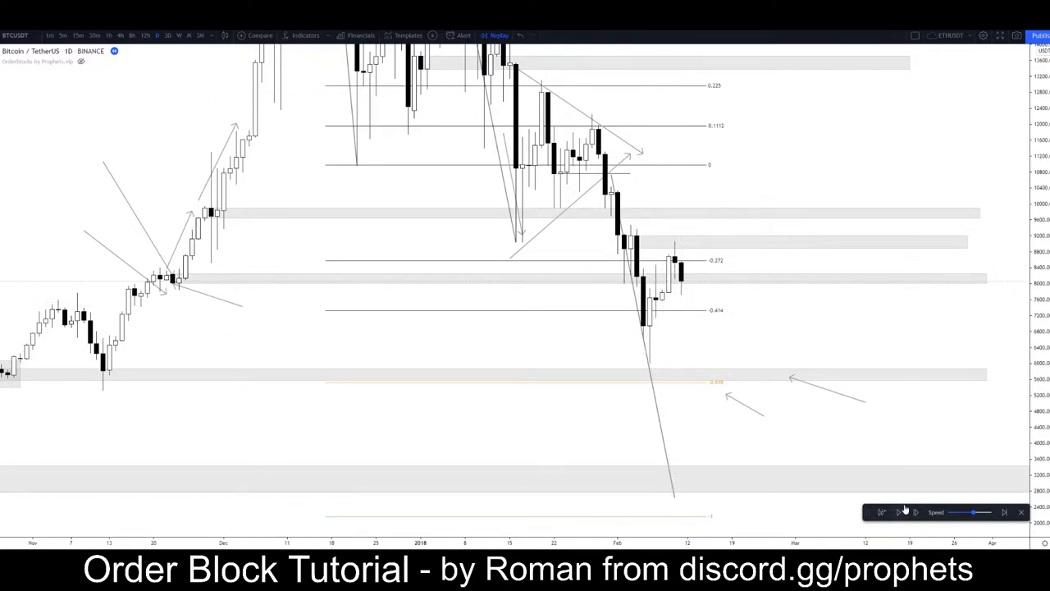
Advance the replay to 13 February 2018 and examine how the candles react to the zone just below 9,200
left_click(900, 512)
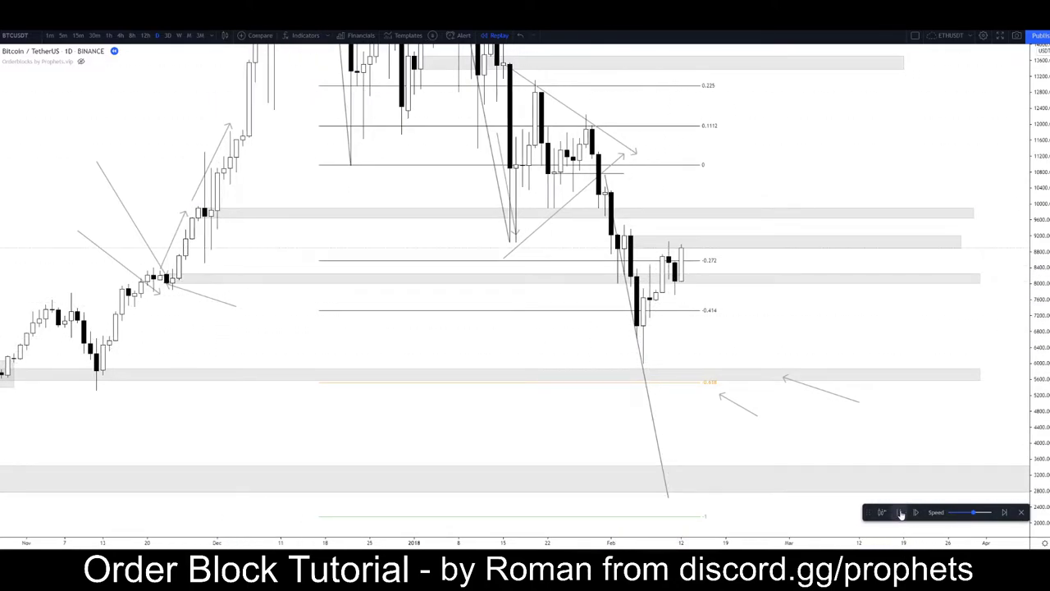
left_click(901, 513)
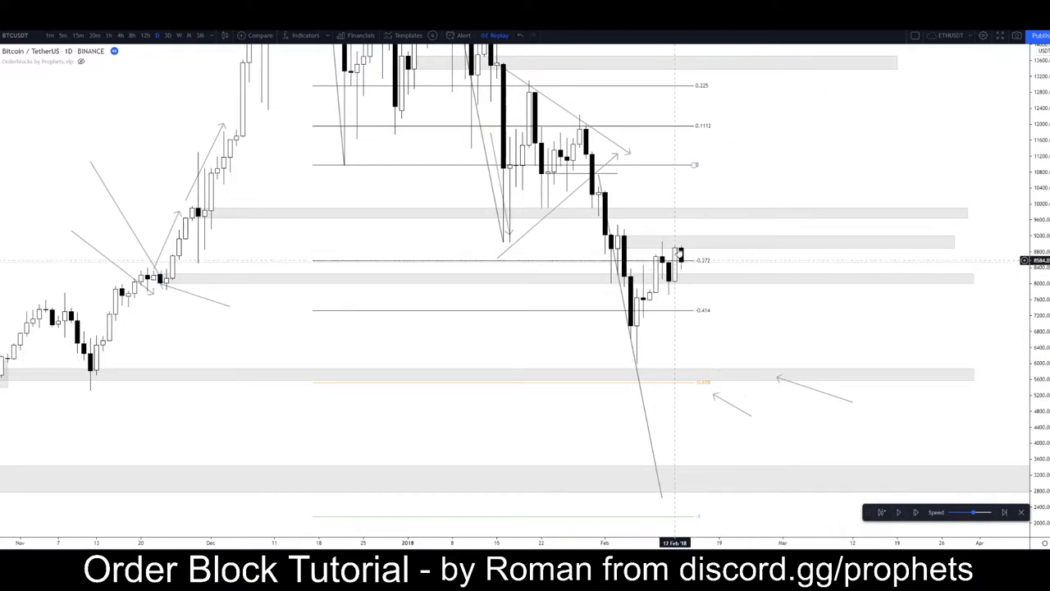
left_click_drag(1042, 367, 1041, 82)
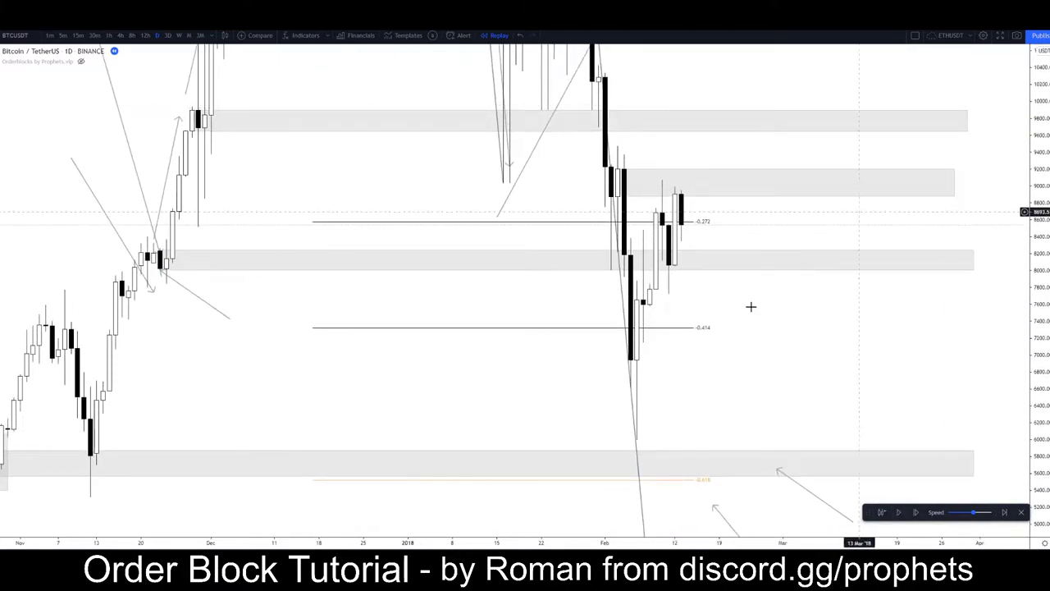
scroll(656, 320, "up", 6)
scroll(741, 415, "up", 4)
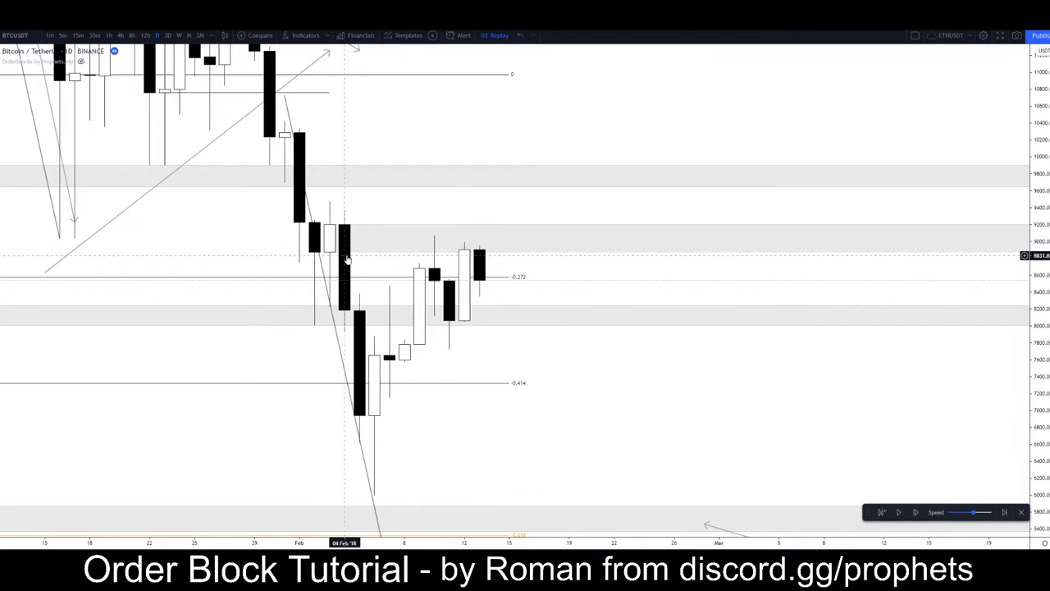
left_click(331, 252)
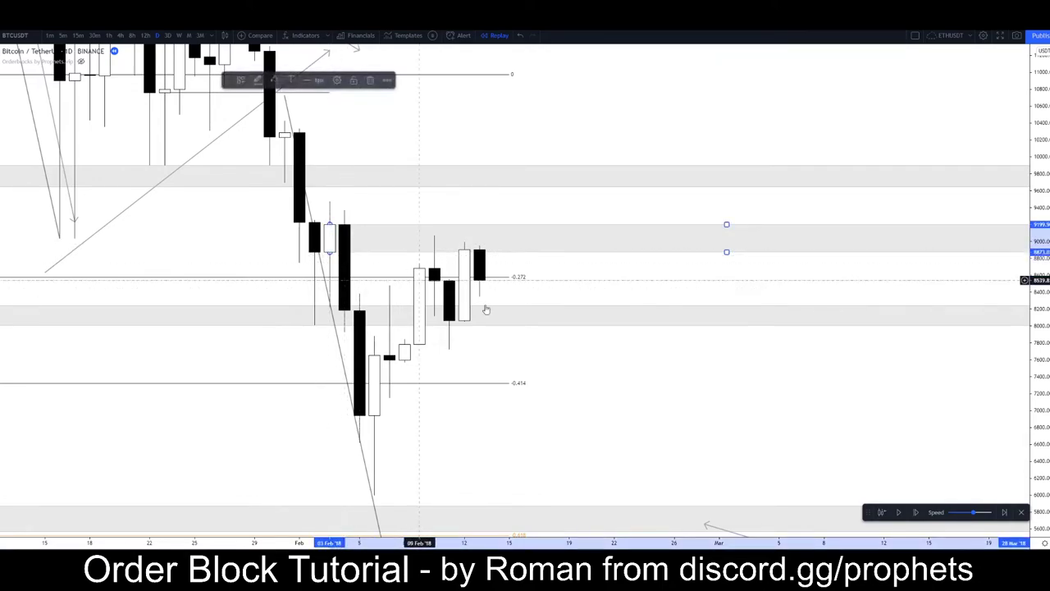
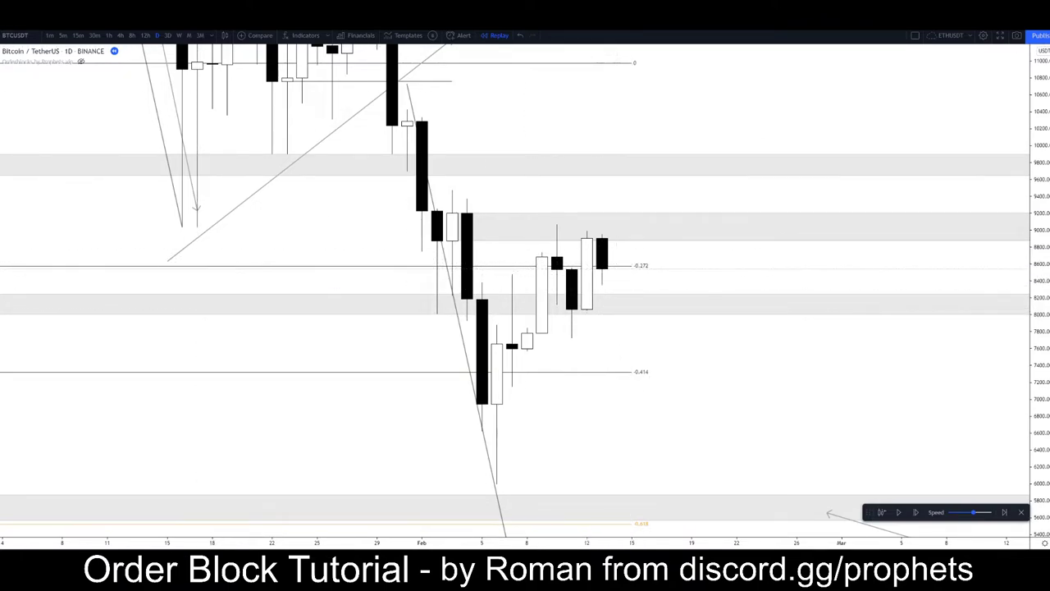
Draw a zigzag arrow path from the 5 February low through the bounce's swings, ending in the zone below 9,200 on 18 February
left_click(482, 421)
left_click(541, 245)
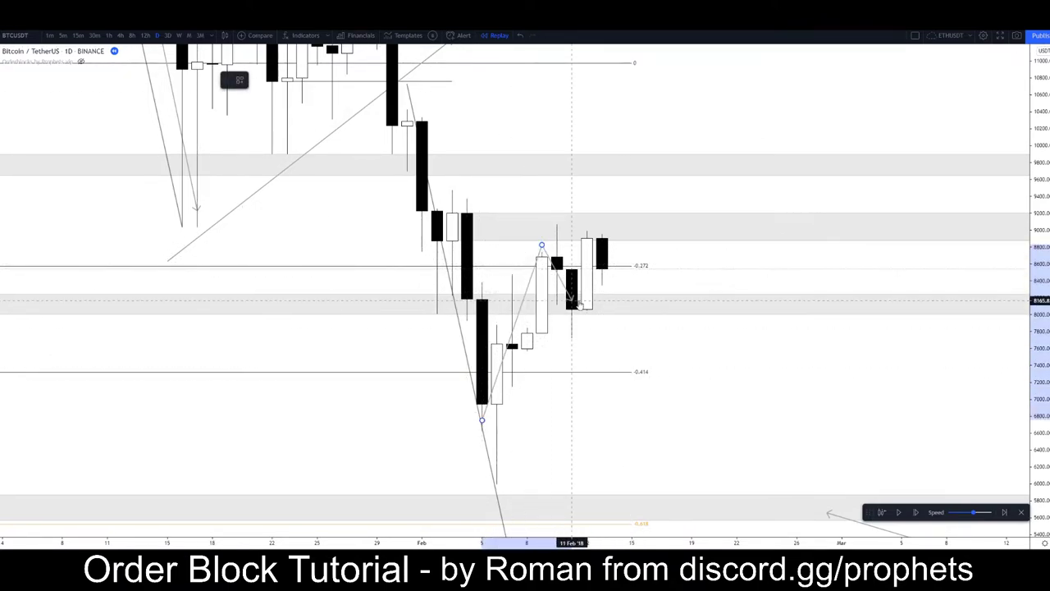
left_click(586, 304)
left_click(616, 244)
left_click(662, 283)
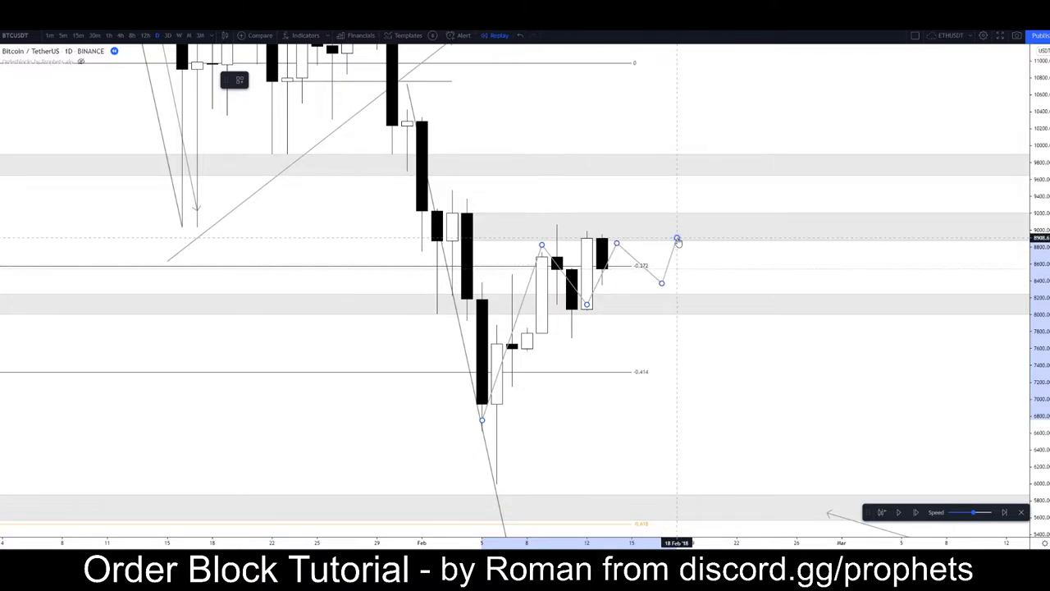
double_click(675, 238)
left_click(721, 252)
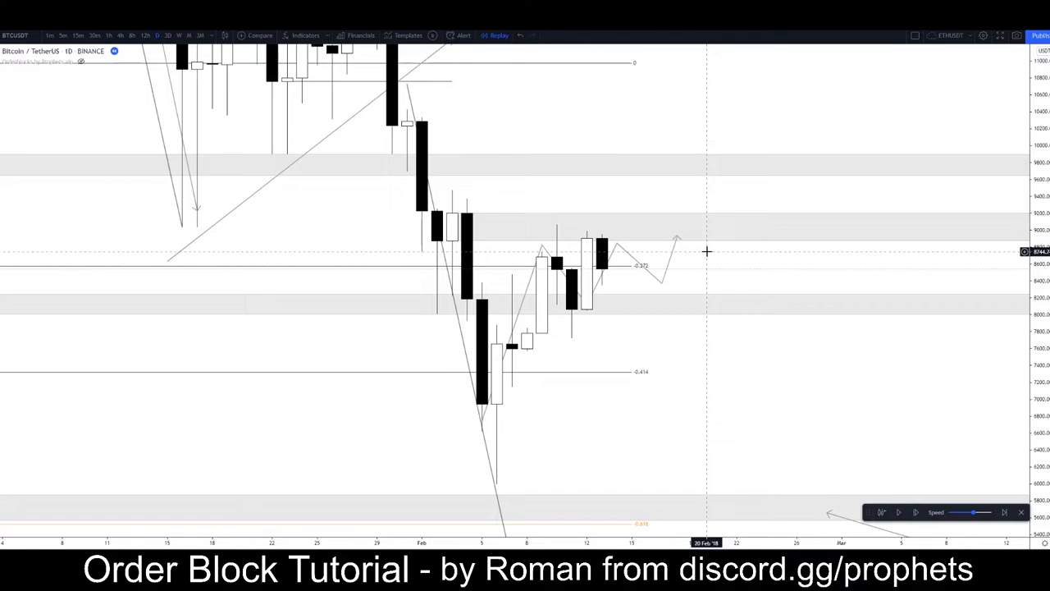
Examine the bounce between the 8,000 and 9,200 zones on the 4-hour chart and return to the daily chart
left_click(122, 36)
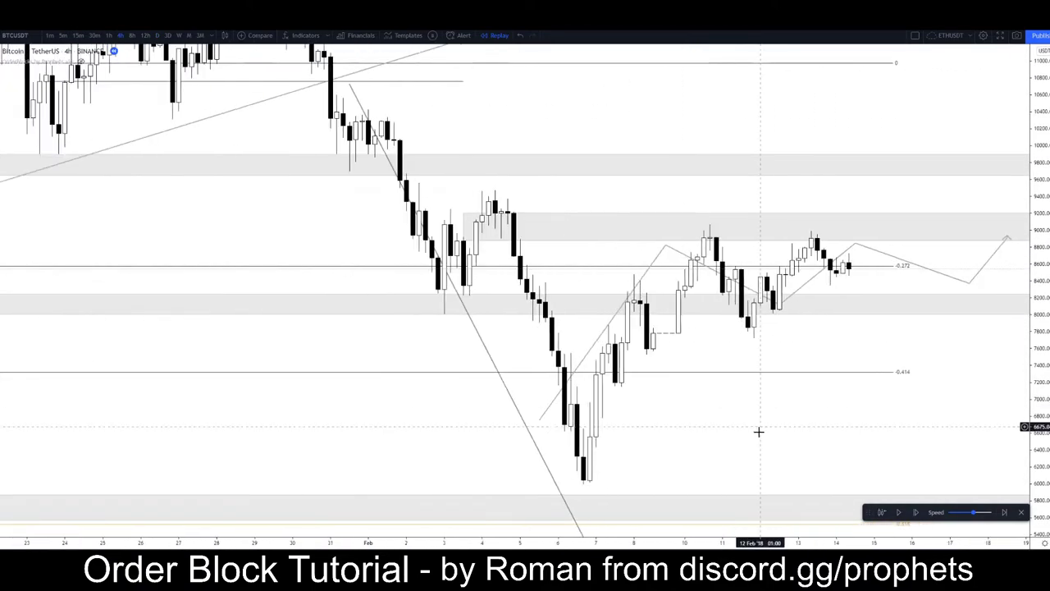
left_click_drag(757, 434, 492, 398)
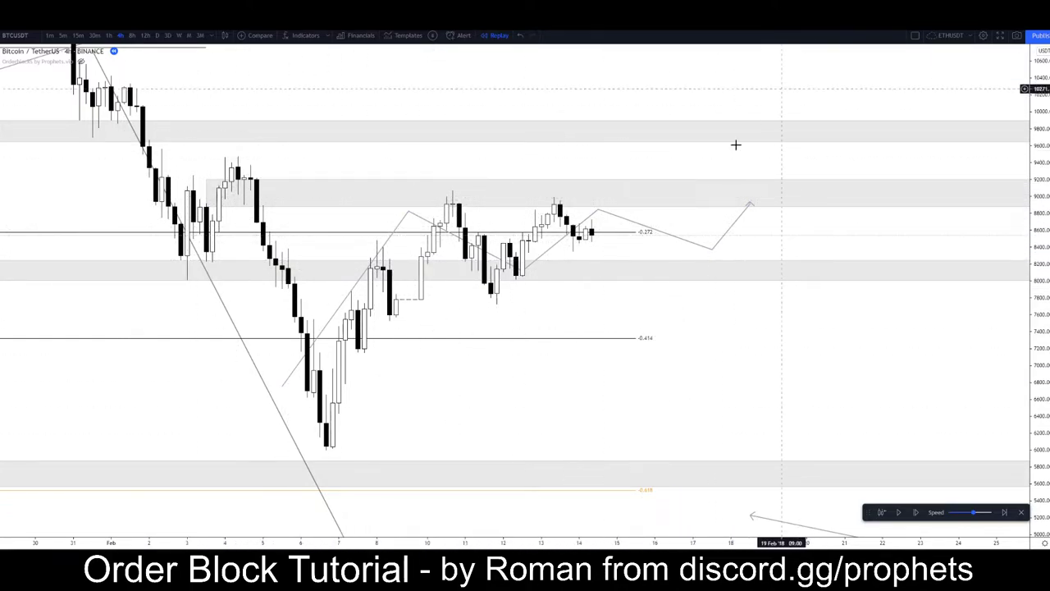
left_click(156, 36)
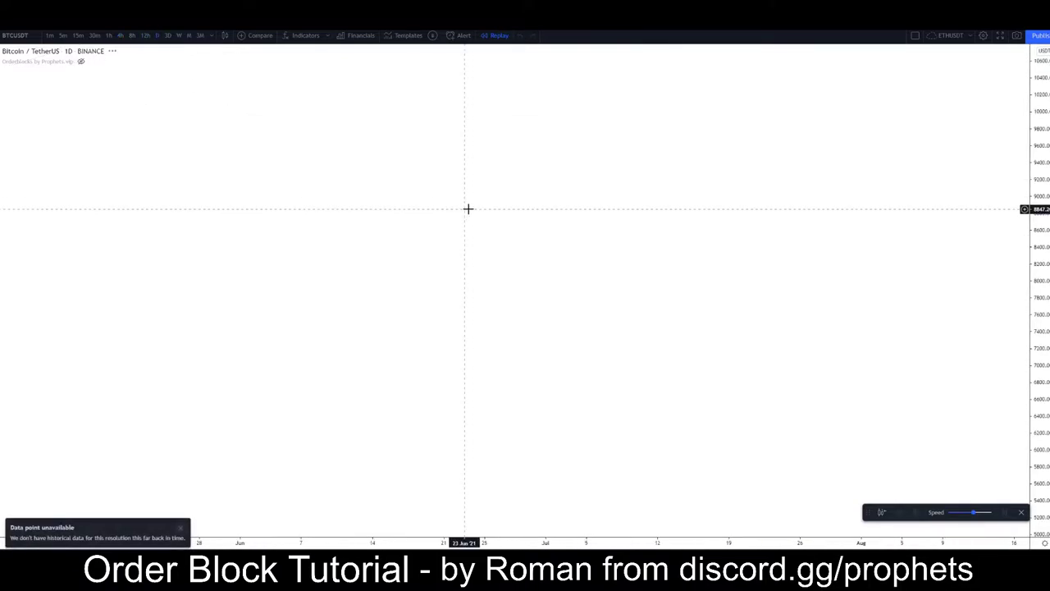
Locate the early 2018 decline on the daily chart and restart the replay from 8 February 2018
scroll(288, 143, "down", 3)
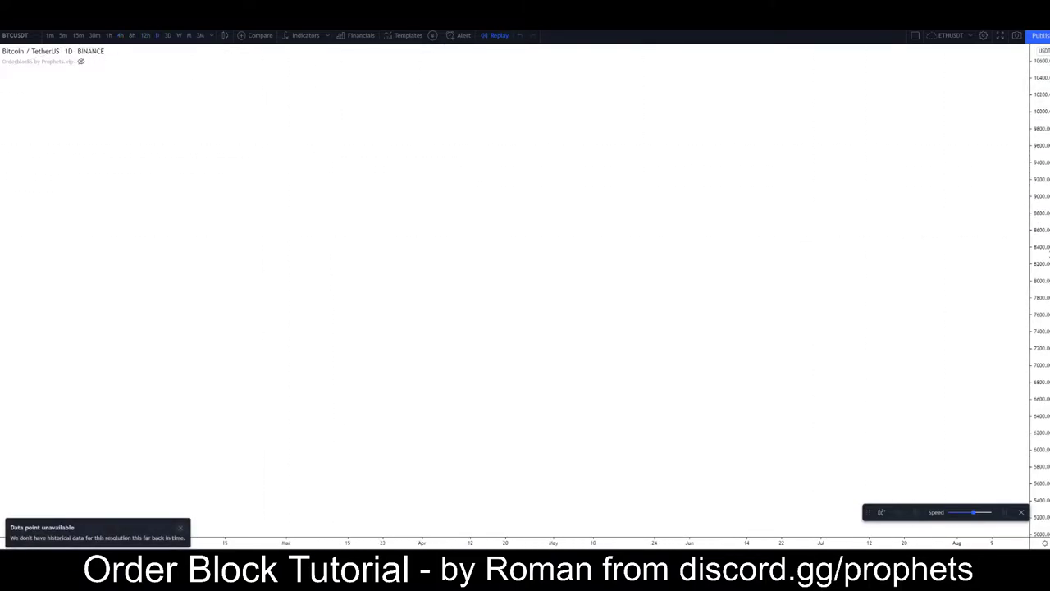
scroll(480, 419, "down", 10)
left_click_drag(128, 328, 609, 302)
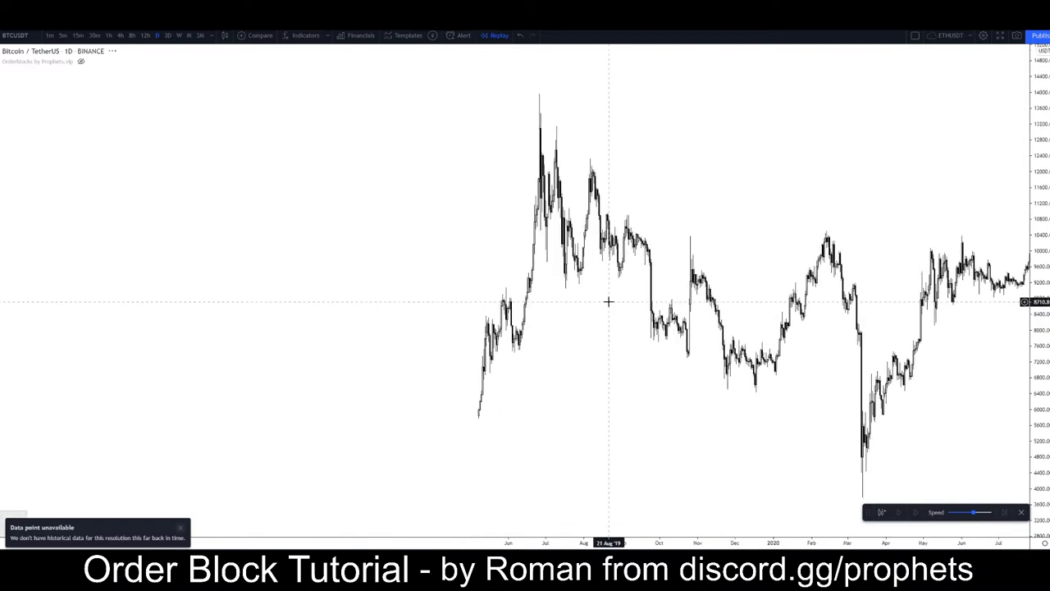
left_click_drag(177, 266, 879, 293)
left_click_drag(441, 259, 376, 273)
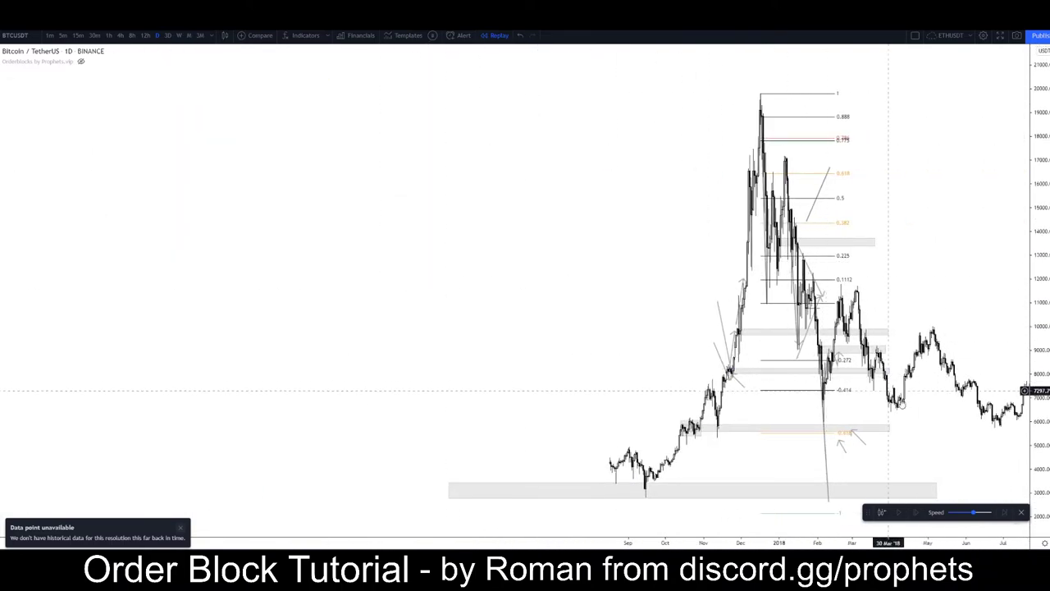
left_click(824, 371)
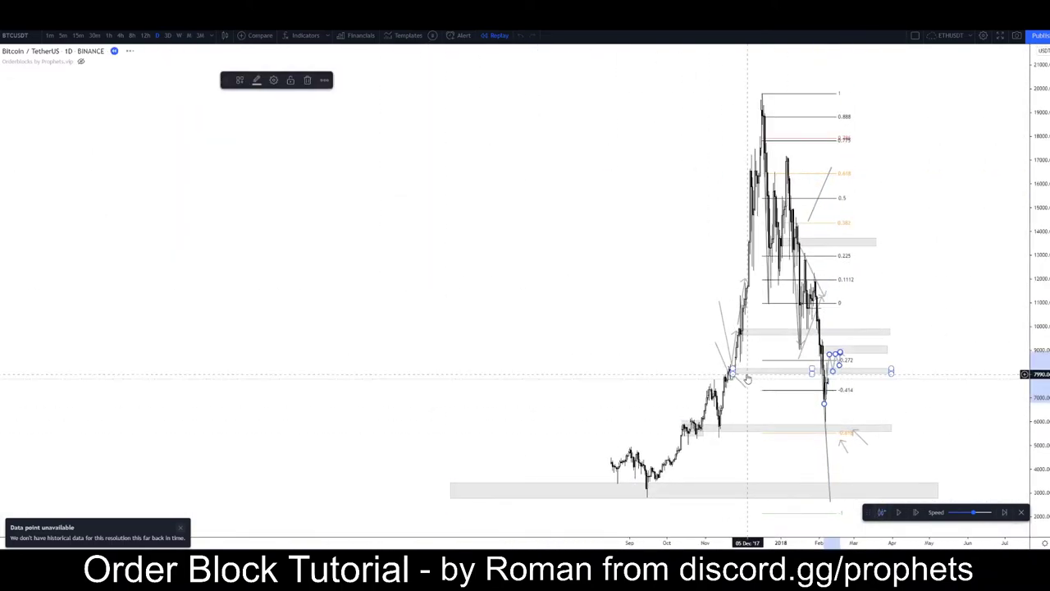
Delete the zigzag path that projects the February bounce into the zone below 9,200
scroll(549, 188, "up", 10)
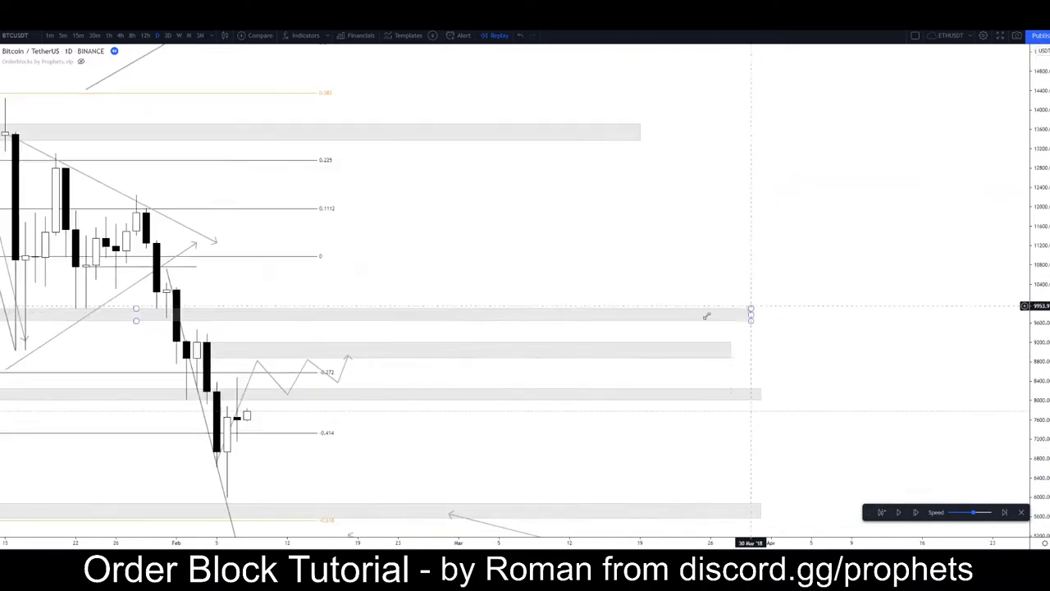
left_click_drag(508, 260, 906, 231)
left_click_drag(1044, 342, 1044, 112)
left_click_drag(850, 296, 830, 65)
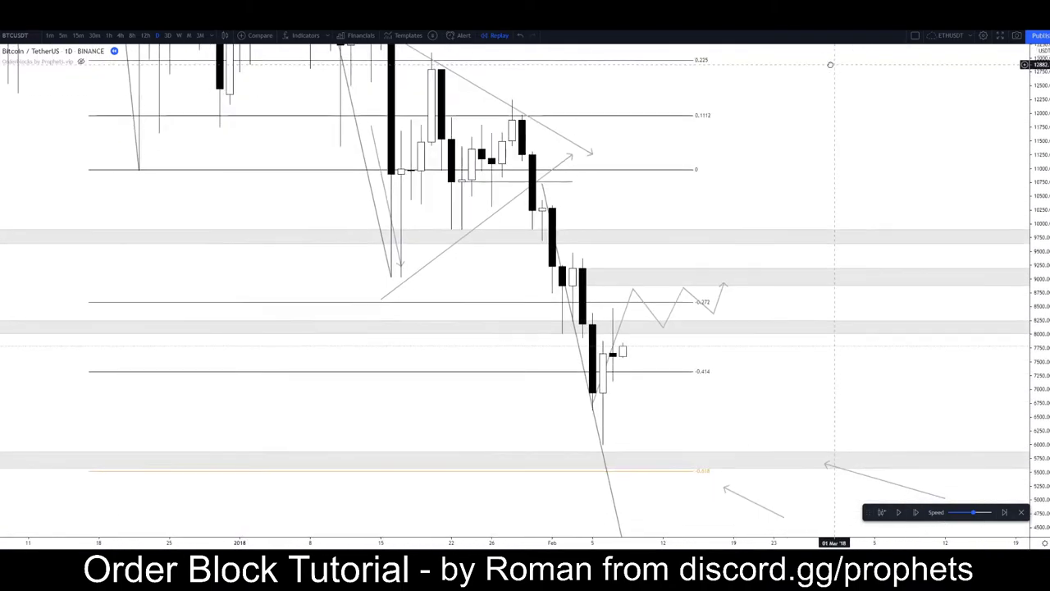
scroll(831, 64, "up", 5)
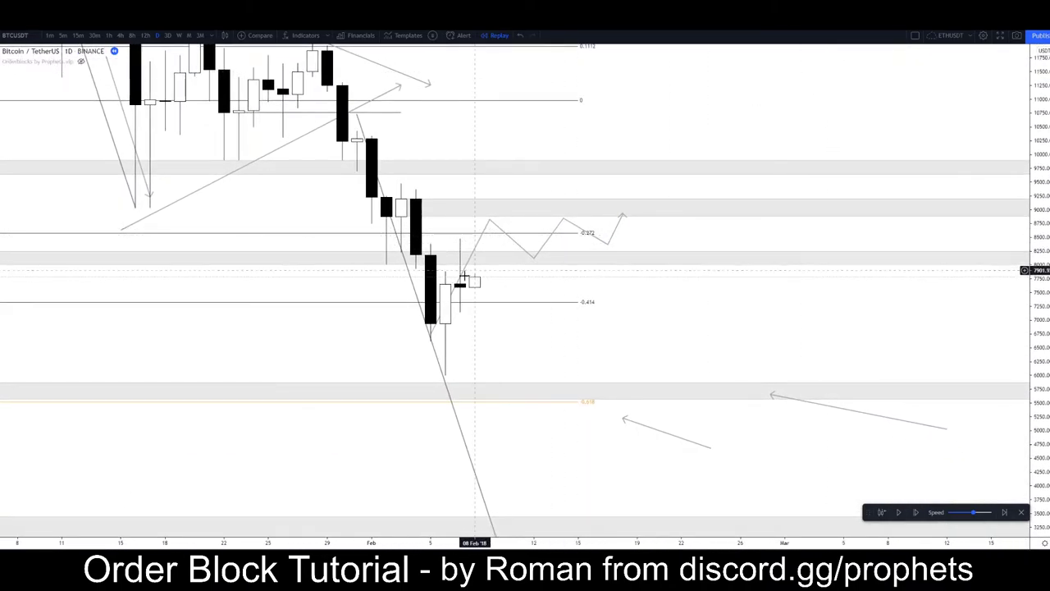
left_click(477, 249)
key("Delete")
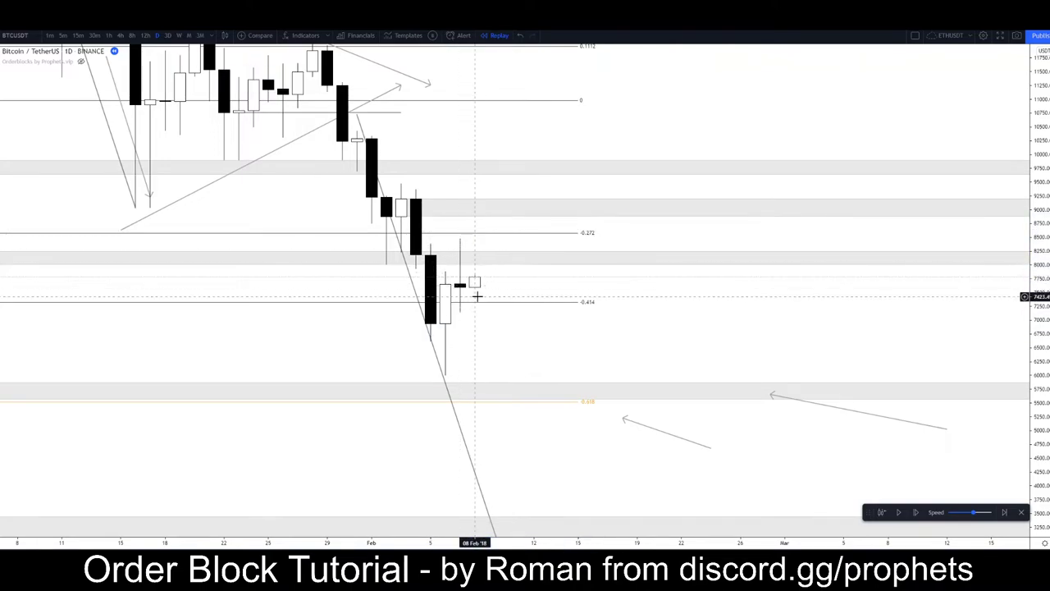
Advance the replay to 12 February 2018 and compare the bounce with the earlier decline
mouse_move(494, 346)
left_mouse_down()
mouse_move(617, 317)
mouse_move(595, 333)
left_mouse_up()
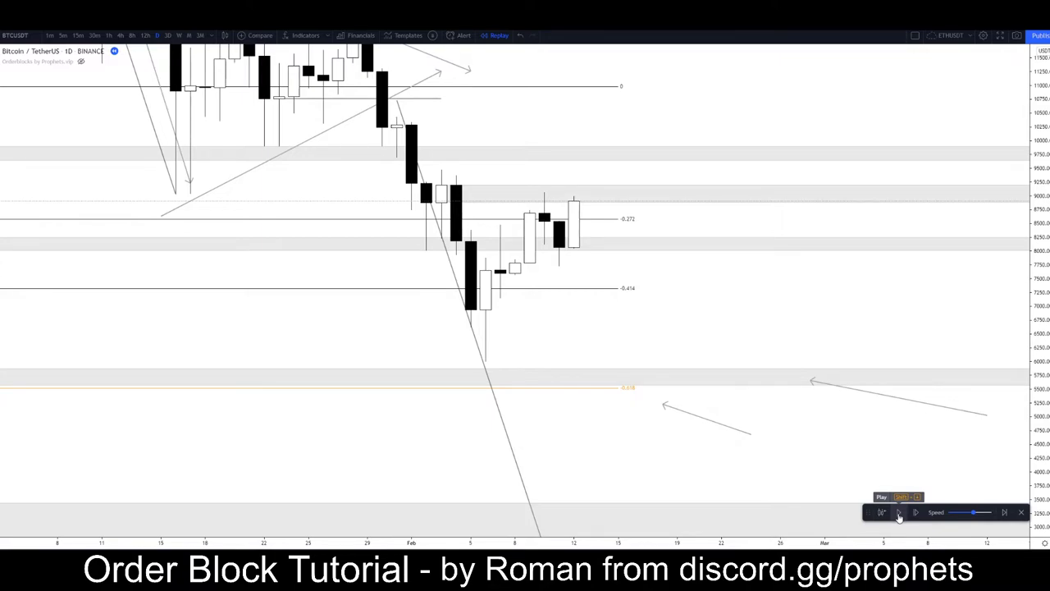
scroll(750, 394, "down", 3)
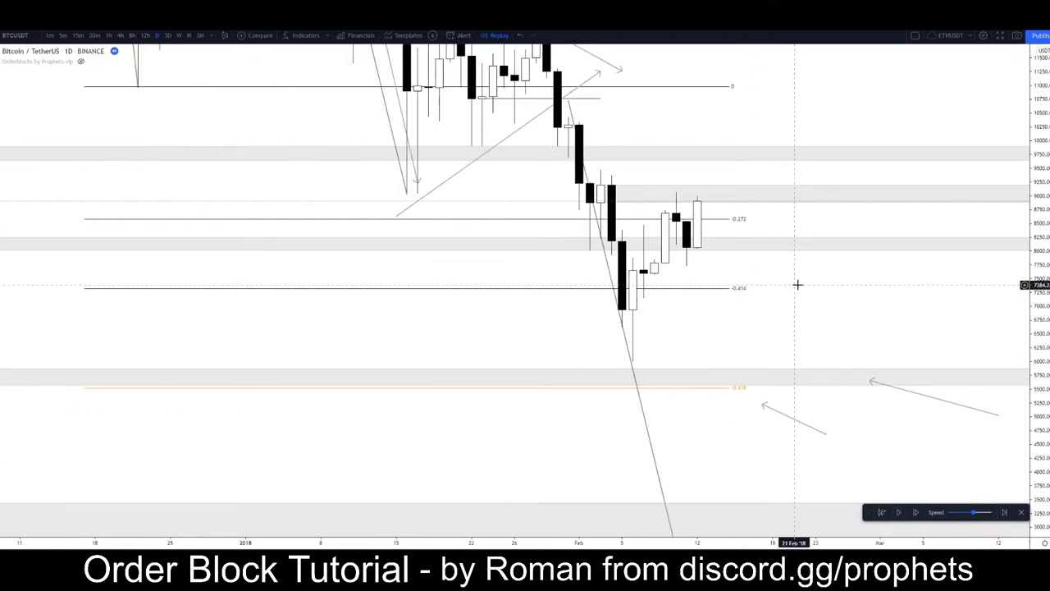
left_click_drag(795, 289, 731, 381)
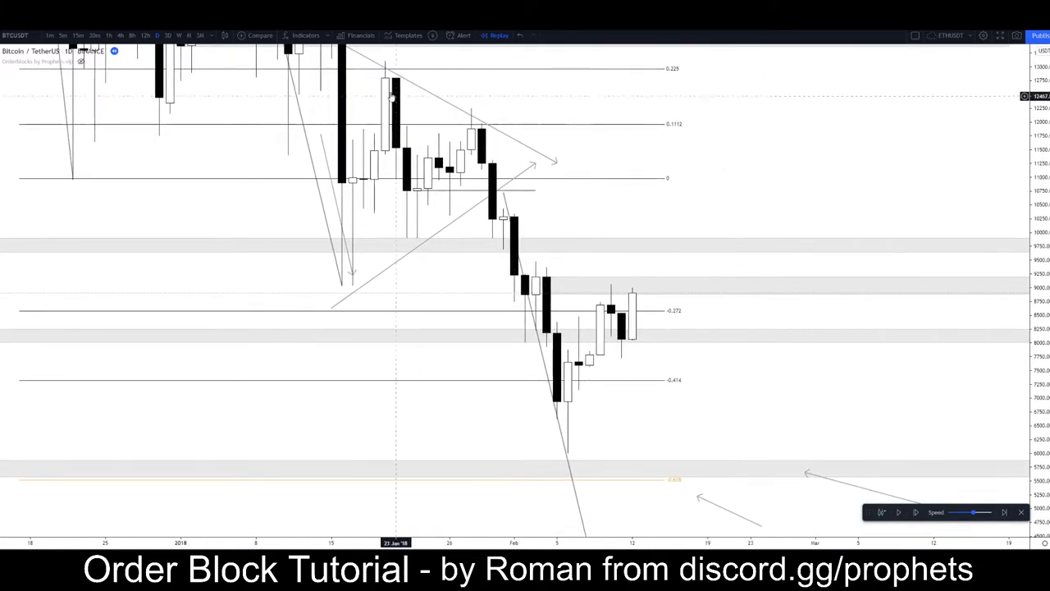
Advance the replay to 15 February 2018 and check how the bounce moves through the zones below 9,200 and 10,000
left_click(634, 292)
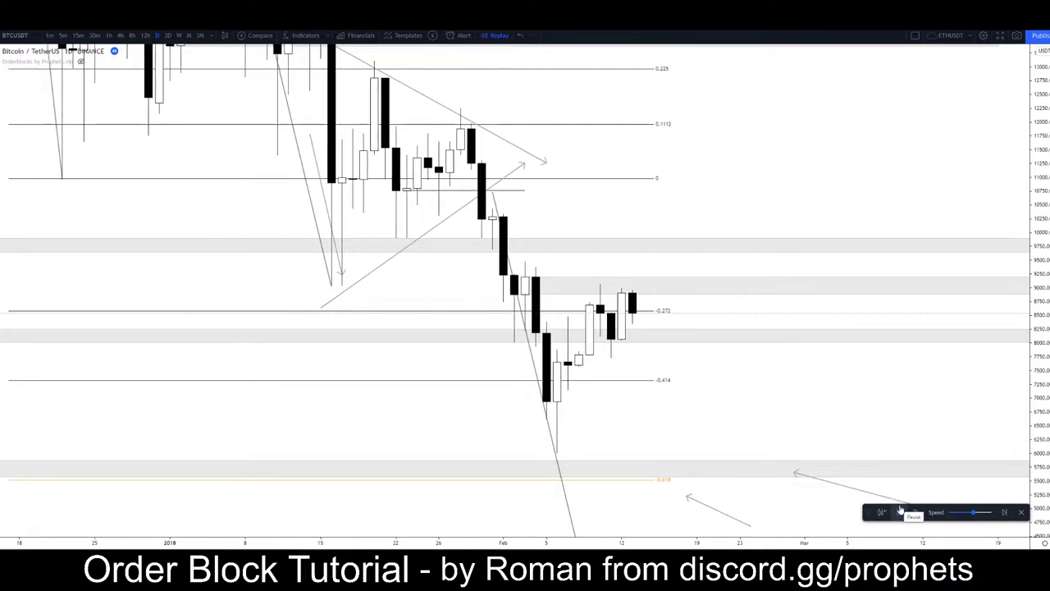
left_click(900, 511)
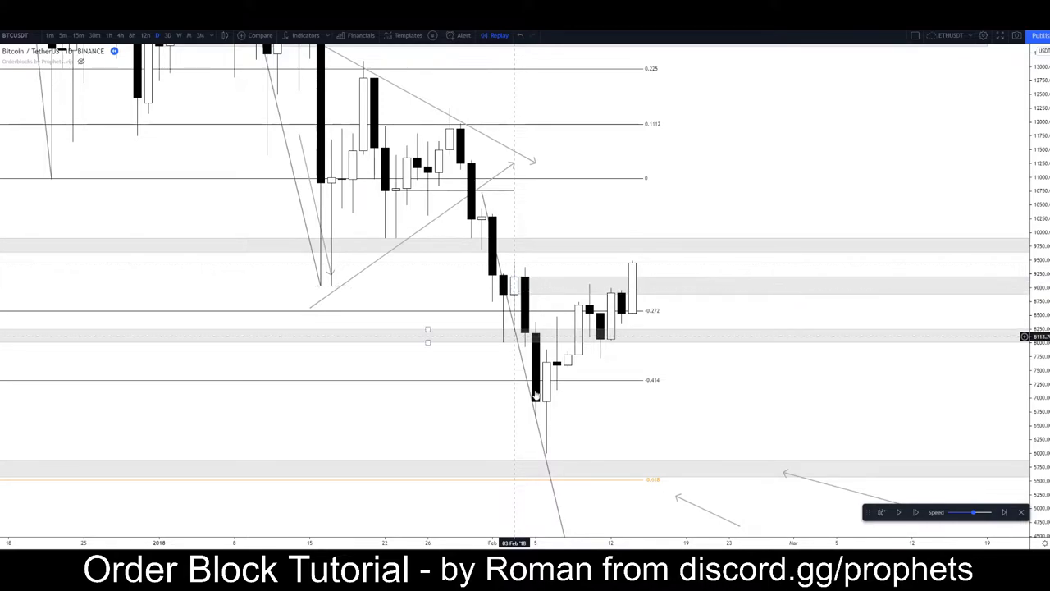
scroll(801, 328, "down", 2)
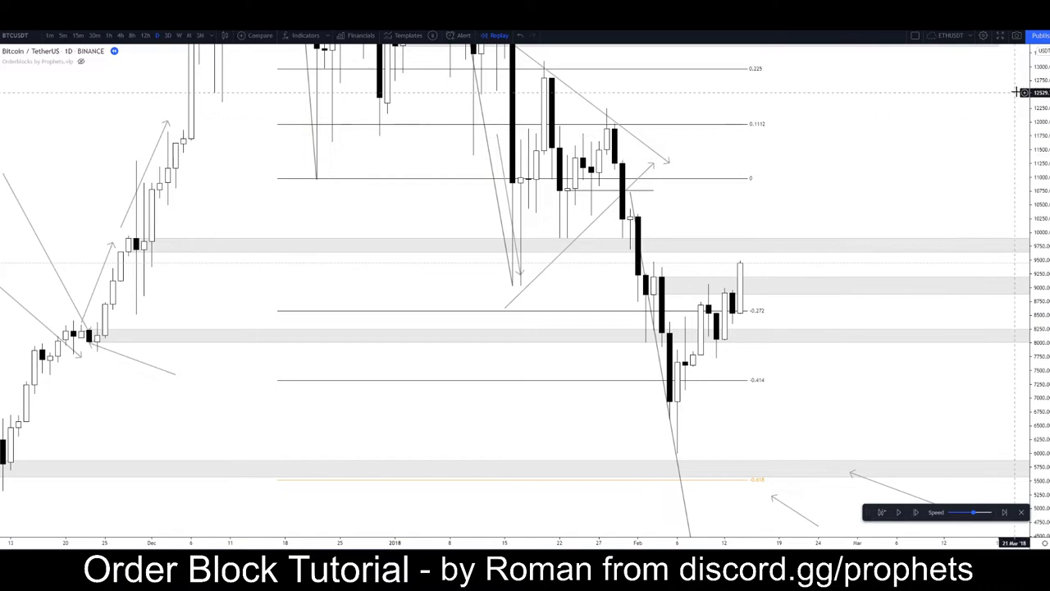
scroll(881, 303, "down", 4)
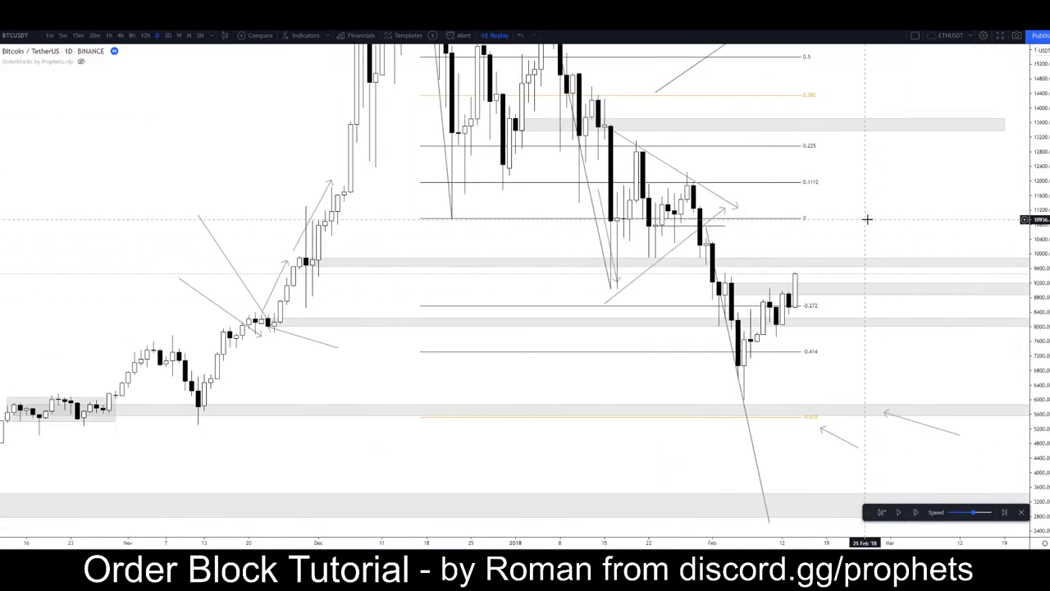
scroll(820, 206, "up", 3)
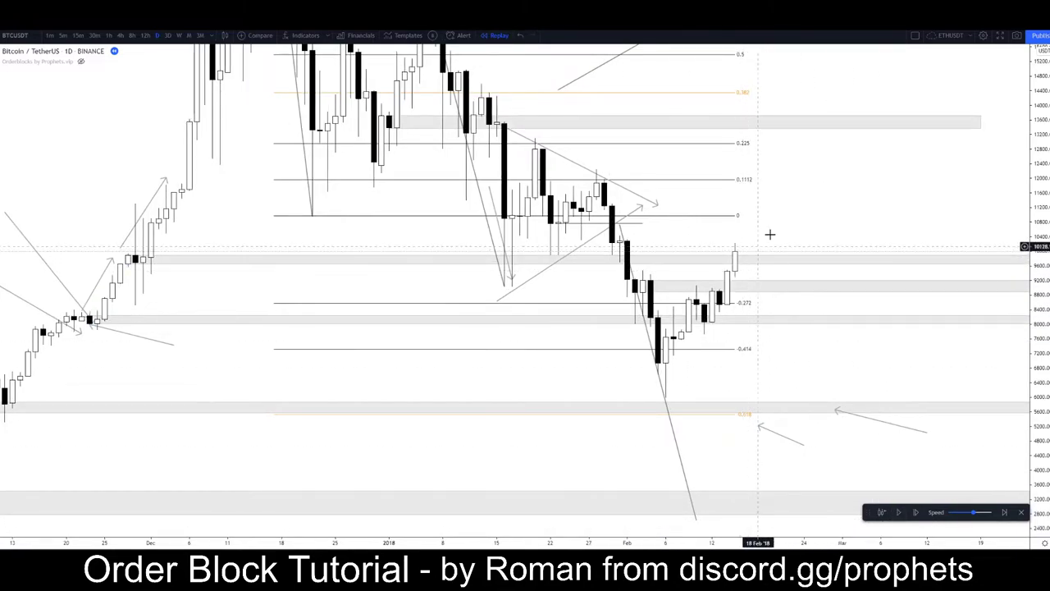
Mark a thin rectangle zone at about 10,200 to 10,285, from 31 January 2018 to late March
left_click_drag(796, 222, 746, 226)
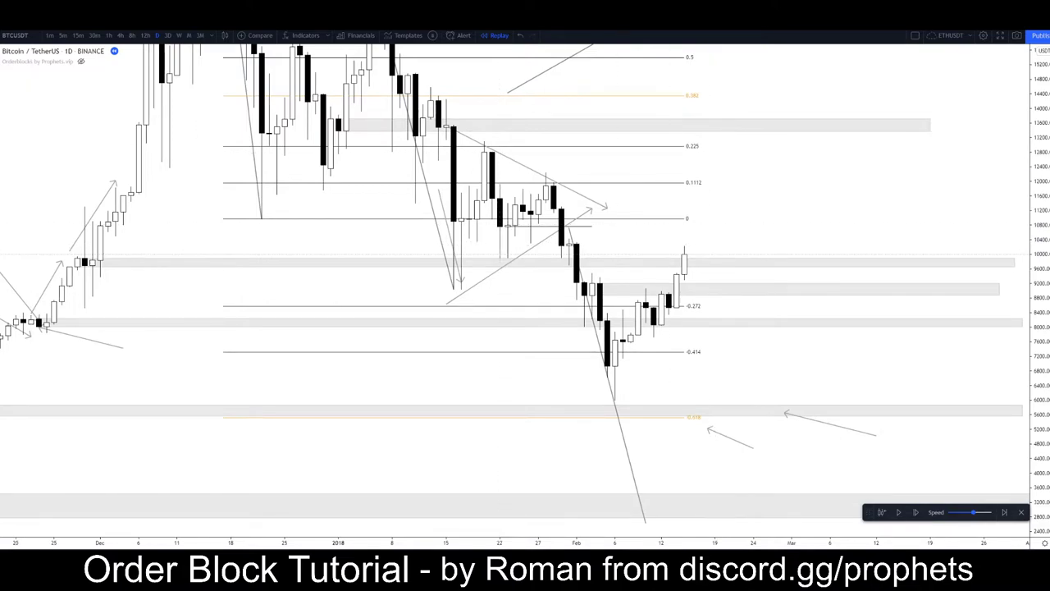
left_click(0, 100)
left_click(26, 153)
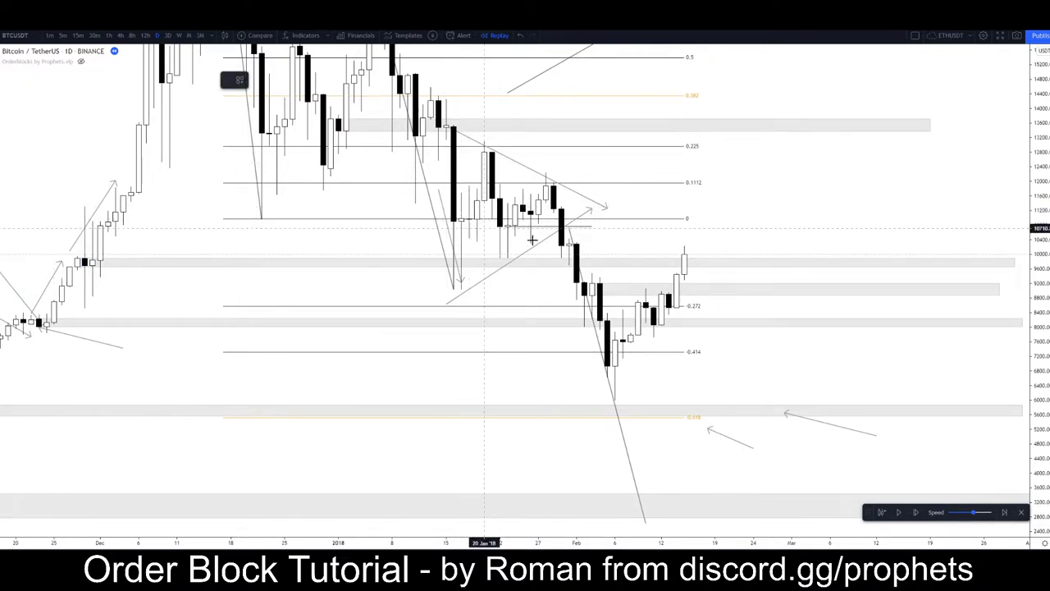
left_click(568, 244)
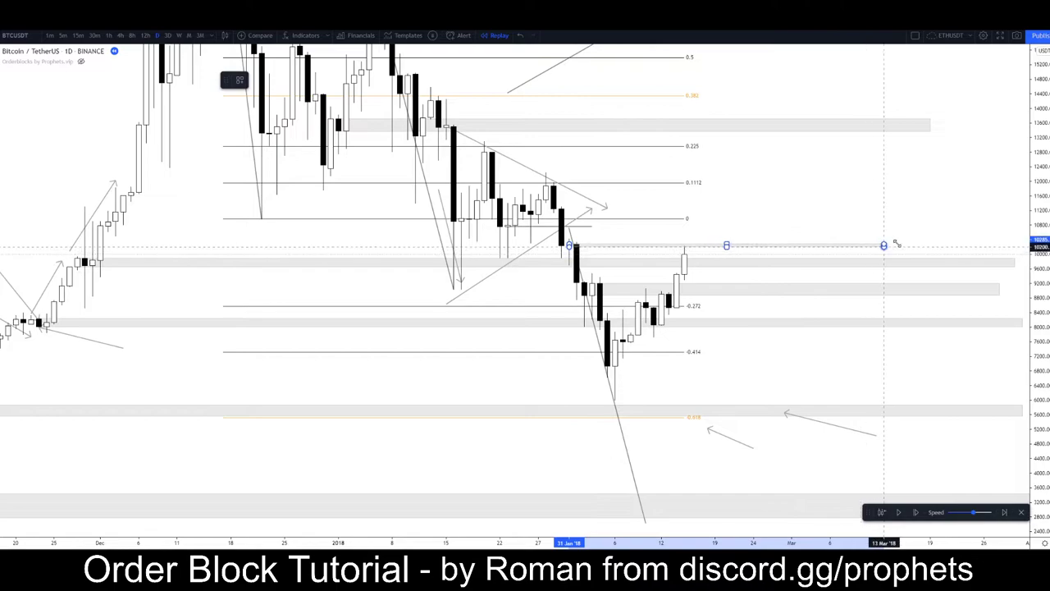
left_click(1001, 246)
left_click(433, 166)
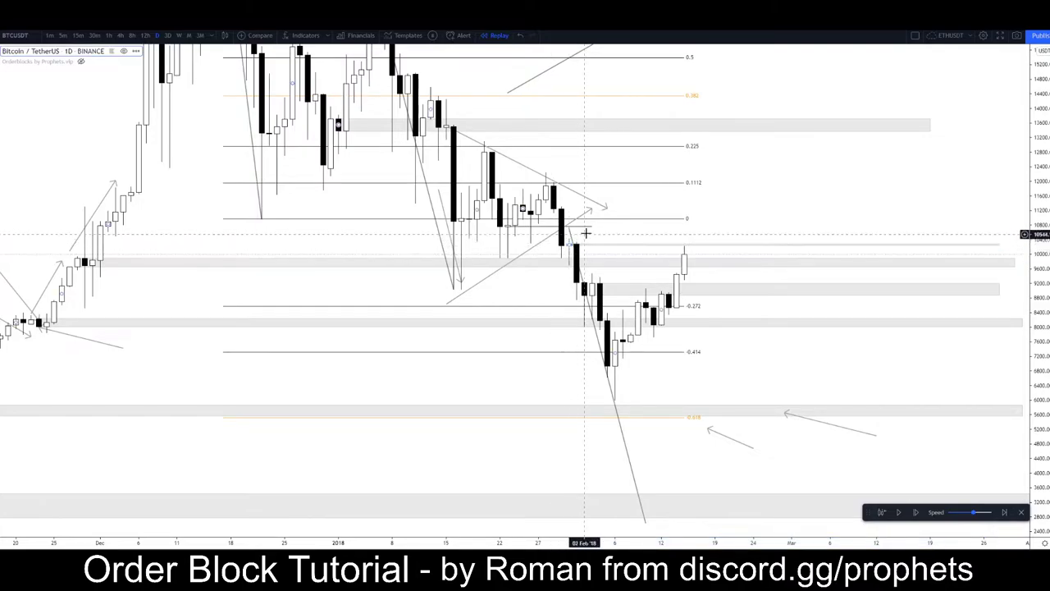
Advance the replay to 16 February 2018 and examine the reaction at the thin zone near 10,250 on the 4-hour timeframe
scroll(696, 267, "up", 2)
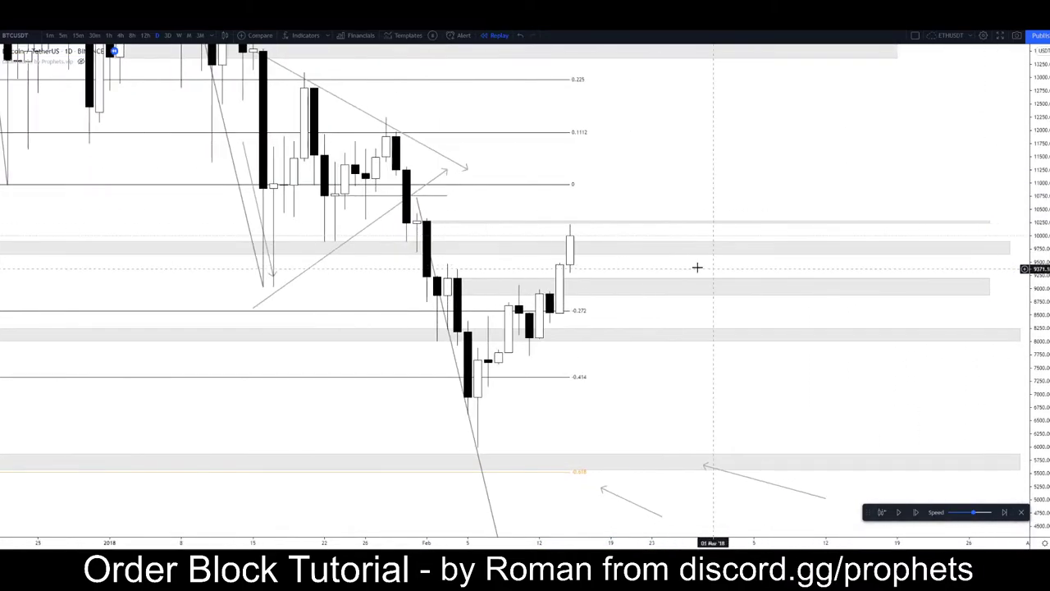
left_click_drag(713, 162, 894, 178)
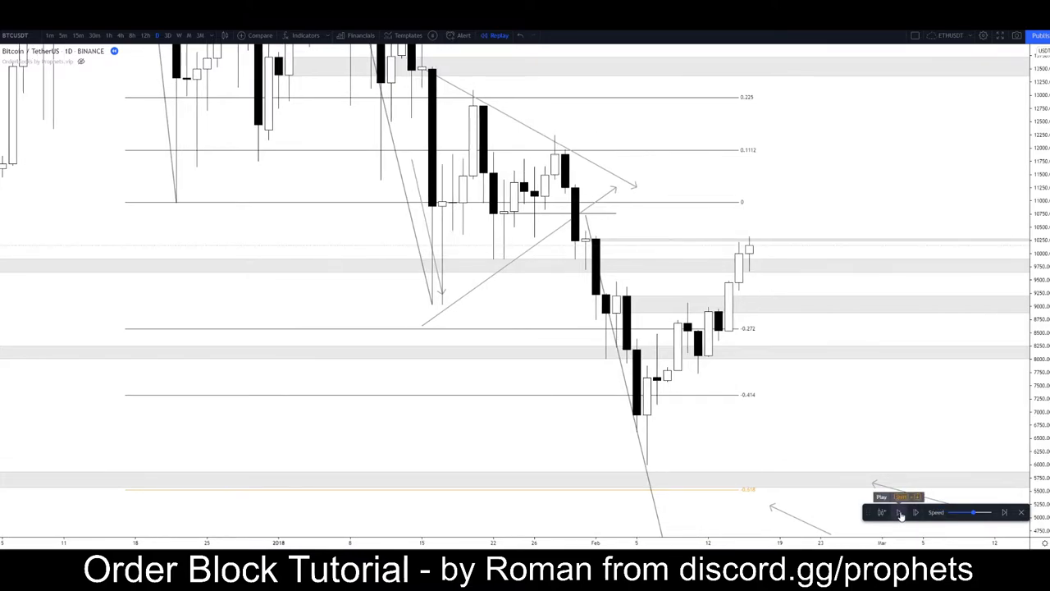
left_click(120, 36)
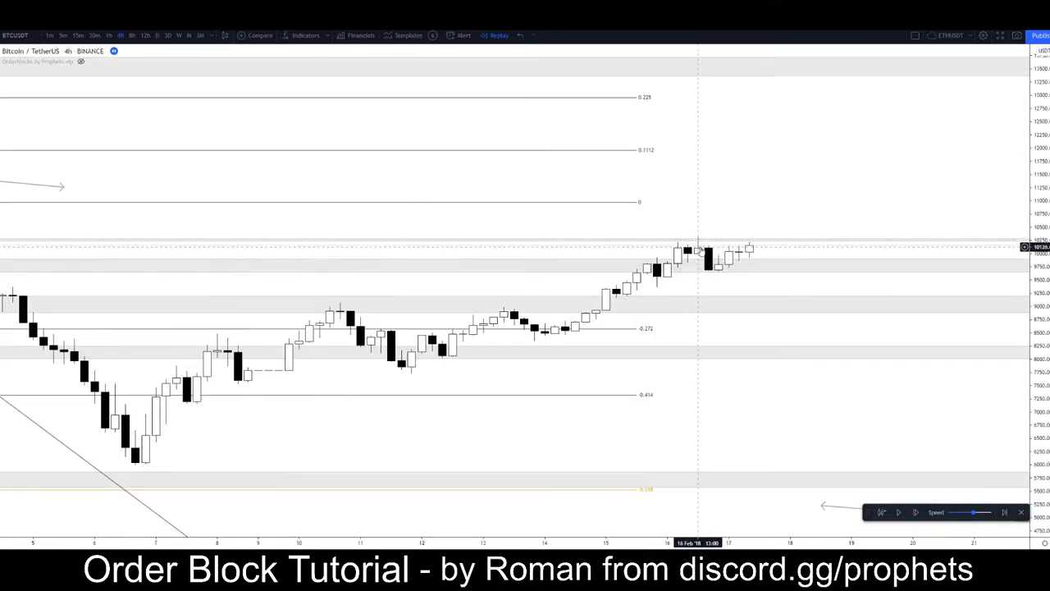
scroll(698, 246, "down", 3)
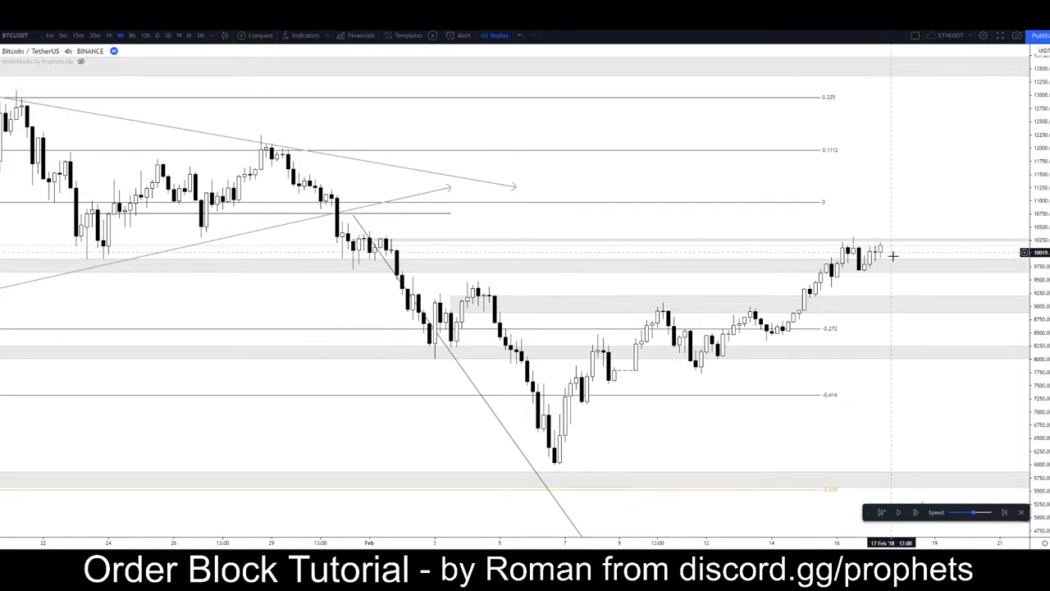
scroll(922, 226, "down", 3)
left_click_drag(968, 221, 909, 228)
scroll(837, 267, "up", 3)
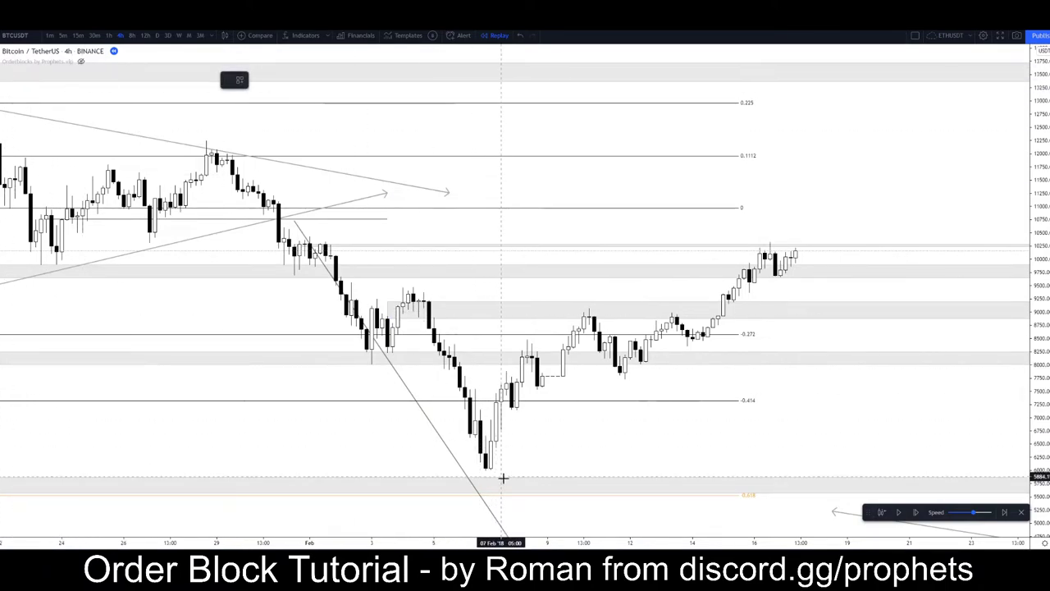
Draw a rising trend line from the February low near 6,000 along the lows of the bounce
mouse_move(489, 469)
left_mouse_down()
mouse_move(933, 246)
mouse_move(961, 175)
mouse_move(976, 170)
left_mouse_up()
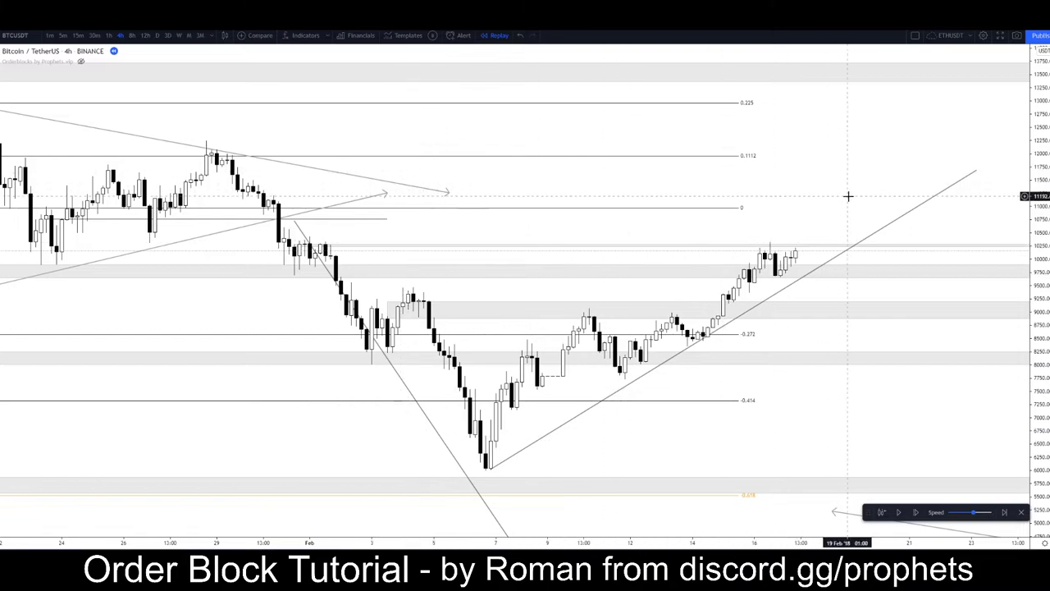
left_click_drag(532, 274, 645, 253)
left_click_drag(392, 284, 265, 297)
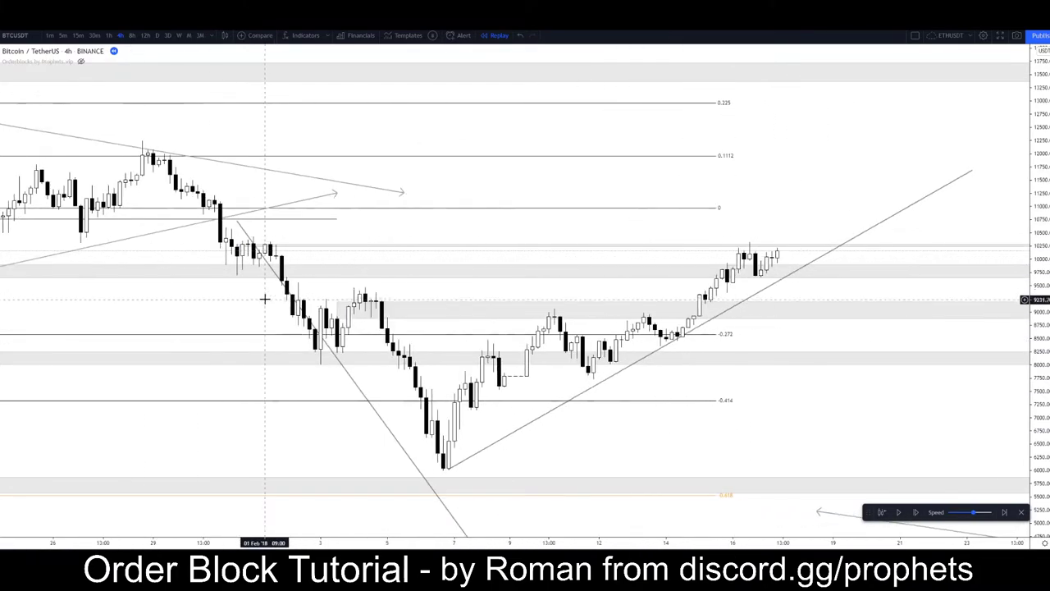
Draw a zigzag path tracing the early February decline and bounce swings, ending in a drop to about 6,100
left_click(0, 102)
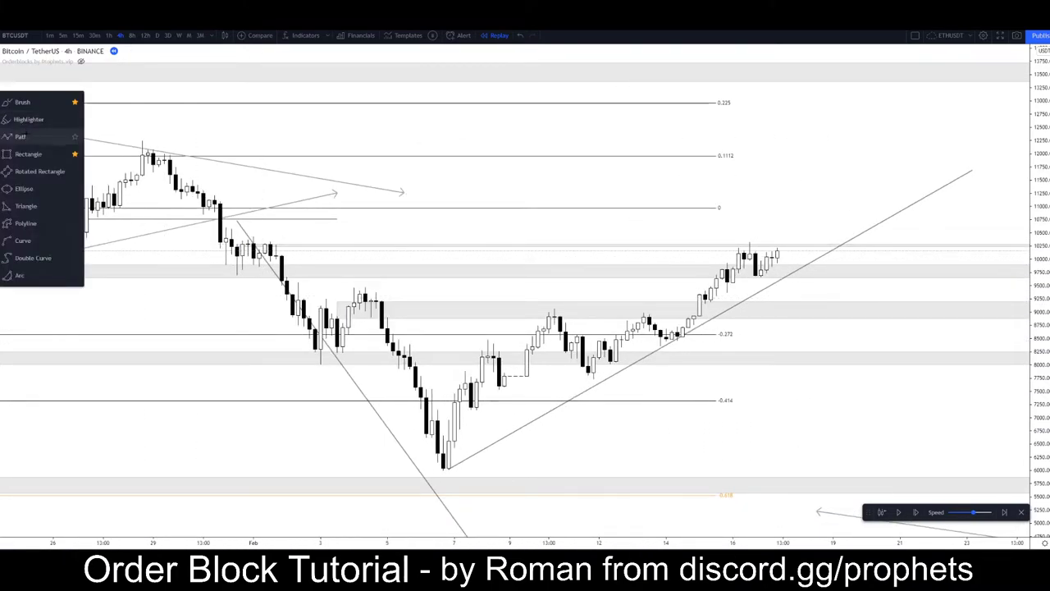
left_click(25, 137)
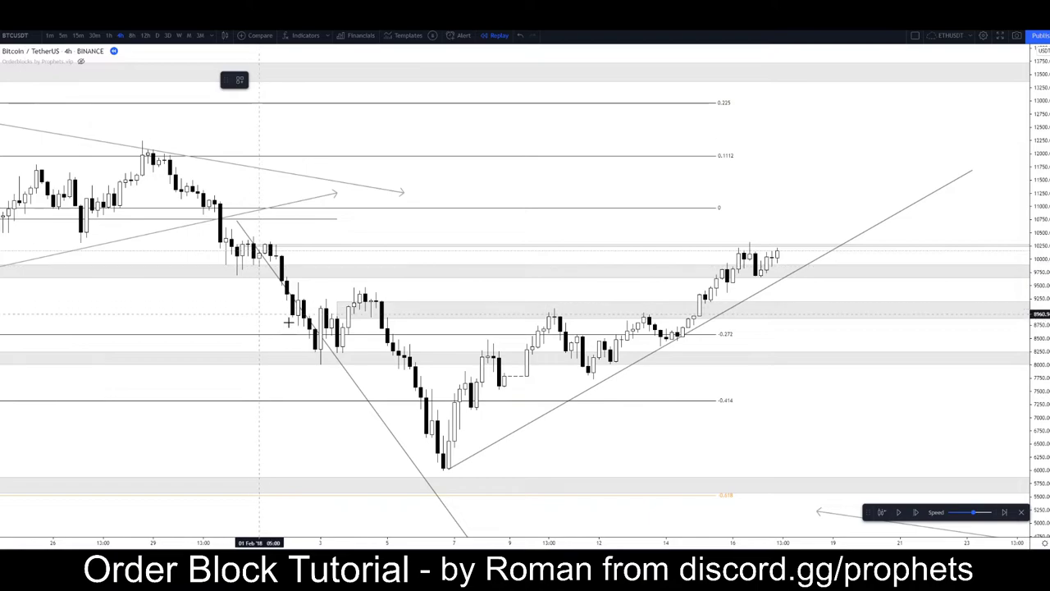
left_click(187, 145)
left_click(438, 461)
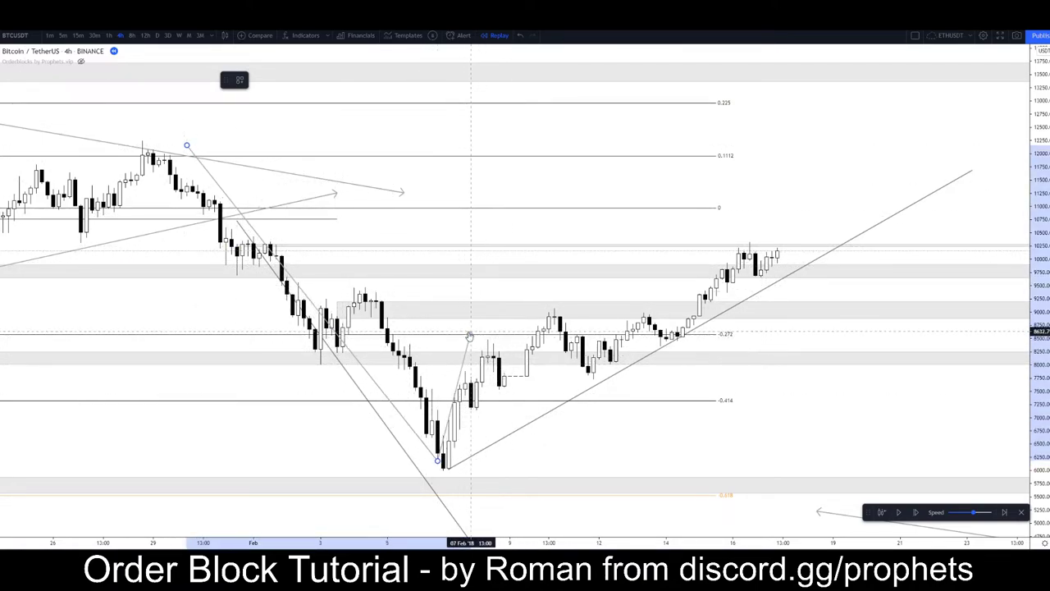
left_click(470, 330)
left_click(504, 402)
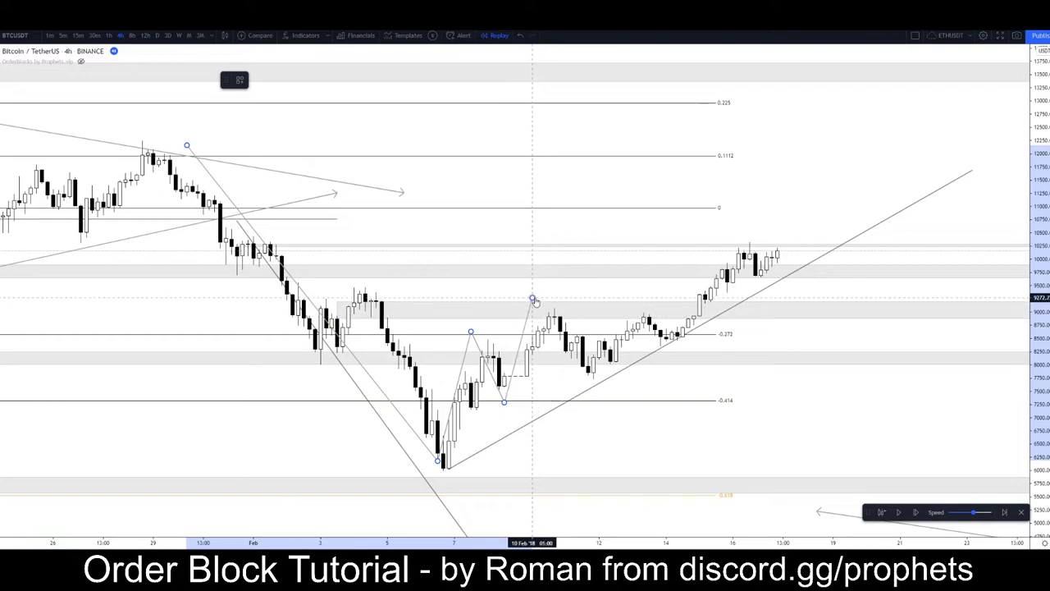
left_click(532, 297)
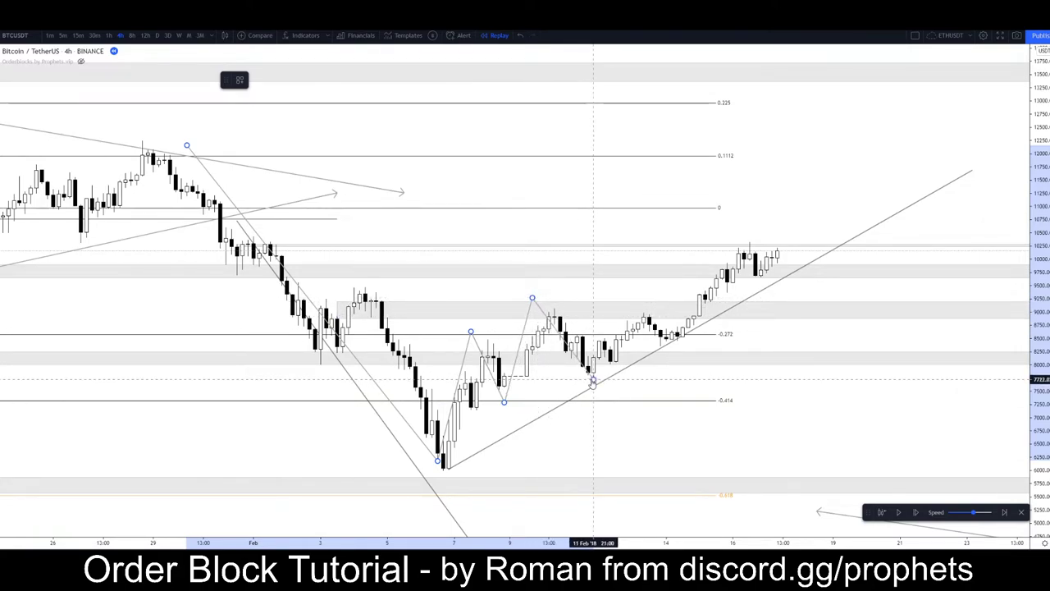
left_click(592, 379)
left_click(644, 316)
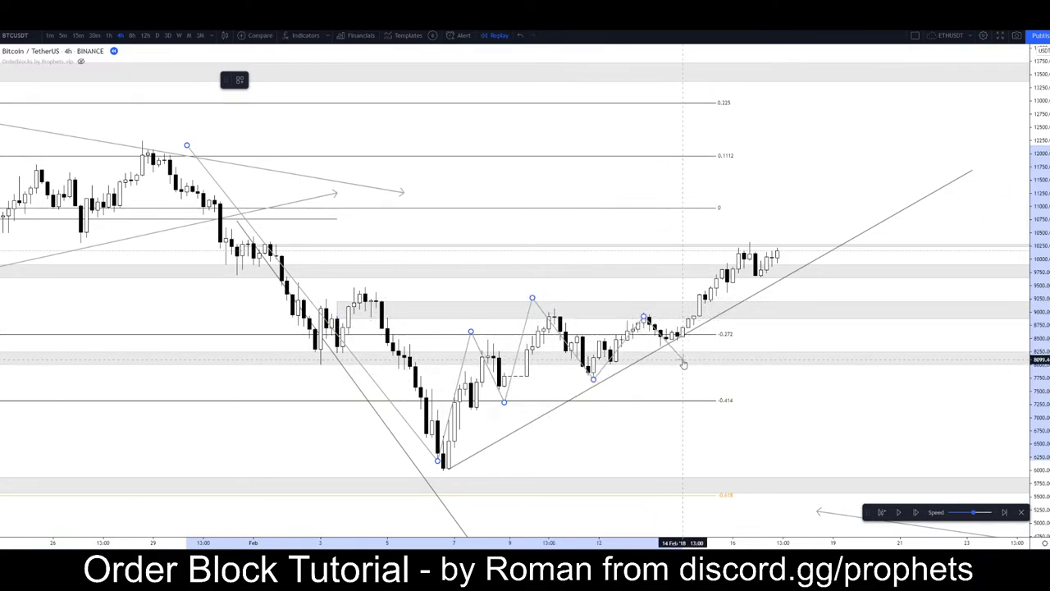
left_click(683, 331)
double_click(766, 465)
Delete the zigzag path that traces the February decline and bounce
left_click(675, 461)
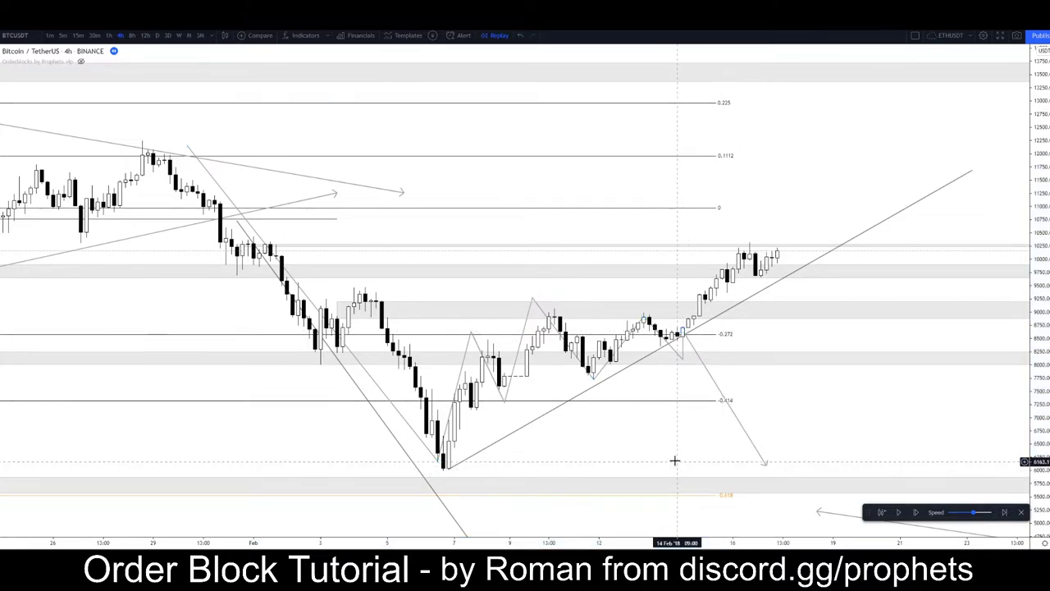
left_click(687, 341)
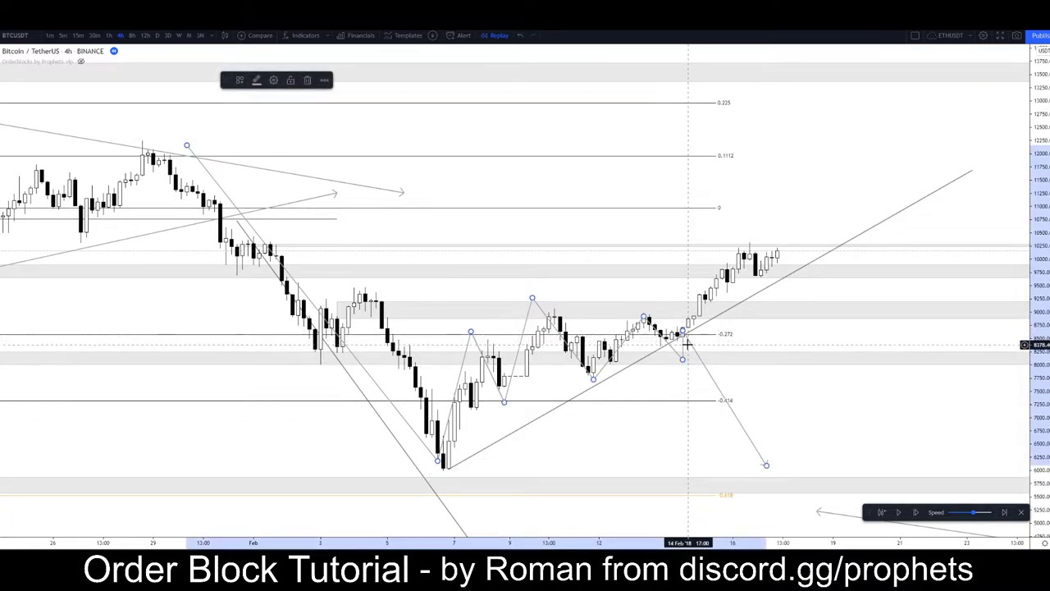
key("Delete")
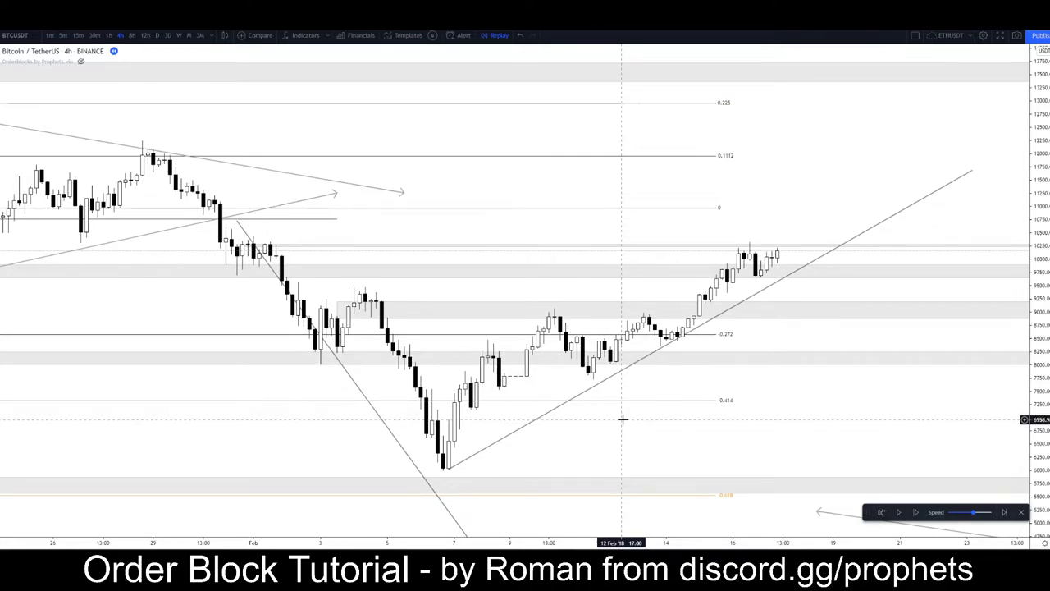
Return to the daily timeframe and extend the horizontal line near 10,750 past the February bounce
left_click(158, 35)
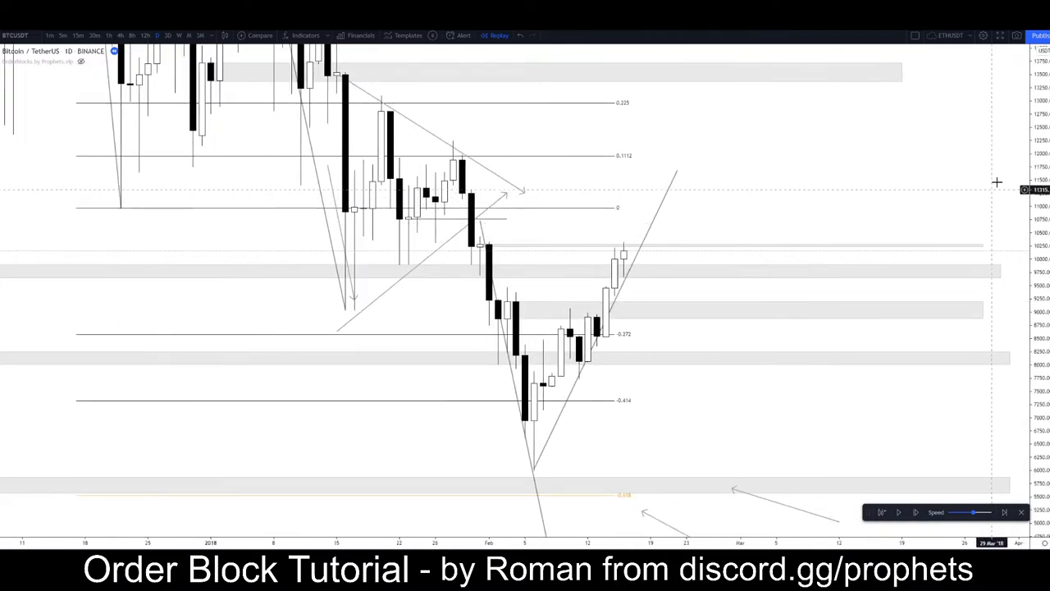
double_click(1042, 154)
left_click_drag(741, 254, 732, 323)
scroll(648, 350, "down", 3)
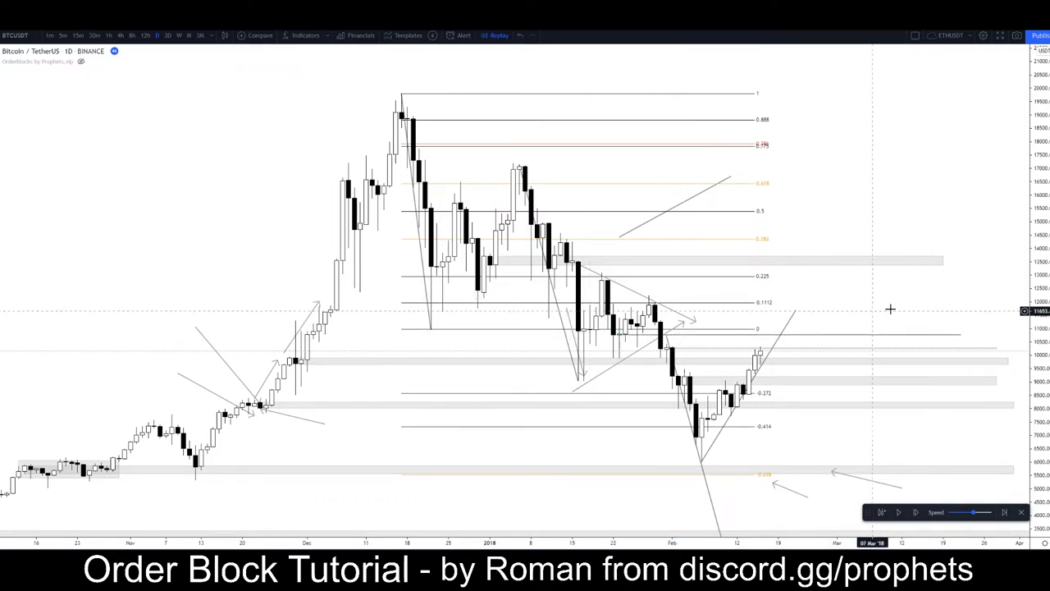
Remove the rising trend line under the bounce and advance the daily replay to 17 February 2018
scroll(780, 312, "up", 4)
scroll(801, 312, "up", 3)
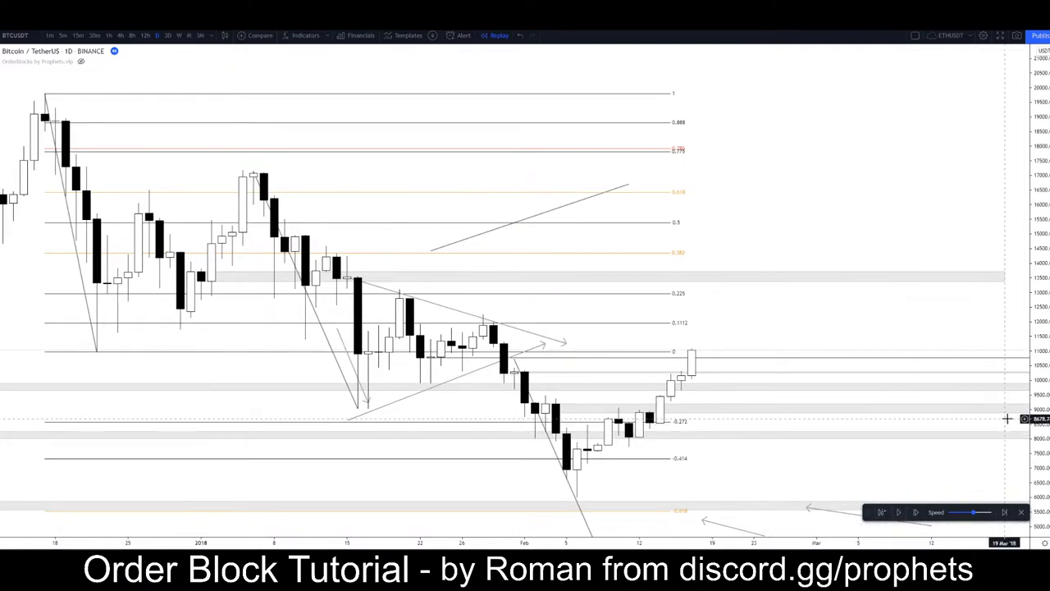
left_click_drag(1035, 419, 972, 310)
left_click_drag(795, 317, 900, 186)
scroll(717, 304, "down", 4)
scroll(706, 322, "up", 4)
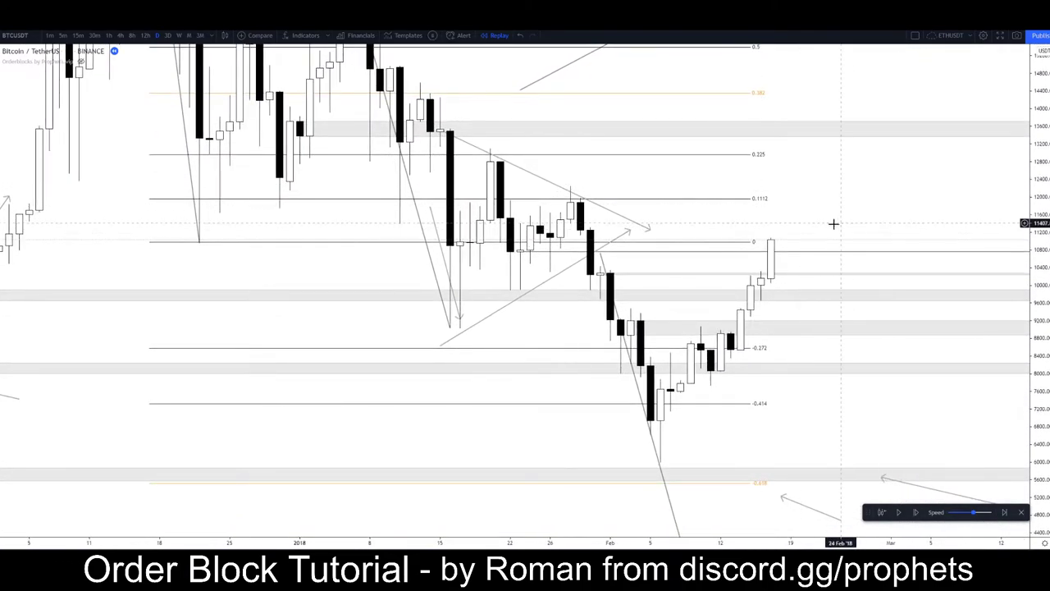
left_click_drag(834, 213, 869, 186)
scroll(861, 187, "down", 1)
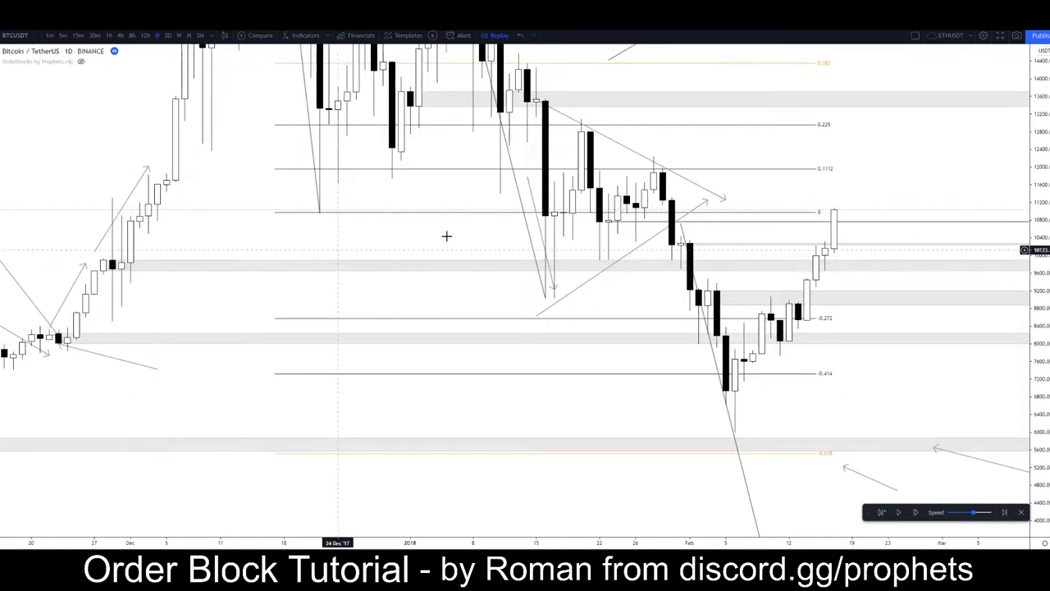
Mark a rectangle zone at about 11,175 to 11,350, from 8 January to 19 March 2018
left_click_drag(825, 195, 690, 230)
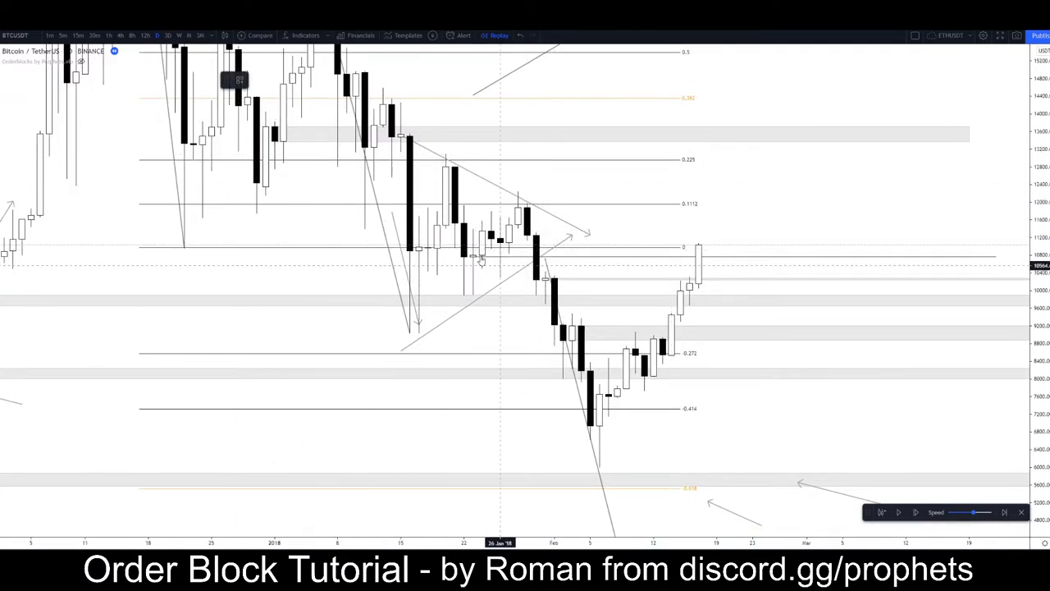
left_click_drag(335, 228, 969, 241)
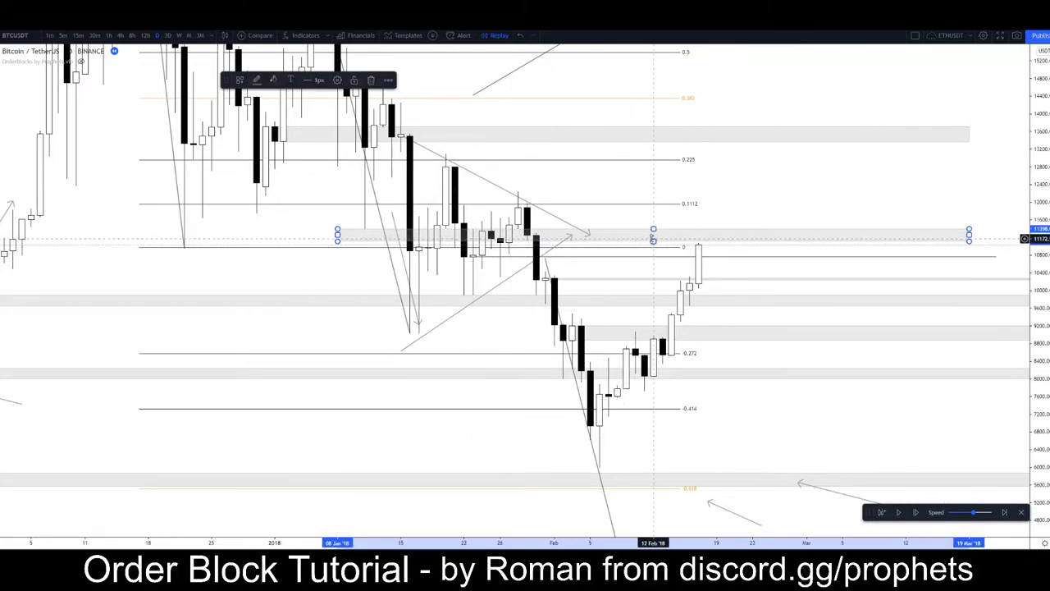
left_click_drag(653, 239, 647, 233)
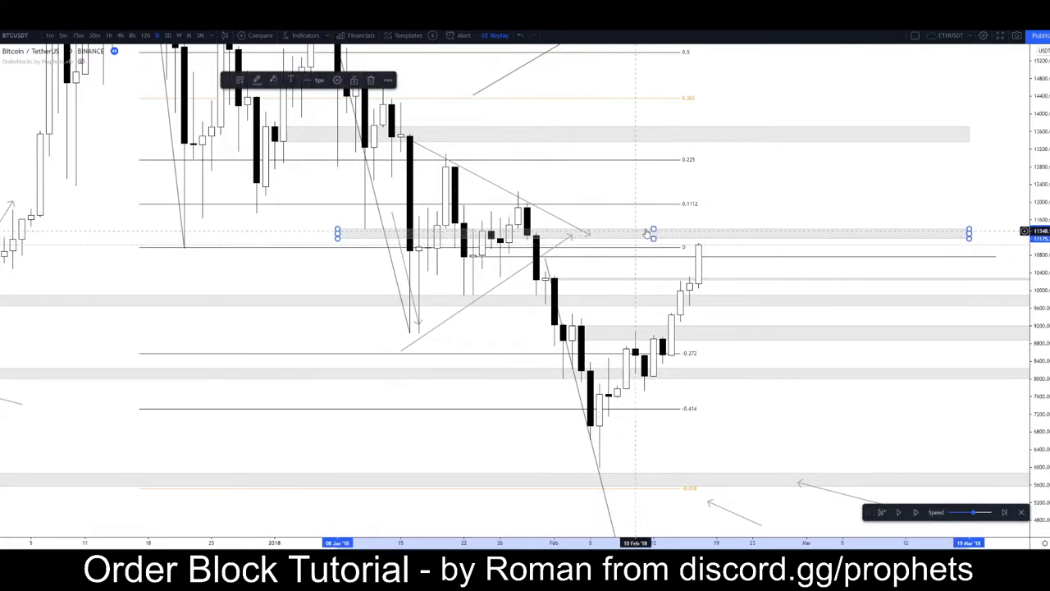
left_click(231, 342)
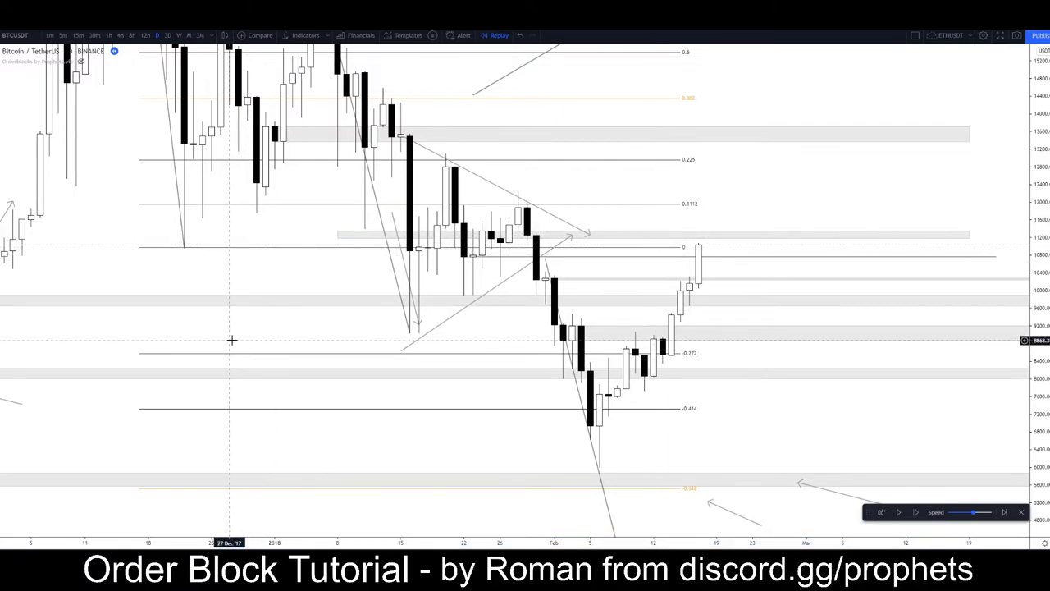
In the empty chart area ahead of price, draw a falling and a rising arrow path converging near 21,600 around 9 May 2018
scroll(276, 321, "down", 1)
scroll(277, 321, "down", 1)
left_click_drag(276, 322, 54, 589)
left_click_drag(758, 281, 126, 447)
left_click(0, 97)
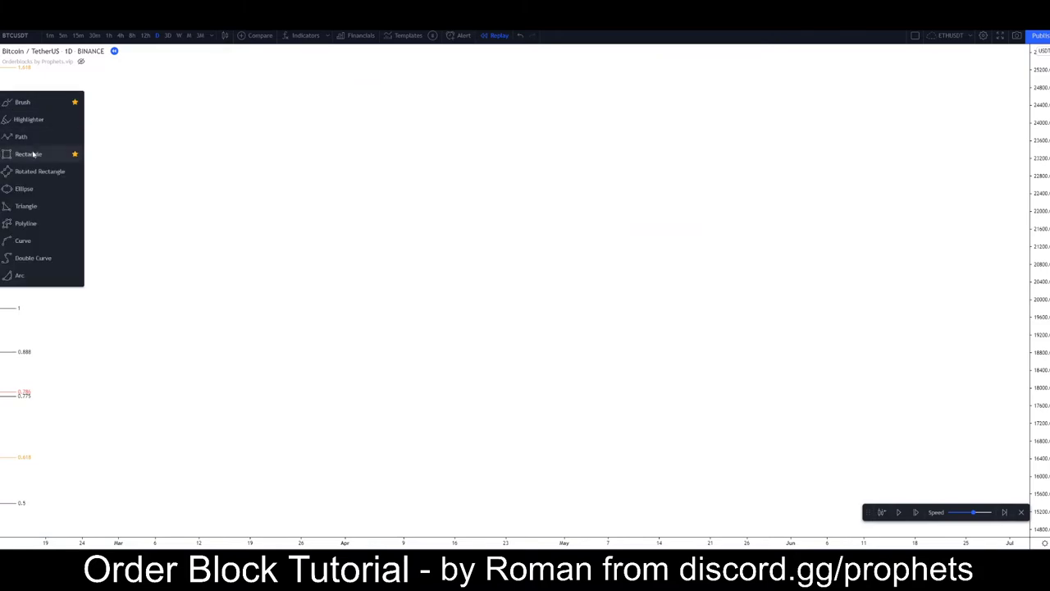
left_click(44, 136)
left_click(265, 114)
double_click(630, 226)
left_click(0, 97)
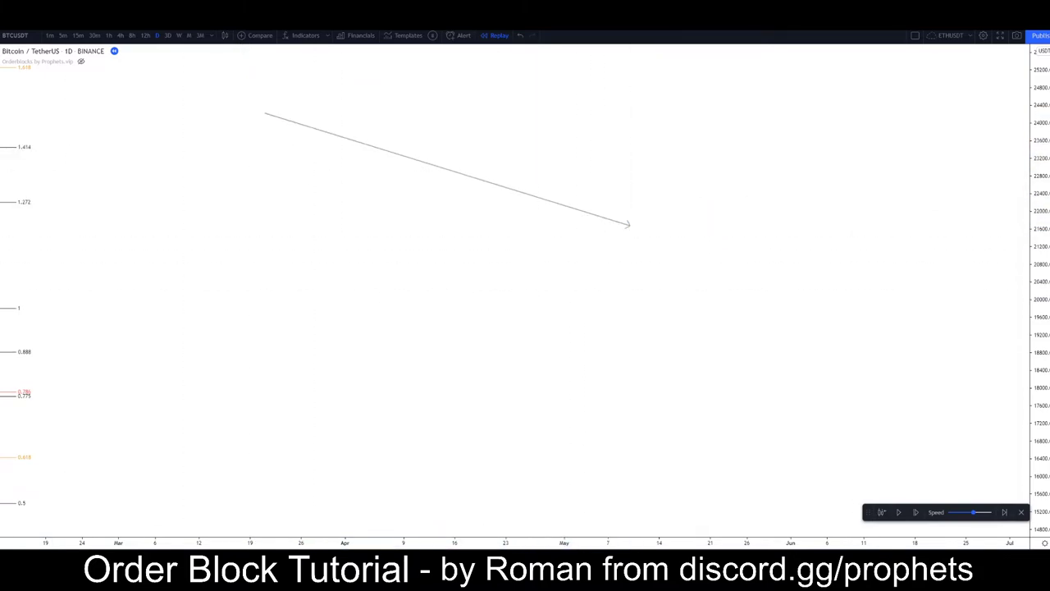
left_click(258, 391)
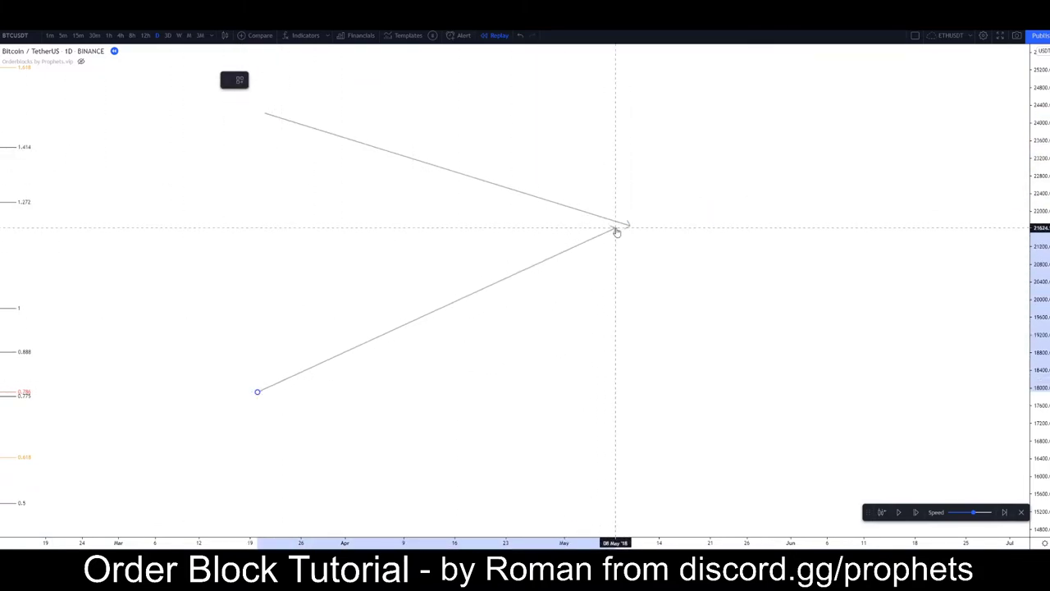
left_click(623, 233)
Draw a zigzag path bouncing between the two converging arrows, starting near 18,000 and narrowing towards their tip
left_click(25, 143)
left_click(257, 388)
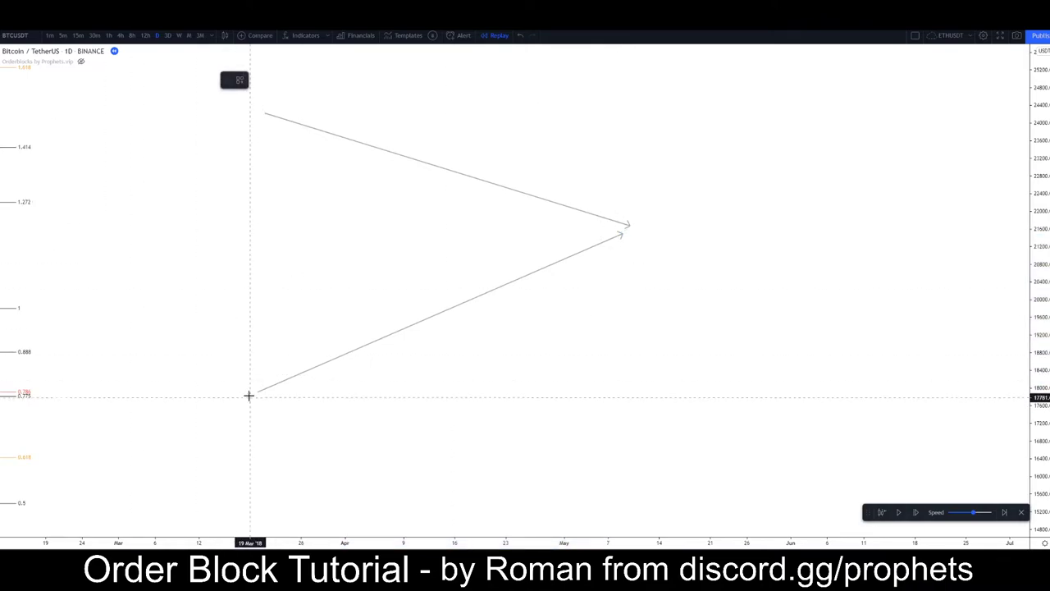
left_click(351, 153)
left_click(476, 295)
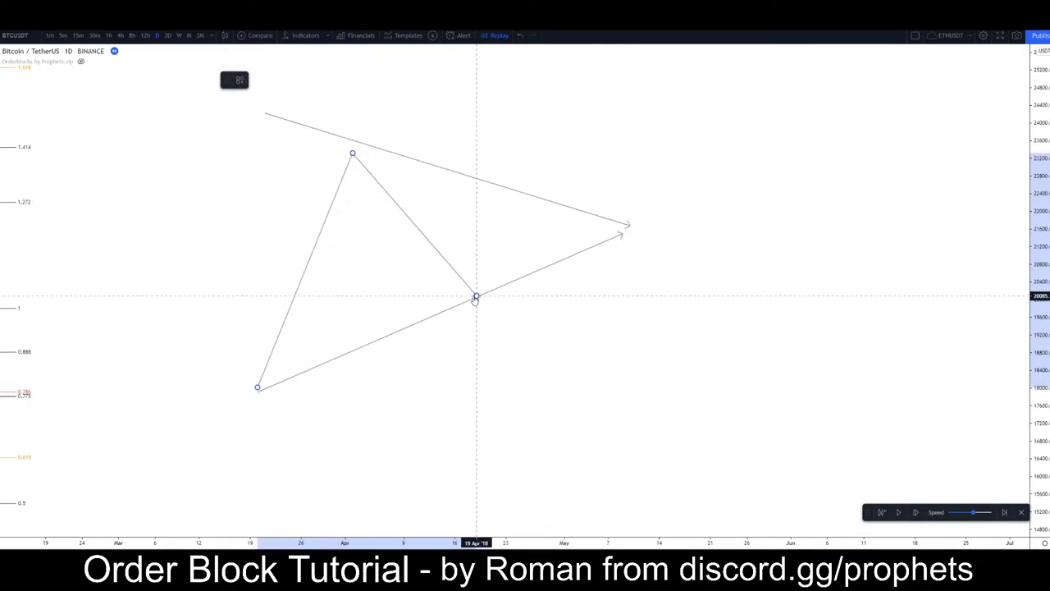
left_click(513, 201)
left_click(578, 252)
left_click(608, 221)
double_click(621, 238)
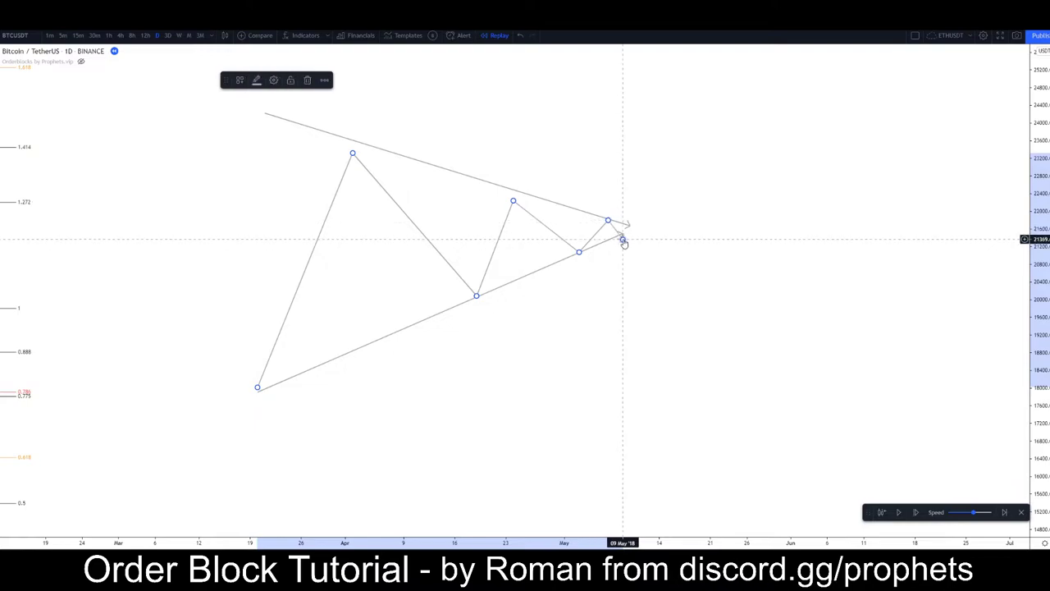
Mark a rectangle zone at about 21,450 to 21,750 across the converging structure, from about 15 March to 11 May 2018
left_click(594, 296)
left_click(1, 113)
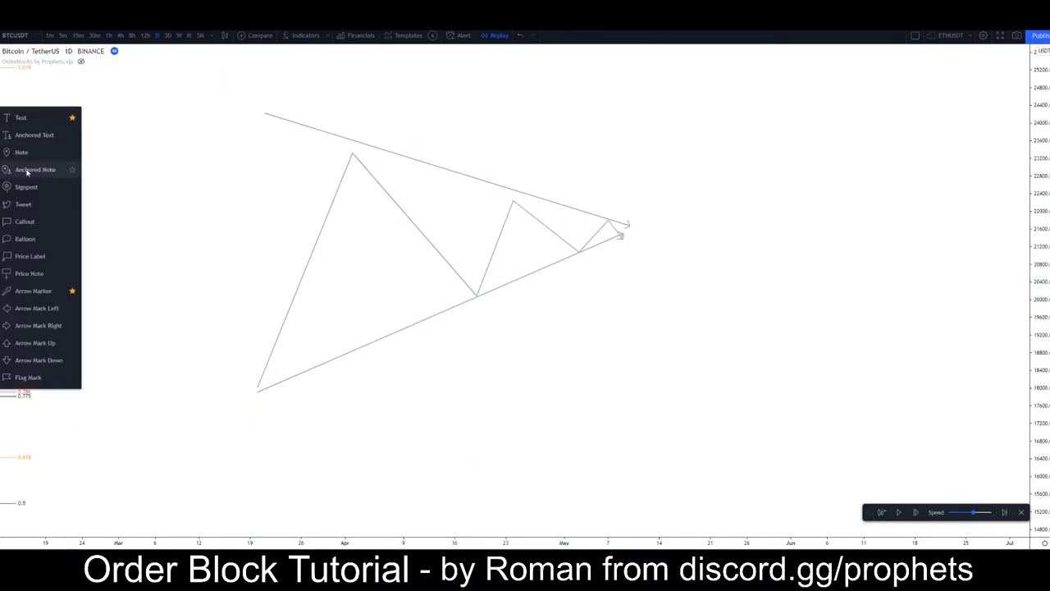
left_click(1, 99)
left_click(14, 153)
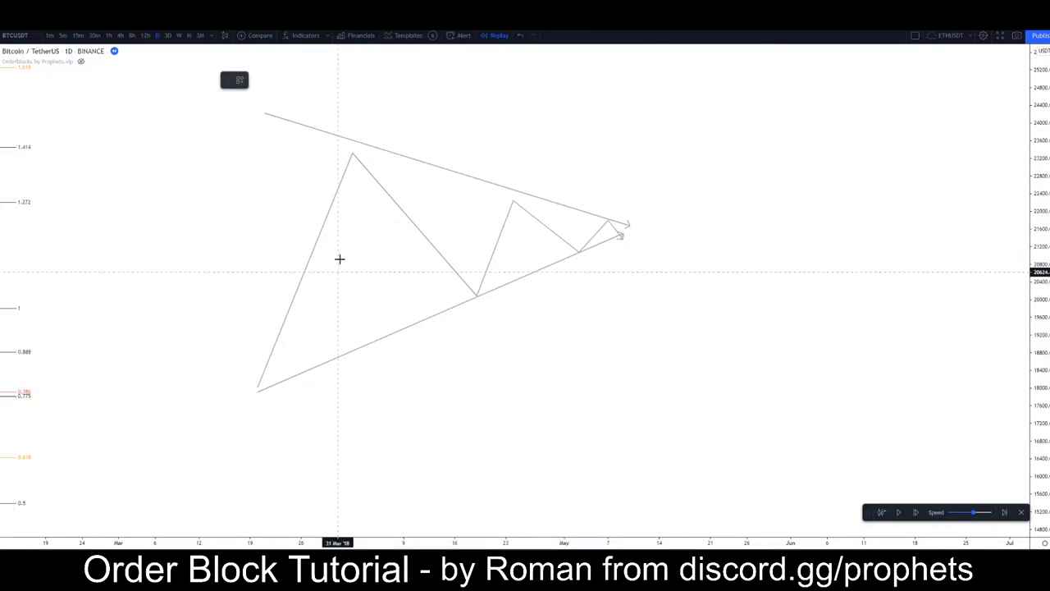
left_click(221, 224)
left_click(637, 236)
left_click(625, 269)
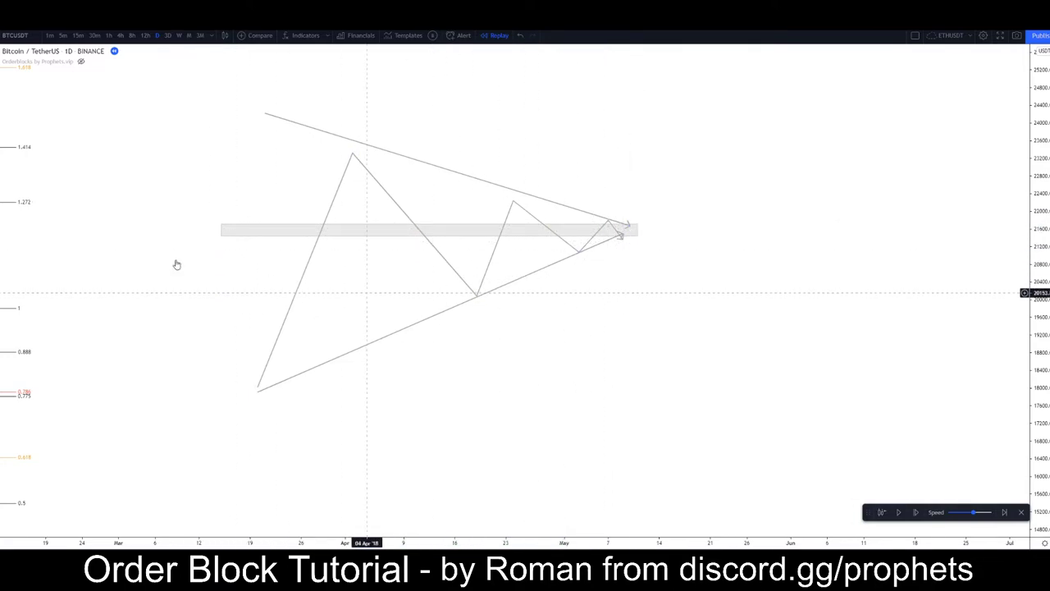
Draw an arrow path beyond the convergence, falling from about 21,100 to 17,200 and rising back to about 21,450 by mid-June 2018
left_click(0, 111)
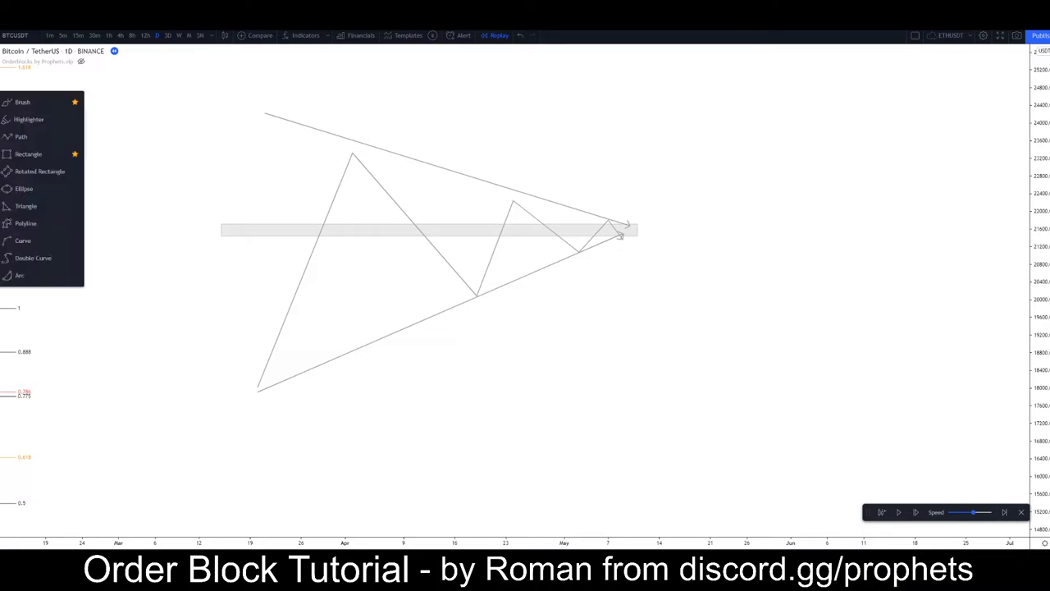
left_click(23, 137)
left_click(644, 250)
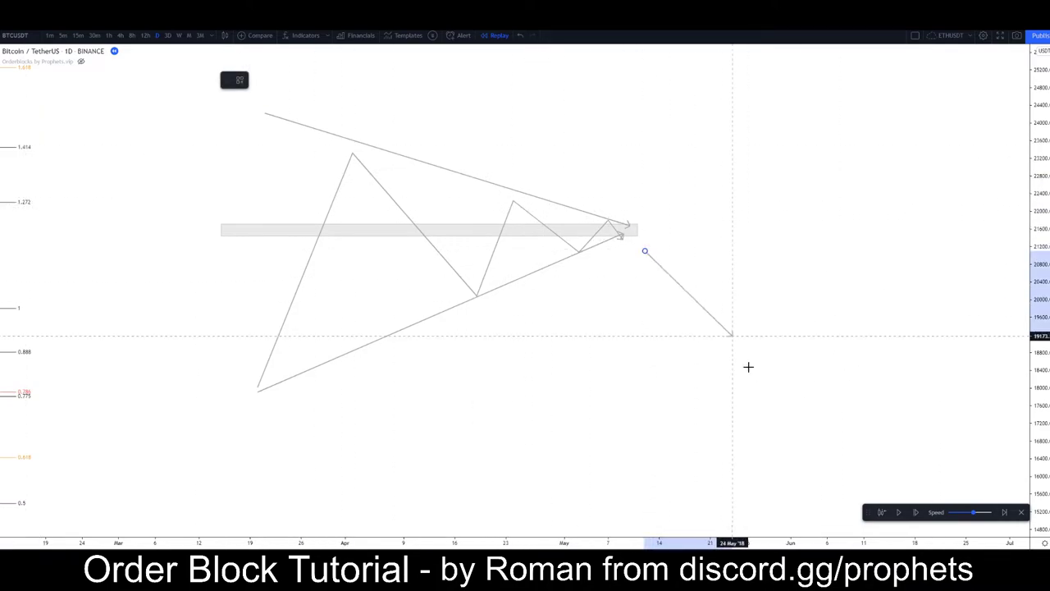
left_click(805, 424)
double_click(894, 237)
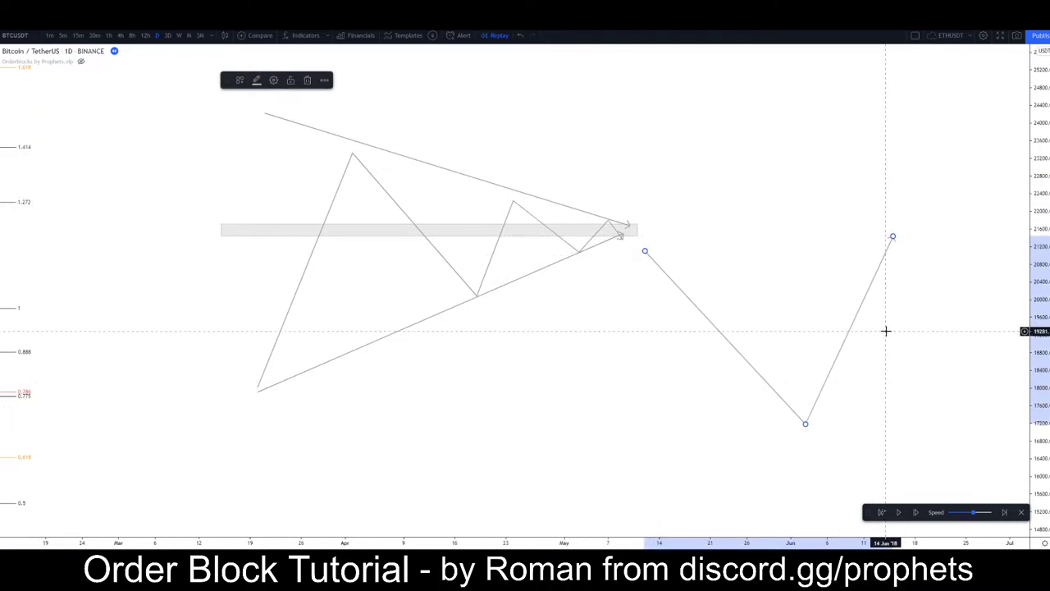
left_click(886, 332)
scroll(640, 377, "down", 7)
scroll(677, 397, "up", 7)
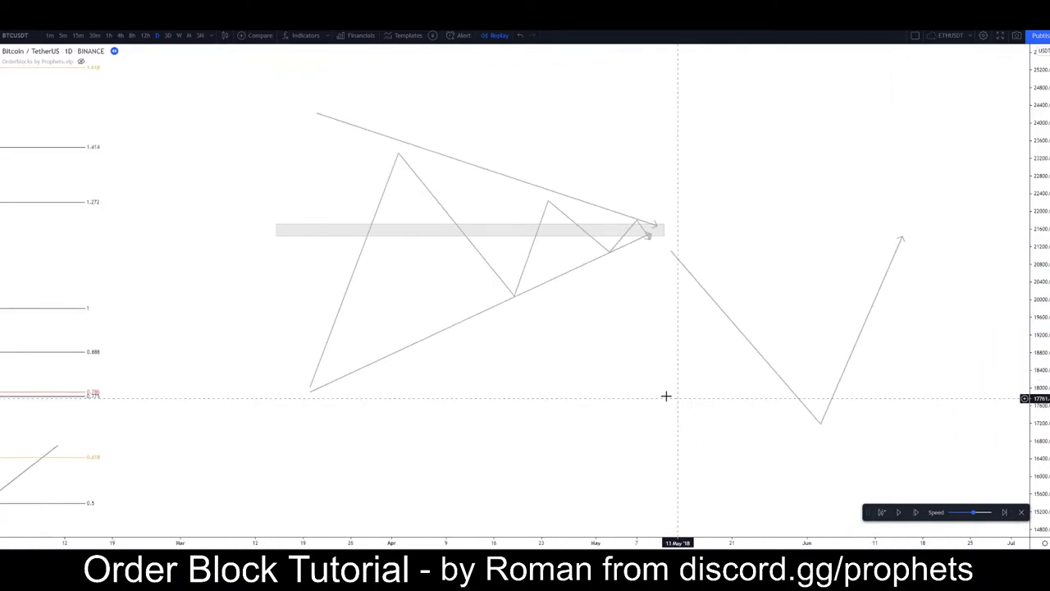
scroll(667, 396, "up", 1)
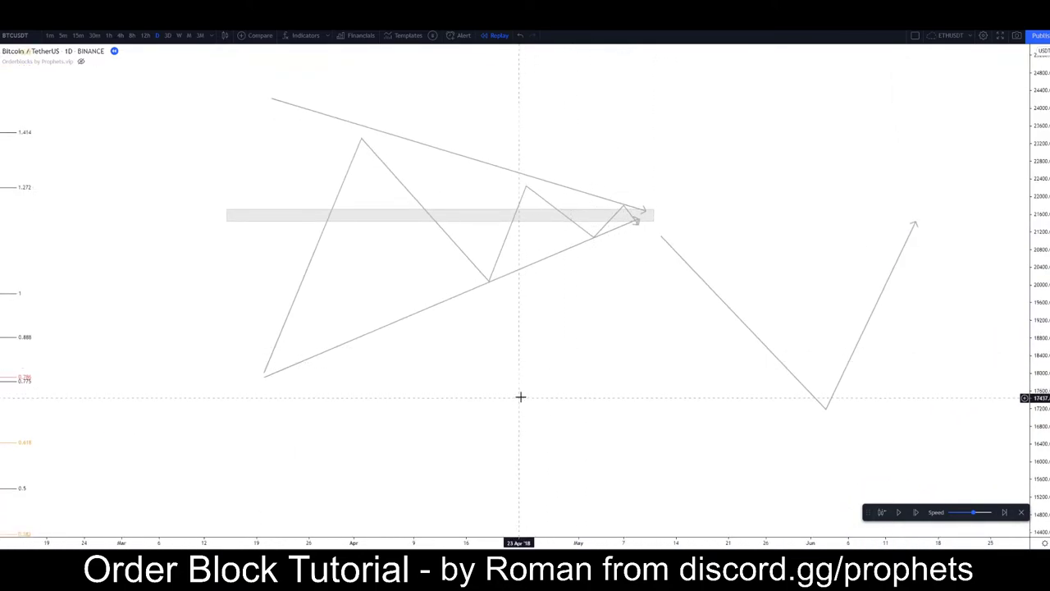
mouse_move(521, 397)
left_mouse_down()
mouse_move(582, 366)
mouse_move(521, 395)
left_mouse_up()
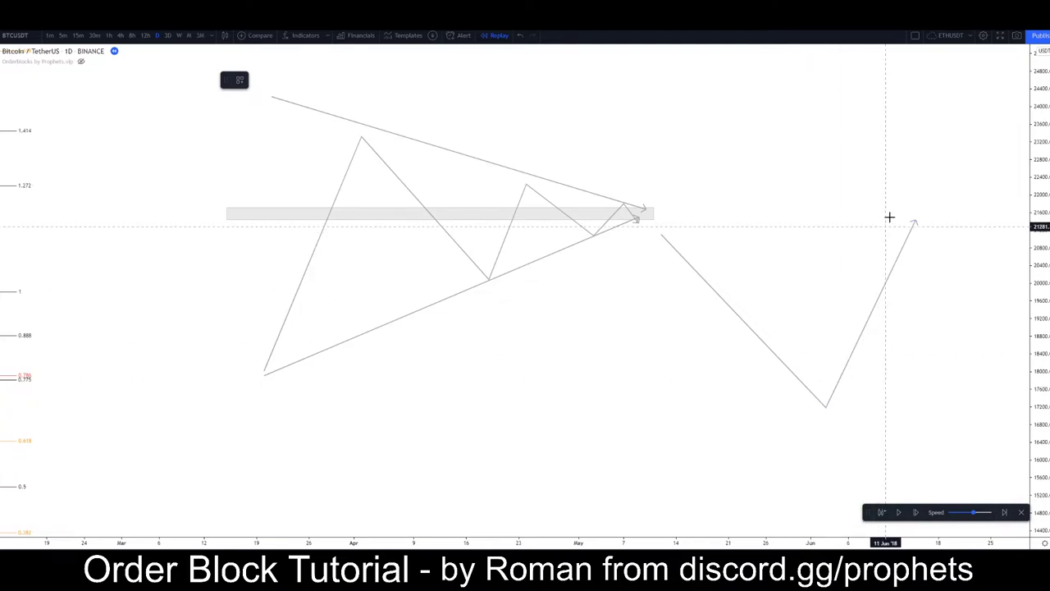
left_click(638, 214)
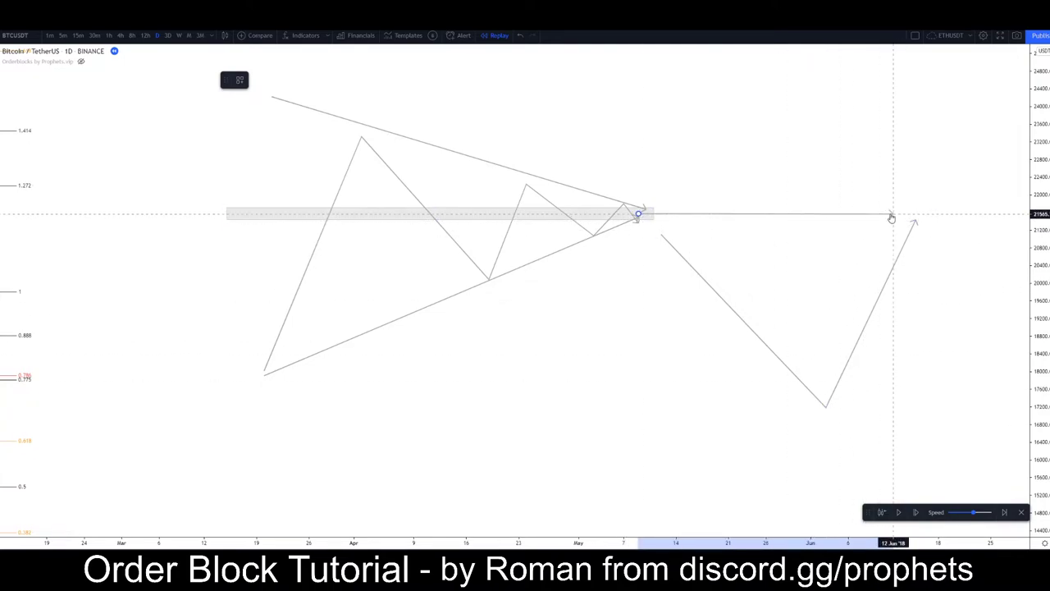
left_click(894, 213)
key("Escape")
On the January to February candles, extend the rectangle zone under 11,350 by lowering its bottom edge to about 11,100
scroll(492, 353, "down", 5)
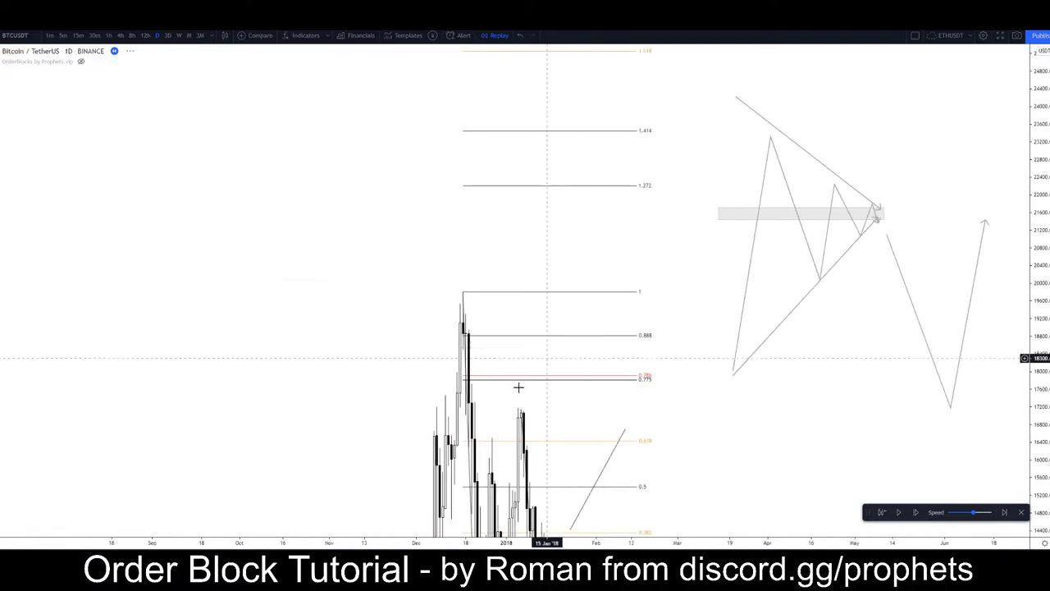
double_click(1040, 328)
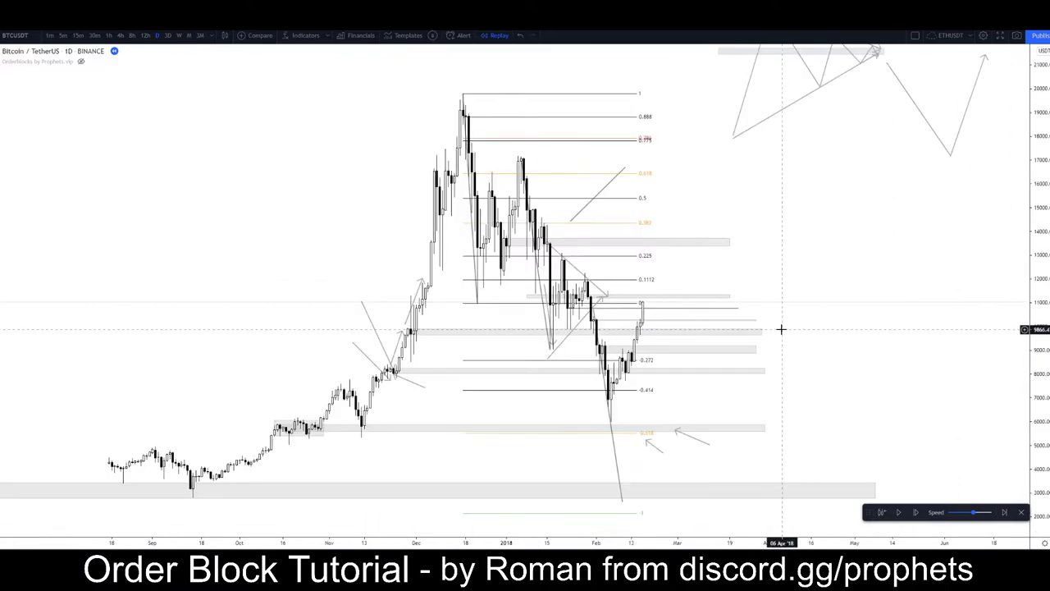
left_click_drag(780, 328, 969, 180)
scroll(680, 326, "up", 10)
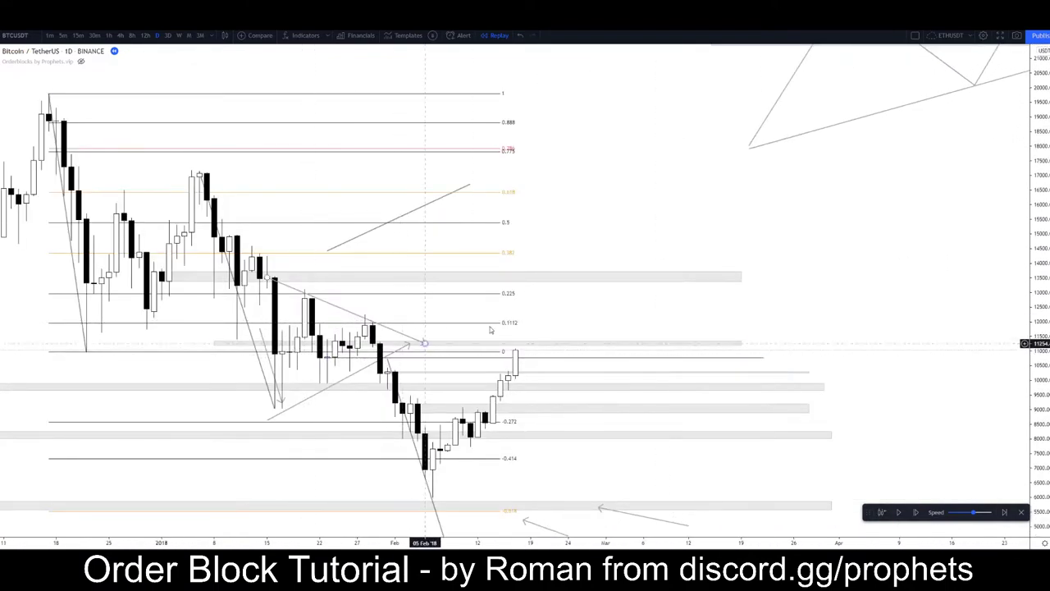
left_click_drag(640, 308, 860, 293)
left_click_drag(1043, 322, 1043, 270)
left_click_drag(763, 294, 758, 226)
scroll(763, 227, "up", 1)
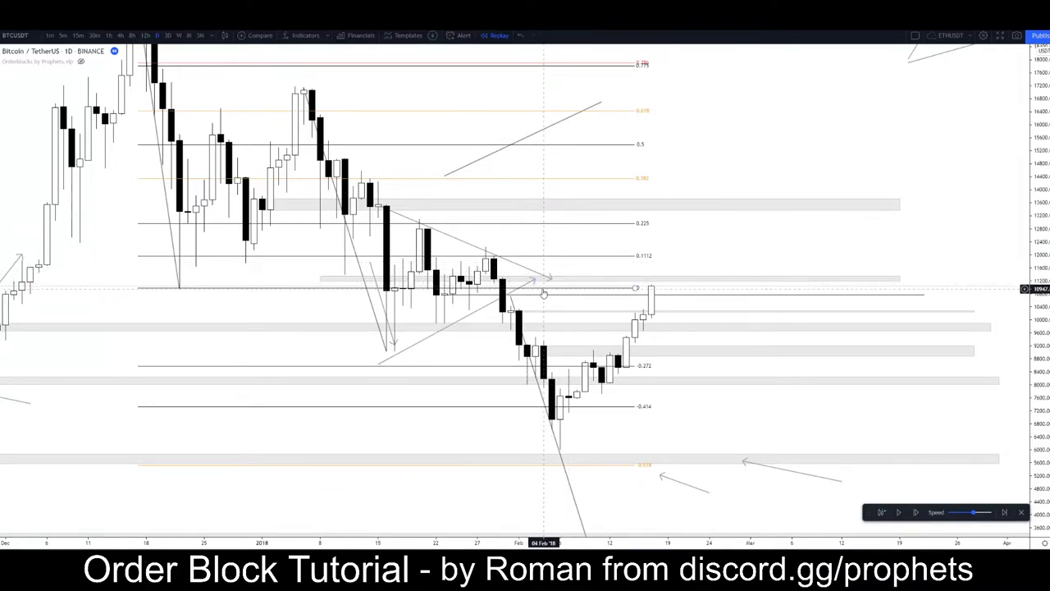
left_click_drag(731, 255, 786, 245)
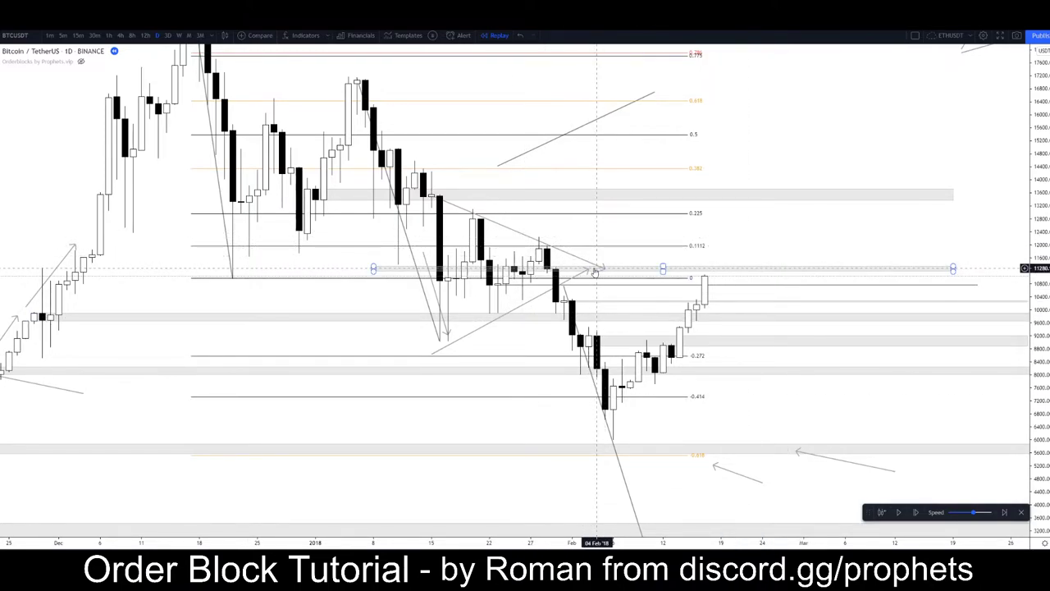
left_click(519, 272)
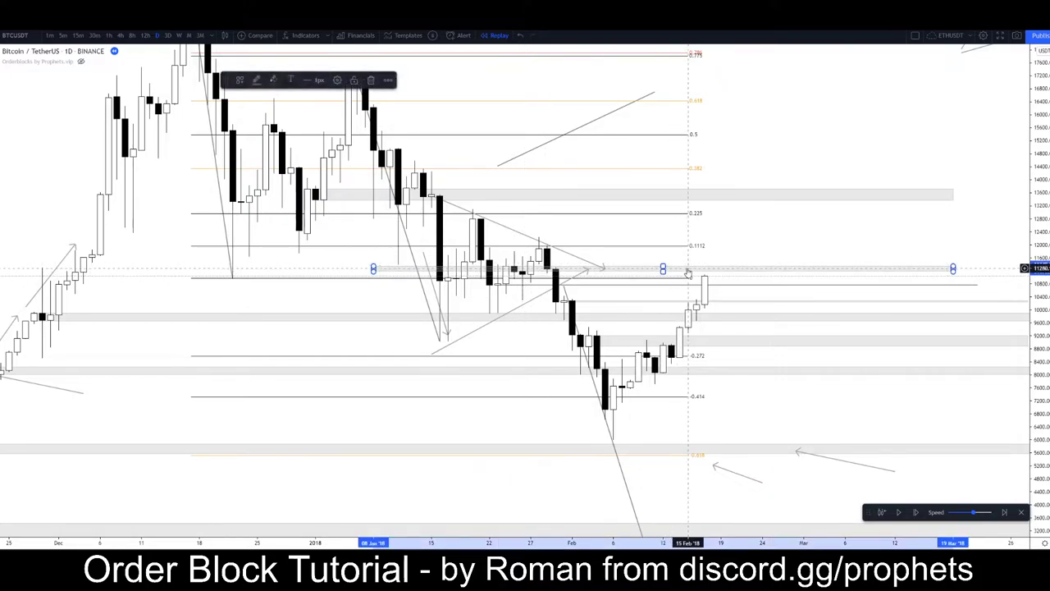
left_click_drag(663, 269, 663, 265)
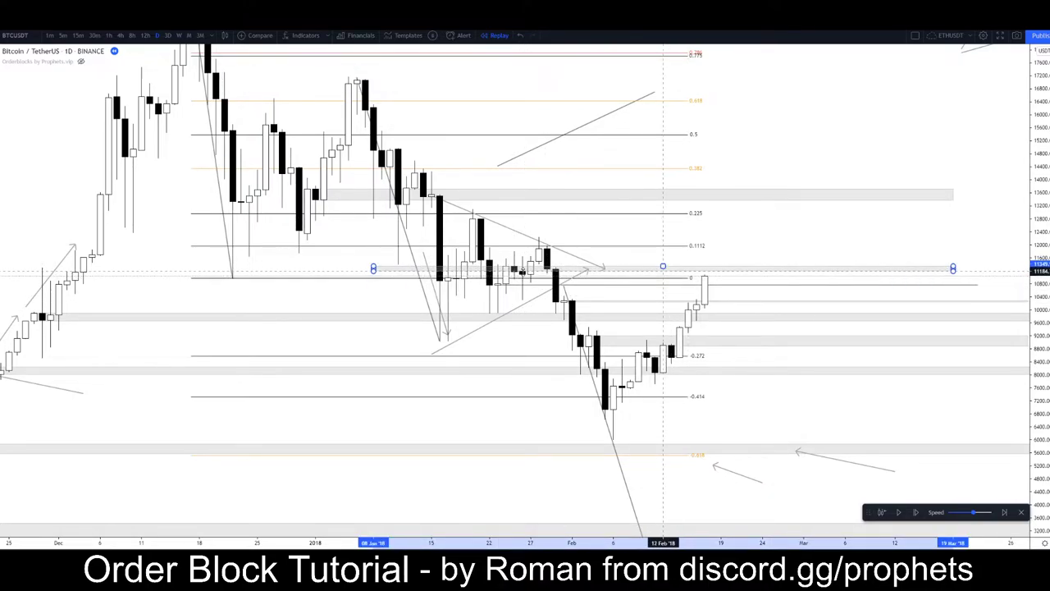
left_click(289, 322)
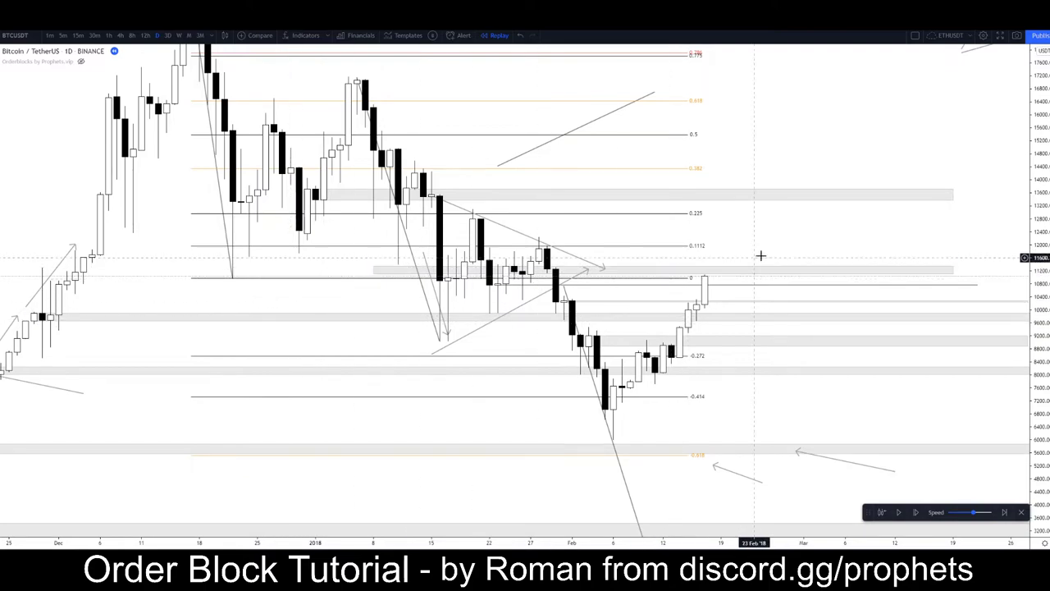
Advance the daily replay to 20 February 2018
left_click(897, 511)
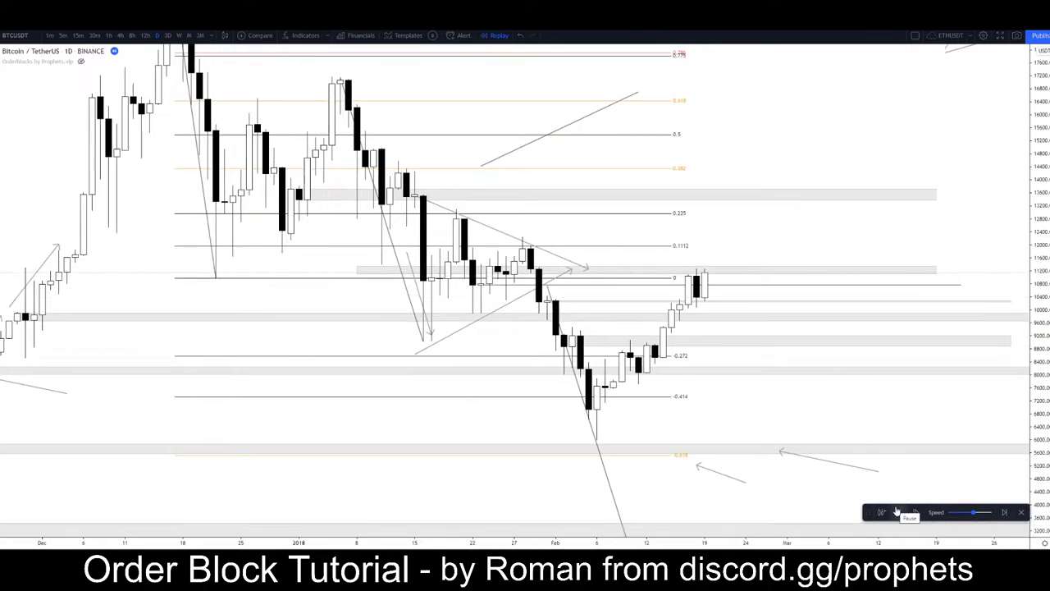
left_click(687, 269)
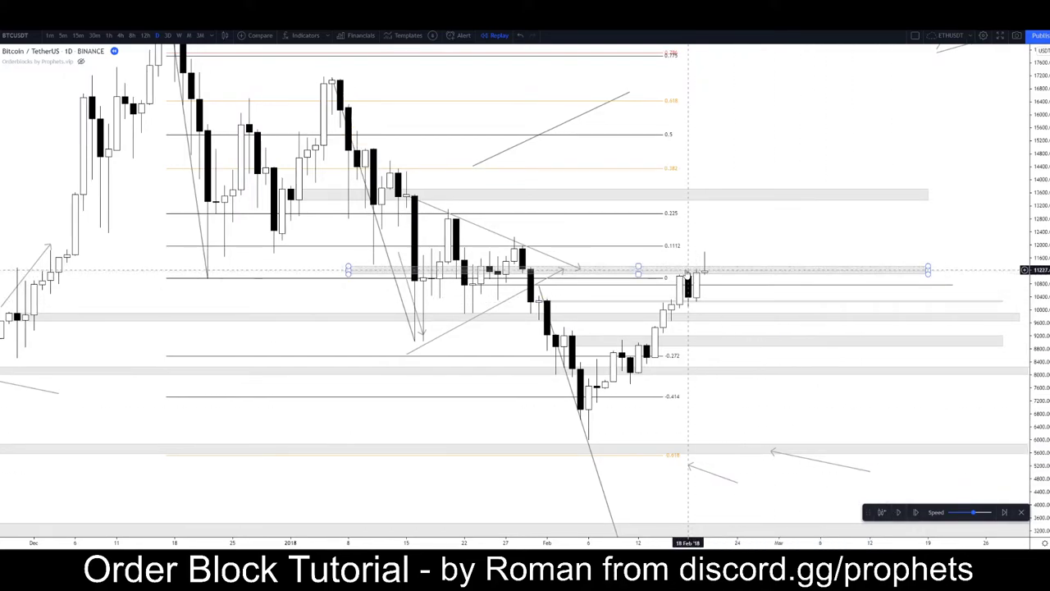
On the 4-hour chart, draw rising trend lines from about 9,666 to 11,292 and 10,627 to 12,253, plus a short horizontal line near 11,750
left_click(121, 36)
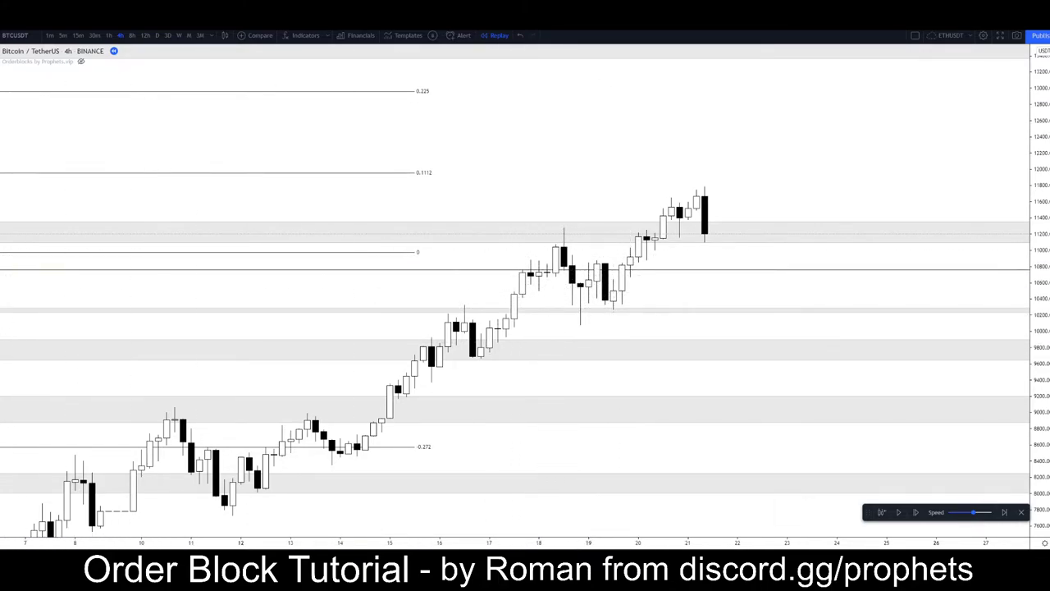
key("alt+t")
left_click(481, 356)
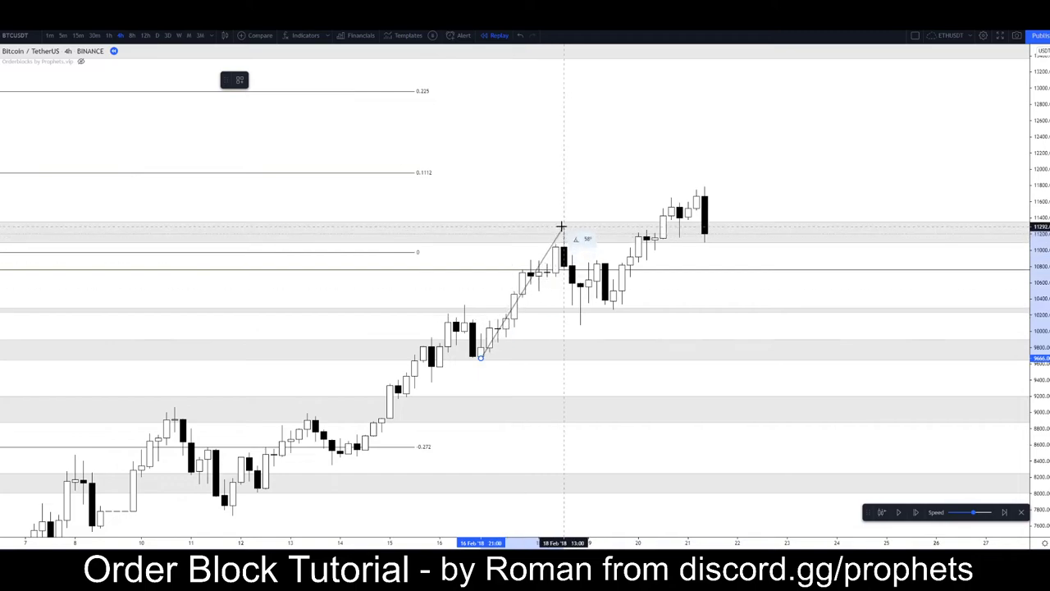
left_click(561, 226)
key("alt+t")
left_click(621, 299)
left_click(704, 168)
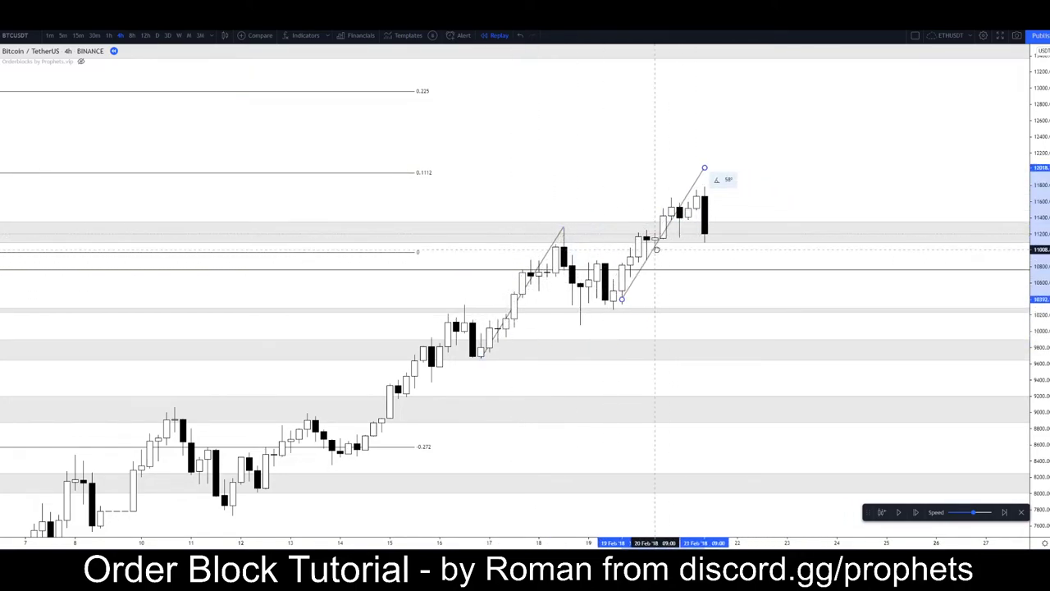
mouse_move(656, 248)
left_mouse_down()
mouse_move(556, 248)
mouse_move(606, 254)
mouse_move(634, 222)
mouse_move(665, 241)
left_mouse_up()
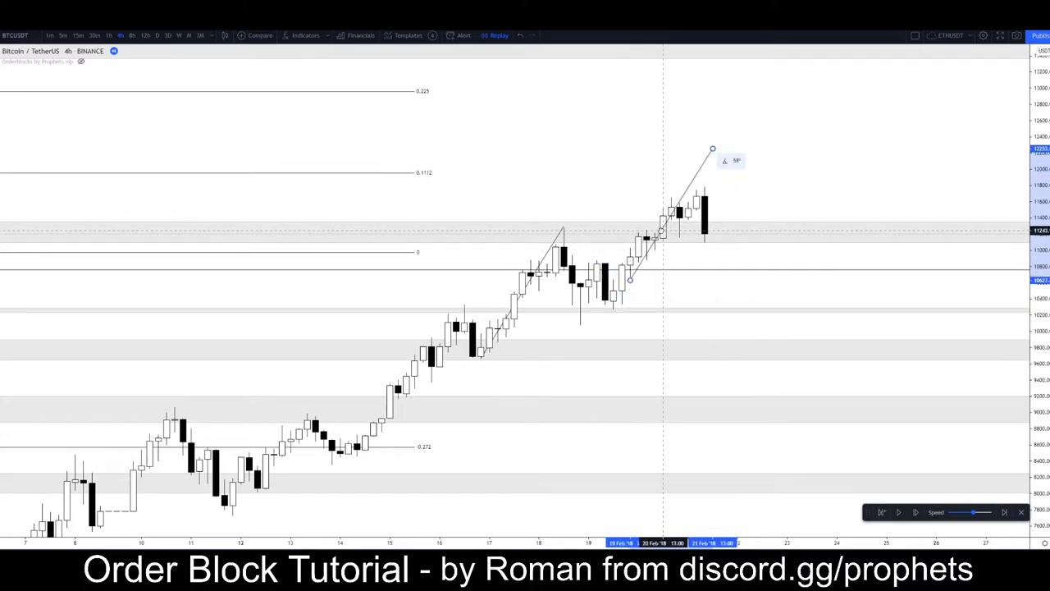
left_click(647, 140)
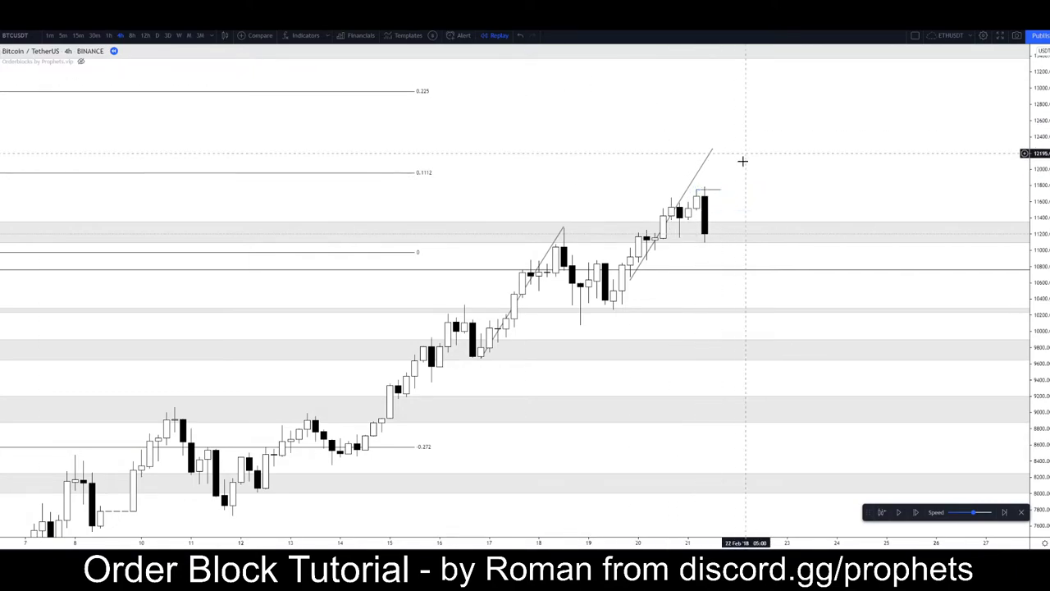
Return to the daily interval and delete the two short rising trend lines over the February rally
left_click(158, 36)
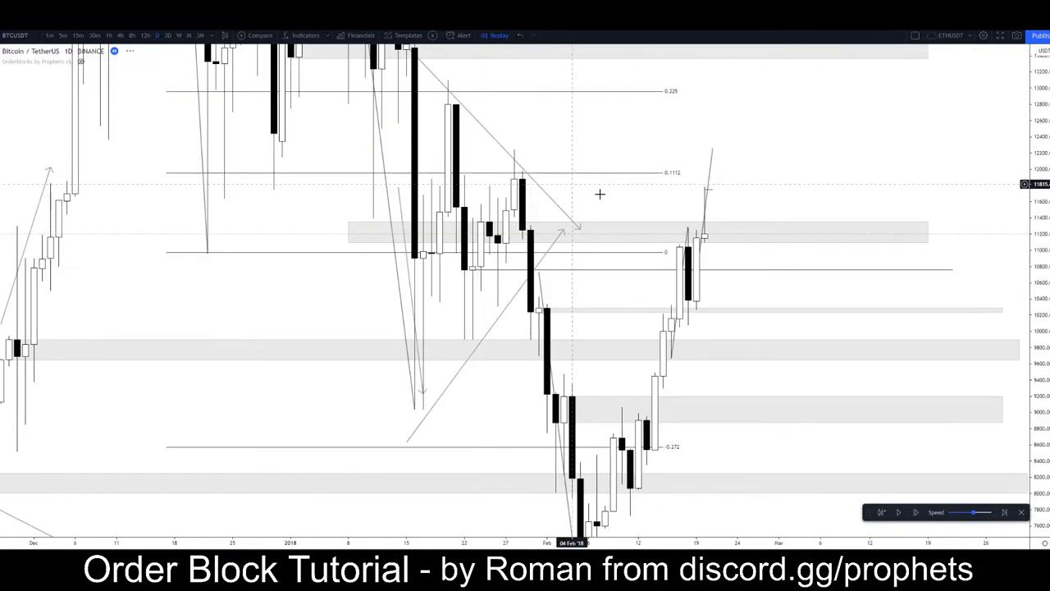
left_click_drag(703, 177, 886, 157)
scroll(886, 156, "up", 2)
left_click_drag(1044, 167, 1044, 281)
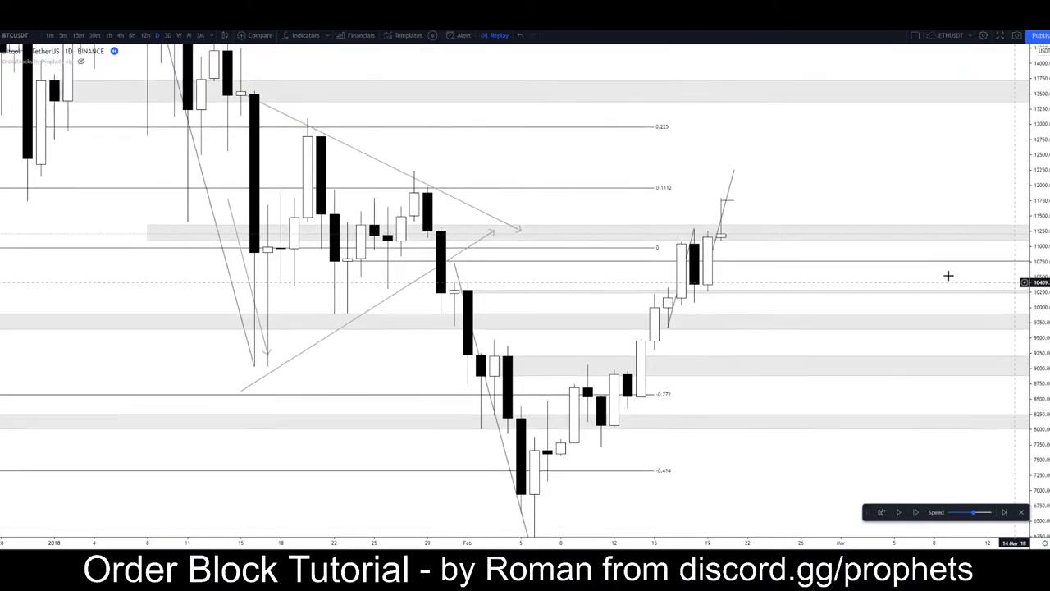
scroll(769, 194, "up", 2)
left_click(669, 185)
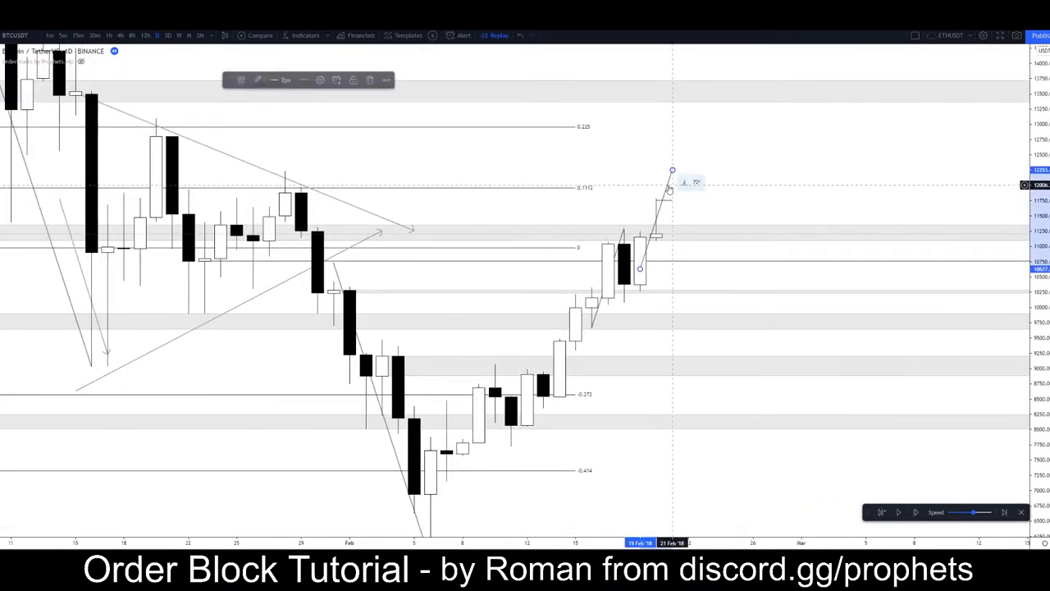
key("Delete")
left_click(620, 247)
key("Delete")
Delete the short horizontal line at the high of the latest daily candle
scroll(772, 179, "down", 4)
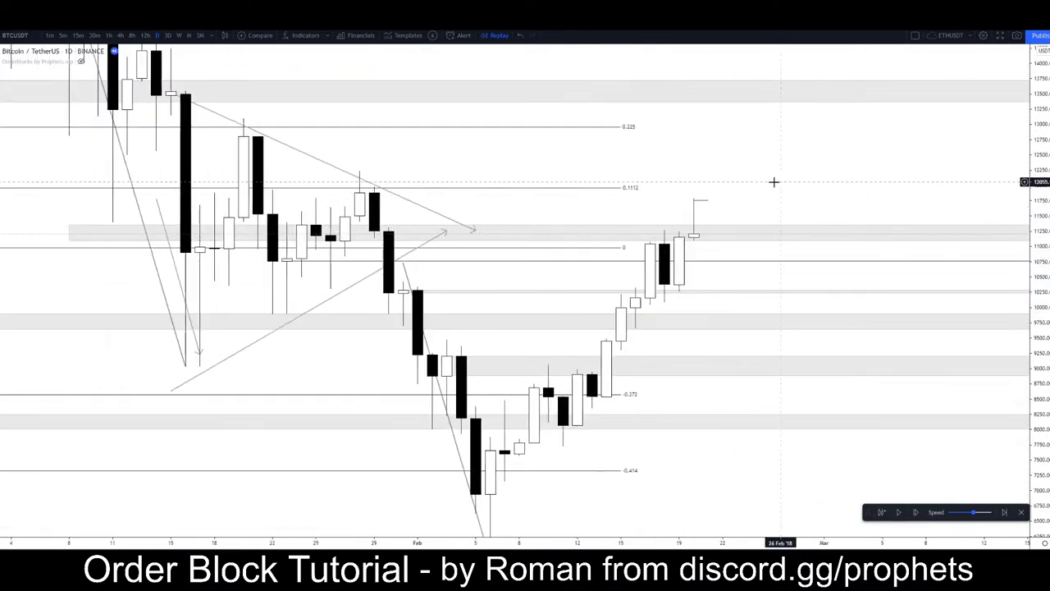
left_click_drag(822, 188, 773, 177)
left_click_drag(1038, 171, 1025, 307)
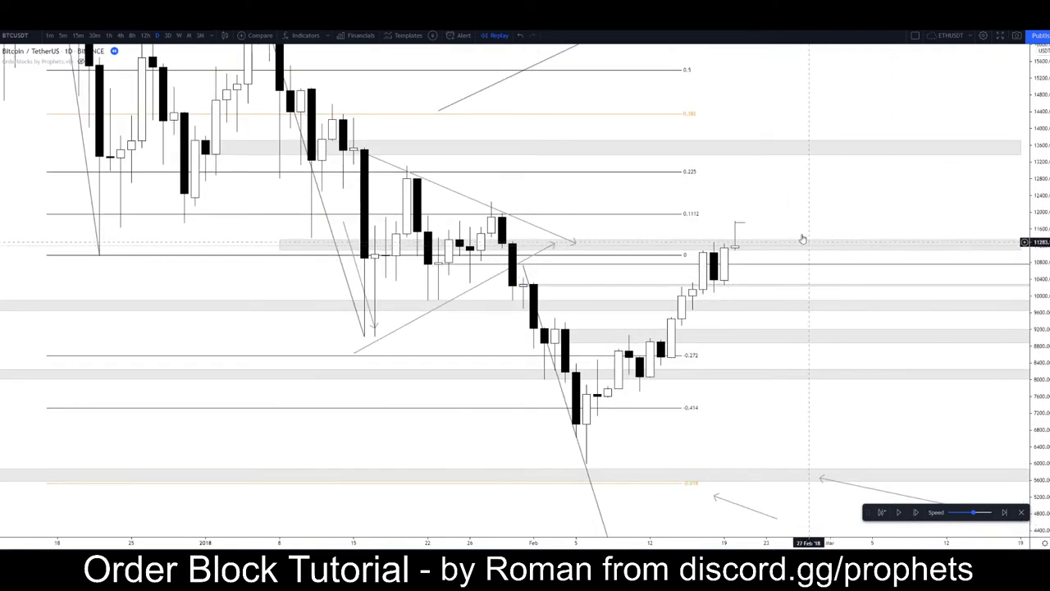
left_click(744, 223)
key("Delete")
left_click_drag(824, 201, 753, 185)
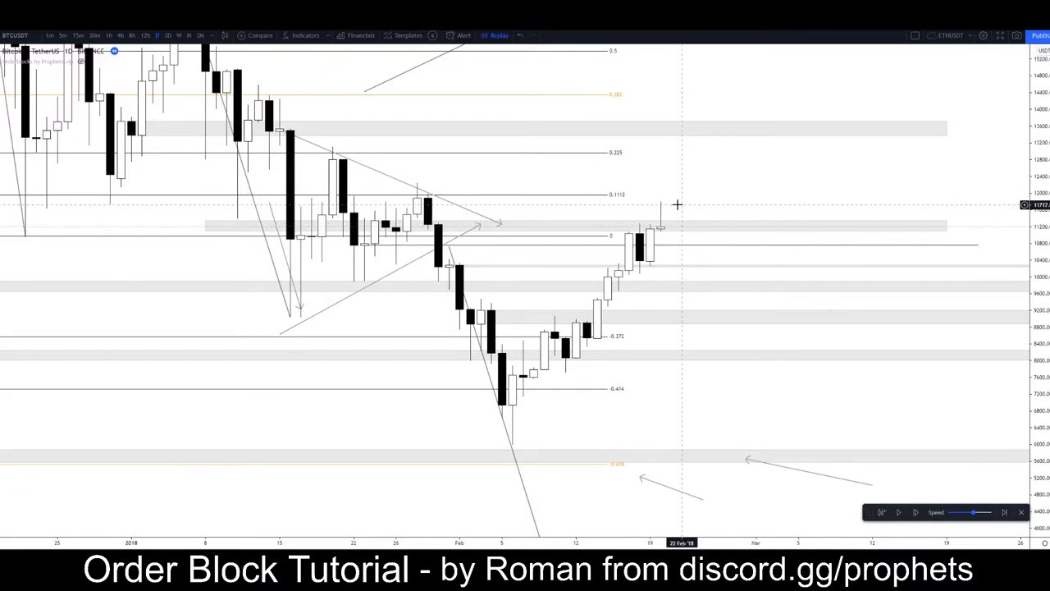
Play the daily replay forward to 22 February 2018
scroll(673, 206, "down", 3)
left_click(769, 223)
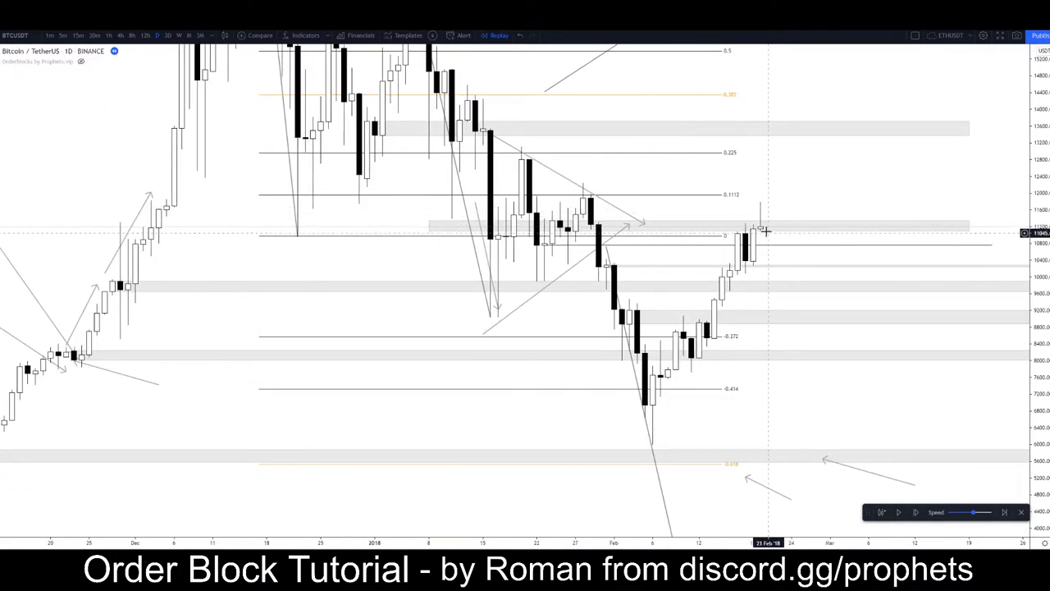
left_click_drag(802, 189, 758, 208)
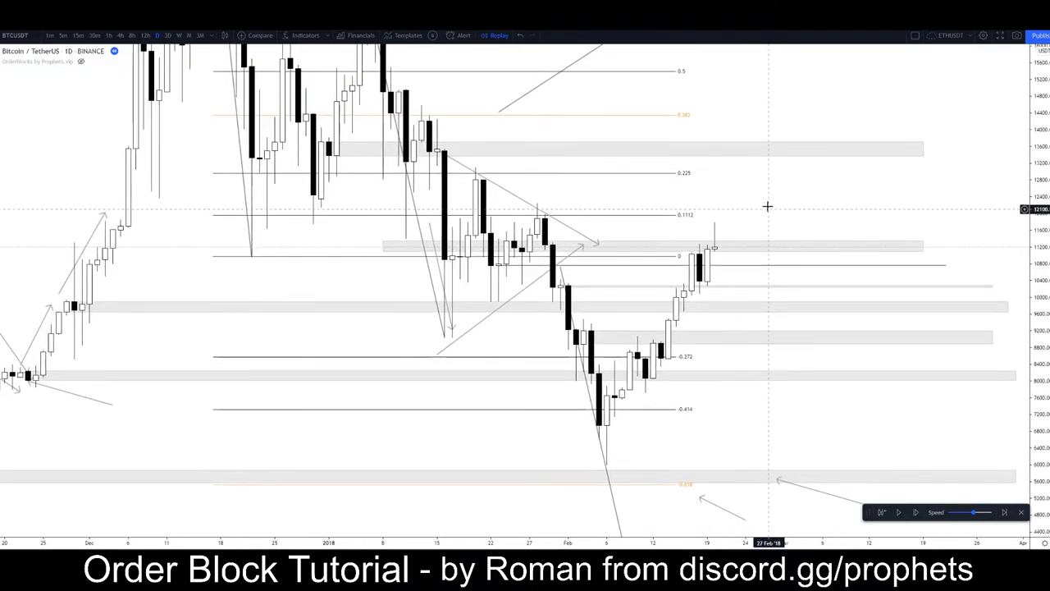
scroll(765, 206, "up", 2)
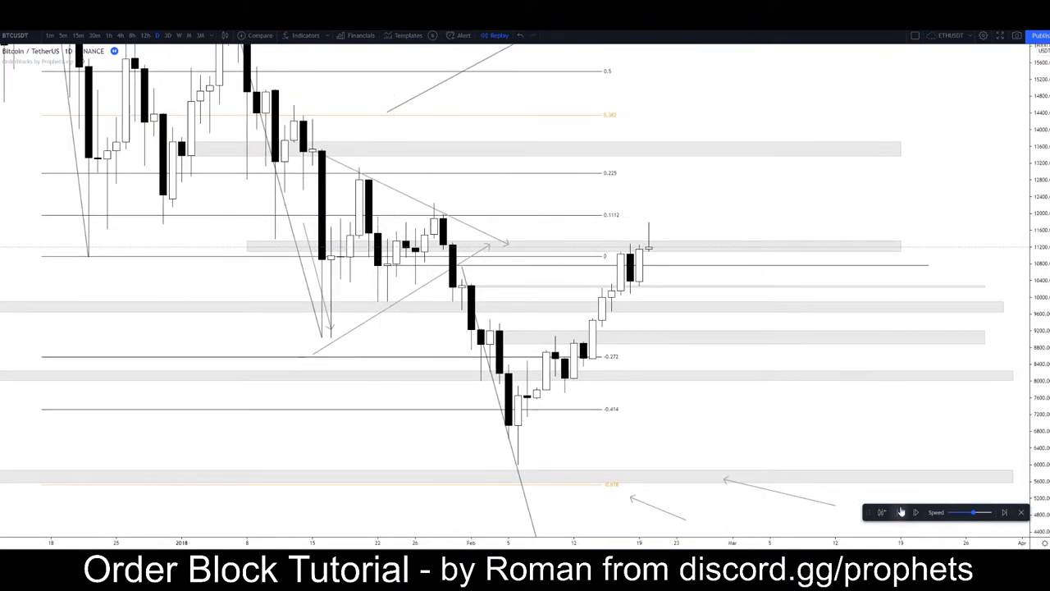
left_click(901, 512)
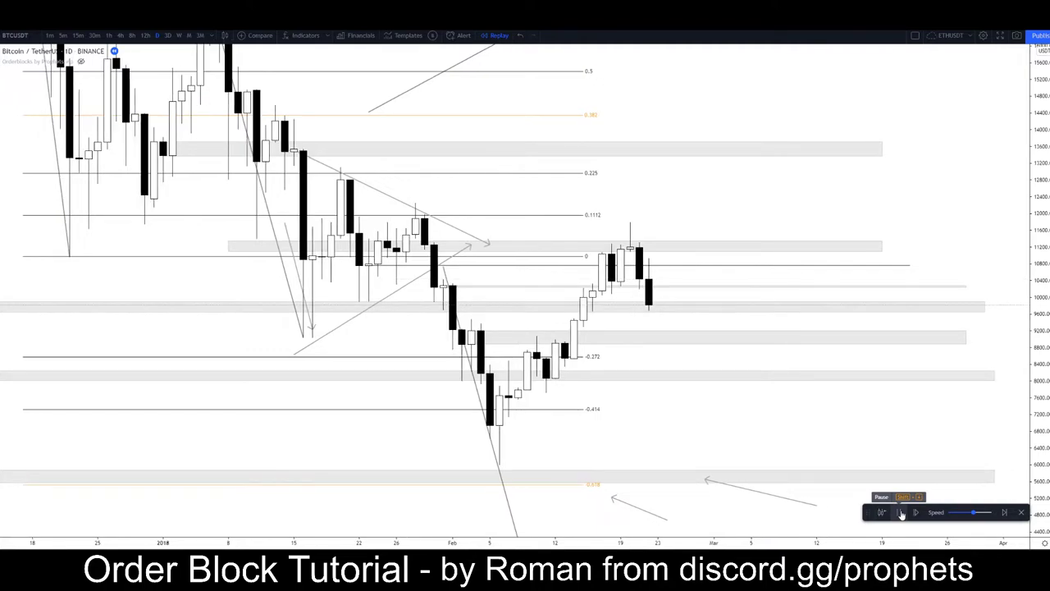
Advance the daily replay to 23 February 2018 and draw a short line to that candle's low inside the zone near 9,700
left_click(900, 514)
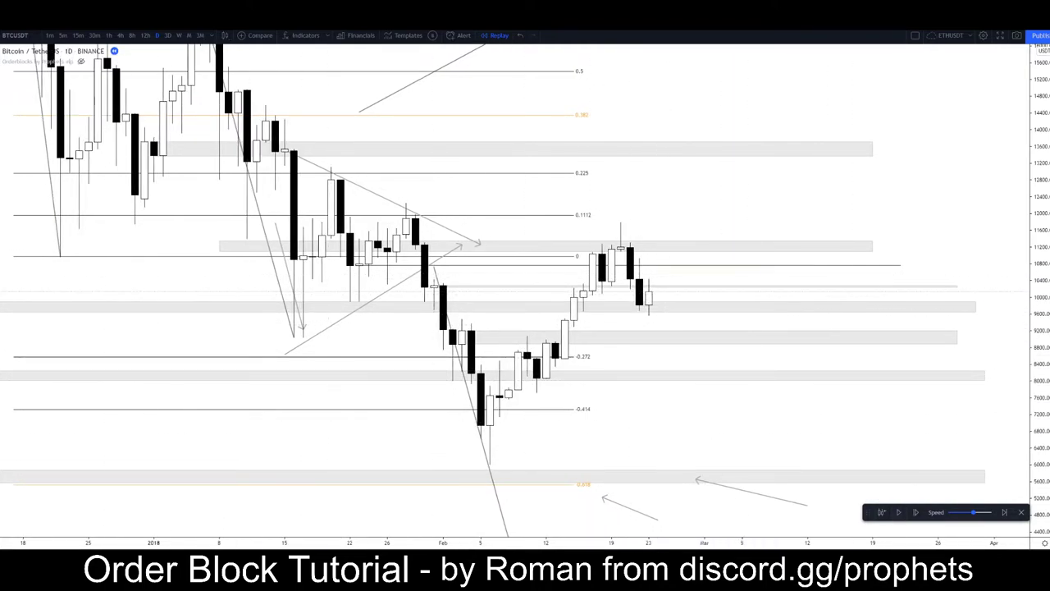
key("alt+f")
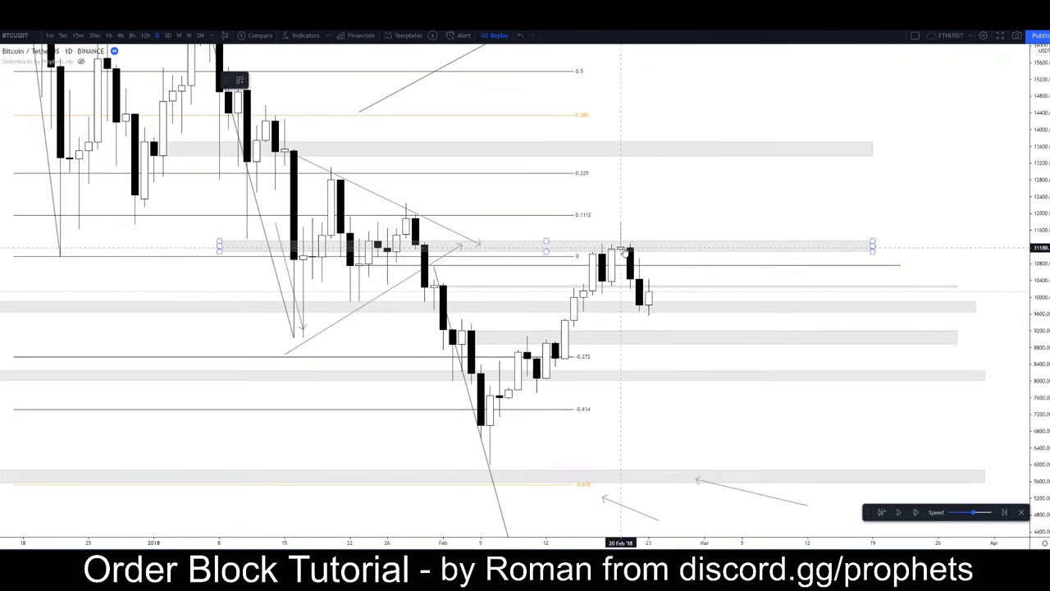
left_click(658, 312)
left_click(687, 313)
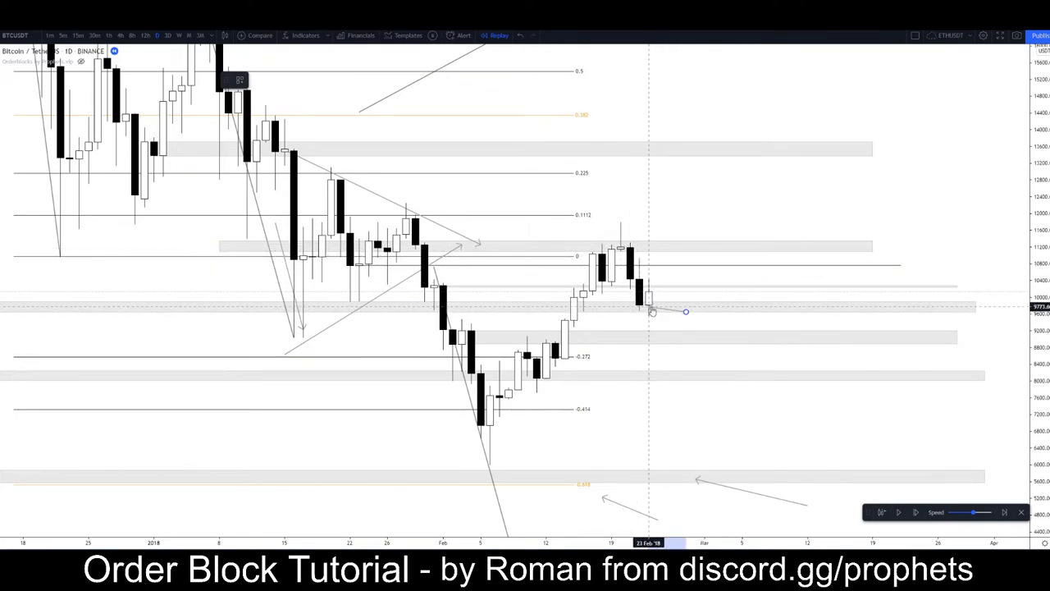
left_click(649, 307)
left_click(644, 317)
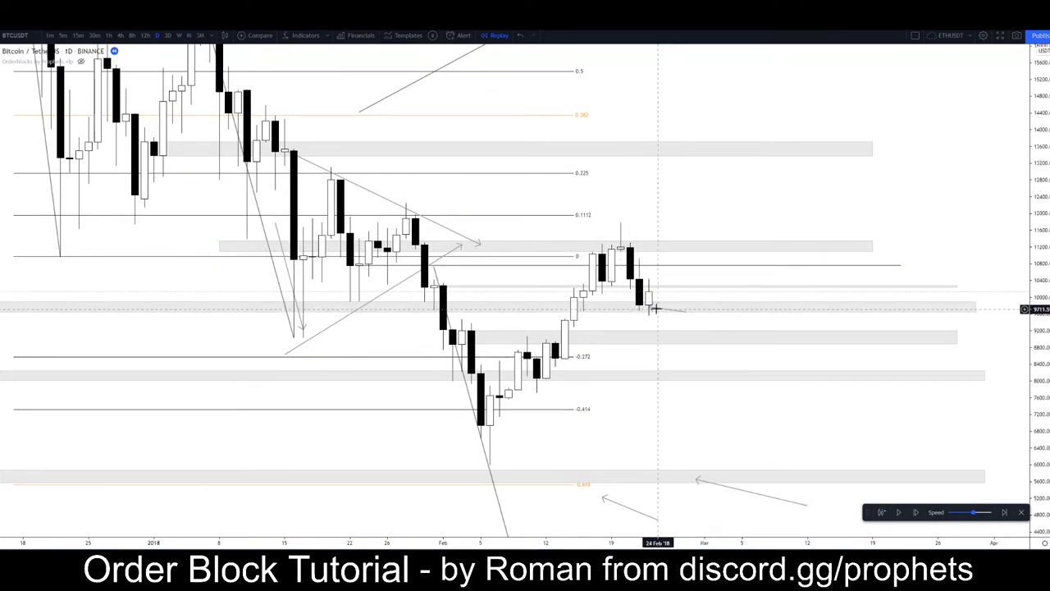
Draw a short horizontal line at about 9,352 from the 24 February 2018 candle to 28 February
scroll(347, 331, "down", 3)
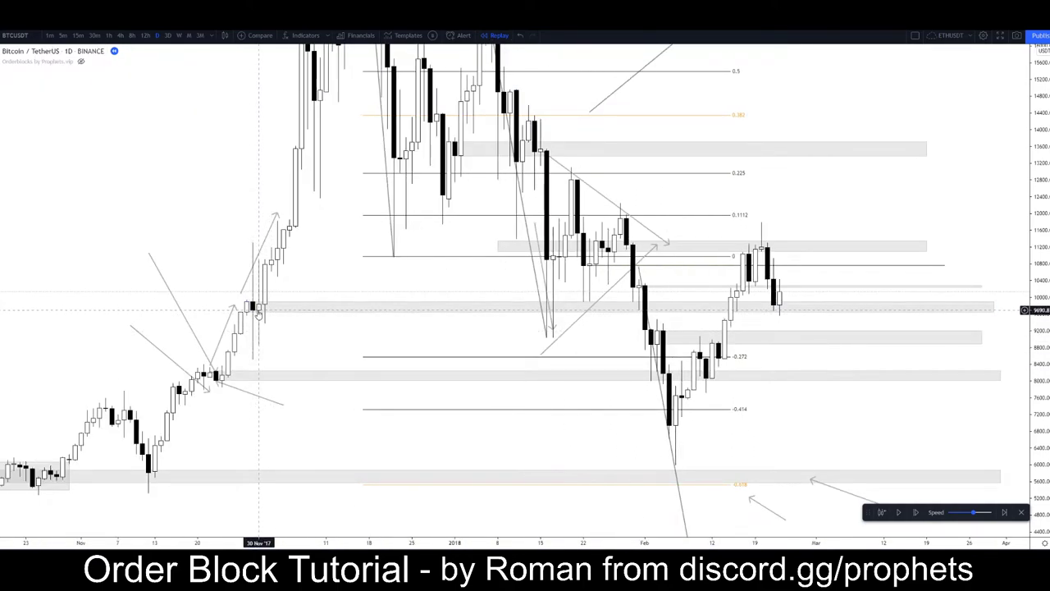
scroll(363, 323, "up", 3)
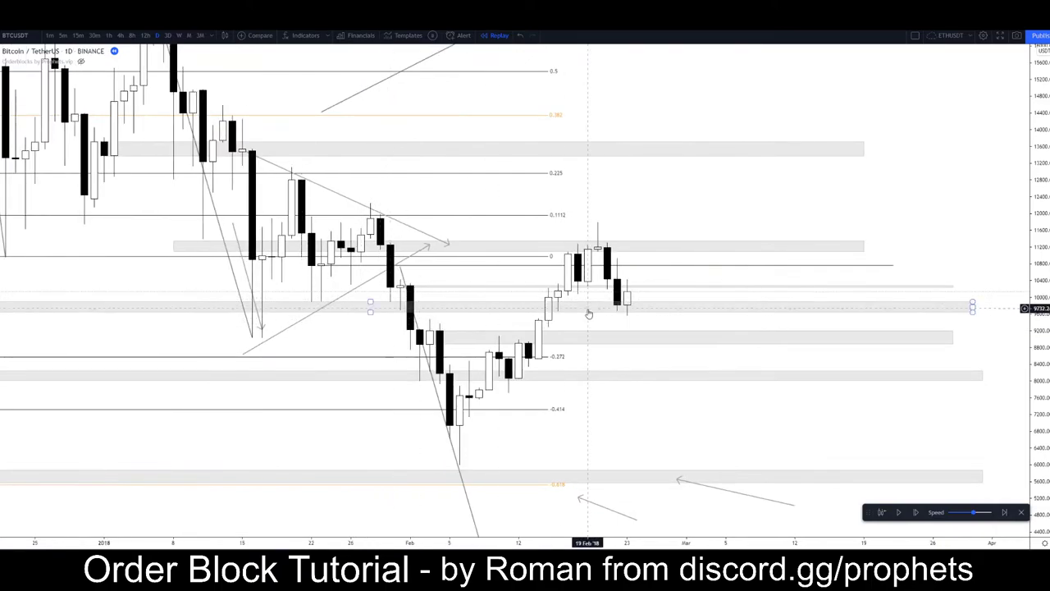
left_click_drag(586, 316, 597, 316)
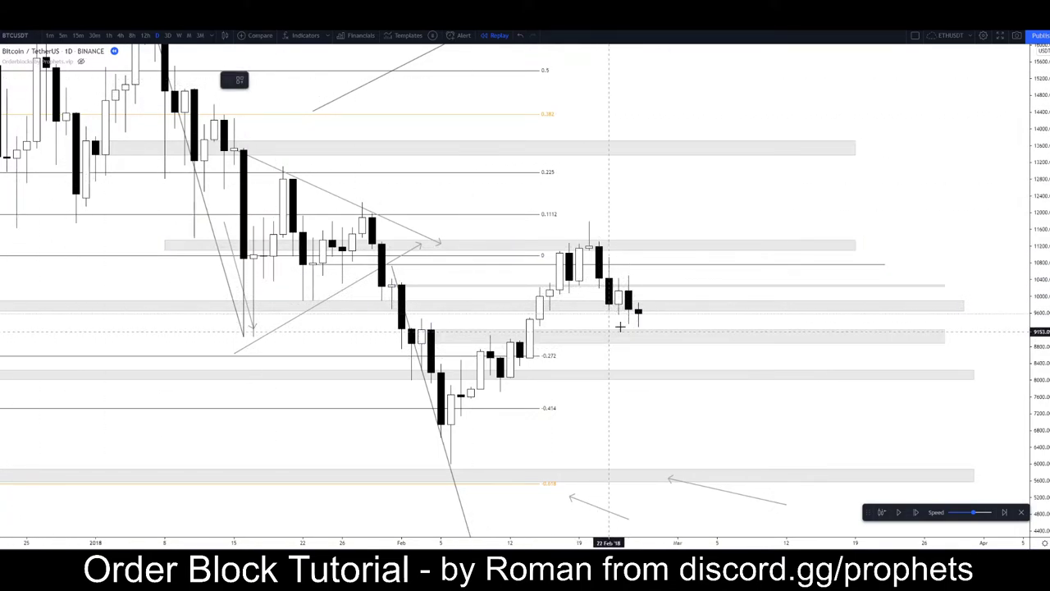
left_click(665, 332, "shift")
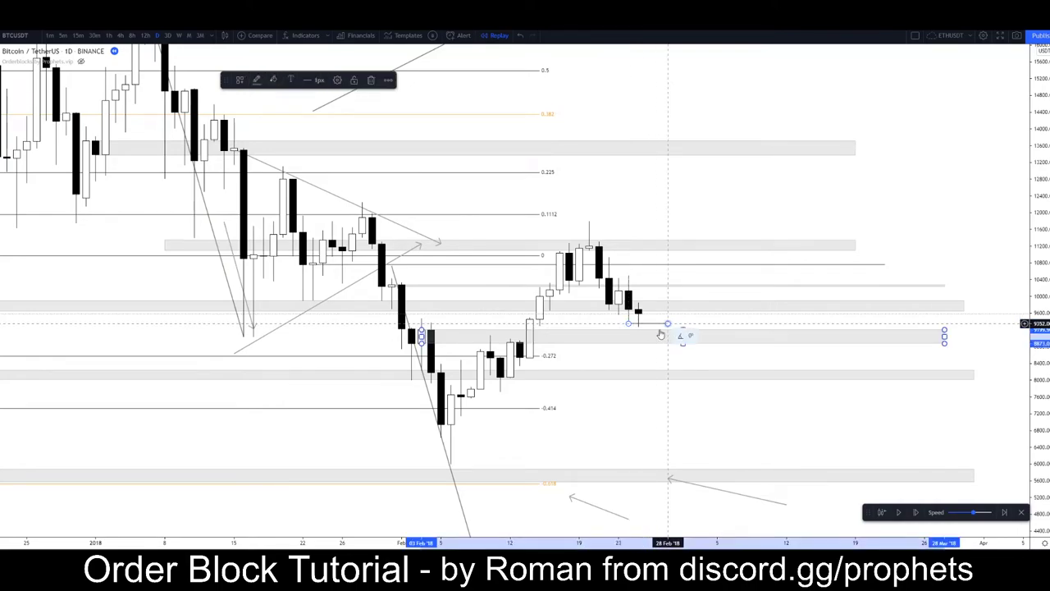
left_click(598, 317)
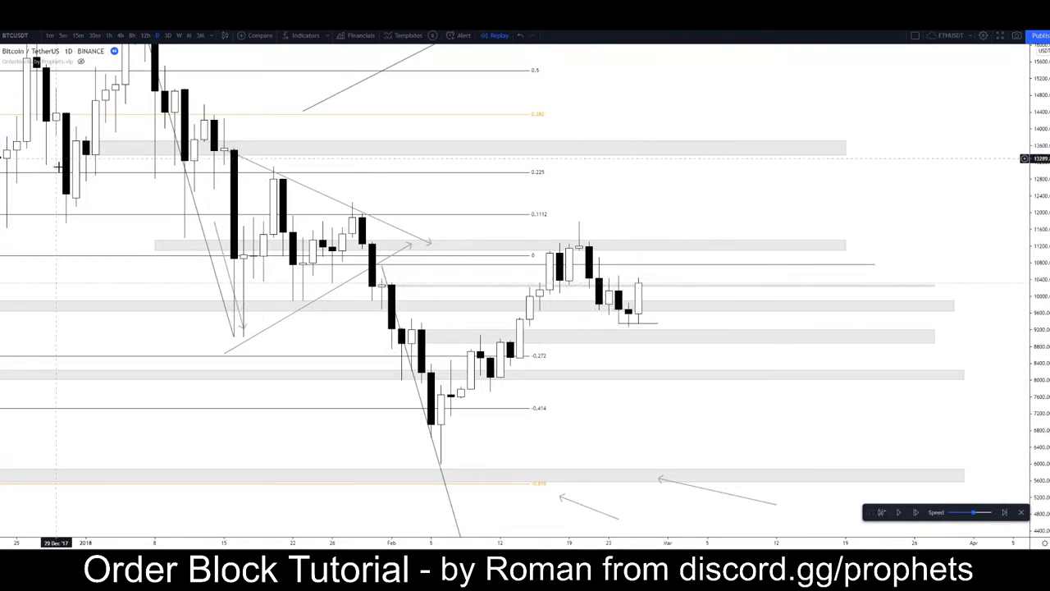
Draw an order block rectangle from the 23 February candle to late March, spanning about 9,850 to 10,150
left_click(0, 101)
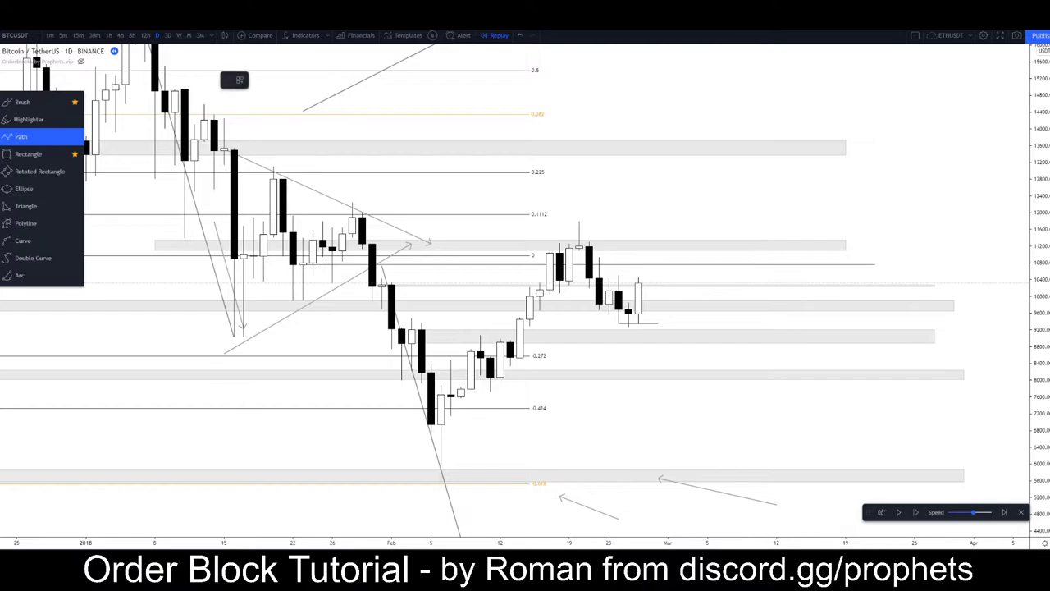
left_click(21, 137)
left_click(609, 295)
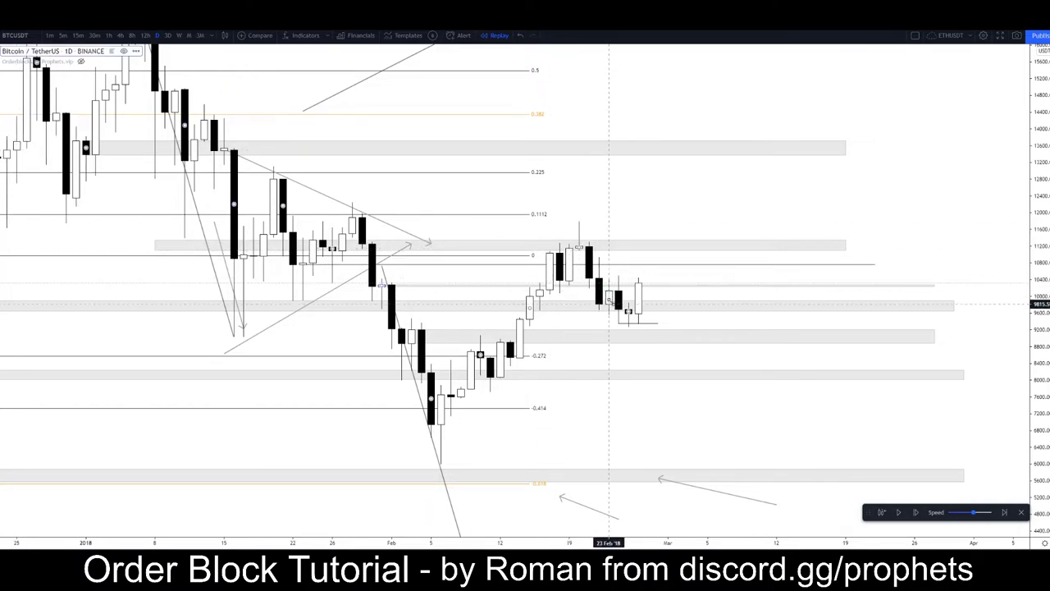
left_click_drag(609, 296, 962, 299)
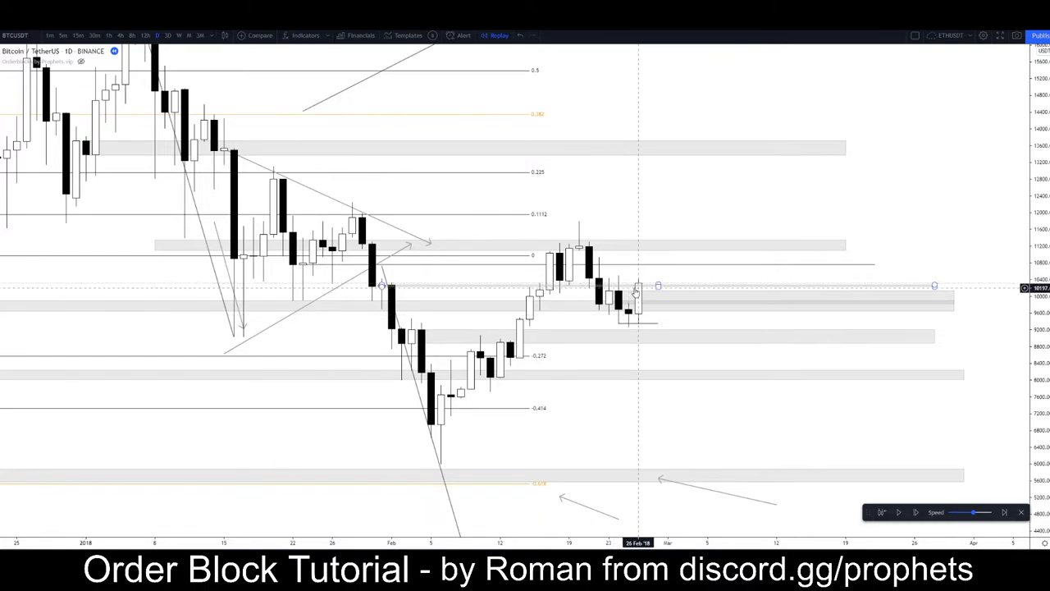
Play the daily replay forward to 1 March 2018 and compare price with the order blocks near 10,000 and 11,200
scroll(623, 297, "down", 2)
left_click_drag(762, 219, 619, 218)
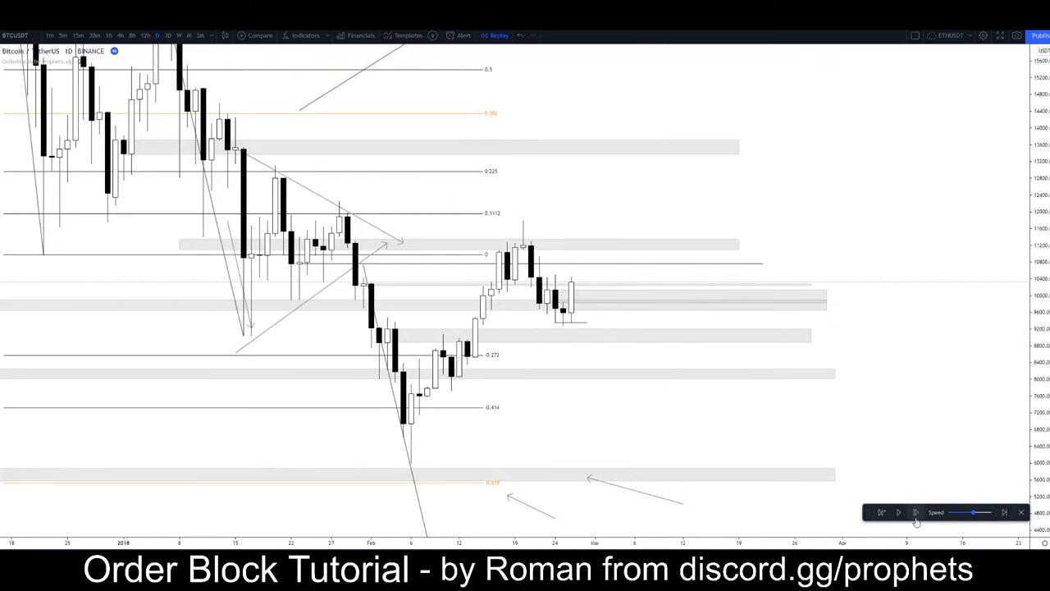
left_click(902, 512)
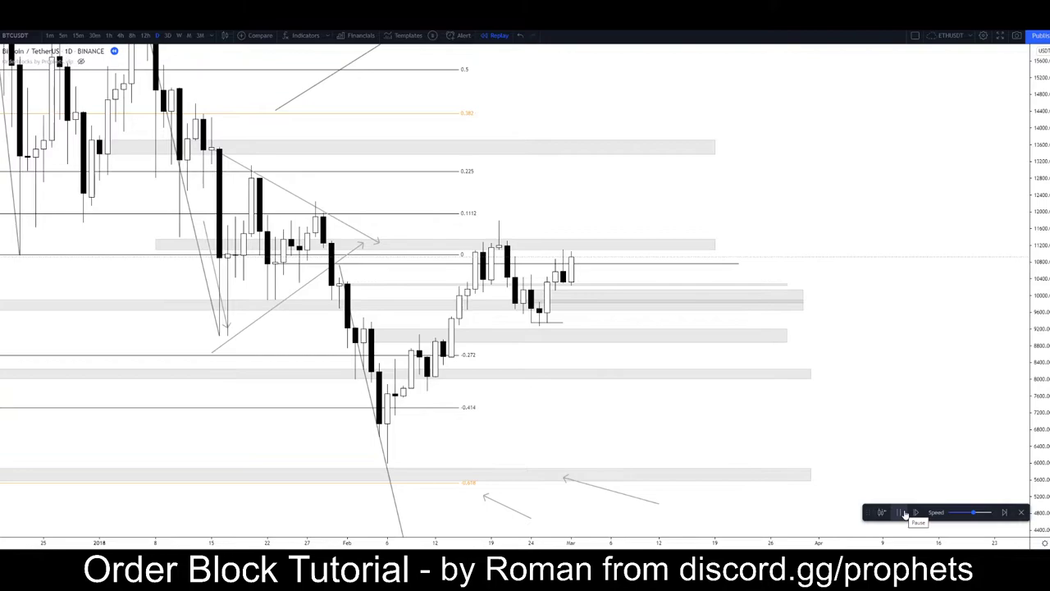
left_click(558, 301)
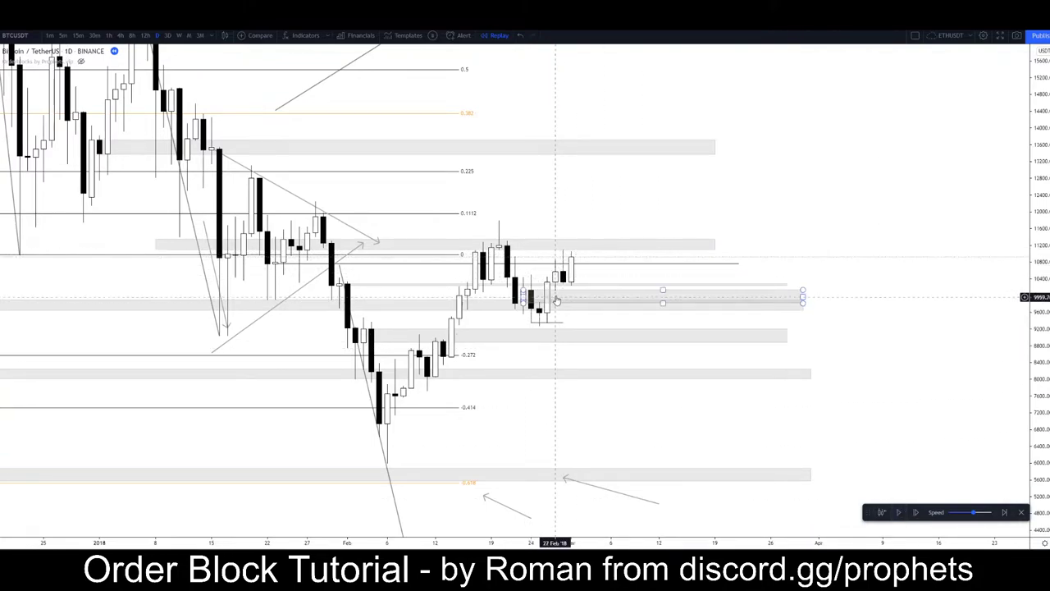
left_click(561, 289)
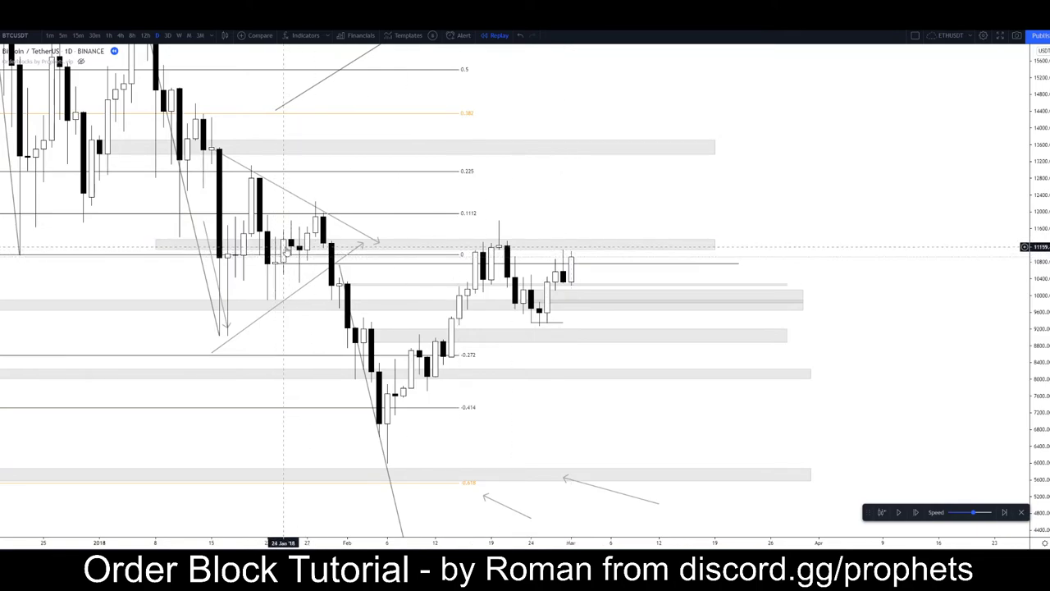
left_click(301, 244)
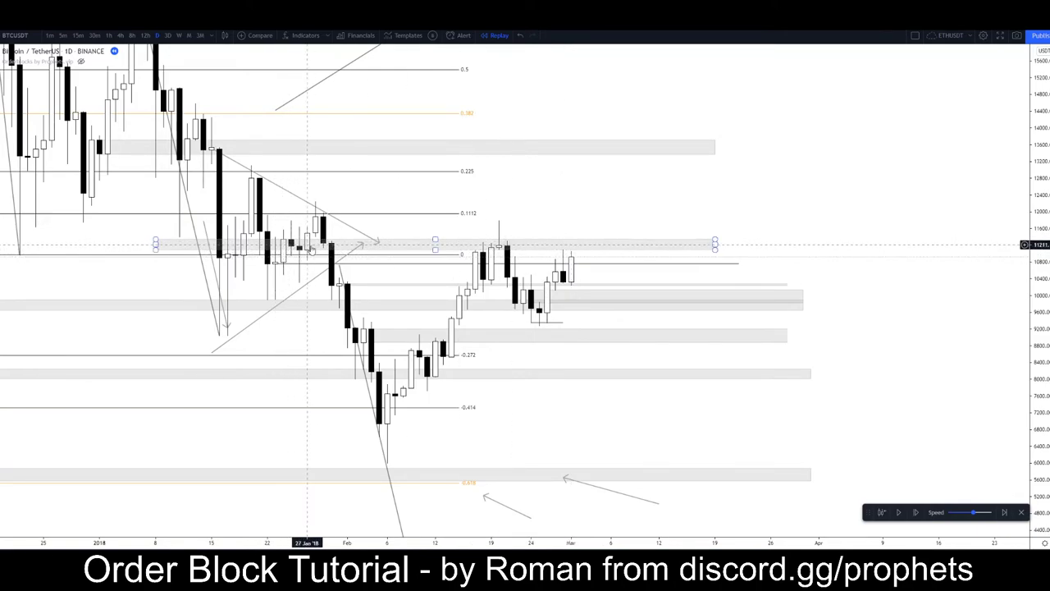
left_click(568, 255)
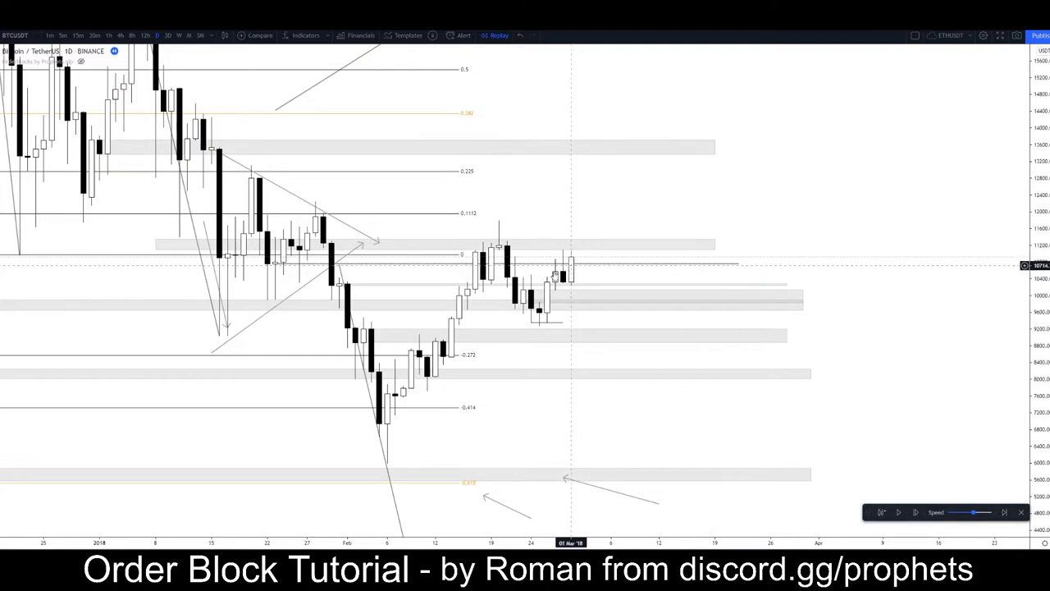
Delete the Fibonacci levels drawn across the December to February decline
left_click_drag(444, 262, 603, 234)
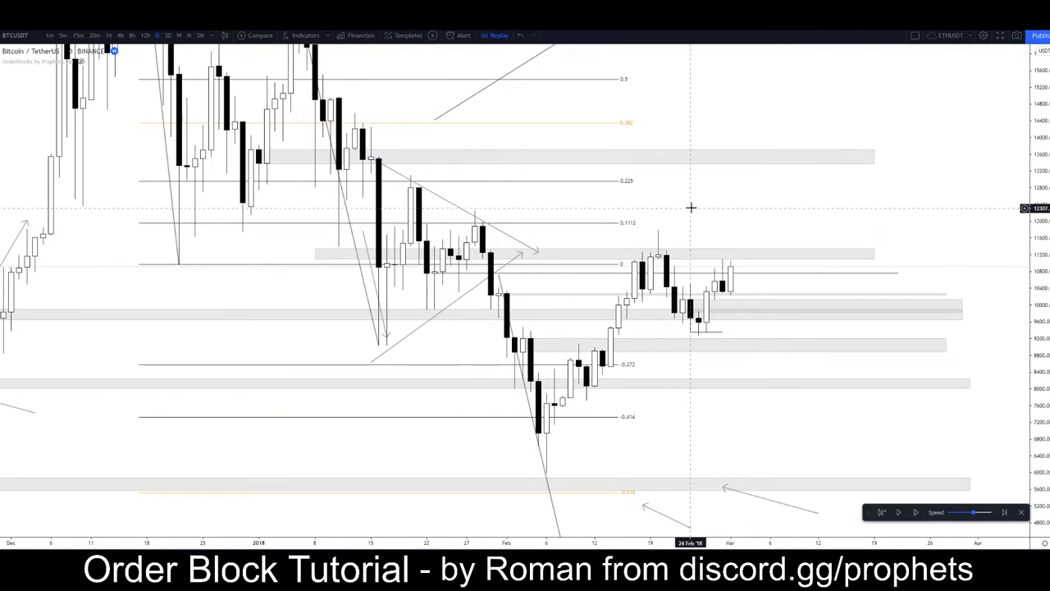
left_click(267, 361)
key("Delete")
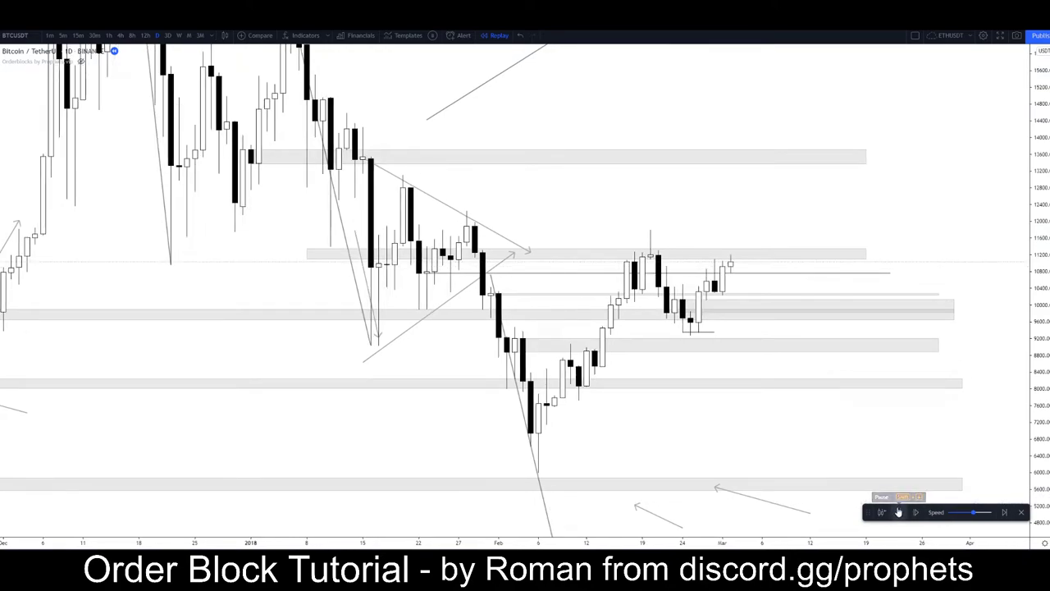
Play the replay to 3 March 2018 and draw a horizontal arrow at about 11,500 from the mid-February highs past the latest candle
left_click(898, 511)
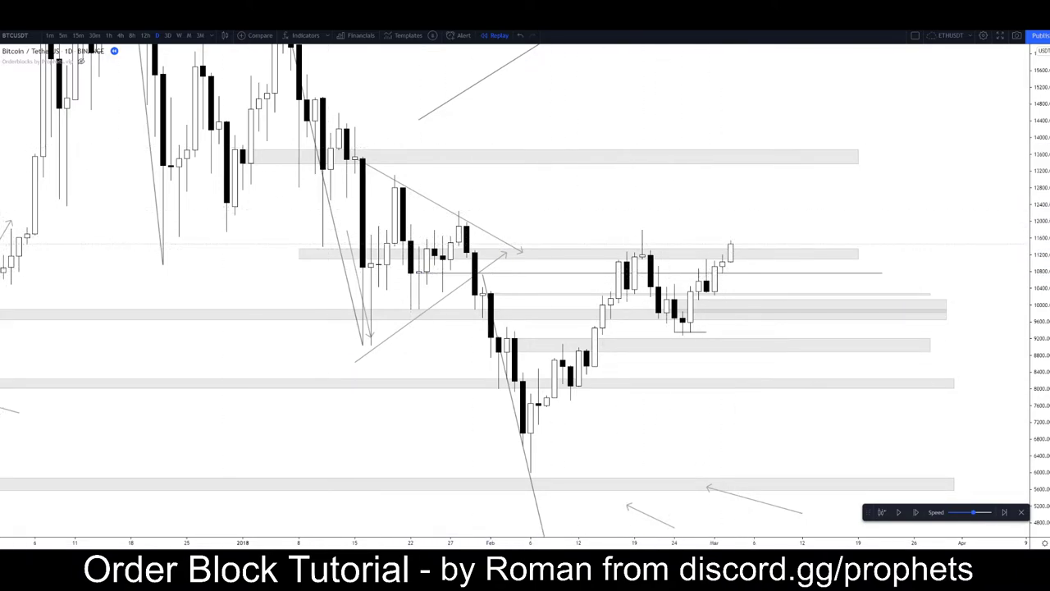
left_click(1, 102)
left_click(25, 140)
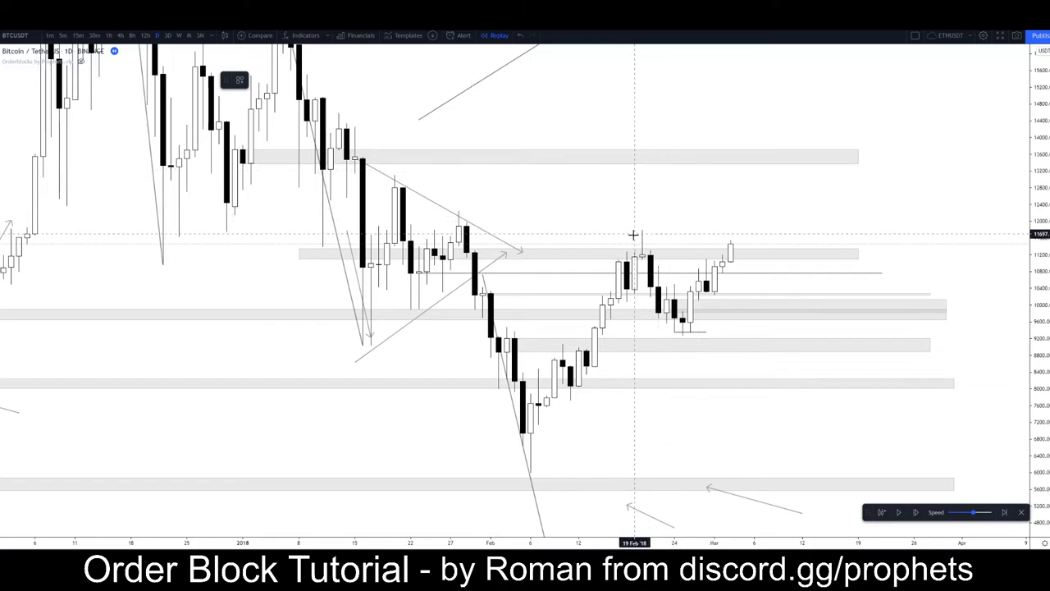
left_click(627, 245)
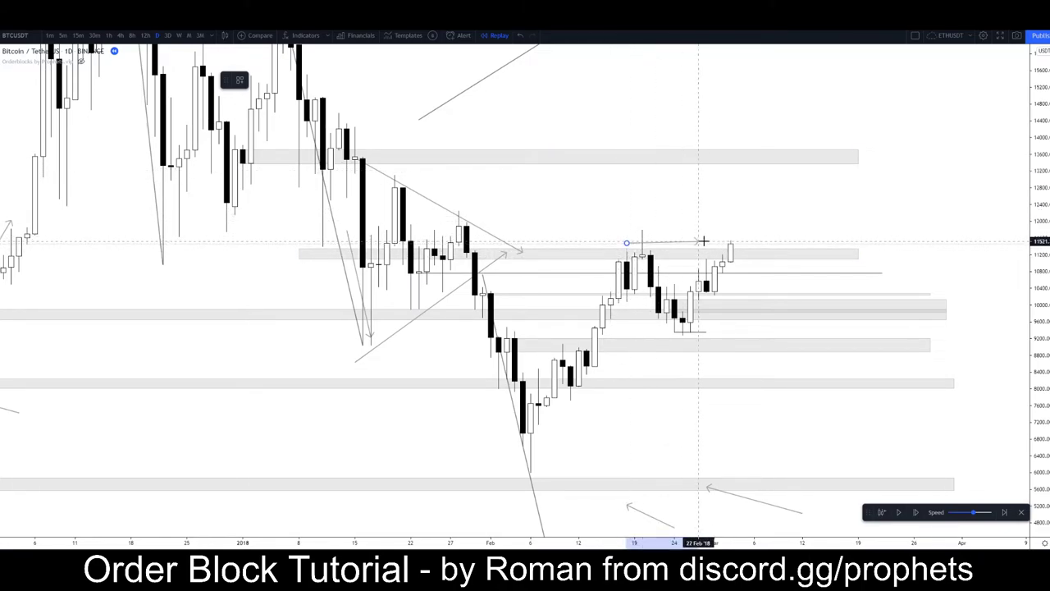
left_click(769, 245)
left_click(707, 212)
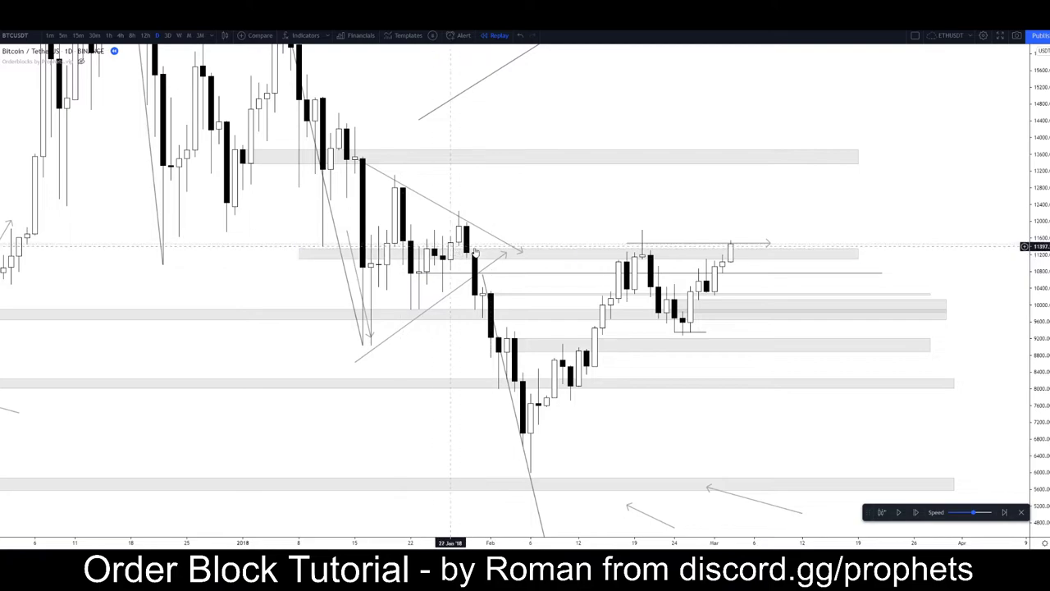
Trace the price swings with a zigzag path from mid-January through the early-February low and February highs to the latest March candle
scroll(588, 183, "down", 2)
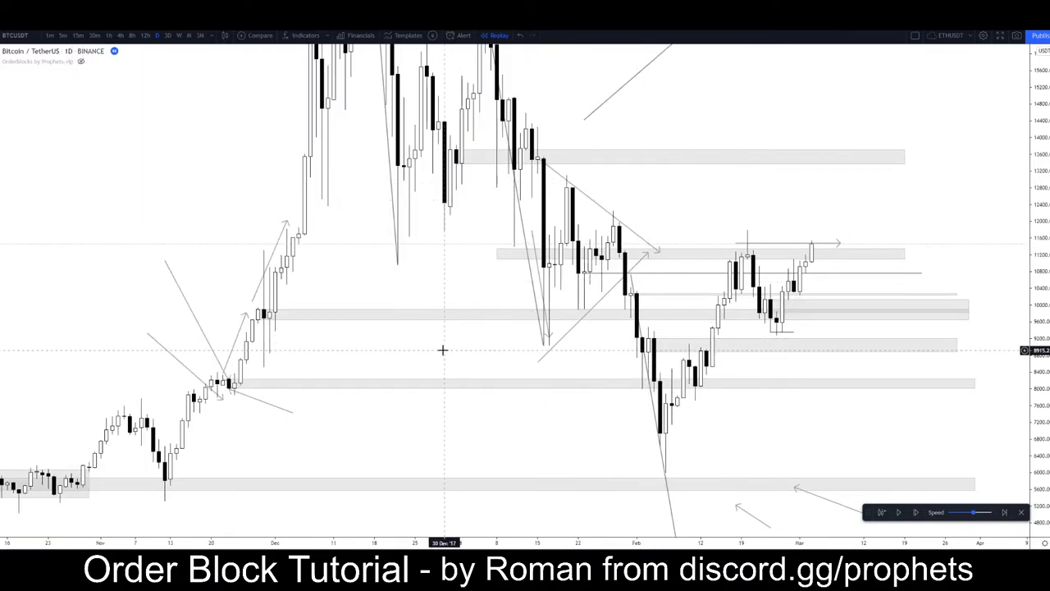
scroll(435, 343, "up", 3)
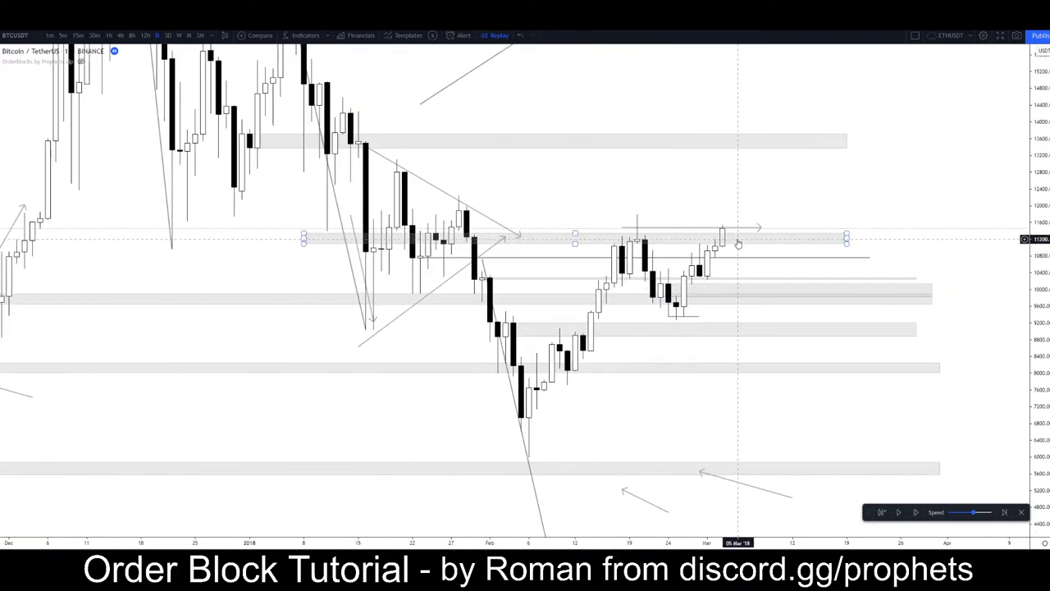
left_click_drag(710, 202, 638, 184)
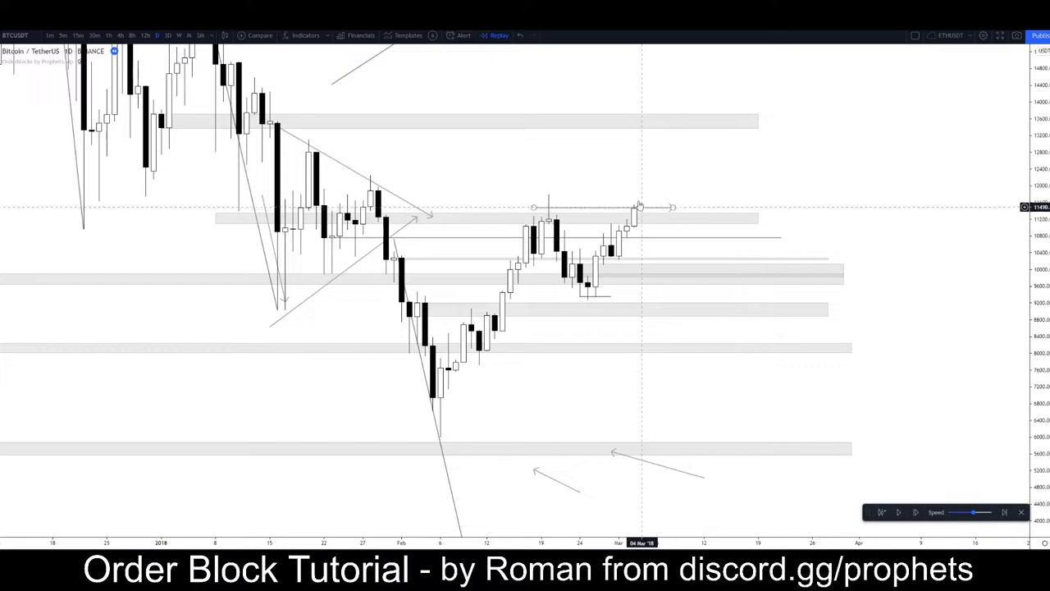
scroll(639, 205, "down", 6)
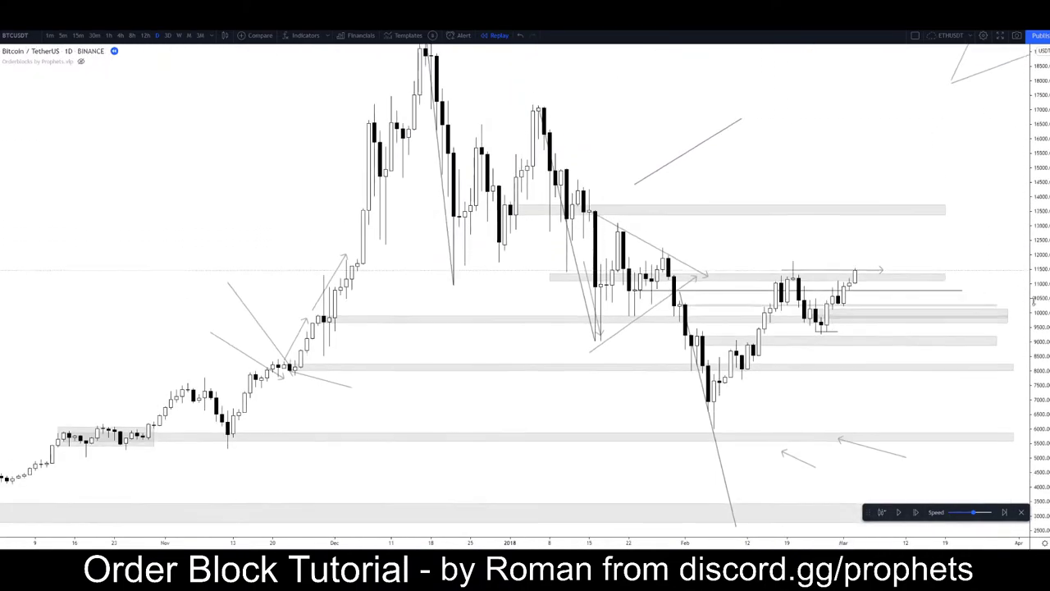
left_click_drag(1034, 301, 1033, 357)
left_click_drag(786, 173, 594, 169)
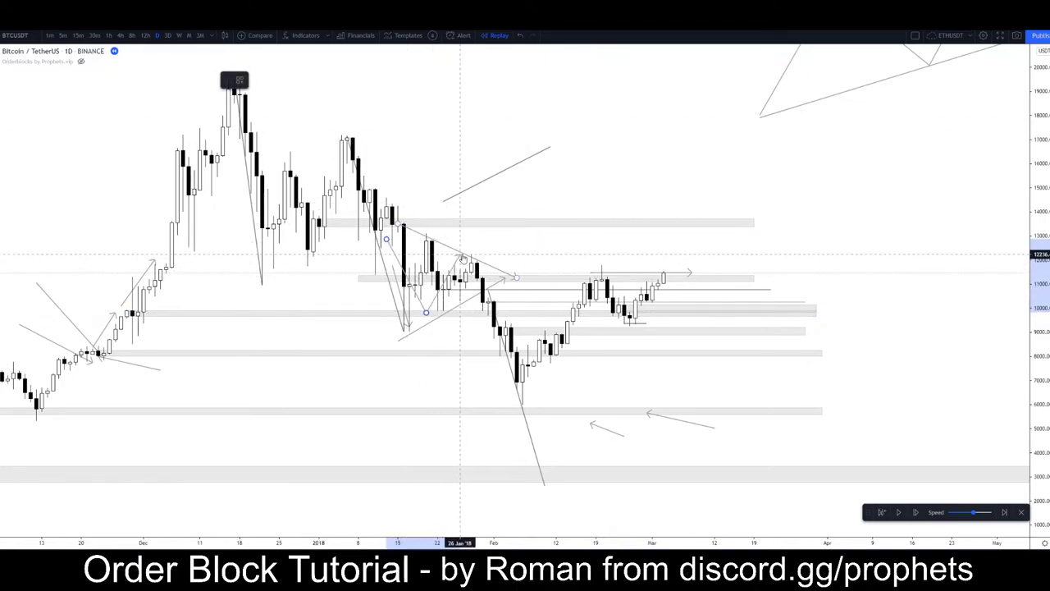
left_click(522, 391)
left_click(595, 272)
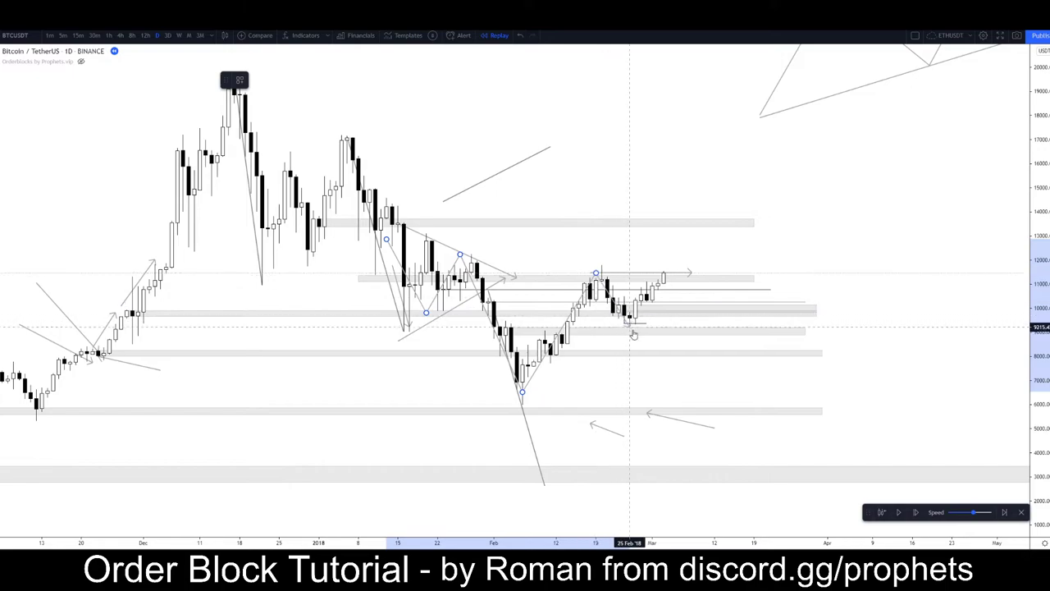
left_click(635, 329)
left_click(669, 275)
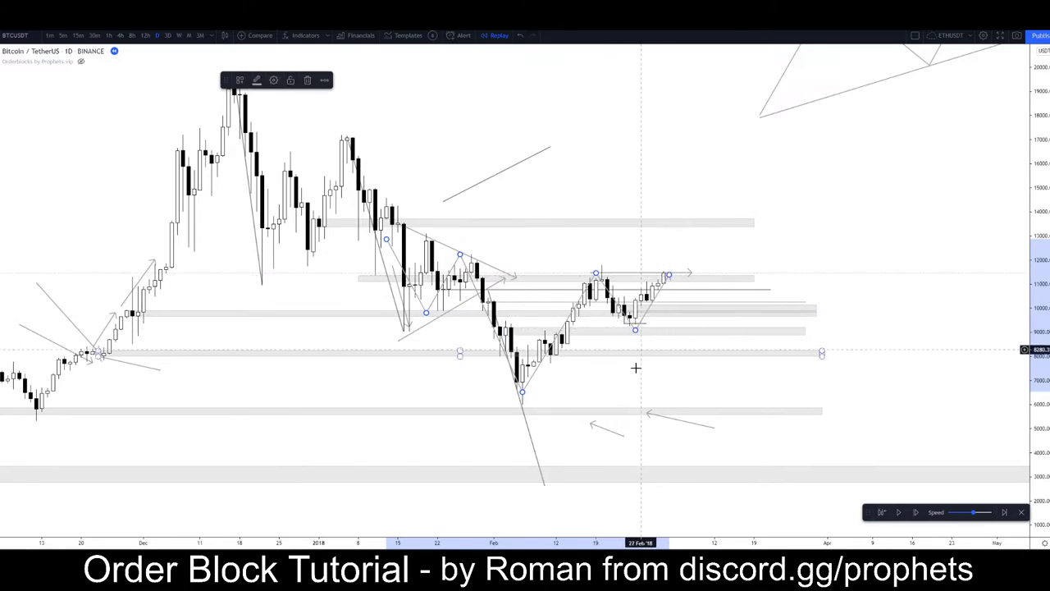
left_click(561, 241)
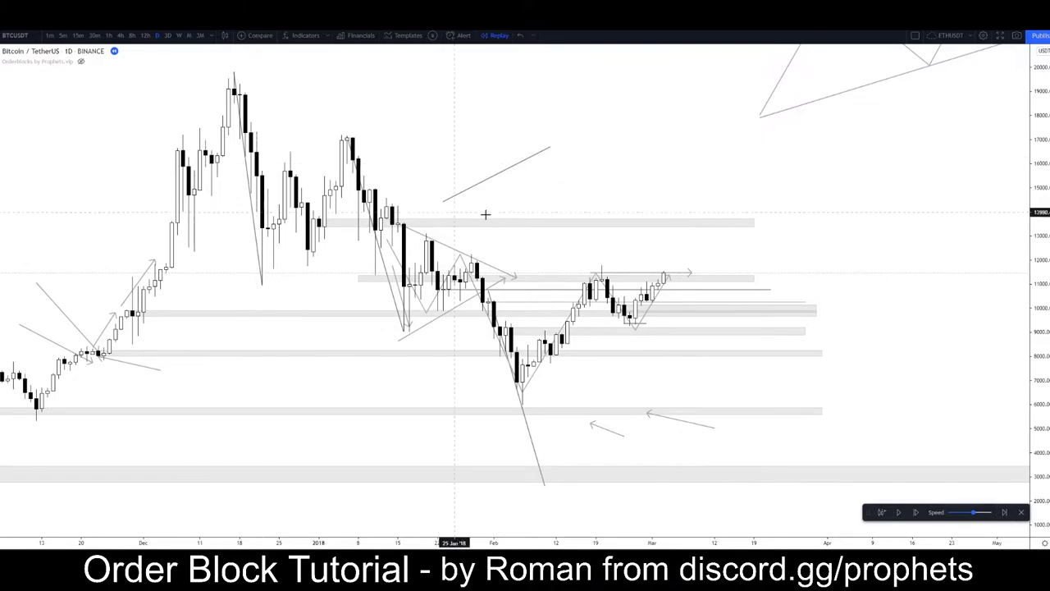
Draw an arrow from mid-March at about 11,900 pointing back to the latest candle at the upper order block
left_click(748, 263)
left_click(670, 275)
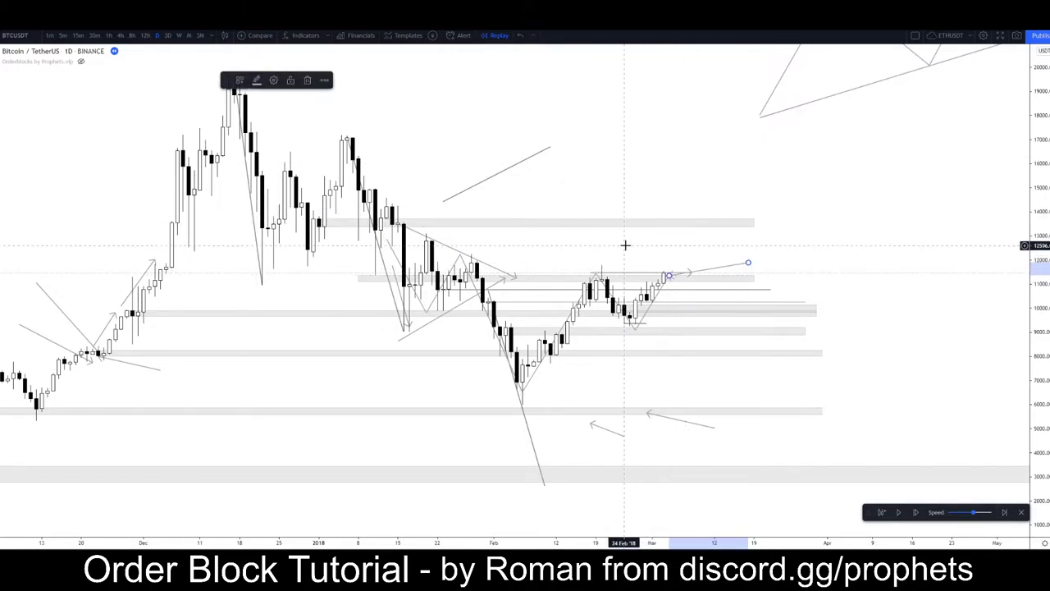
left_click(625, 245)
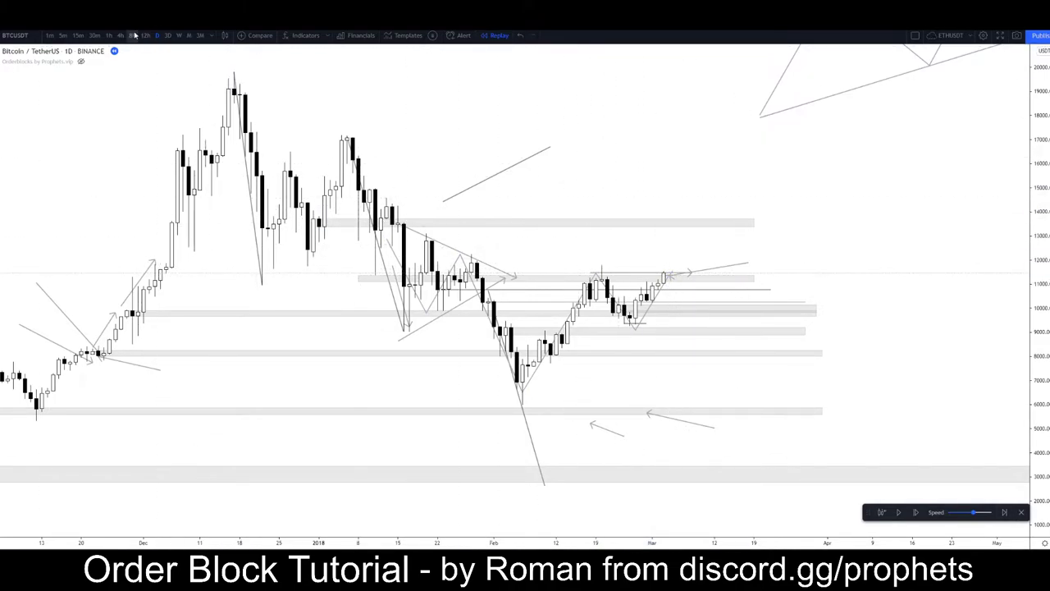
scroll(642, 255, "up", 2)
left_click_drag(1024, 391, 995, 319)
left_click_drag(1036, 348, 994, 134)
scroll(712, 188, "up", 2)
left_click_drag(706, 192, 942, 233)
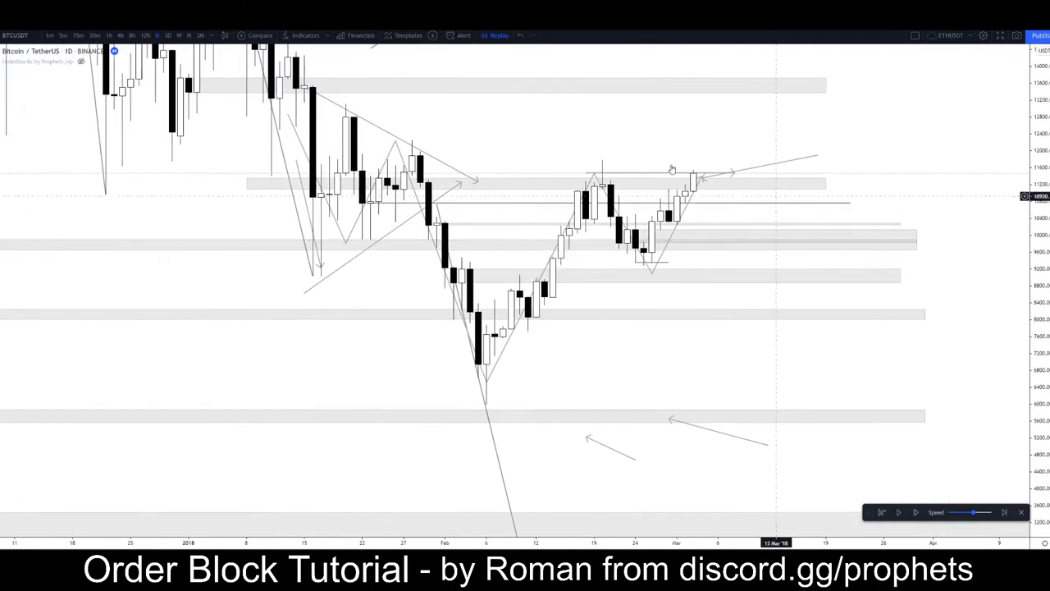
Advance the replay to 4 March 2018 and draw an arrow from 12 February at about 12,200 down to the 20 February candle at about 11,290
scroll(584, 144, "up", 1)
left_click_drag(578, 140, 668, 141)
scroll(607, 133, "up", 1)
left_click_drag(539, 129, 510, 147)
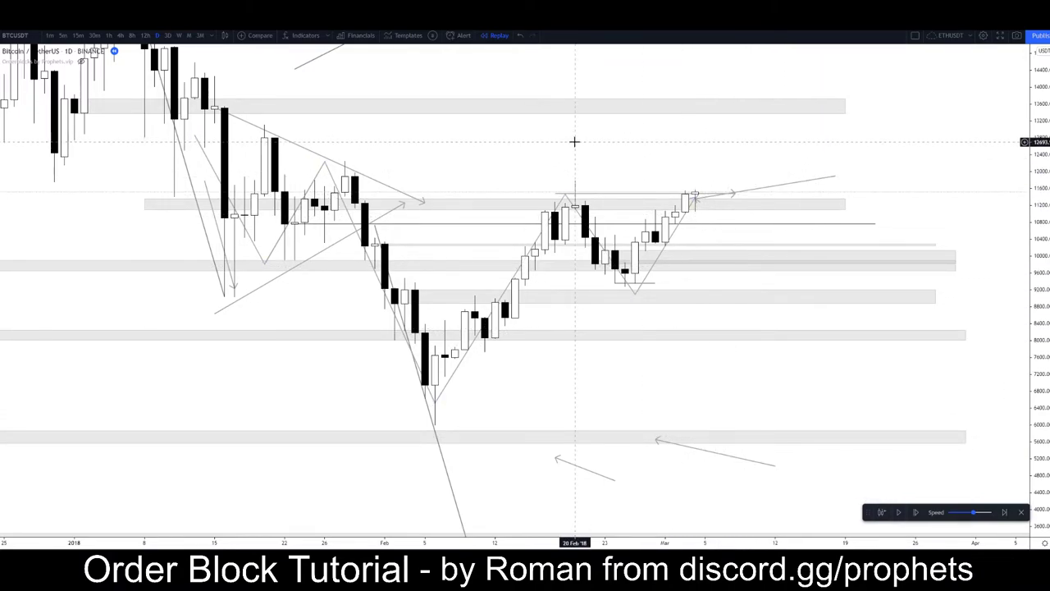
left_click_drag(574, 141, 628, 237)
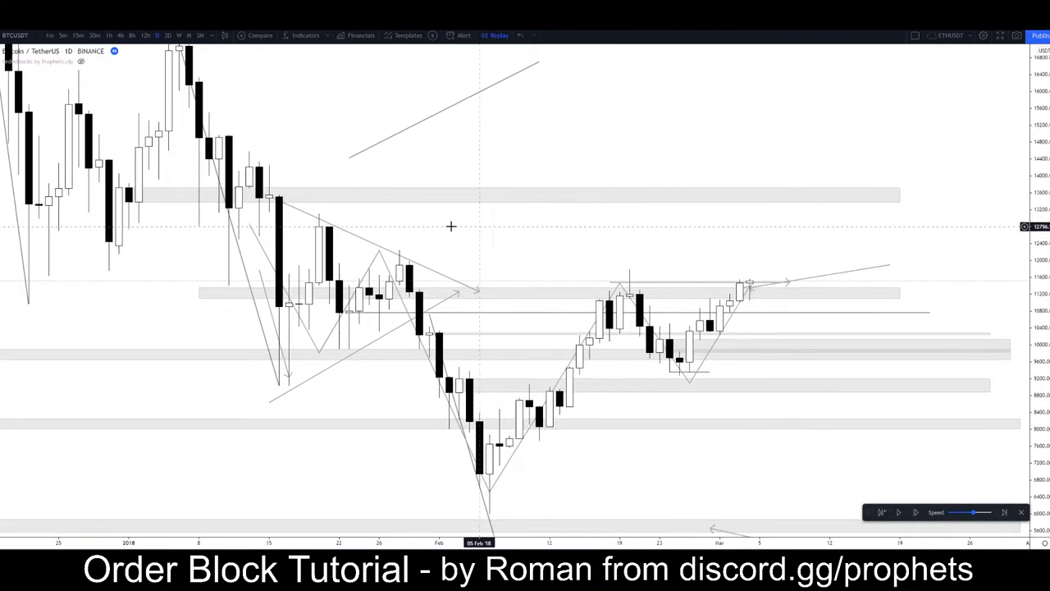
left_click(549, 251)
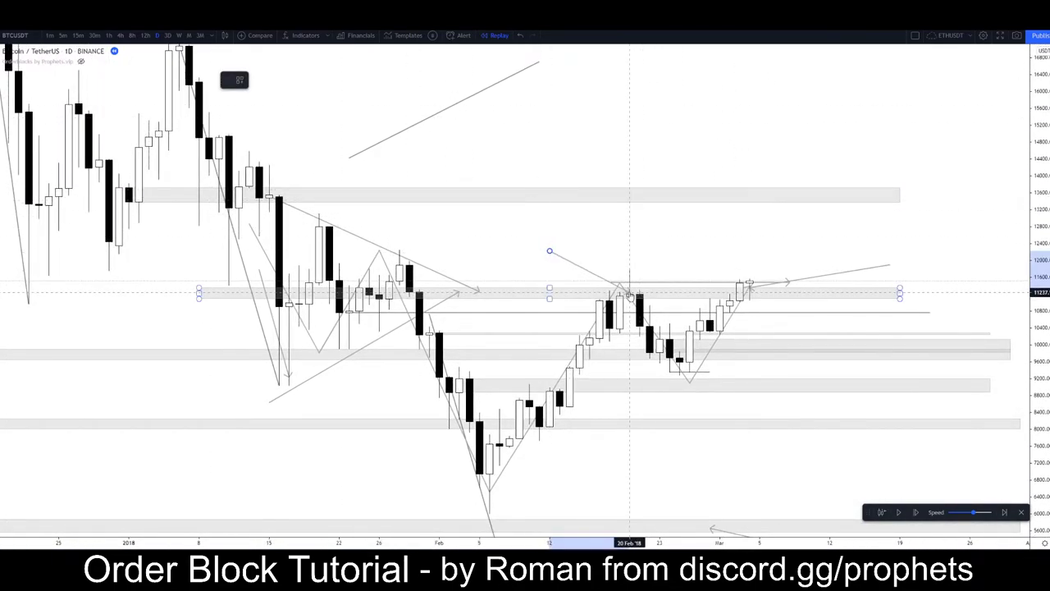
left_click(629, 290)
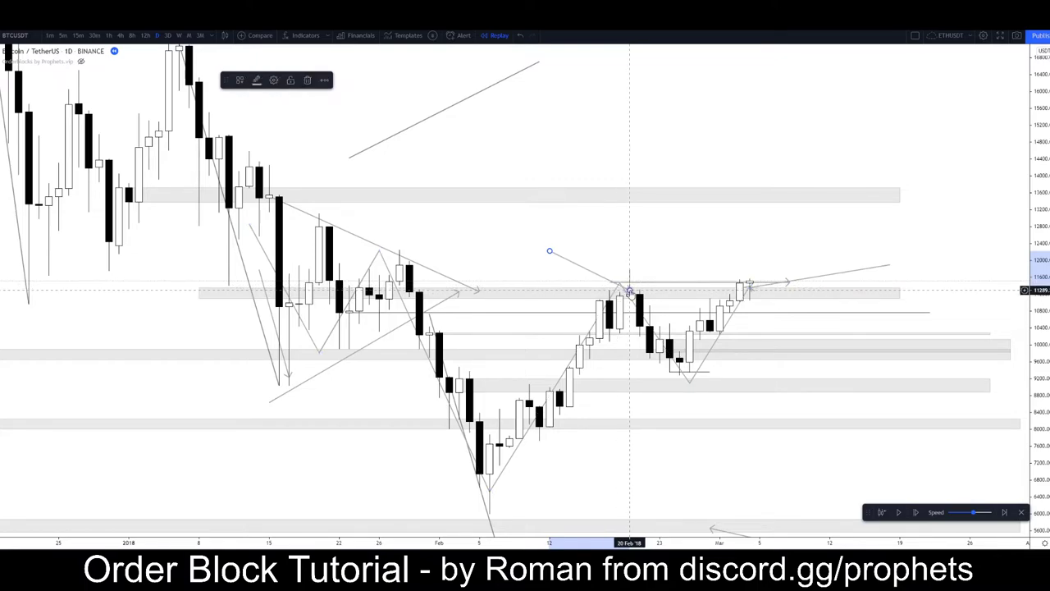
left_click(458, 258)
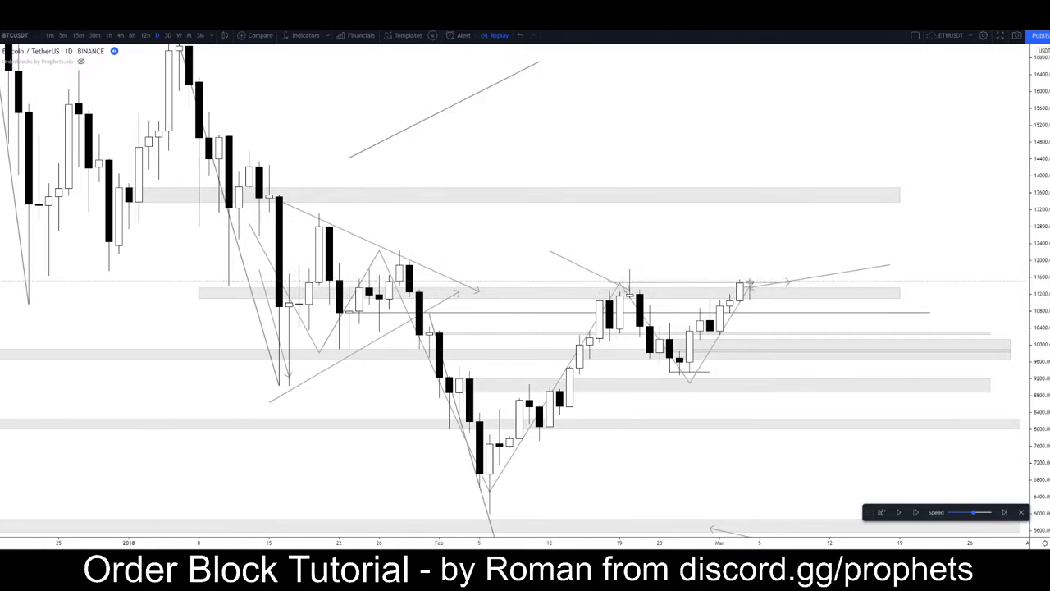
left_click(1, 116)
left_click(1, 117)
left_click(1, 116)
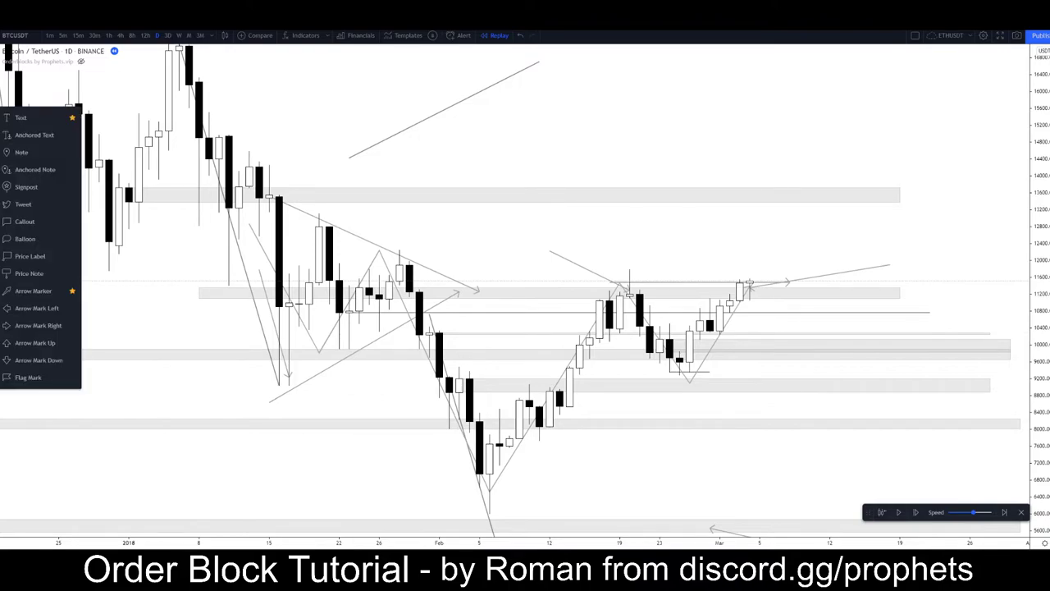
left_click(1, 101)
left_click(28, 153)
mouse_move(158, 282)
left_mouse_down()
mouse_move(614, 303)
mouse_move(949, 299)
left_mouse_up()
key("Delete")
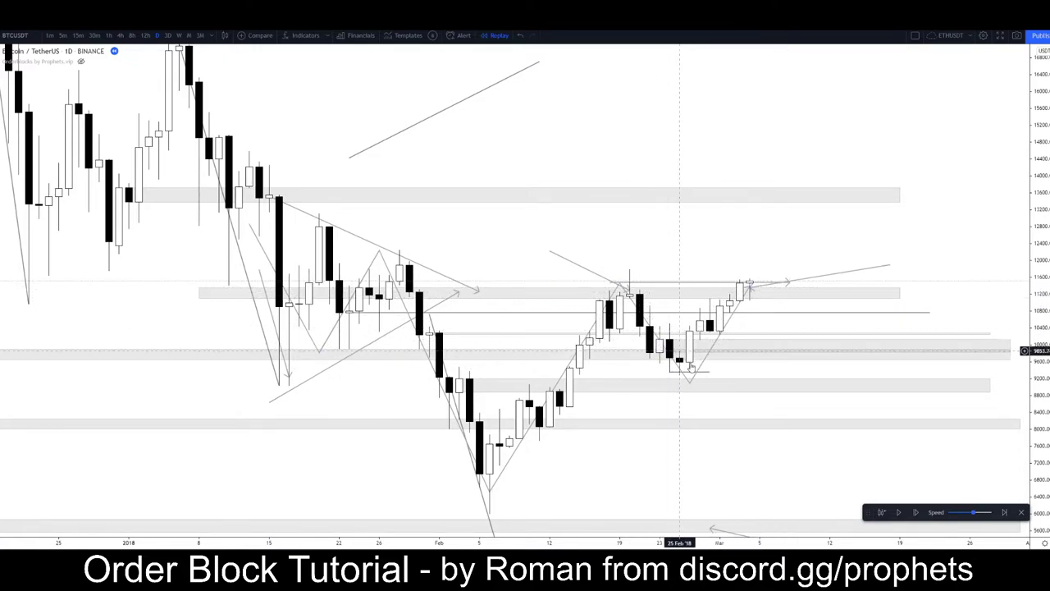
Play the replay to 6 March 2018 and draw a short horizontal line at about 11,545 across the early-March highs
left_click(719, 338)
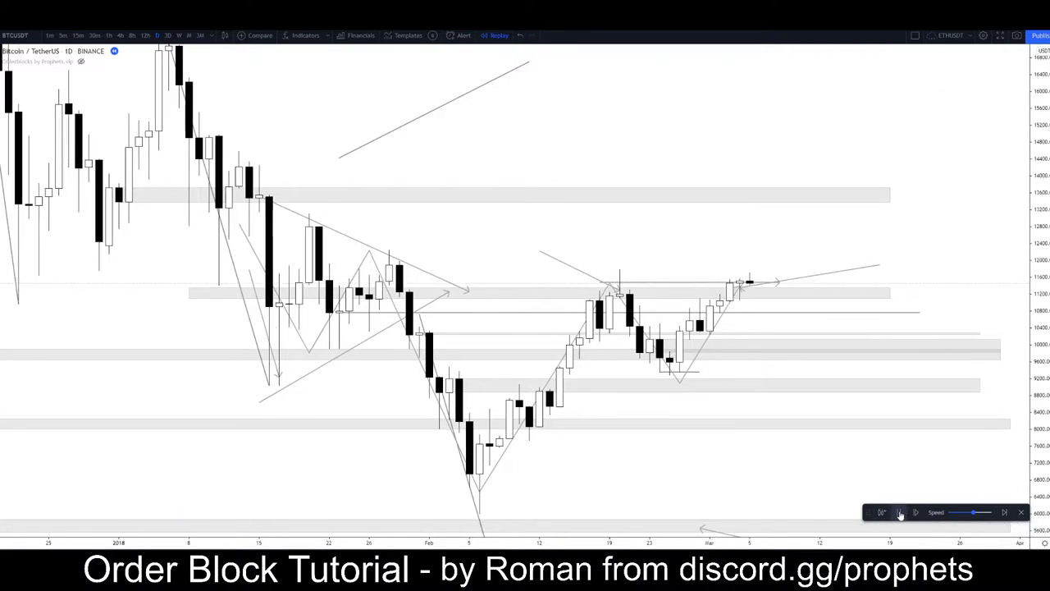
left_click(900, 514)
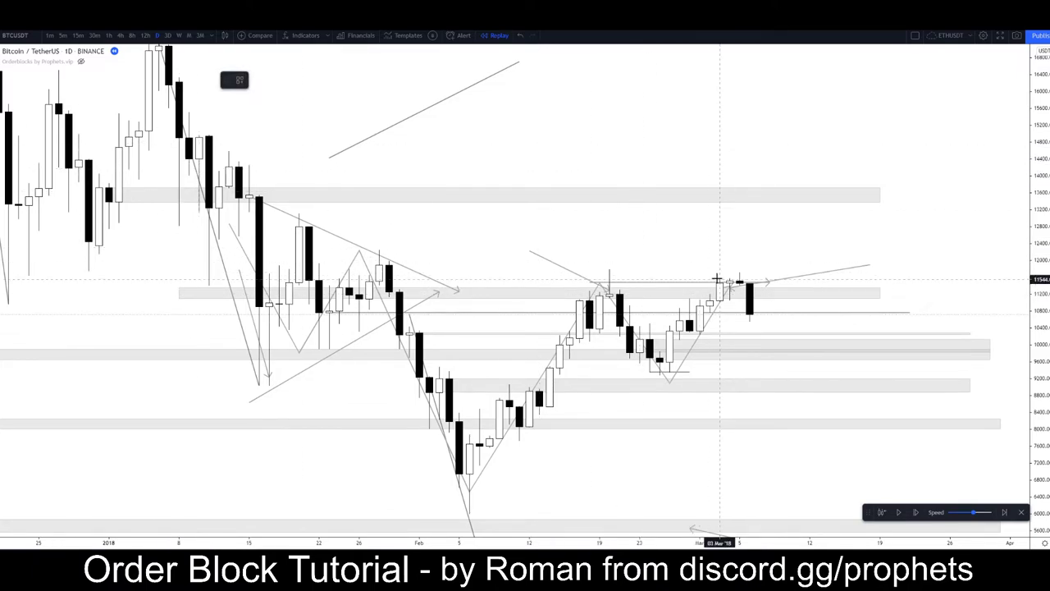
scroll(648, 217, "down", 2)
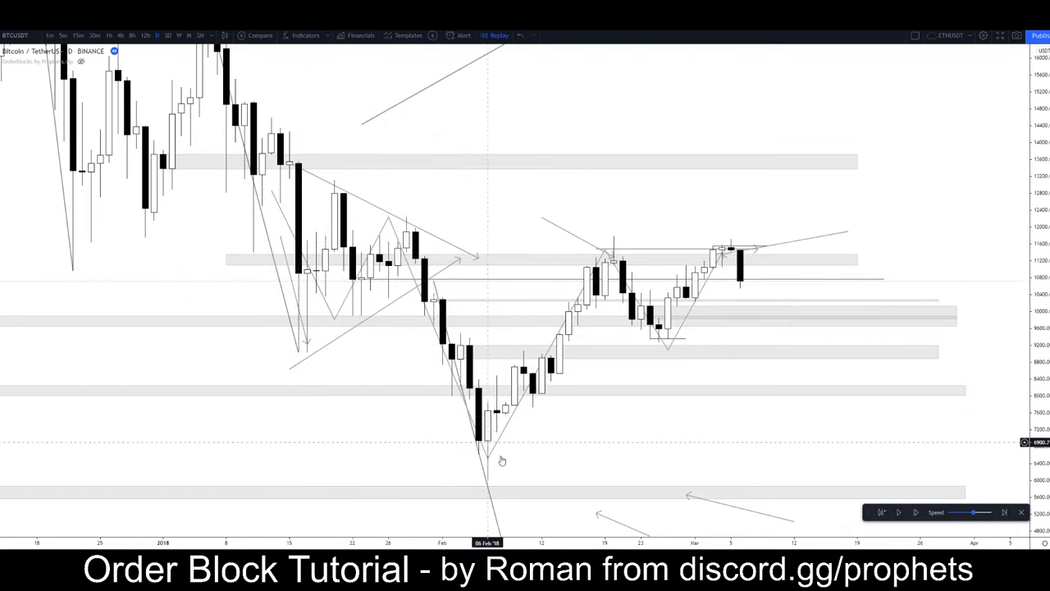
left_click(743, 261)
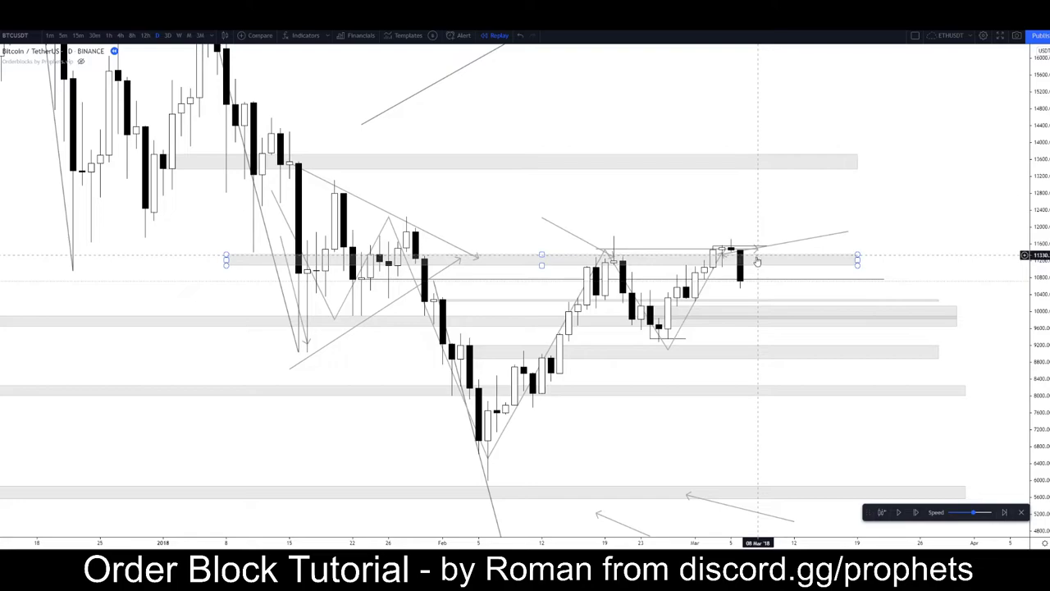
left_click(686, 222)
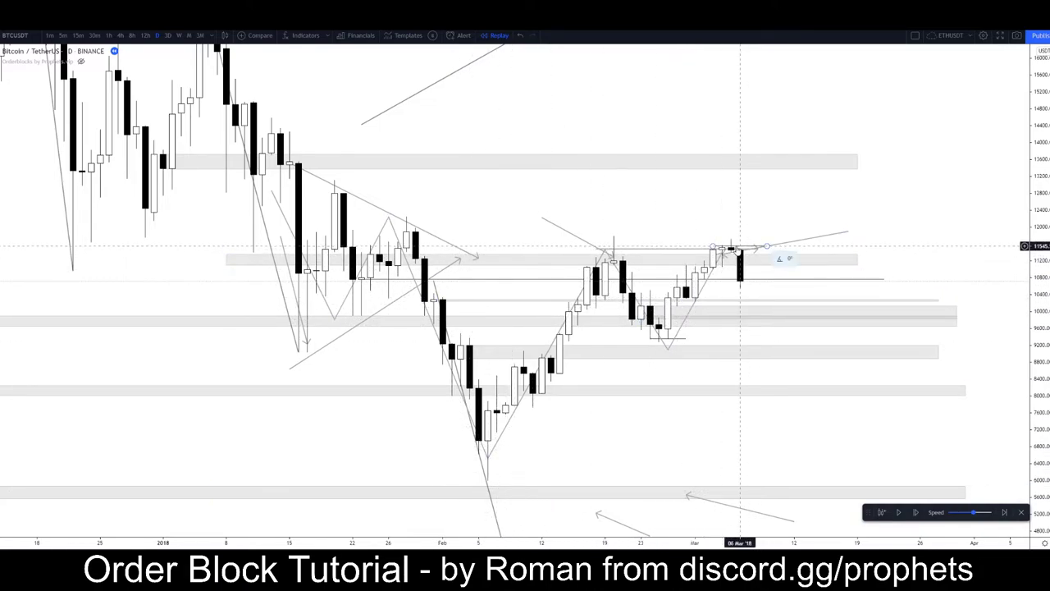
Draw a head-and-shoulders zigzag path in the empty April to May area, with peaks at about 12,500, 13,800 and 12,500, ending upward near 13,400
scroll(745, 338, "down", 2)
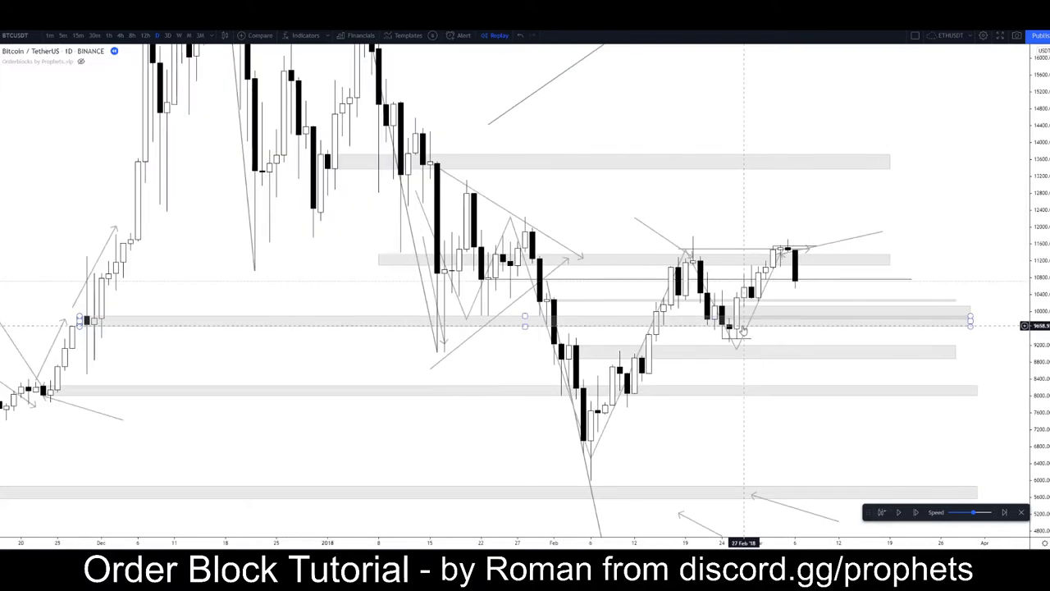
left_click_drag(640, 233, 423, 172)
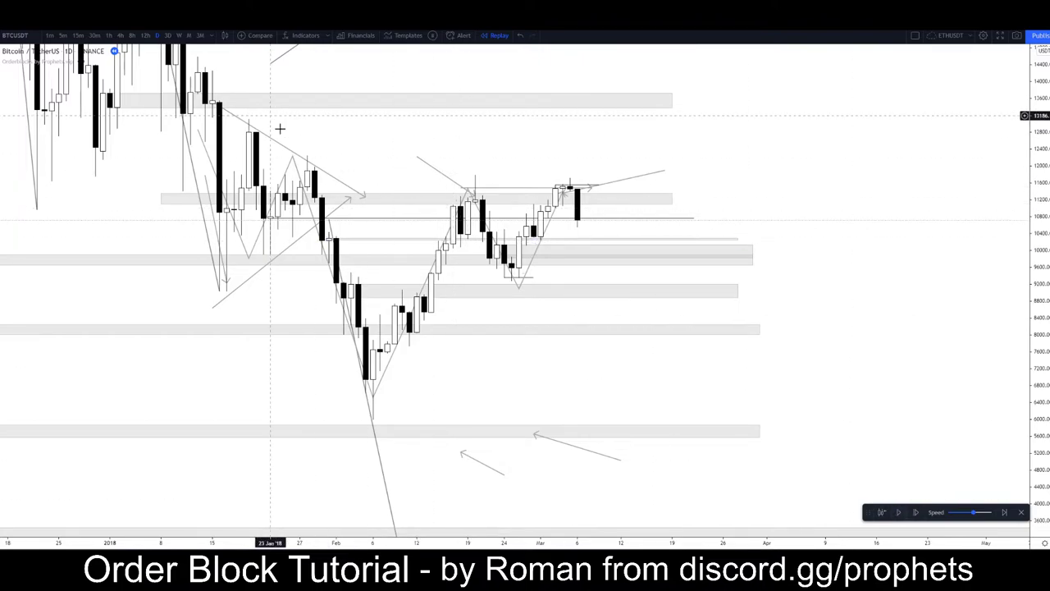
left_click_drag(363, 123, 213, 128)
left_click(1, 118)
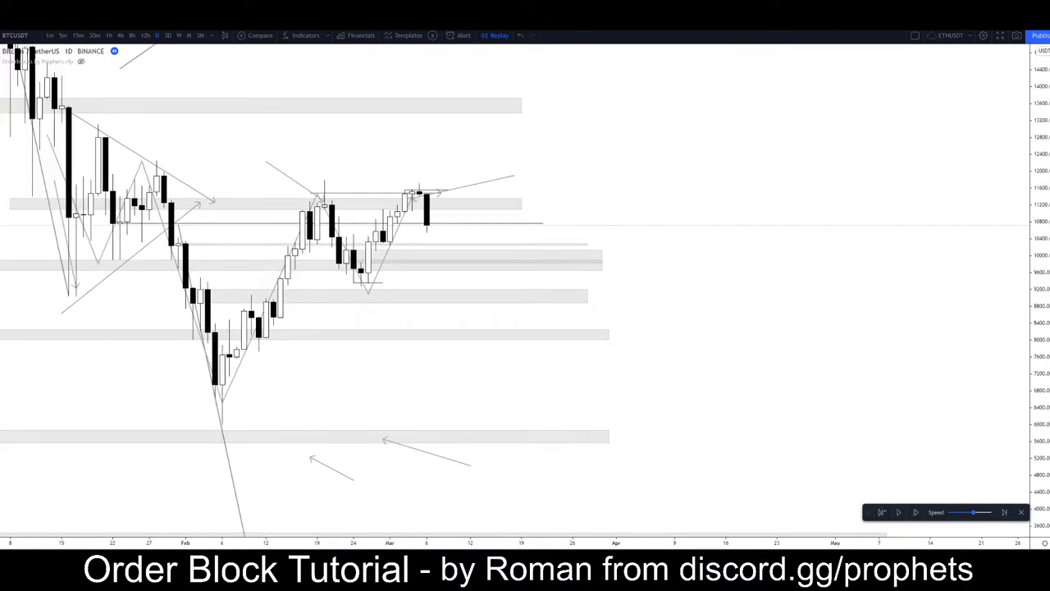
left_click(1, 101)
left_click(23, 136)
left_click(624, 211)
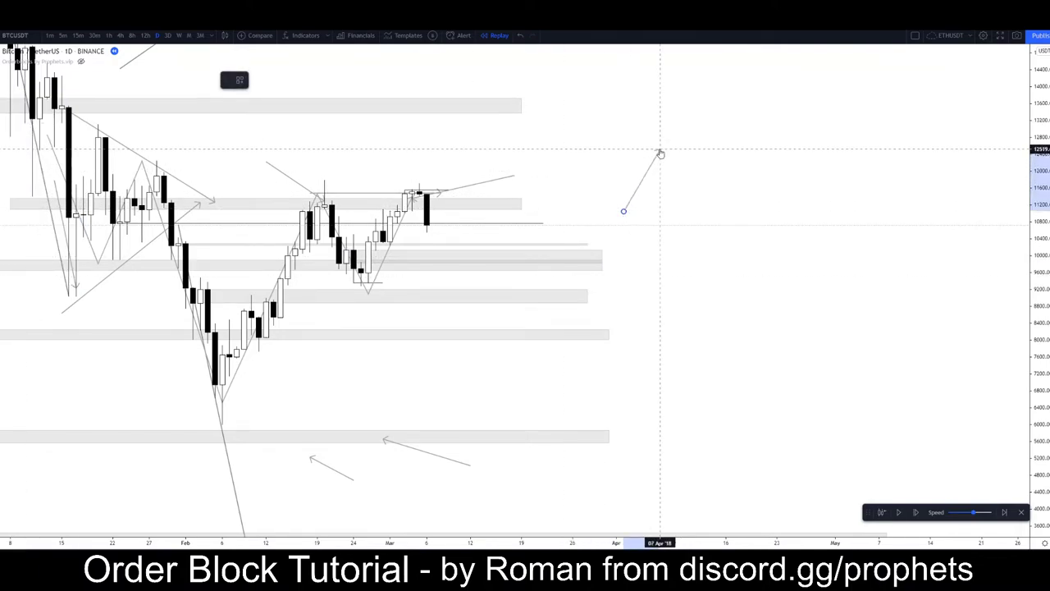
left_click(660, 150)
left_click(696, 211)
left_click(740, 96)
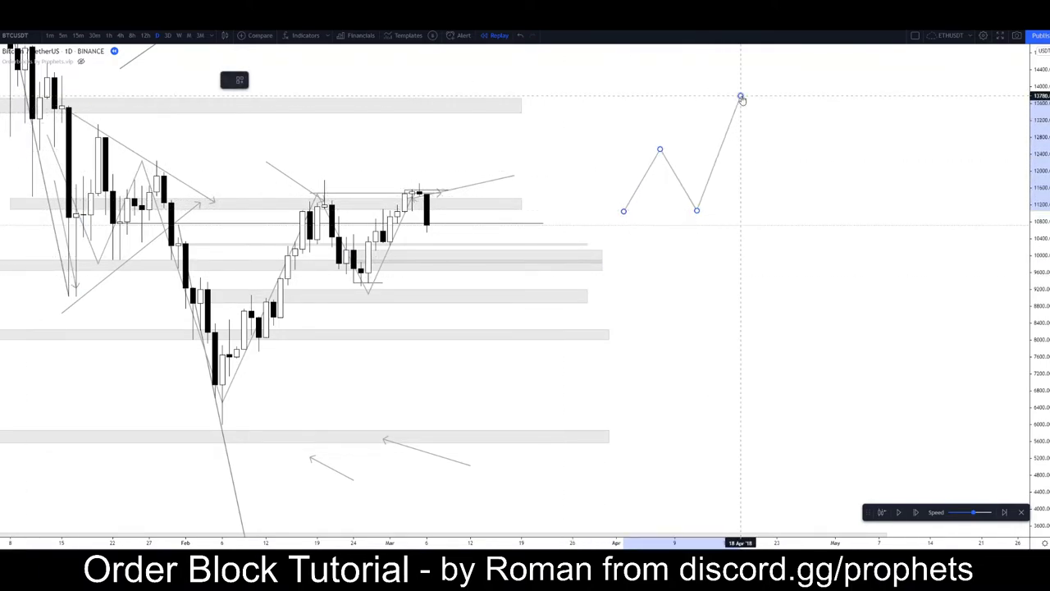
left_click(791, 211)
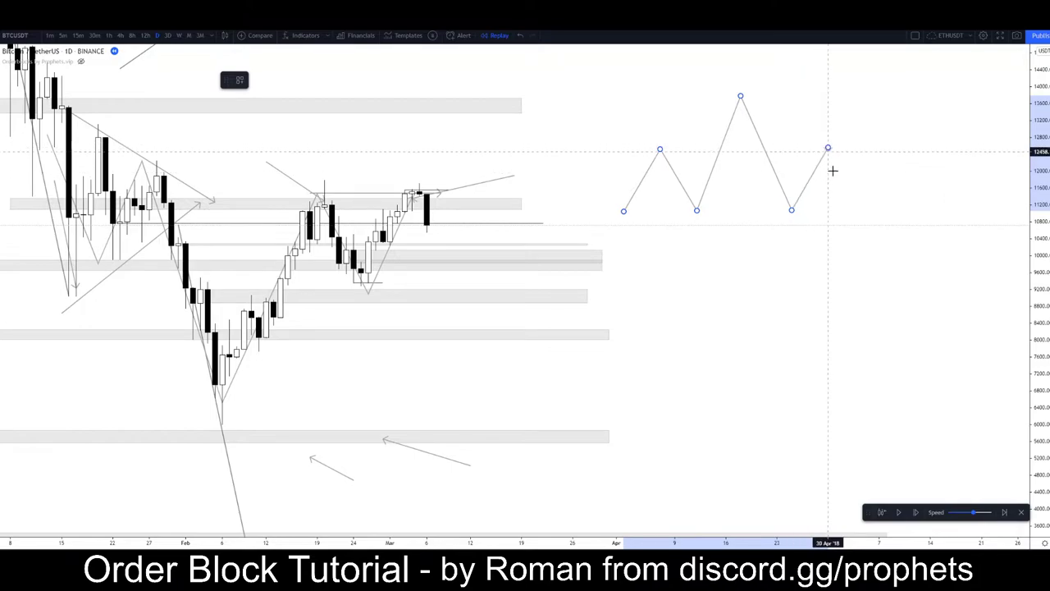
left_click(828, 149)
left_click(858, 205)
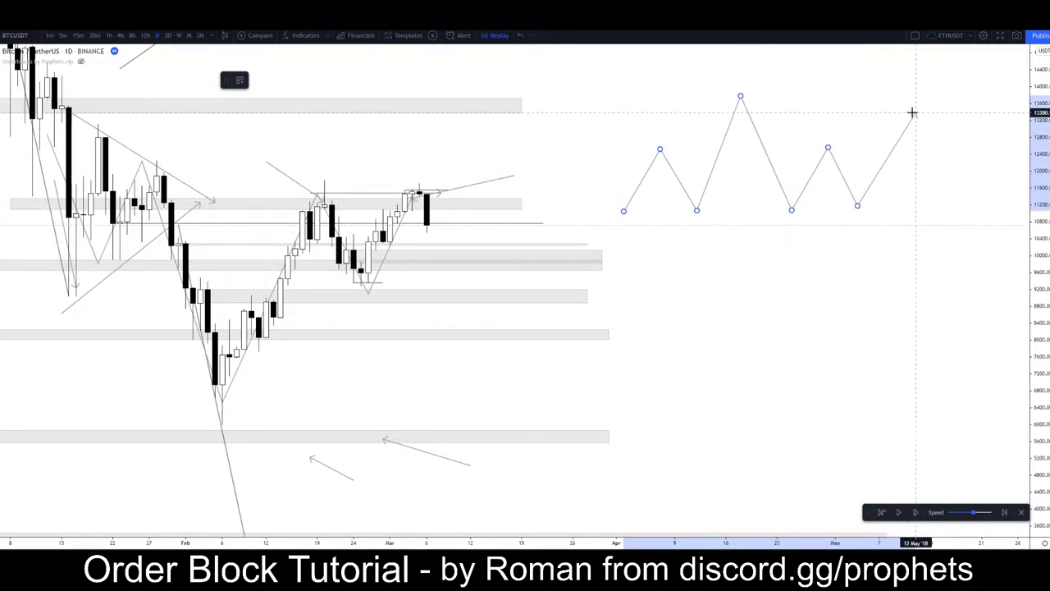
double_click(913, 112)
left_click(752, 293)
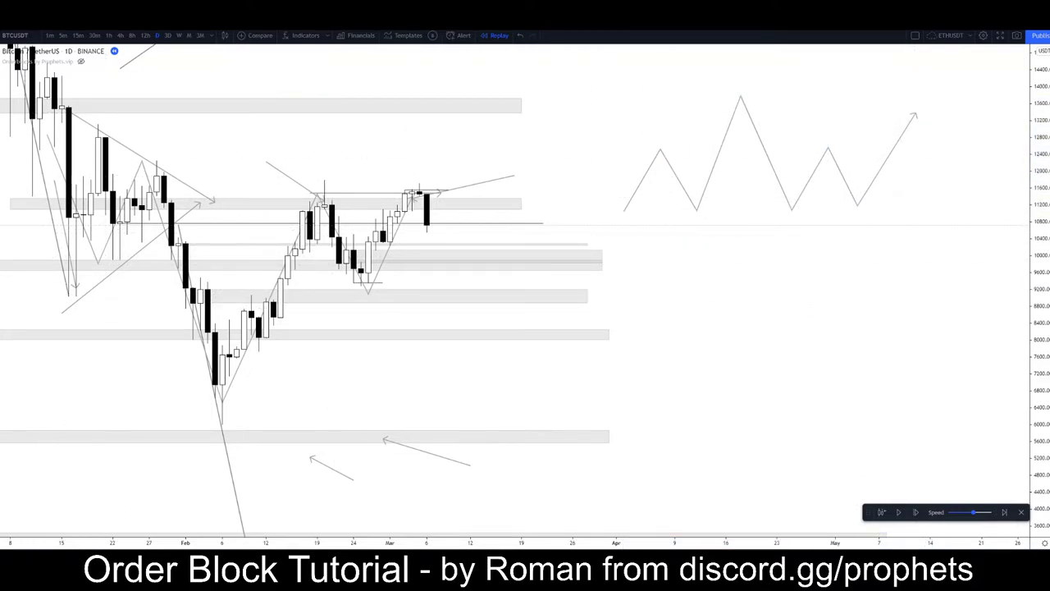
Draw an inverted head-and-shoulders zigzag below it, with troughs at about 8,400, 6,900 and 8,400, ending downward near 6,000
left_click(646, 250)
left_click(674, 322)
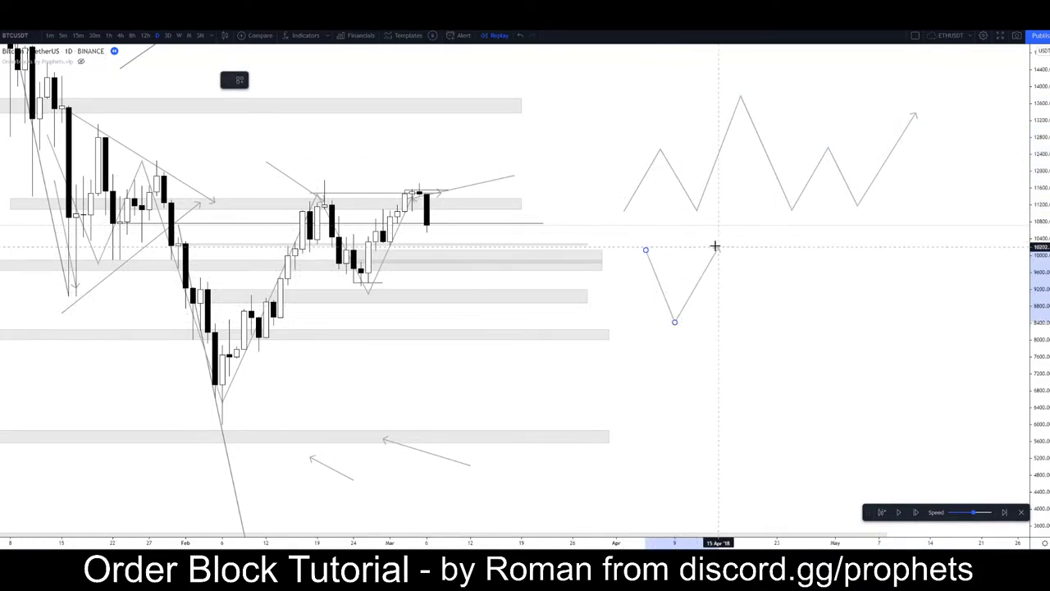
left_click(711, 251)
left_click(762, 386)
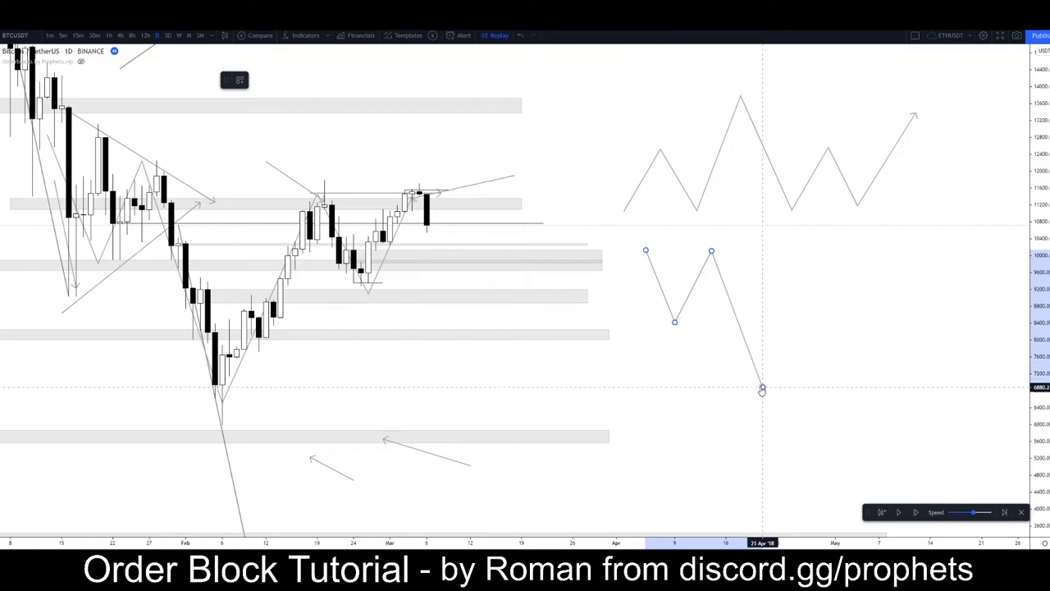
left_click(873, 324)
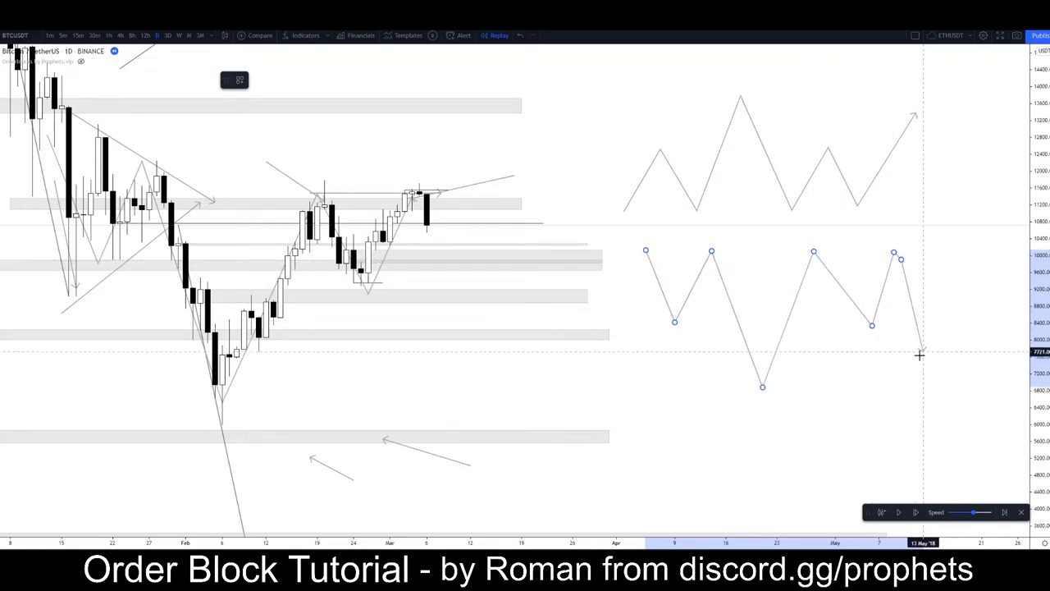
double_click(951, 426)
left_click(707, 442)
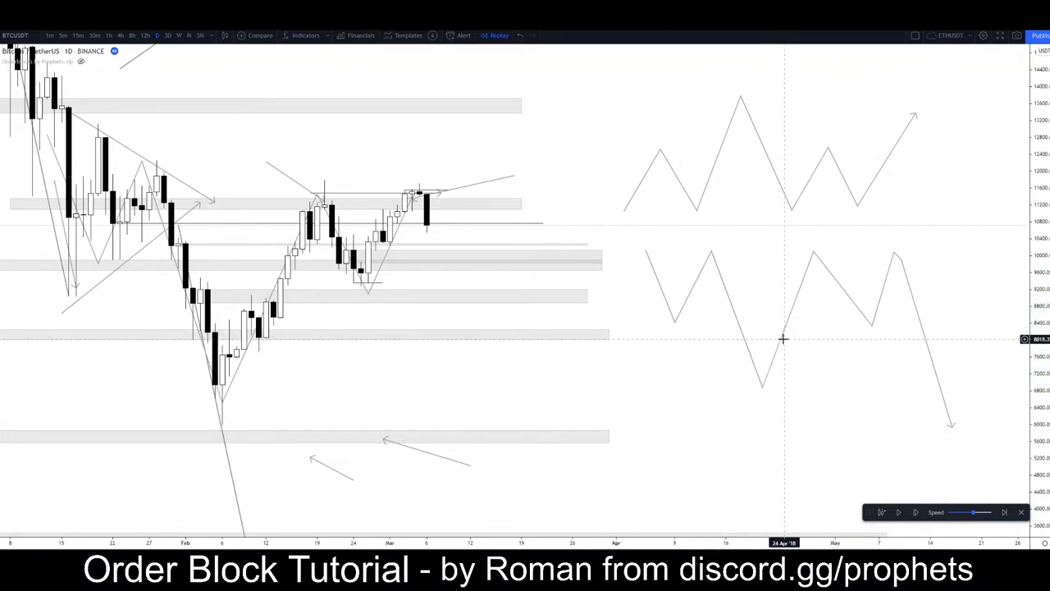
Delete both example zigzag paths from the empty April to May area
left_click(782, 338)
key("Delete")
left_click(791, 210)
key("Delete")
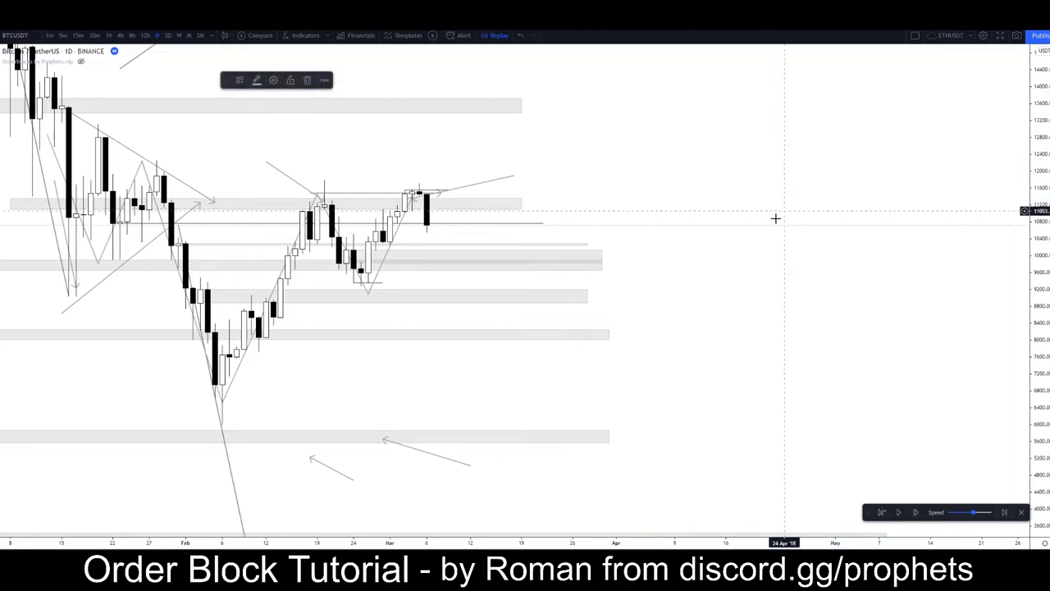
Play the replay on to 10 March 2018, following the drop through the order blocks between 10,000 and 9,000
mouse_move(781, 277)
left_mouse_down()
mouse_move(884, 300)
mouse_move(932, 206)
left_mouse_up()
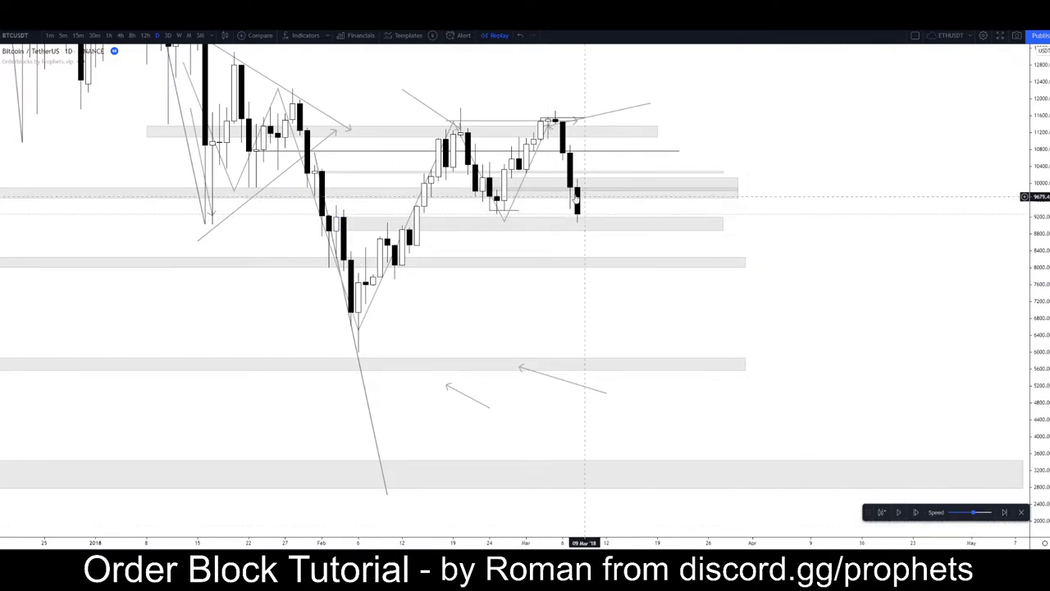
left_click(575, 190)
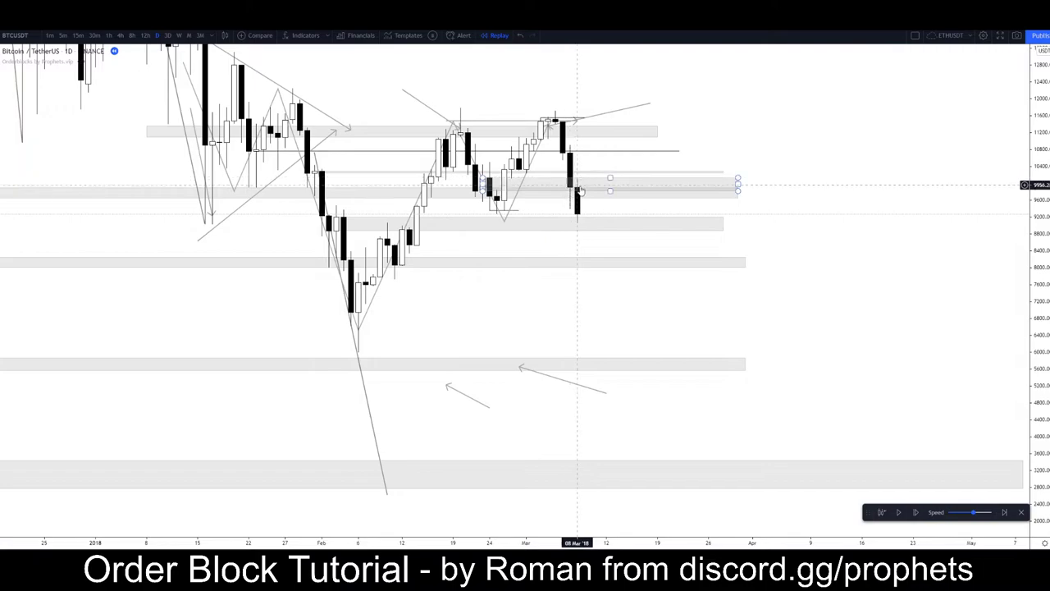
left_click_drag(862, 214, 915, 245)
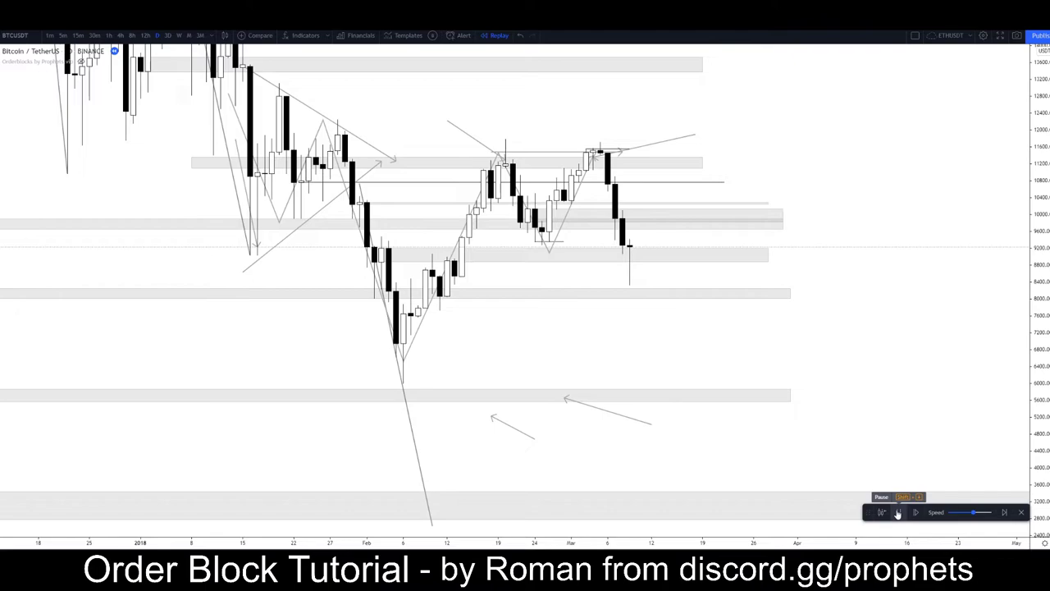
left_click(897, 512)
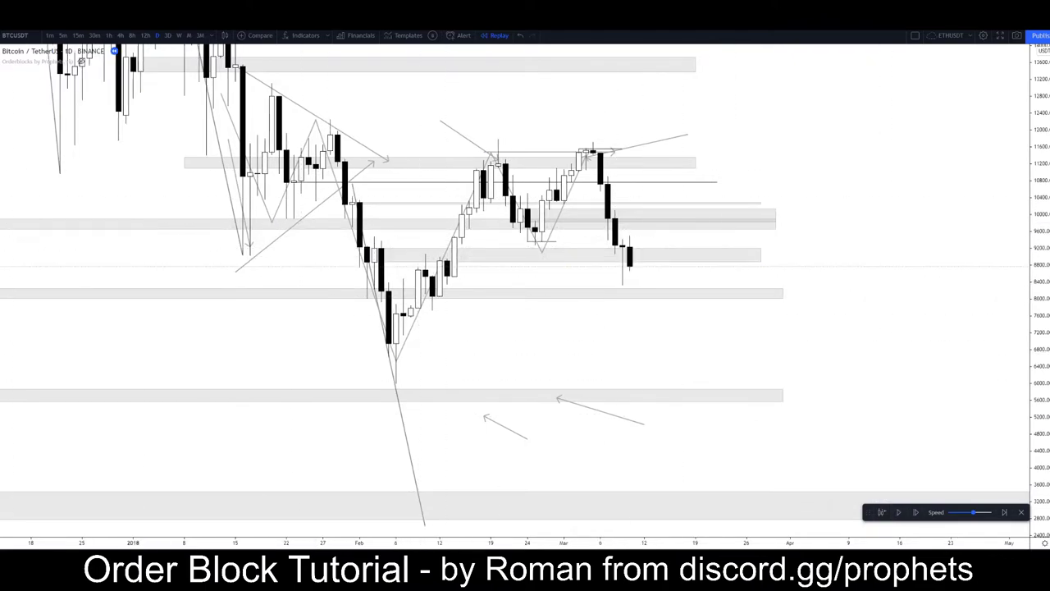
Draw an arrow from late February at about 8,100 up to the 8 March candle at the order block near 9,100
left_click(519, 294)
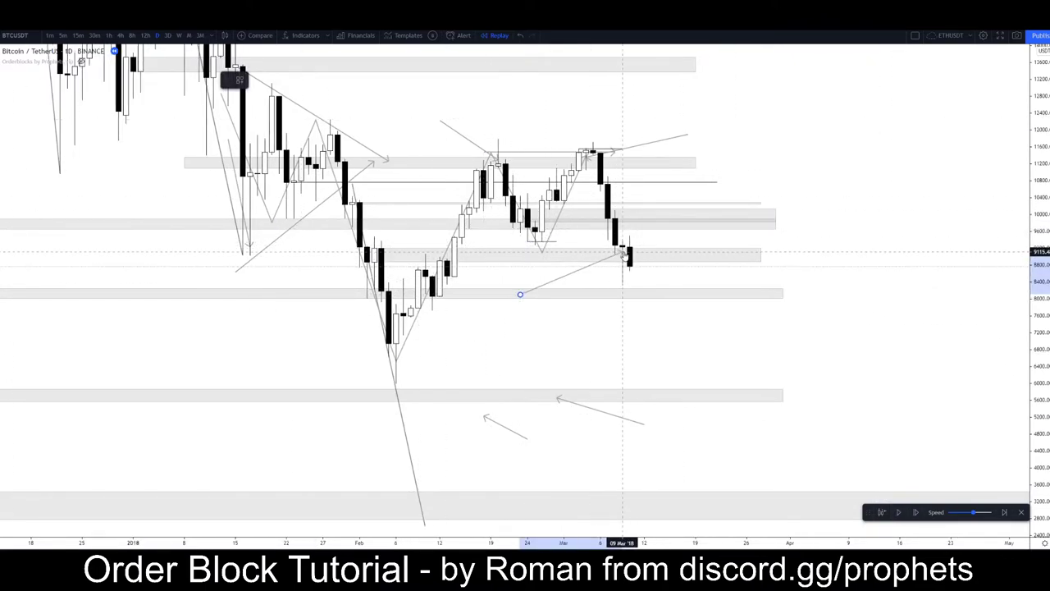
left_click(621, 254)
left_click(382, 293)
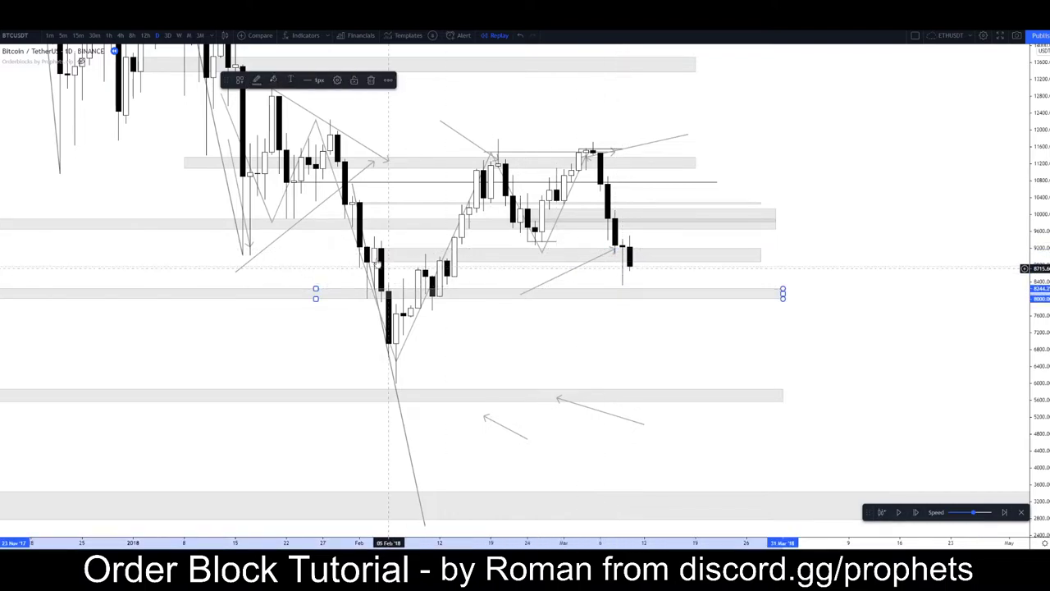
left_click(494, 274)
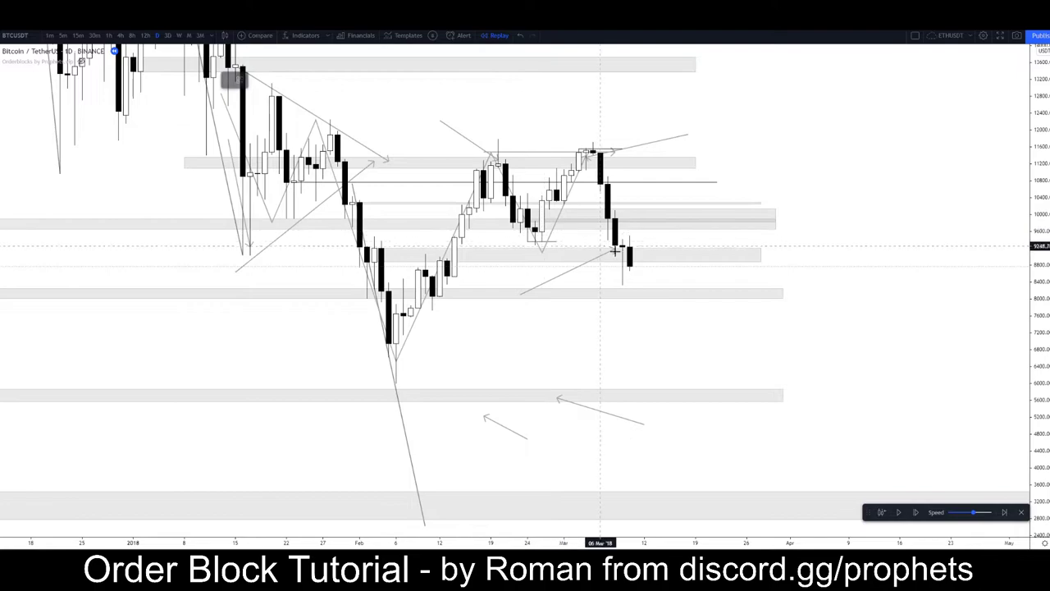
Draw a horizontal arrow at about 9,590 from the 25 February candle to mid-March, and switch the chart to the 4-hour timeframe
left_click(534, 231)
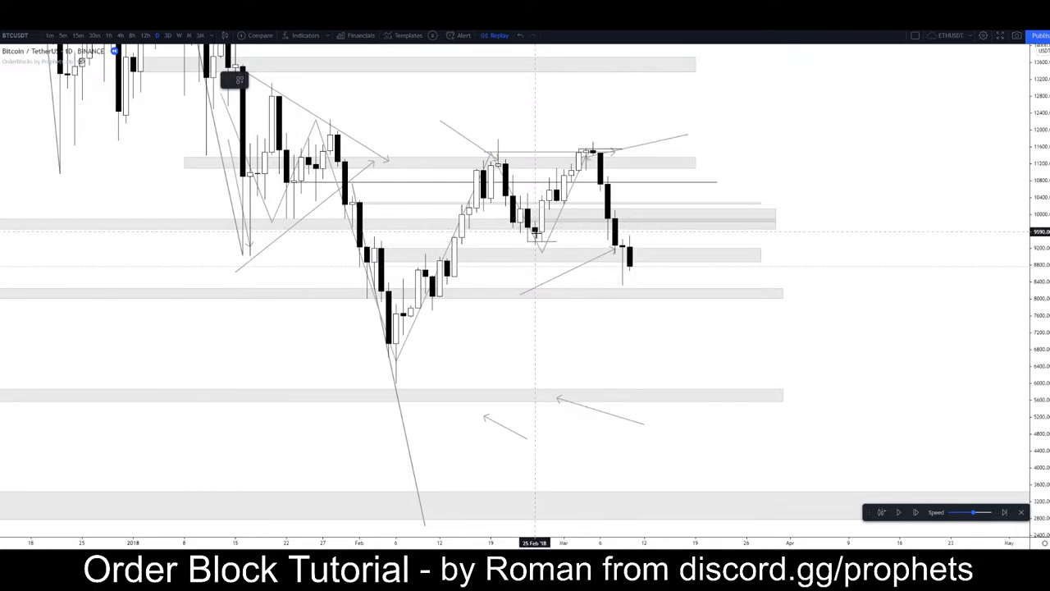
left_click(667, 231)
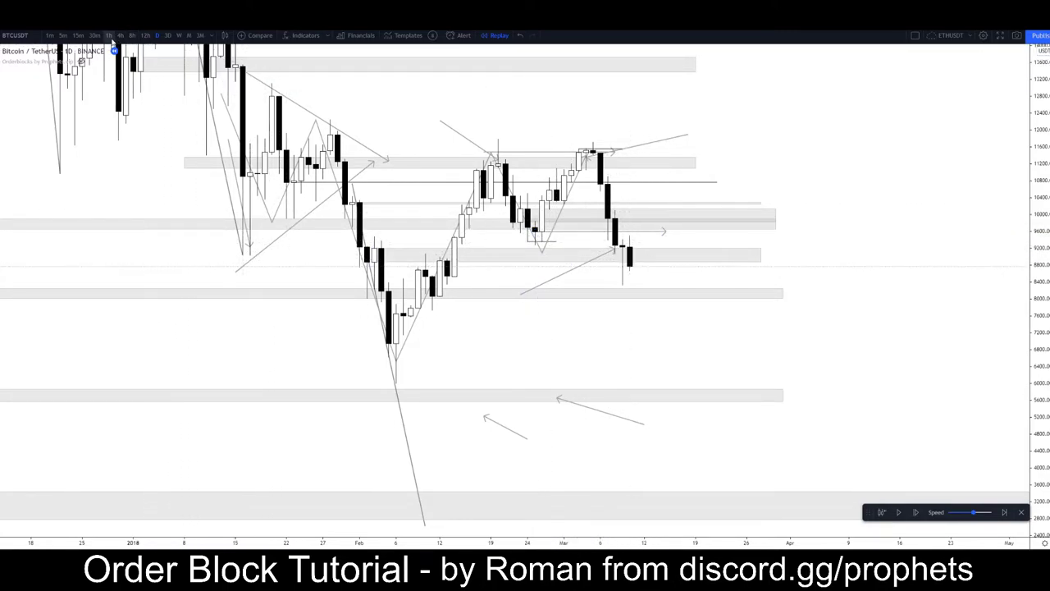
left_click(120, 36)
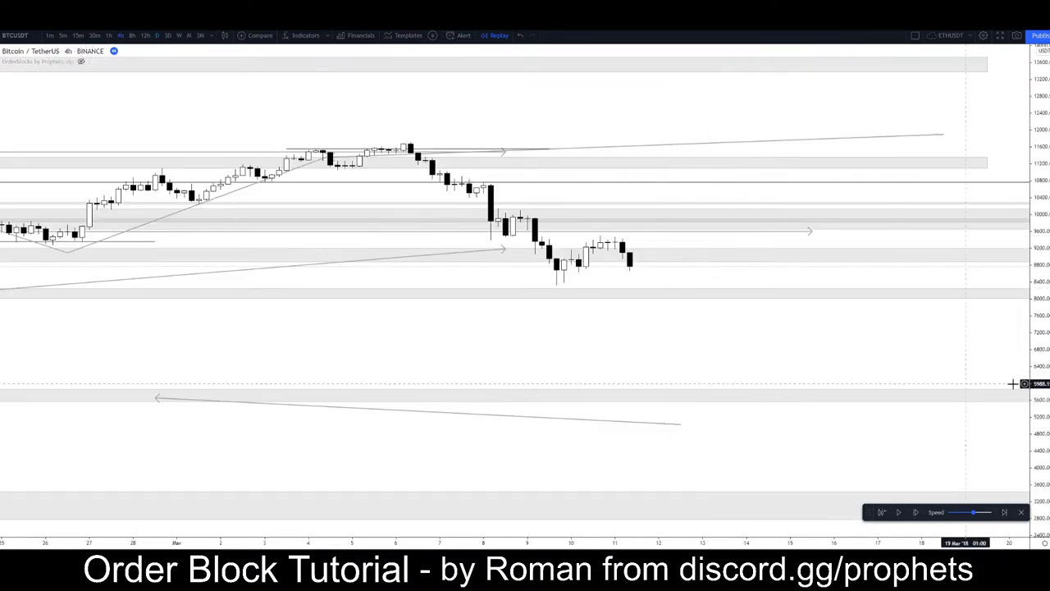
Draw a temporary line from 8 March to the 9 March low at about 8,400, and delete it
left_click_drag(1045, 433, 1044, 249)
left_click_drag(498, 356, 567, 415)
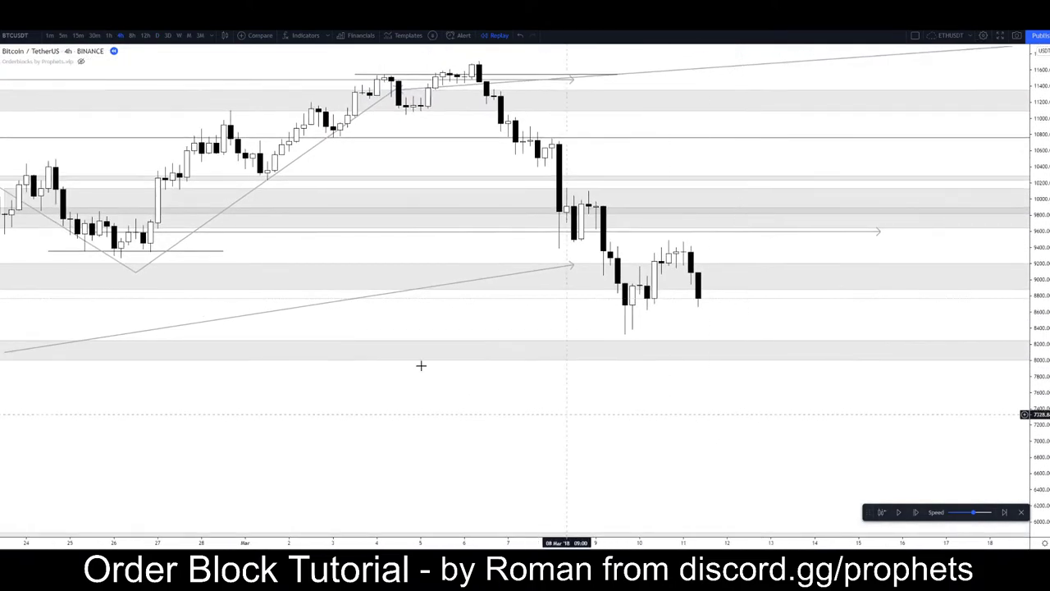
key("alt+t")
left_click(559, 330)
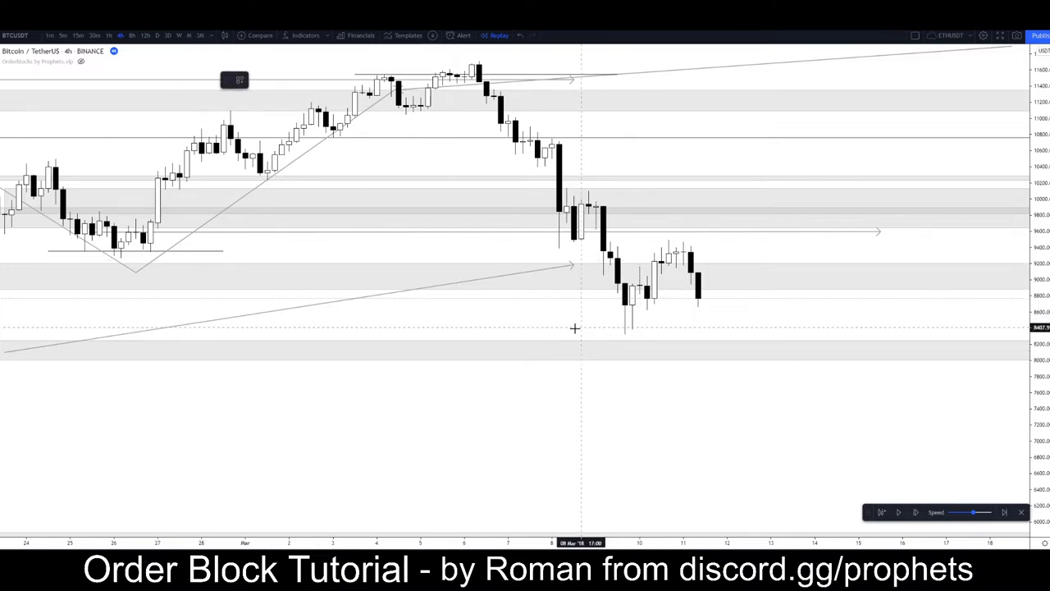
left_click(629, 333)
key("Delete")
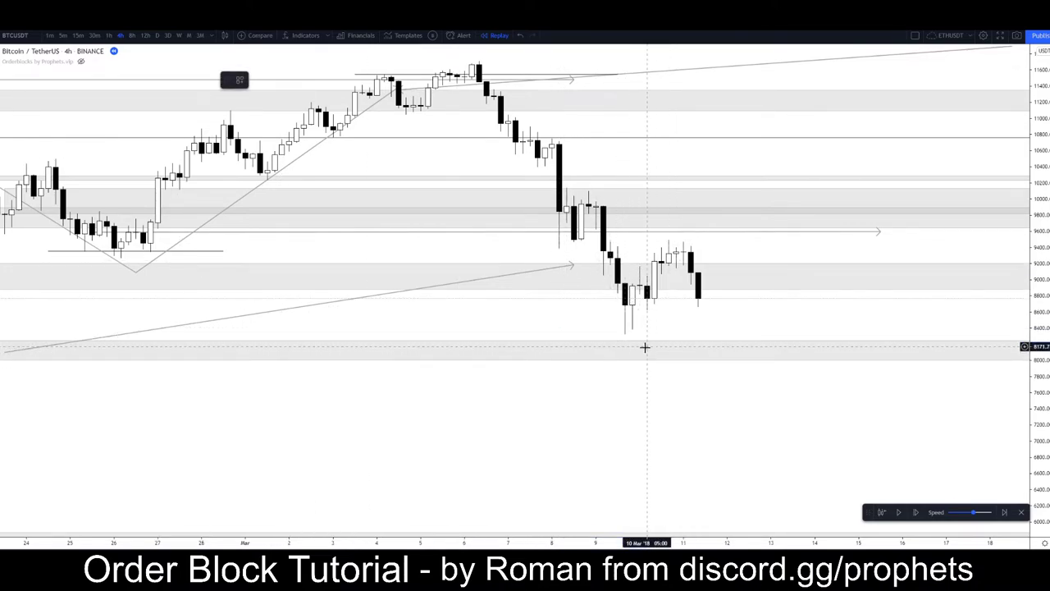
Draw a temporary arrow from about 7,750 on 11 March up to the candles at the 9 March low, and delete it
key("alt+t")
left_click(712, 379)
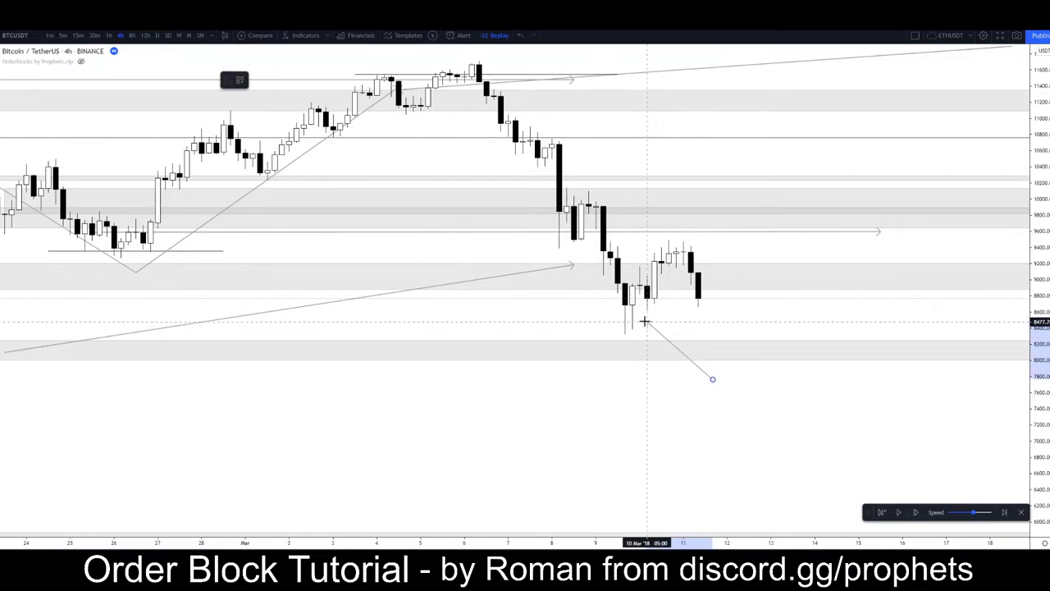
left_click(632, 309)
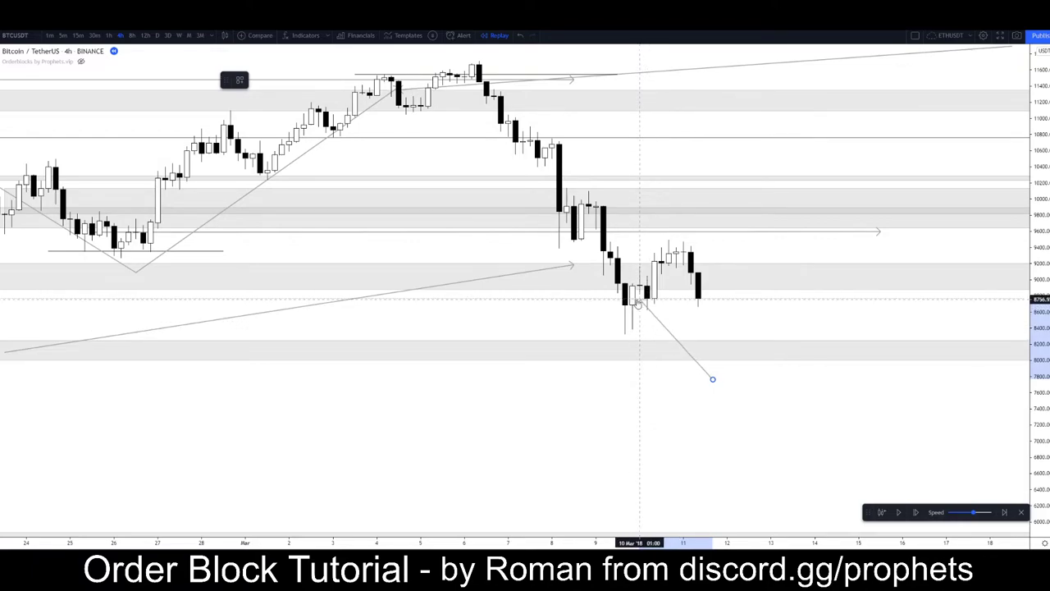
left_click_drag(636, 313, 624, 318)
key("Delete")
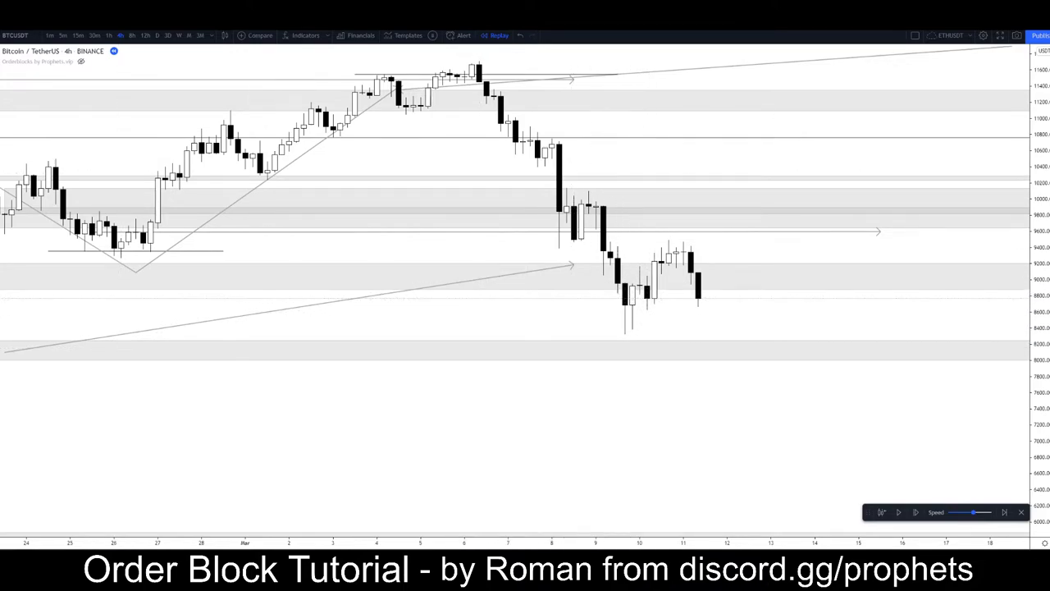
Draw a short temporary arrow across the 9 March wicks from about 8,600 down to about 8,380, and delete it
left_click(618, 312)
left_click(661, 330)
left_click(567, 327)
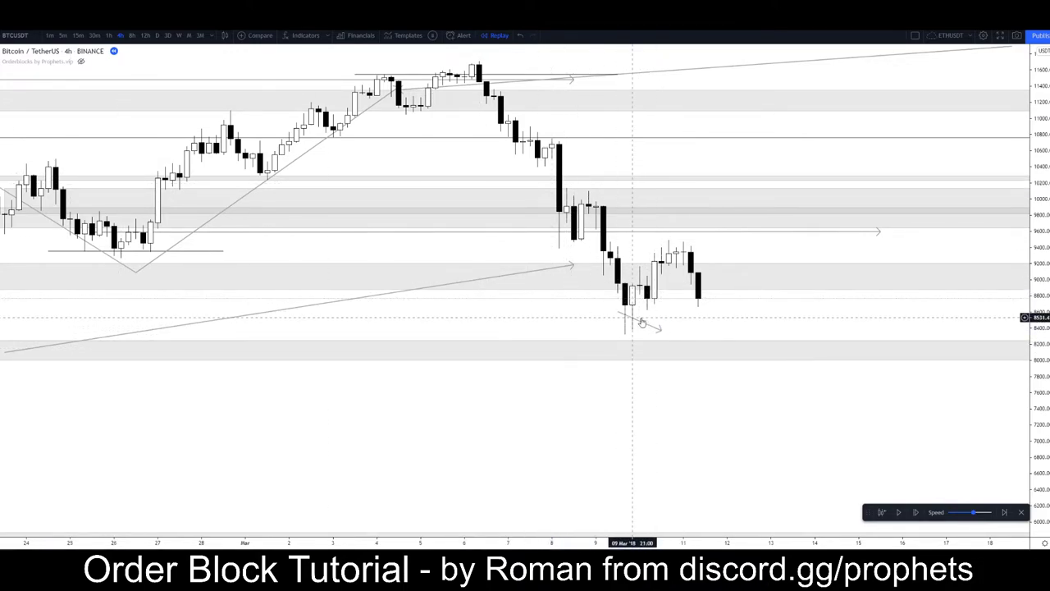
key("Delete")
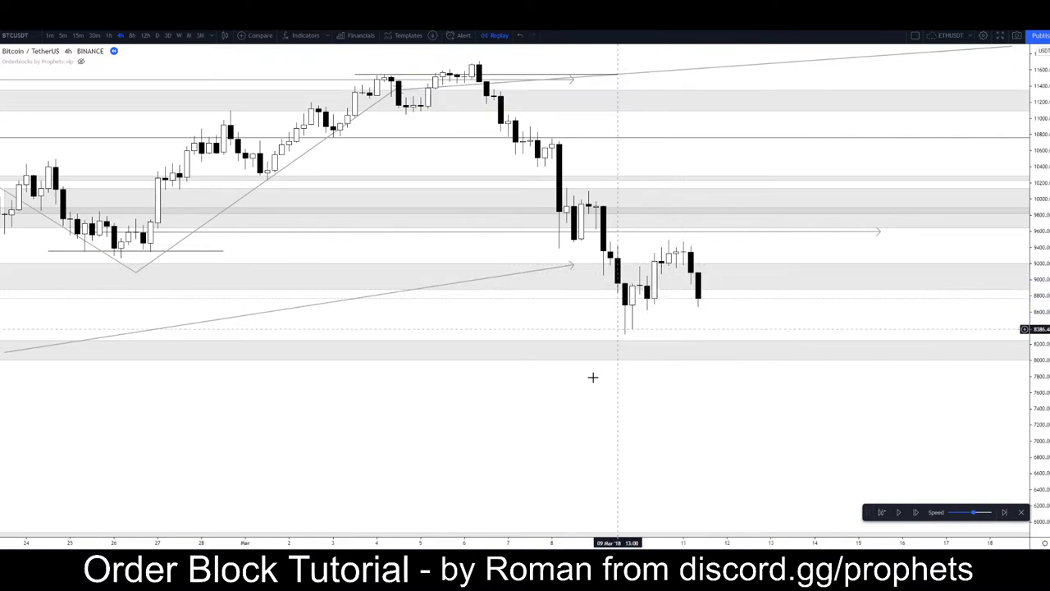
Draw a rectangle zone between about 9,350 and 9,490 from 21 February to about 19 March
scroll(645, 405, "down", 2)
scroll(667, 411, "down", 3)
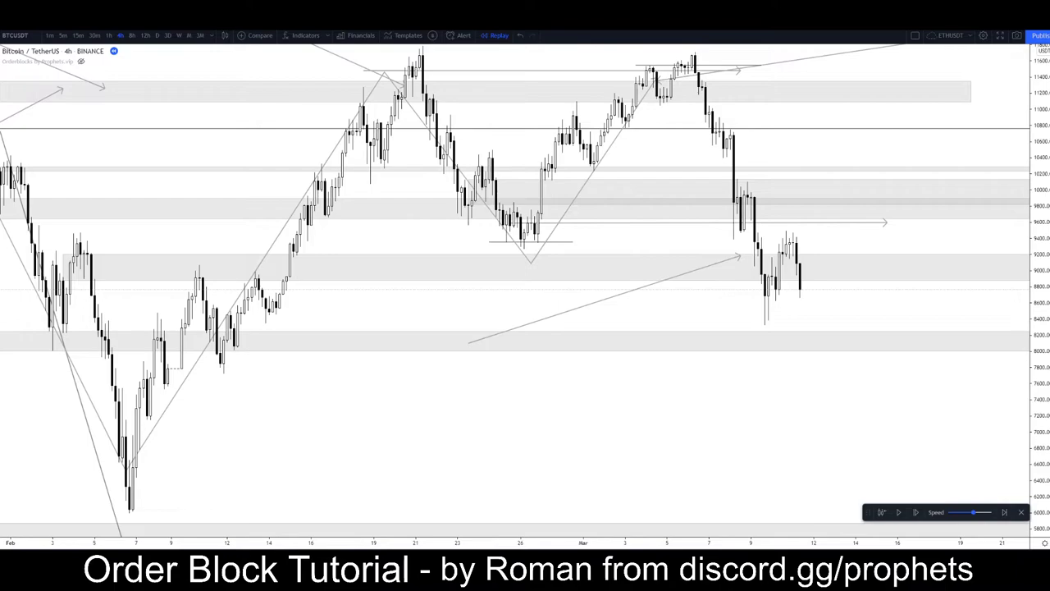
left_click(1, 101)
left_click(27, 153)
left_click(426, 242)
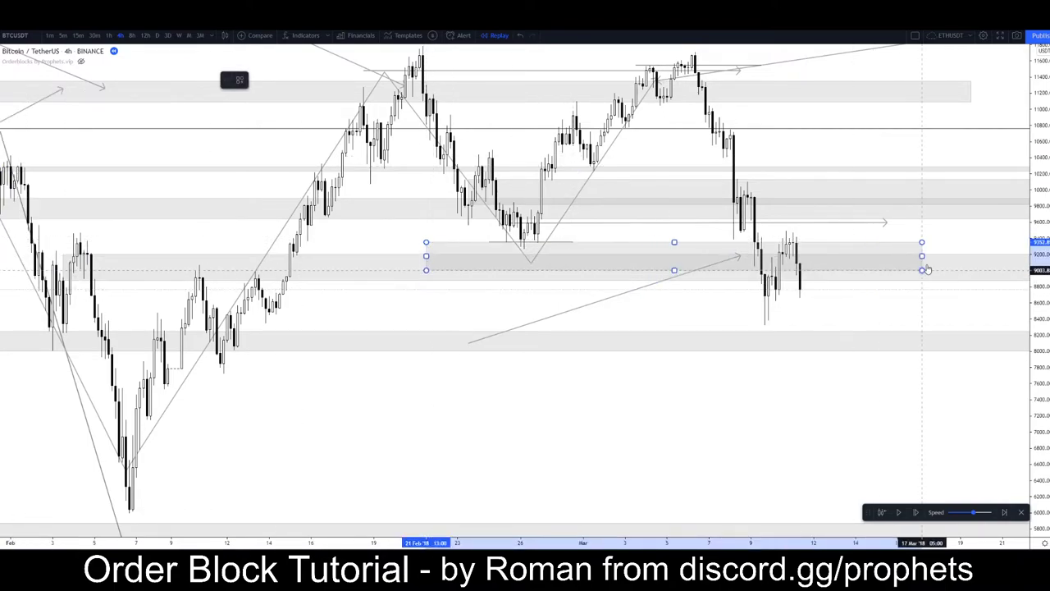
left_click(968, 230)
left_click(724, 407)
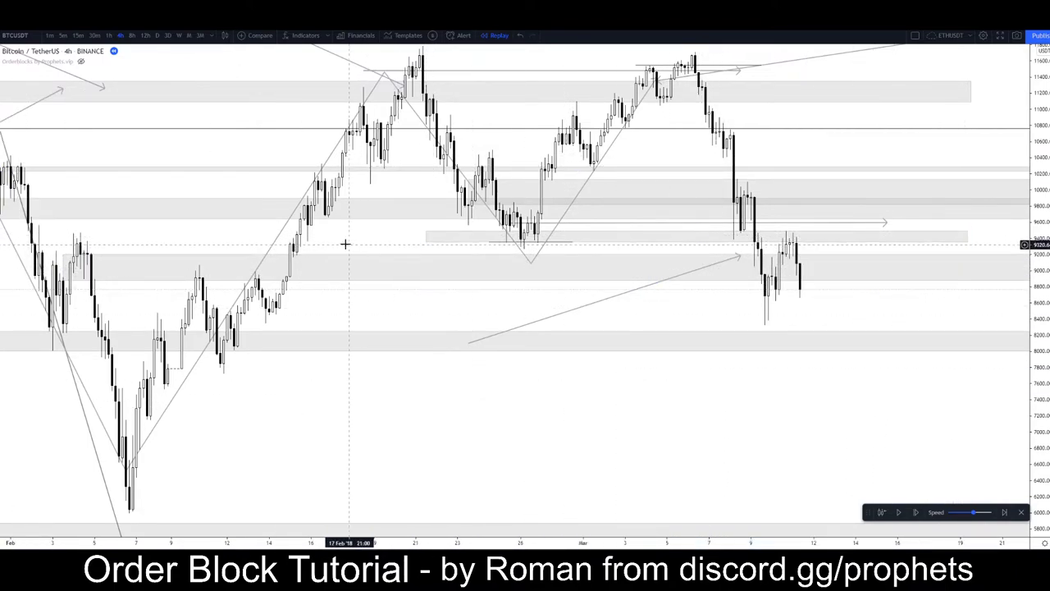
left_click(537, 241)
left_click(544, 386)
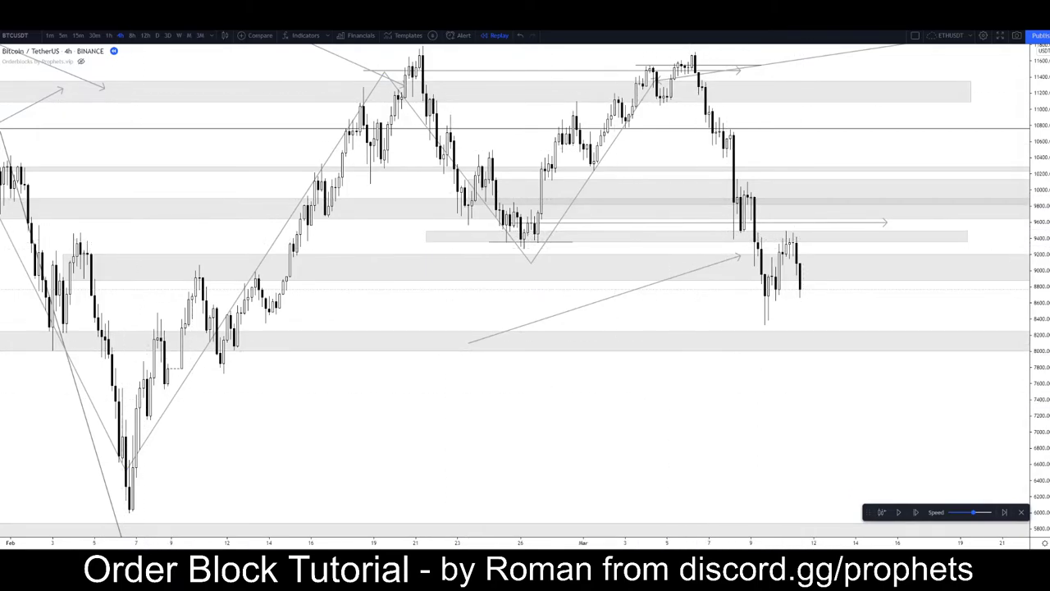
Switch the chart to the daily timeframe and delete the narrow rectangle zone near 9,400
left_click(157, 35)
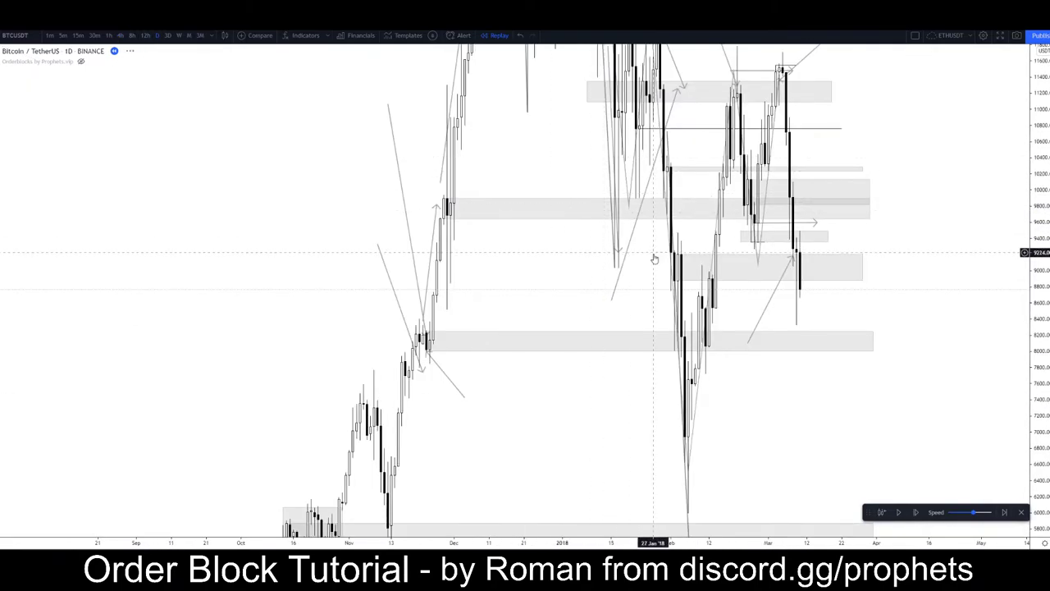
double_click(1032, 215)
scroll(853, 304, "up", 8)
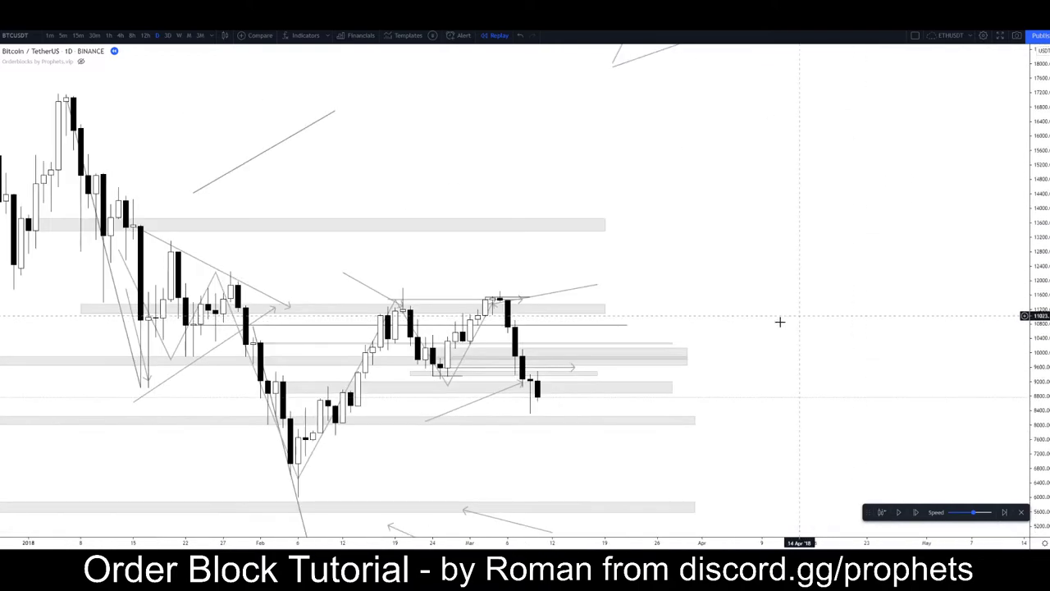
left_click_drag(741, 306, 879, 303)
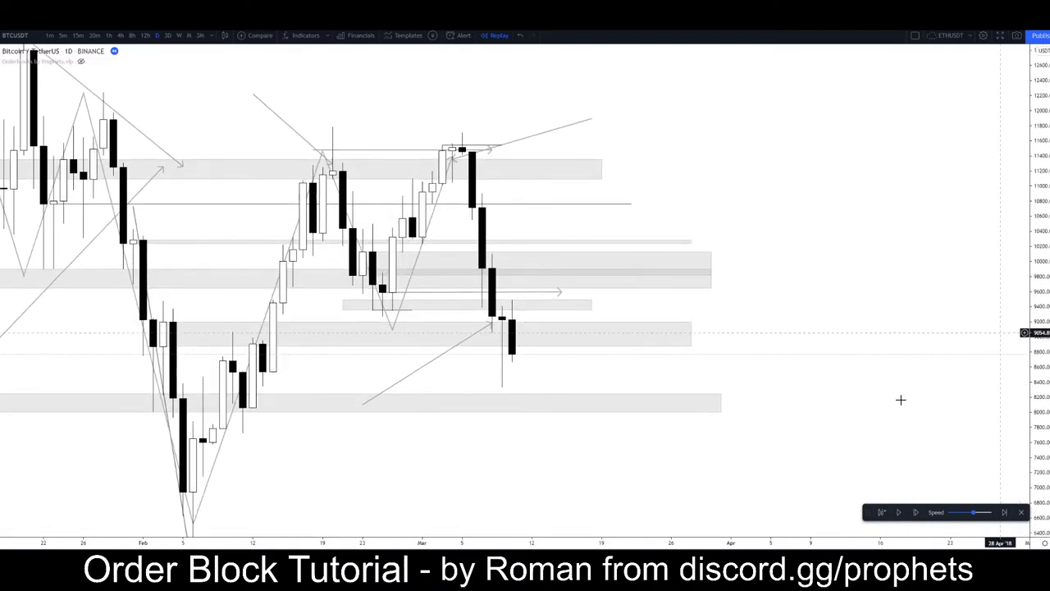
left_click(682, 217)
key("Delete")
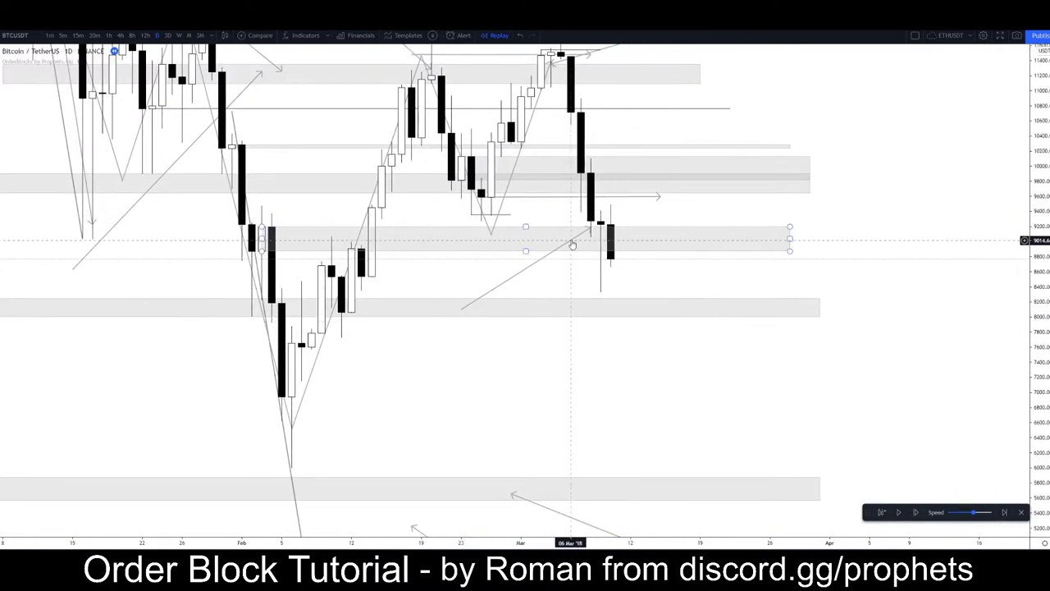
Delete the arrow rising to the order block near 9,100 and the zigzag path through the February and March swings
left_click(568, 244)
left_click(466, 215)
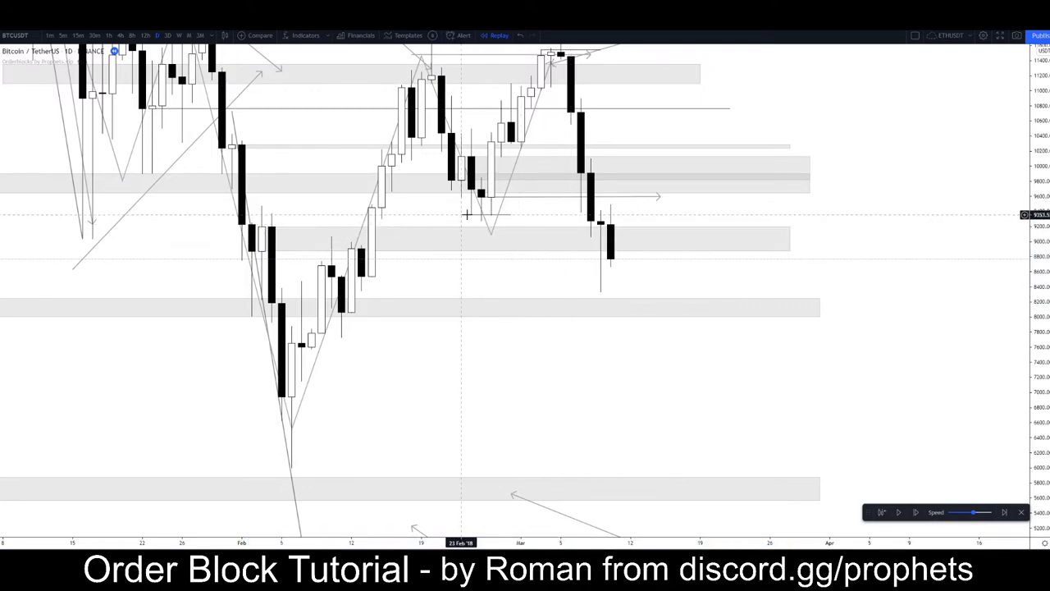
left_click(491, 231)
key("Delete")
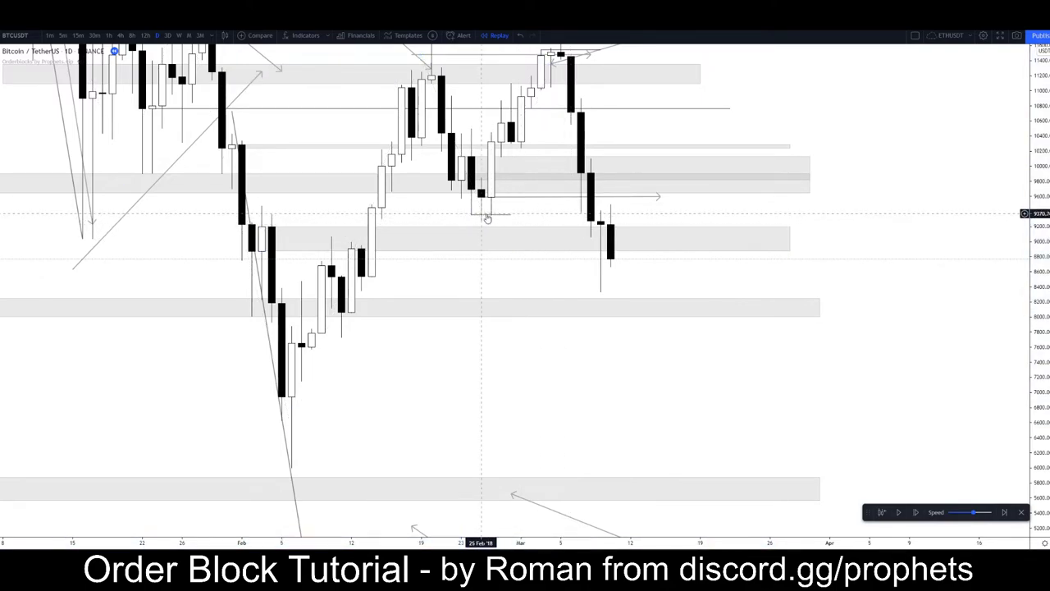
Delete the short horizontal line under the late-February low near 9,370
left_click(487, 216)
key("Delete")
Play the daily bar replay forward to 12 March and pause it
left_click_drag(562, 395, 596, 360)
scroll(596, 360, "down", 4)
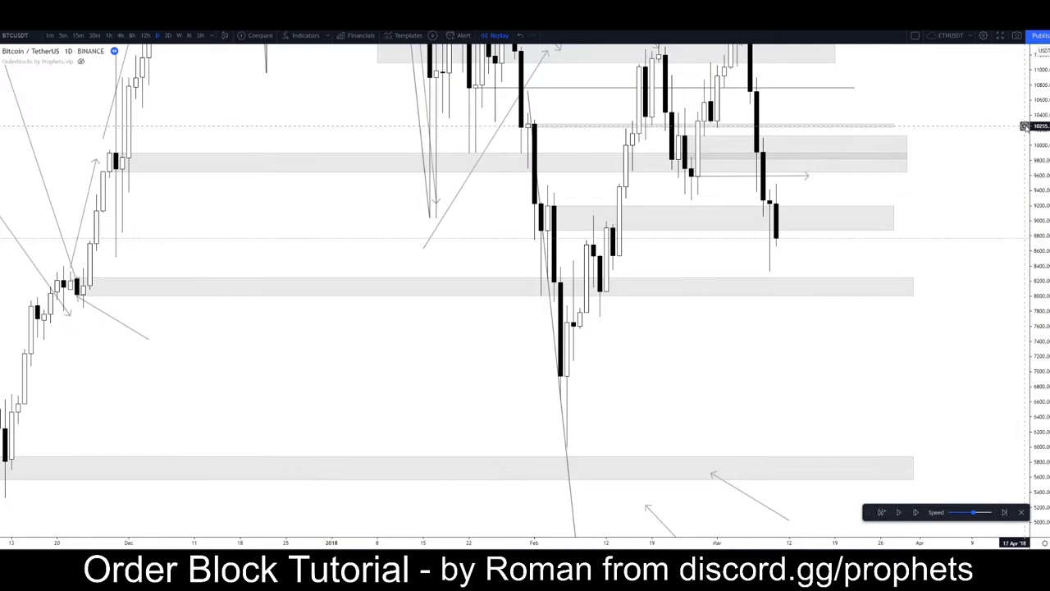
left_click_drag(1034, 126, 1031, 481)
scroll(900, 441, "down", 2)
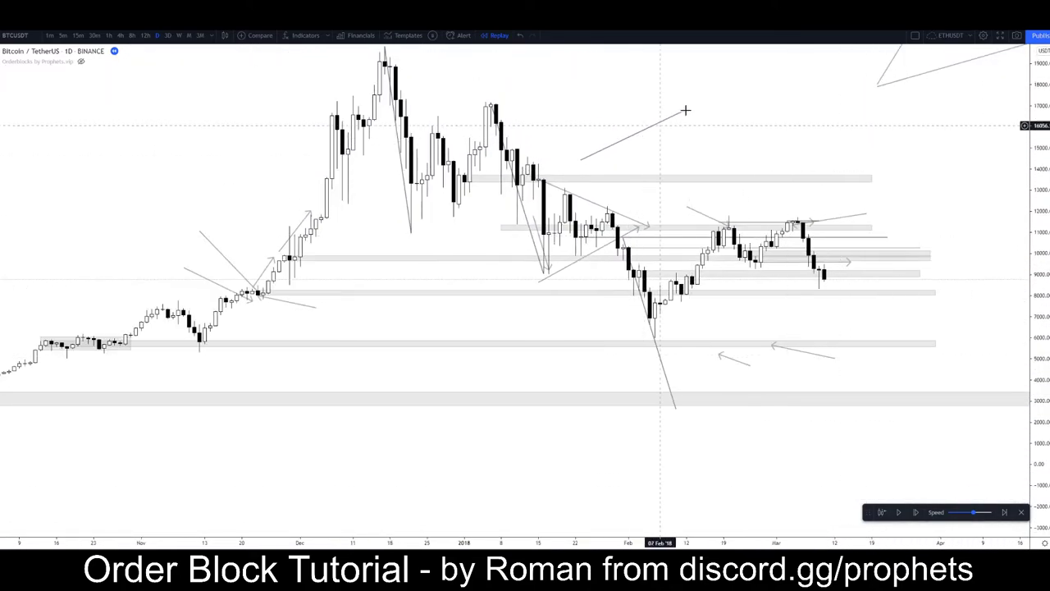
left_click_drag(667, 110, 539, 147)
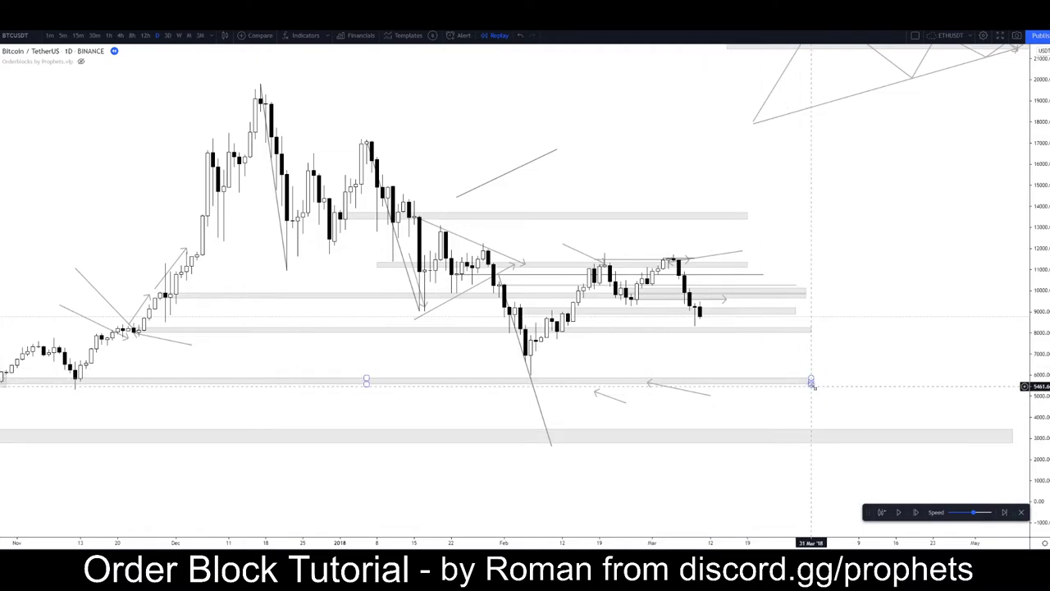
scroll(832, 345, "down", 3)
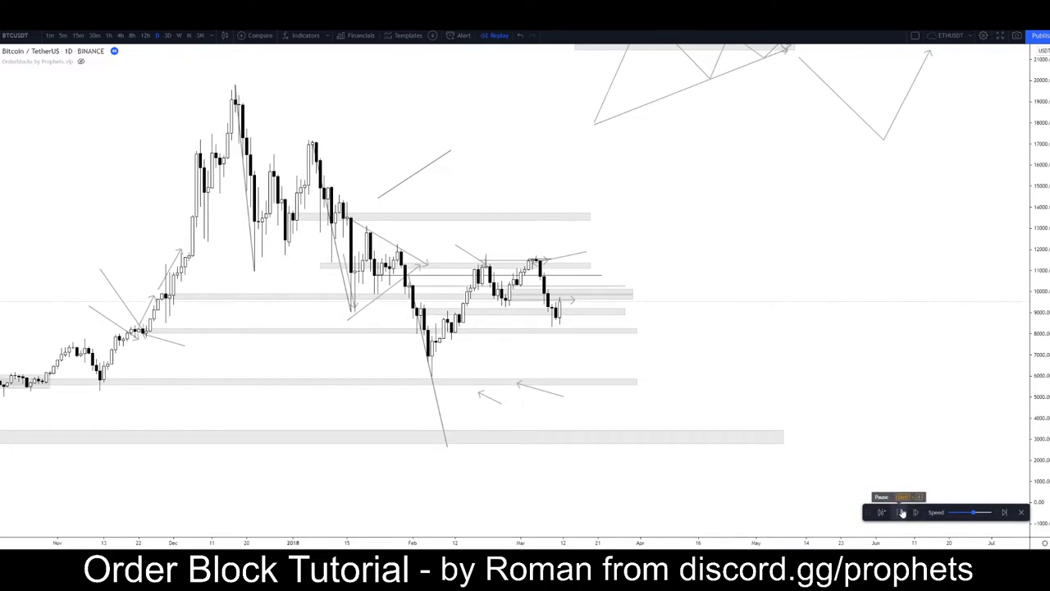
left_click(902, 513)
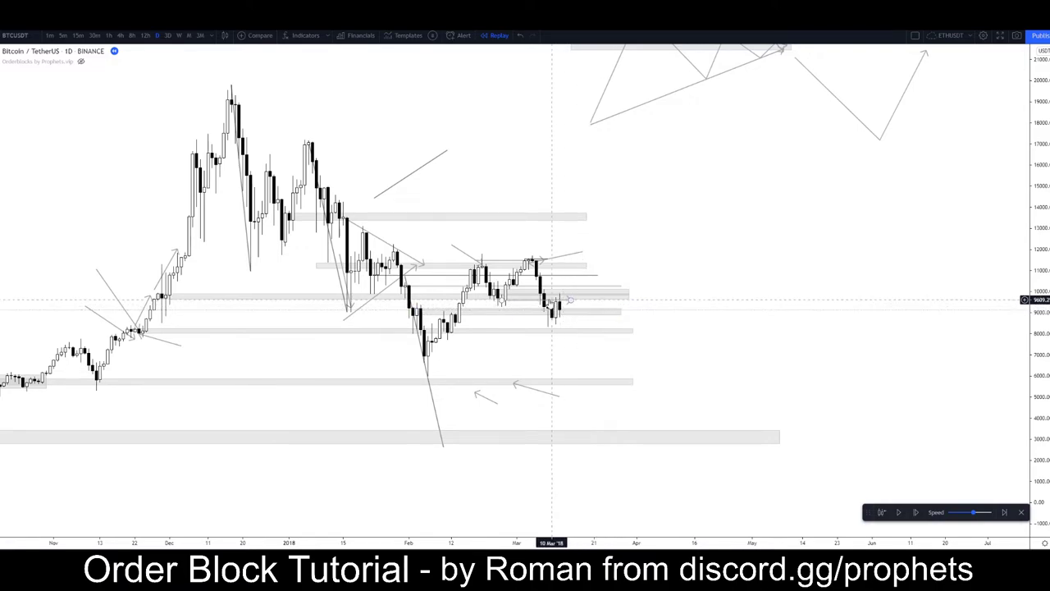
left_click(1026, 374)
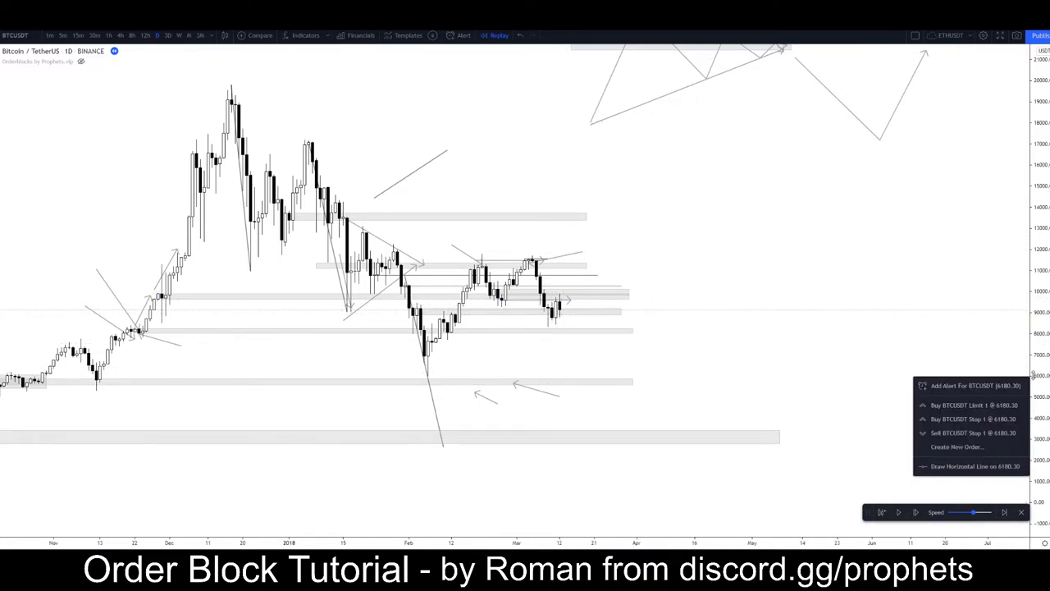
left_click_drag(1038, 372, 1037, 235)
scroll(869, 225, "up", 2)
left_click_drag(581, 204, 814, 204)
scroll(813, 204, "up", 3)
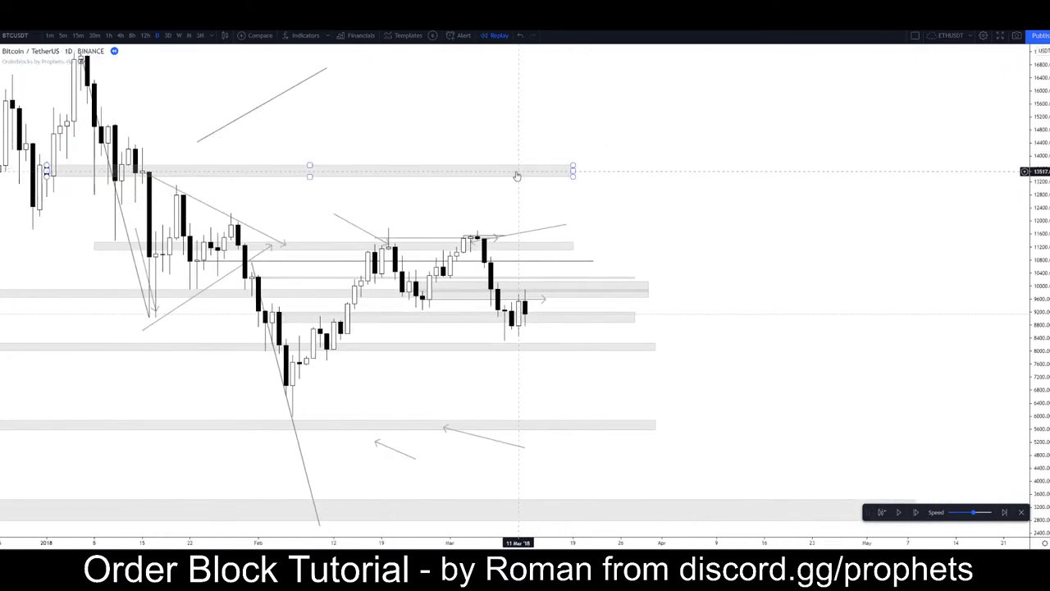
left_click_drag(515, 170, 684, 159)
key("ctrl+z")
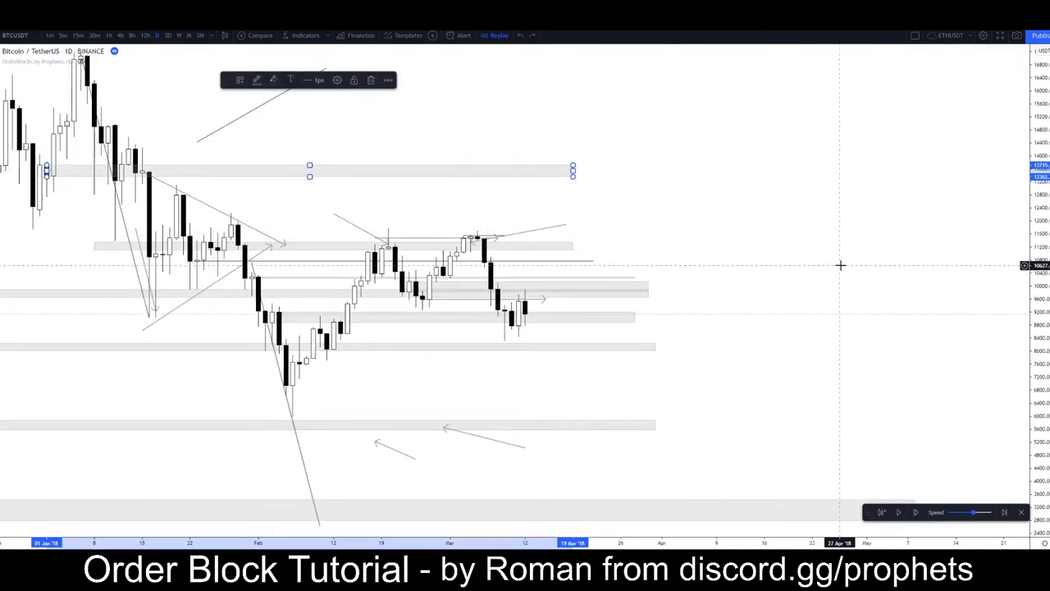
Play the replay forward to the 15 March candle and pause it
left_click_drag(691, 281, 908, 223)
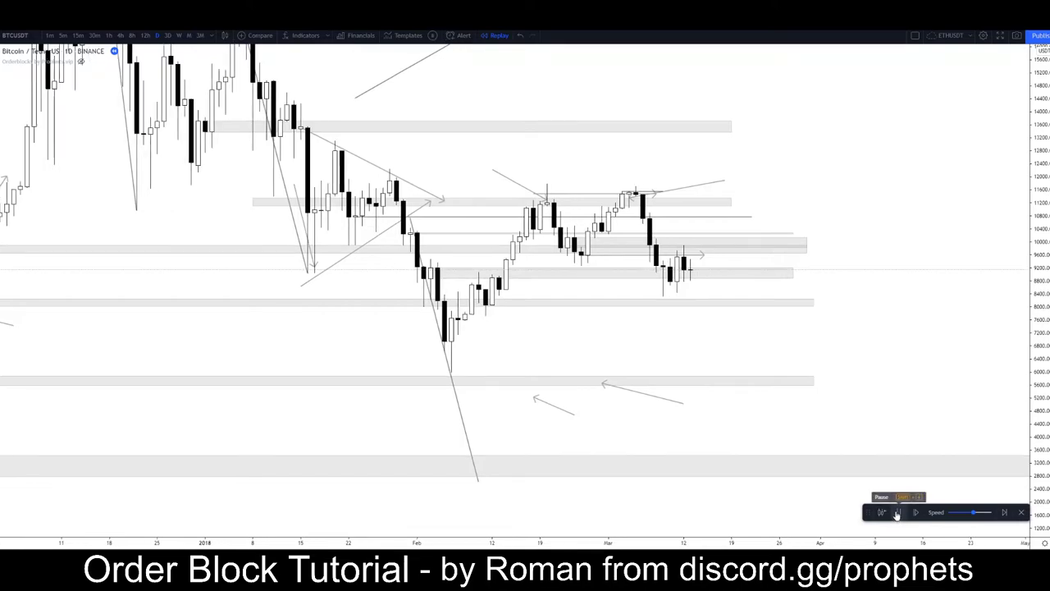
left_click(896, 513)
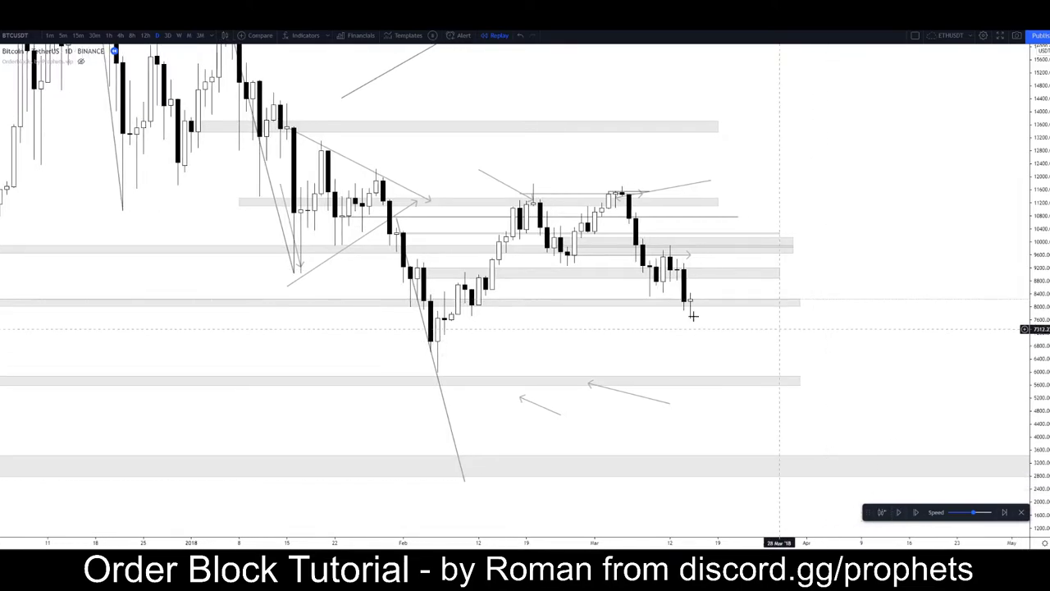
Draw an arrow up the late-November rally to about 9,700 and another pointing at its base near 8,200
scroll(382, 284, "down", 2)
left_click(2, 100)
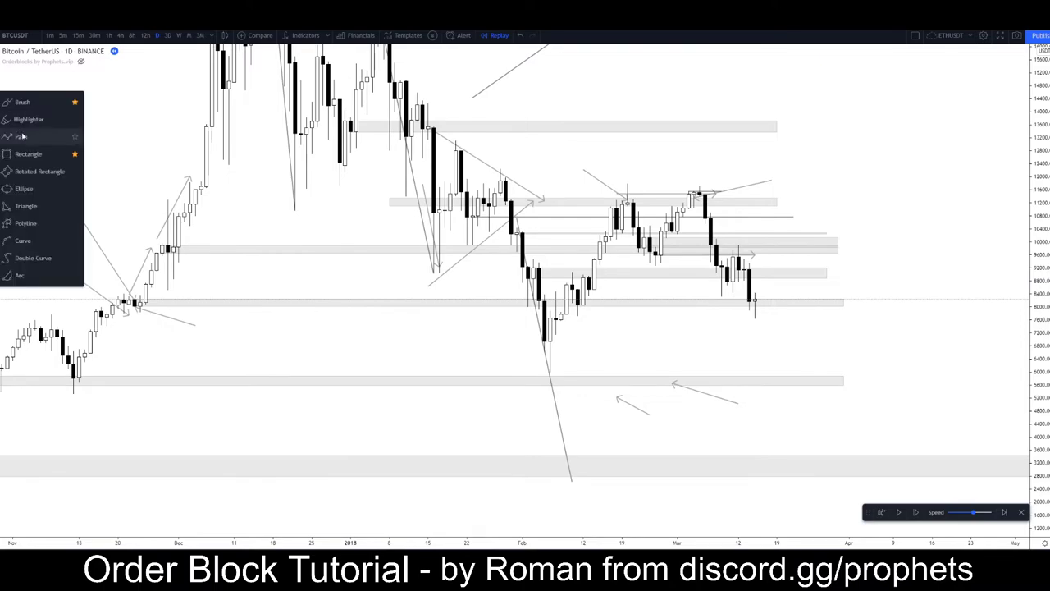
left_click(23, 136)
left_click(124, 300)
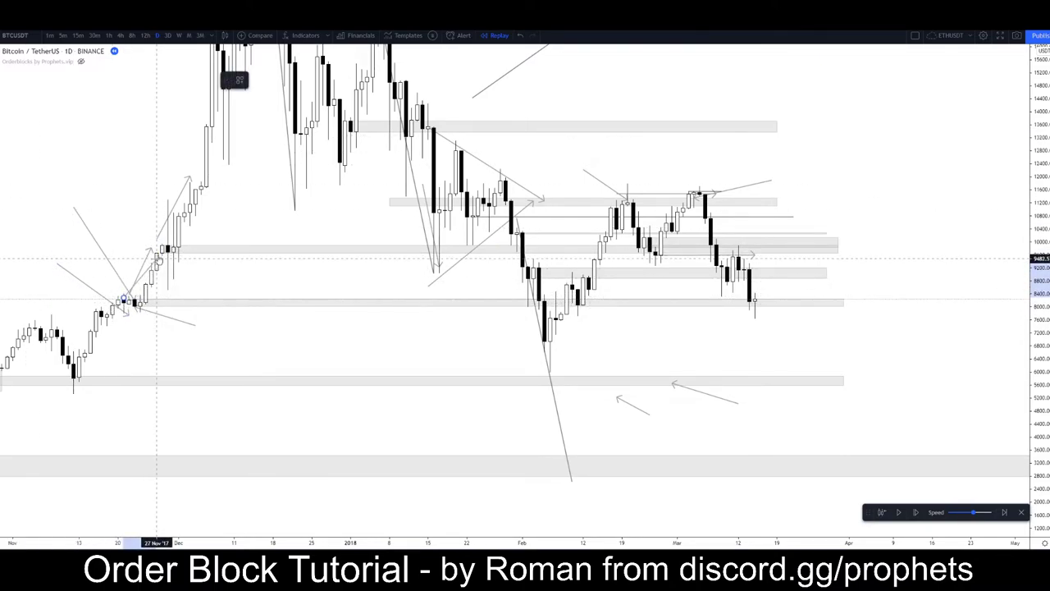
left_click(156, 250)
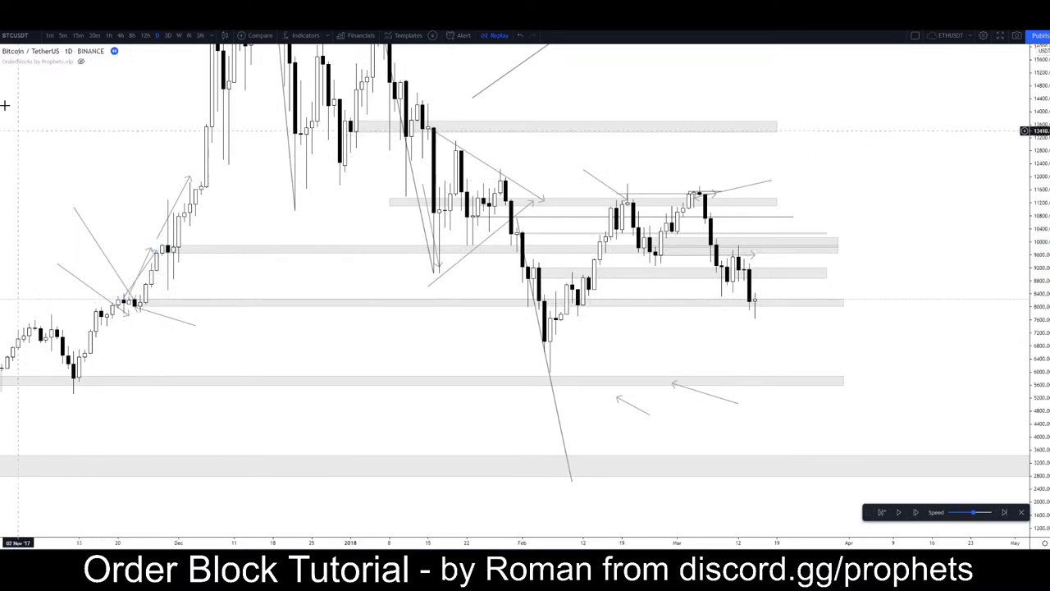
left_click(36, 288)
left_click(124, 304)
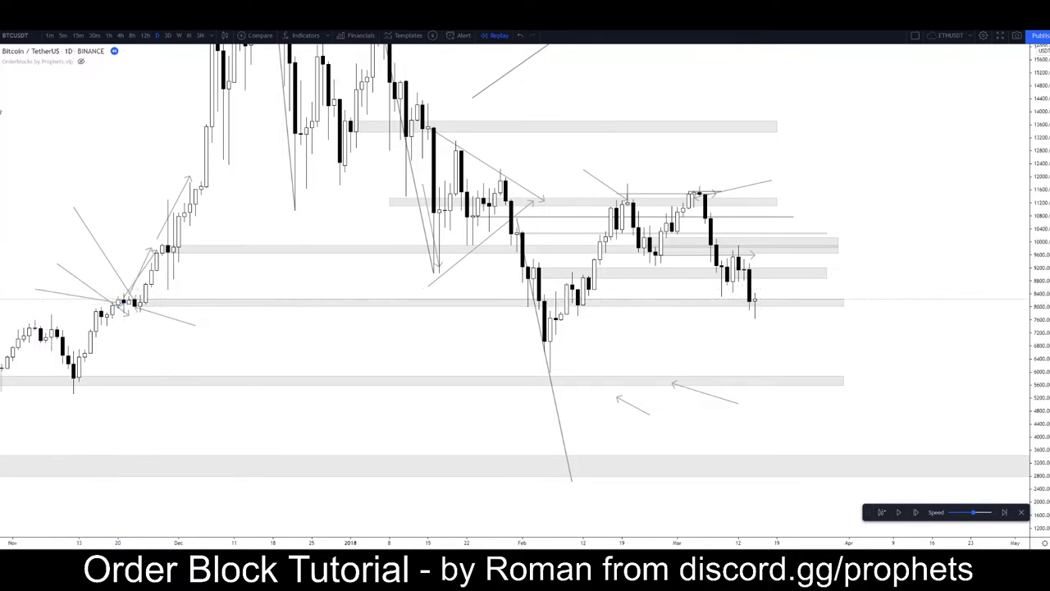
Draw a short downward arrow from about 9,200 into the 8,000–8,250 zone beside the mid-March drop
left_click(766, 304)
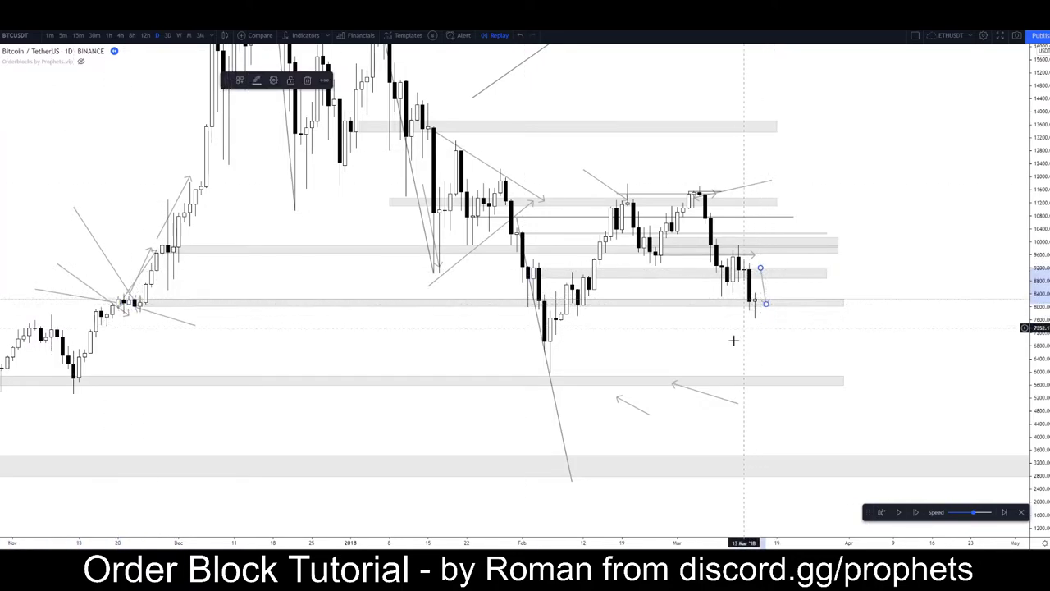
left_click(732, 341)
left_click(238, 248)
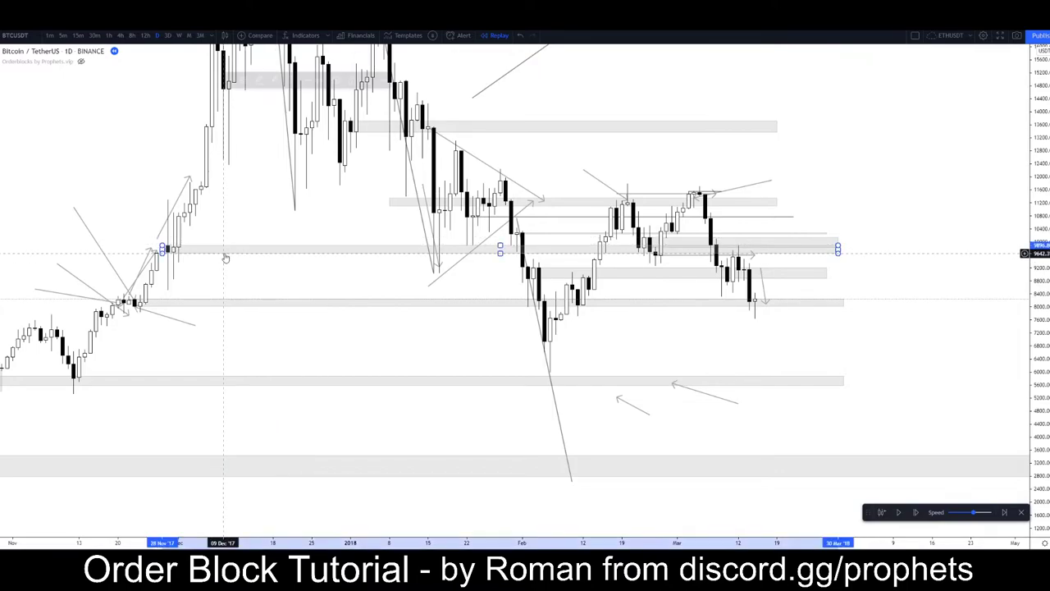
left_click(145, 302)
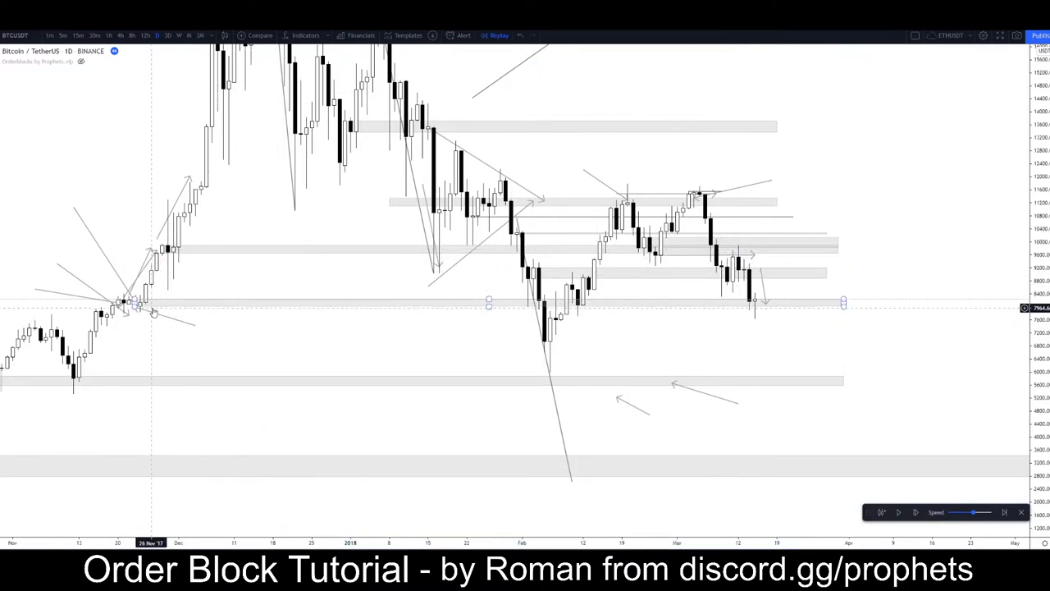
Remove the short arrows placed around the mid-March candles
left_click(151, 256)
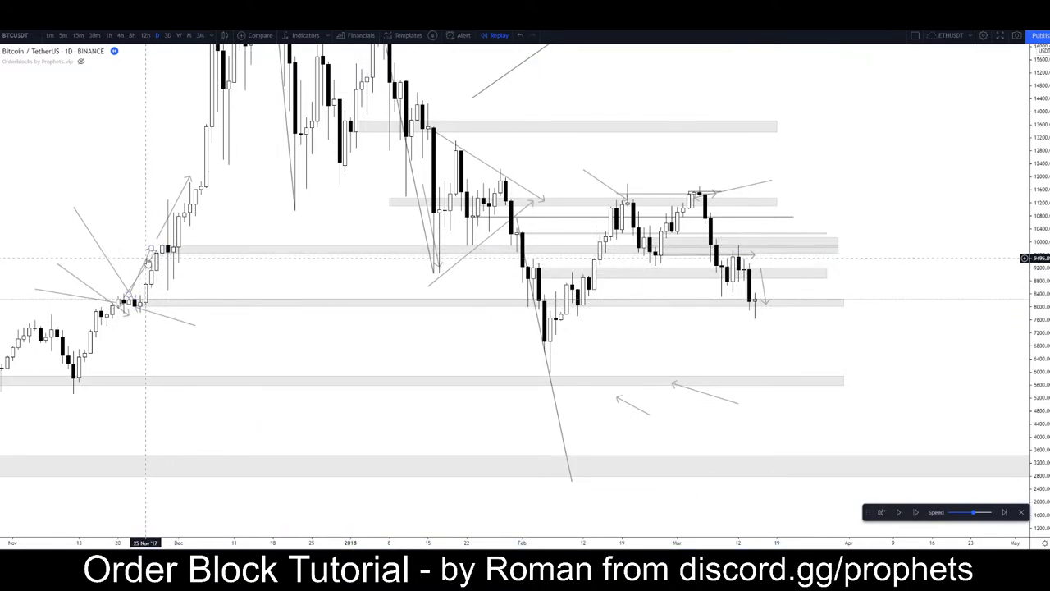
left_click(705, 245)
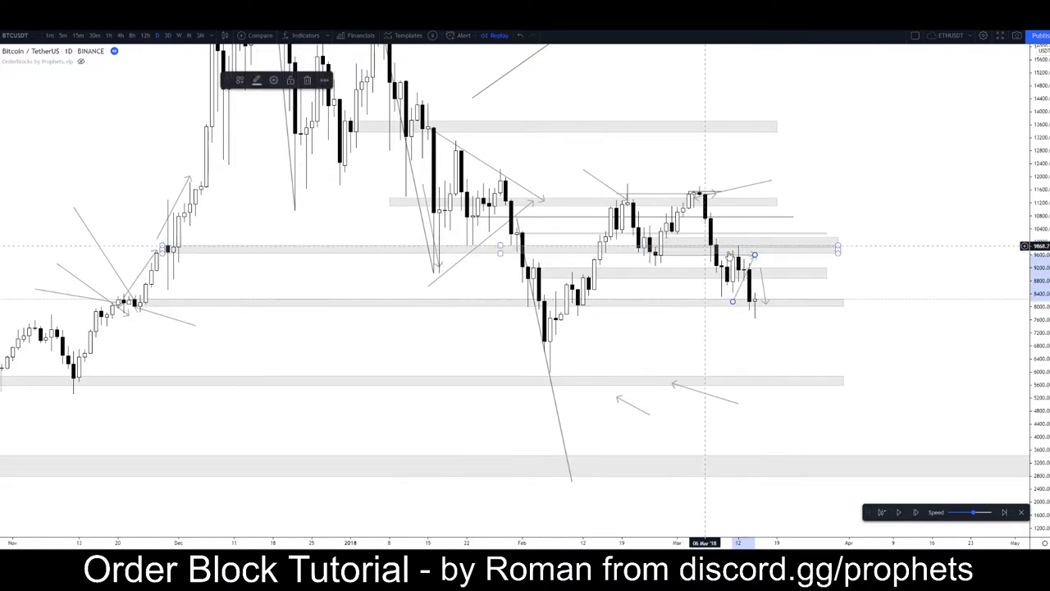
left_click(749, 292)
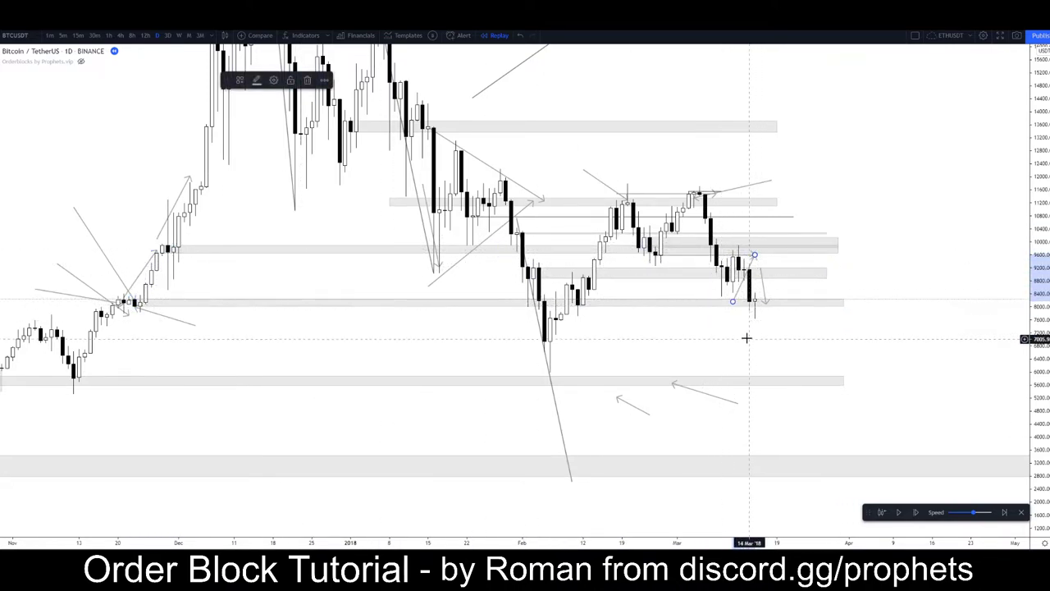
left_click(755, 304)
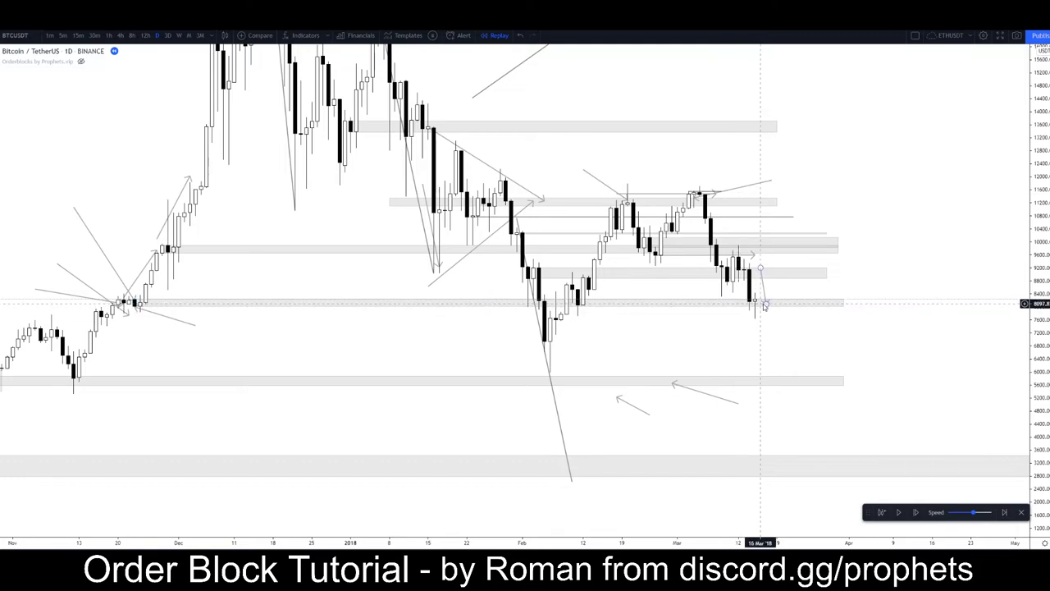
left_click(752, 325)
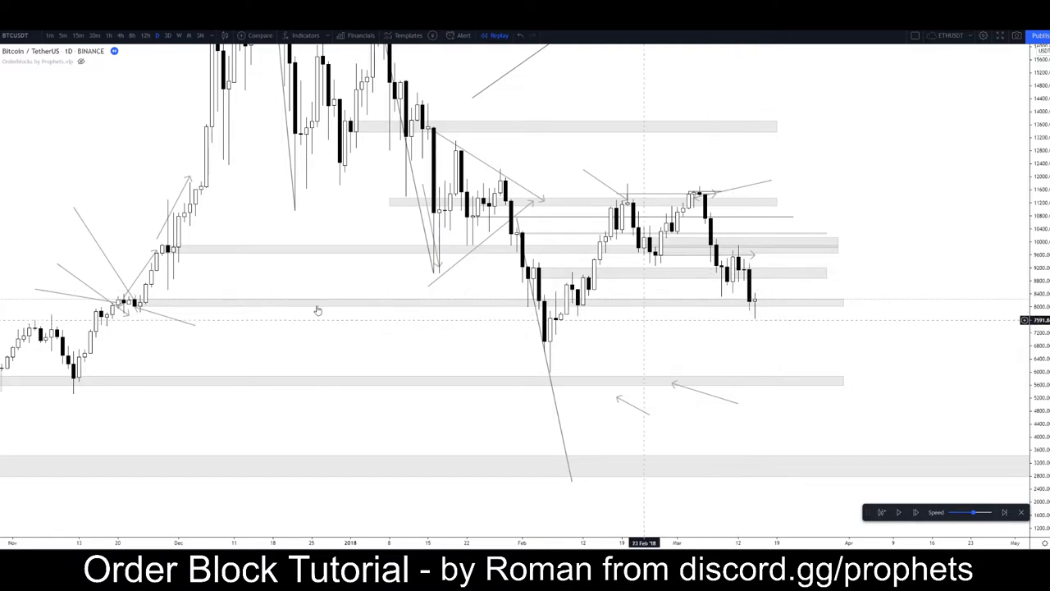
Draw an arrow across the February and March highs and a long arrow pointing down to the 9,600 line's end
left_click(592, 305)
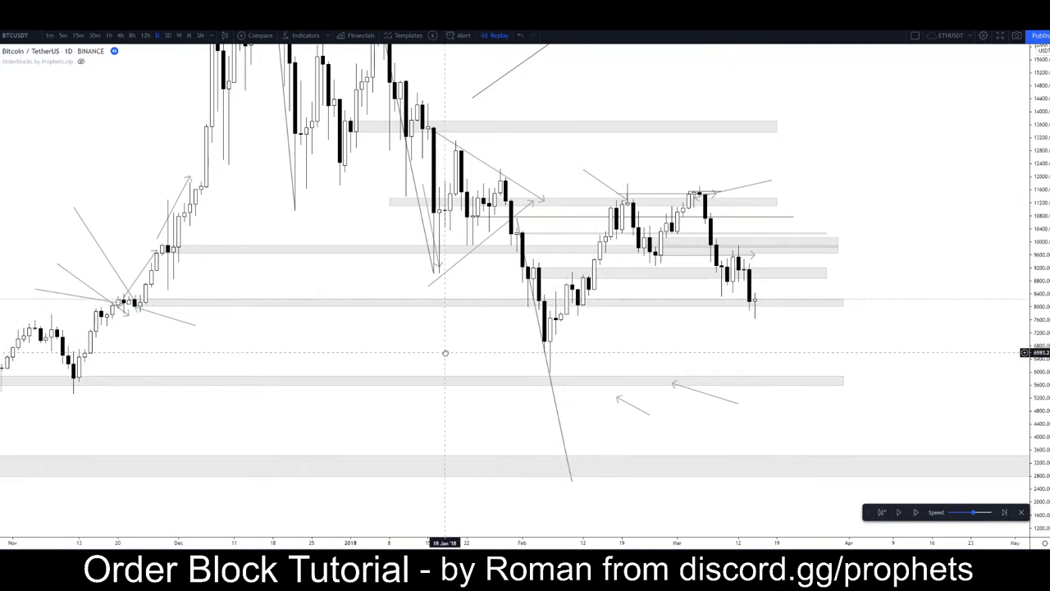
left_click_drag(445, 352, 415, 382)
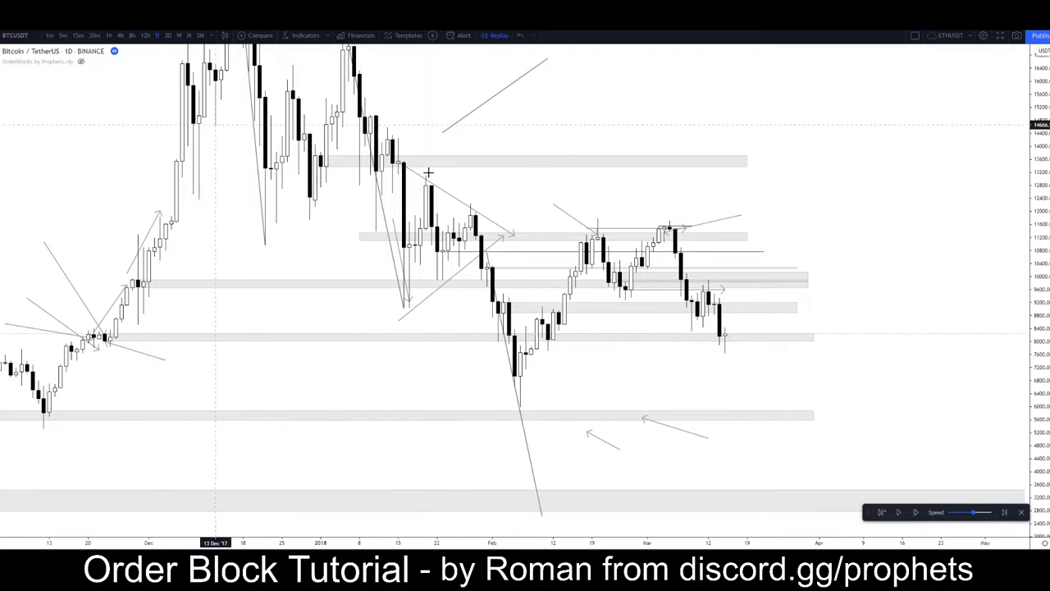
left_click(580, 236)
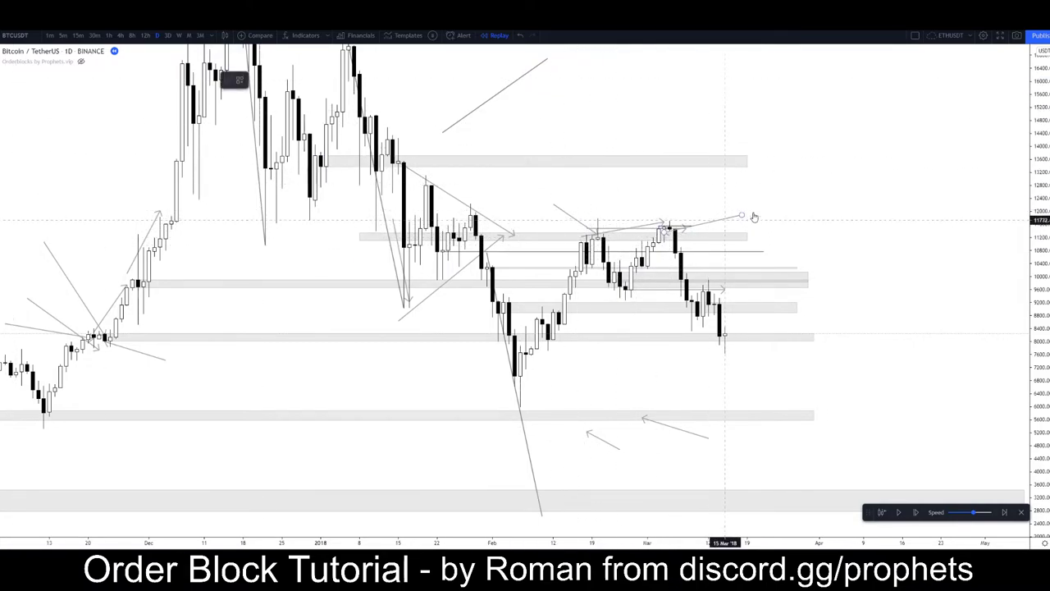
left_click(875, 221)
left_click(725, 290)
left_click(573, 199)
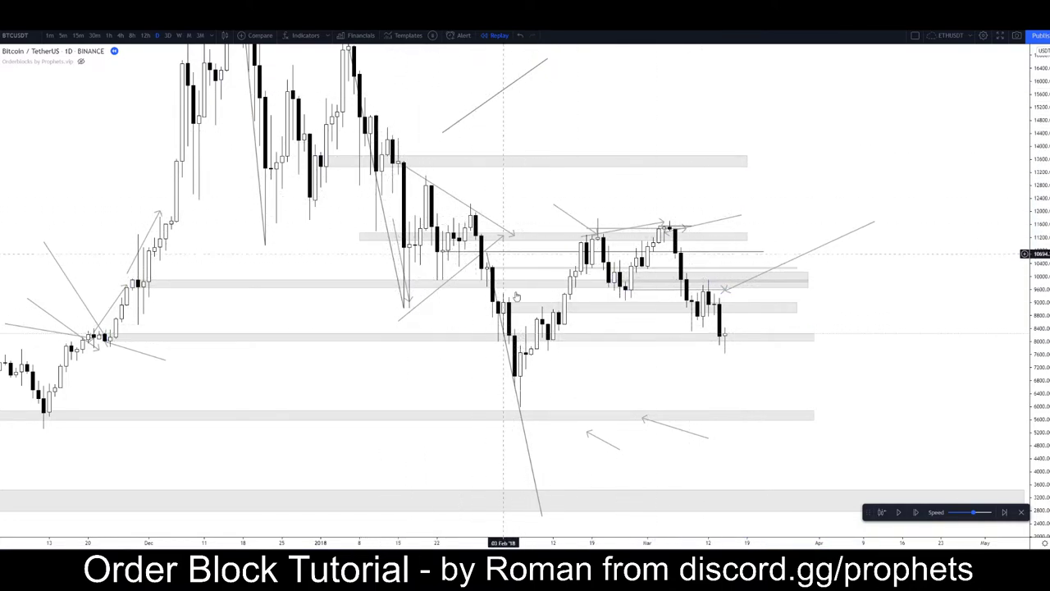
left_click(669, 228)
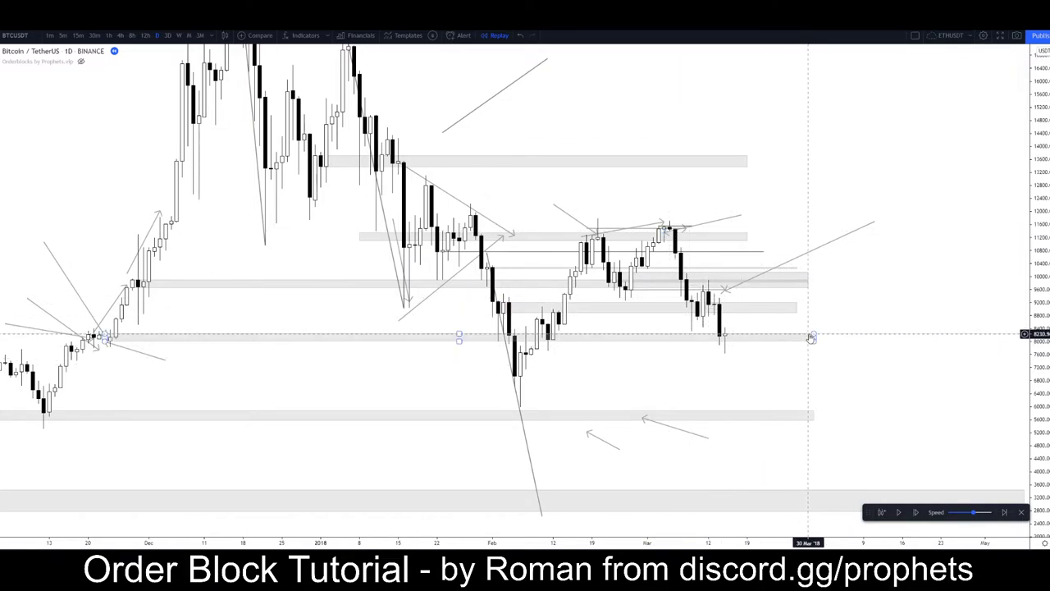
Extend the 8,000–8,250 zone to about 18 April and draw a thin rectangle around 7,600–7,650 from early February to 7 April
left_click_drag(813, 335, 913, 336)
scroll(602, 474, "up", 5)
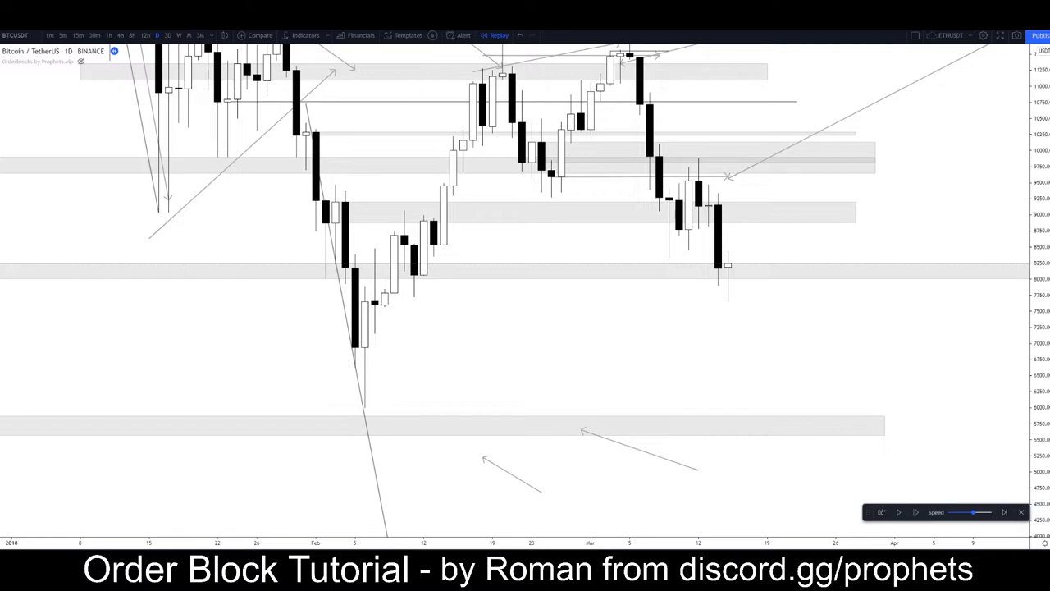
left_click(0, 100)
left_click(0, 100)
left_click(0, 101)
left_click(8, 156)
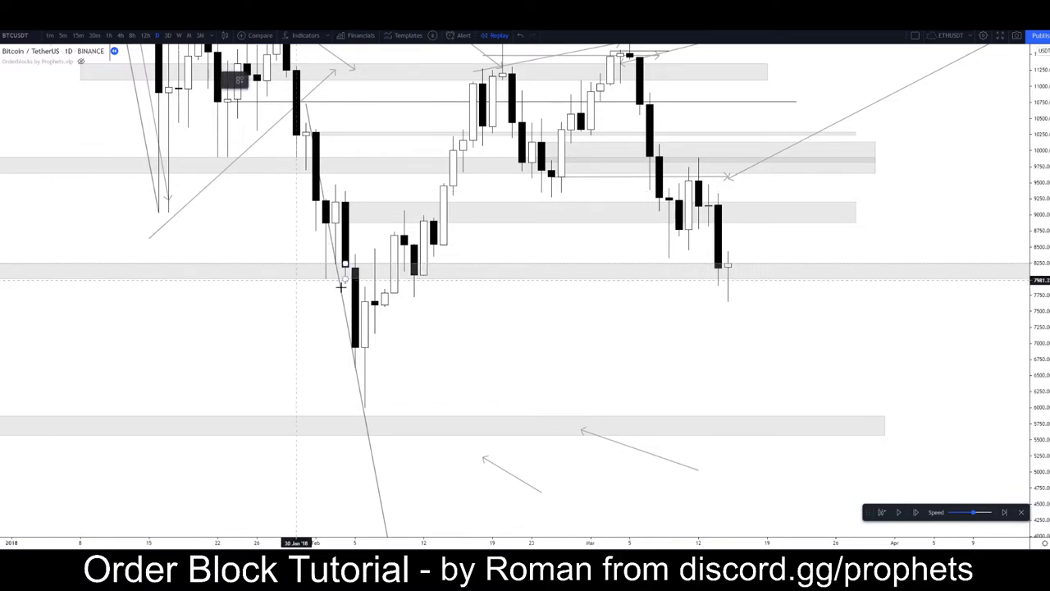
mouse_move(374, 301)
left_mouse_down()
mouse_move(451, 317)
mouse_move(953, 338)
left_mouse_up()
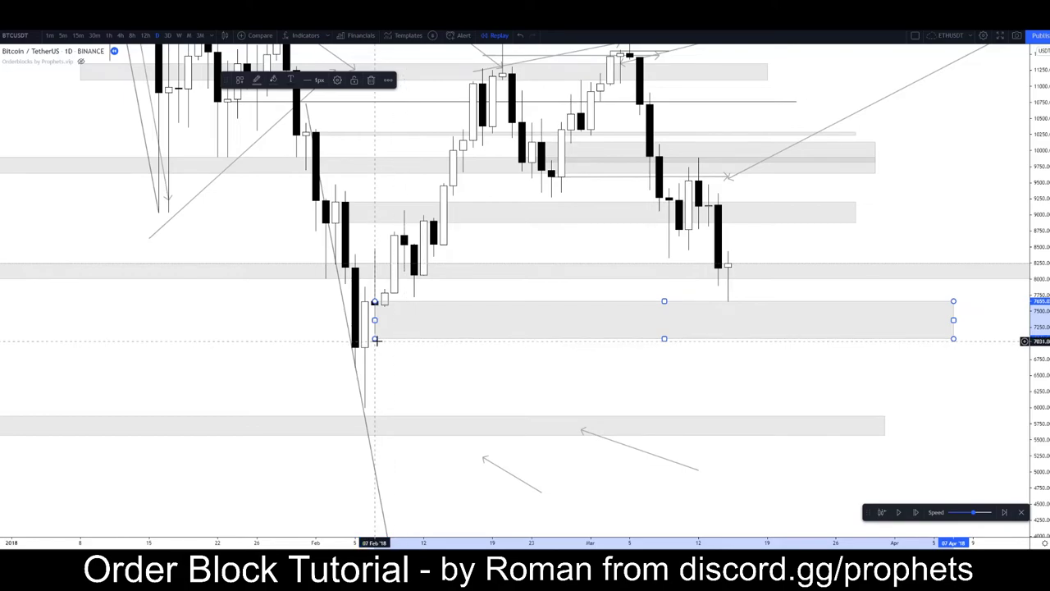
left_click_drag(376, 340, 304, 365)
left_click(462, 302)
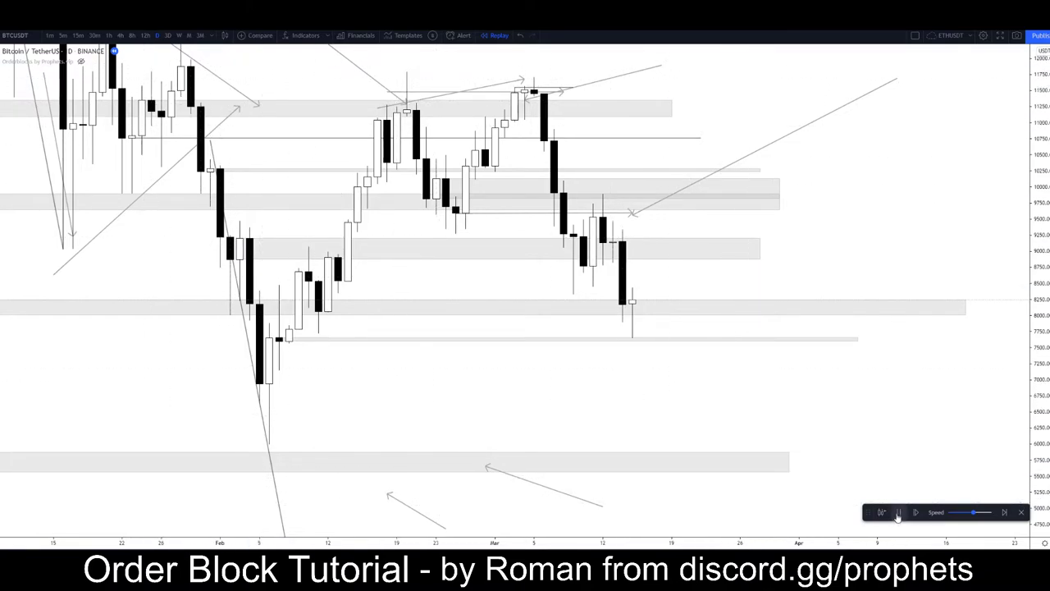
Advance the replay to the 17 March candle and pause it
left_click(897, 512)
left_click(897, 512)
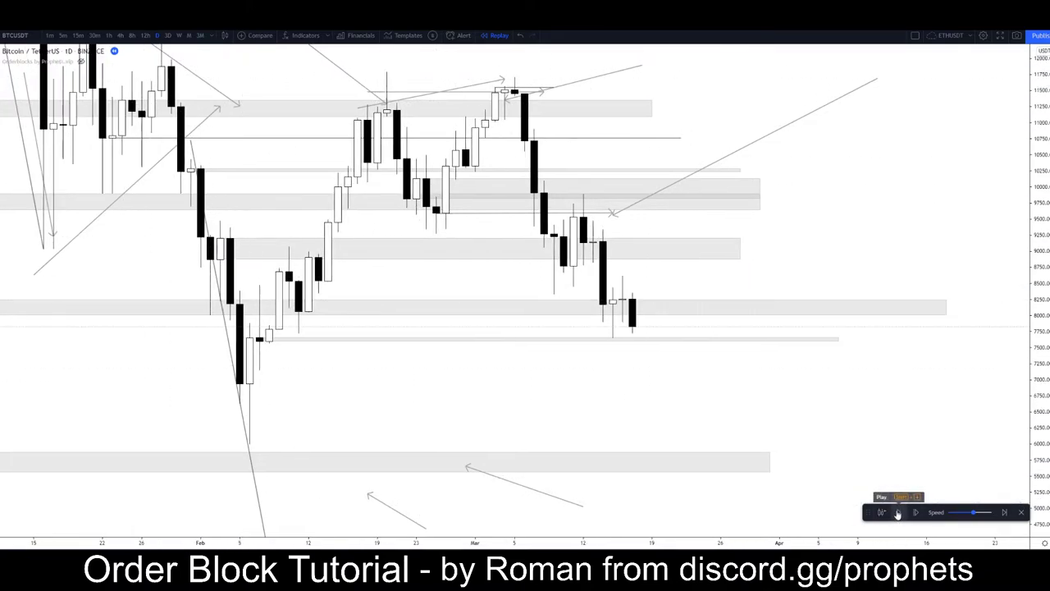
Stretch the price scale slightly and switch the chart to the 4-hour timeframe
left_click_drag(1046, 451, 956, 432)
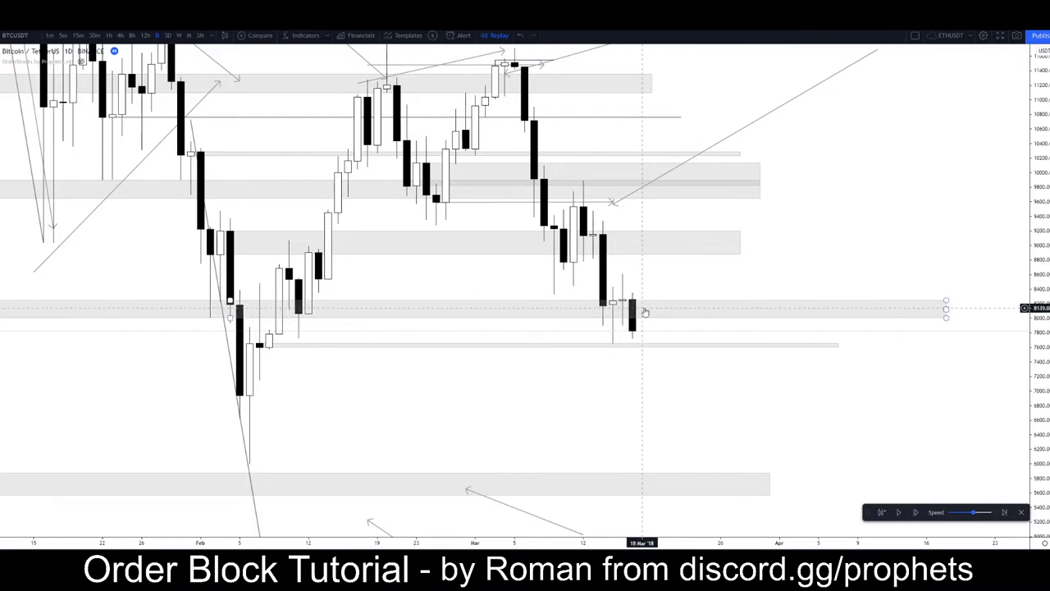
left_click(119, 36)
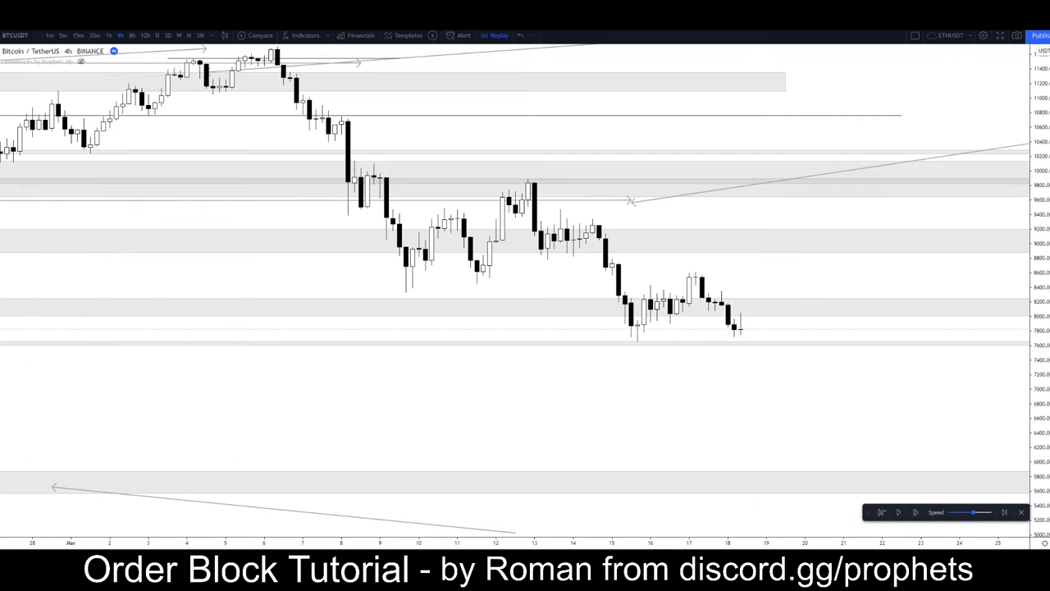
Draw a steep trend line down the 14–15 March drop, copy it to 17 March, and draw another from the 6 March high to the 9 March low
left_click(592, 201)
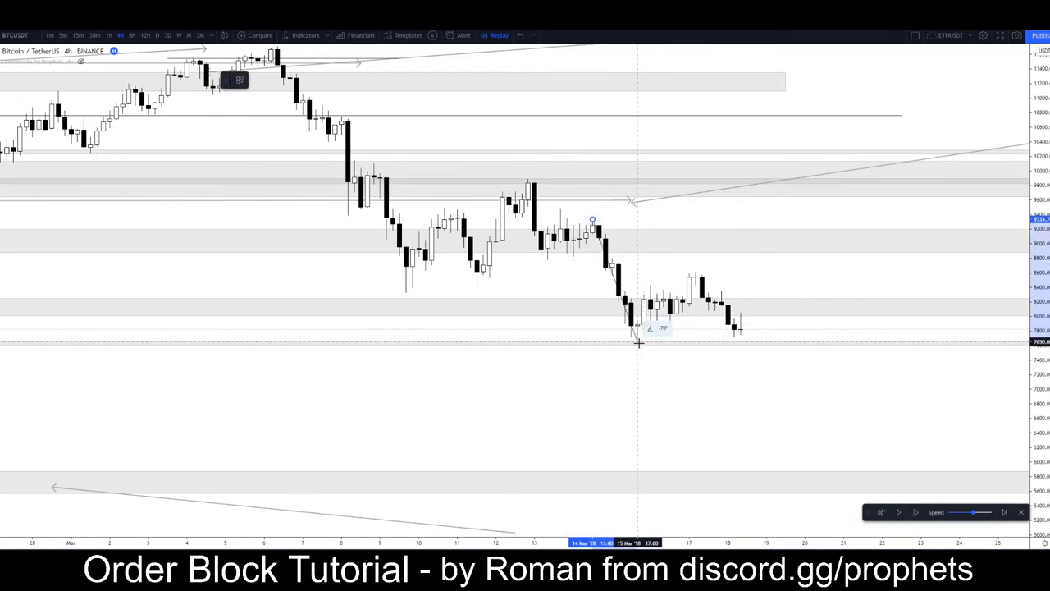
left_click(637, 324)
left_click_drag(621, 281, 748, 366)
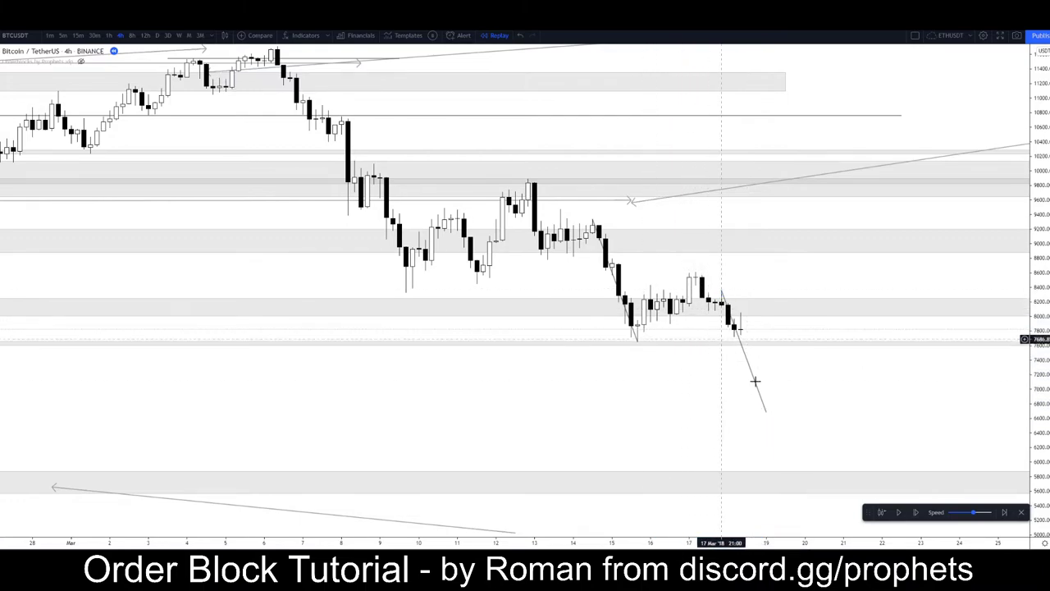
scroll(657, 379, "down", 2)
left_click_drag(657, 380, 469, 434)
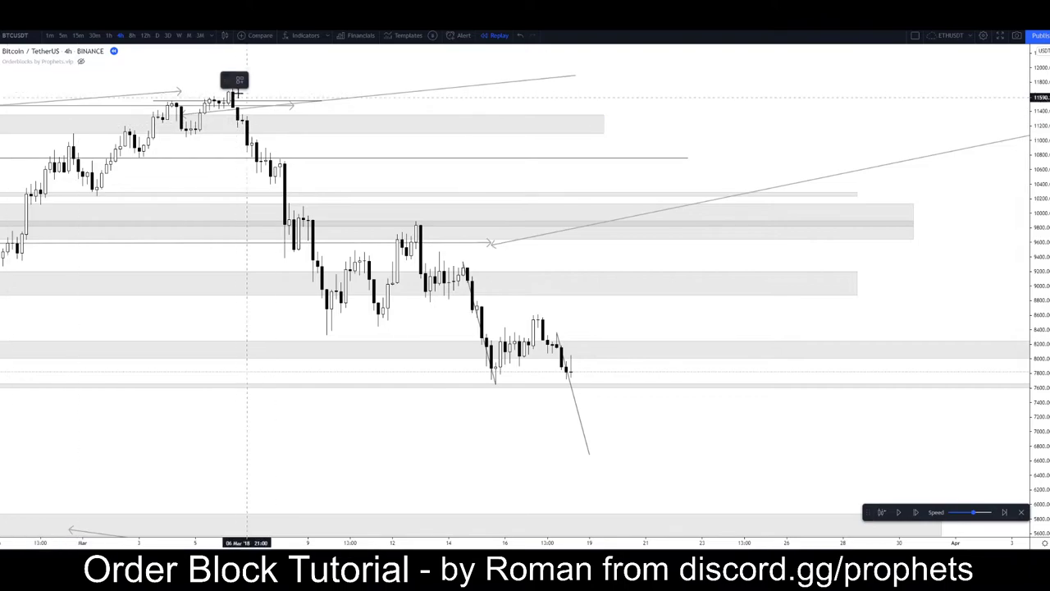
double_click(332, 330)
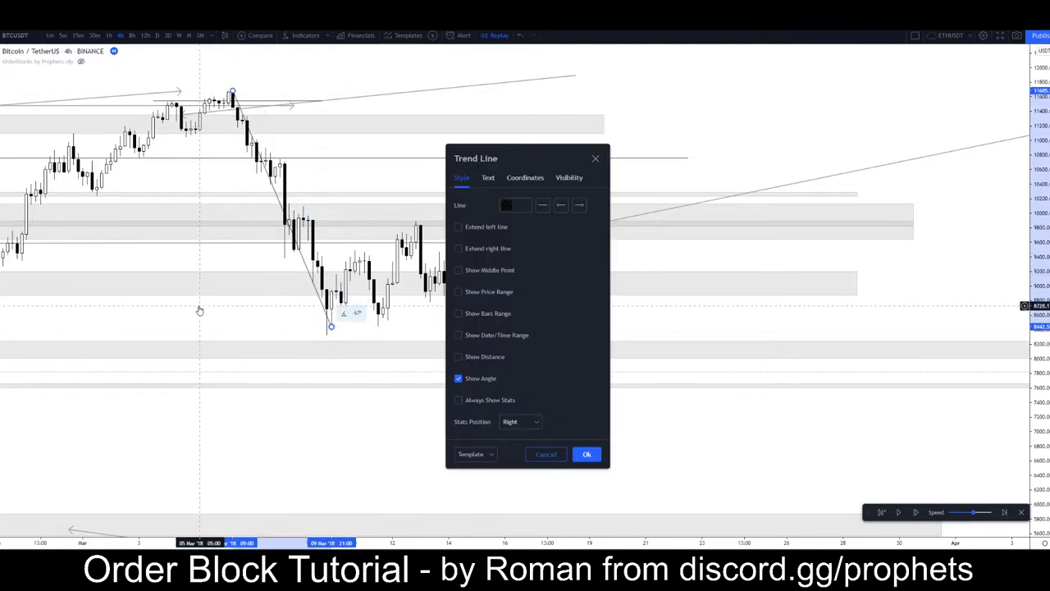
left_click(200, 309)
Draw a zigzag path arrow from about 11,500 down to 9,550, up to 10,200, down to 9,650 and up to 10,600
left_click(0, 120)
left_click(24, 139)
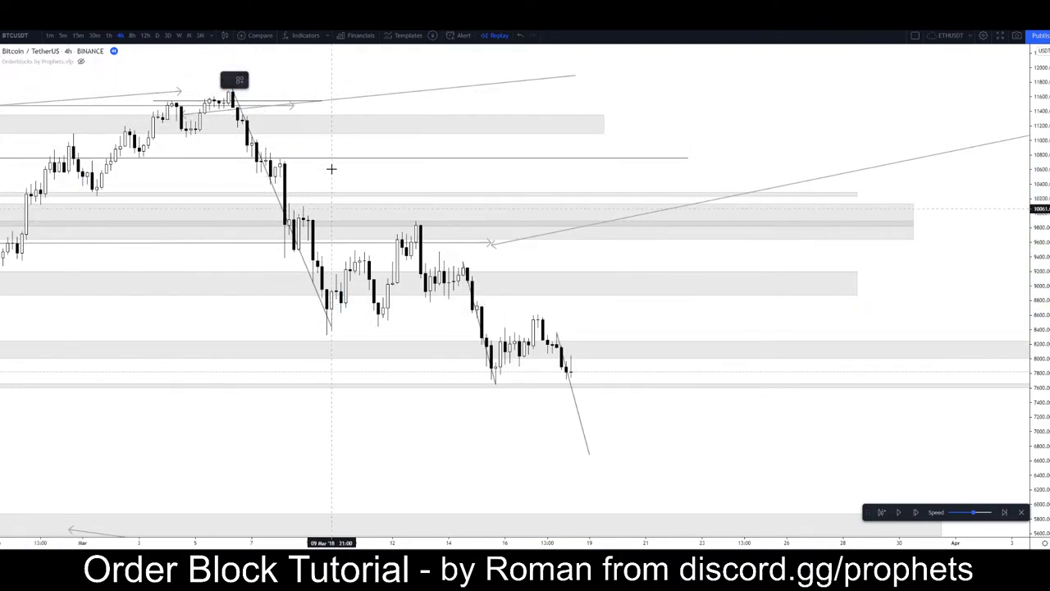
left_click_drag(289, 102, 340, 247)
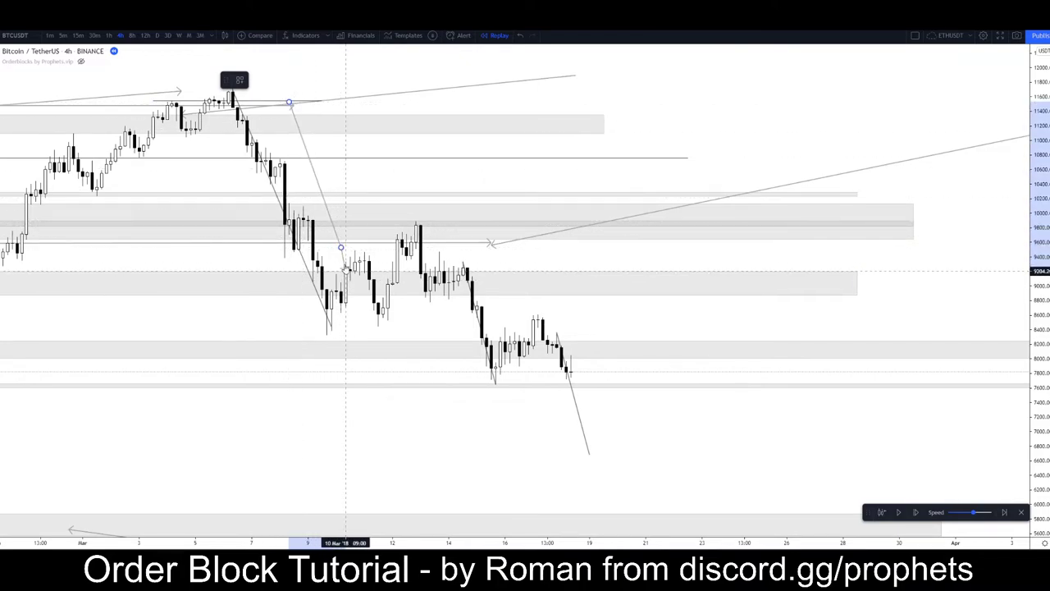
left_click(365, 198)
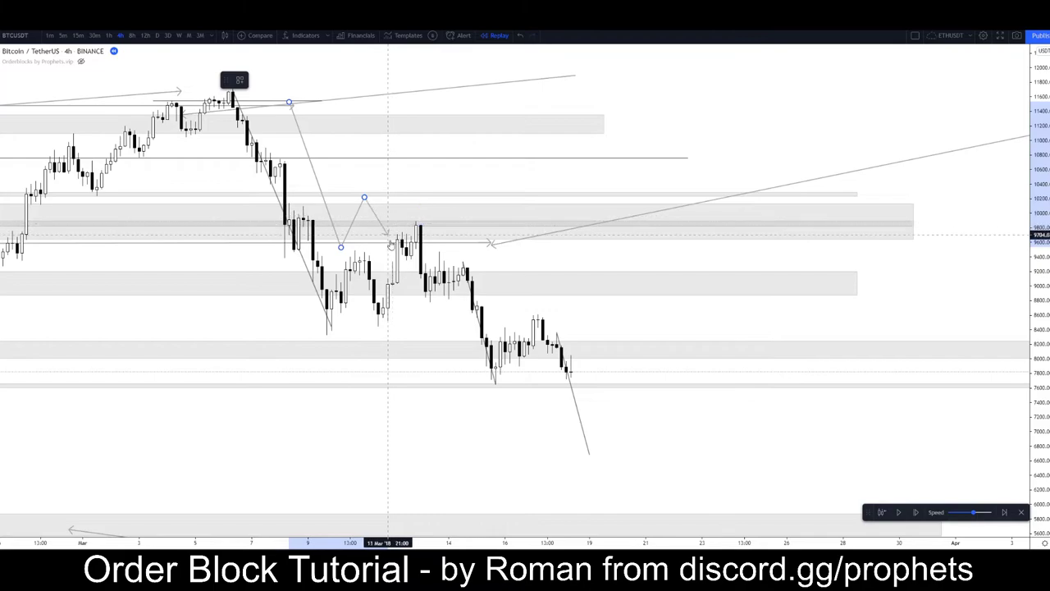
left_click(388, 240)
left_click(415, 172)
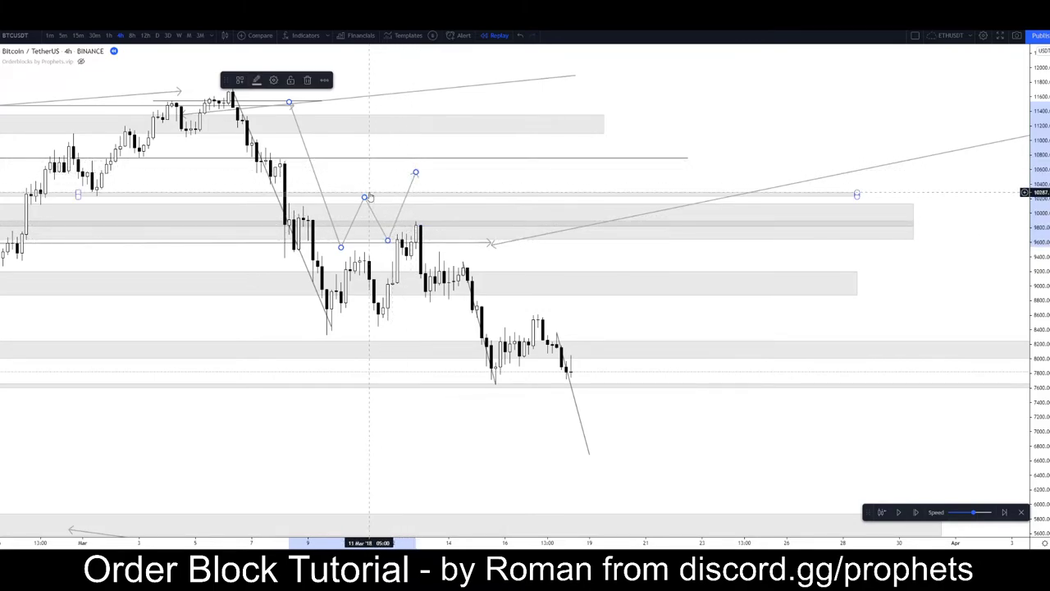
left_click(392, 176)
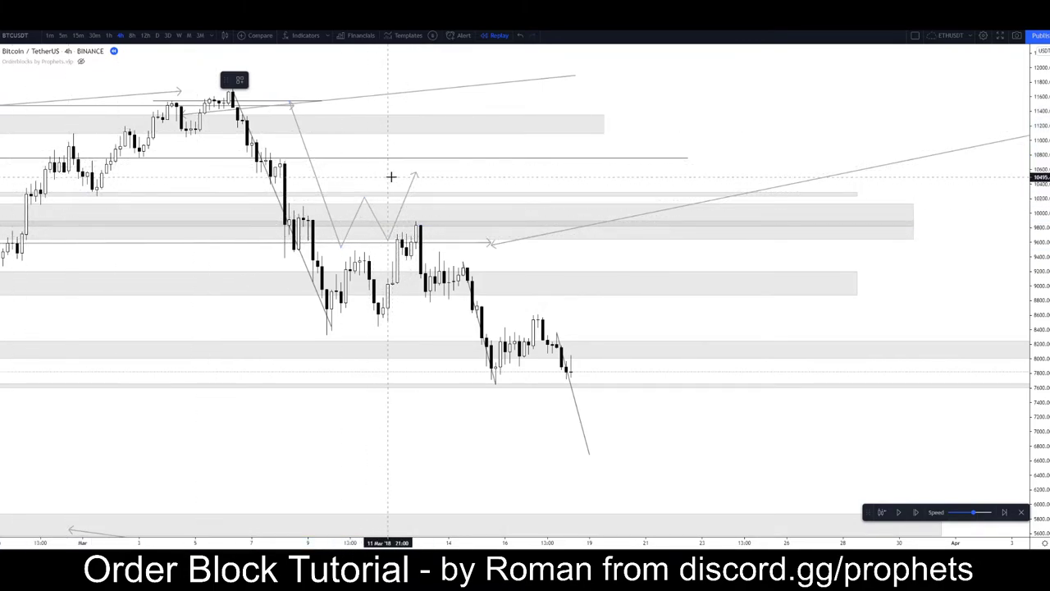
Draw a second zigzag path arrow from about 10,550 to 9,700, up to 10,250 and down to about 8,850 on 16 March
left_click(406, 174)
left_click(448, 236)
left_click(462, 196)
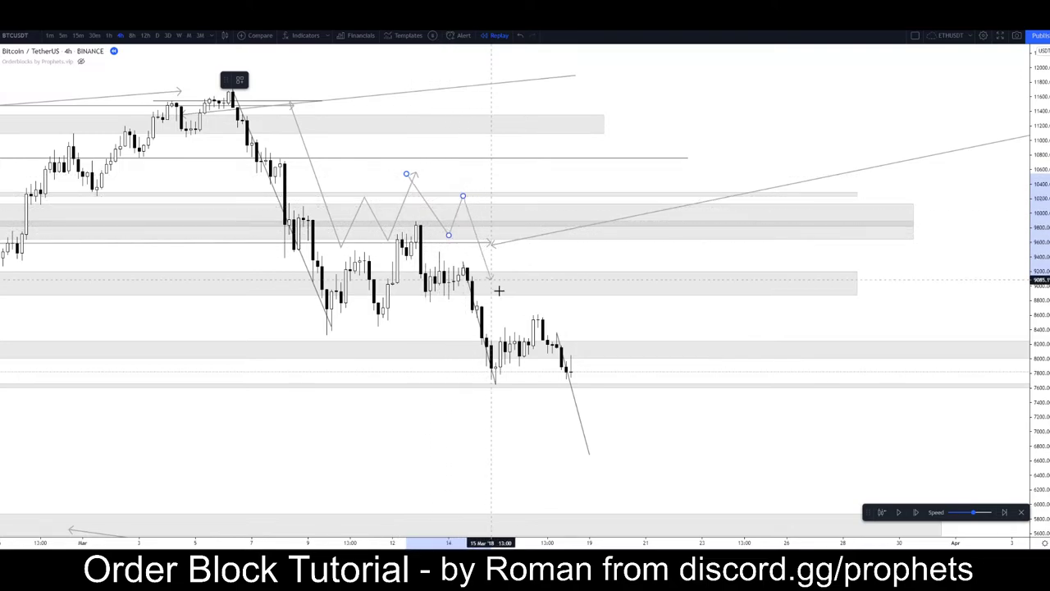
left_click(510, 296)
left_click(424, 384)
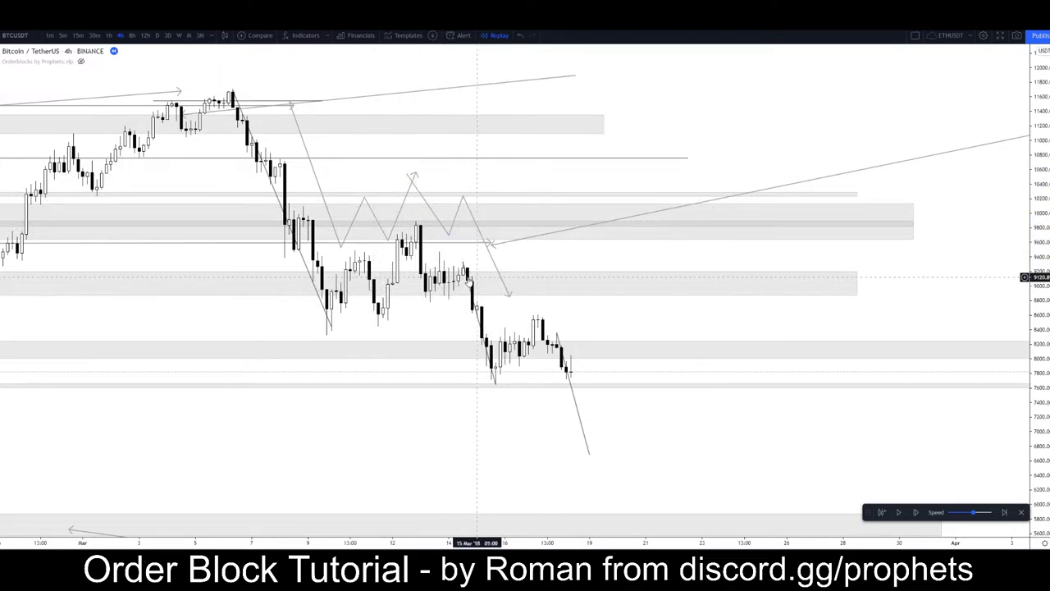
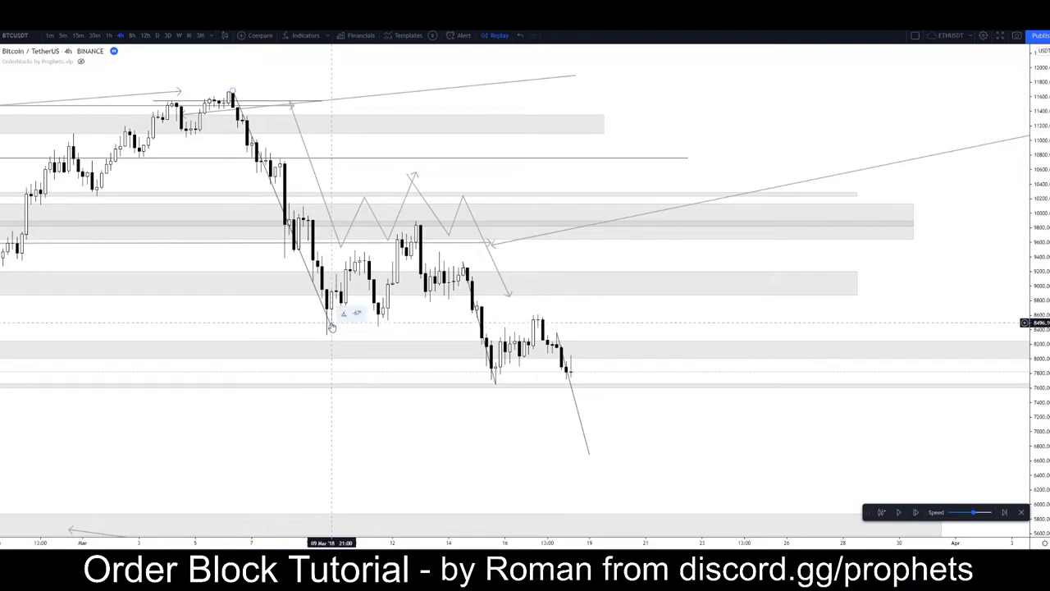
Delete the steep trend lines and both zigzag arrows drawn over the March decline
left_click(584, 431)
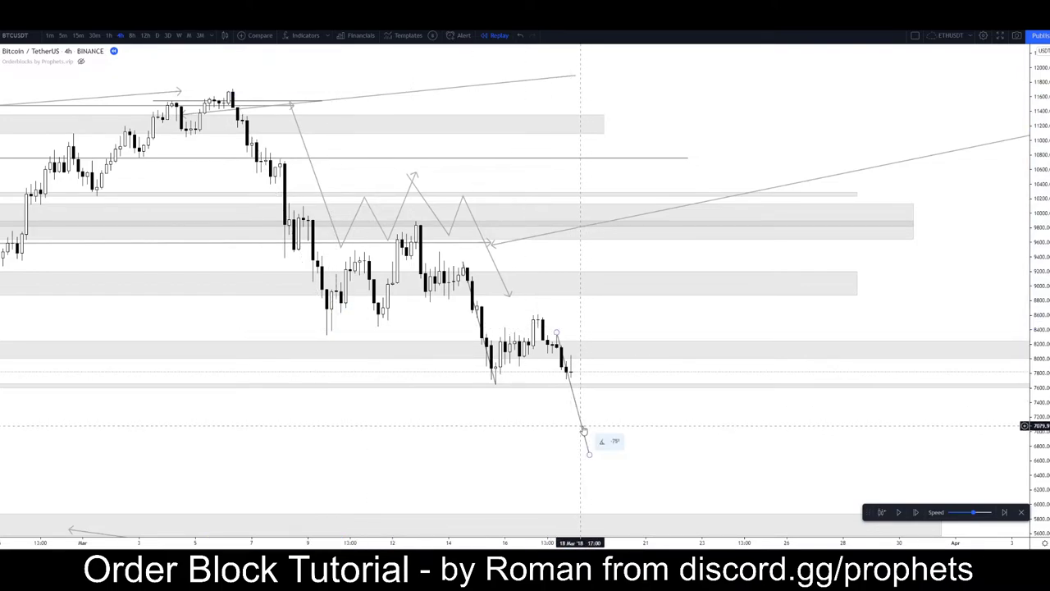
key("Delete")
left_click(492, 370)
key("Delete")
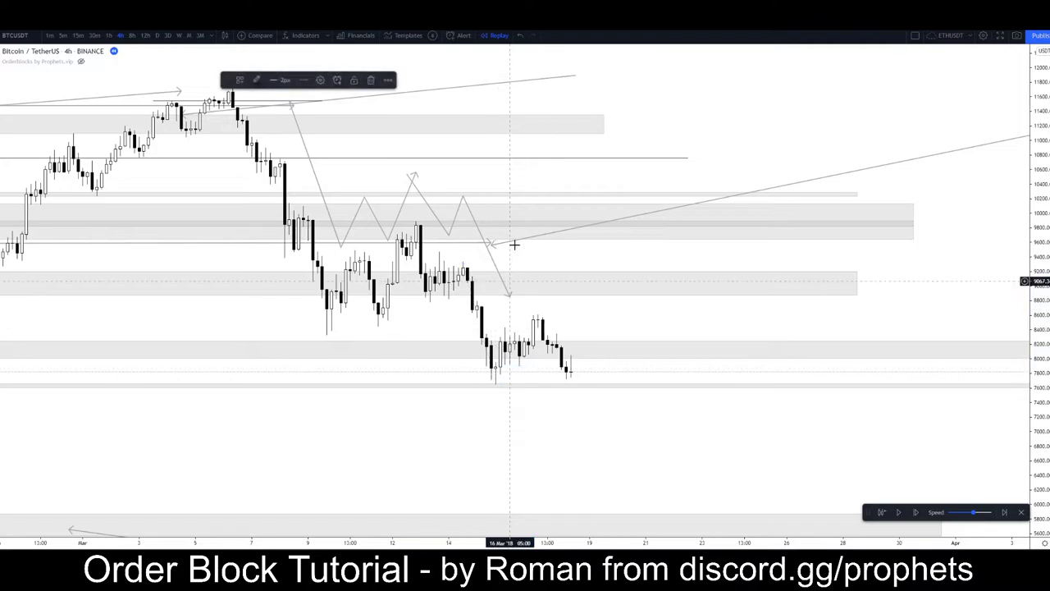
left_click(482, 232)
key("Delete")
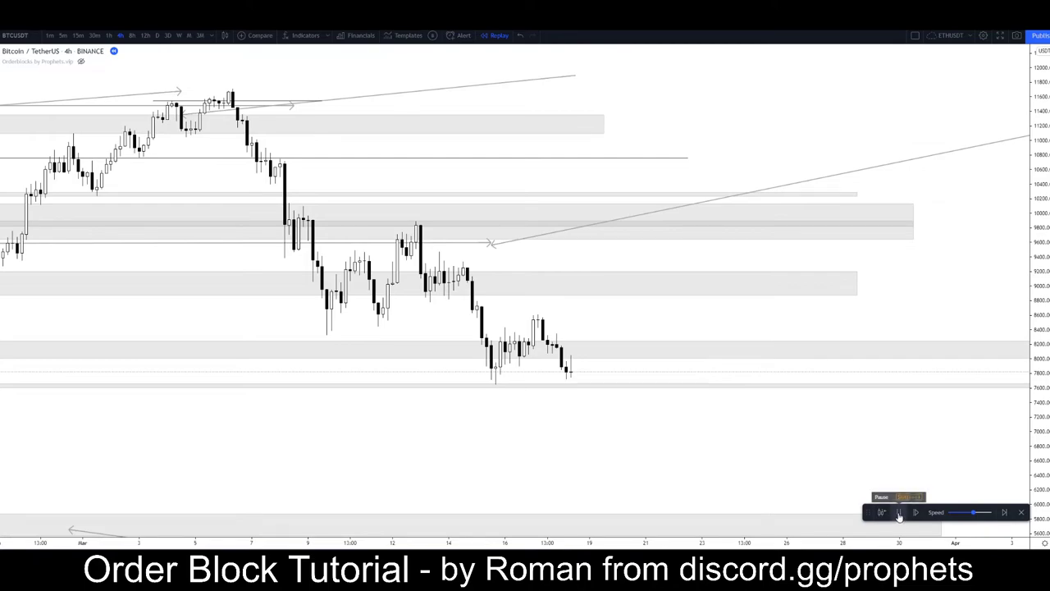
Advance the replay to the 18 March 4-hour candles, pause it, and add the Relative Strength Index indicator
left_click(899, 515)
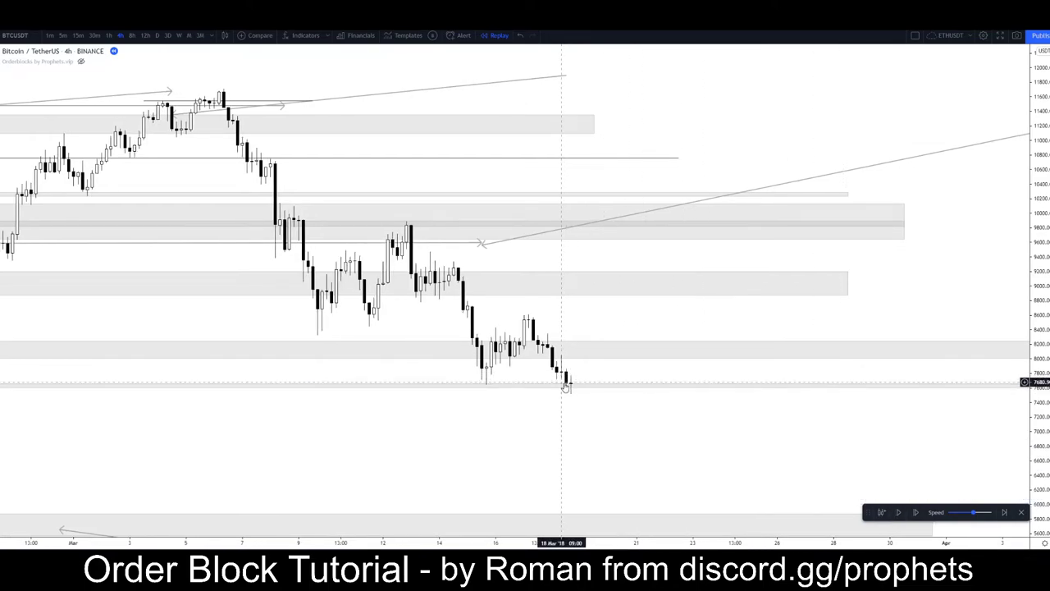
left_click(305, 36)
type("rs")
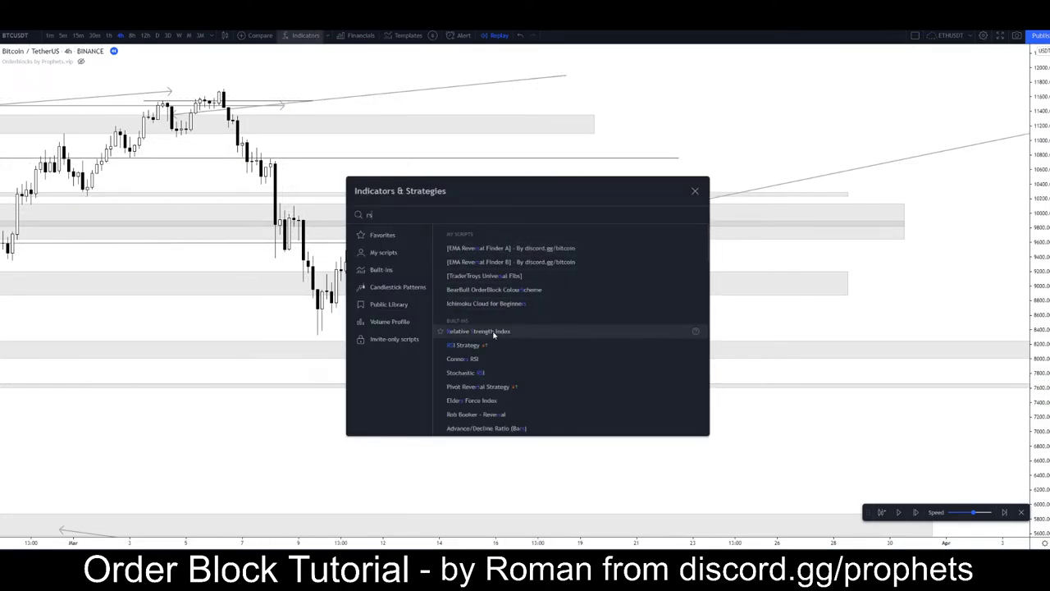
left_click(492, 331)
key("Escape")
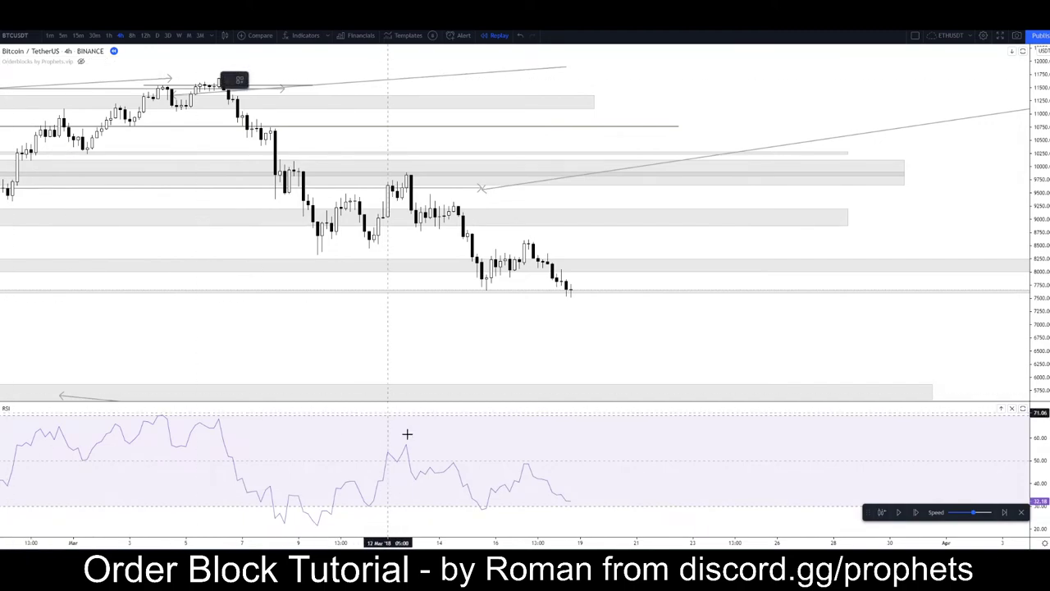
Draw a falling arrow along the price lows from 9 to 18 March and a rising arrow under the matching RSI lows
left_click(476, 279)
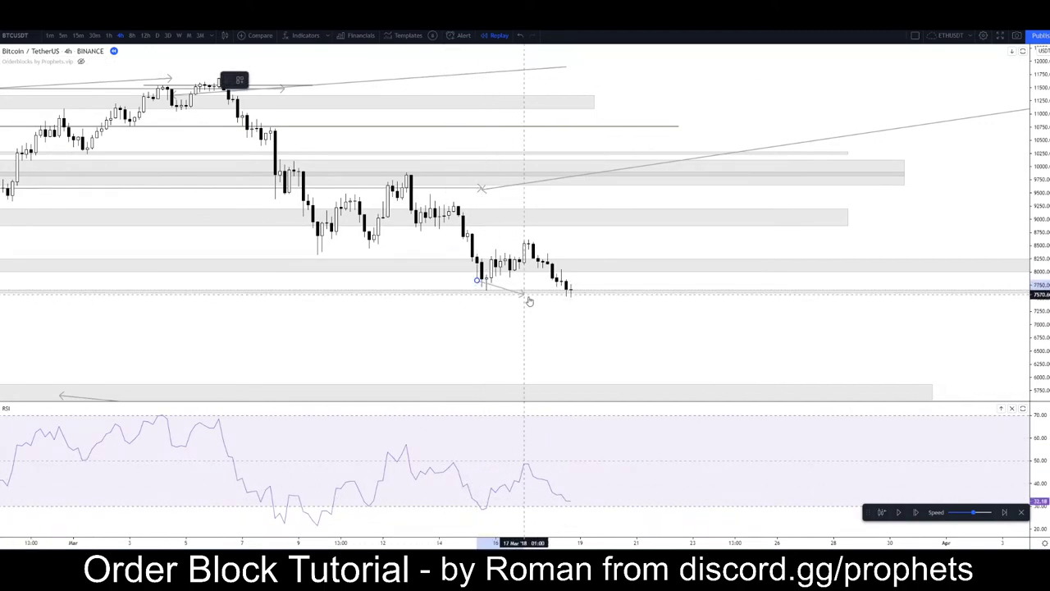
left_click(562, 295)
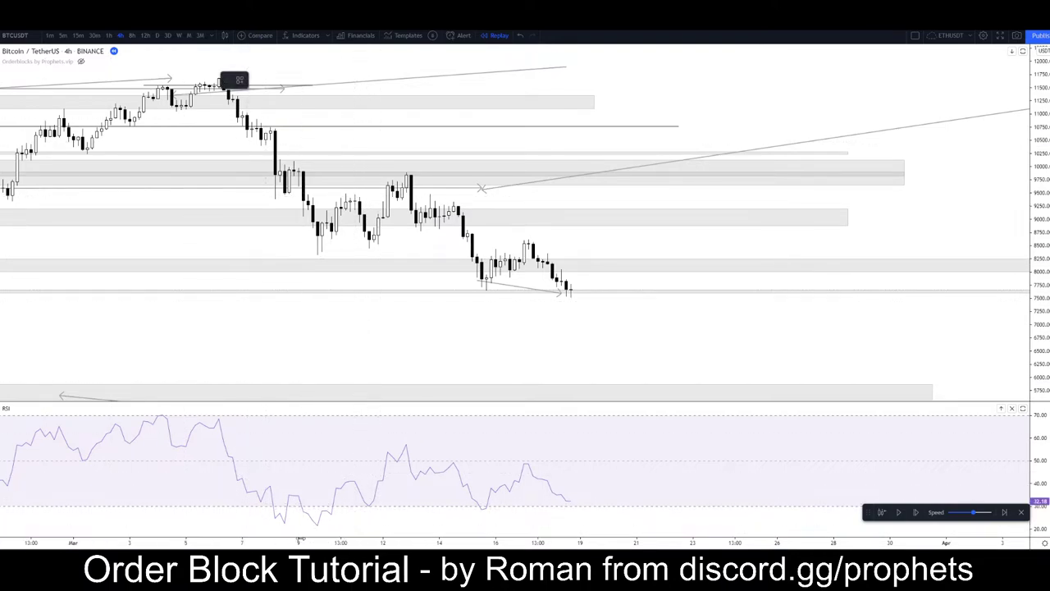
left_click(299, 532)
left_click(599, 506)
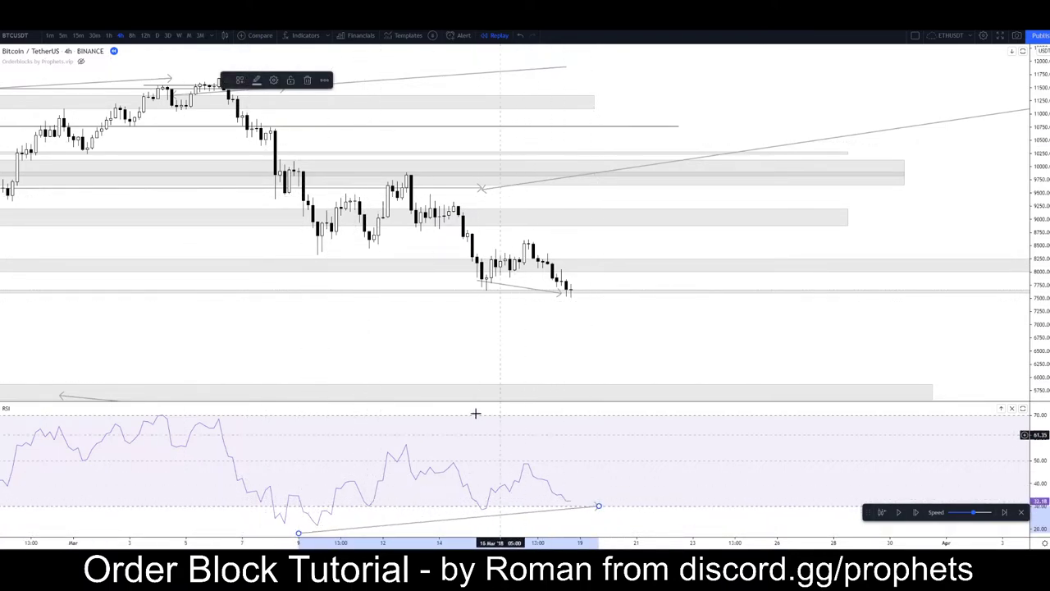
left_click_drag(476, 280, 304, 243)
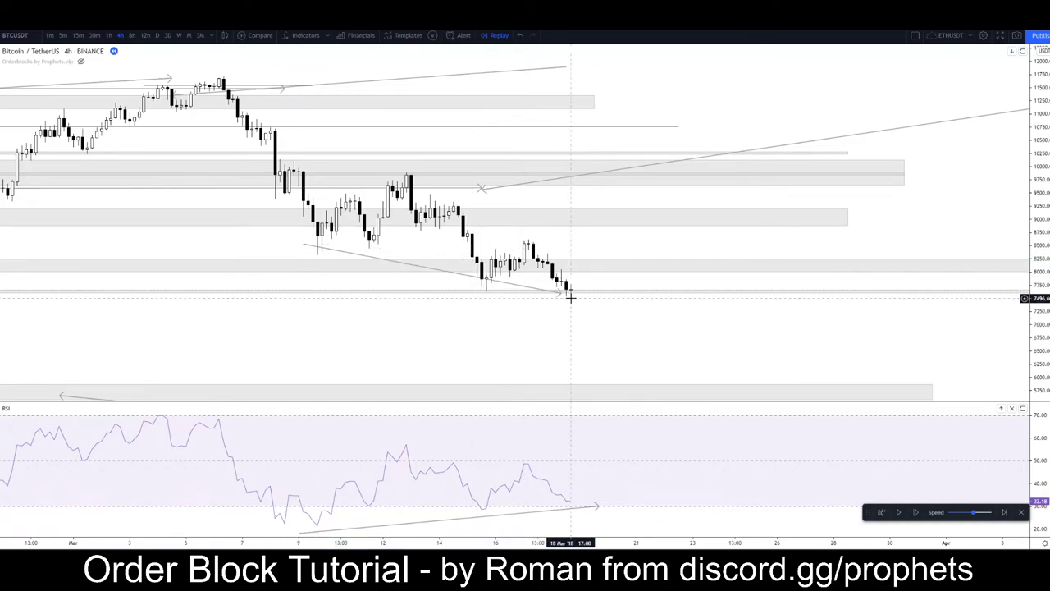
Switch the chart back to the daily timeframe around the mid-March candles
left_click(157, 36)
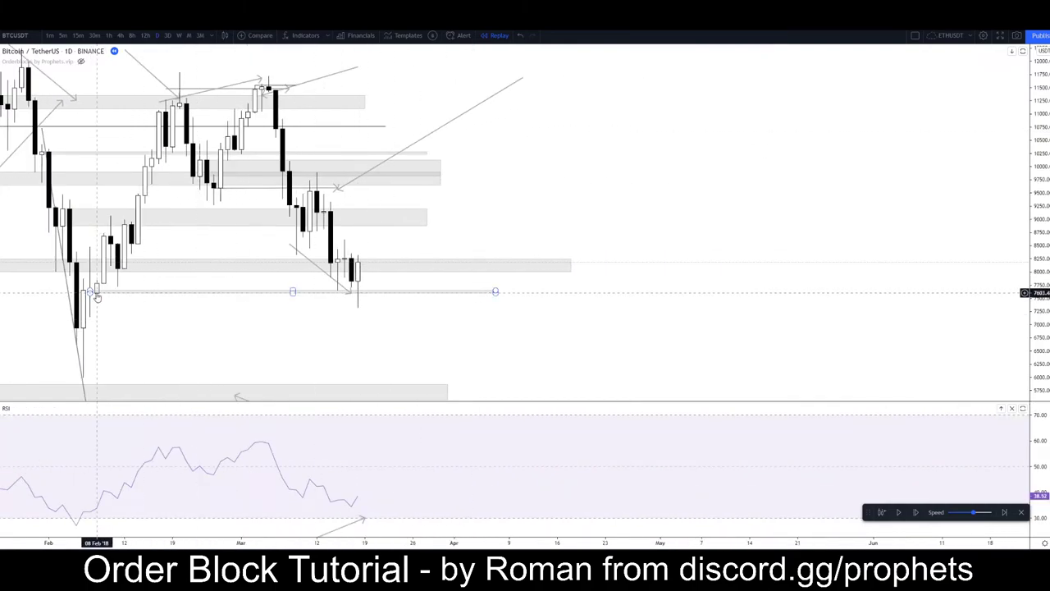
left_click_drag(333, 325, 485, 295)
scroll(484, 296, "up", 2)
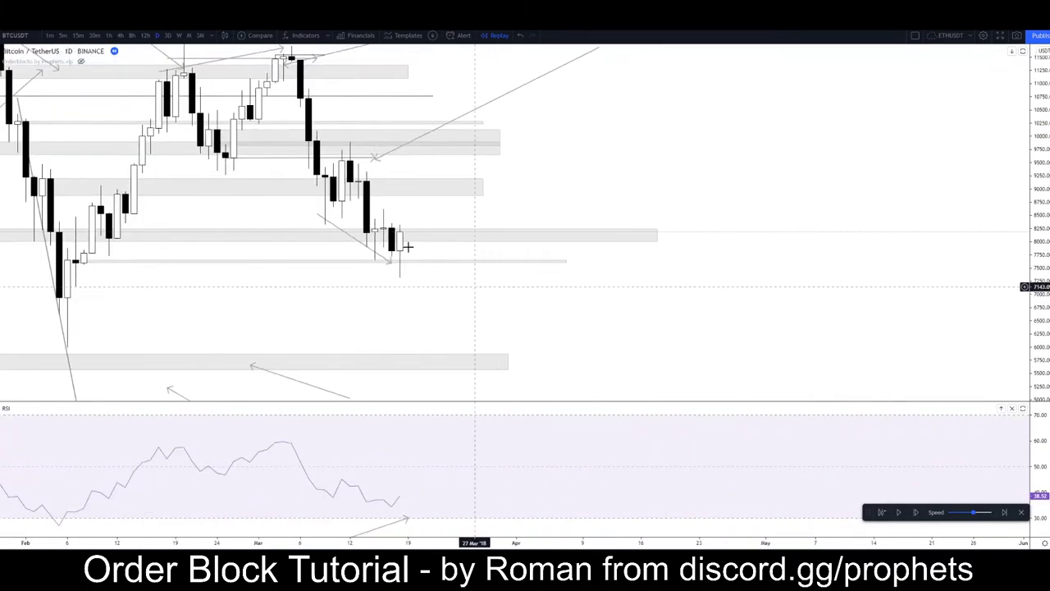
left_click(1, 99)
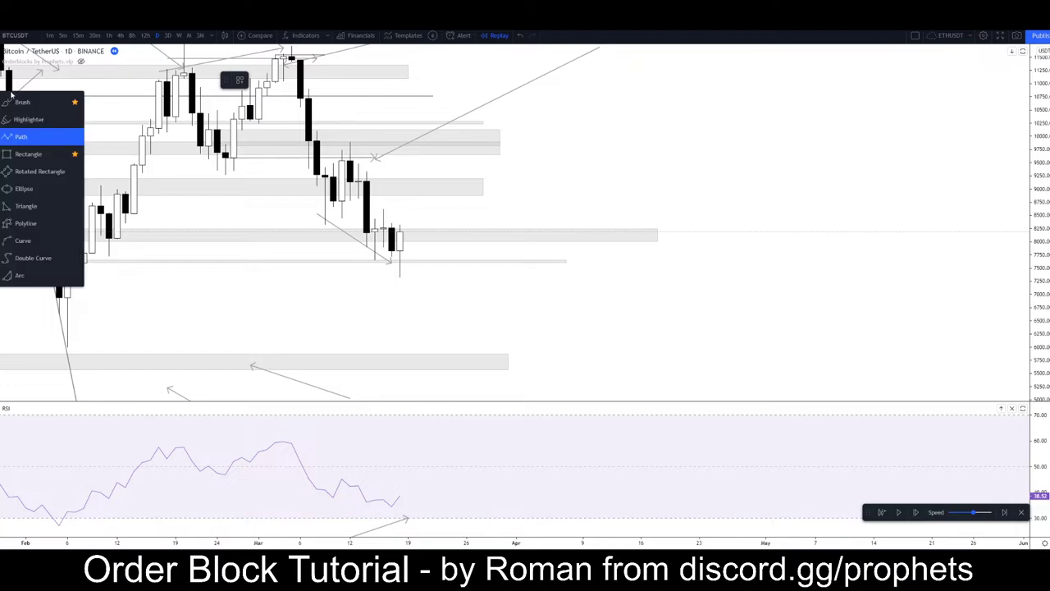
left_click(20, 138)
left_click(541, 286)
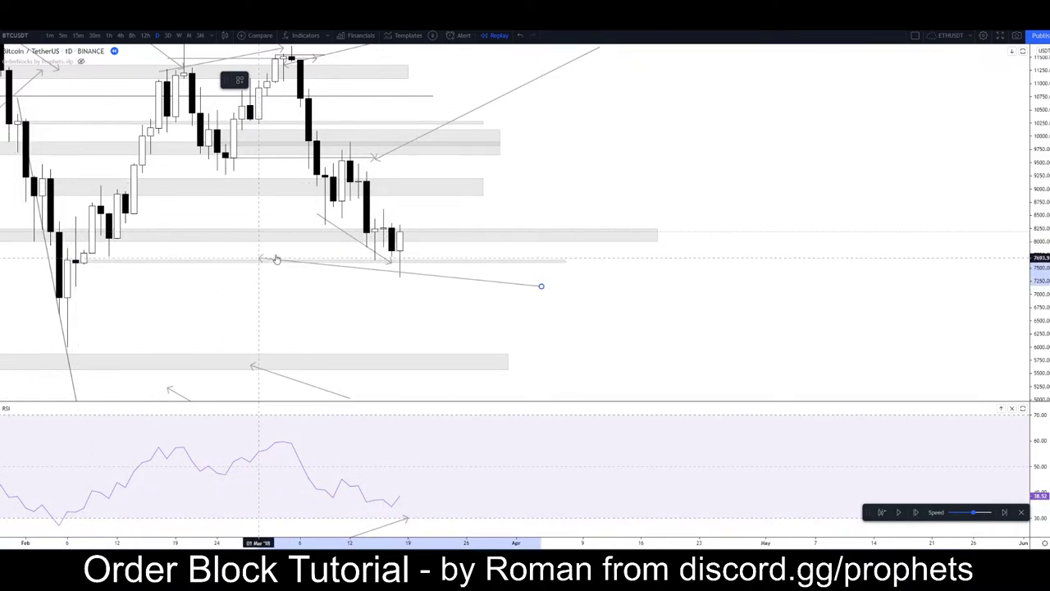
scroll(398, 257, "down", 1)
scroll(398, 258, "down", 3)
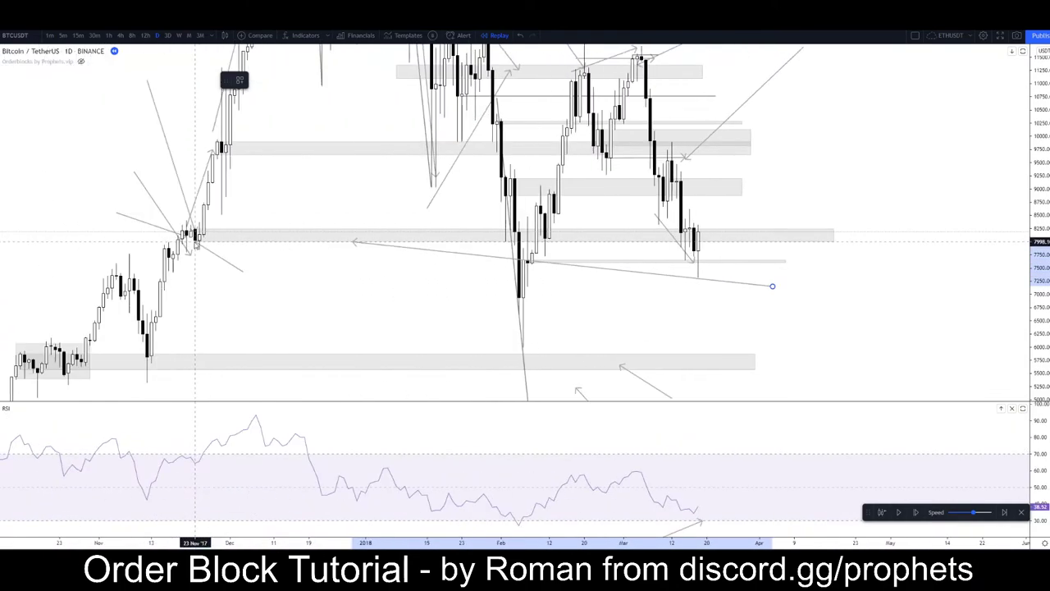
scroll(656, 250, "up", 3)
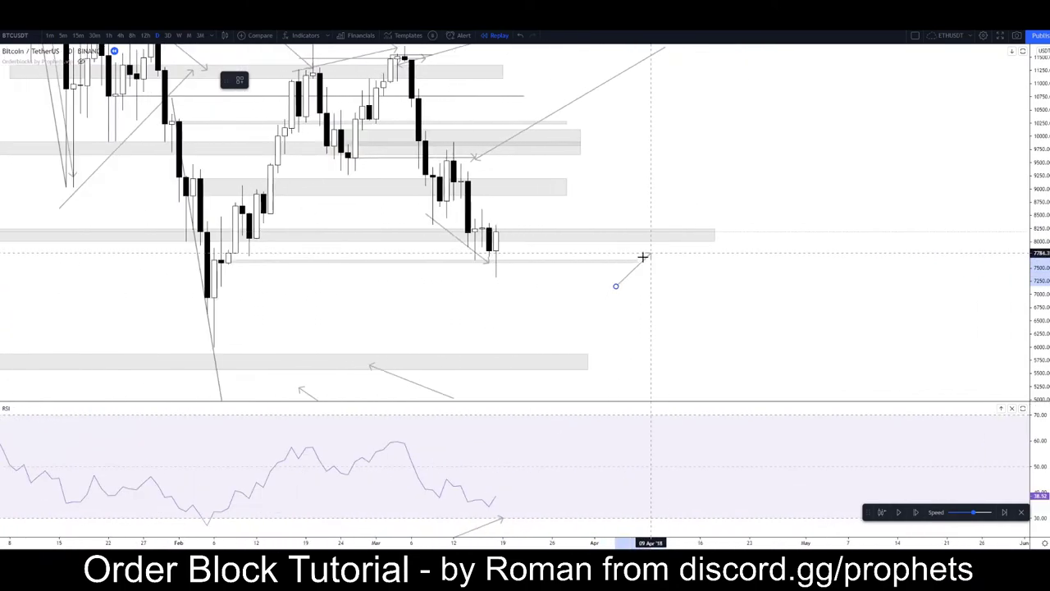
key("Escape")
Extend the 8,900–9,200 zone to about 24 April and advance the replay to the 22 March candle
left_click_drag(374, 296, 523, 309)
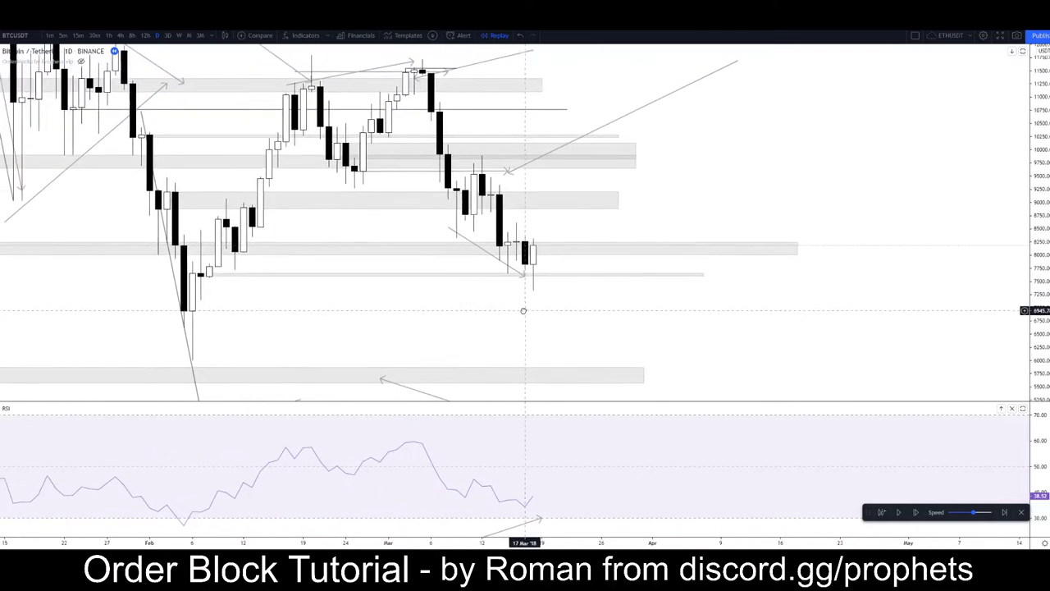
left_click_drag(619, 198, 849, 199)
left_click(748, 305)
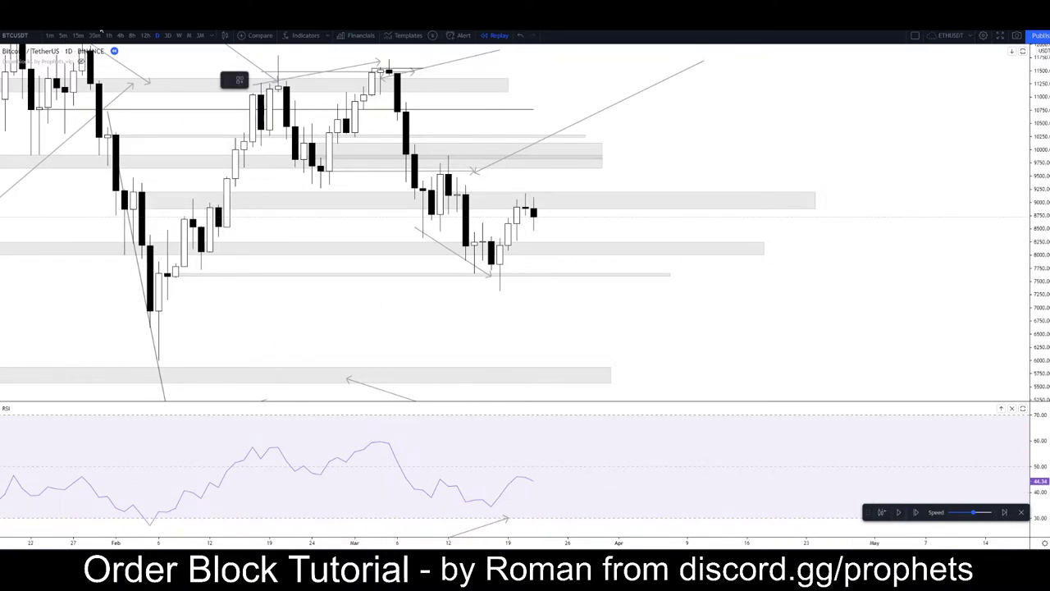
Switch to the 4-hour timeframe and try an arrow from about 9,750 to the 14 March high before the drop
left_click(120, 35)
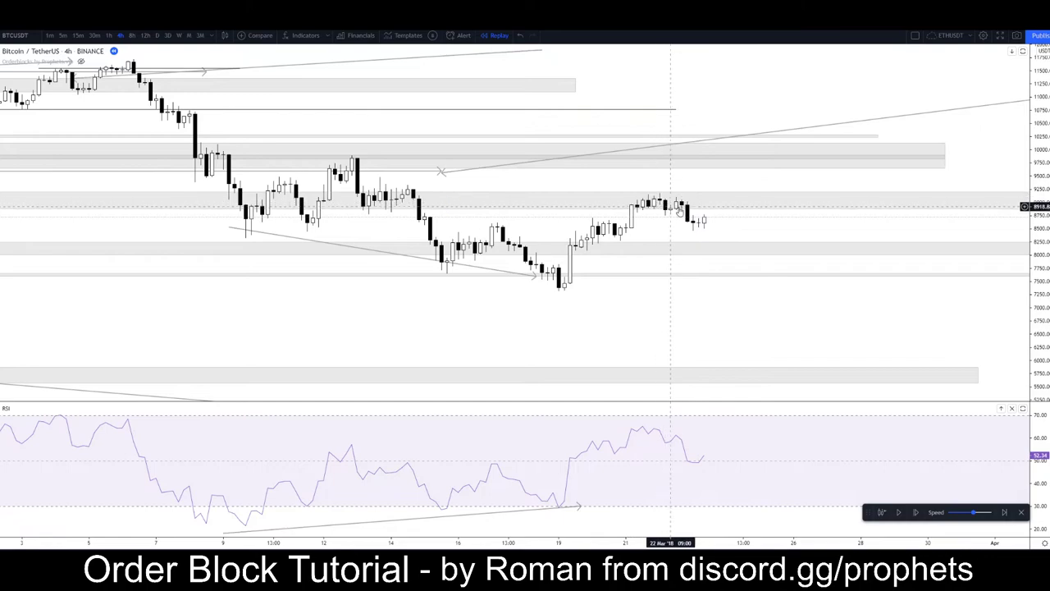
left_click(514, 163)
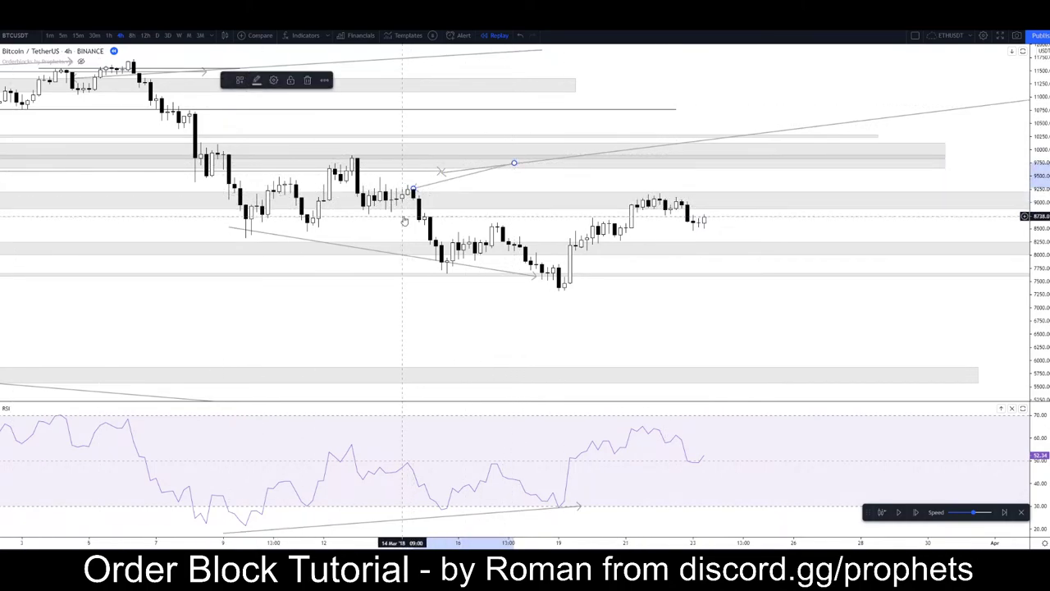
key("Escape")
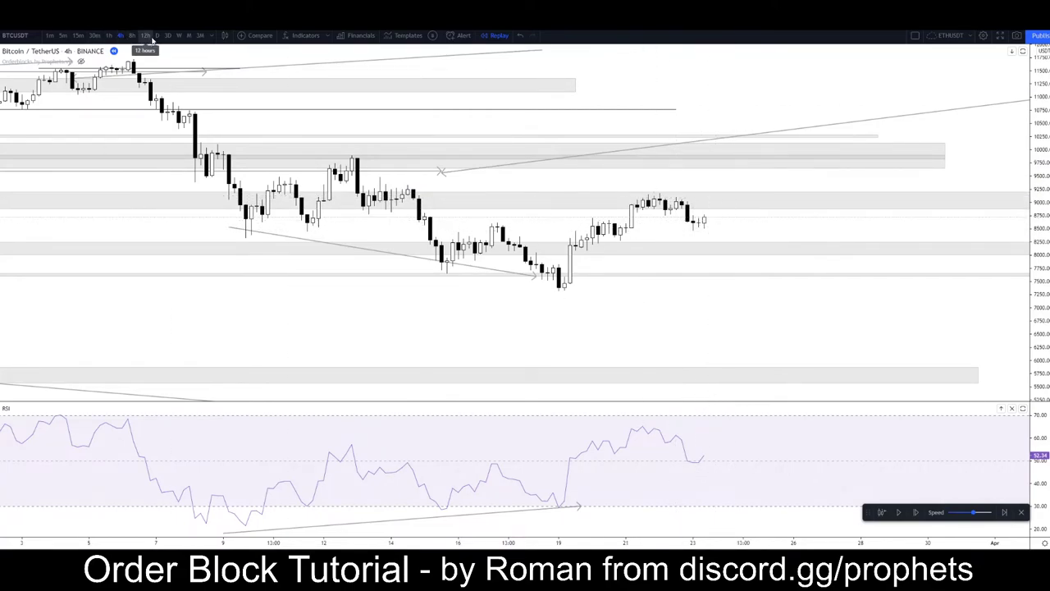
Switch the chart to the daily timeframe and advance the replay to the 29 March candle below the 7,700 level
left_click(157, 37)
scroll(763, 269, "up", 5)
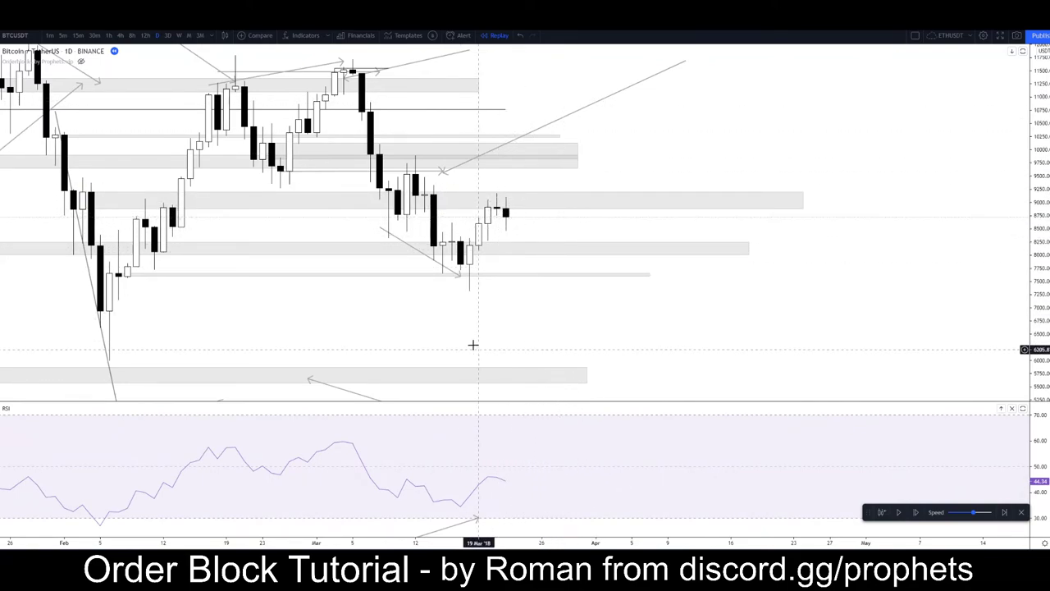
left_click_drag(422, 312, 566, 304)
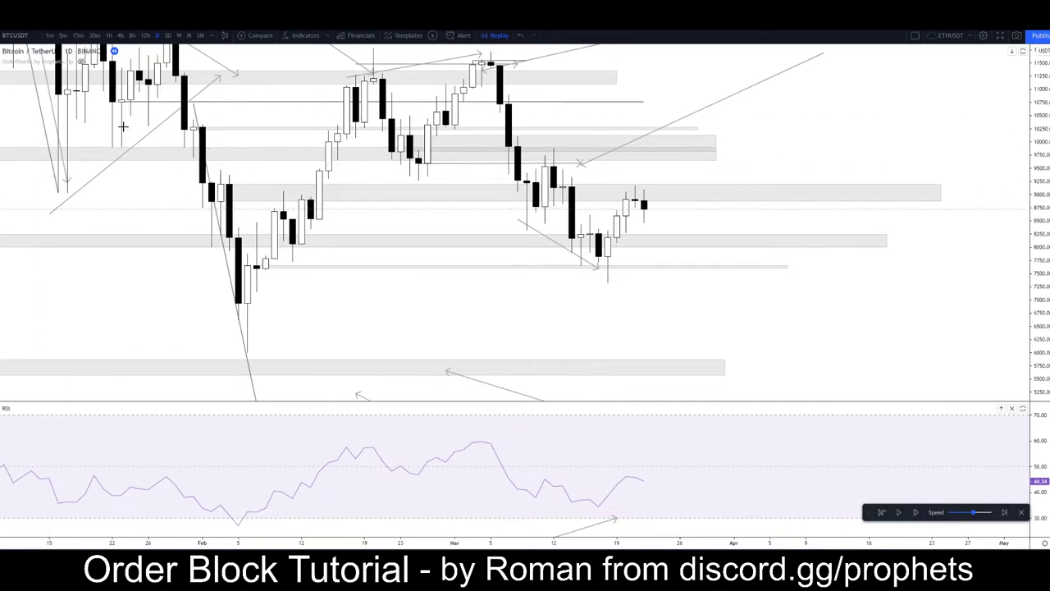
left_click(628, 191)
left_click(683, 265)
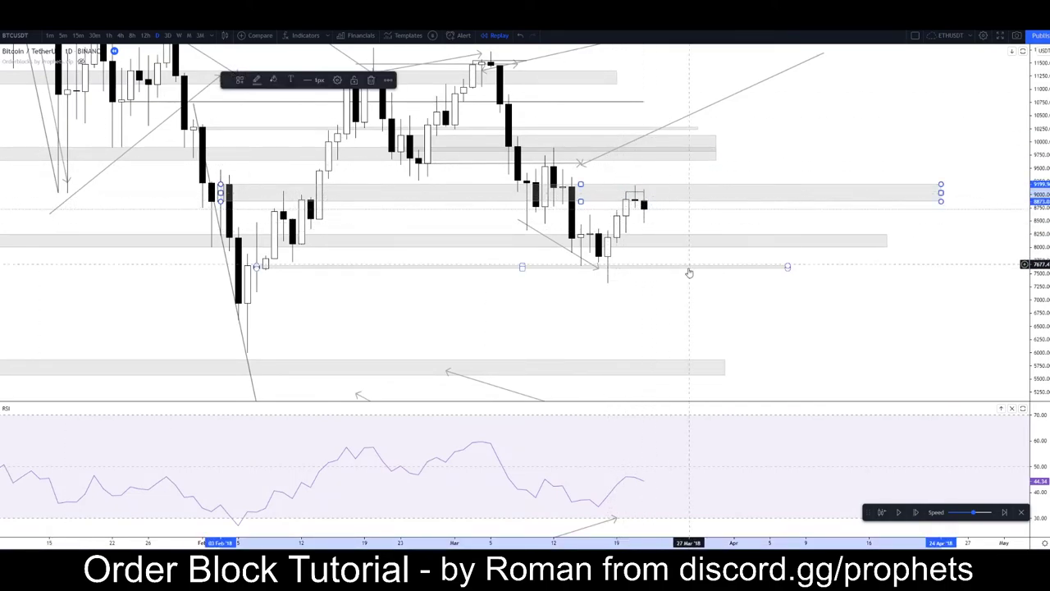
left_click(711, 296)
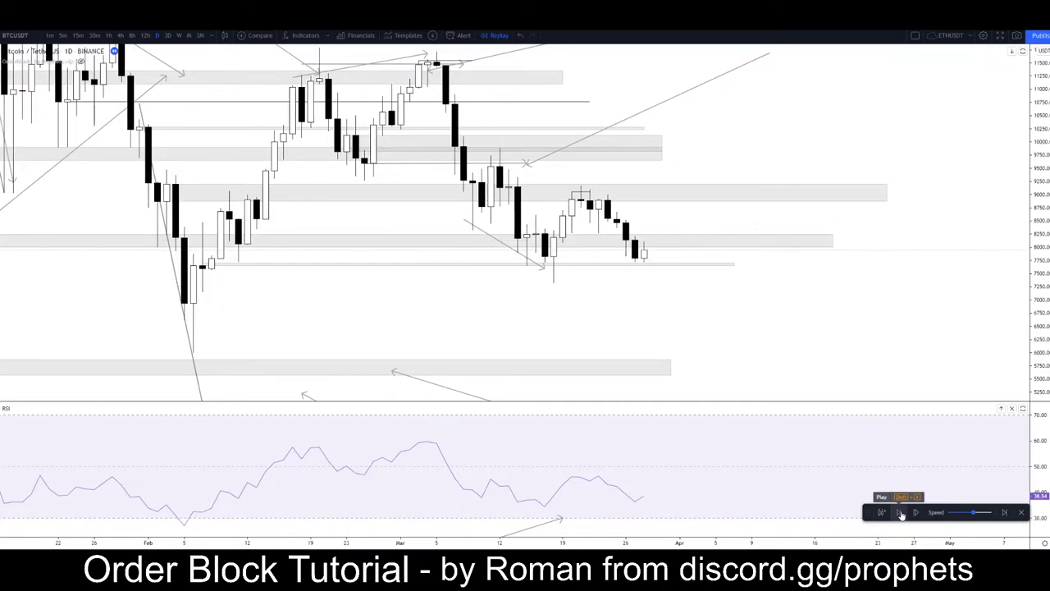
left_click(901, 514)
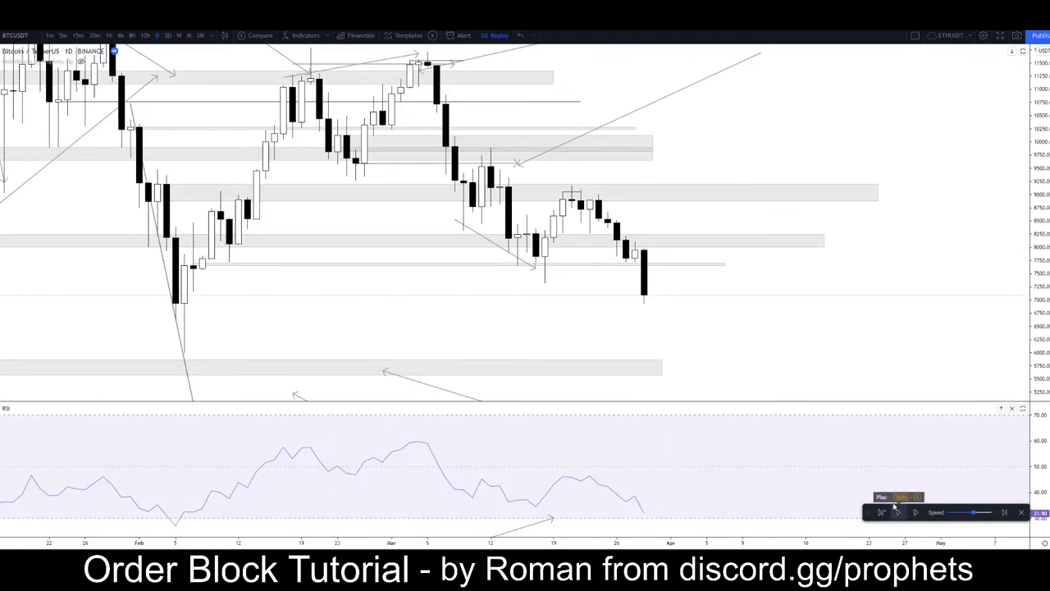
Remove all drawings from the chart to start a fresh markup
scroll(729, 335, "down", 5)
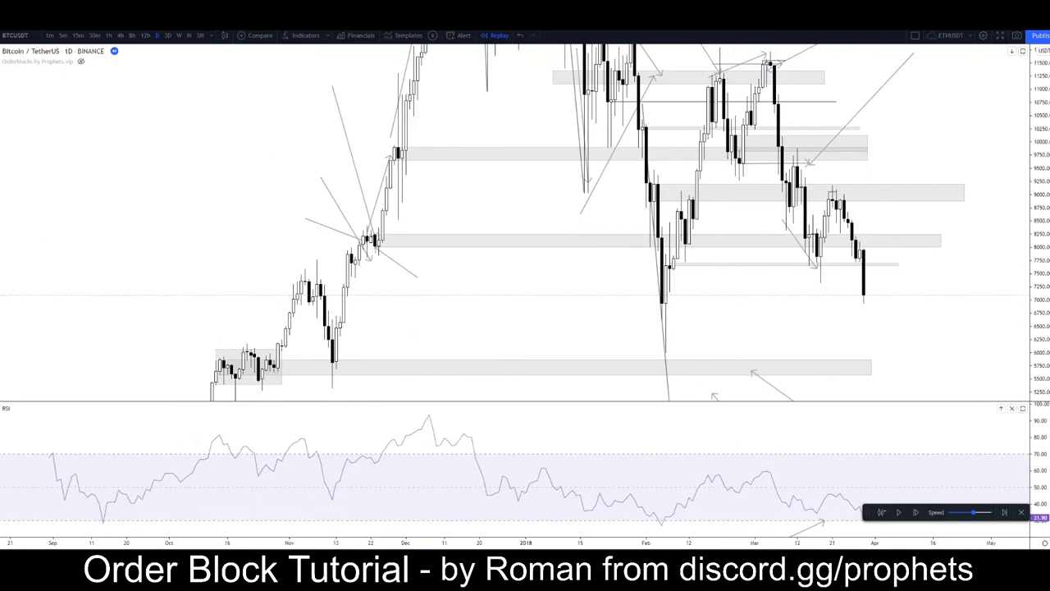
scroll(870, 140, "down", 2)
scroll(547, 94, "down", 2)
right_click(546, 94)
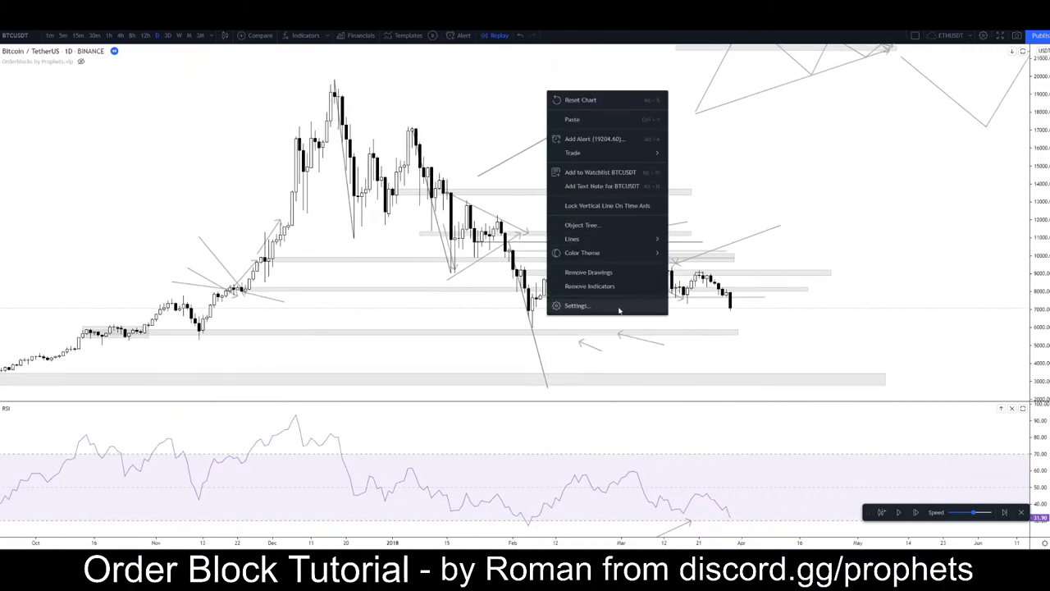
left_click(586, 271)
Draw a thin order block rectangle at about 7,800 from mid-November 2017 to about 3 June 2018
left_click(1, 154)
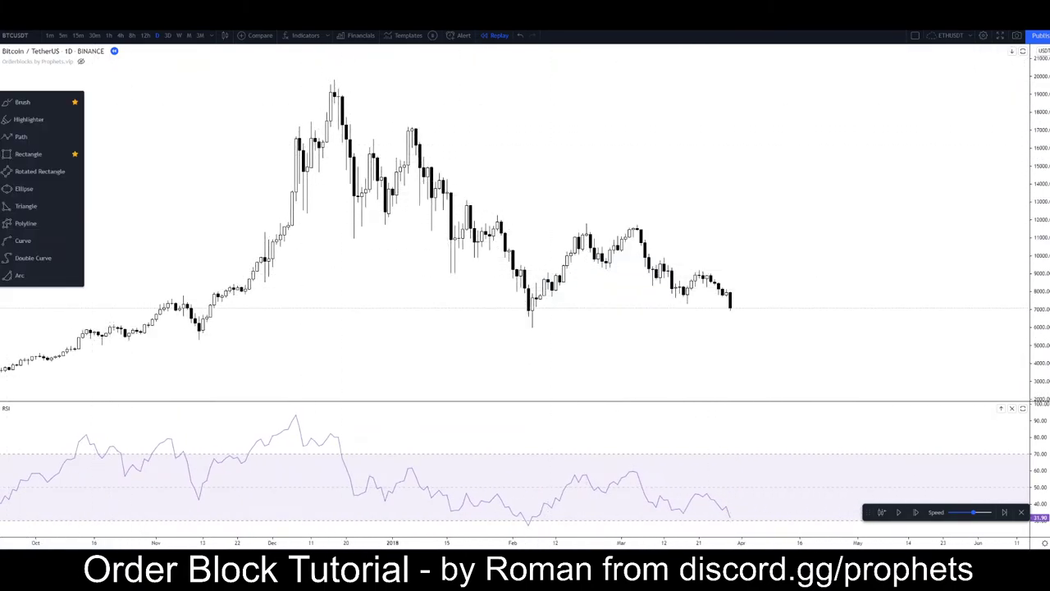
left_click(15, 156)
scroll(386, 336, "down", 3)
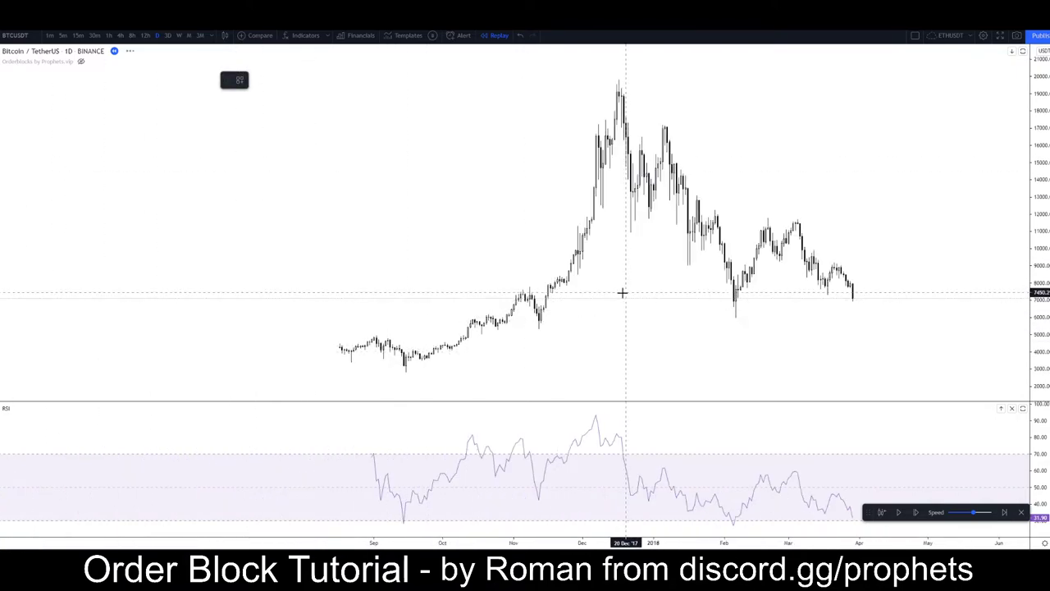
scroll(492, 307, "up", 2)
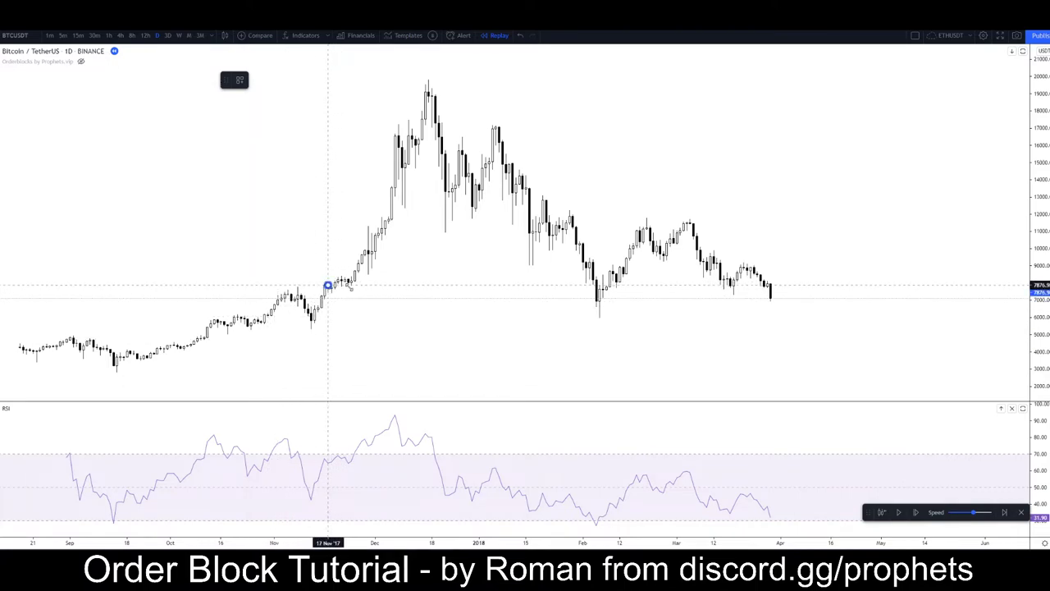
mouse_move(327, 286)
left_mouse_down()
mouse_move(816, 336)
mouse_move(891, 334)
left_mouse_up()
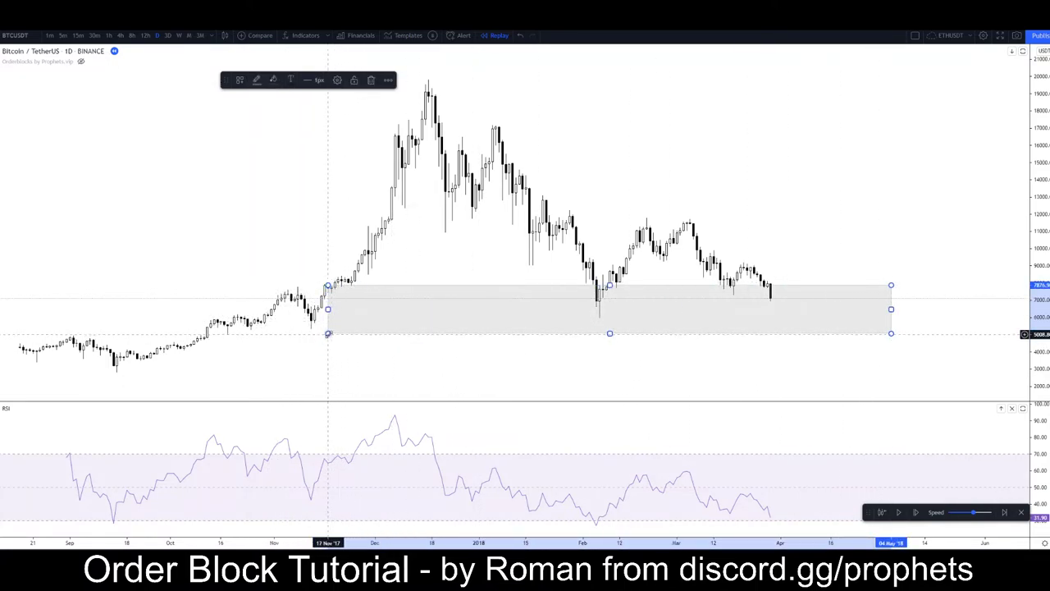
left_click_drag(328, 333, 327, 288)
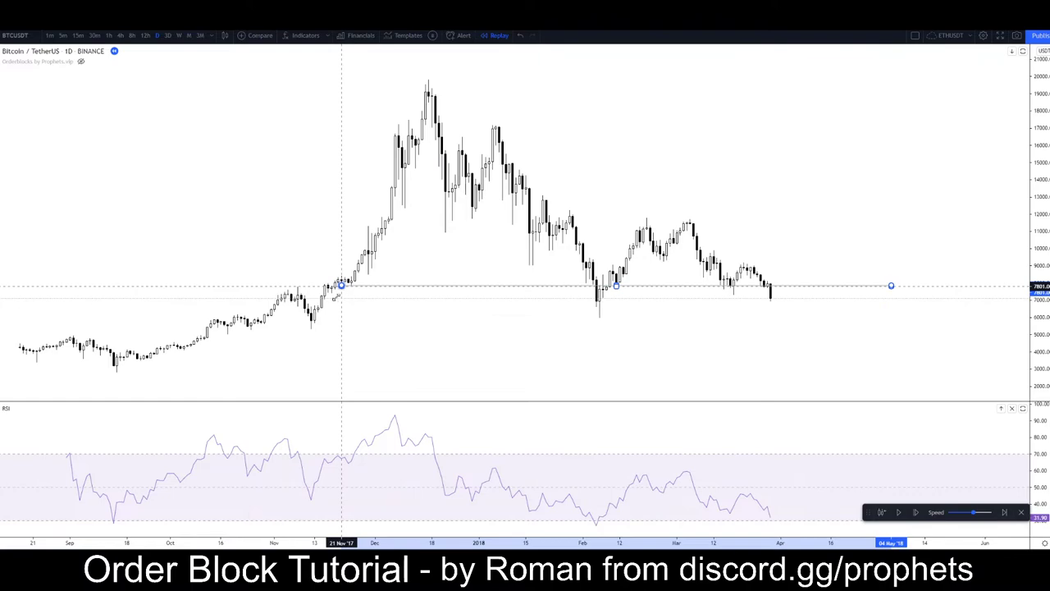
left_click(624, 333)
left_click_drag(891, 286, 992, 286)
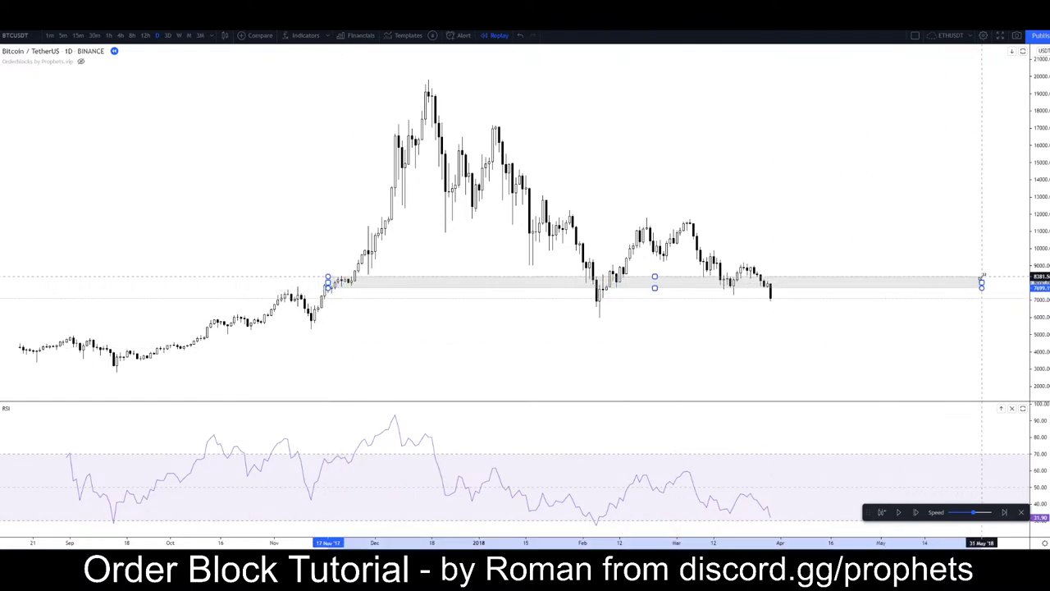
left_click(724, 134)
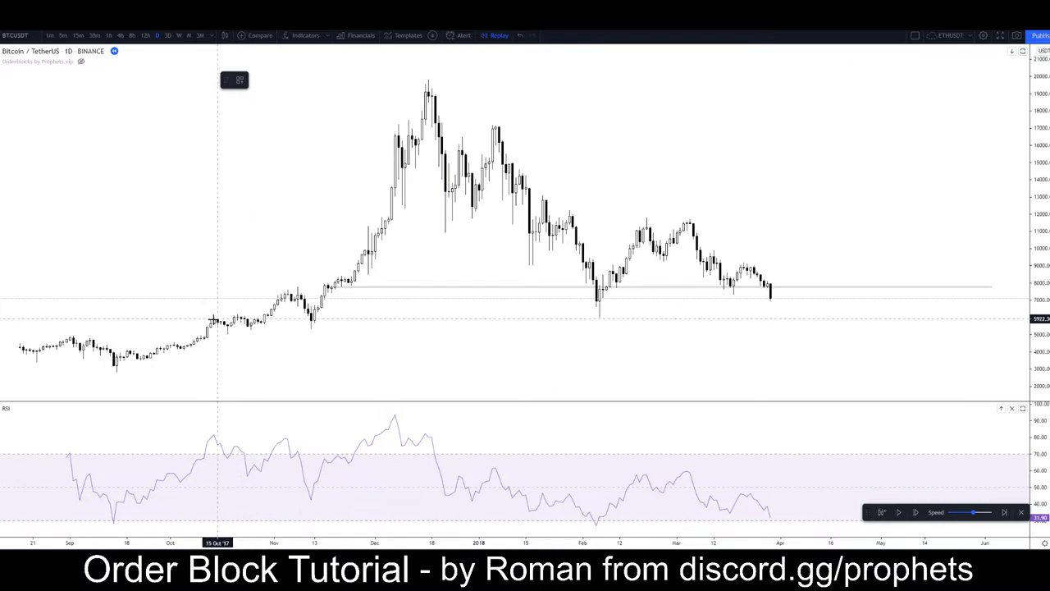
Draw a lower order block rectangle at about 5,500–5,870 from 14 October 2017 to 3 June 2018
left_click(213, 318)
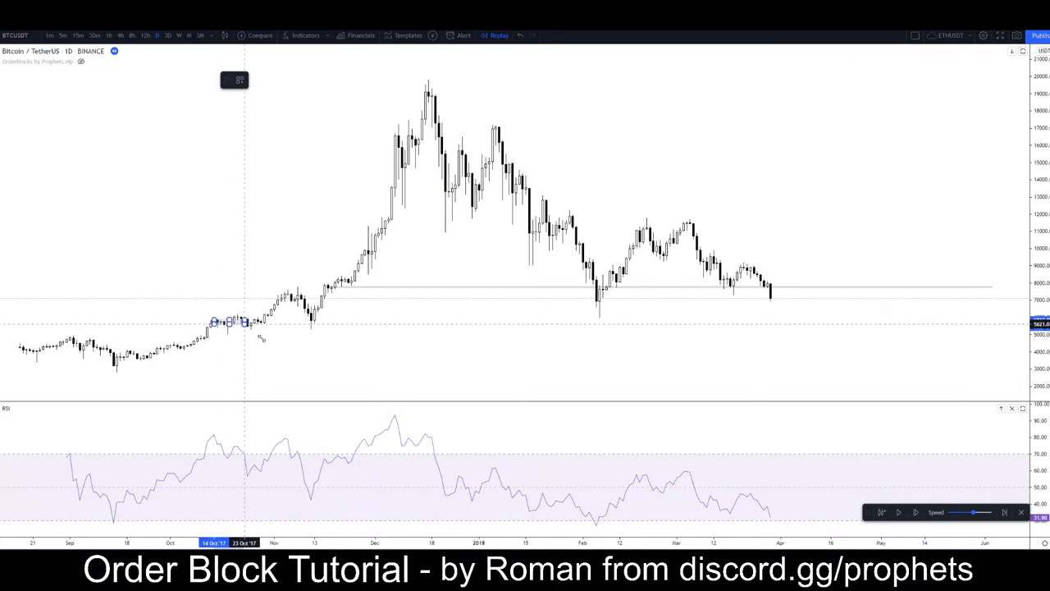
left_click(881, 326)
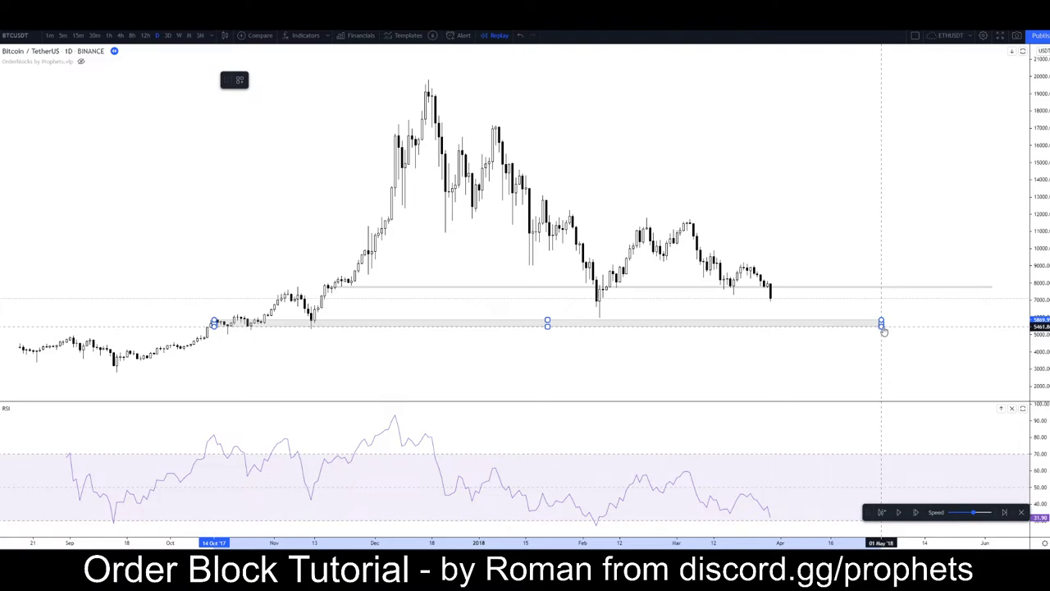
left_click_drag(882, 325, 992, 326)
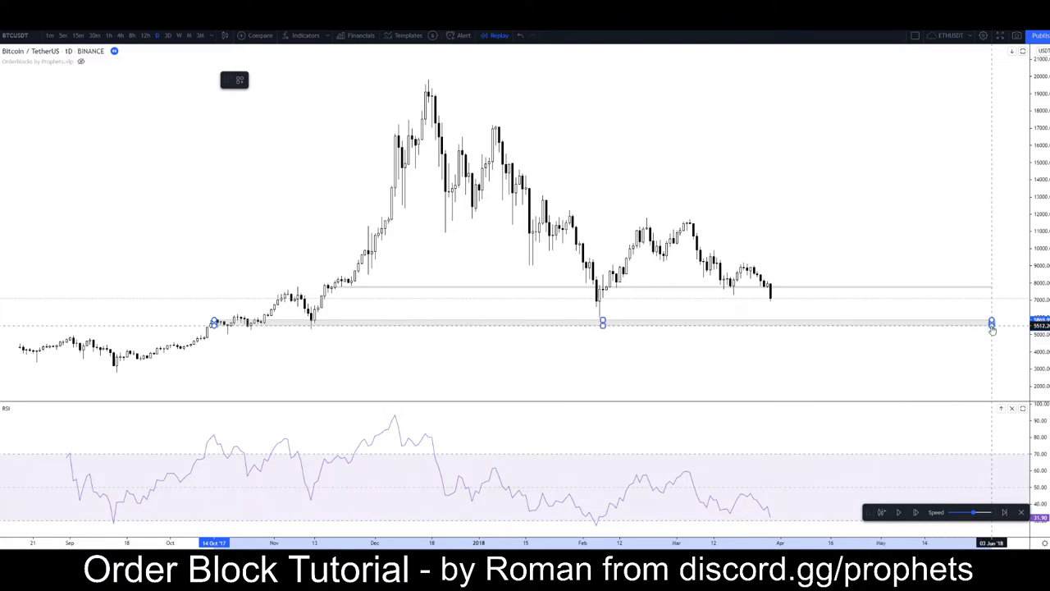
left_click(753, 336)
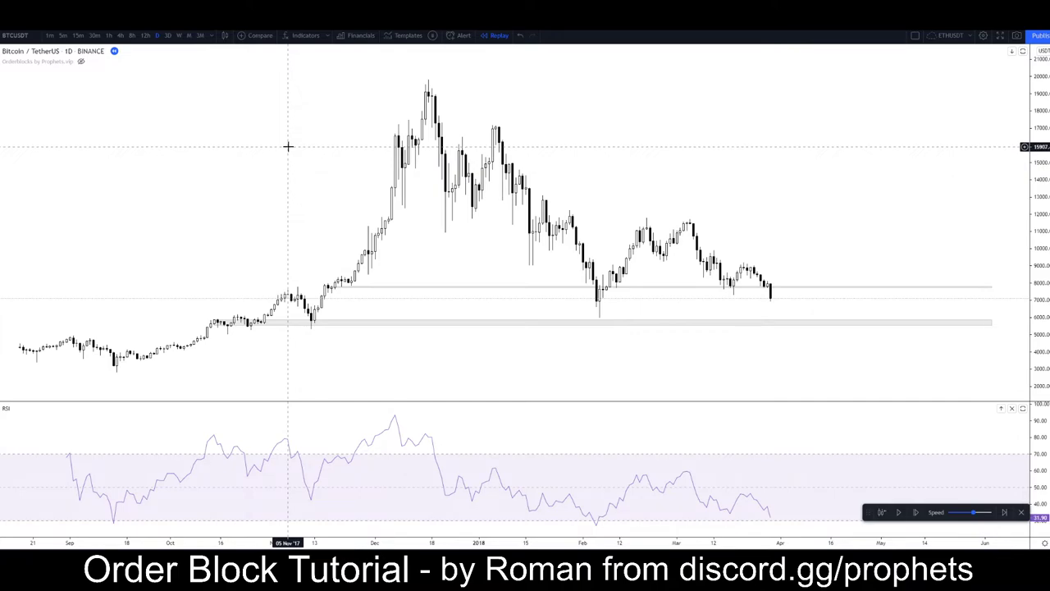
Switch to the 3-day timeframe and refit the lower order block's start to the mid-October candles, spanning about 5,500–6,000
left_click(167, 36)
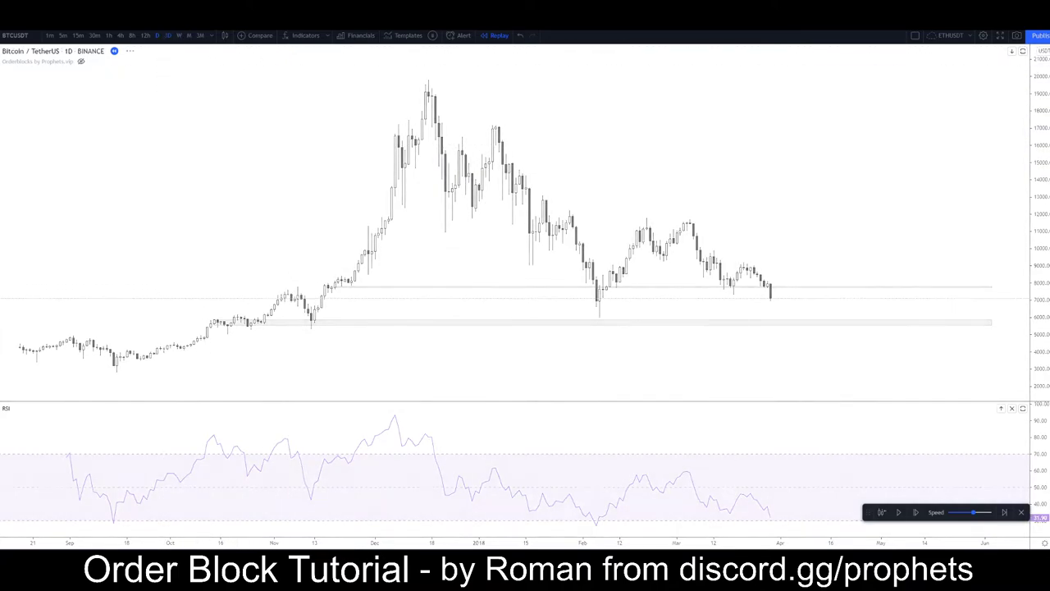
scroll(387, 148, "up", 3)
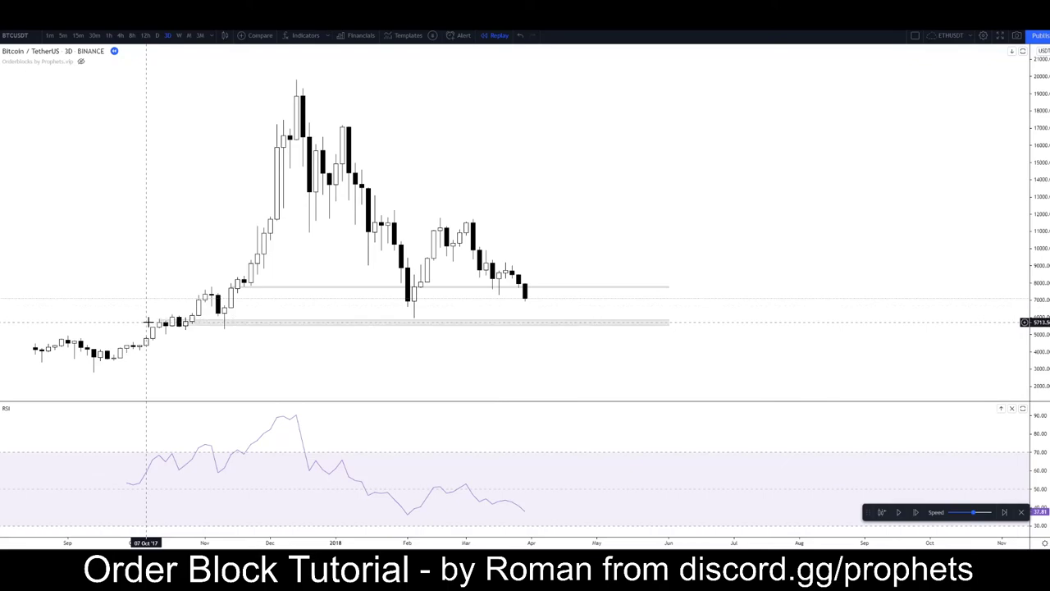
mouse_move(159, 320)
left_mouse_down()
mouse_move(179, 317)
mouse_move(165, 325)
left_mouse_up()
left_click(121, 343)
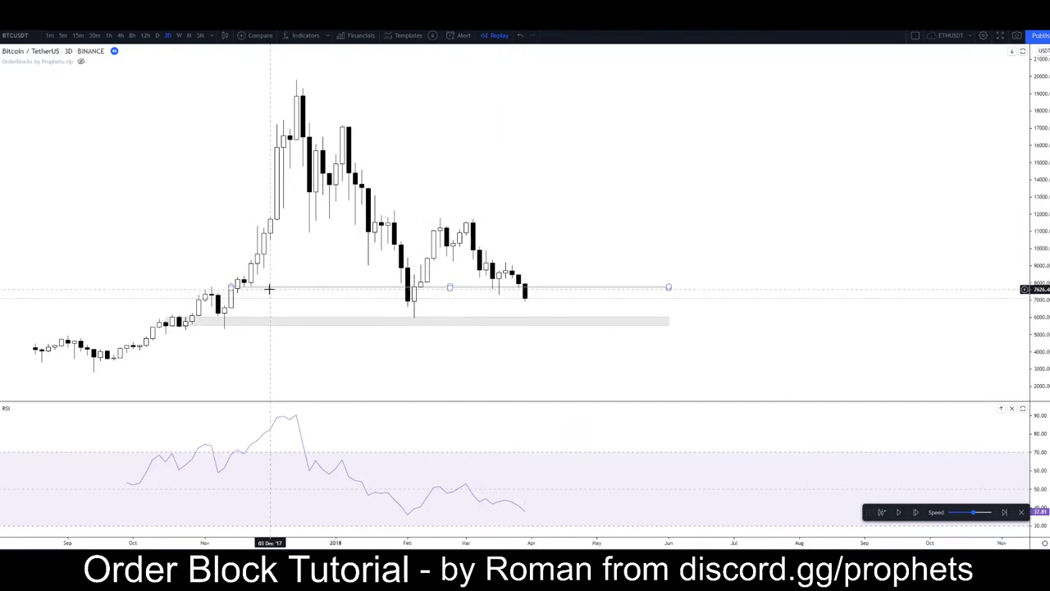
Reshape the upper order block from its late-November start so it spans about 8,000–8,200
left_click_drag(231, 287, 244, 281)
left_click(183, 234)
left_click_drag(150, 211, 169, 211)
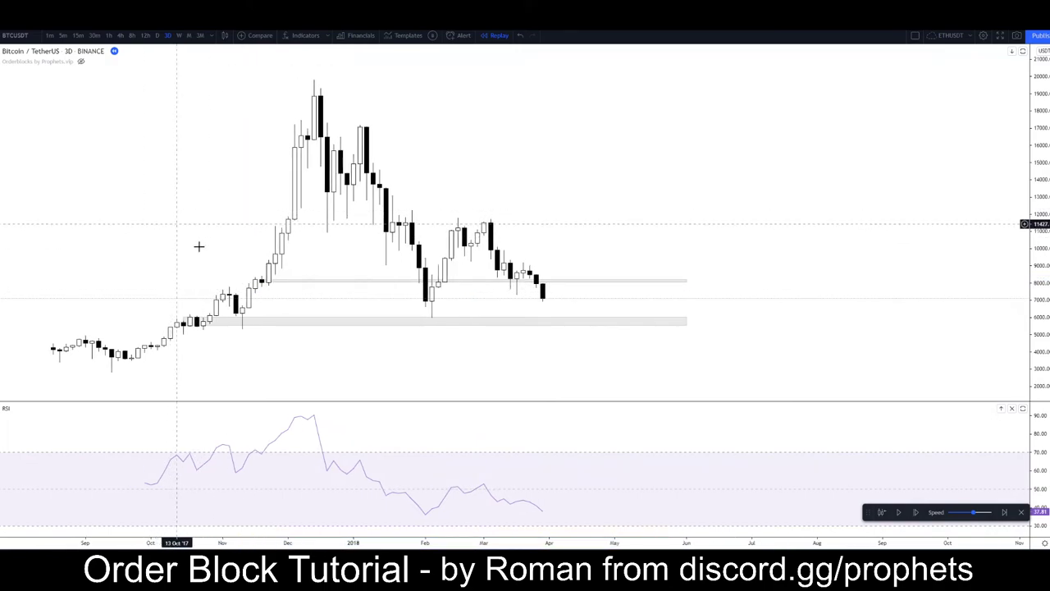
Draw an arrow from about 10,800 to the 29 March candle at the upper zone, and another falling from that zone to the lower one
left_click(0, 97)
left_click(29, 141)
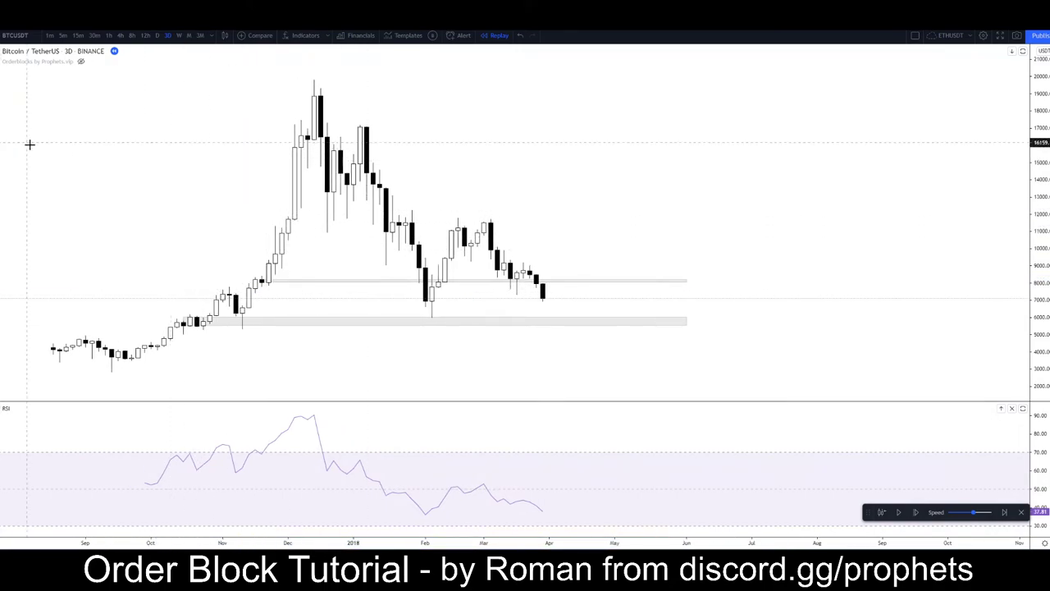
left_click(614, 234)
left_click(542, 280)
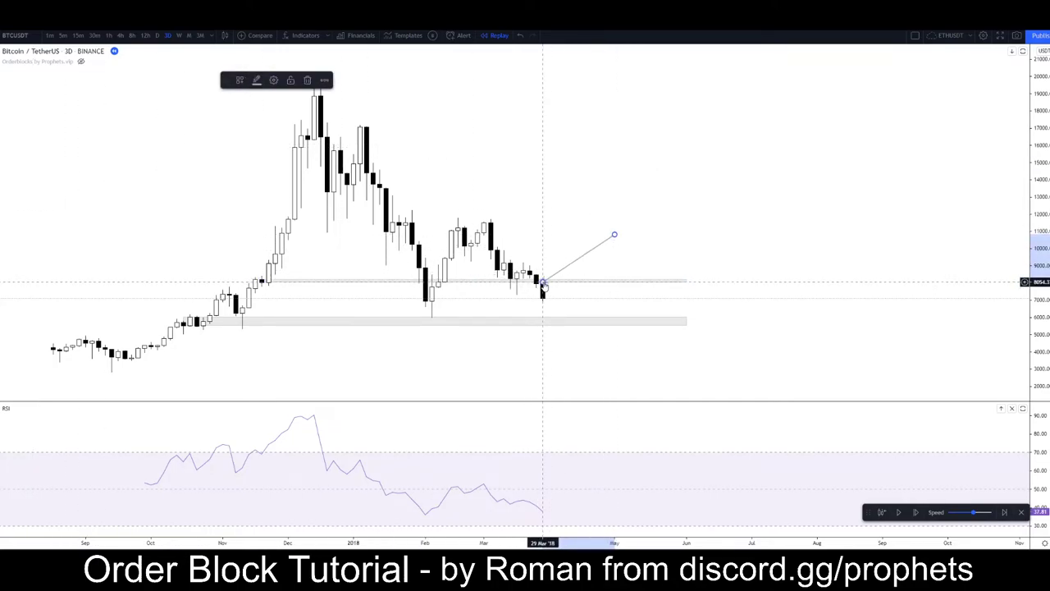
left_click(145, 144)
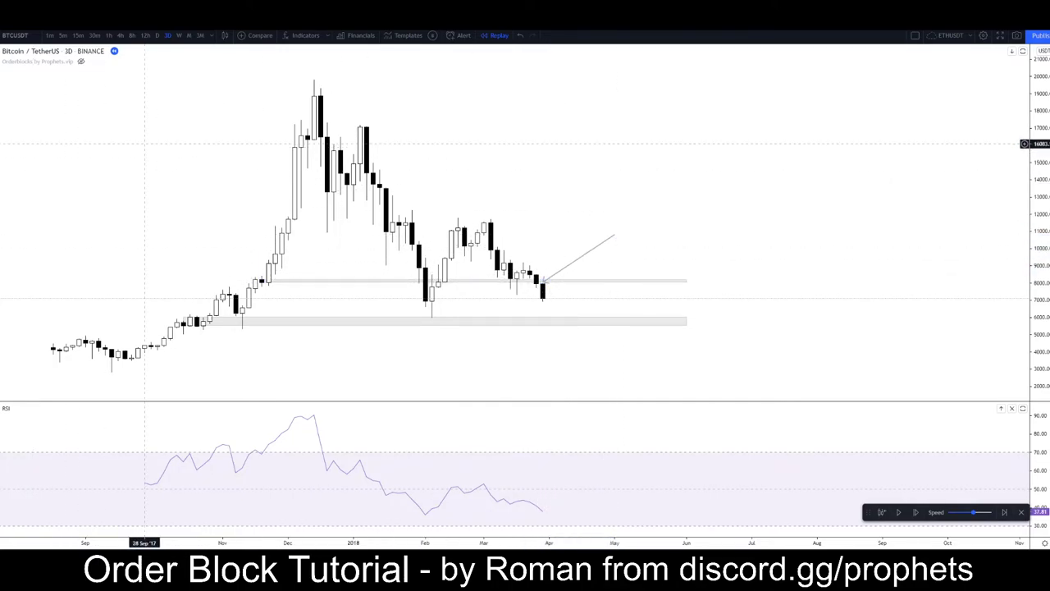
left_click(562, 279)
left_click(574, 324)
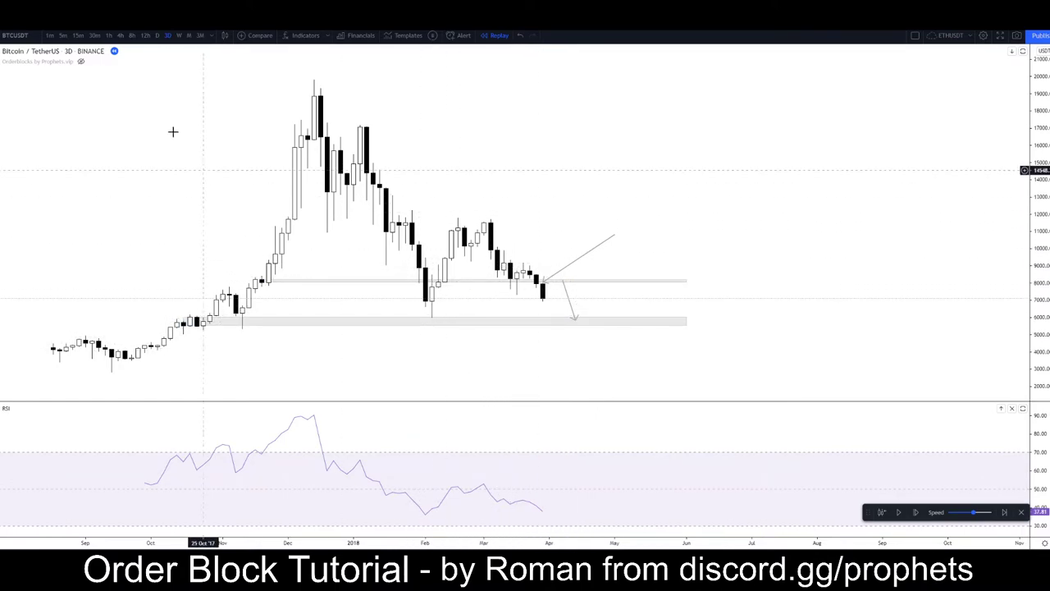
Return to the daily timeframe and examine how price reacted at both order block zones from November 2017 through March 2018
left_click(154, 35)
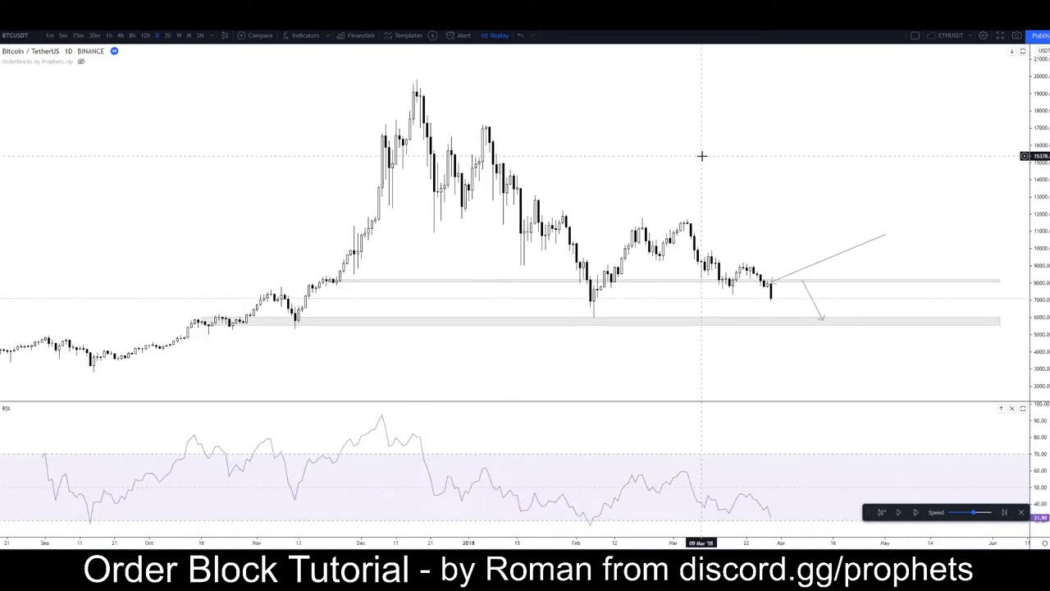
scroll(702, 156, "up", 2)
left_click_drag(645, 180, 716, 189)
scroll(717, 191, "up", 1)
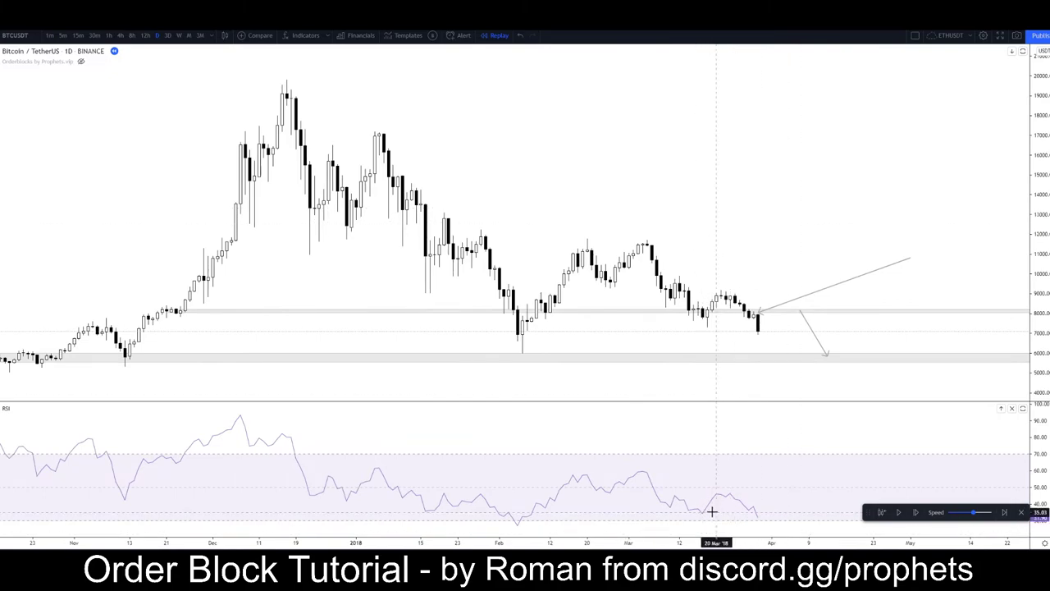
scroll(722, 194, "down", 3)
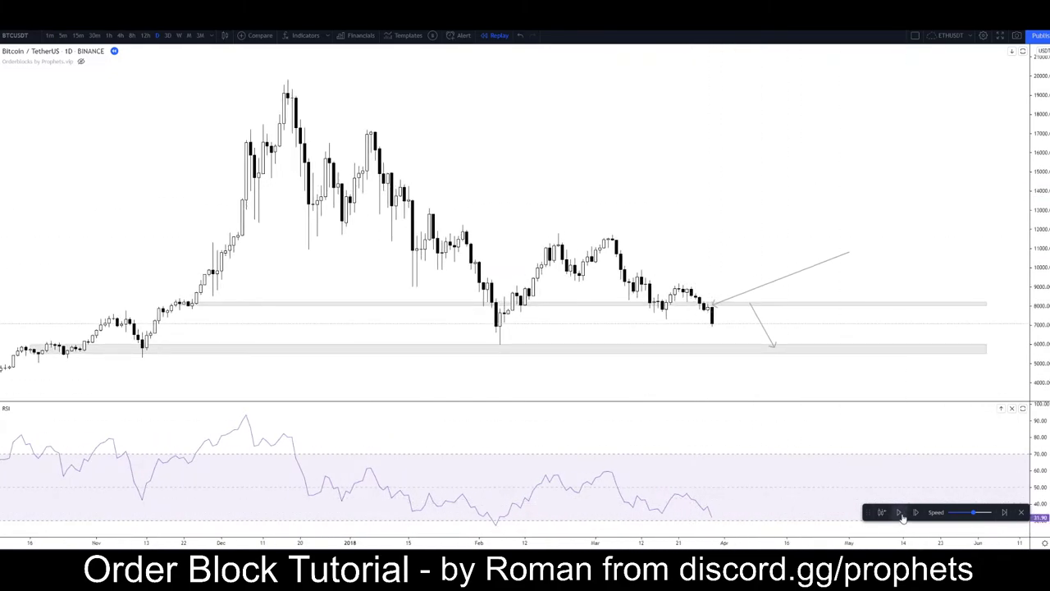
left_click_drag(1047, 427, 1037, 246)
key("ctrl+z")
left_click_drag(1034, 352, 1035, 226)
left_click_drag(674, 200, 654, 94)
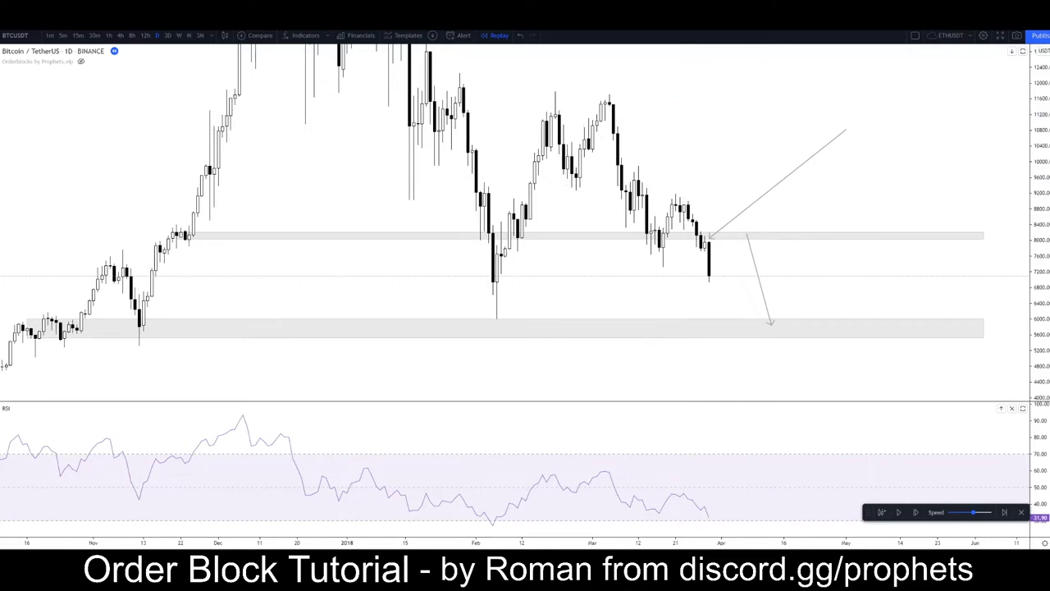
left_click_drag(1041, 123, 1040, 222)
left_click_drag(720, 112, 632, 116)
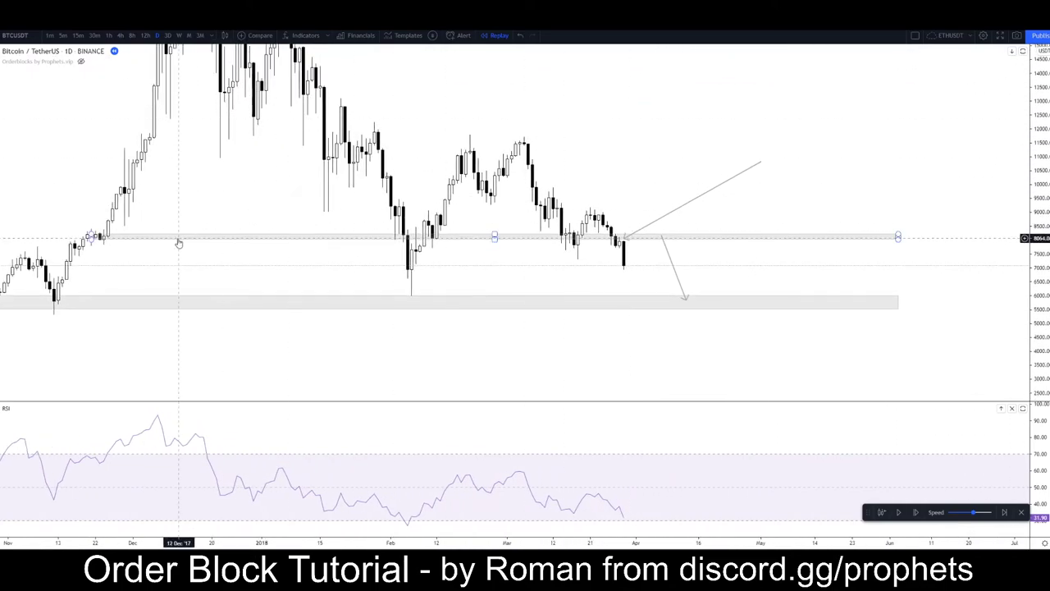
left_click_drag(179, 251, 239, 245)
scroll(128, 293, "down", 2)
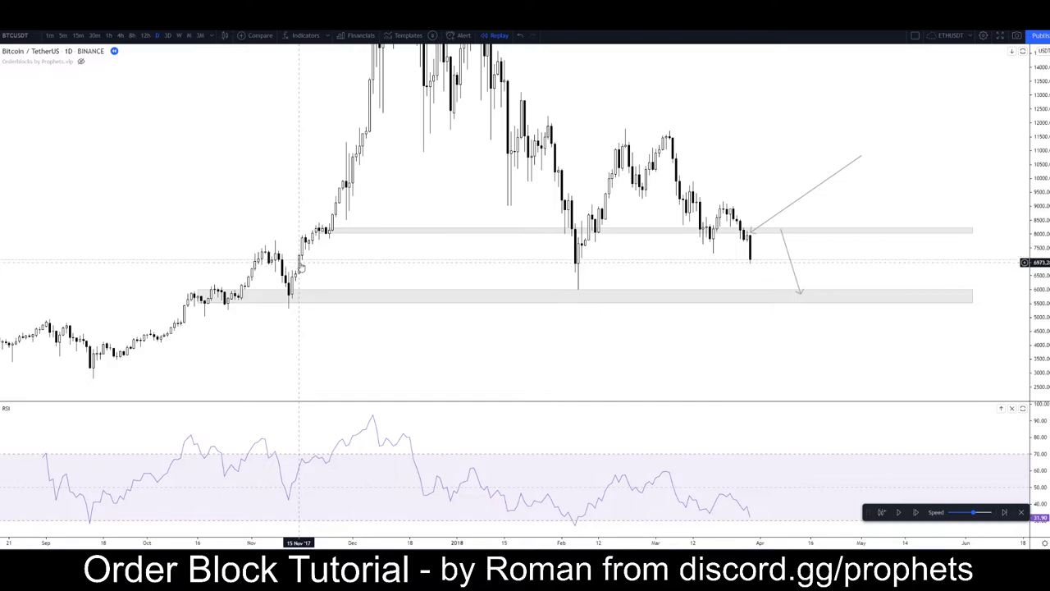
left_click_drag(316, 263, 180, 276)
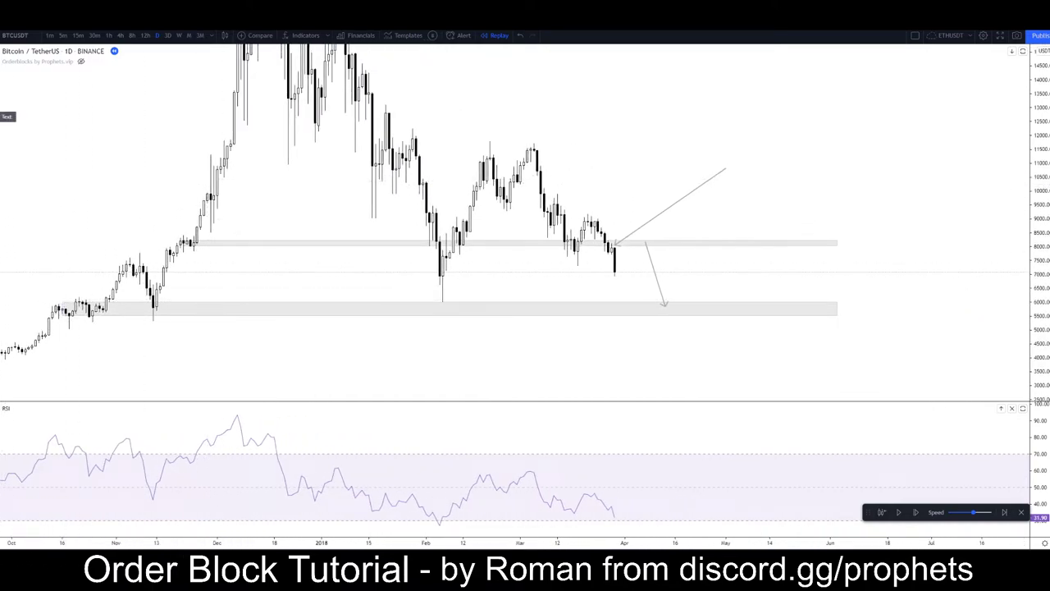
Switch to the weekly timeframe and inspect the candles around the two order block zones
left_click(178, 36)
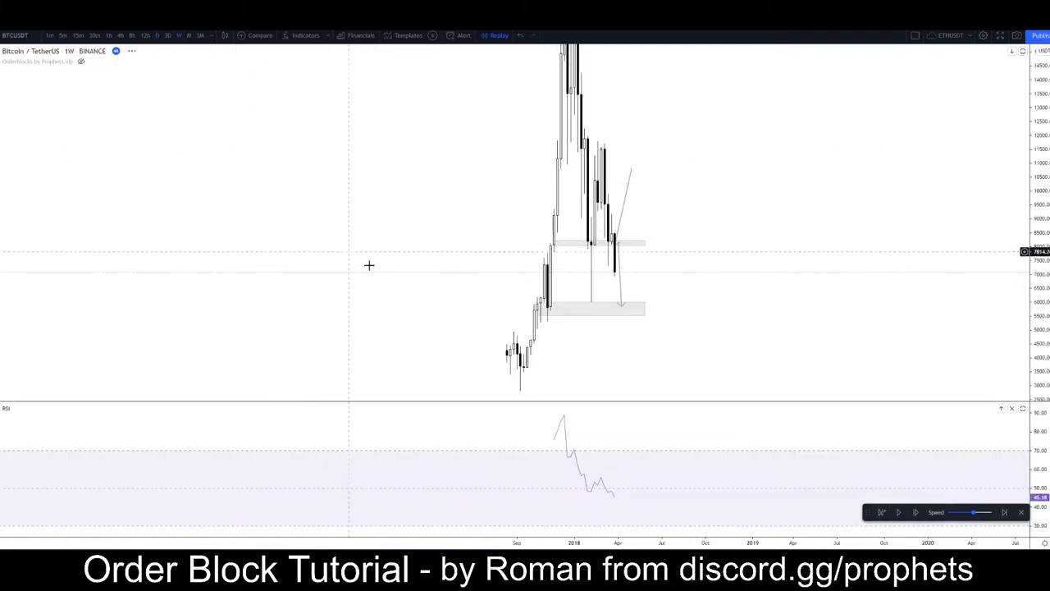
scroll(767, 244, "up", 5)
left_click_drag(607, 234, 824, 252)
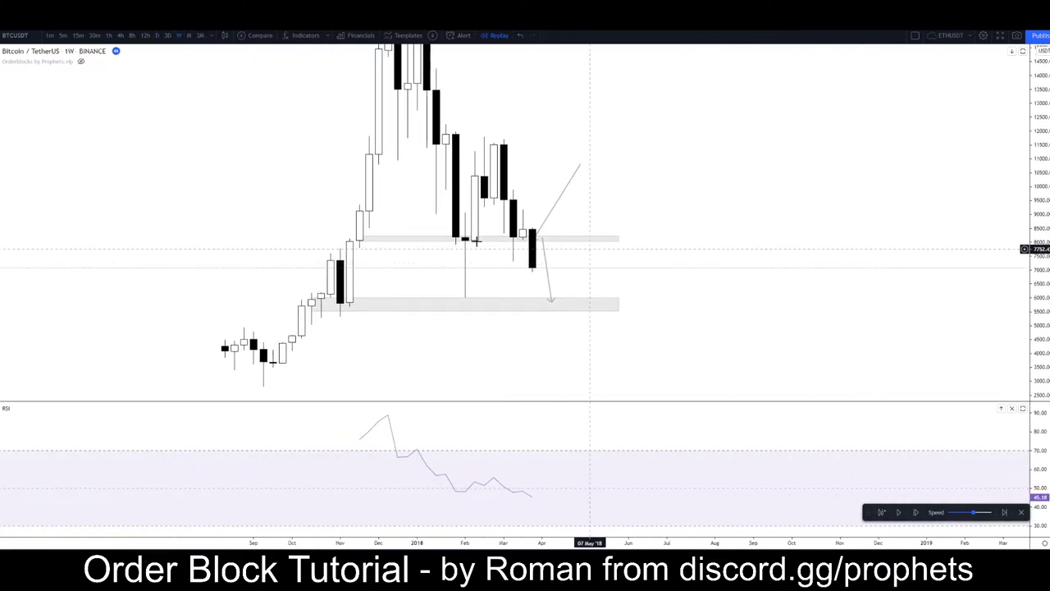
Draw a weekly order block from the 6 November 2017 candle to August 2018, spanning about 5,810–7,345, and reduce its fill opacity
left_click(1, 97)
left_click(29, 153)
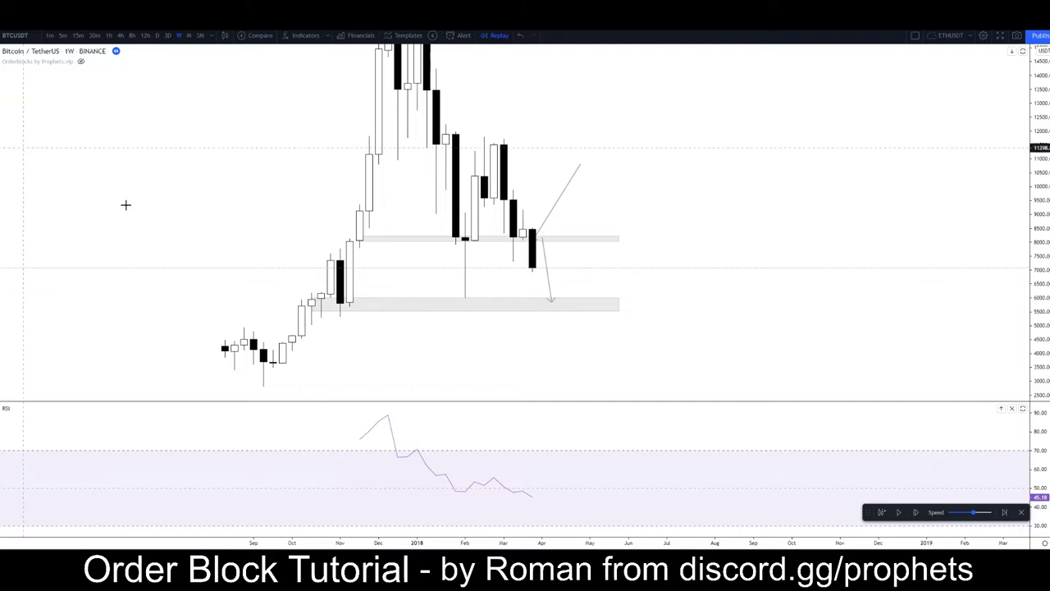
mouse_move(340, 264)
left_mouse_down()
mouse_move(341, 303)
mouse_move(744, 281)
left_mouse_up()
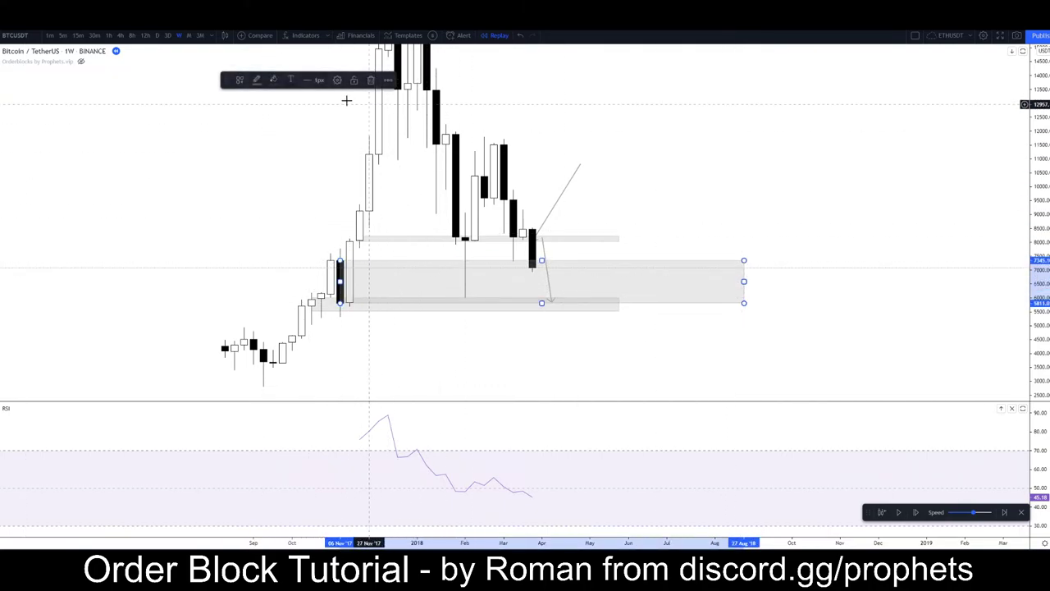
left_click(273, 80)
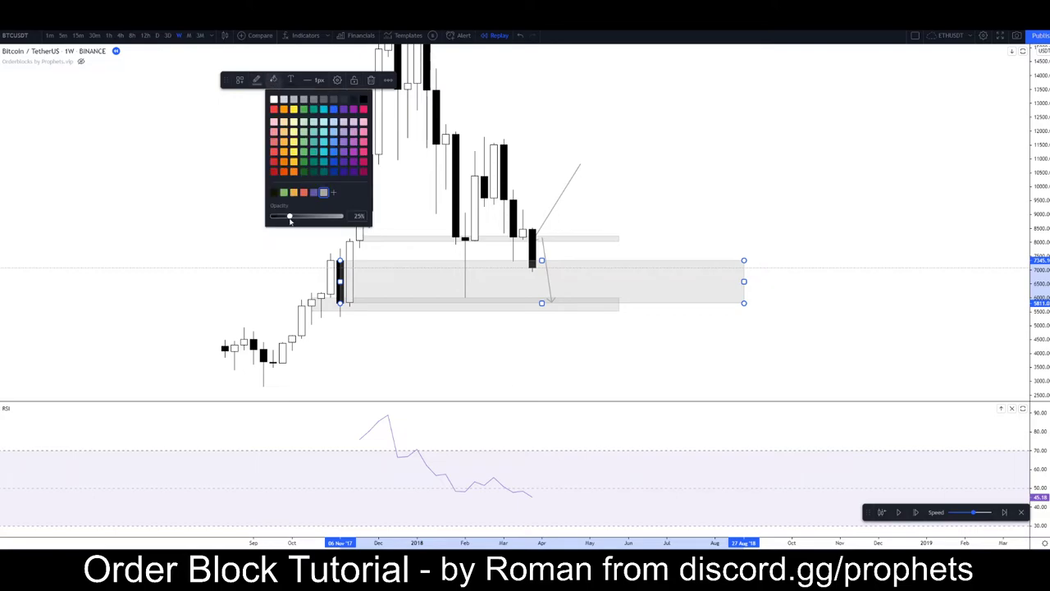
left_click_drag(290, 218, 281, 217)
left_click(170, 203)
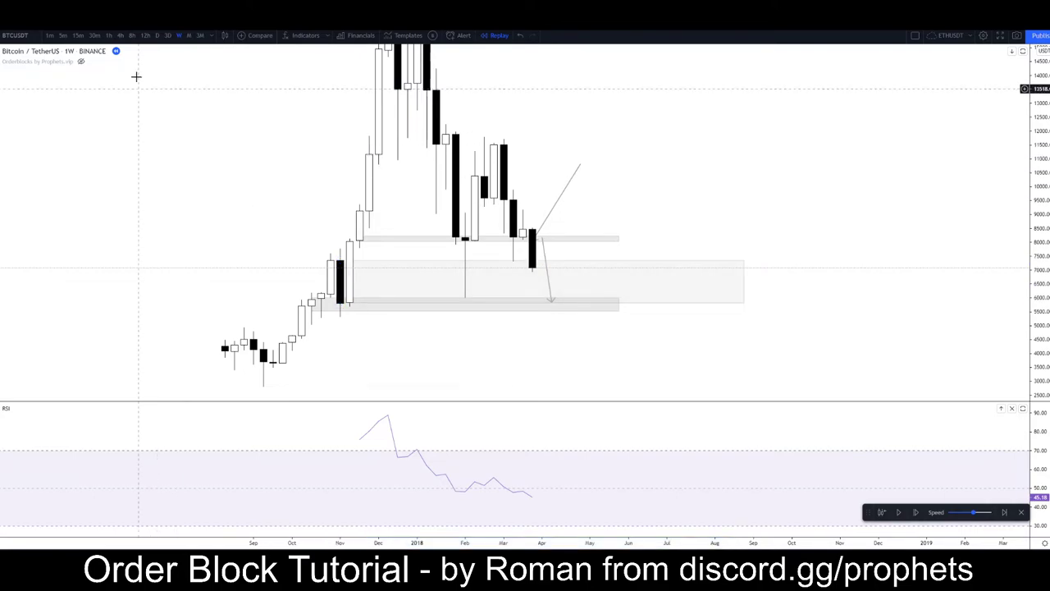
Switch to the 4-hour timeframe and view the marked zones
left_click(120, 36)
left_click_drag(431, 282, 703, 316)
scroll(703, 316, "down", 1)
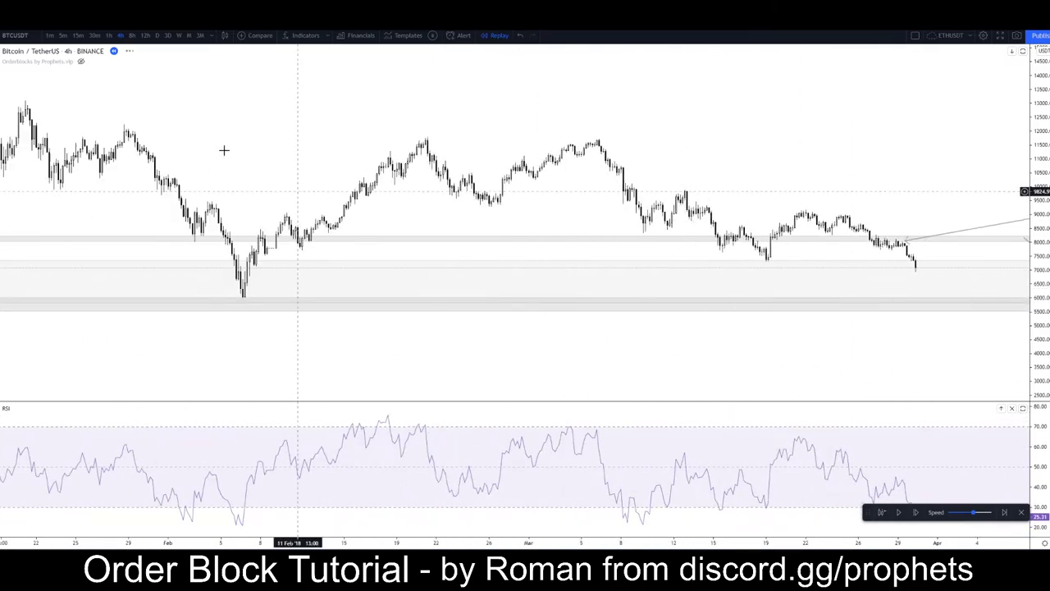
Return to the daily timeframe and draw a zone from 6 November 2017 to early June 2018, spanning about 6,920–7,345
left_click(157, 35)
scroll(678, 271, "up", 5)
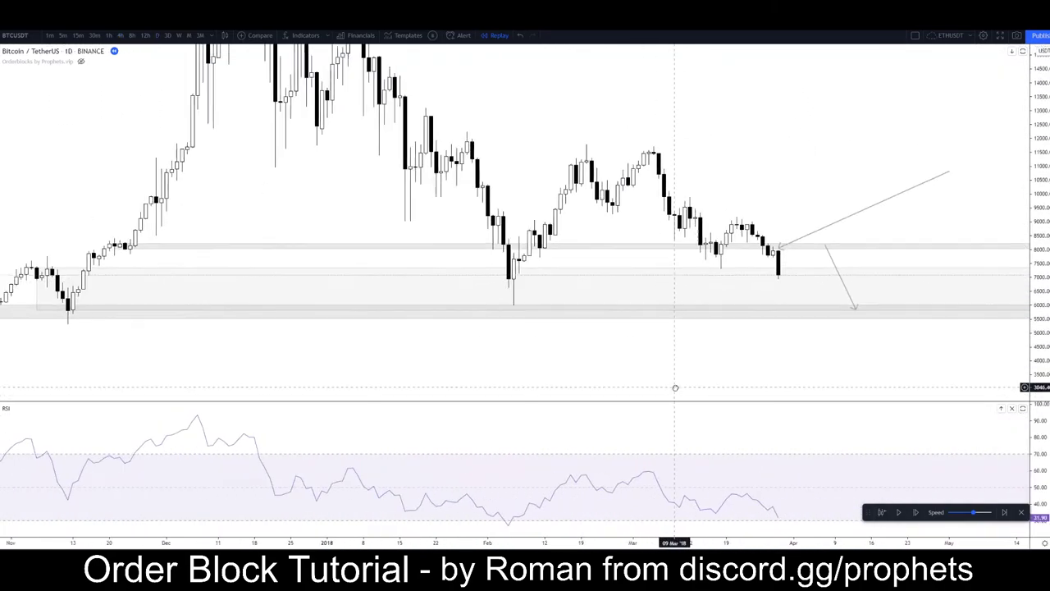
scroll(675, 387, "down", 2)
left_click_drag(815, 373, 699, 391)
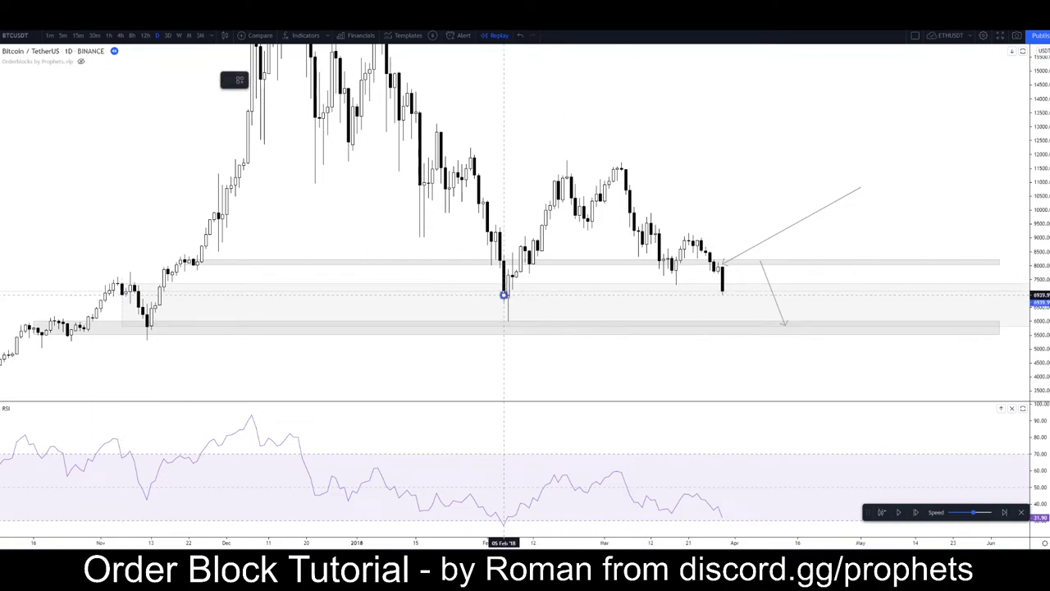
left_click_drag(539, 298, 130, 284)
left_click(122, 288)
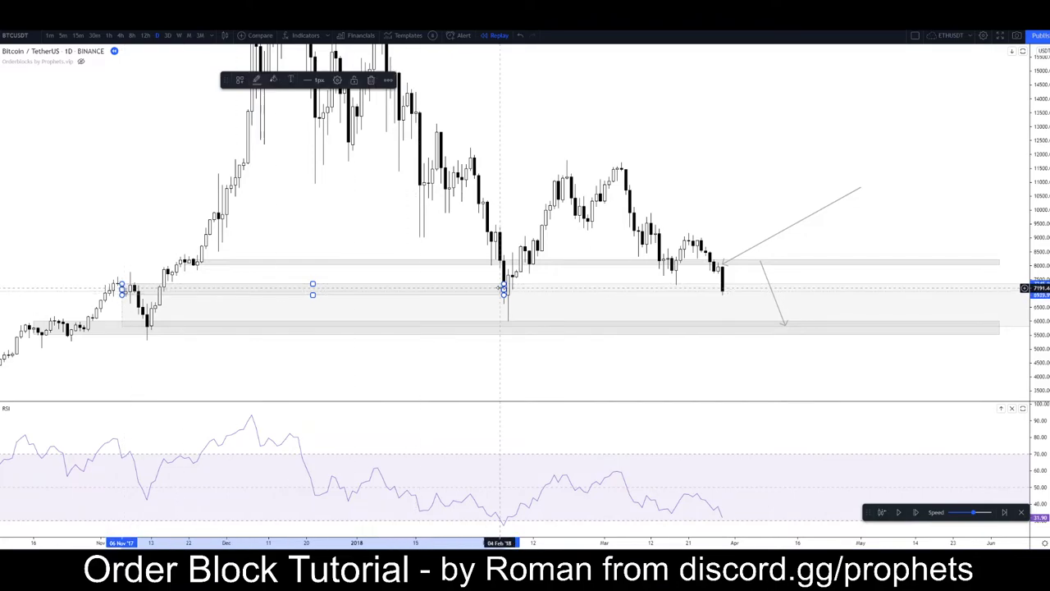
left_click_drag(504, 289, 1015, 300)
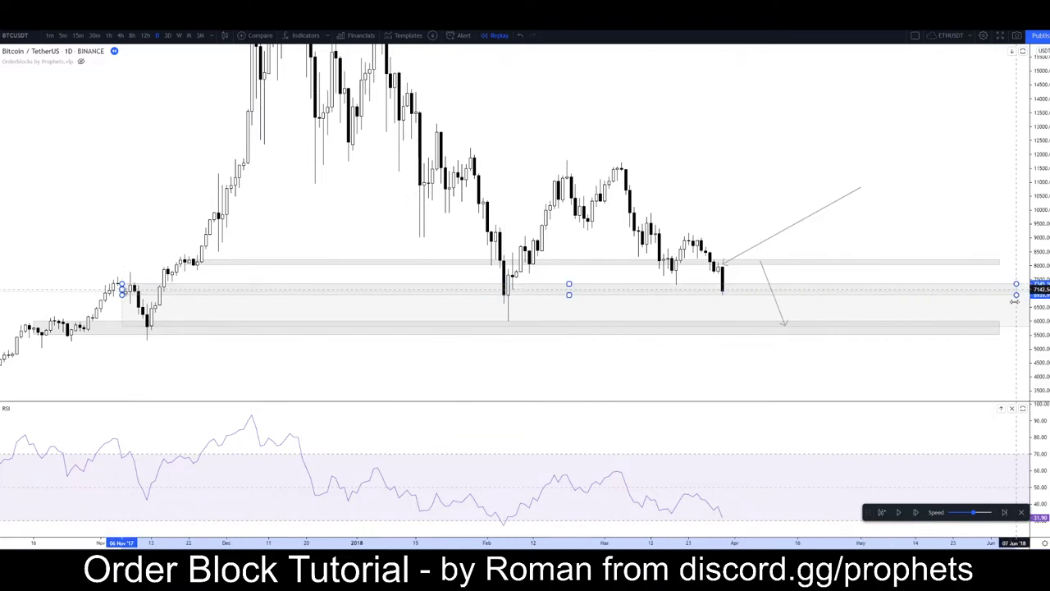
left_click(658, 138)
Try tracing a zigzag path from early November 2017 into May 2018, bouncing between the lowest zone and the weekly block's upper edge
left_click_drag(697, 119, 679, 79)
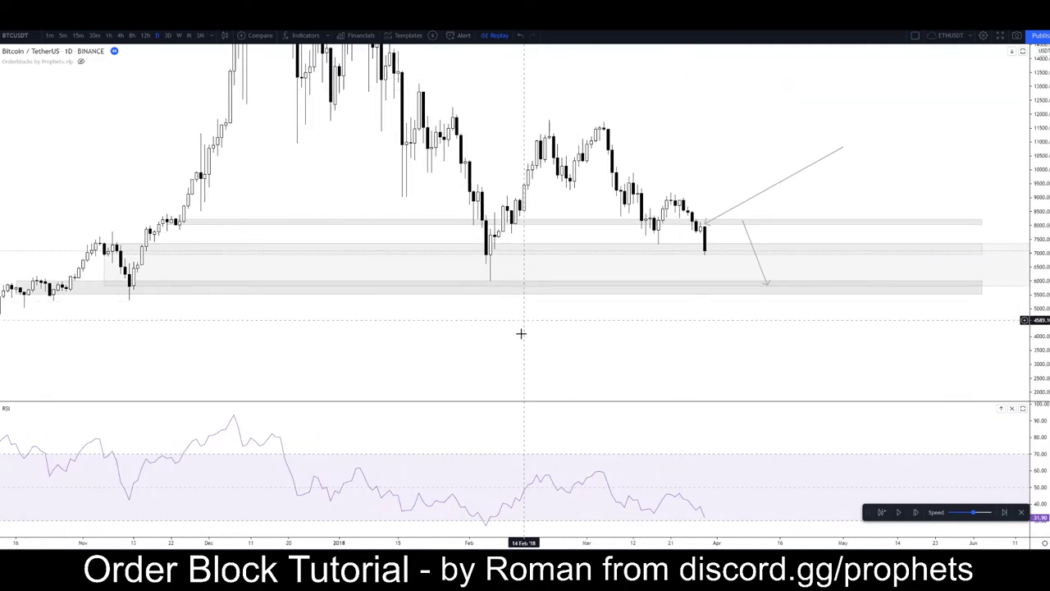
scroll(401, 346, "down", 1)
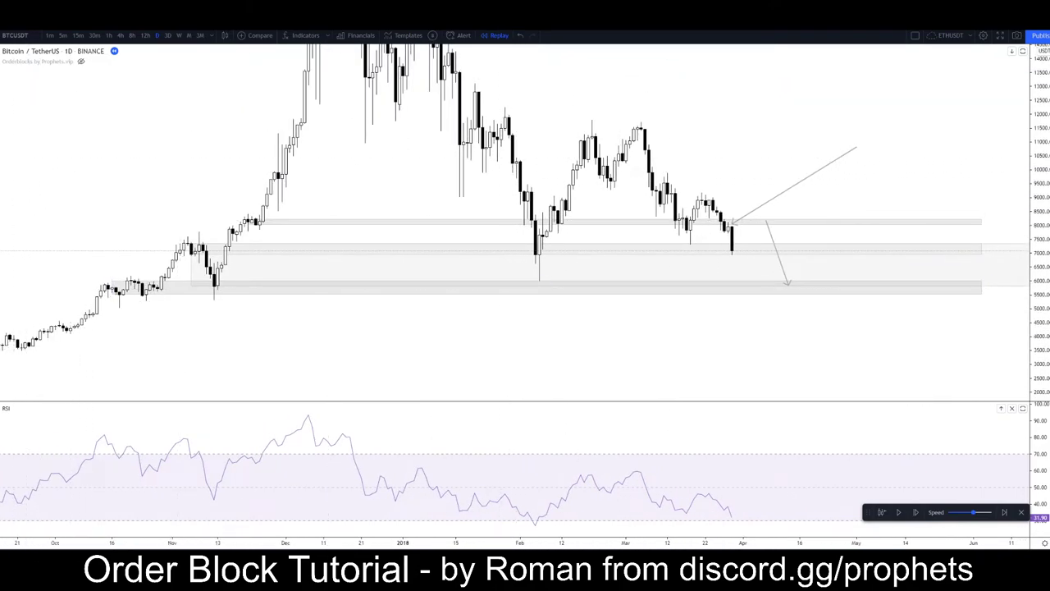
left_click(1, 100)
left_click(23, 136)
left_click(139, 296)
left_click(188, 240)
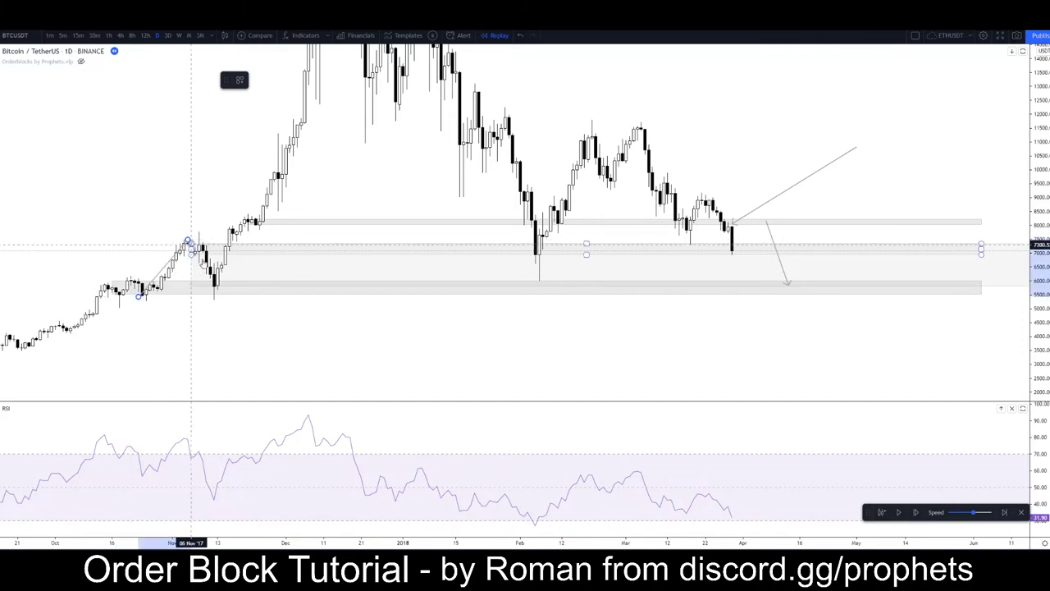
left_click(338, 240)
left_click(429, 290)
left_click(520, 249)
left_click(607, 293)
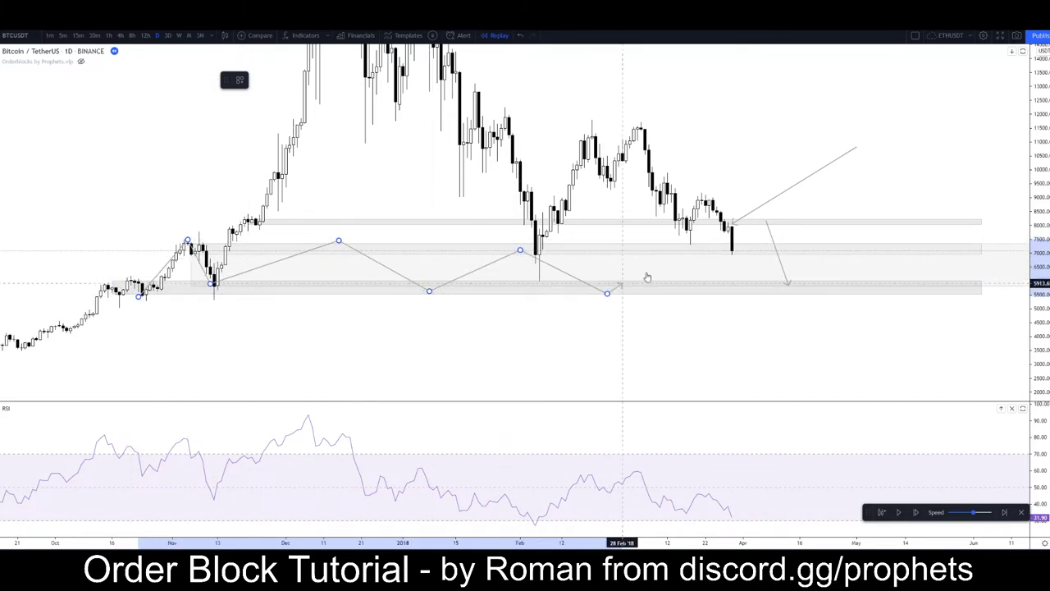
left_click(686, 249)
left_click(769, 293)
left_click(825, 246)
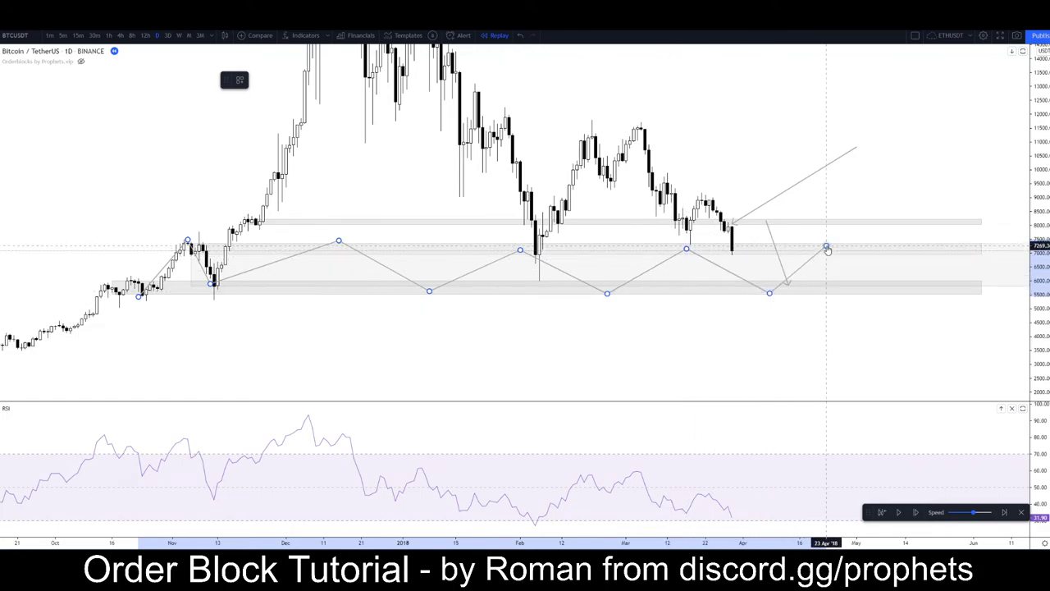
left_click(898, 297)
left_click(945, 250)
key("Escape")
scroll(666, 341, "down", 2)
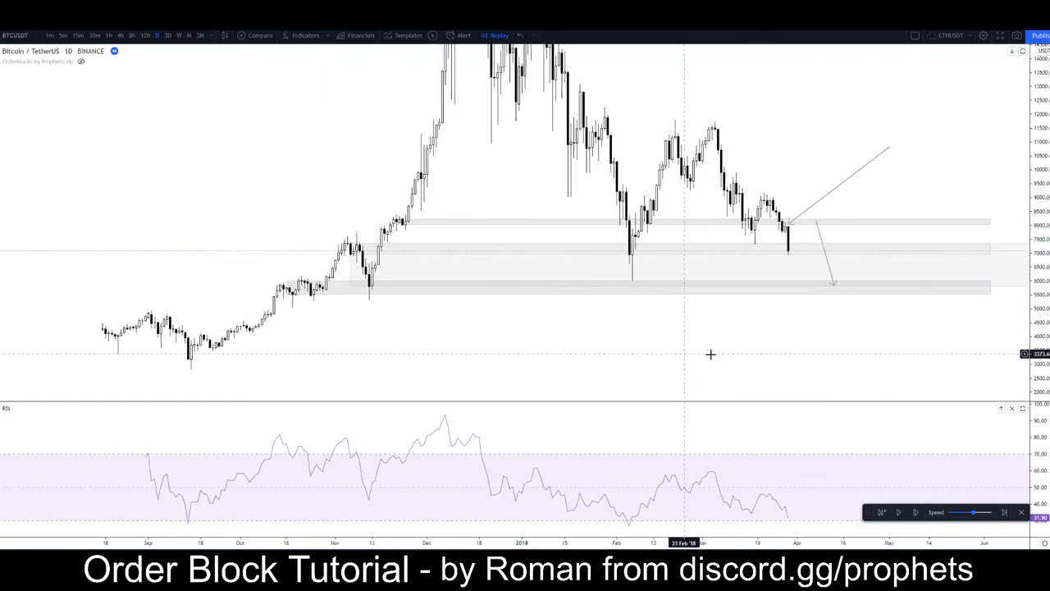
Mark the 30 March low with a short horizontal line at about 6,600, extending into early April
left_click_drag(832, 367, 661, 380)
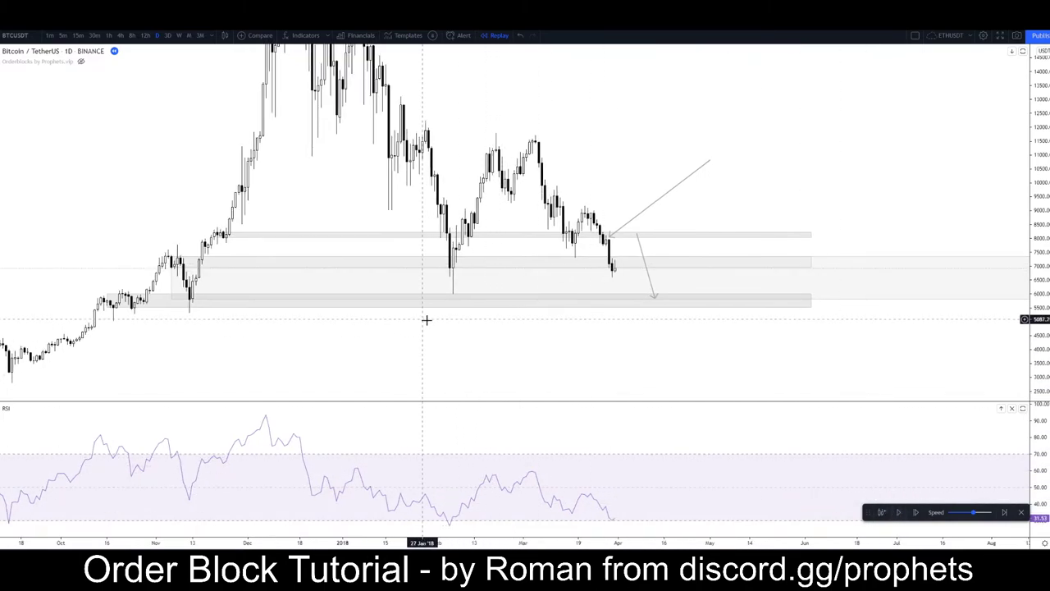
scroll(771, 293, "up", 5)
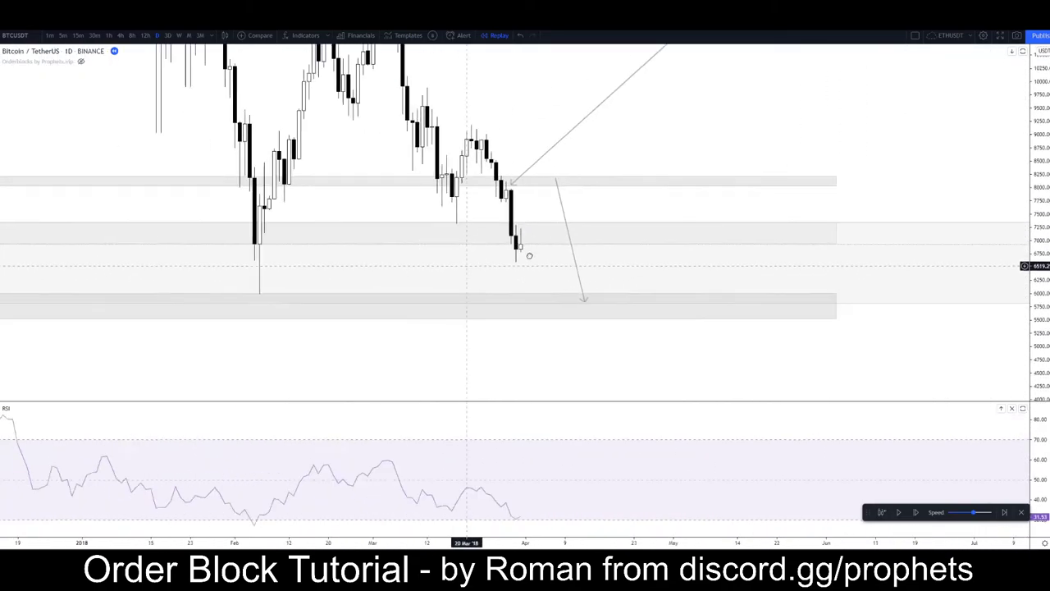
left_click_drag(530, 255, 725, 293)
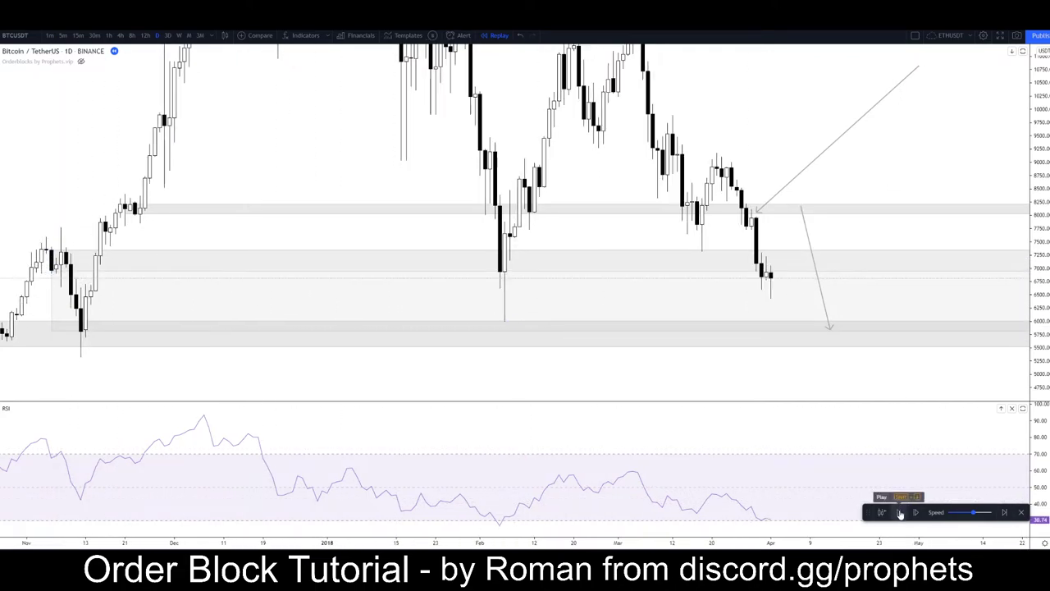
left_click(780, 311)
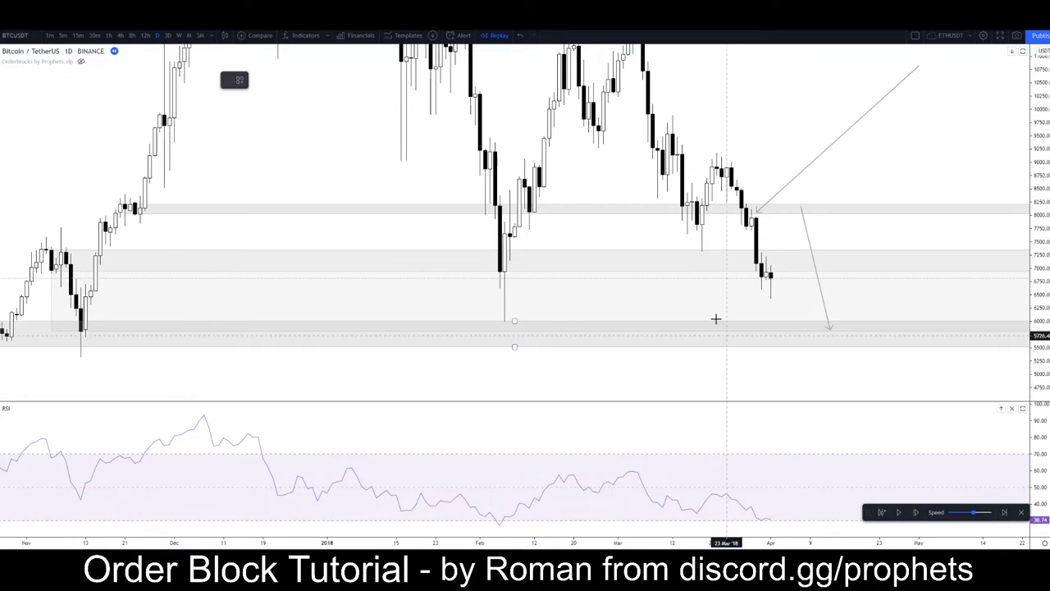
left_click(761, 288)
left_click(800, 288)
left_click(741, 304)
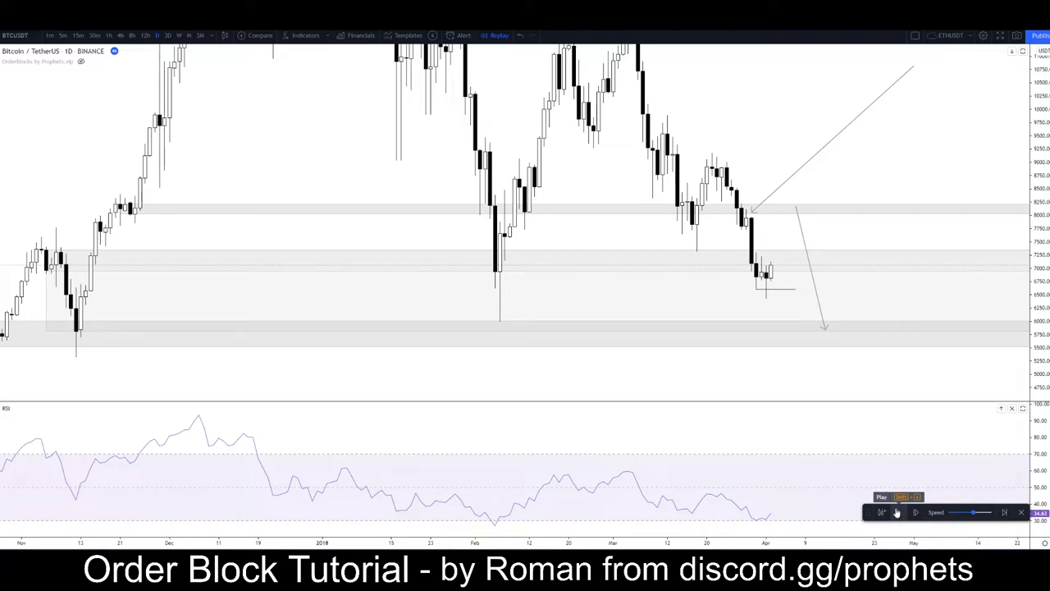
Draw a narrow order block from the 7 February candle to late May, spanning about 7,600–7,700
left_click(0, 117)
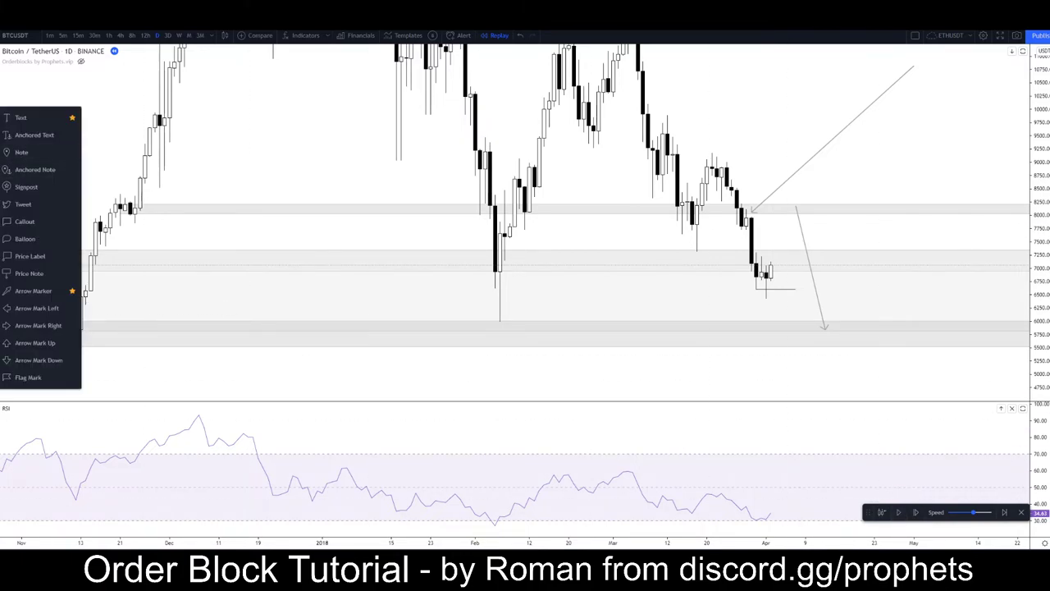
left_click(0, 100)
left_click(29, 154)
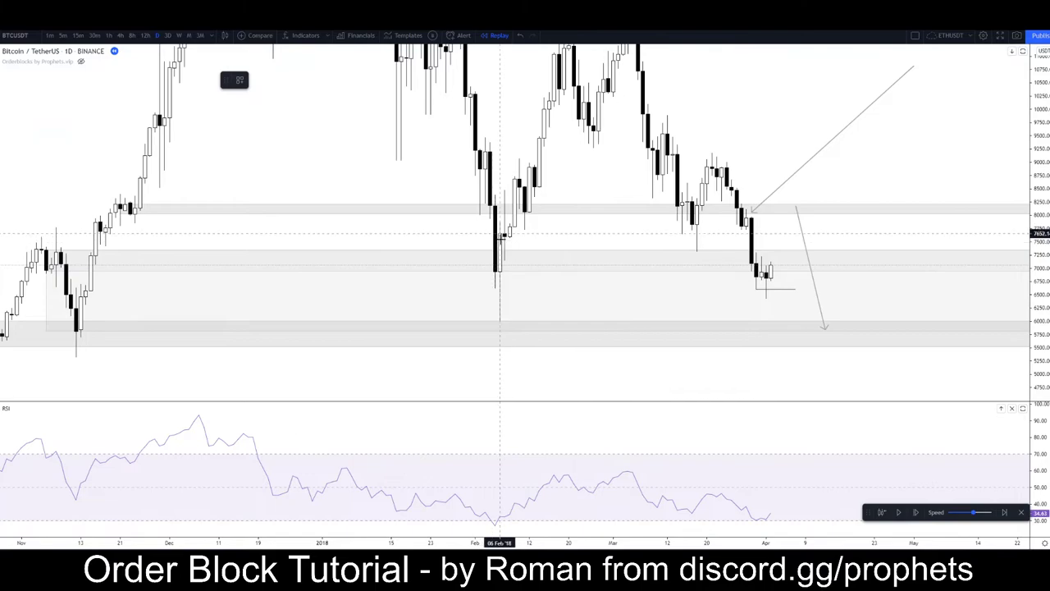
left_click(504, 235)
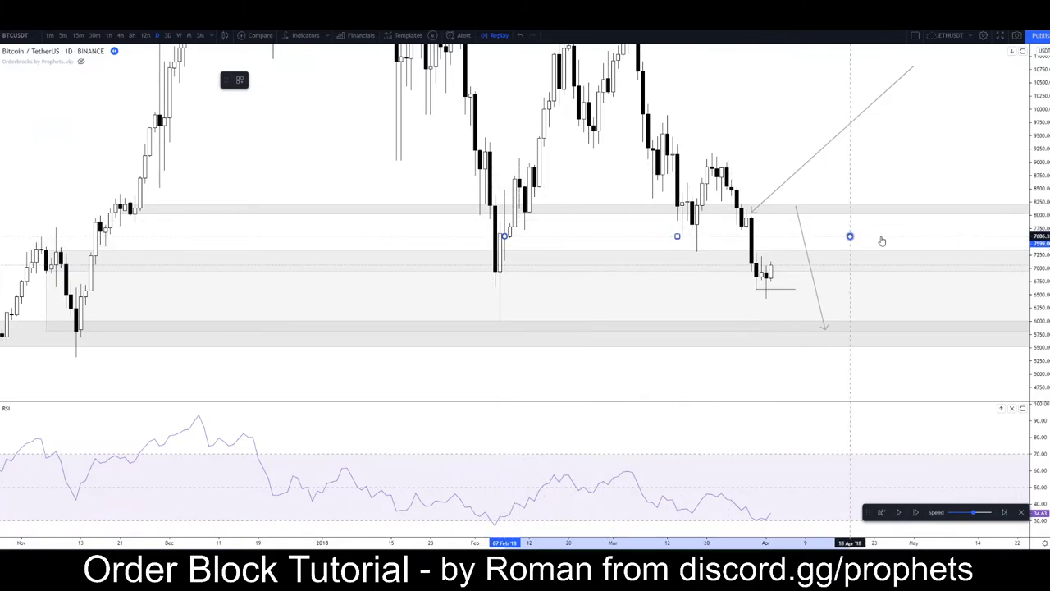
left_click(766, 233)
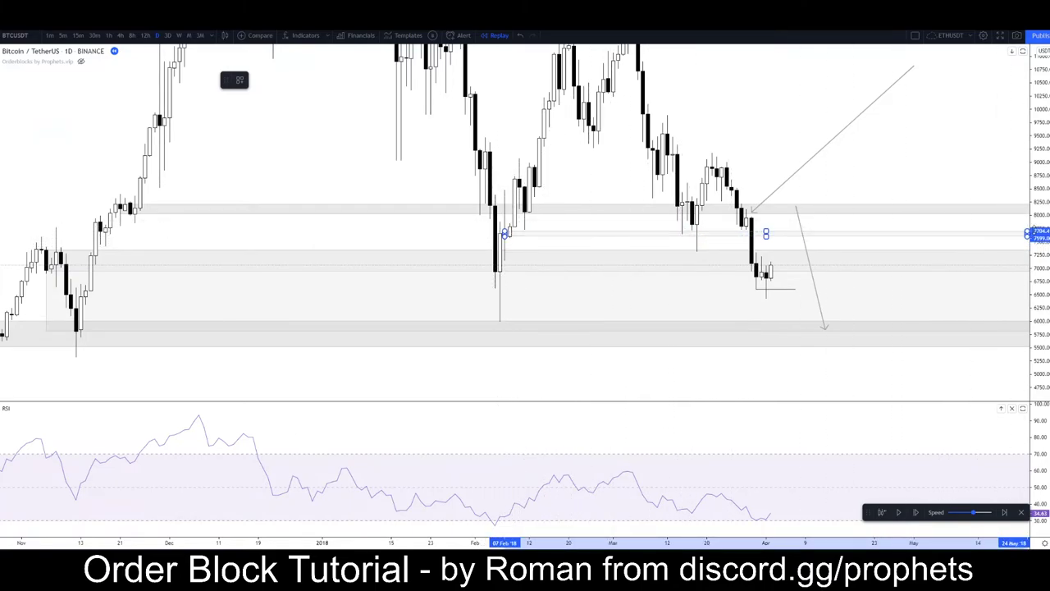
left_click(1018, 233)
left_click(945, 226)
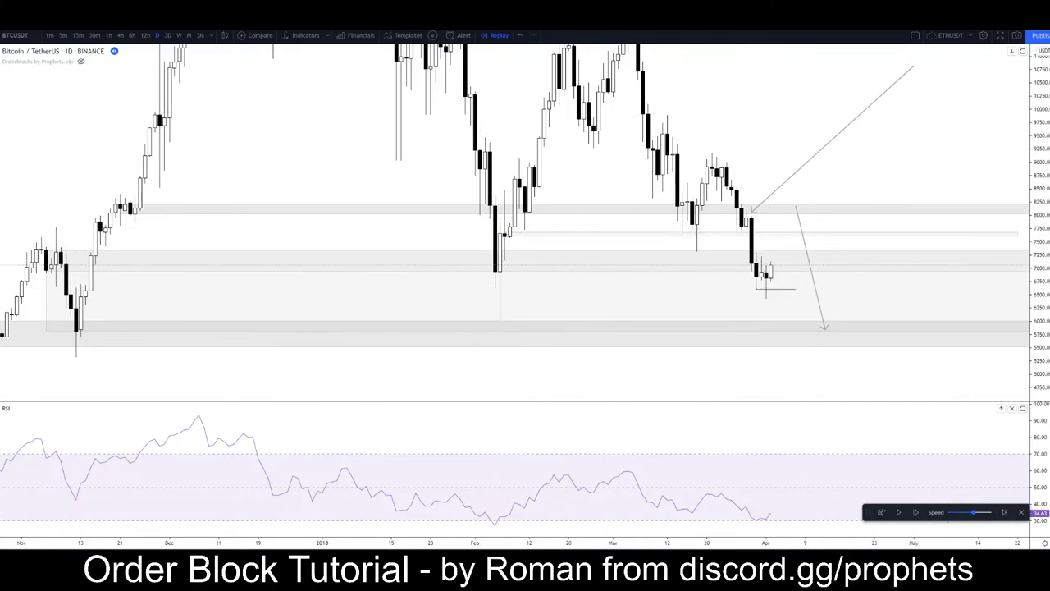
Draw another order block from the 28 March candle to mid-May, spanning about 7,800–7,930
left_click(2, 123)
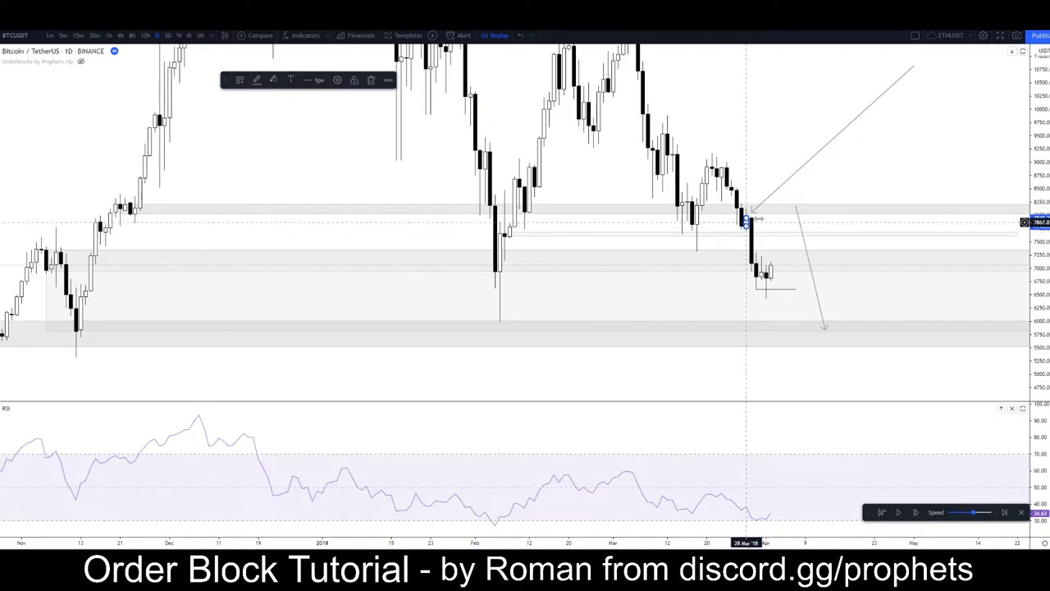
left_click_drag(747, 221, 978, 222)
left_click(725, 123)
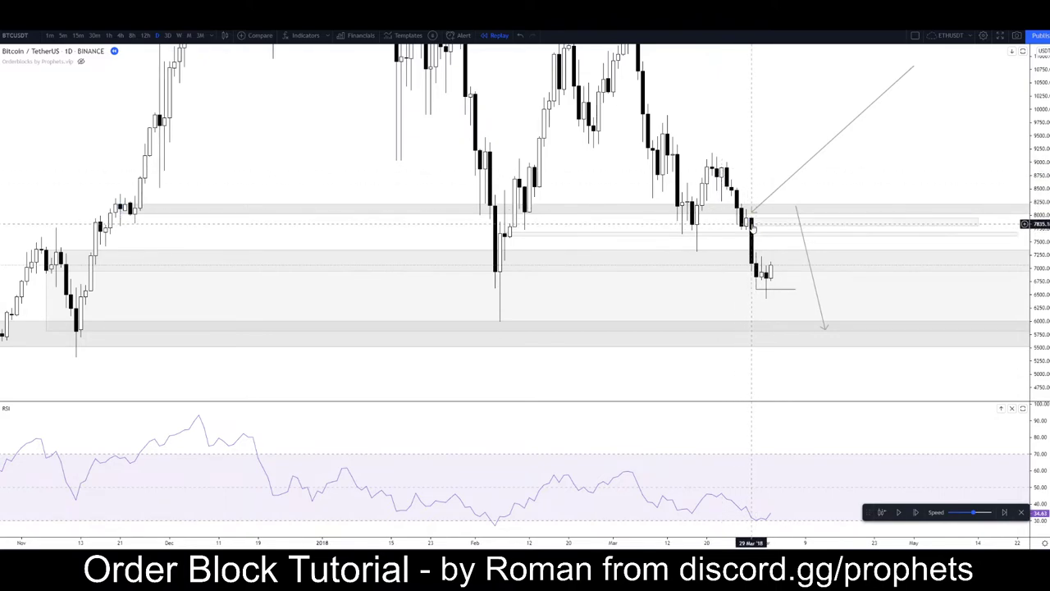
Enlarge the RSI pane and draw a trend line beneath the RSI lows of 5 February and 30 March
left_click_drag(761, 238, 705, 255)
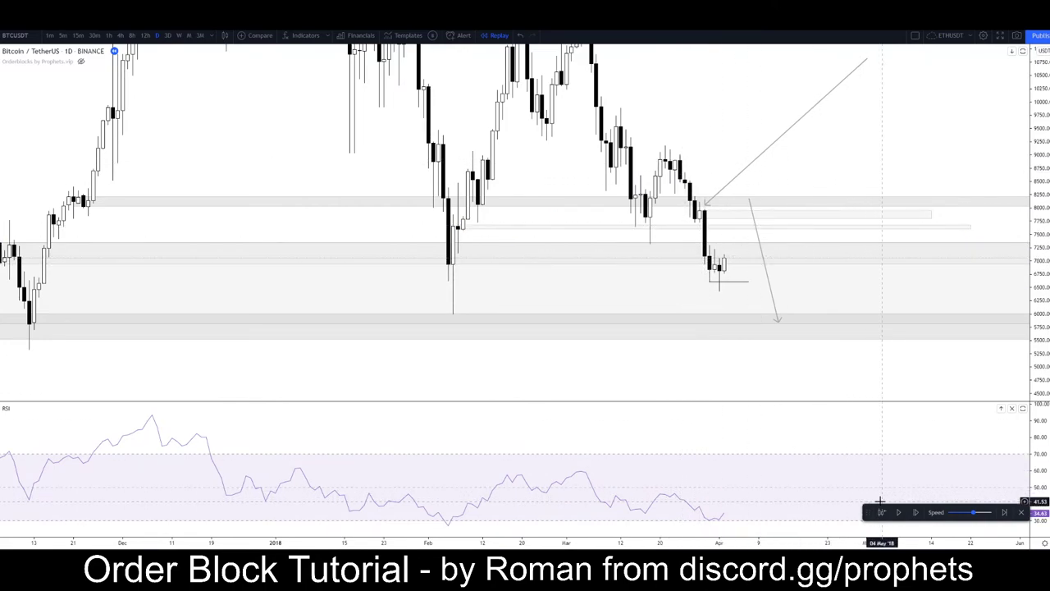
left_click(897, 512)
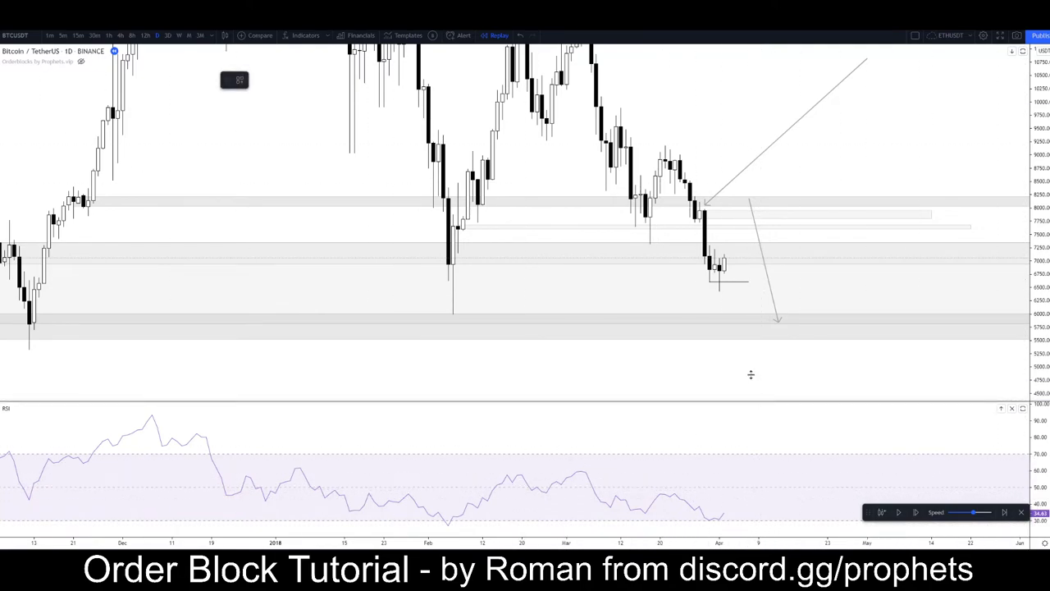
left_click_drag(749, 402, 728, 171)
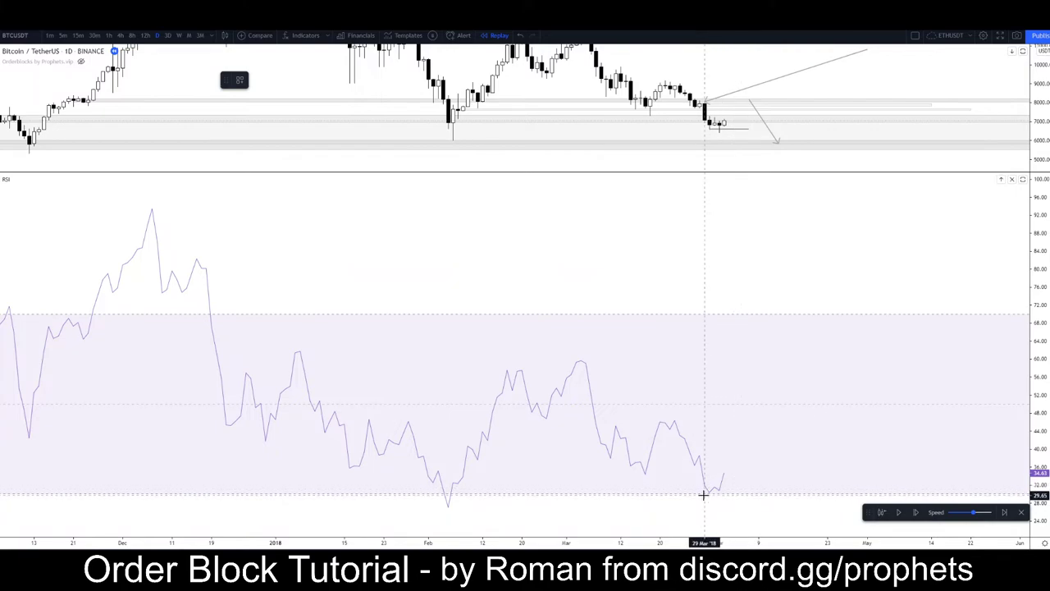
left_click(447, 516)
double_click(709, 497)
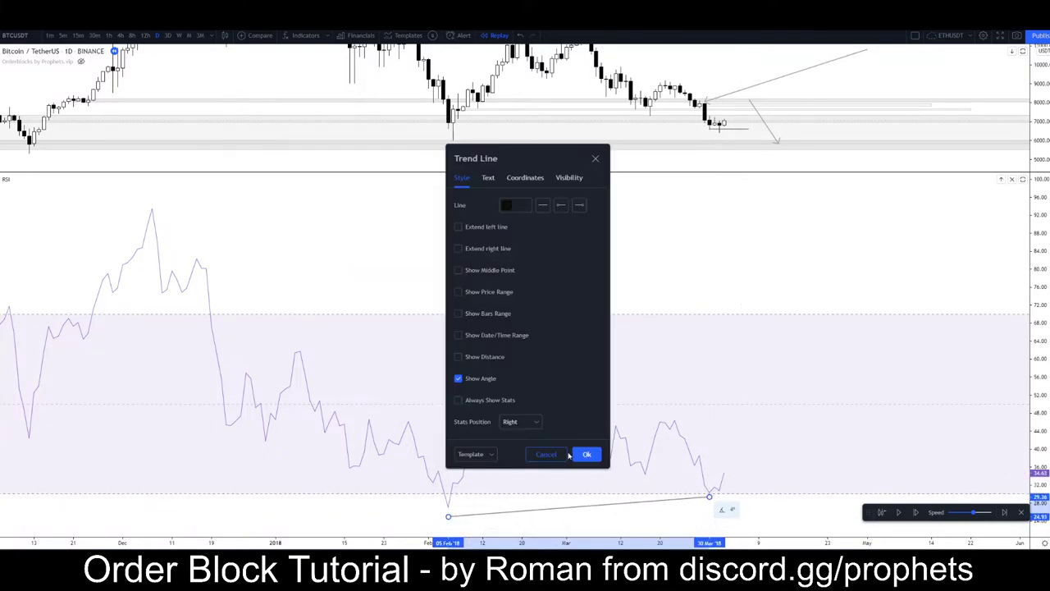
left_click(290, 320)
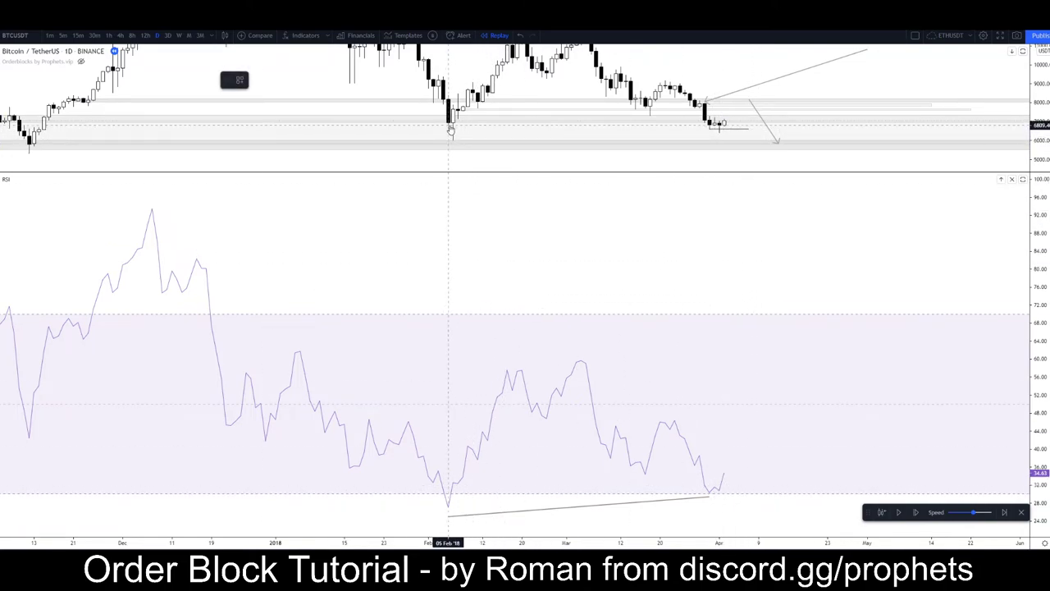
Try a line joining the February and early-April price lows, discard it, and shrink the RSI pane to enlarge the price chart
left_click_drag(449, 125, 728, 131)
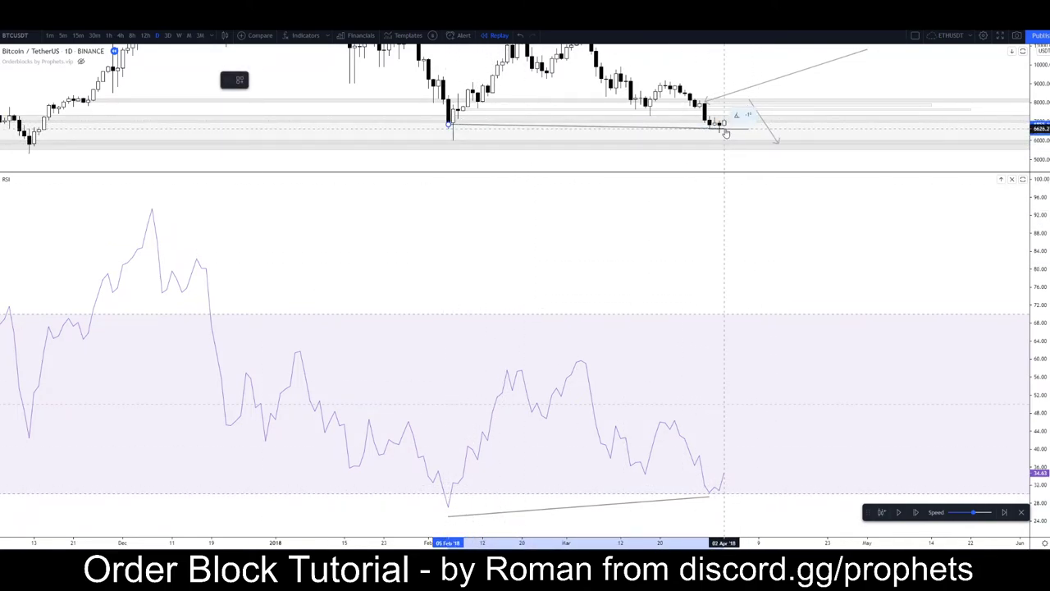
key("Escape")
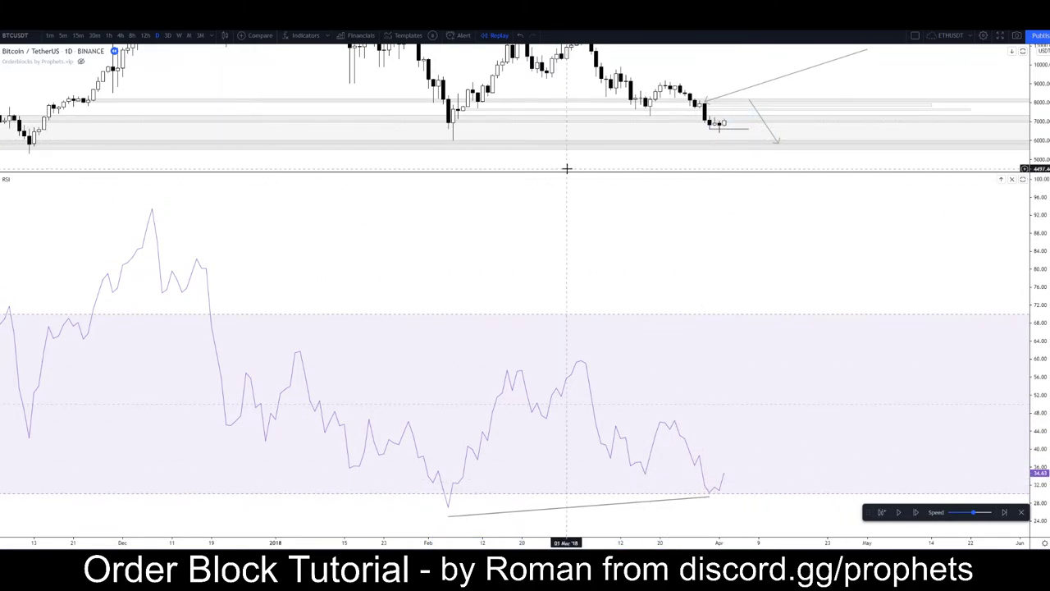
left_click_drag(570, 172, 602, 482)
scroll(464, 385, "down", 3)
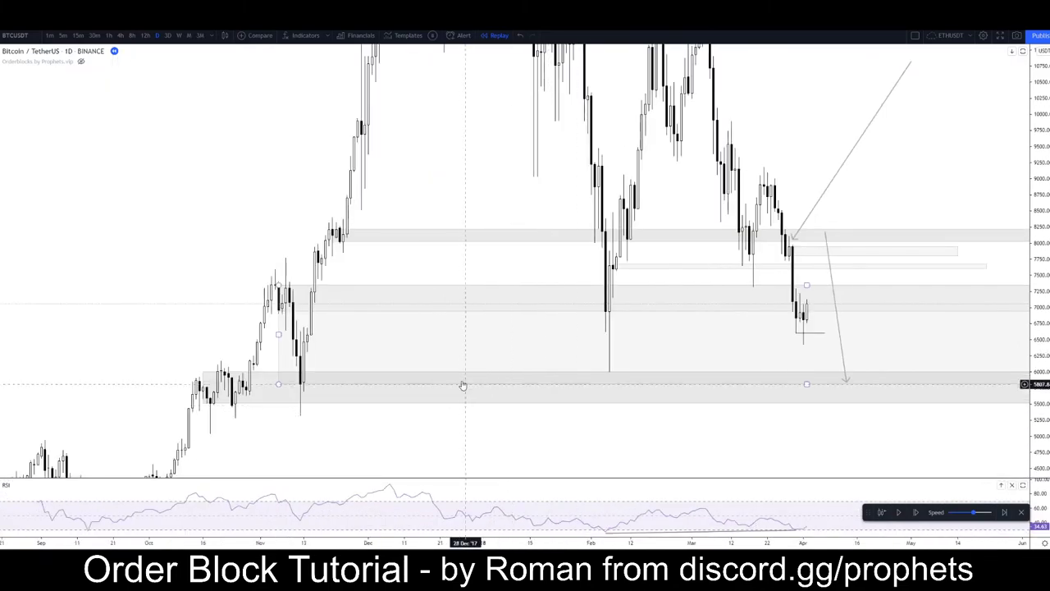
Enlarge the RSI pane again, stretch its scale to about 30–70, and rescale the daily price chart around the order blocks
scroll(591, 340, "up", 2)
scroll(590, 340, "up", 1)
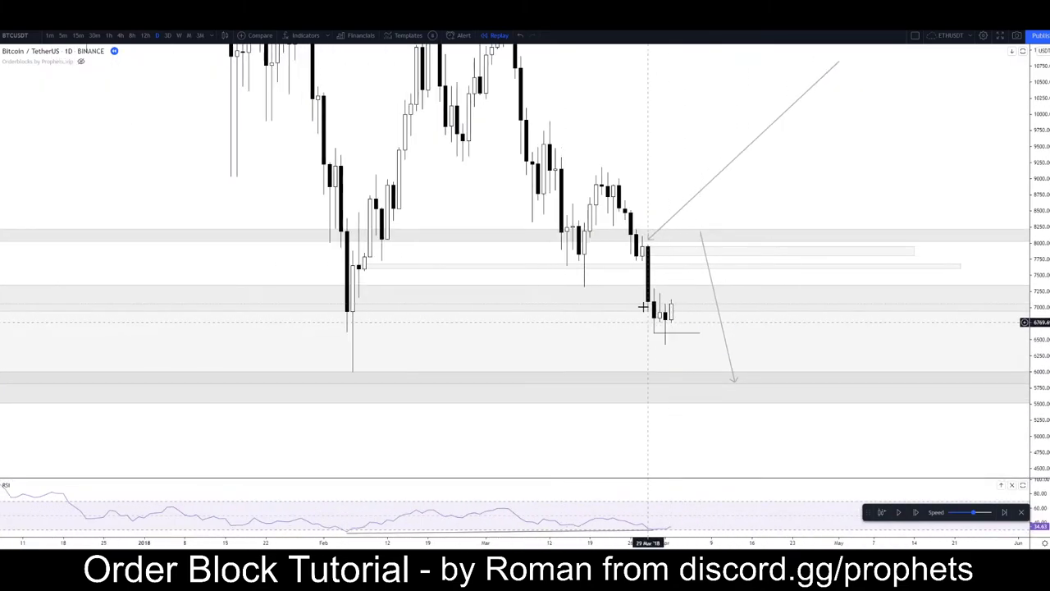
left_click_drag(1040, 167, 1036, 309)
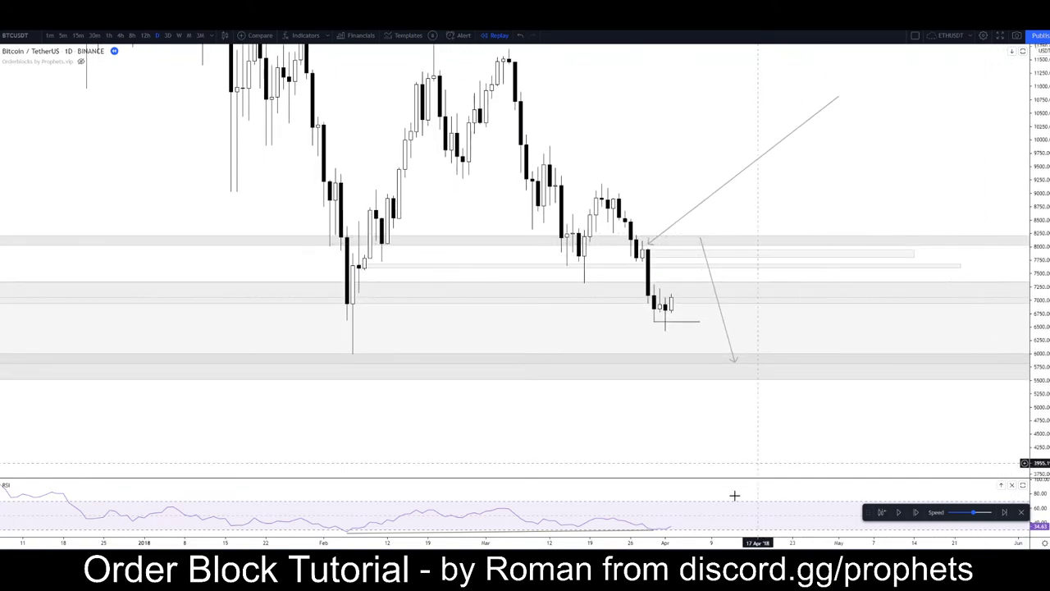
left_click_drag(636, 476, 611, 470)
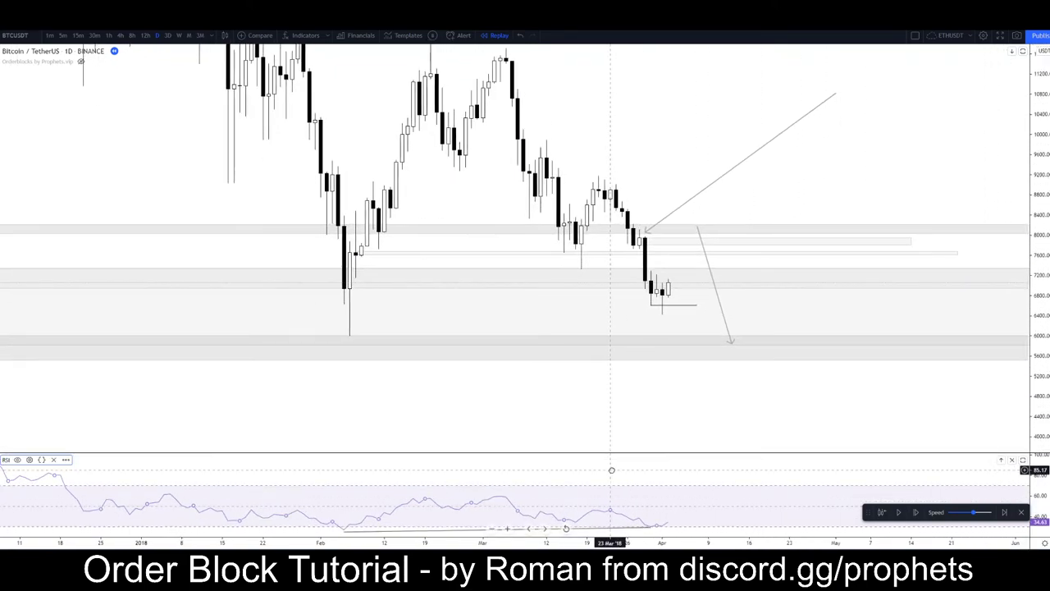
left_click_drag(1039, 502, 1039, 478)
left_click_drag(743, 490, 741, 480)
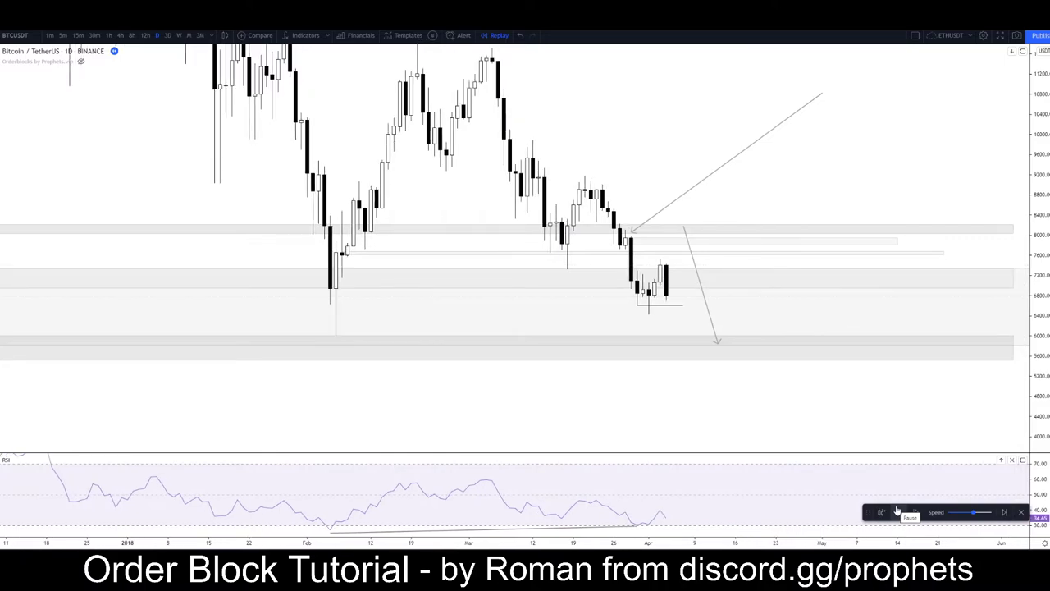
Advance the replay to 5 April, check the price action on the 4-hour timeframe, and return to daily
left_click(897, 511)
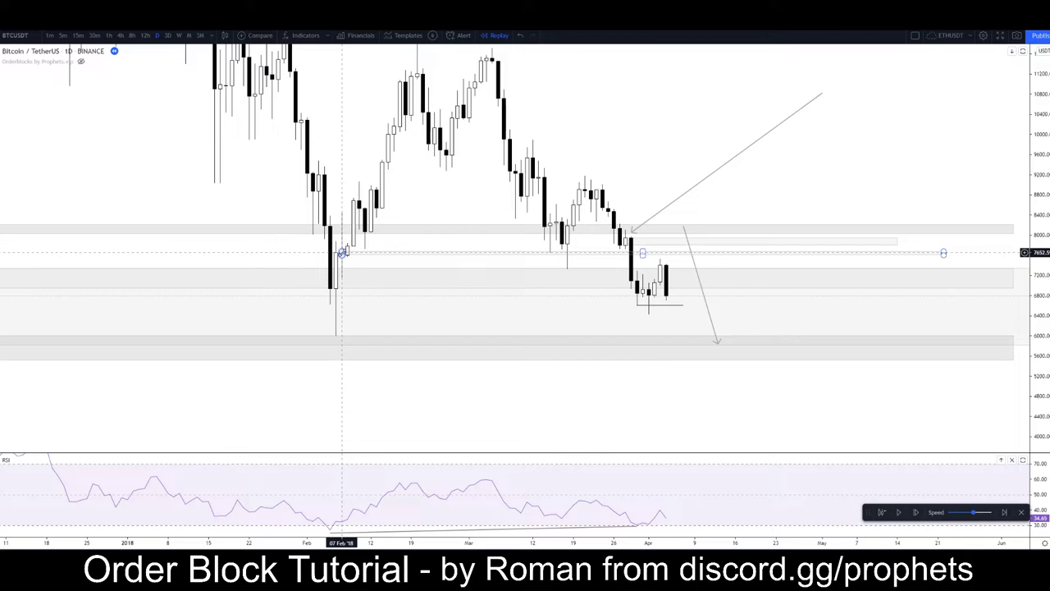
left_click(123, 35)
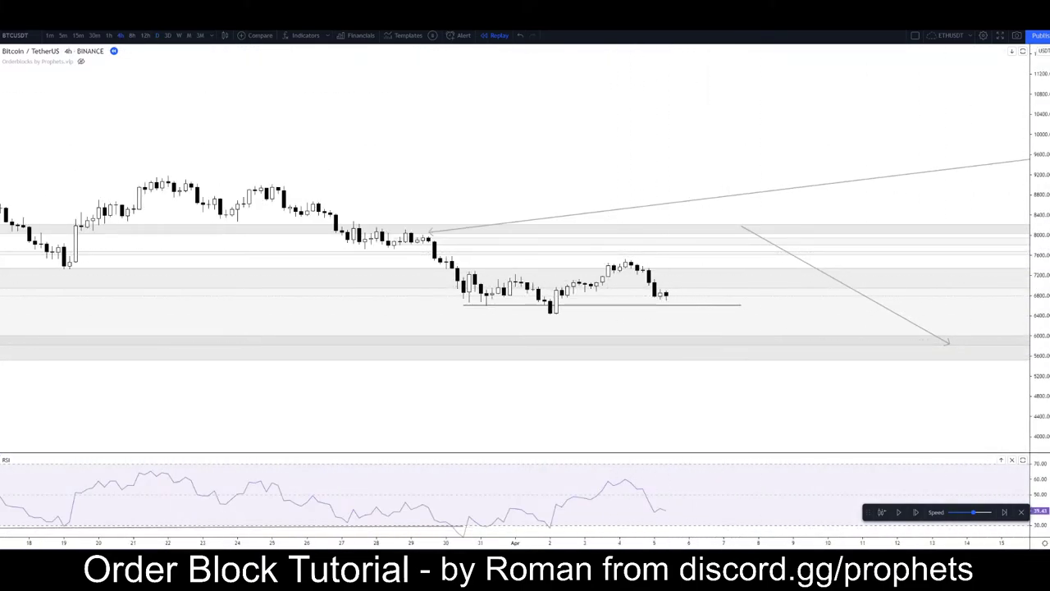
left_click_drag(1040, 404, 1039, 251)
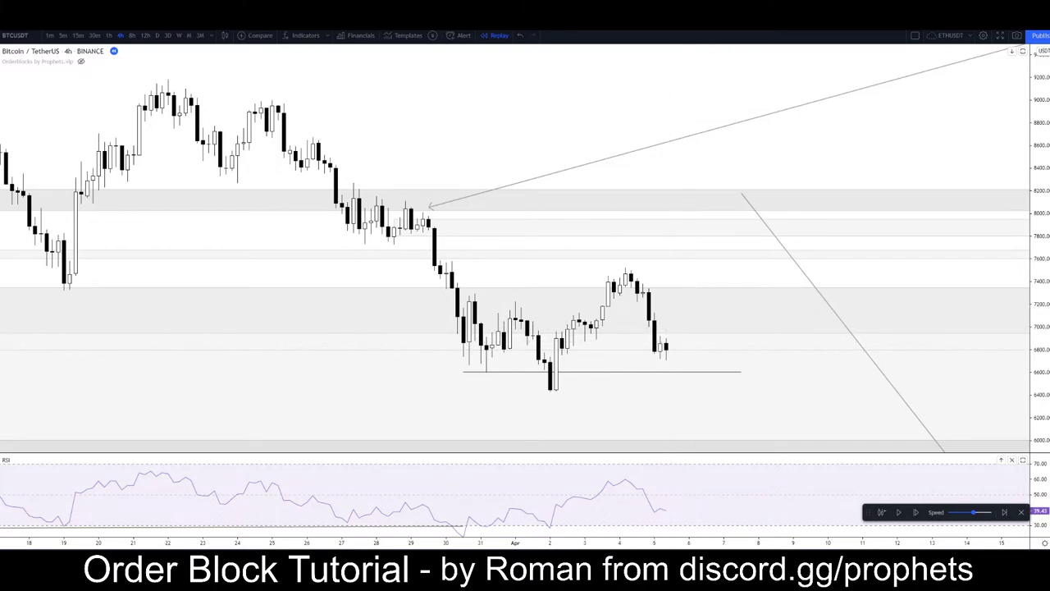
left_click(157, 35)
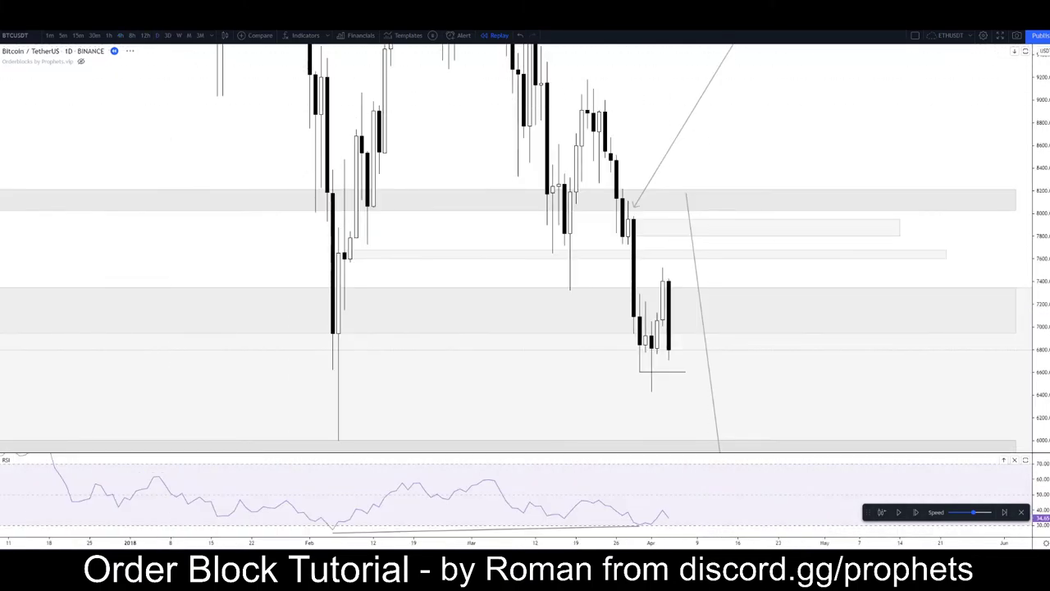
Play the replay forward to the 12 April candle and examine its rise into the 7,800–8,200 order blocks
scroll(810, 227, "down", 2)
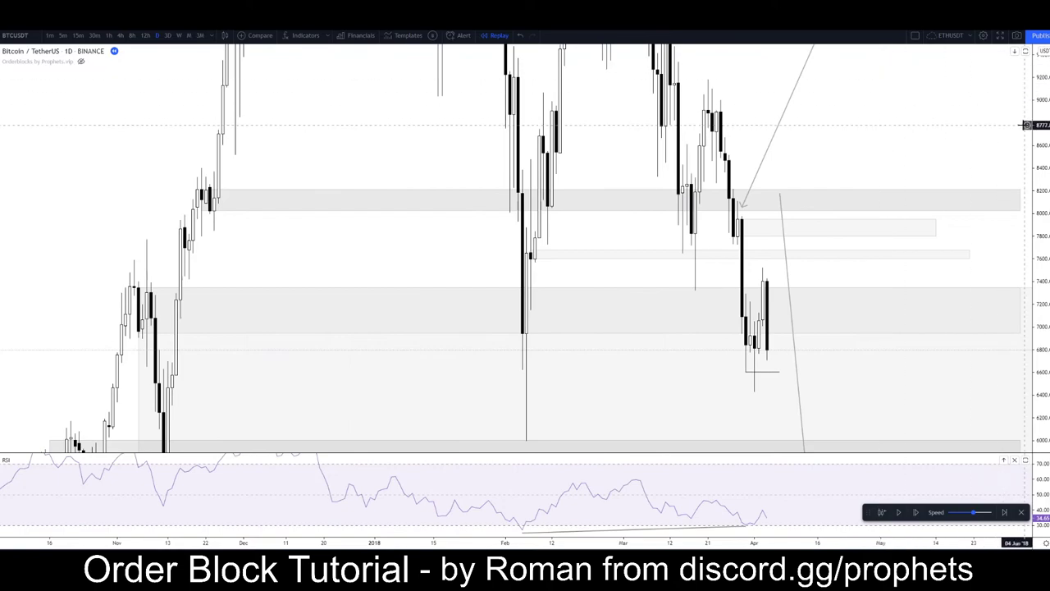
scroll(783, 155, "up", 3)
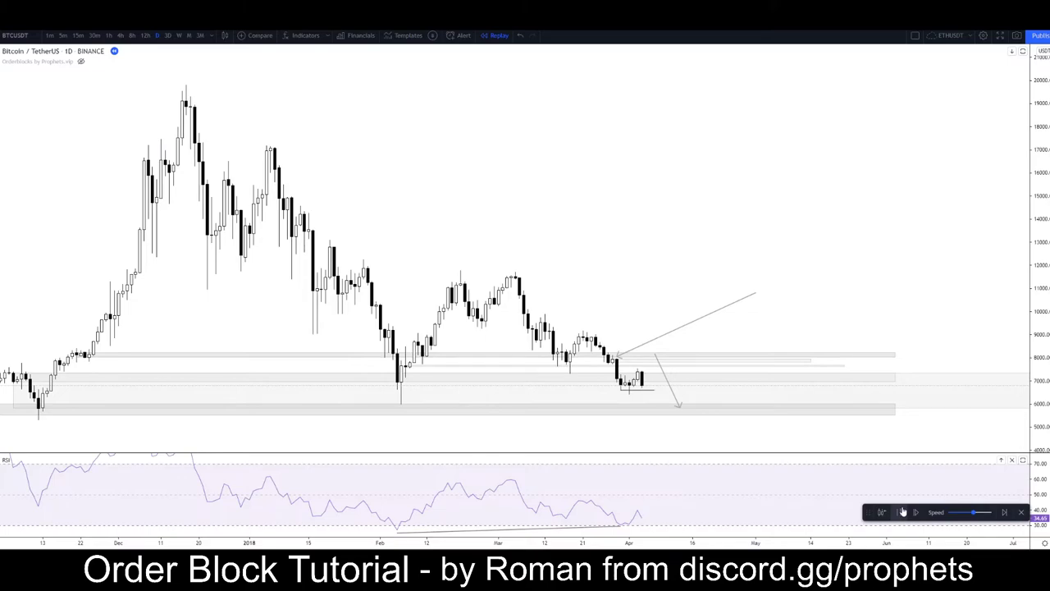
left_click(902, 512)
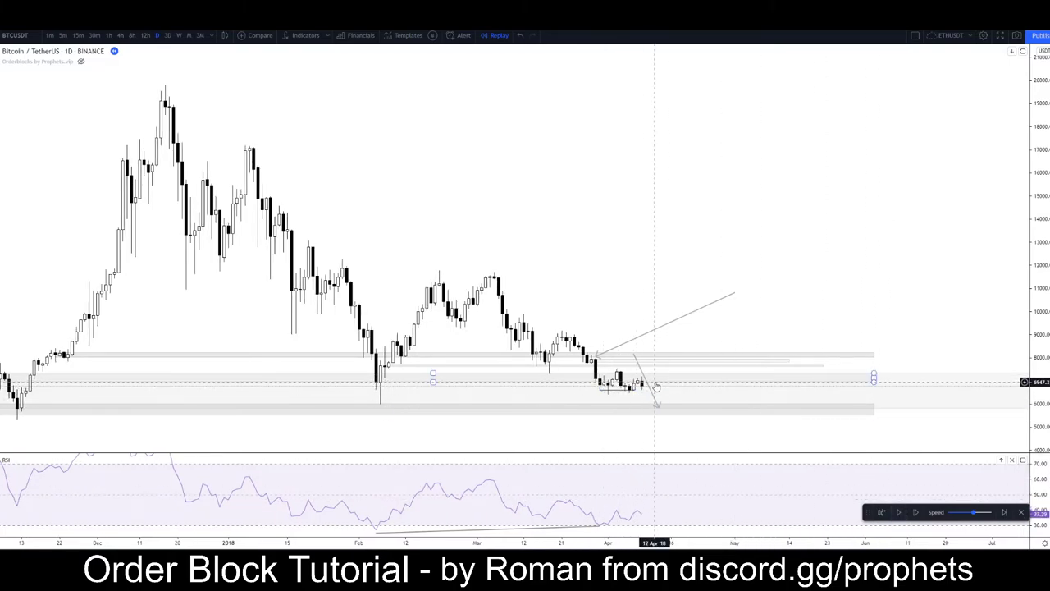
left_click_drag(1038, 368, 1036, 194)
left_click_drag(699, 293, 759, 102)
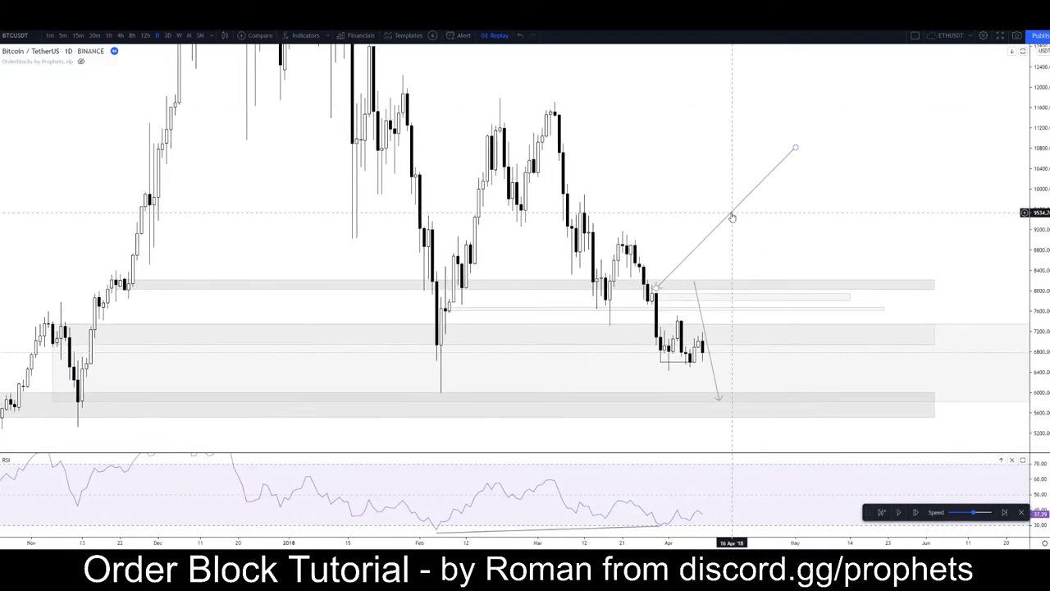
left_click_drag(729, 209, 756, 137)
scroll(820, 193, "up", 1)
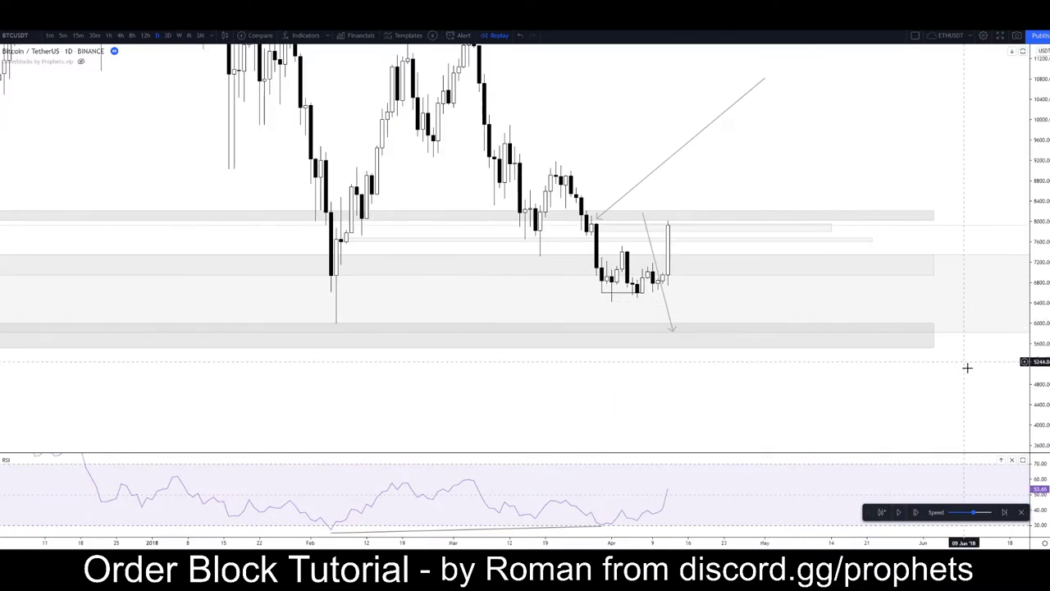
left_click_drag(1035, 384, 1018, 54)
scroll(487, 340, "up", 3)
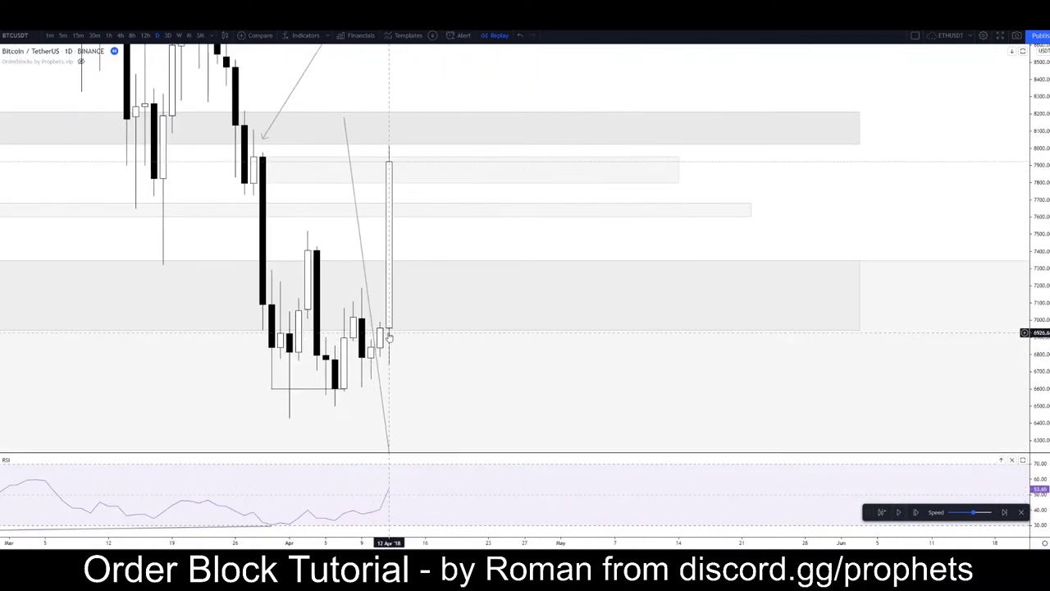
Try a zigzag path tracing the March swing lows and highs down to about 6,240 in early April
double_click(1038, 178)
scroll(732, 256, "down", 3)
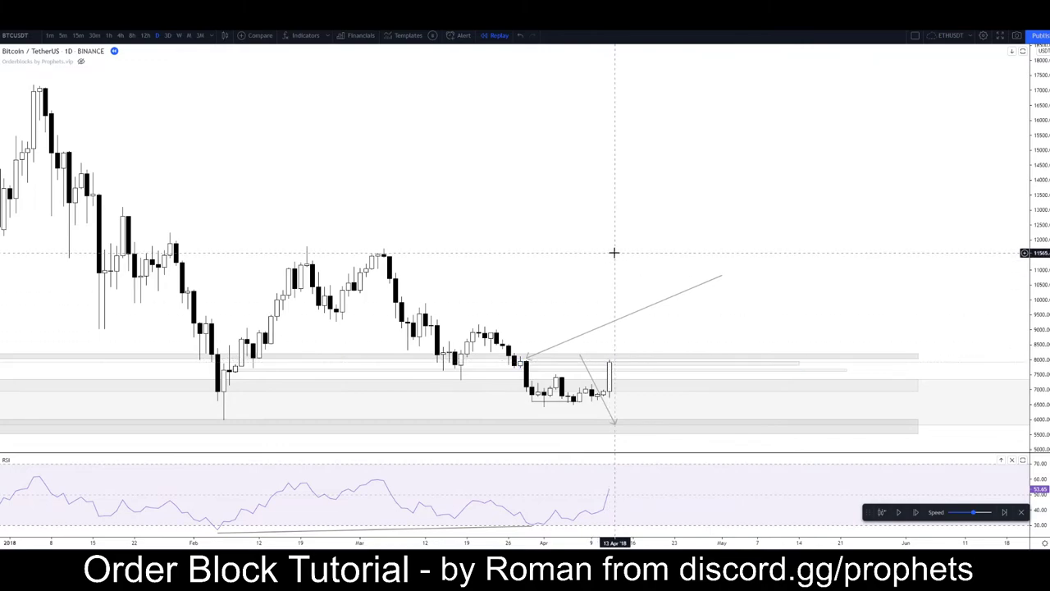
scroll(611, 246, "down", 3)
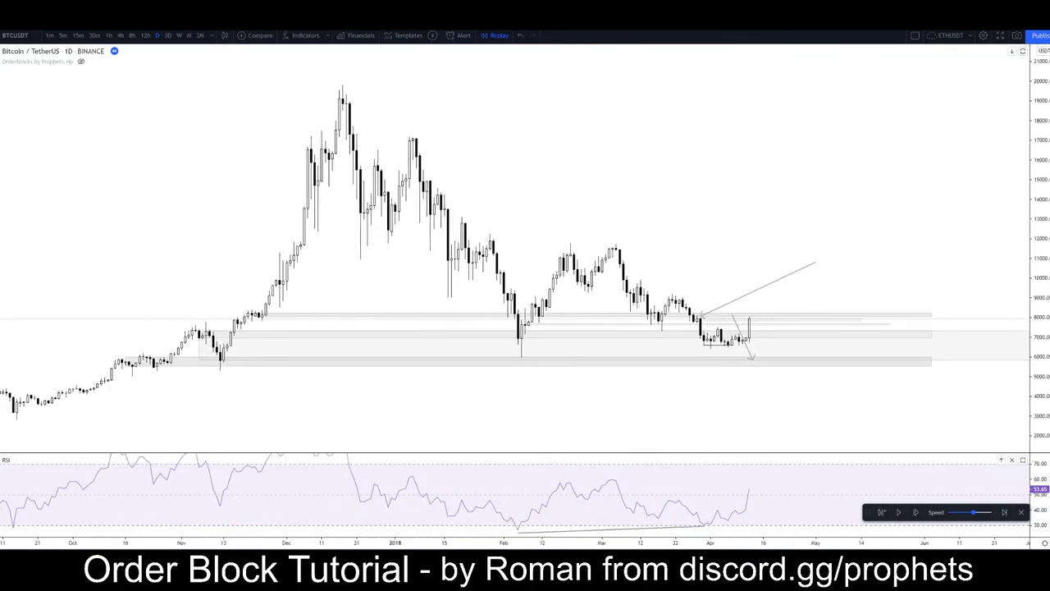
left_click_drag(733, 74, 628, 84)
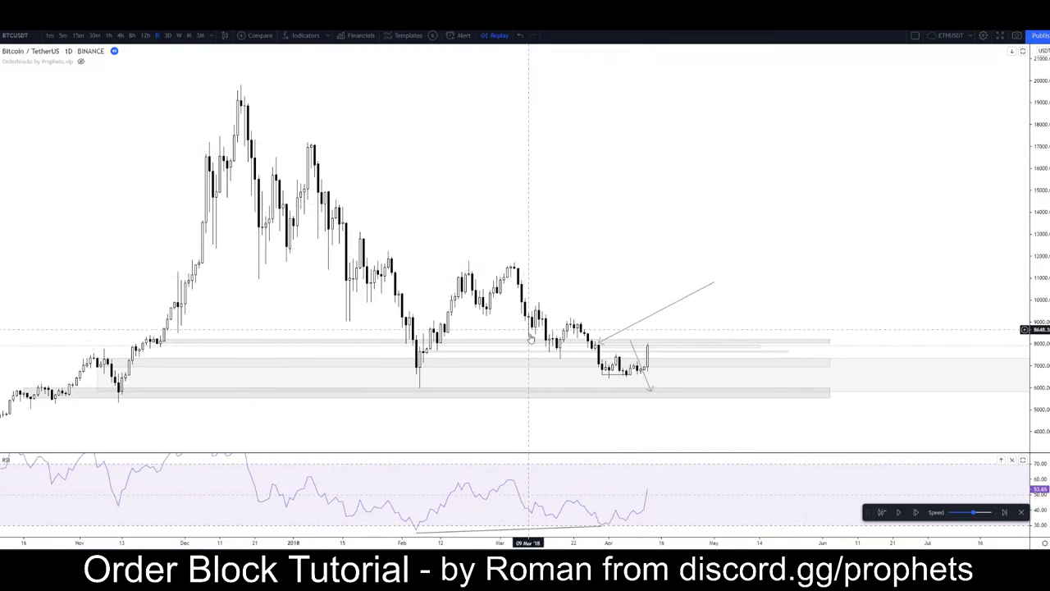
left_click(0, 83)
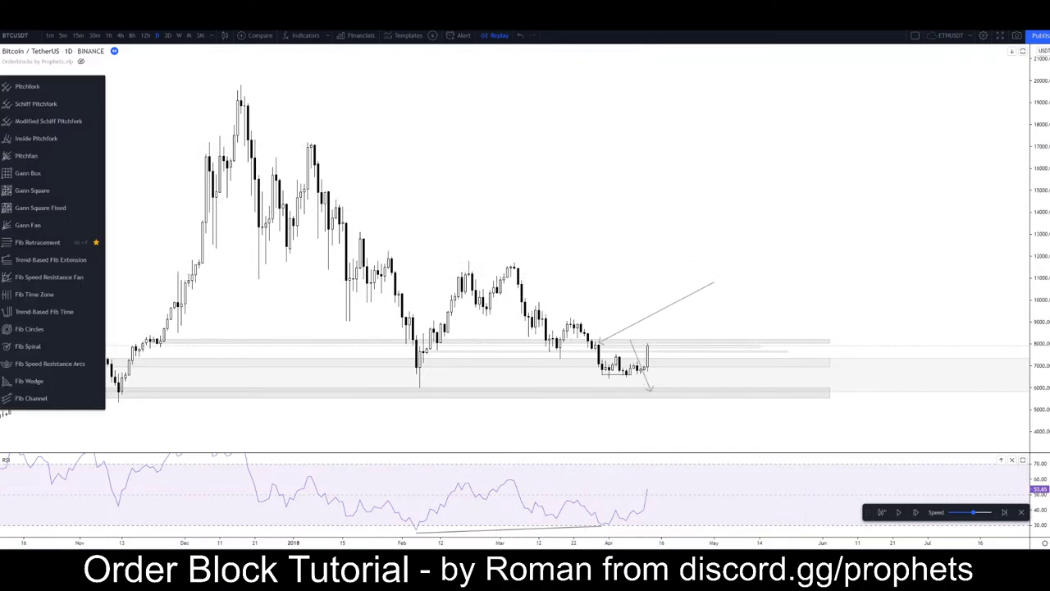
left_click(1, 100)
left_click(23, 137)
left_click(513, 308)
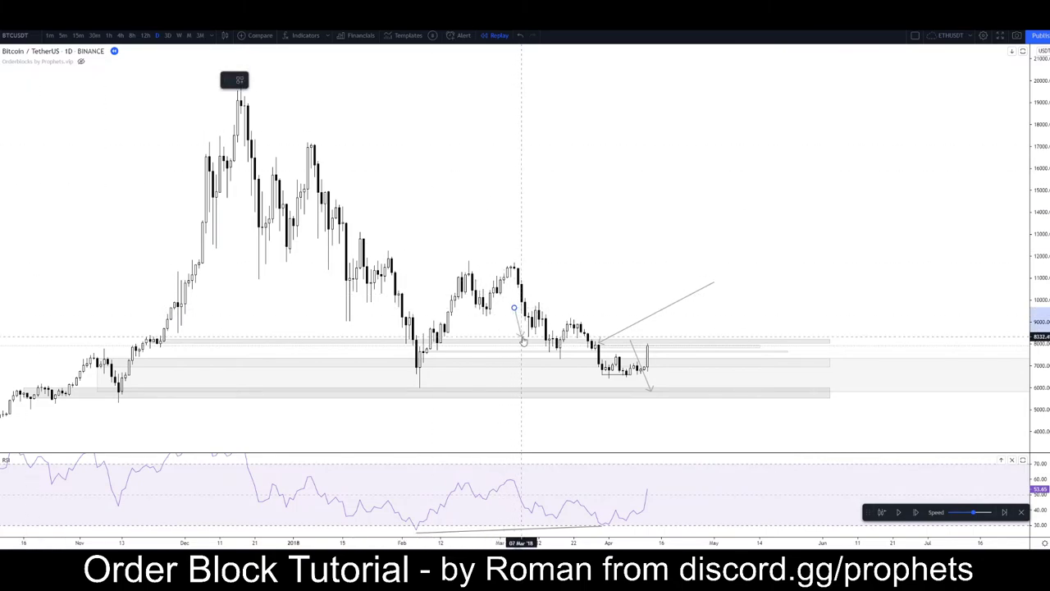
left_click(525, 336)
left_click(542, 314)
left_click(559, 356)
left_click(575, 326)
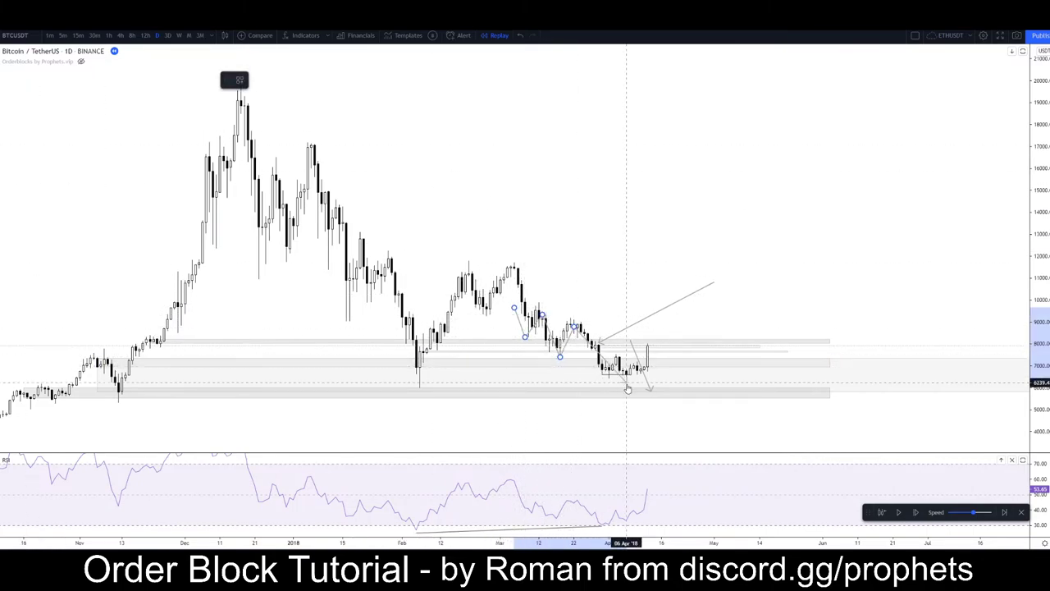
left_click(629, 385)
right_click(607, 226)
right_click(594, 206)
left_click_drag(515, 155, 599, 117)
scroll(617, 156, "up", 2)
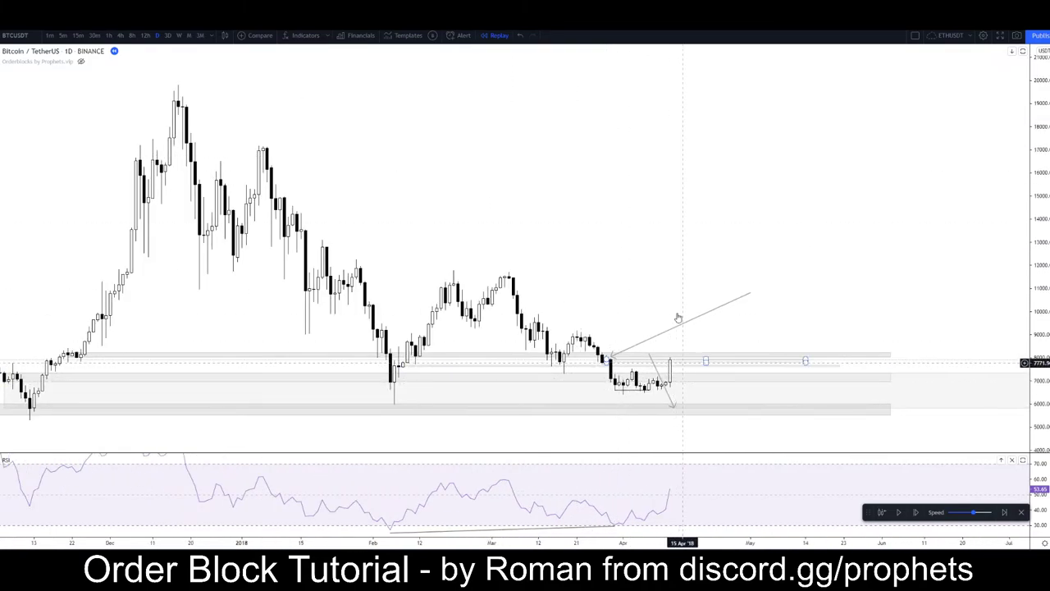
left_click_drag(647, 189, 652, 189)
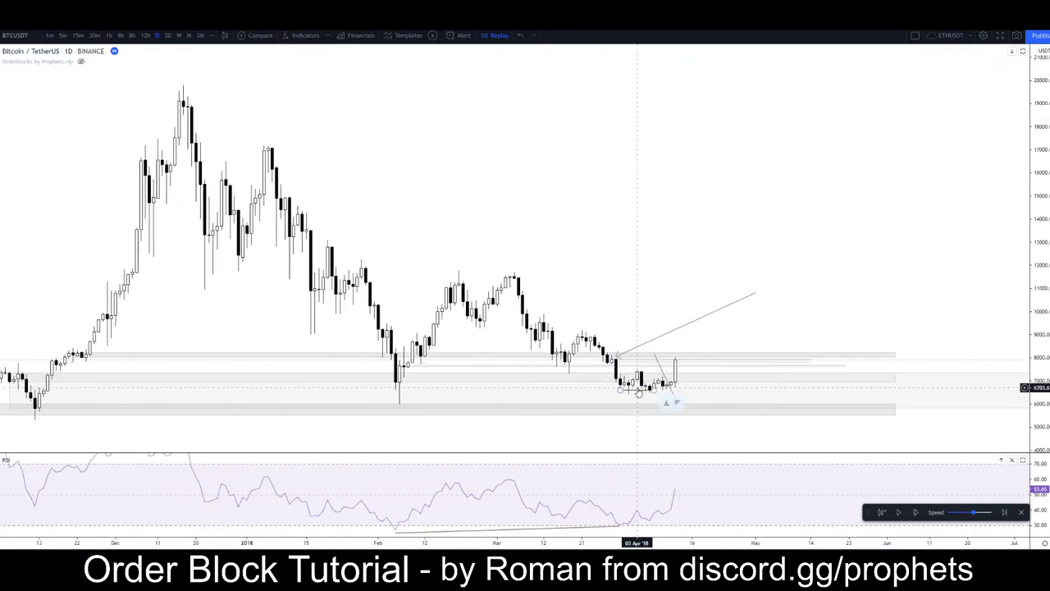
left_click(431, 386)
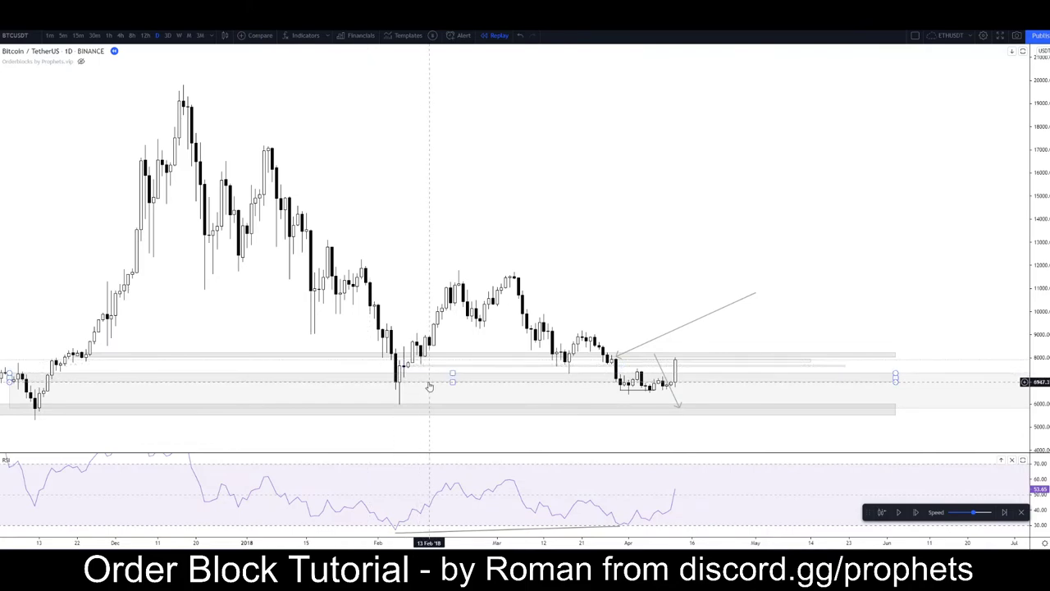
left_click(386, 495)
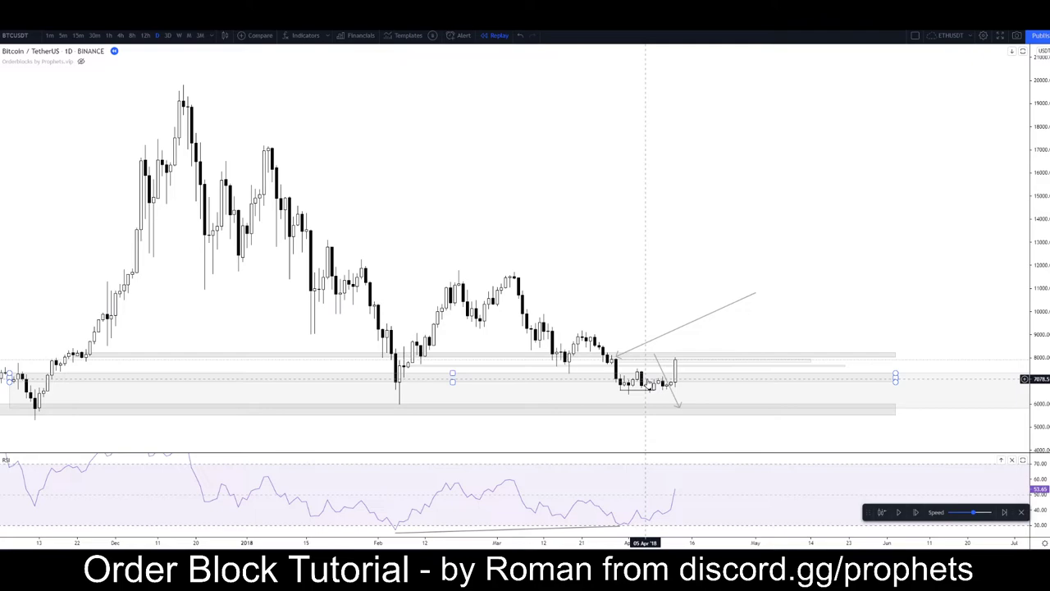
Draw an order block rectangle from 4 November 2017 to 27 July 2018, spanning about 9,635–9,900
scroll(684, 270, "down", 5)
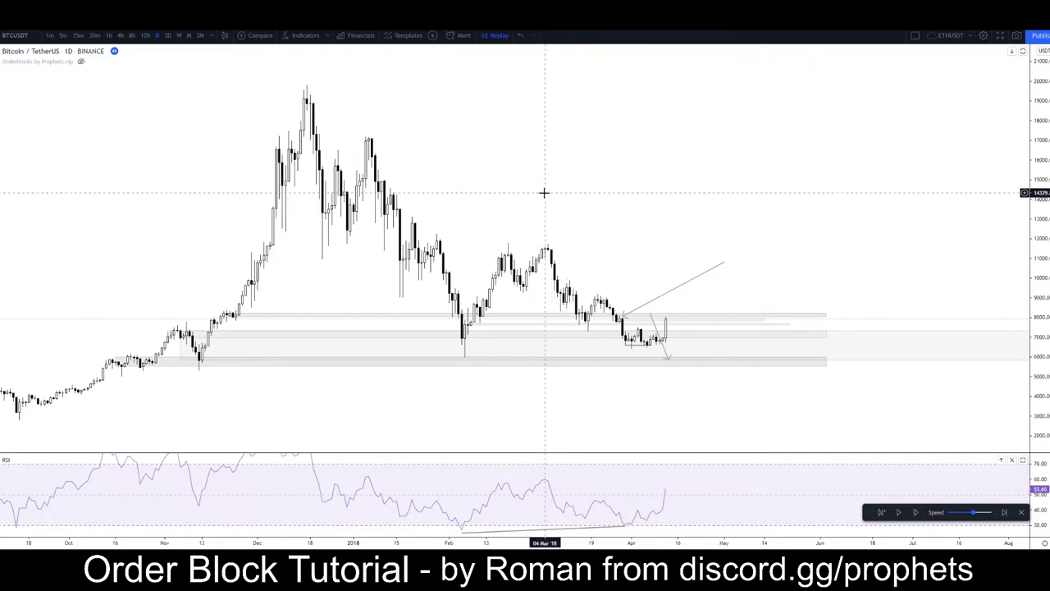
left_click_drag(602, 218, 563, 222)
left_click(1, 100)
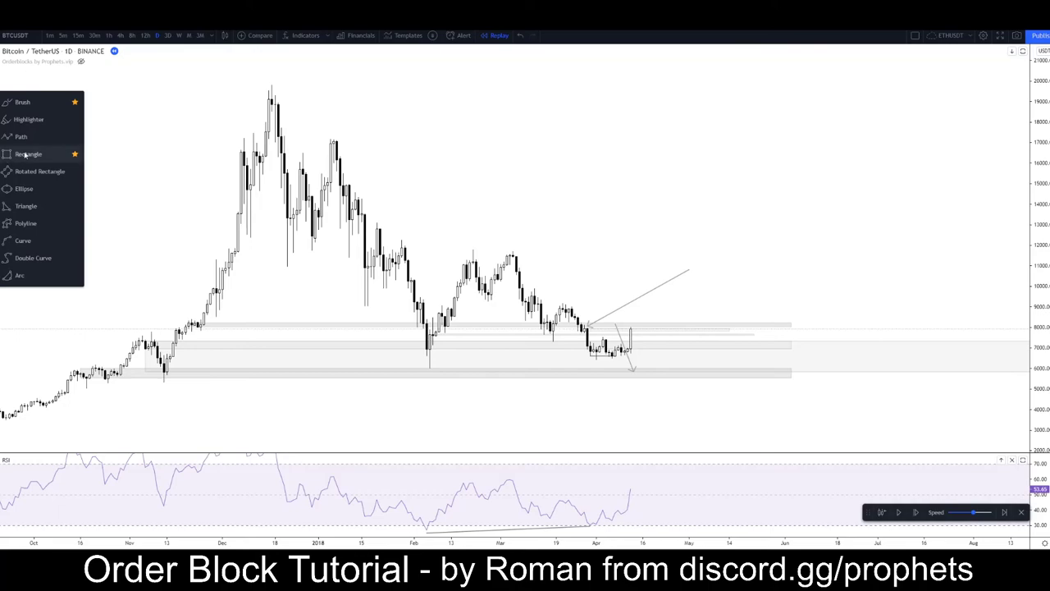
left_click(26, 153)
mouse_move(138, 288)
left_mouse_down()
mouse_move(851, 293)
mouse_move(891, 284)
mouse_move(958, 293)
left_mouse_up()
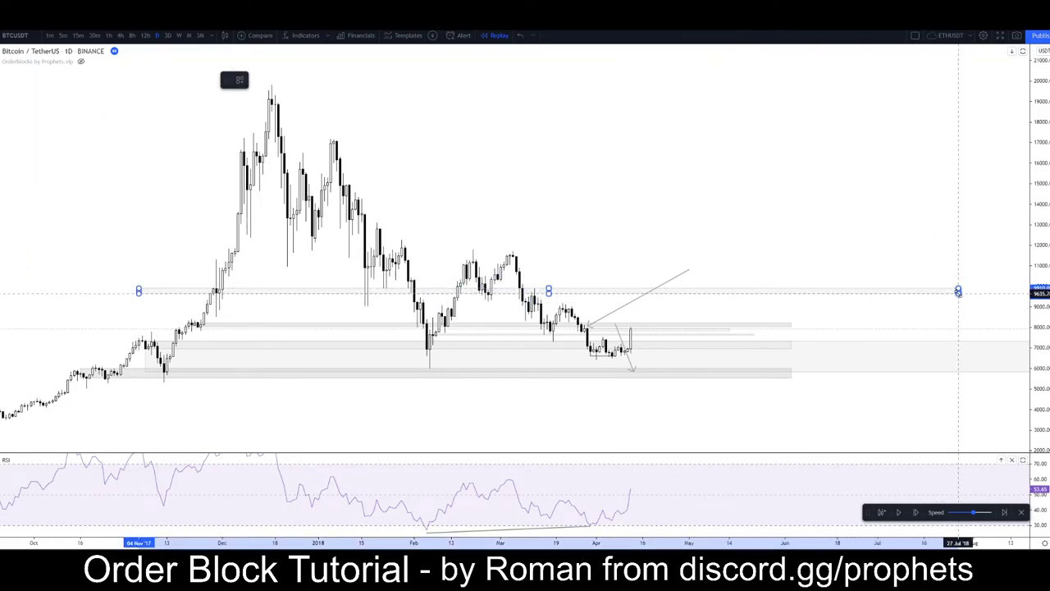
left_click(630, 214)
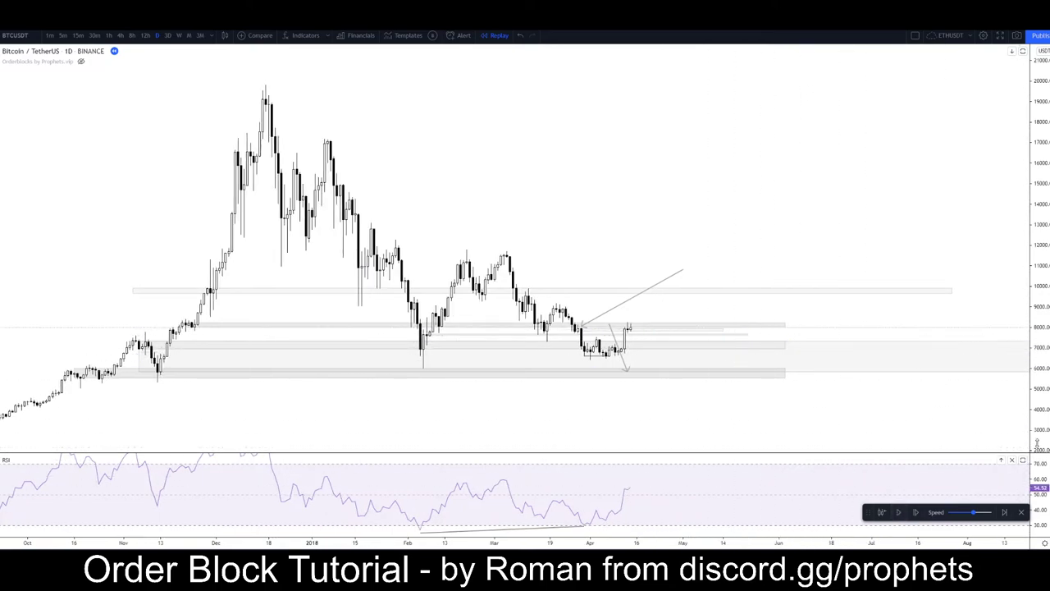
Inspect the candles at the 8,000–8,200 order block closely and advance the replay to 16 April
left_click_drag(1039, 438, 1039, 291)
left_click_drag(722, 375, 771, 190)
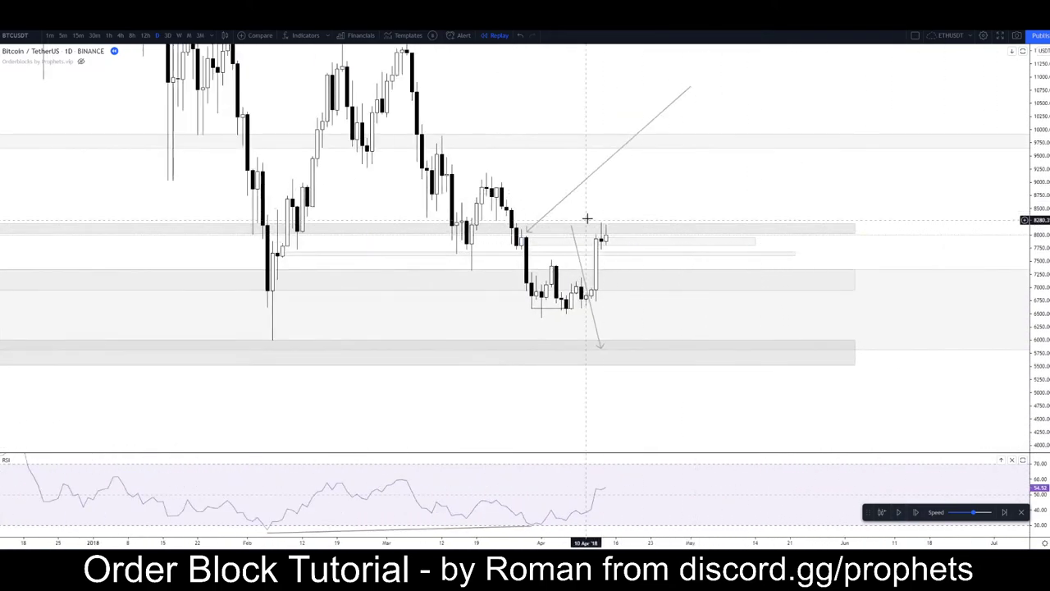
left_click_drag(645, 193, 838, 160)
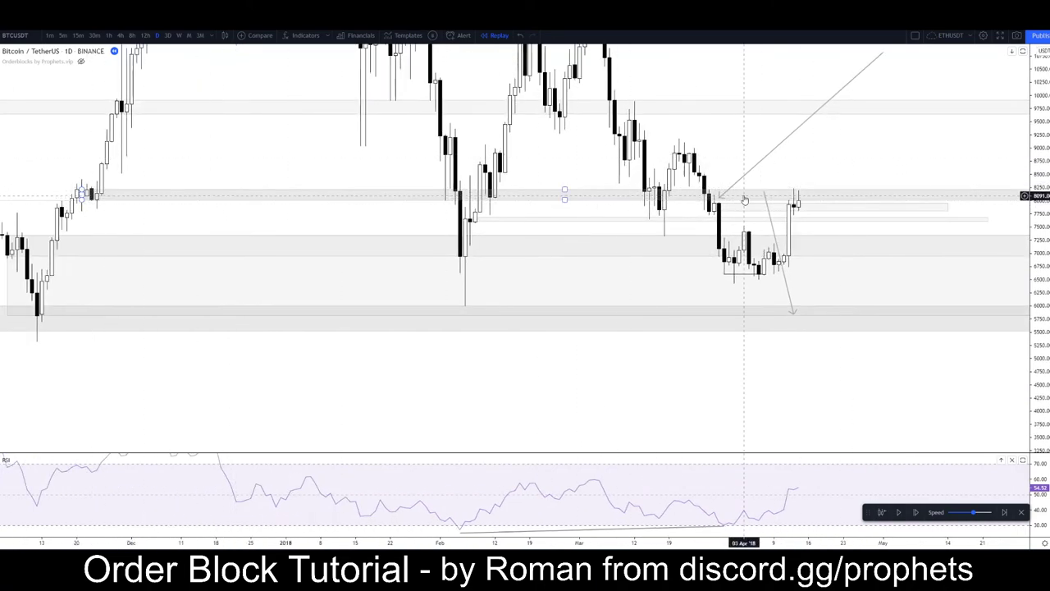
left_click_drag(805, 236, 740, 240)
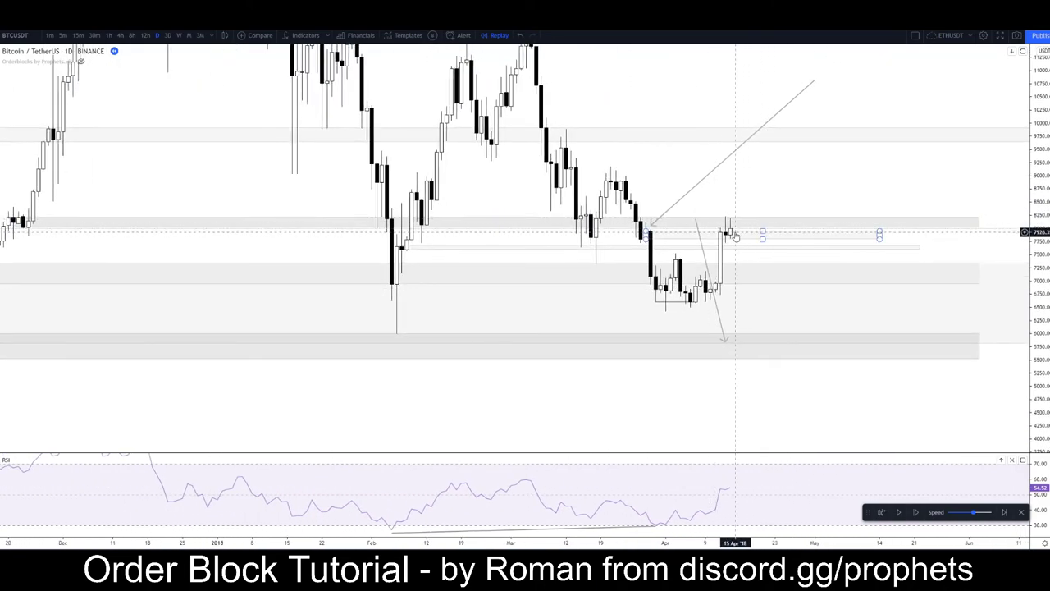
left_click(731, 234)
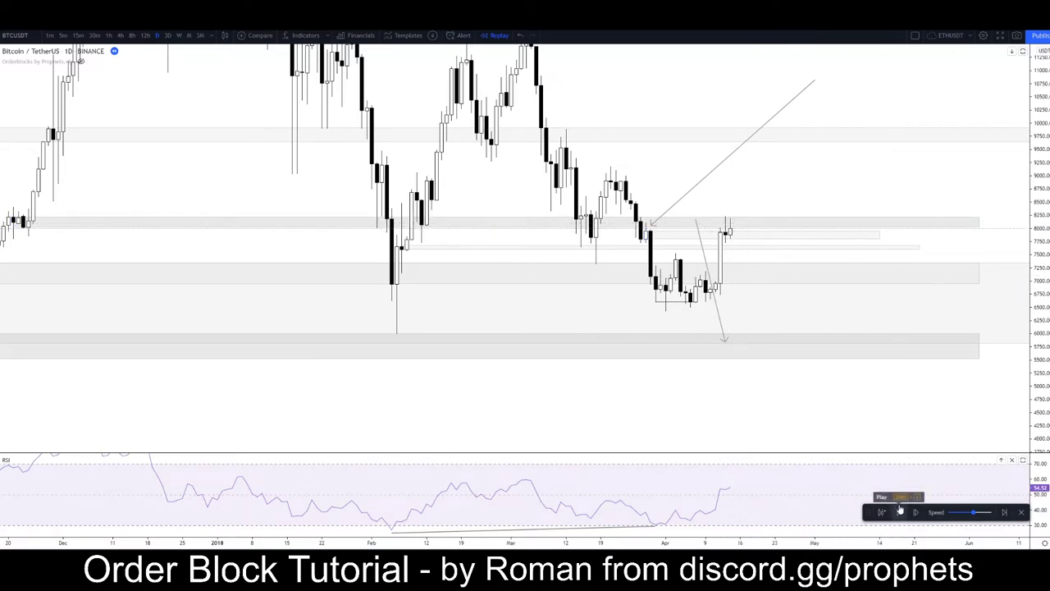
left_click(730, 230)
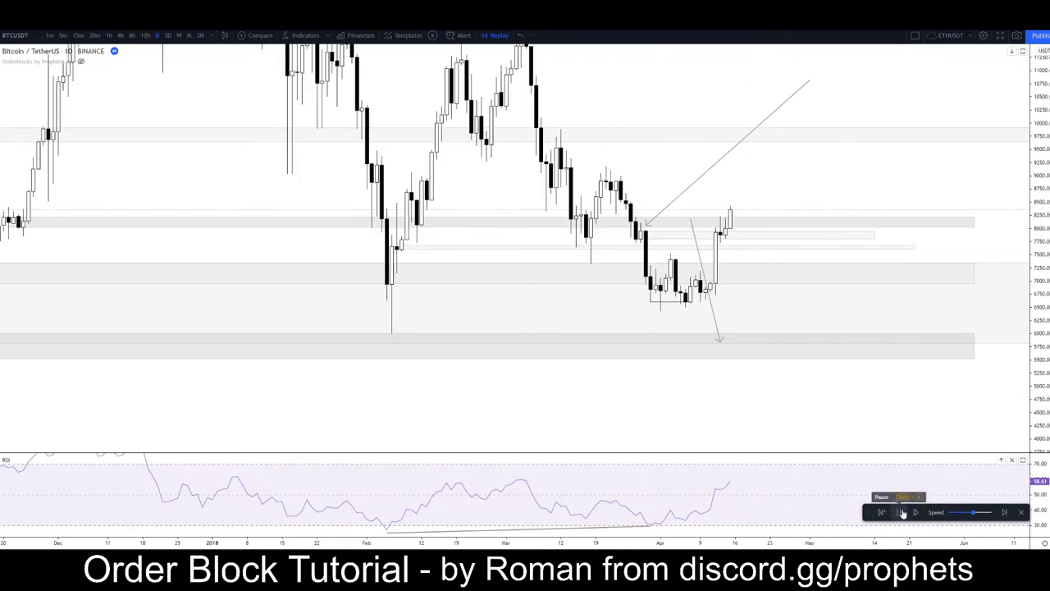
left_click(901, 513)
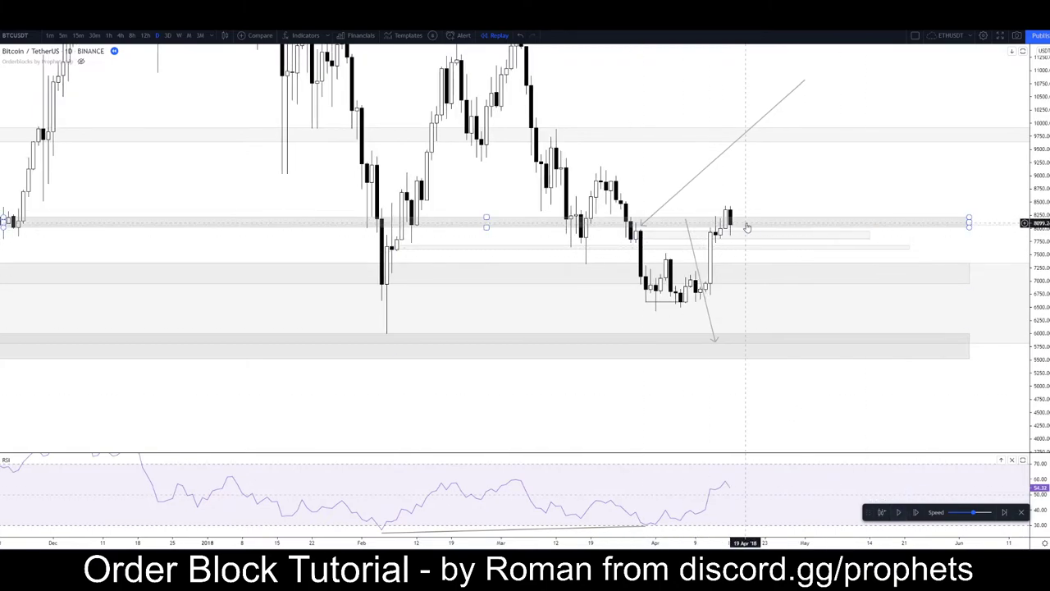
scroll(759, 181, "down", 2)
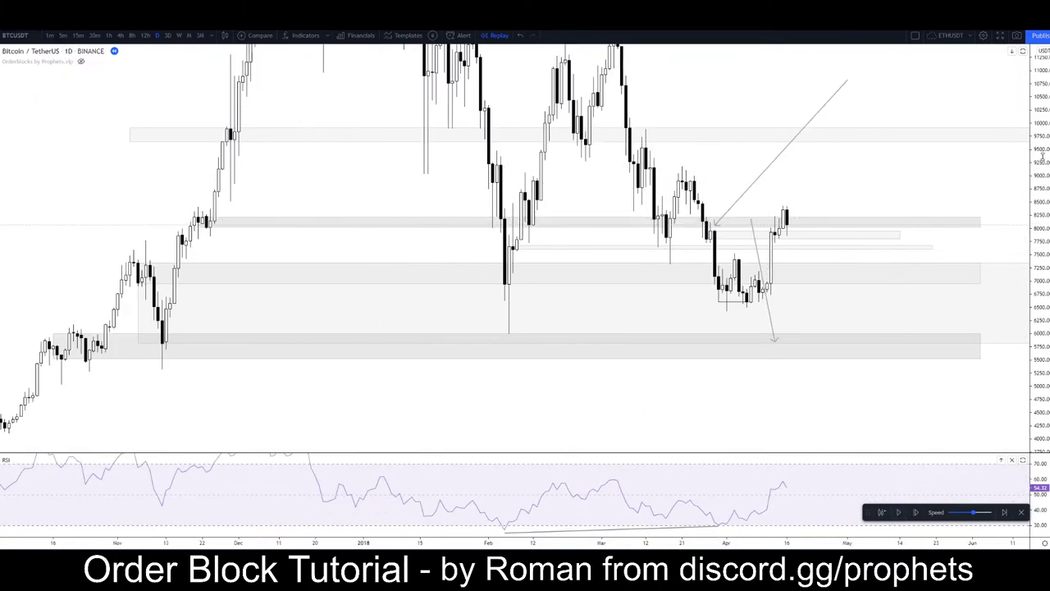
Delete the two diagonal arrows and the small bracket beneath the early April lows, keeping the order block rectangles
left_click_drag(1042, 156, 1038, 288)
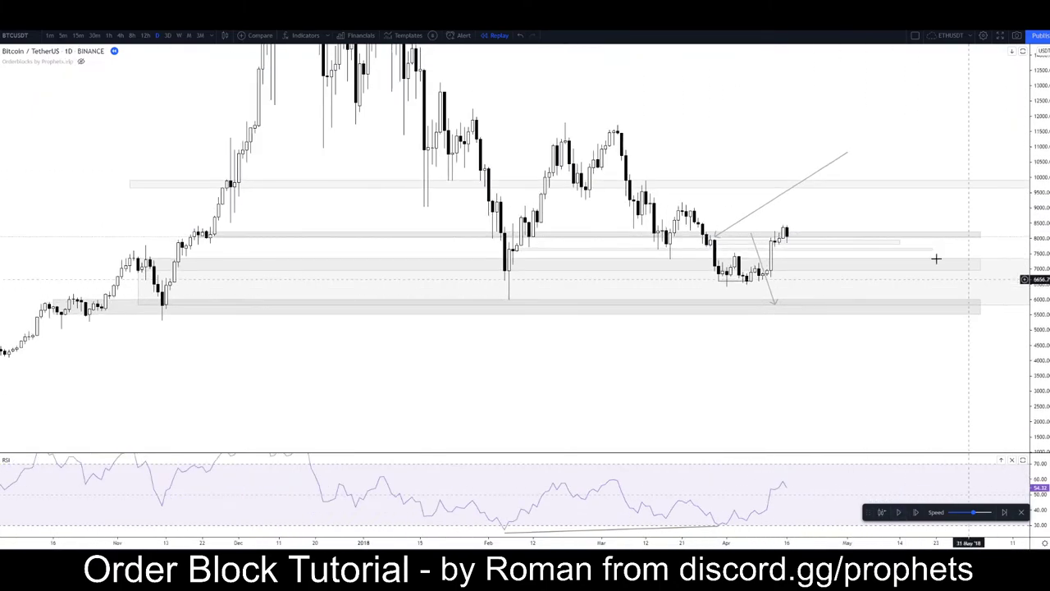
left_click(776, 201)
key("Delete")
key("Delete")
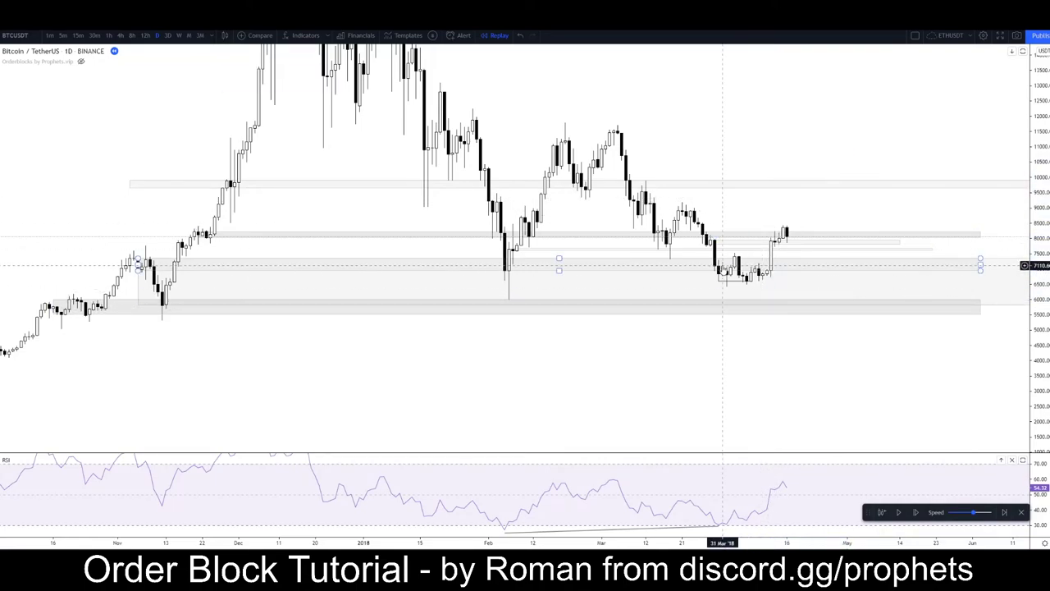
left_click(726, 285)
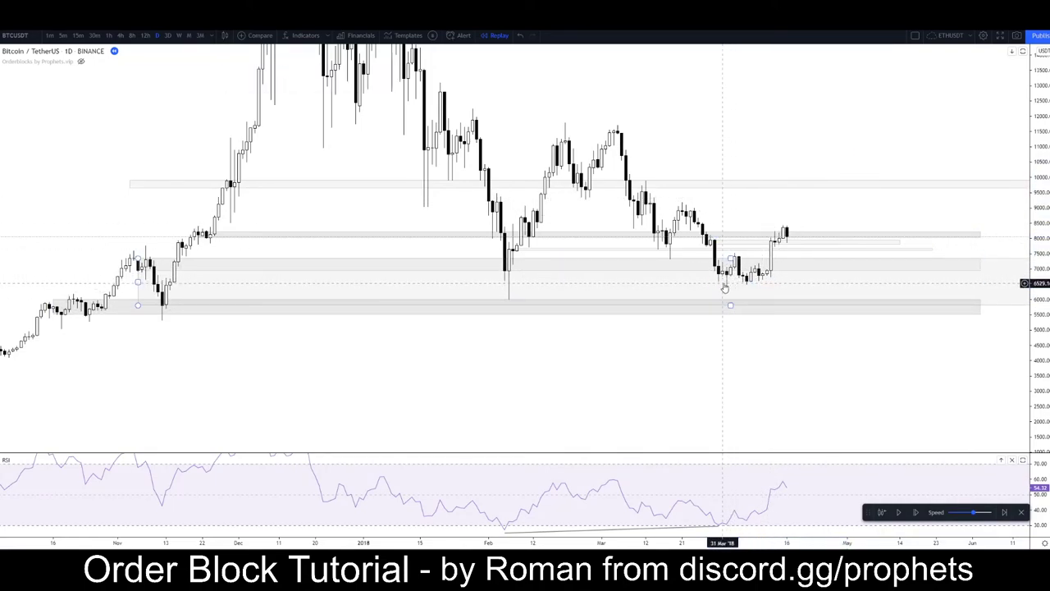
key("Delete")
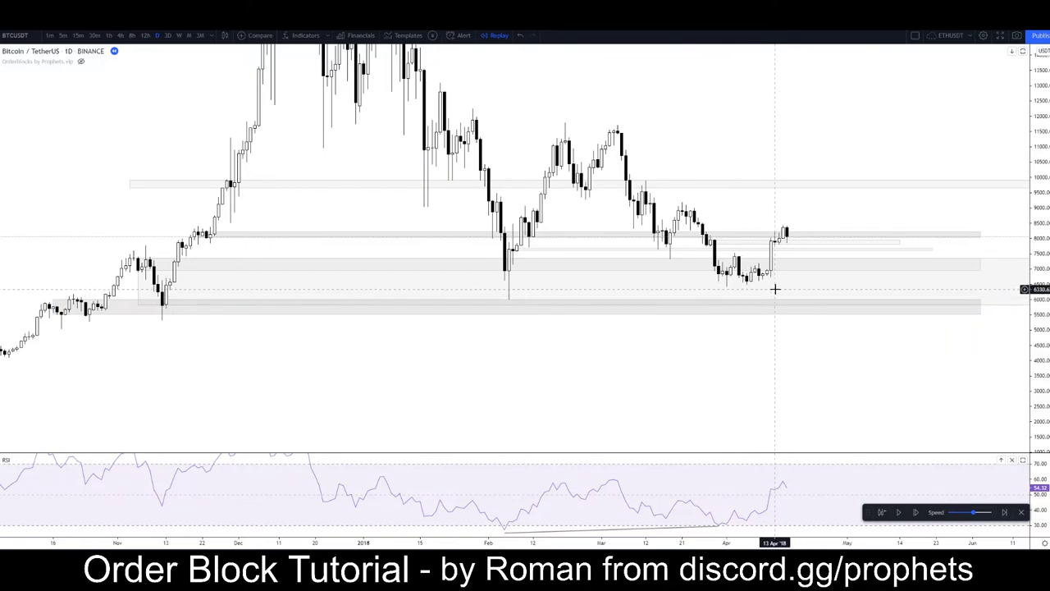
left_click_drag(796, 287, 750, 286)
key("ctrl+z")
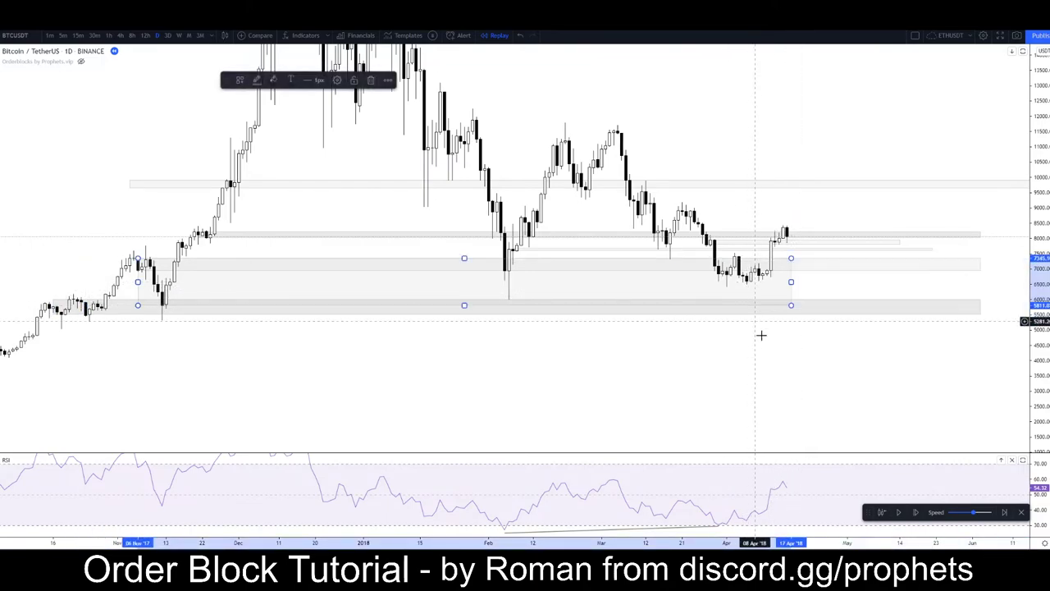
Play the replay forward to the 19 April candle
left_click_drag(800, 379, 763, 417)
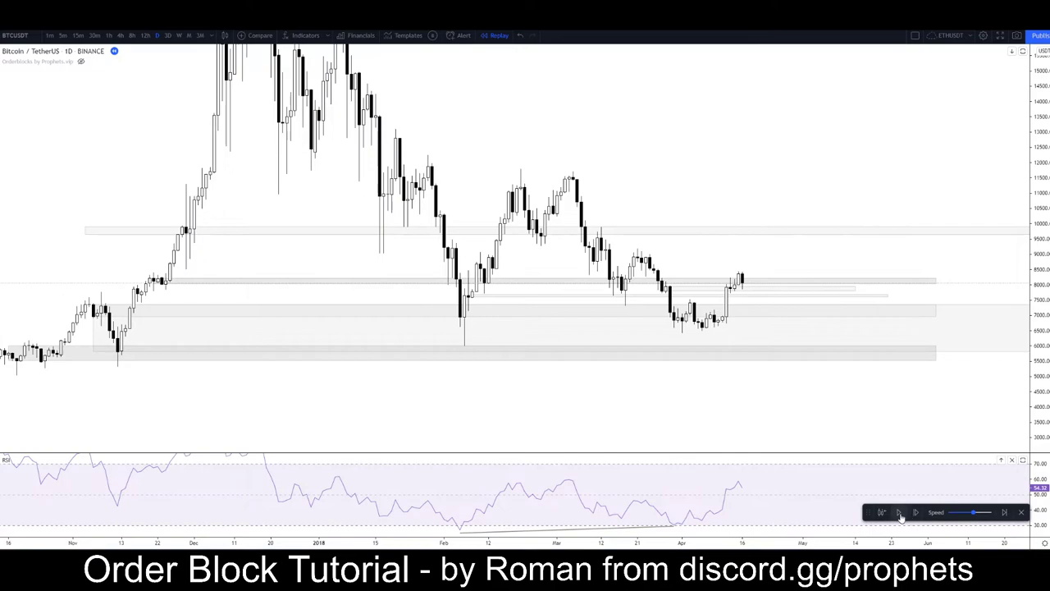
left_click(899, 513)
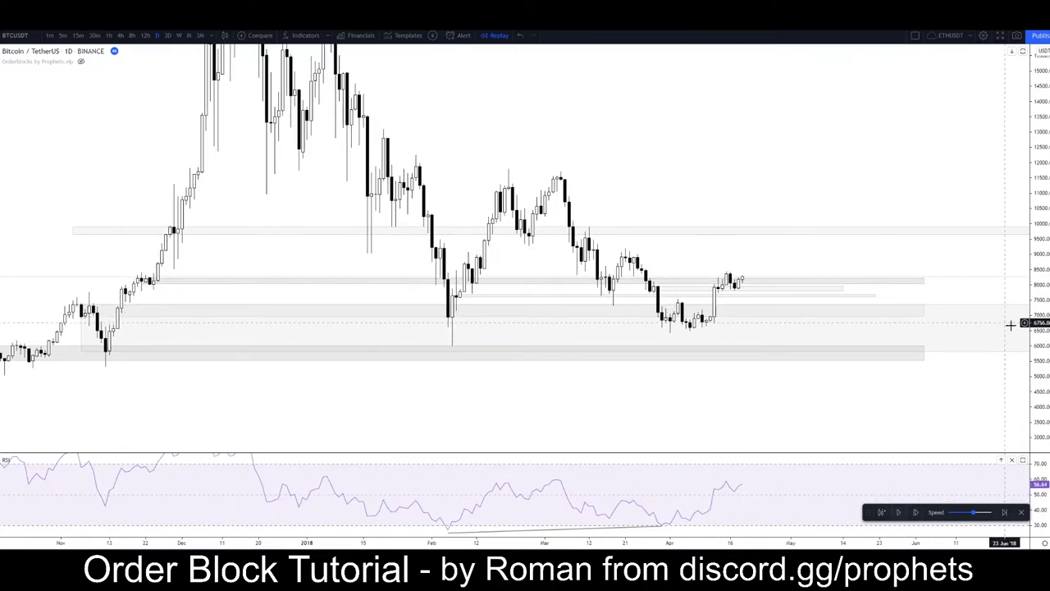
scroll(801, 227, "up", 5)
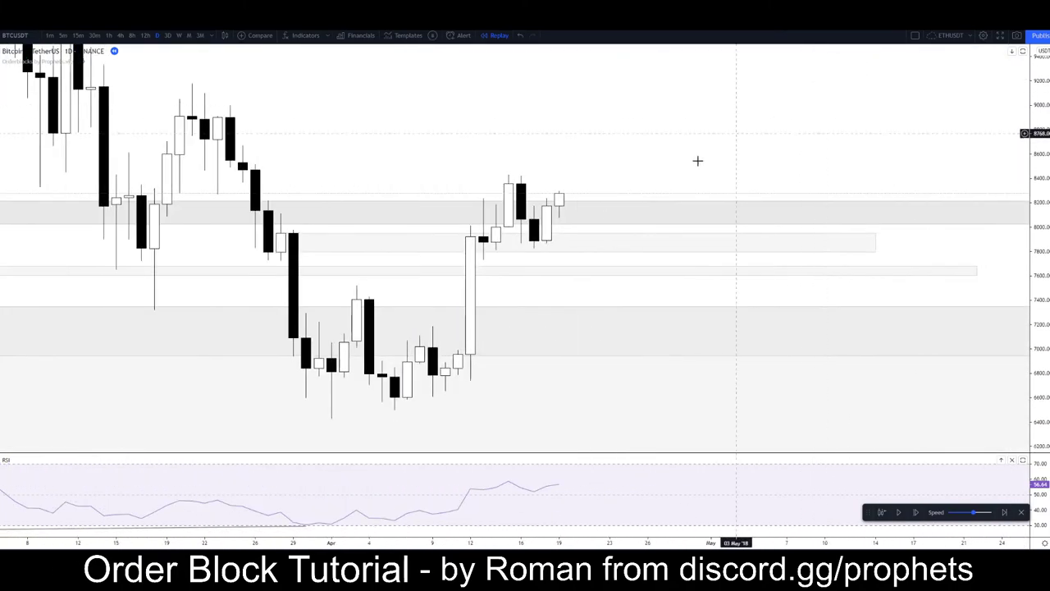
Draw a zigzag path from about 6,680 on 10 April through the 8,460 high and 7,890 lows, ending near 8,560 on 22 April
left_click(2, 113)
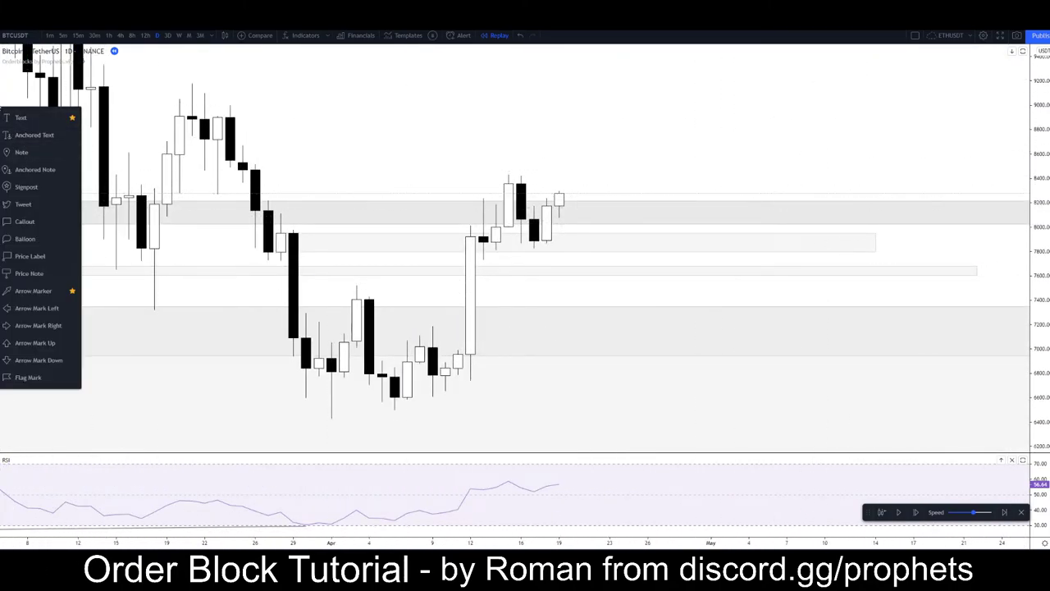
left_click(2, 83)
left_click(1, 98)
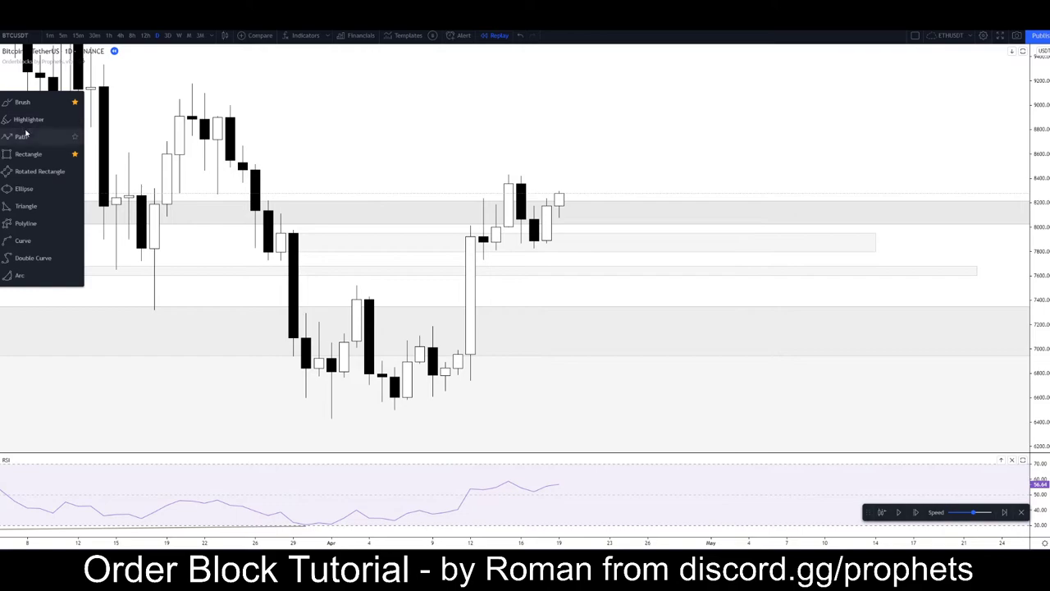
left_click(26, 134)
left_click(448, 388)
left_click(460, 228)
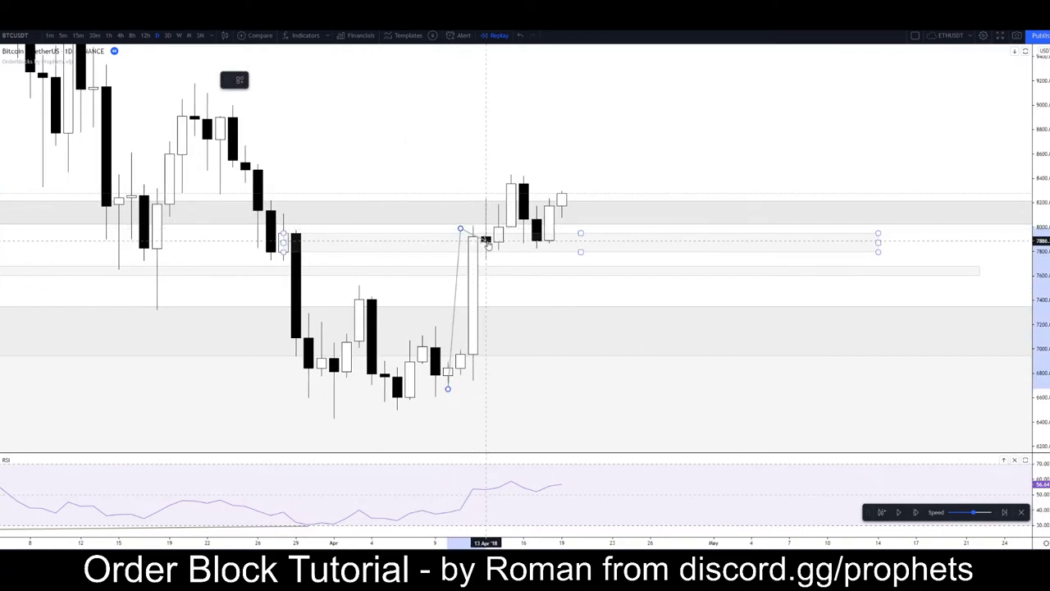
left_click(511, 170)
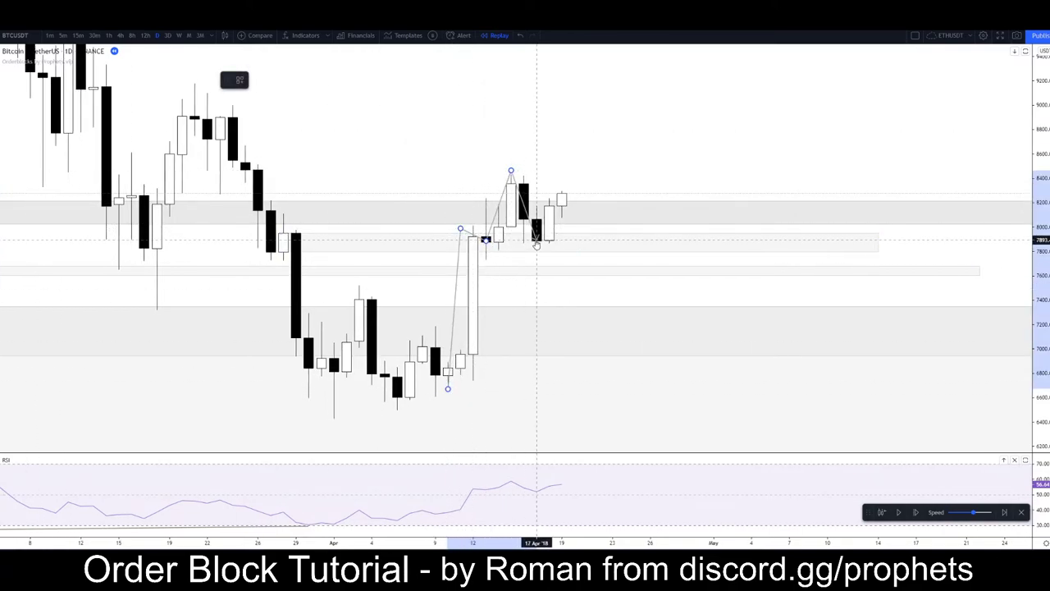
left_click(536, 240)
left_click(596, 158)
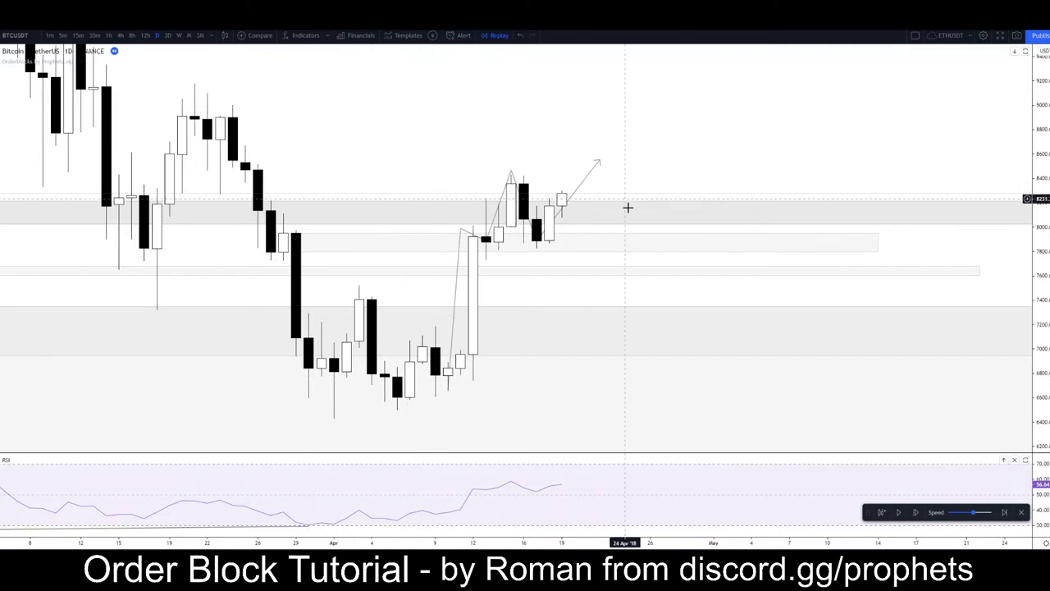
Play the replay forward to the 21 April candle and delete the zigzag path over the April rise
double_click(1041, 156)
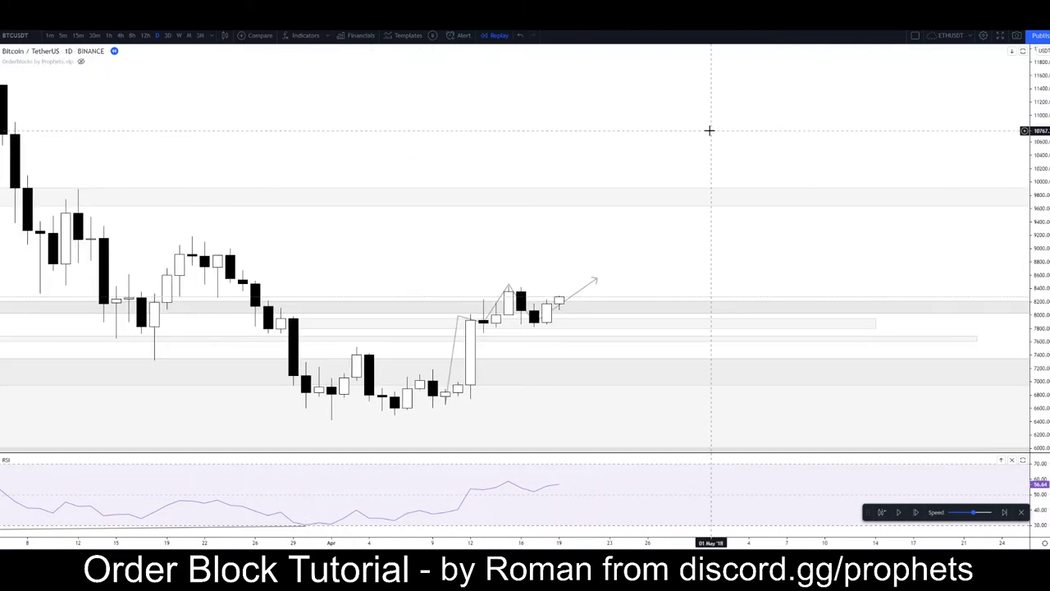
scroll(711, 131, "down", 4)
left_click_drag(721, 191, 702, 222)
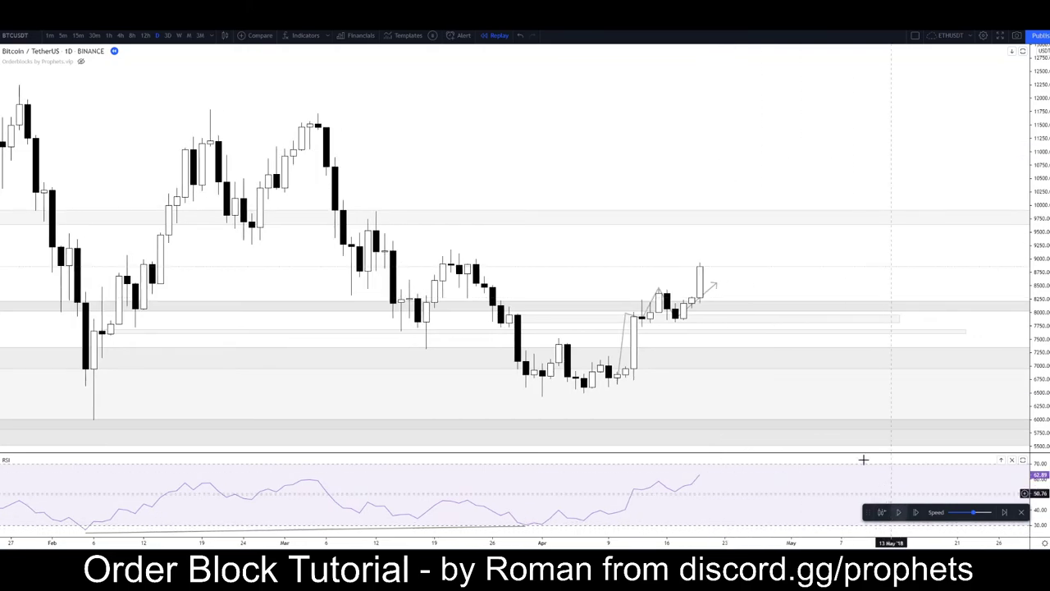
left_click(707, 284)
key("Delete")
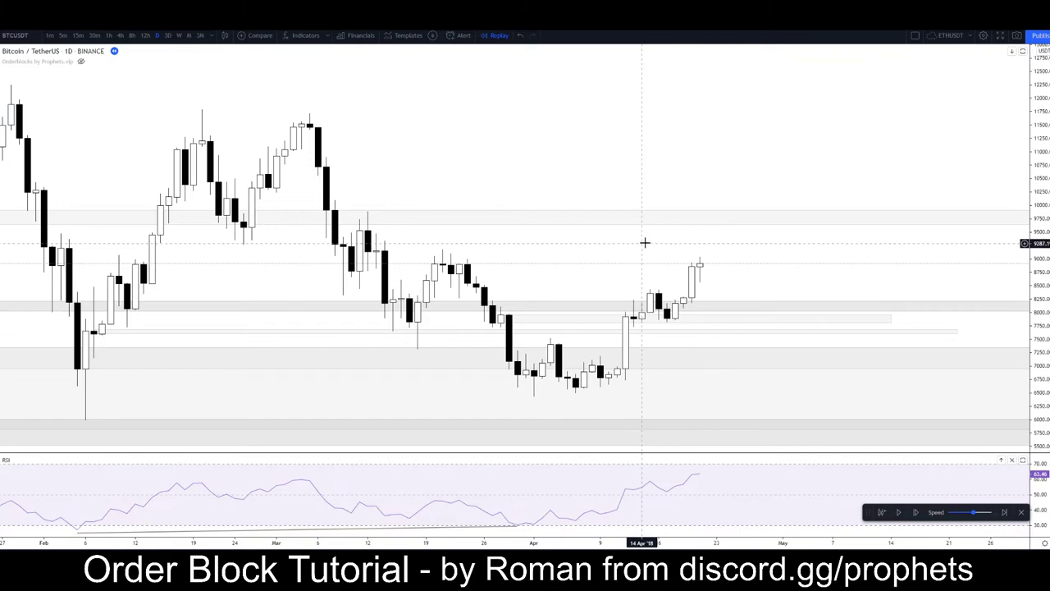
Draw an order block rectangle from the 23 March candle to early May, spanning about 8,720–8,900
left_click(1, 102)
left_click(28, 154)
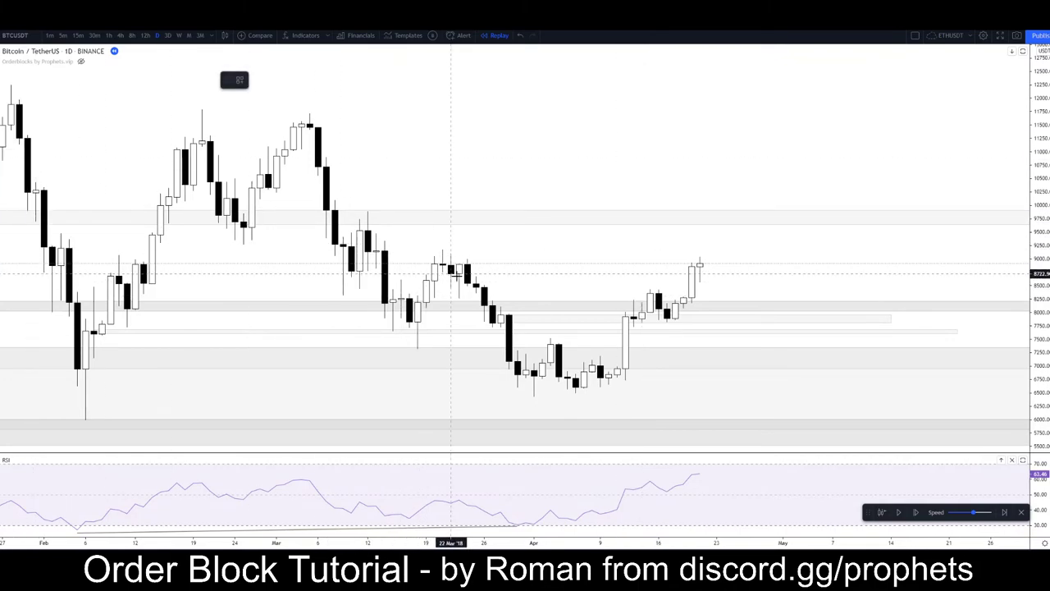
left_click(459, 266)
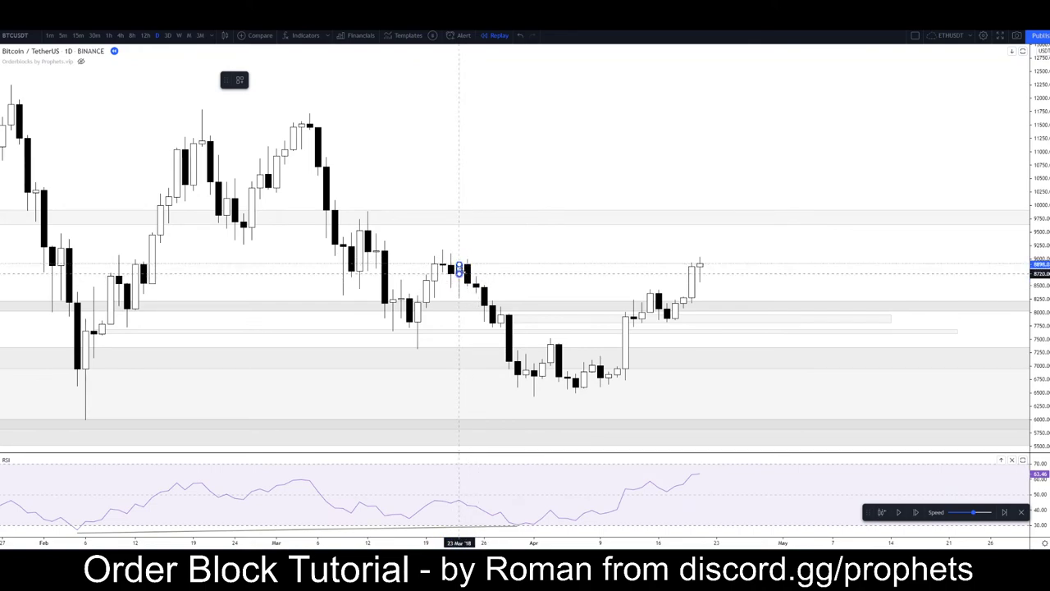
left_click(460, 267)
left_click_drag(459, 269, 817, 268)
left_click(447, 300)
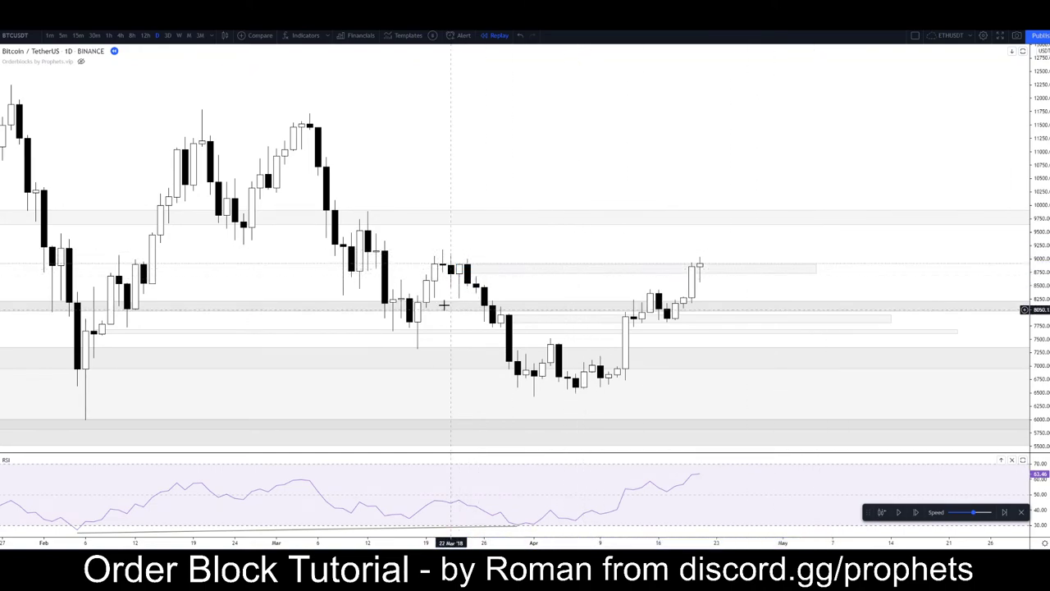
left_click_drag(434, 216, 435, 218)
key("ctrl+z")
Draw an order block rectangle from the 3 February candle to about 7 May, spanning about 8,870–9,200
left_click(325, 130)
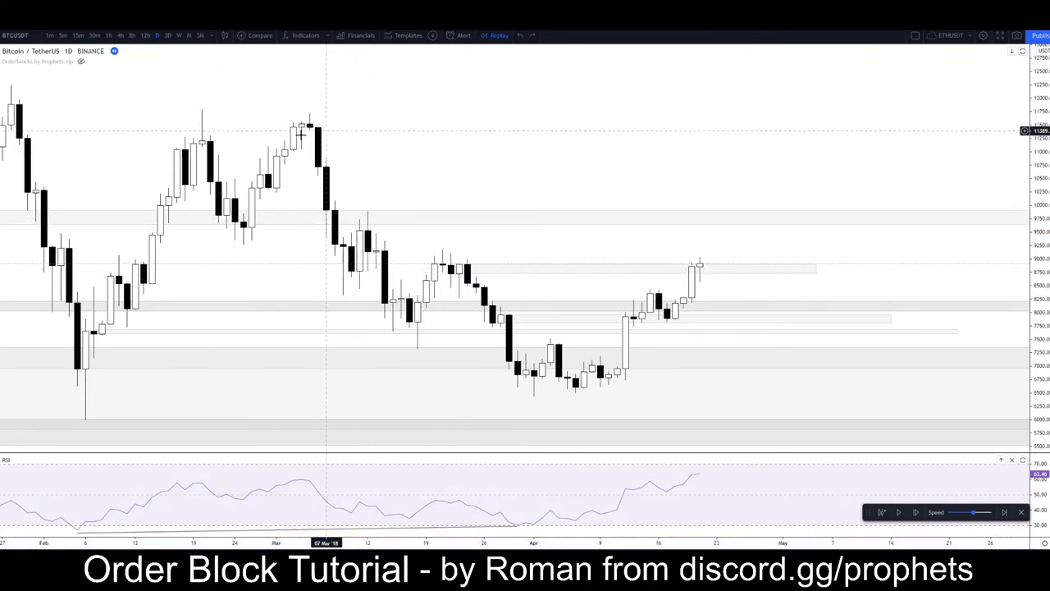
scroll(198, 160, "down", 2)
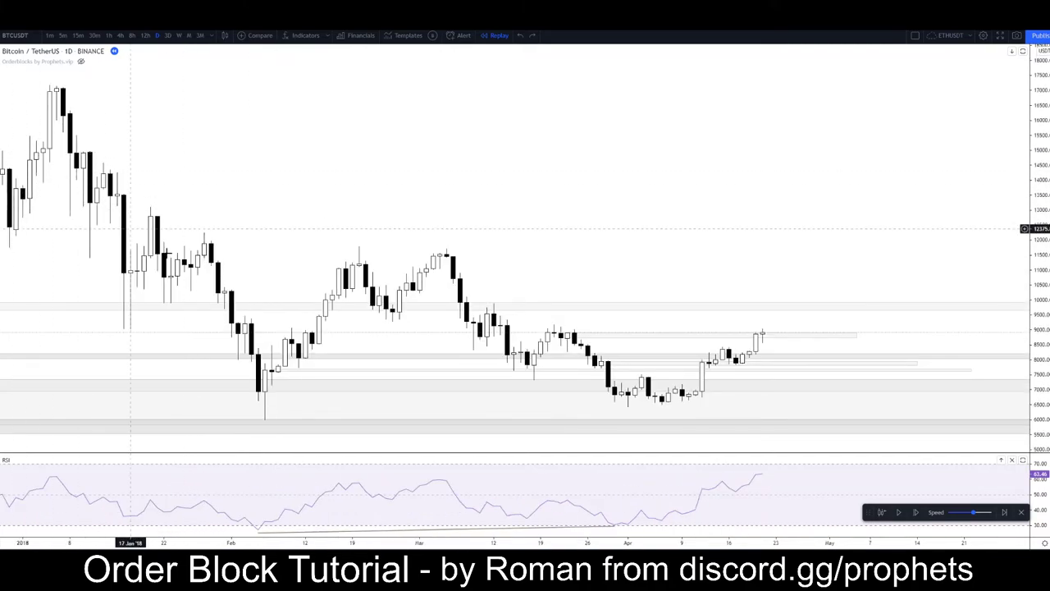
left_click(245, 331)
left_click_drag(244, 330, 871, 327)
left_click(0, 102)
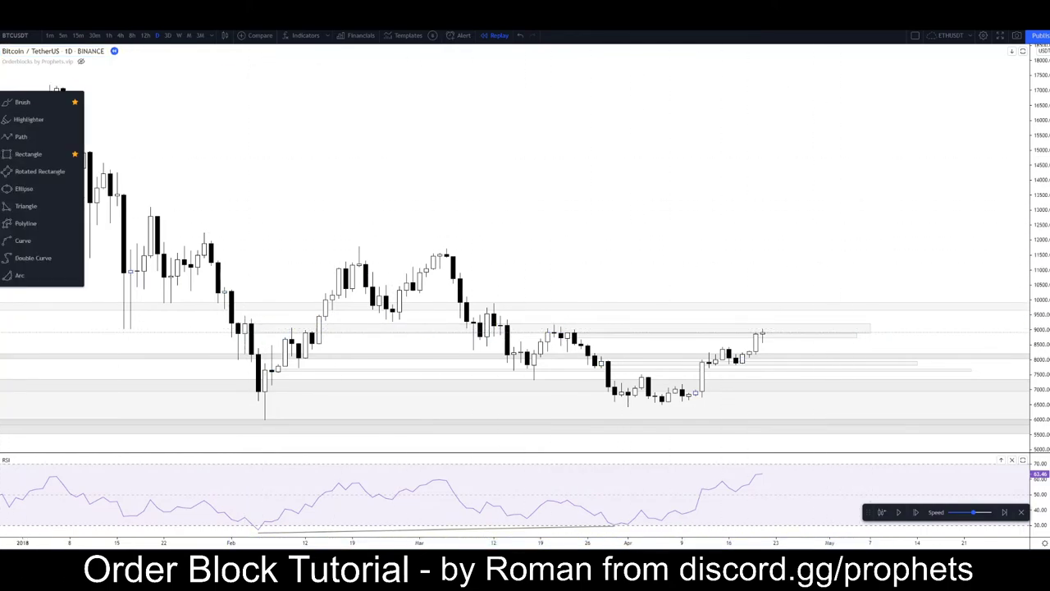
left_click(21, 140)
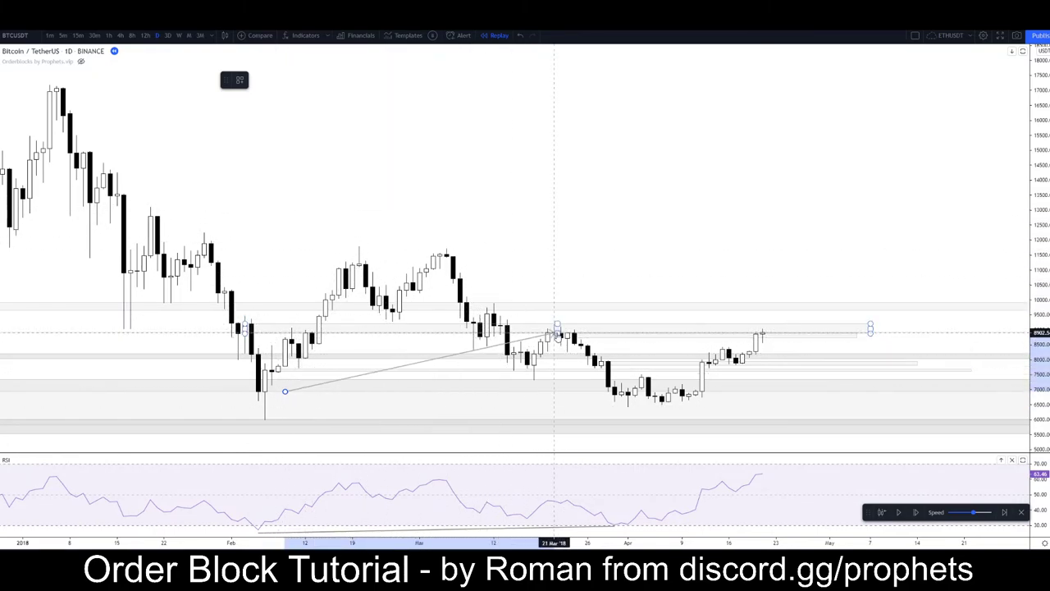
key("Escape")
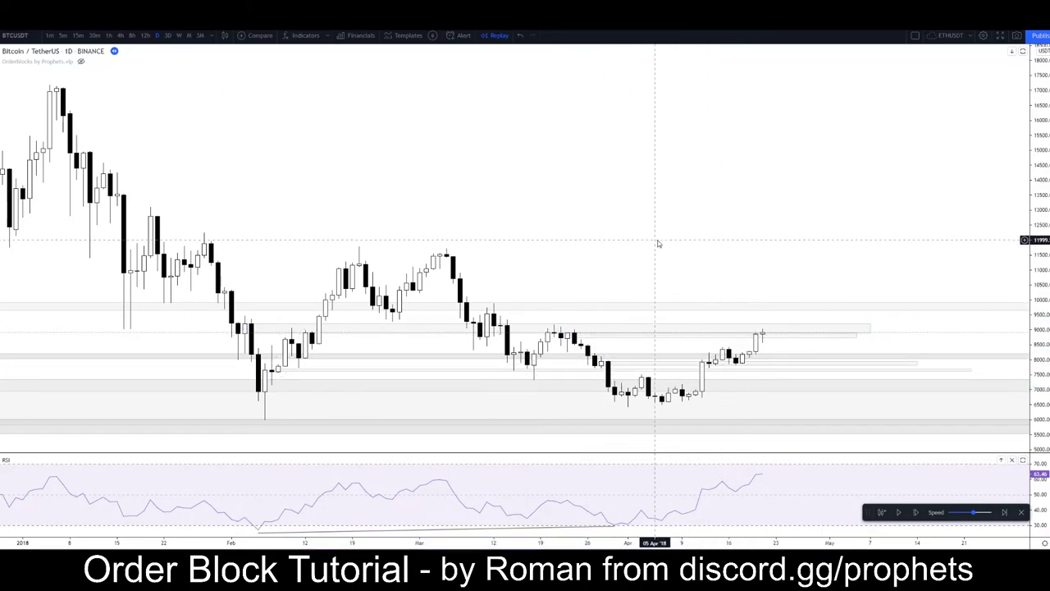
Play the replay forward to the 25 April candle and compare it with the November origin of the 9,635–9,900 order block
left_click_drag(621, 192, 582, 180)
left_click_drag(1038, 357, 1037, 240)
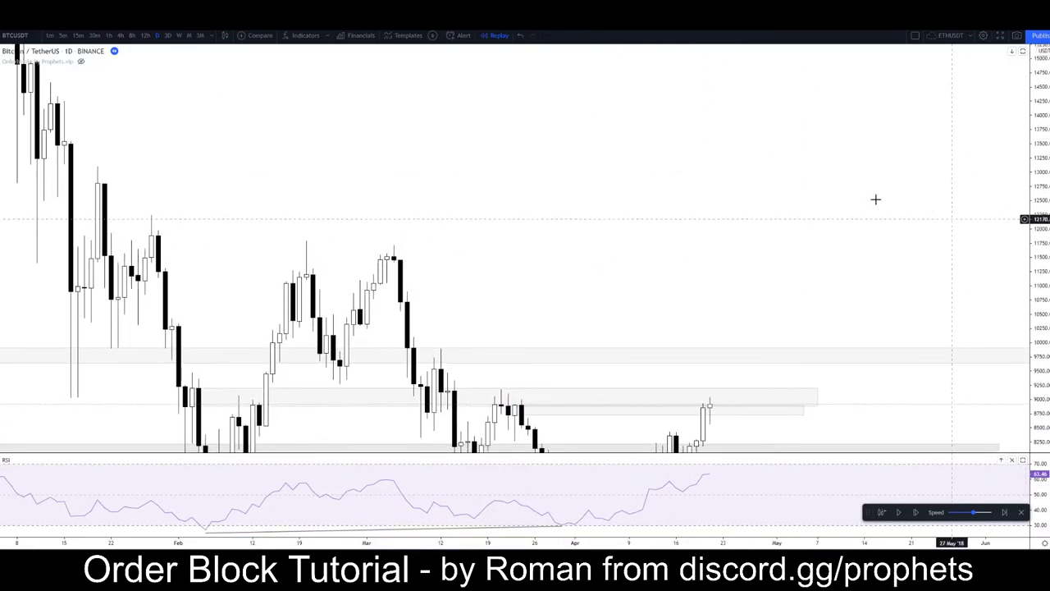
left_click_drag(568, 237, 651, 101)
scroll(648, 115, "up", 1)
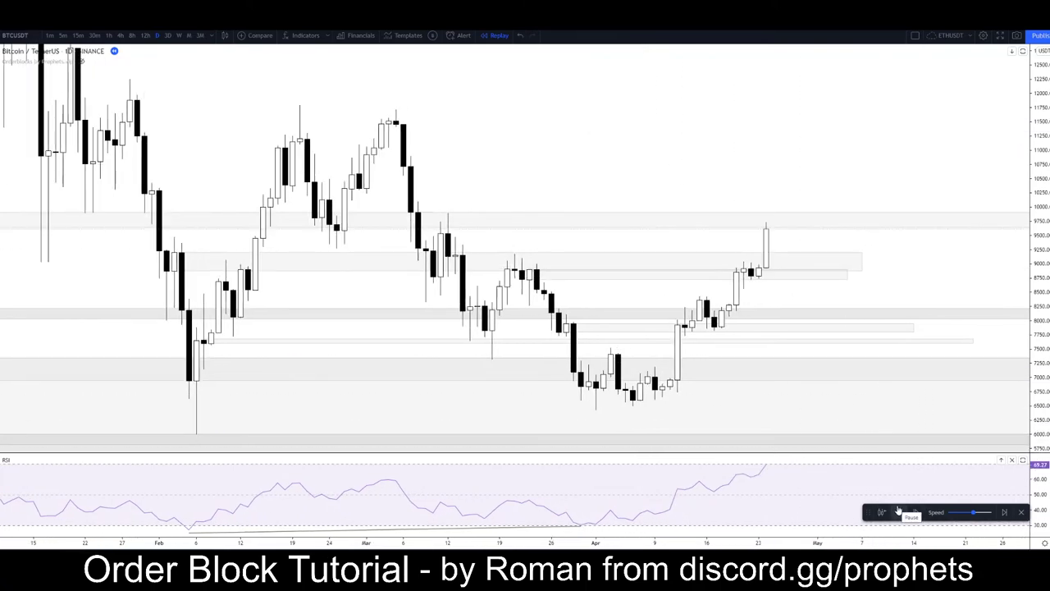
left_click(898, 510)
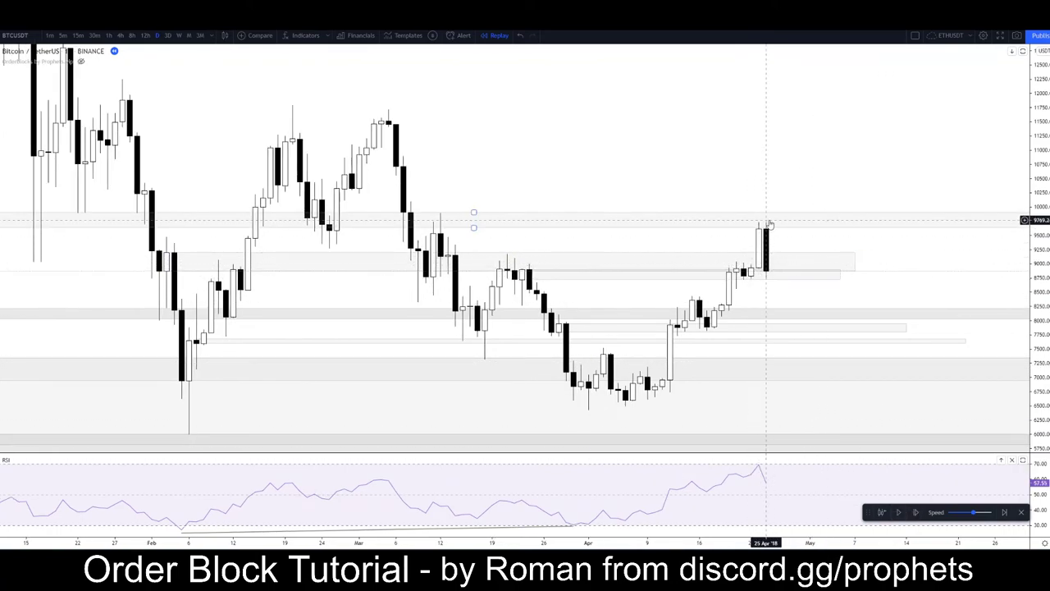
scroll(768, 224, "down", 3)
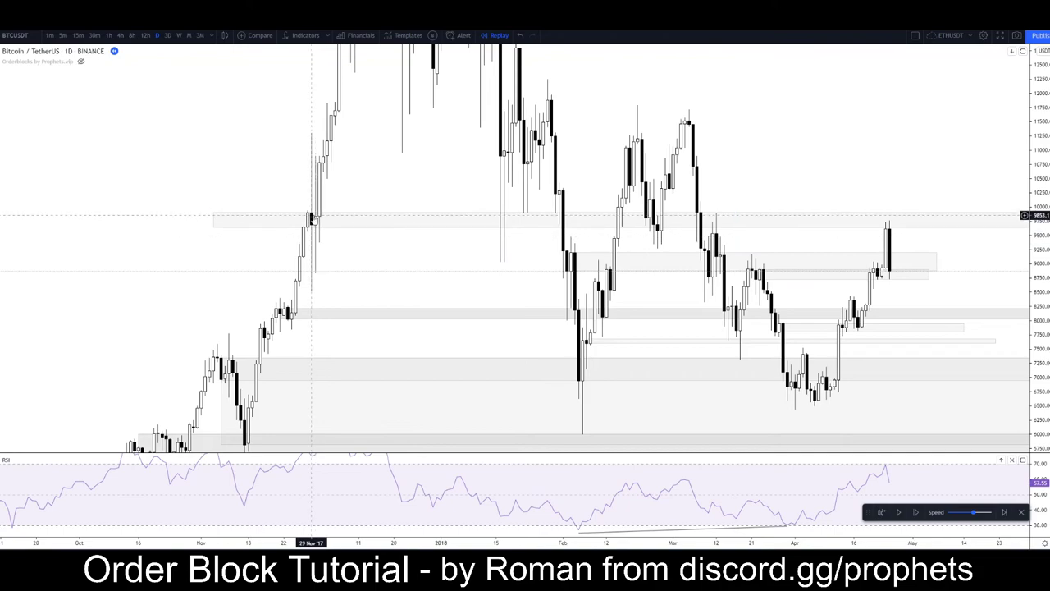
scroll(312, 217, "up", 3)
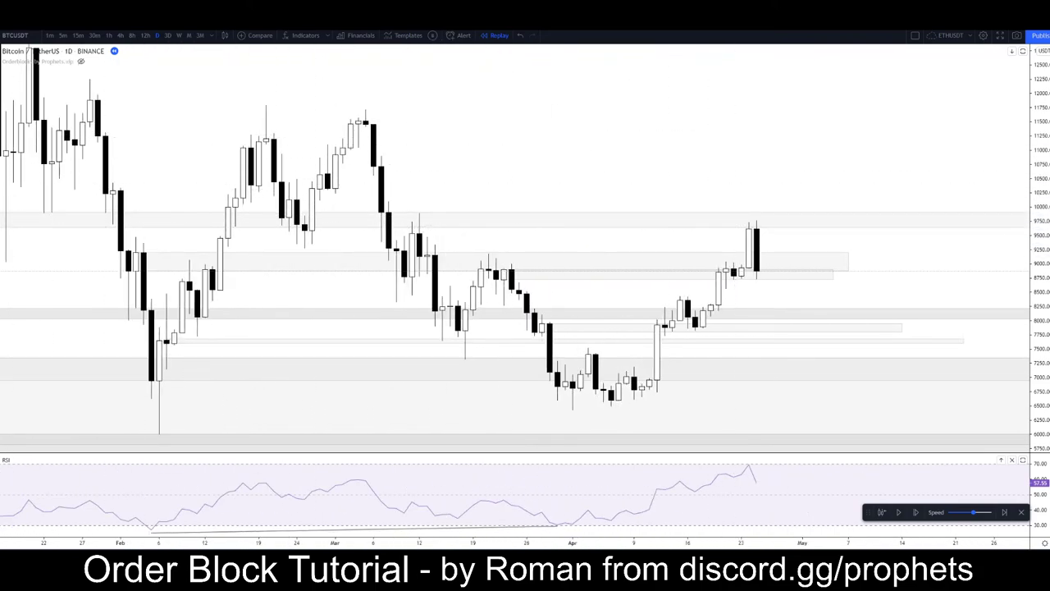
Try a stepped path over the April rise from about 8,000 on 9 April to about 9,000 on 24 April
left_click(1, 101)
left_click(23, 138)
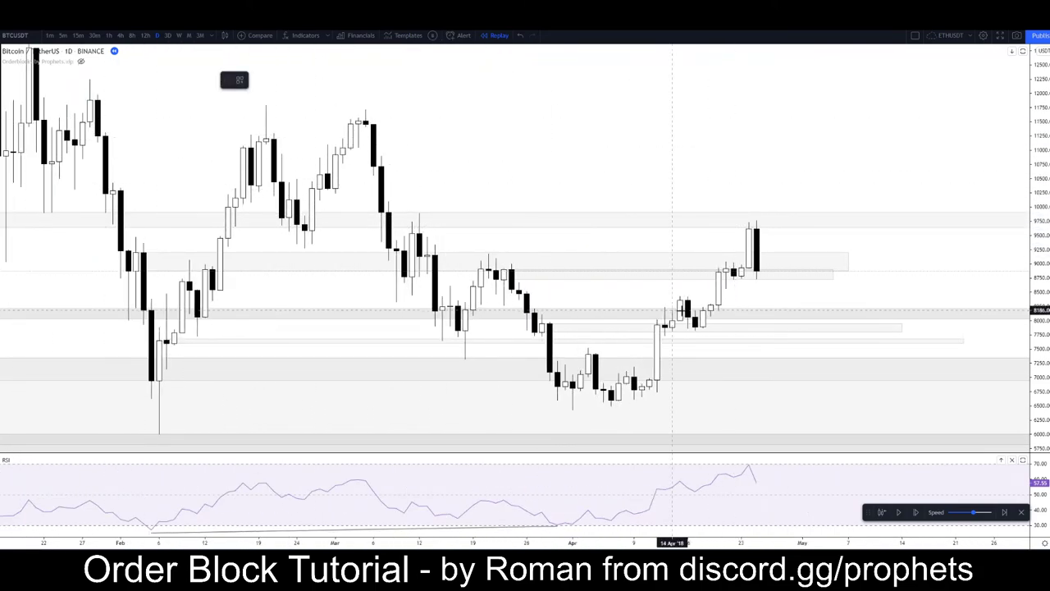
left_click(633, 319)
left_click(711, 320)
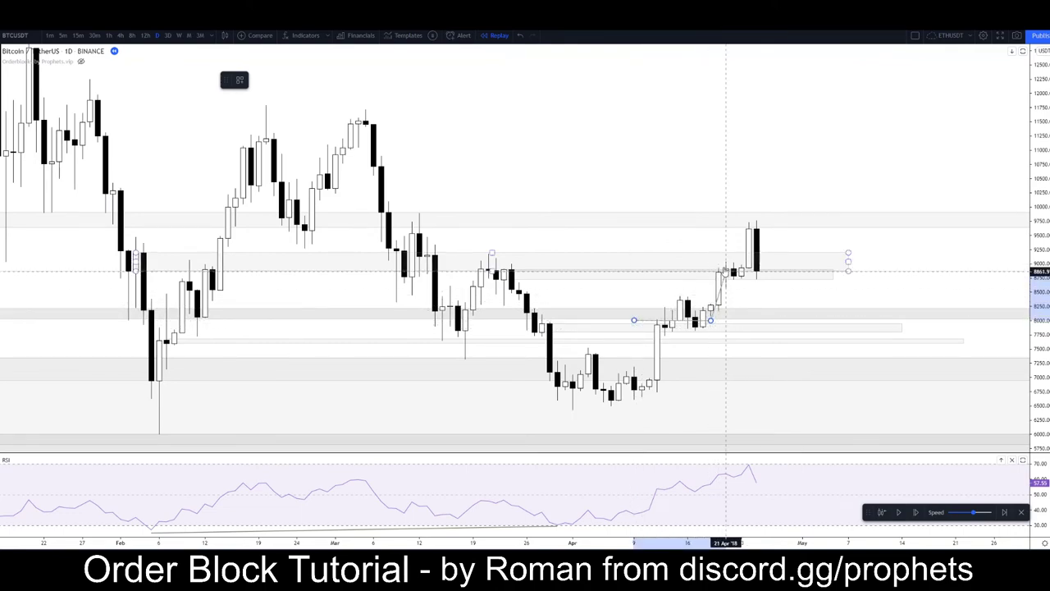
left_click(748, 265)
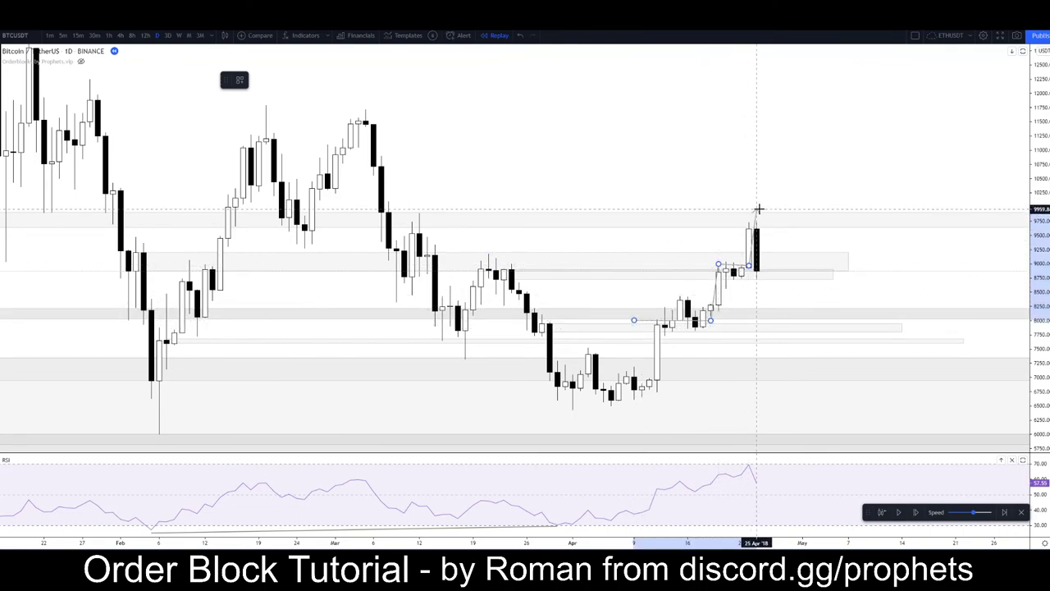
key("Delete")
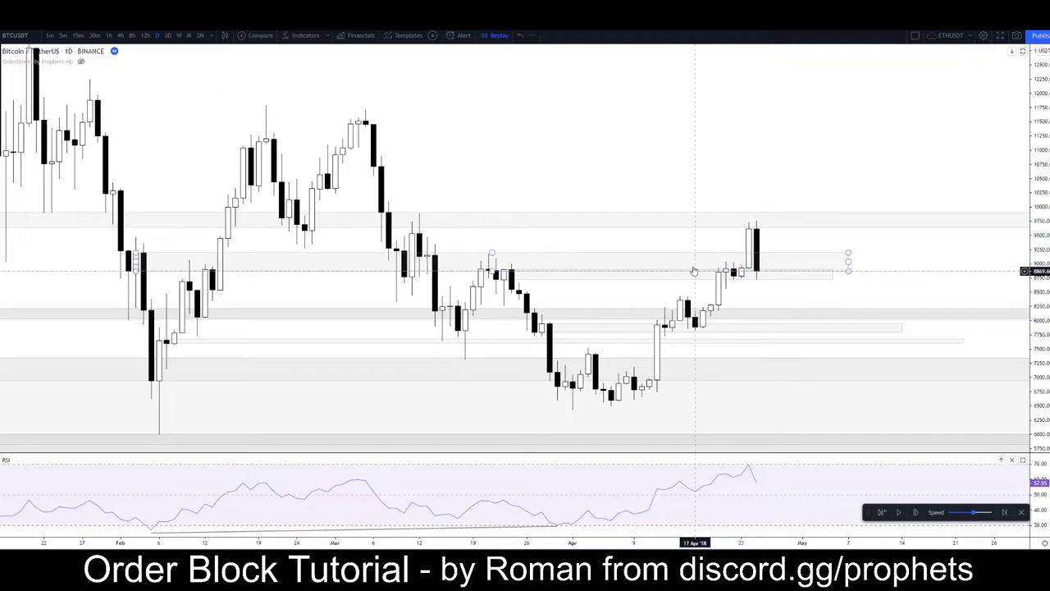
Play the replay forward to the 26 April candle
left_click_drag(597, 163, 655, 146)
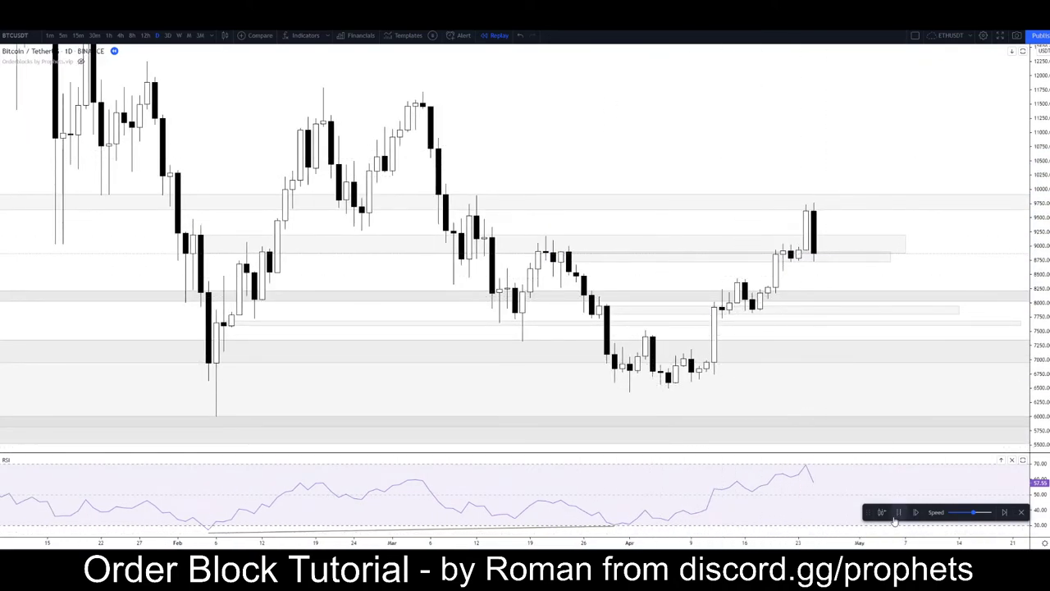
left_click(898, 513)
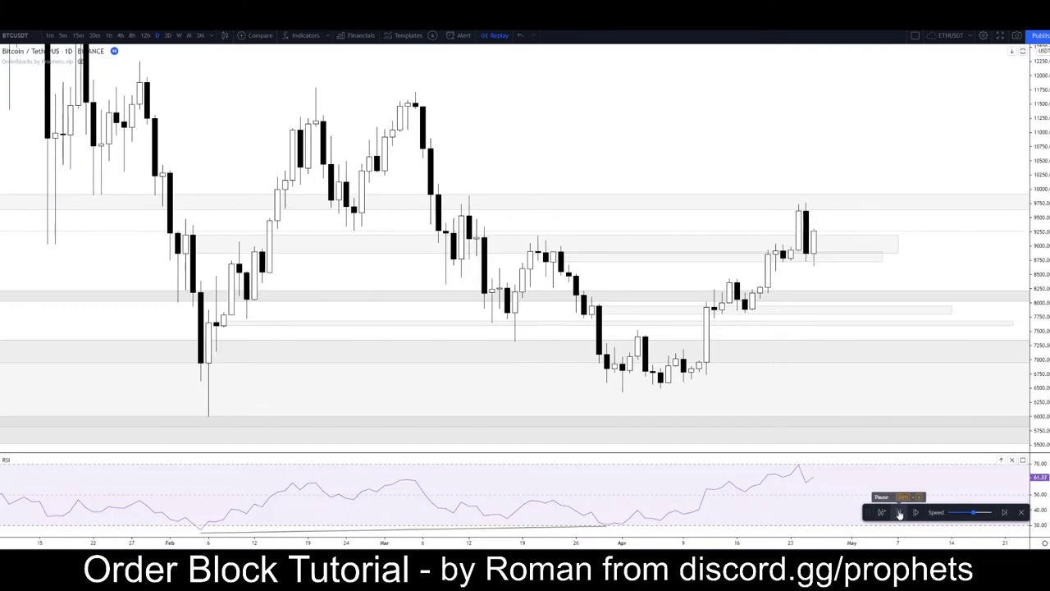
Play the replay forward to the 28 April candle
left_click(898, 514)
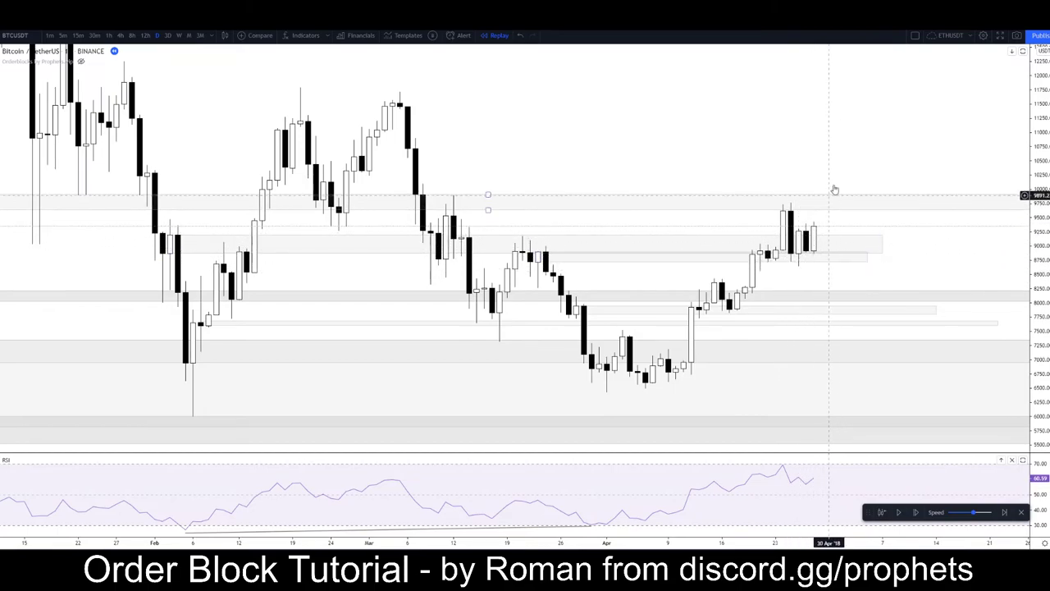
left_click_drag(834, 189, 586, 173)
scroll(583, 174, "down", 2)
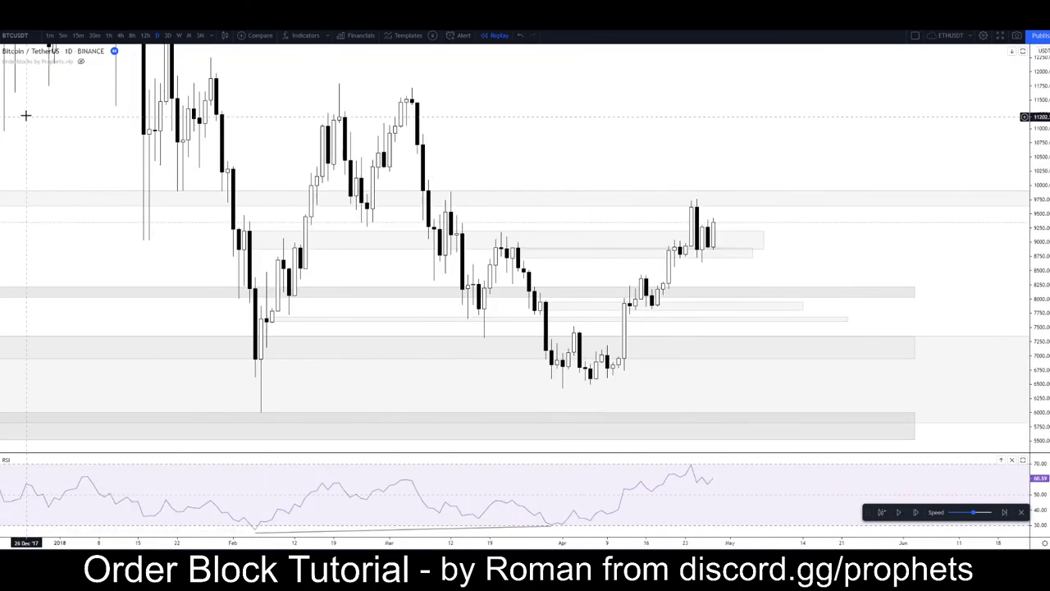
Mark the 24 April high with a short horizontal line at about 9,730 extending to late April
left_click(2, 76)
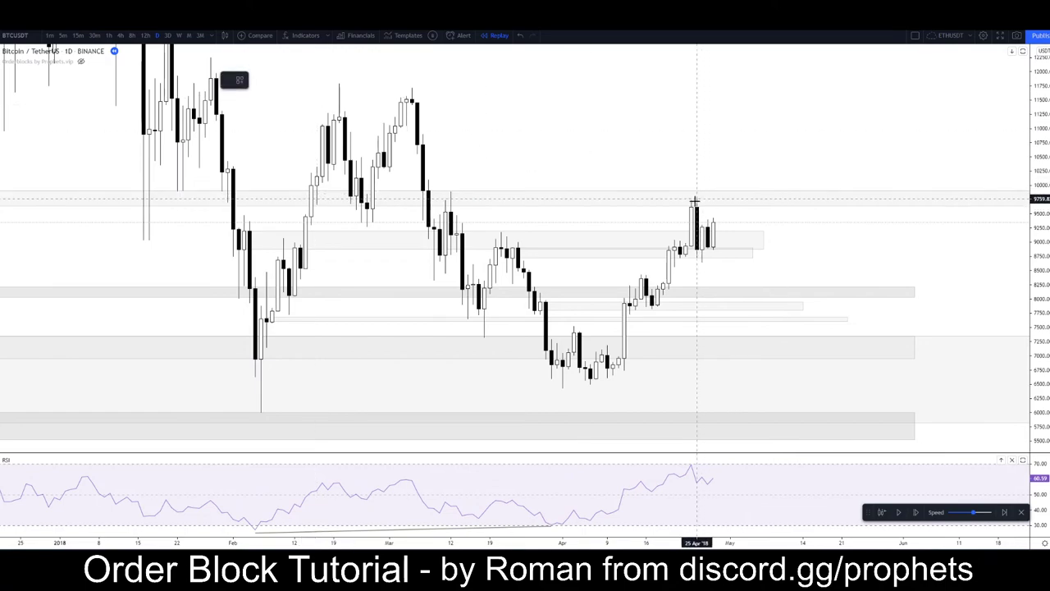
left_click(690, 201)
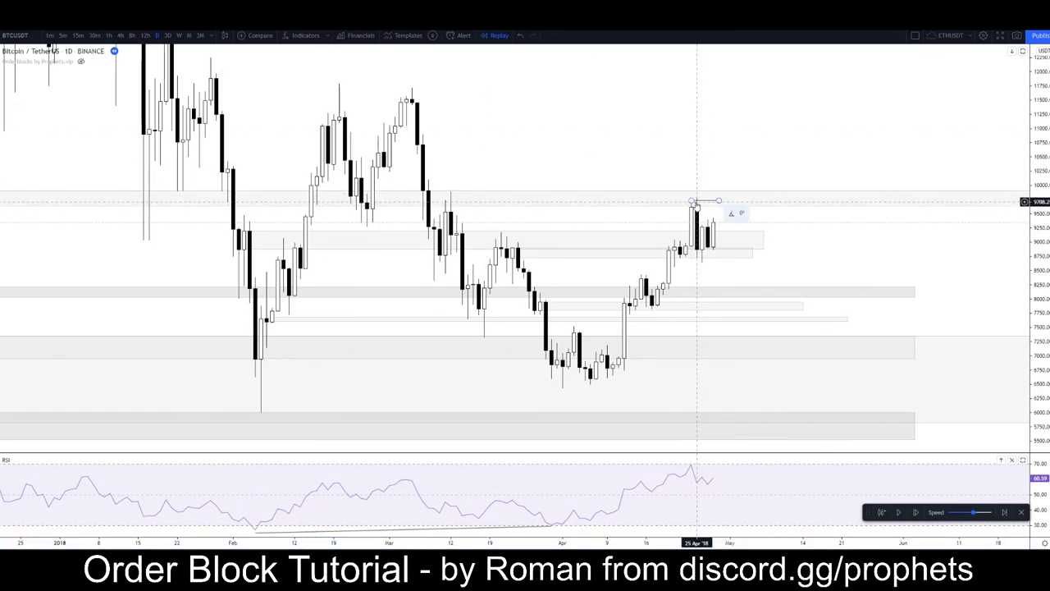
left_click(699, 209)
scroll(213, 199, "down", 4)
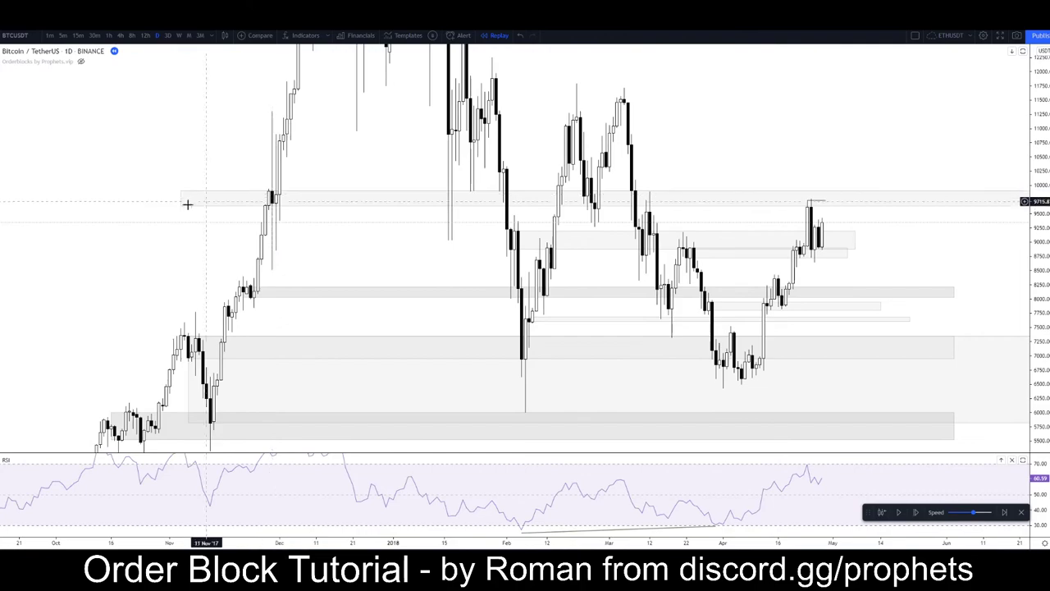
scroll(678, 212, "up", 3)
scroll(679, 212, "up", 3)
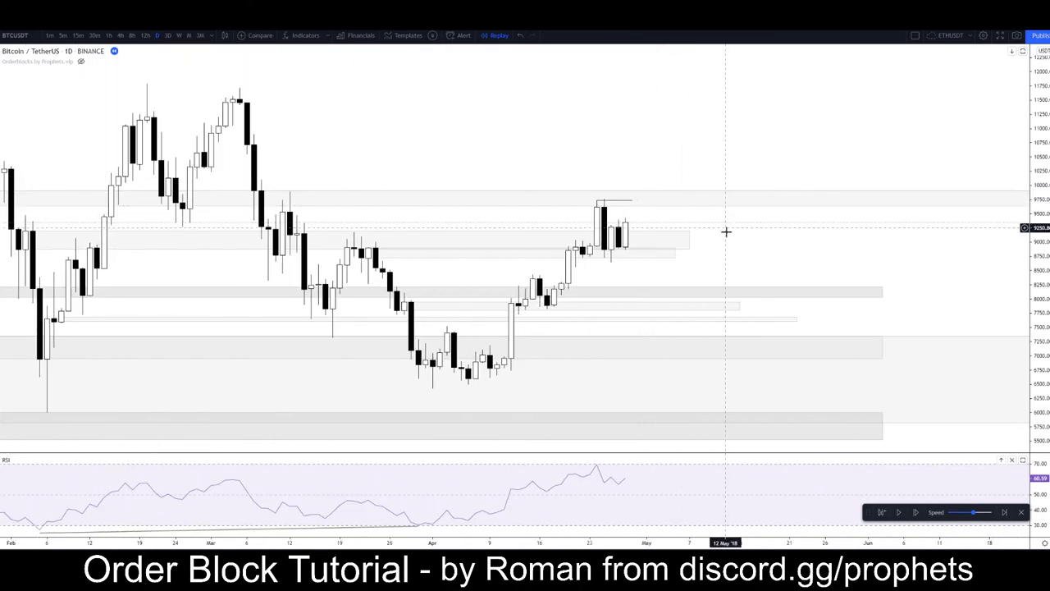
Draw an expected path arrow from about 8,850 on 30 April up to 9,830 on 2 May, and down to about 8,450
left_click(628, 250)
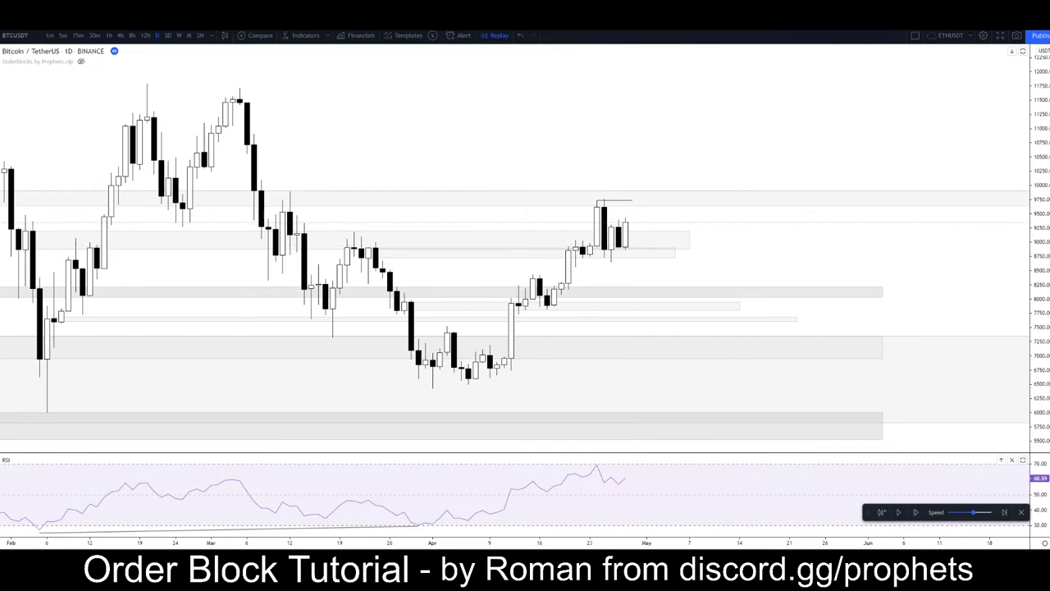
left_click(639, 250)
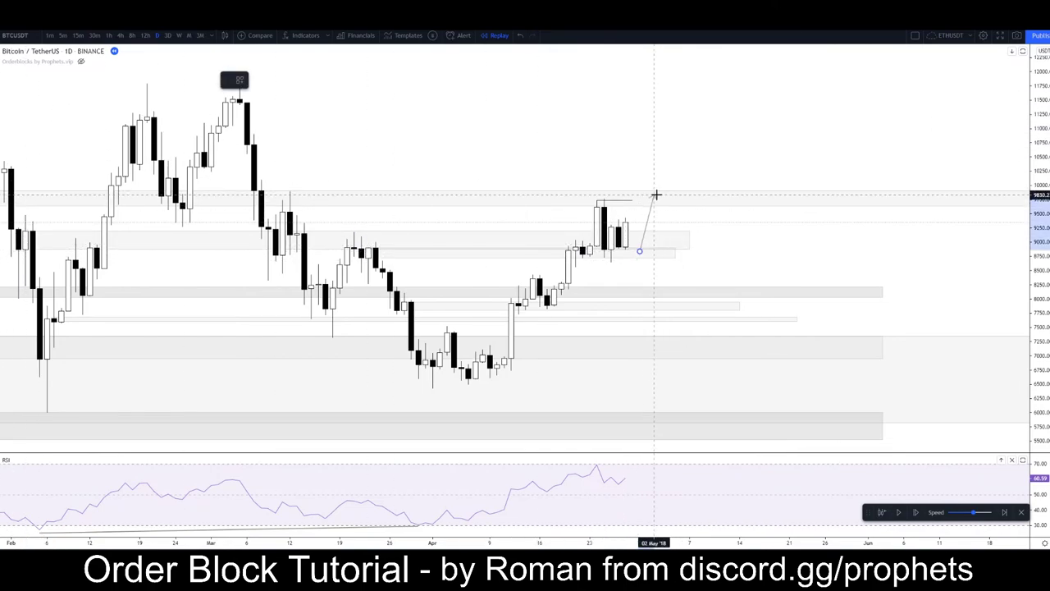
left_click(654, 195)
double_click(705, 273)
left_click(742, 205)
left_click_drag(738, 215, 776, 213)
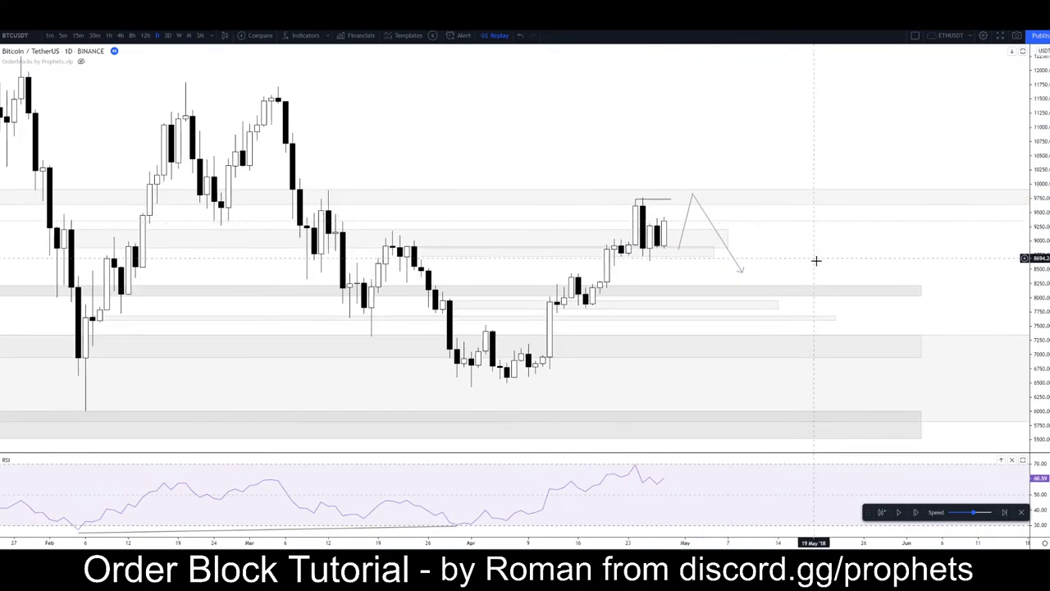
Play the replay forward to the 4 May candle and compare it with the November origin of the 9,635–9,900 order block
scroll(714, 207, "down", 3)
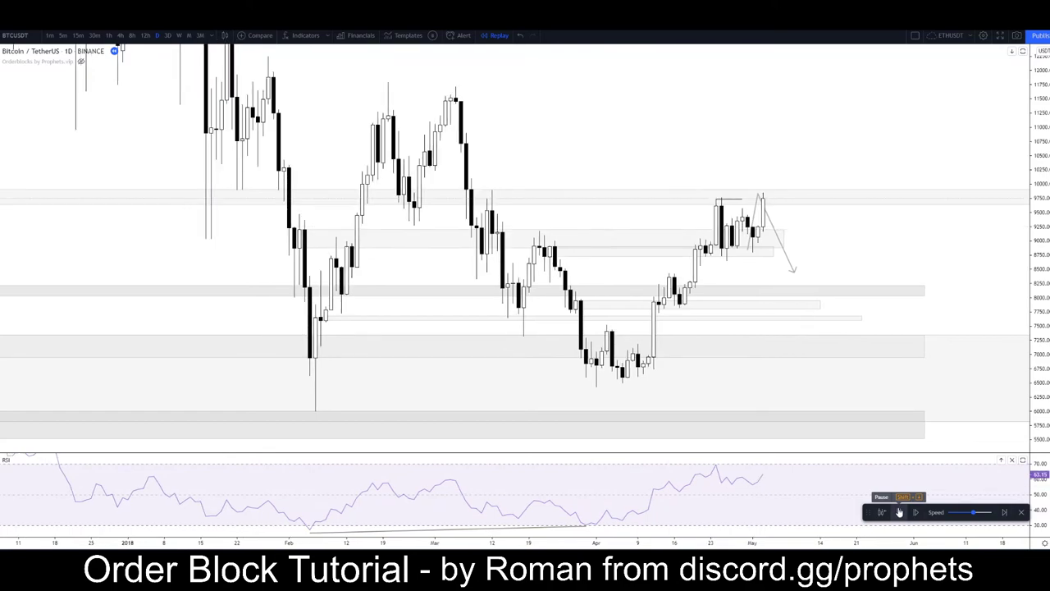
left_click_drag(809, 154, 706, 133)
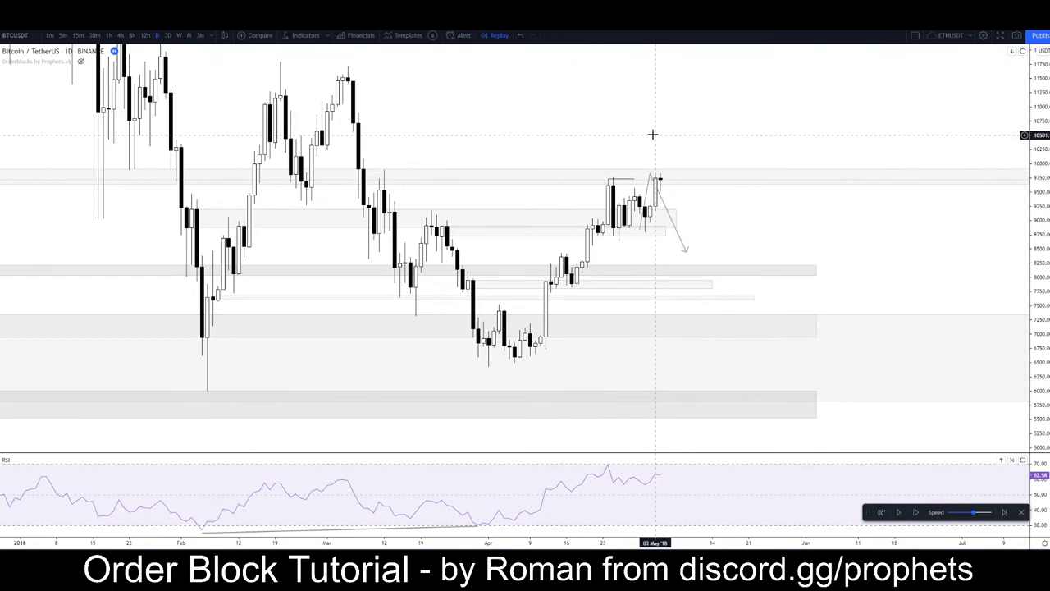
scroll(502, 220, "down", 3)
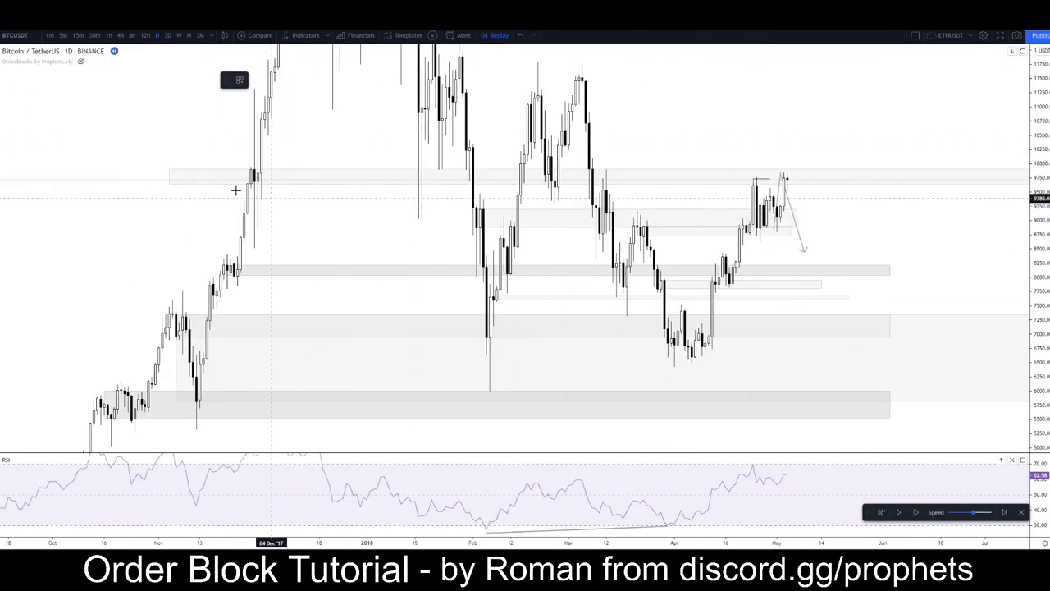
scroll(433, 222, "up", 3)
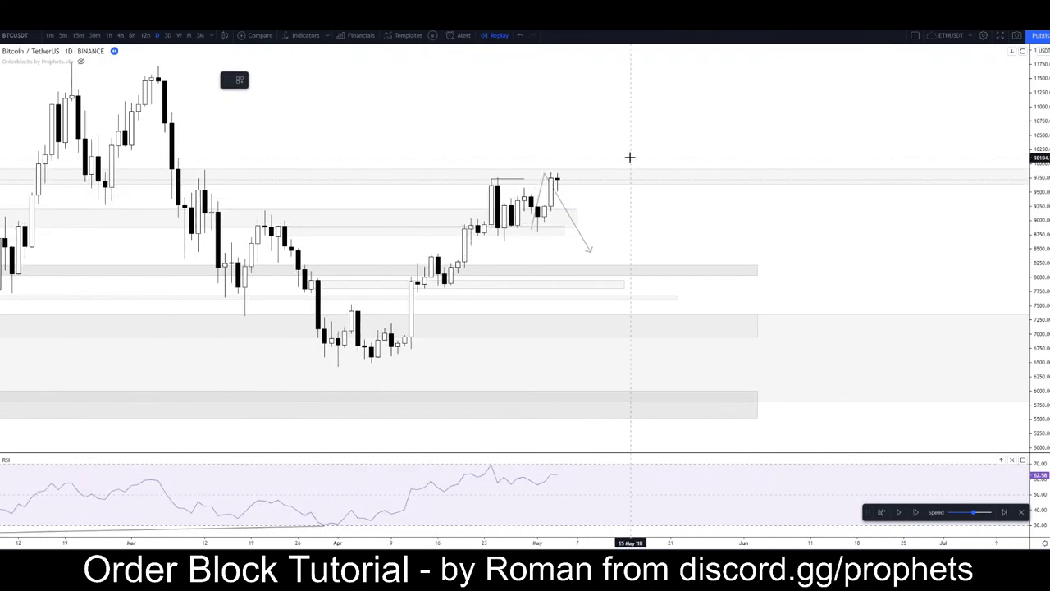
Try a V-shaped path from about 10,800 down to about 9,830 on 5 May and back up
left_click(611, 119)
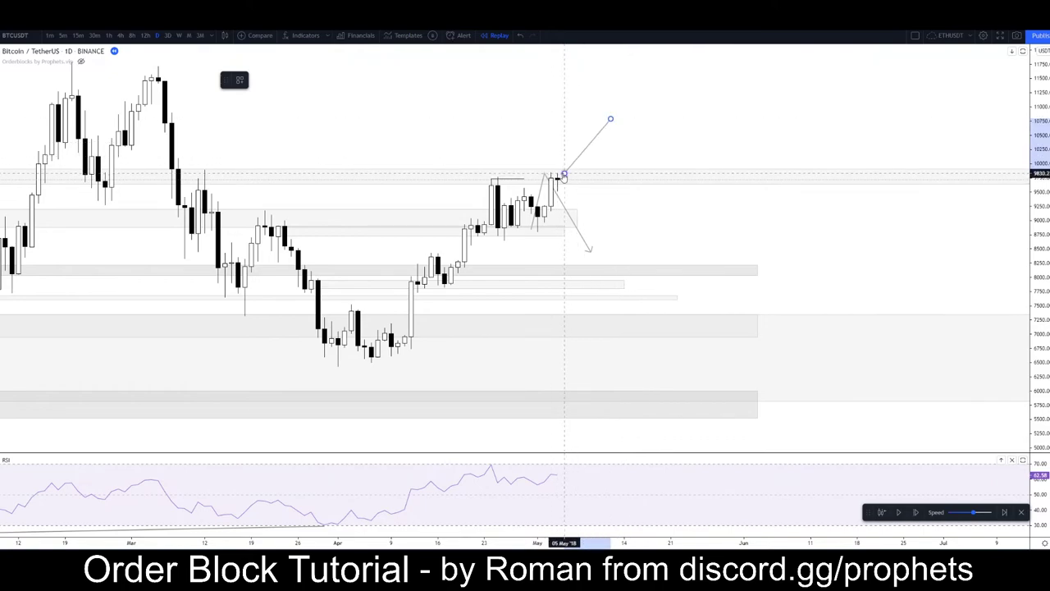
left_click(564, 174)
double_click(468, 124)
key("Delete")
left_click_drag(502, 145, 647, 139)
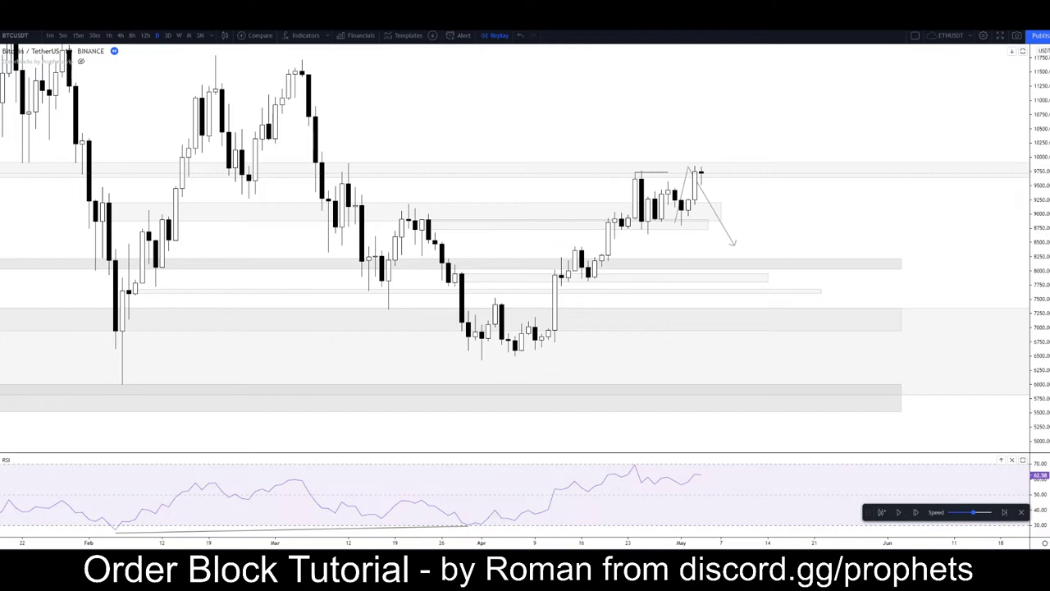
Draw an order block rectangle from the 23 February candle to early June, spanning about 9,815–10,130
left_click(1, 113)
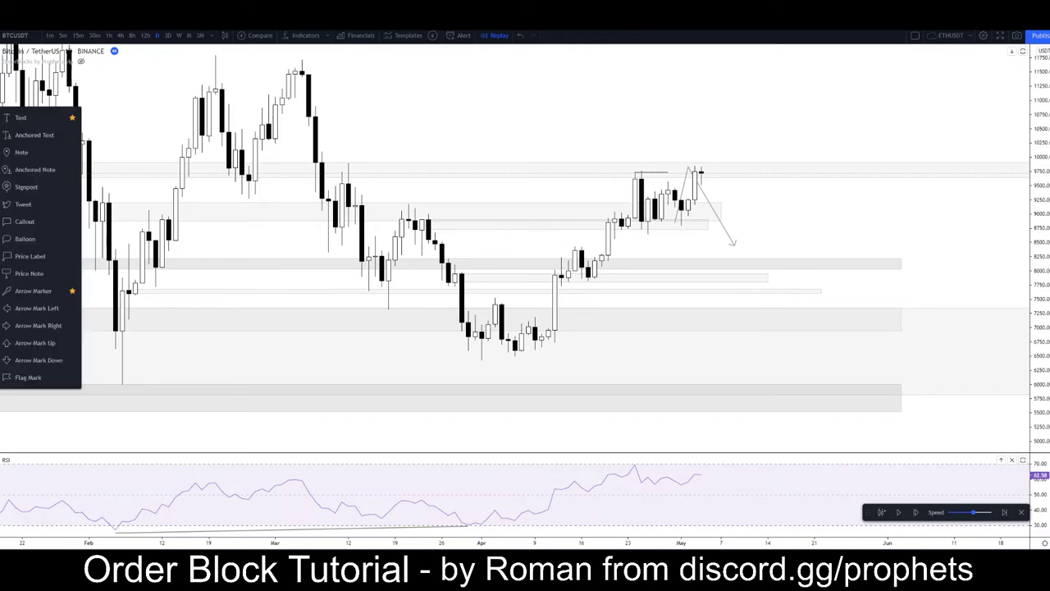
left_click(0, 99)
left_click(36, 154)
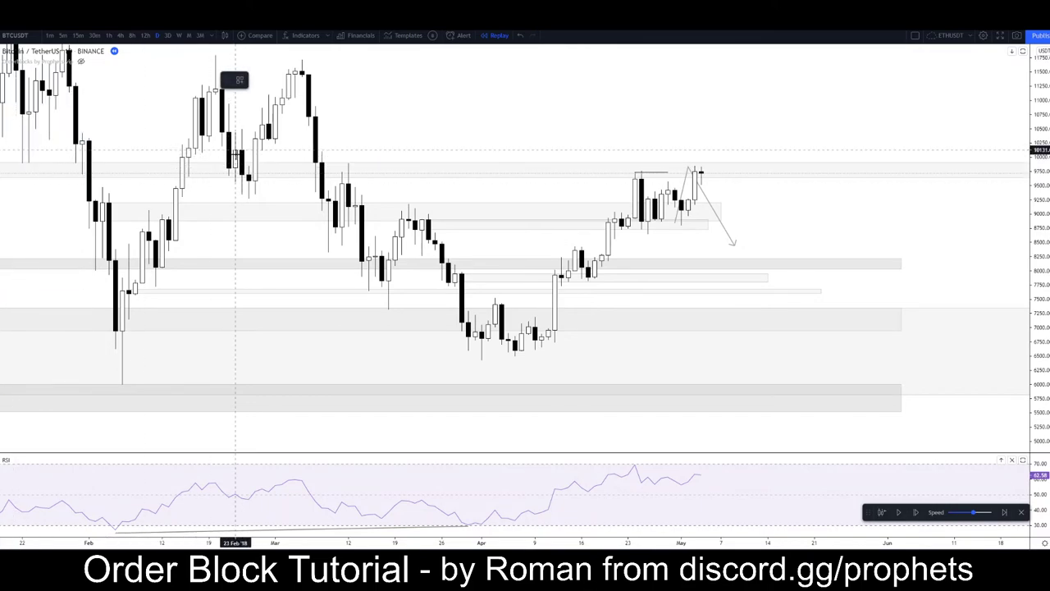
left_click(236, 150)
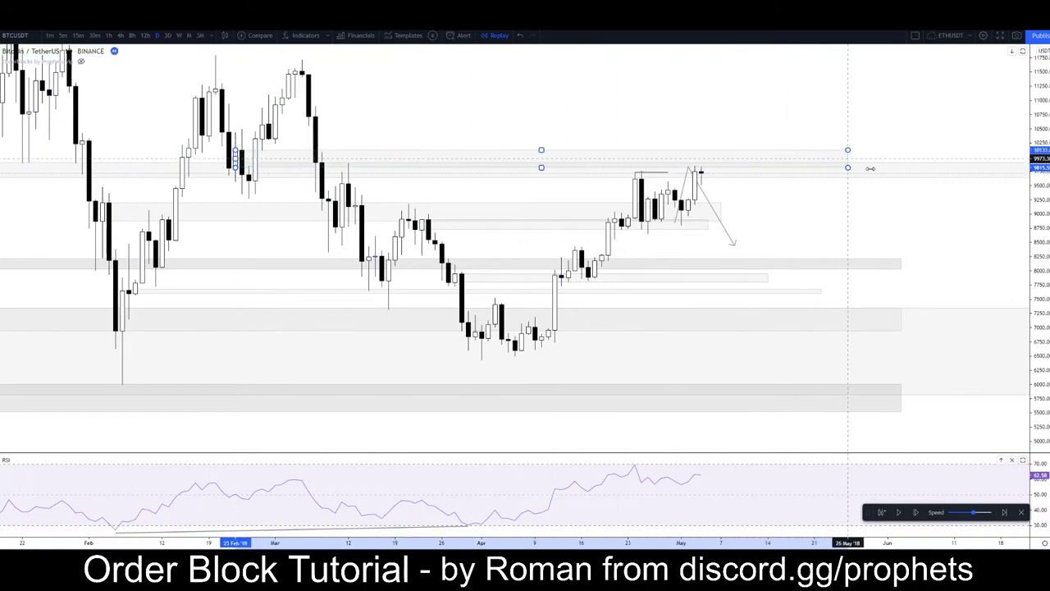
left_click(847, 167)
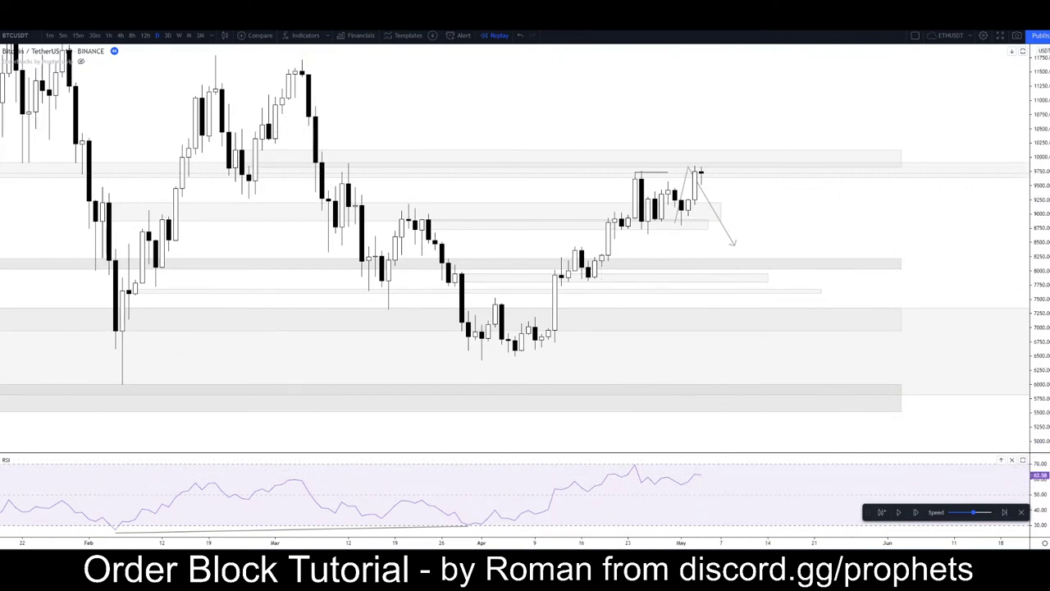
Mark the bearish divergence with arrows over the rising price highs and the falling RSI peaks from late April to 3 May
left_click(1, 101)
left_click(13, 135)
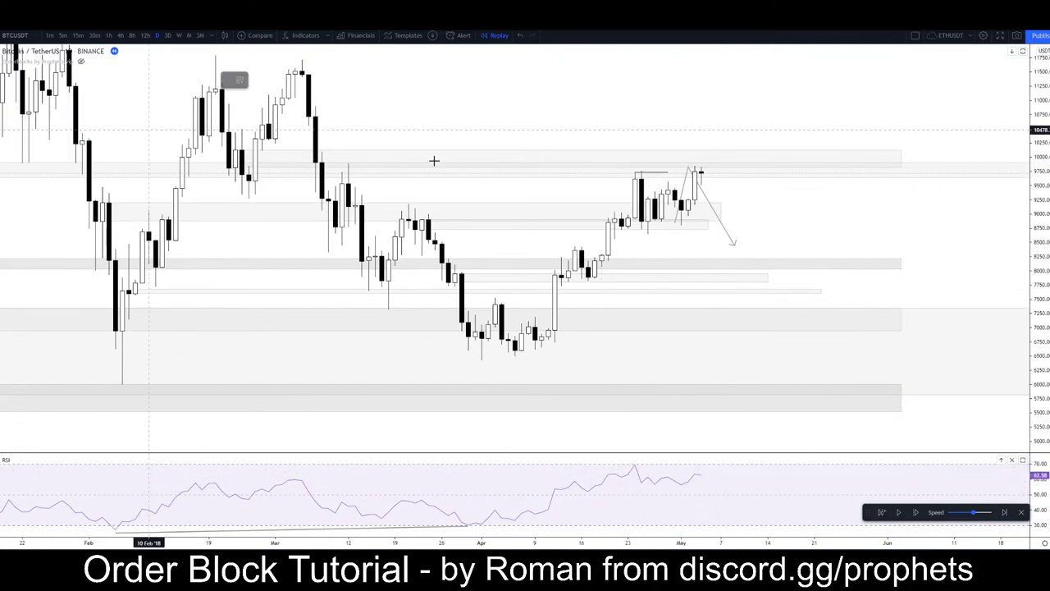
left_click(642, 178)
double_click(694, 171)
left_click(648, 164)
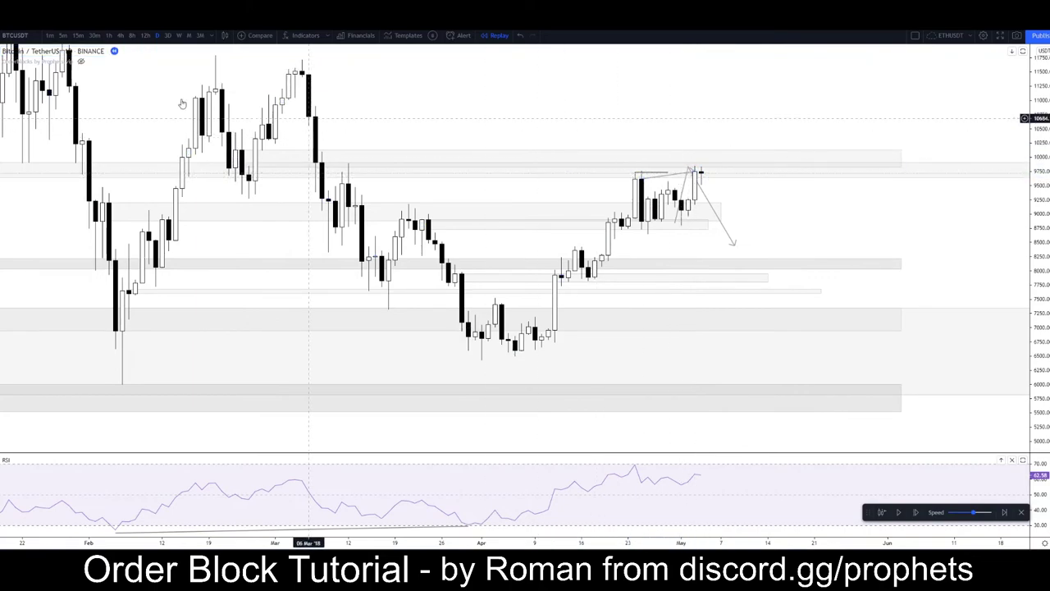
left_click(636, 466)
left_click(696, 472)
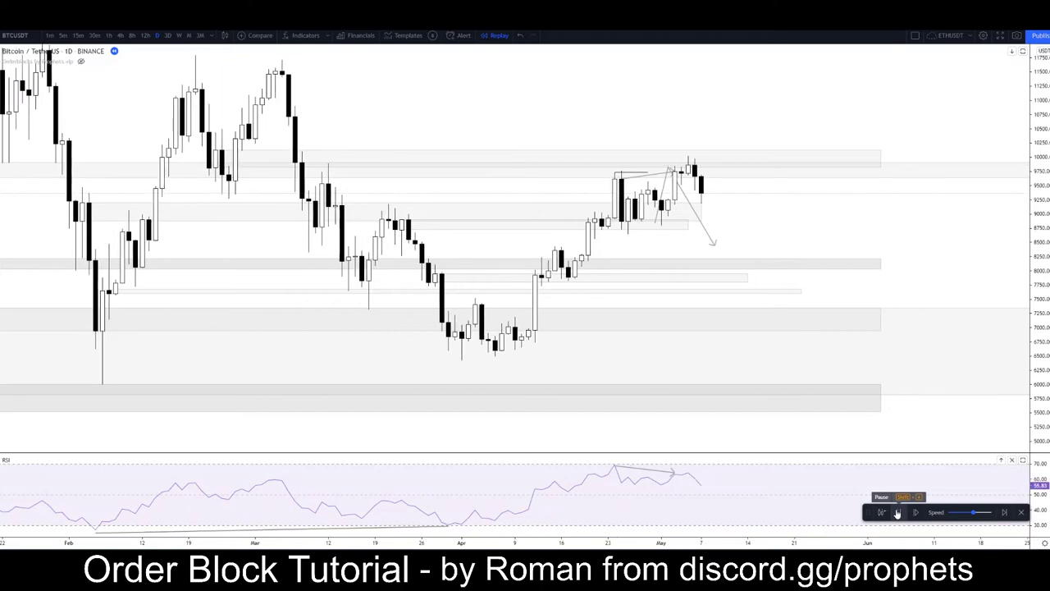
Play the replay forward to the 22 May candle
left_click(898, 513)
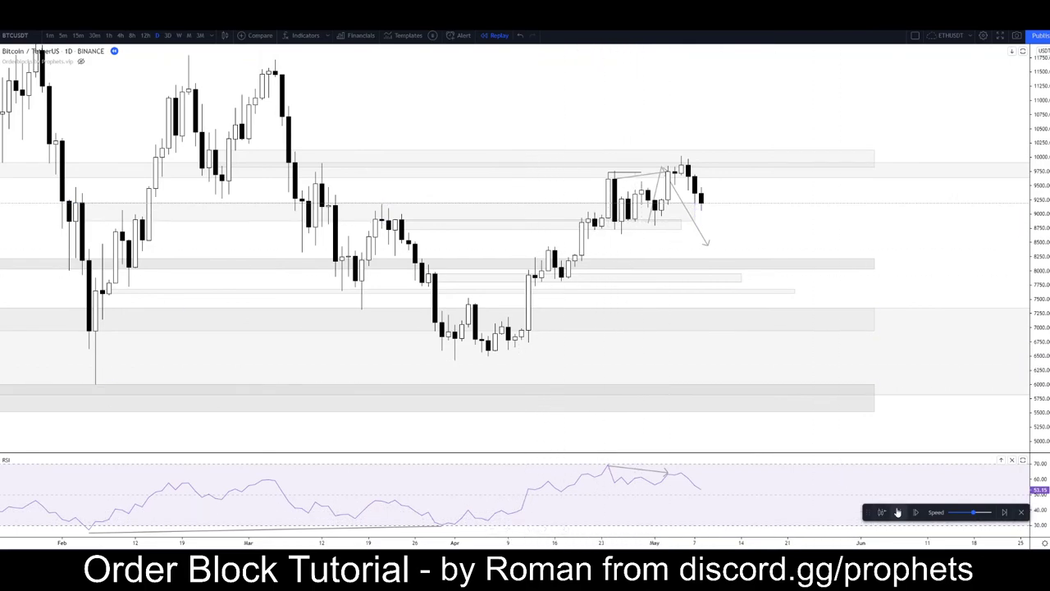
left_click(897, 512)
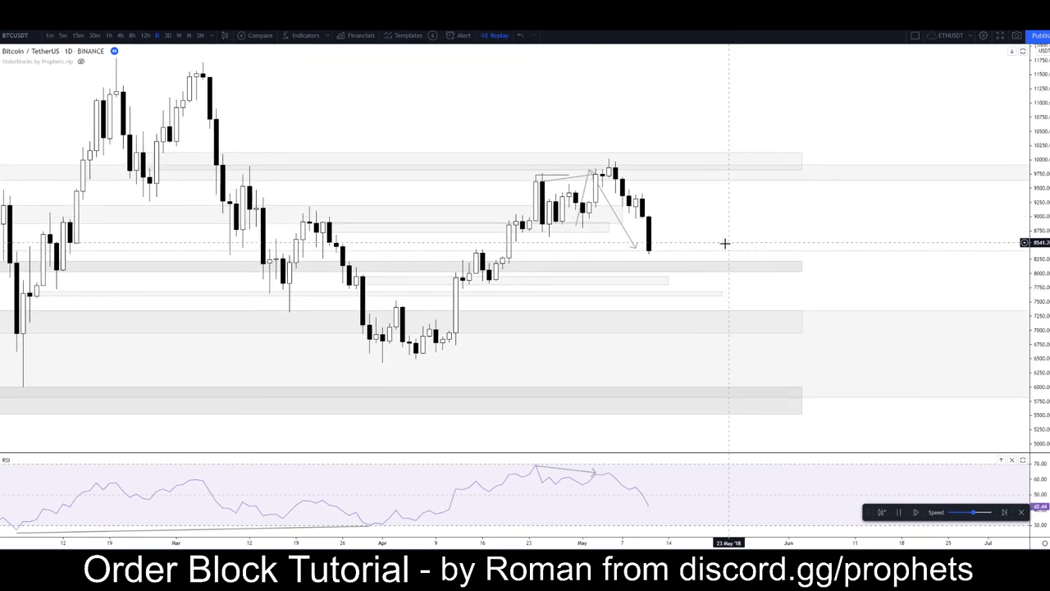
left_click_drag(727, 243, 776, 245)
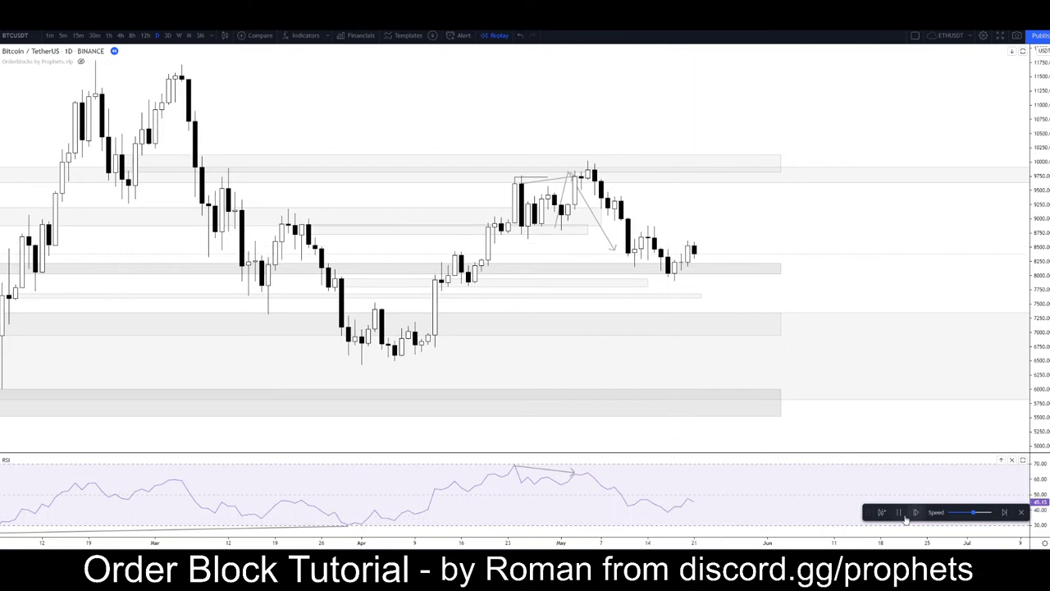
Try a path from the 5 May high down to about 8,100, and delete the earlier projected path arrow
left_click(581, 164)
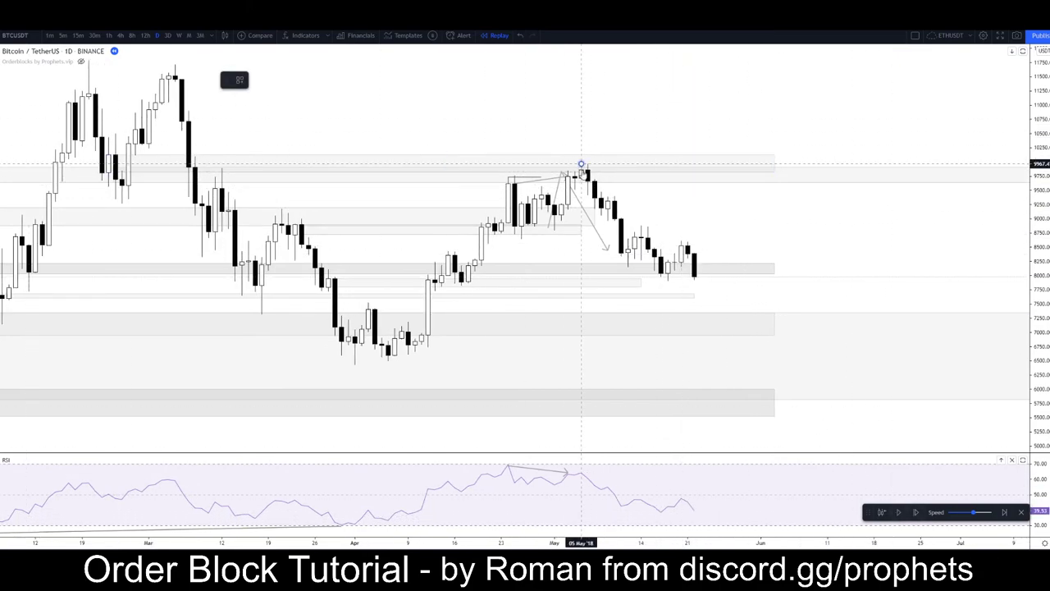
left_click(628, 269)
scroll(625, 268, "right", 1)
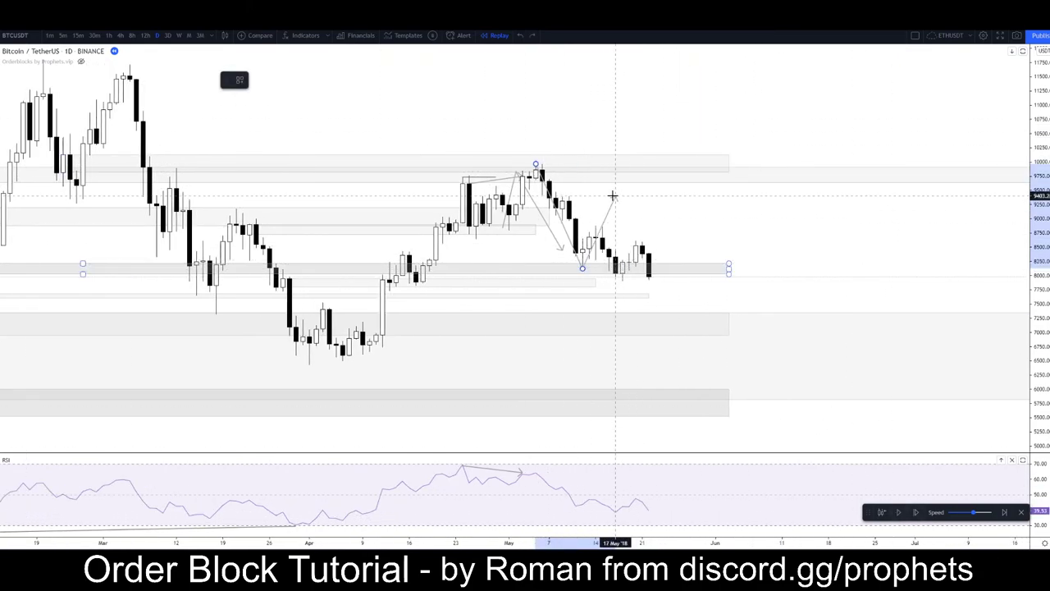
key("ctrl+z")
left_click(555, 238)
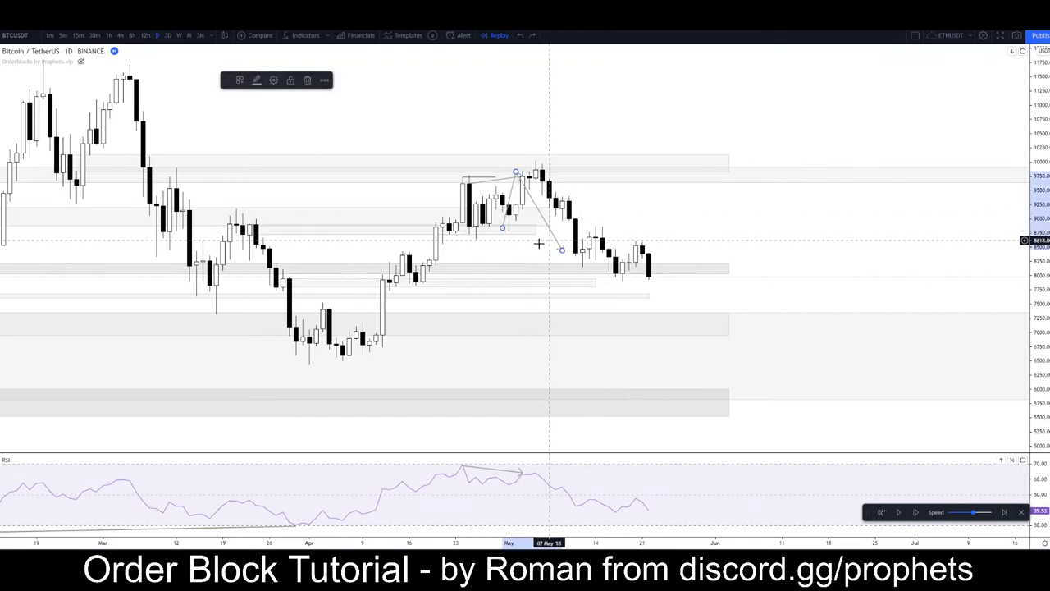
key("Delete")
Draw an order block rectangle from the 9 May candle to 13 July, spanning about 9,180–9,310
left_click(0, 102)
left_click(31, 155)
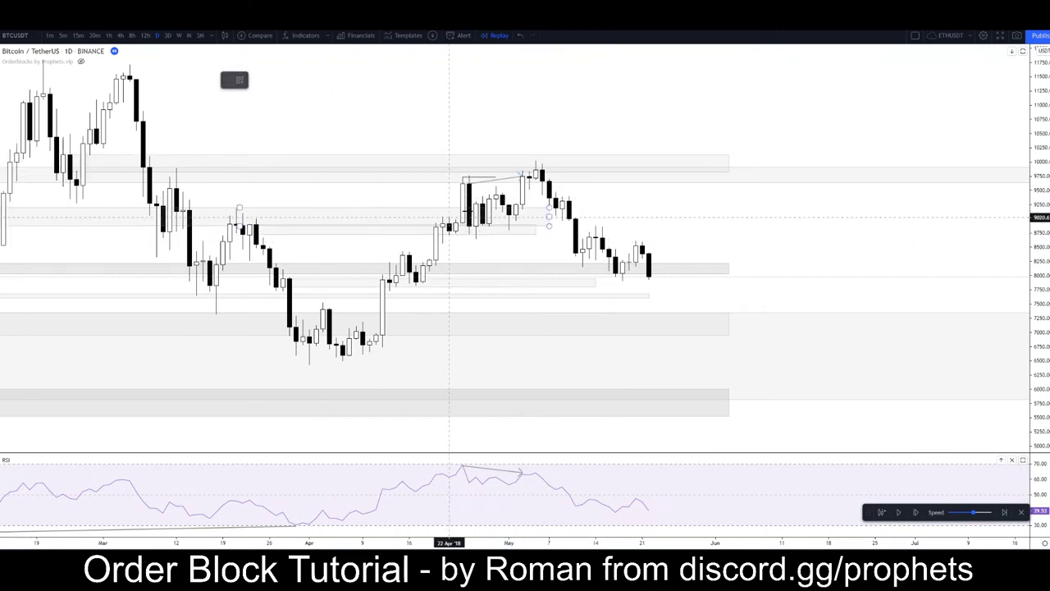
left_click(562, 201)
left_click(995, 224)
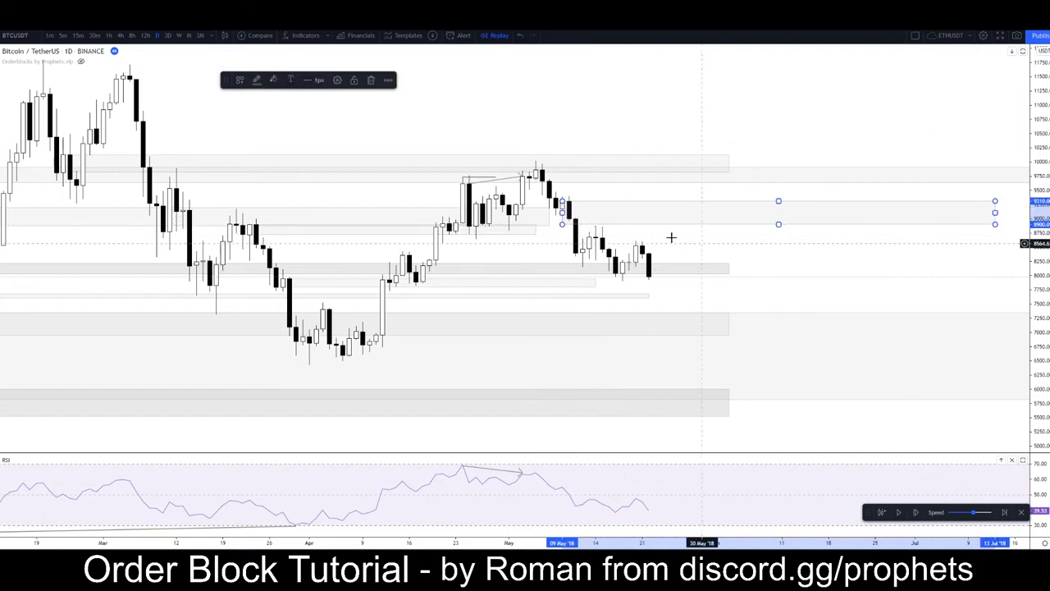
left_click_drag(562, 224, 561, 209)
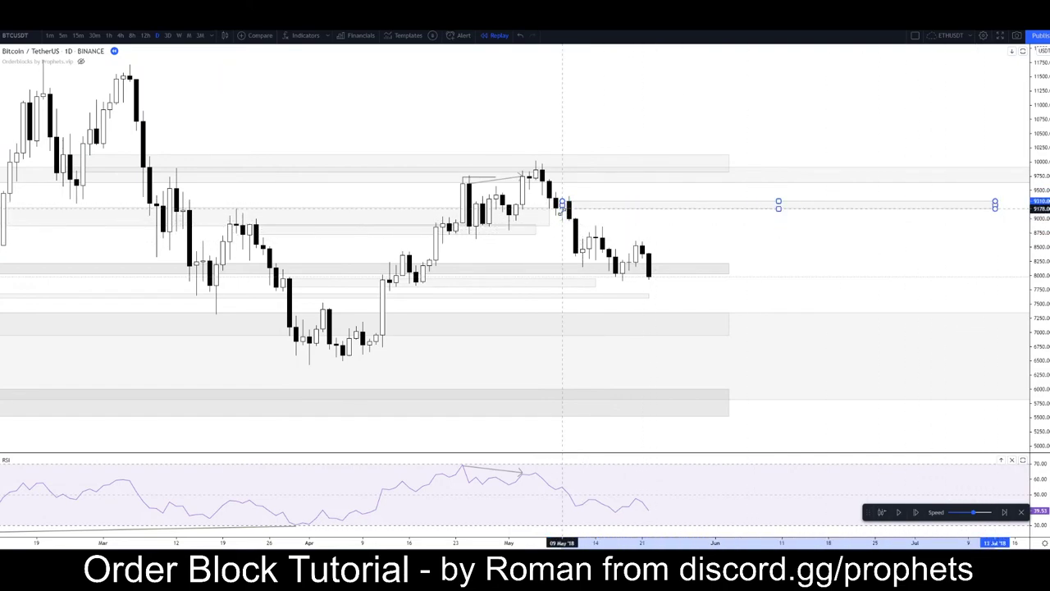
Compress the price scale and extend the order block at about 8,020–8,200 forward to the end of July
left_click(525, 269)
scroll(525, 143, "down", 3)
left_click(525, 143)
scroll(999, 188, "down", 3)
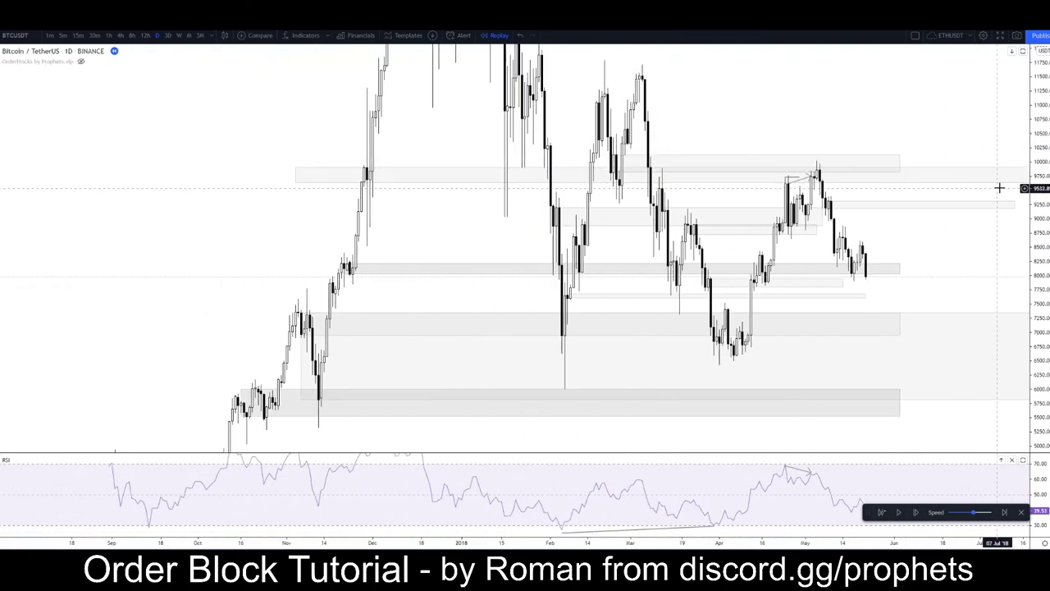
left_click_drag(1041, 165, 1040, 315)
left_click_drag(904, 259, 874, 265)
left_click(780, 148)
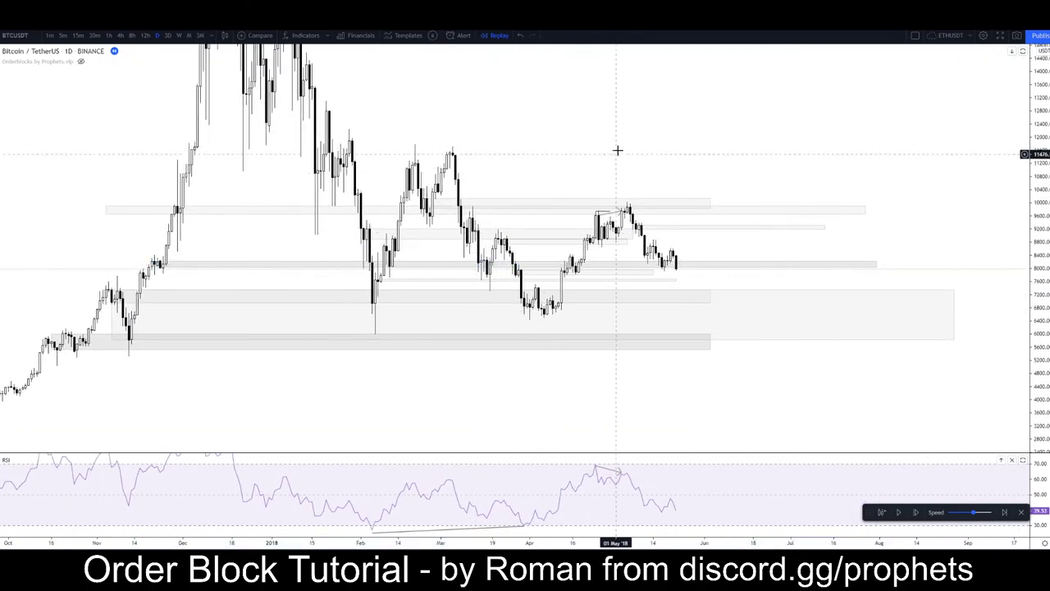
left_click_drag(640, 132, 780, 123)
scroll(716, 100, "up", 3)
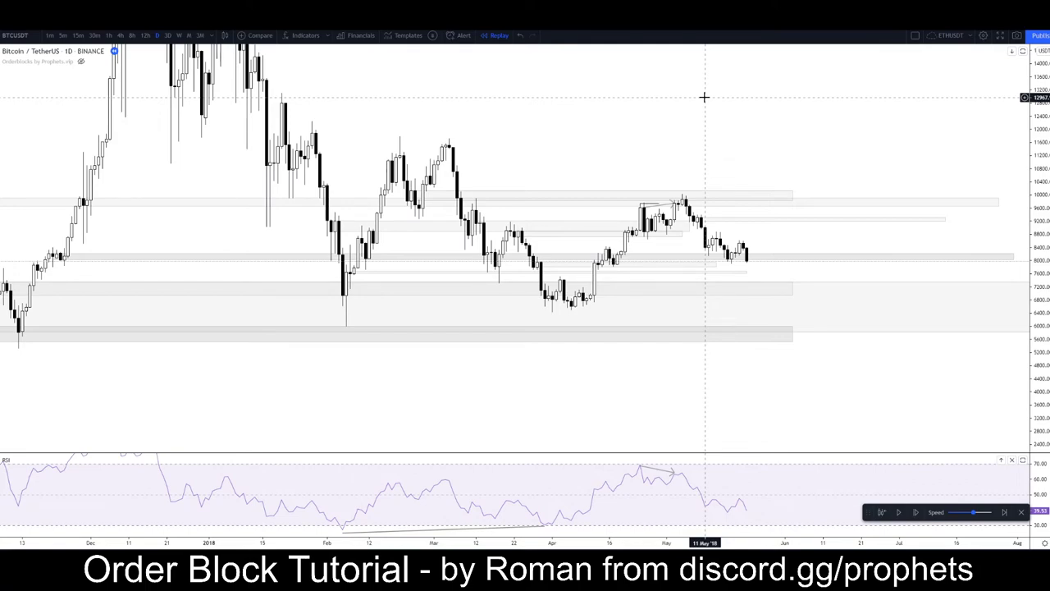
scroll(704, 97, "down", 1)
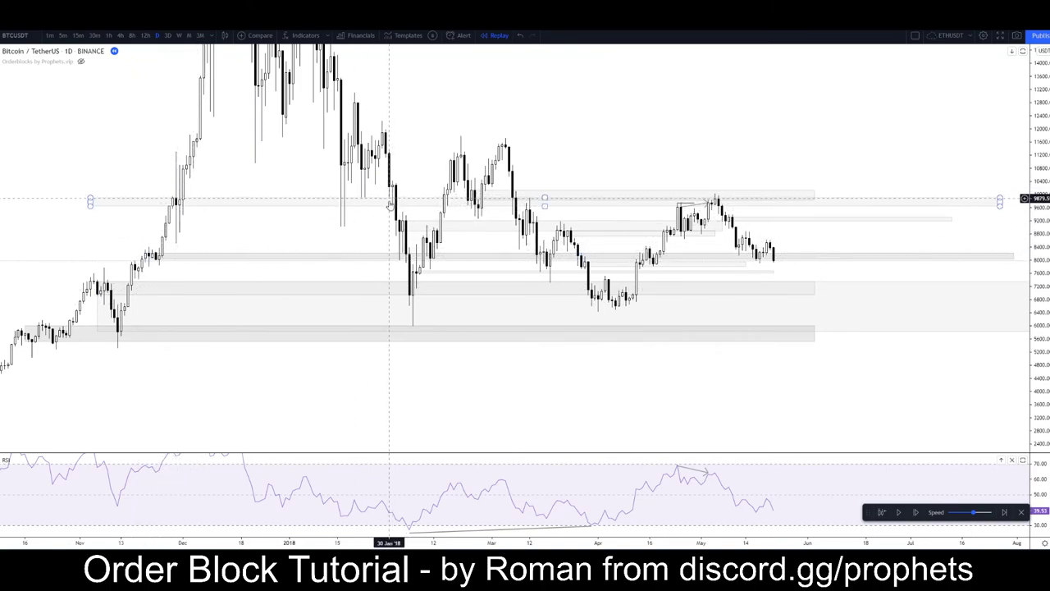
Play the replay forward from the 22 May candle into mid-June 2018
scroll(676, 276, "up", 2)
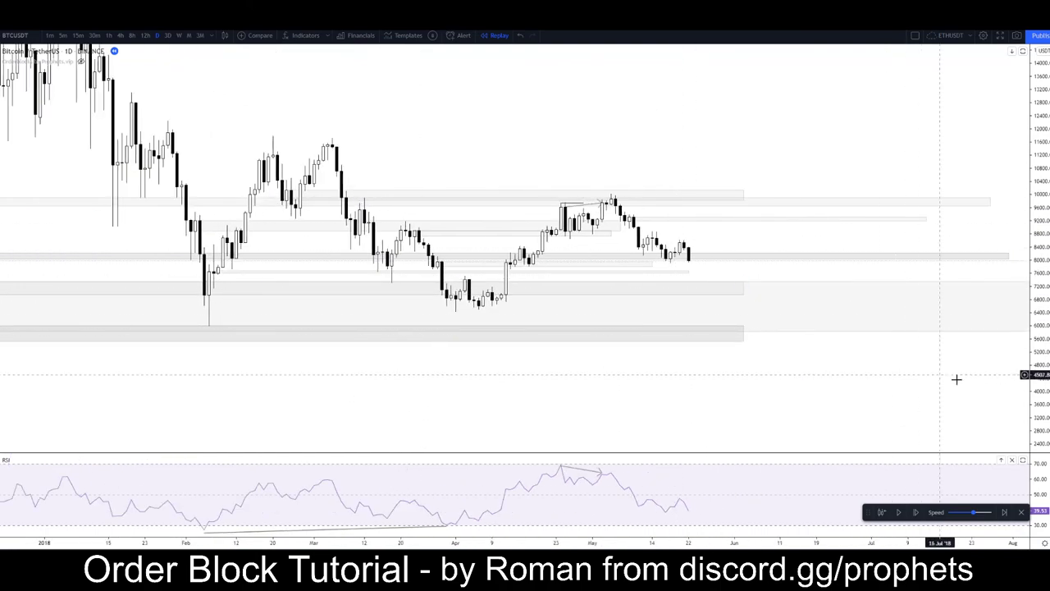
scroll(902, 286, "up", 3)
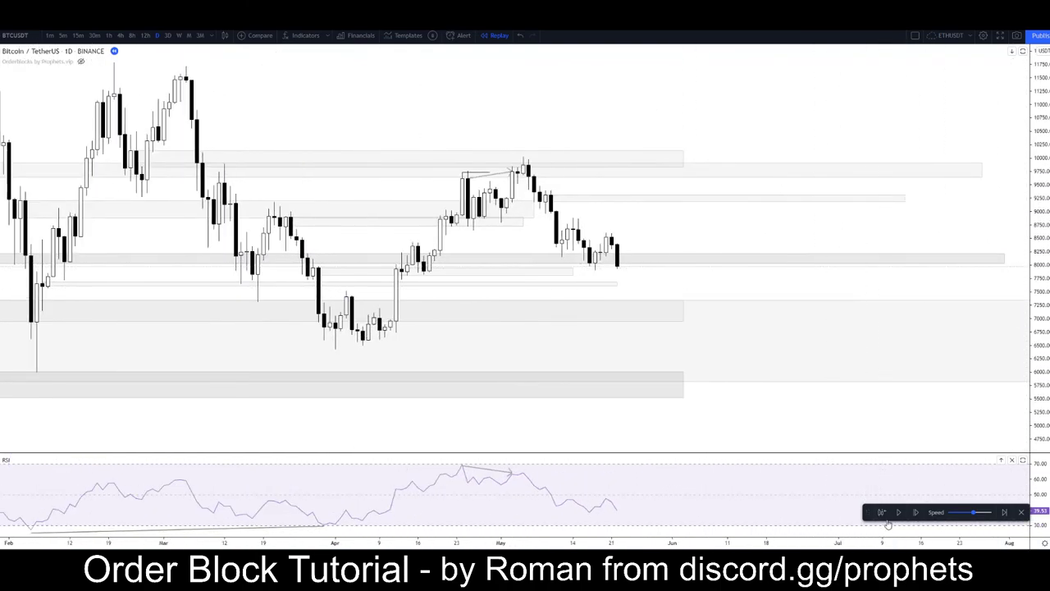
left_click(897, 513)
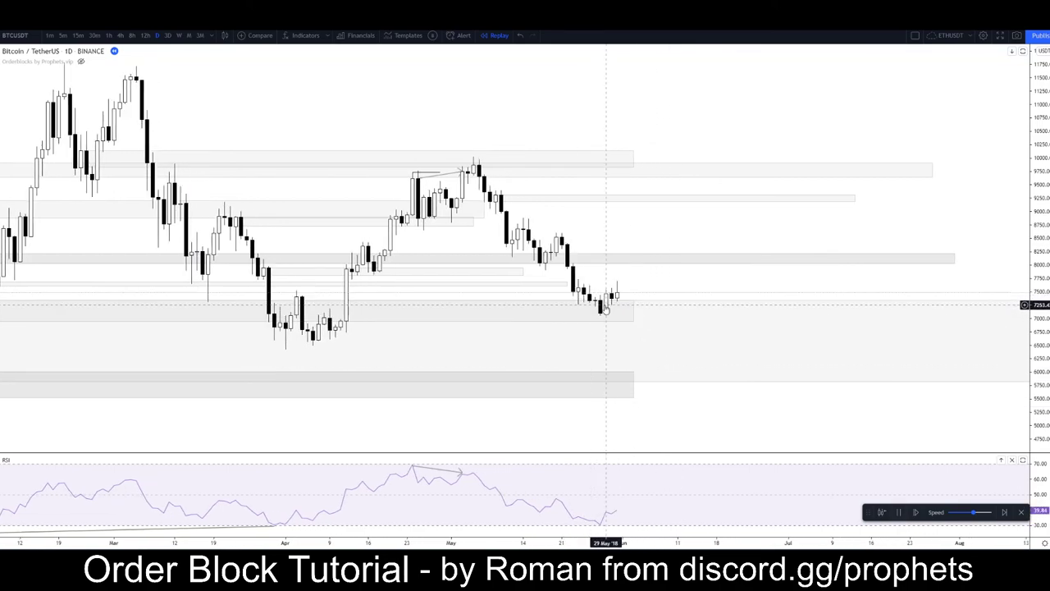
scroll(613, 300, "down", 5)
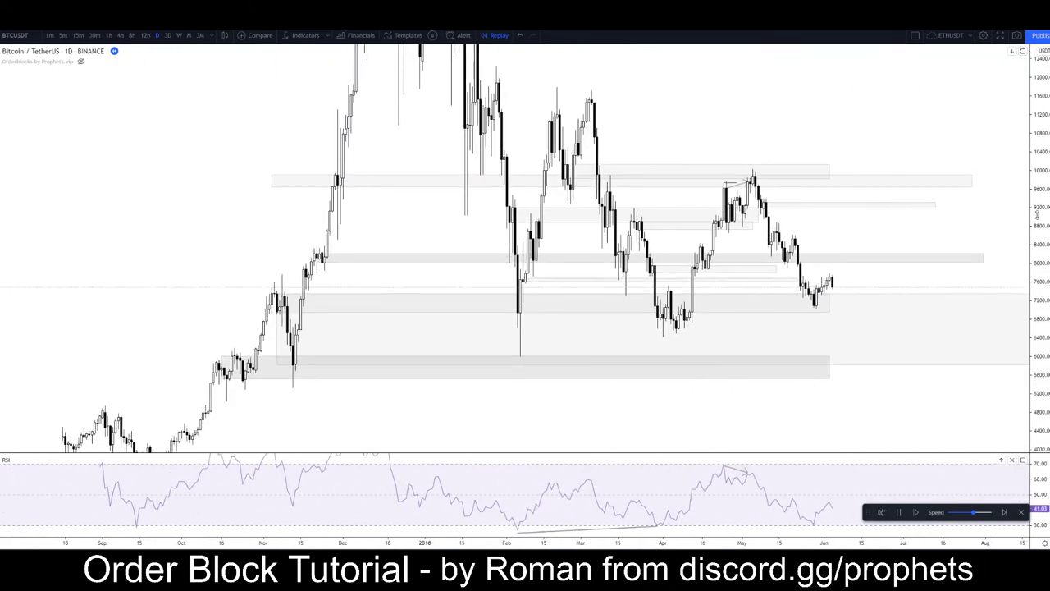
left_click(402, 282)
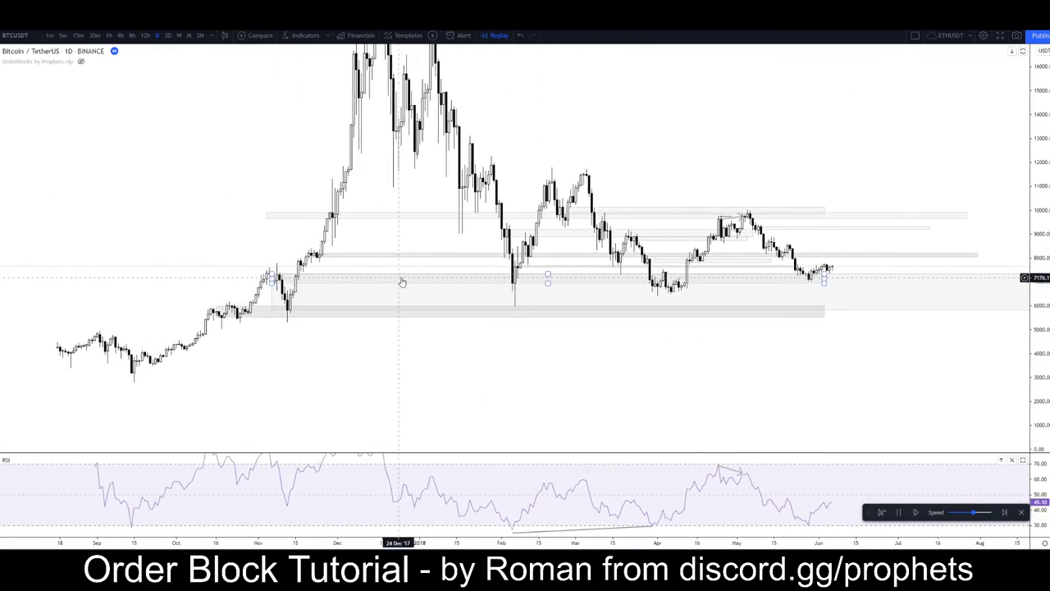
left_click_drag(690, 353, 559, 372)
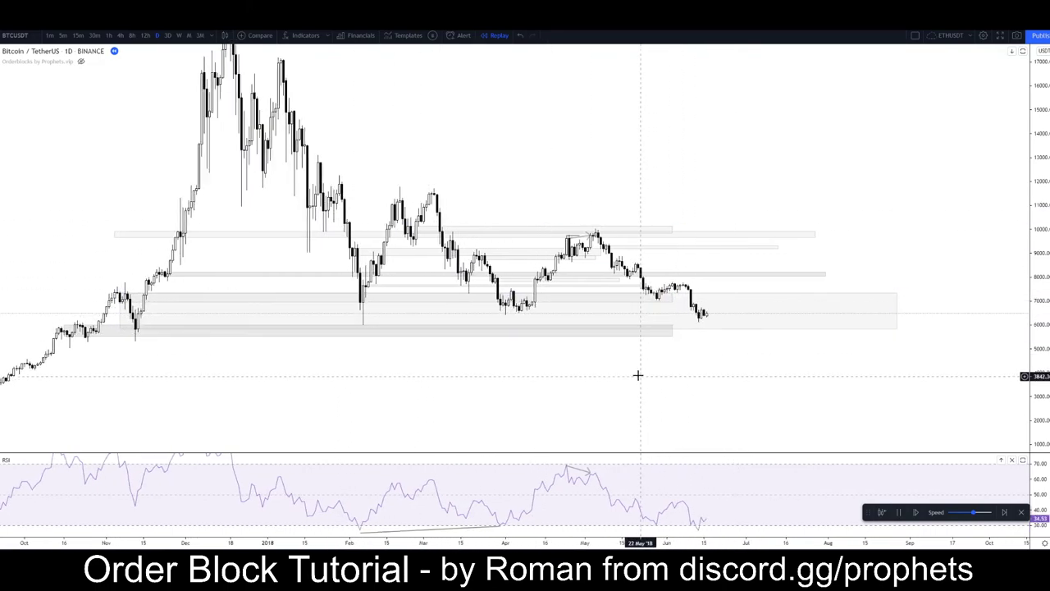
left_click_drag(703, 375, 563, 287)
Draw a horizontal arrow and a descending arrow above it converging in the empty area below the candles, from late January to early June
left_click(1, 100)
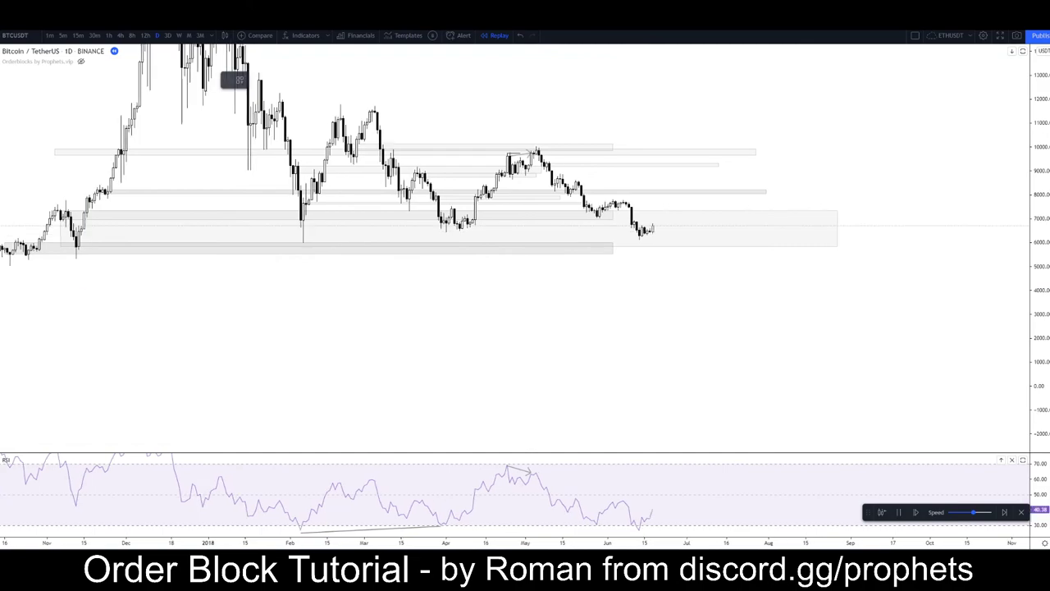
left_click(1, 100)
left_click(40, 138)
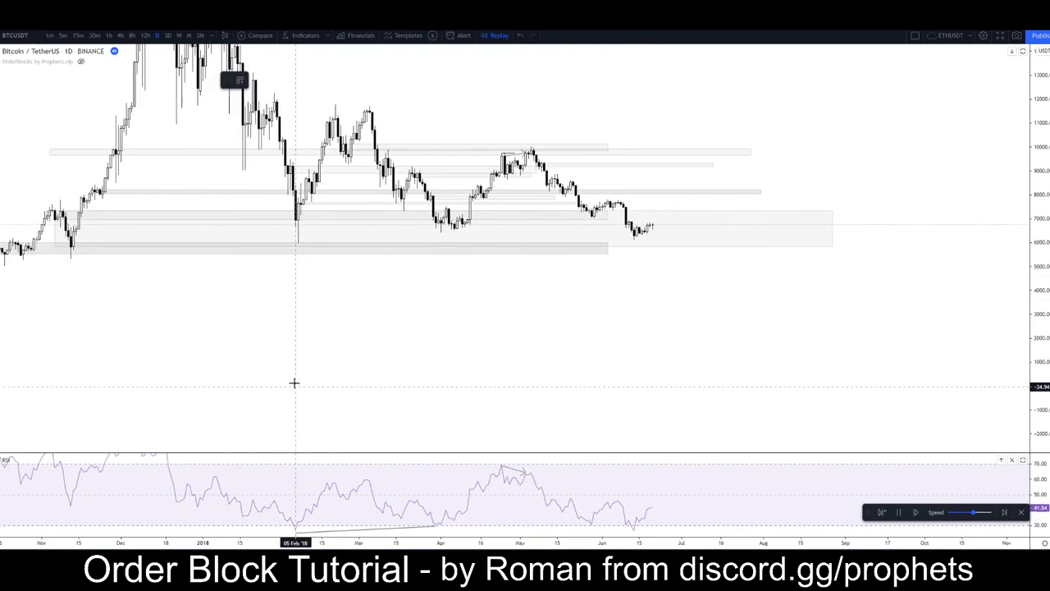
left_click(256, 380)
left_click(610, 379)
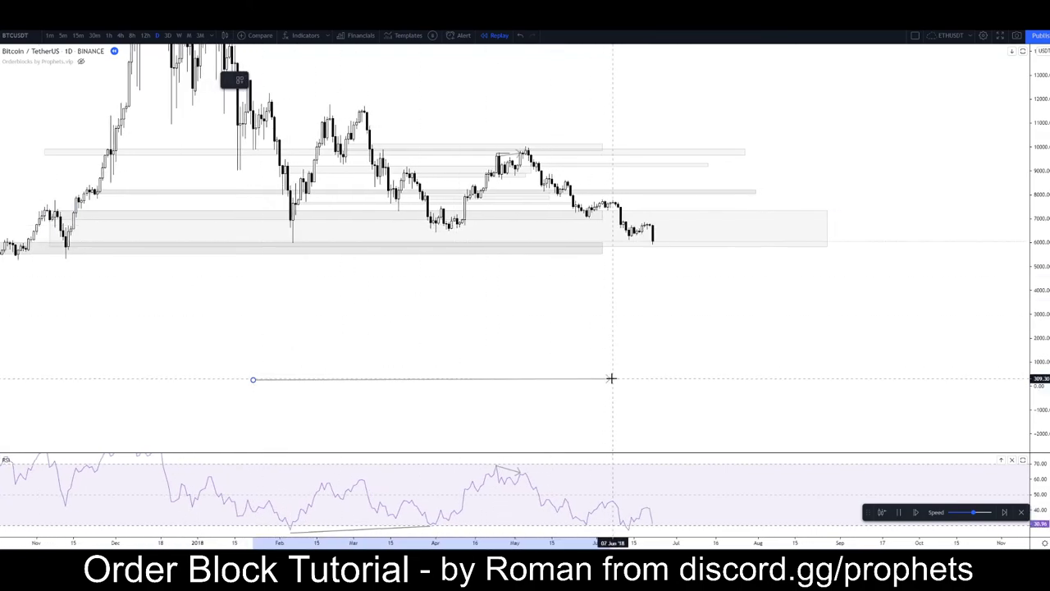
left_click(253, 260)
left_click(604, 364)
left_click(588, 347)
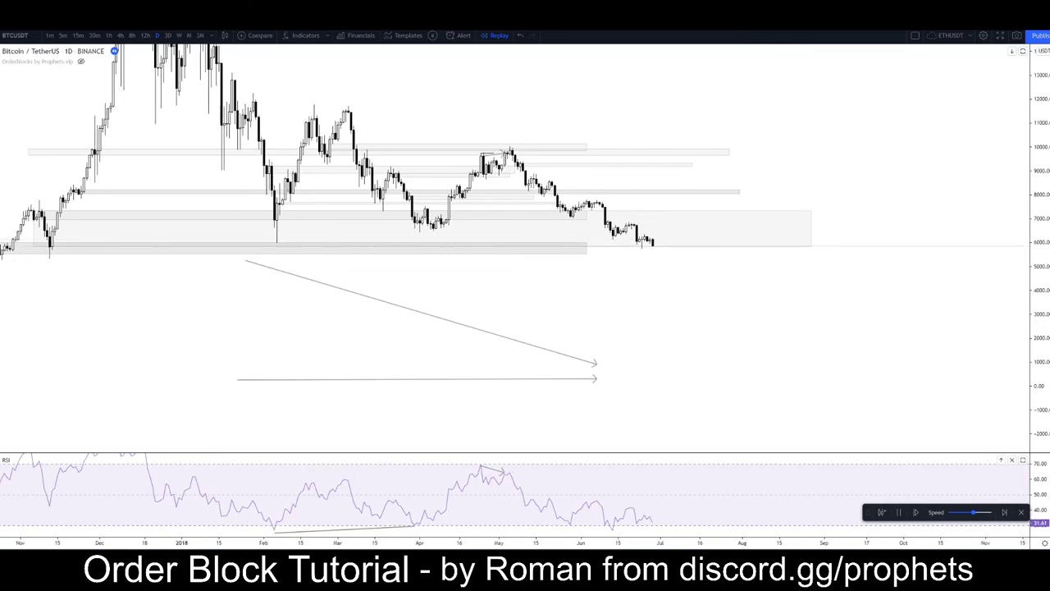
left_click(214, 425)
left_click(250, 388)
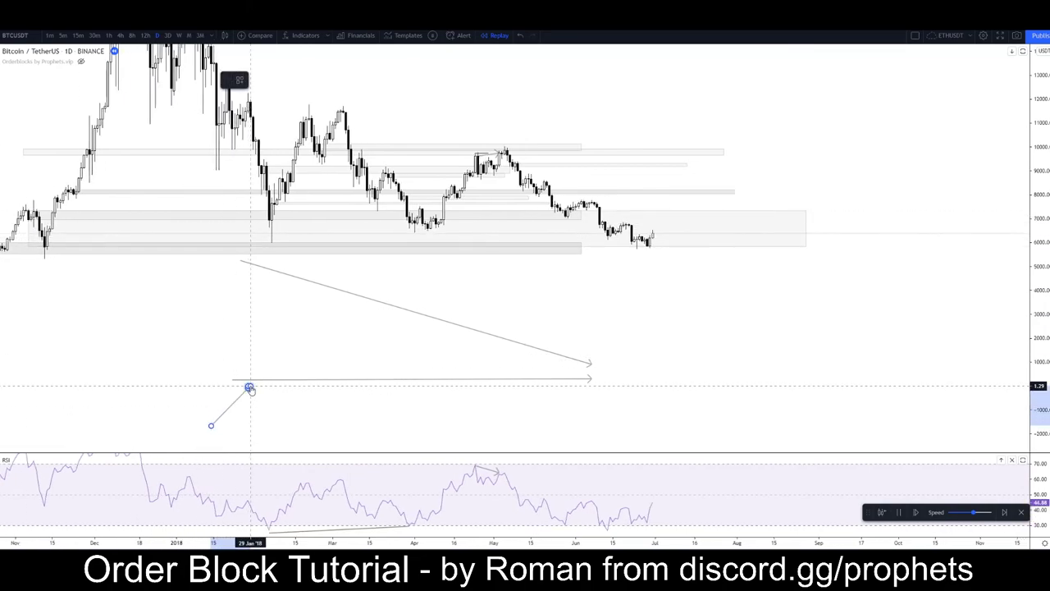
key("Escape")
Pause the replay at the early July 2018 candle
scroll(150, 322, "down", 2)
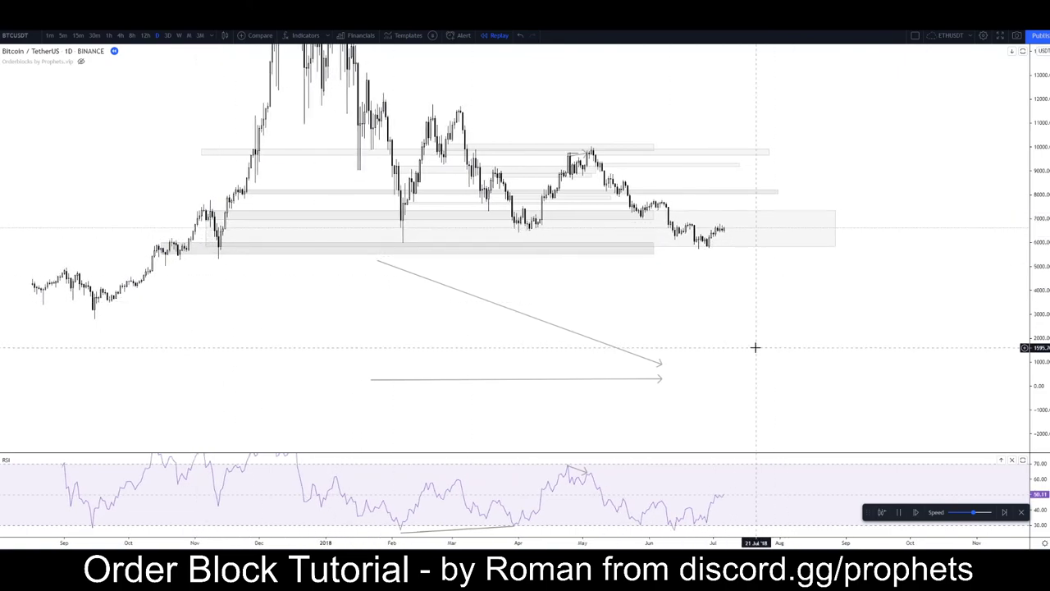
left_click(898, 513)
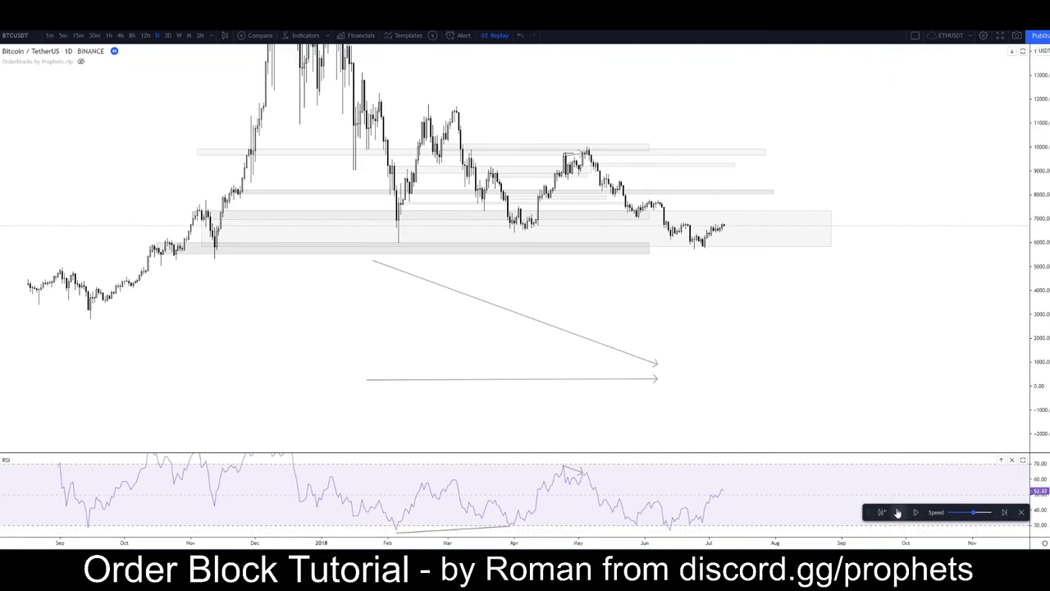
left_click_drag(813, 321, 814, 354)
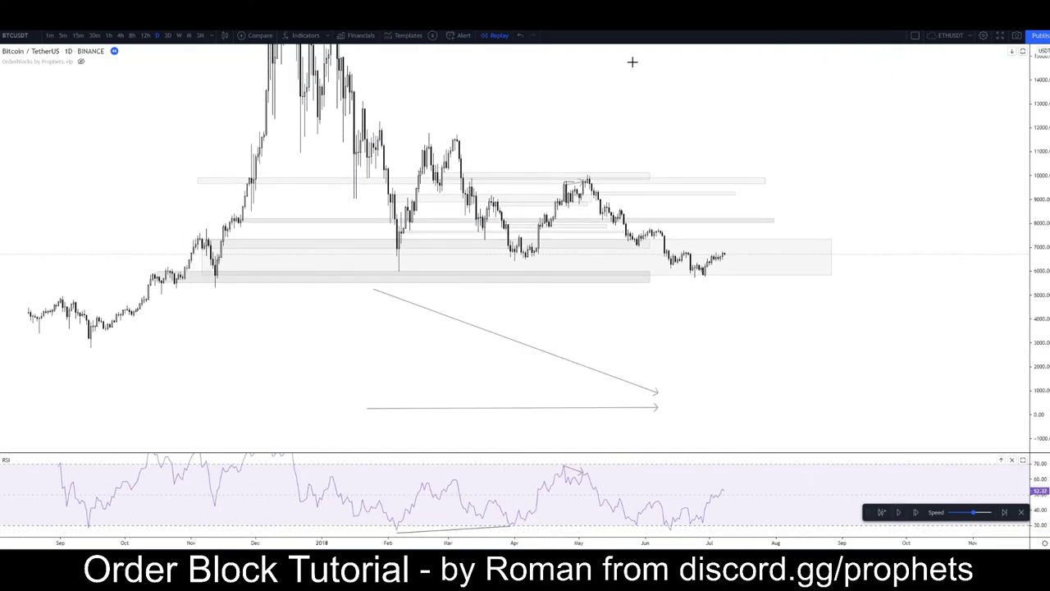
left_click_drag(328, 343, 476, 345)
scroll(452, 342, "up", 3)
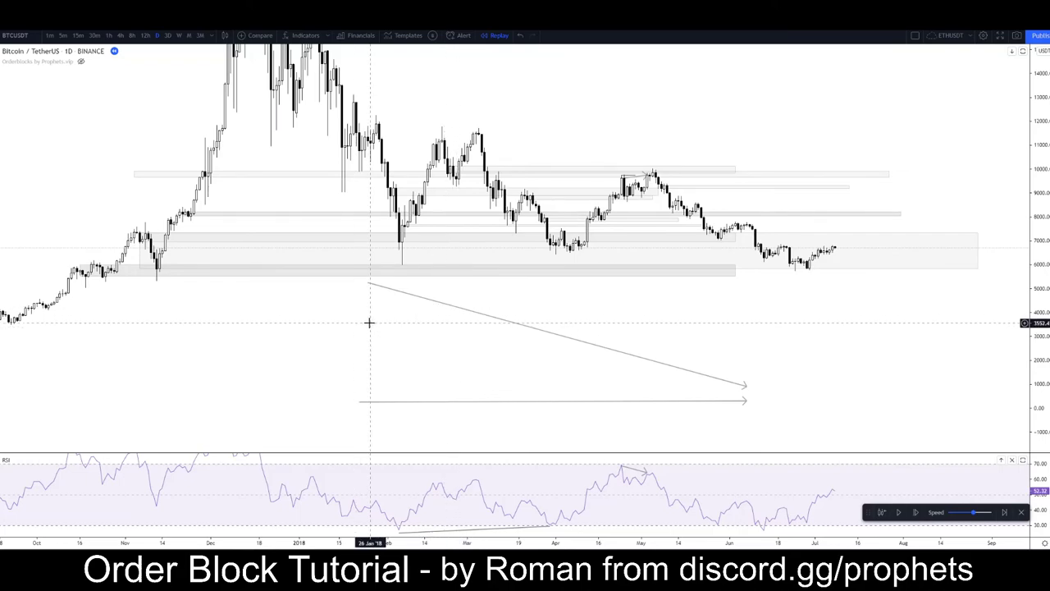
Remove all indicators and all drawings from the chart
right_click(370, 322)
left_click(458, 517)
right_click(368, 439)
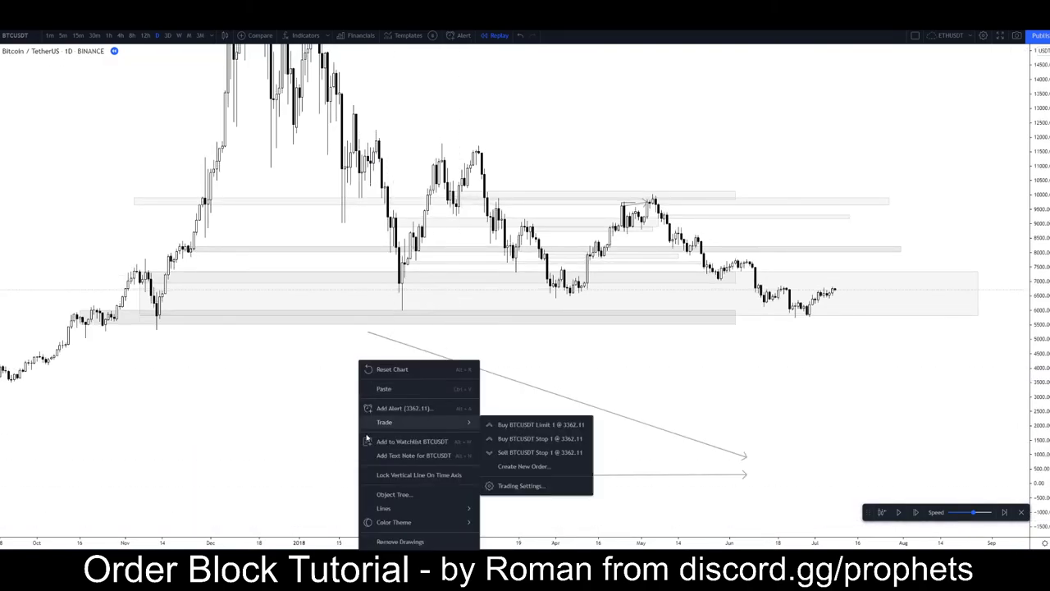
left_click(400, 541)
Draw an order block rectangle from the 9 May candle to mid-September 2018, spanning about 9,190–9,310
left_click_drag(473, 426, 370, 424)
scroll(607, 379, "up", 2)
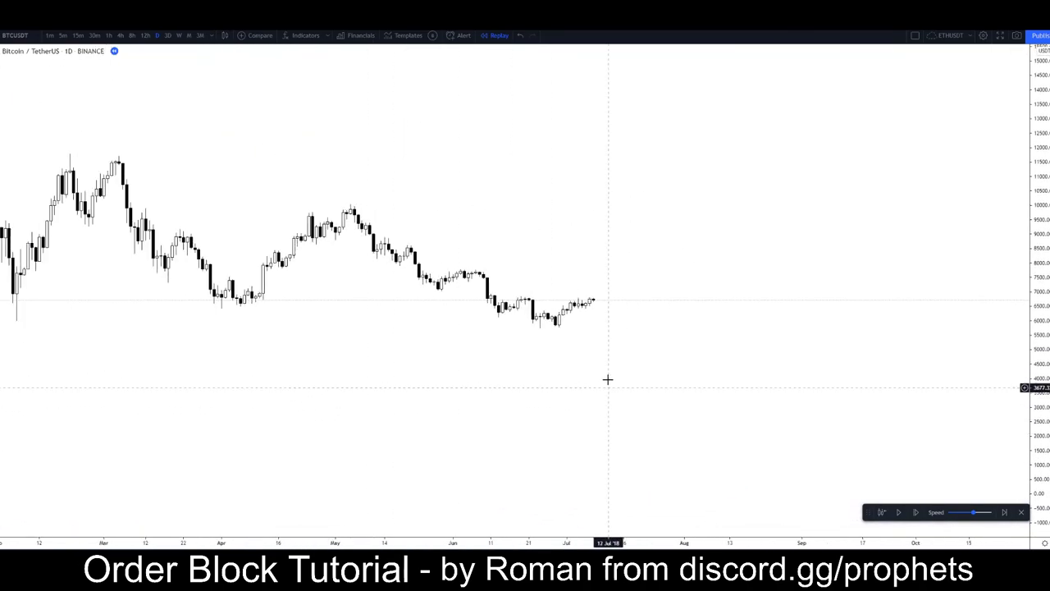
scroll(608, 379, "down", 3)
left_click_drag(783, 359, 738, 353)
left_click_drag(1039, 386, 1037, 210)
scroll(601, 259, "up", 5)
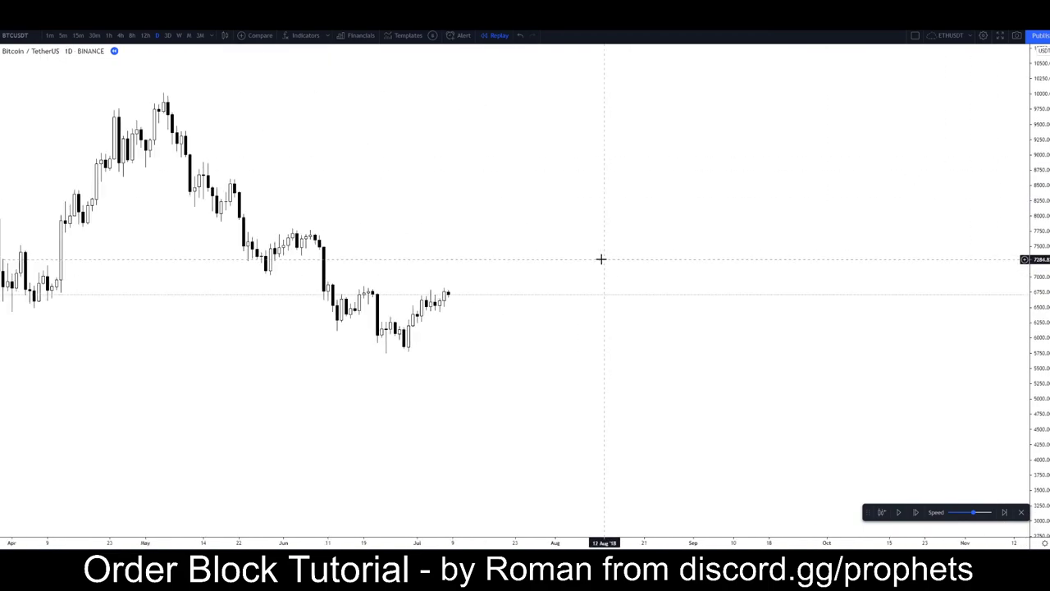
left_click_drag(275, 187, 414, 202)
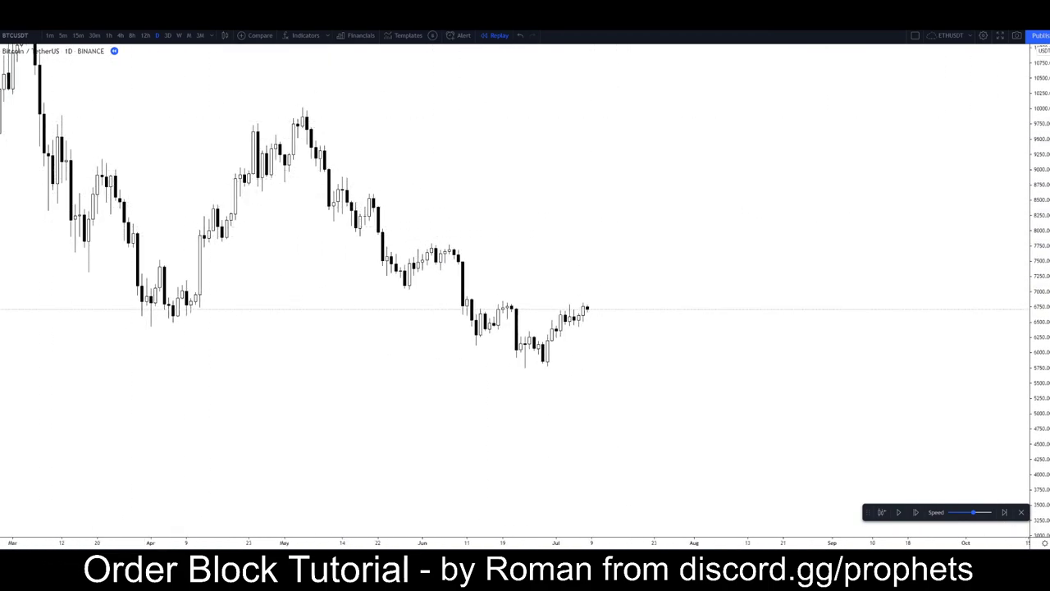
left_click(2, 102)
left_click(25, 155)
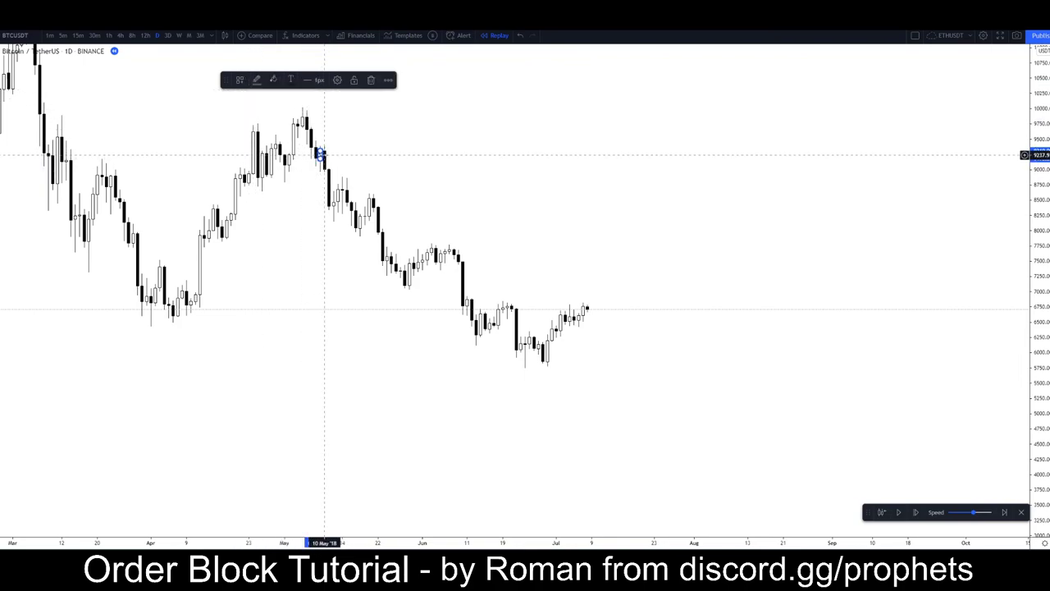
left_click(907, 157)
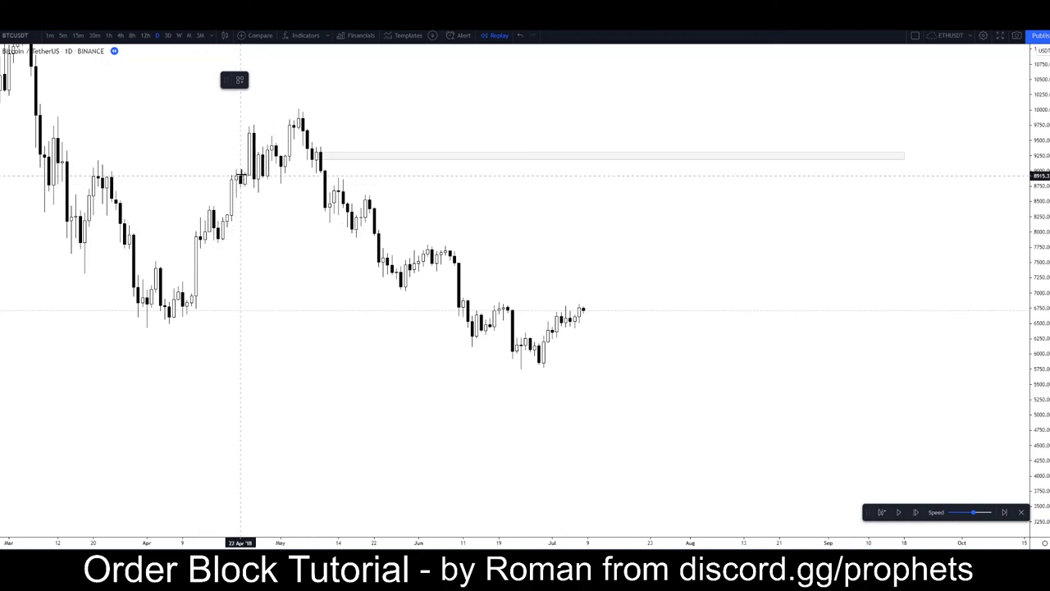
Draw an order block rectangle from the 22 April candle to 18 September, spanning about 8,790–8,915
left_click(242, 181)
left_click_drag(242, 180, 913, 181)
left_click(704, 285)
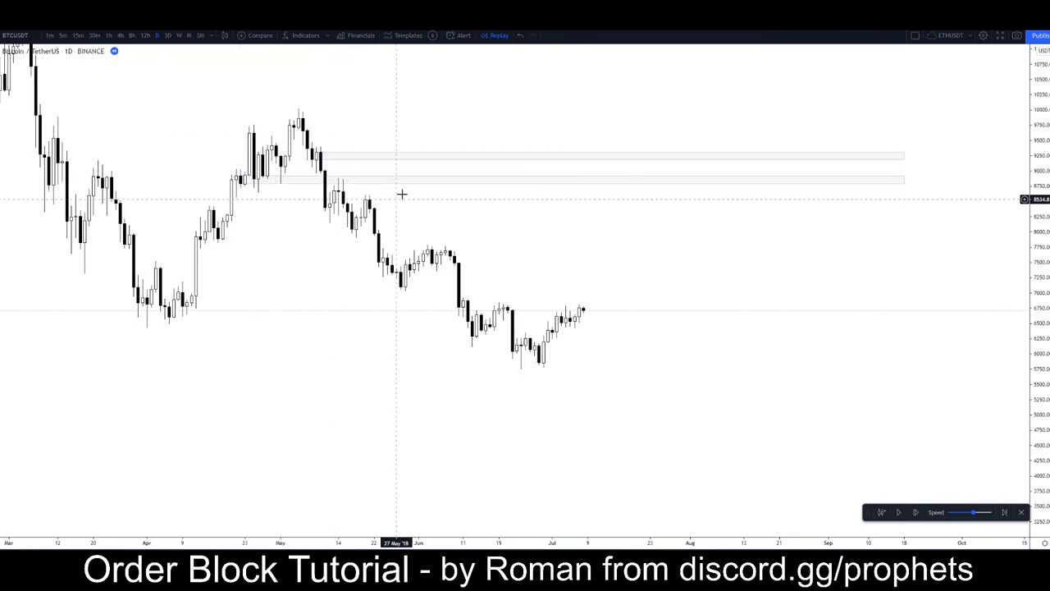
Extend the start of the order block at about 8,790–8,915 back to the early February 2018 candles
left_click_drag(338, 262, 314, 270)
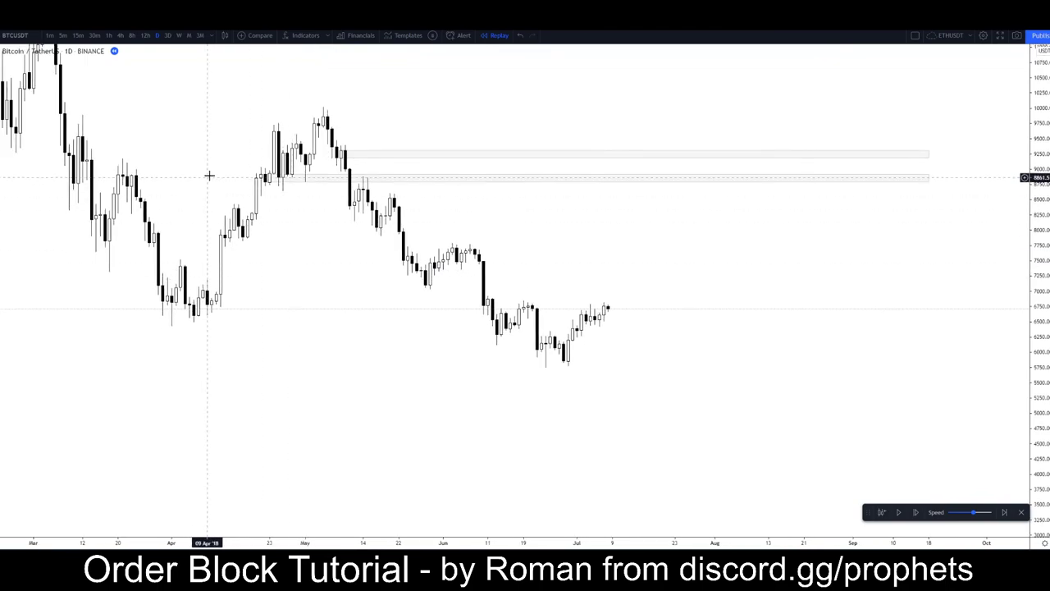
left_click(263, 177)
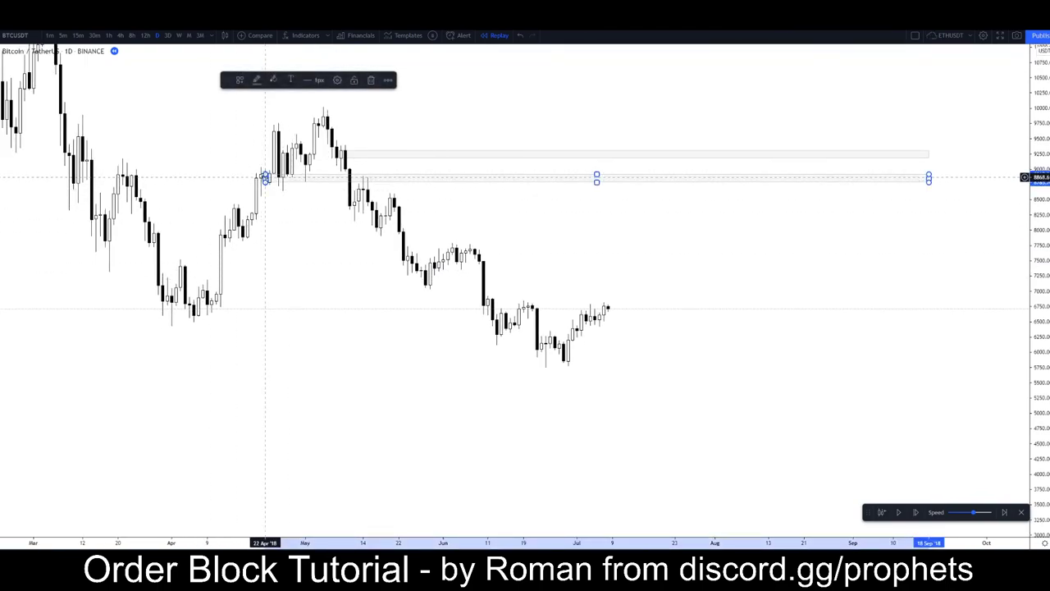
left_click_drag(264, 177, 74, 178)
scroll(100, 265, "down", 3)
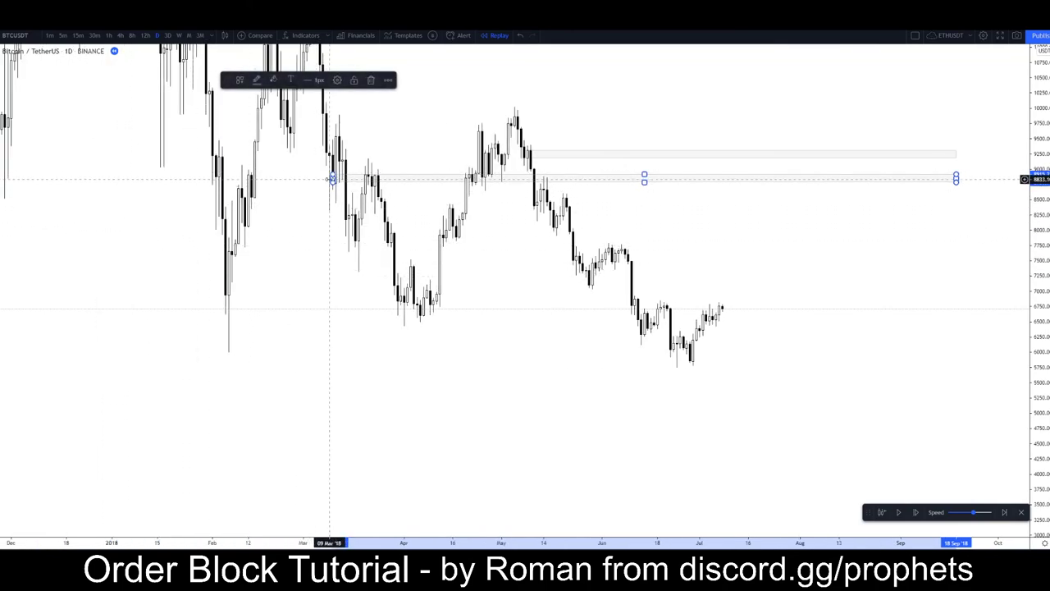
left_click_drag(330, 178, 216, 179)
left_click(189, 218)
scroll(270, 244, "up", 3)
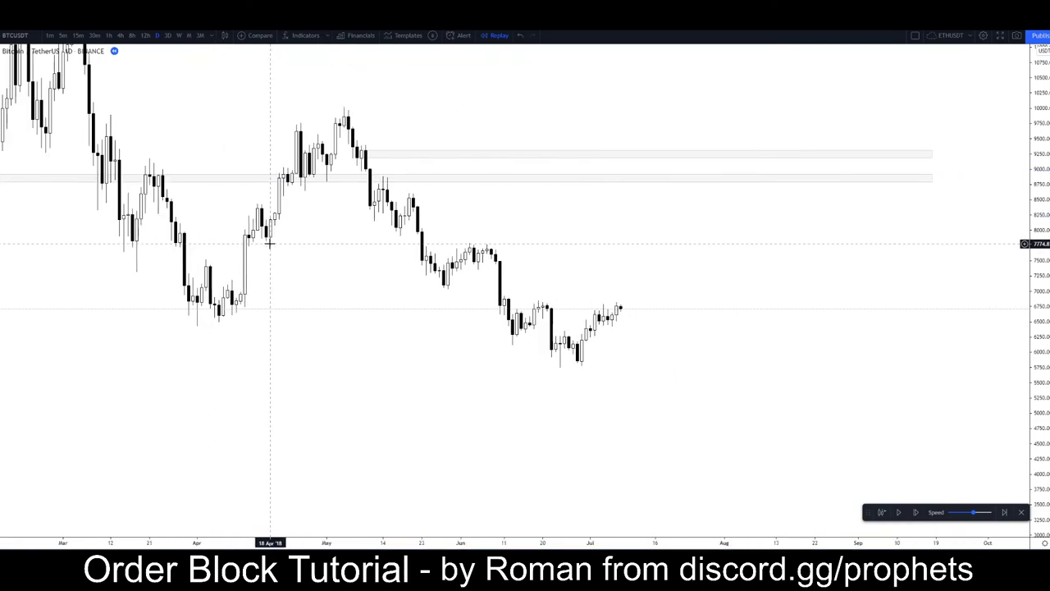
Draw an order block rectangle from 8 April to 5 August, spanning about 7,867–7,945
left_click_drag(300, 334, 621, 329)
left_click_drag(738, 329, 527, 317)
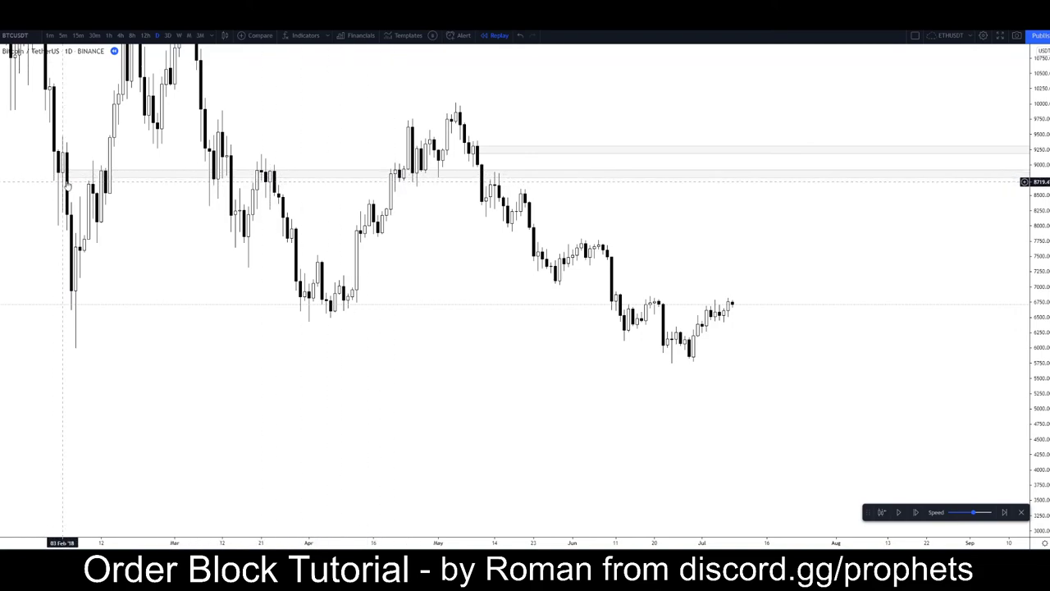
scroll(506, 349, "up", 2)
left_click_drag(341, 354, 265, 348)
scroll(361, 352, "down", 1)
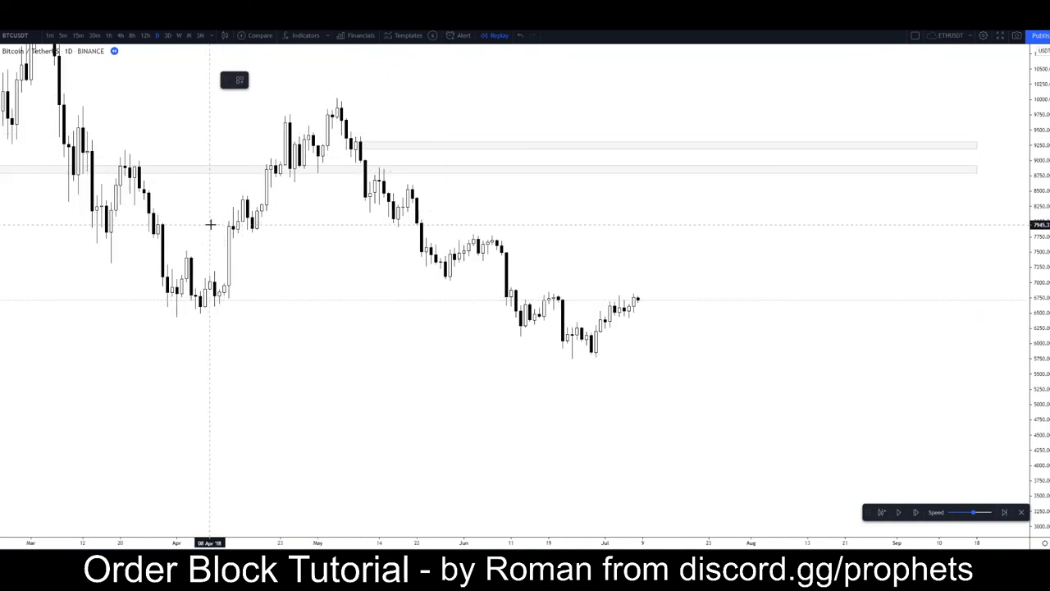
mouse_move(210, 226)
left_mouse_down()
mouse_move(719, 241)
mouse_move(774, 228)
left_mouse_up()
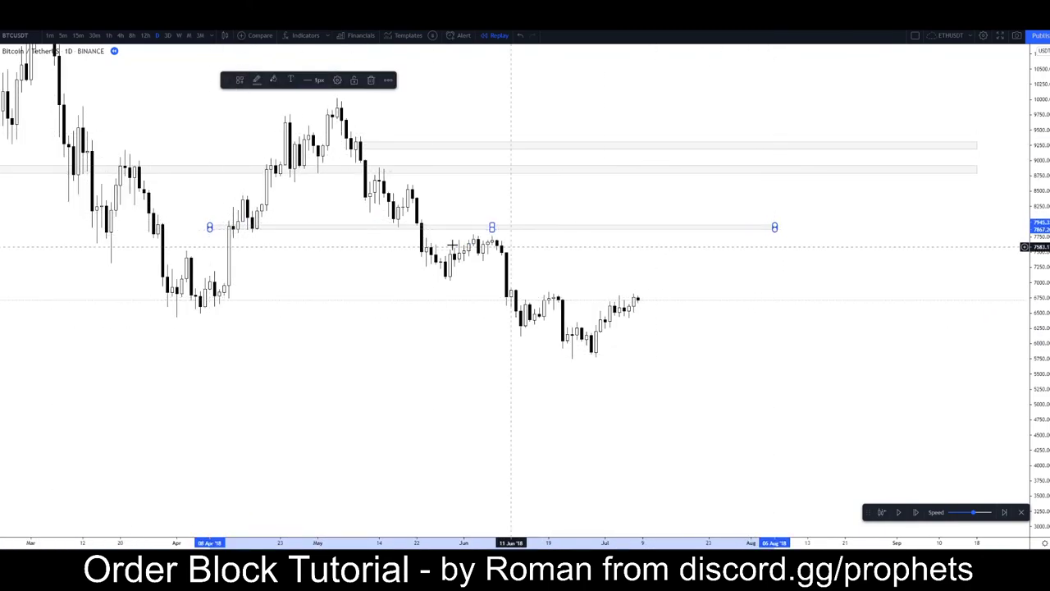
left_click(647, 362)
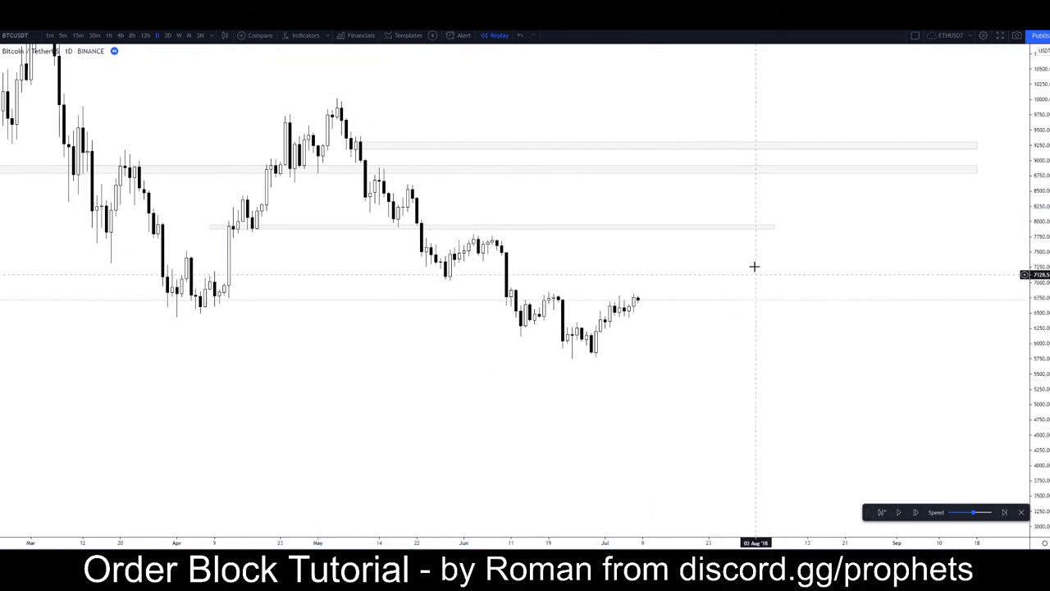
Draw an order block rectangle from the 11 June candle to late August, spanning about 6,770–6,870
left_click(1, 126)
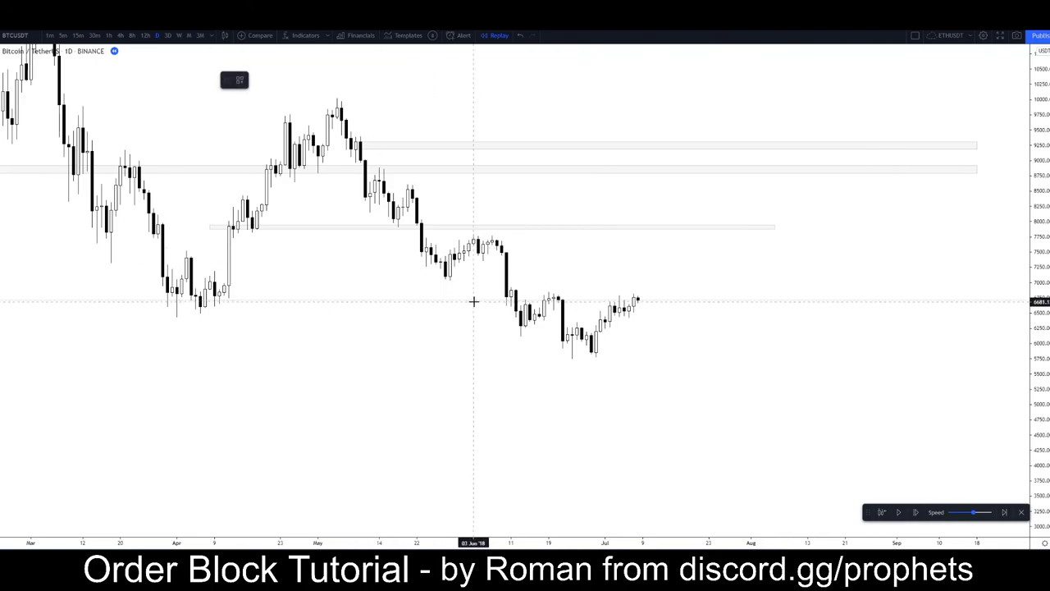
left_click_drag(510, 292, 868, 293)
left_click(749, 357)
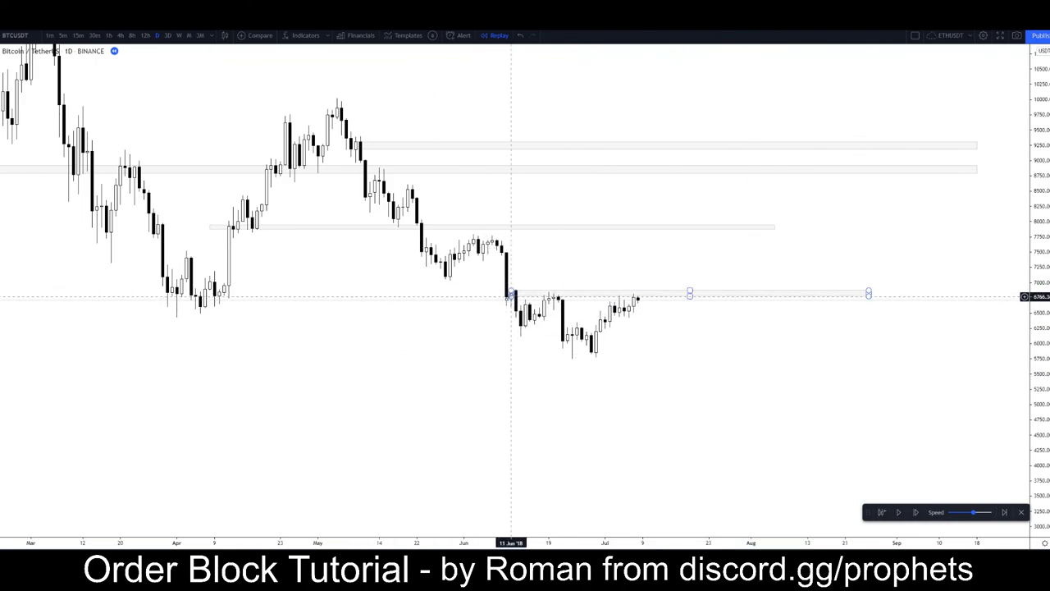
left_click(511, 296)
left_click(475, 338)
left_click(511, 294)
left_click(515, 304)
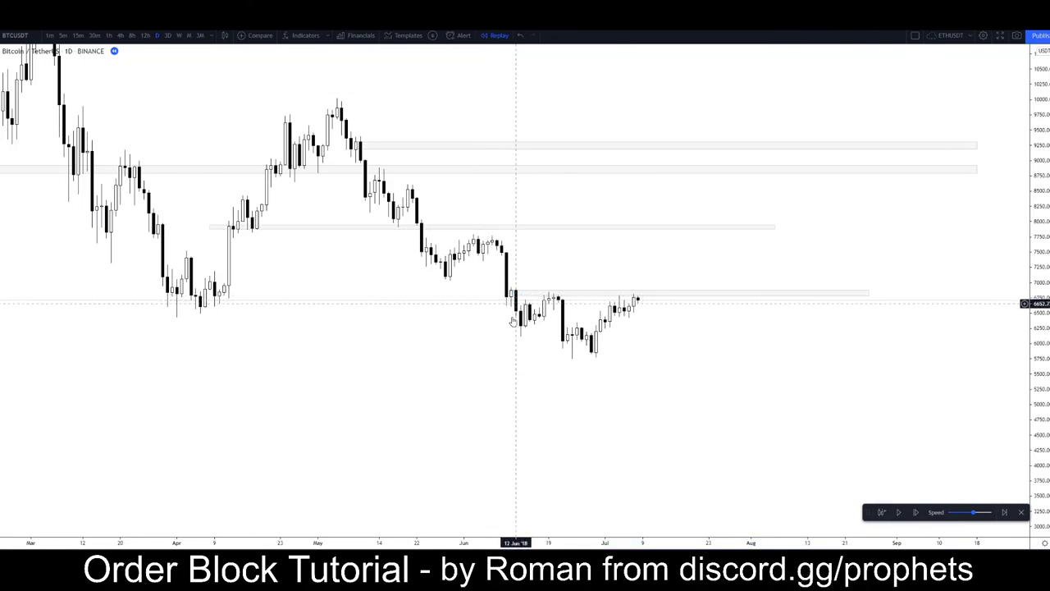
left_click(554, 293)
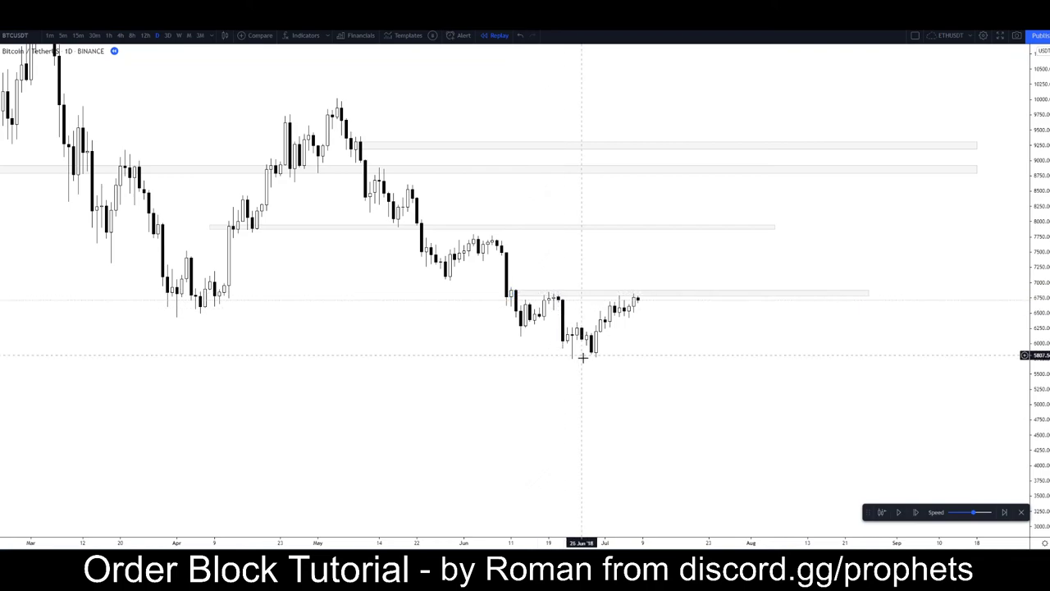
scroll(473, 405, "down", 4)
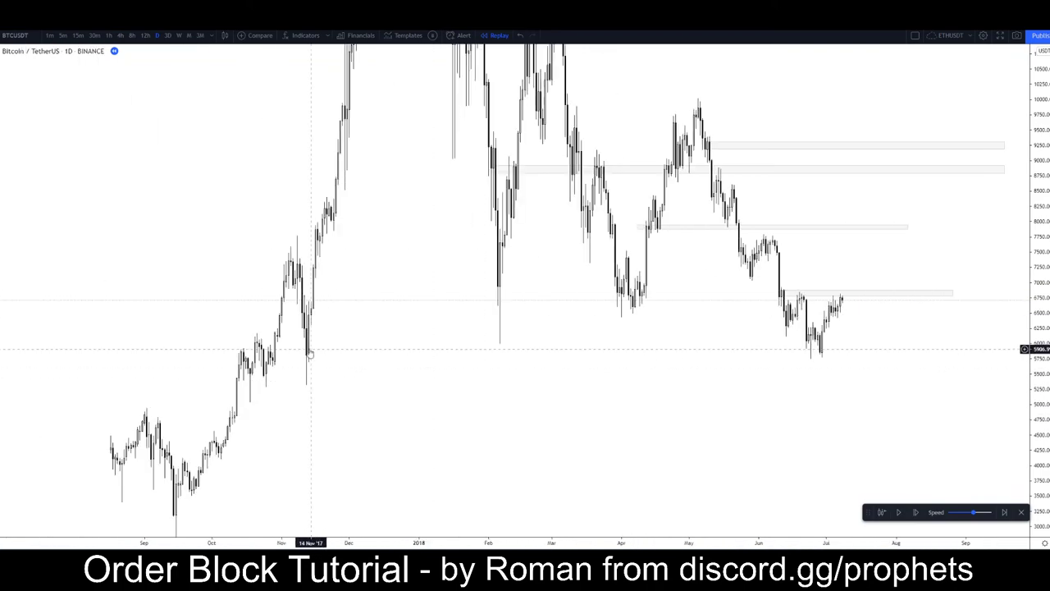
Play the bar replay forward a few daily candles to about 11 July 2018 and pause it
scroll(416, 406, "up", 2)
scroll(416, 406, "up", 3)
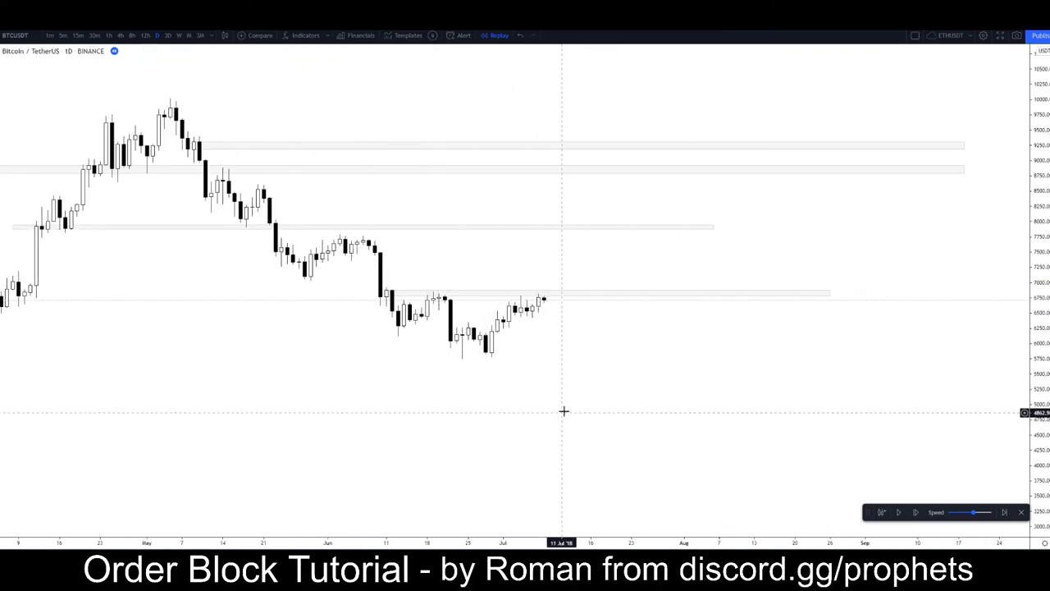
left_click_drag(563, 410, 668, 292)
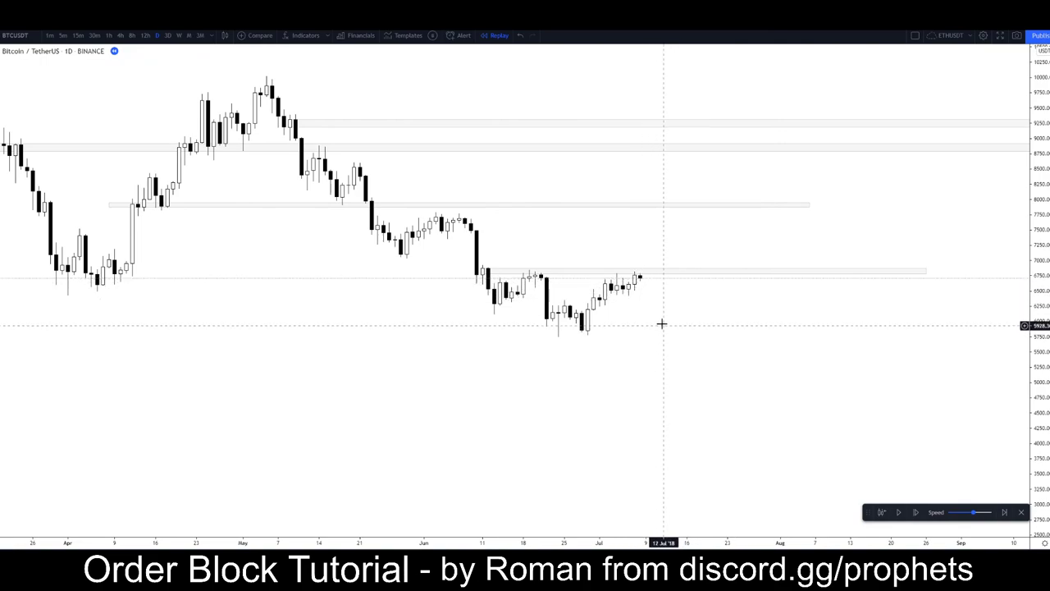
scroll(664, 310, "down", 3)
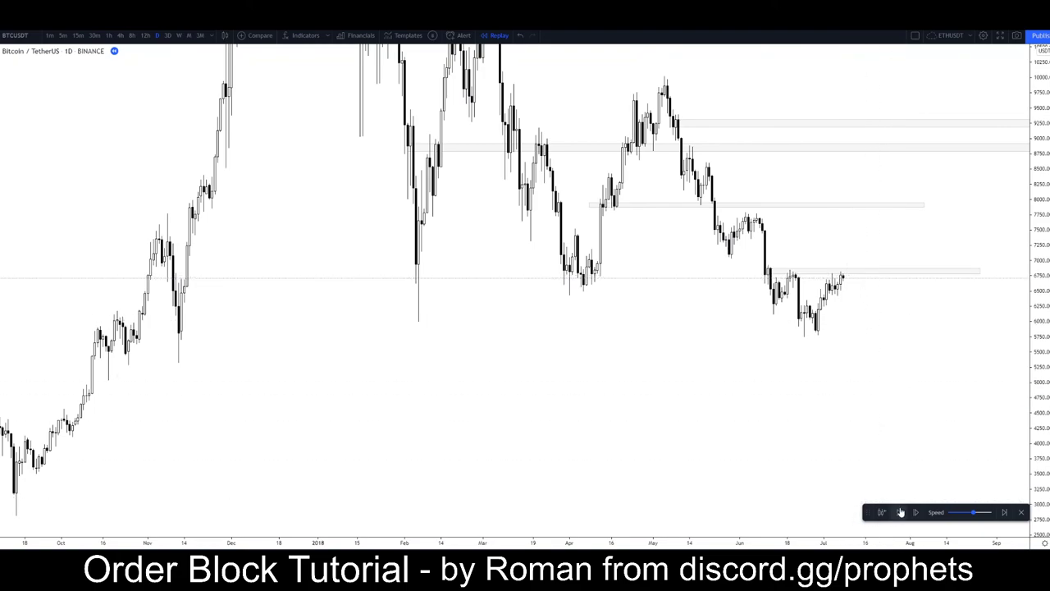
left_click(901, 512)
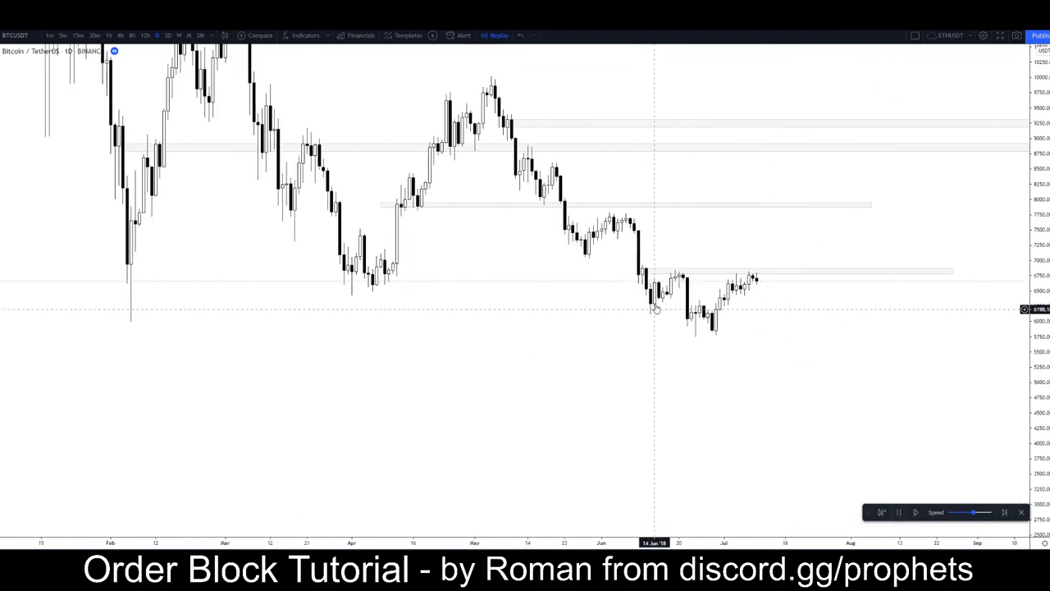
left_click(899, 513)
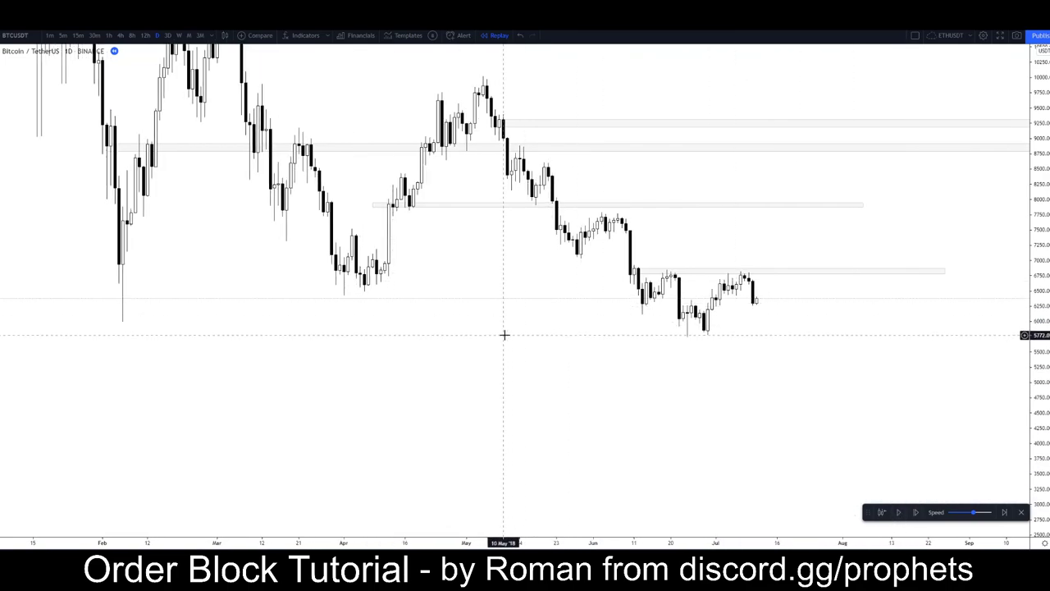
left_click_drag(504, 335, 640, 347)
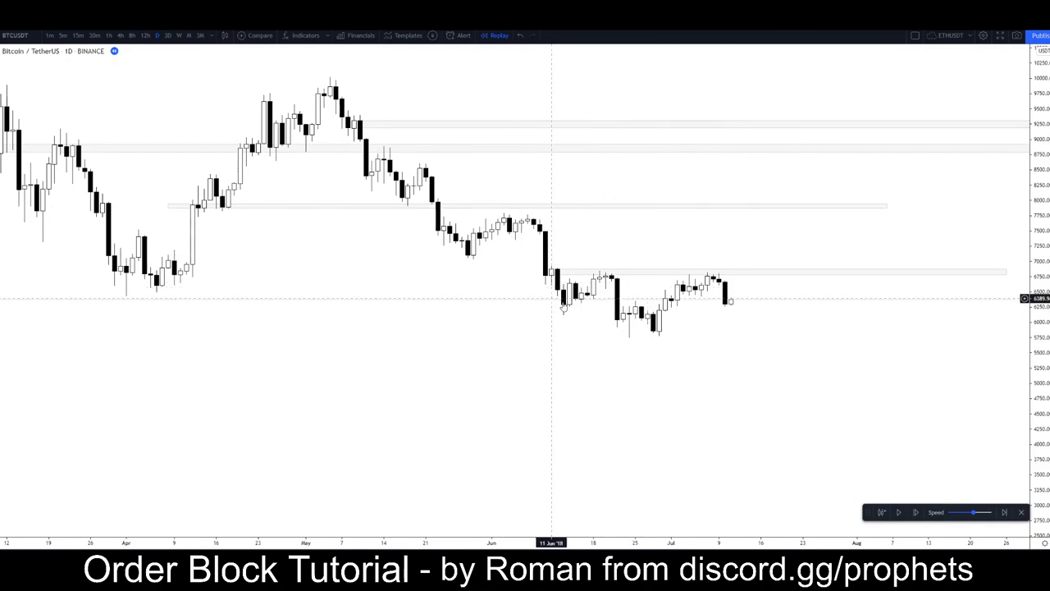
scroll(865, 340, "down", 2)
left_click_drag(880, 338, 665, 348)
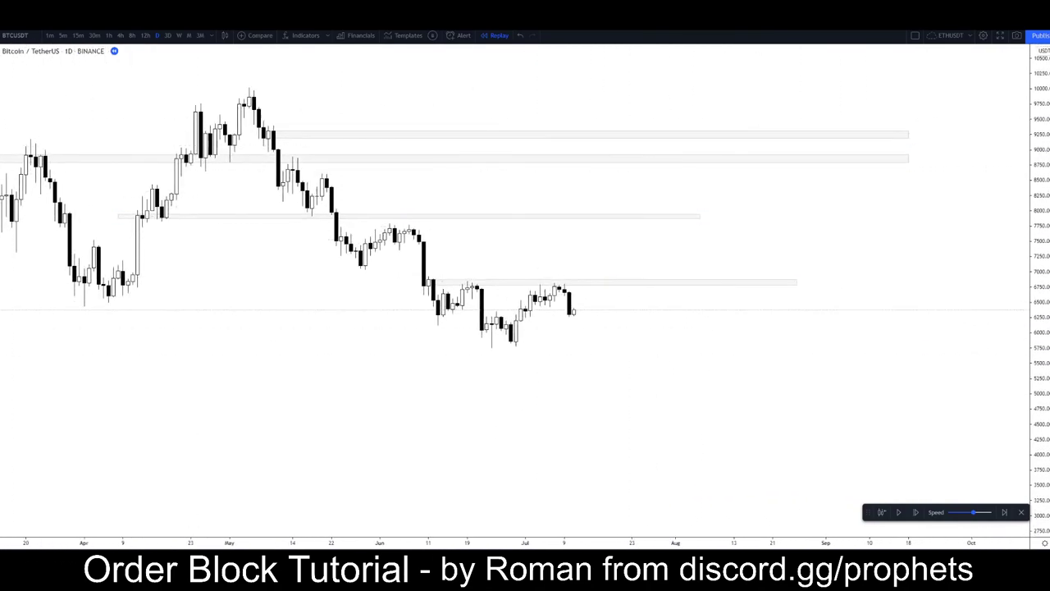
Try out an illustrative zigzag path beyond the latest candle, running from early July to 5 September, and undo it
left_click(1, 68)
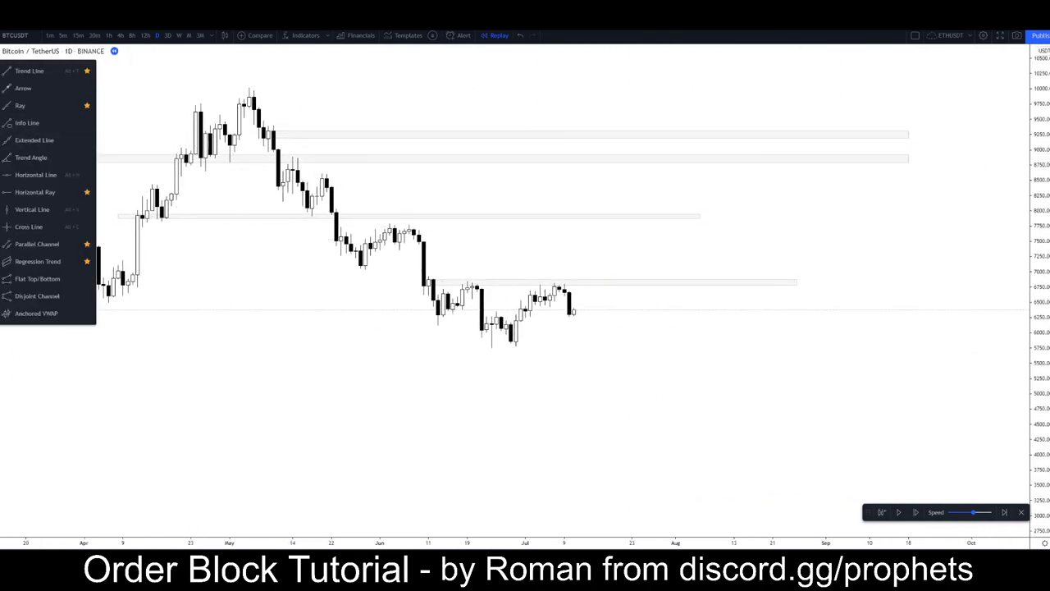
left_click(0, 84)
scroll(295, 255, "down", 3)
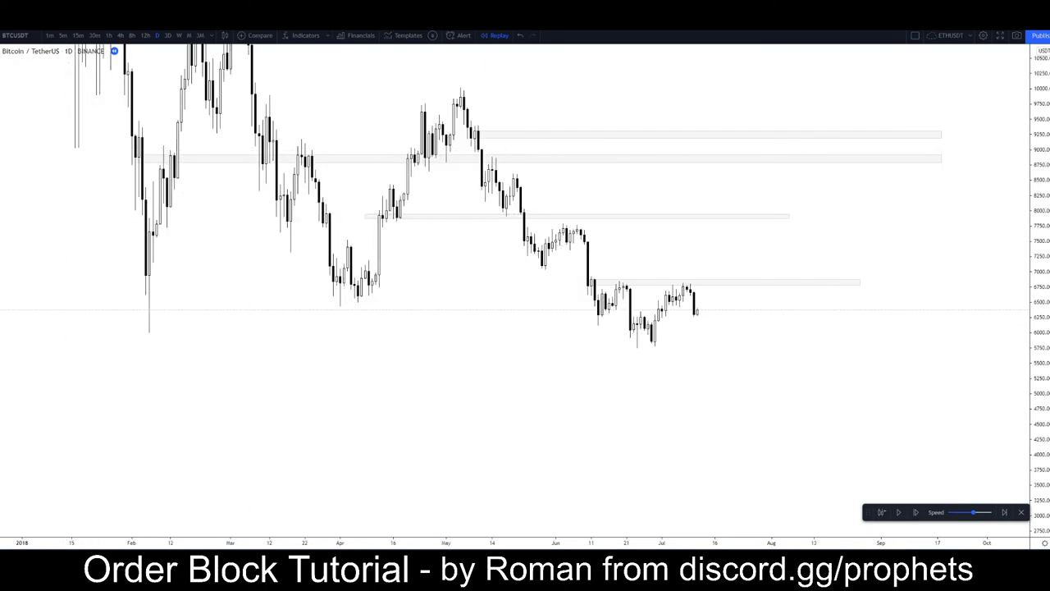
left_click(1, 67)
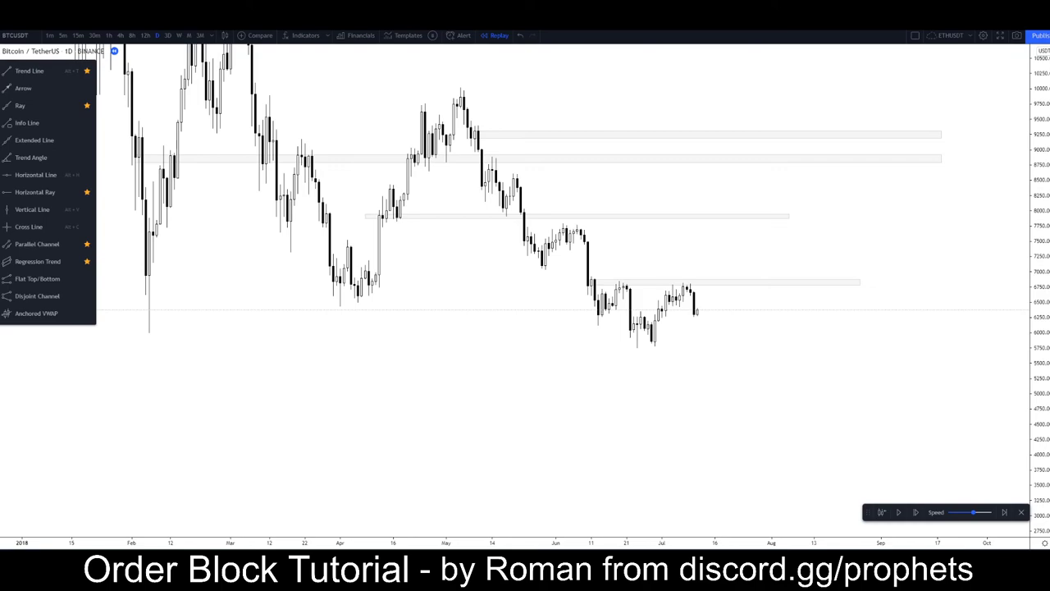
left_click(1, 102)
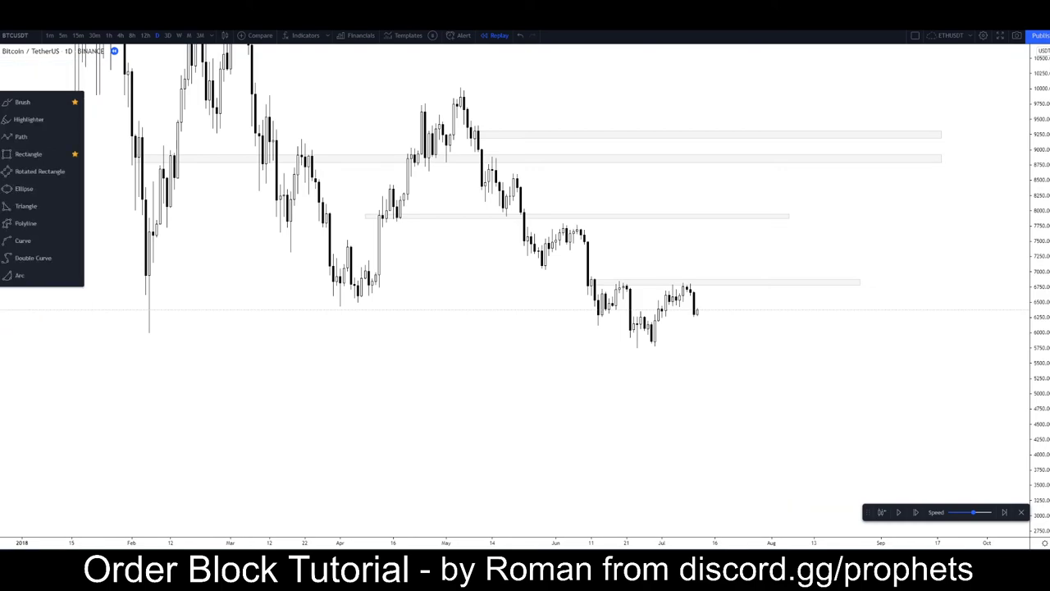
left_click(37, 154)
scroll(546, 290, "up", 2)
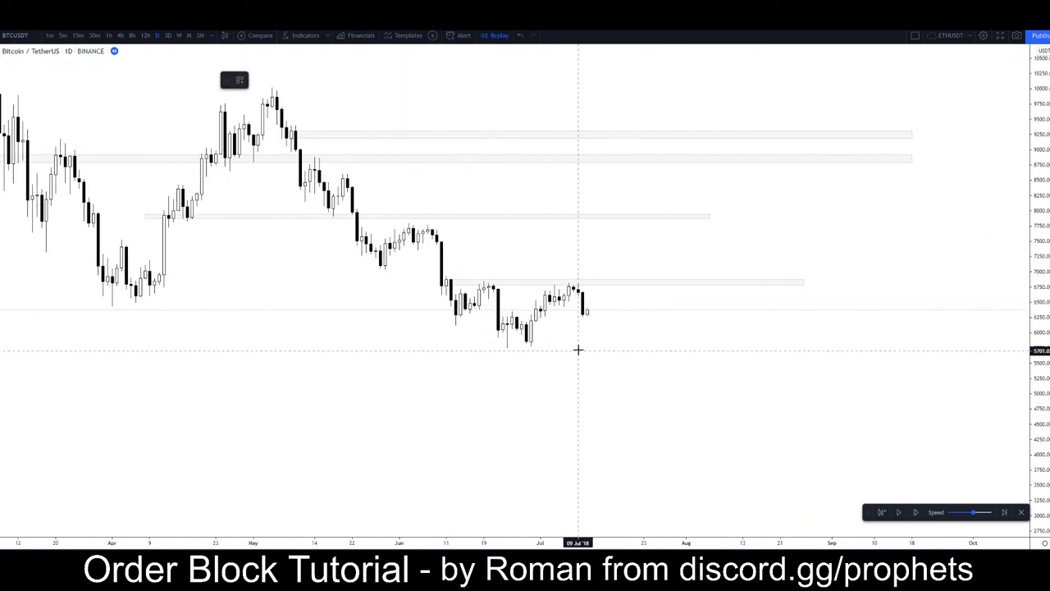
left_click(615, 278)
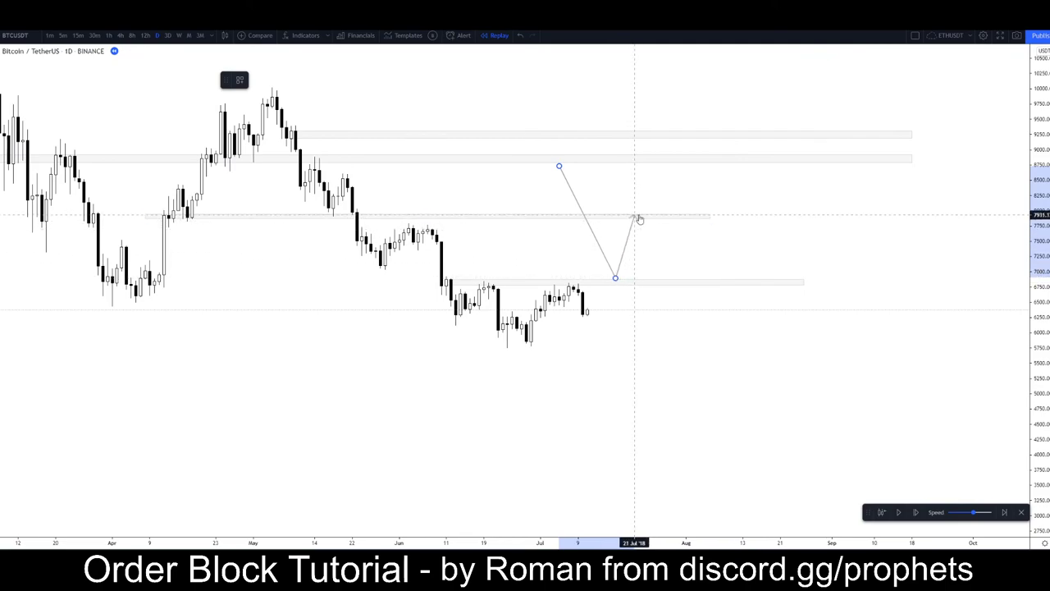
left_click(644, 218)
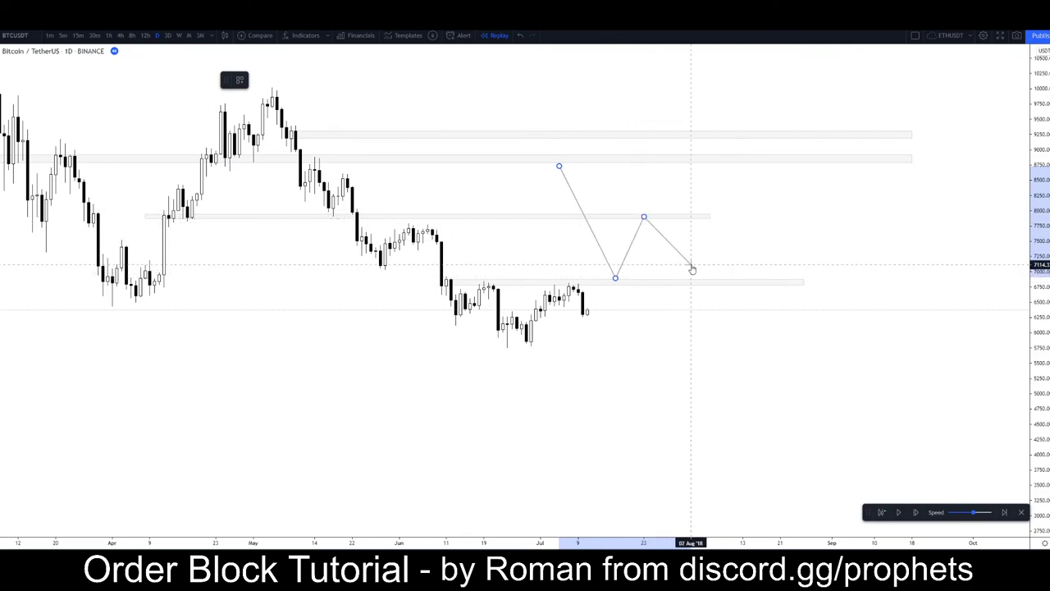
left_click(677, 265)
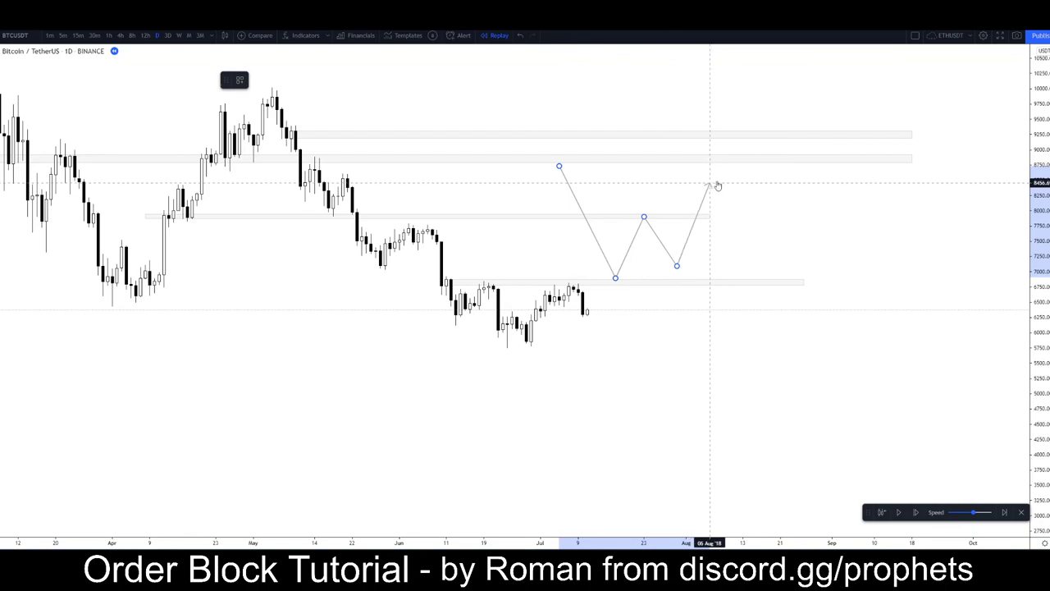
left_click(720, 181)
left_click(775, 237)
left_click(799, 214)
double_click(850, 338)
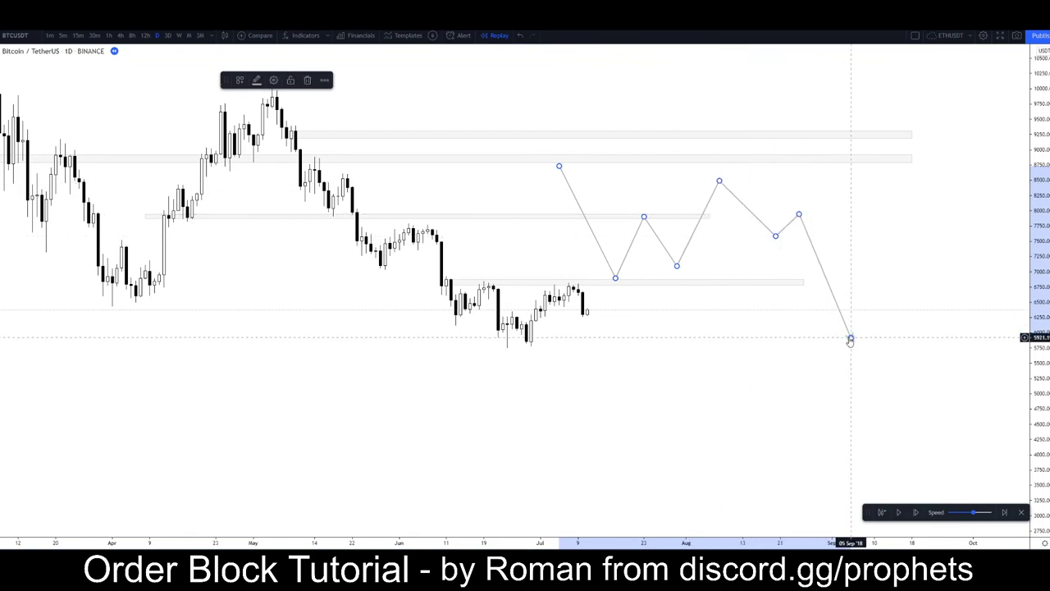
key("ctrl+z")
Draw a path through the June and early July swing highs and lows, projecting a mid-July dip and a rise to the lowest order block
right_click(623, 389)
left_click(329, 401)
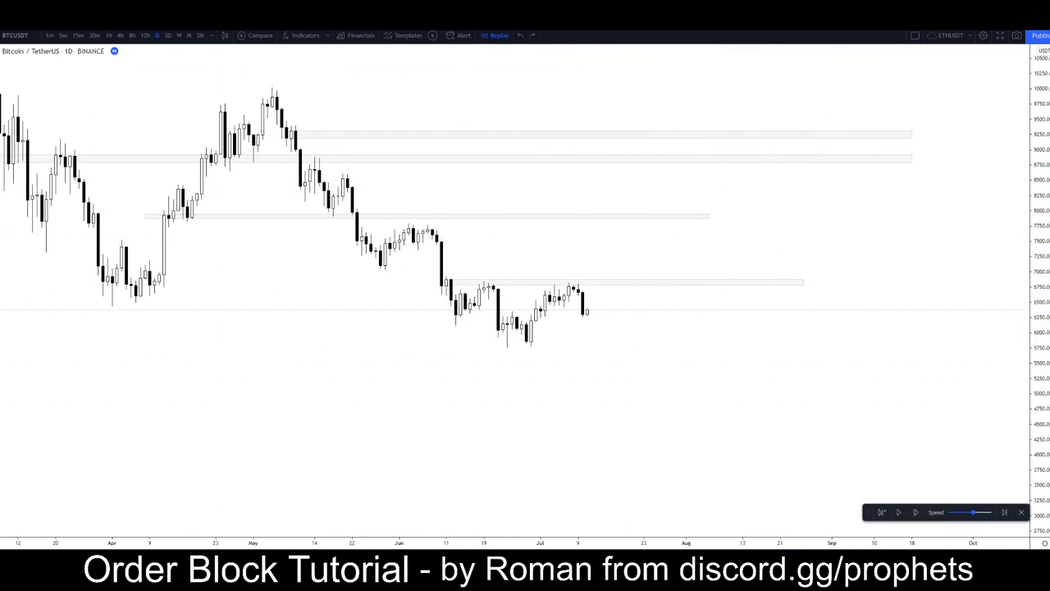
left_click(426, 224)
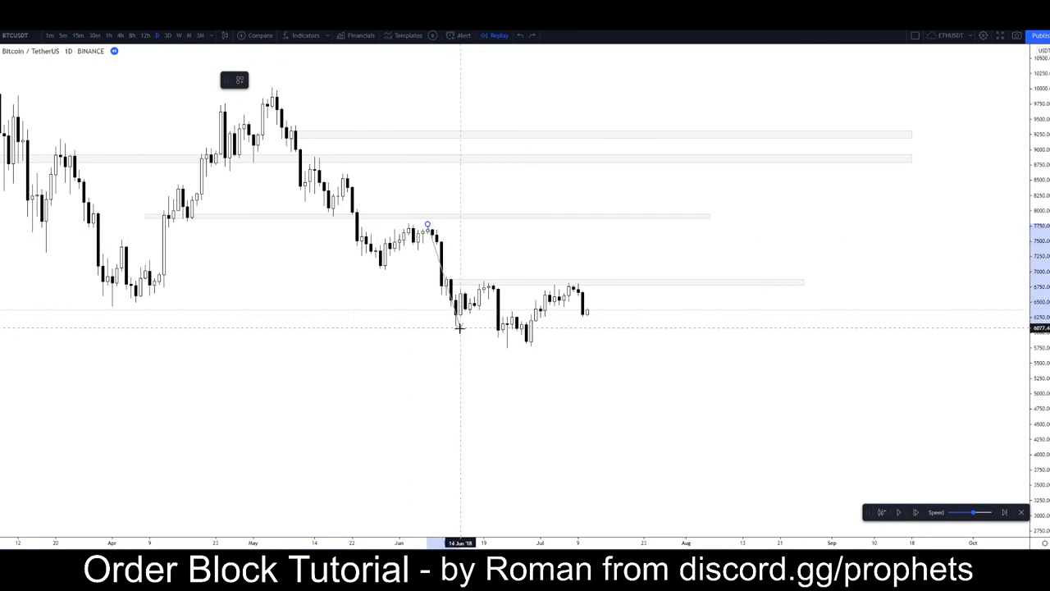
left_click(498, 279)
left_click(526, 344)
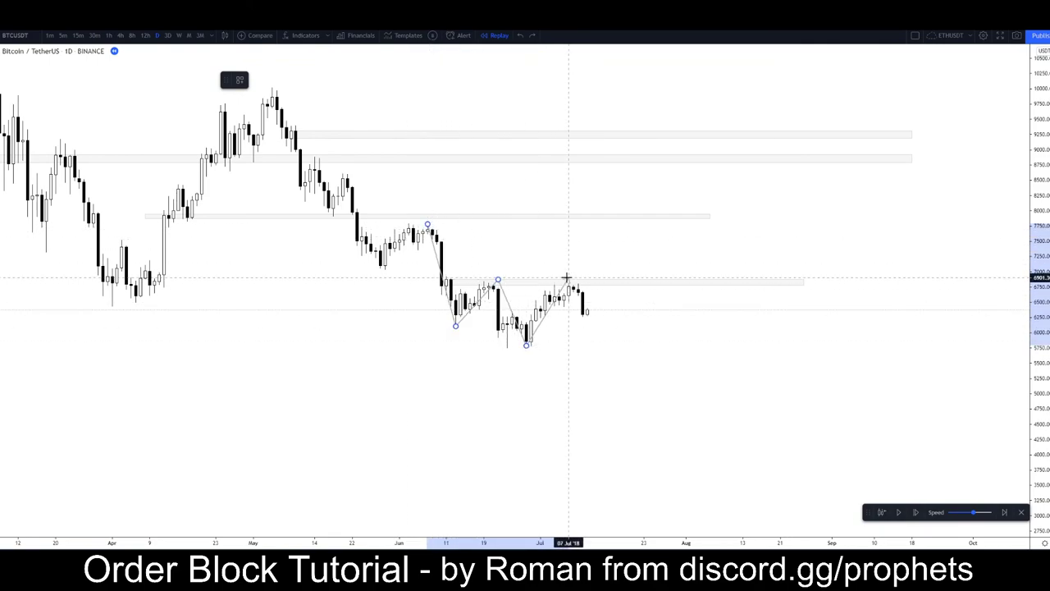
left_click(569, 282)
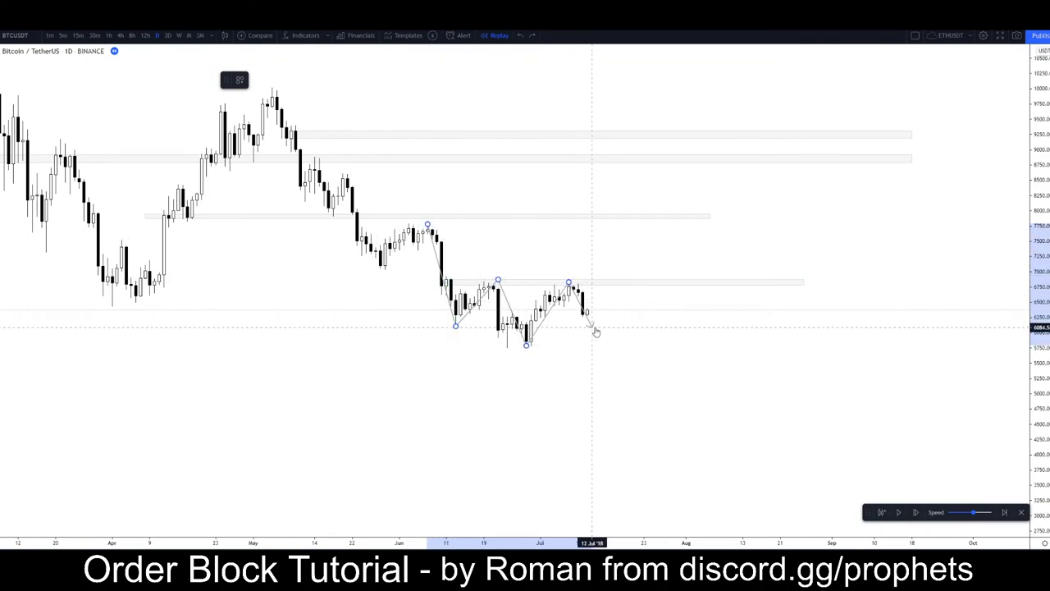
double_click(621, 285)
left_click(616, 392)
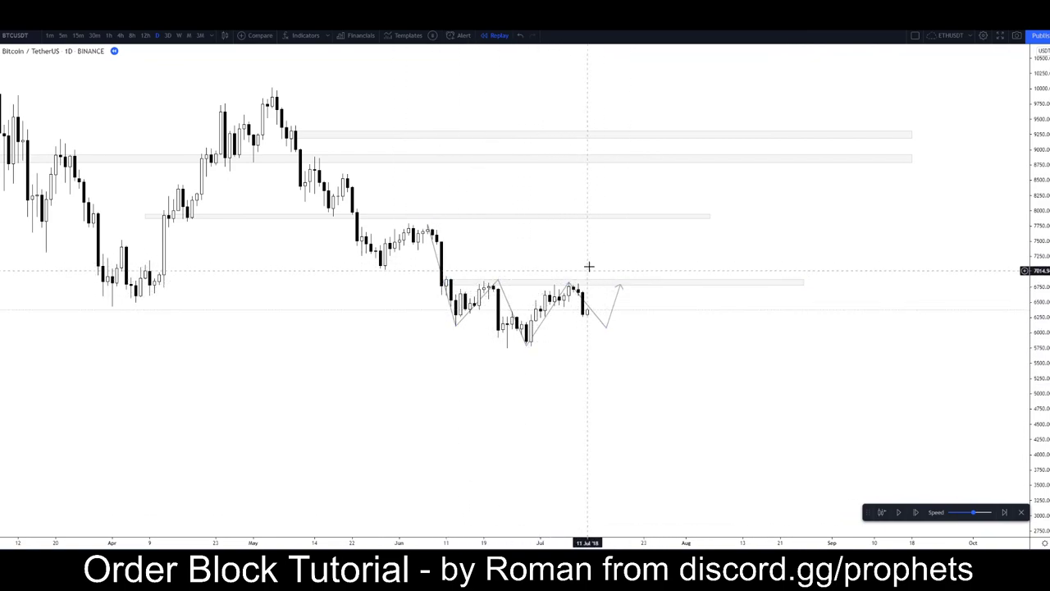
Draw a horizontal line at about 6,600 from the early April low to mid-August
scroll(558, 258, "down", 1)
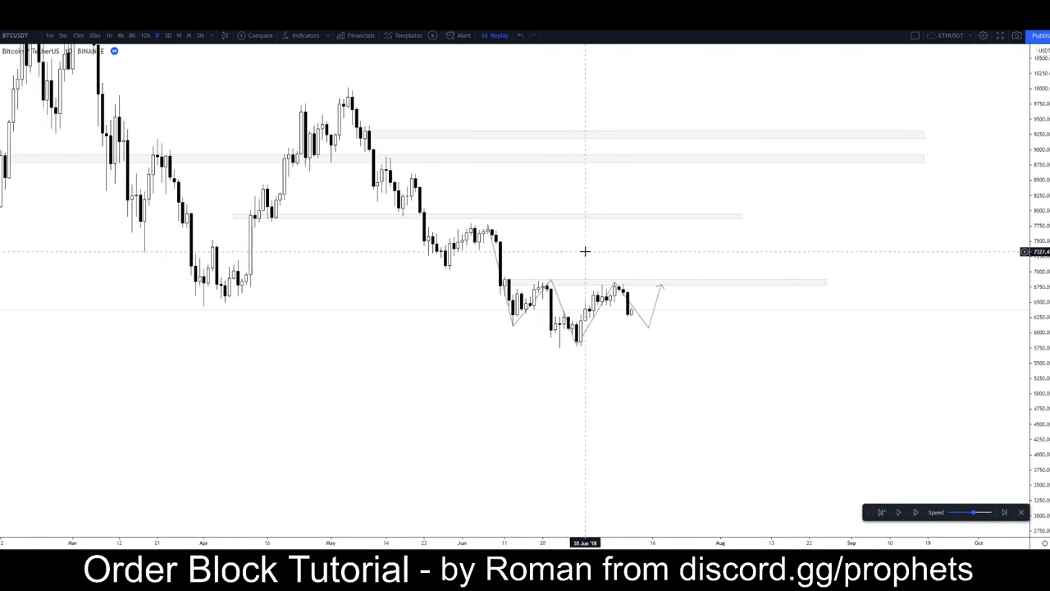
left_click(613, 283)
left_click(618, 272)
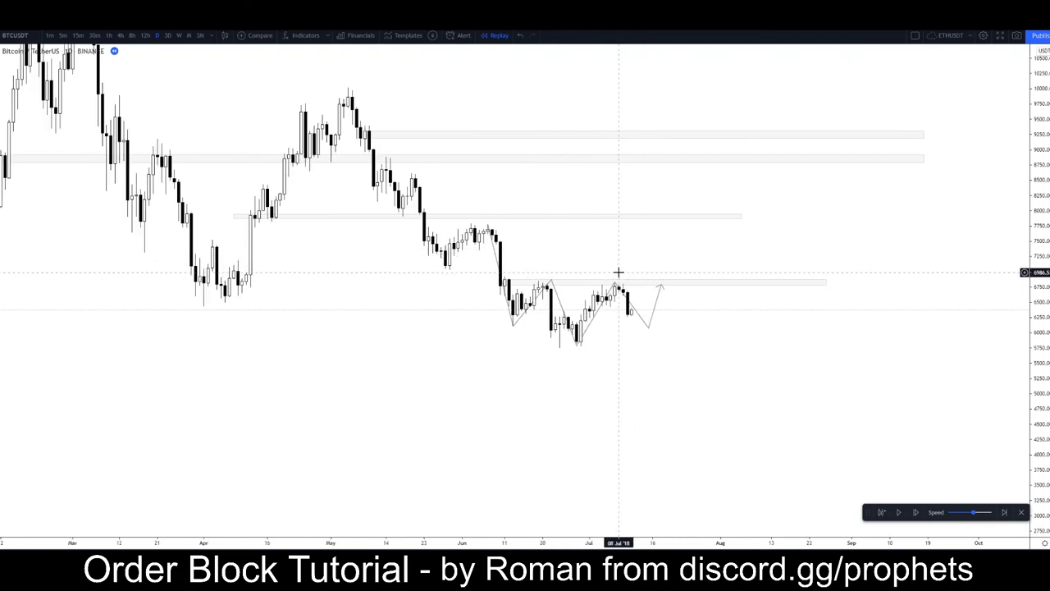
scroll(619, 262, "down", 2)
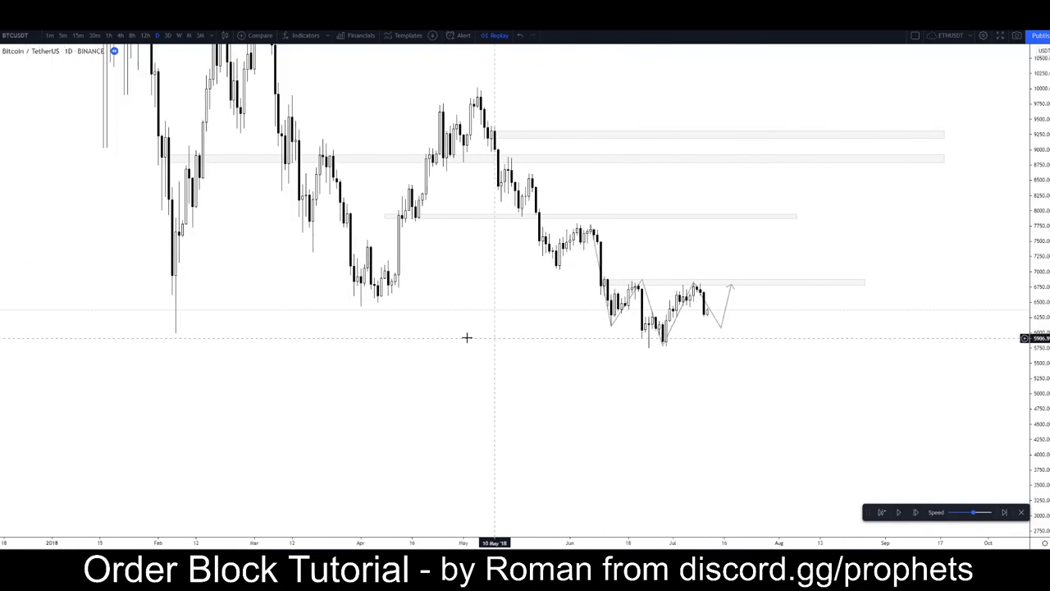
left_click(379, 295)
left_click(834, 296, "shift")
left_click_drag(629, 424, 713, 411)
scroll(623, 389, "up", 4)
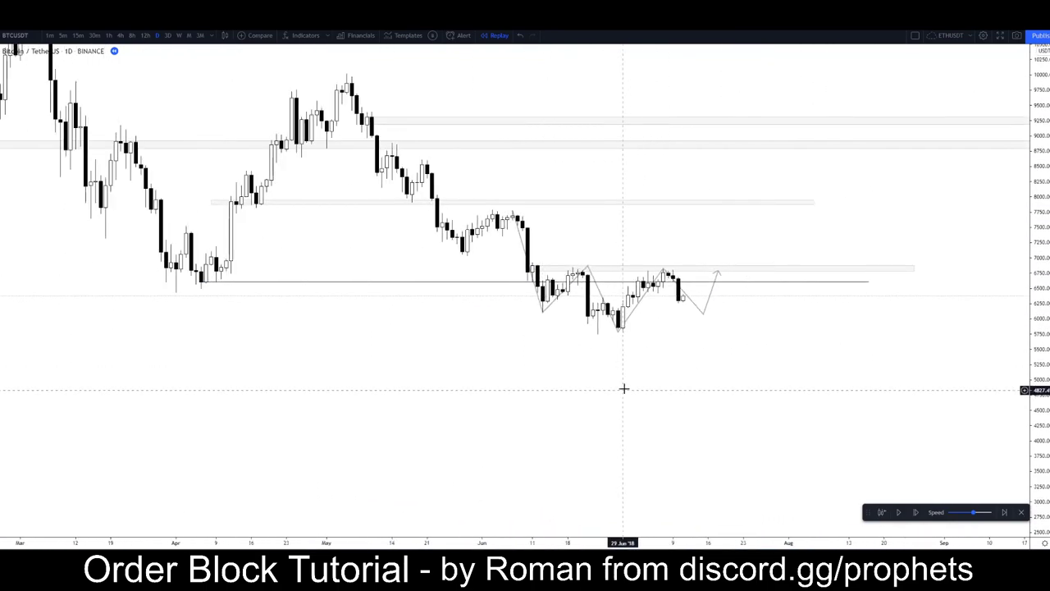
left_click_drag(733, 355, 709, 362)
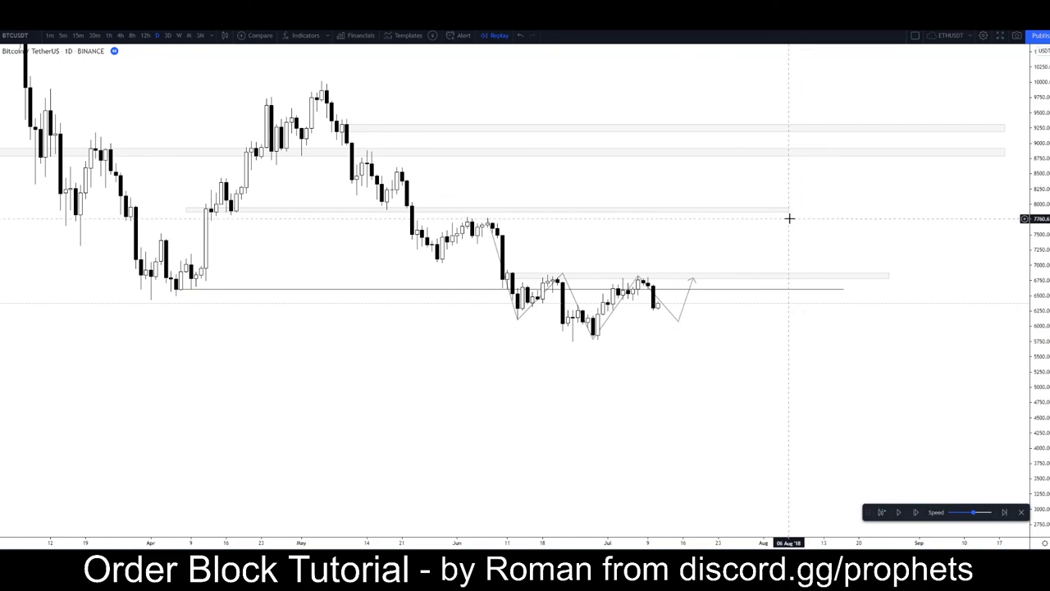
Resize the third order block down to run from the late March candle to 12 September, spanning about 7,800–7,920
mouse_move(787, 210)
left_mouse_down()
mouse_move(938, 222)
mouse_move(974, 208)
left_mouse_up()
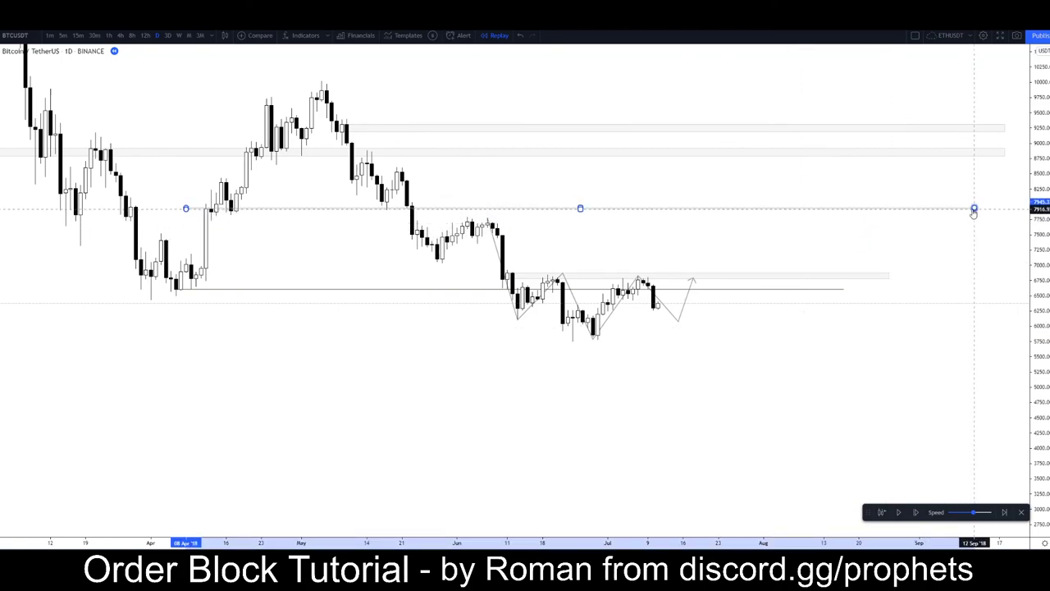
mouse_move(183, 209)
left_mouse_down()
mouse_move(122, 209)
mouse_move(129, 216)
left_mouse_up()
left_click(247, 375)
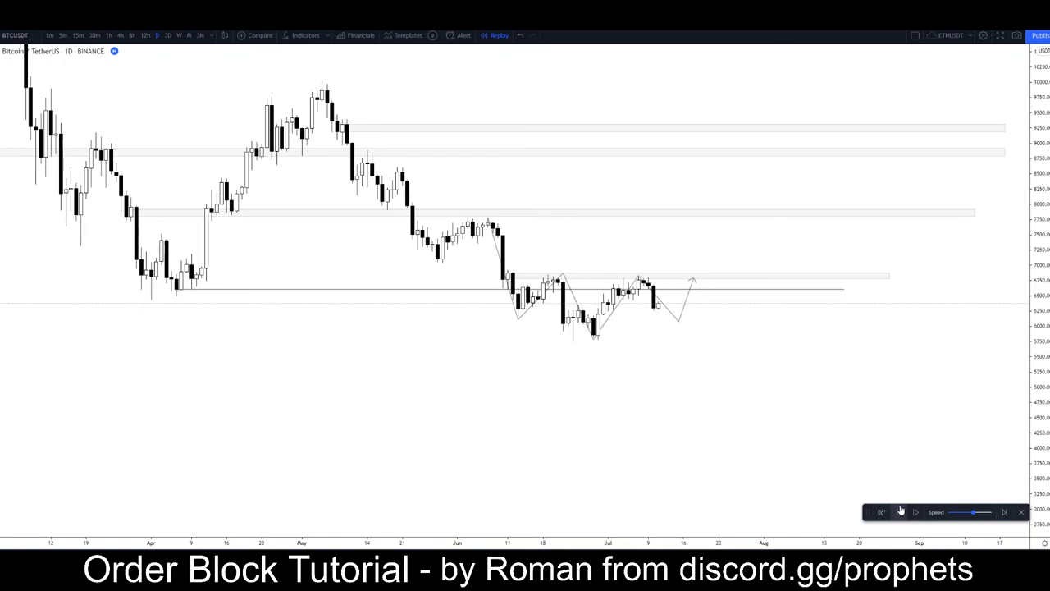
Play the bar replay on to about 7 August 2018, pausing around 26 July to inspect the retest of the resized order block
left_click(900, 511)
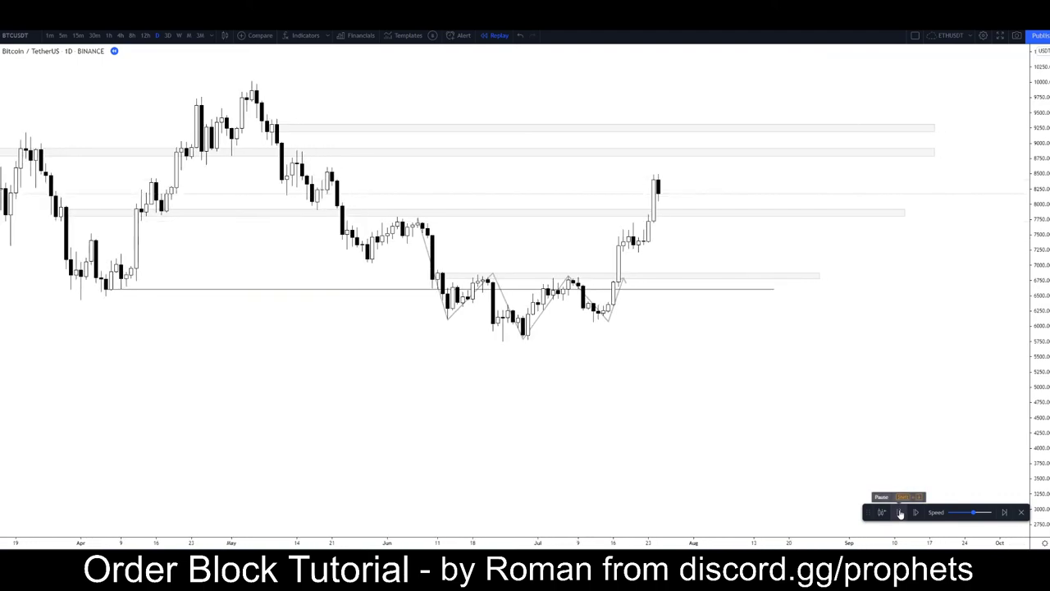
left_click(900, 513)
left_click_drag(626, 387, 722, 246)
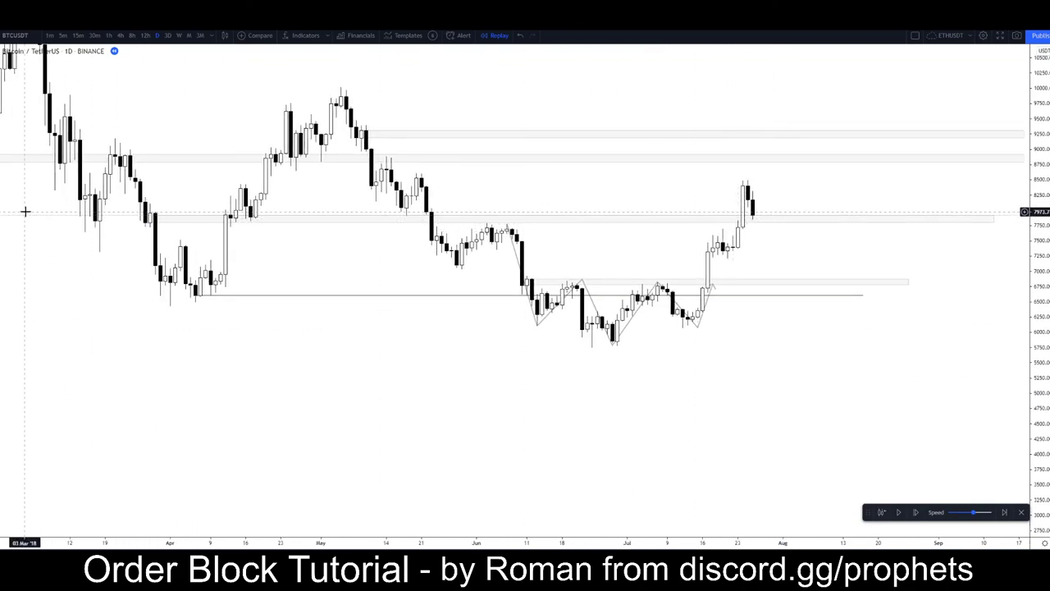
left_click_drag(457, 364, 455, 393)
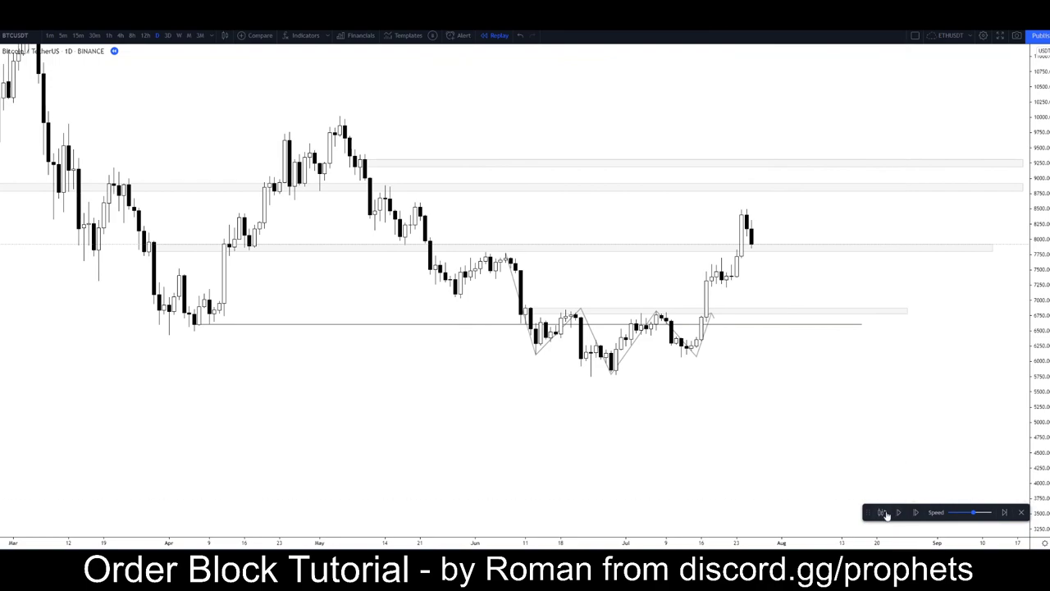
left_click(900, 513)
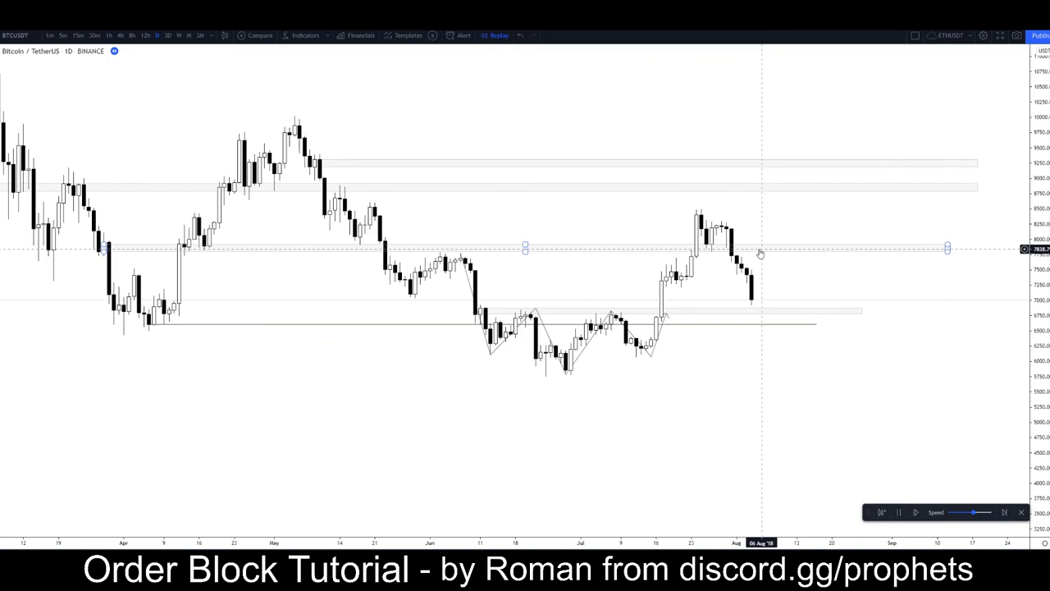
left_click(771, 328)
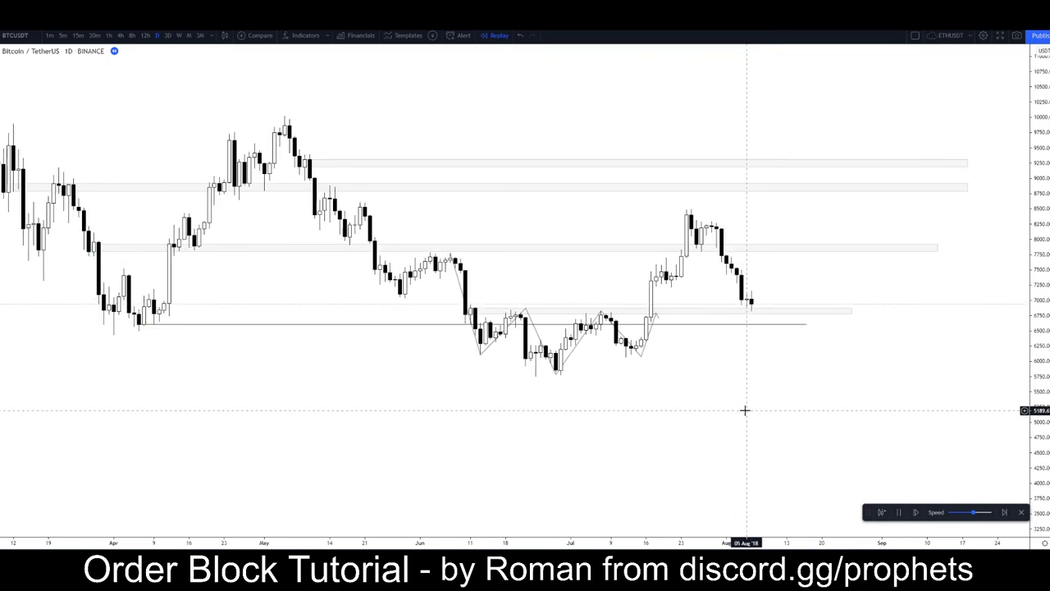
Delete the zigzag path traced over the June and July swings
right_click(616, 380)
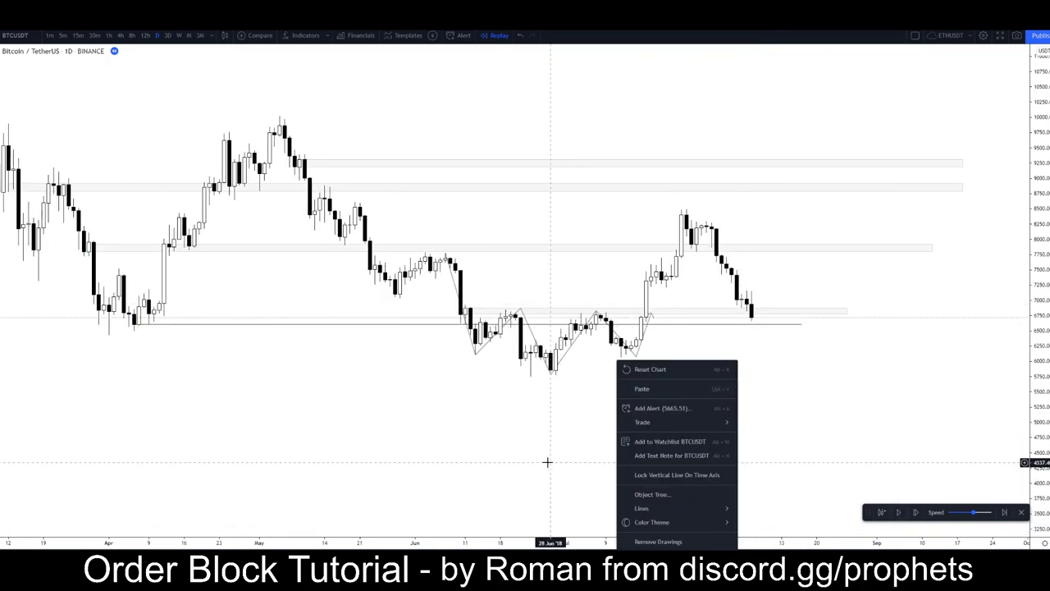
left_click(548, 462)
key("Delete")
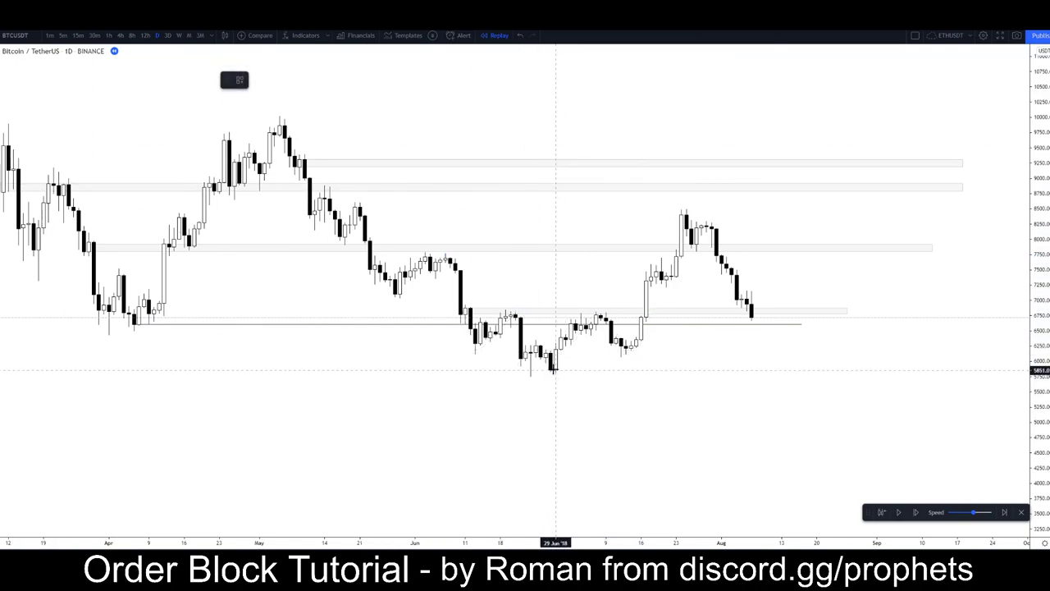
Draw a rising trend line from the 24 June low at about 5,750 to about 7,900 near 20 July
left_click(530, 375)
left_click(596, 294)
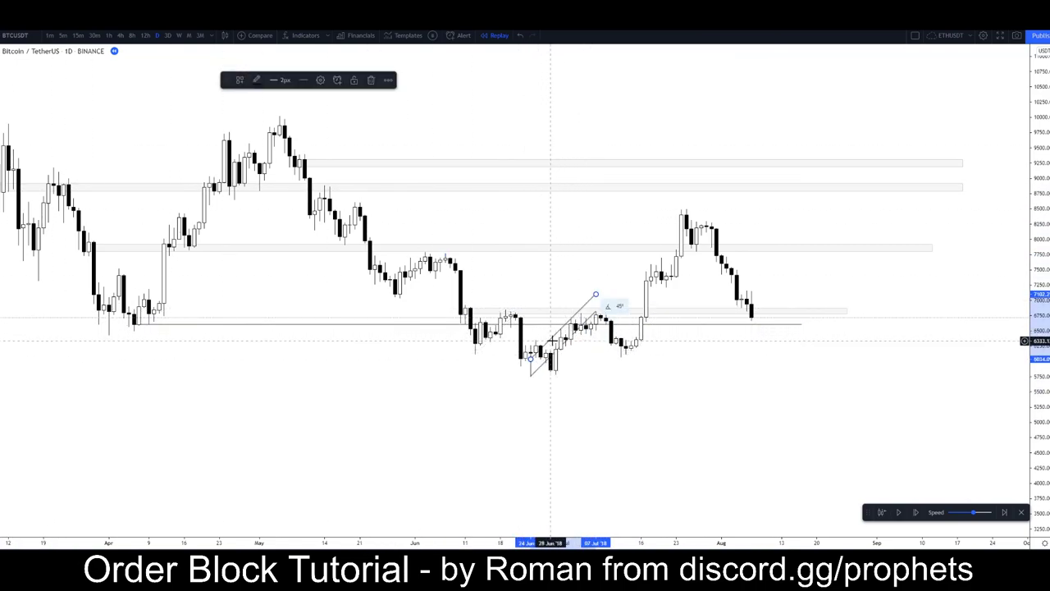
left_click_drag(596, 294, 664, 248)
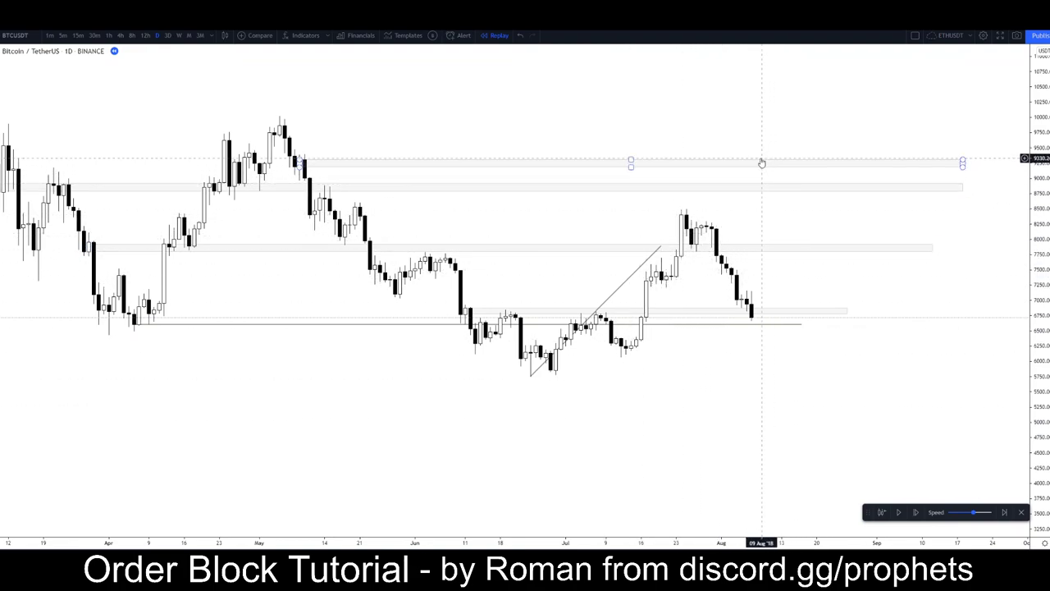
scroll(759, 164, "down", 1)
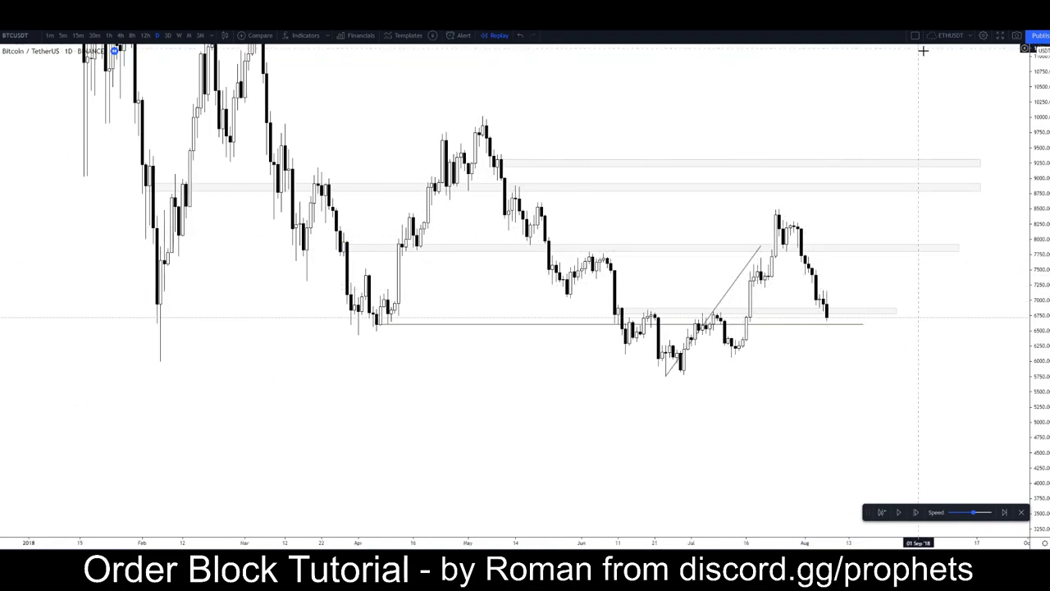
scroll(824, 375, "up", 1)
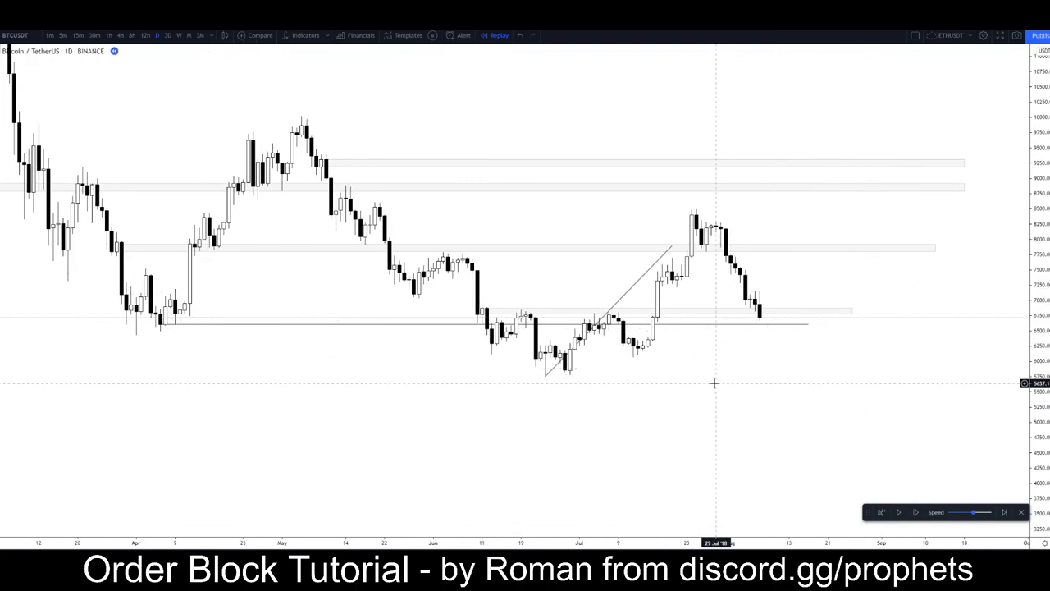
scroll(713, 382, "down", 1)
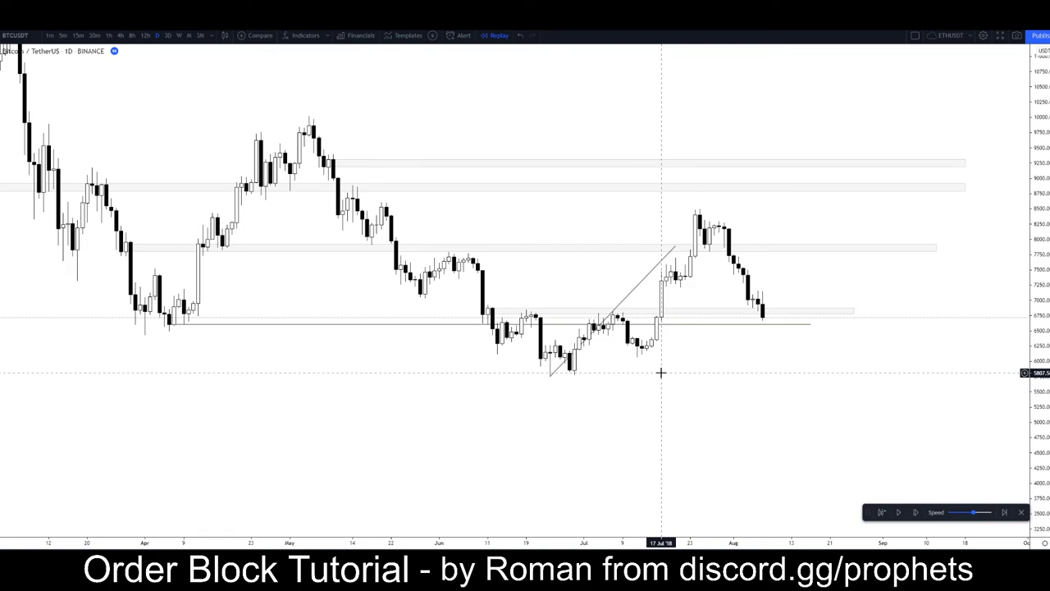
Switch the chart to the weekly timeframe and remove all drawings
left_click(179, 36)
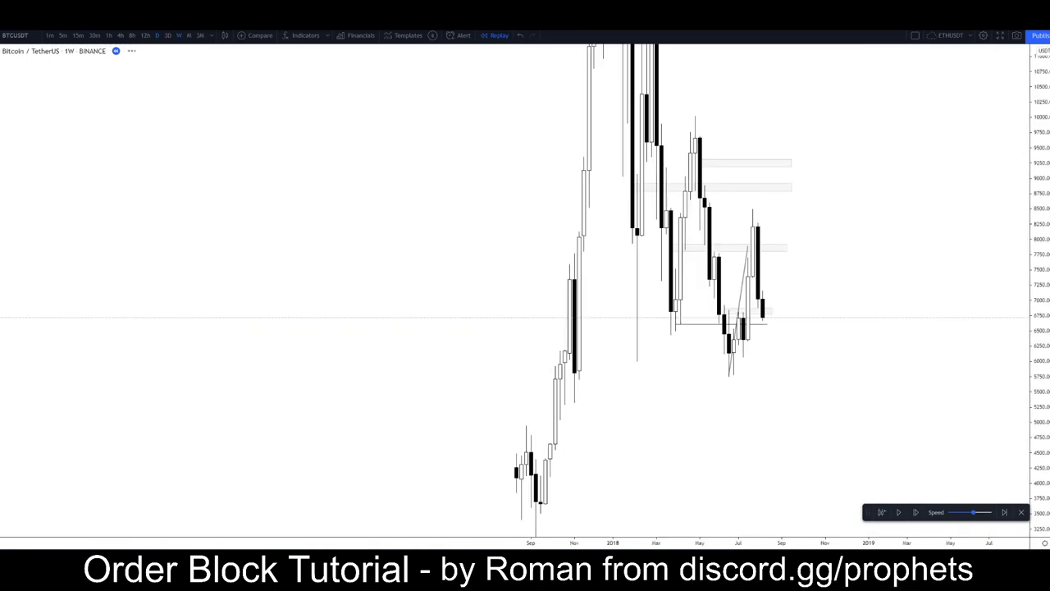
scroll(785, 370, "up", 3)
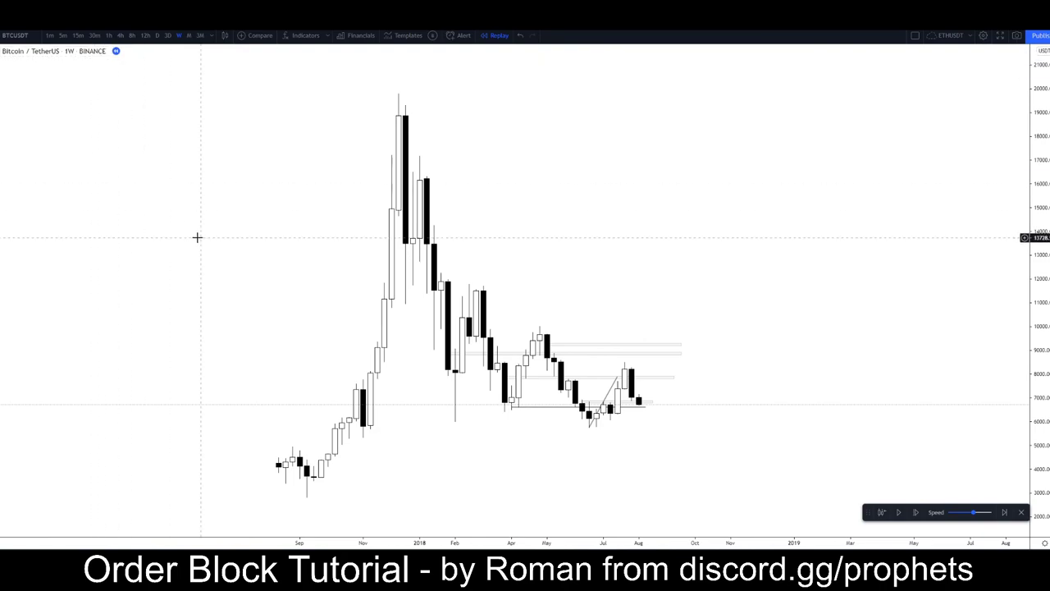
left_click_drag(197, 237, 249, 248)
right_click(215, 272)
left_click(246, 455)
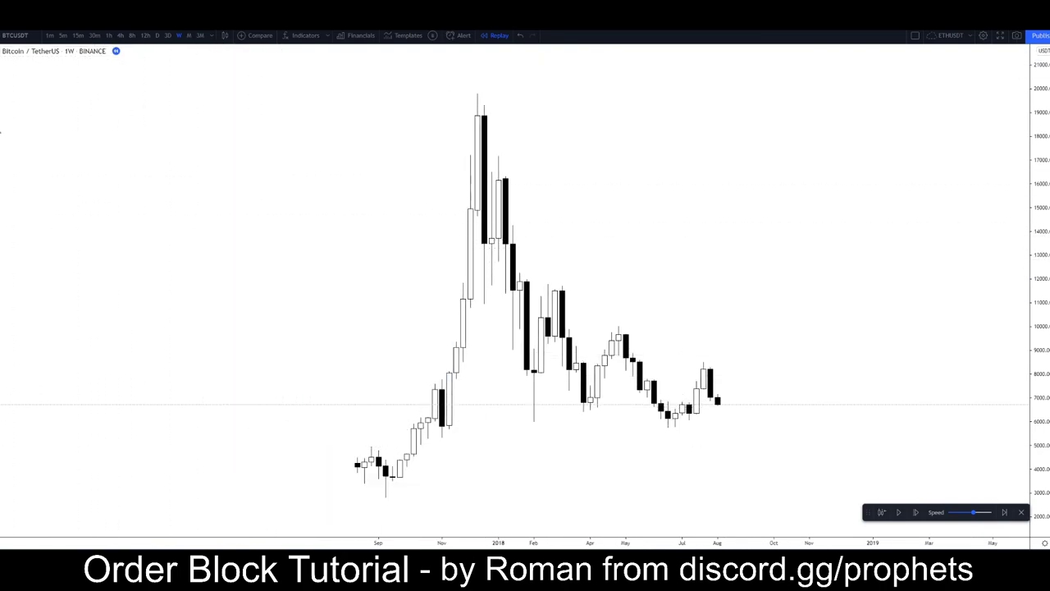
Draw an order block rectangle over the 22 January 2018 weekly candle's body, about 11,550–11,900, extended right to about February 2019
left_click(1, 132)
left_click(30, 156)
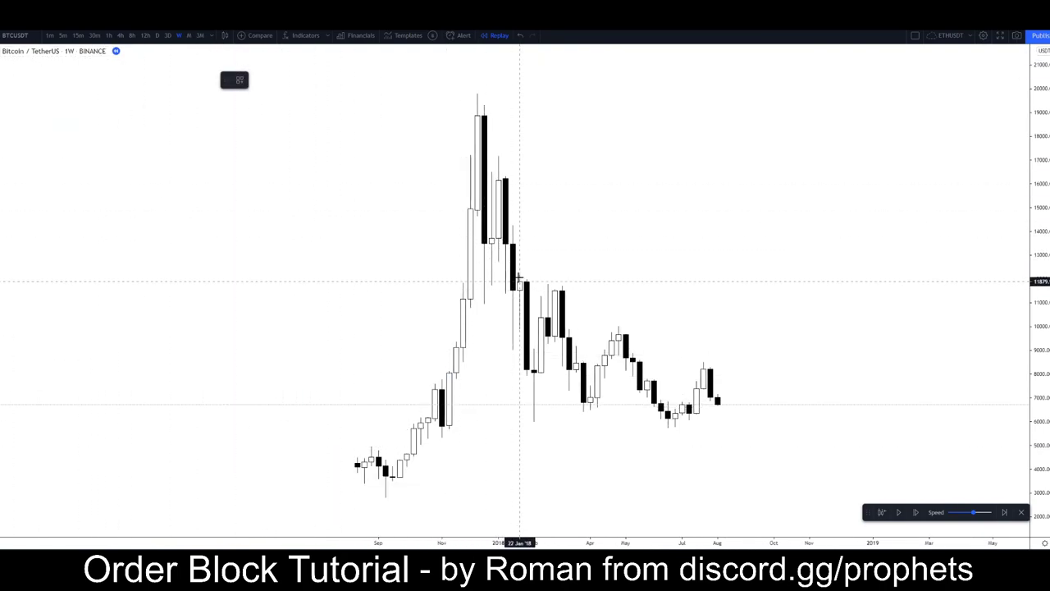
left_click_drag(519, 281, 914, 291)
left_click(759, 187)
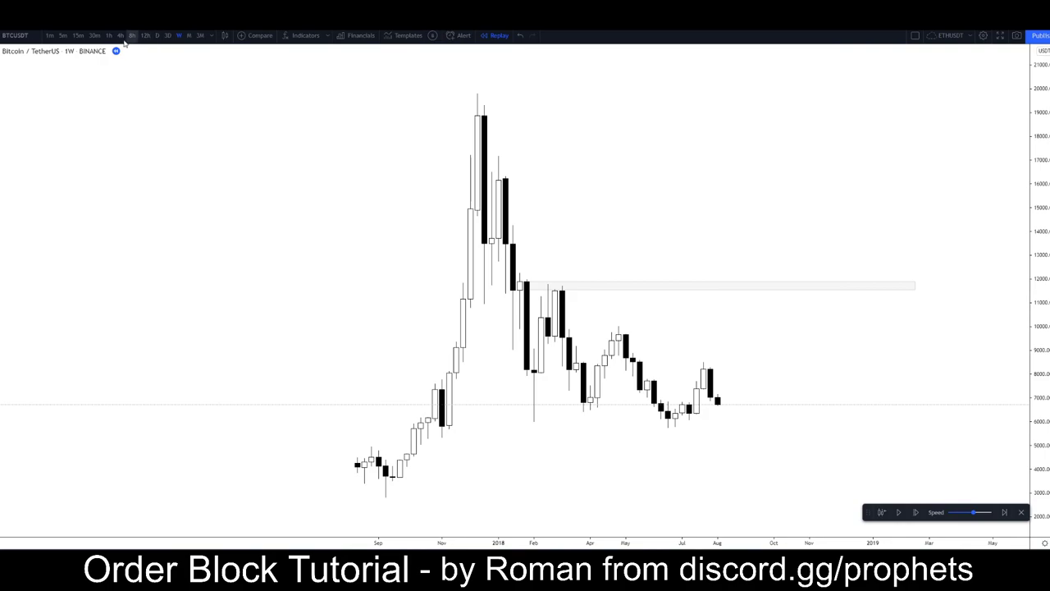
Switch to the 4-hour timeframe and examine how price retests the weekly order block in February and March 2018
left_click(122, 37)
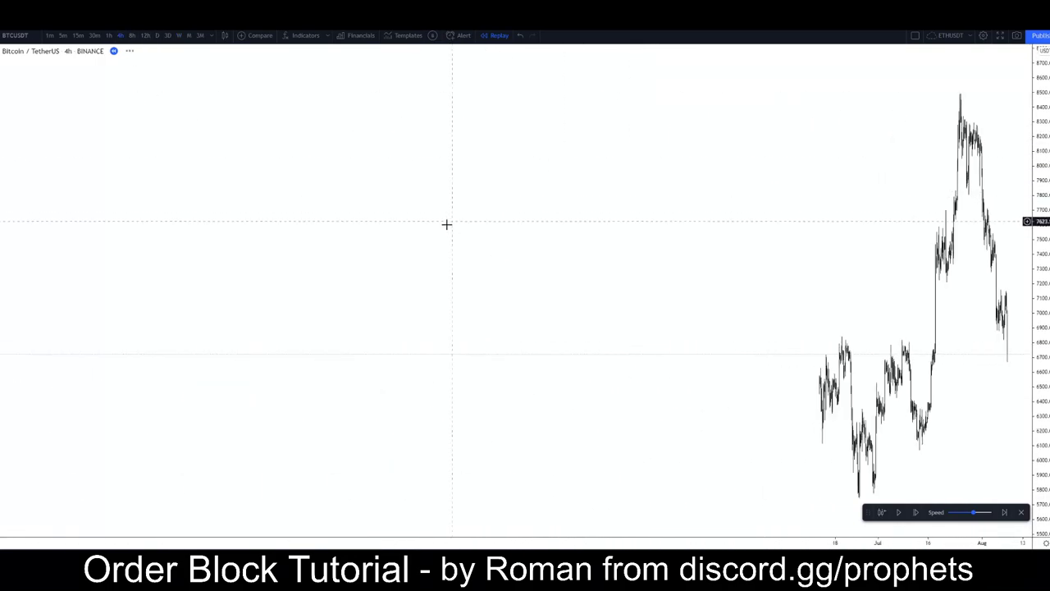
left_click_drag(324, 280, 663, 276)
scroll(542, 254, "up", 10)
left_click(270, 245)
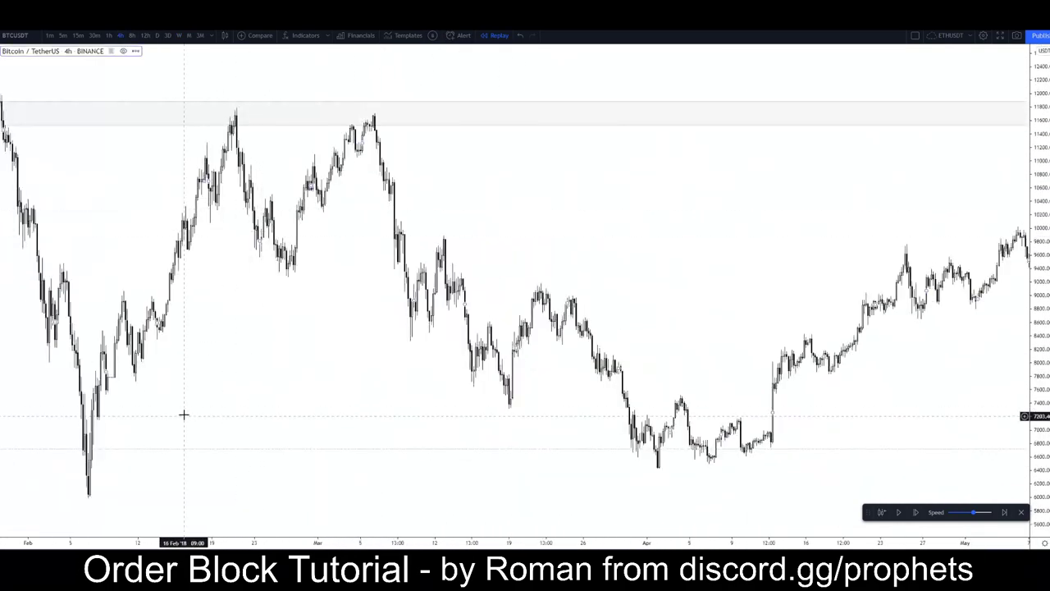
left_click_drag(184, 414, 605, 361)
scroll(610, 361, "up", 5)
left_click_drag(558, 389, 902, 403)
scroll(788, 408, "up", 3)
scroll(619, 408, "down", 3)
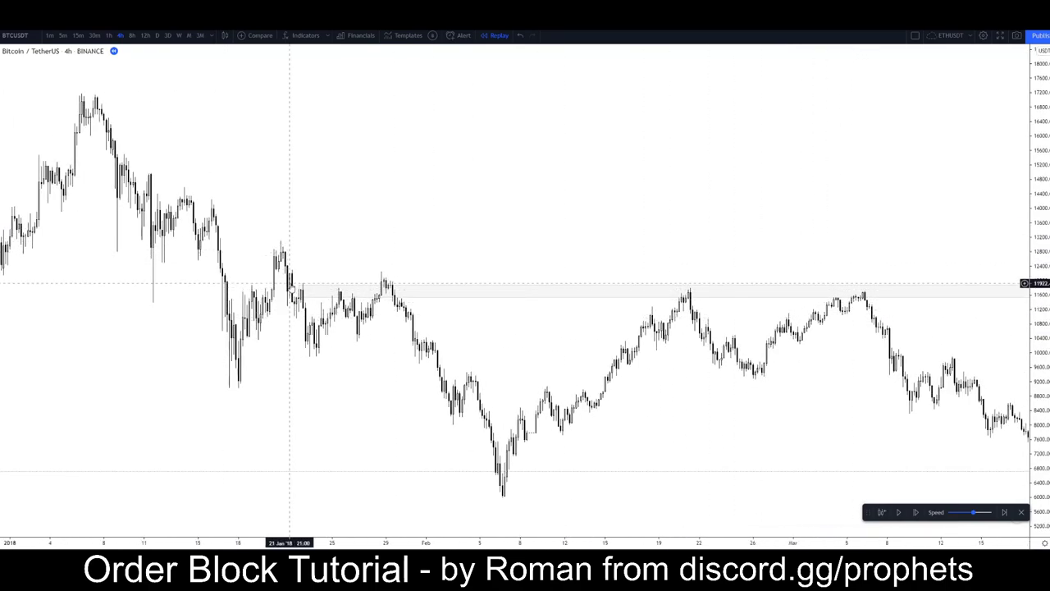
scroll(289, 283, "down", 6)
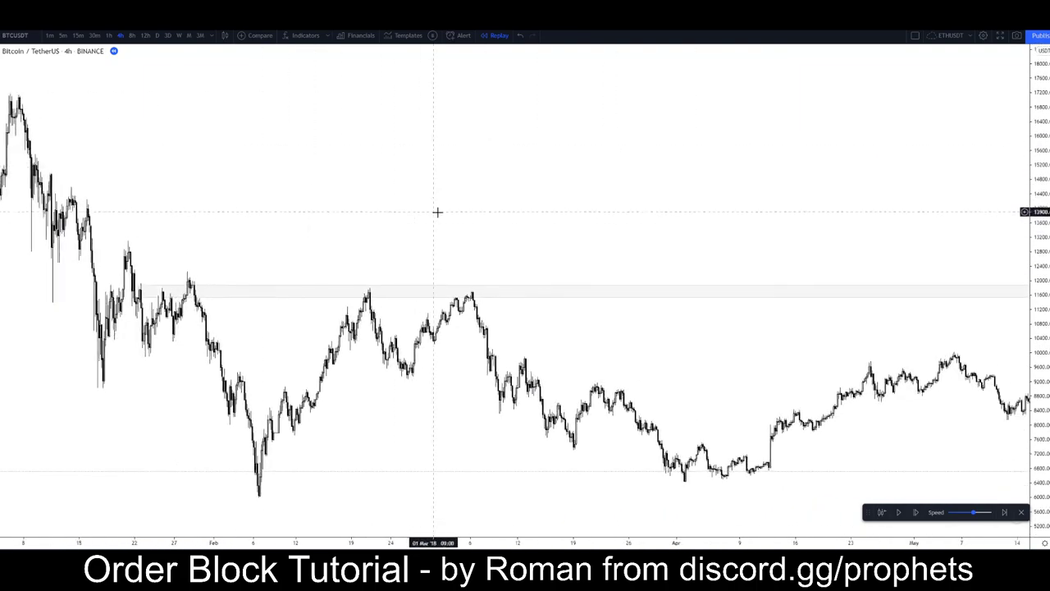
Compare the price swings from the December 2017 peak to August 2018 with the weekly order block
left_click_drag(643, 257, 474, 254)
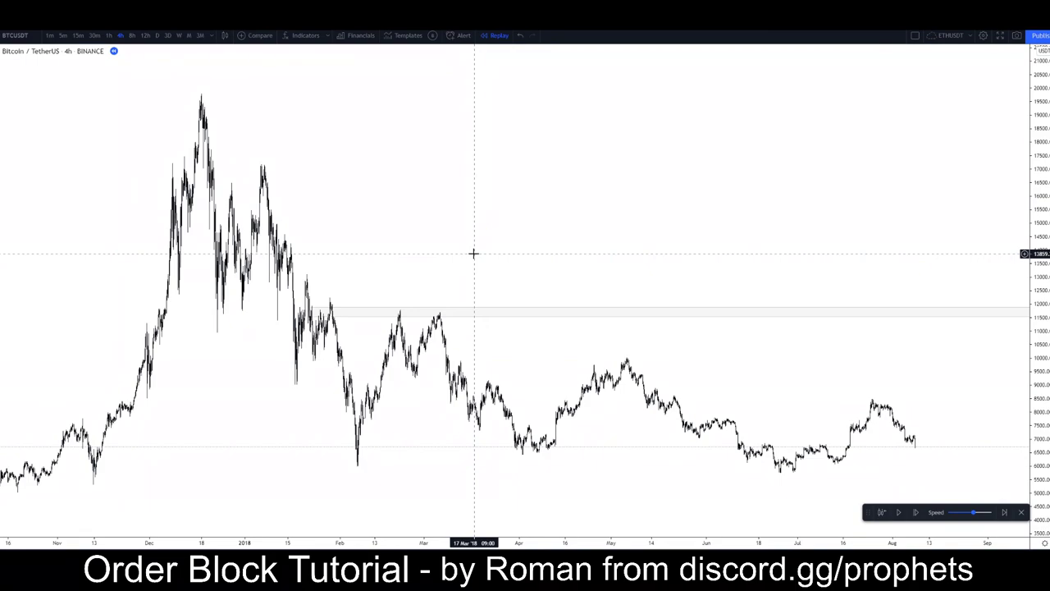
scroll(469, 211, "up", 5)
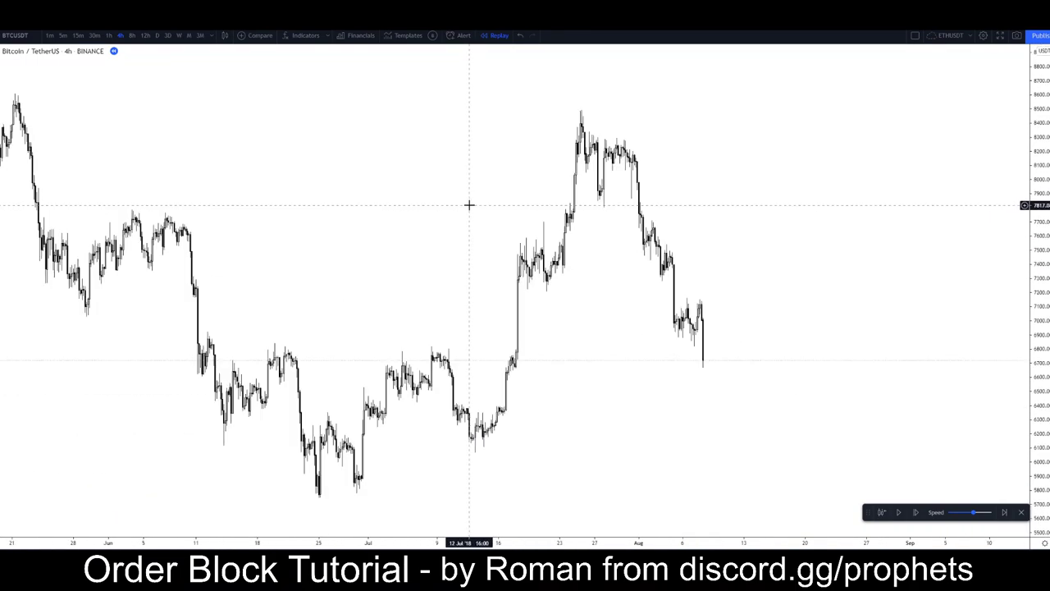
scroll(406, 219, "down", 5)
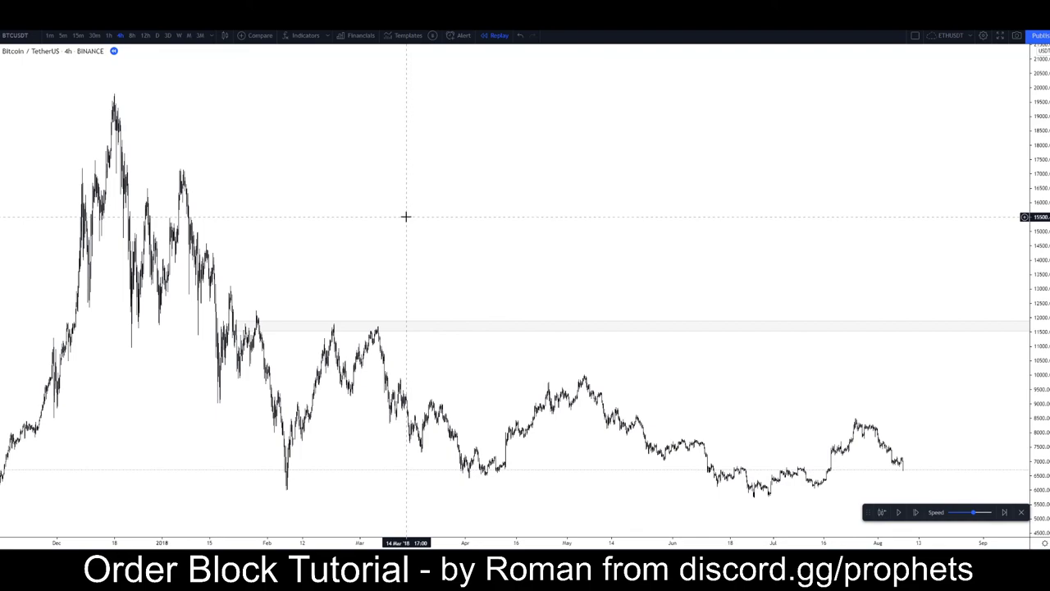
scroll(408, 213, "up", 3)
scroll(423, 217, "down", 4)
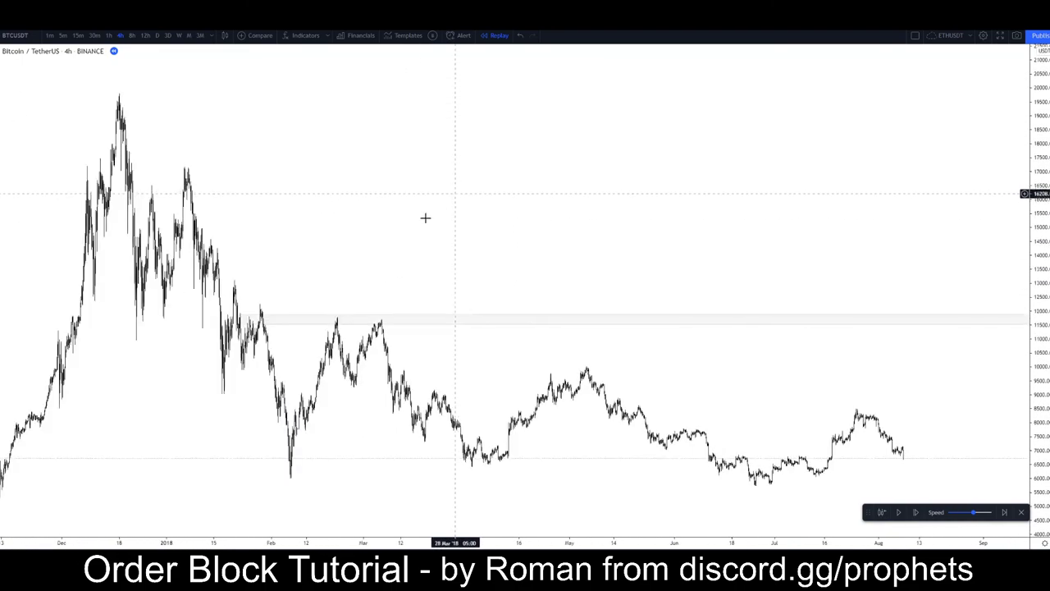
Draw a path arrow from about 7,100 at the start of February up to the order block near 20 February
left_click(1, 102)
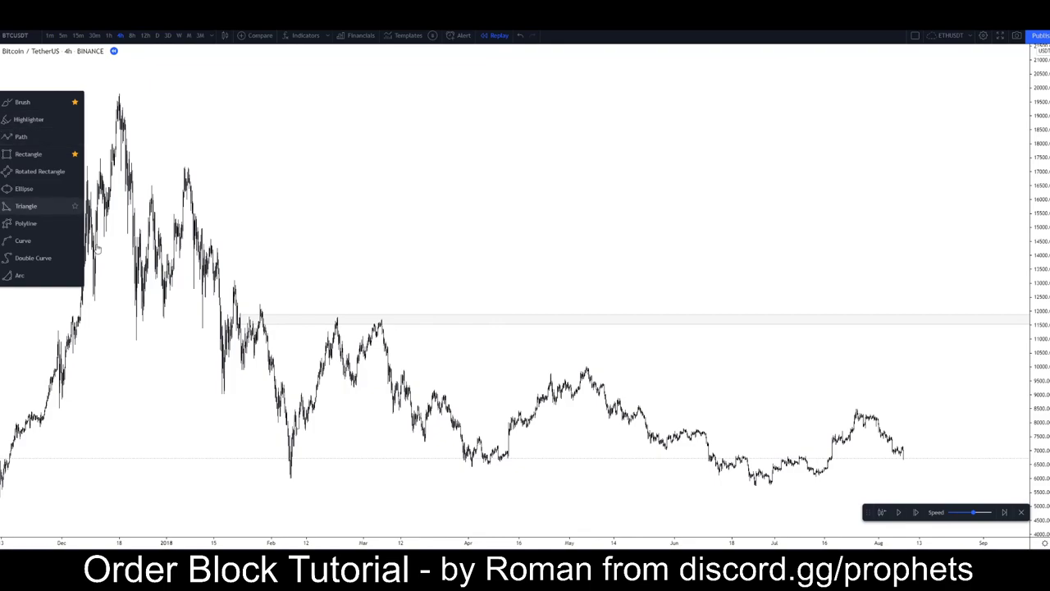
left_click(46, 137)
left_click(267, 447)
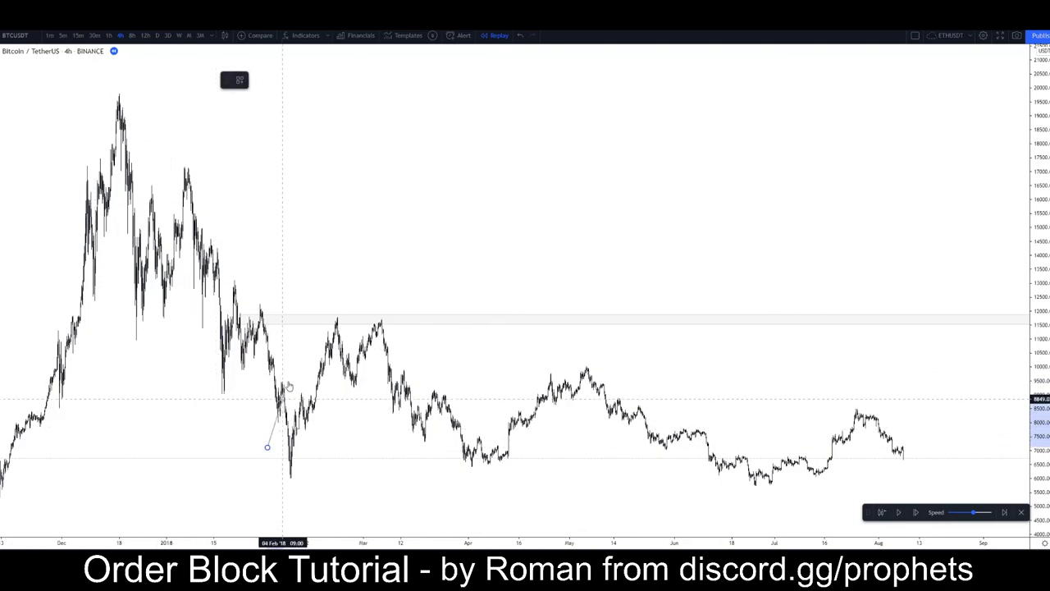
double_click(332, 320)
left_click(402, 485)
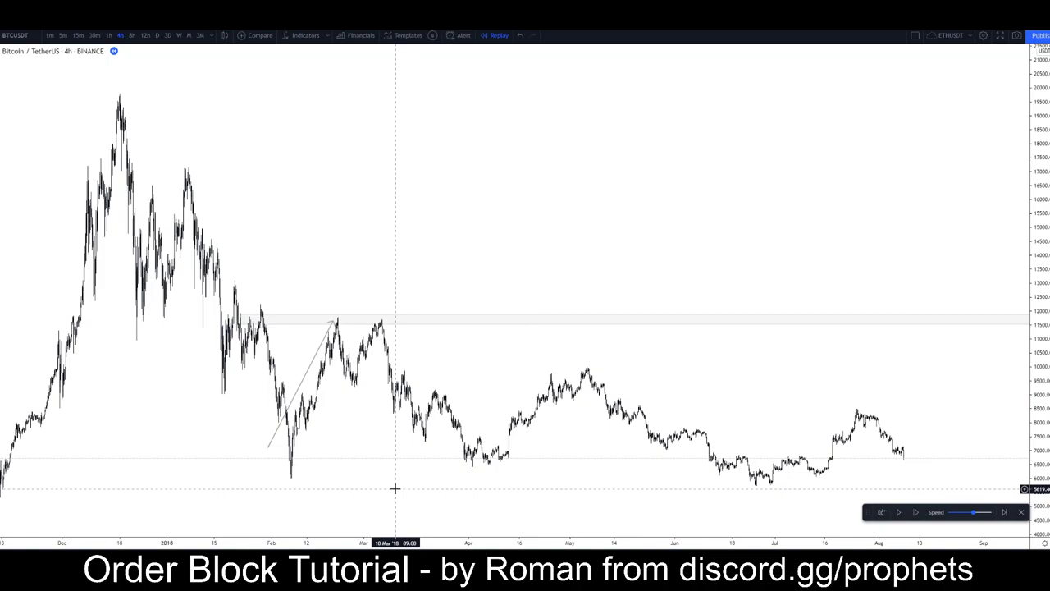
left_click_drag(559, 267, 535, 198)
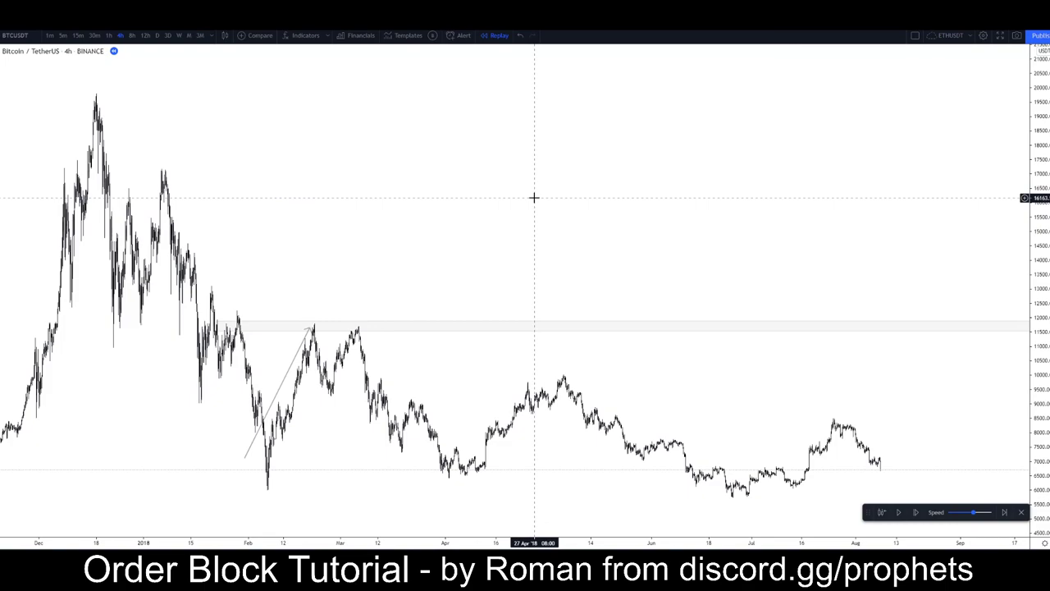